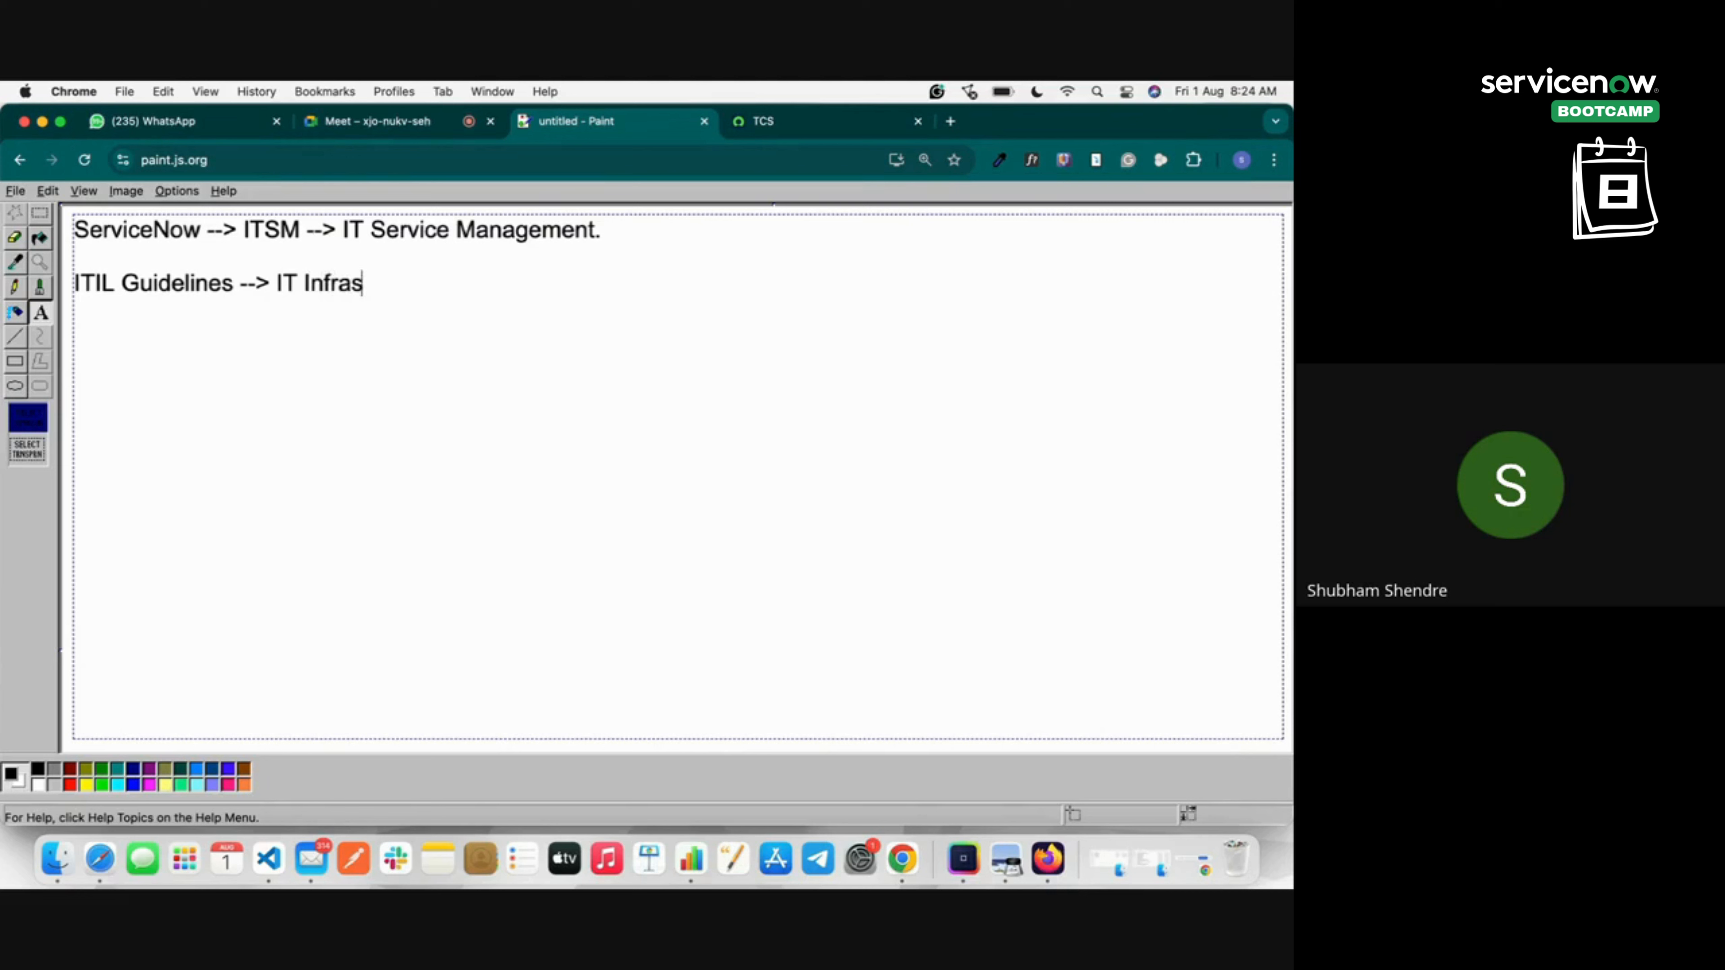
Complete 'IT Infrastructure Library -->' and list Incidents, Problems, Changes, Knowledge, Request as arrow items.
type("ure Library ")
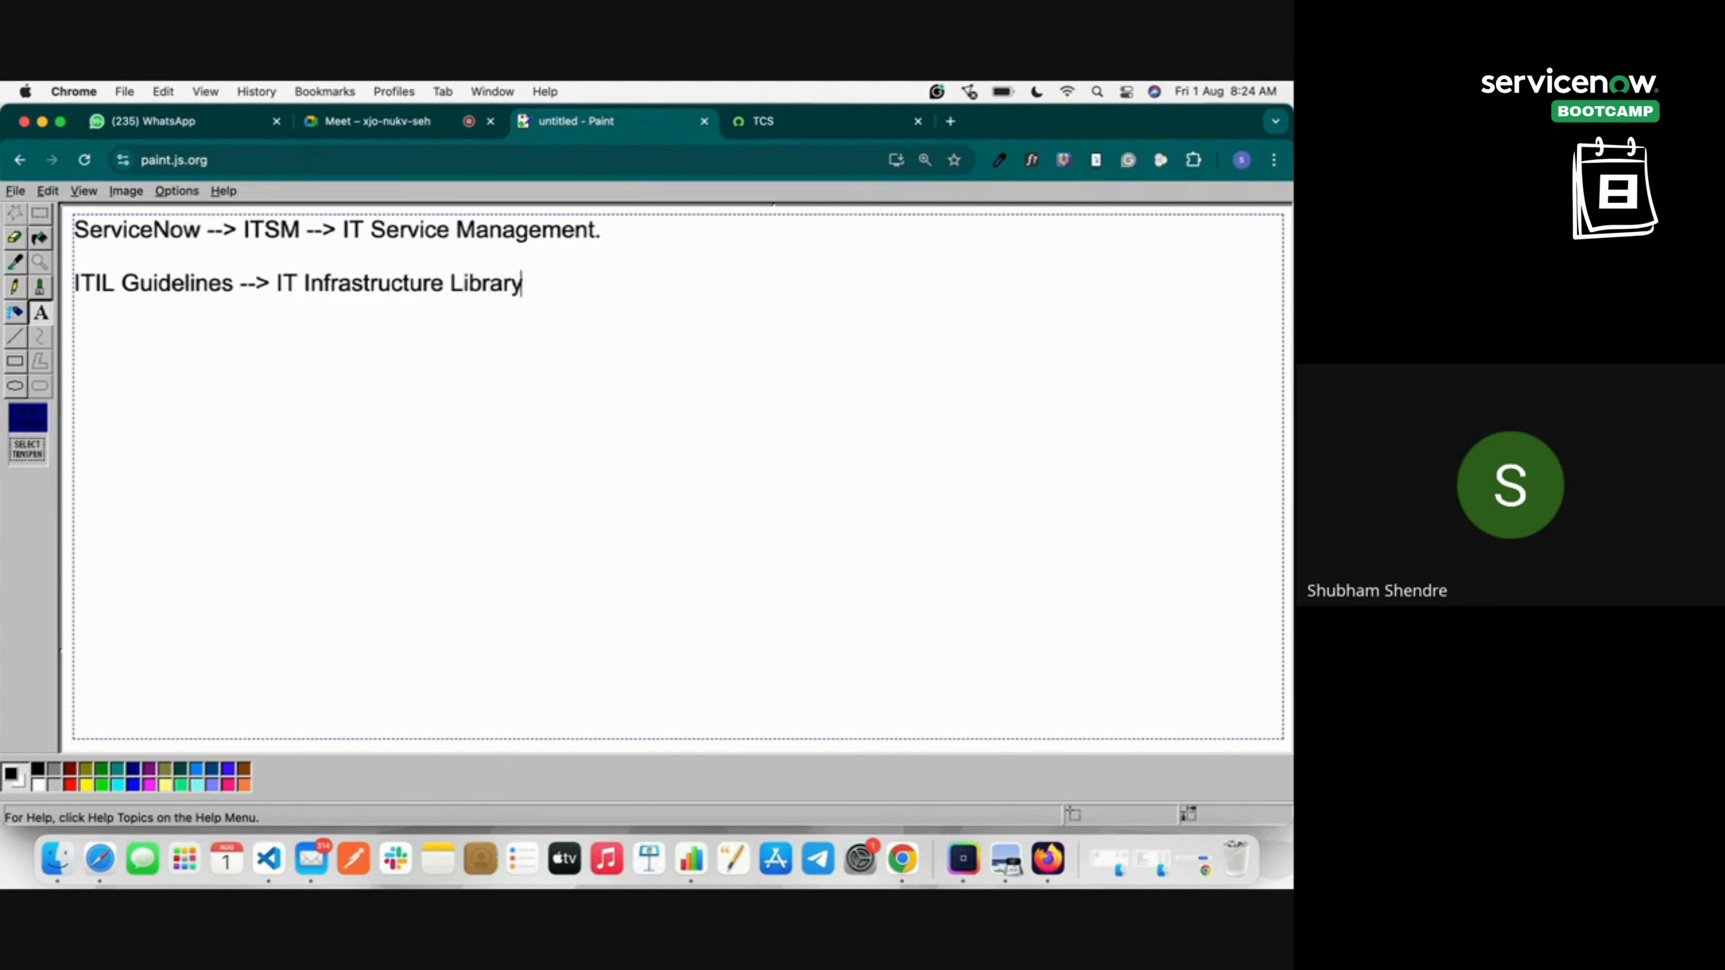
type("-->")
type("-->")
type(" Inciden")
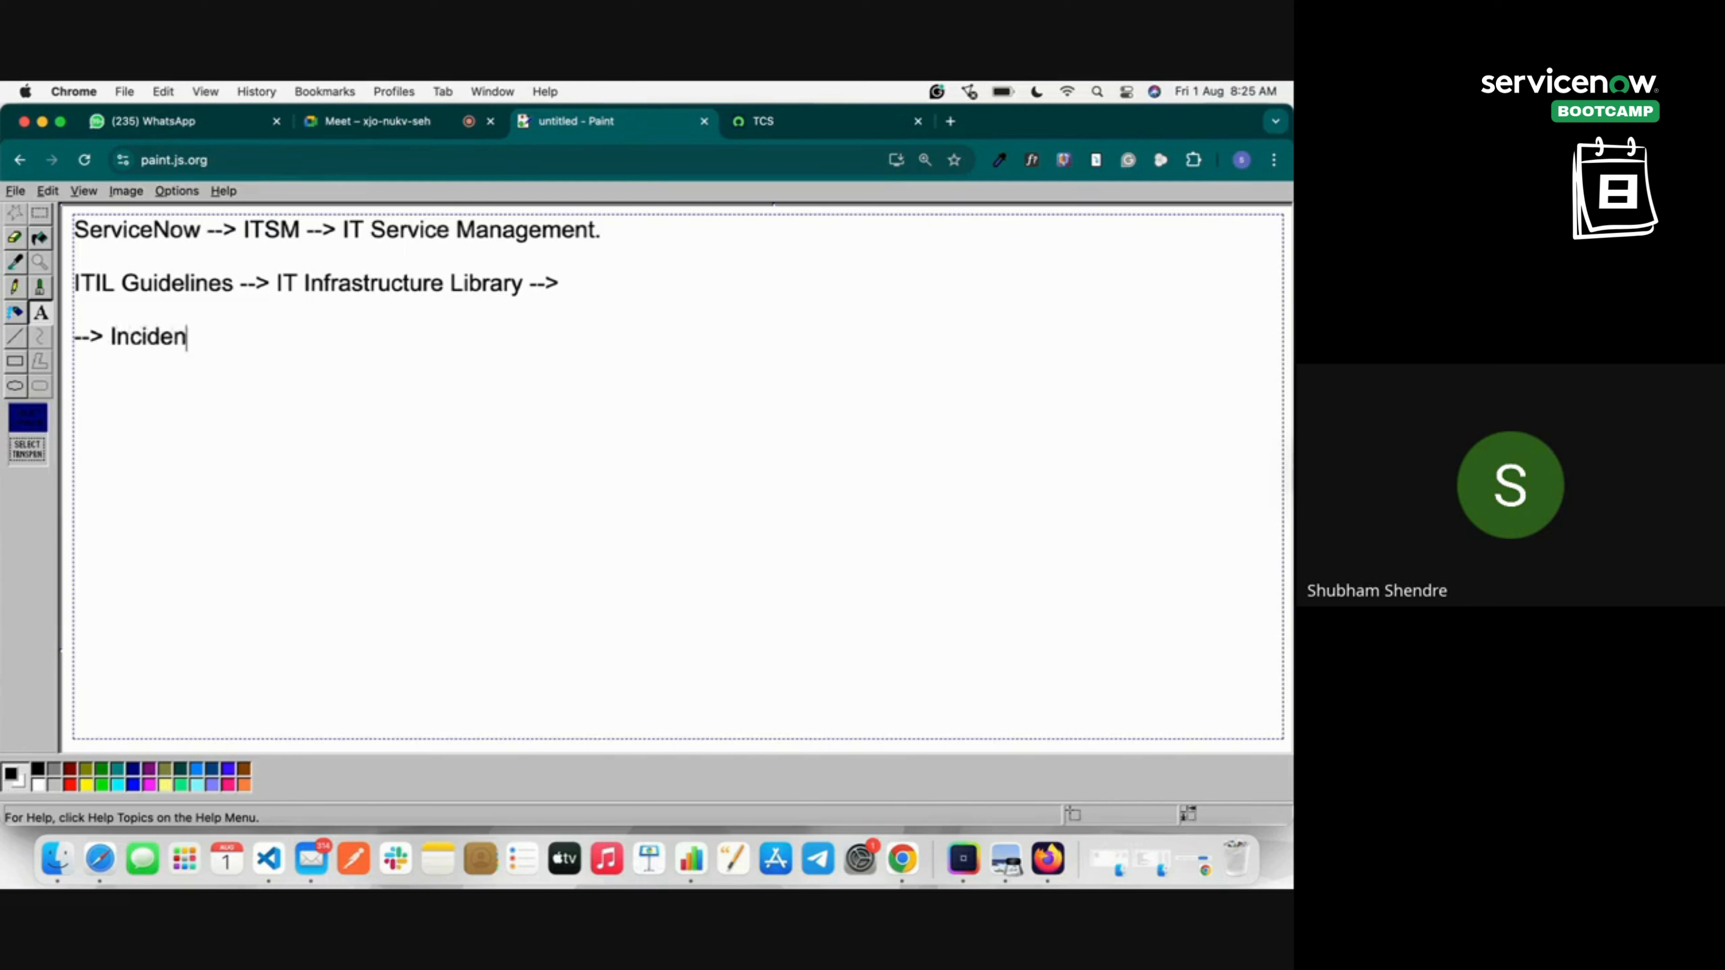
type("ts --> Problem")
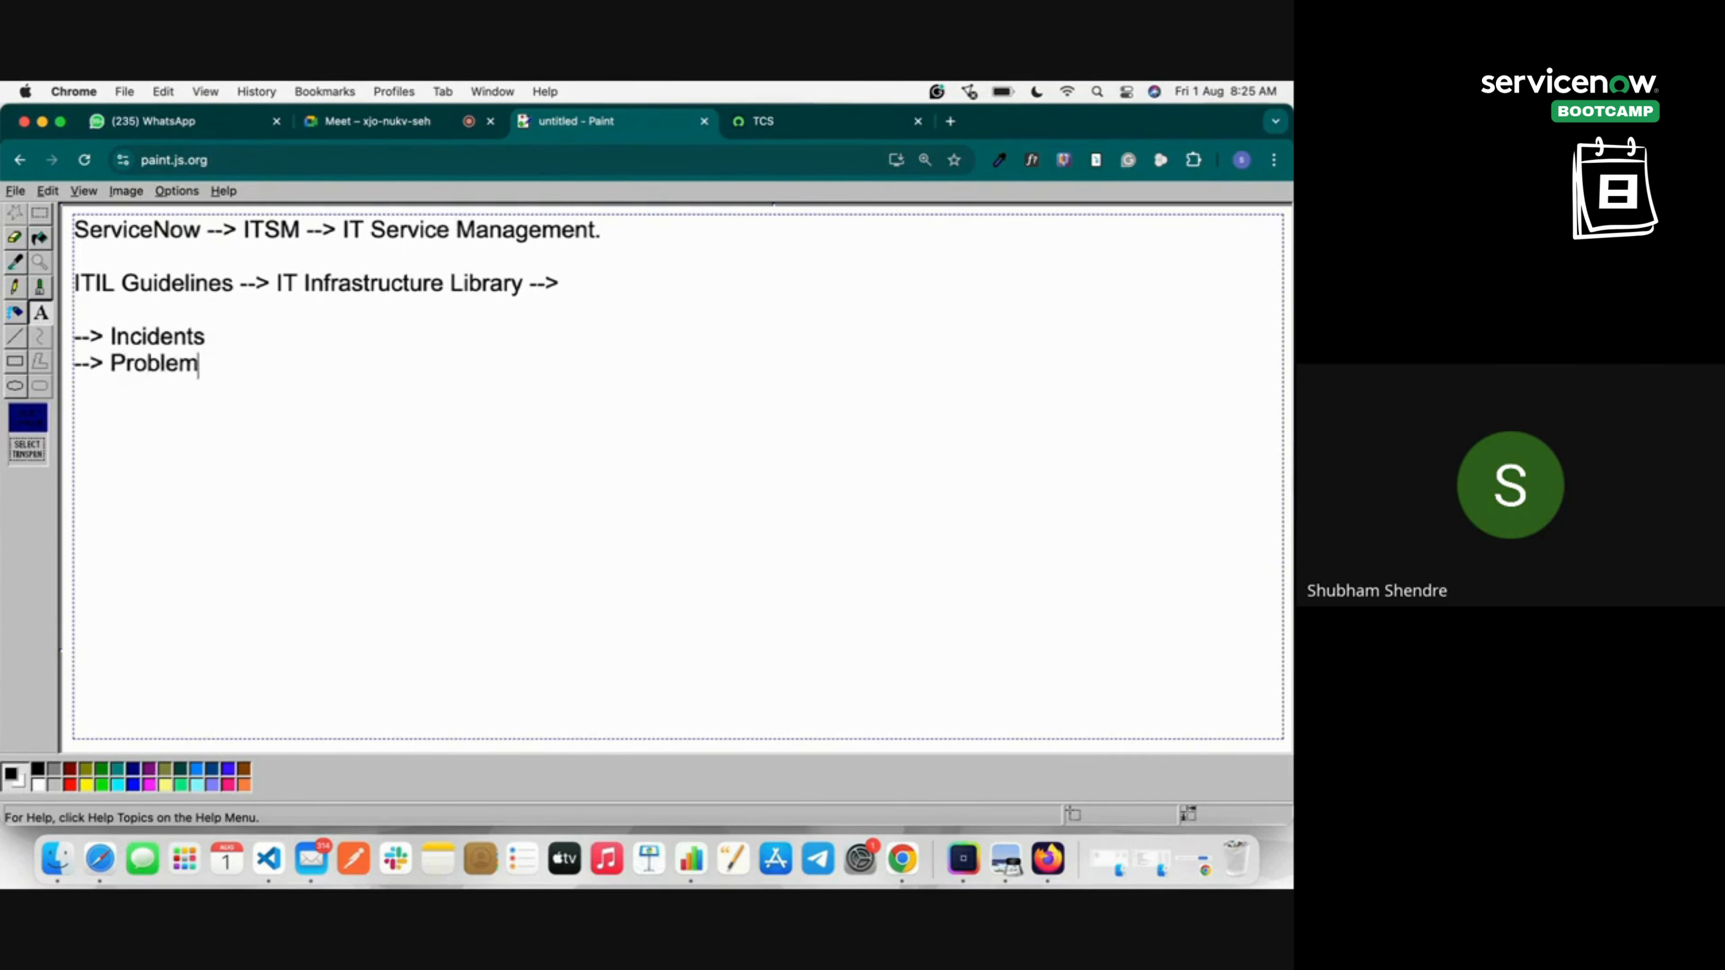
type("s --> Chg")
key("BackSpace")
type("anges")
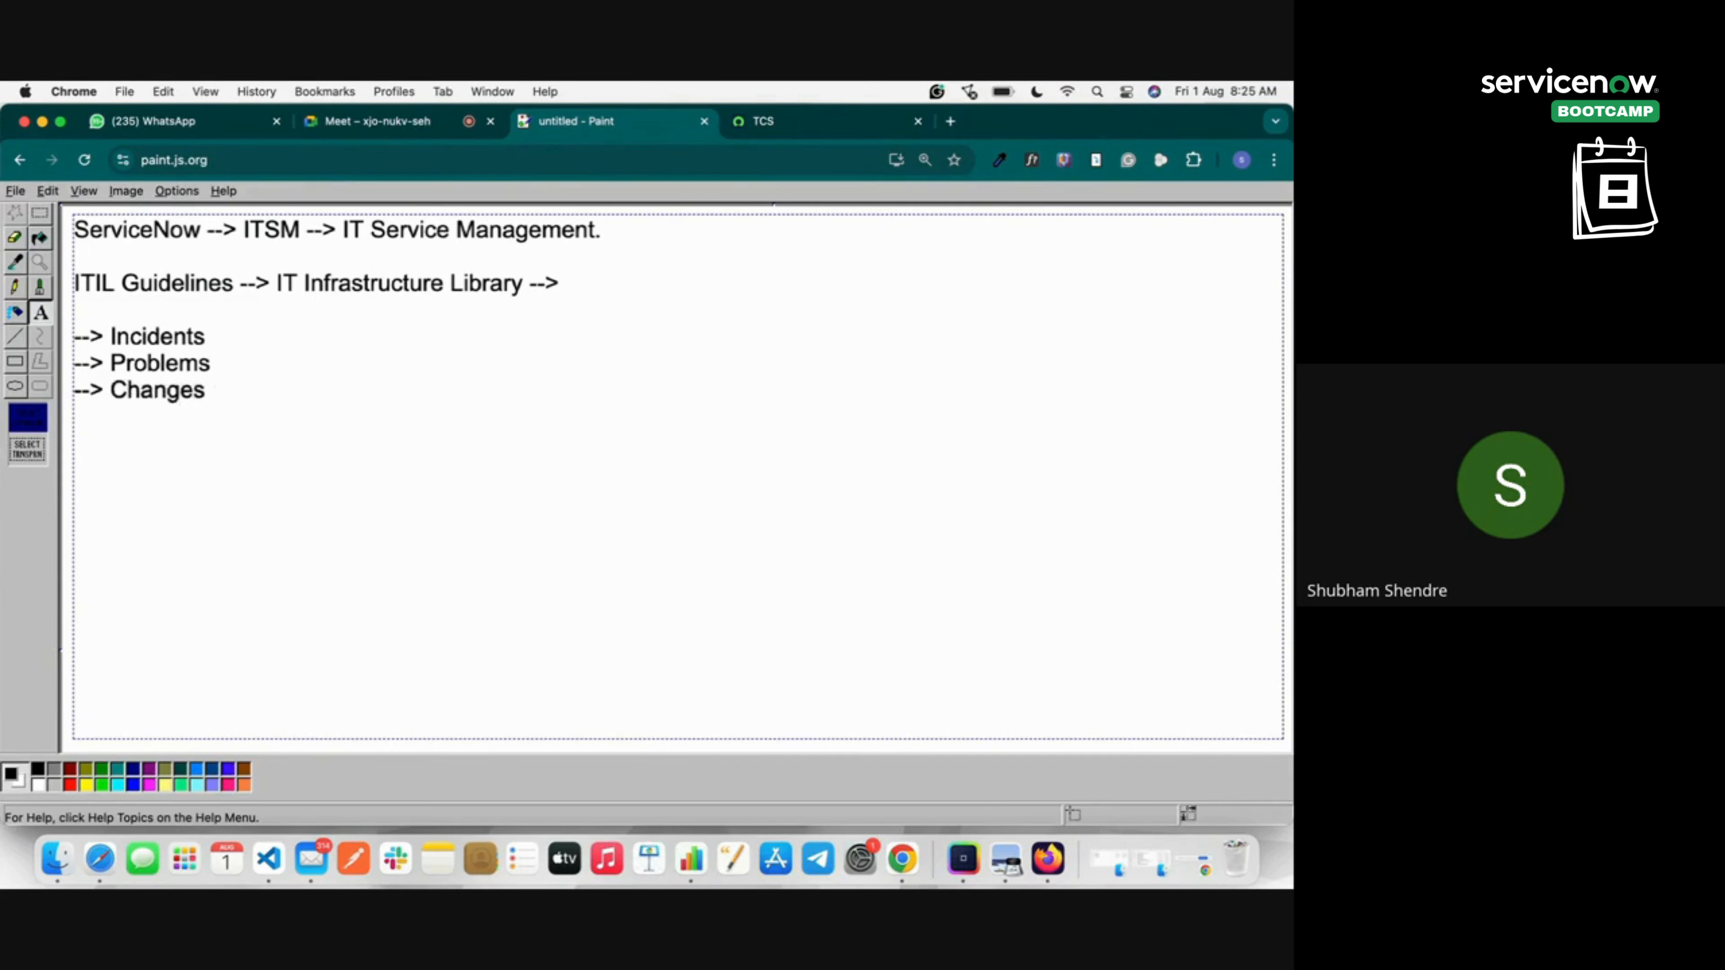
key("Return")
type("--> R")
key("BackSpace")
type("Knowledge --")
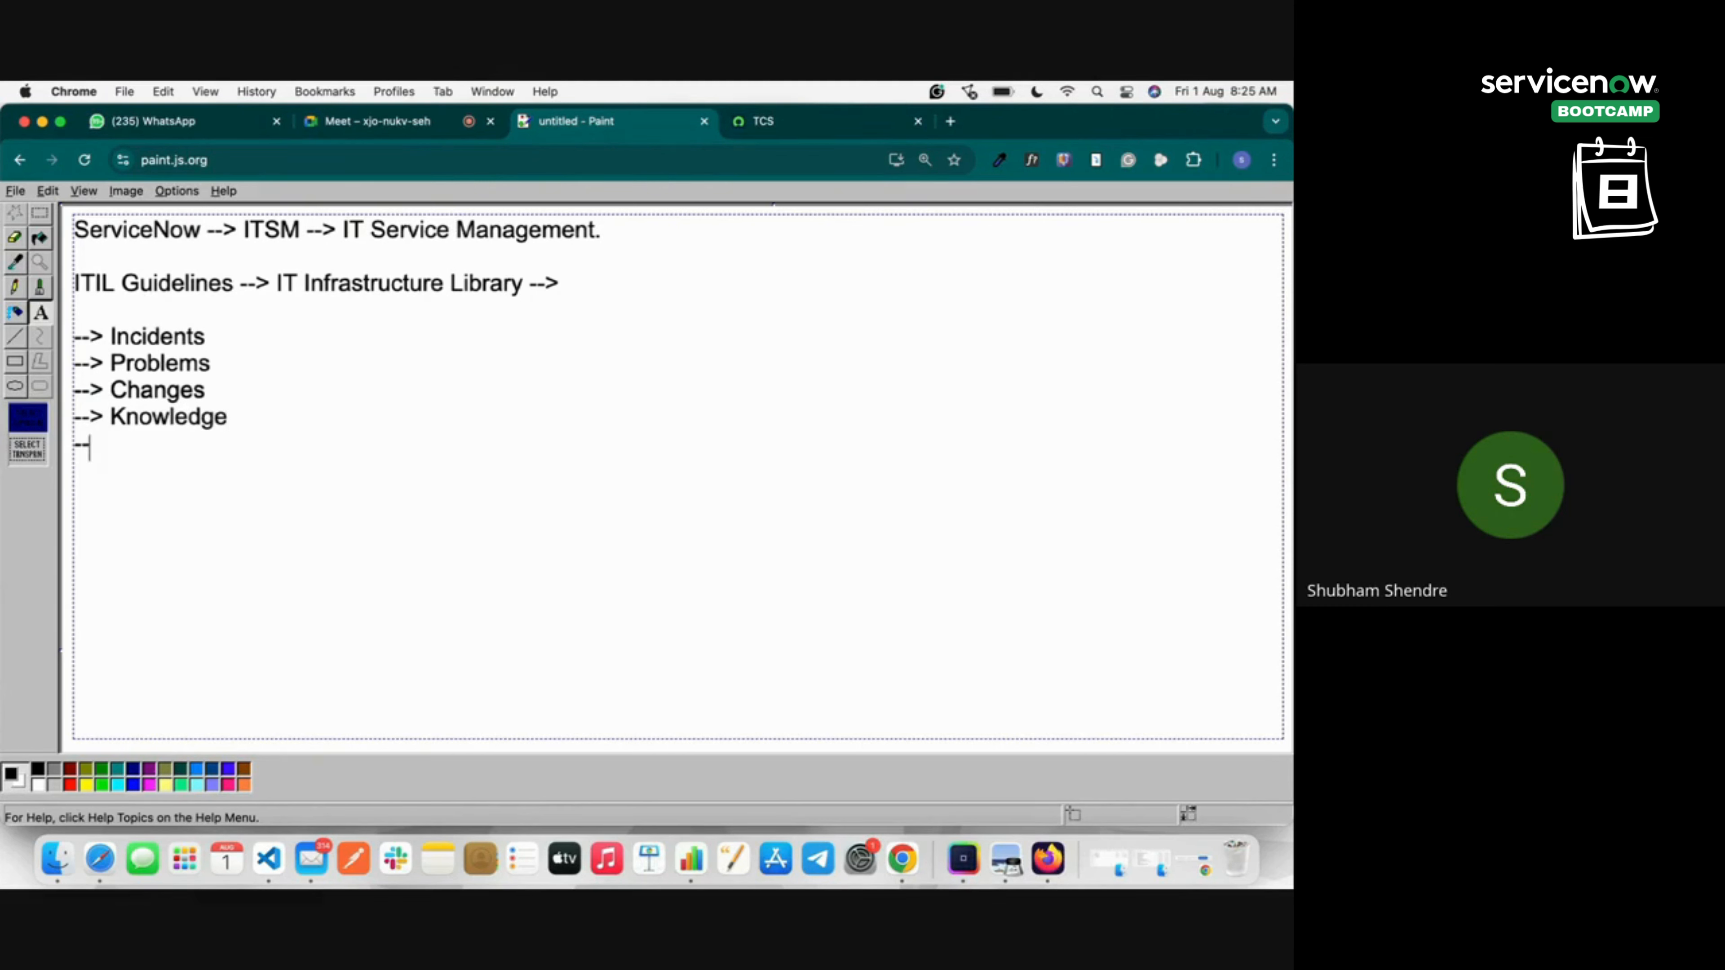
type("> Request")
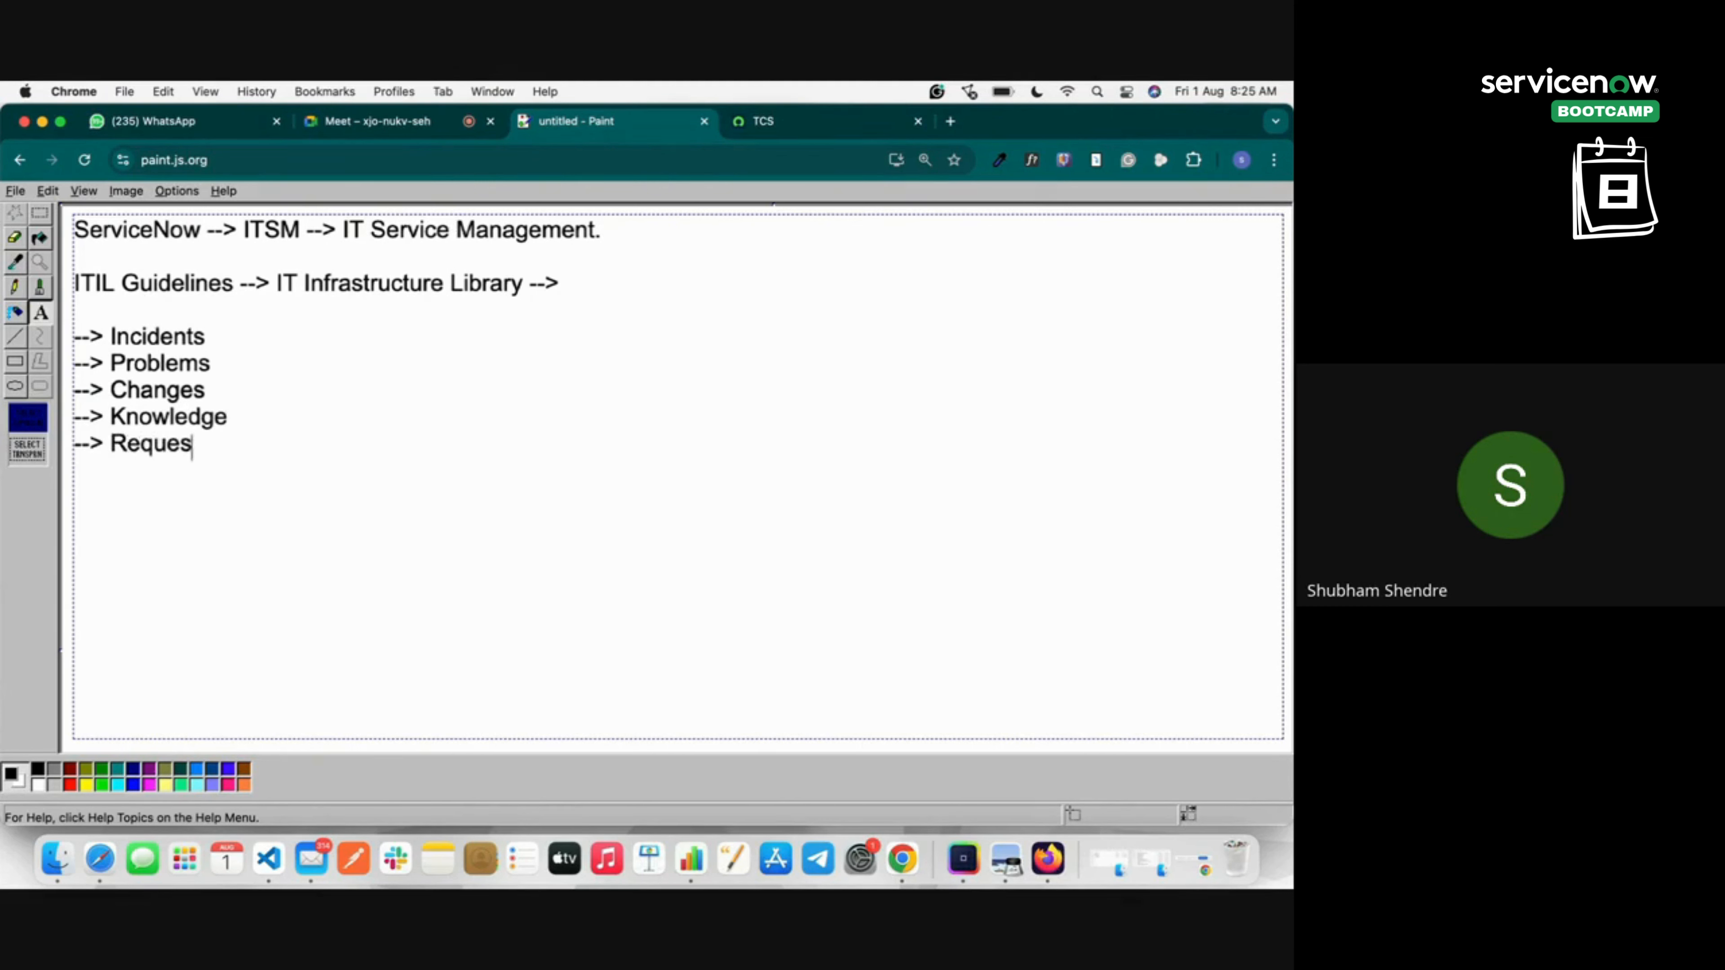
Add the Incidents description '--> Any sudden occurrence breakdown of service', typed with misspellings.
left_click(270, 332)
type("-->Any break")
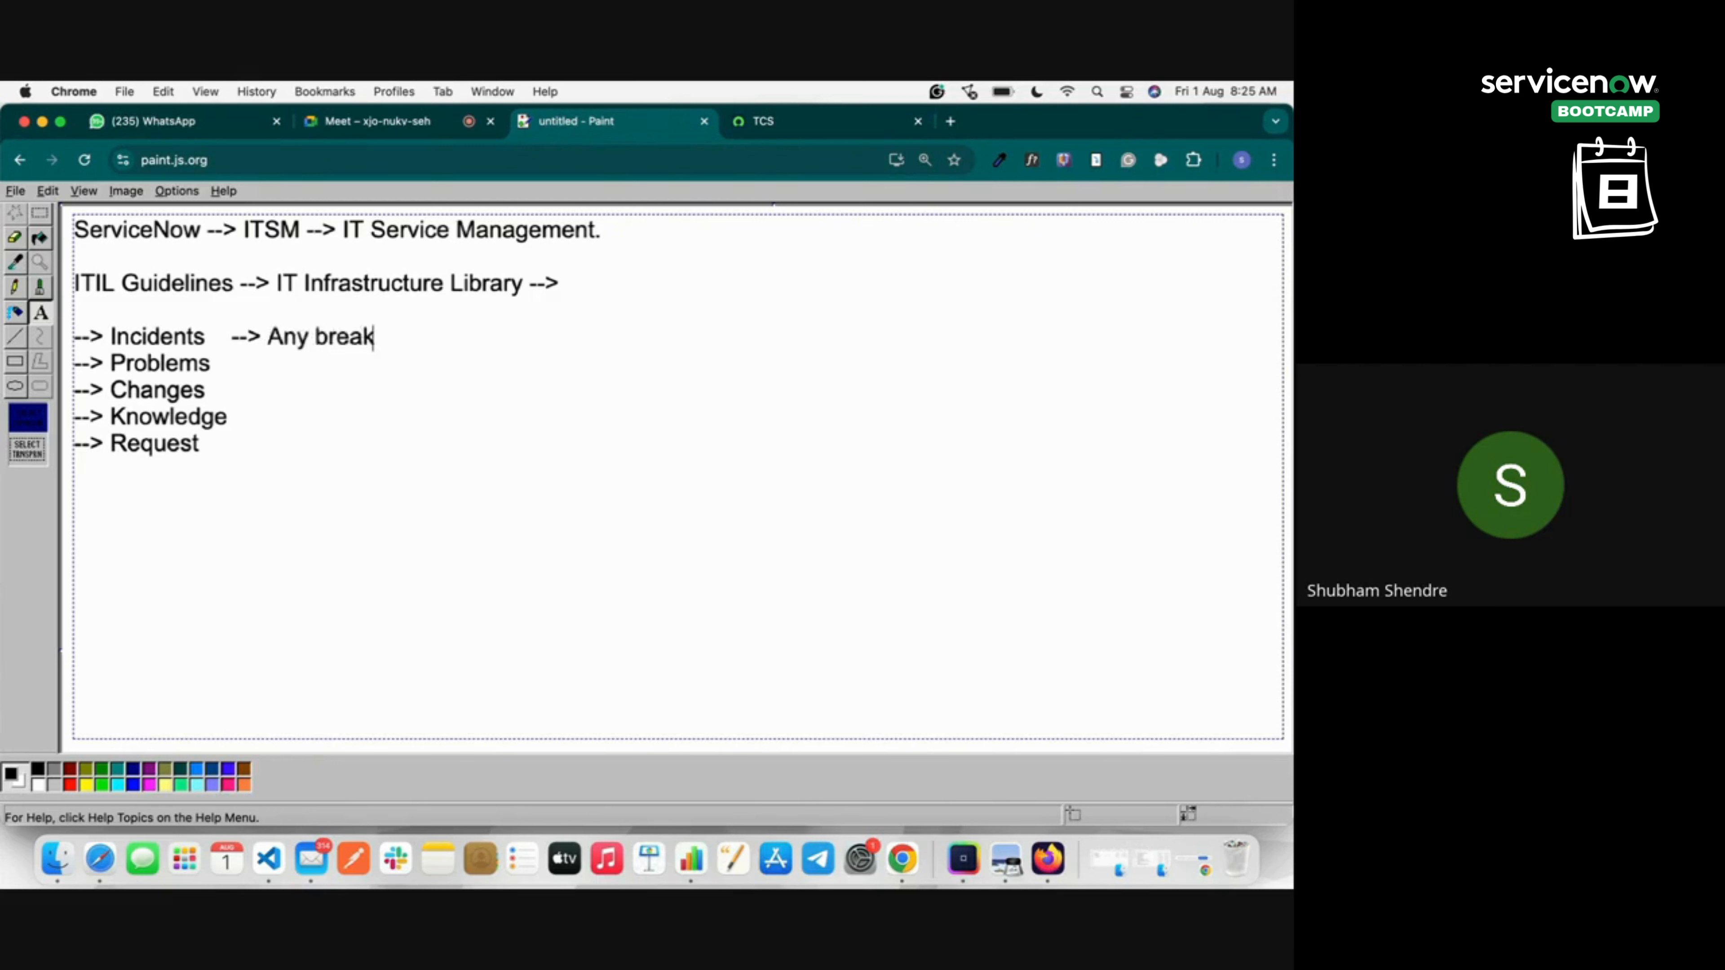
type("down of service oc")
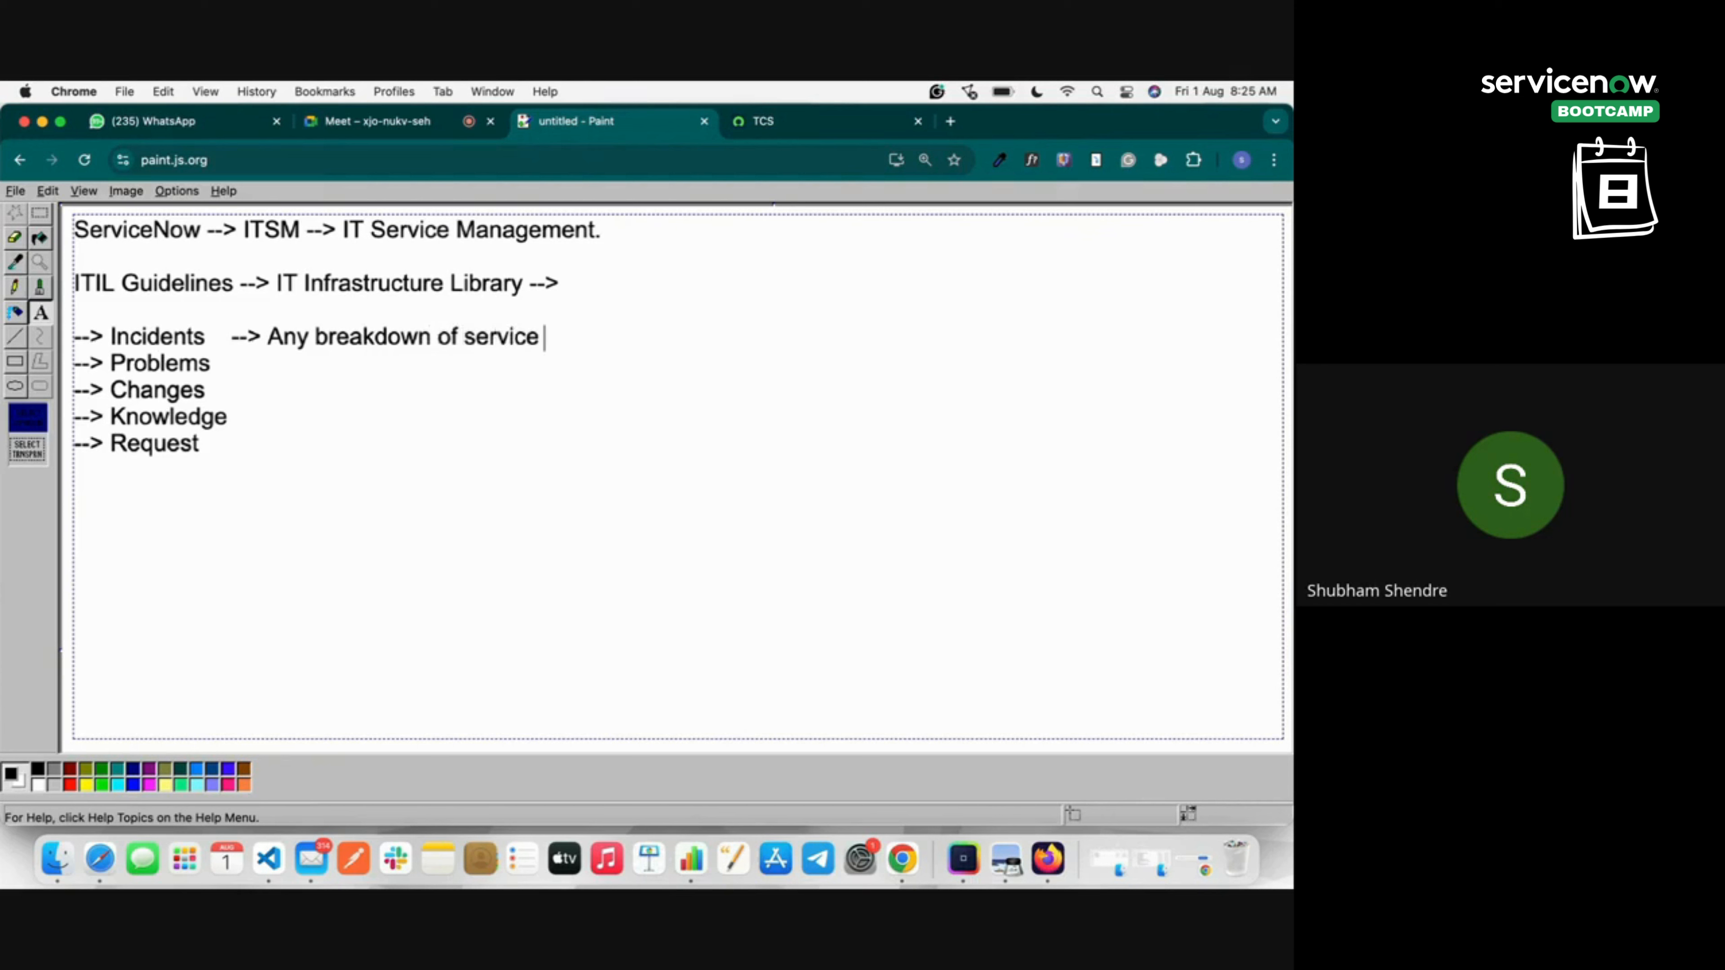
key("BackSpace")
key("BackSpace")
left_click(317, 337)
type("succedn")
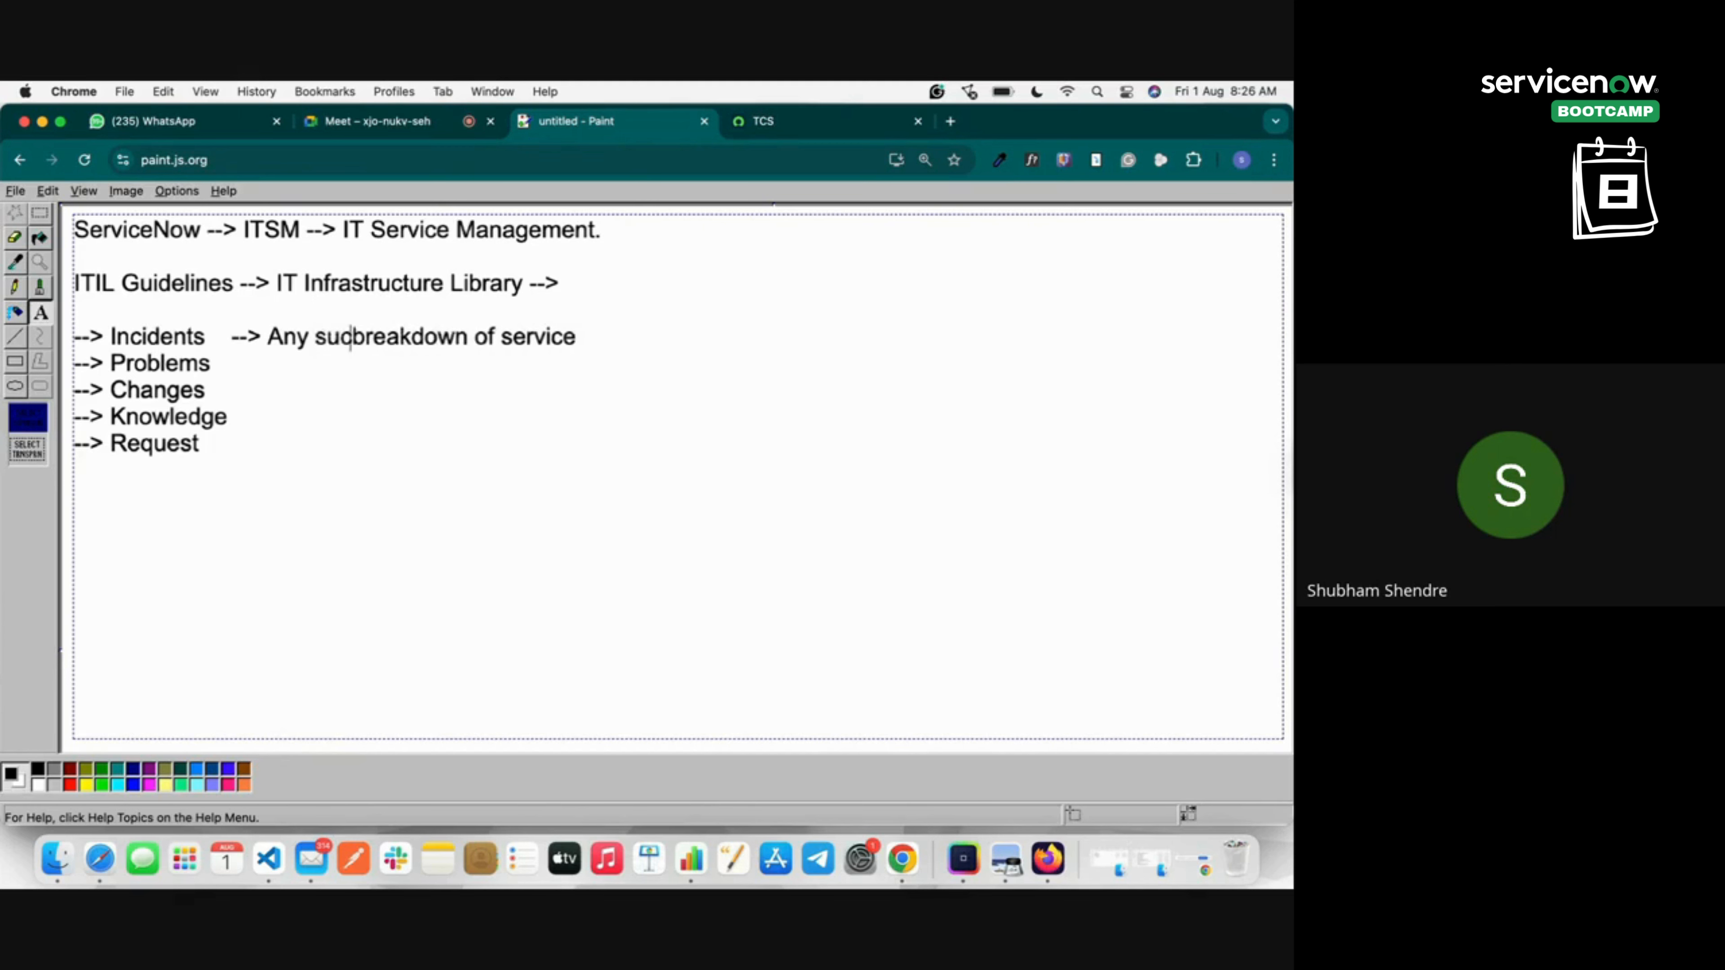
key("BackSpace")
type("en oc")
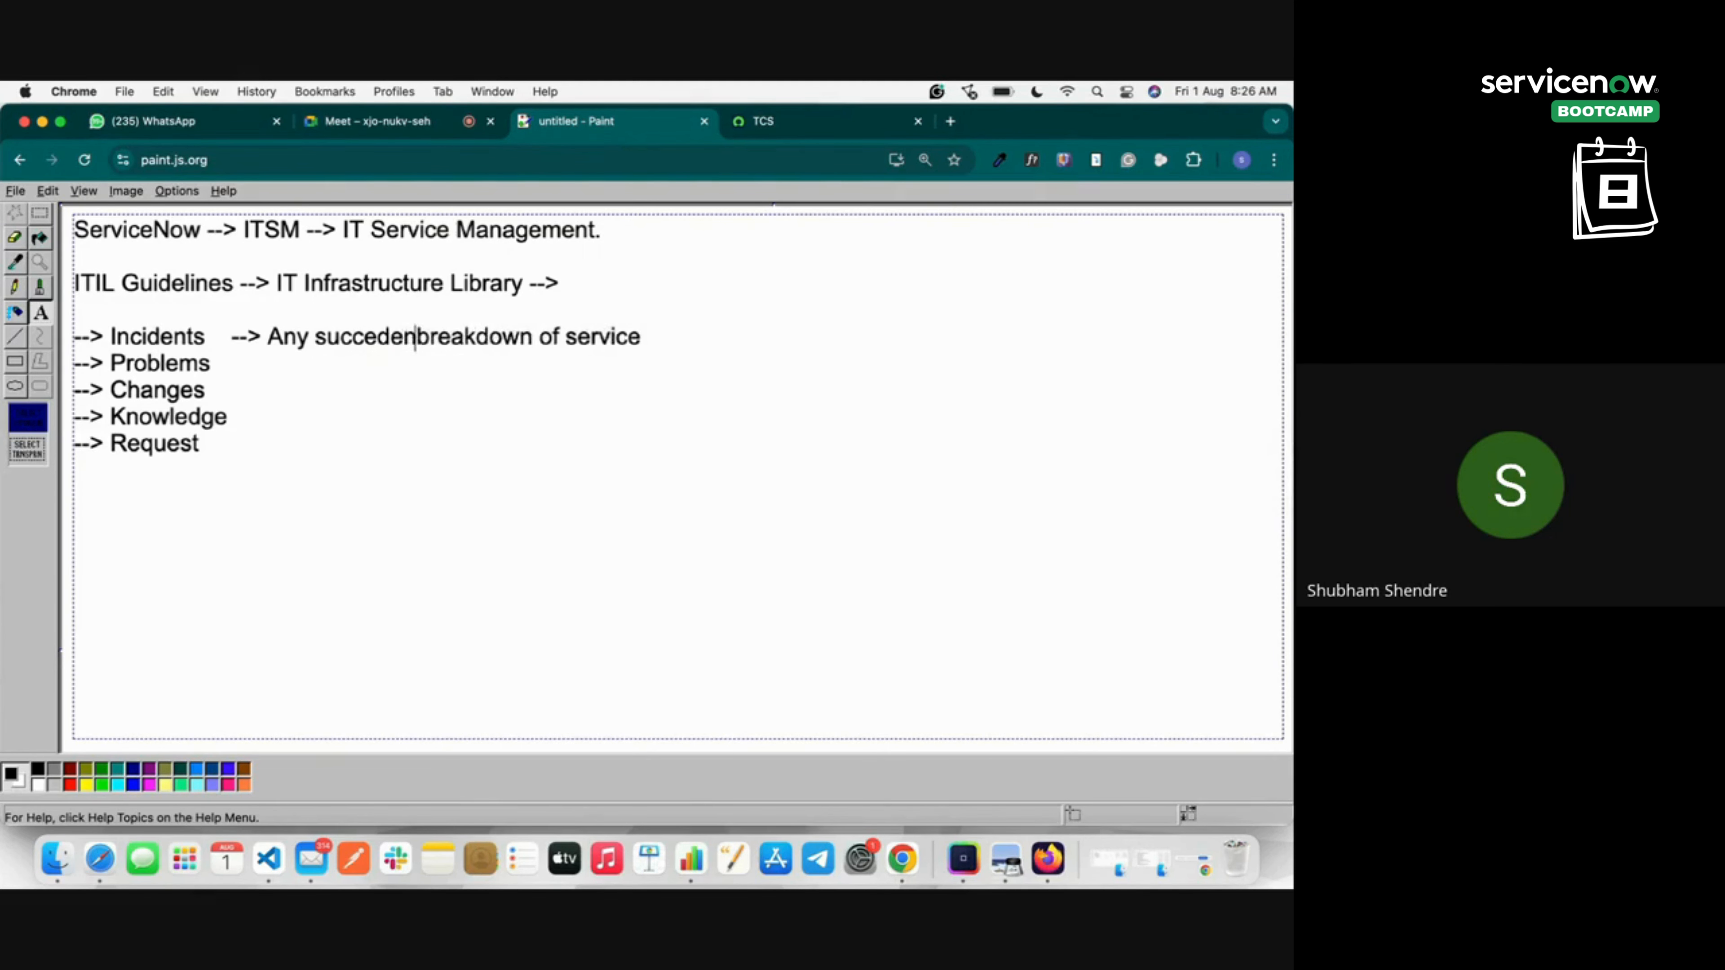
type("curbrea")
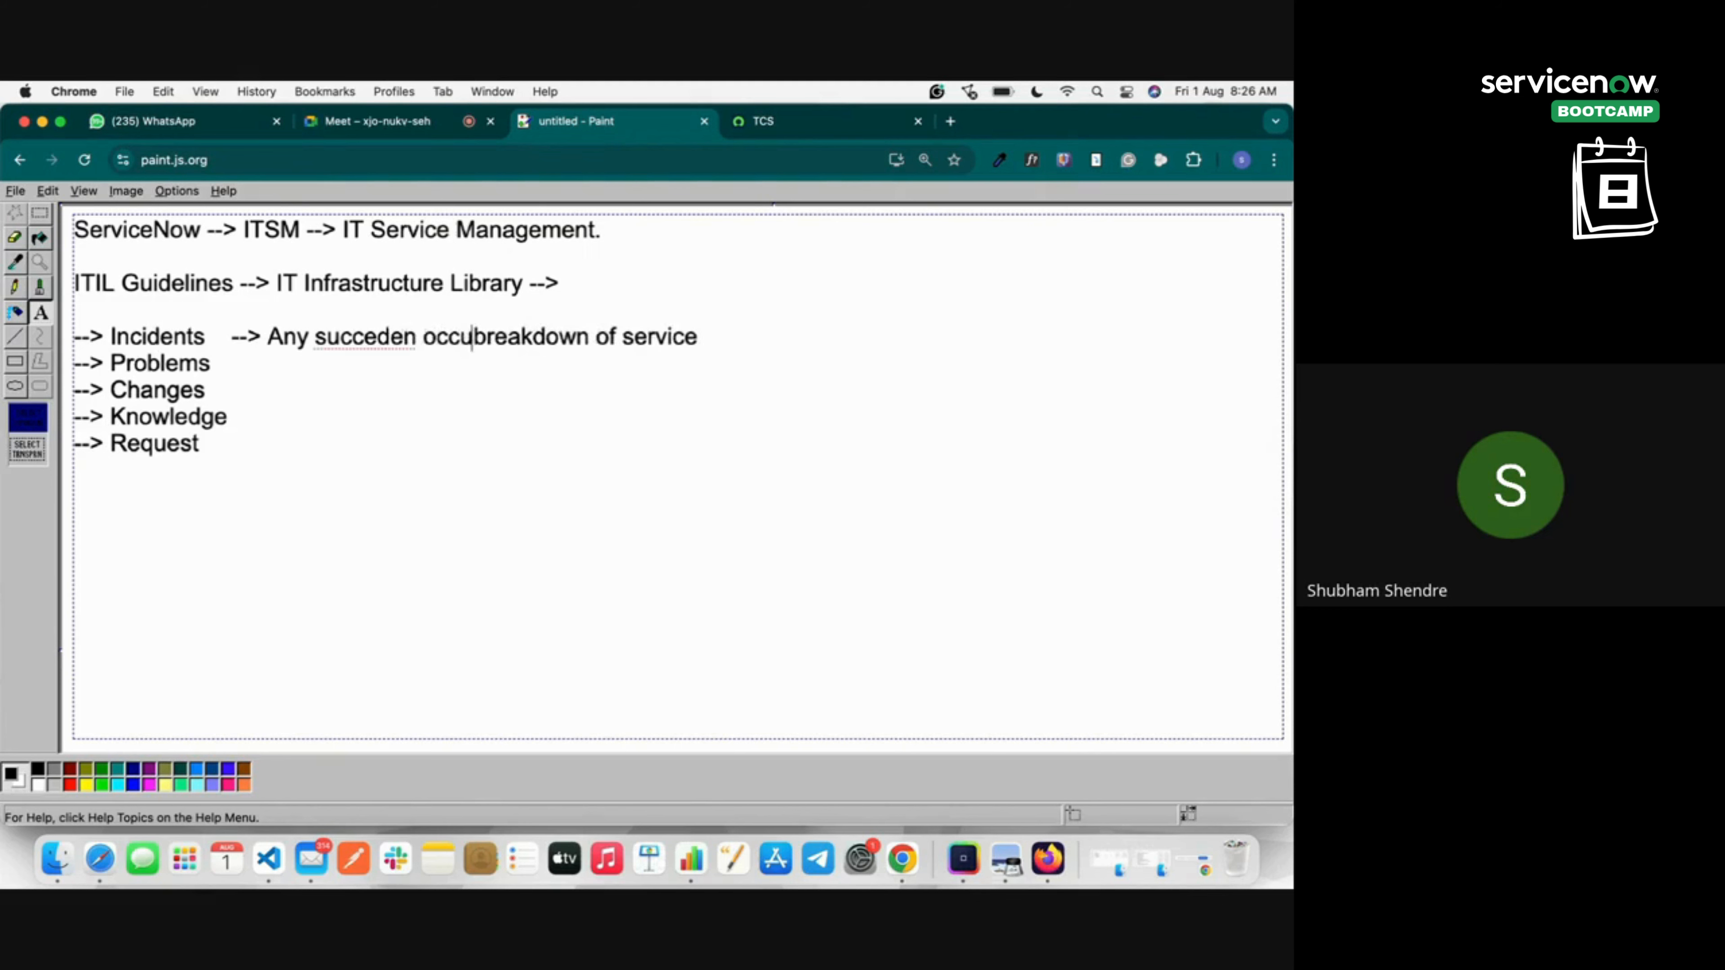
key("BackSpace")
key("BackSpace")
type("ance")
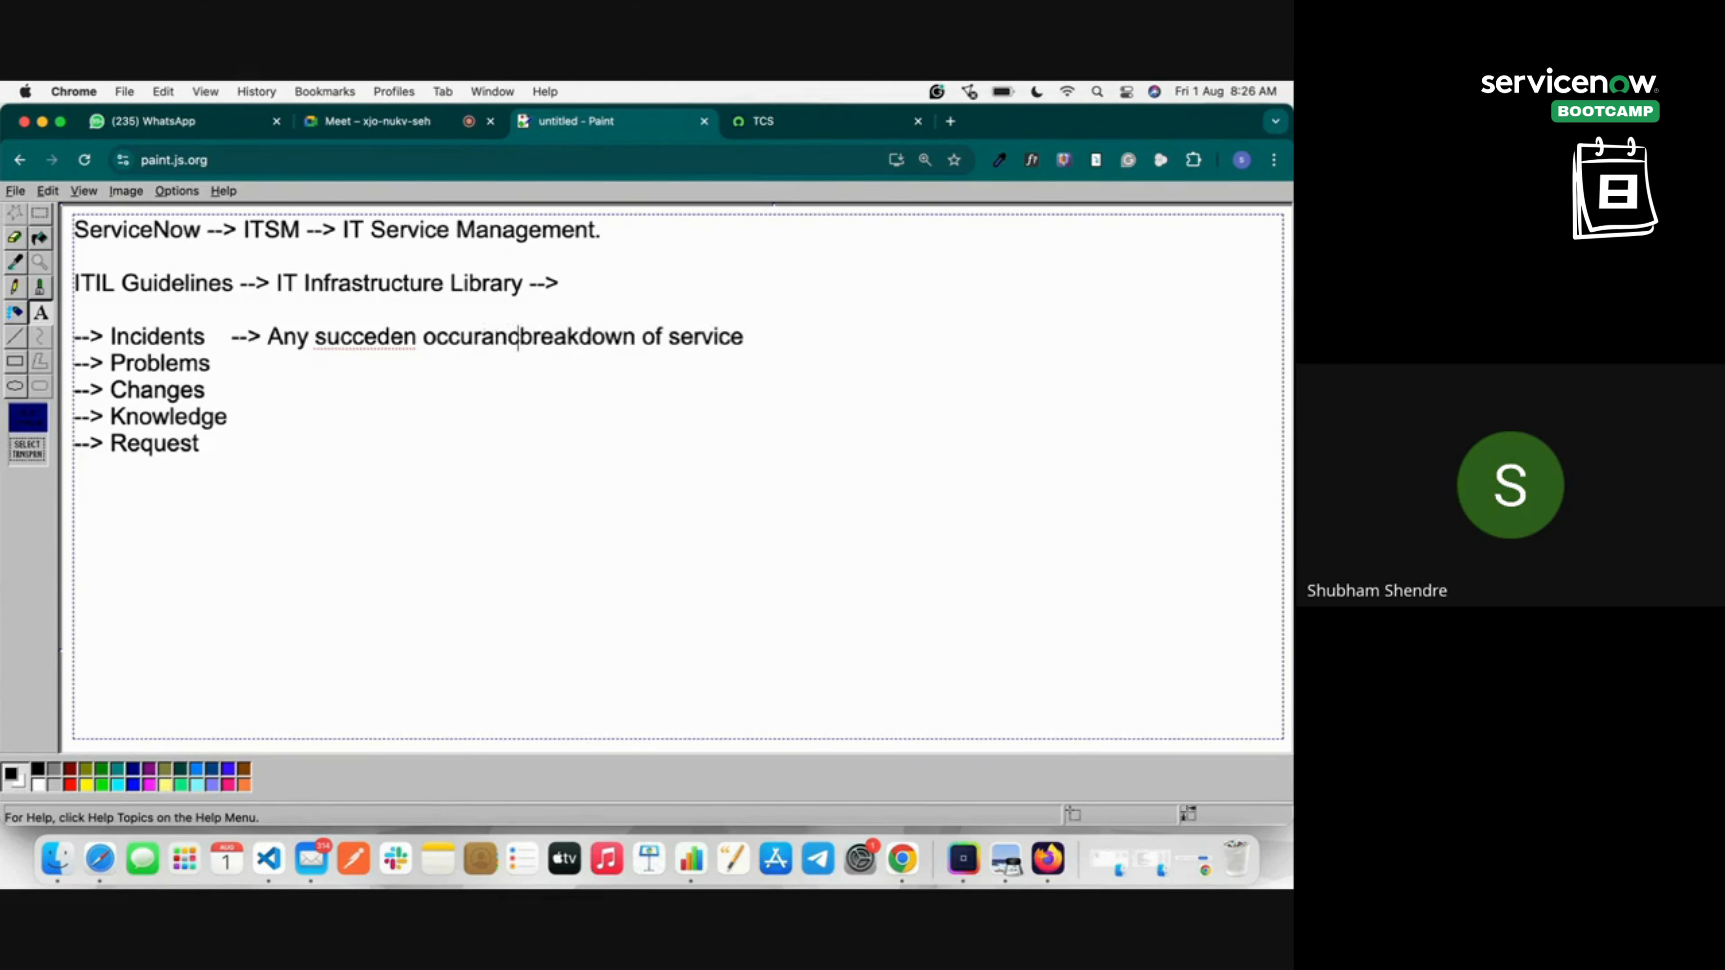
Correct the misspelled words so they read 'sudden' and 'occurrence'.
left_click(383, 333)
right_click(382, 333)
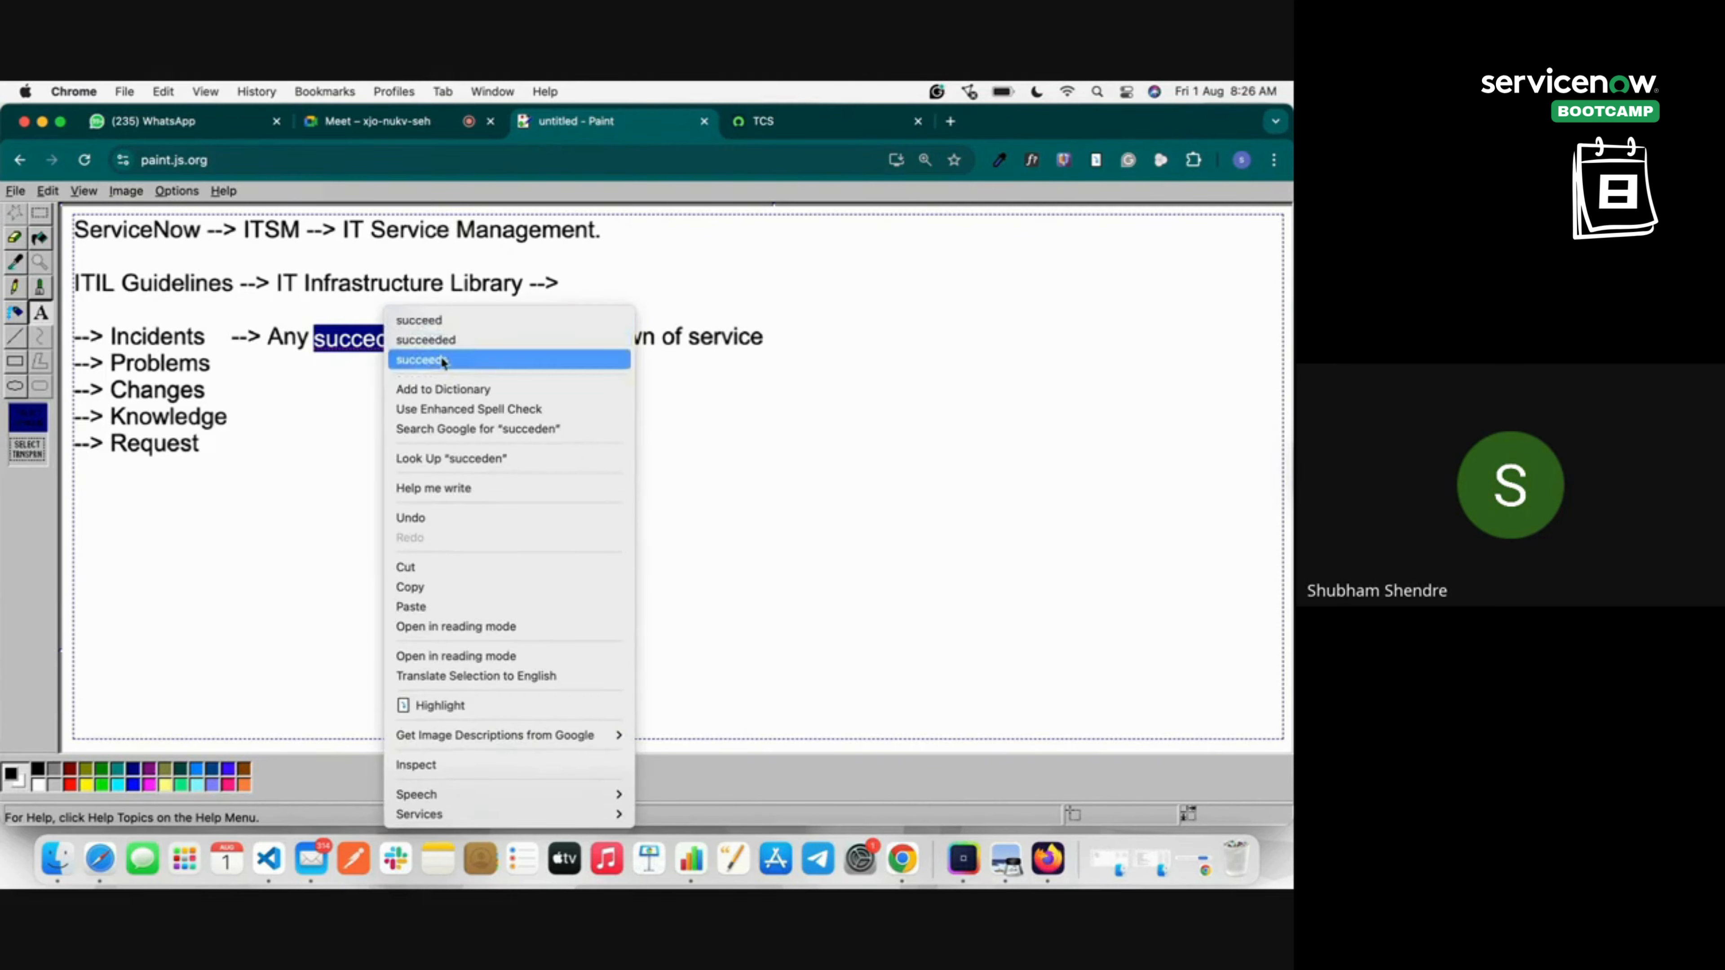
left_click(373, 350)
left_click(388, 338)
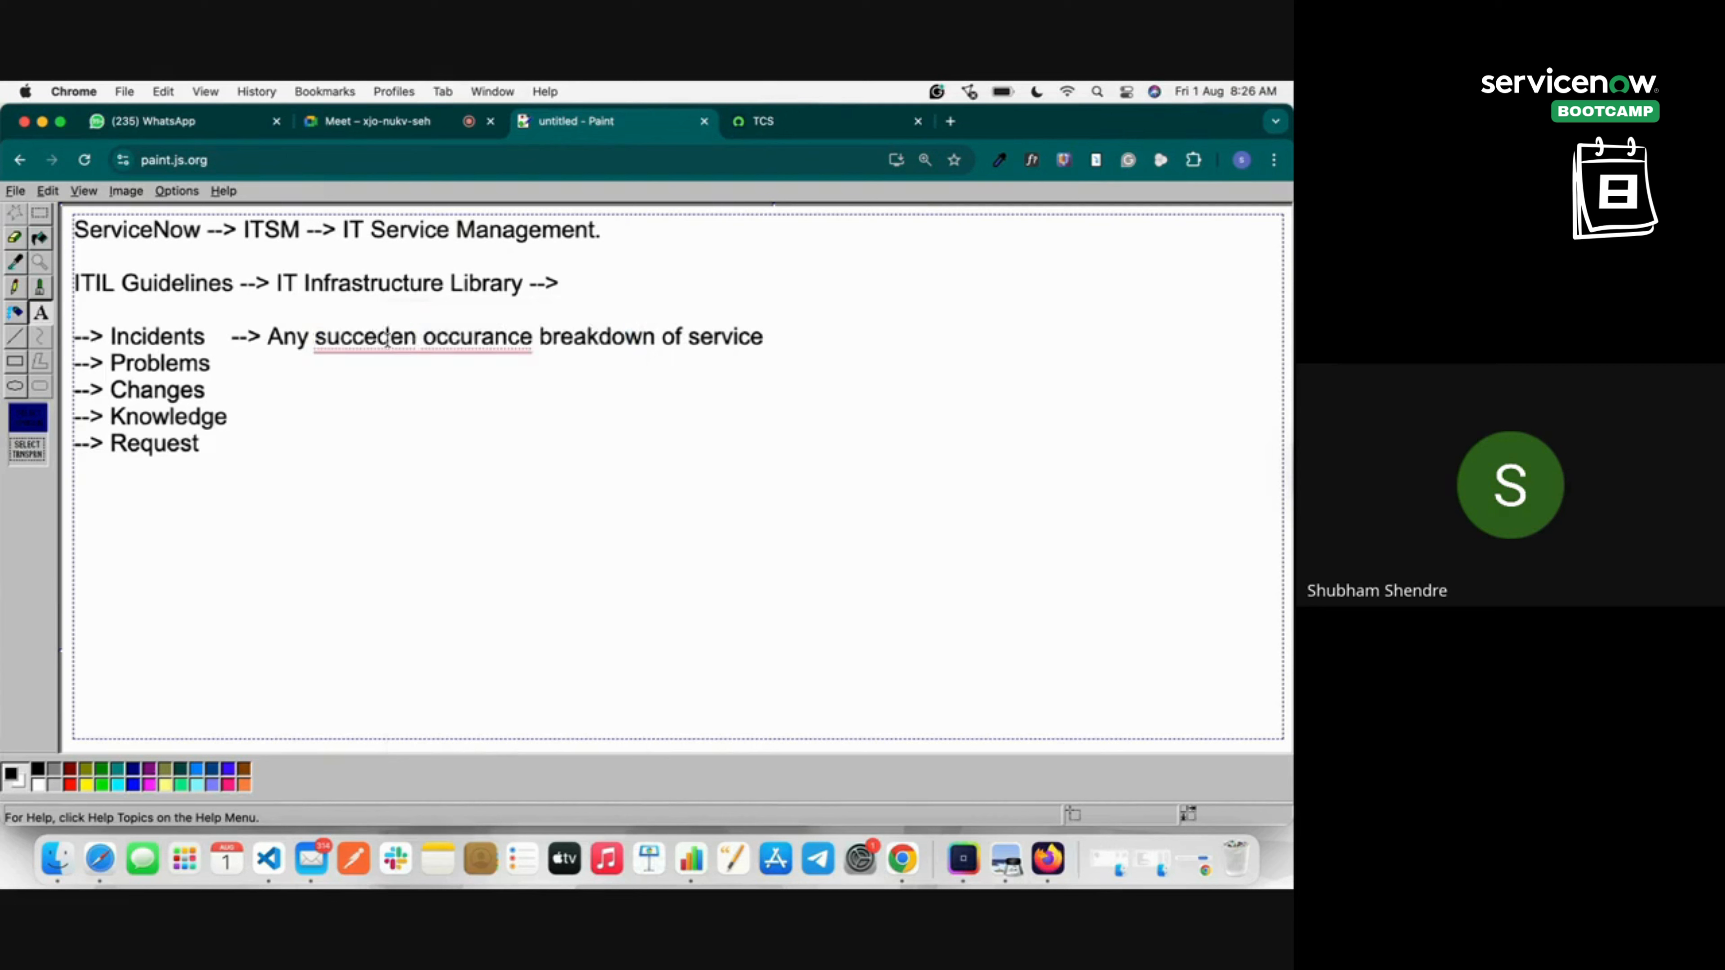
key("Right")
key("BackSpace")
key("BackSpace")
key("BackSpace")
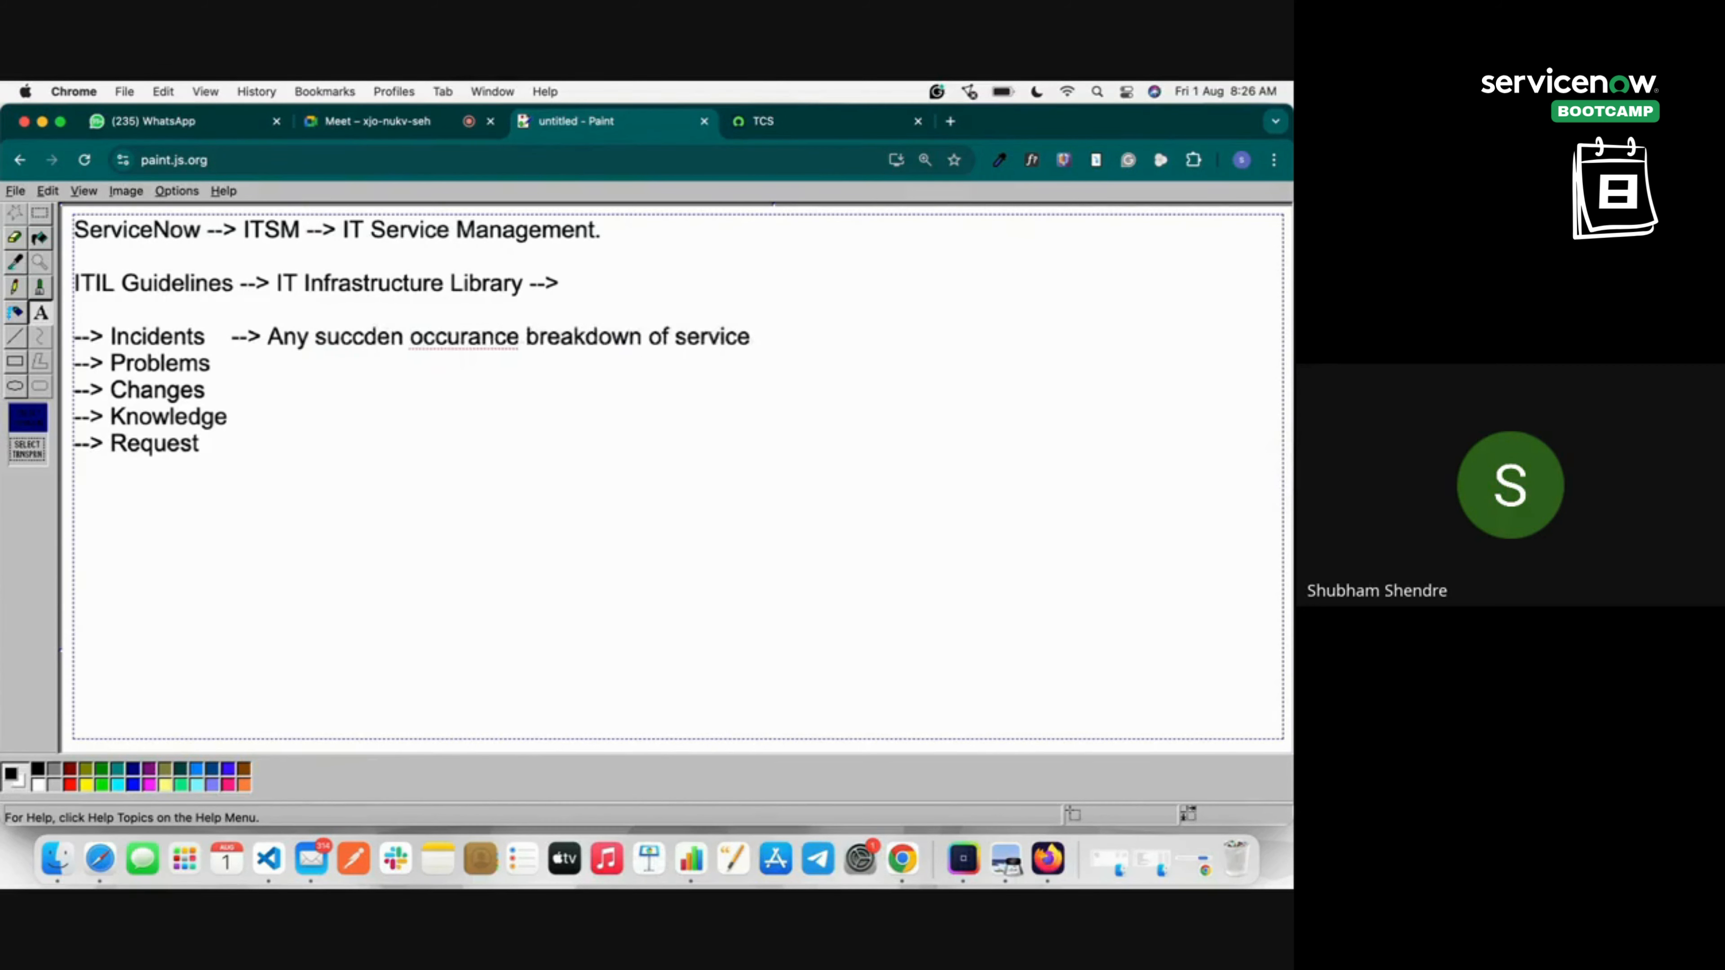
key("Right")
key("Right")
key("Right")
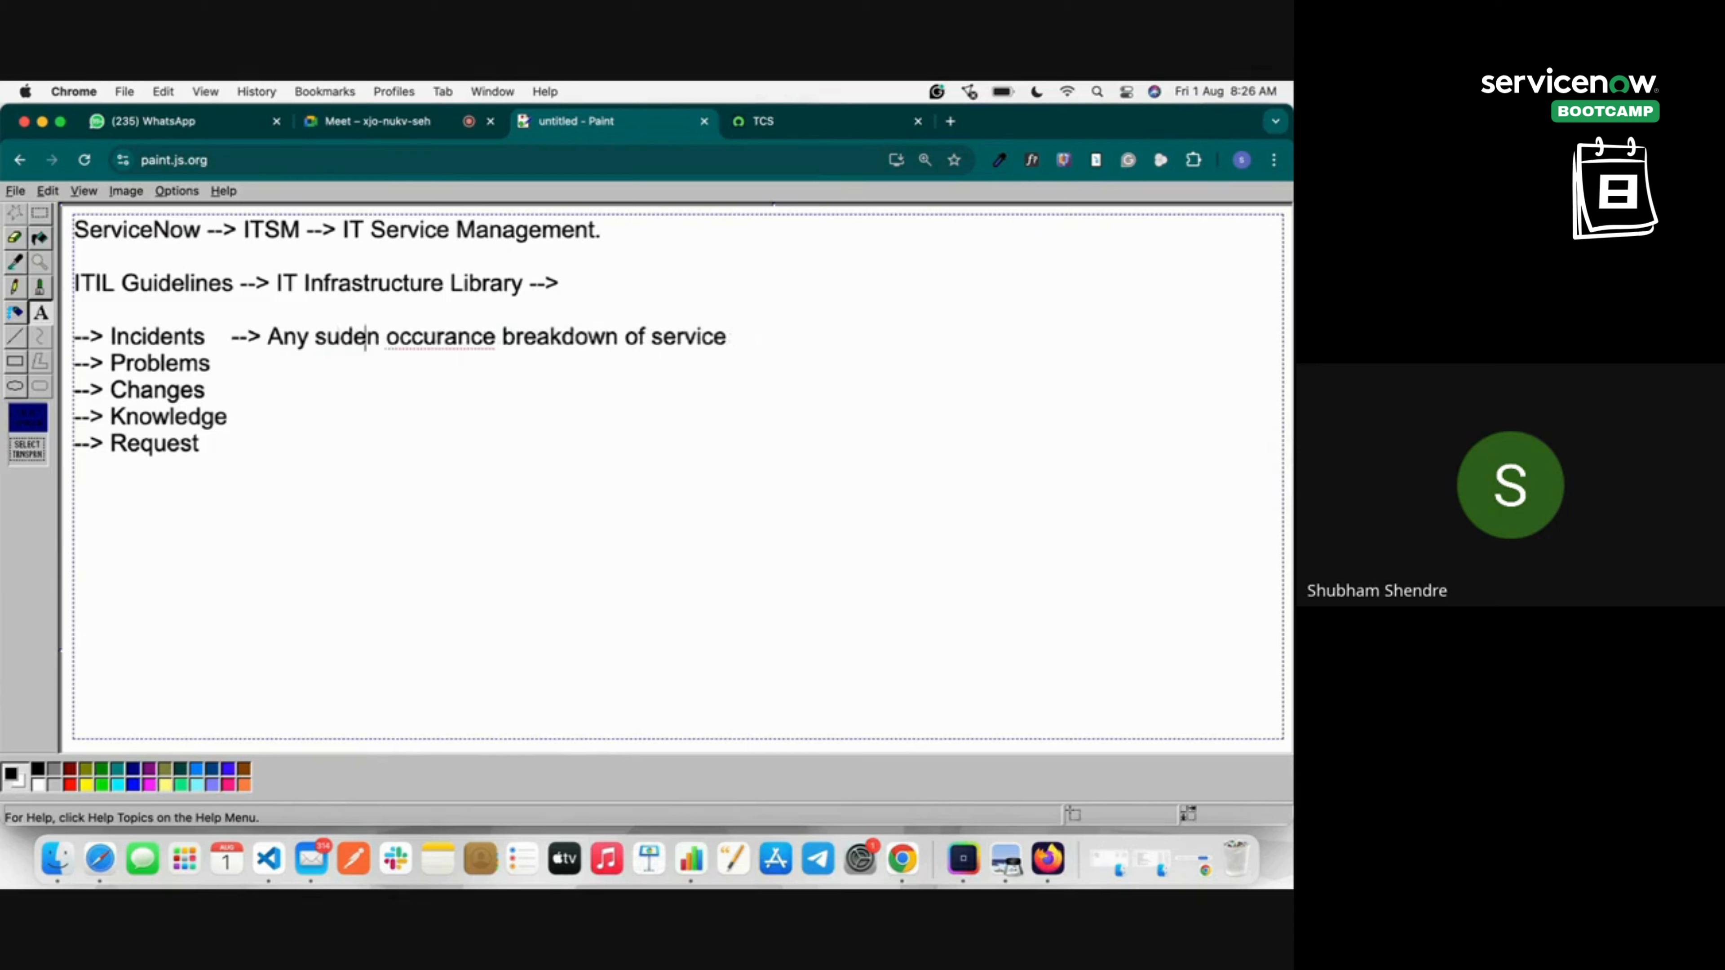
type("d")
left_click(501, 343)
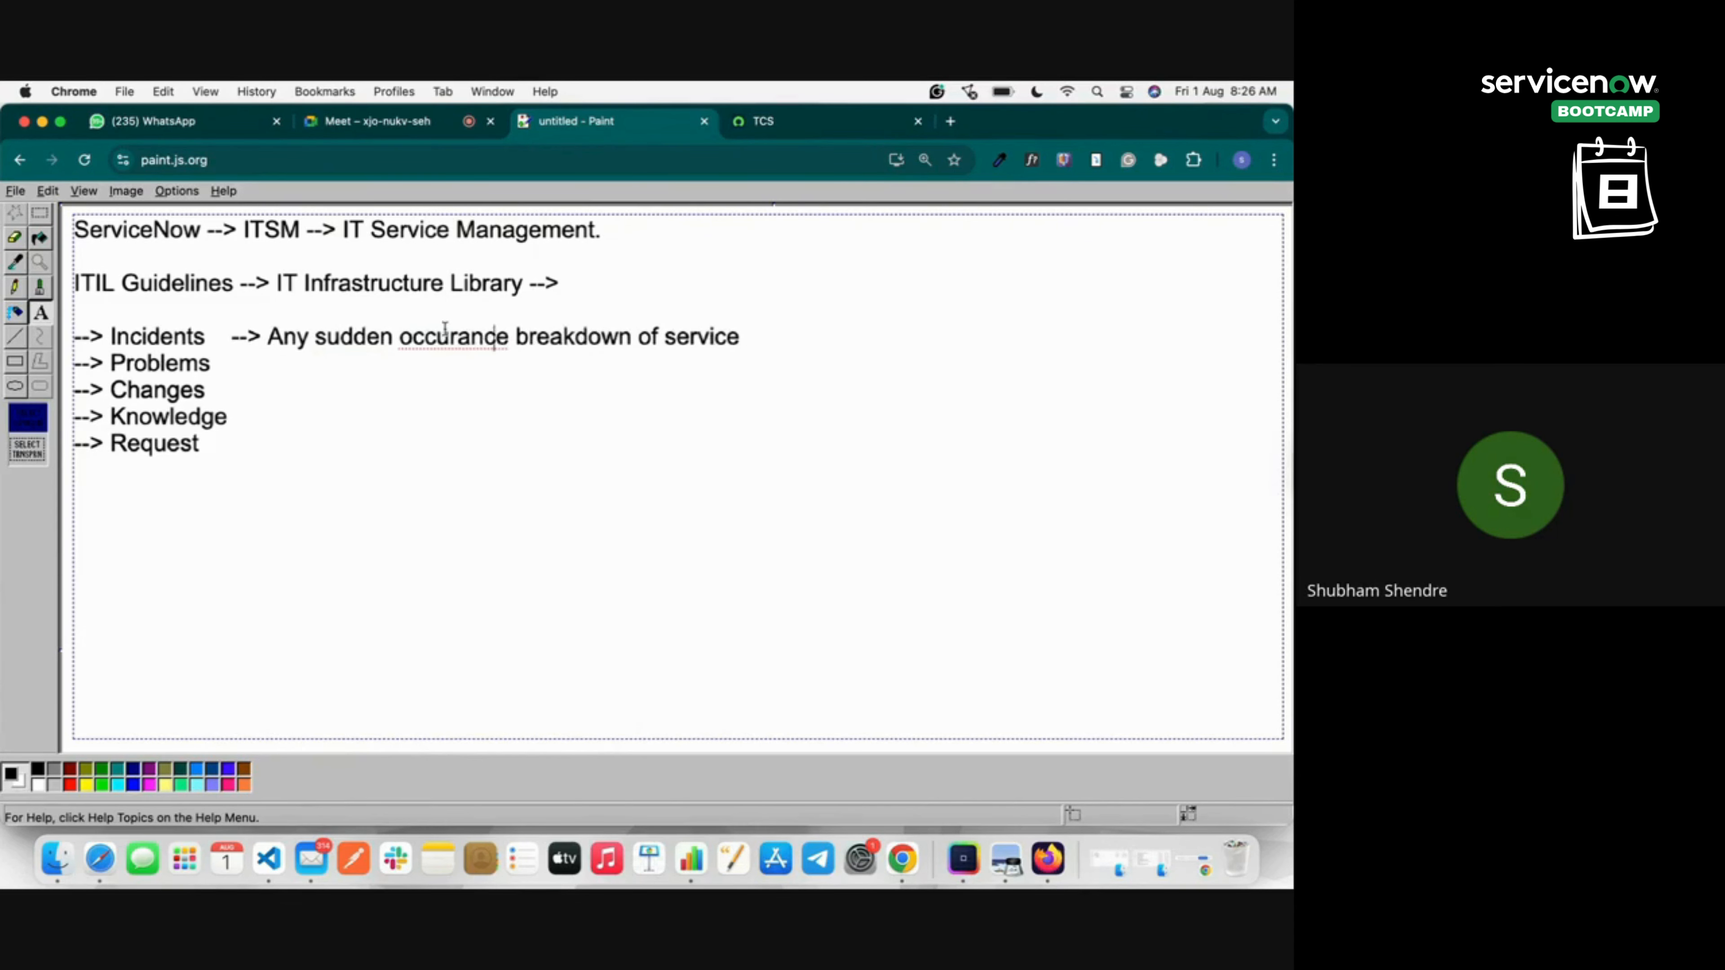
right_click(445, 331)
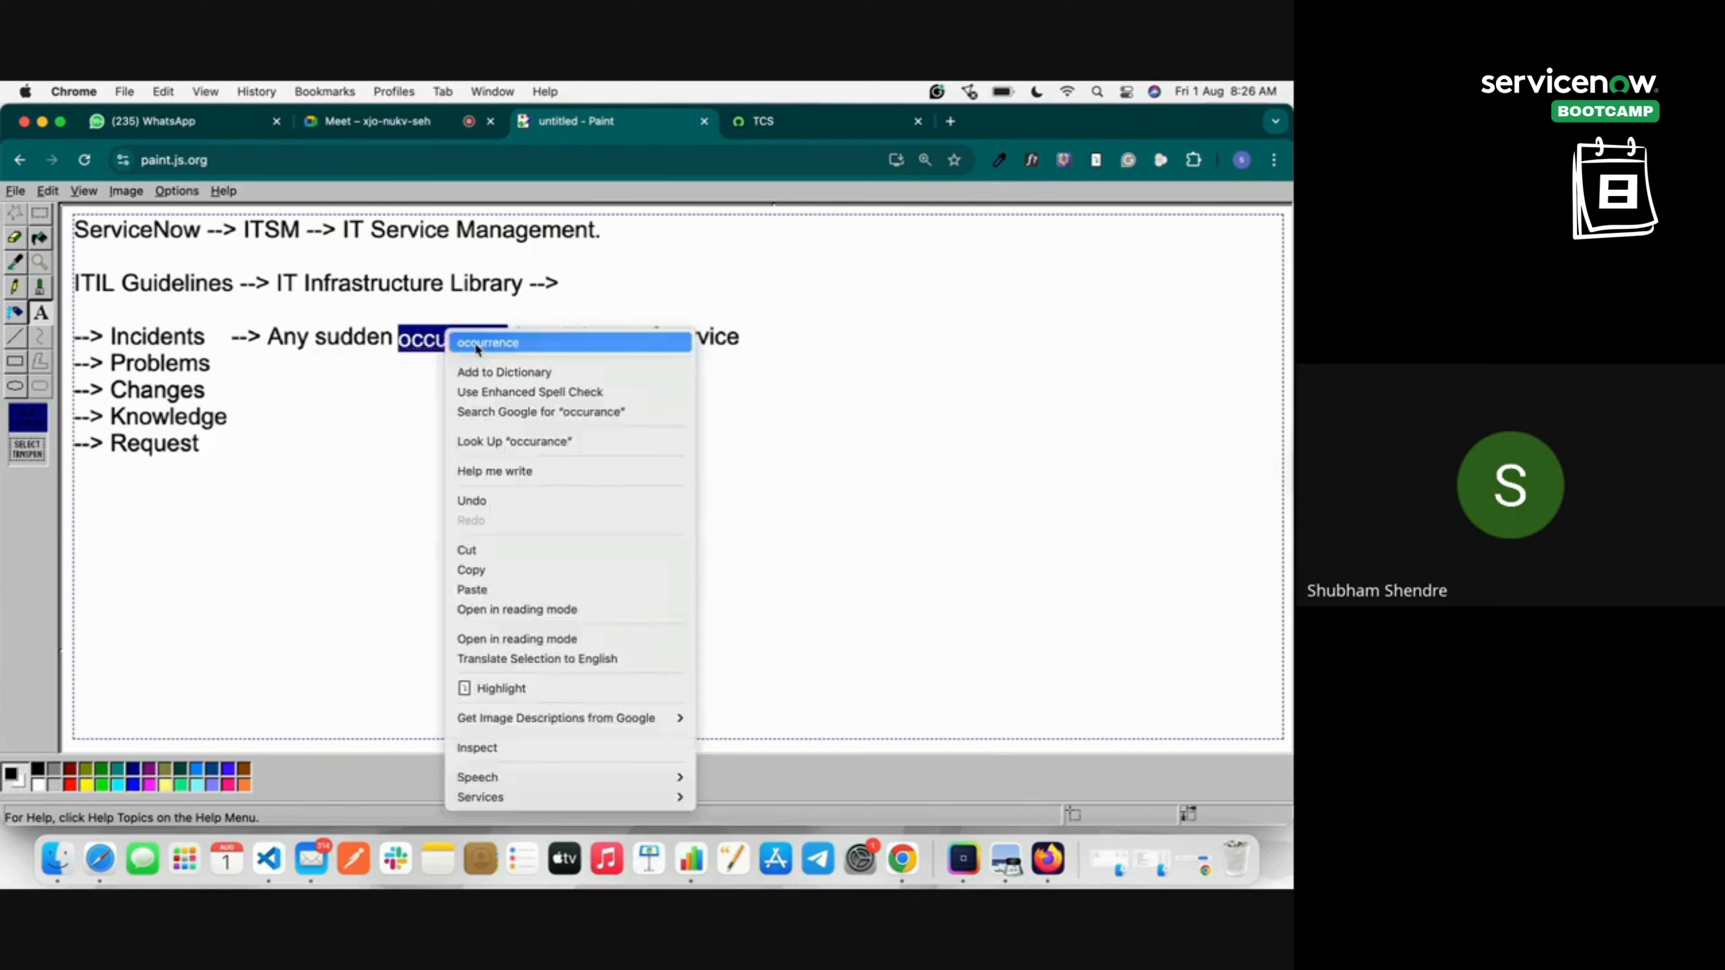
left_click(705, 339)
Append '--> Incident Management' to the end of the Incidents line.
left_click(767, 338)
type("-->")
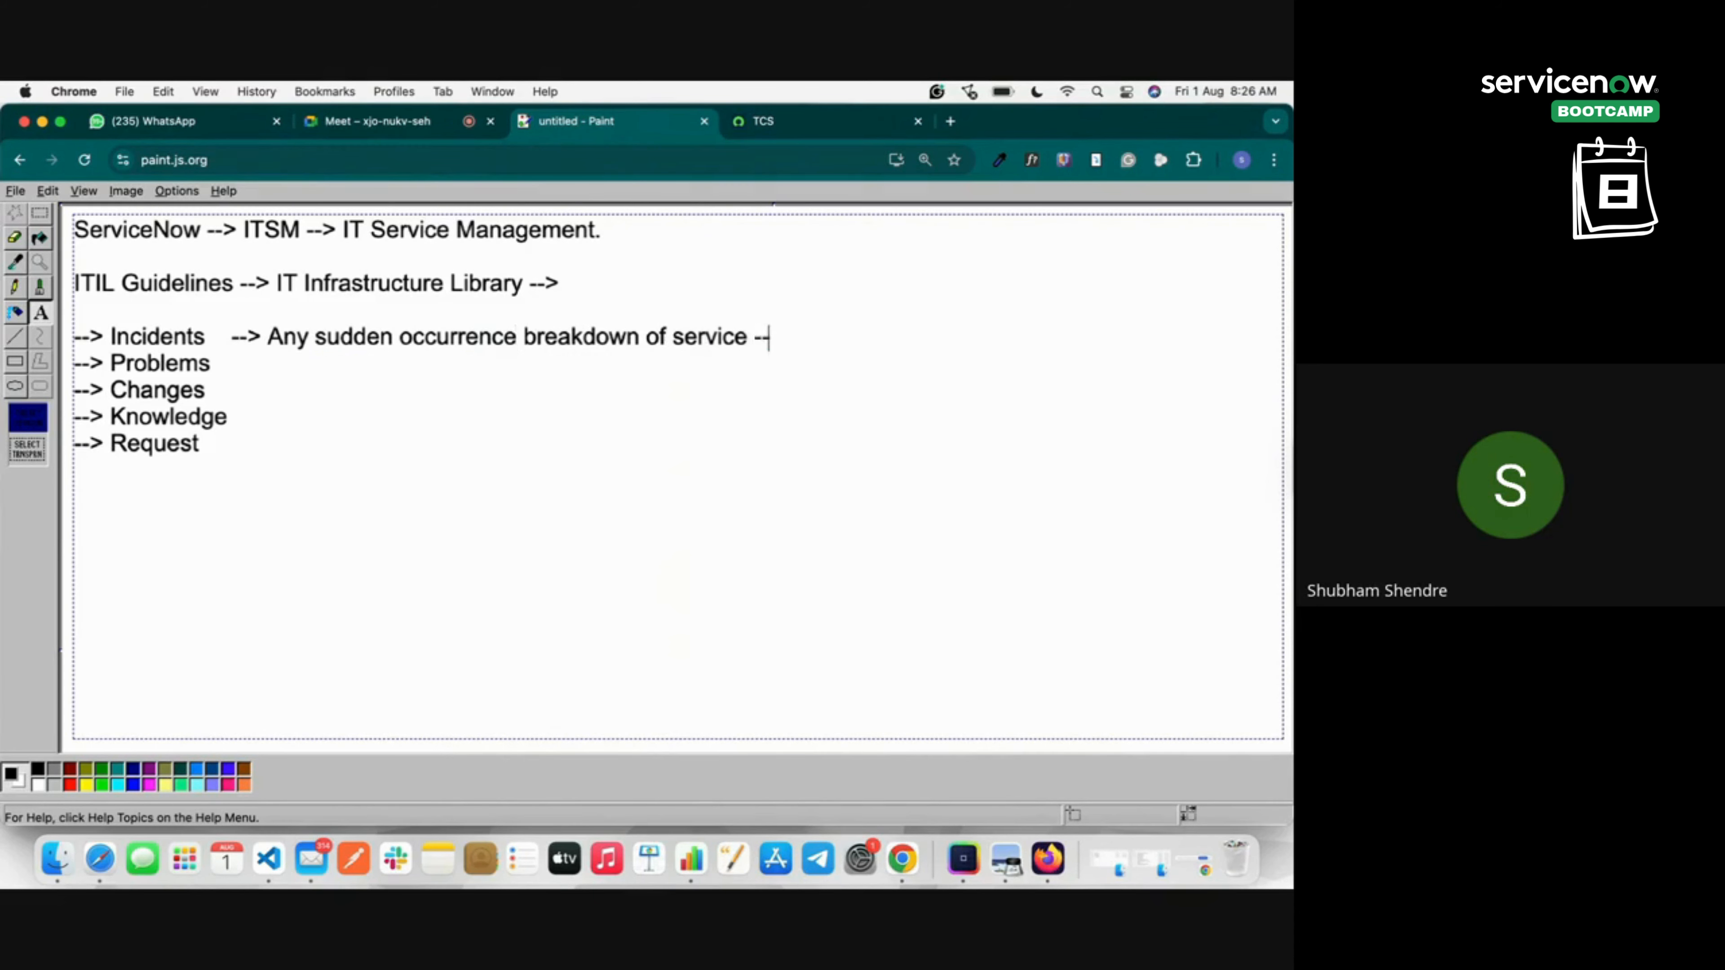
type(" Incident Man")
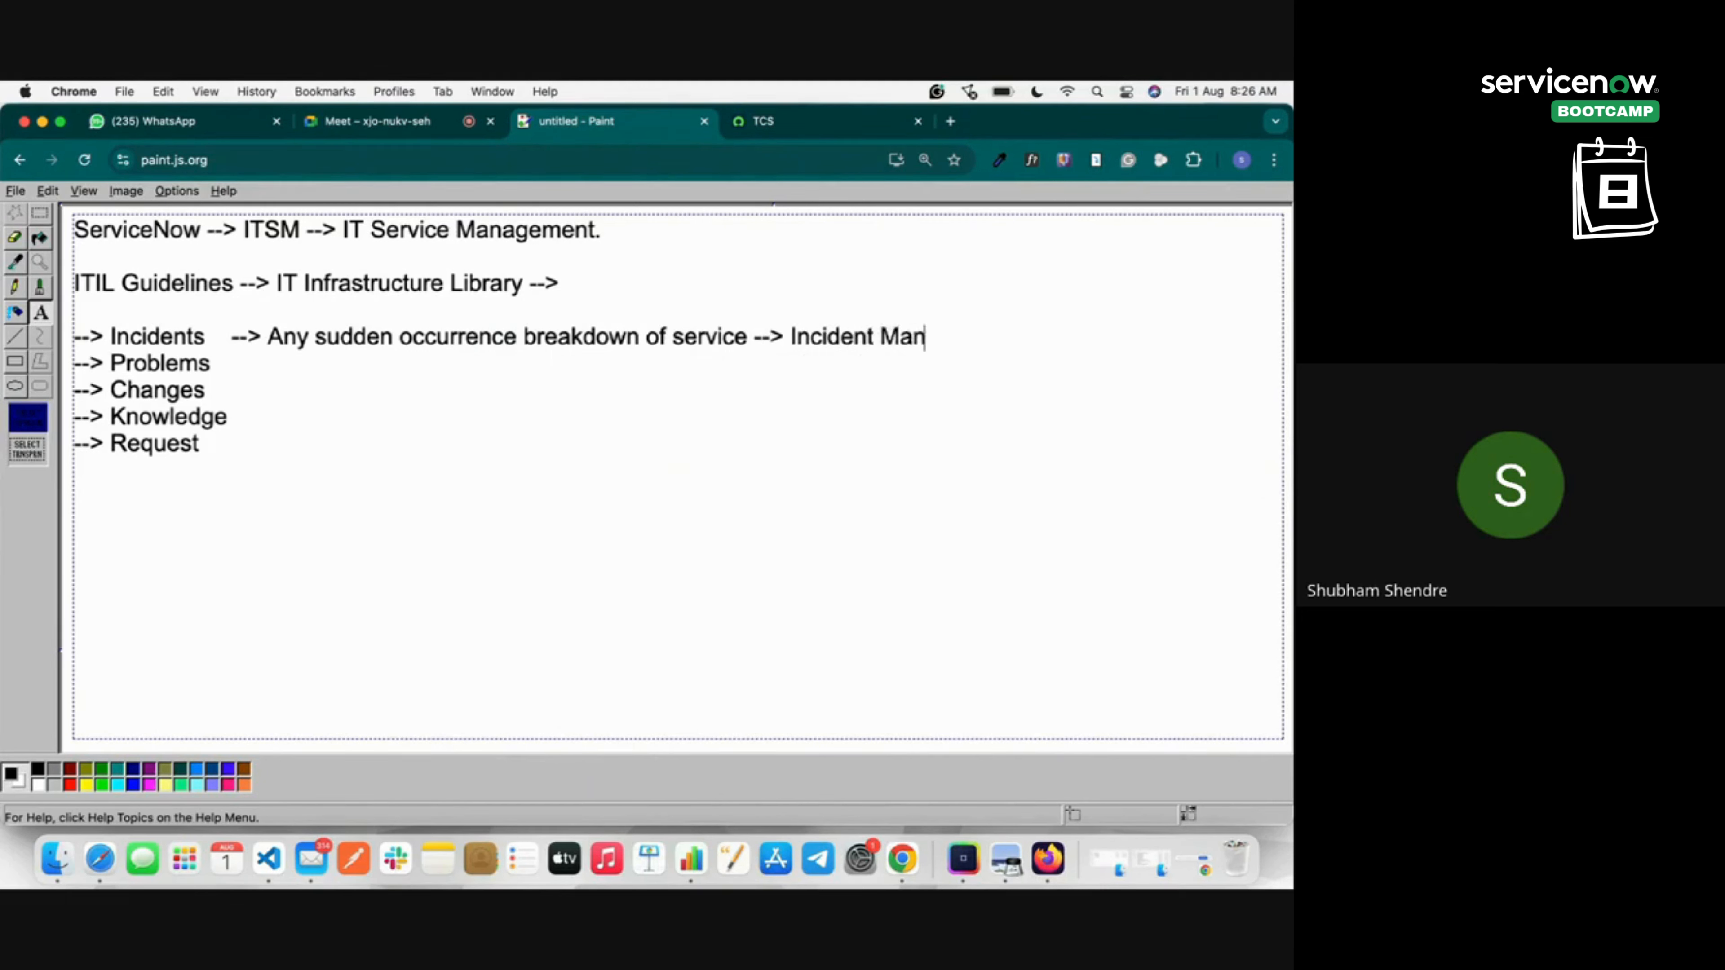
type("agement")
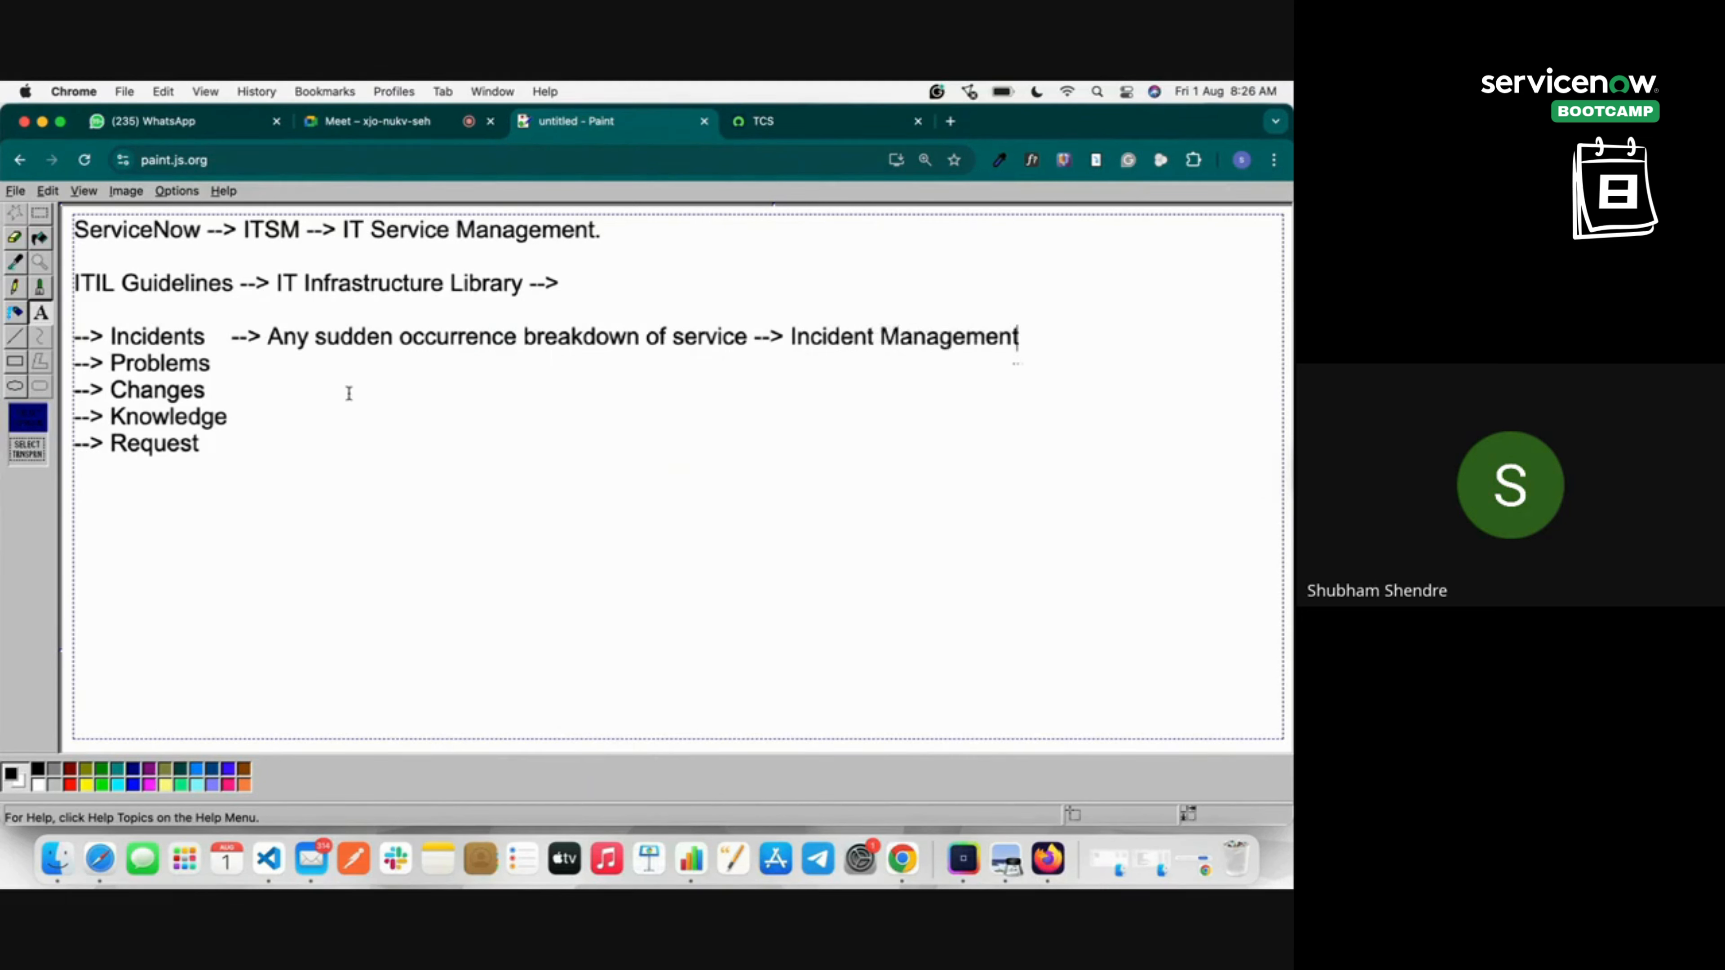
left_click(230, 353)
Add '--> Any recurring incidents raised by the end user --> Problem Management', then an arrow after Changes.
type("--> Any recu")
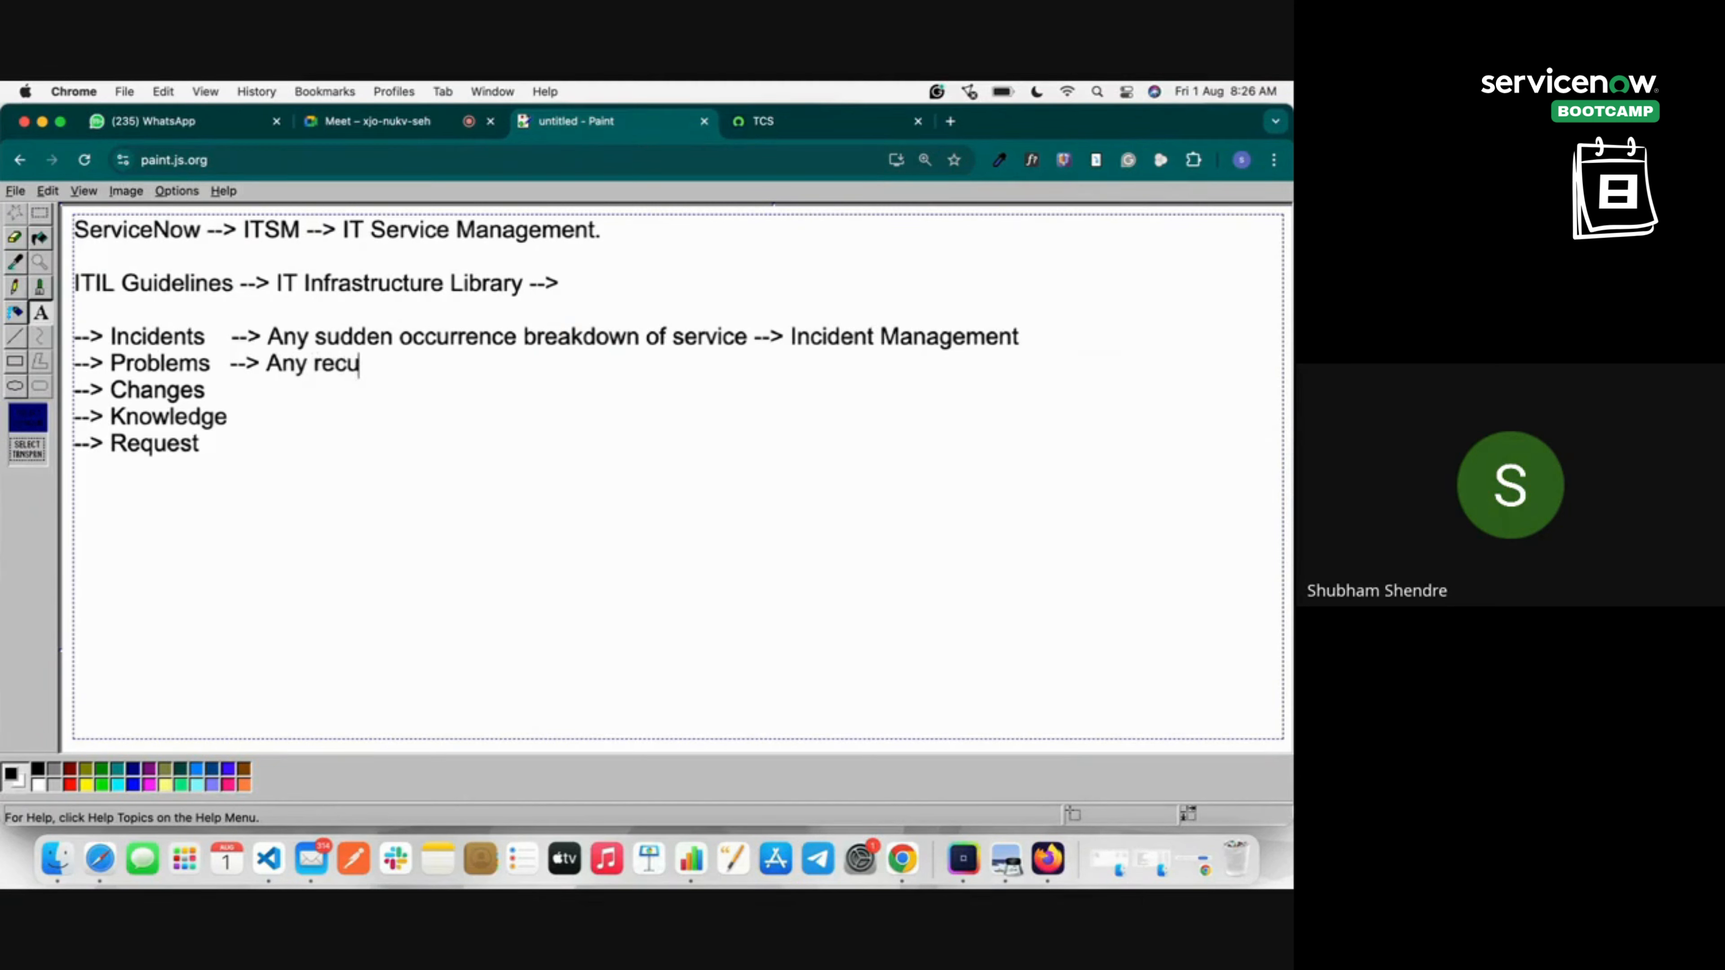
type("rring incidents ra")
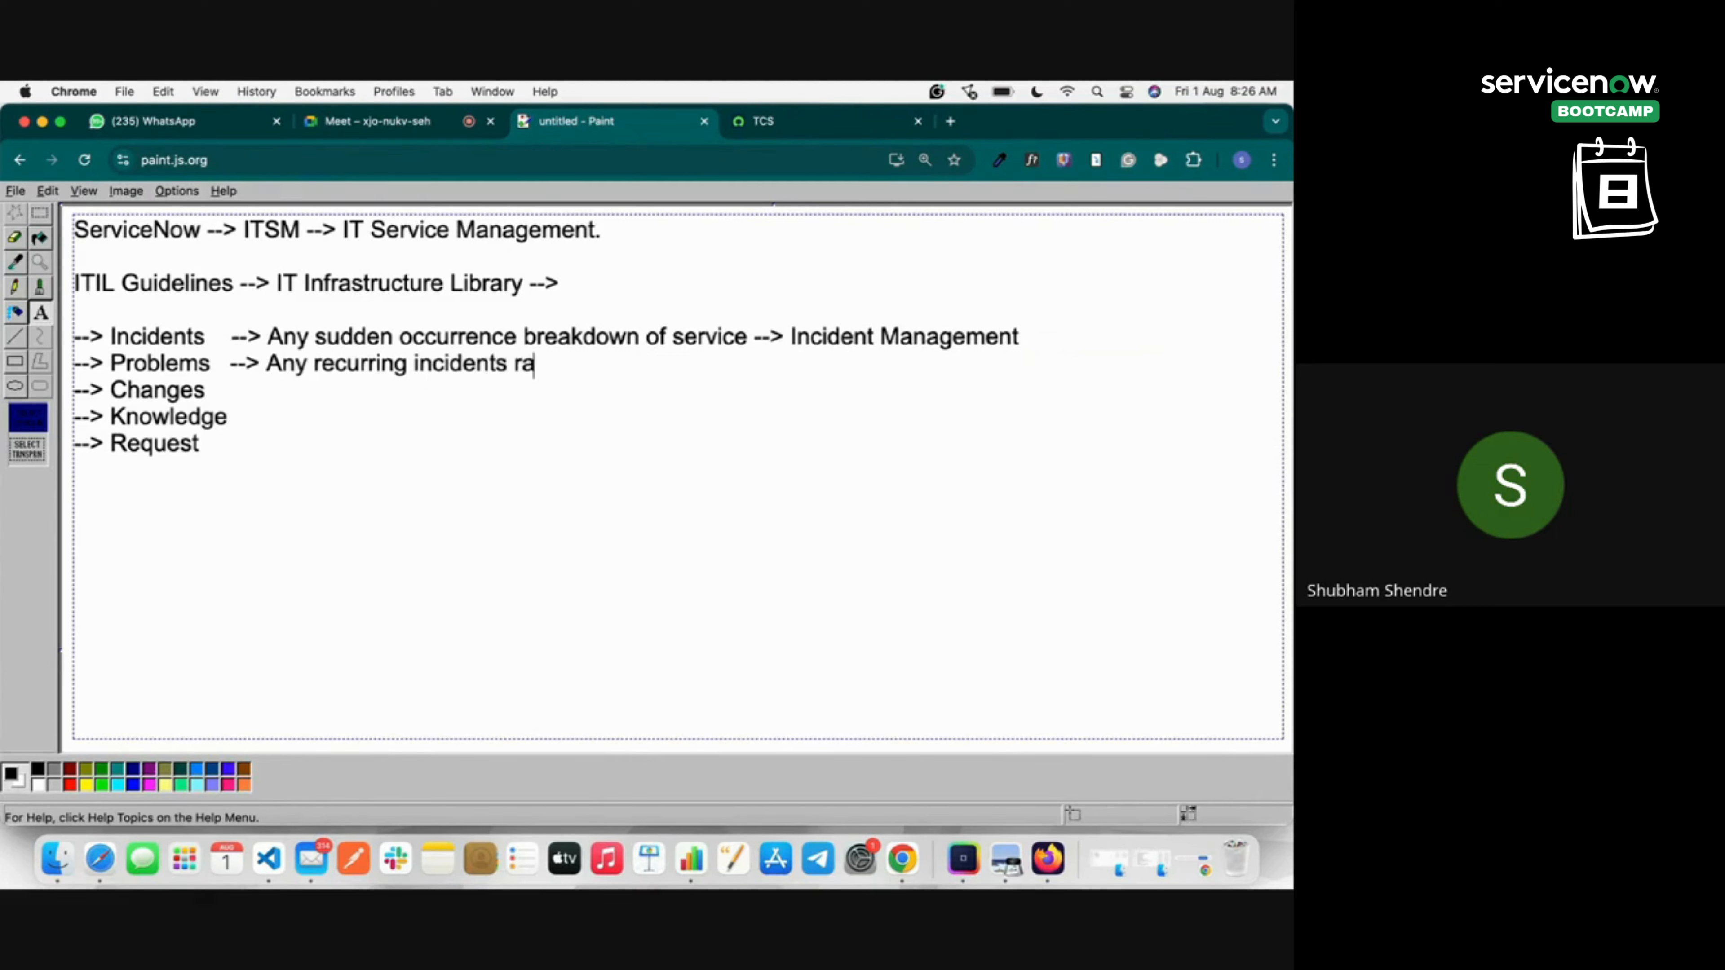
type("ised by t")
key("BackSpace")
type("the end ")
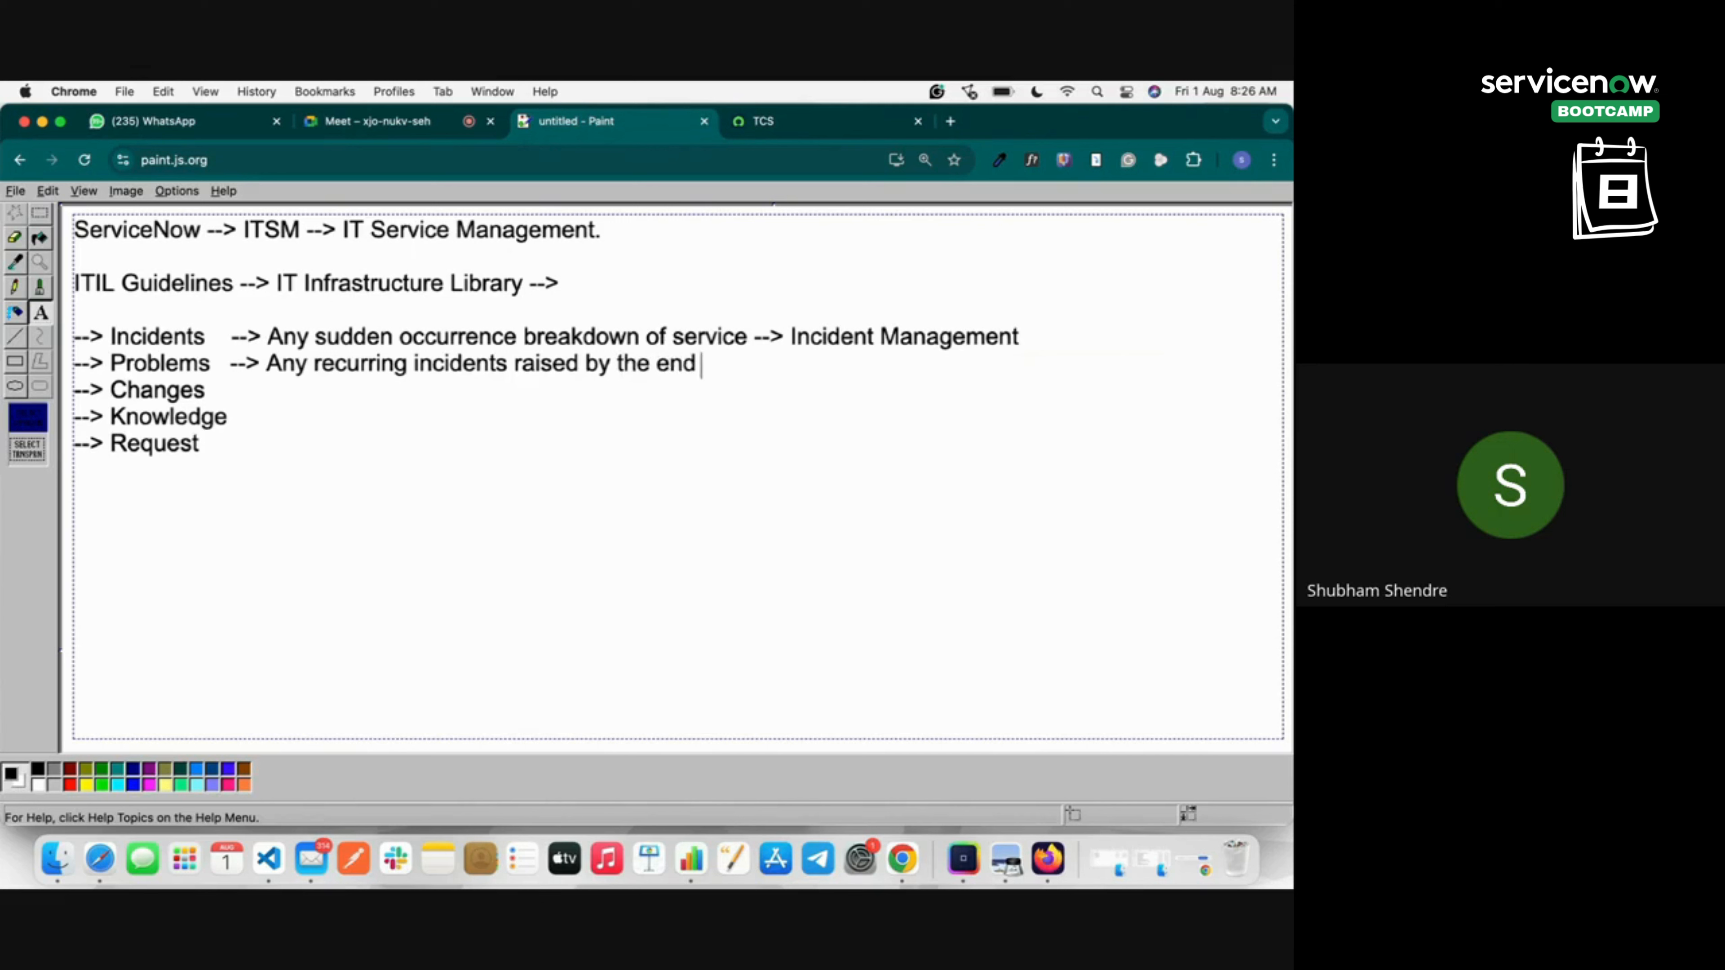
type("user --> Problem Manag")
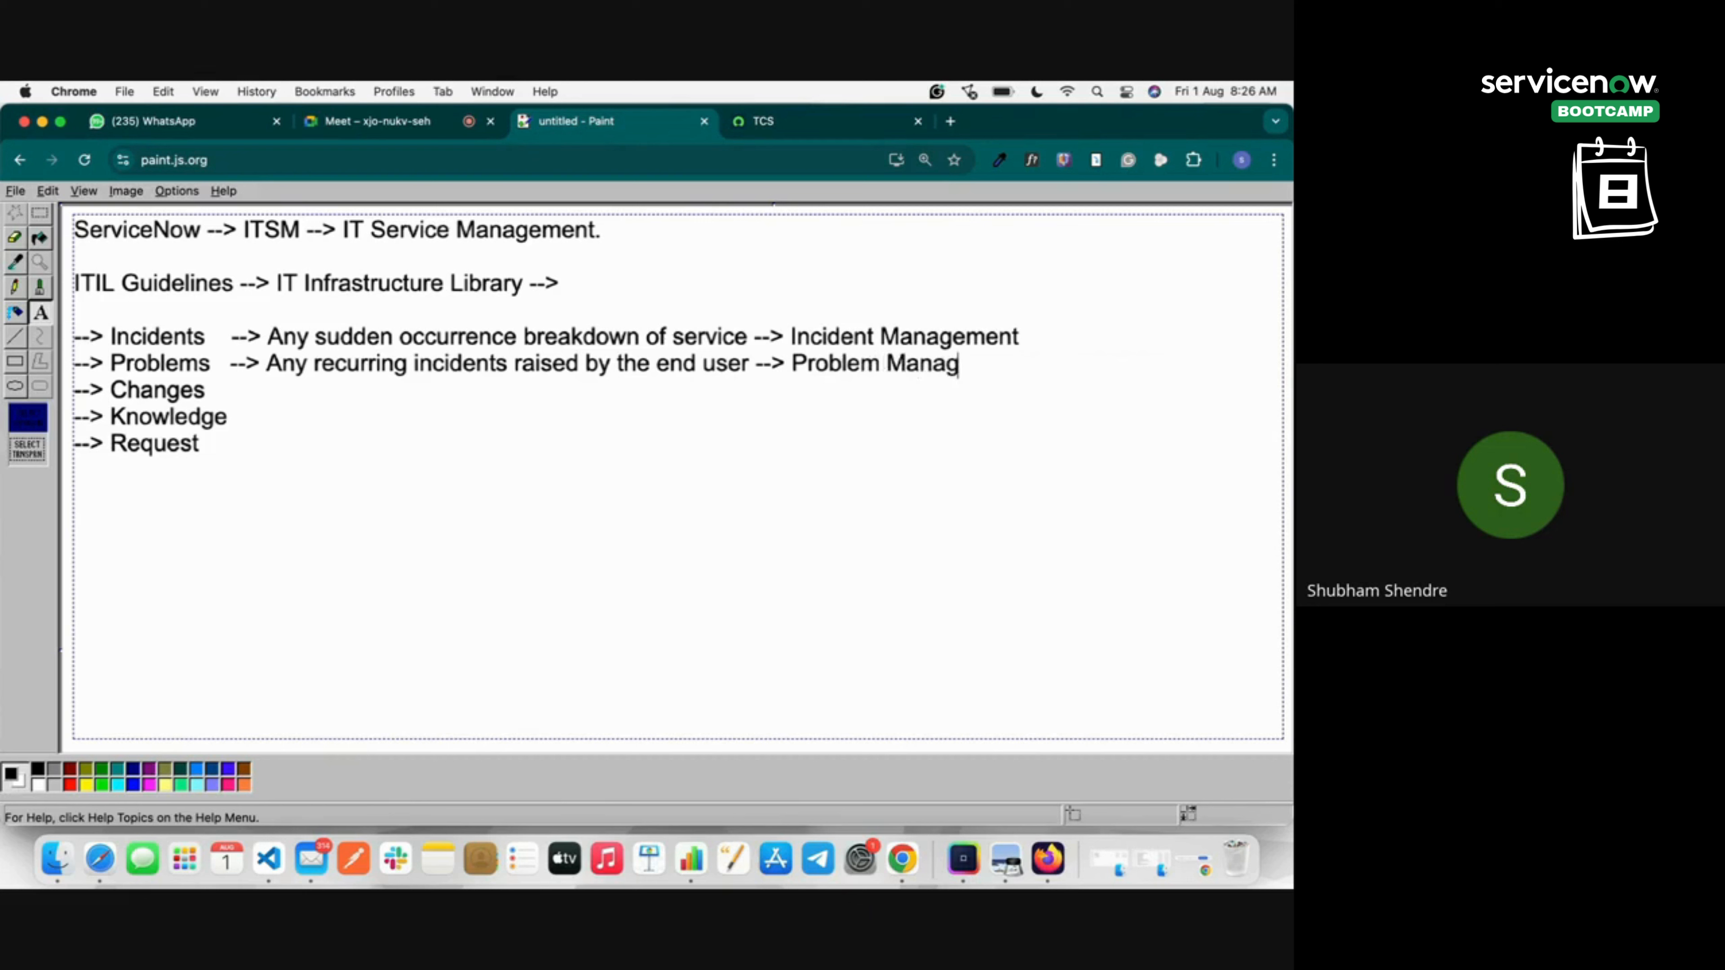
type("ement")
left_click(218, 391)
type("-->")
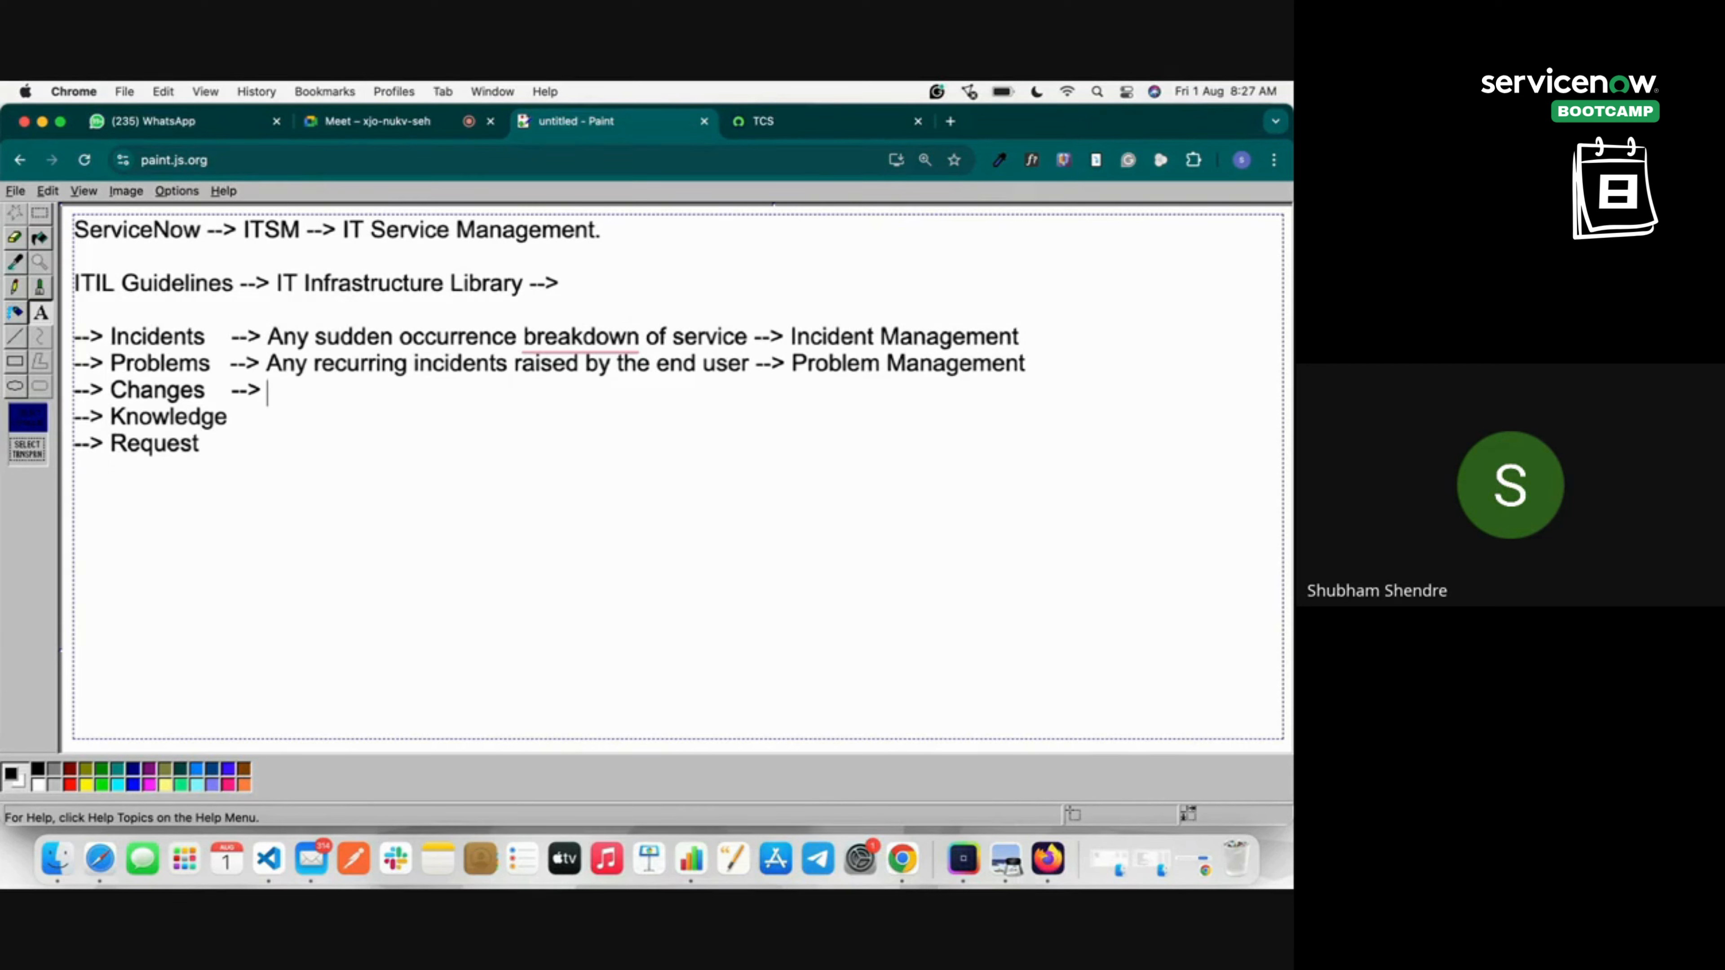
Finish the Changes line: 'We Plan and execute the changes with minimal risk --> Change Management'.
type("We Plan and e")
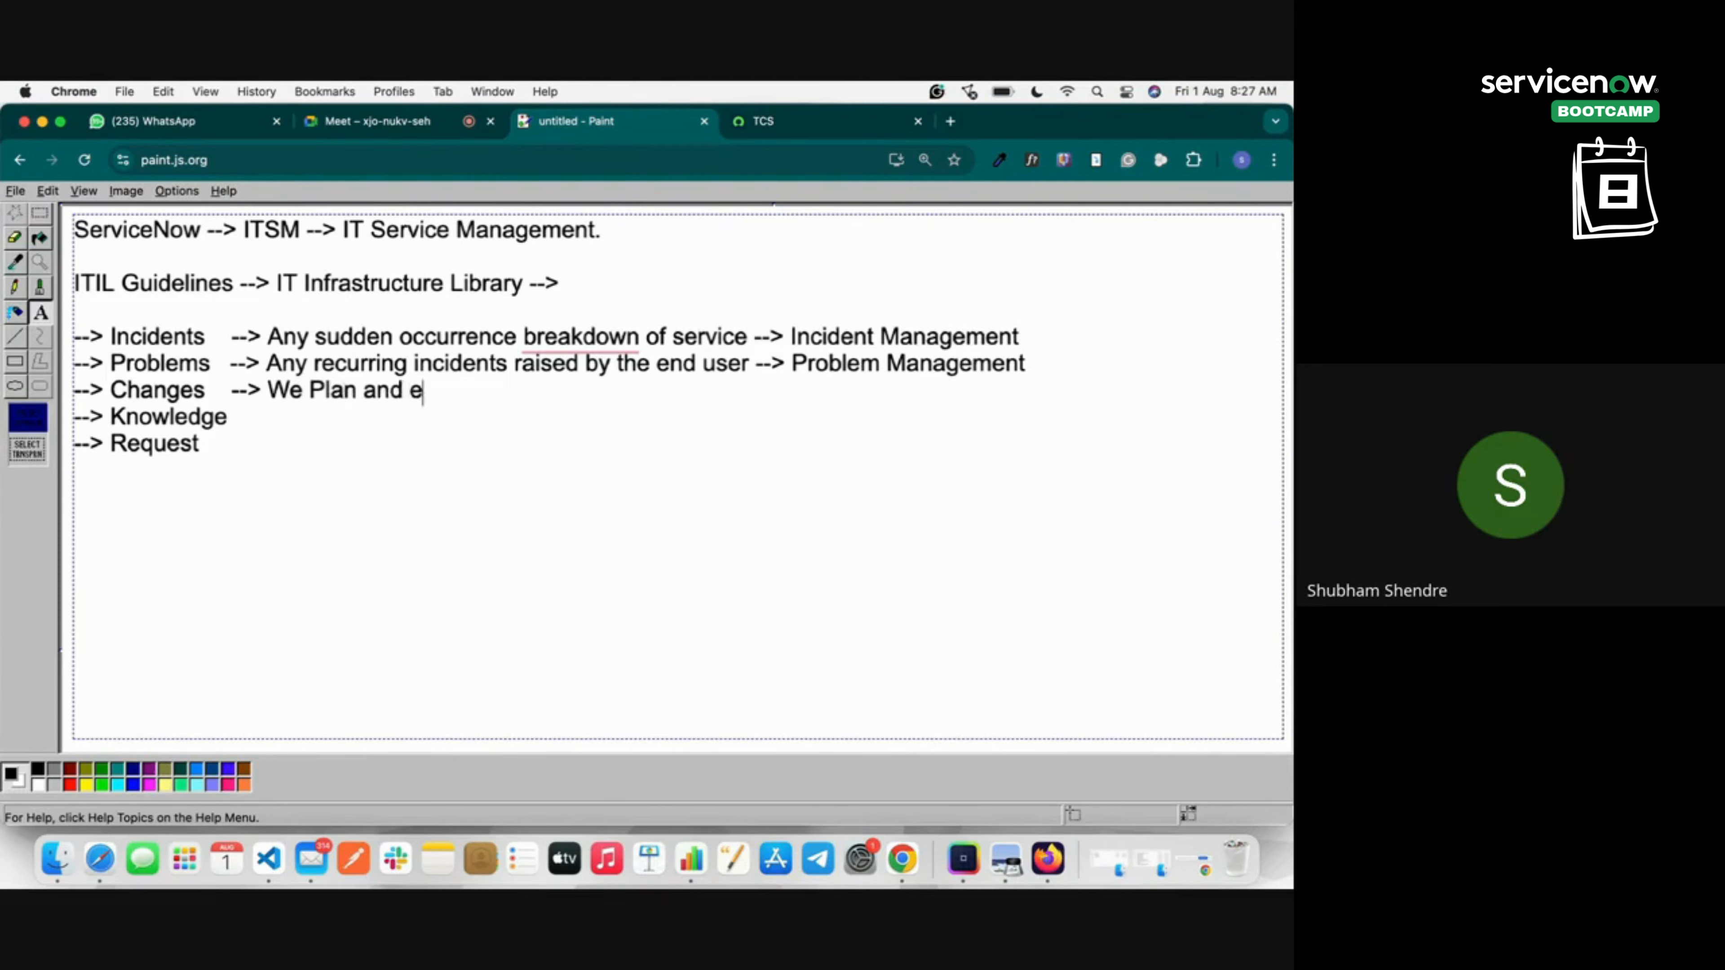
type("xecute the")
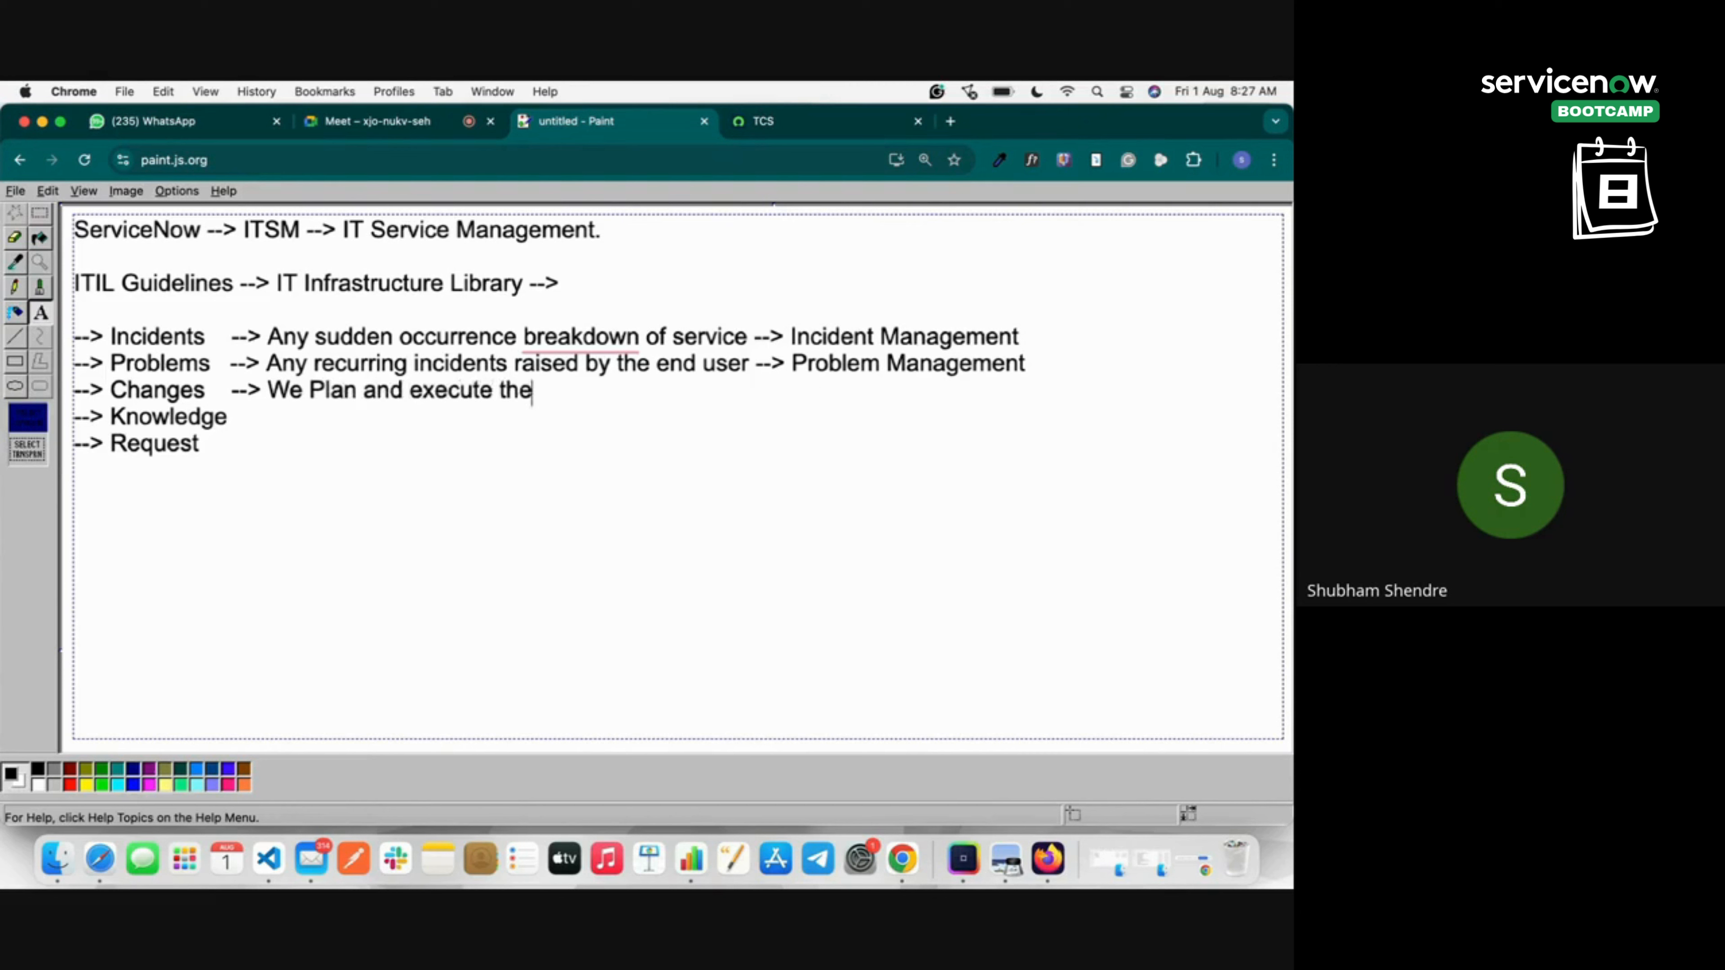
type(" changes")
type(" with")
key("BackSpace")
key("BackSpace")
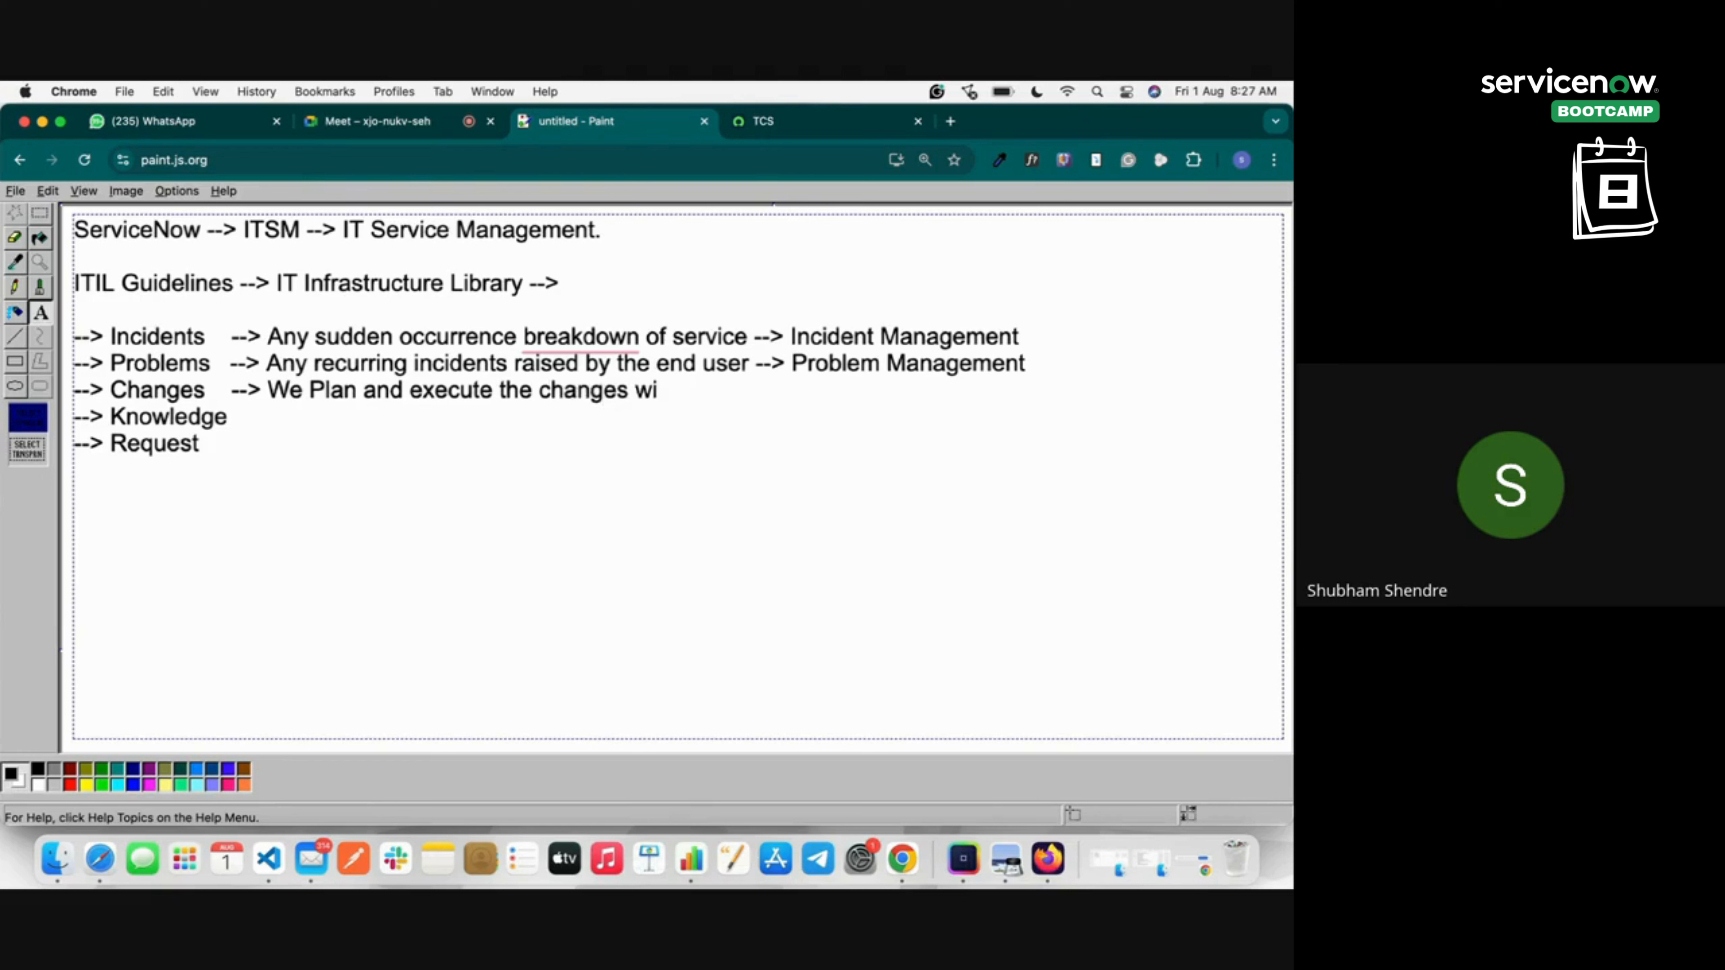
type("th minimal risj")
key("BackSpace")
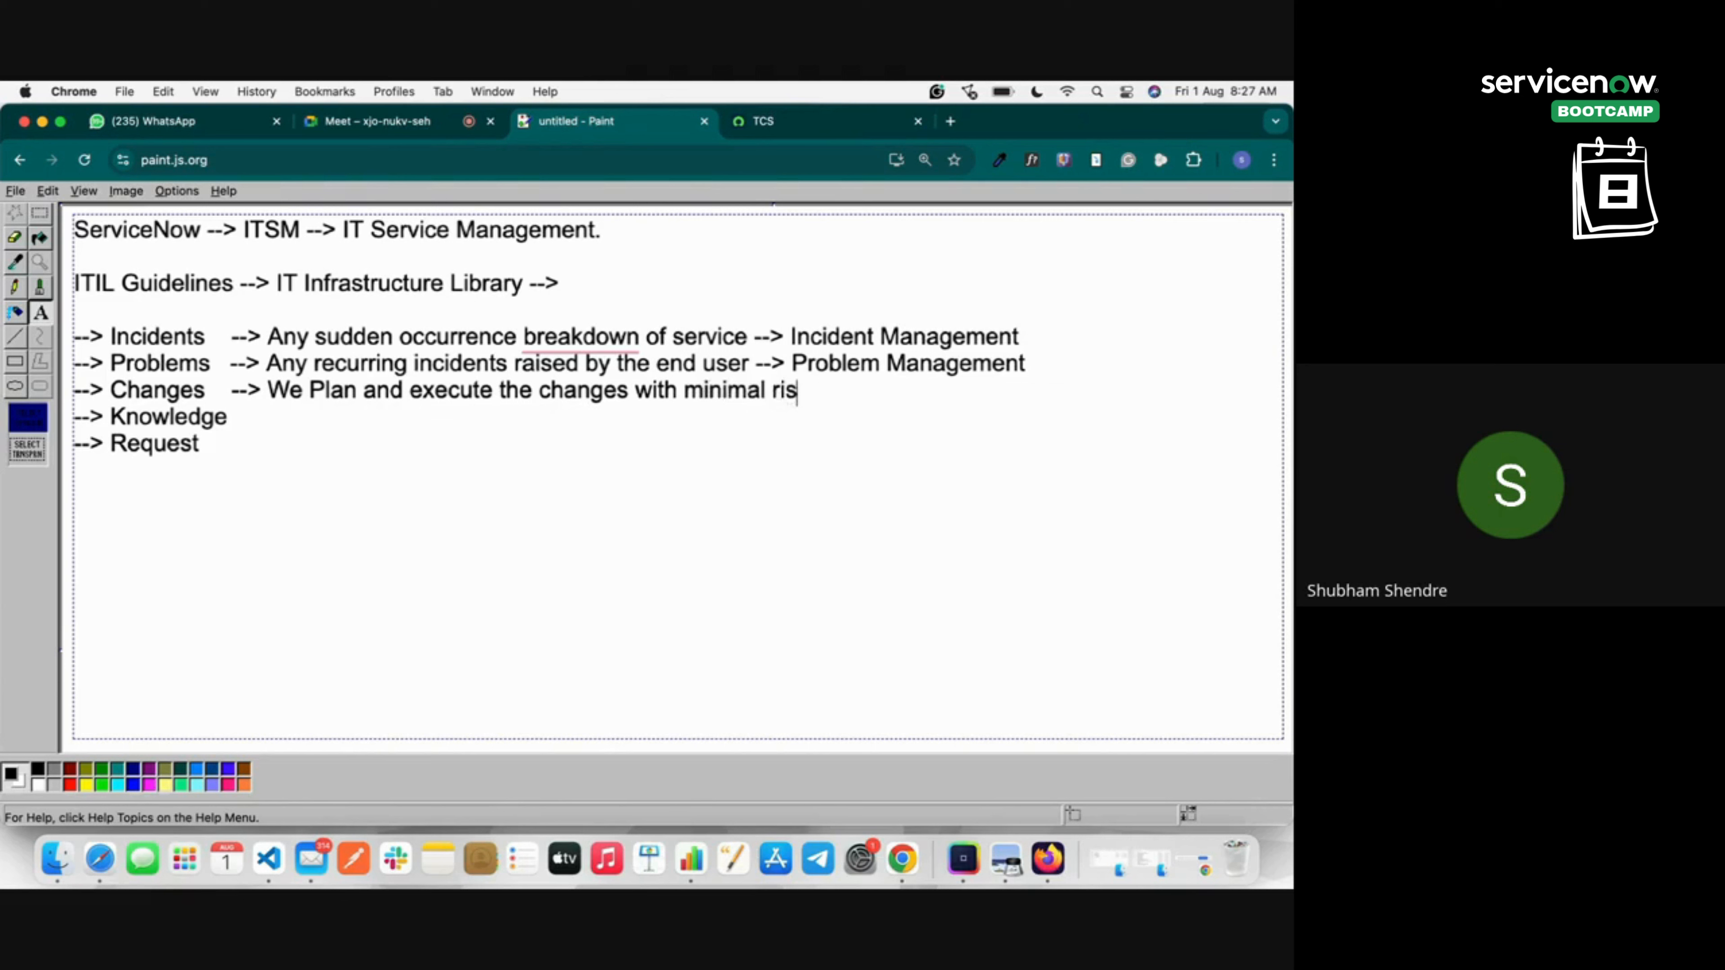
type("k --> Change Management")
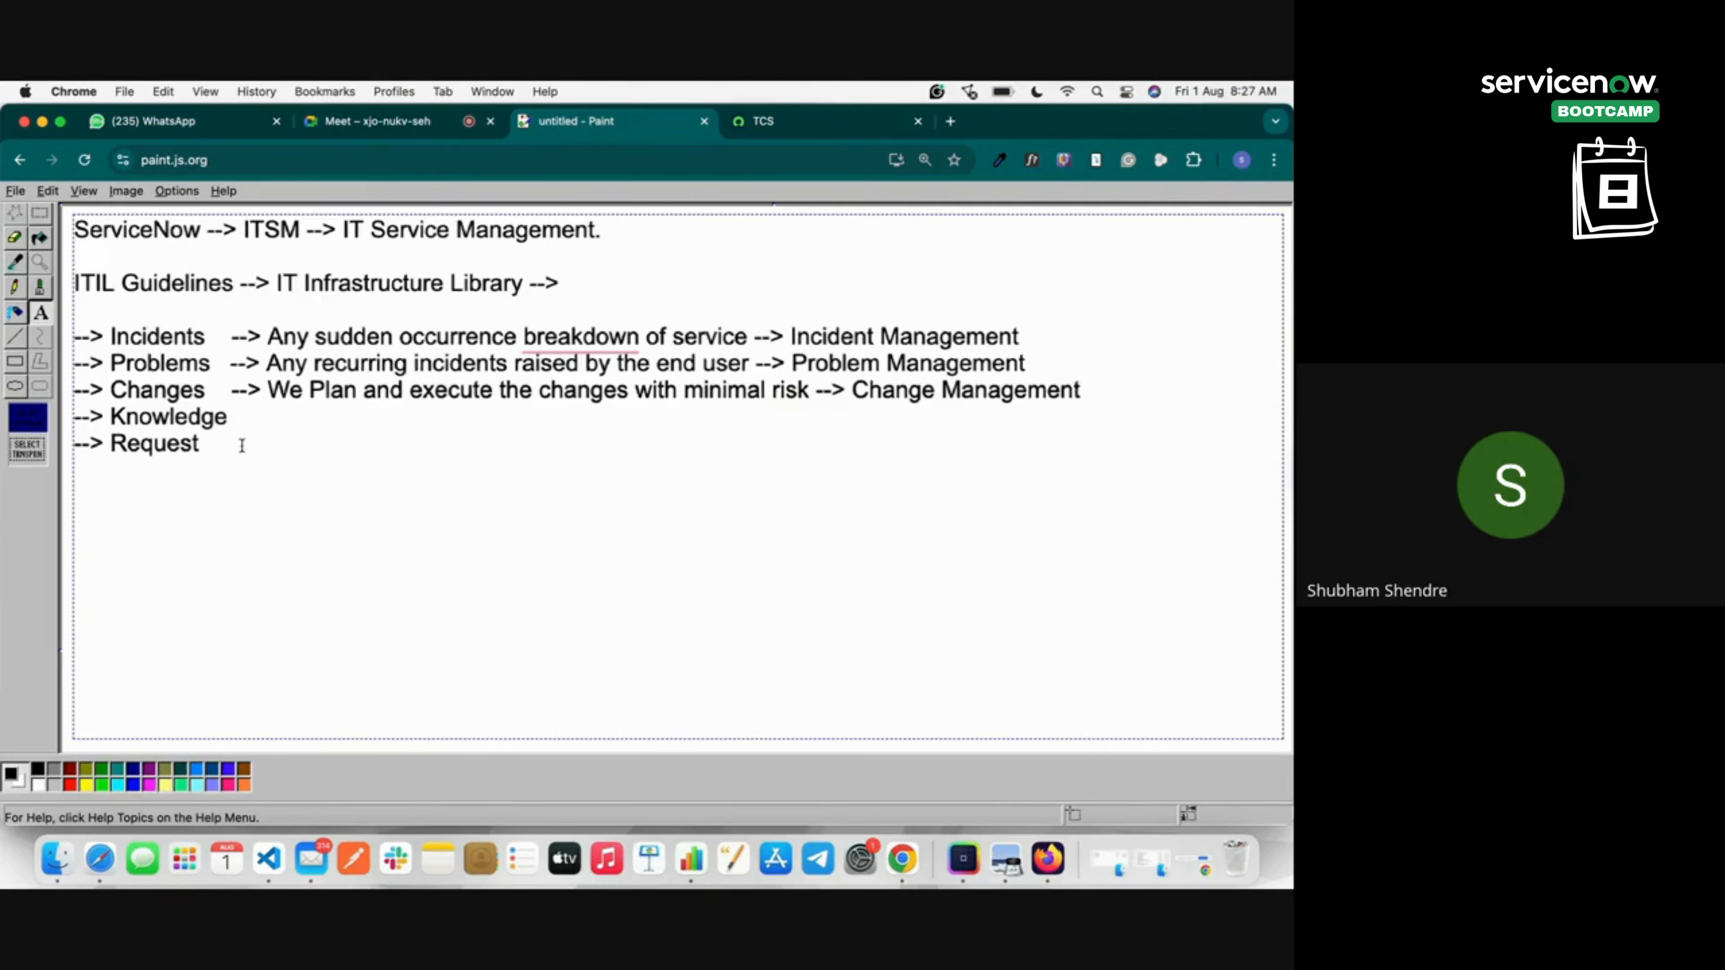
Write '--> Know Base Articles / Documentation on self service protal --> Knowledge Management' after Knowledge.
left_click(243, 420)
type("-->")
type("KN")
key("BackSpace")
type("now")
type(" Bas")
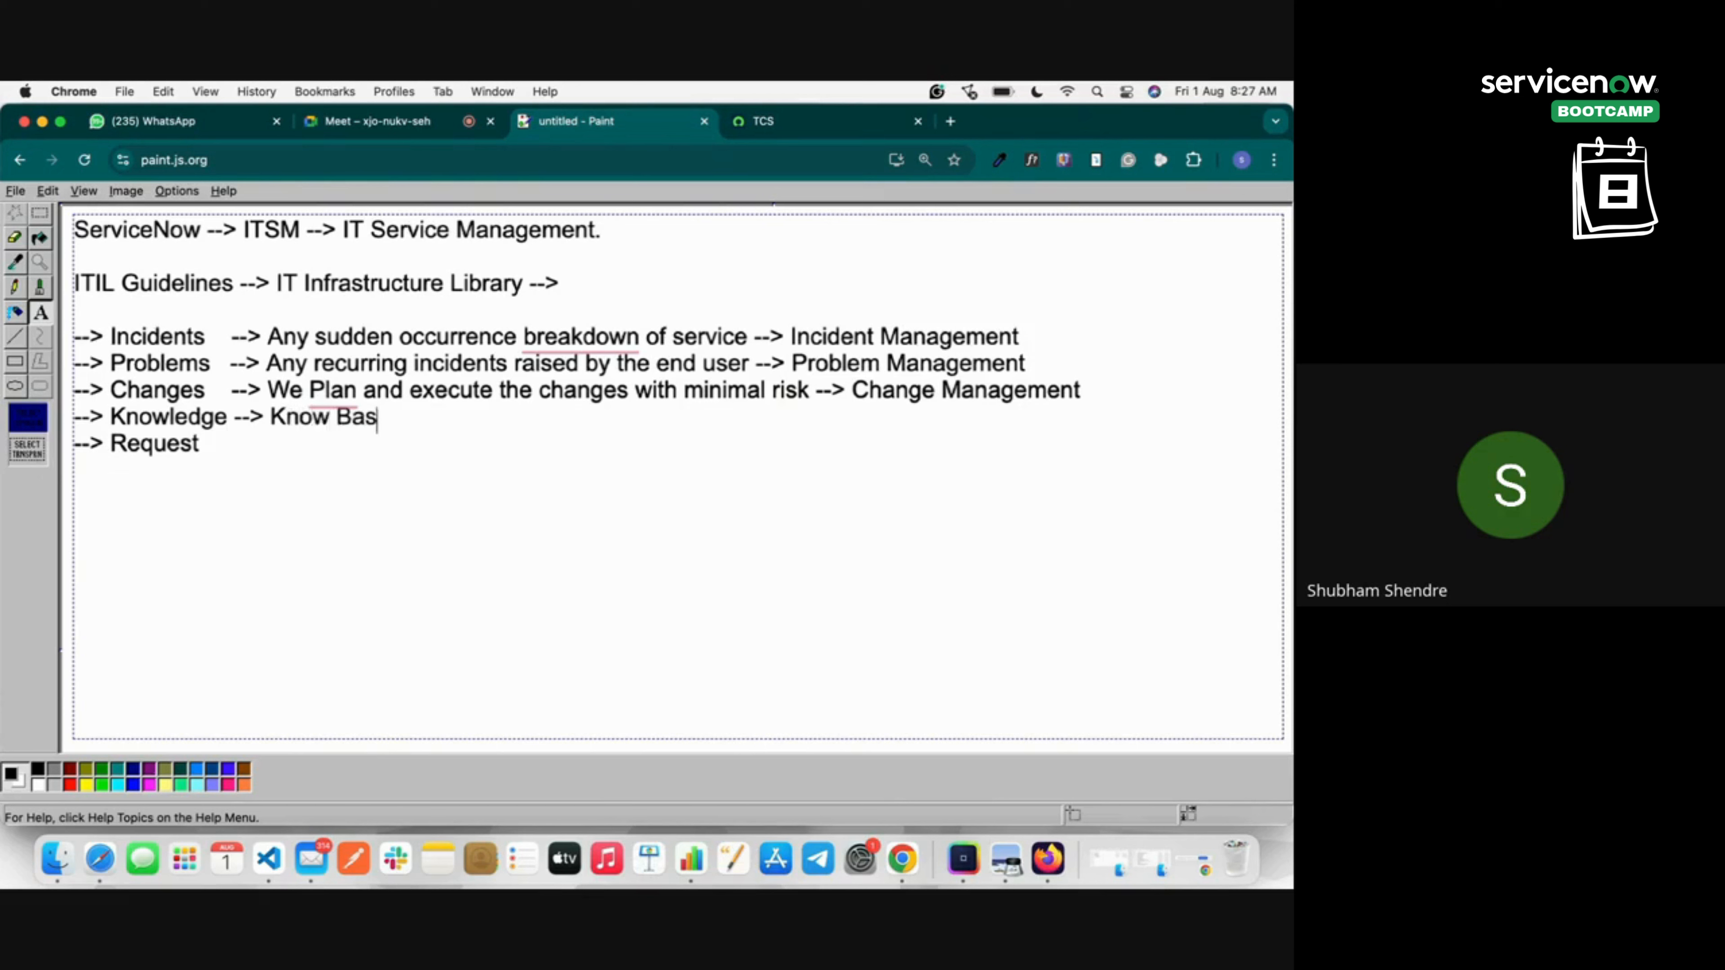
type("e Articles / Docum")
key("BackSpace")
key("BackSpace")
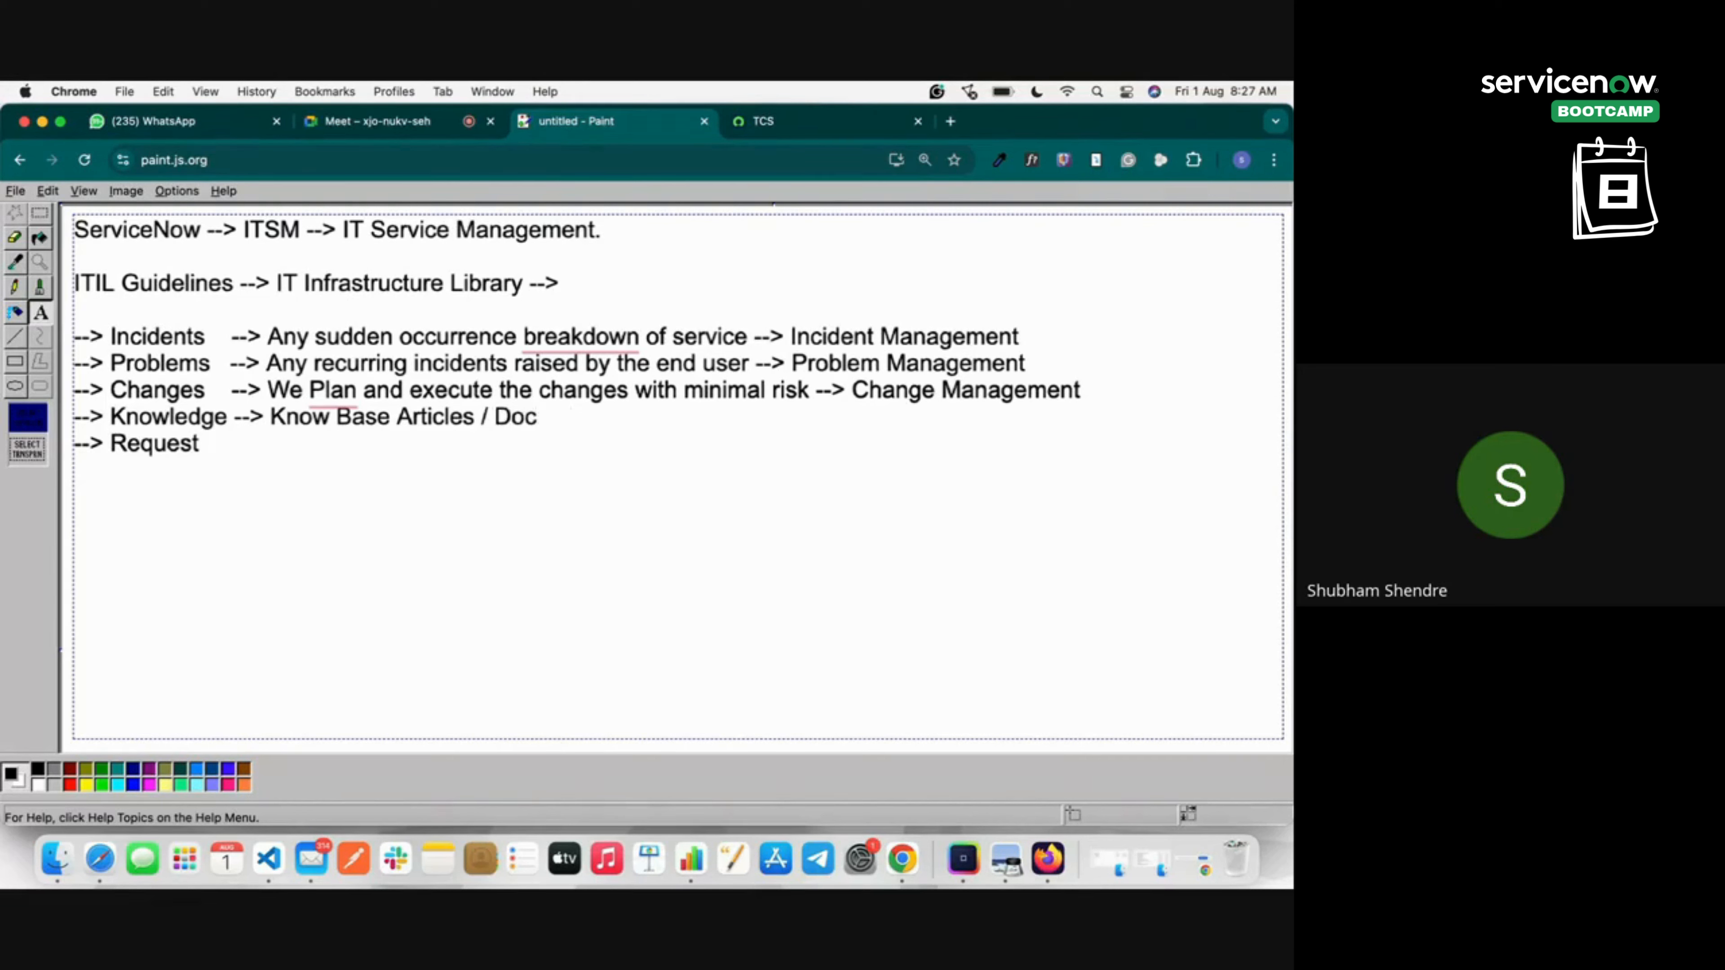
type("umentation on self")
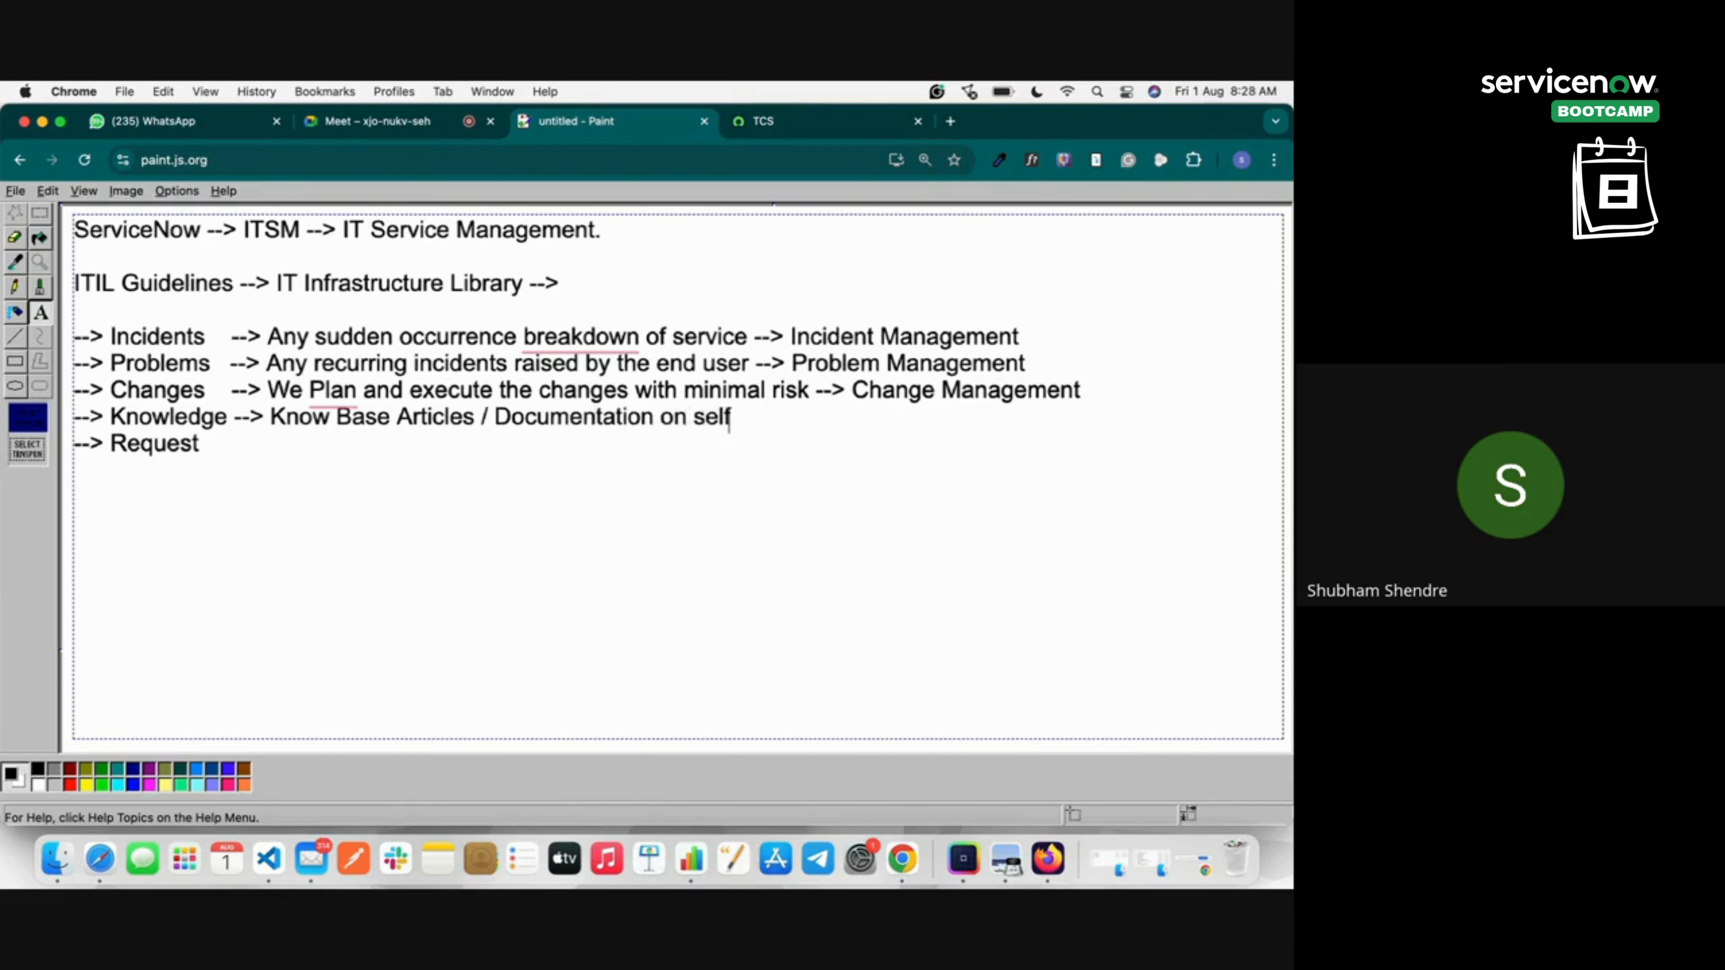
type(" ser")
type("vice pror")
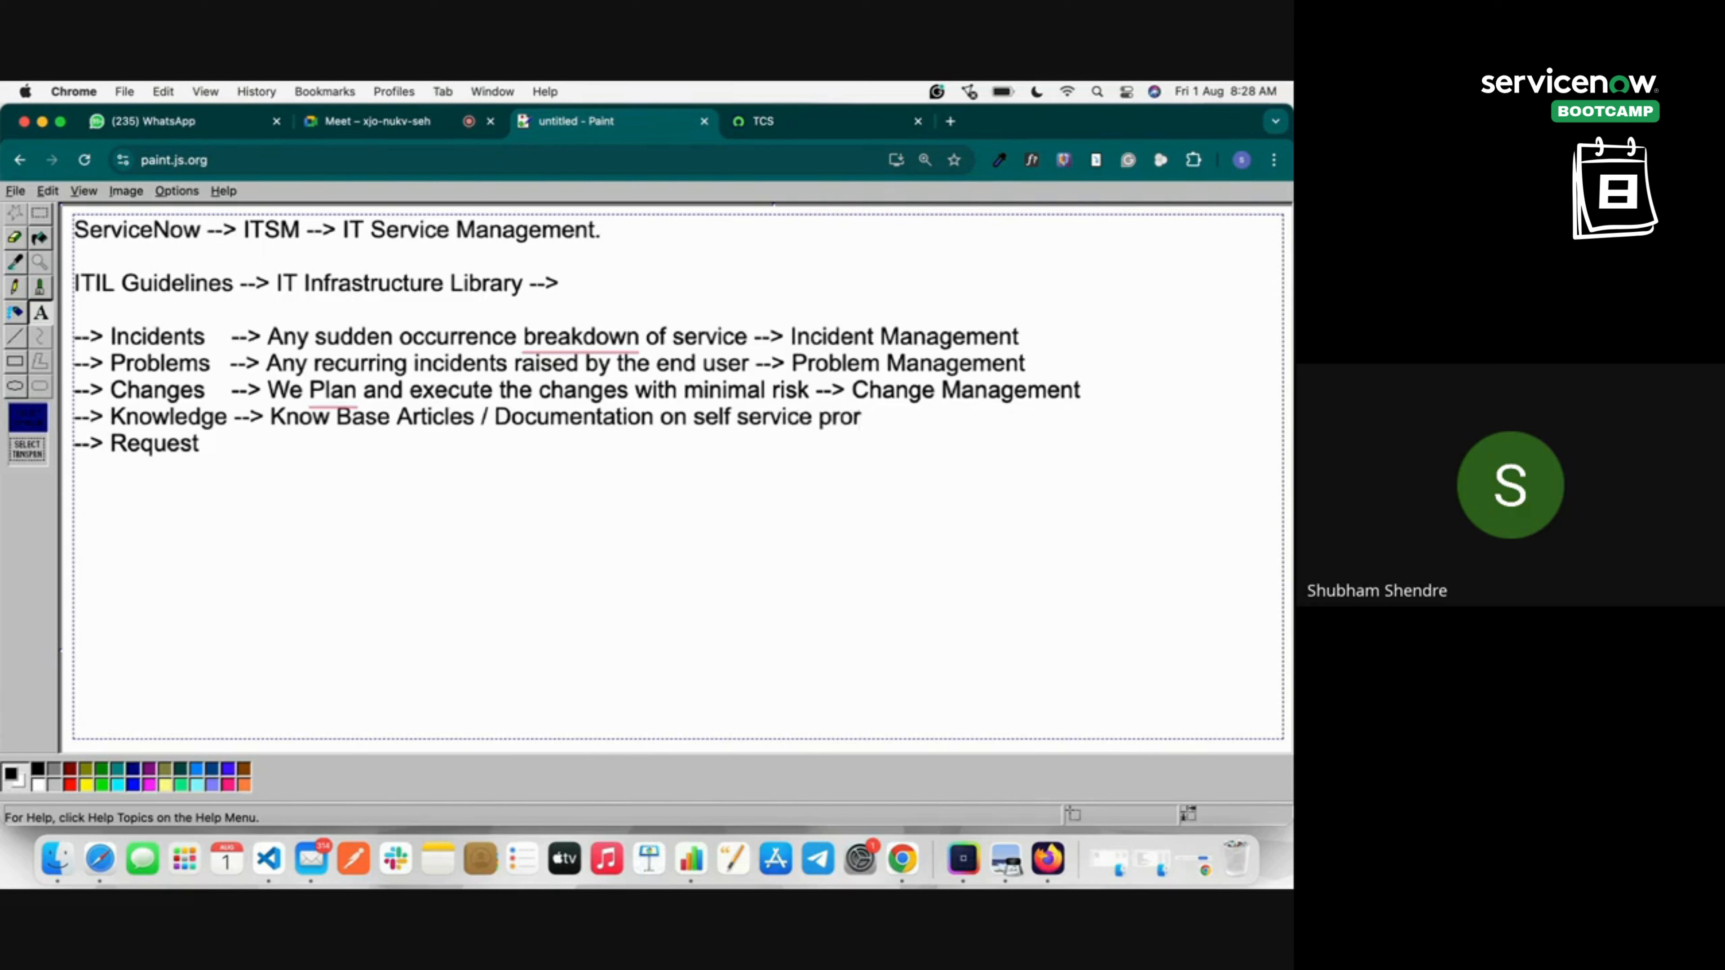
key("BackSpace")
type("tal --> ")
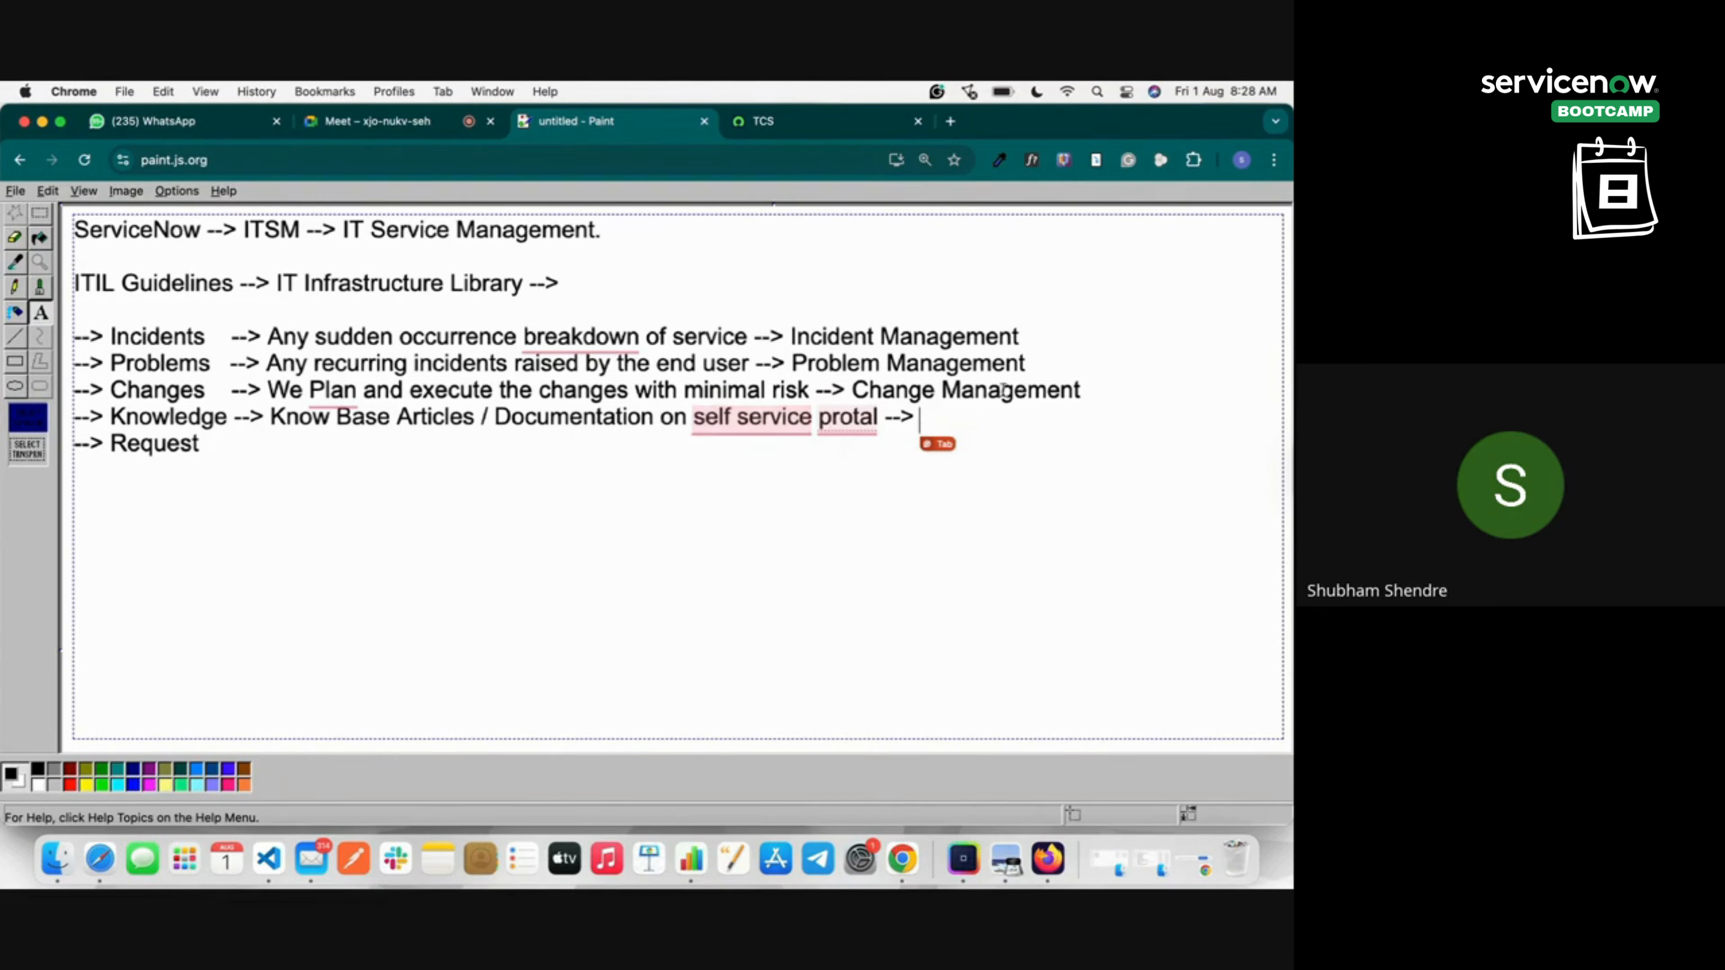
type("Knowleg")
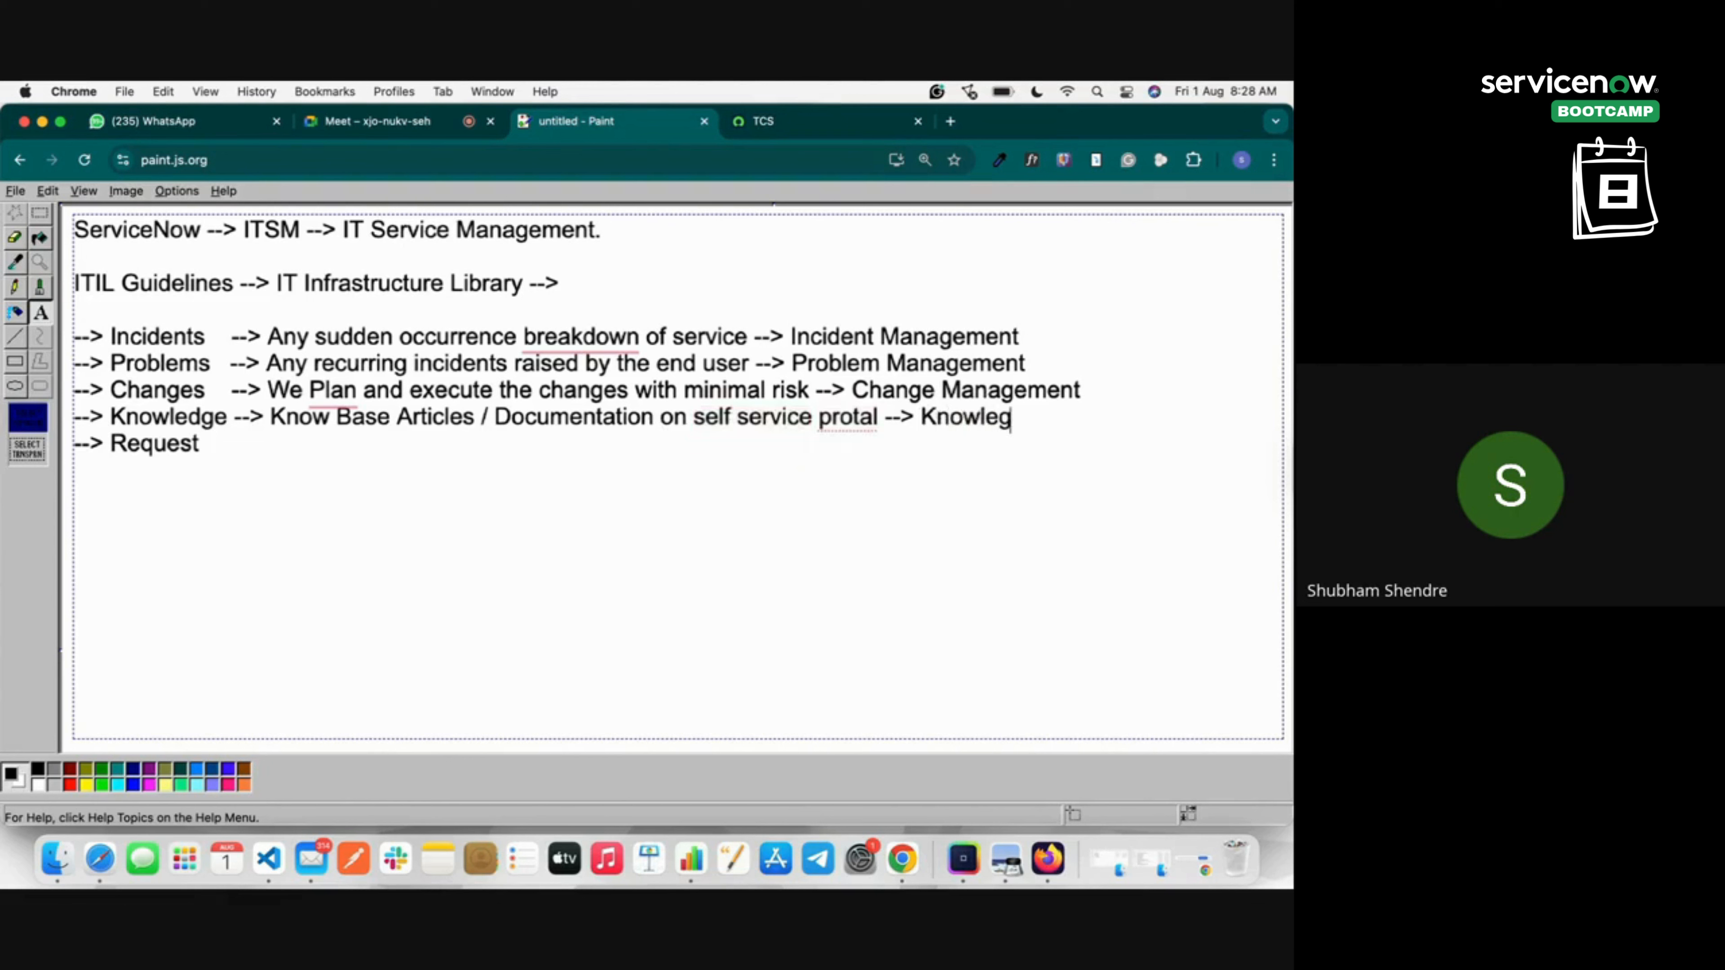
key("BackSpace")
type("dge Mana")
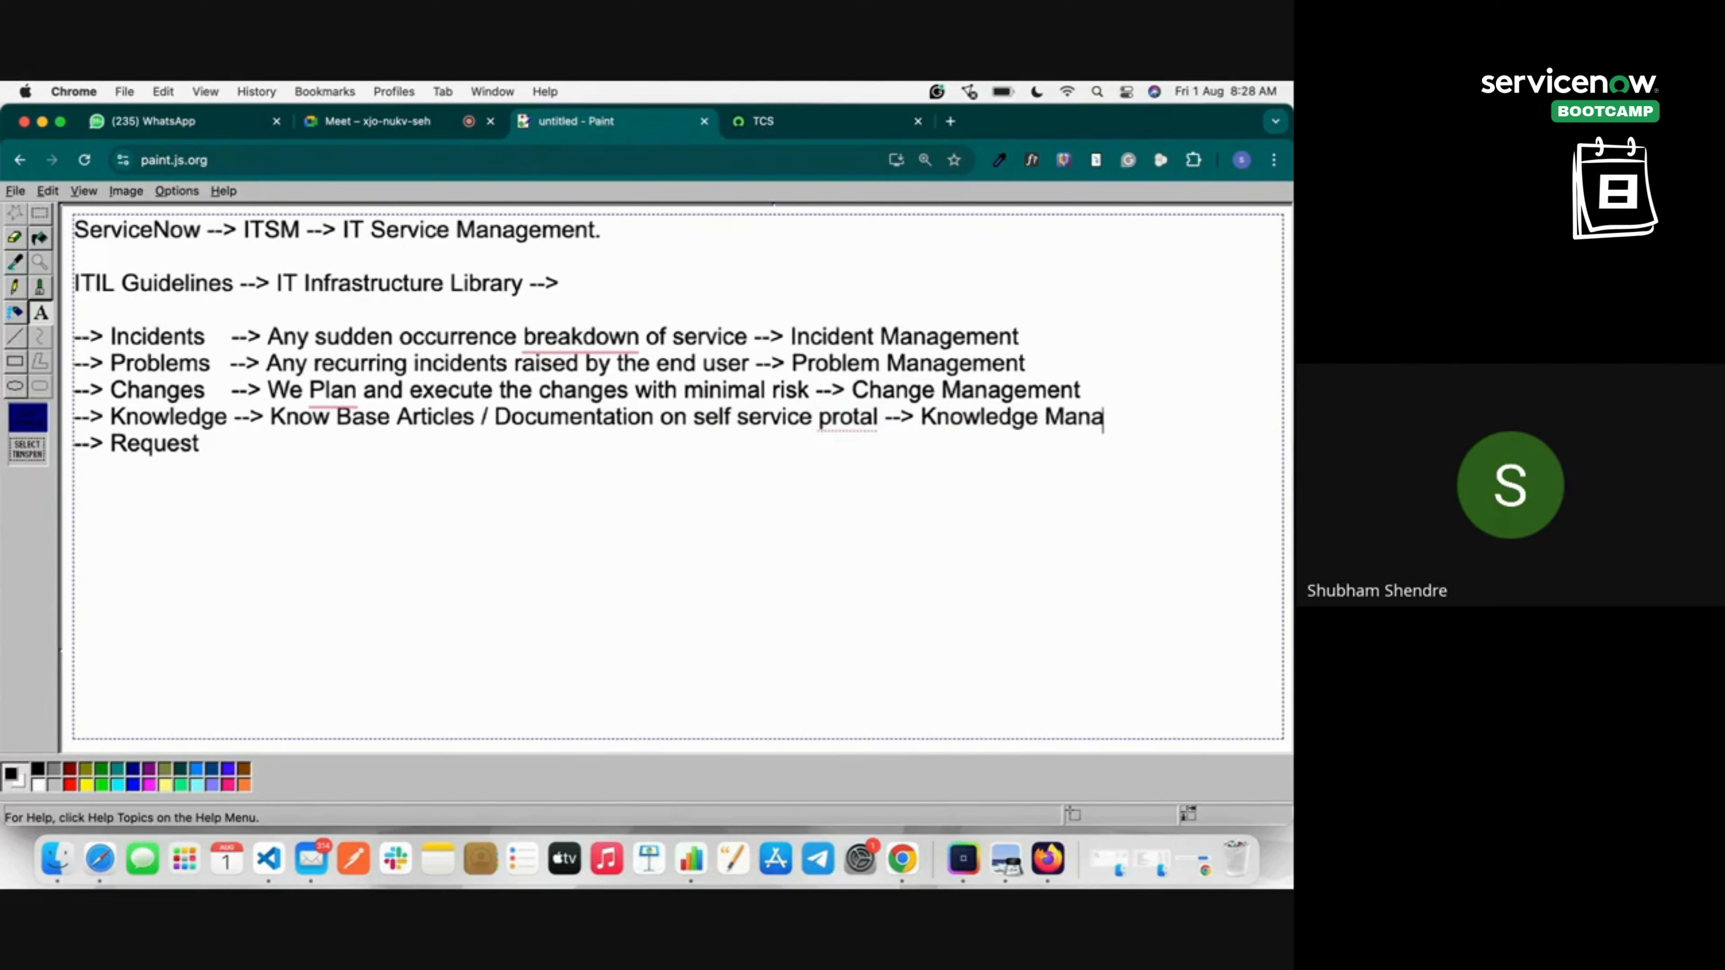
type("gement")
Align the Request arrow and add 'Service Request / Service Catlog Request --> Request Management'.
left_click(259, 457)
type("-->")
key("Left")
key("Left")
key("Left")
key("Left")
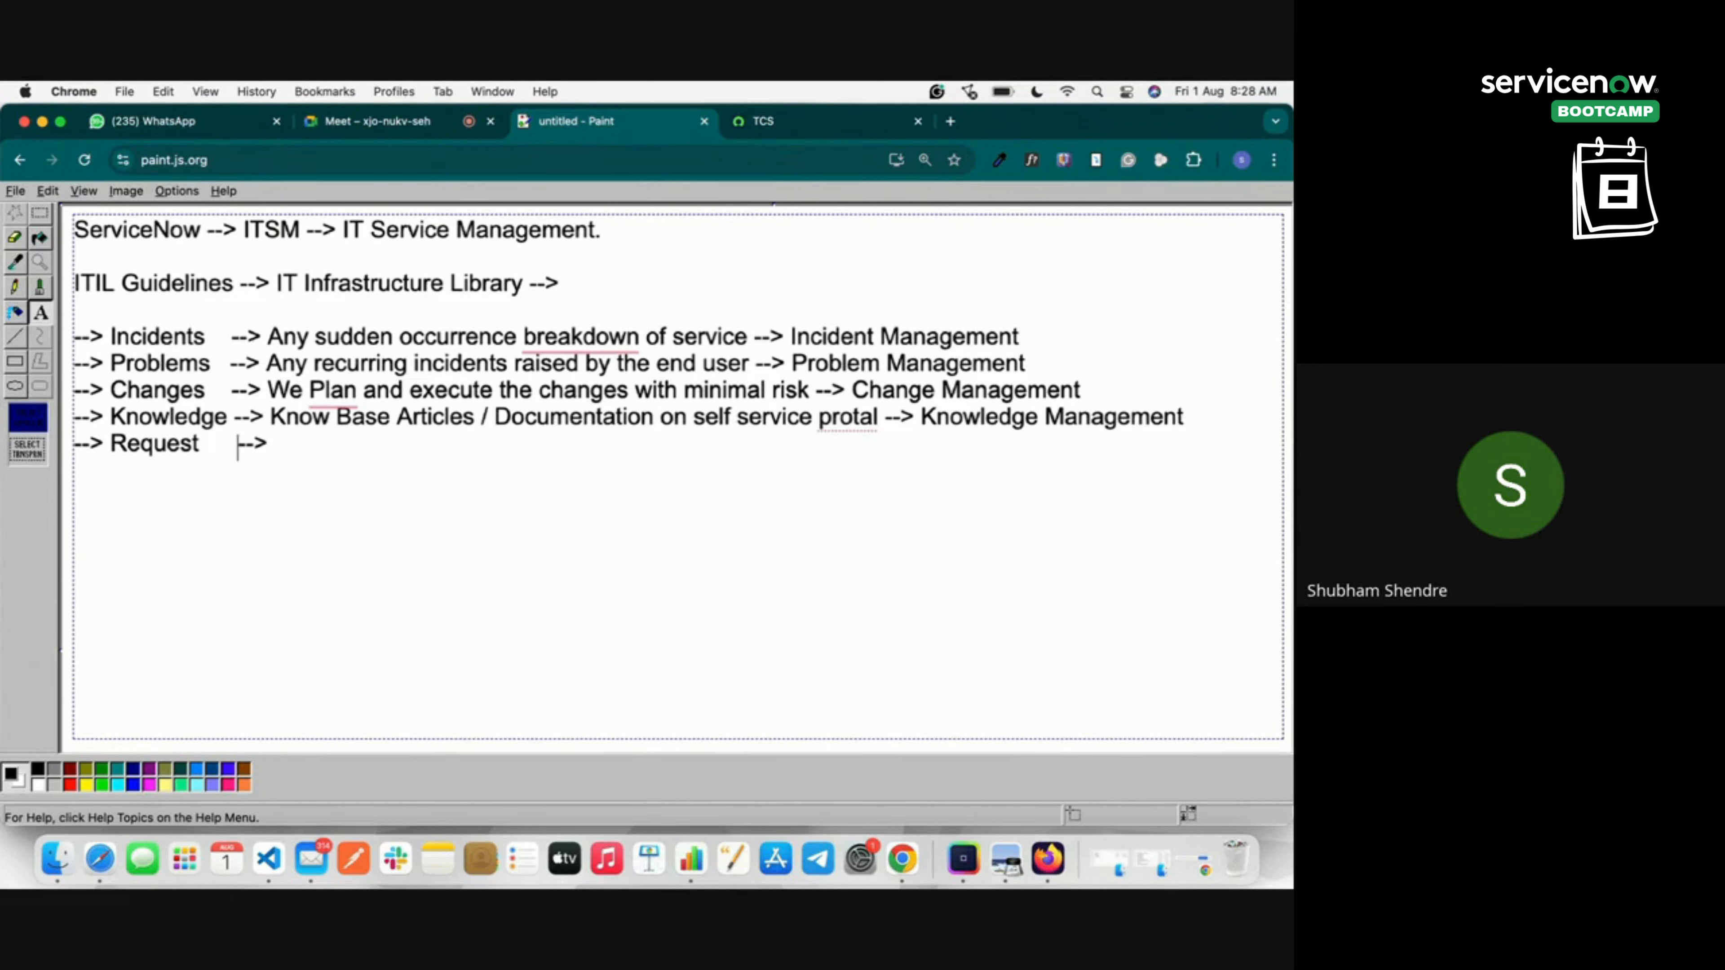
key("BackSpace")
key("Right")
key("Right")
key("Right")
type("Service")
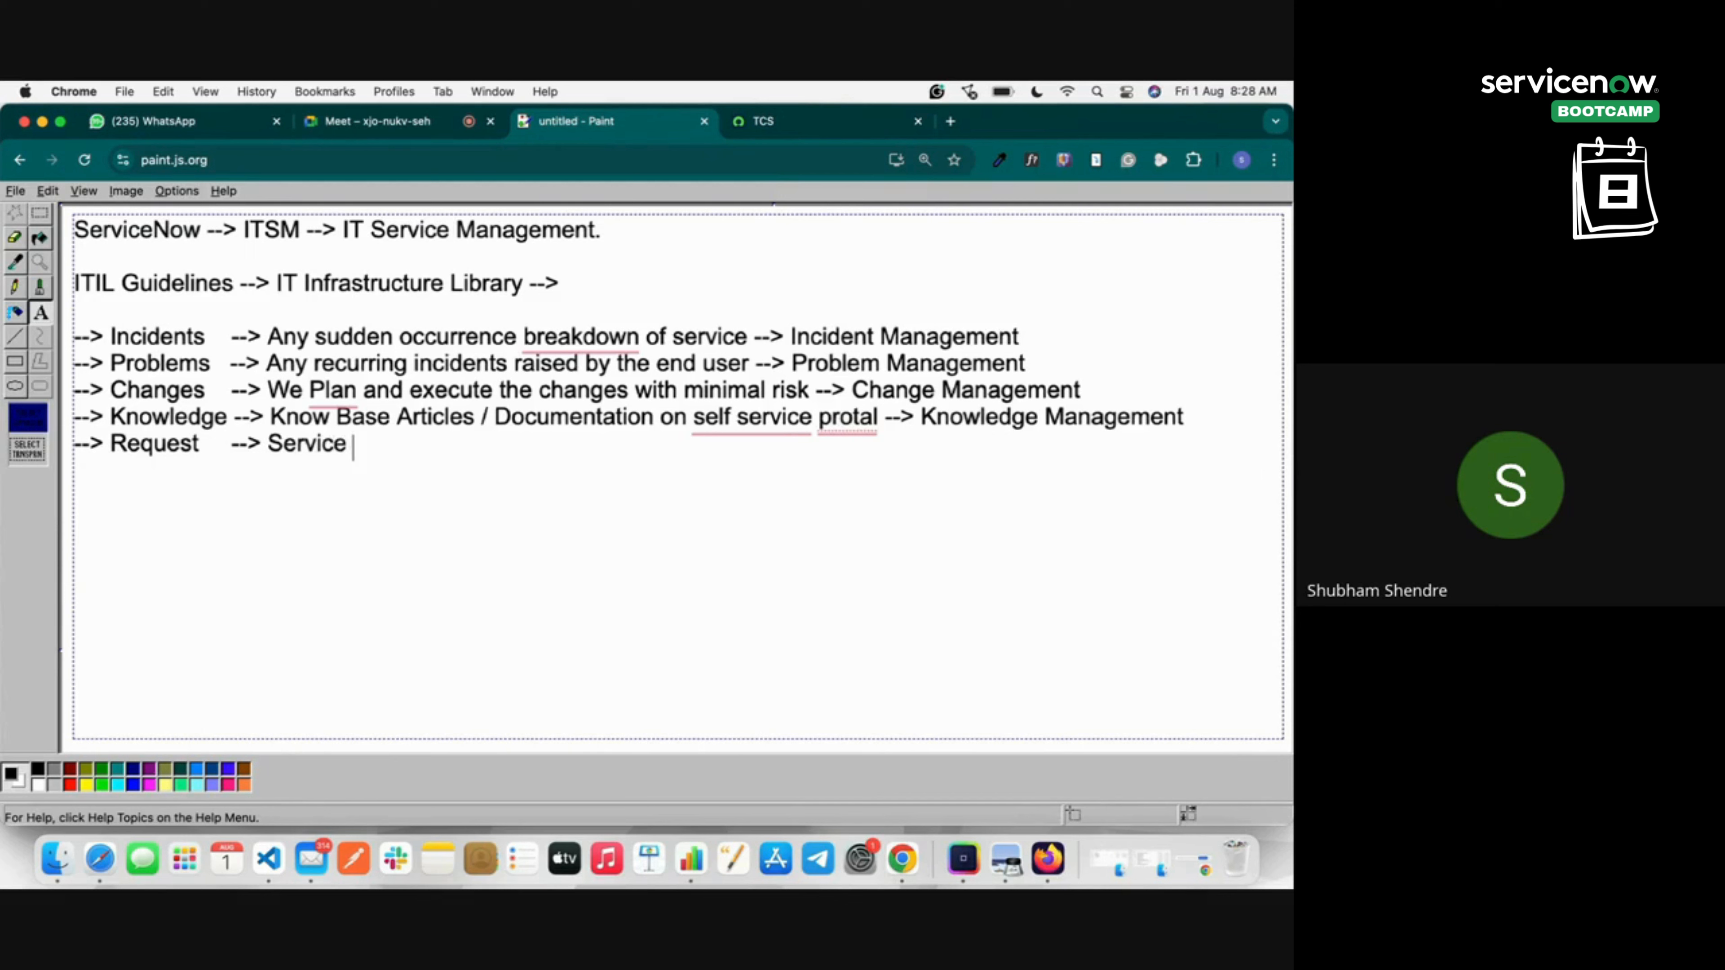
type(" Request")
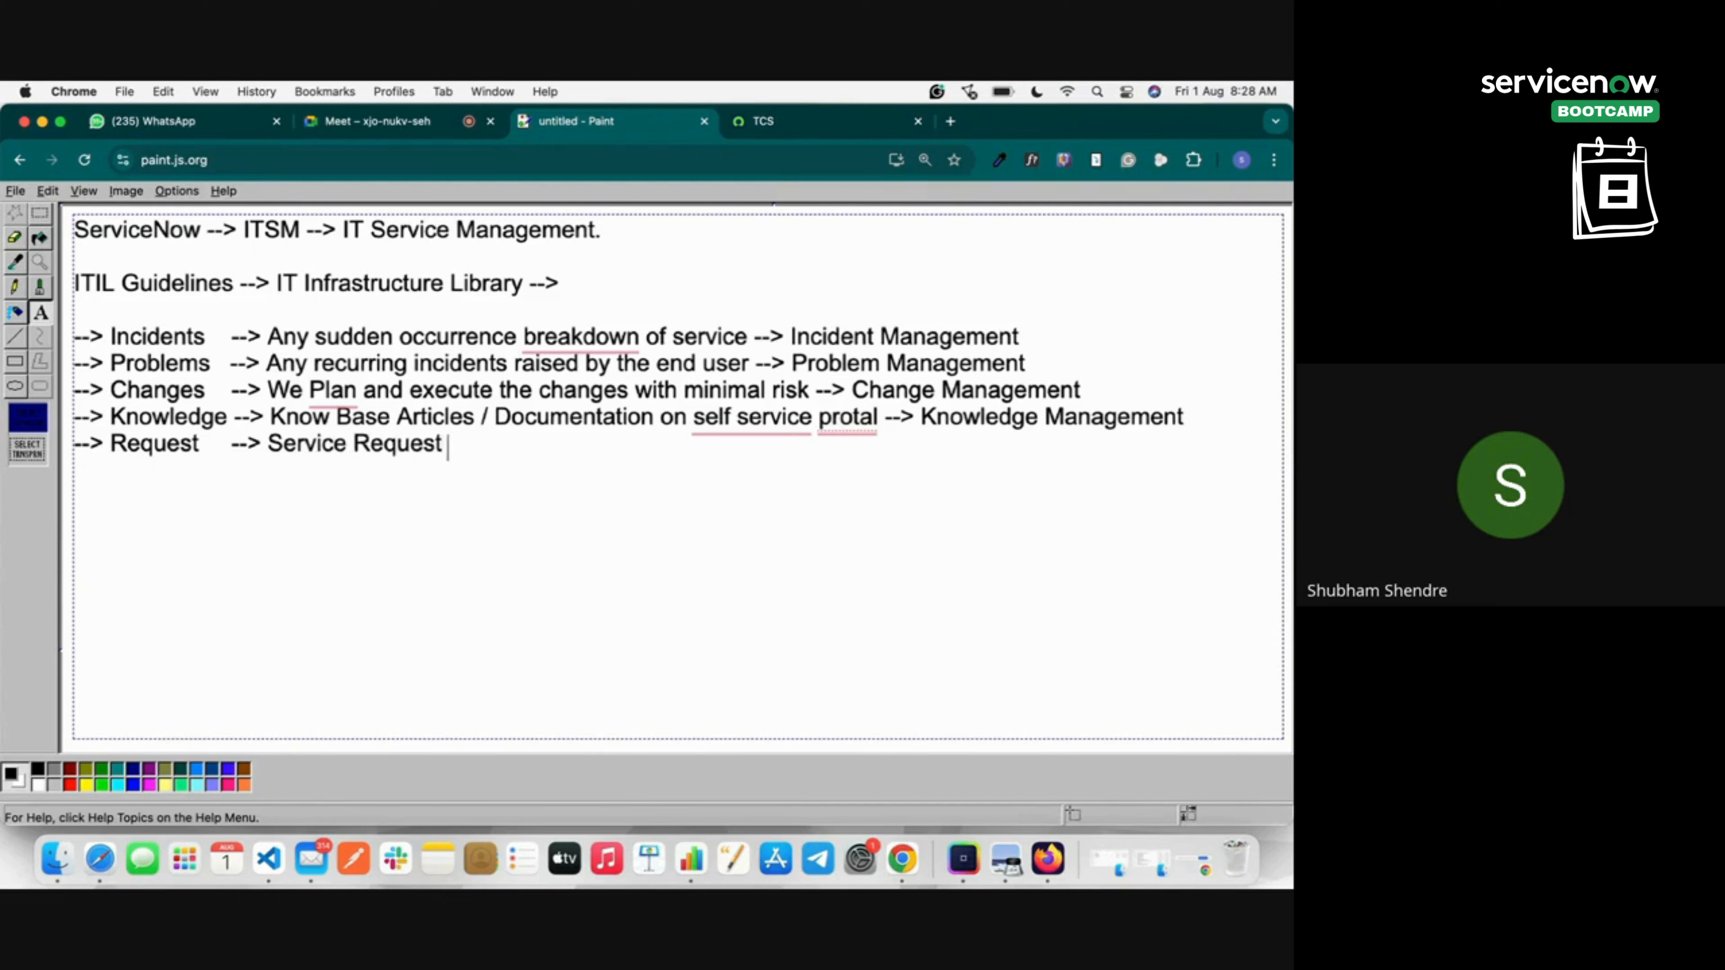
type(" / Service Catlog")
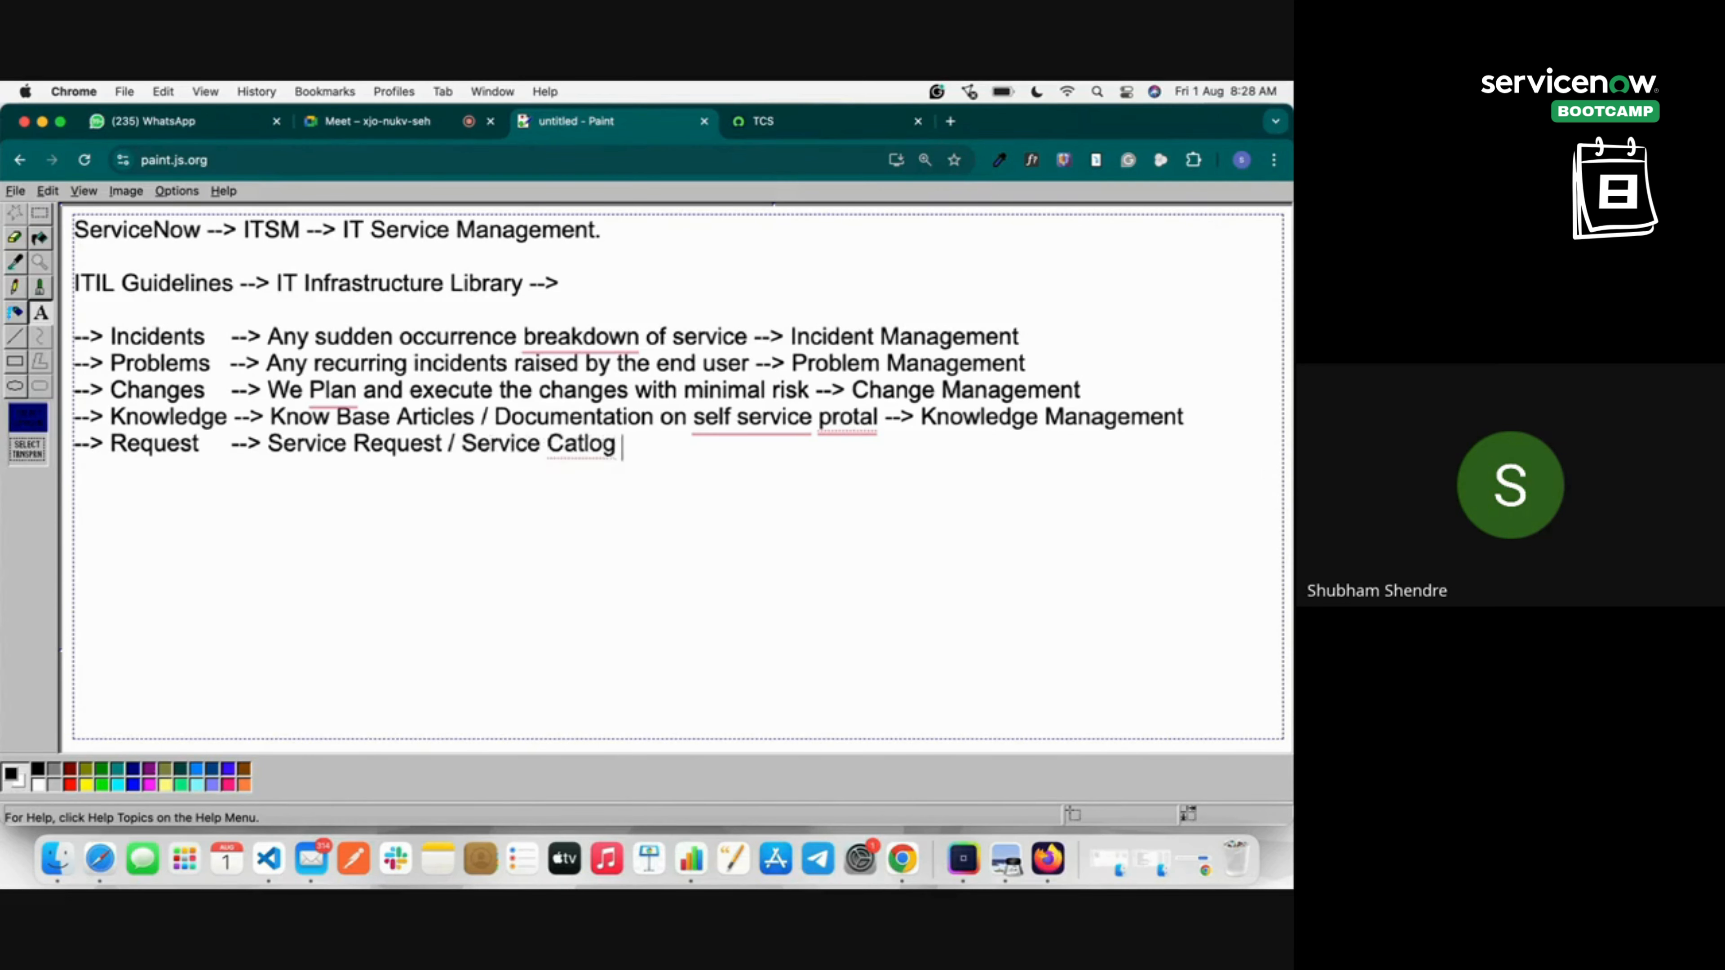
type(" Request -->")
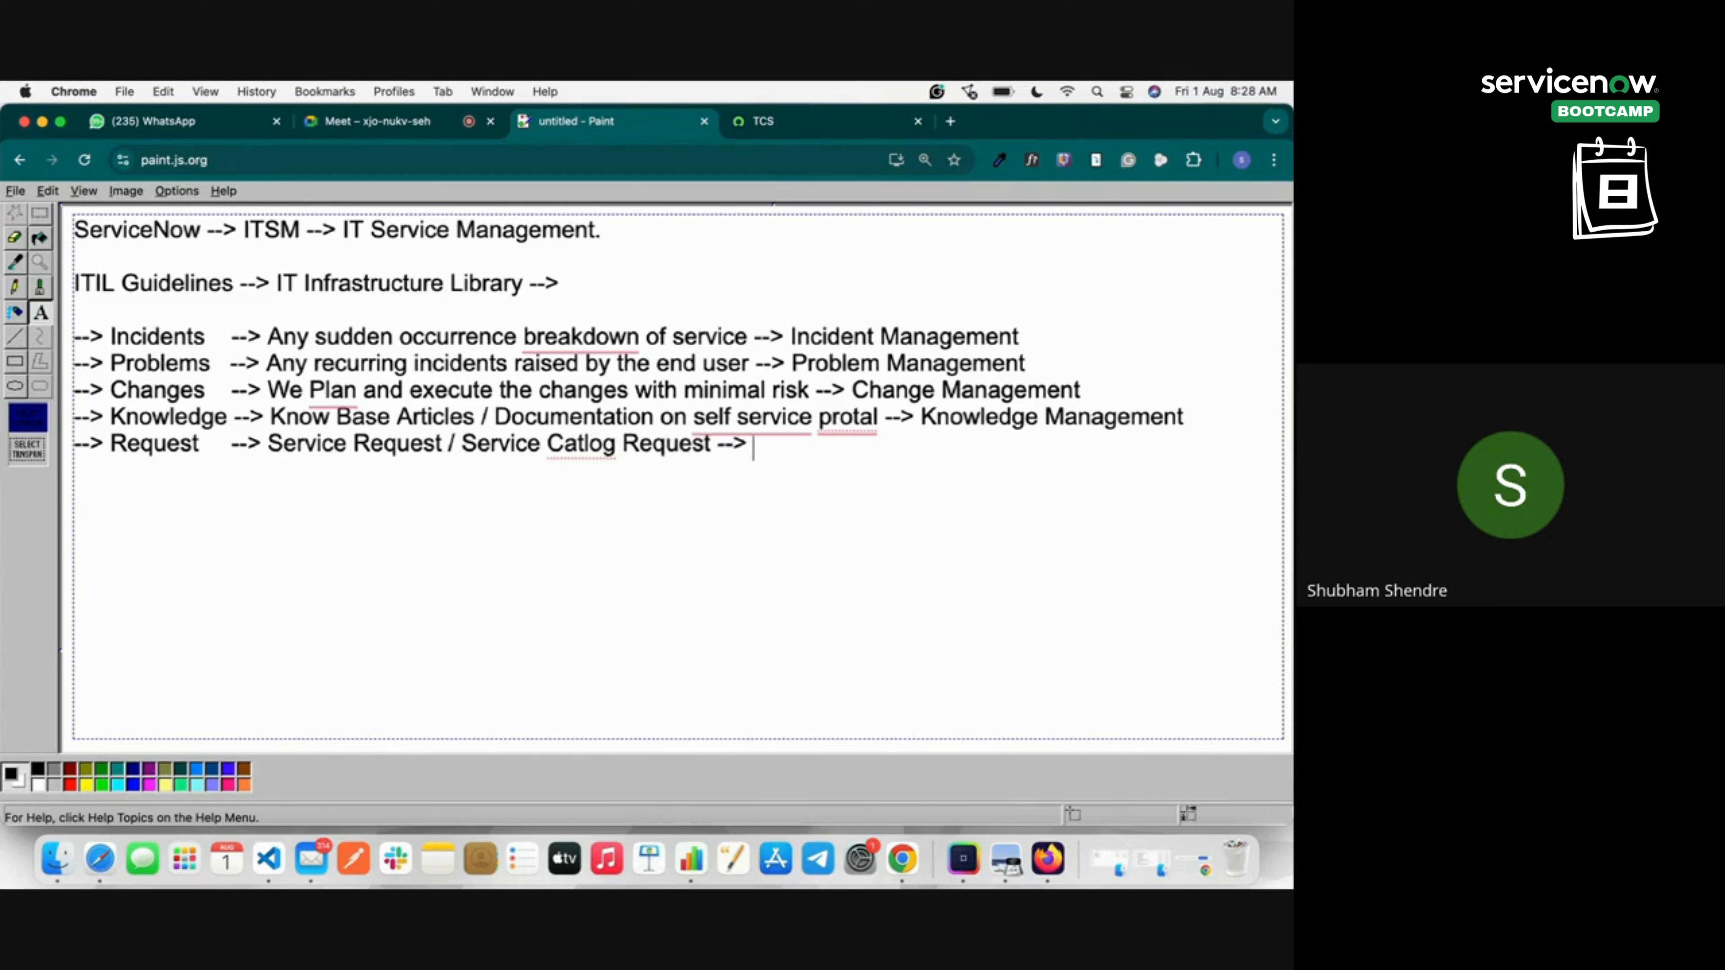
type(" Requesr")
key("BackSpace")
type("t")
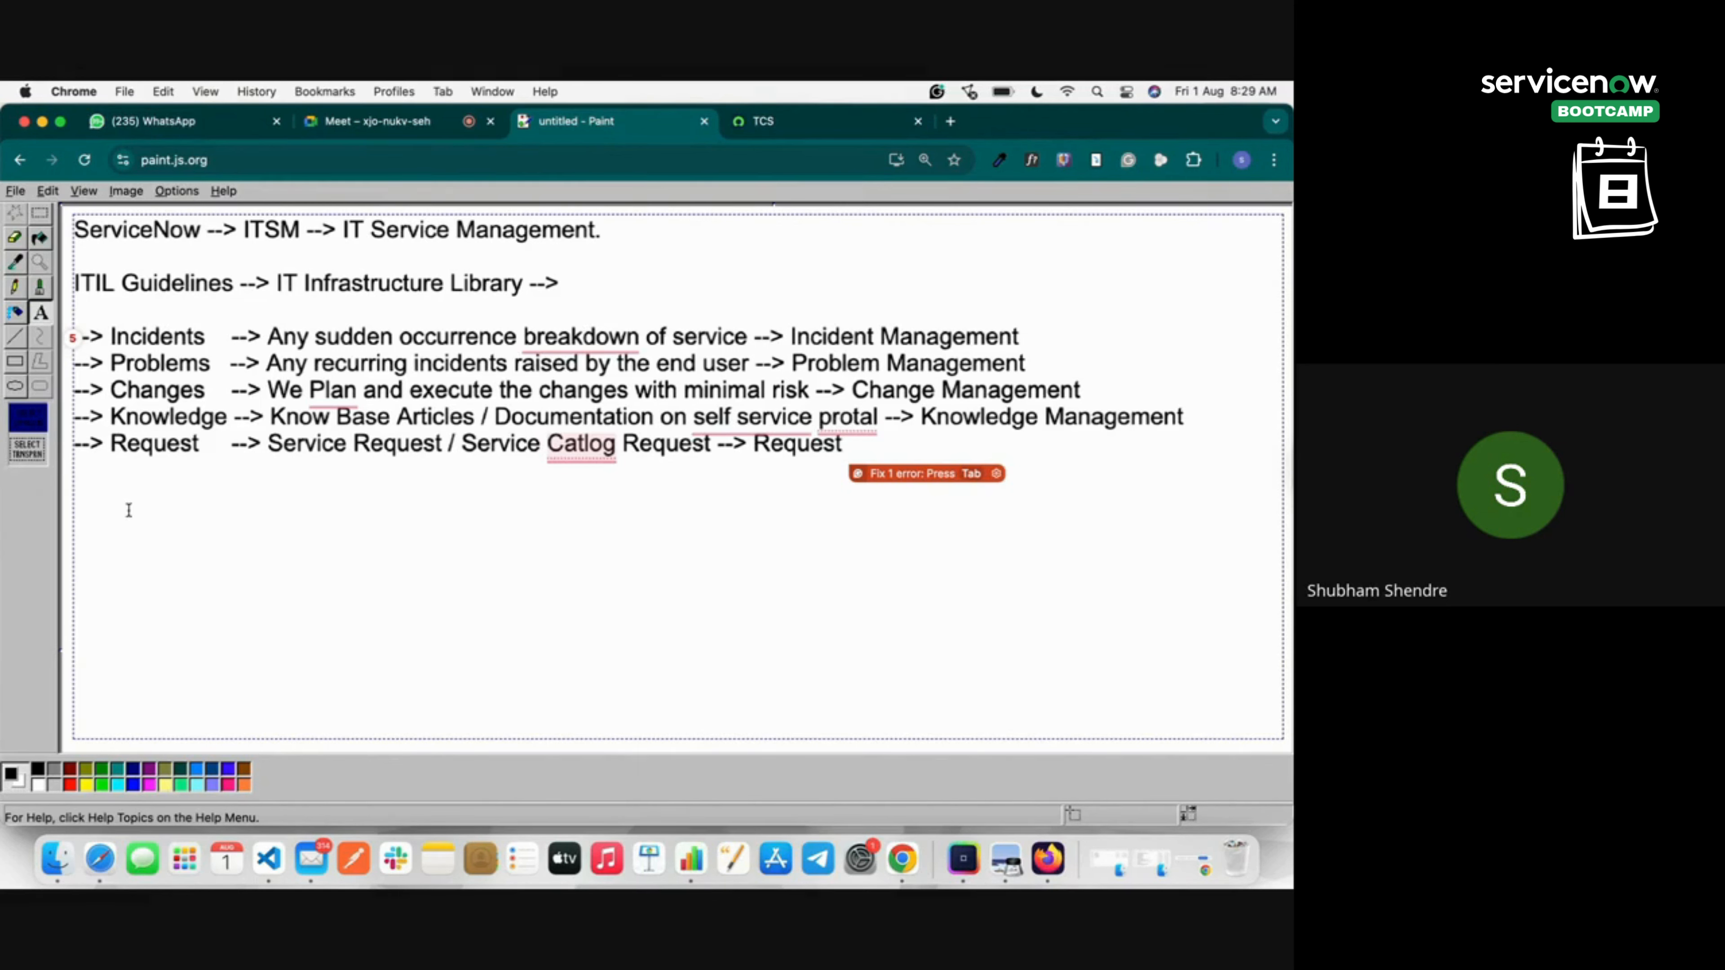
type("Management")
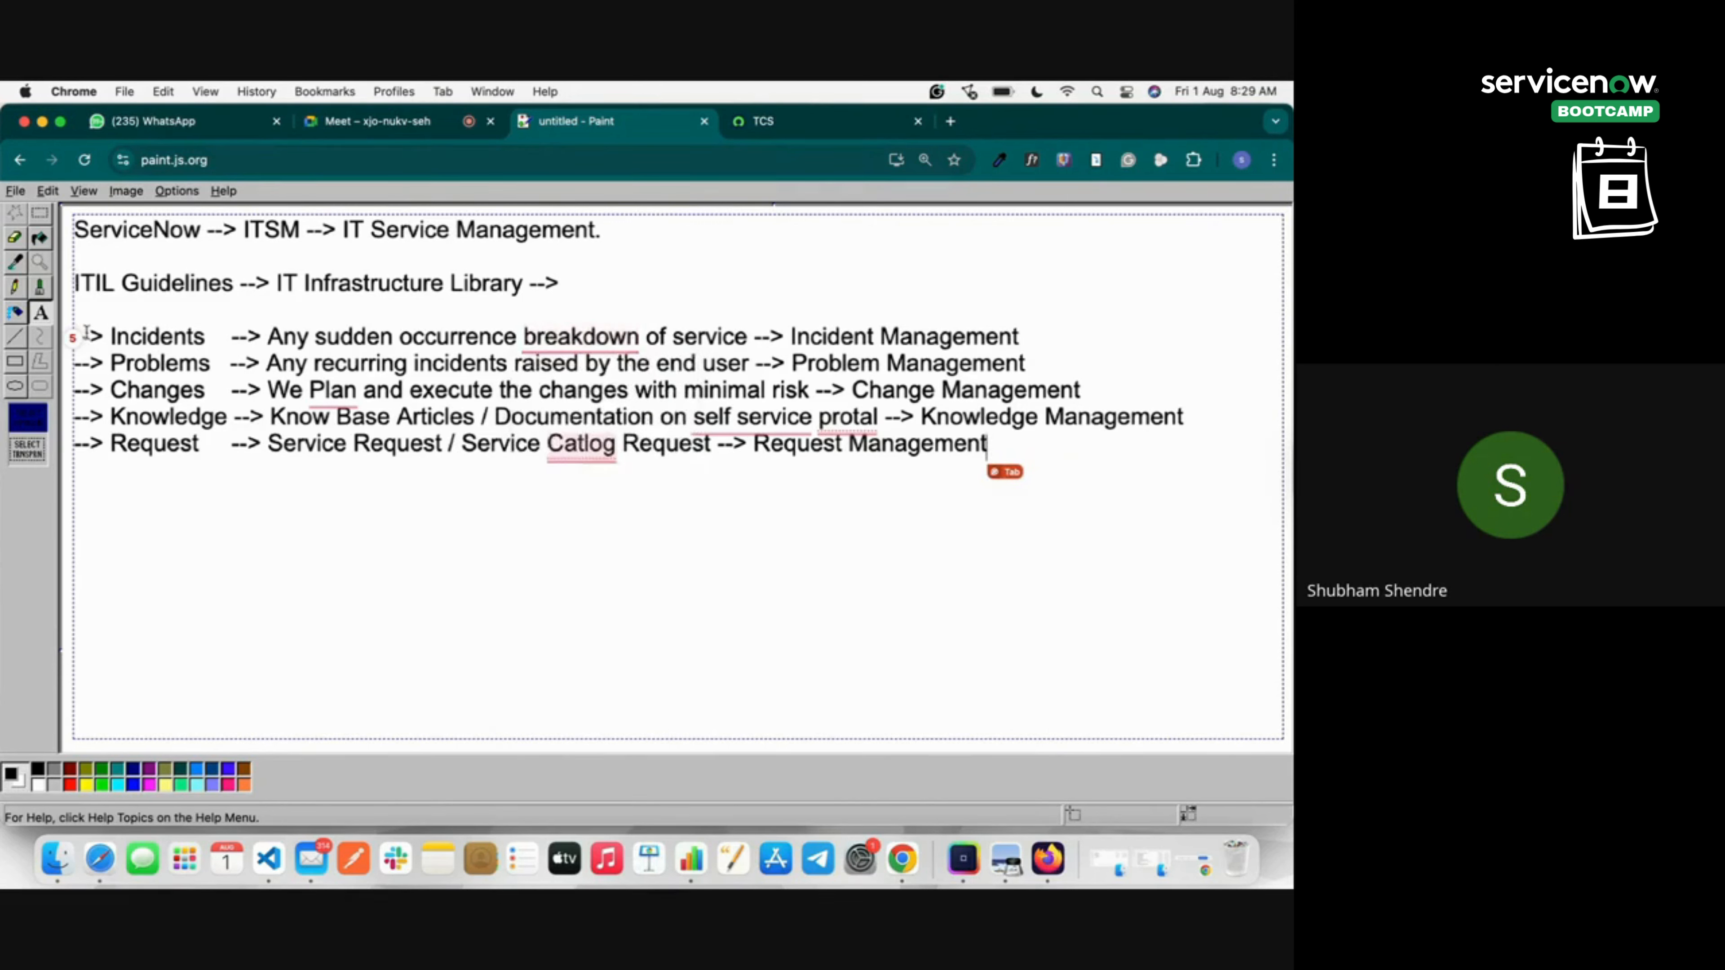
Highlight the ITIL lines and key phrases, then open the ServiceNow application navigator.
left_click_drag(80, 315, 1102, 458)
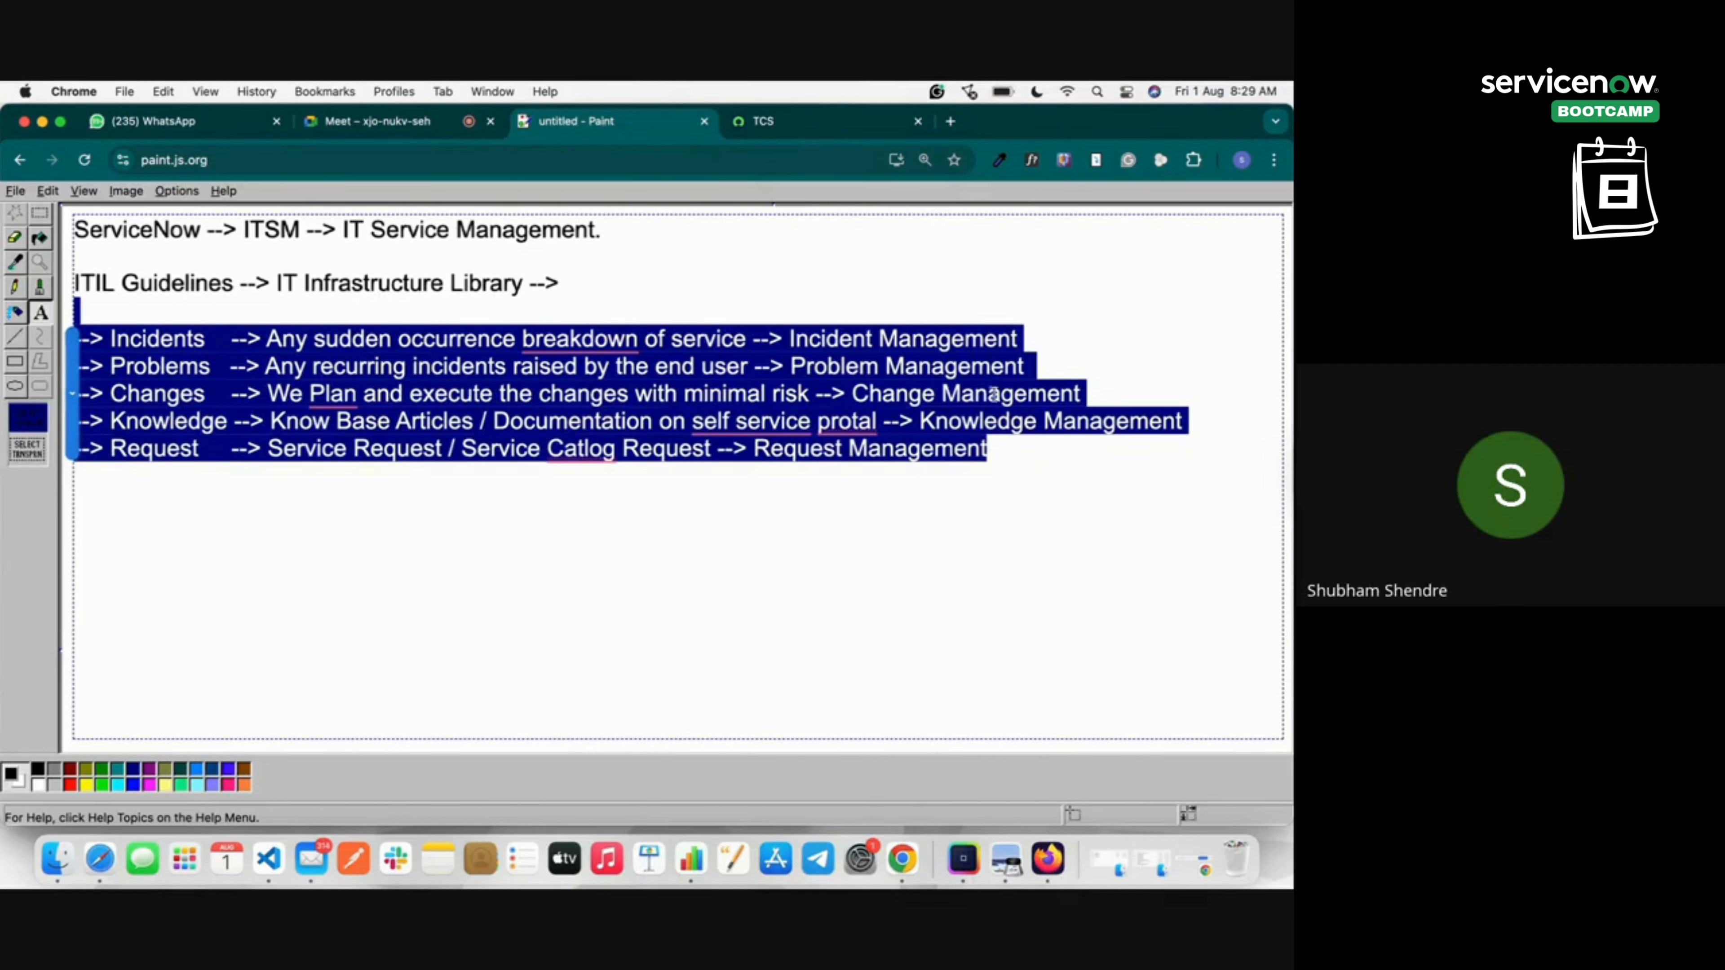
left_click(987, 425)
left_click_drag(783, 338, 1019, 338)
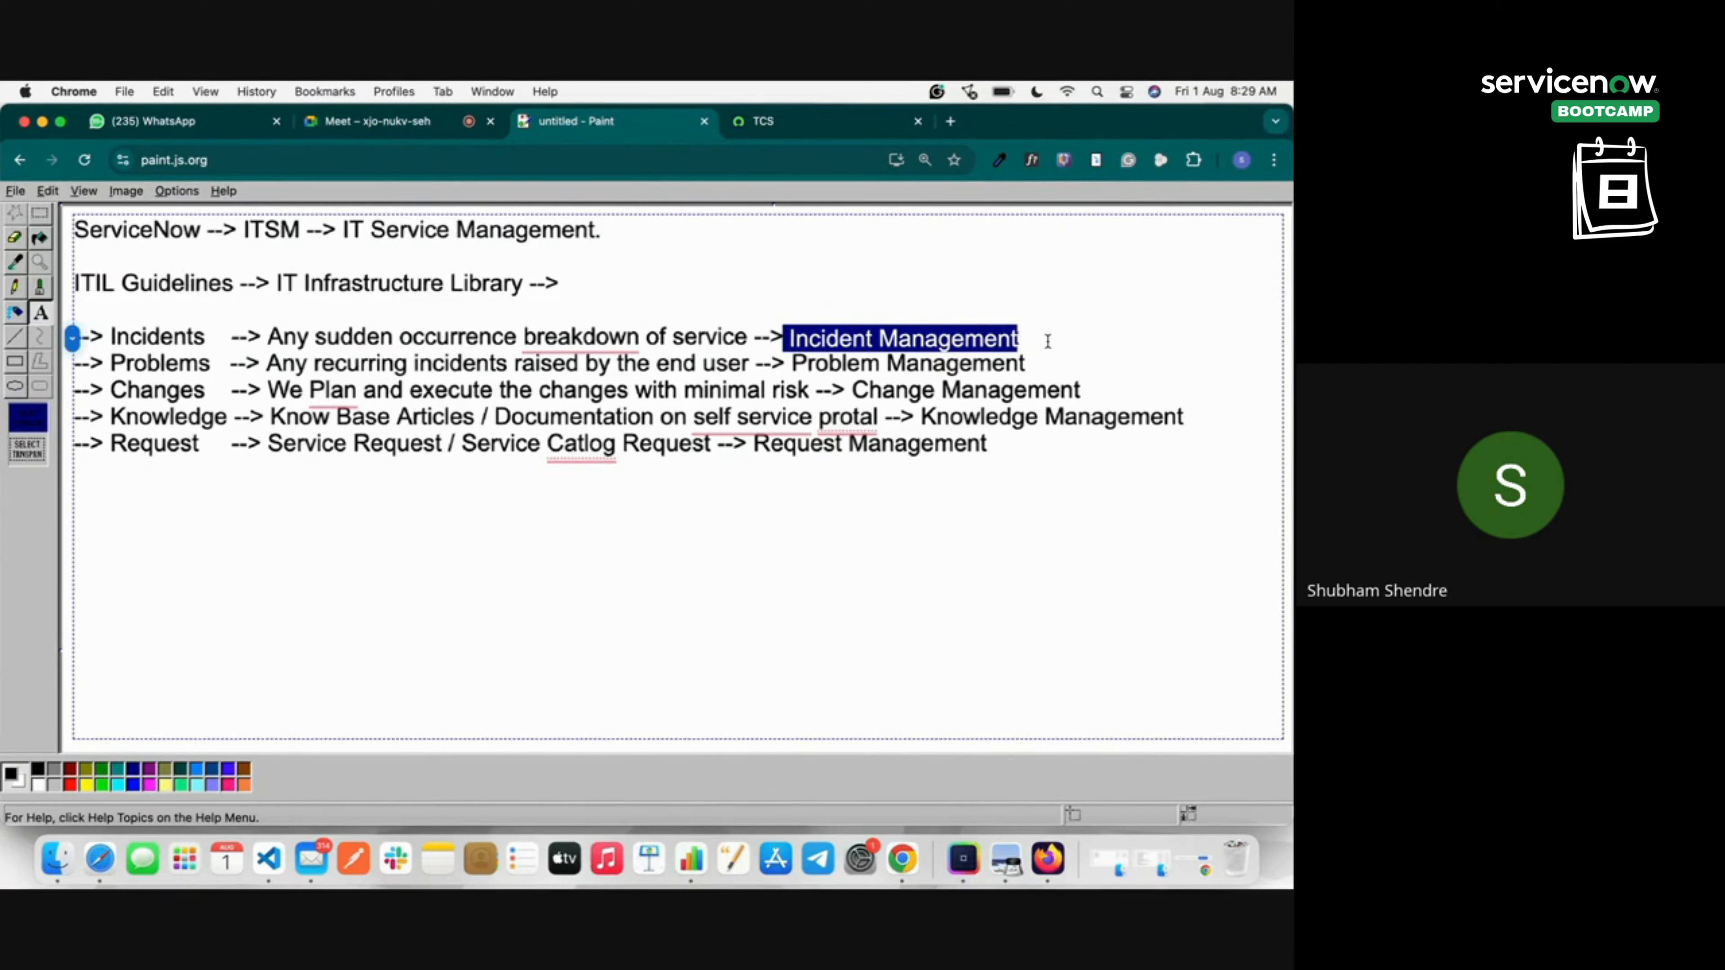
left_click_drag(790, 364, 1032, 367)
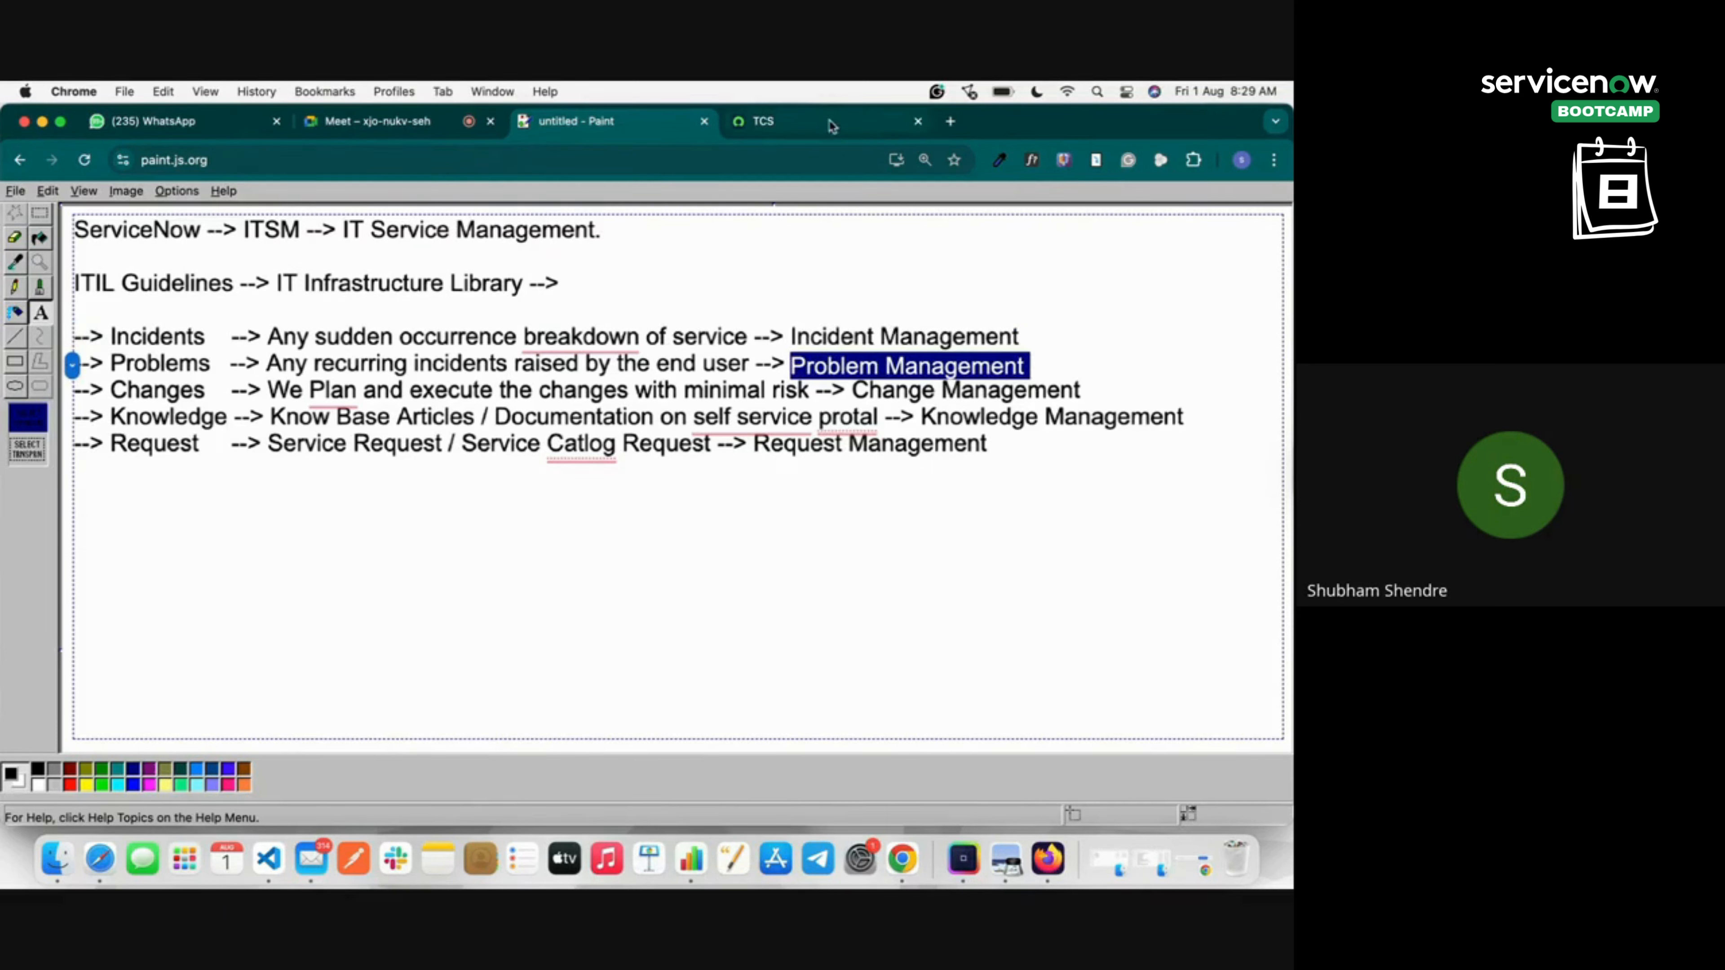
left_click_drag(267, 367, 751, 367)
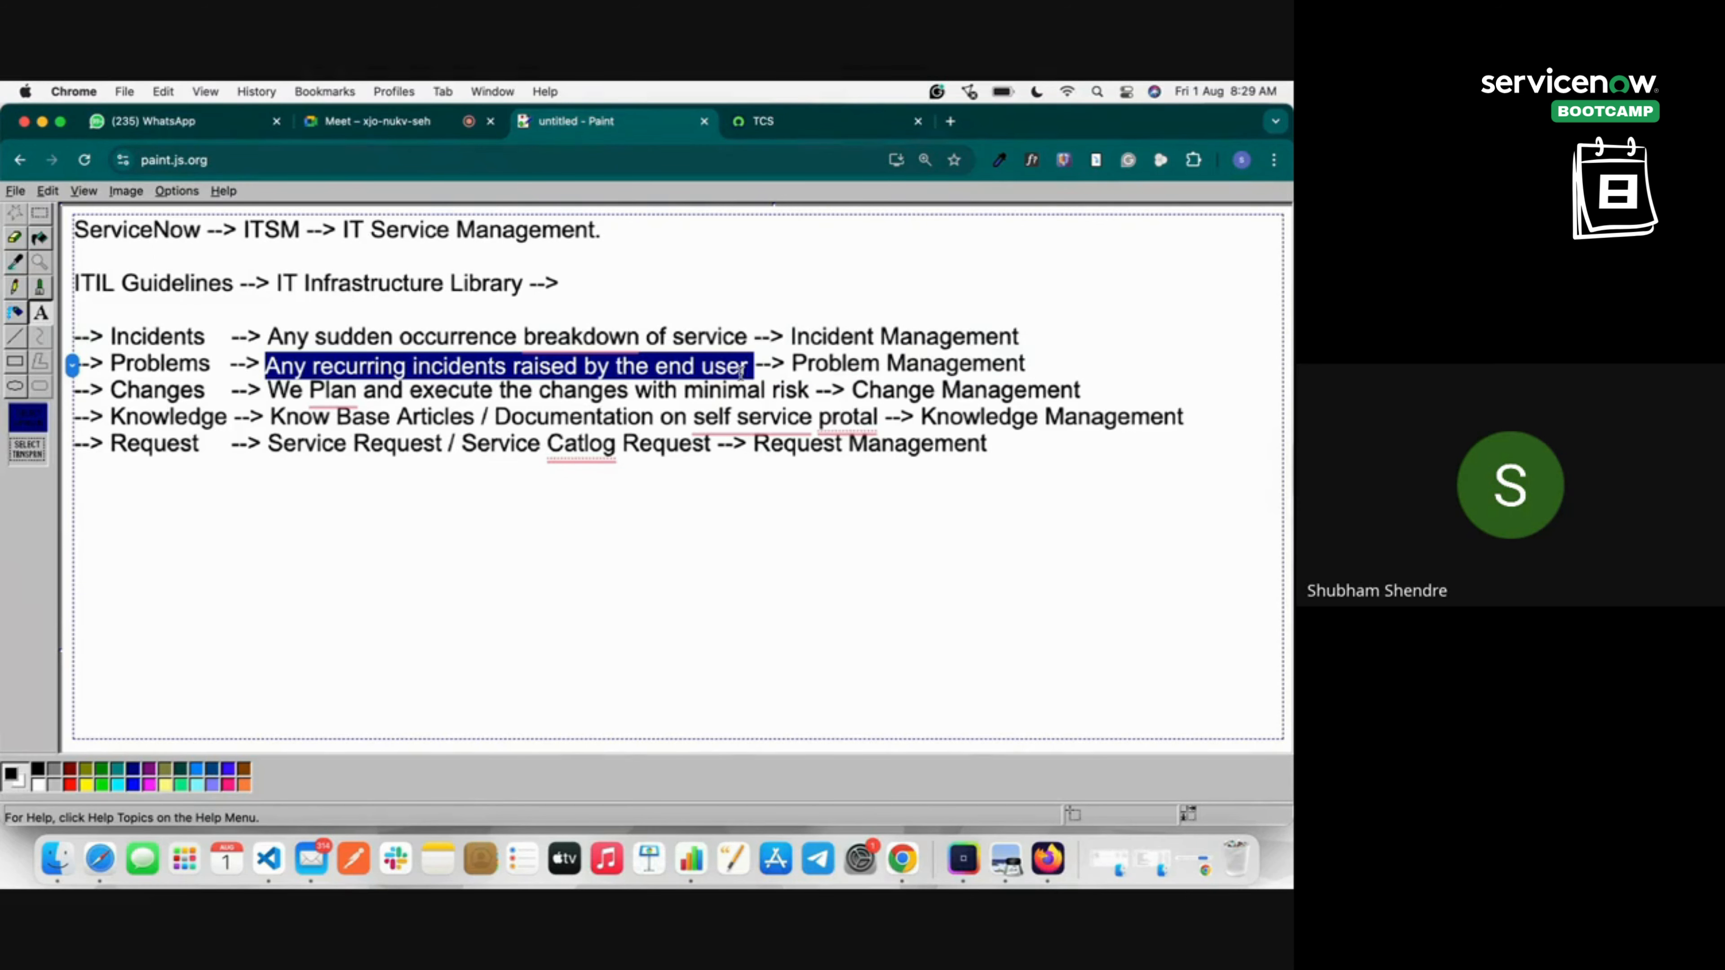
left_click(825, 121)
left_click(89, 205)
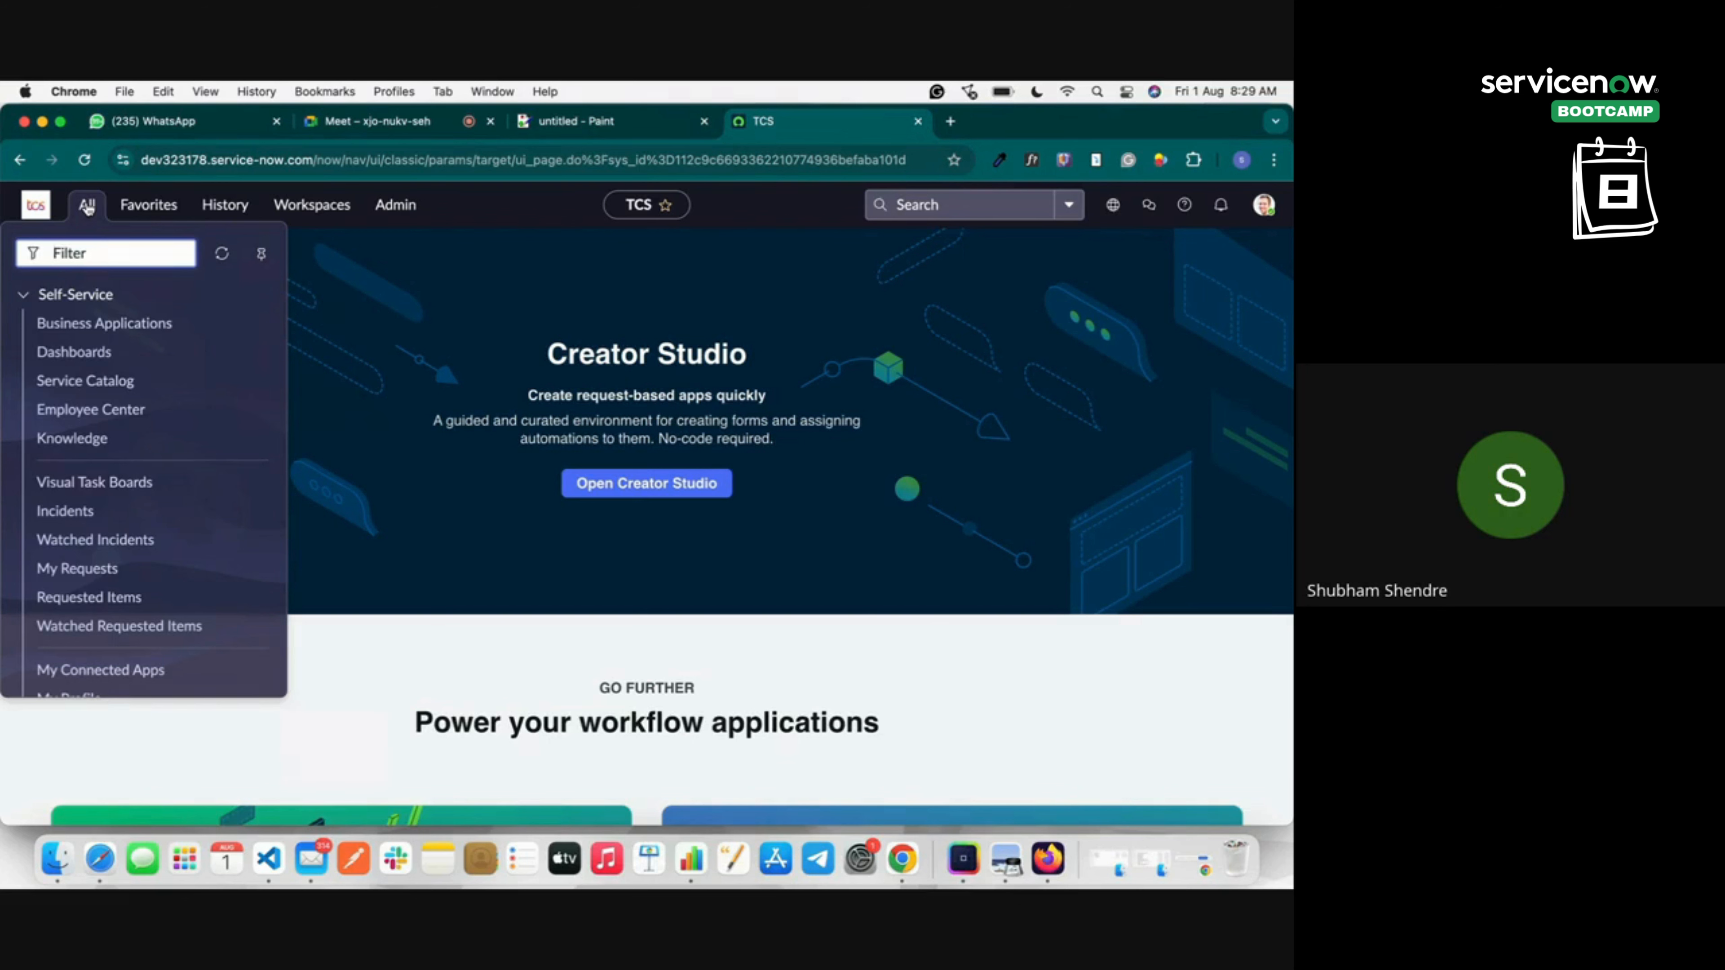
Filter the navigator for 'incident', open Incident > All, and create new incident INC0010013.
type("ic")
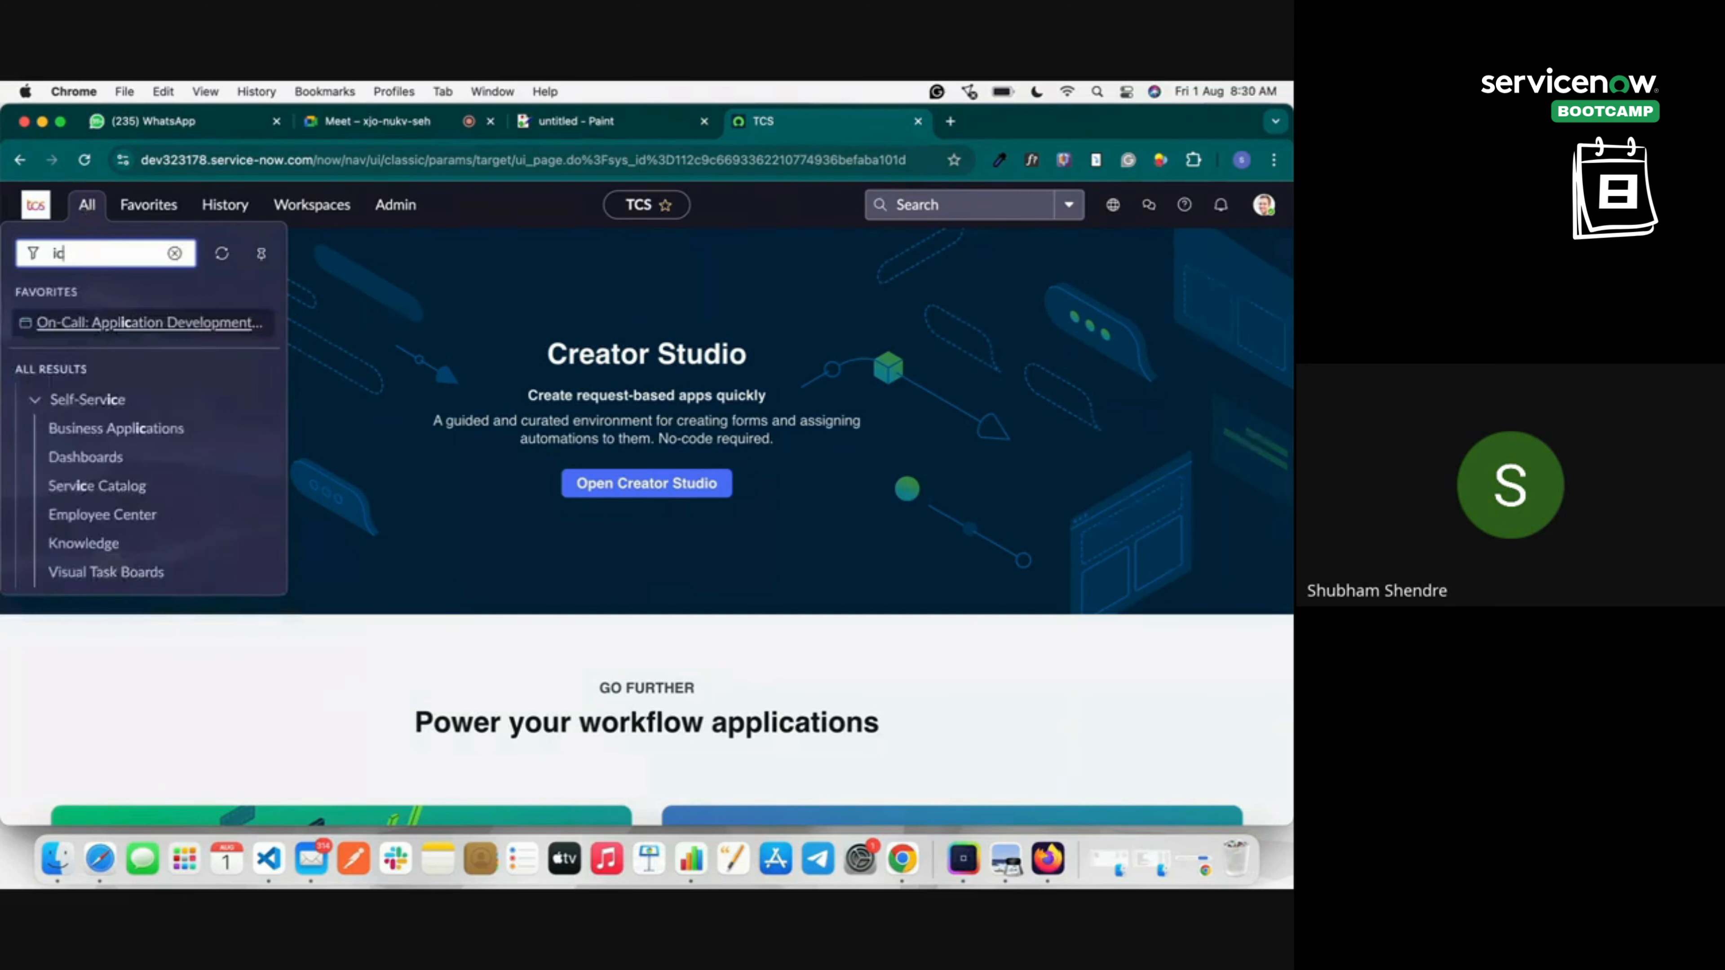
key("BackSpace")
type("nci")
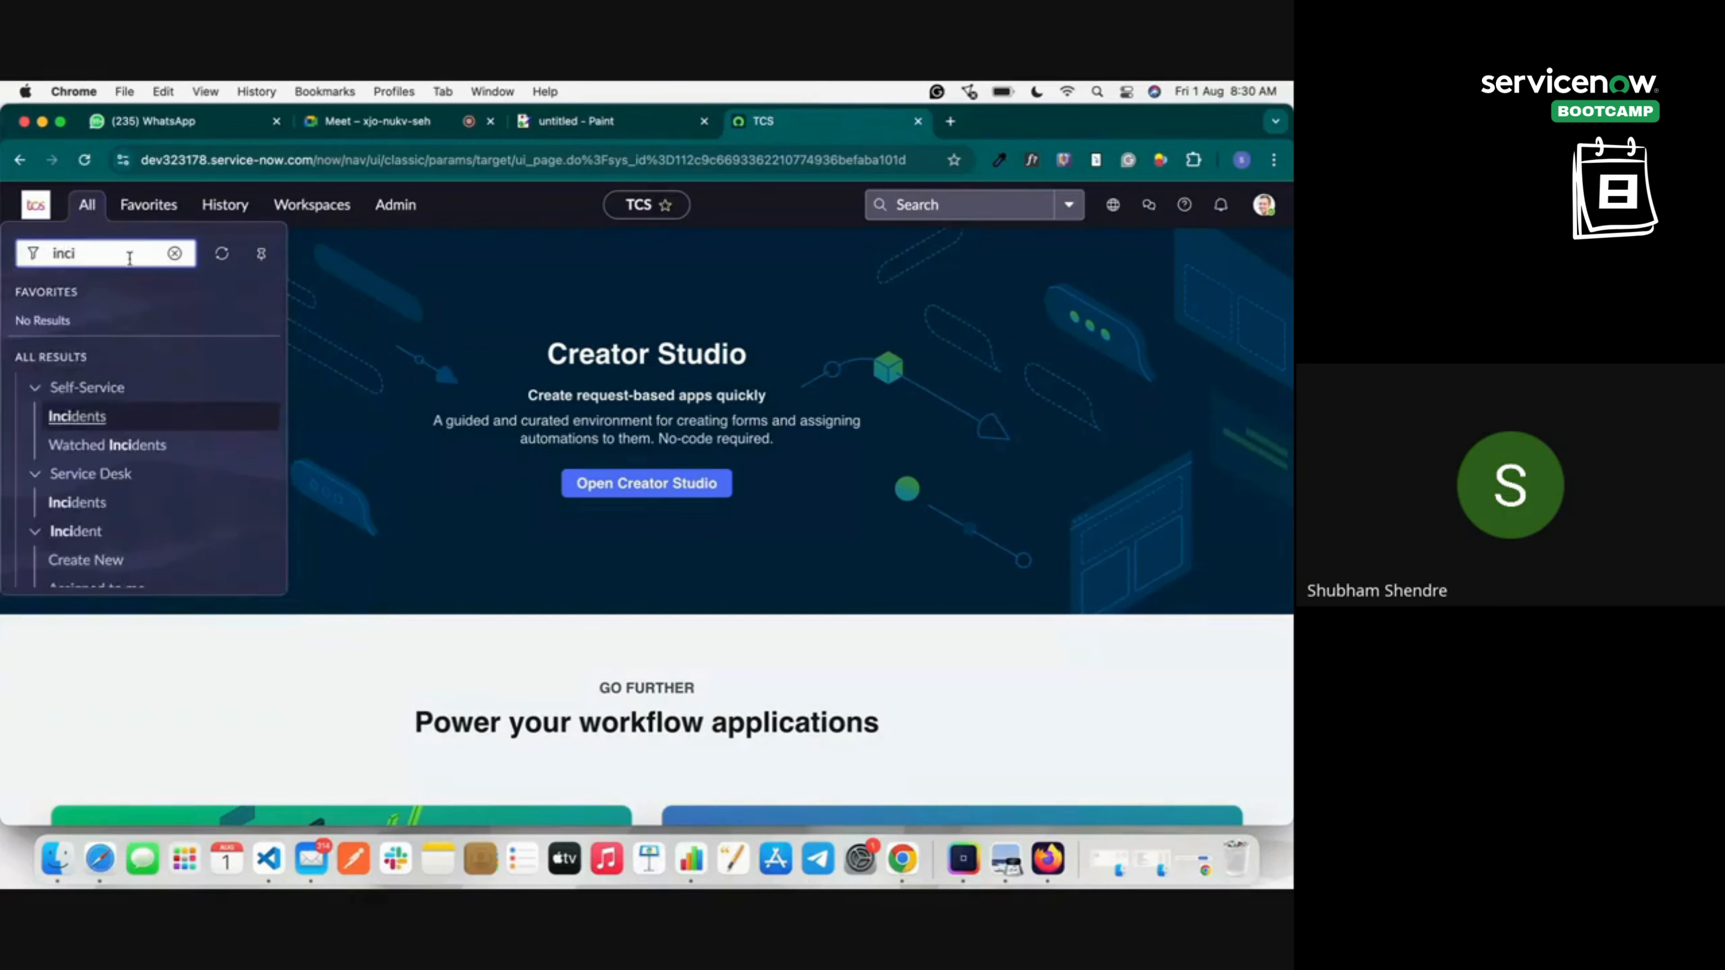
type("dent")
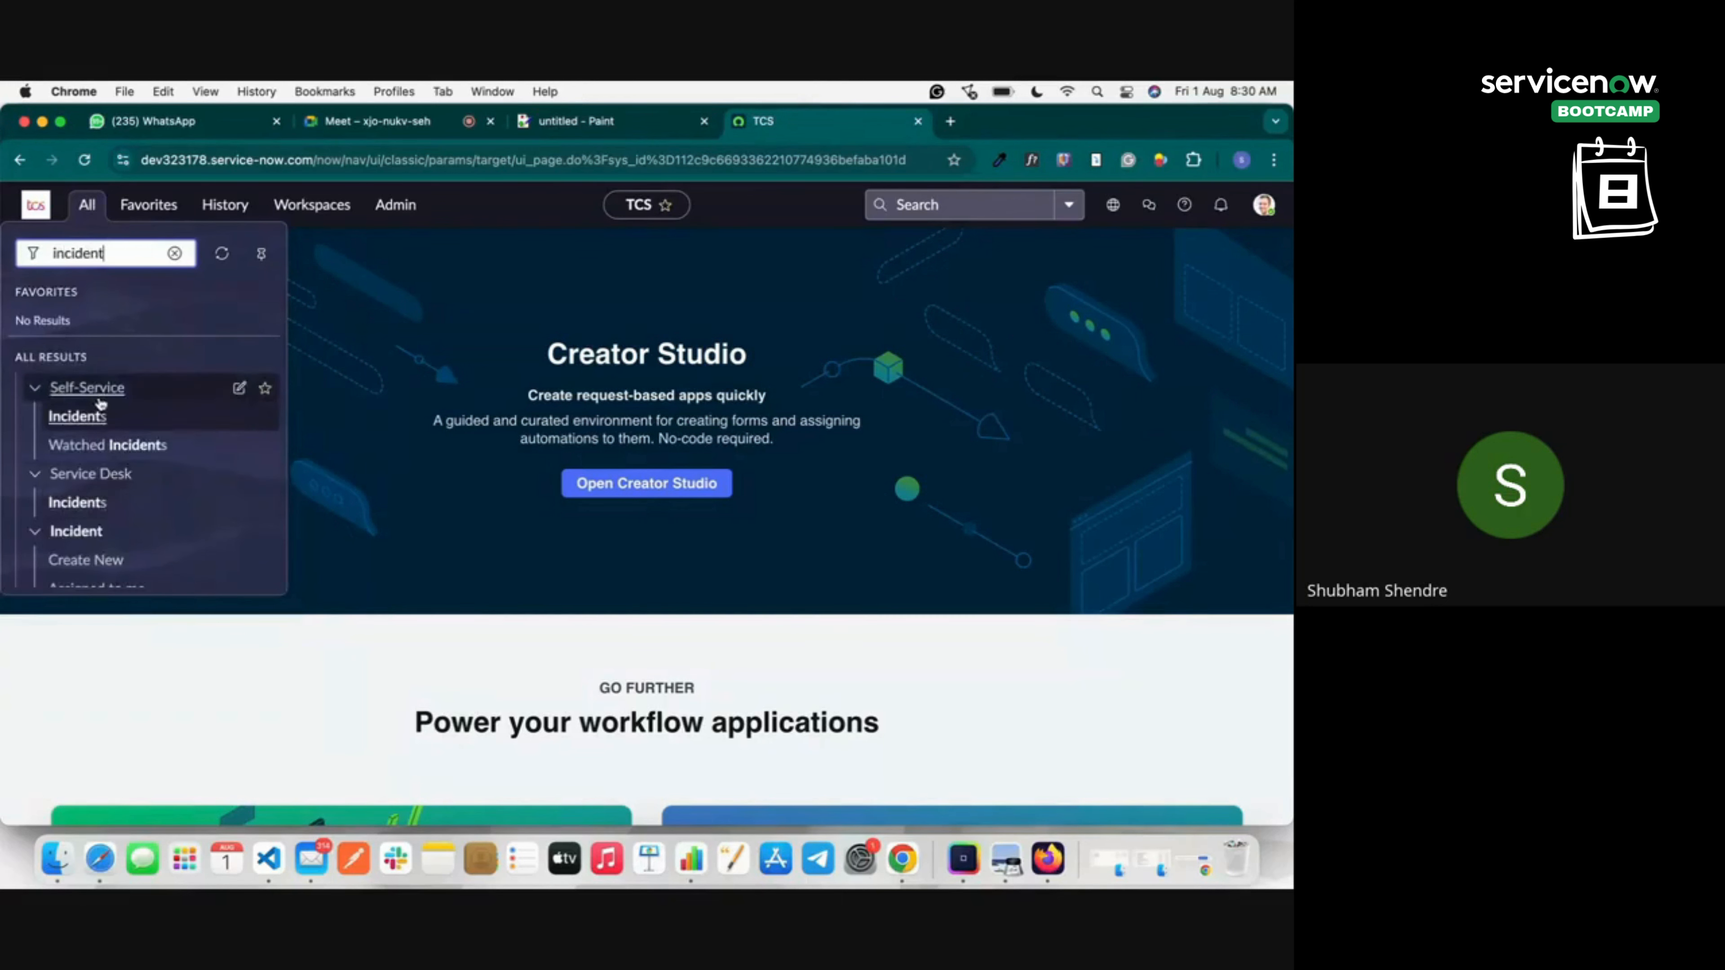
scroll(119, 515, "down", 1)
scroll(119, 515, "down", 3)
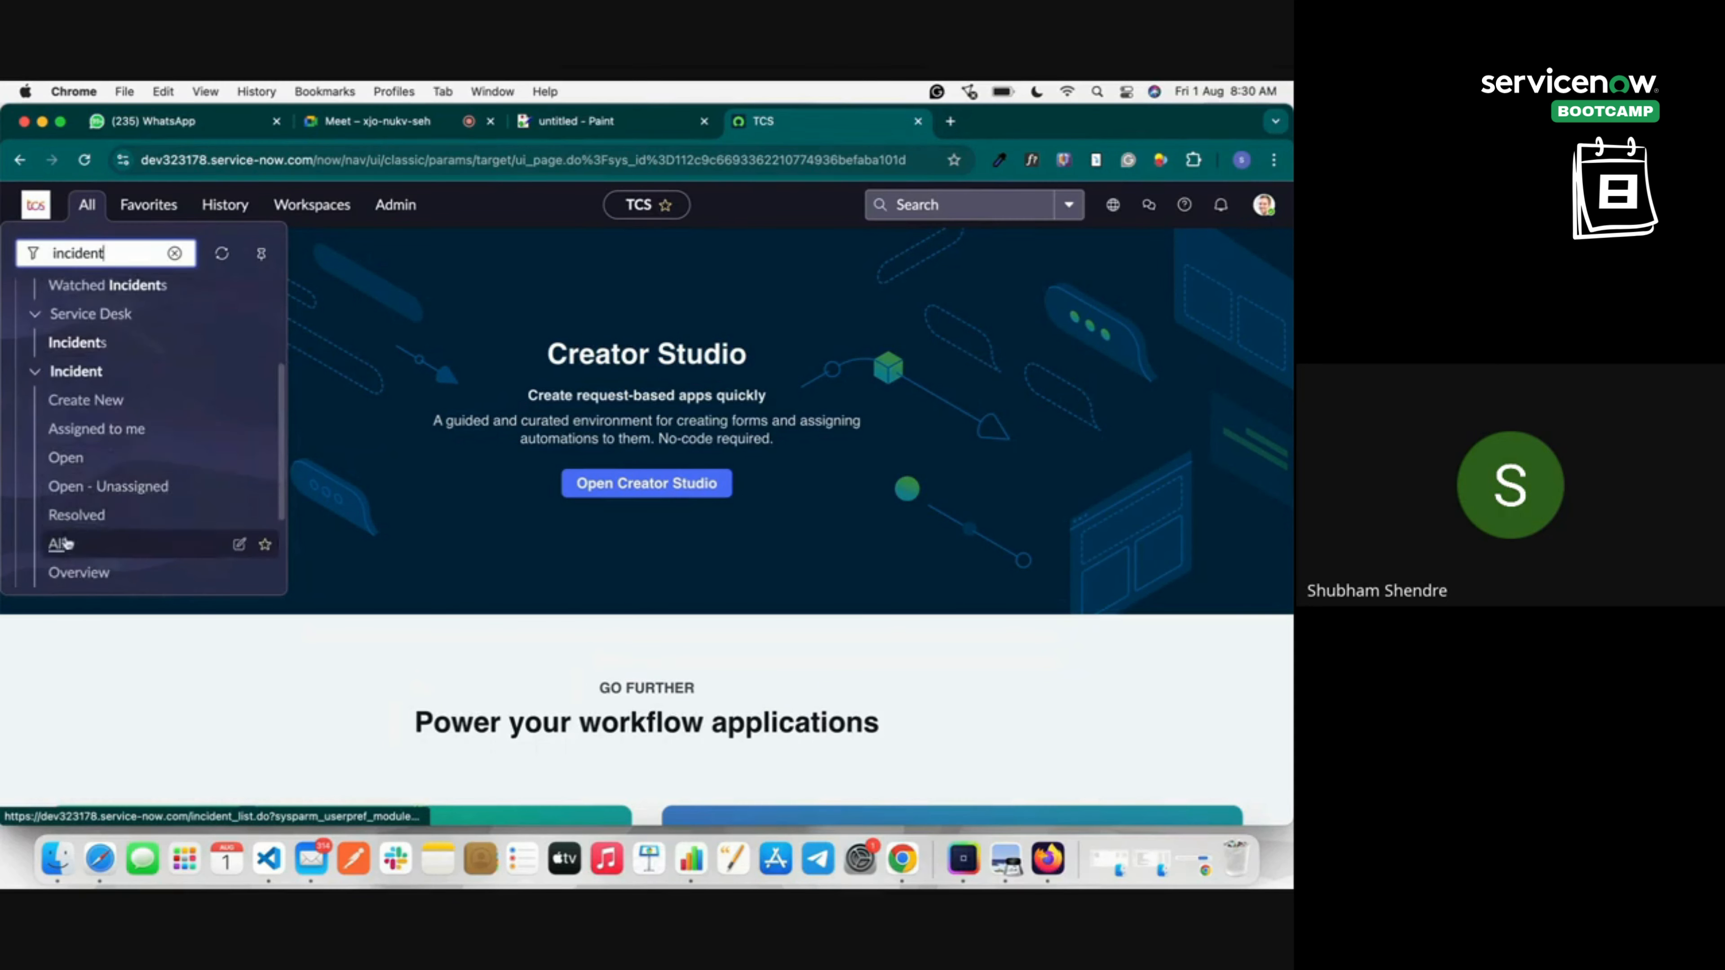
left_click(54, 547)
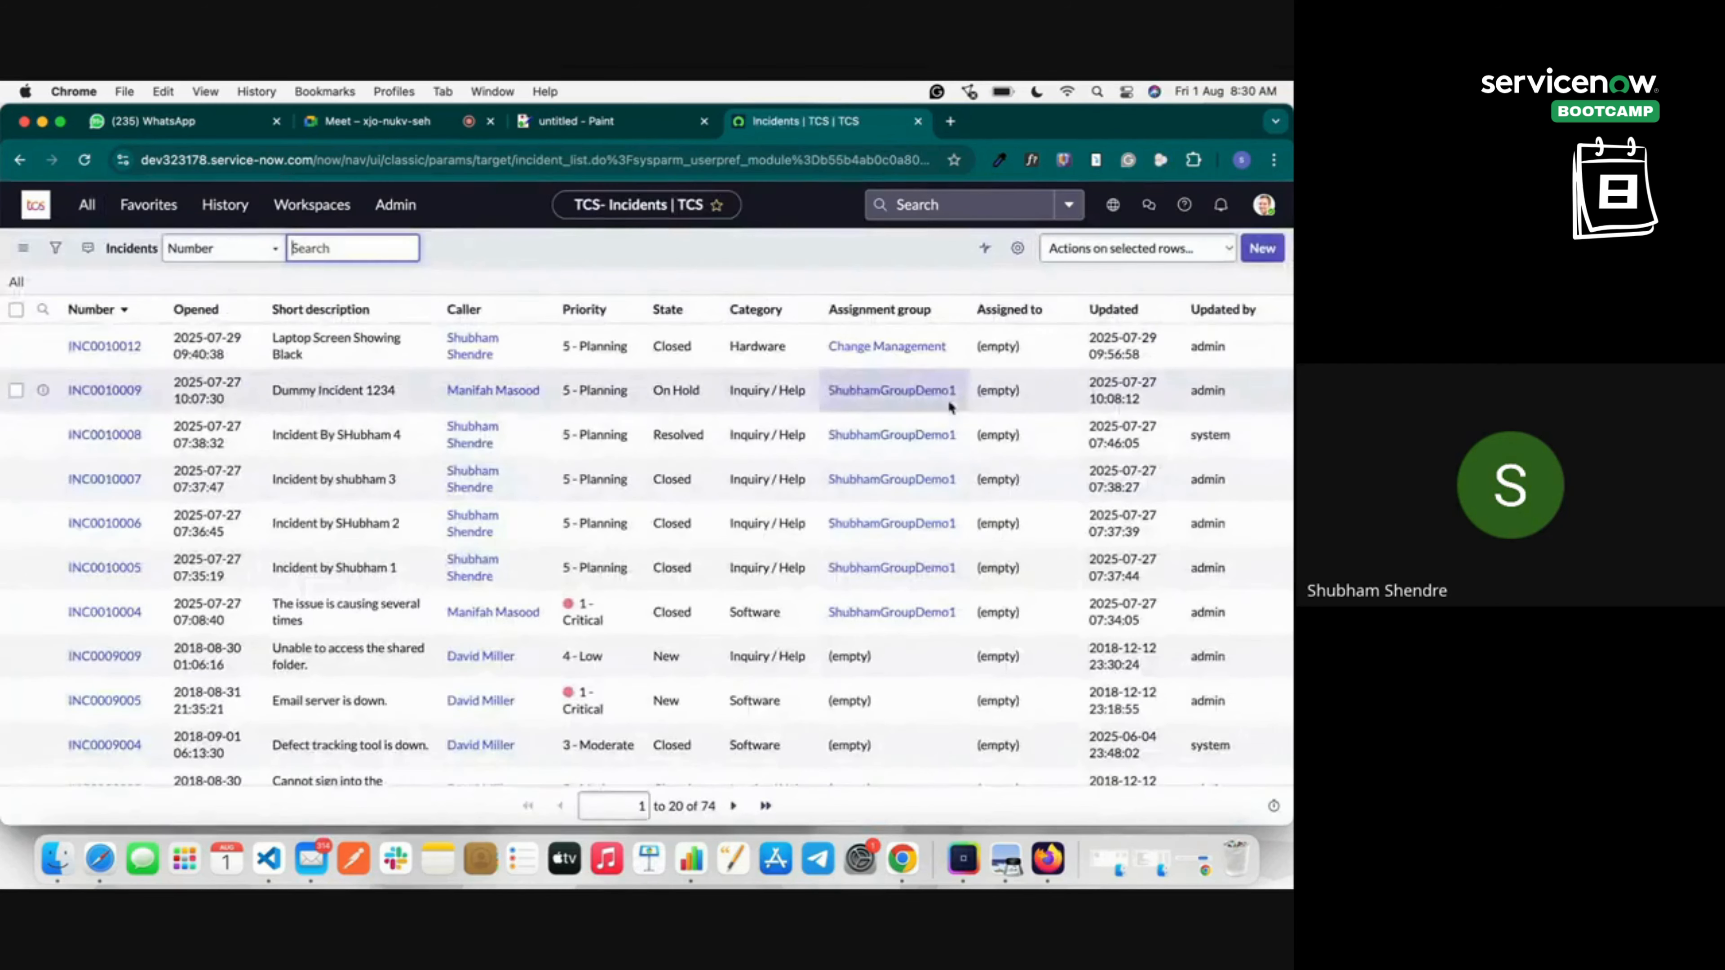
left_click(1262, 252)
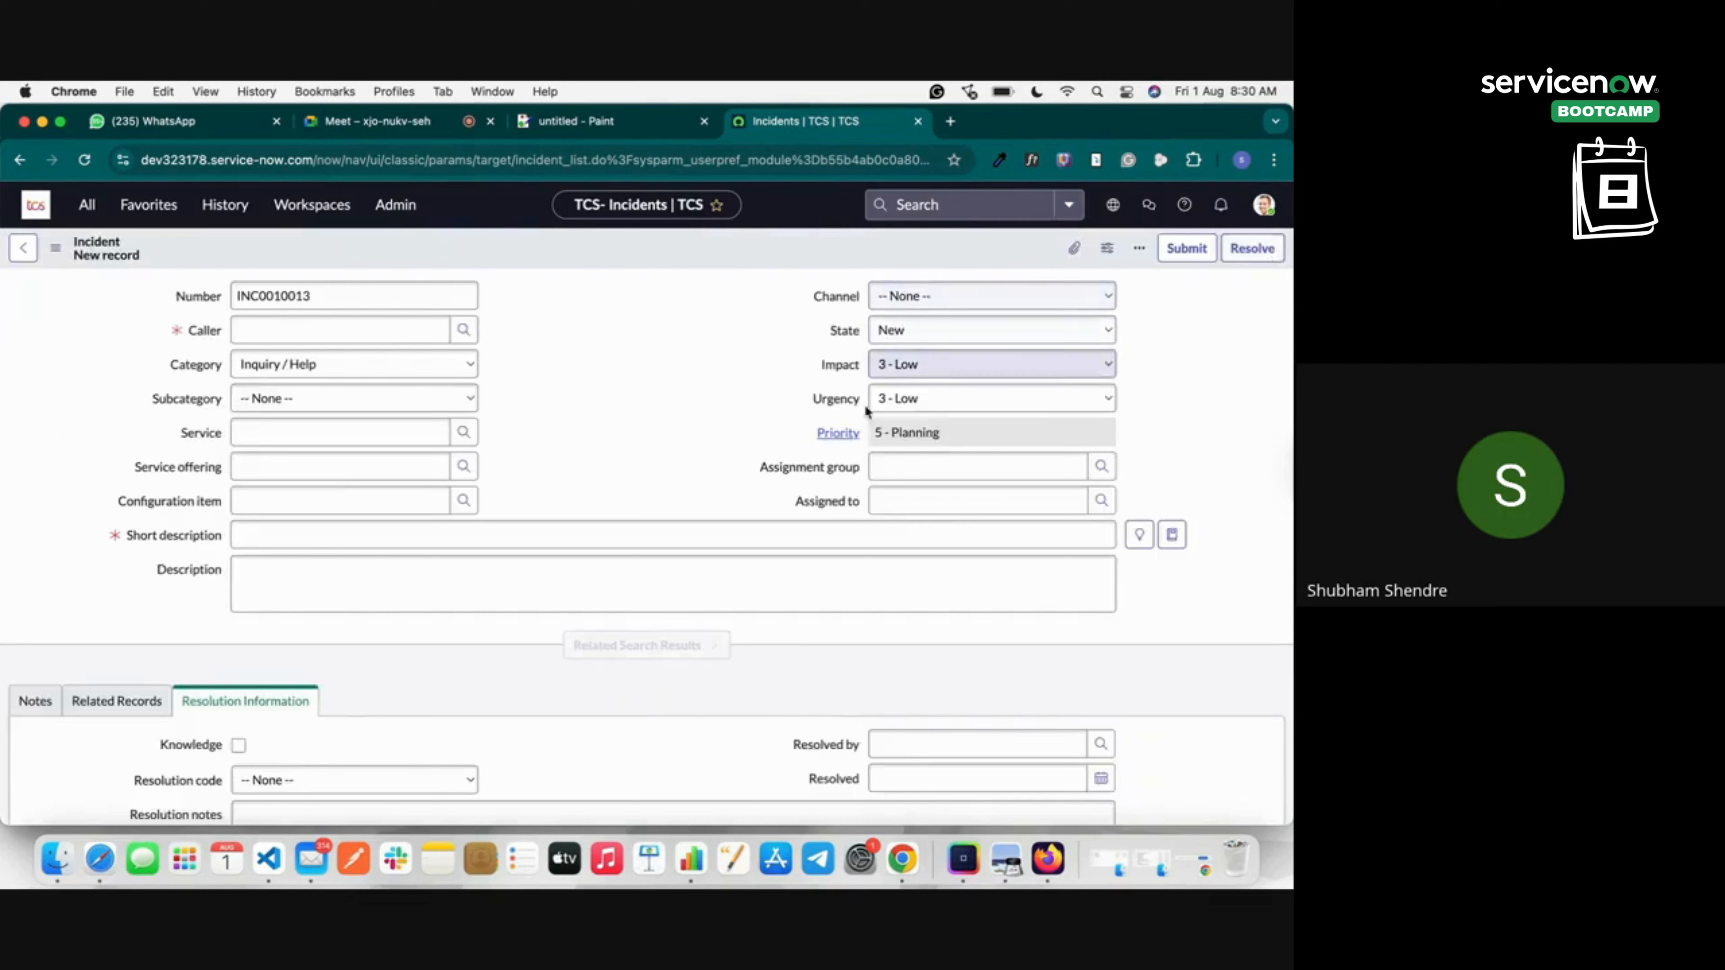
Set the incident channel to Self-service and pick a caller from the user list.
left_click(889, 300)
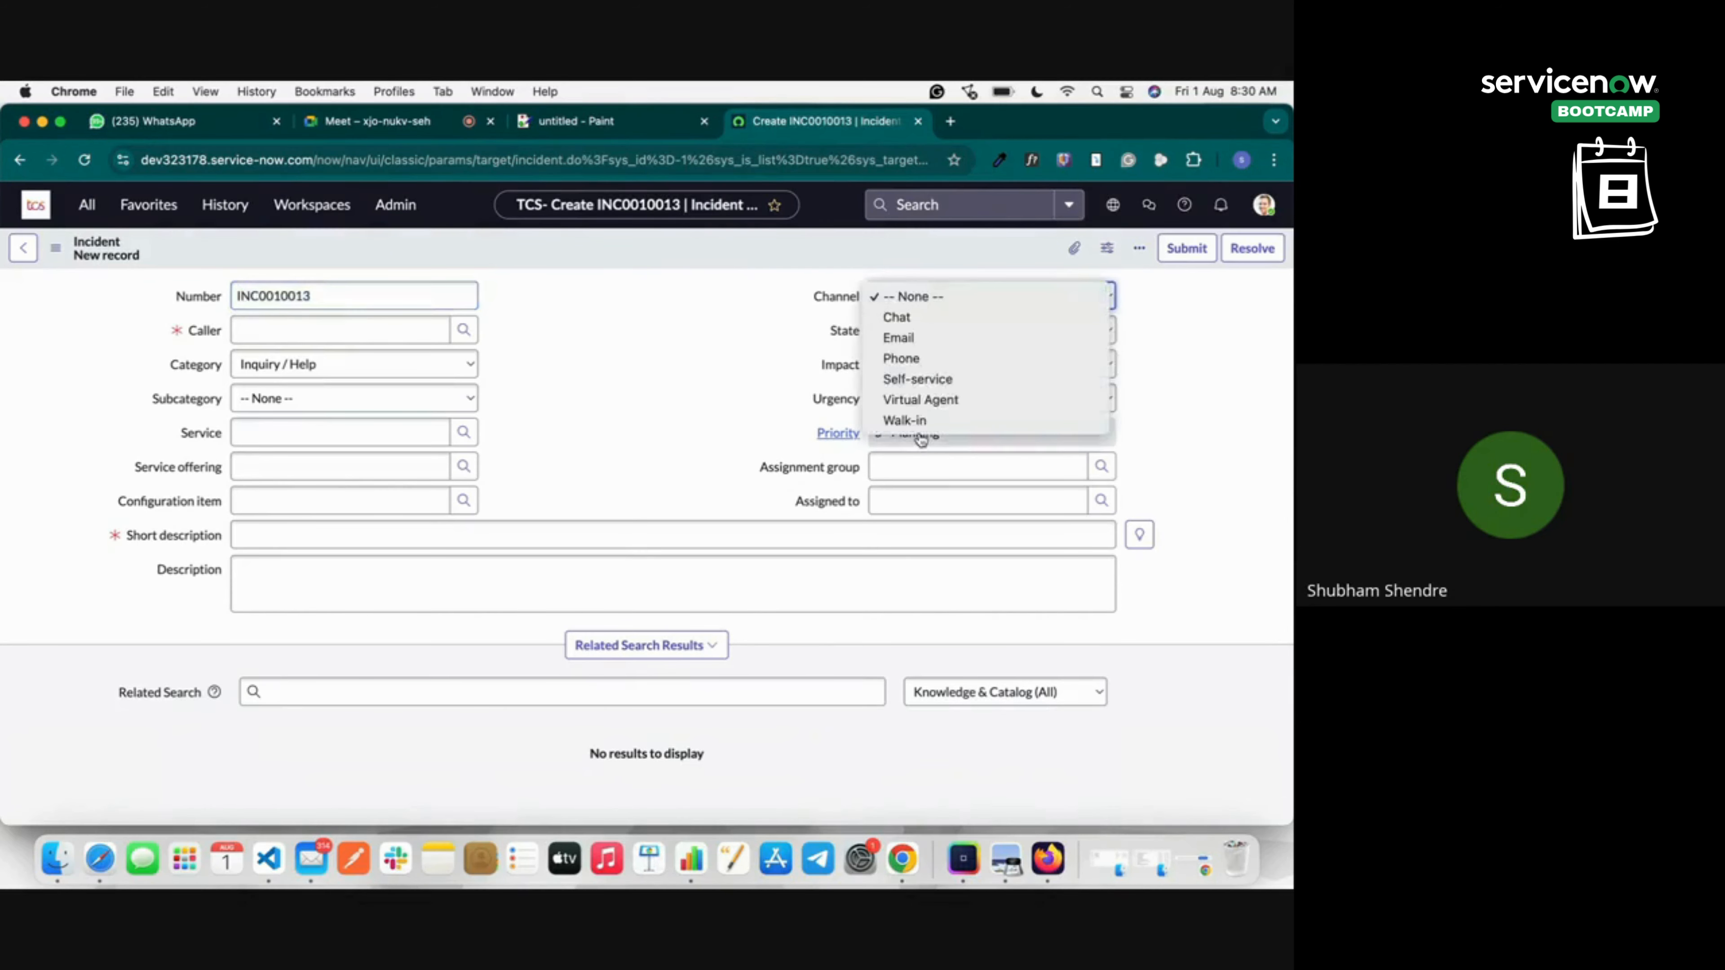
left_click(913, 378)
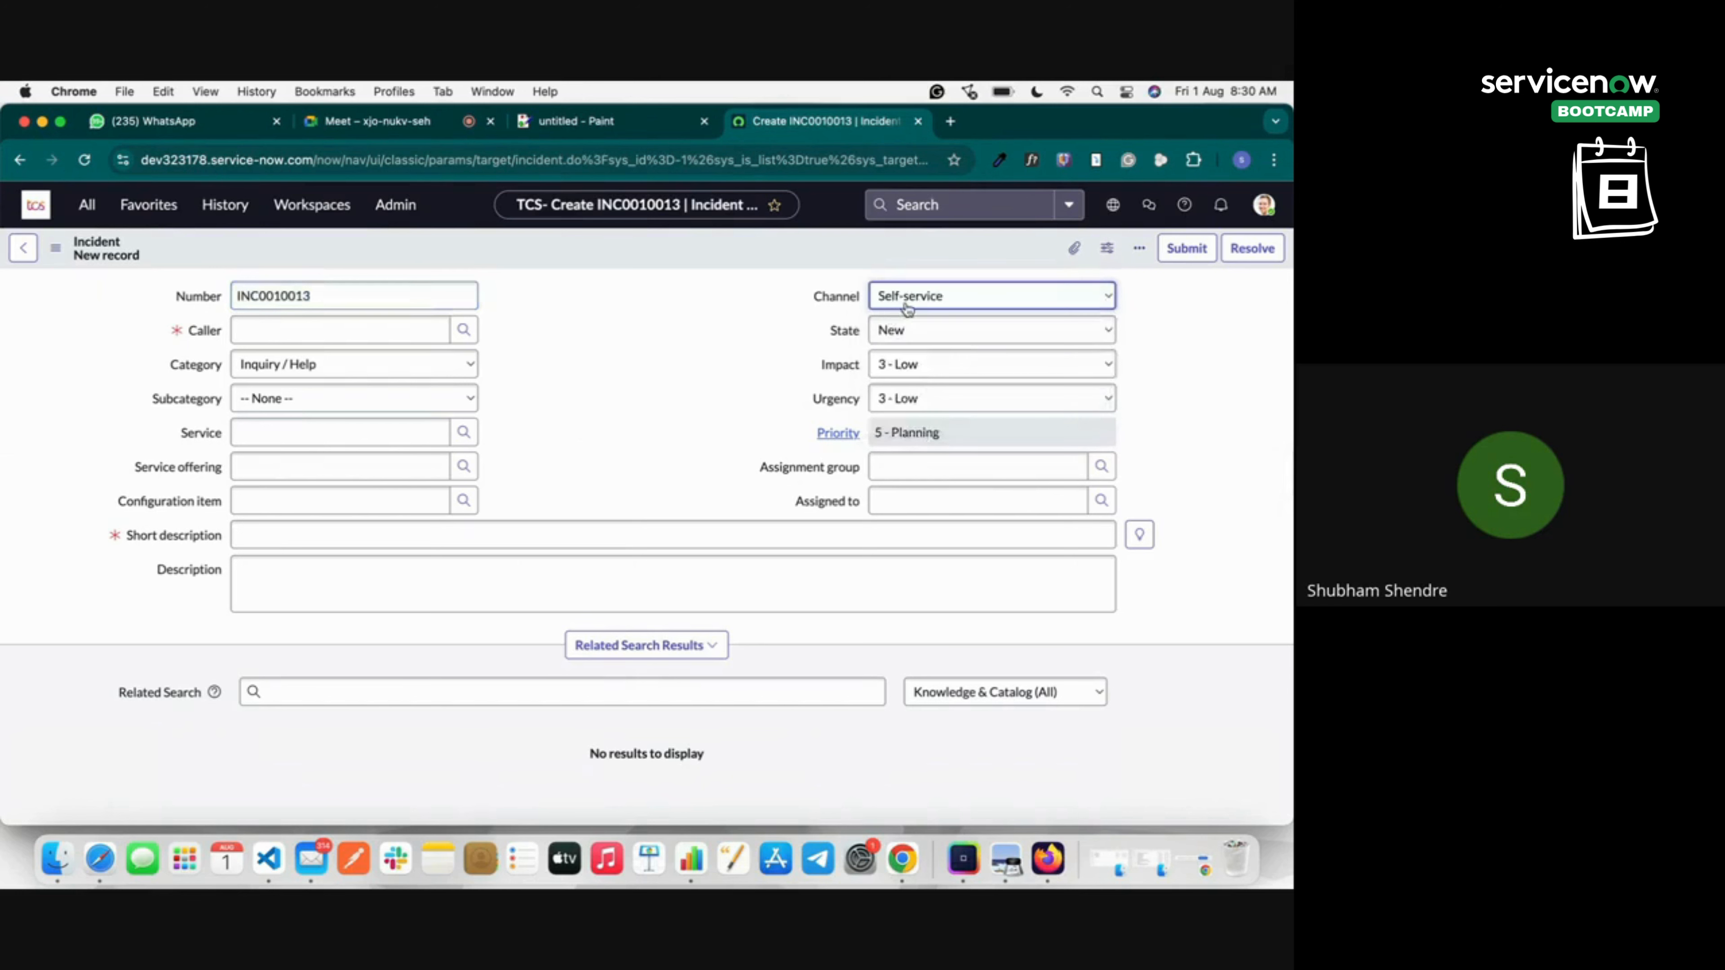
left_click(915, 304)
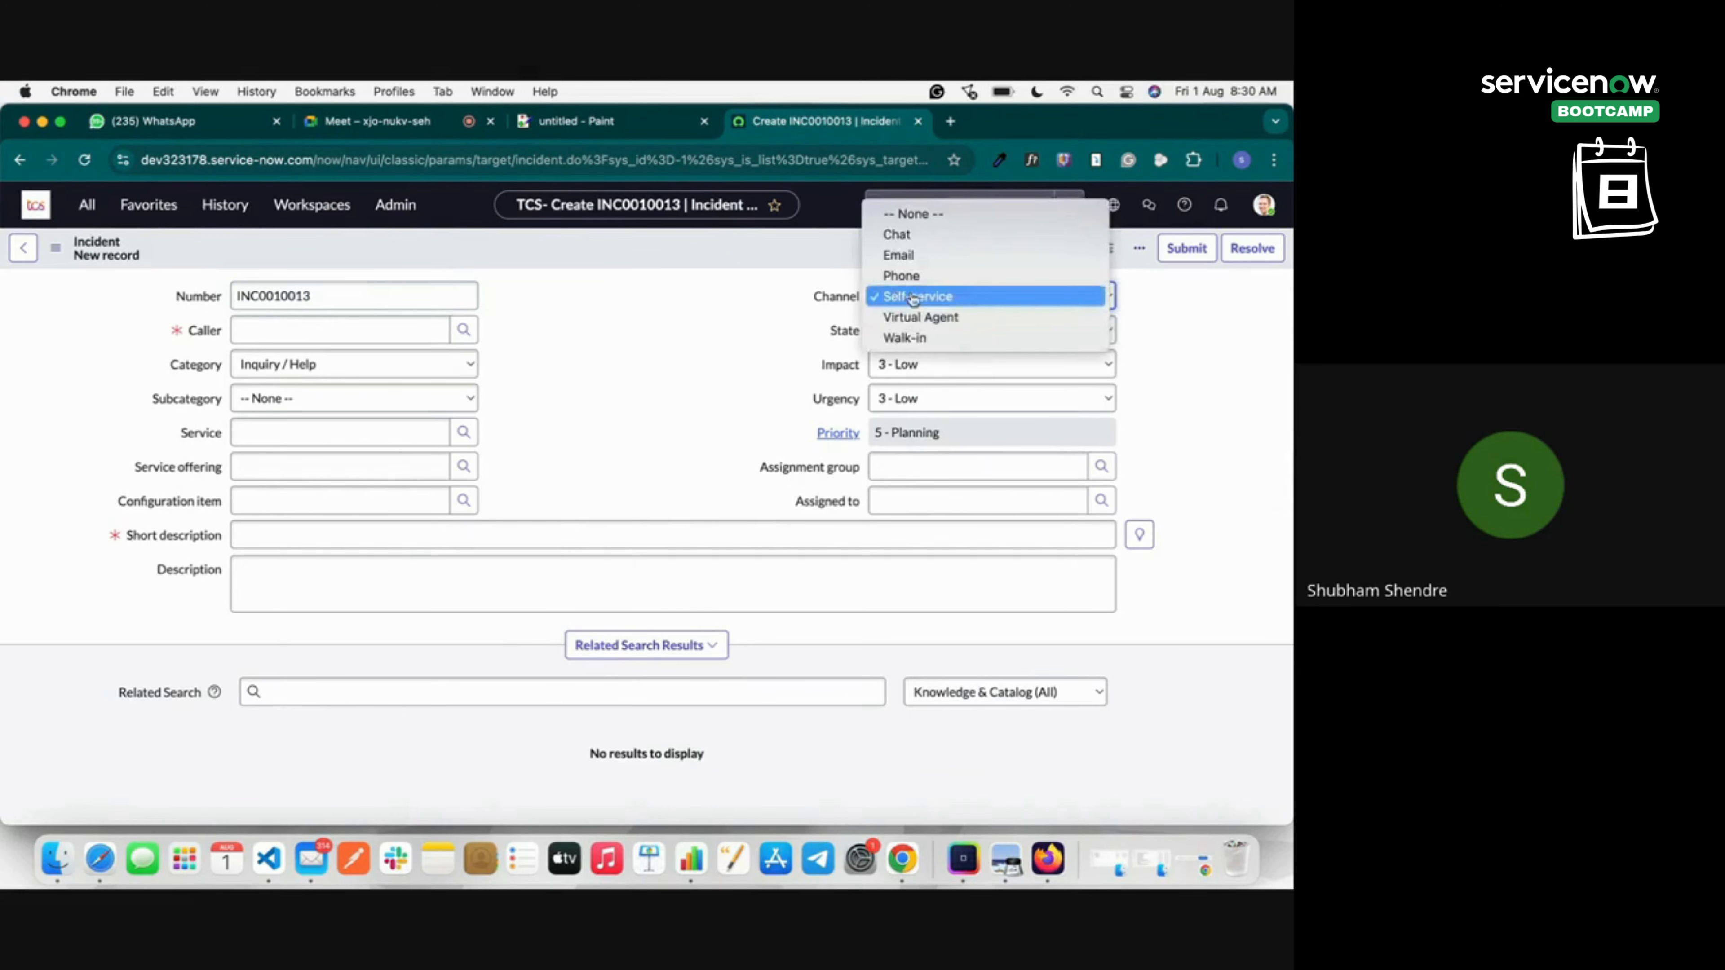
left_click(899, 298)
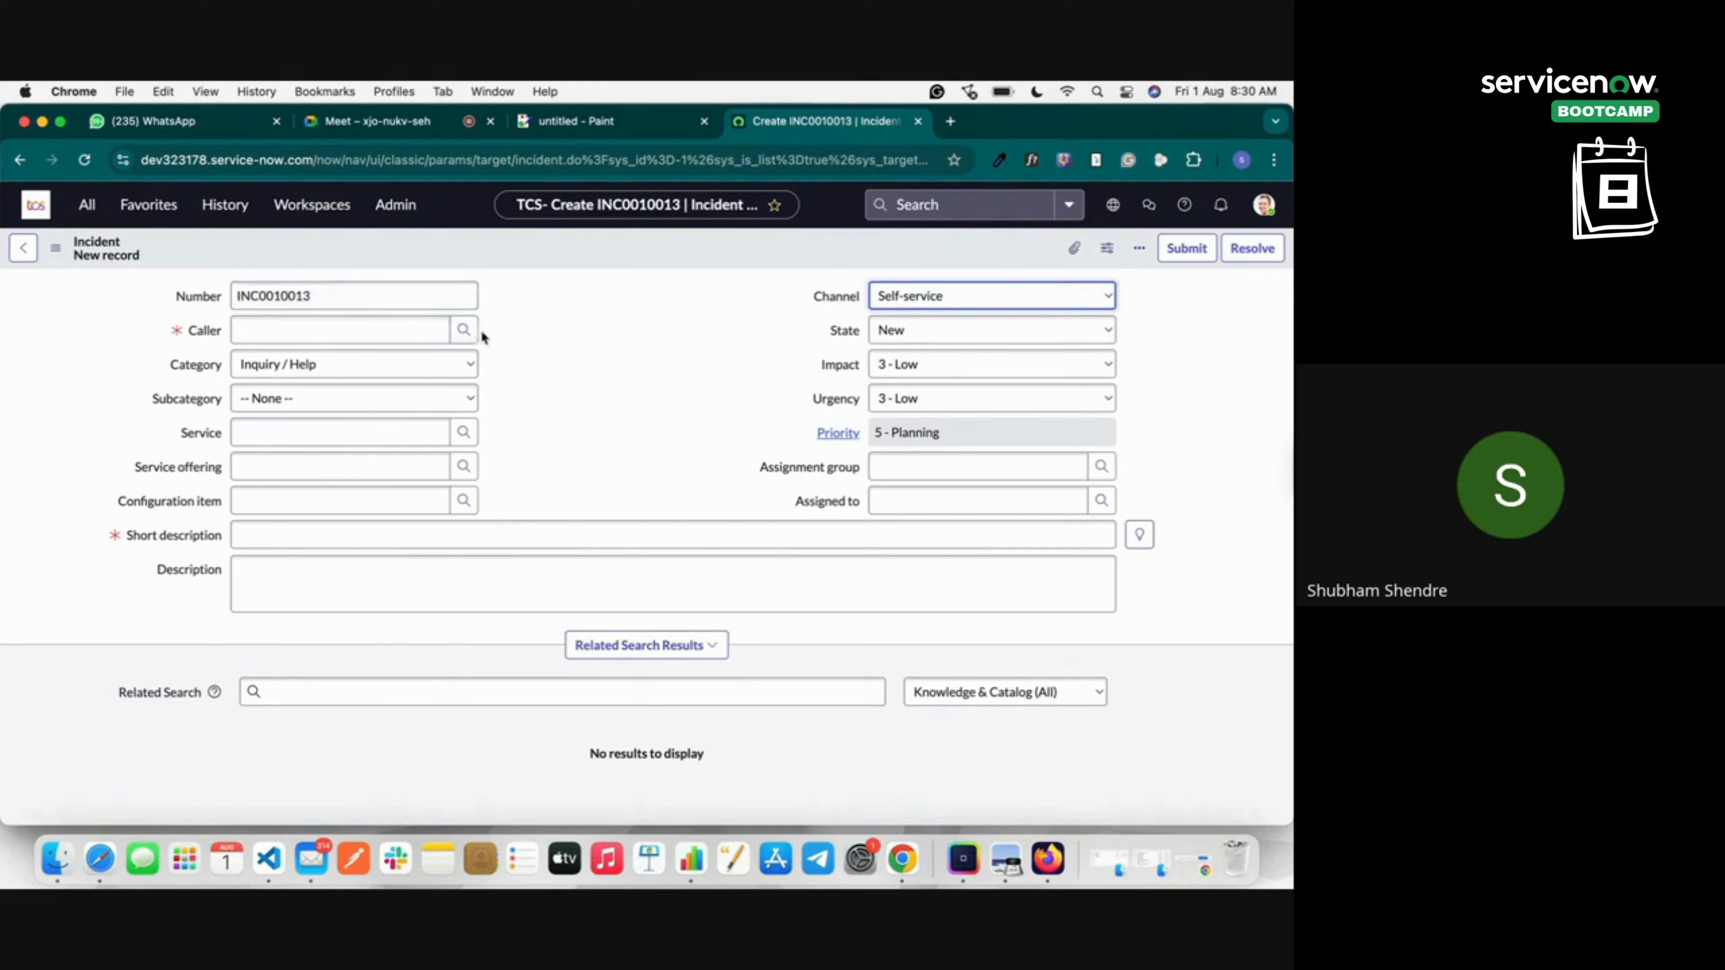
left_click(463, 329)
left_click(126, 506)
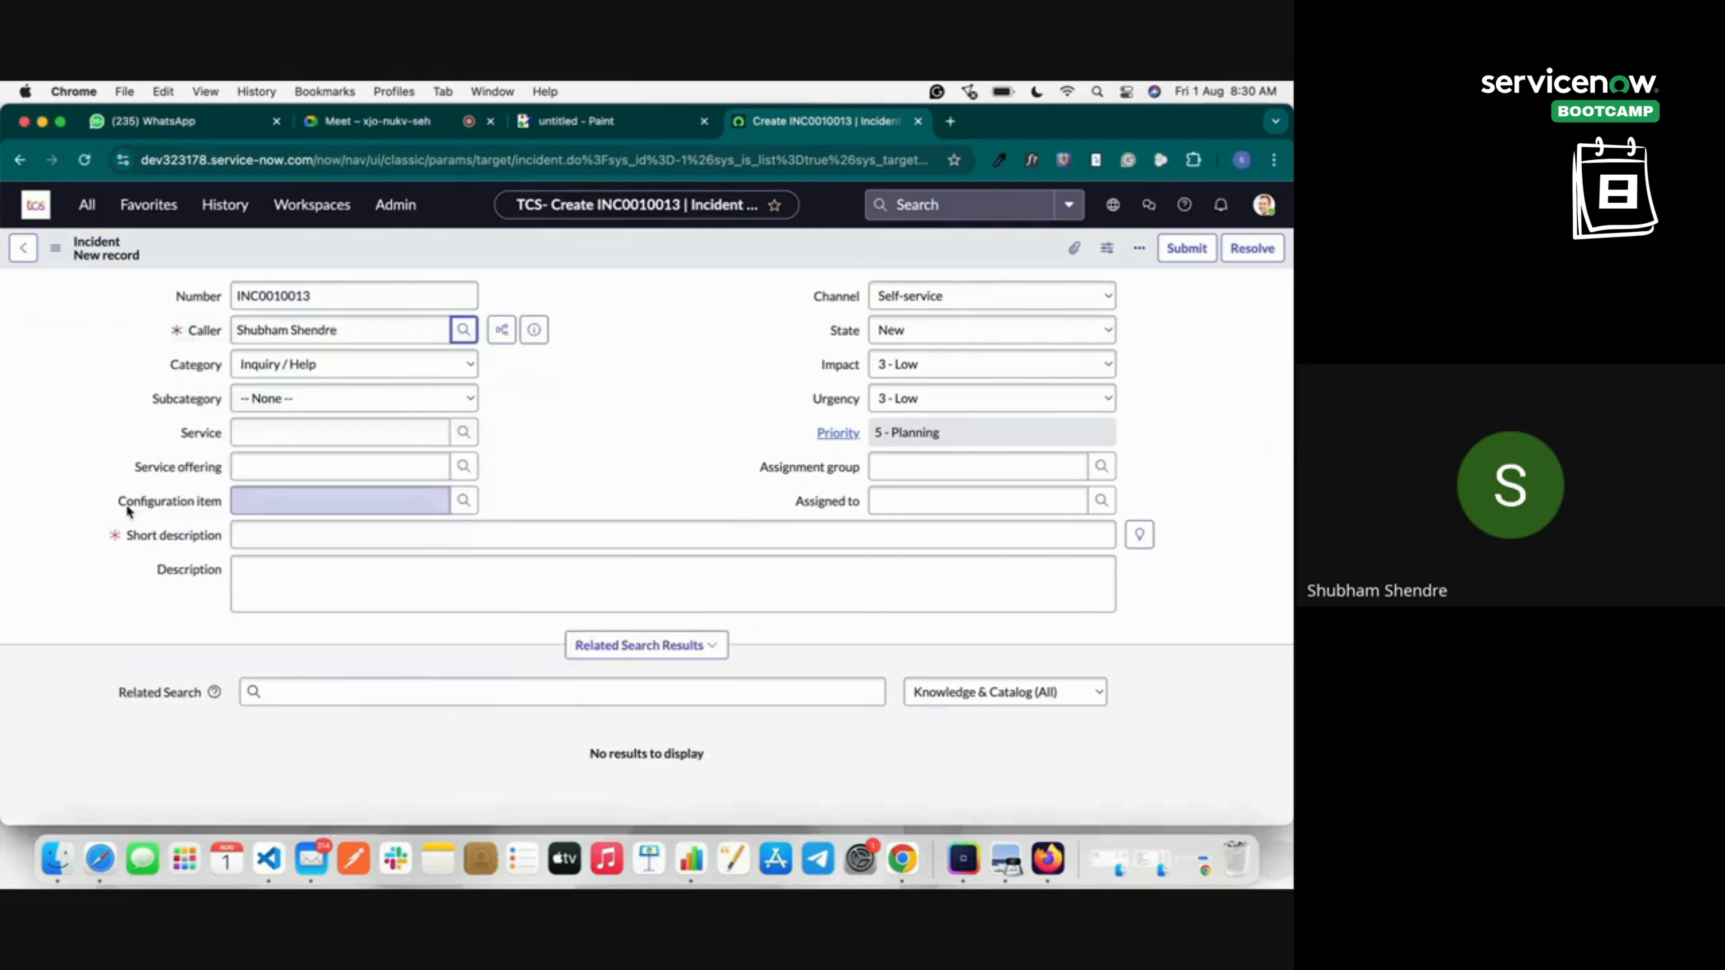
Set the incident Category to Software and Subcategory to Email.
left_click(242, 378)
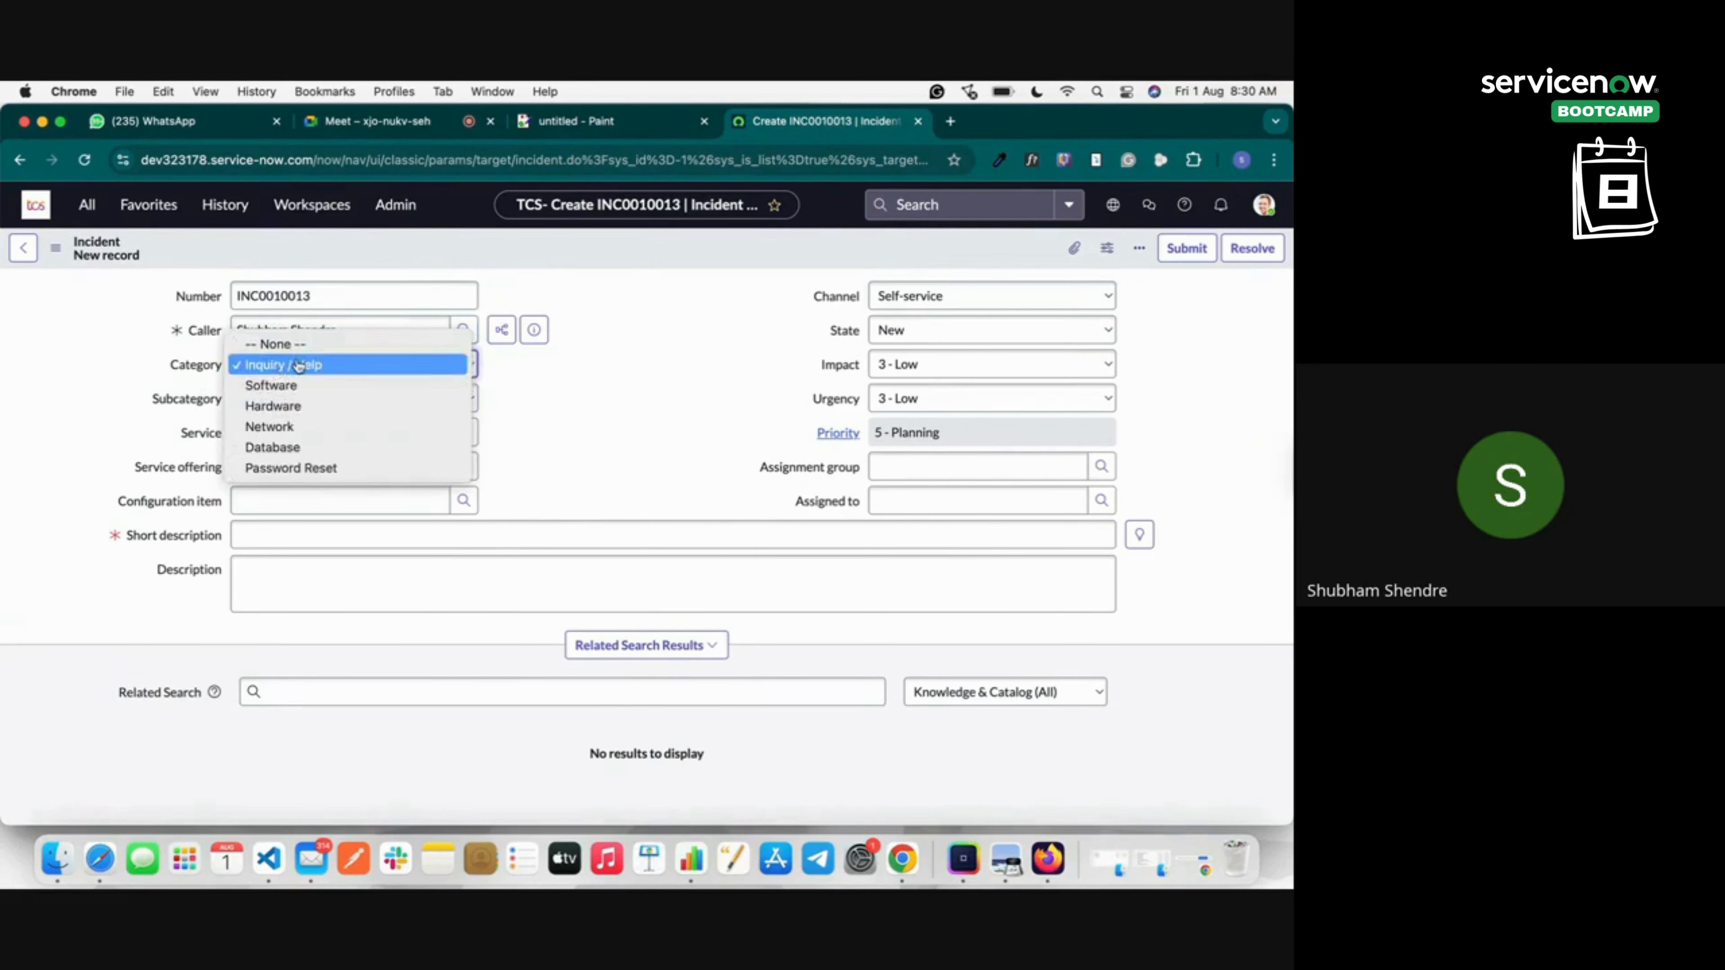
left_click(301, 388)
left_click(339, 396)
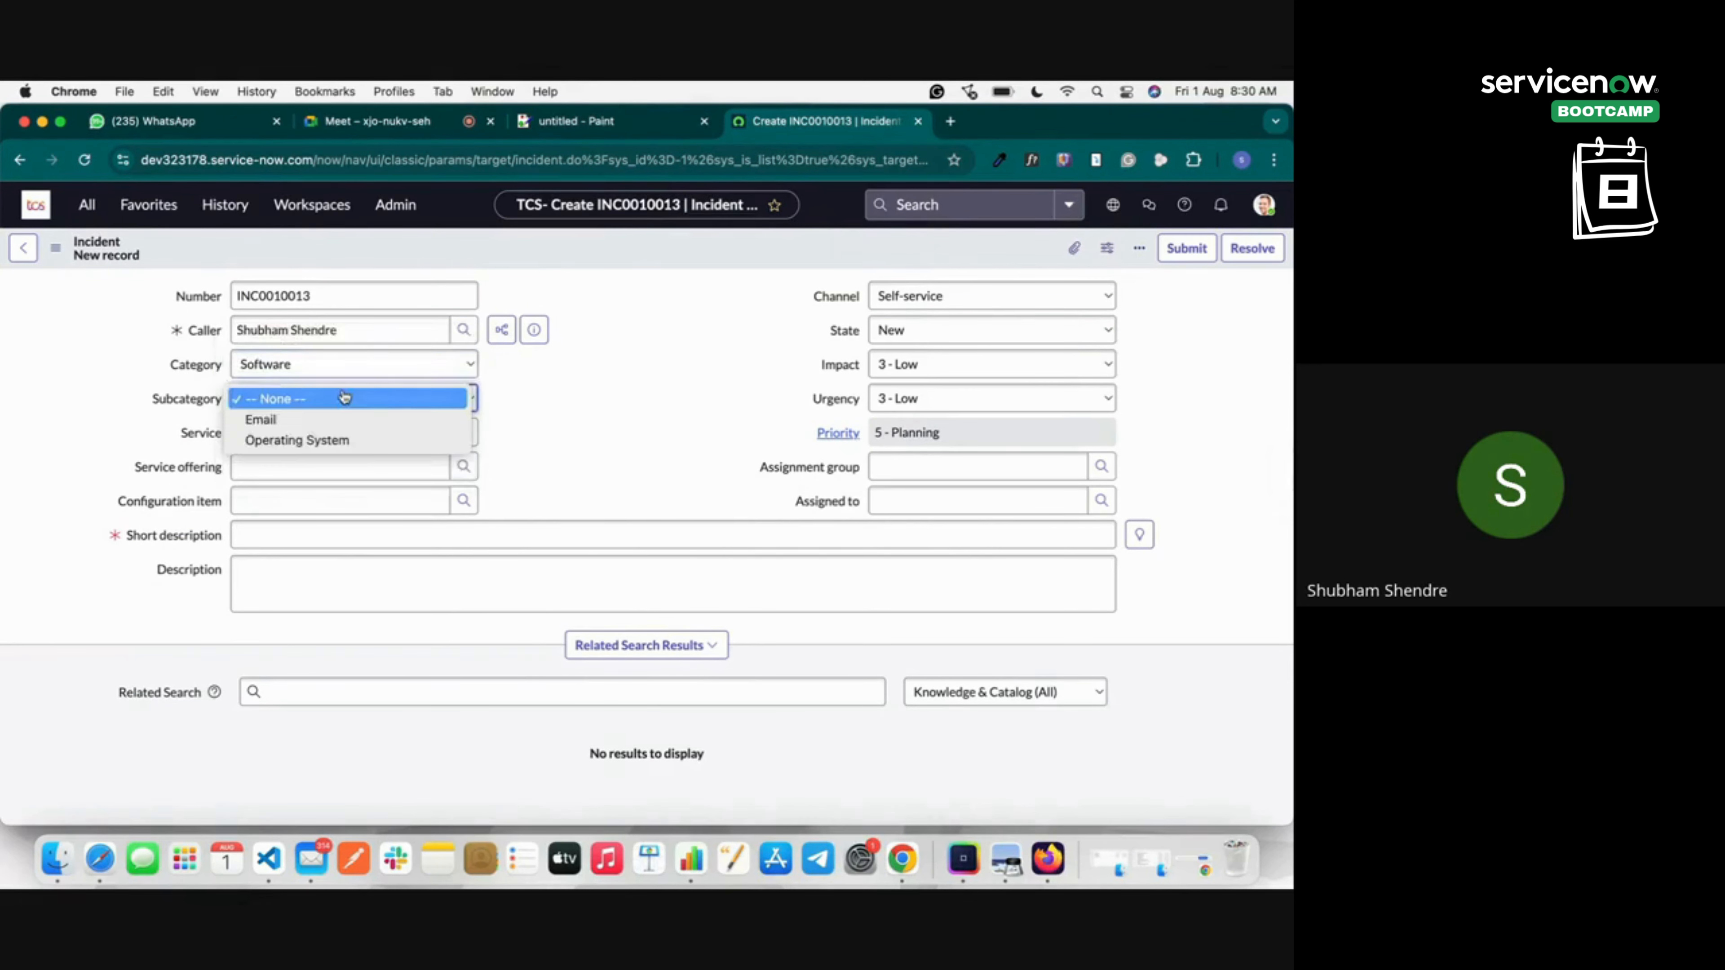
left_click(343, 421)
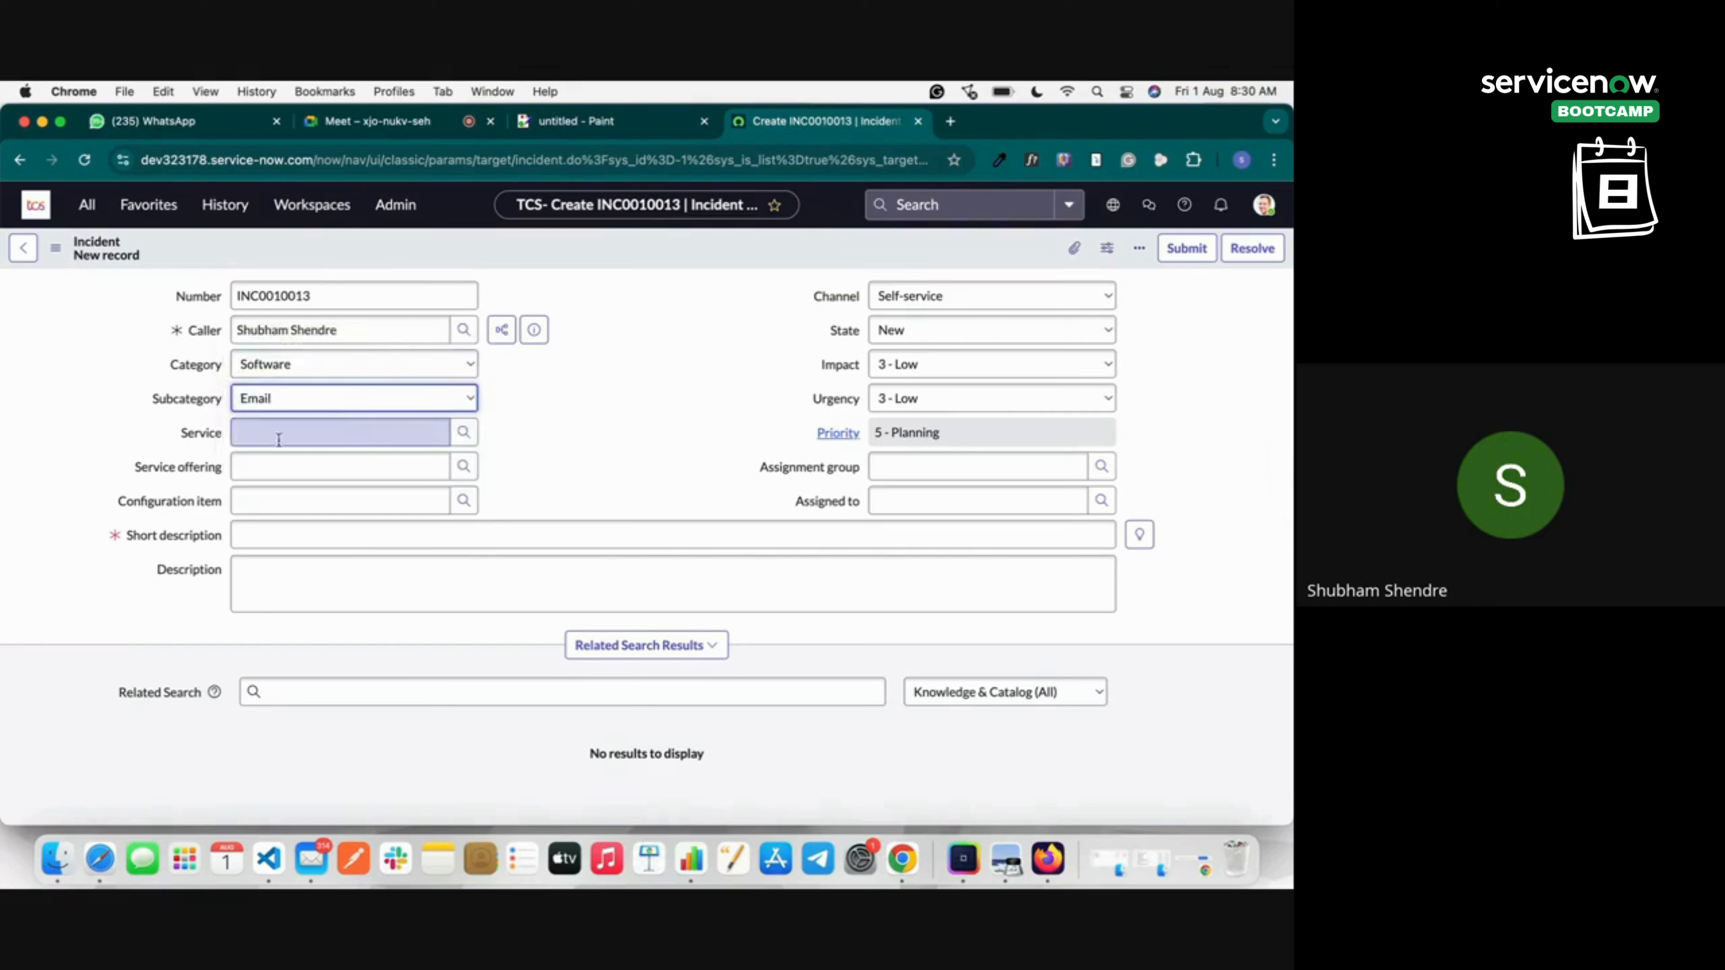
left_click(198, 434)
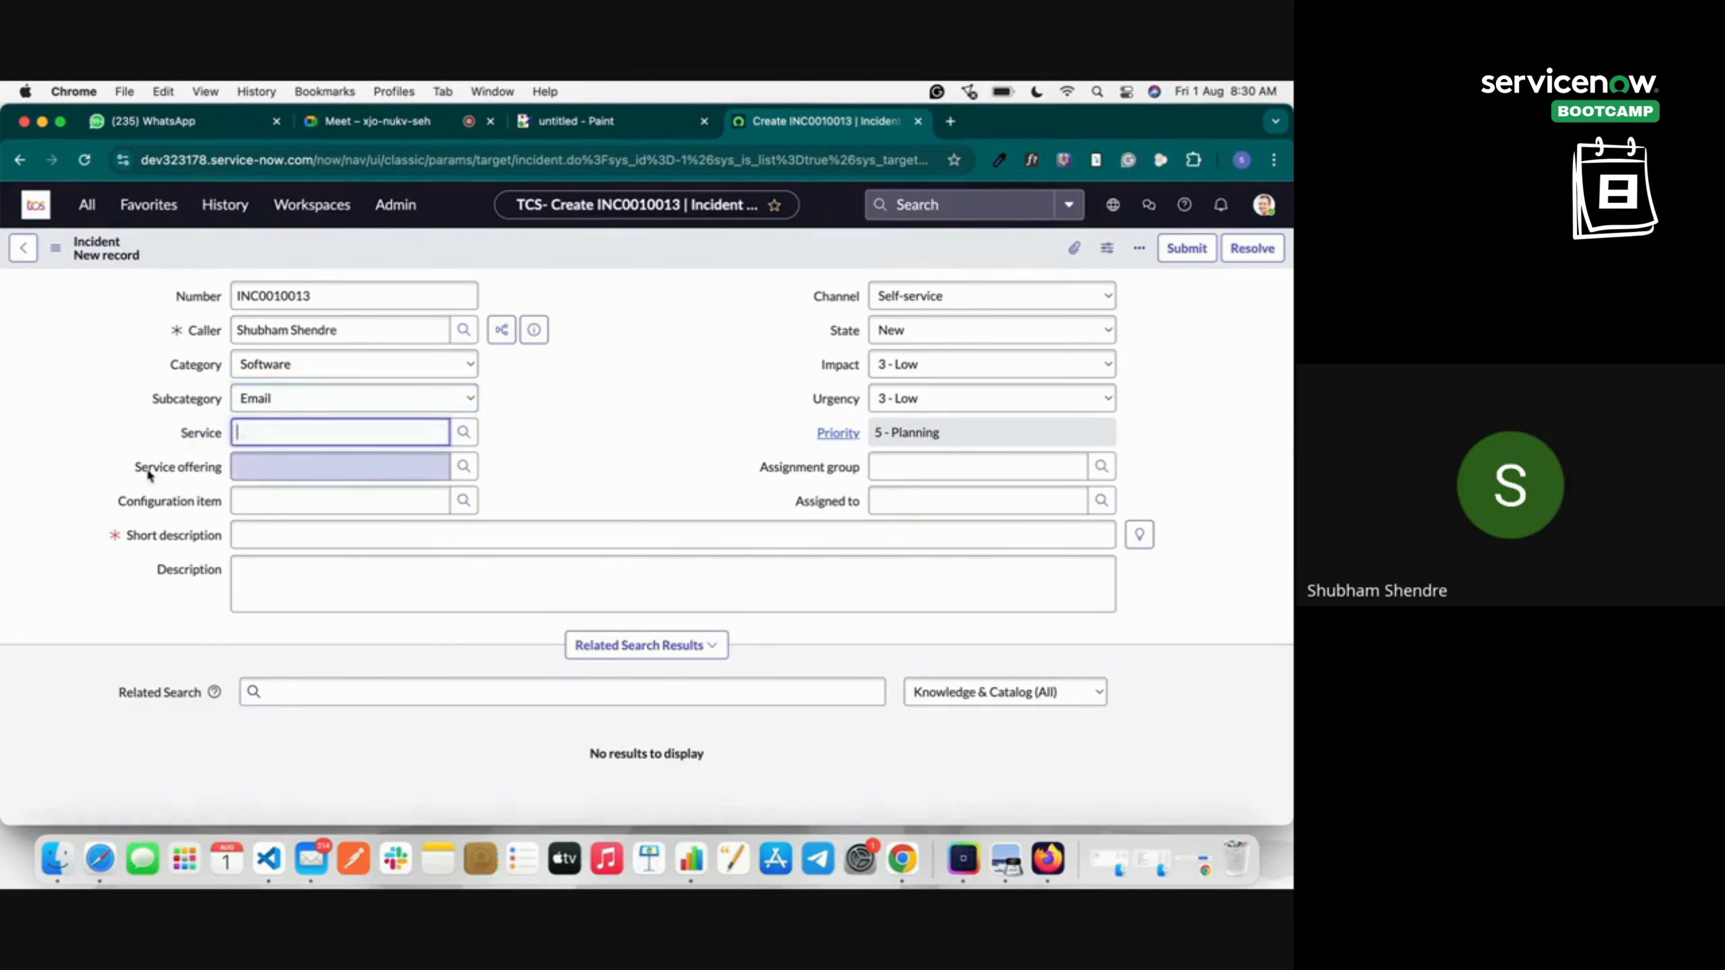
left_click(197, 503)
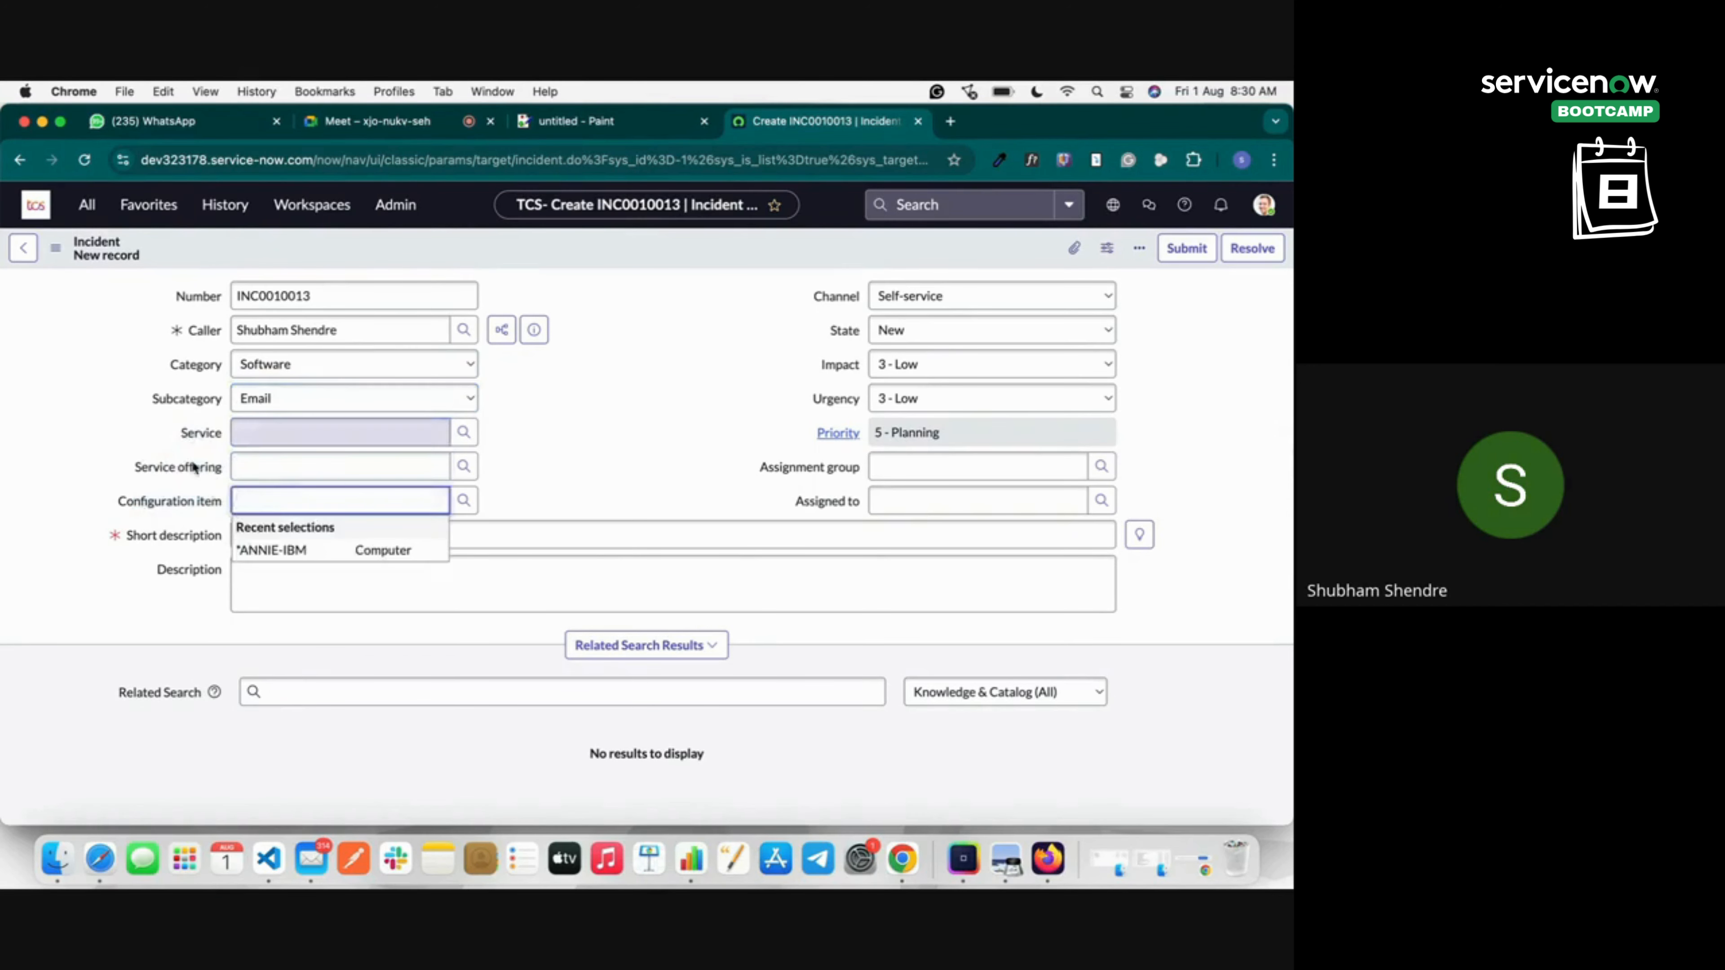
left_click(123, 479)
left_click(313, 537)
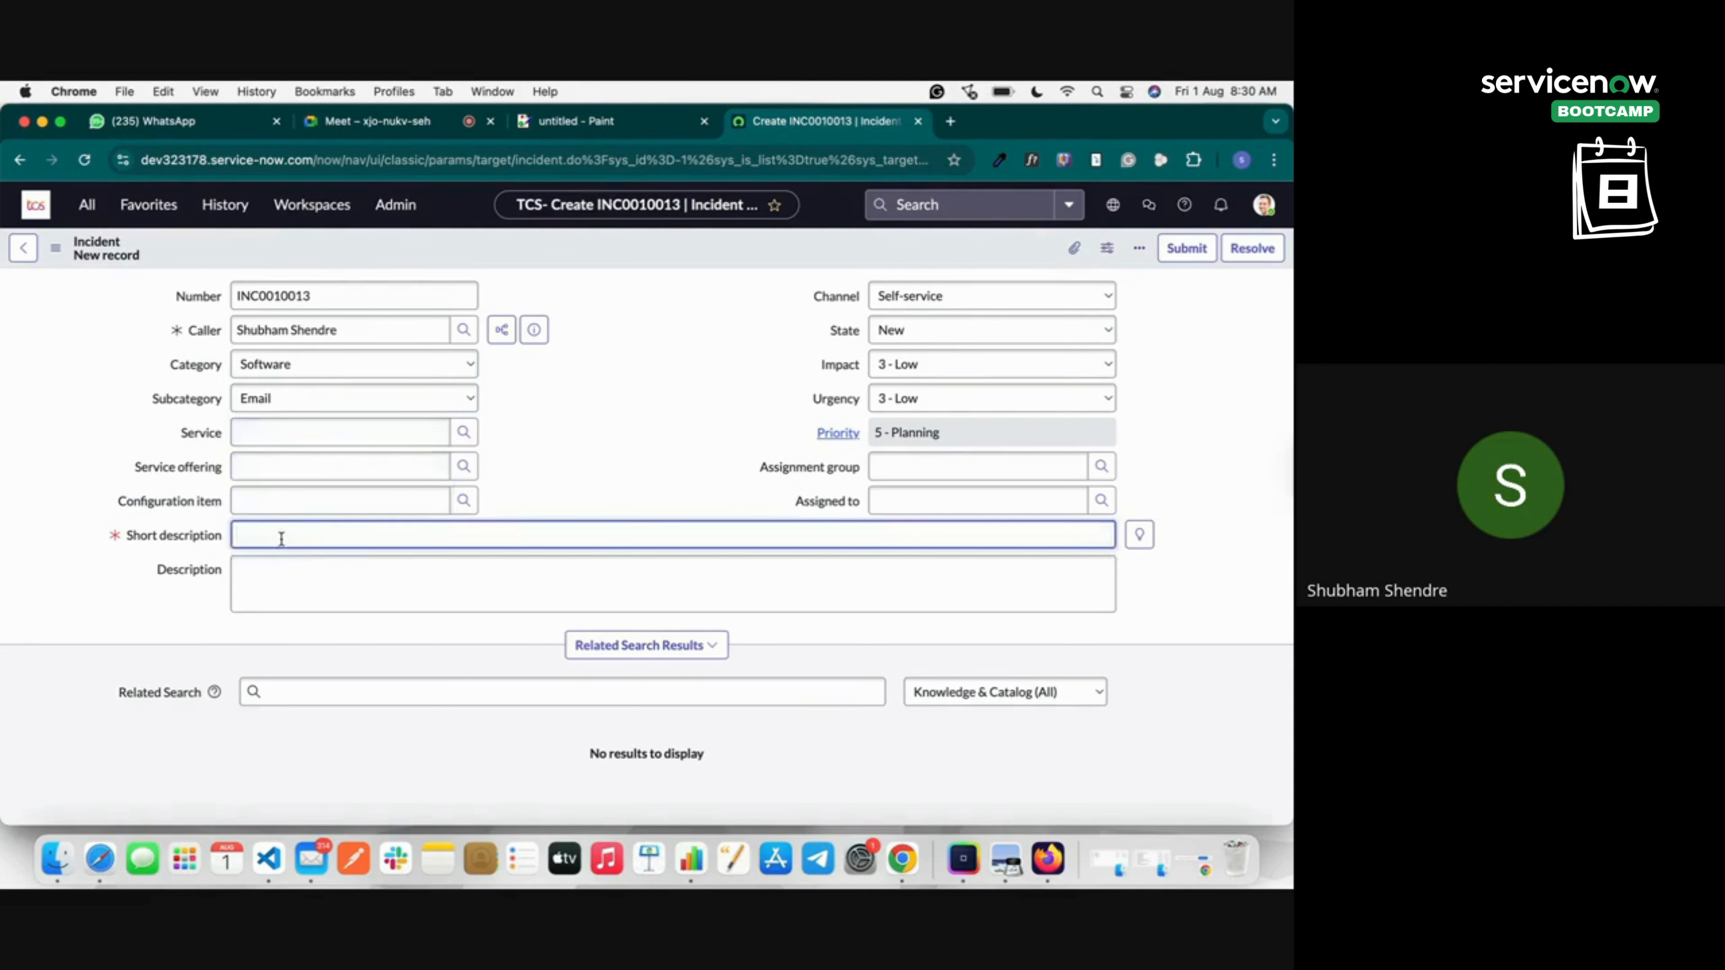
Enter 'Email Not working' as the short description and review the related email search results.
type("Email Not working")
left_click(86, 544)
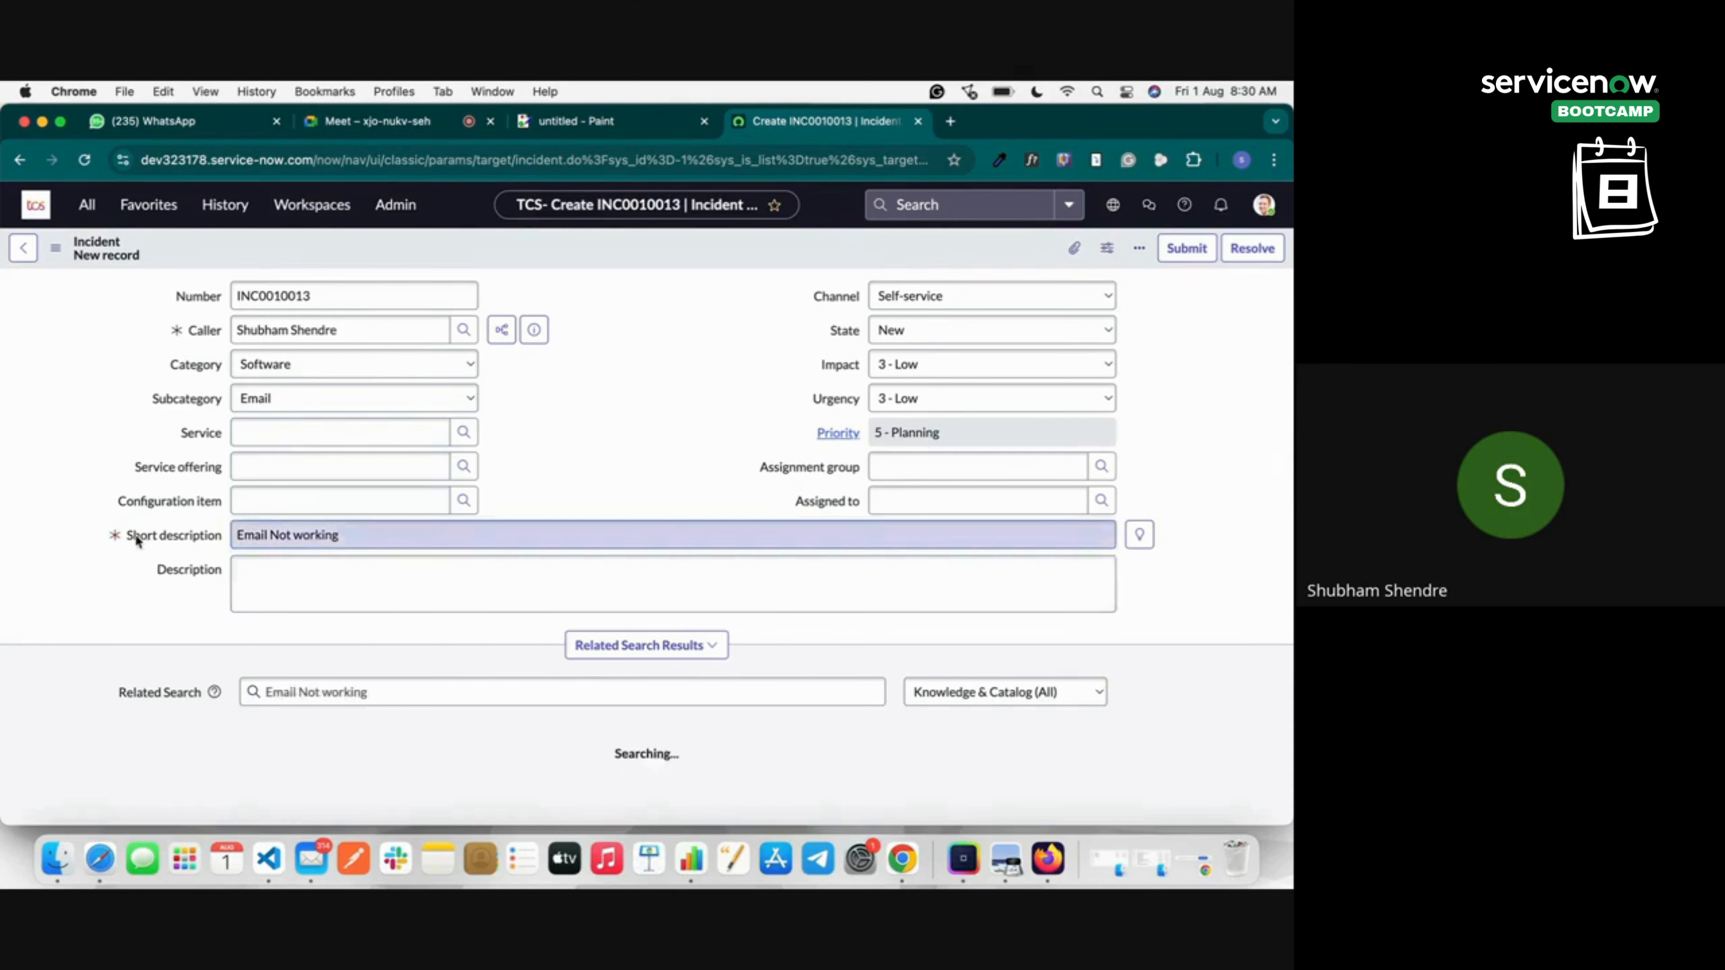
scroll(159, 577, "down", 3)
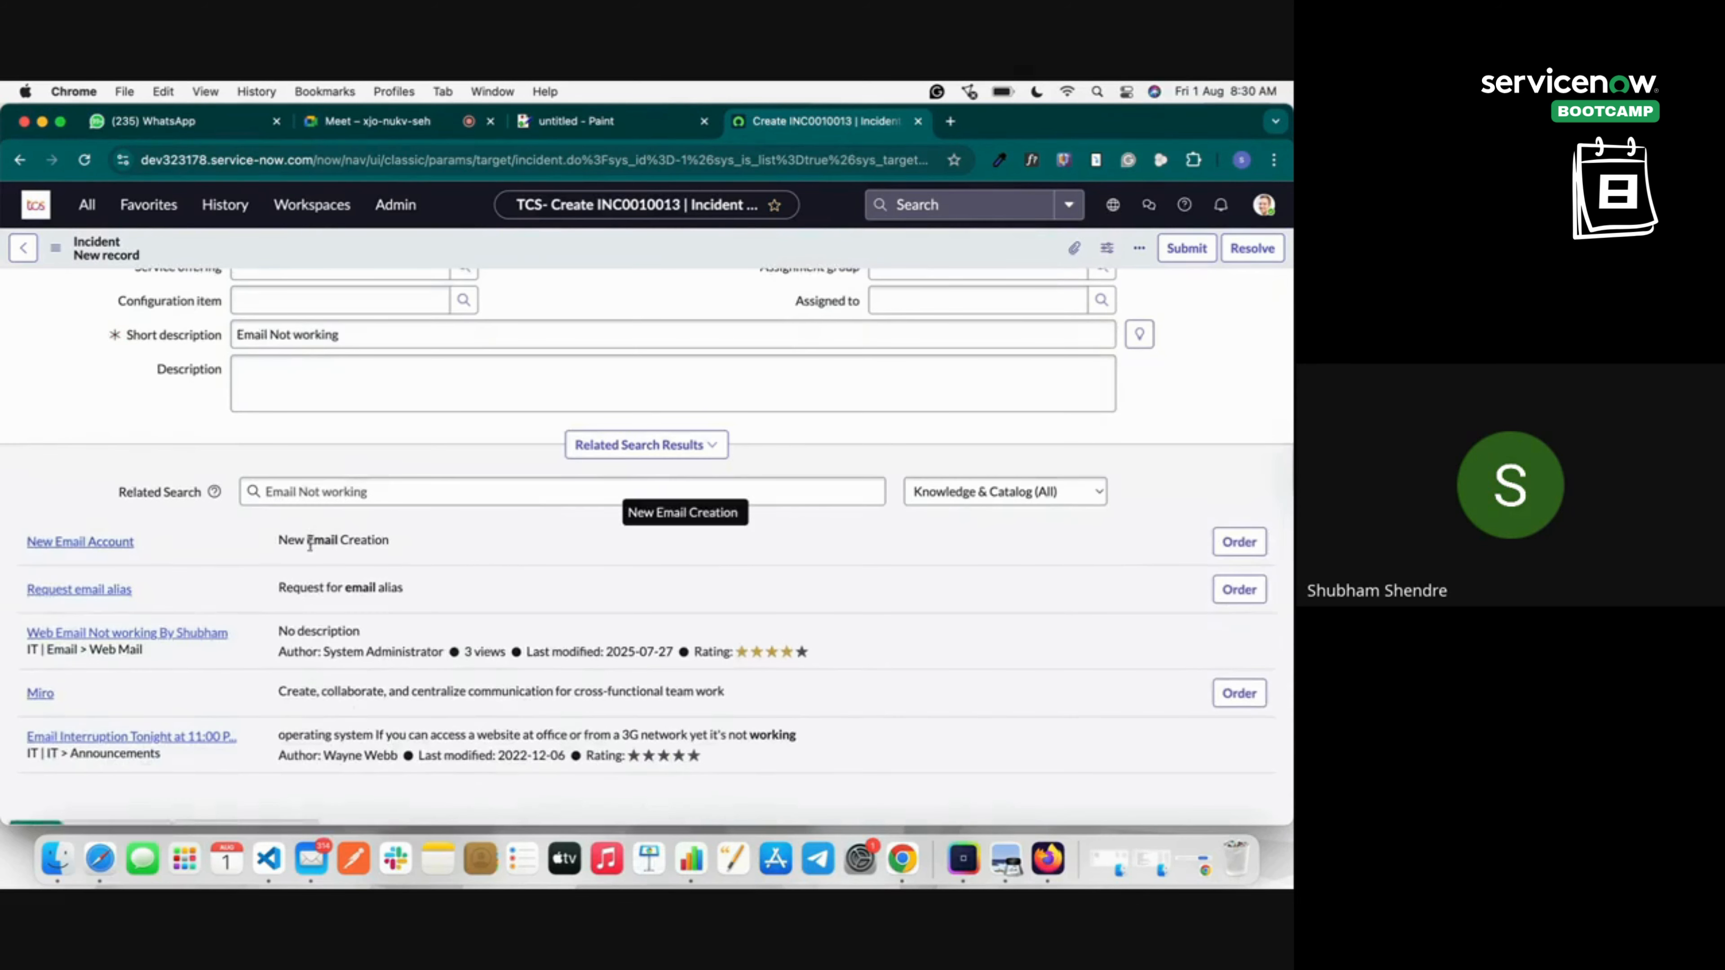
scroll(320, 650, "down", 2)
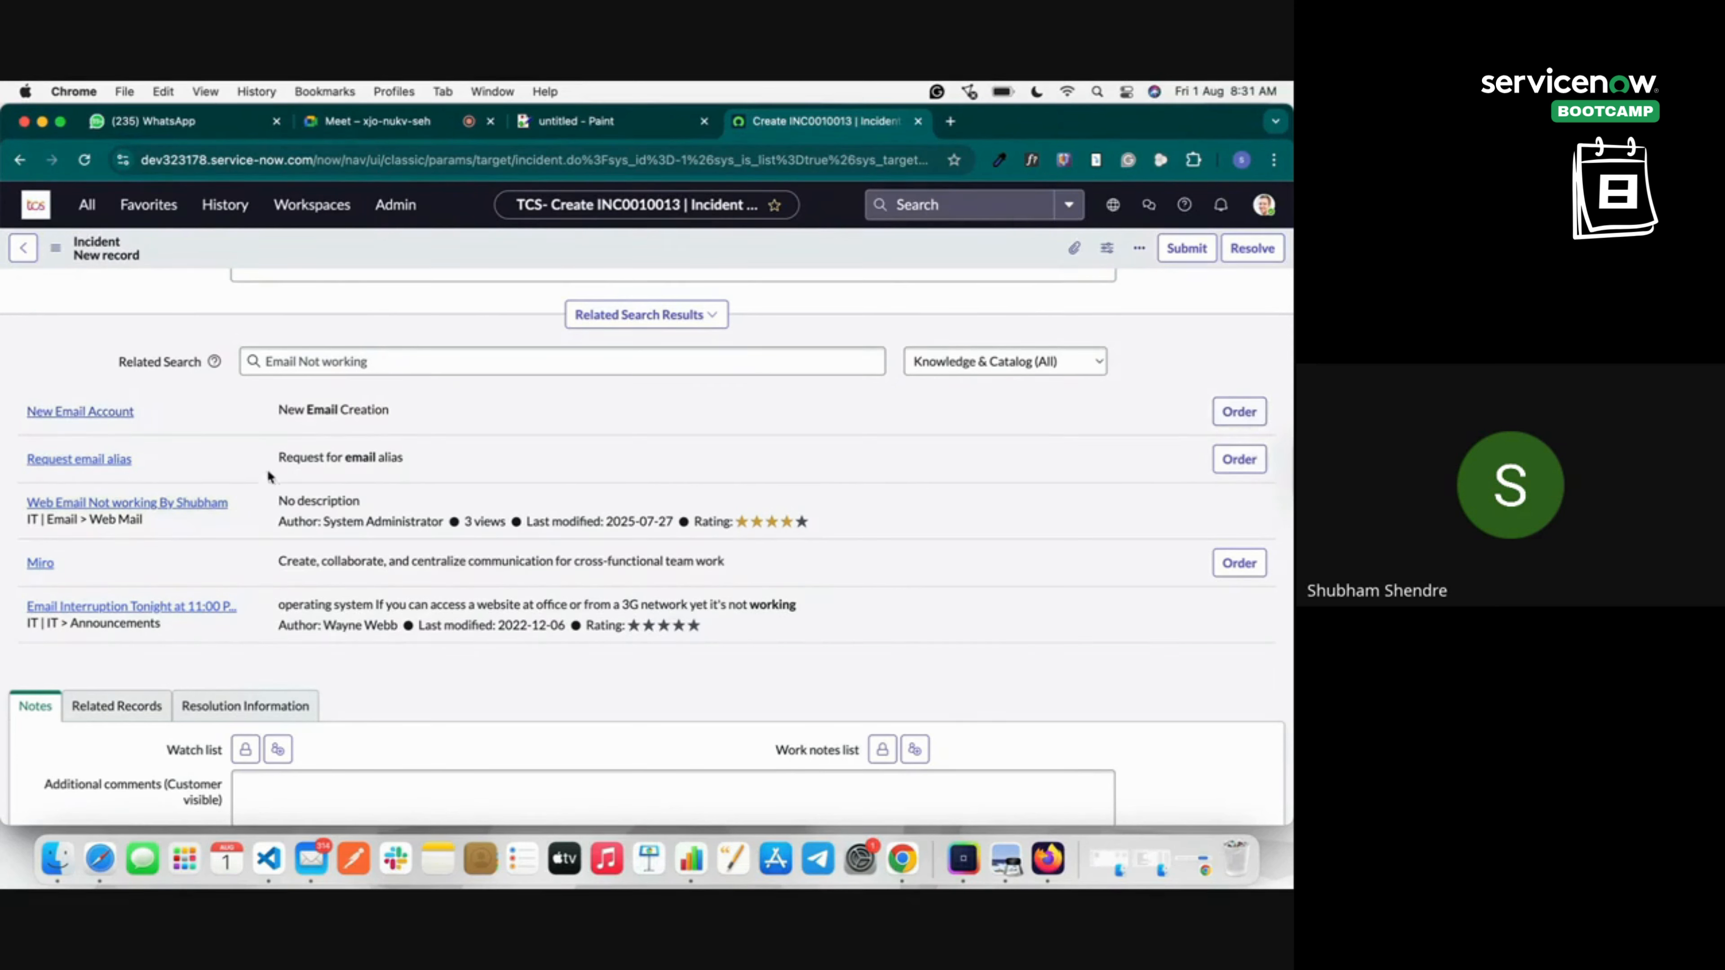
scroll(955, 473, "up", 5)
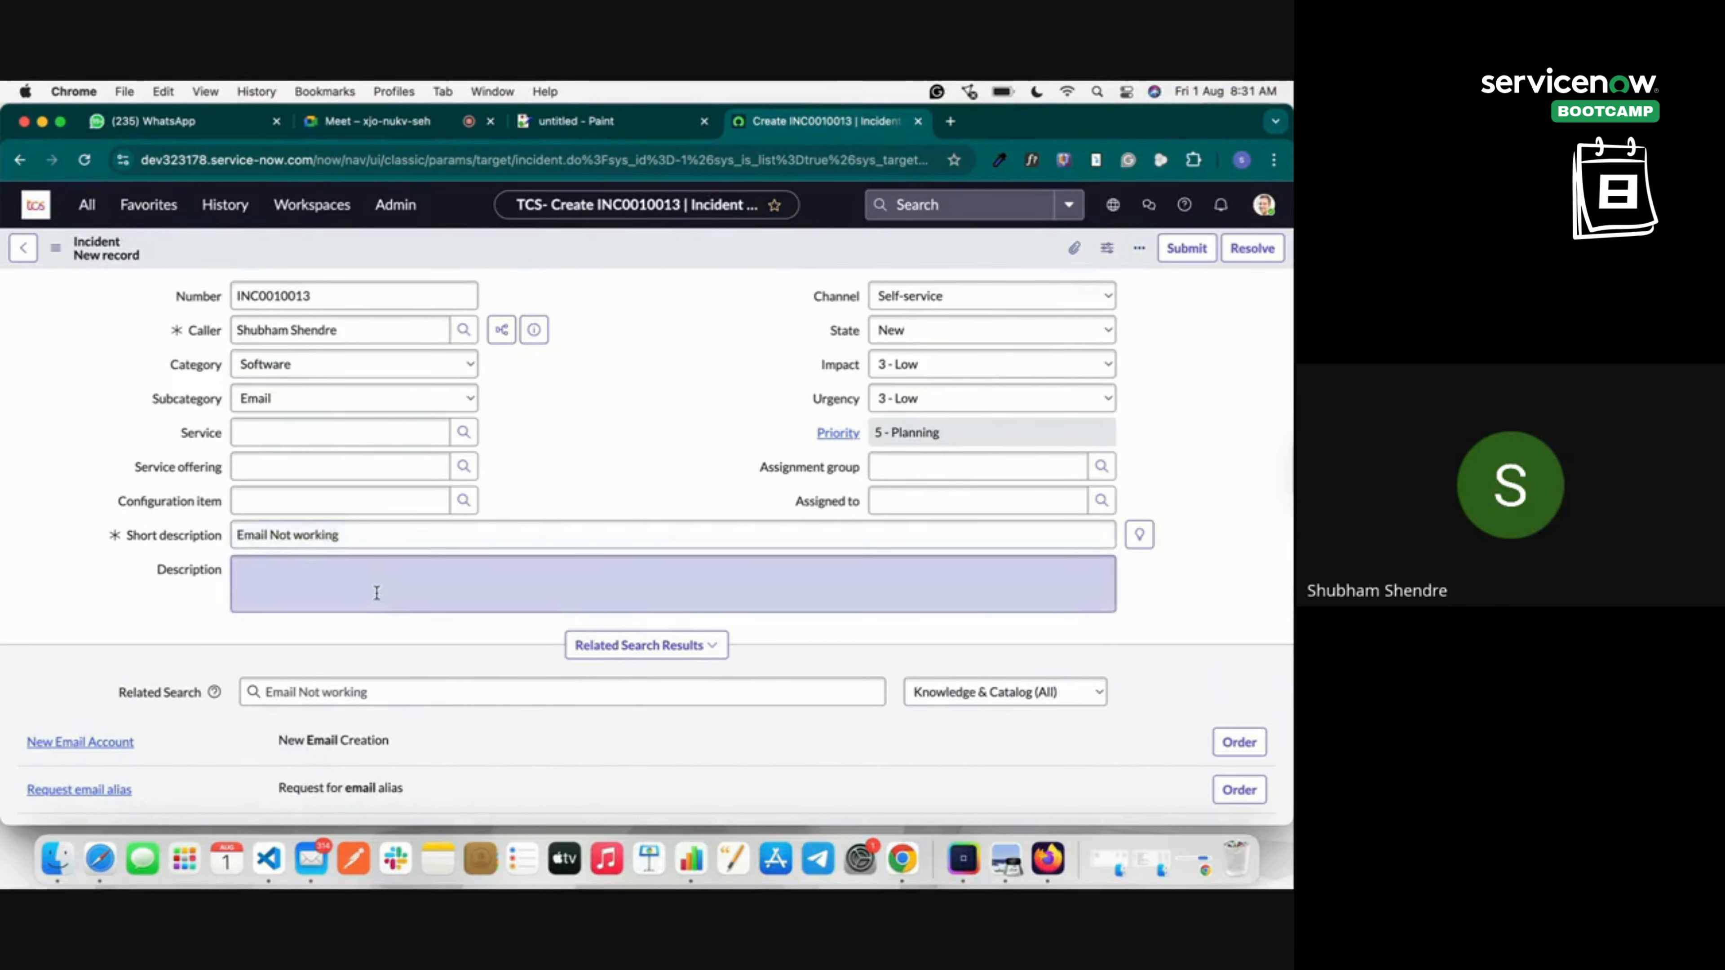
Enter the description 'I login in the morning but now i am not able to login into my email'.
left_click(340, 593)
type("I")
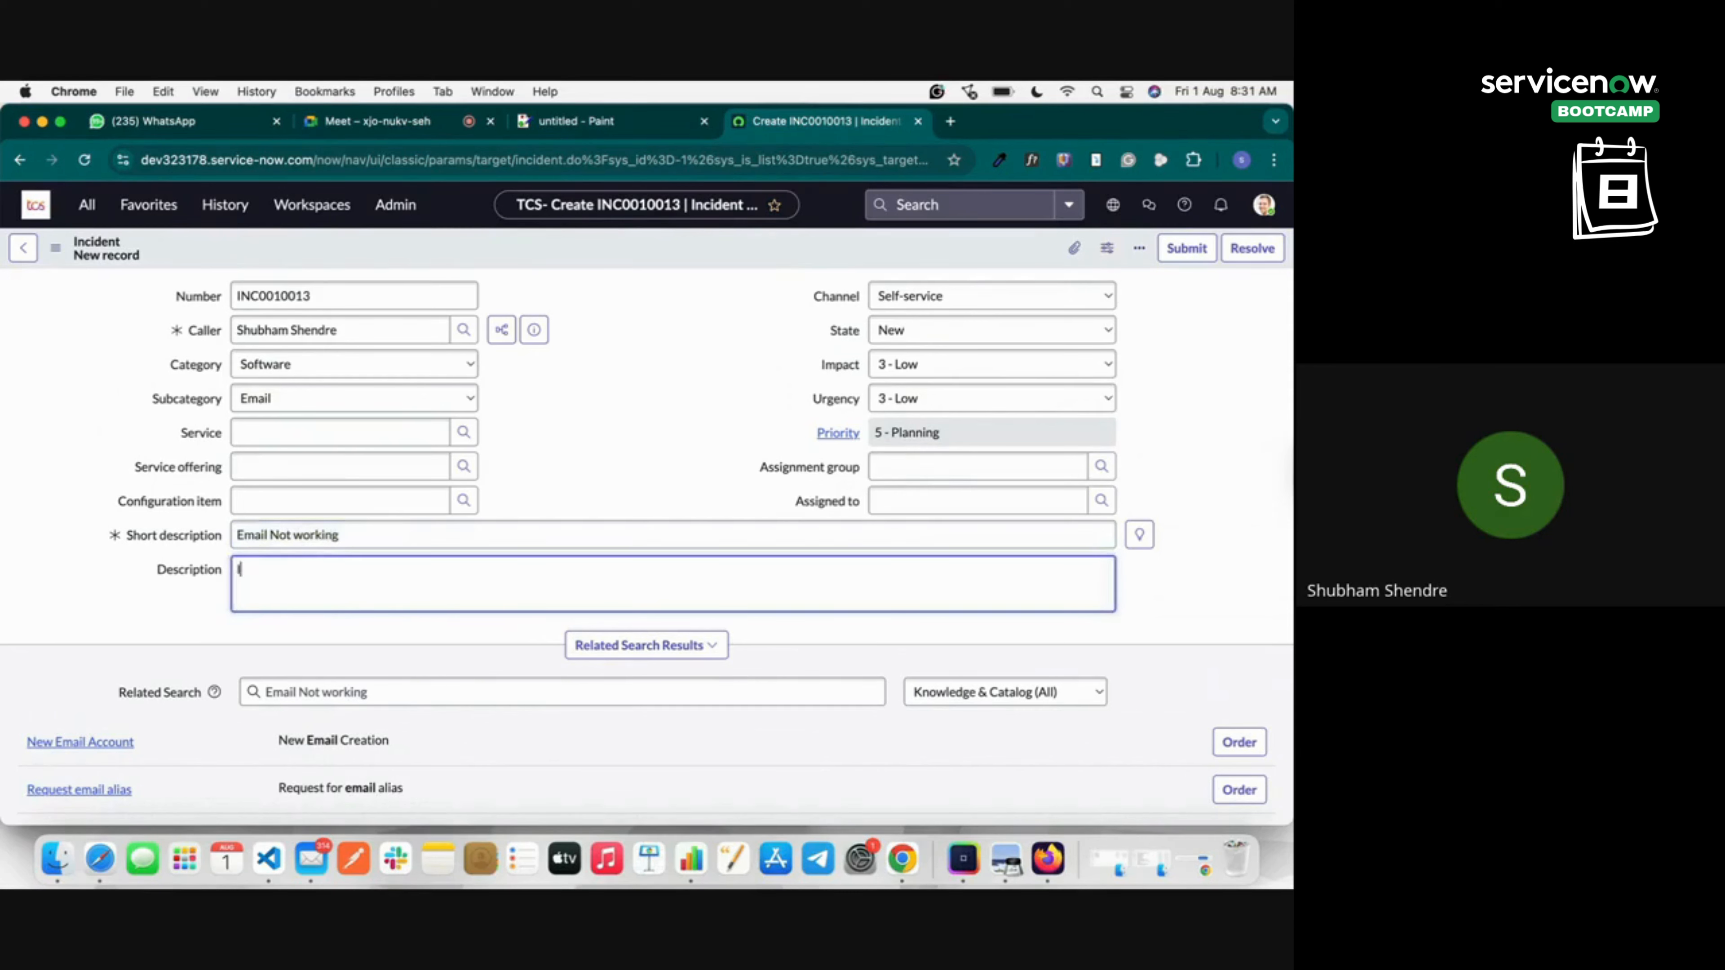
type(" login in the morning but now i am not")
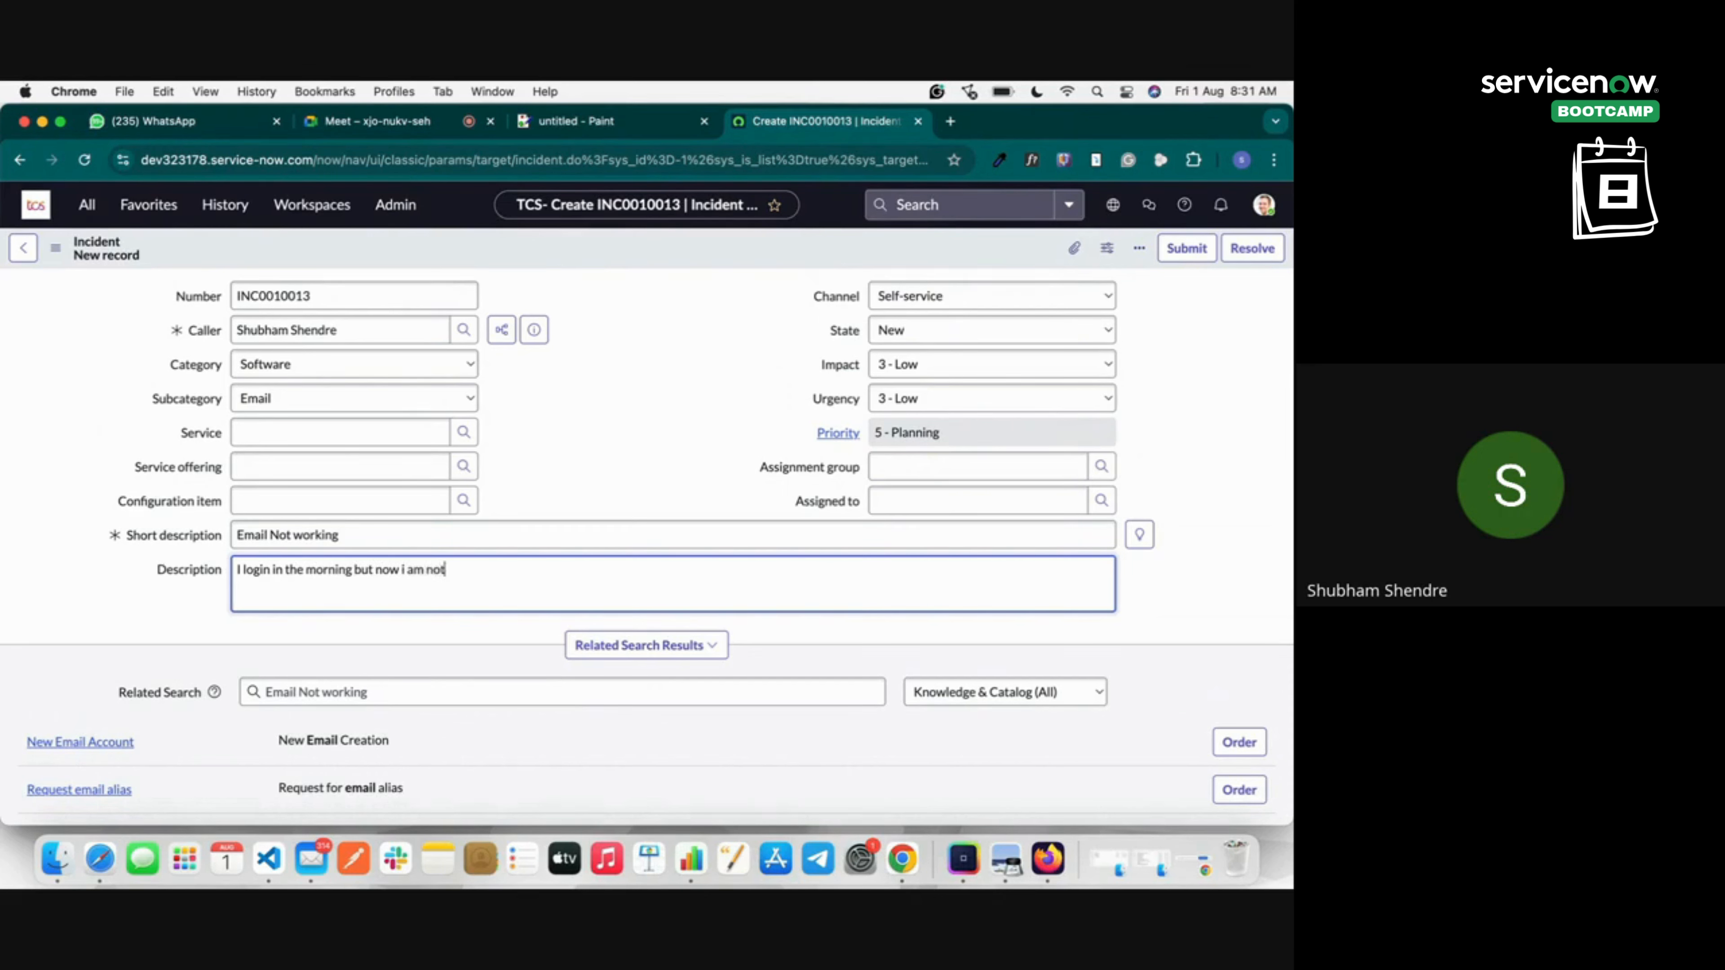
type("able to login into my email")
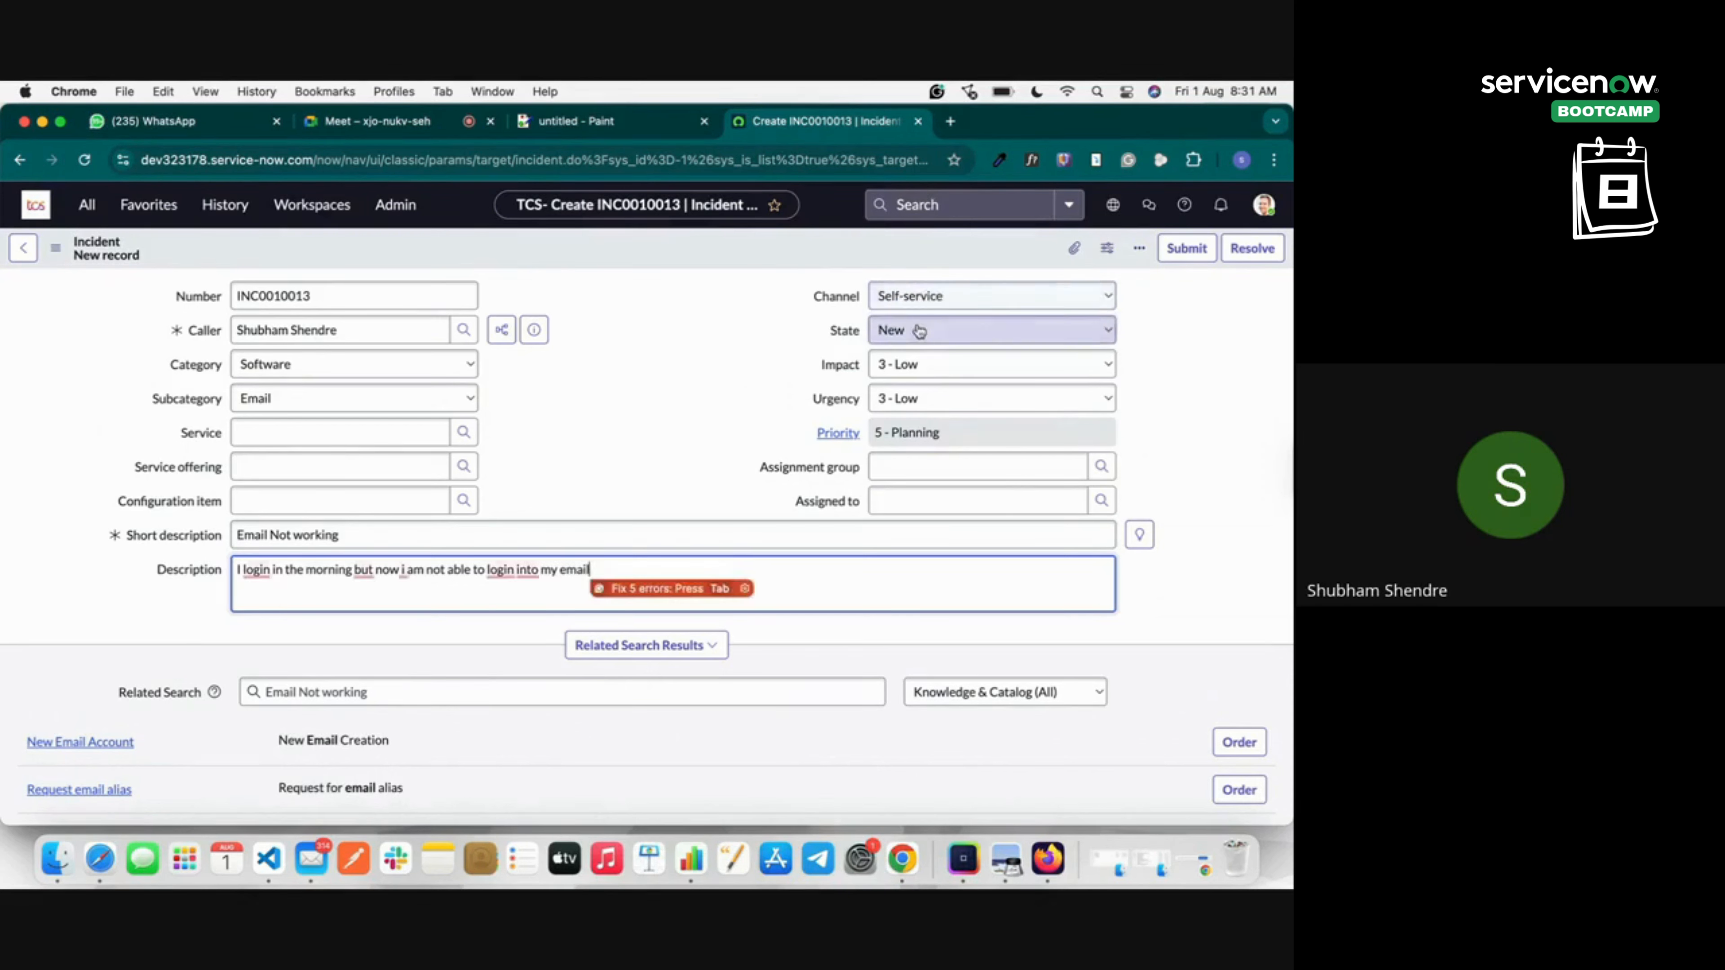
Leave the state New and set Impact to 1 - High, giving priority 3 - Moderate.
left_click(918, 331)
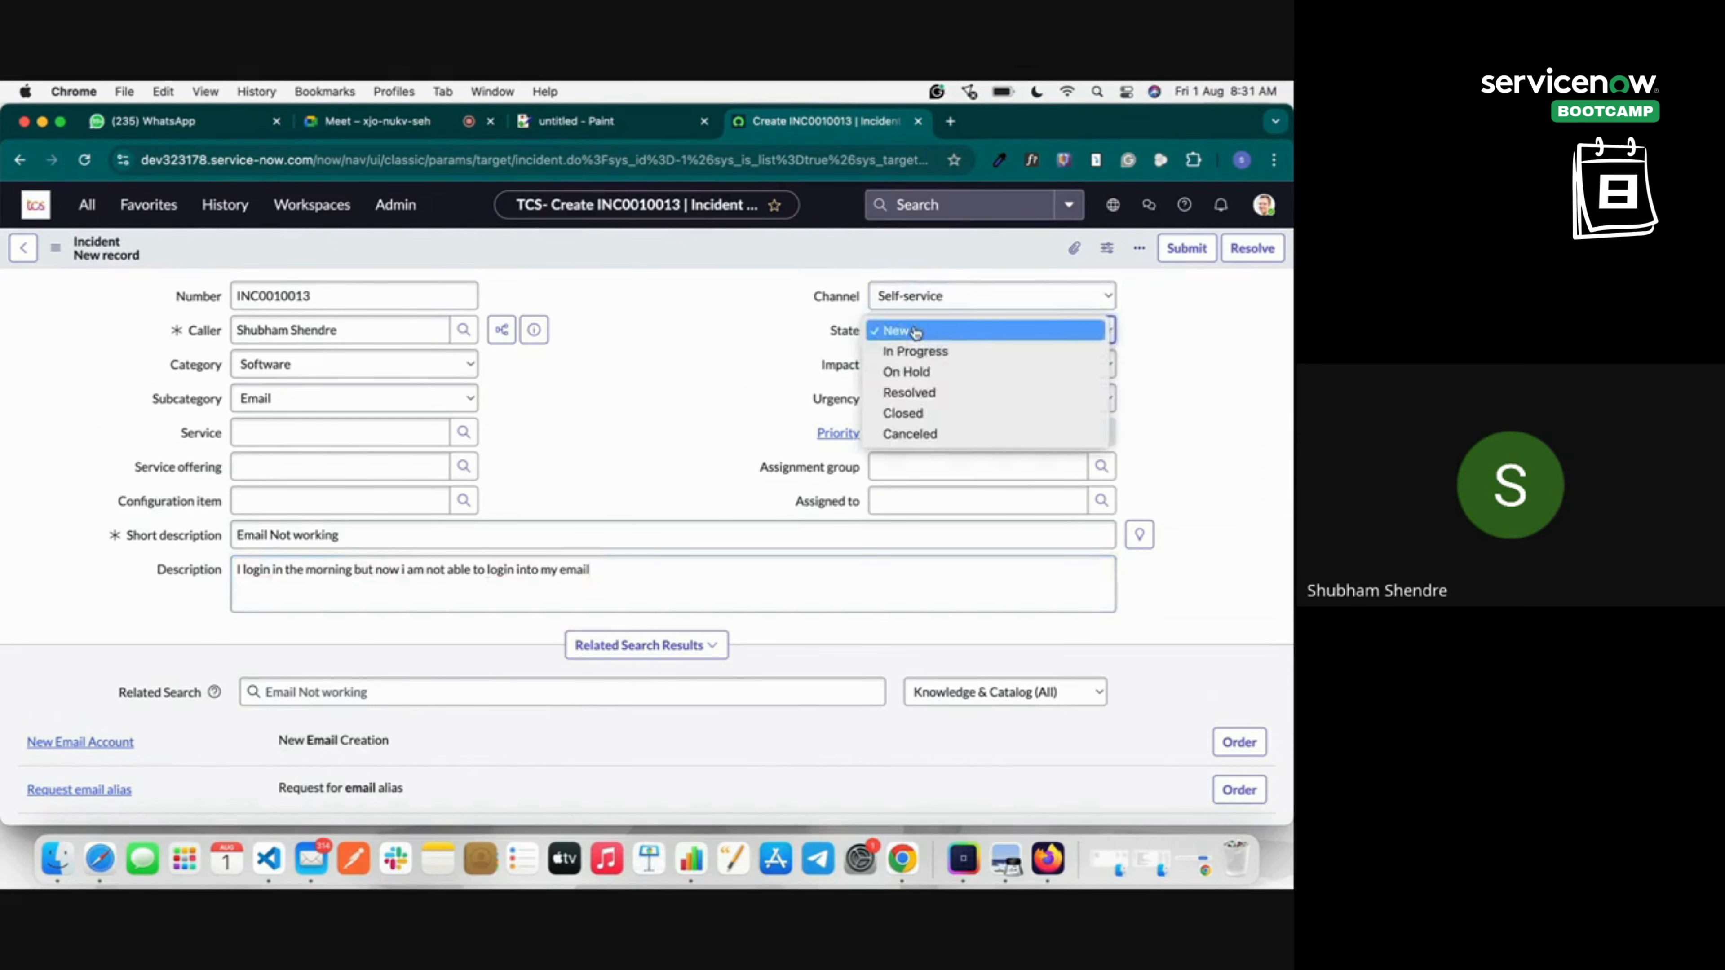
left_click(916, 332)
left_click(909, 364)
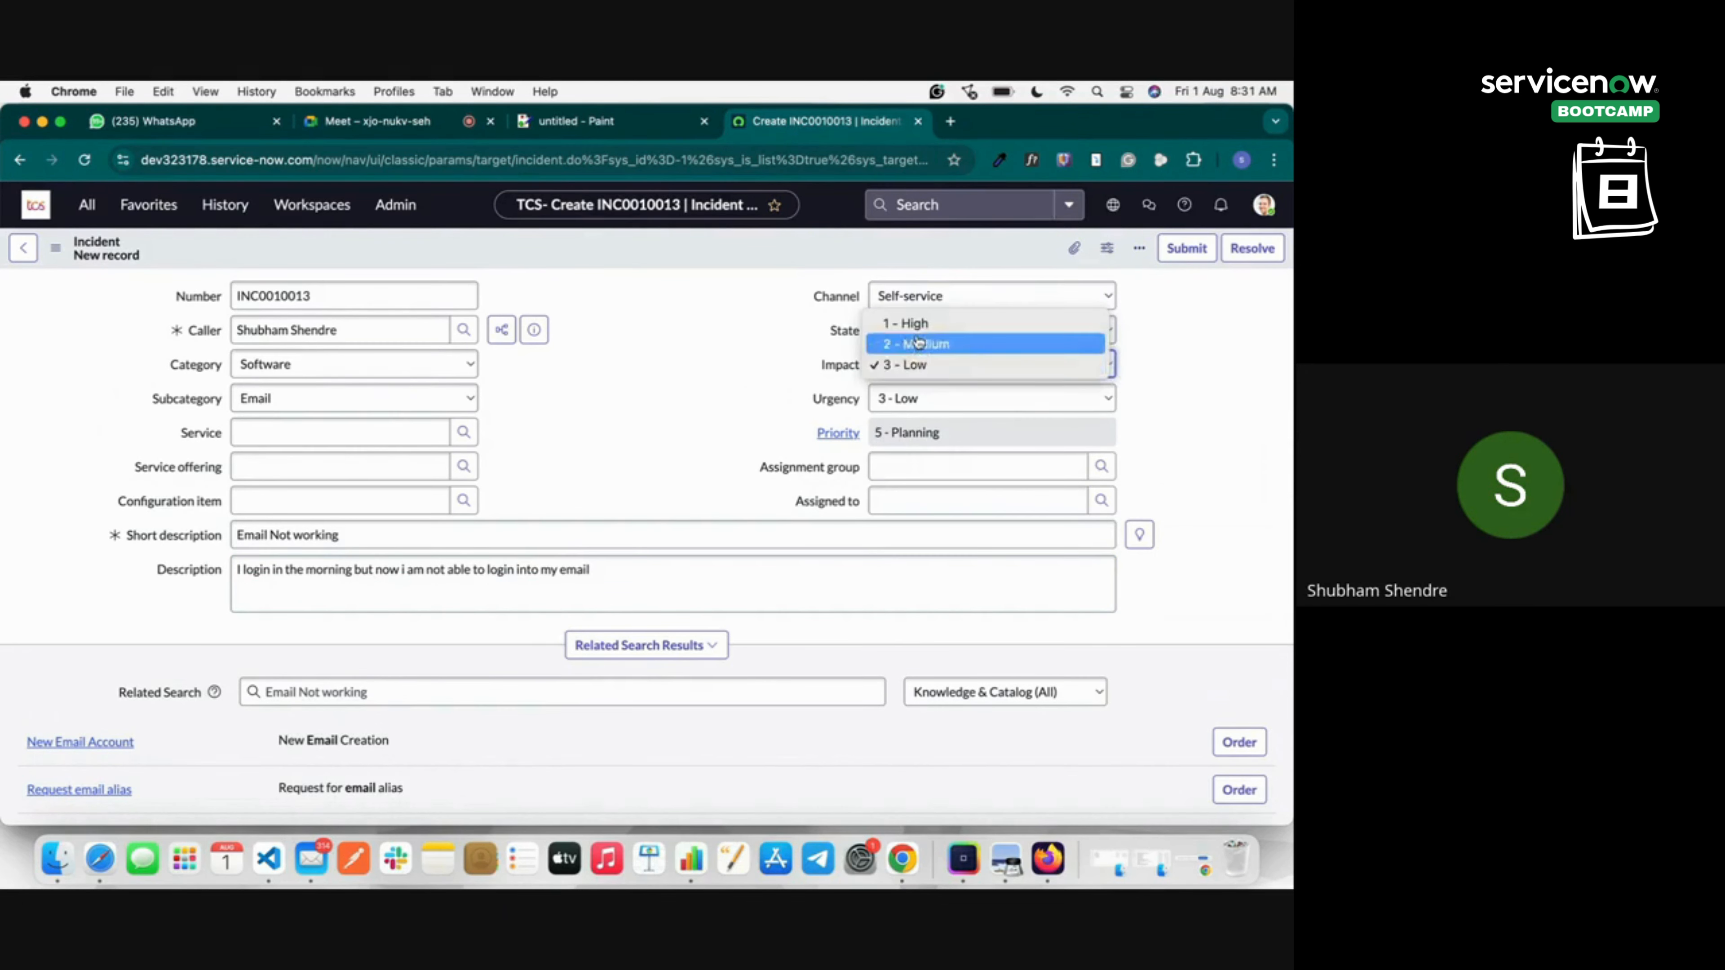
left_click(908, 323)
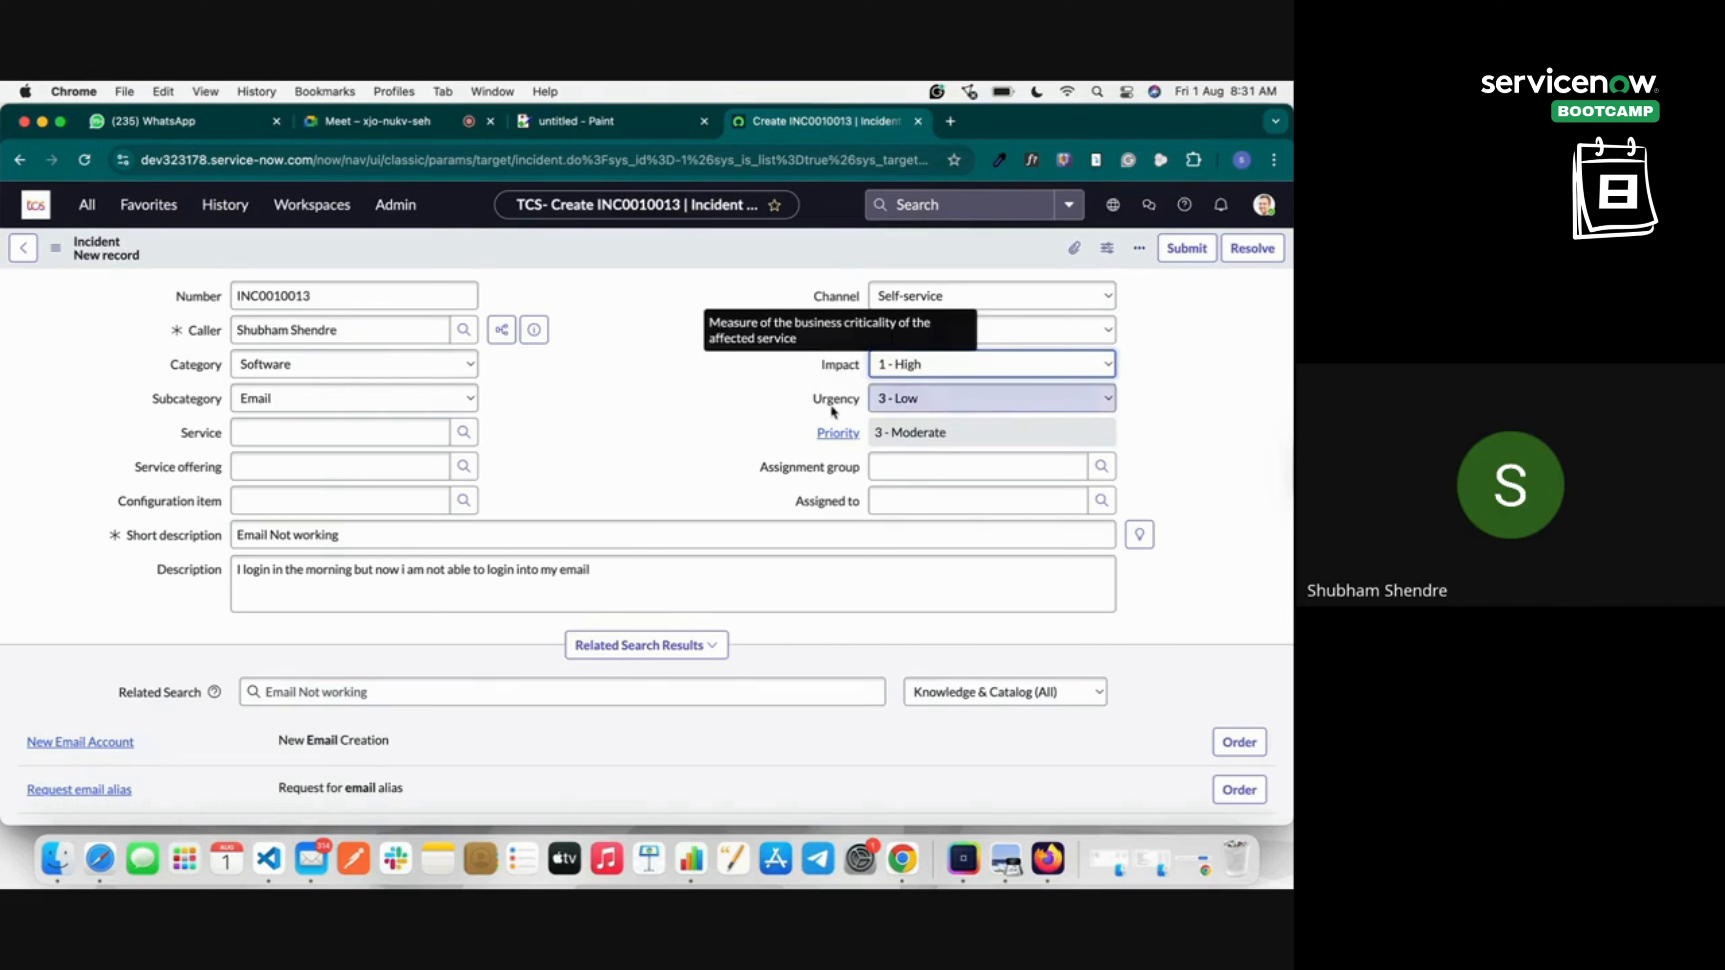
mouse_move(835, 407)
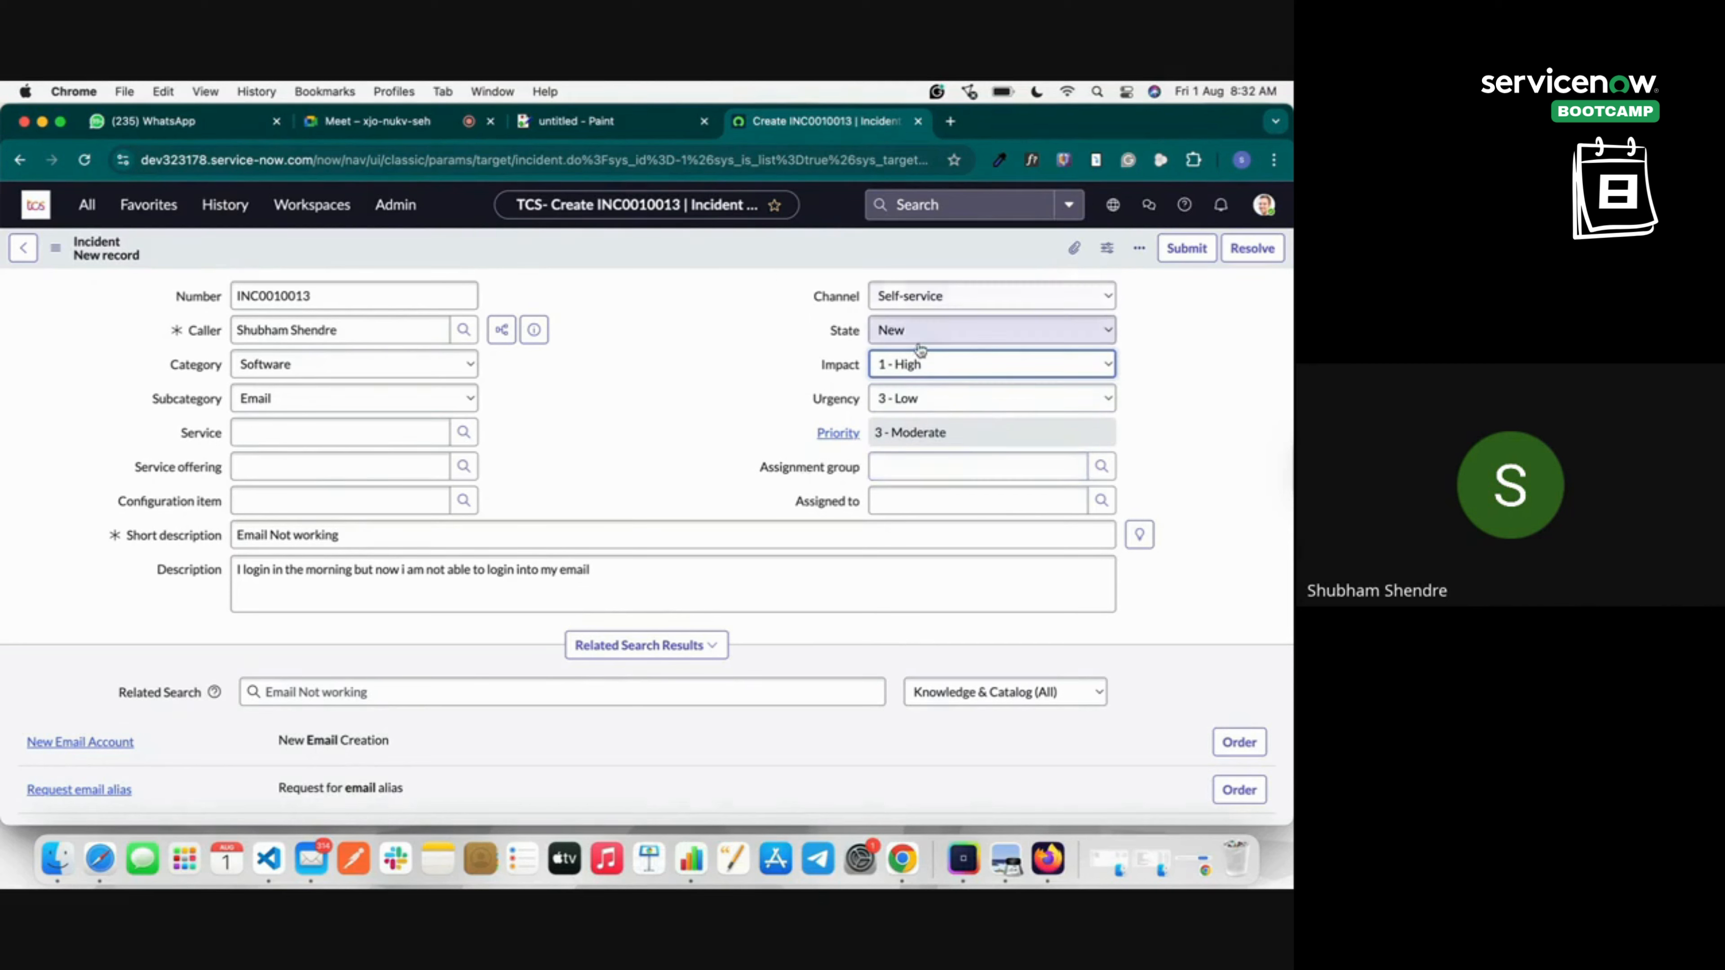
Pick Analytics Settings Managers from the Groups lookup as the incident's assignment group.
left_click(1113, 467)
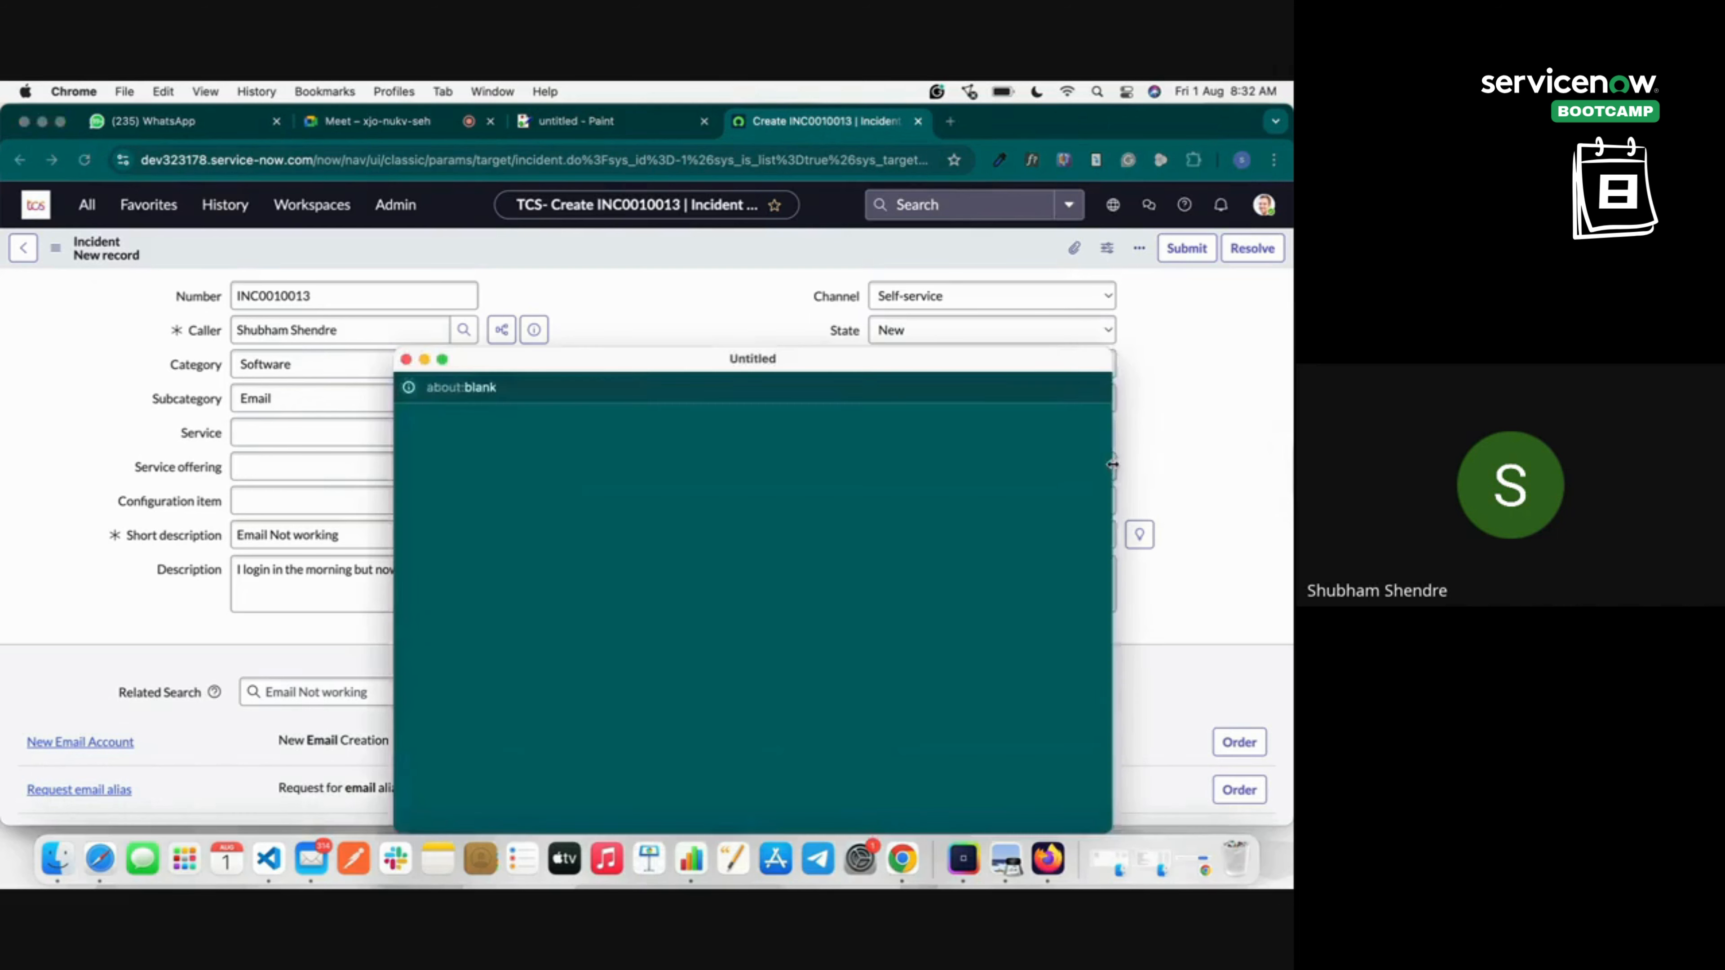
scroll(537, 707, "down", 3)
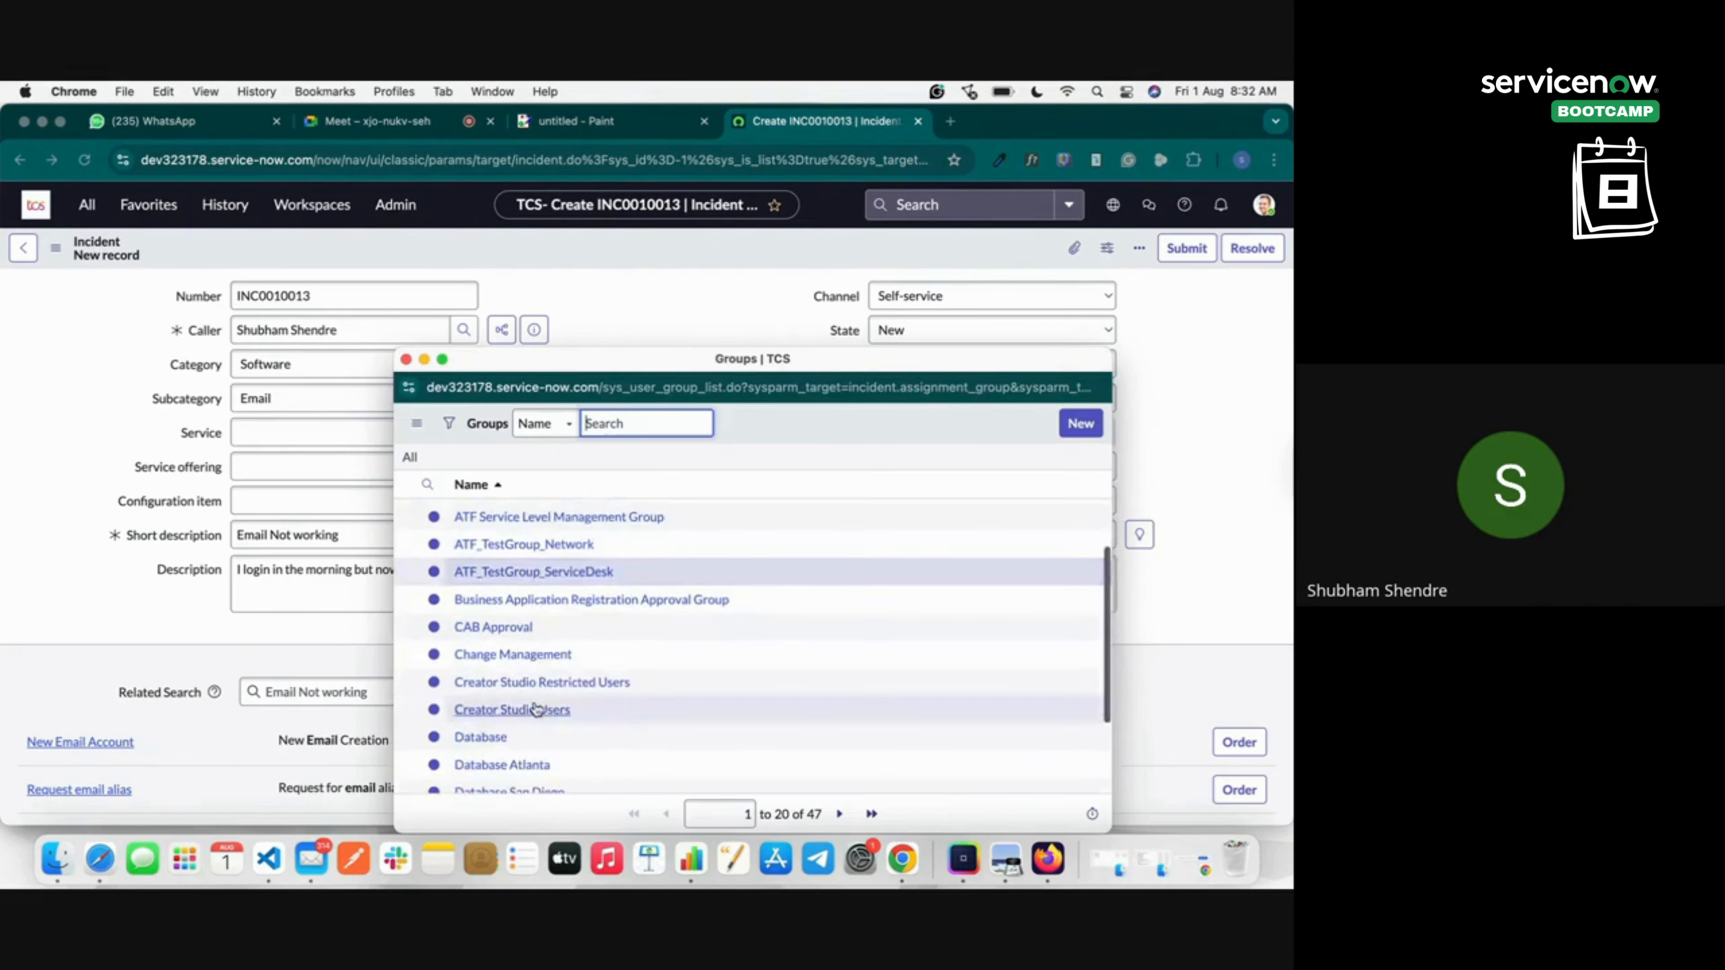
scroll(577, 699, "down", 3)
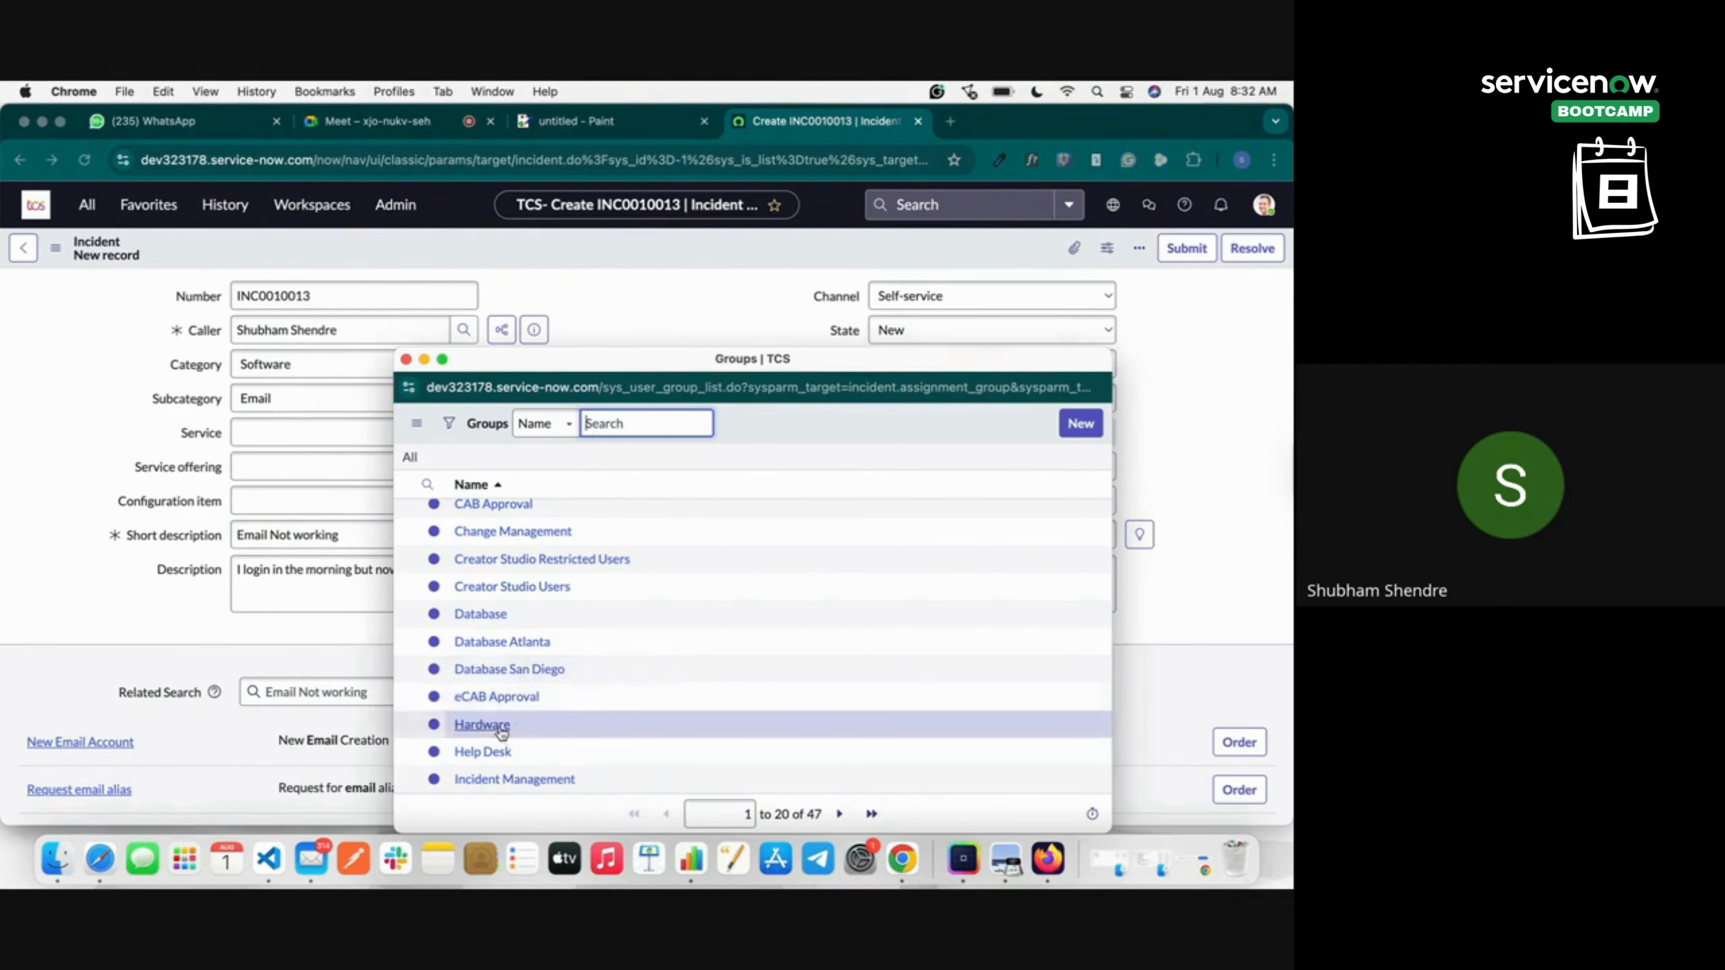
scroll(538, 638, "up", 4)
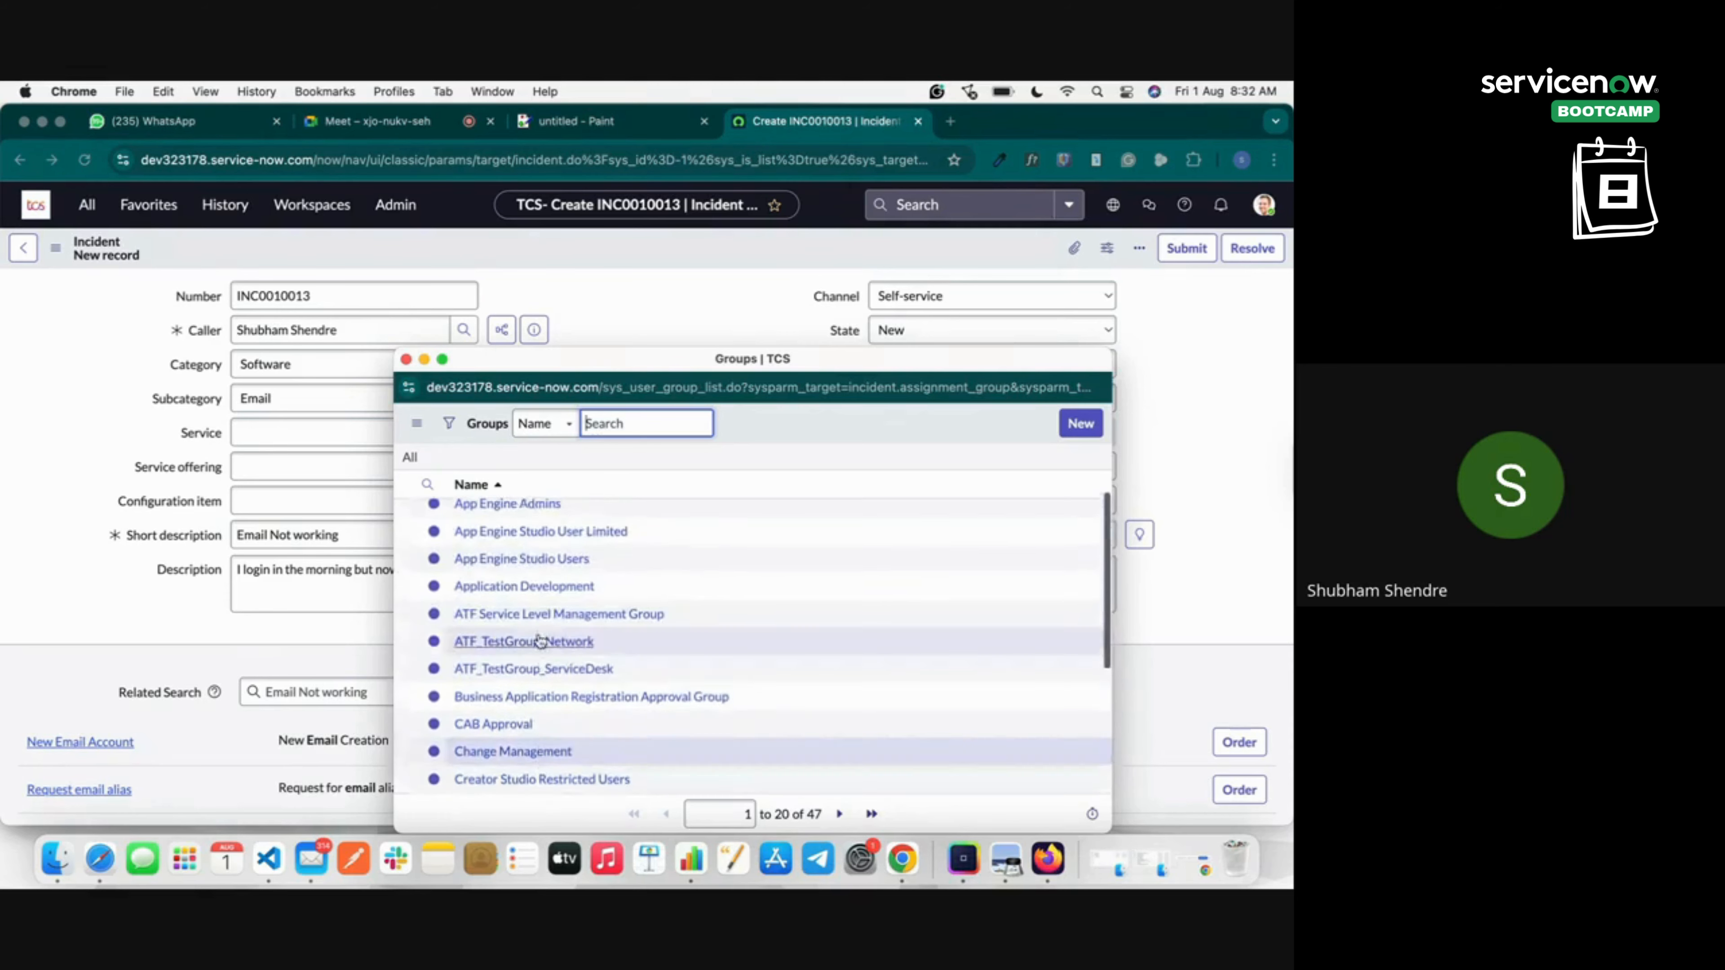
scroll(540, 640, "up", 1)
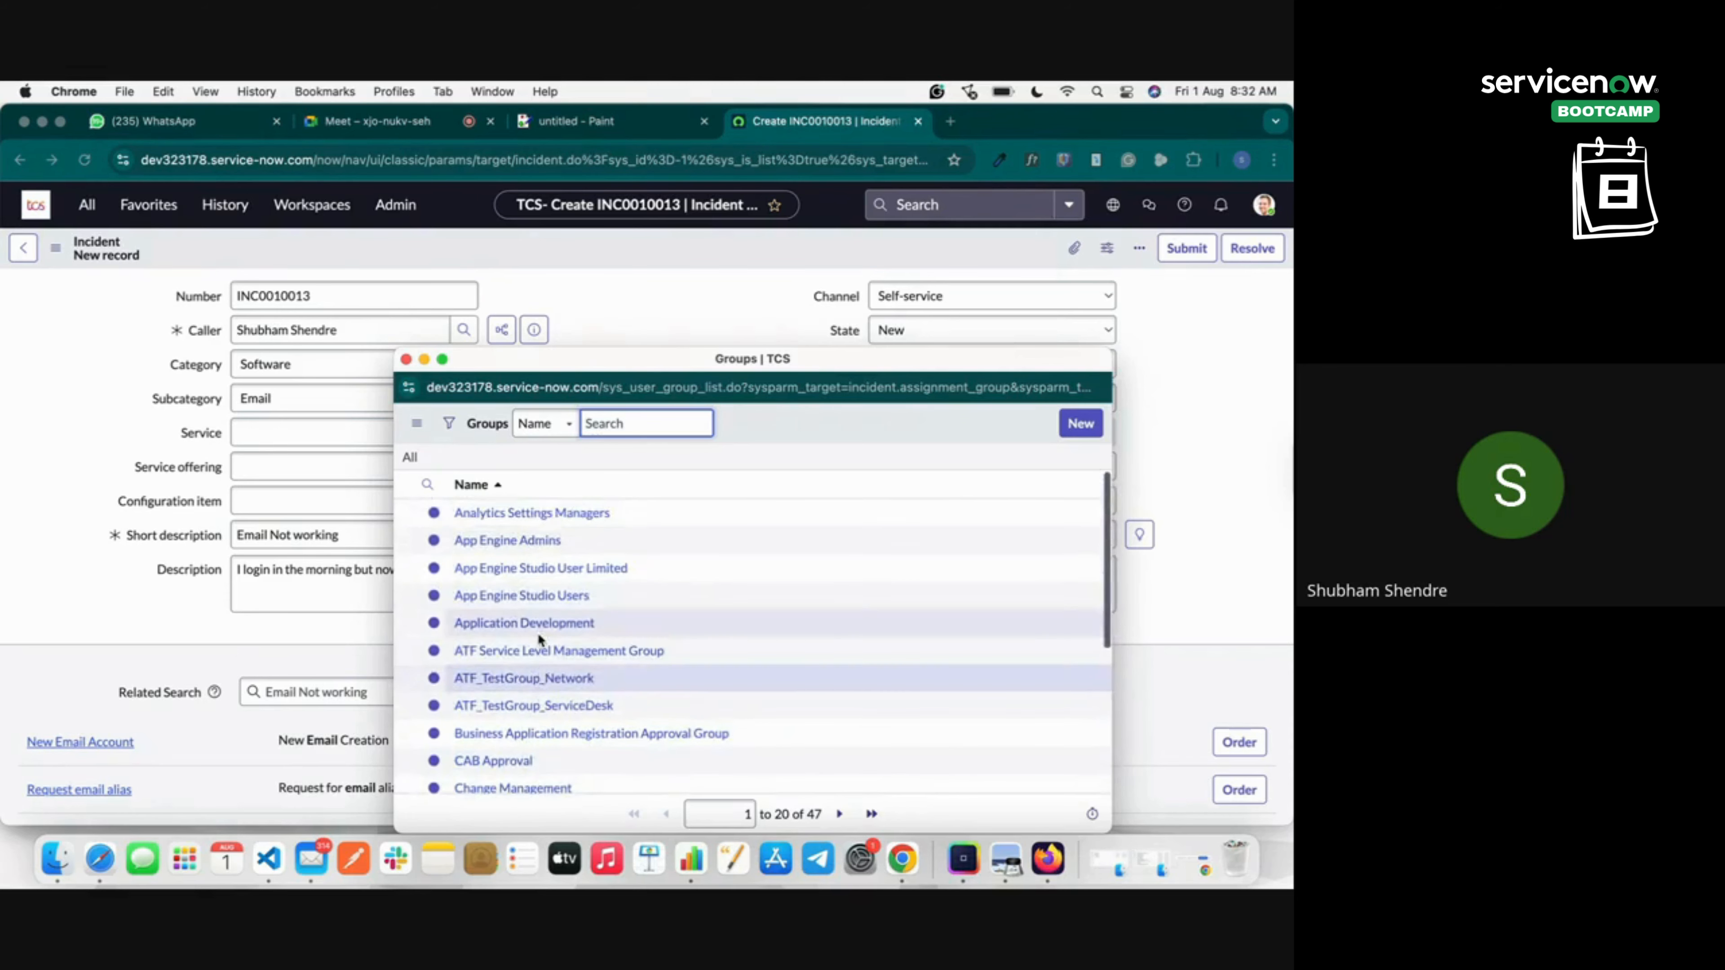
left_click(532, 512)
left_click(825, 502)
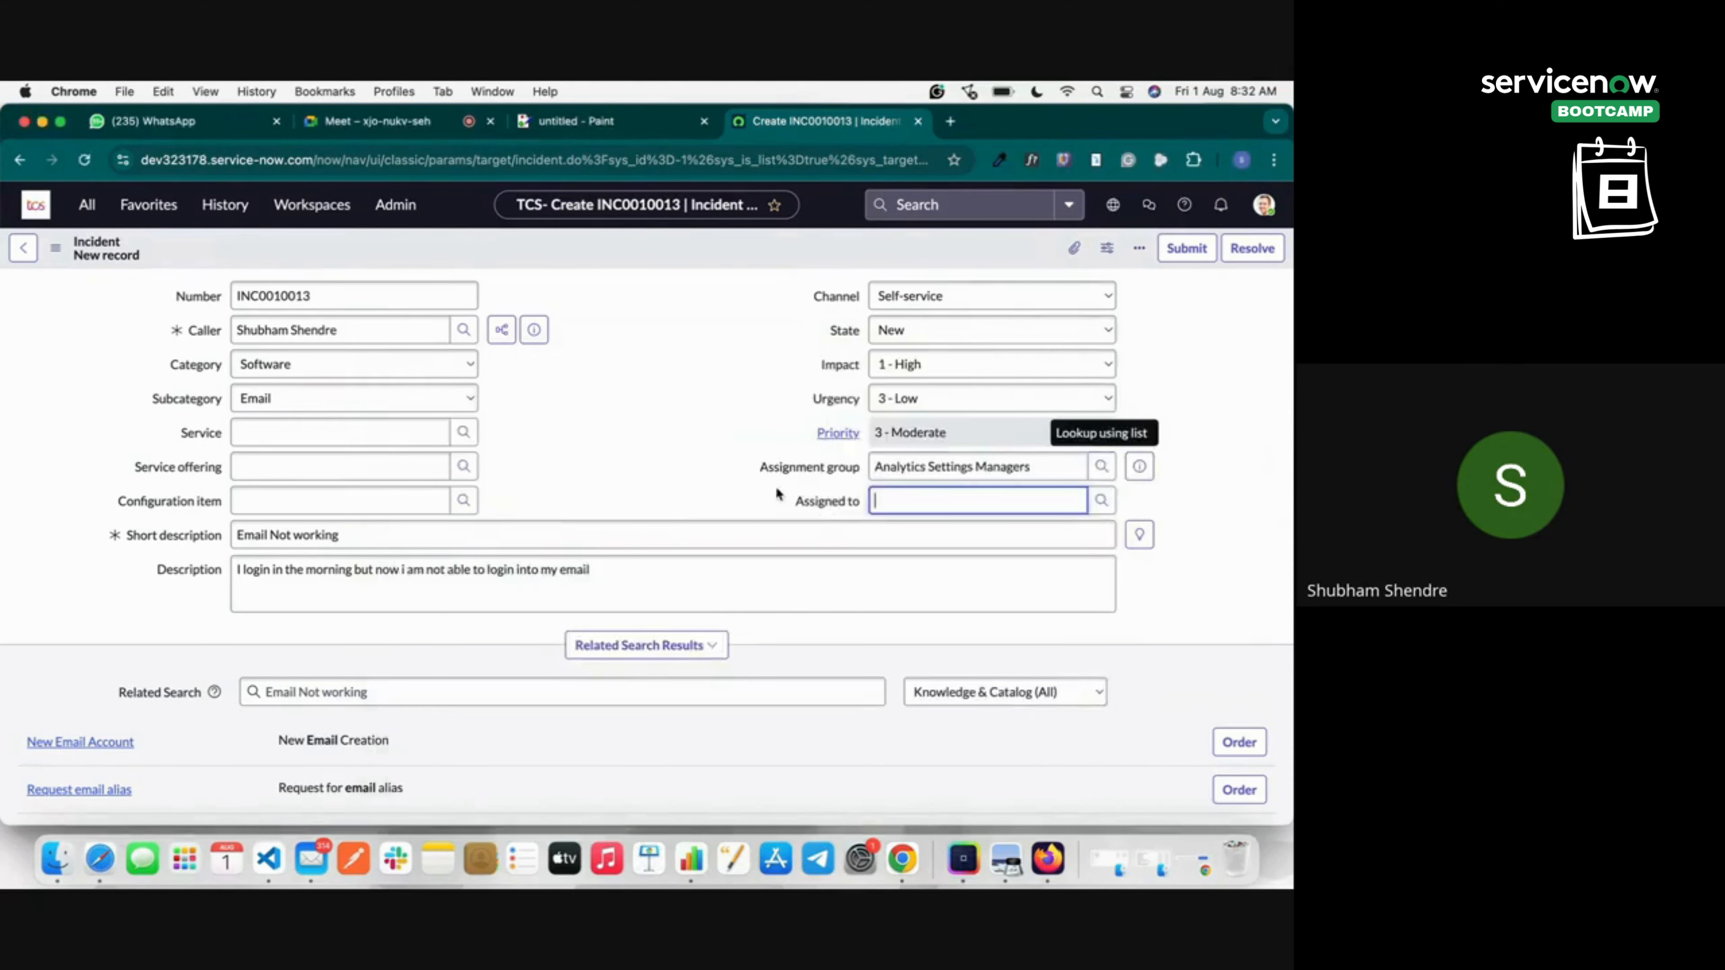
scroll(778, 494, "down", 3)
scroll(775, 485, "up", 3)
right_click(686, 239)
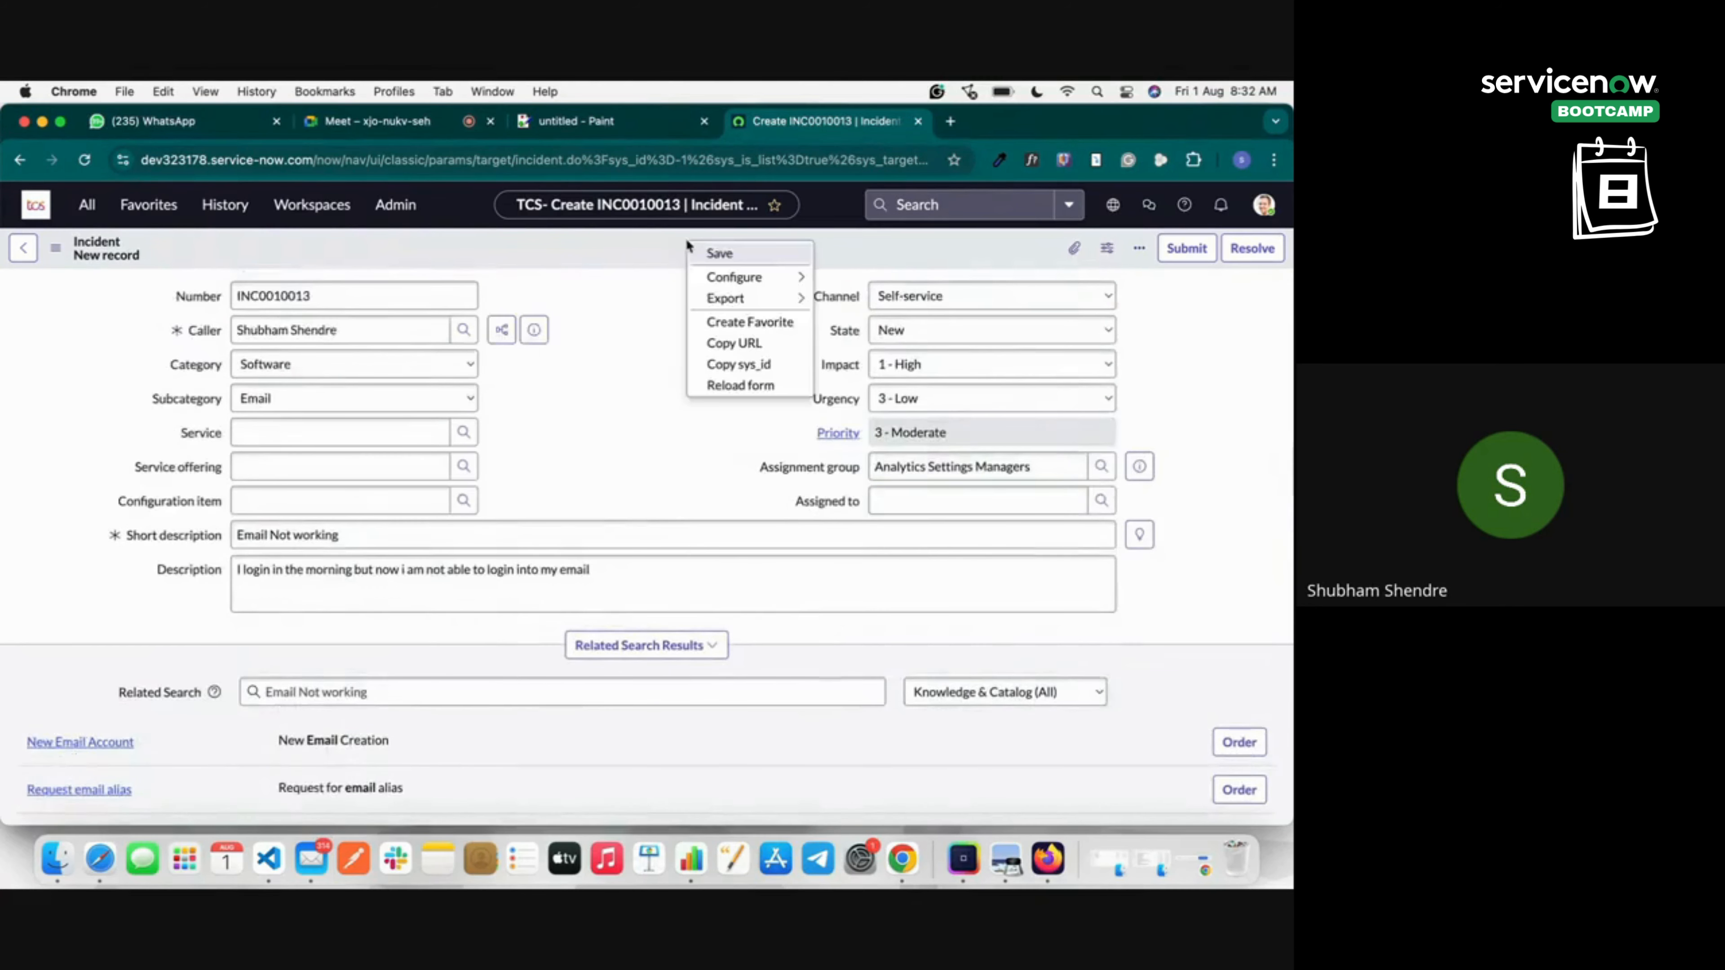
left_click(718, 249)
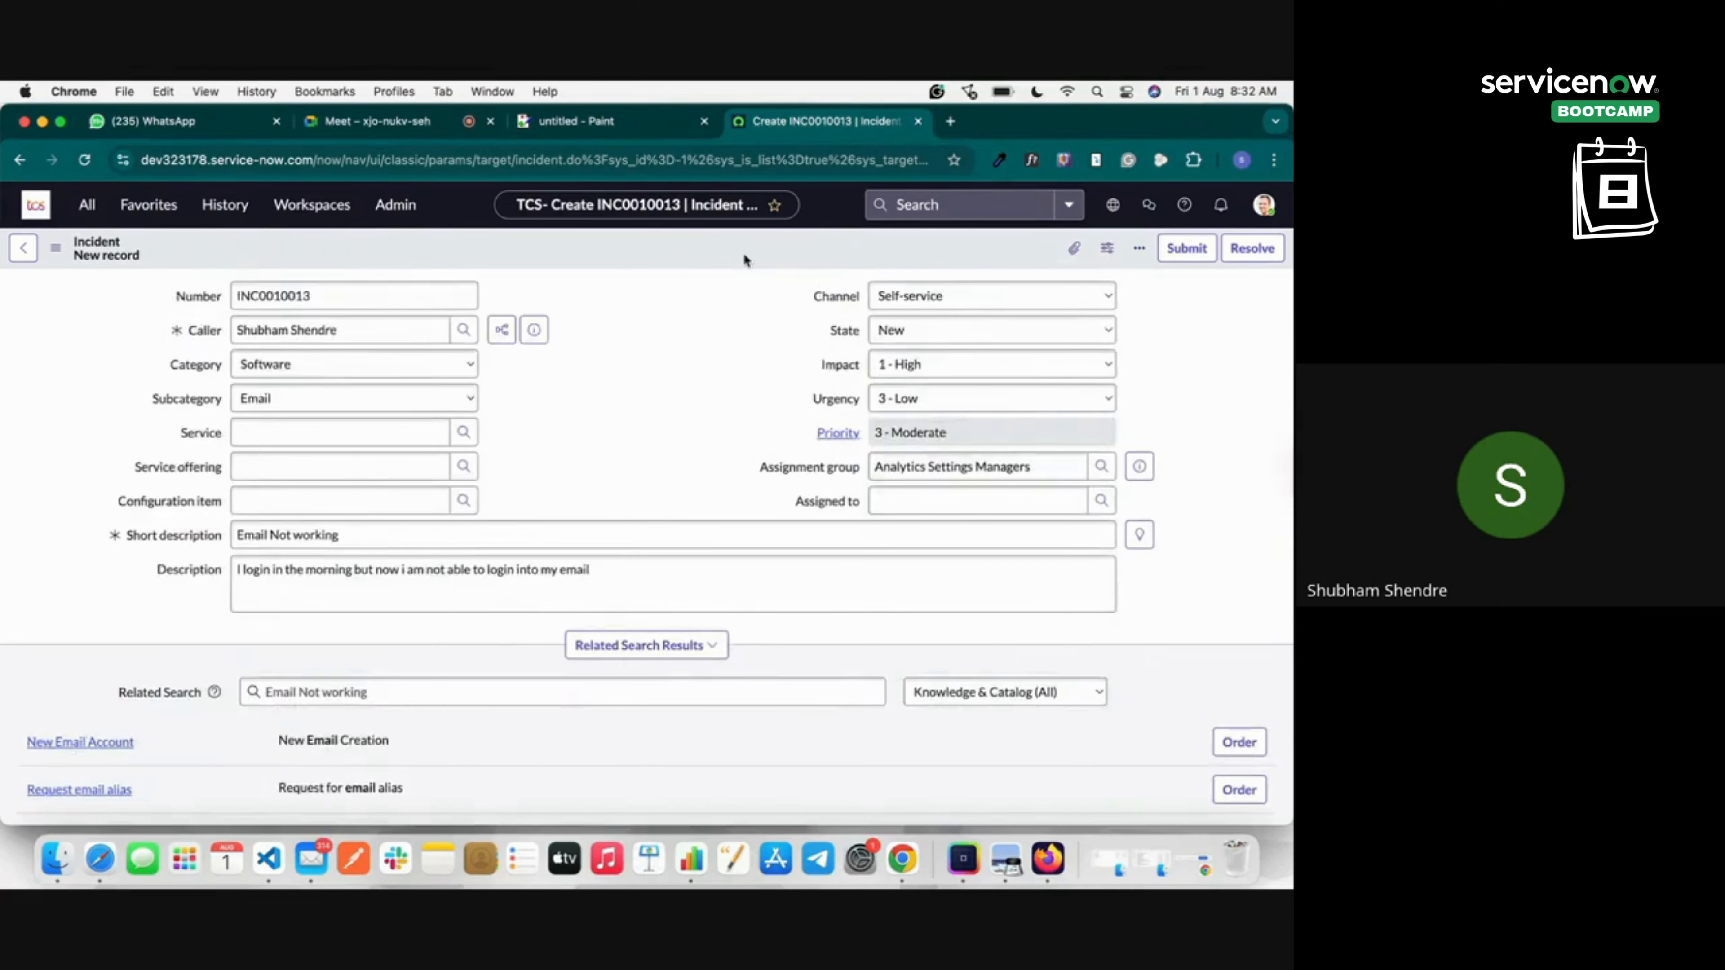
Save the incident and check its two Task SLAs' remaining times, 4 Hours and 1 Day.
right_click(704, 253)
left_click(730, 263)
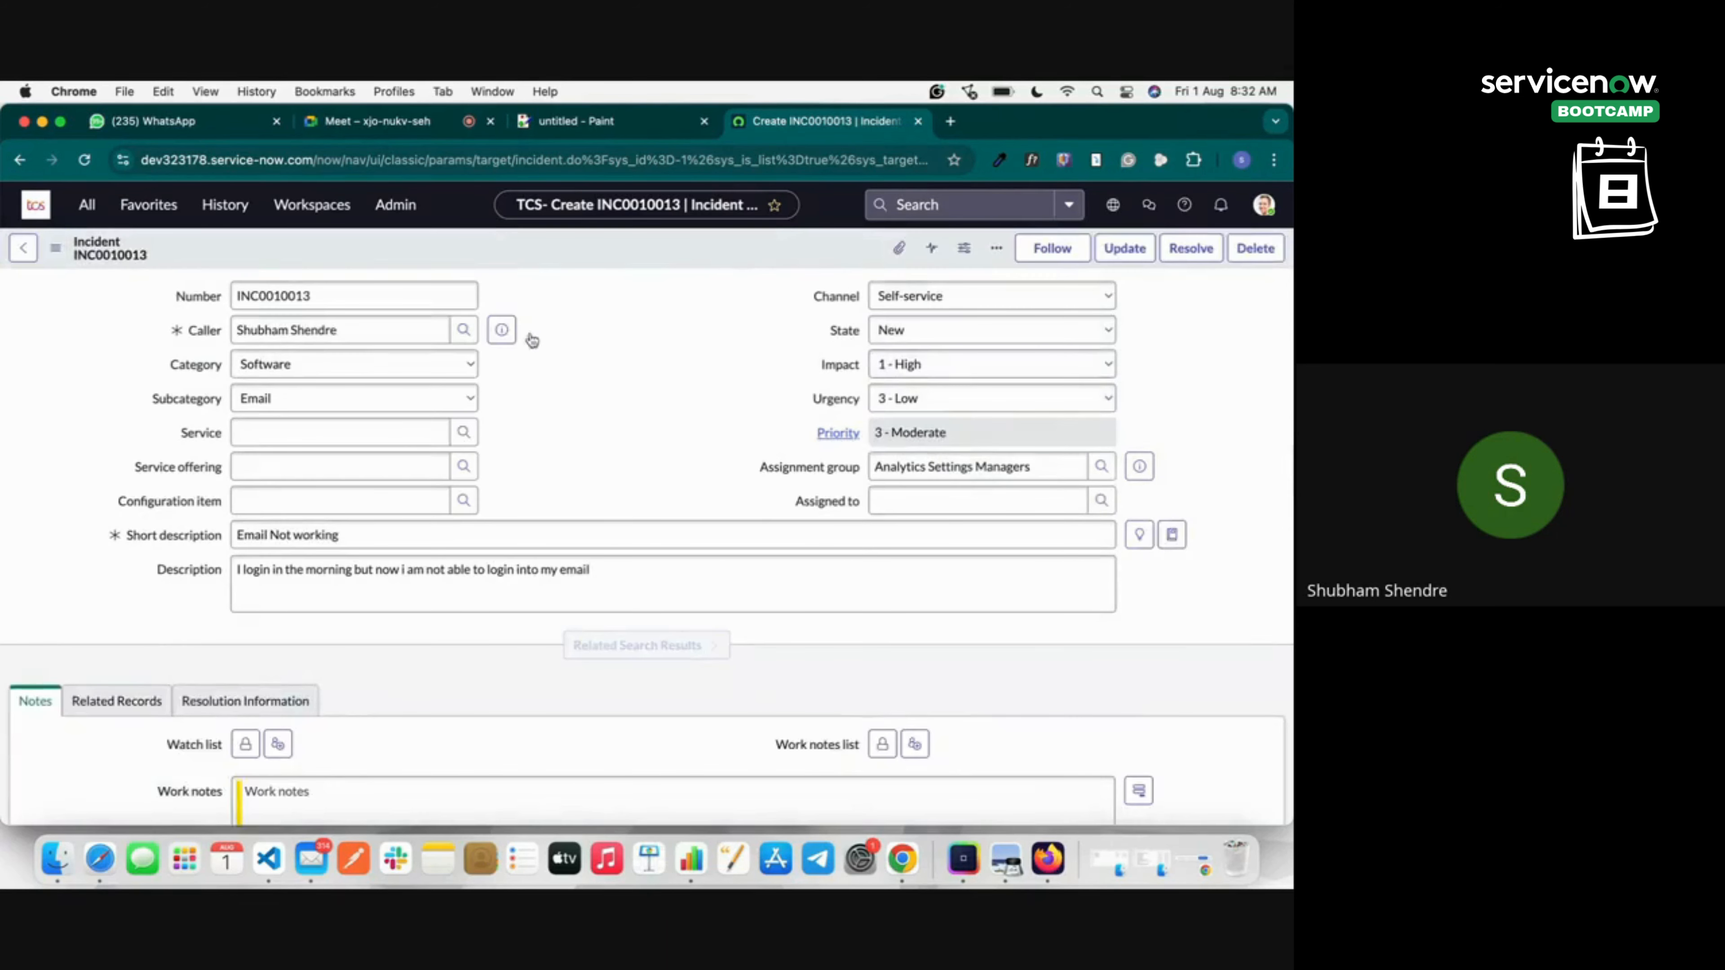
scroll(597, 372, "down", 10)
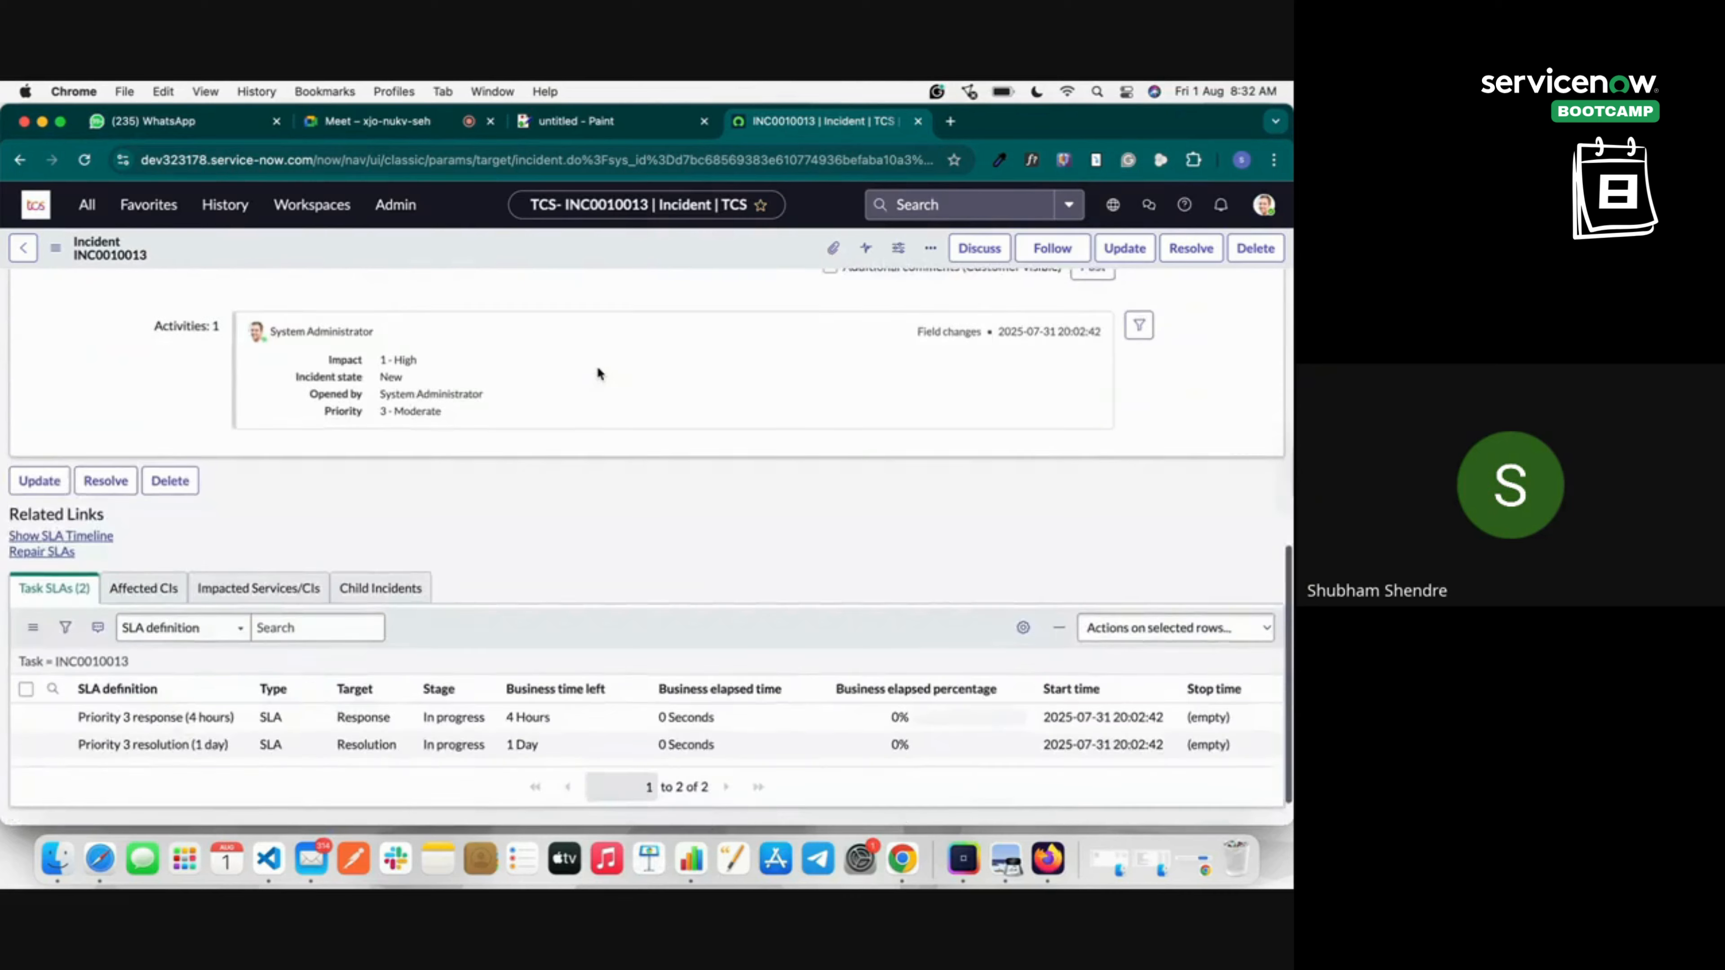
scroll(597, 372, "down", 1)
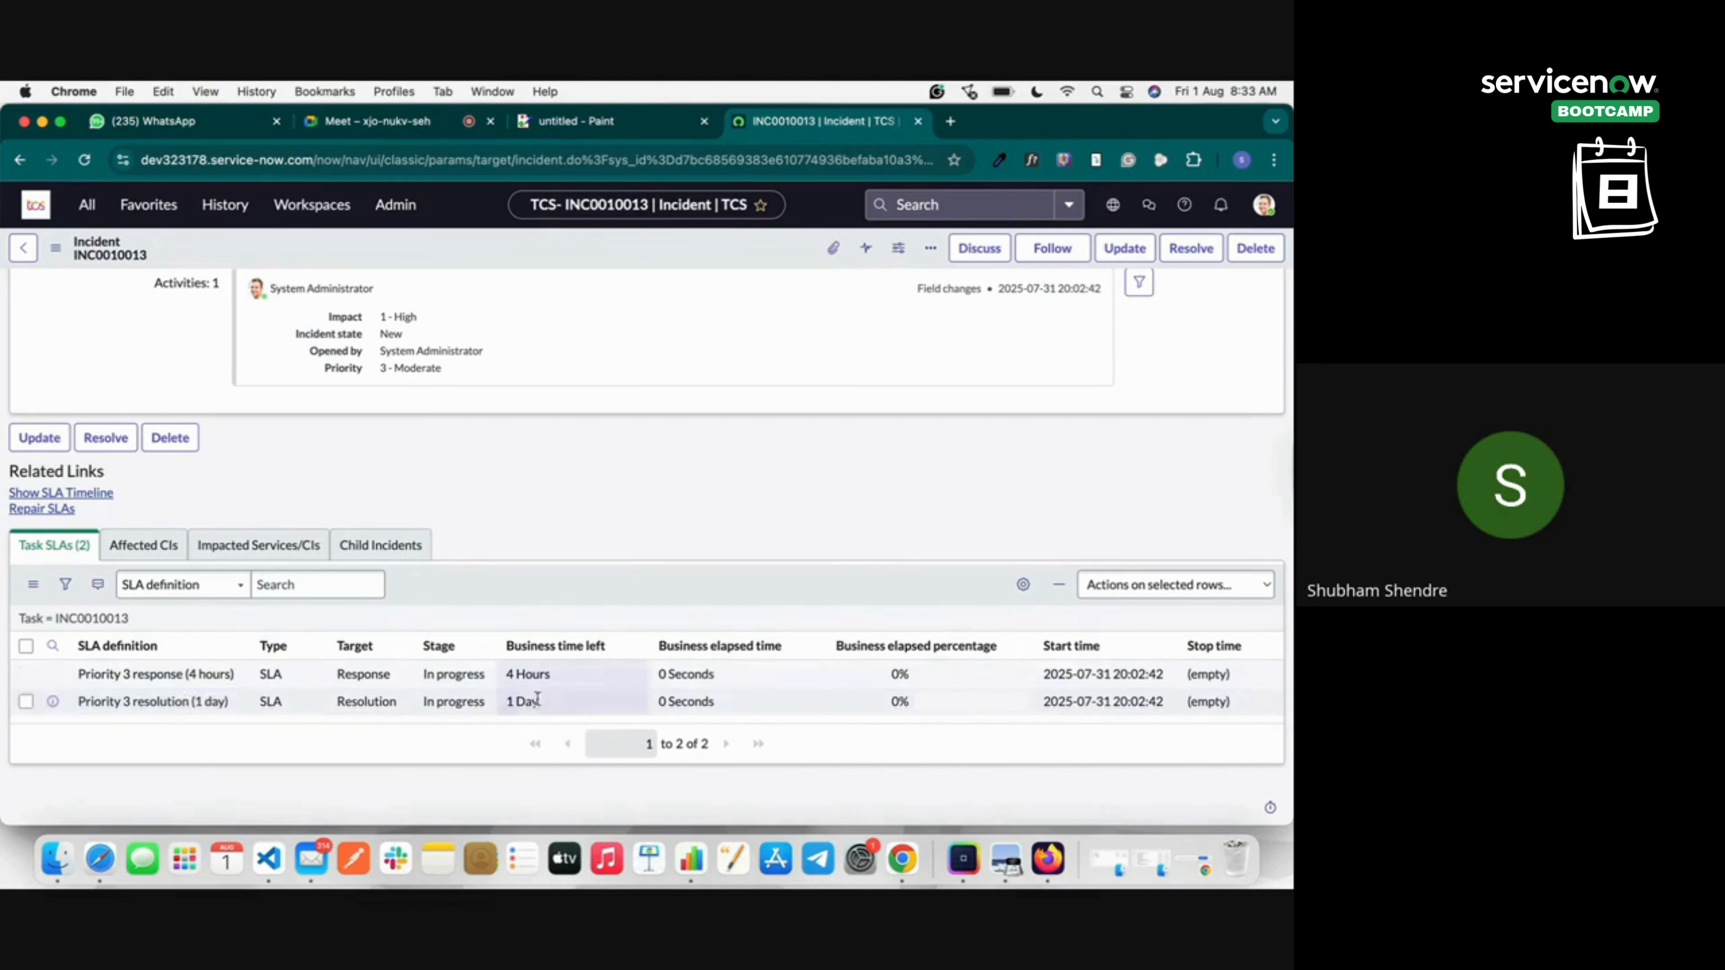
left_click(516, 706)
left_click_drag(510, 703, 544, 707)
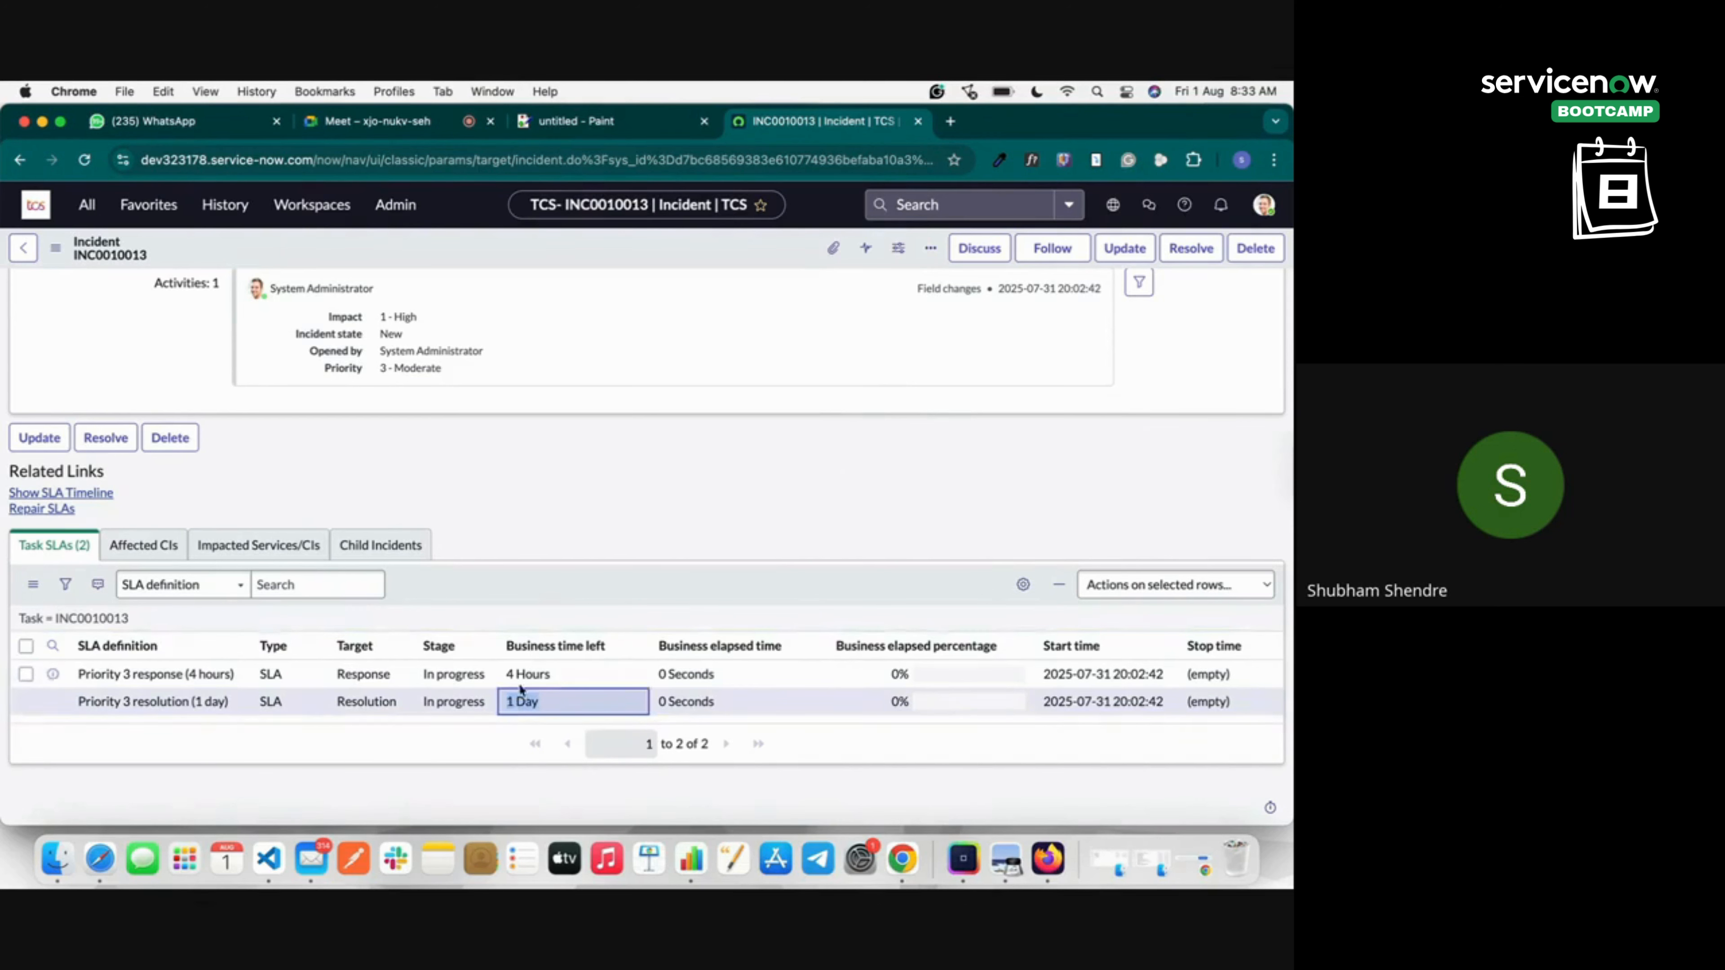
left_click_drag(510, 674, 565, 678)
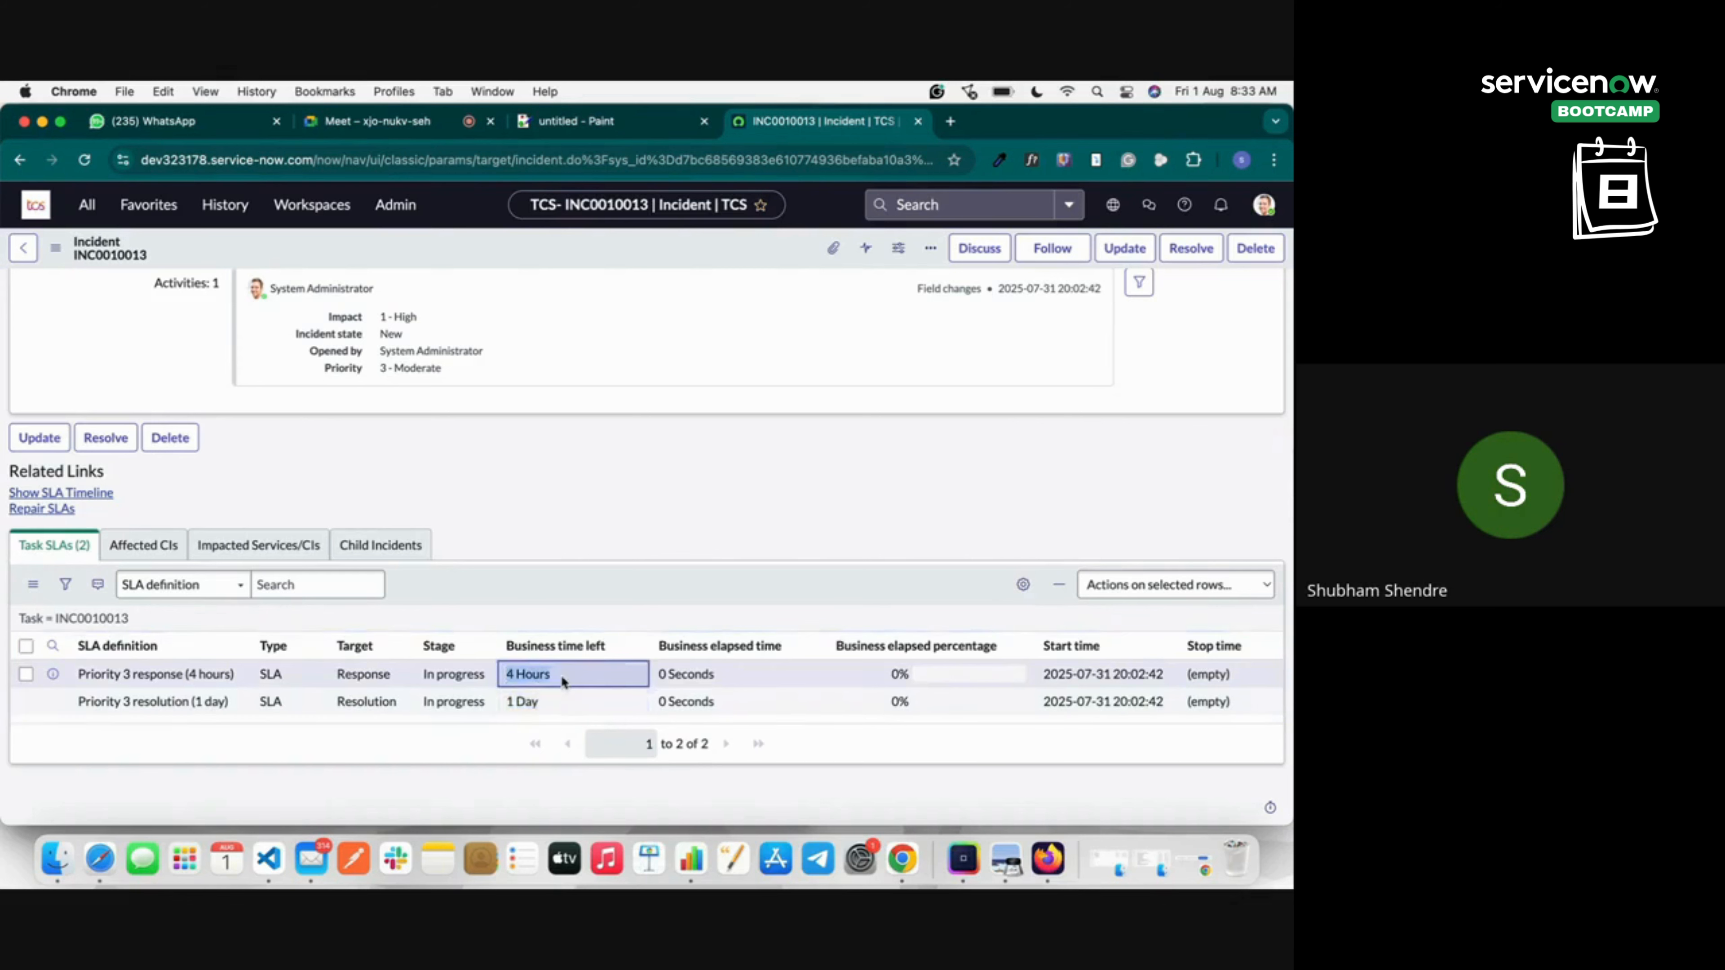
left_click(510, 701)
scroll(747, 578, "up", 15)
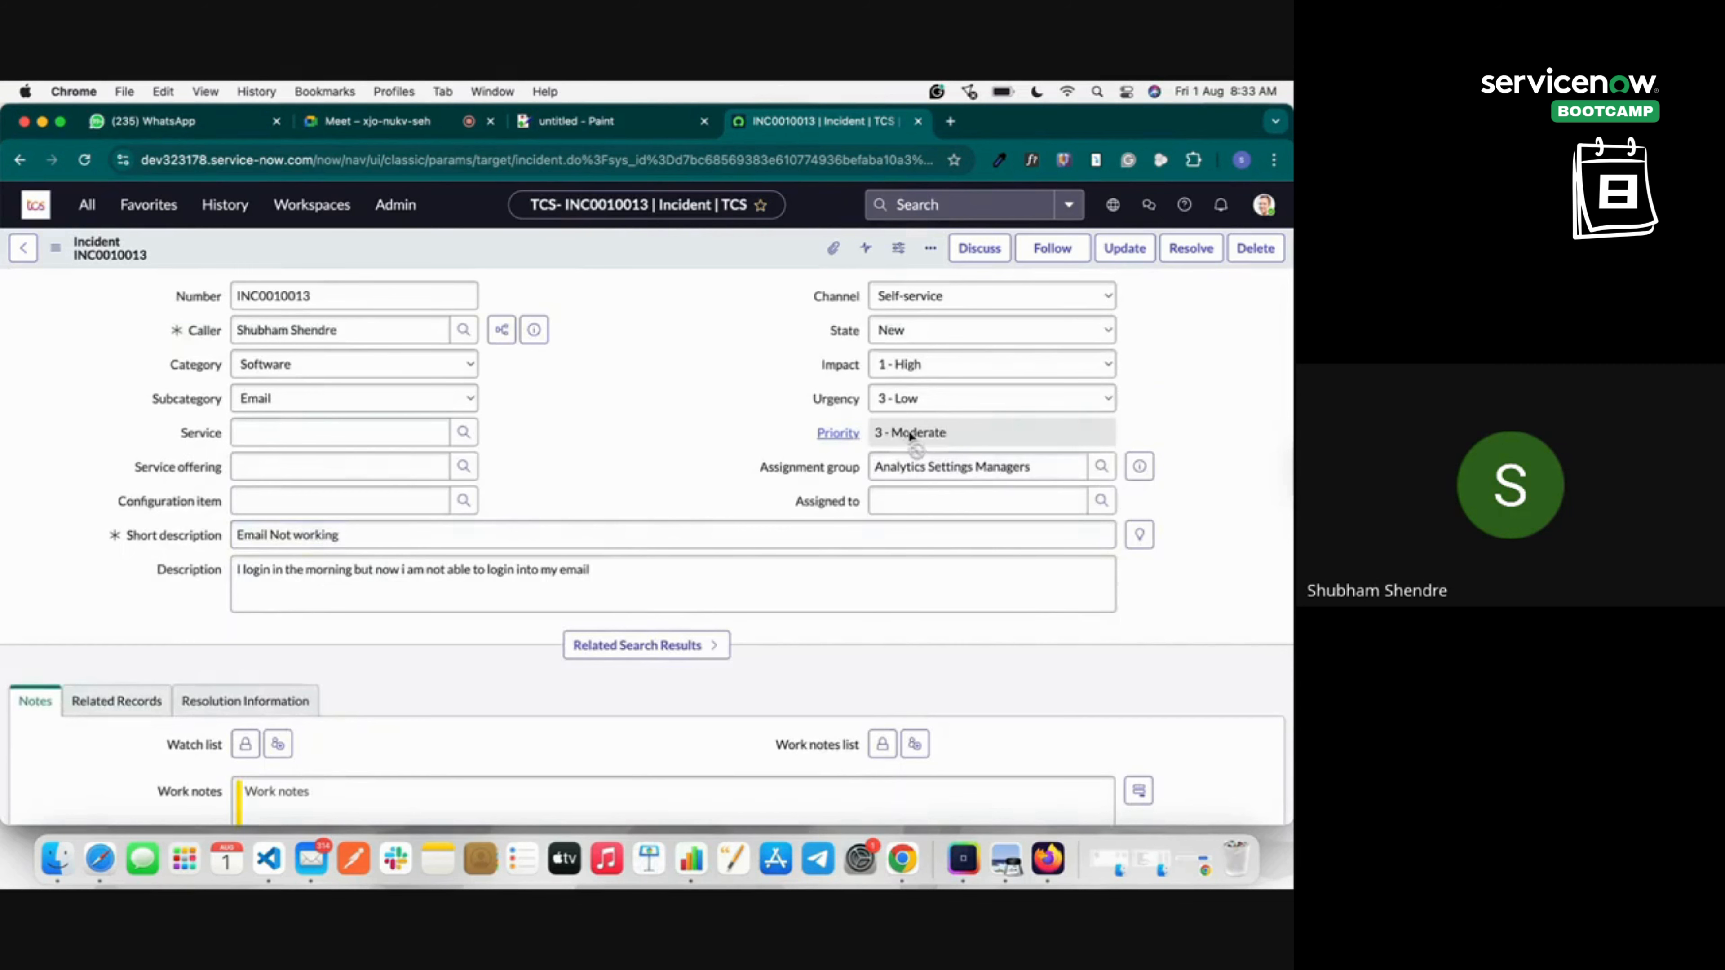
scroll(842, 628, "down", 15)
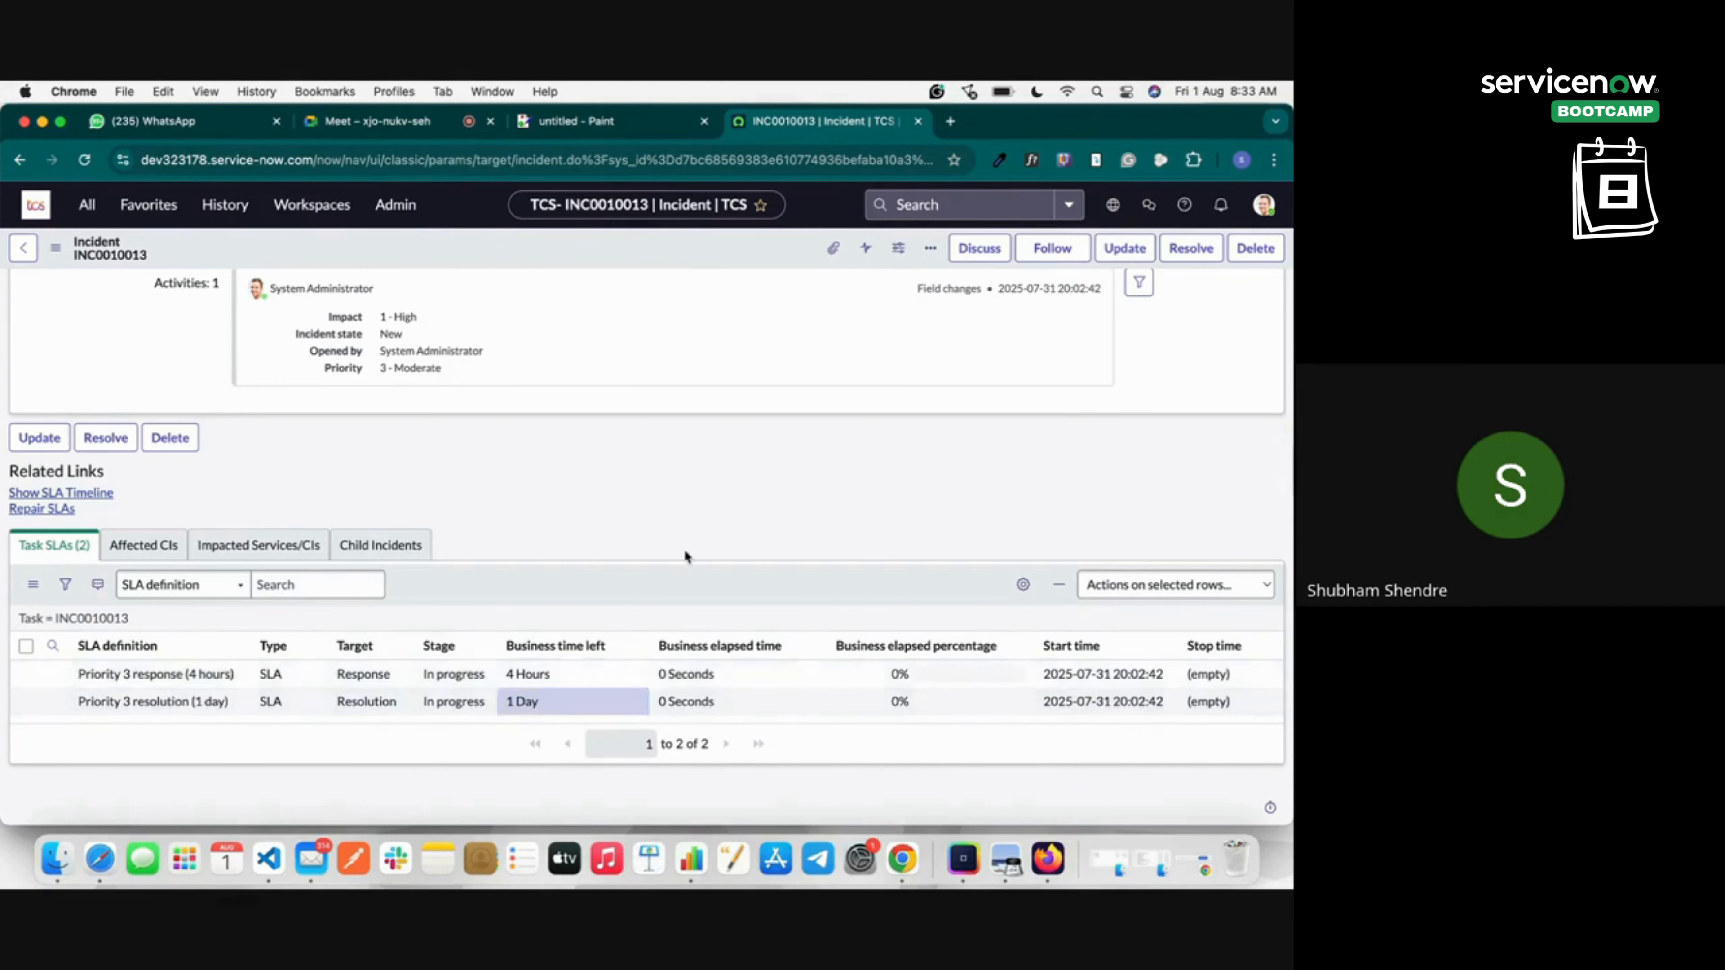
Review the Affected CIs, Impacted Services/CIs and Child Incidents lists, then return to the top.
left_click(143, 544)
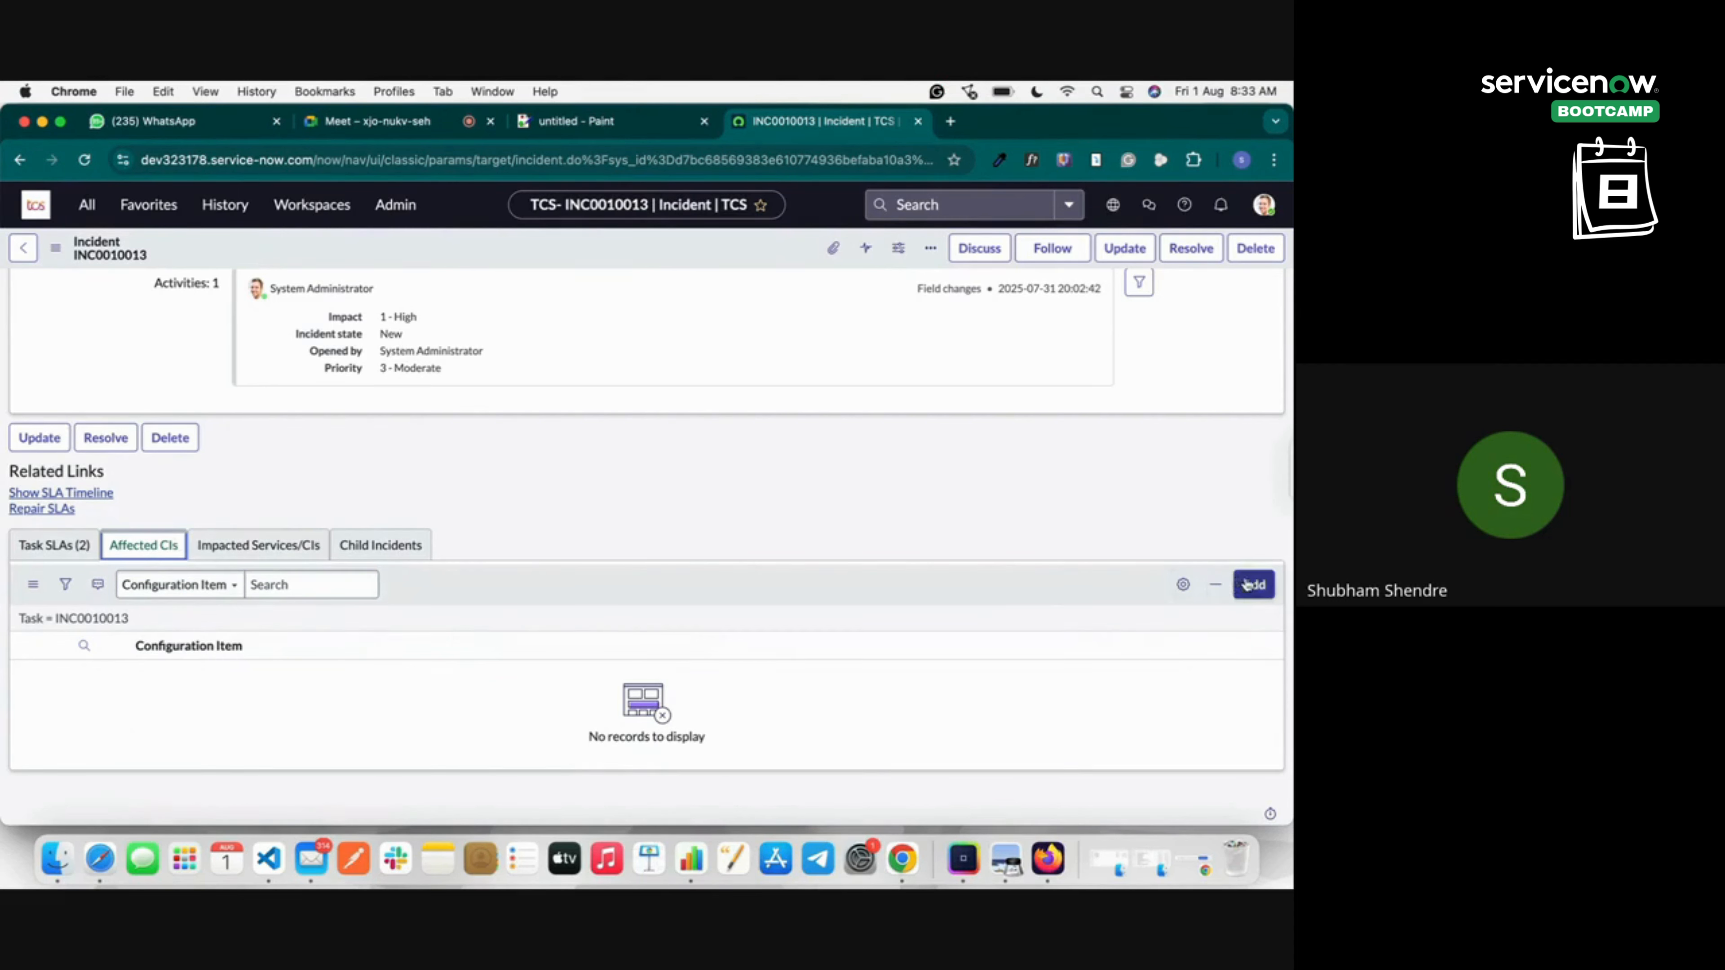
left_click(279, 551)
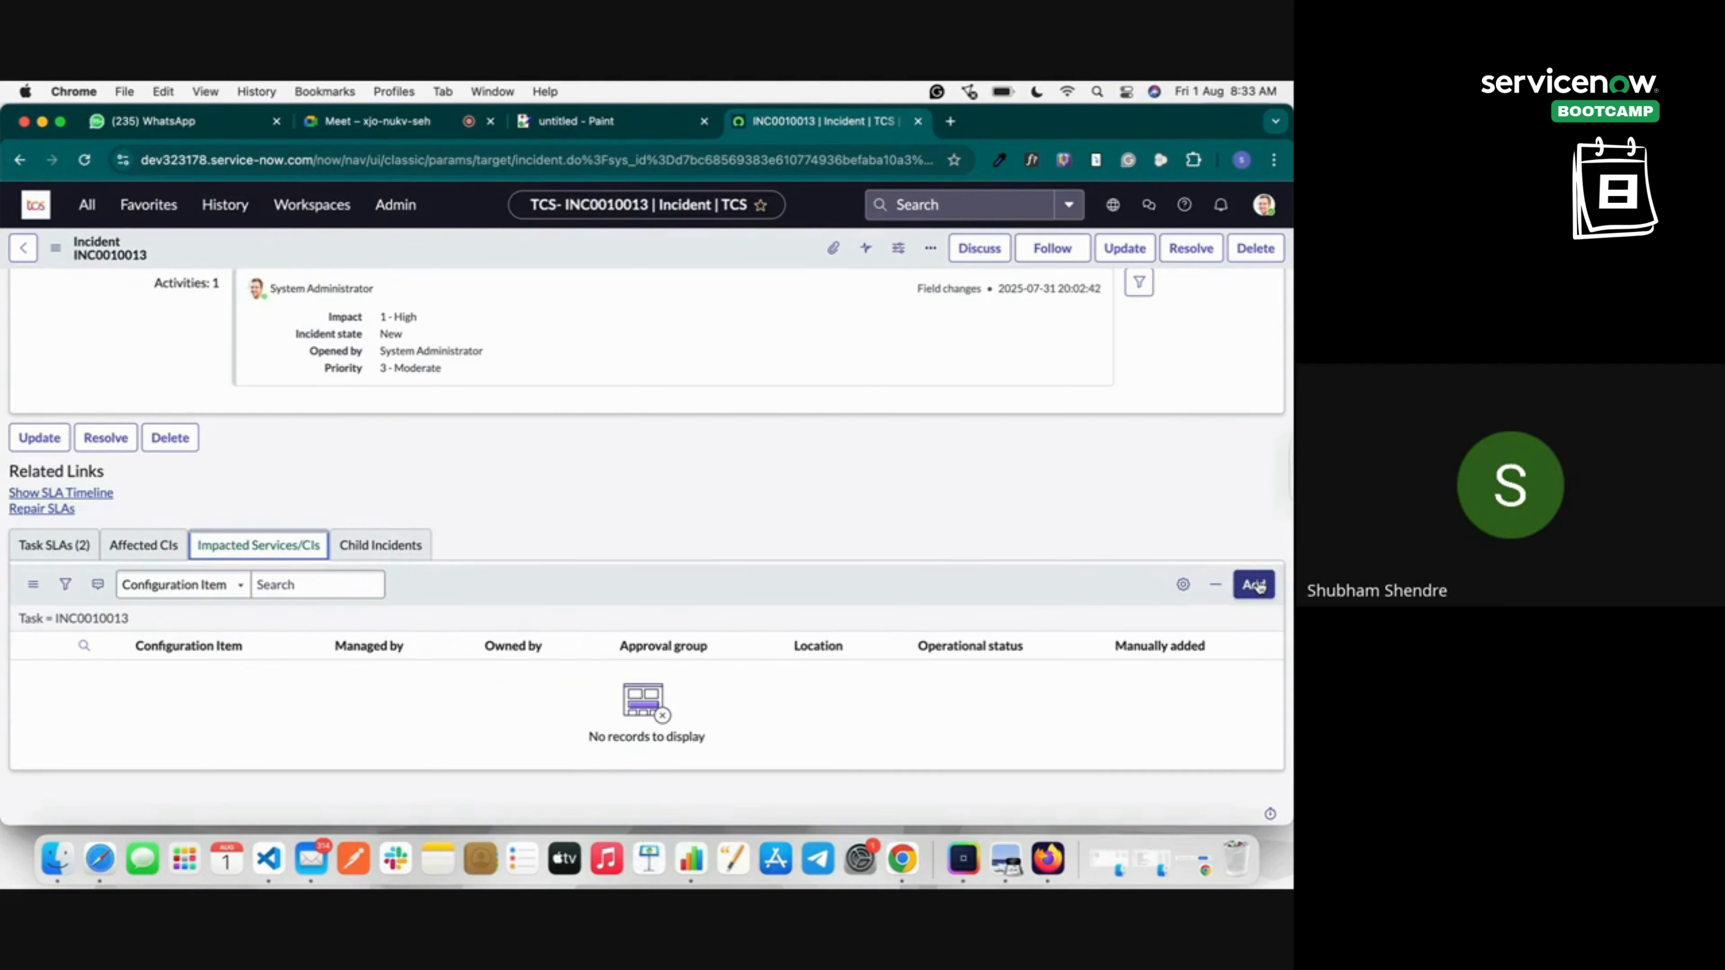
left_click(379, 547)
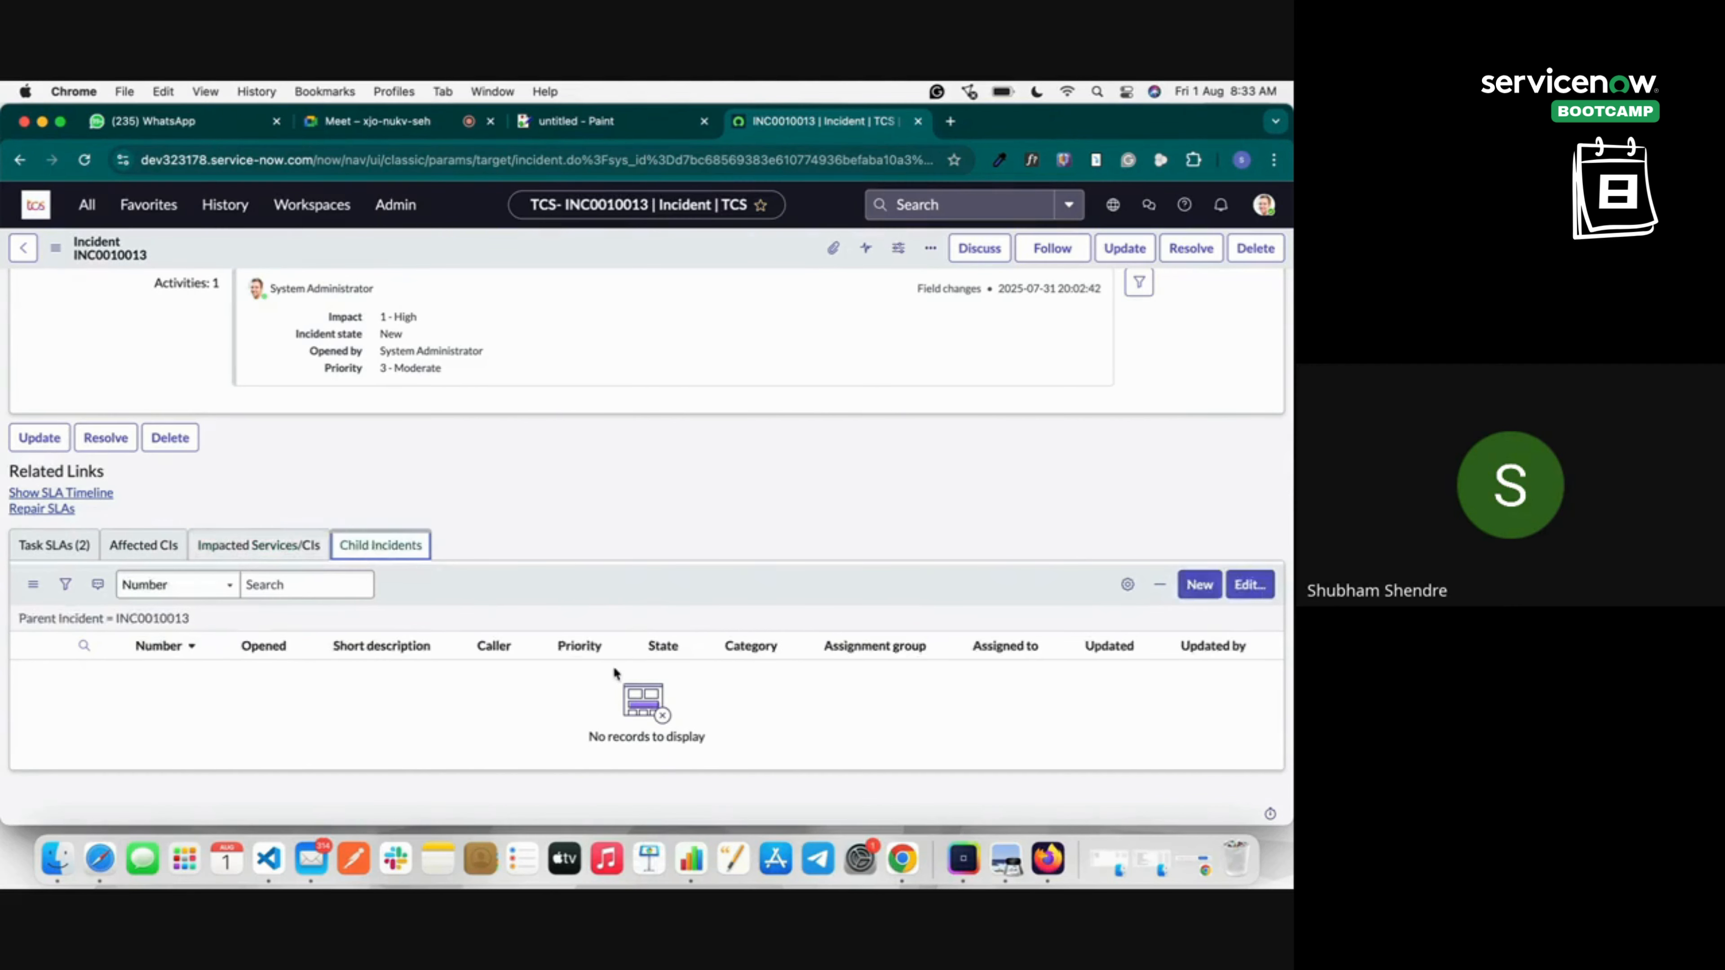
scroll(642, 652, "up", 20)
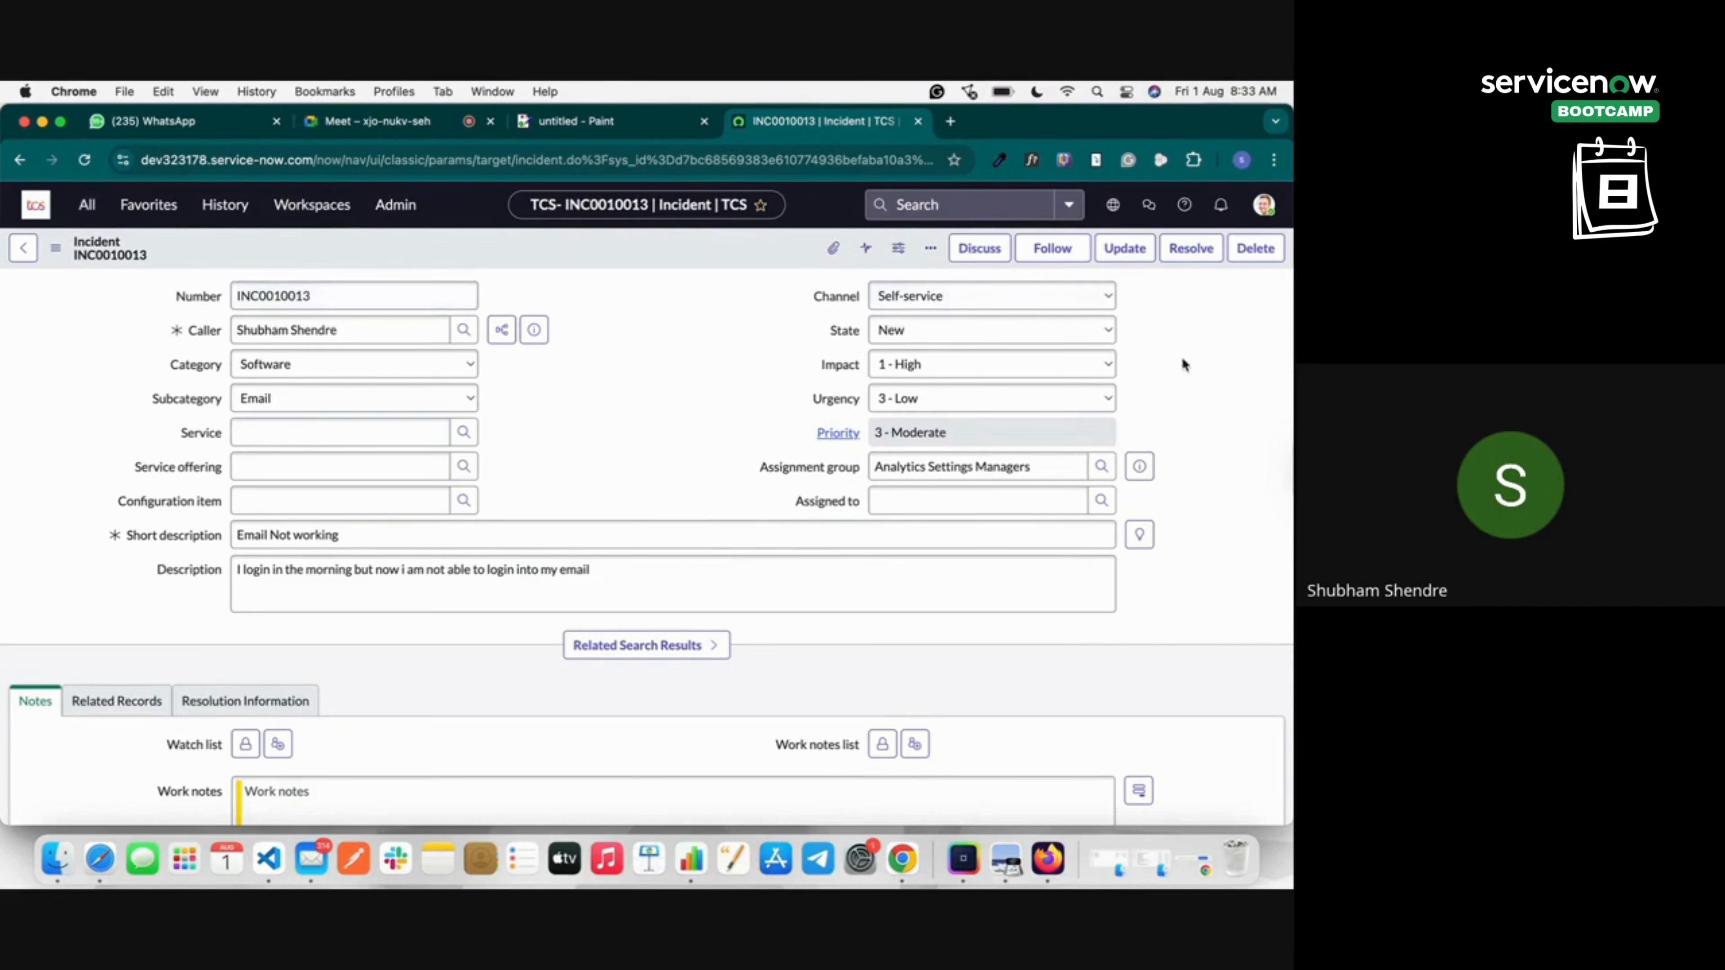
Set the incident state to In Progress and save it.
left_click(988, 333)
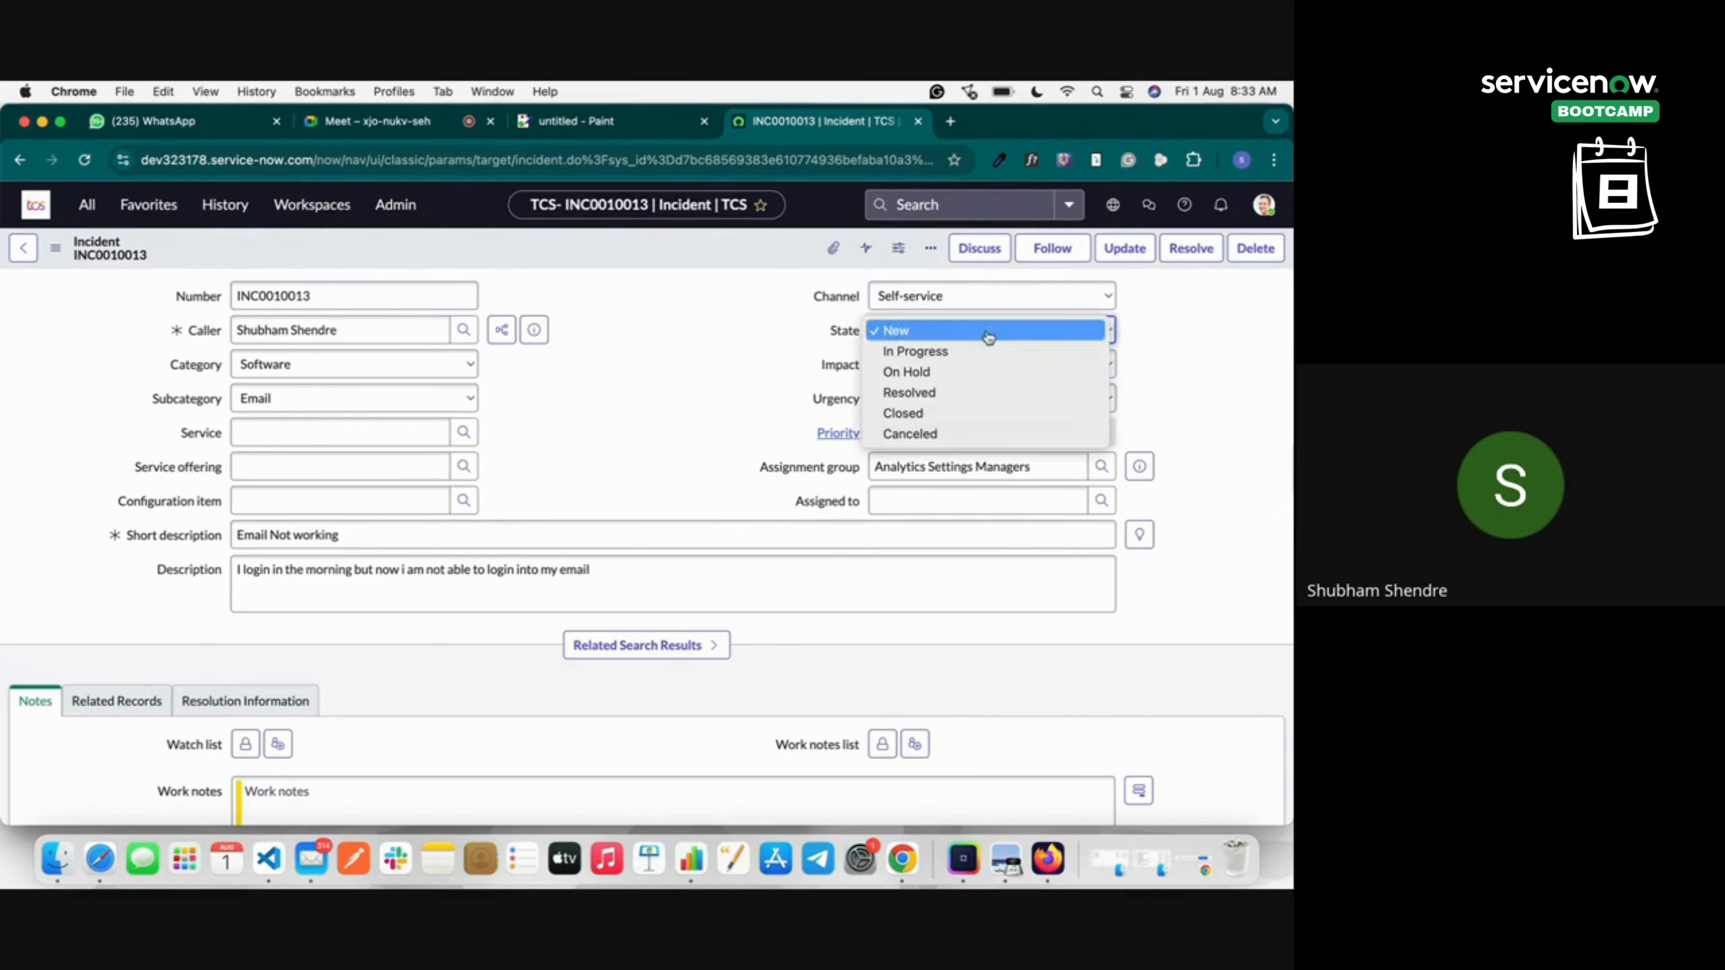
left_click(967, 351)
right_click(654, 251)
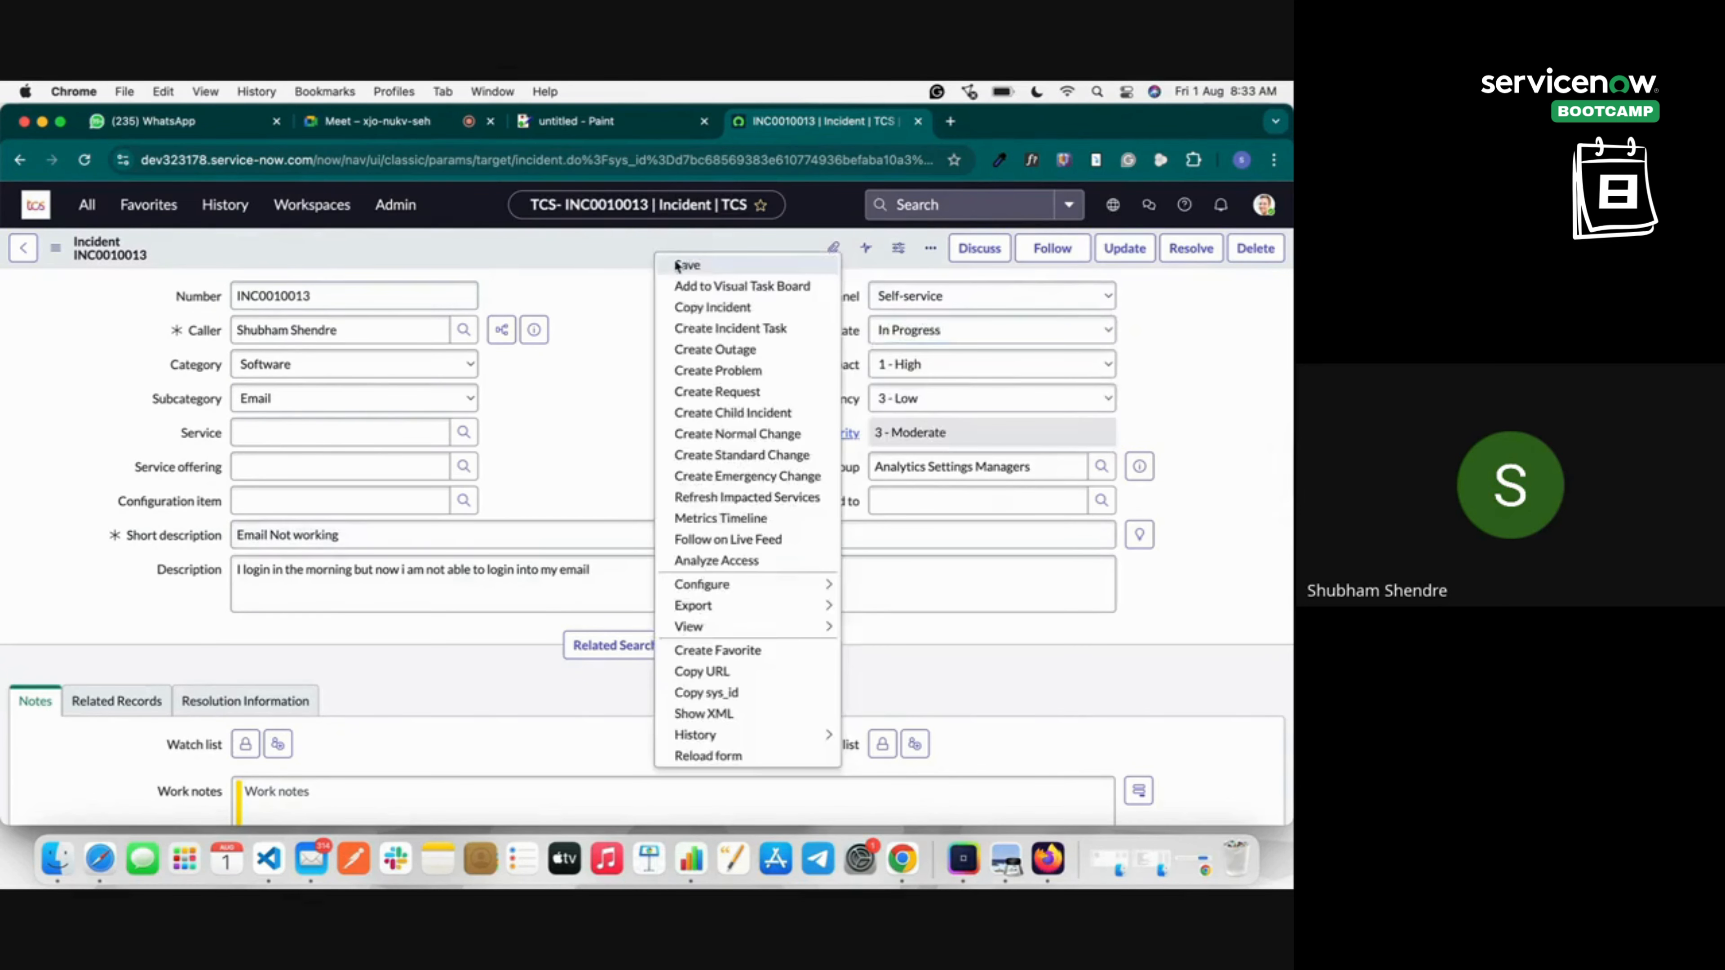
left_click(678, 265)
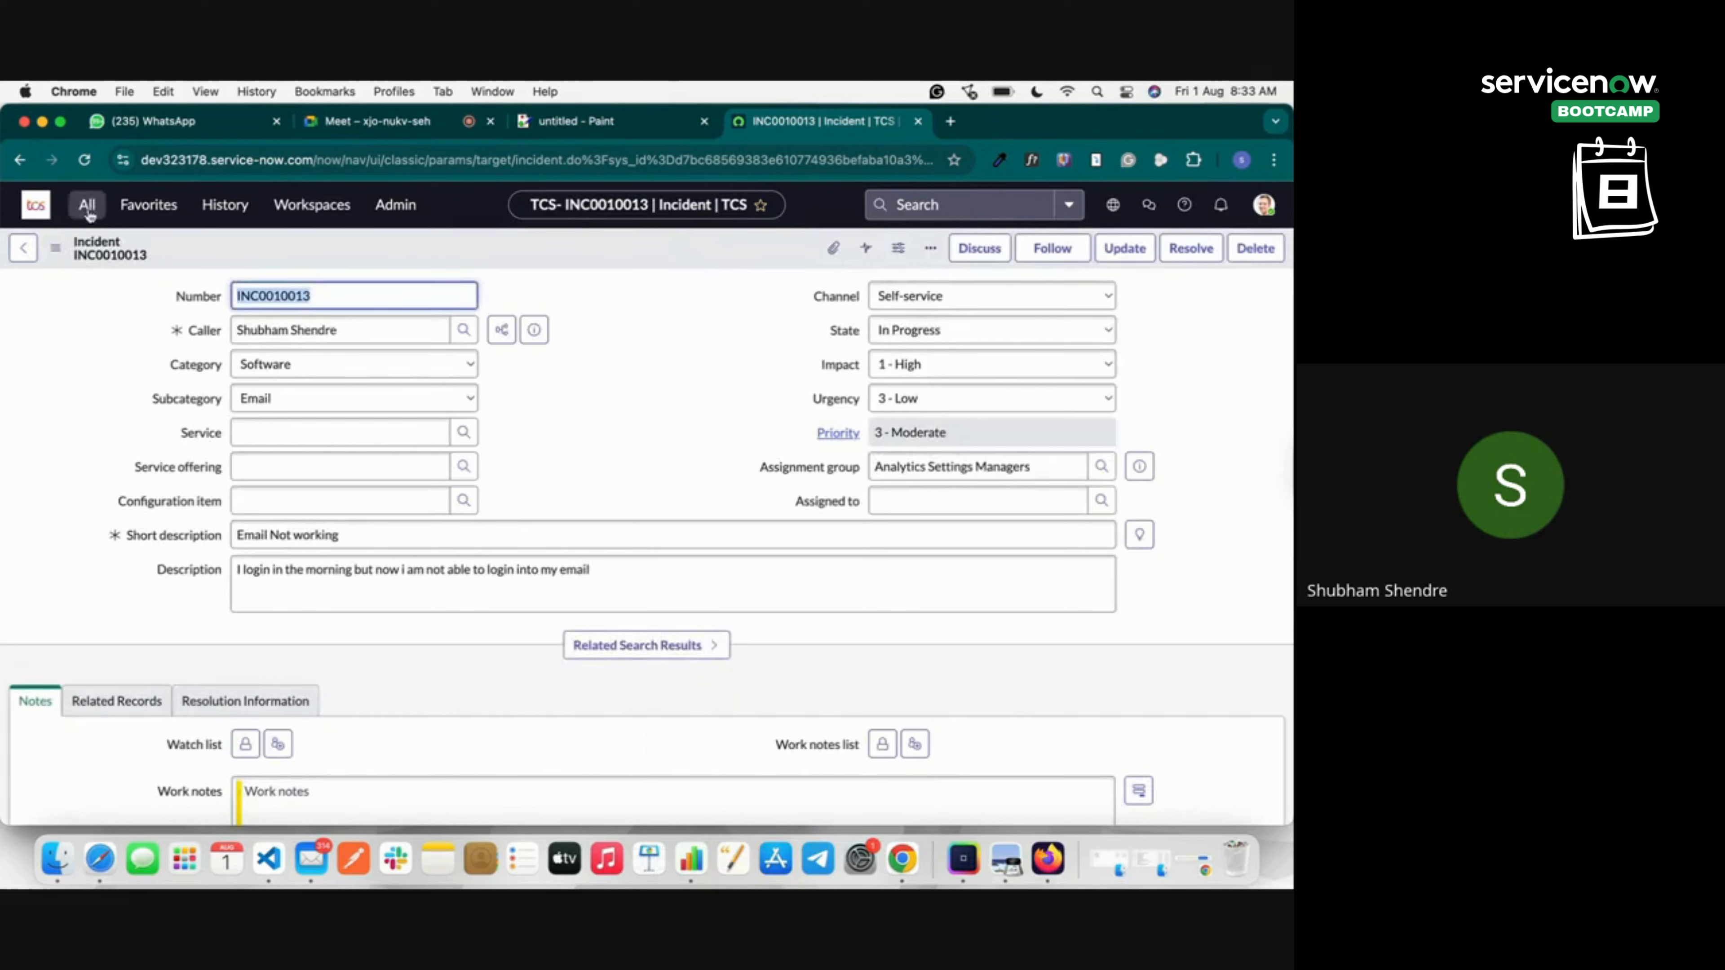
Filter the navigator for 'Incide', open the Incidents list, then go to the home page.
left_click(87, 209)
double_click(145, 253)
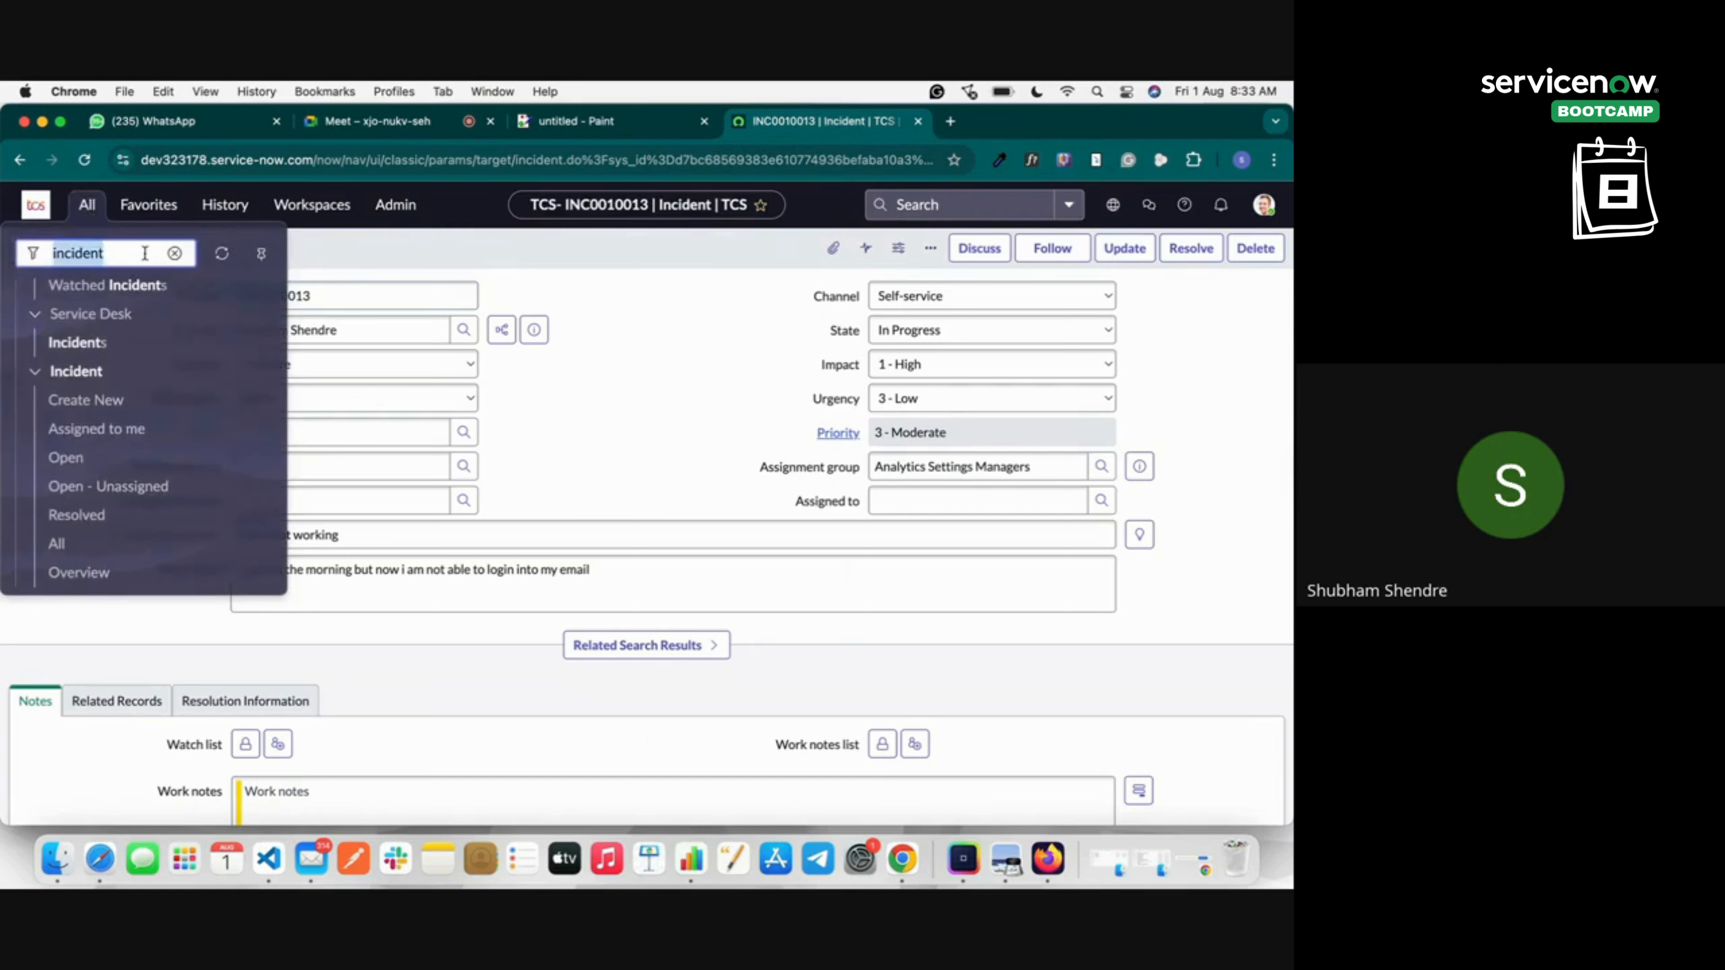
key("BackSpace")
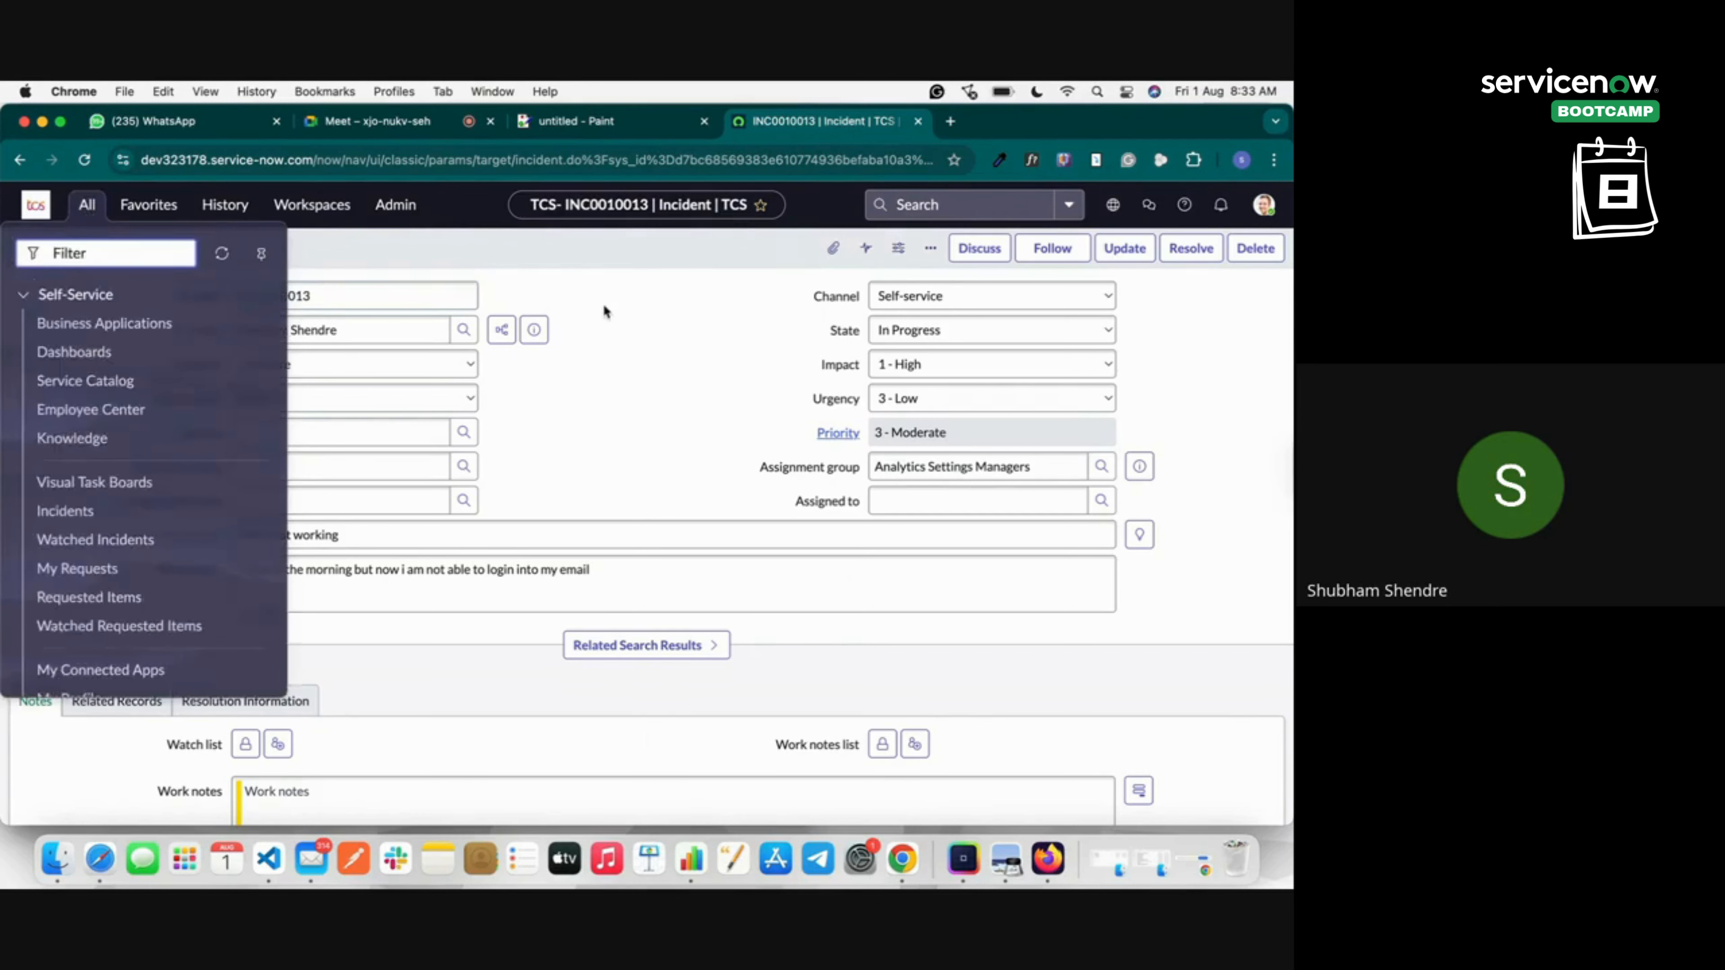
left_click(606, 311)
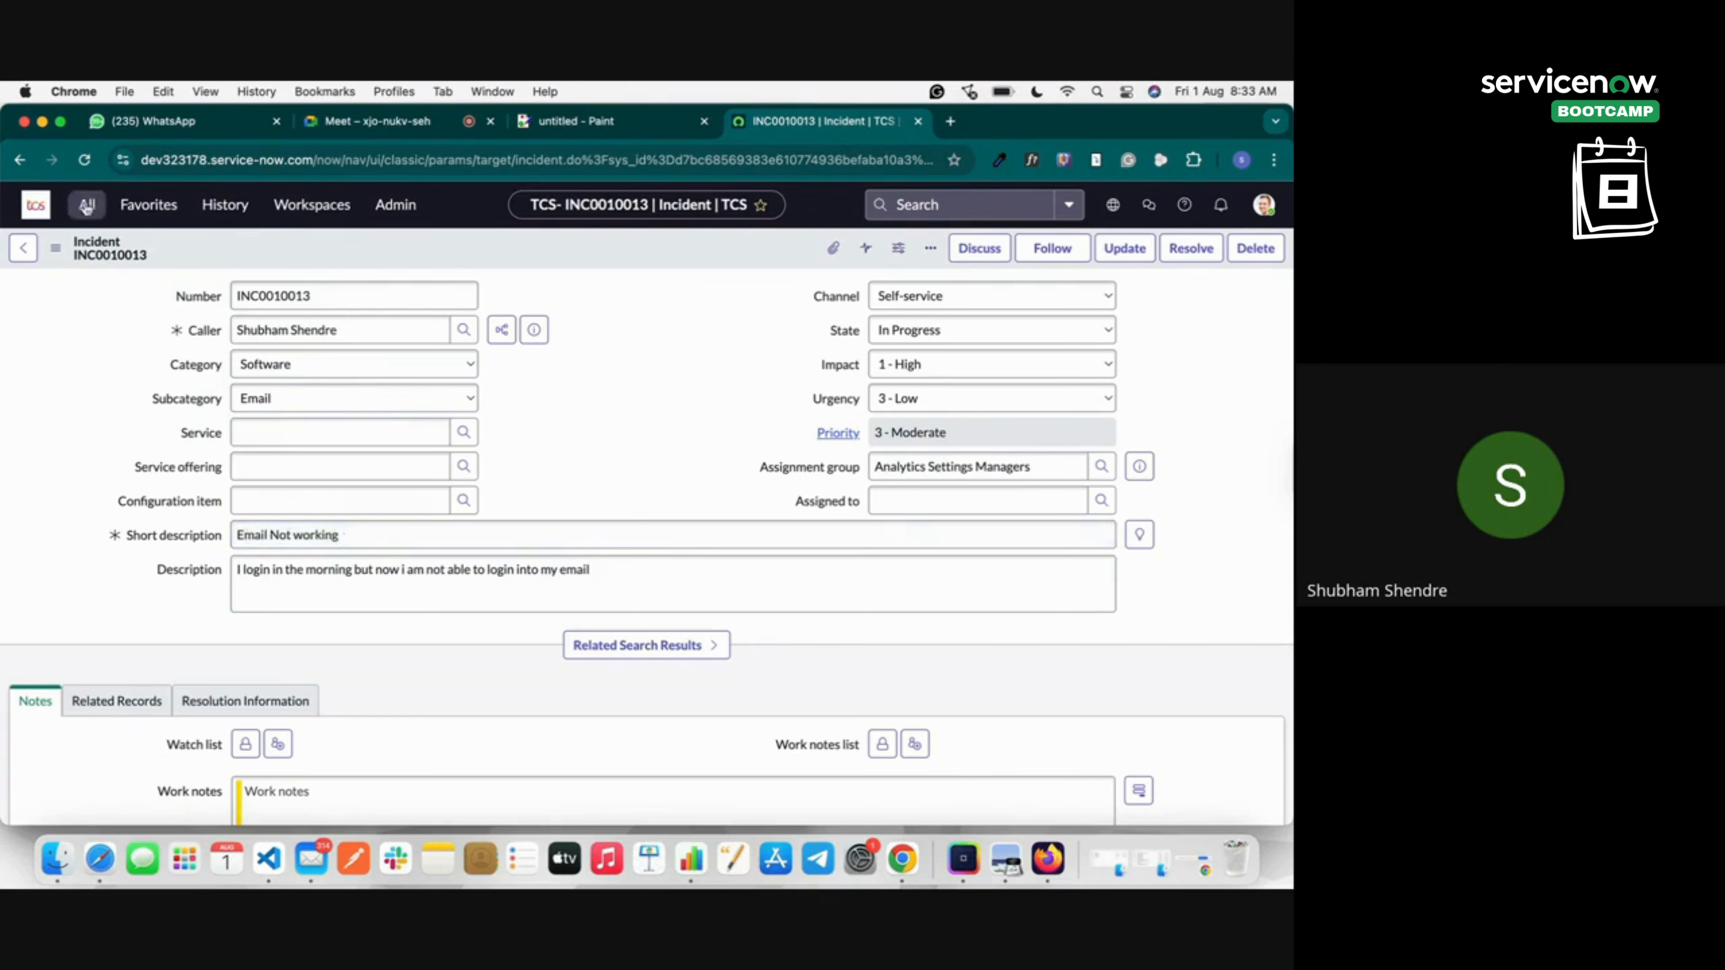
left_click(88, 204)
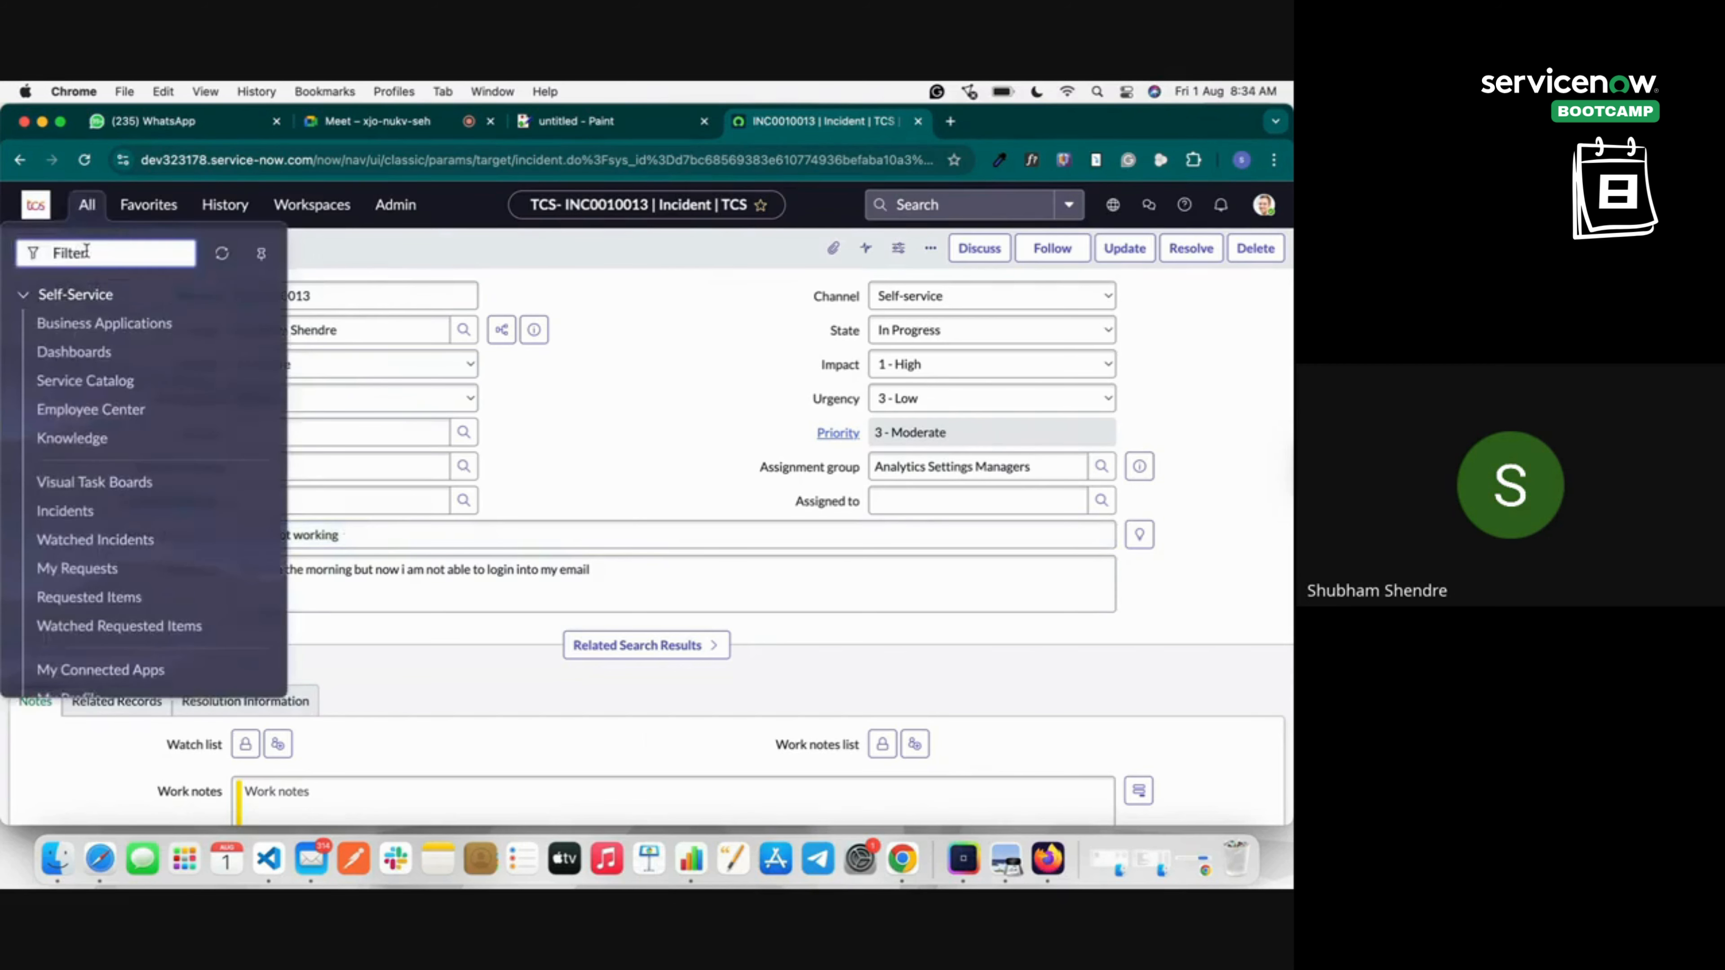
type("Incide")
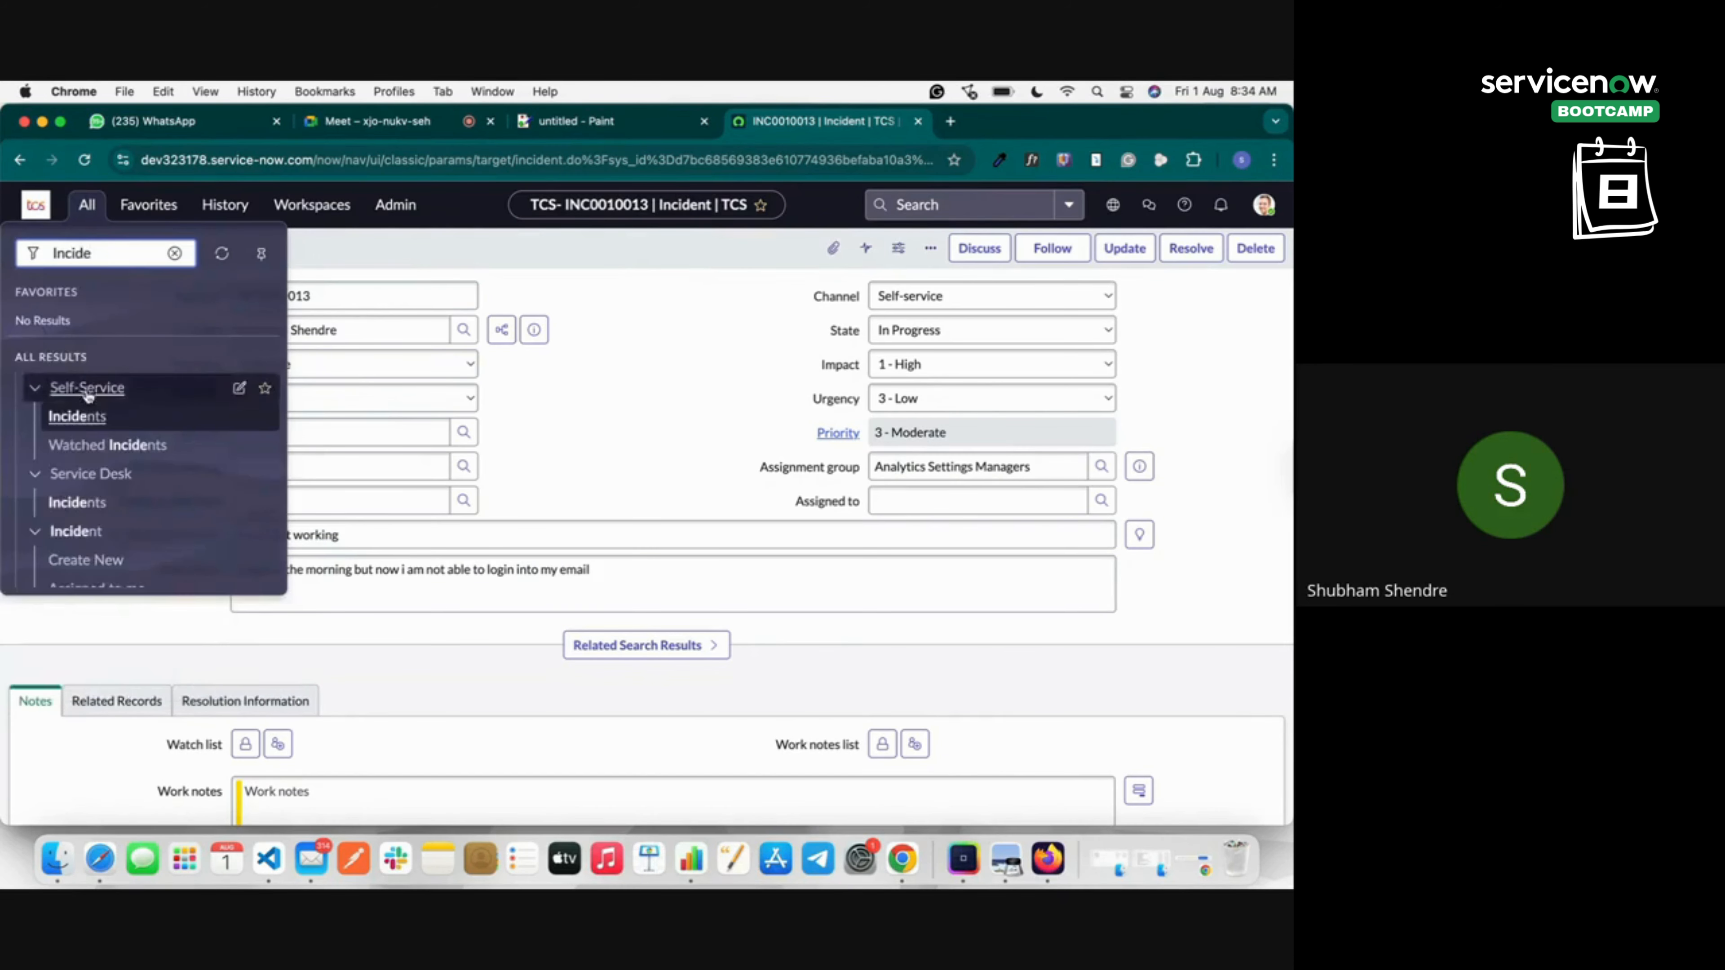
left_click(68, 412)
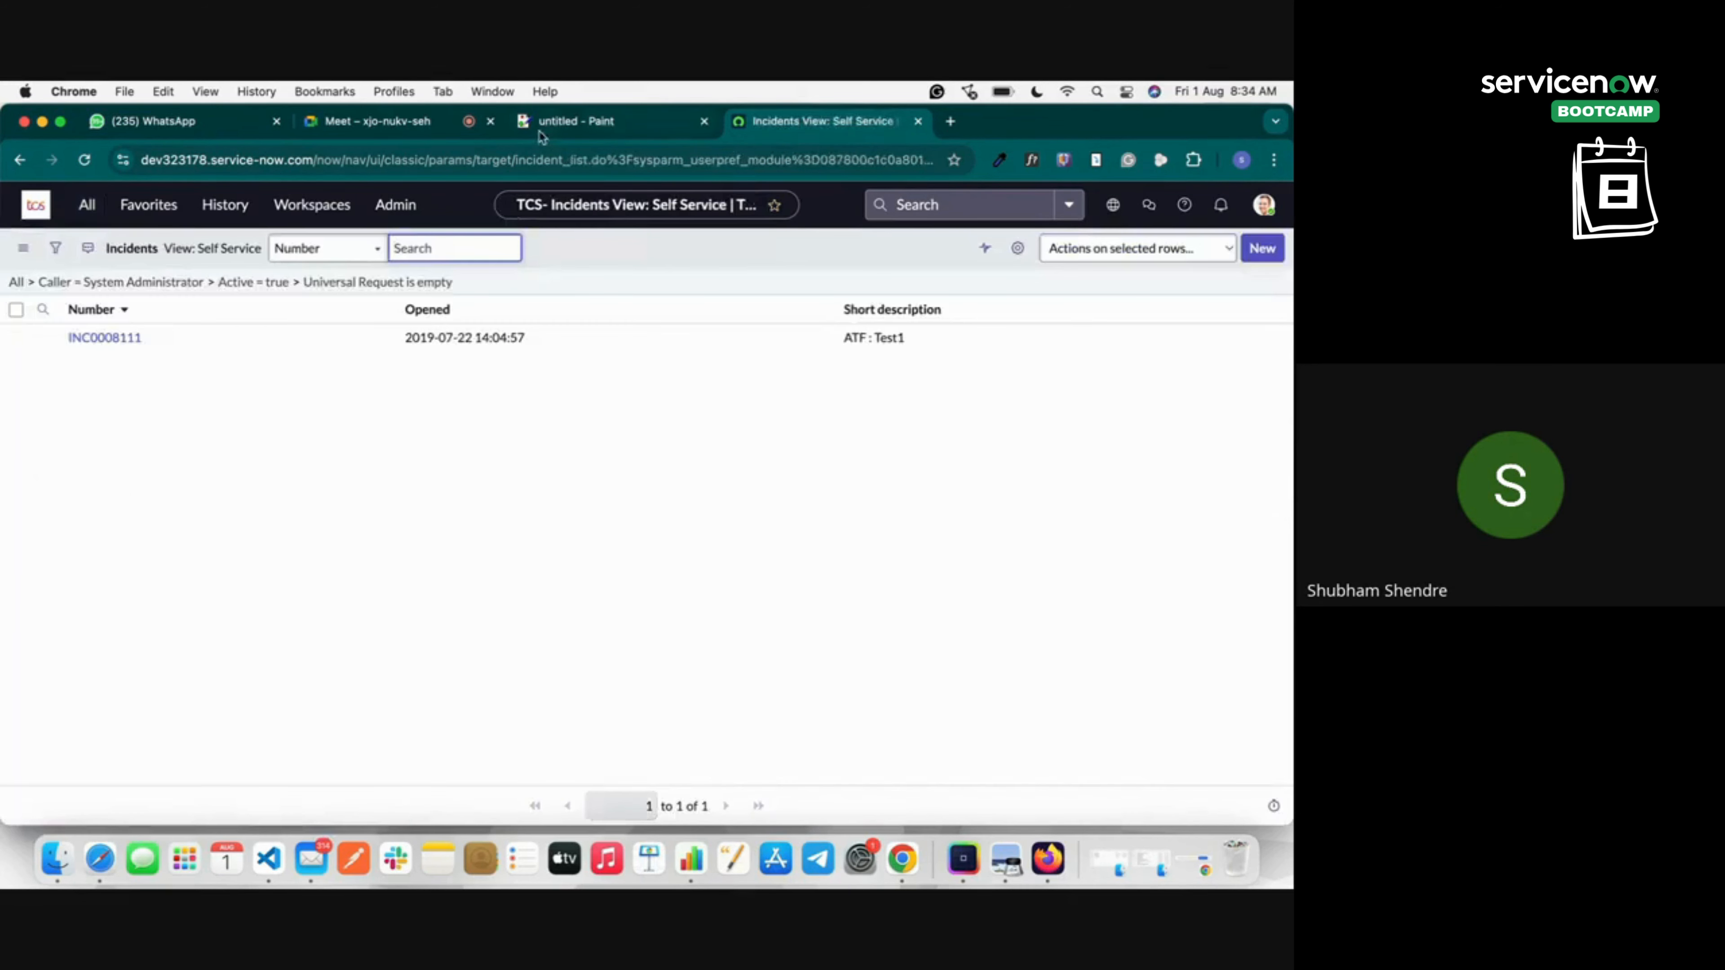
left_click(551, 121)
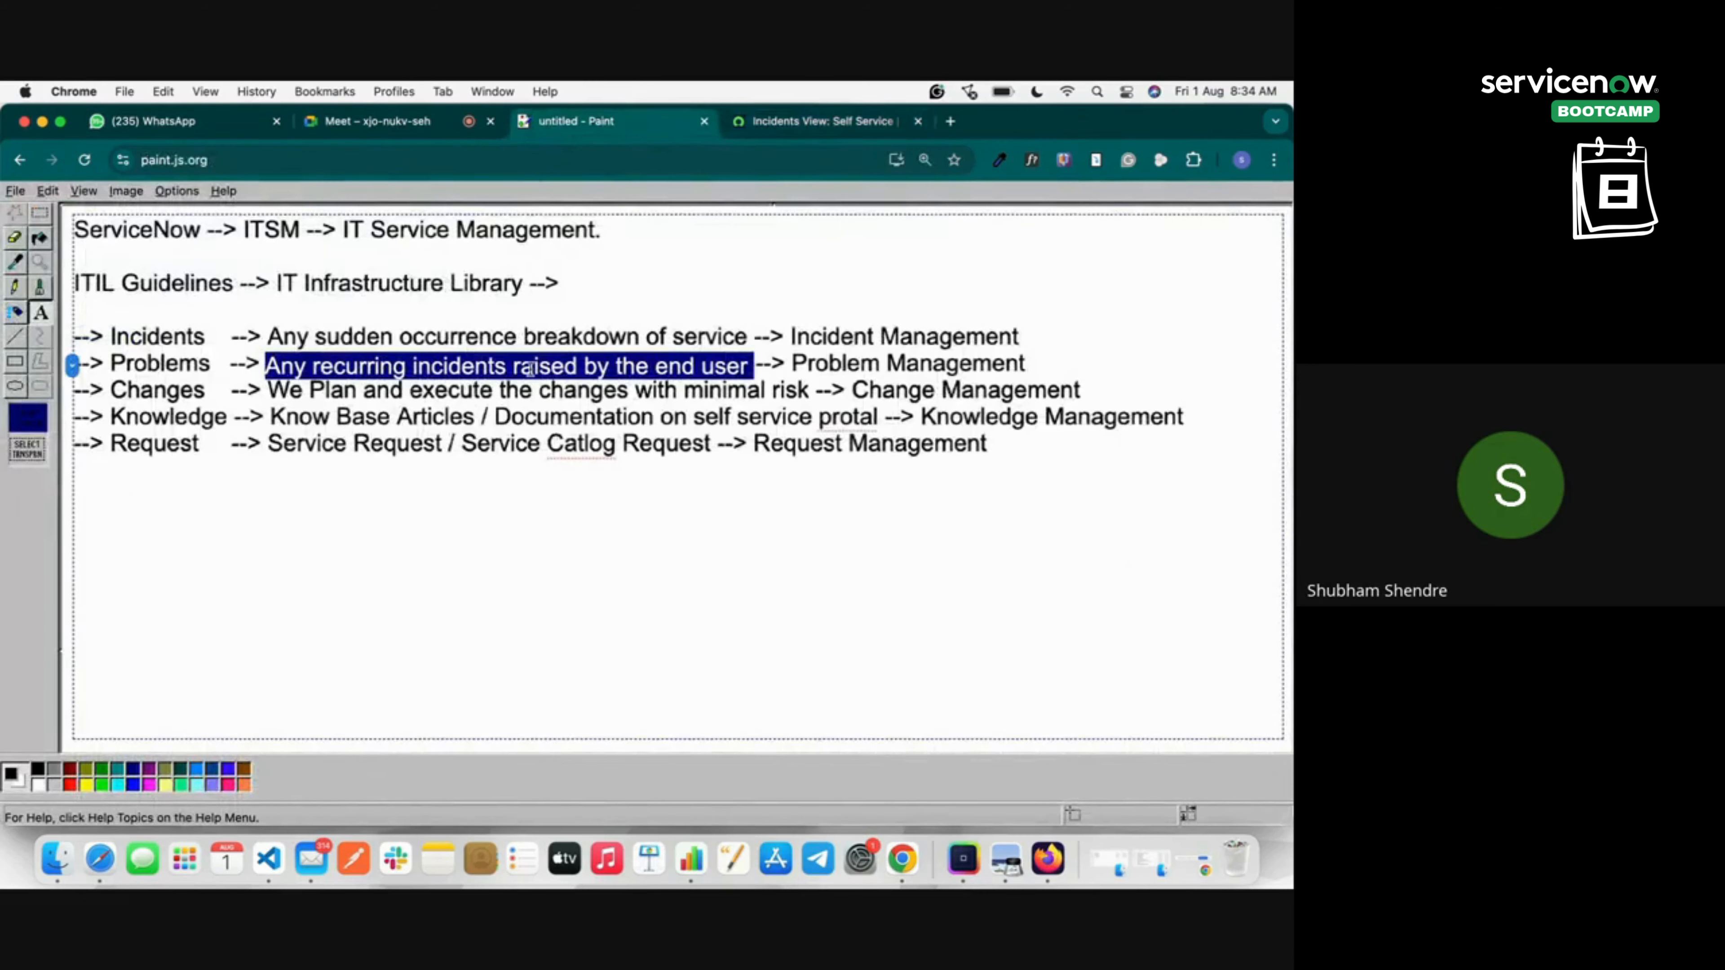
left_click(825, 121)
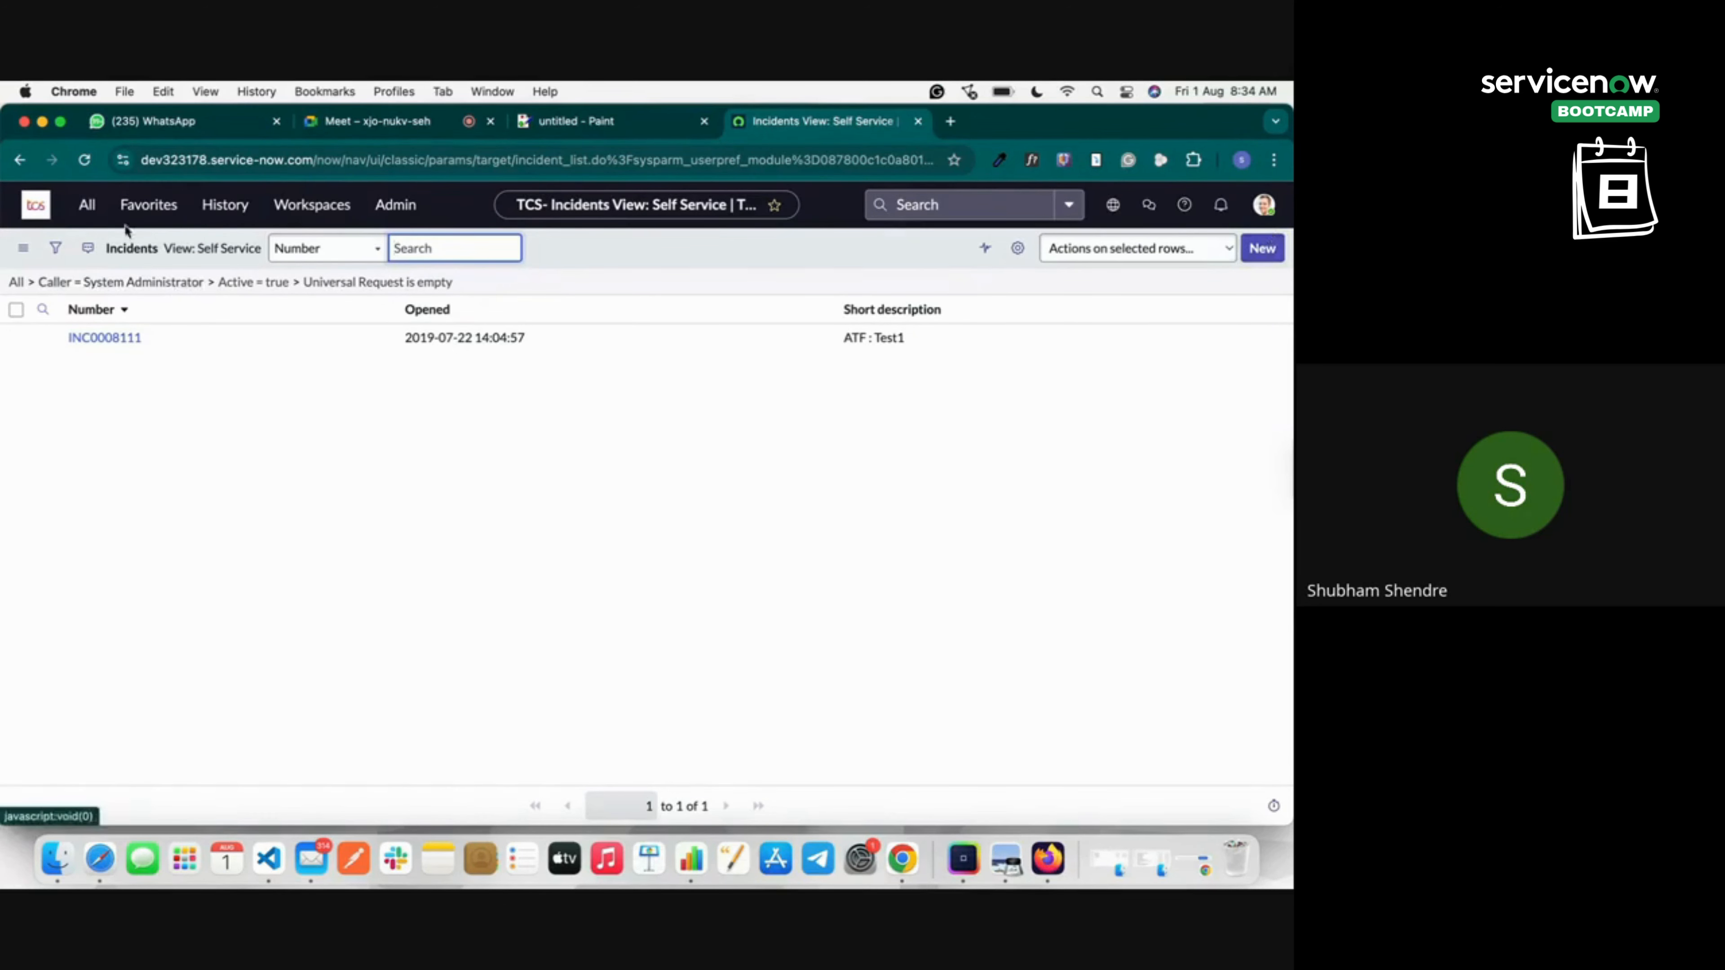
left_click(35, 204)
Open the full Incident list and start a new incident record.
left_click(87, 205)
type("Incide")
scroll(111, 488, "down", 4)
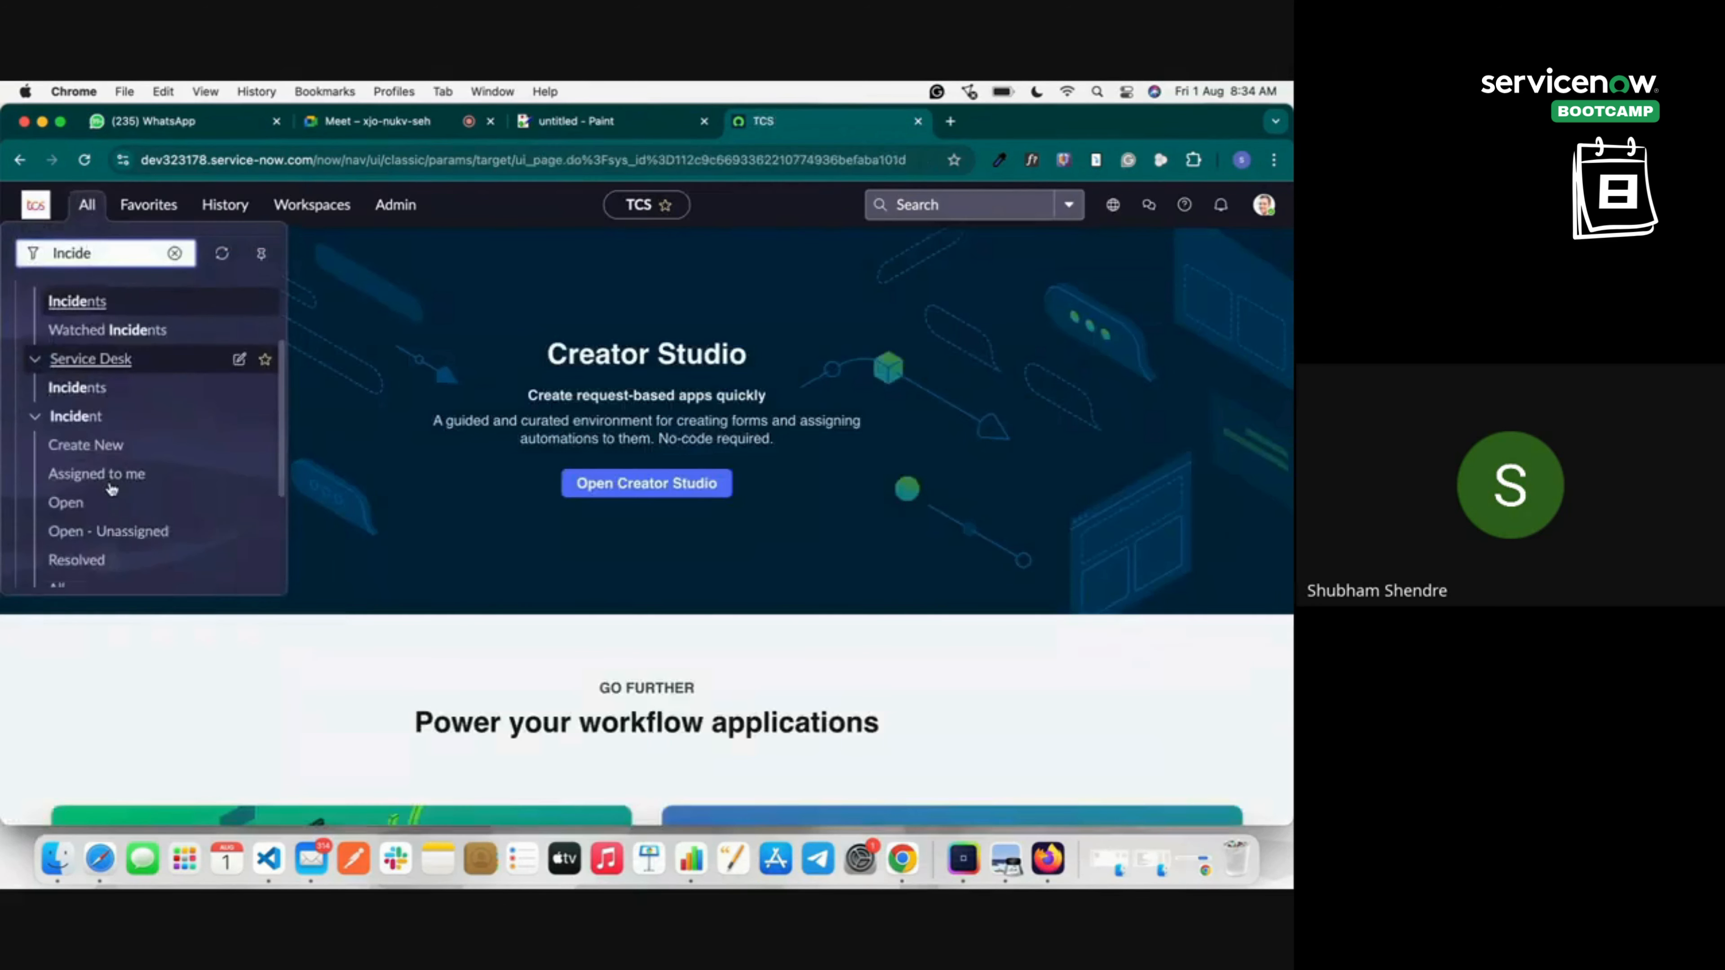
left_click(67, 455)
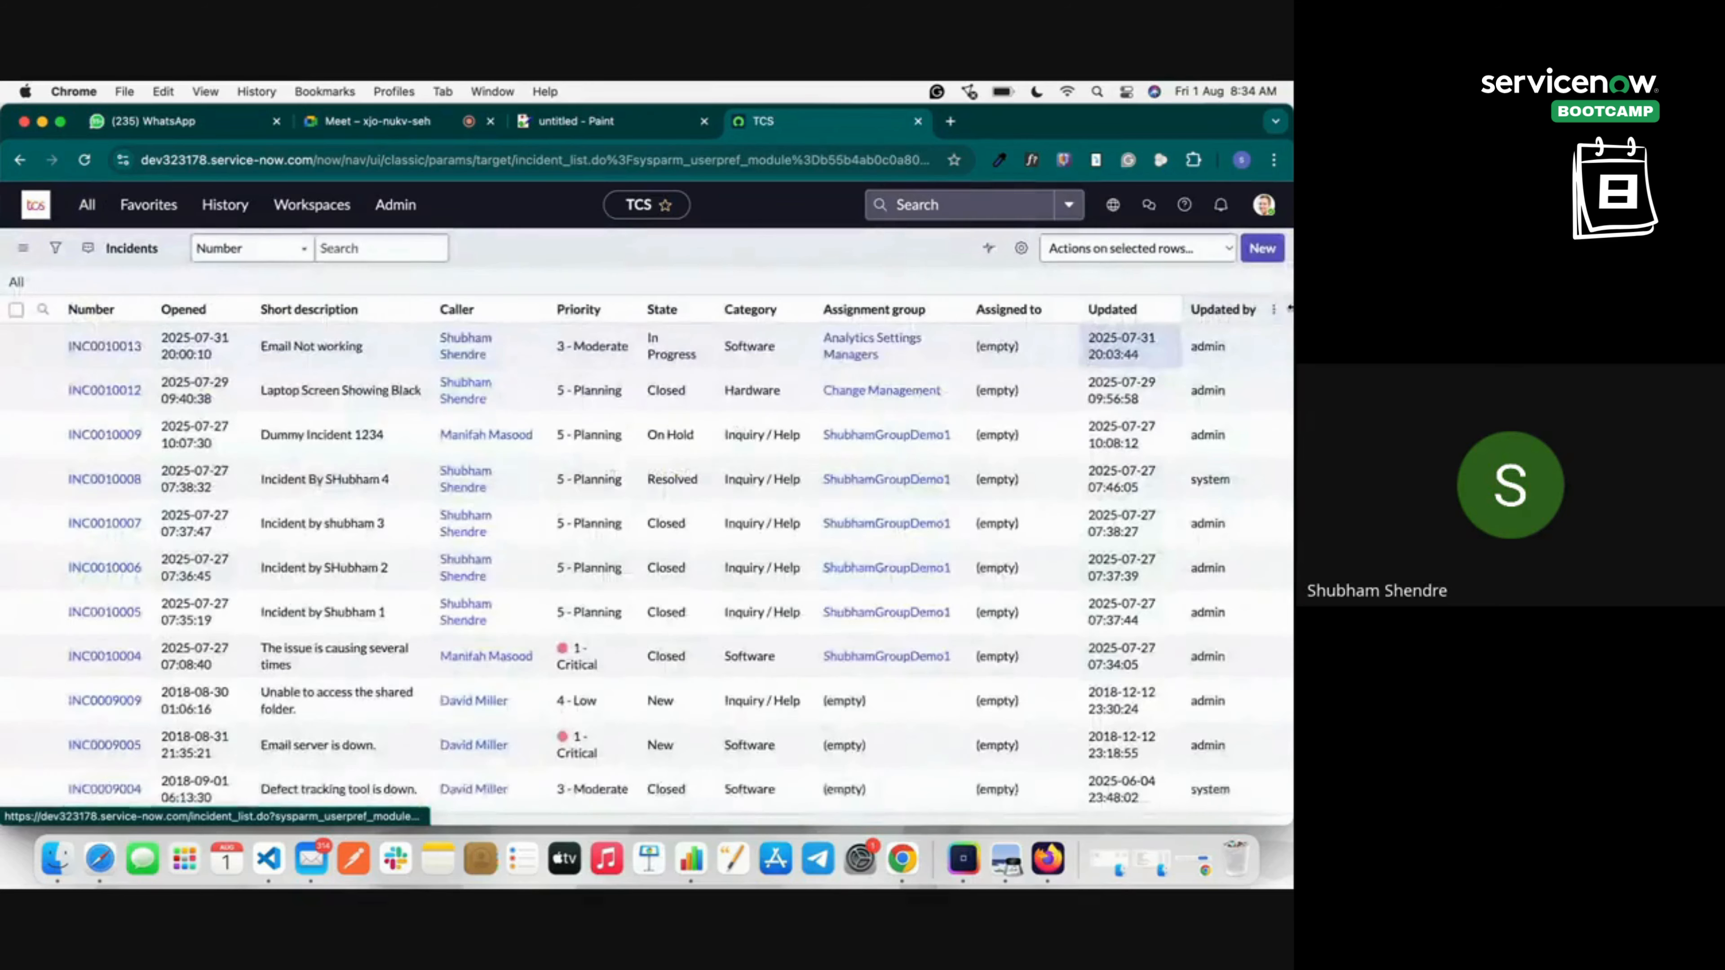
left_click(1259, 248)
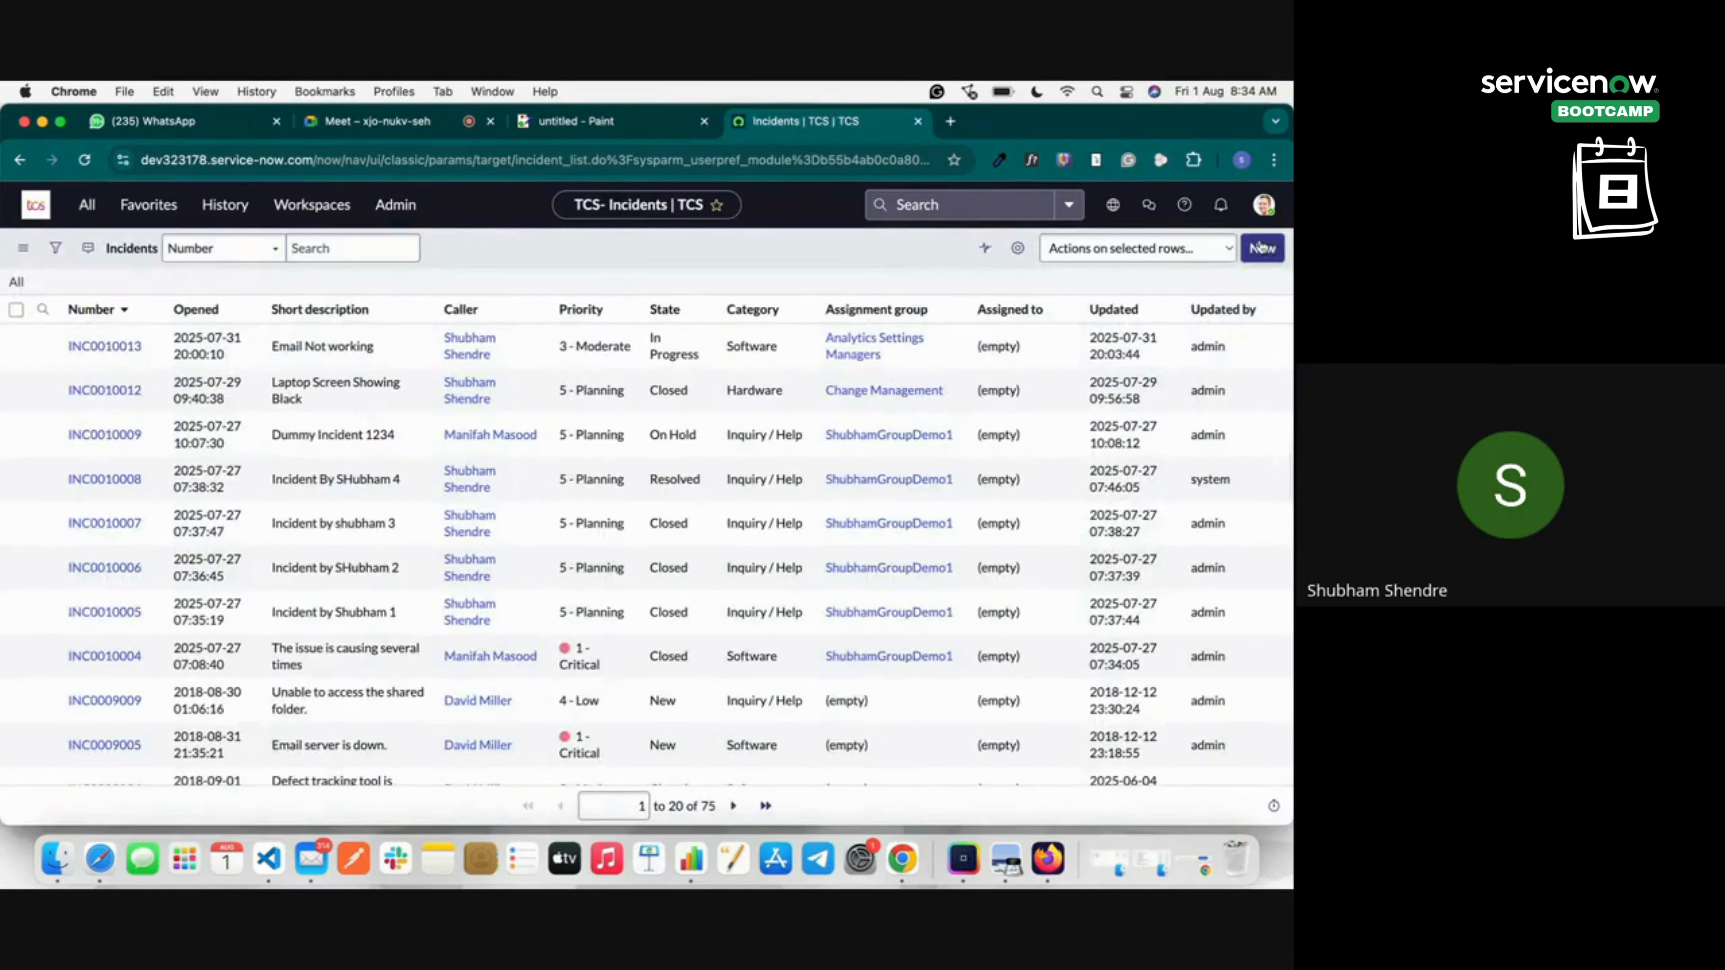
double_click(306, 297)
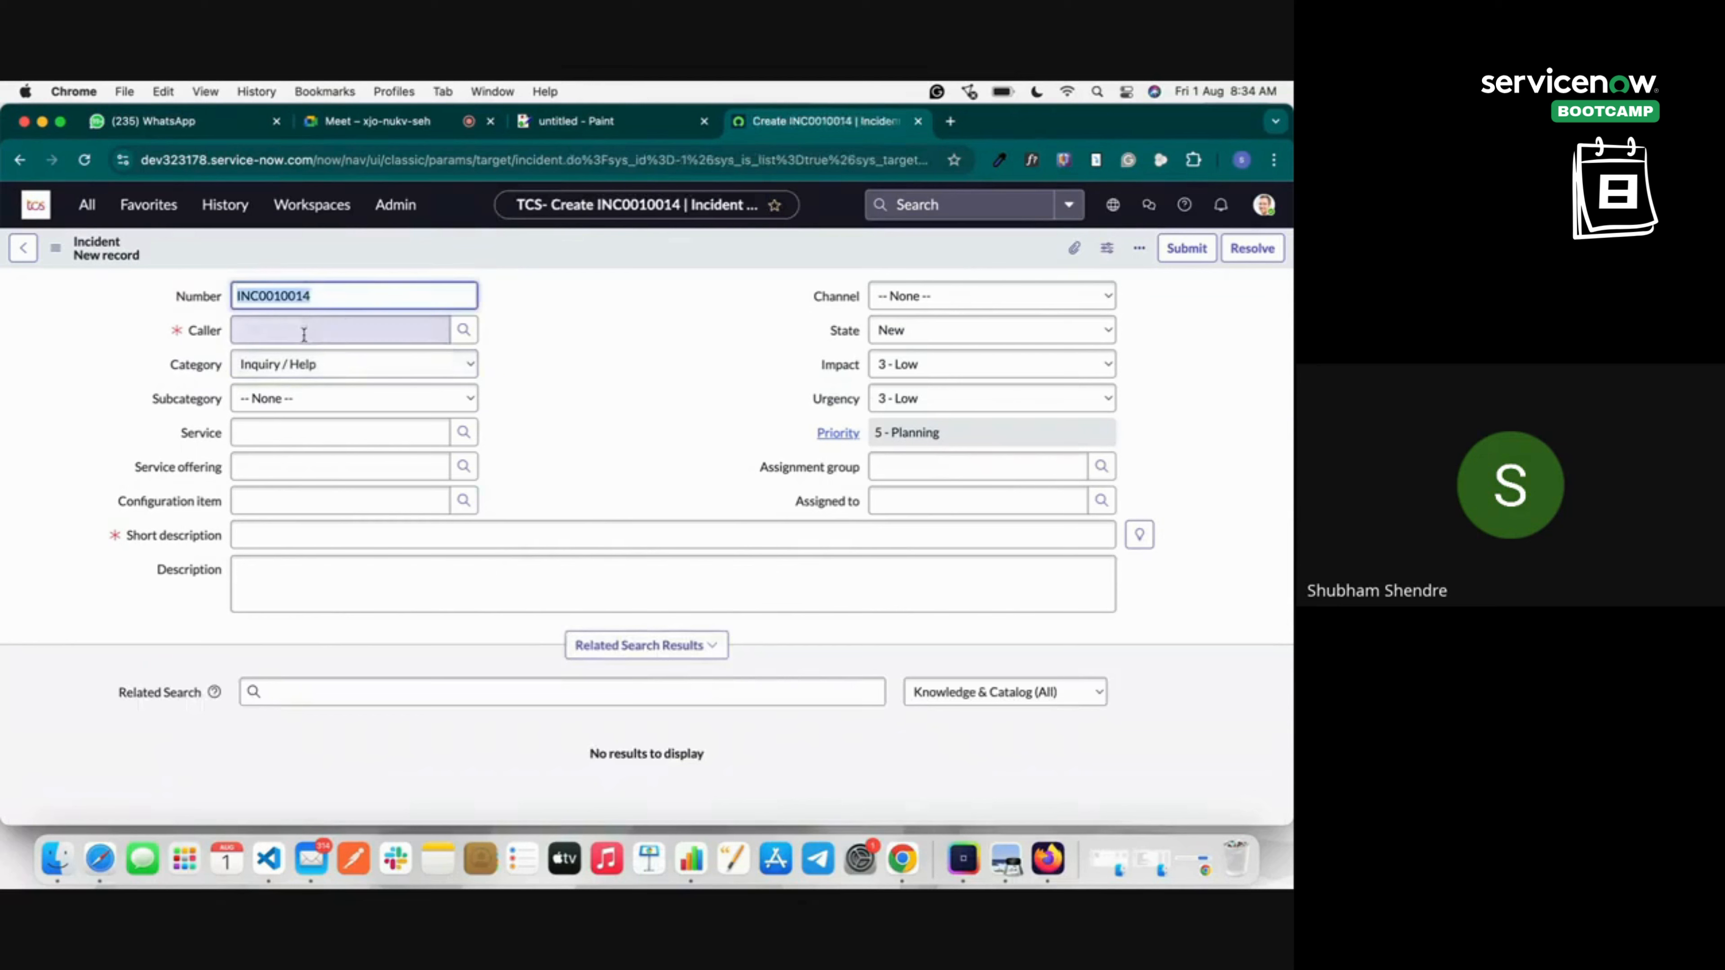
Pick a caller, set the channel to Email, and leave the state New.
left_click(463, 329)
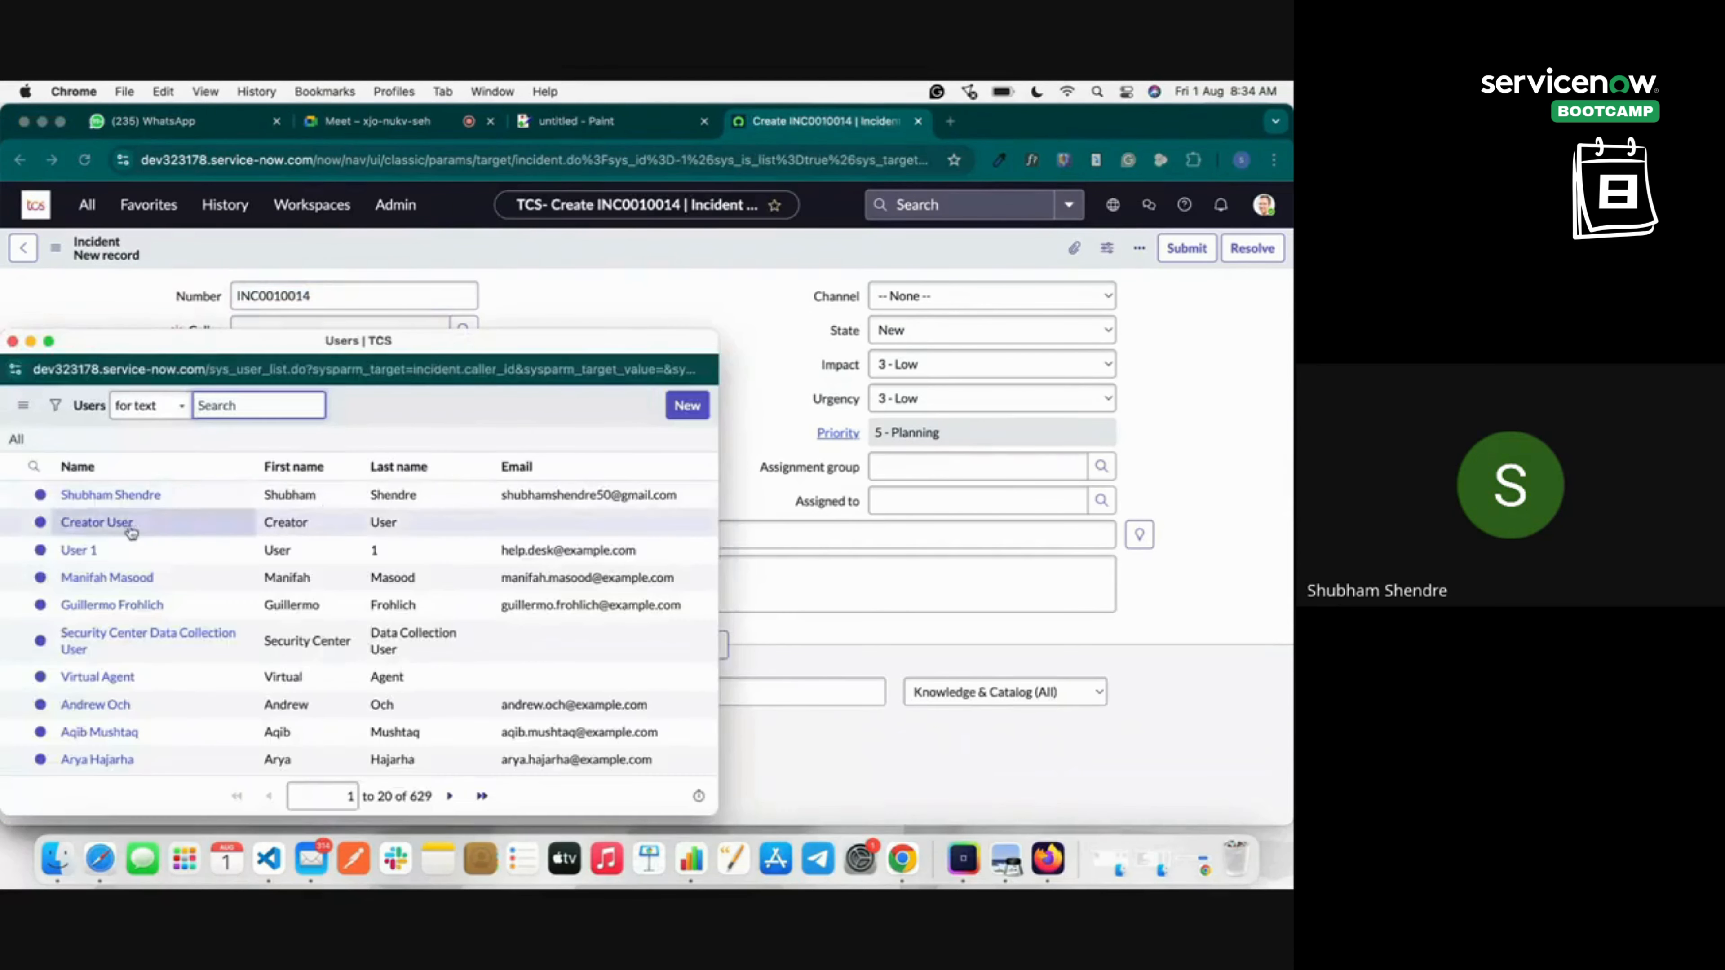
left_click(79, 550)
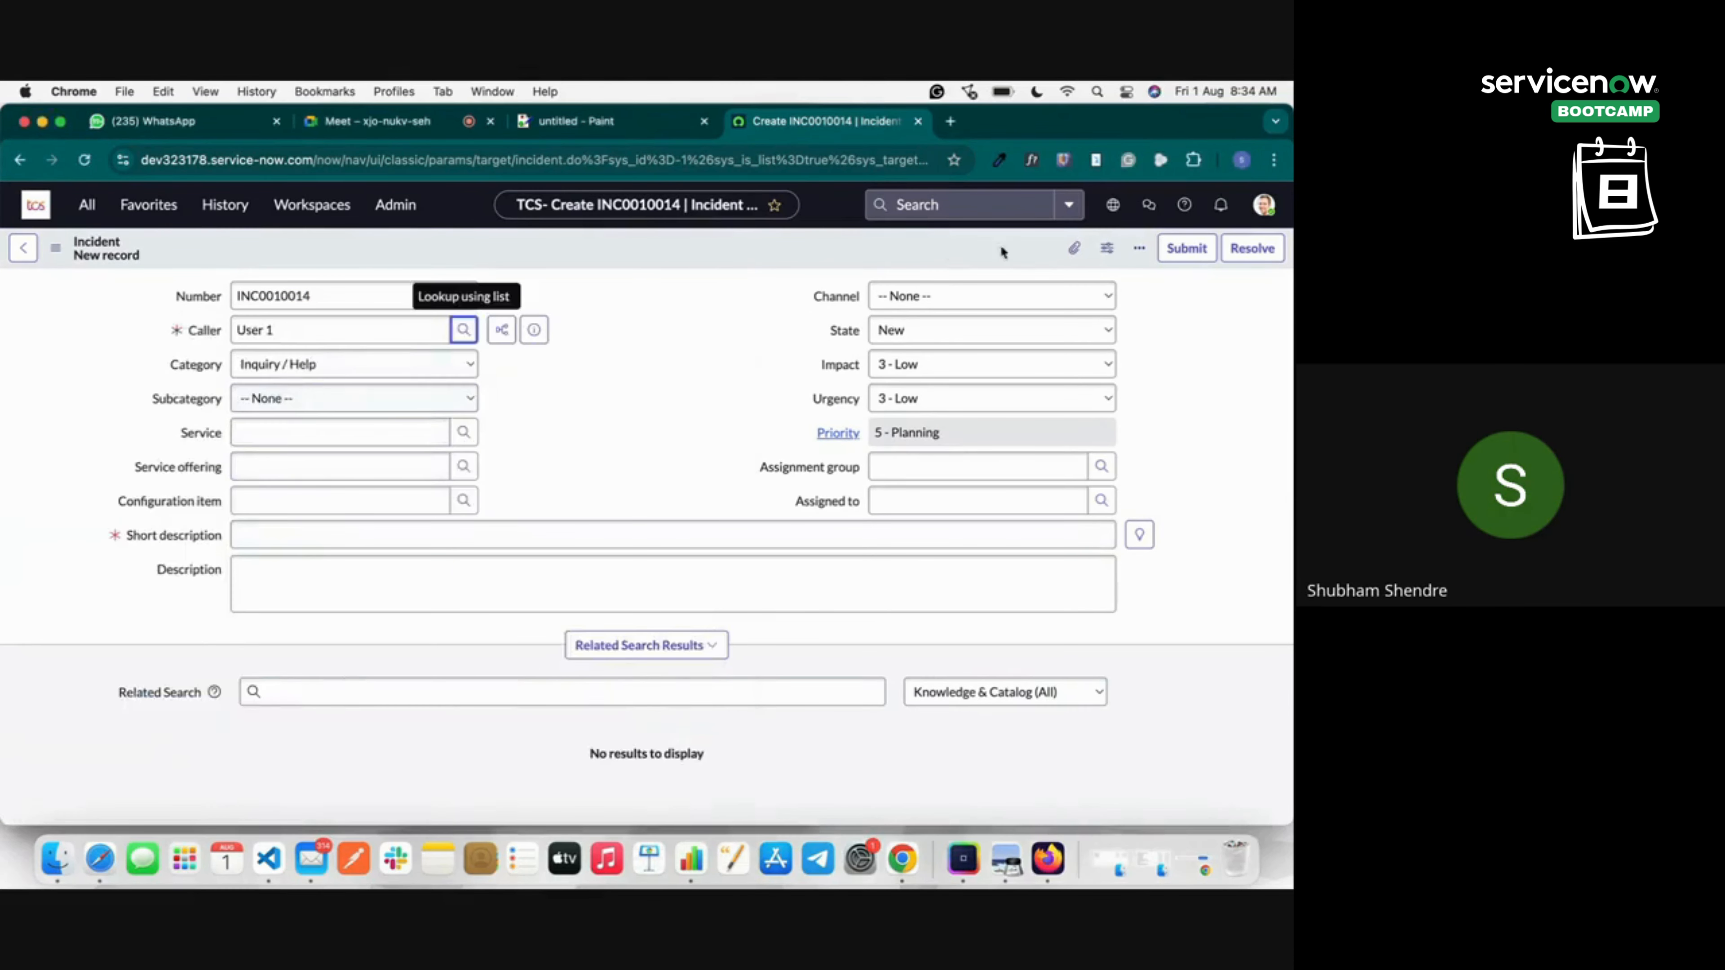
left_click(989, 306)
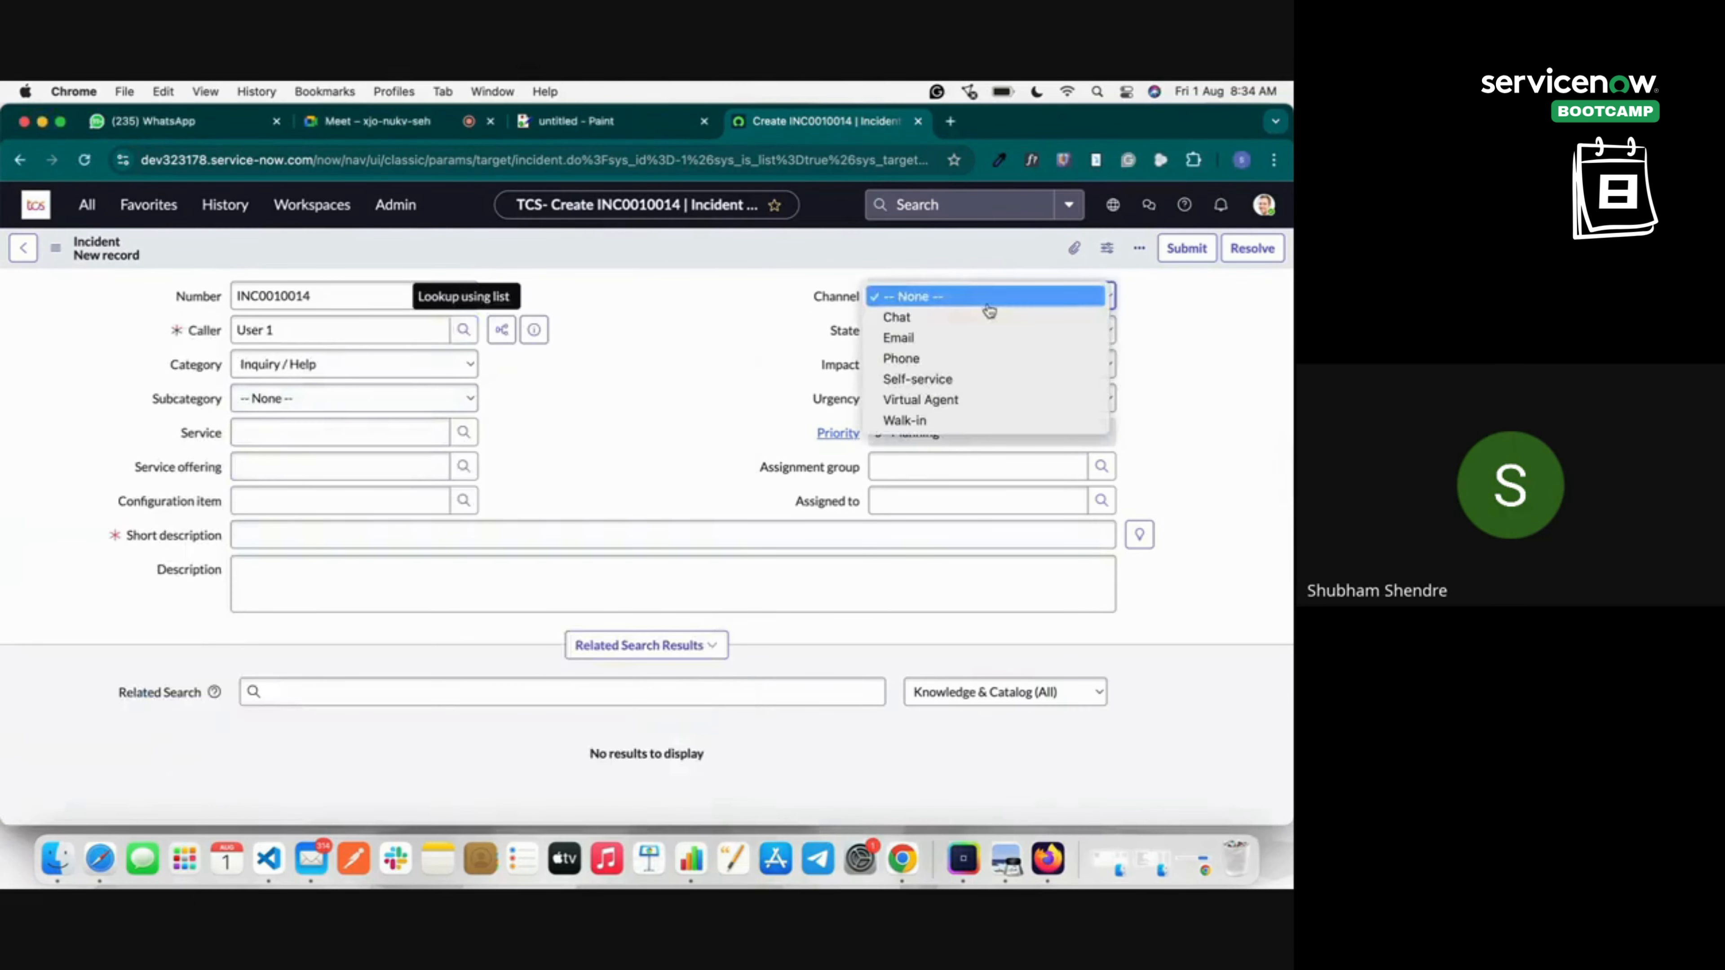
left_click(971, 340)
left_click(924, 333)
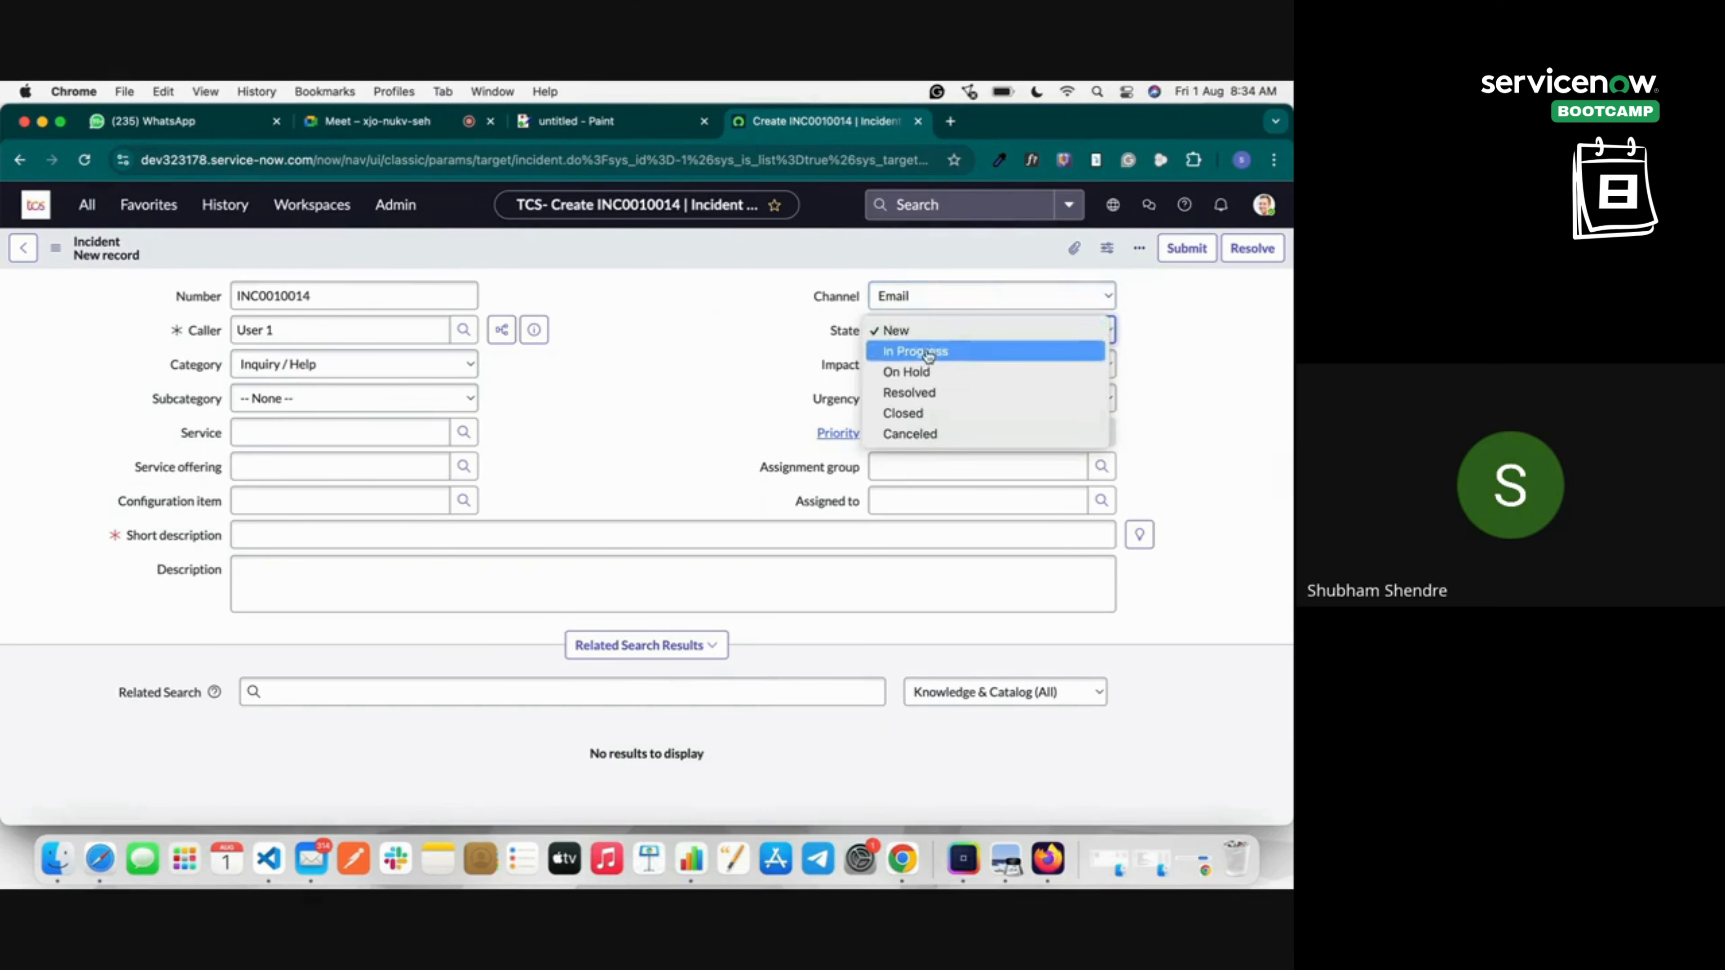
left_click(917, 351)
left_click(895, 331)
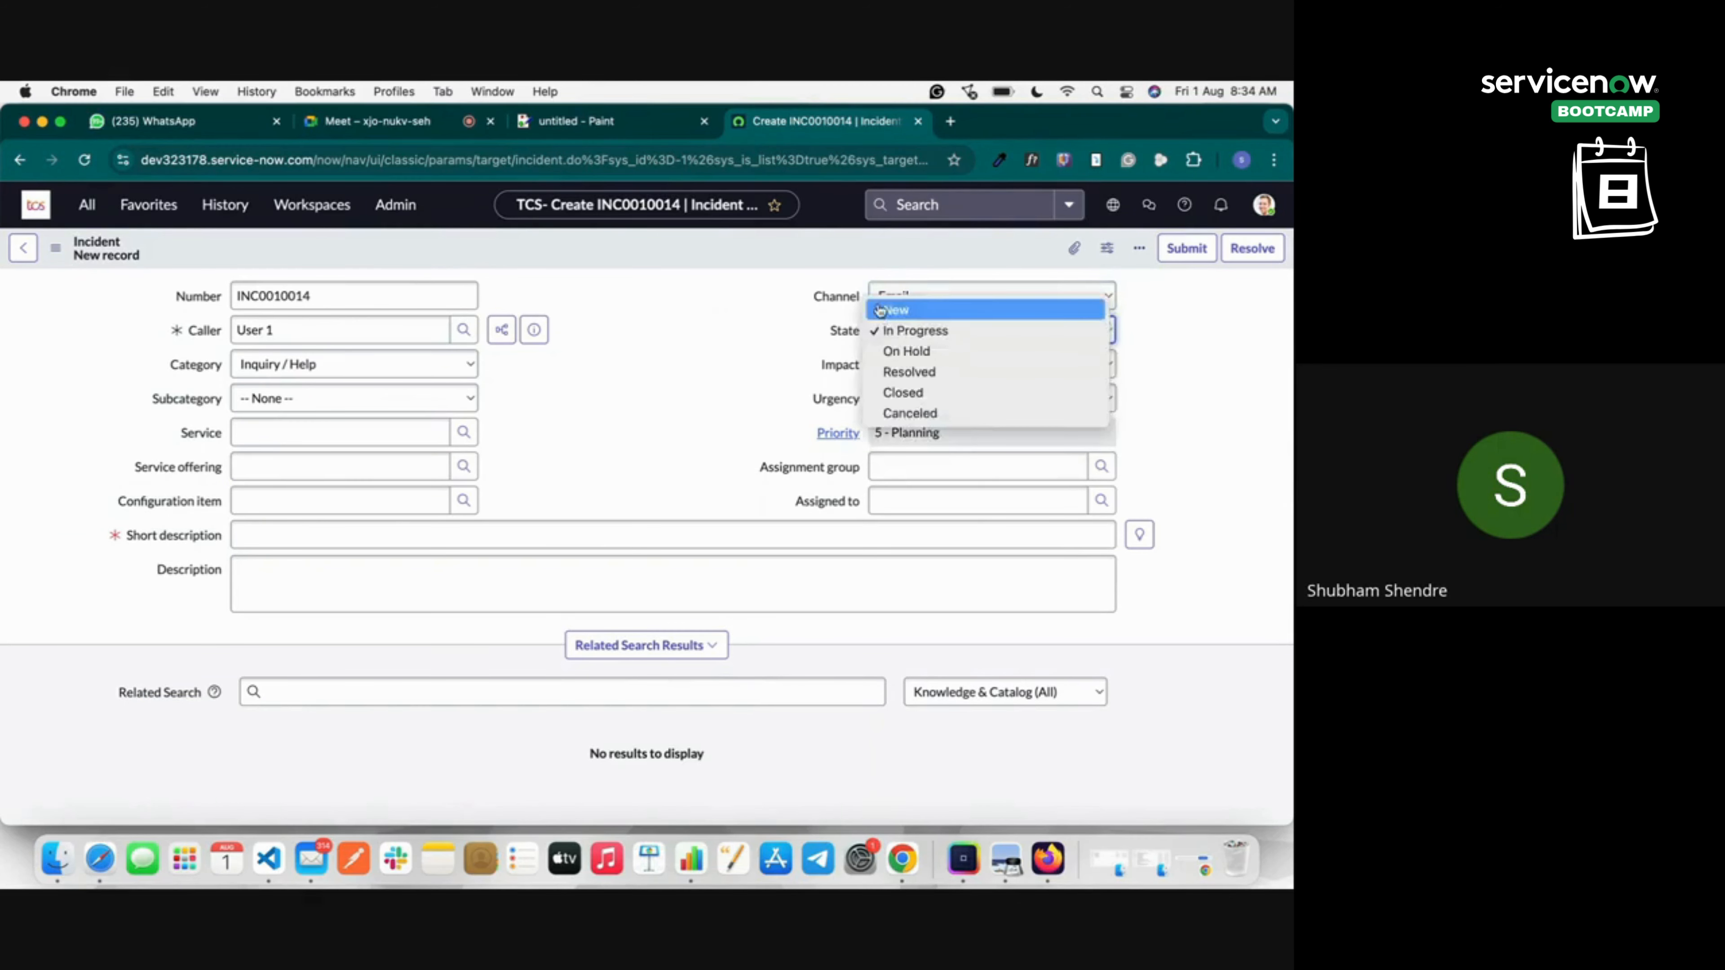
left_click(896, 310)
Set category Software, subcategory Email, and short description 'EMail Not working for me since morning'.
left_click(293, 365)
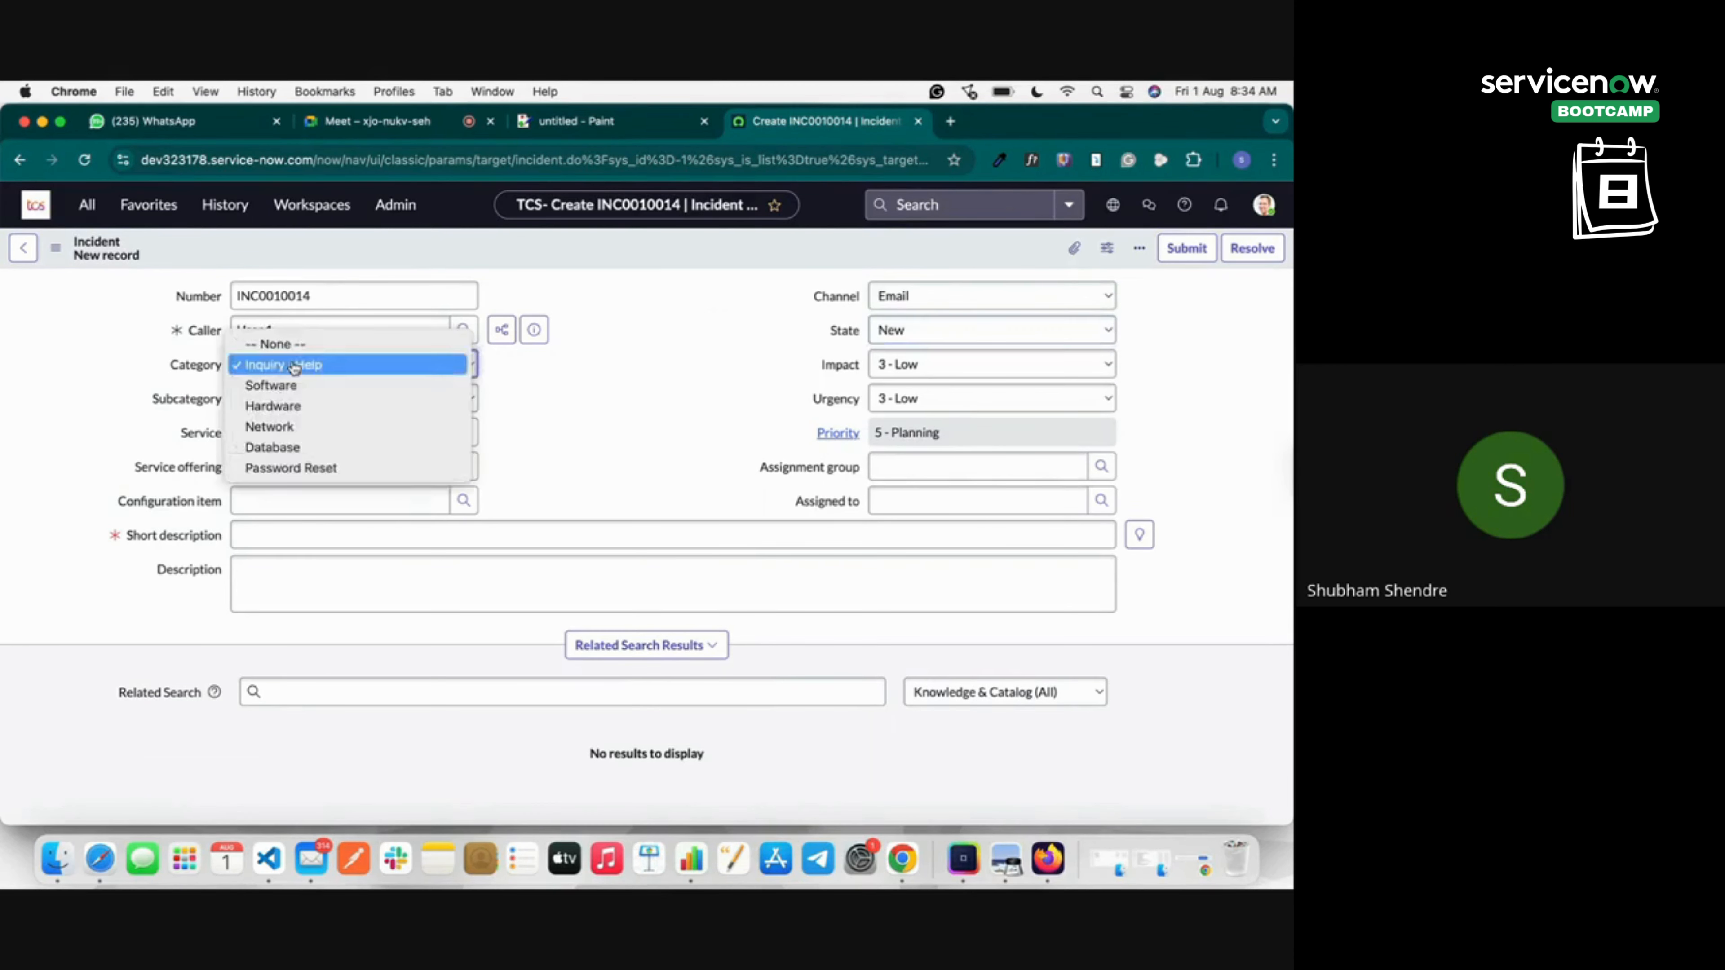
left_click(293, 365)
left_click(294, 365)
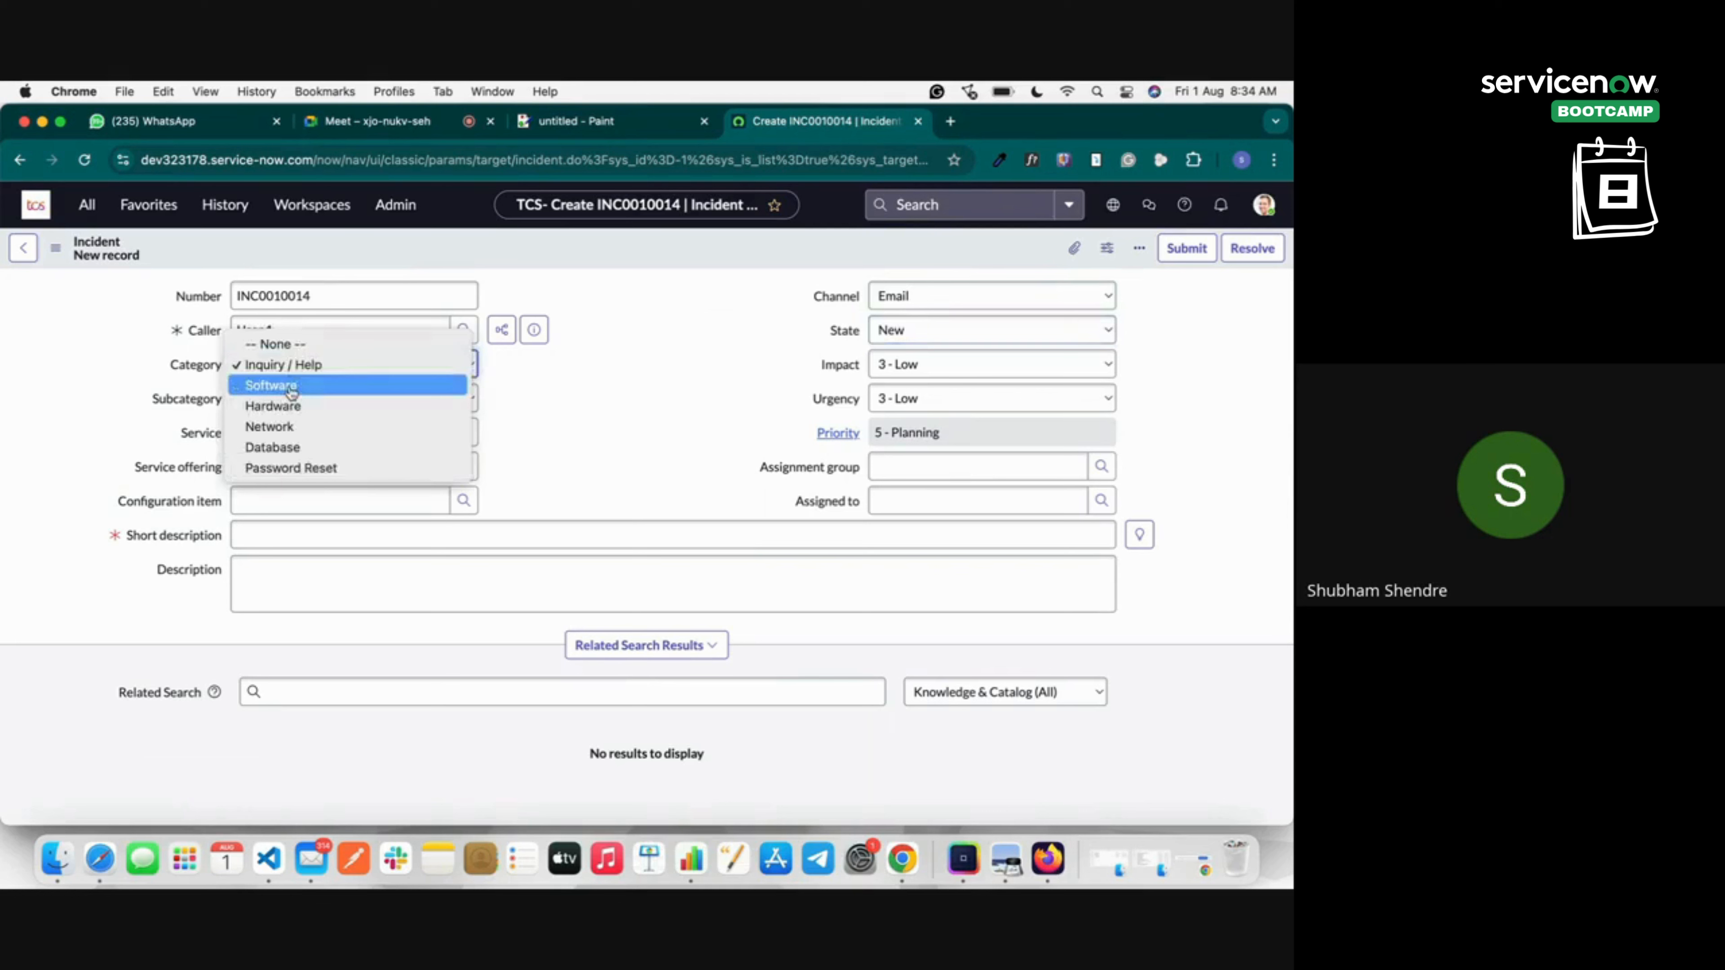
left_click(271, 385)
left_click(258, 398)
left_click(273, 419)
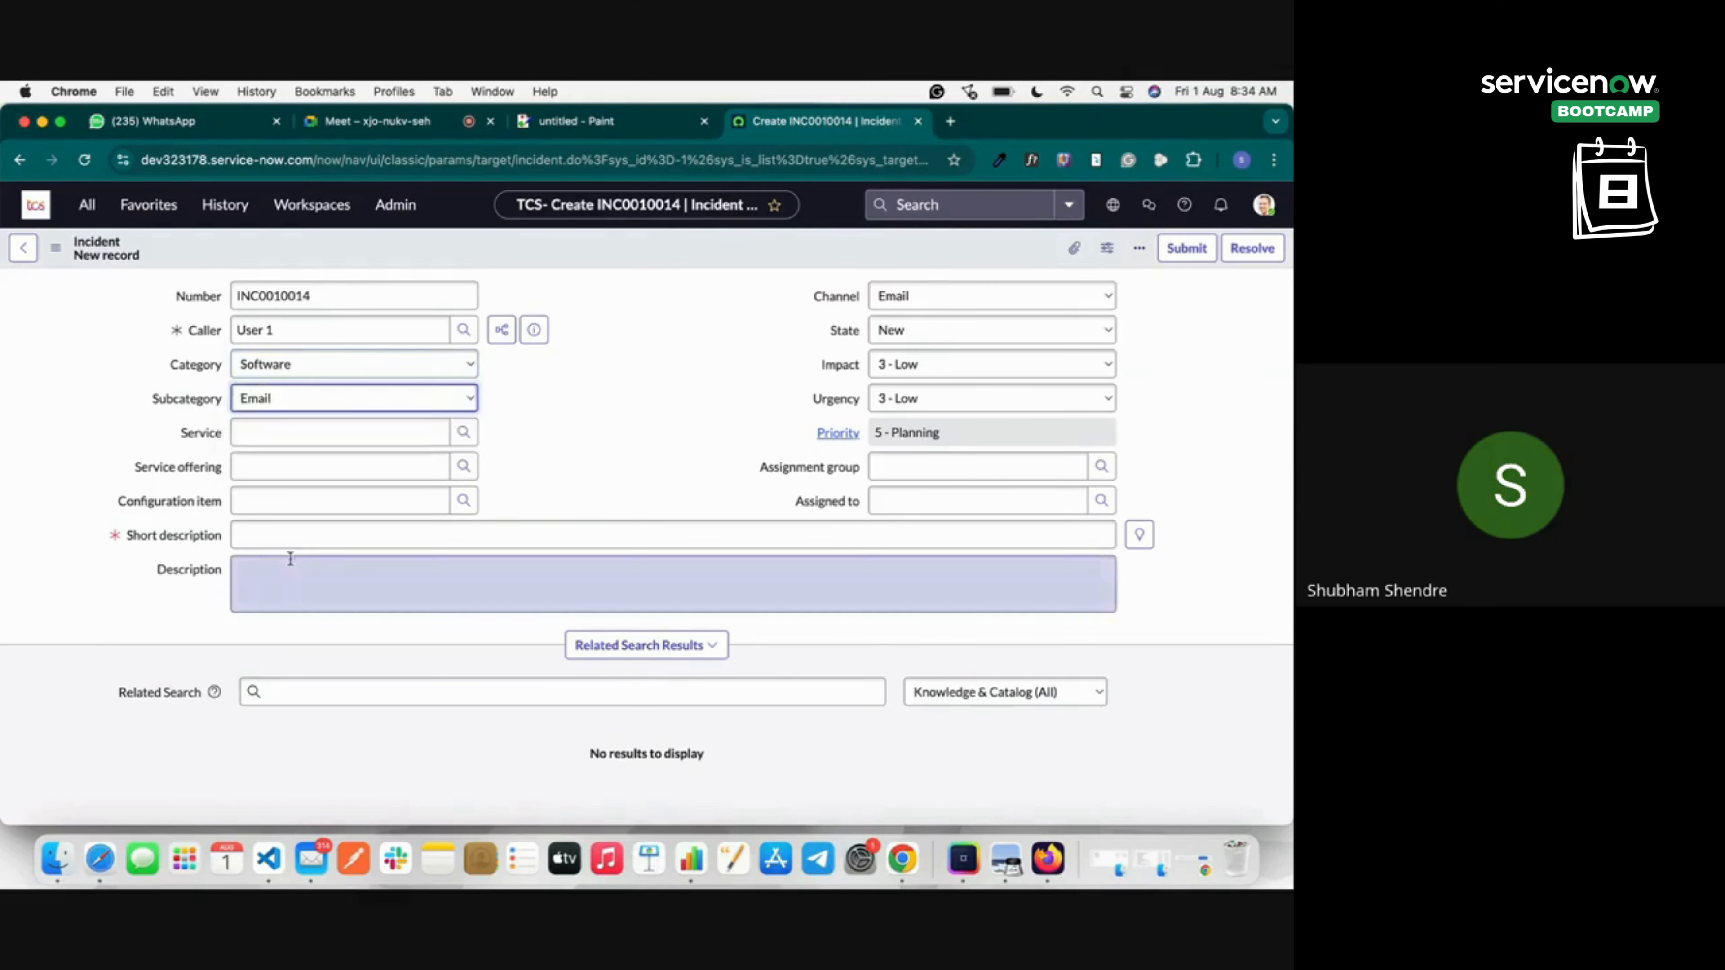
left_click(277, 534)
type("EMail Not working for me since morning")
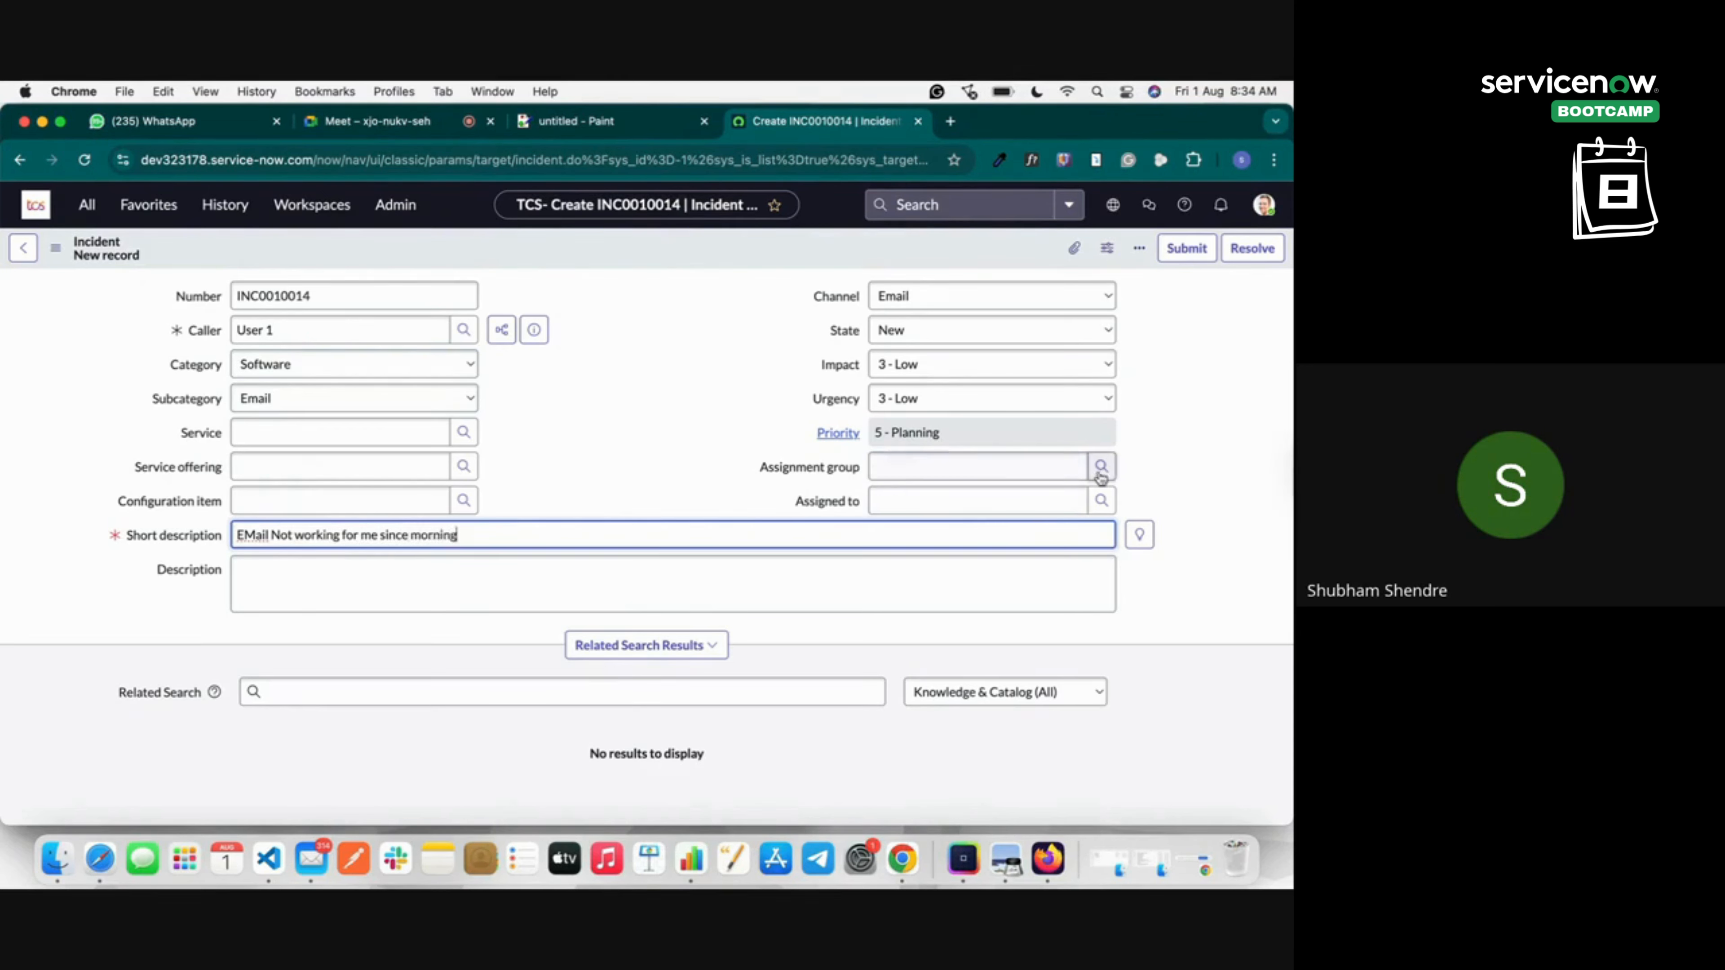
Assign the group Analytics Settings Managers and save incident INC0010014.
left_click(1101, 466)
left_click(574, 517)
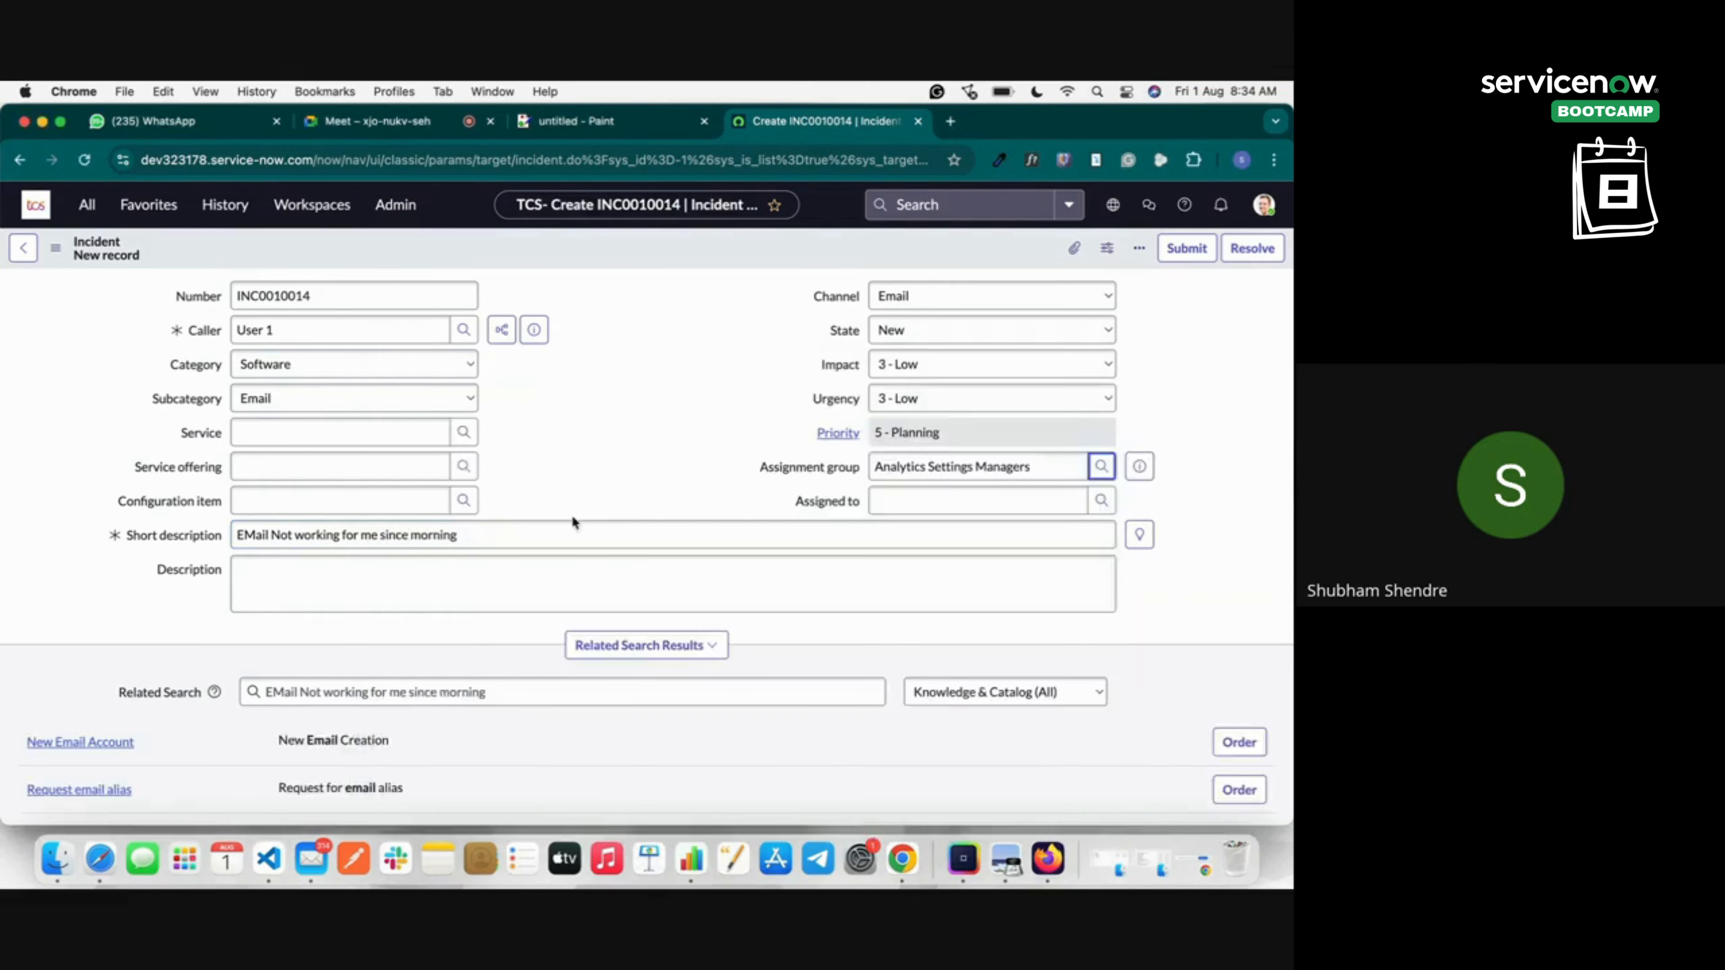
right_click(523, 258)
left_click(581, 271)
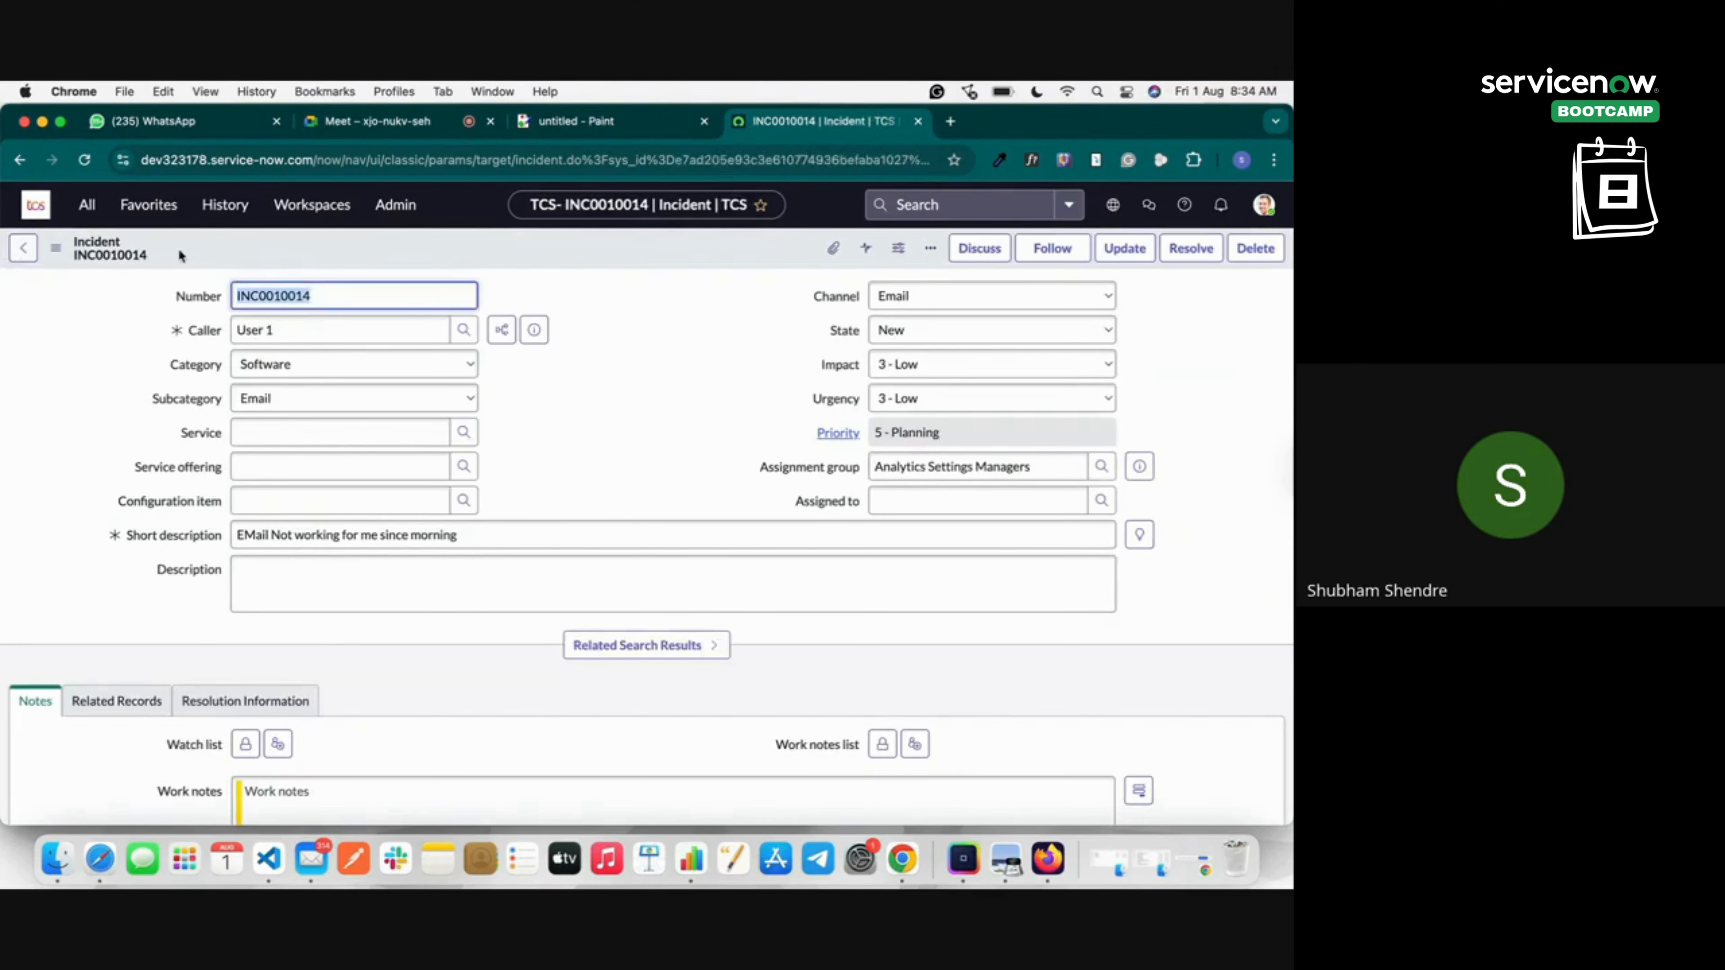
Re-save INC0010014, then start a new incident from the full Incident list.
right_click(334, 254)
left_click(339, 267)
left_click(87, 205)
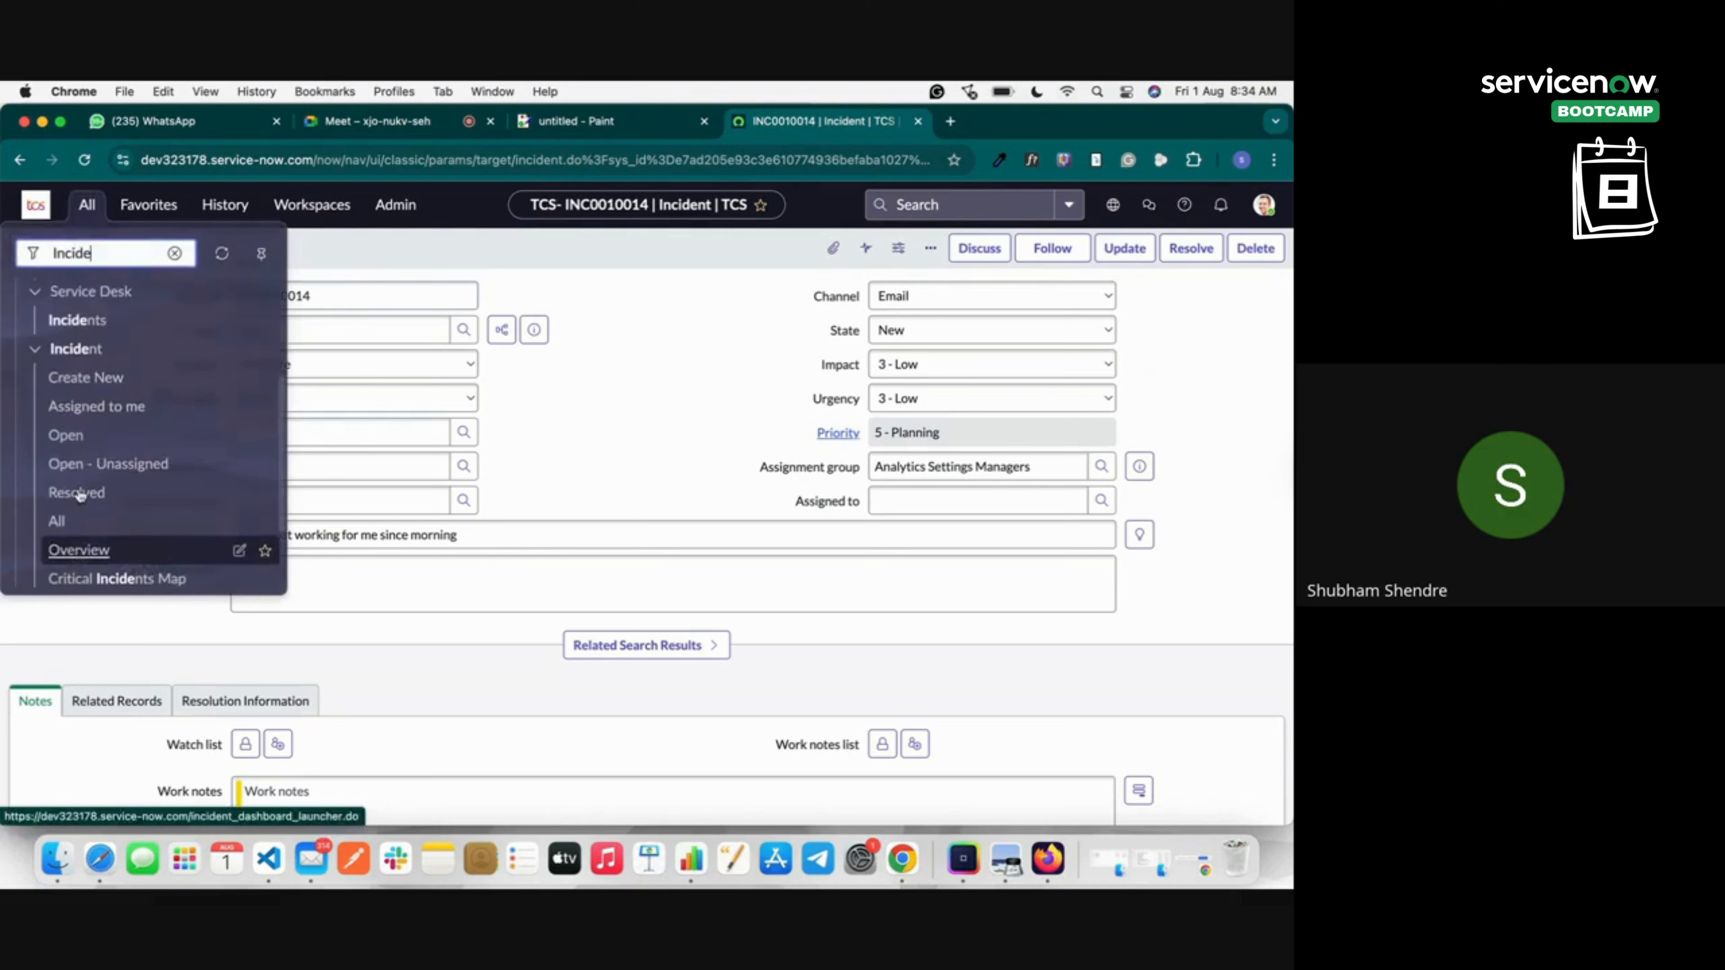
left_click(57, 521)
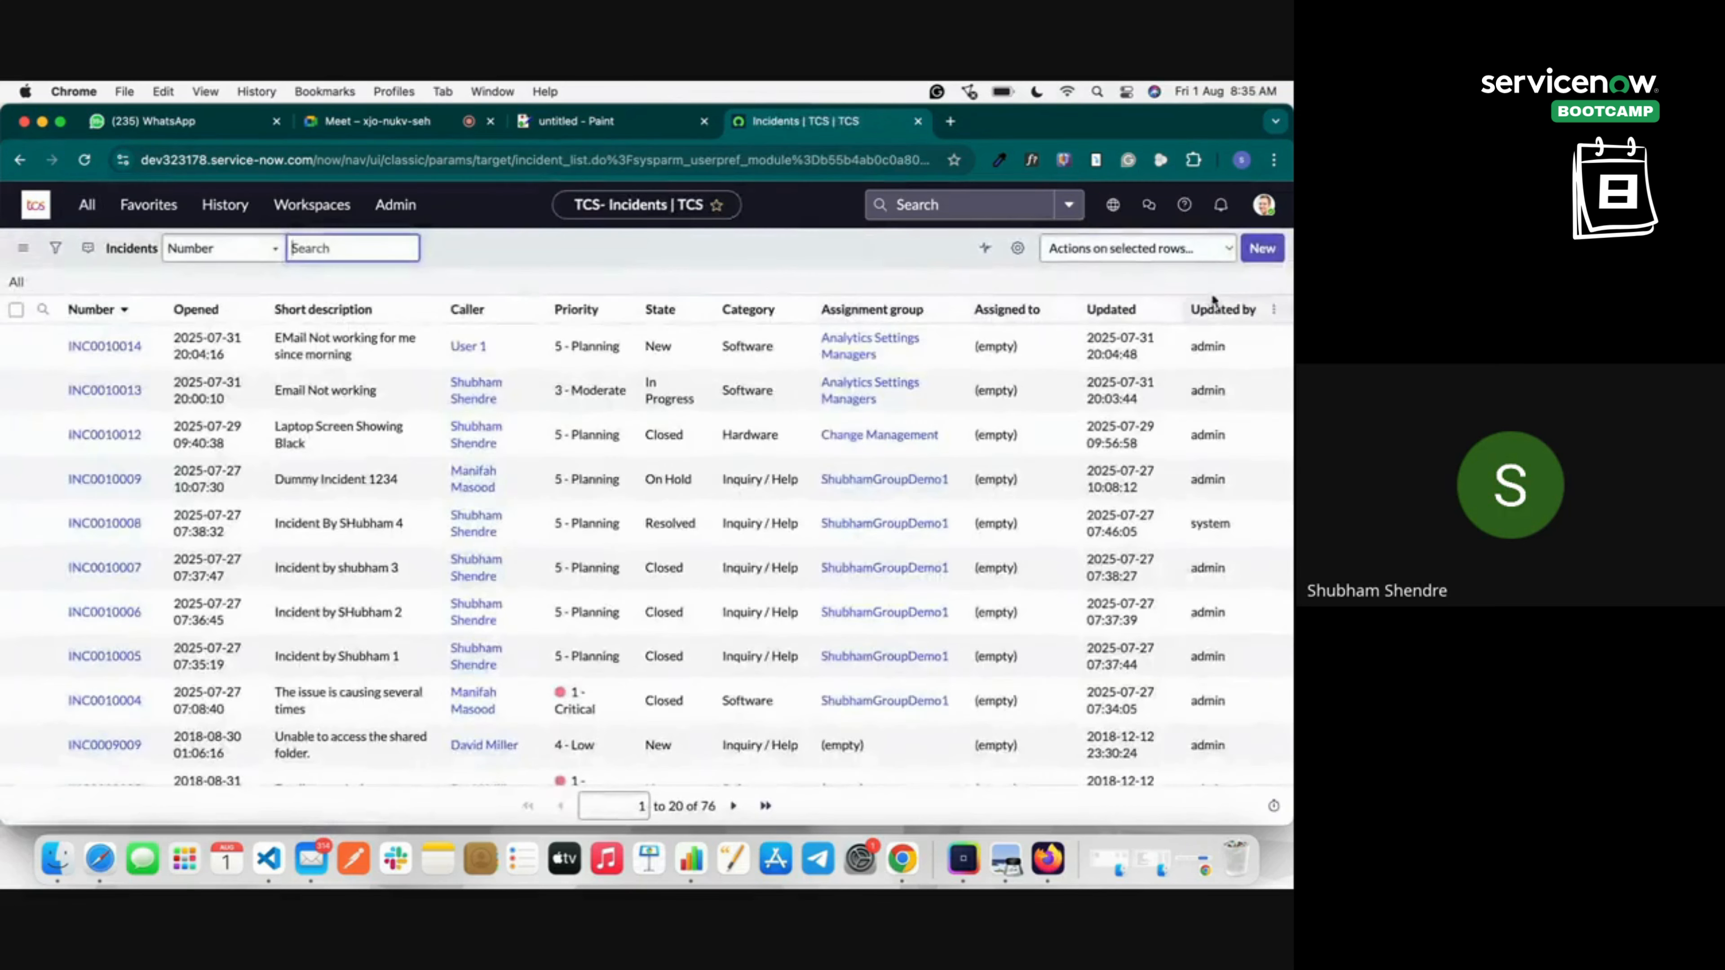
left_click(1272, 253)
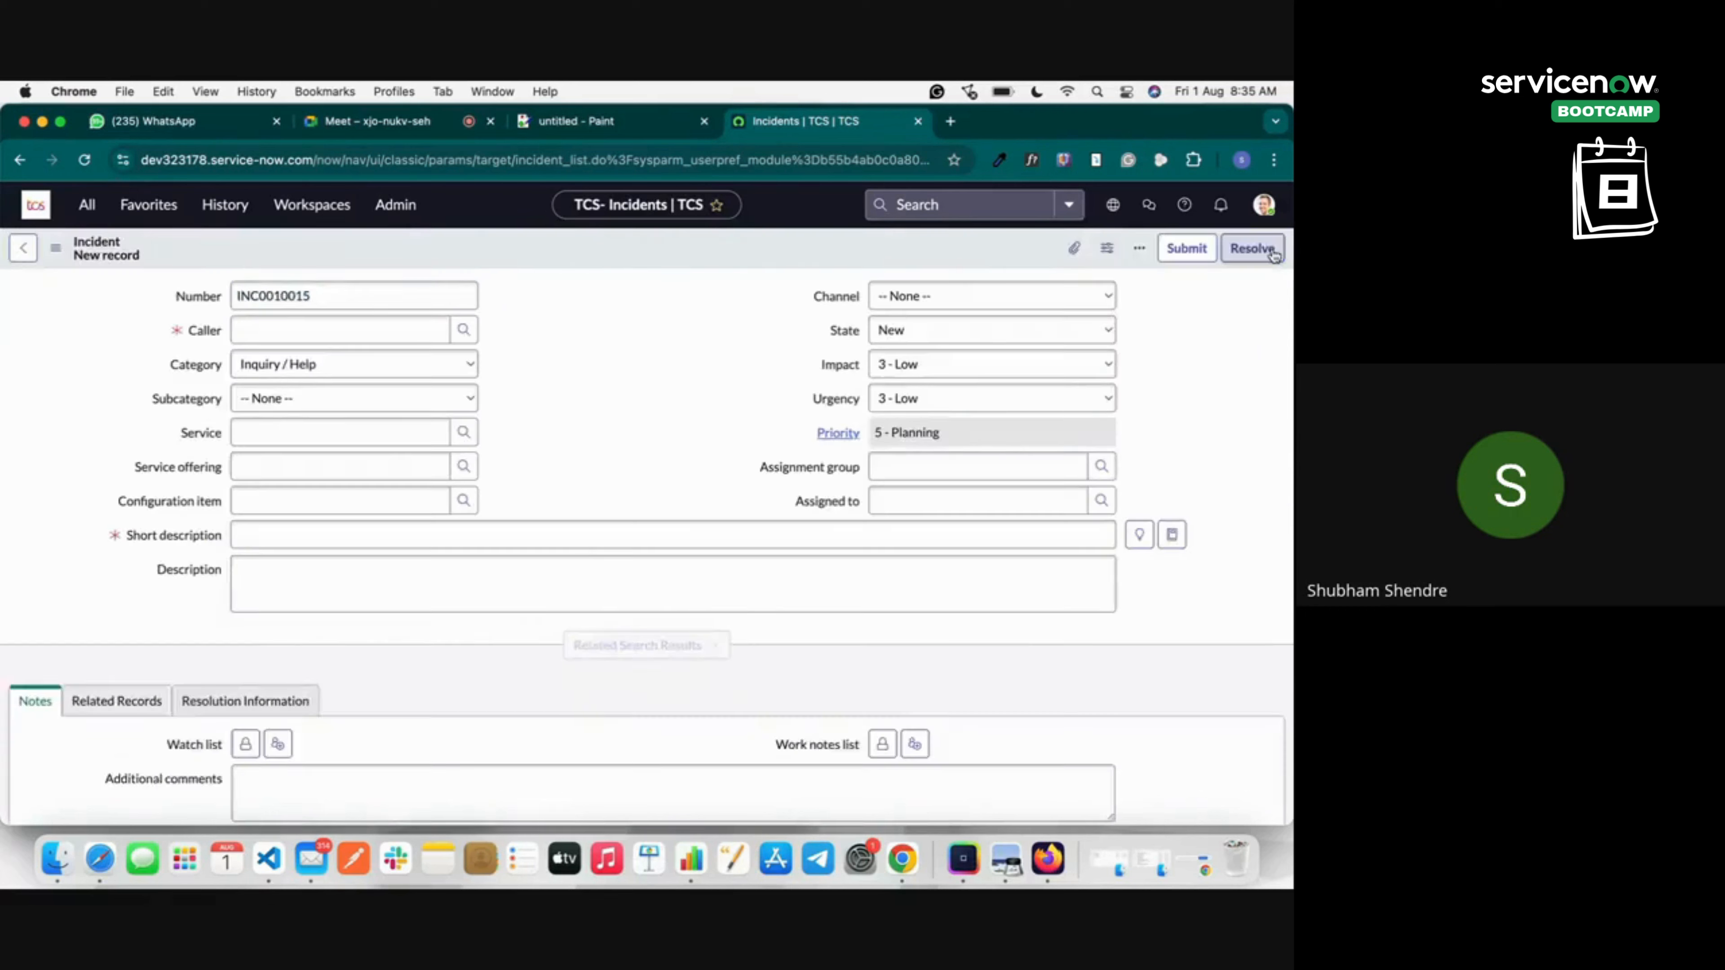
Choose a caller from the users list, set channel Email, and keep state New.
left_click(264, 331)
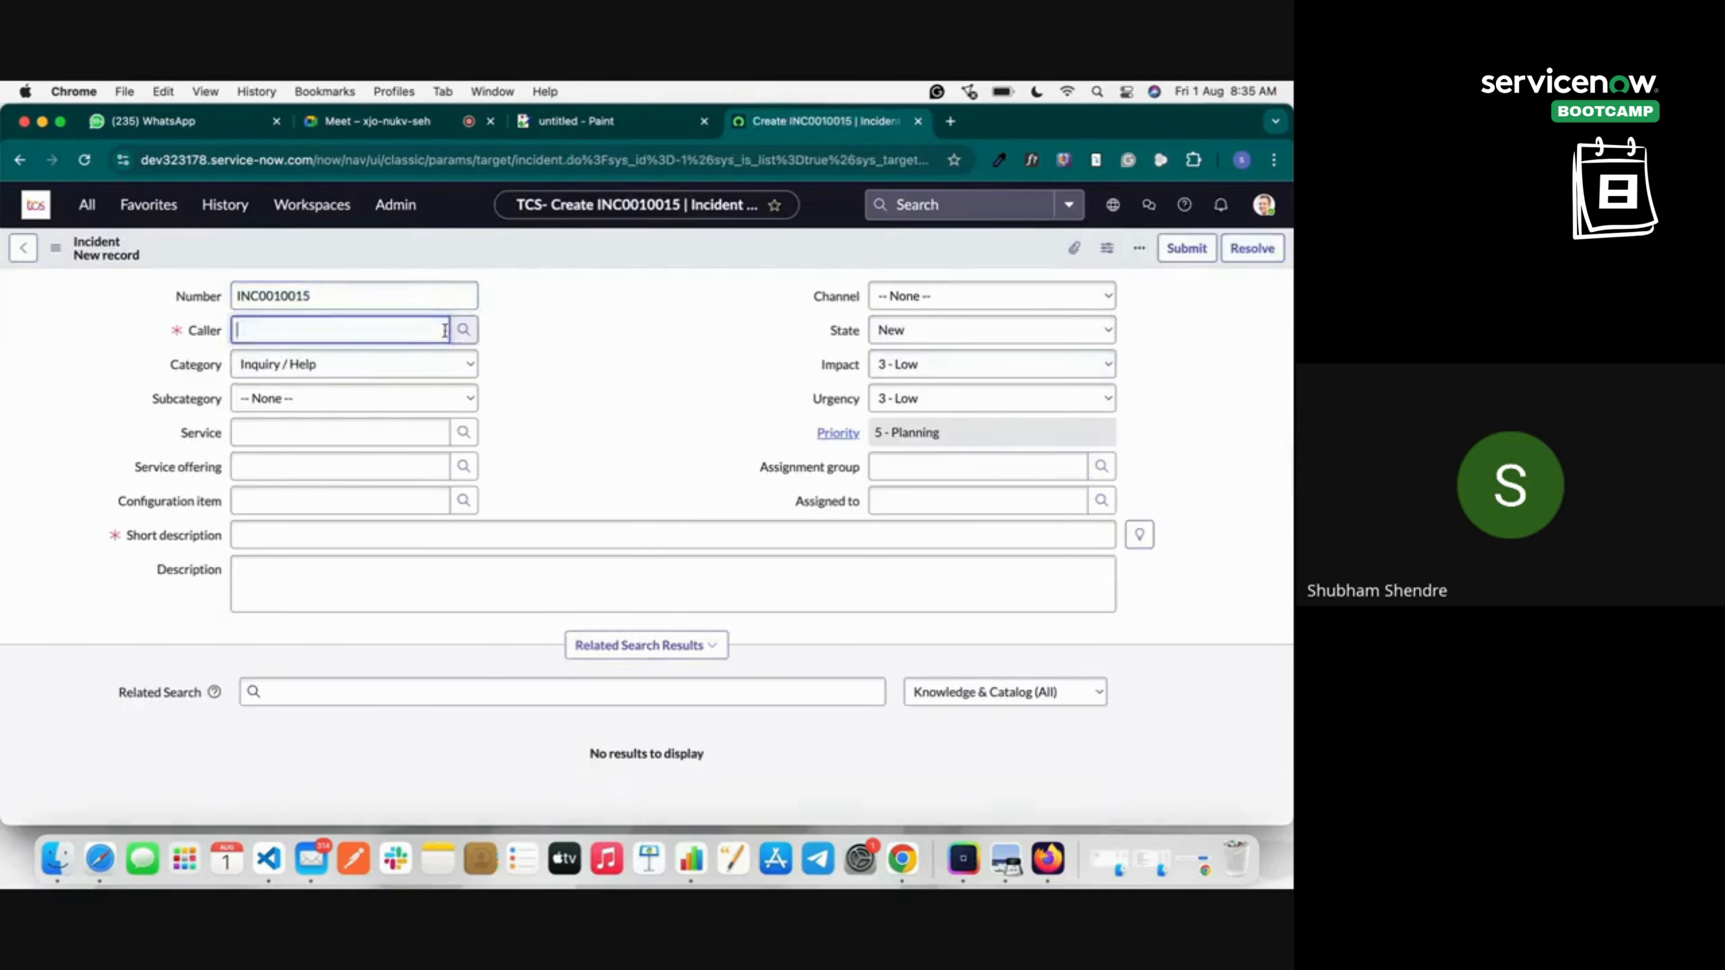
left_click(464, 329)
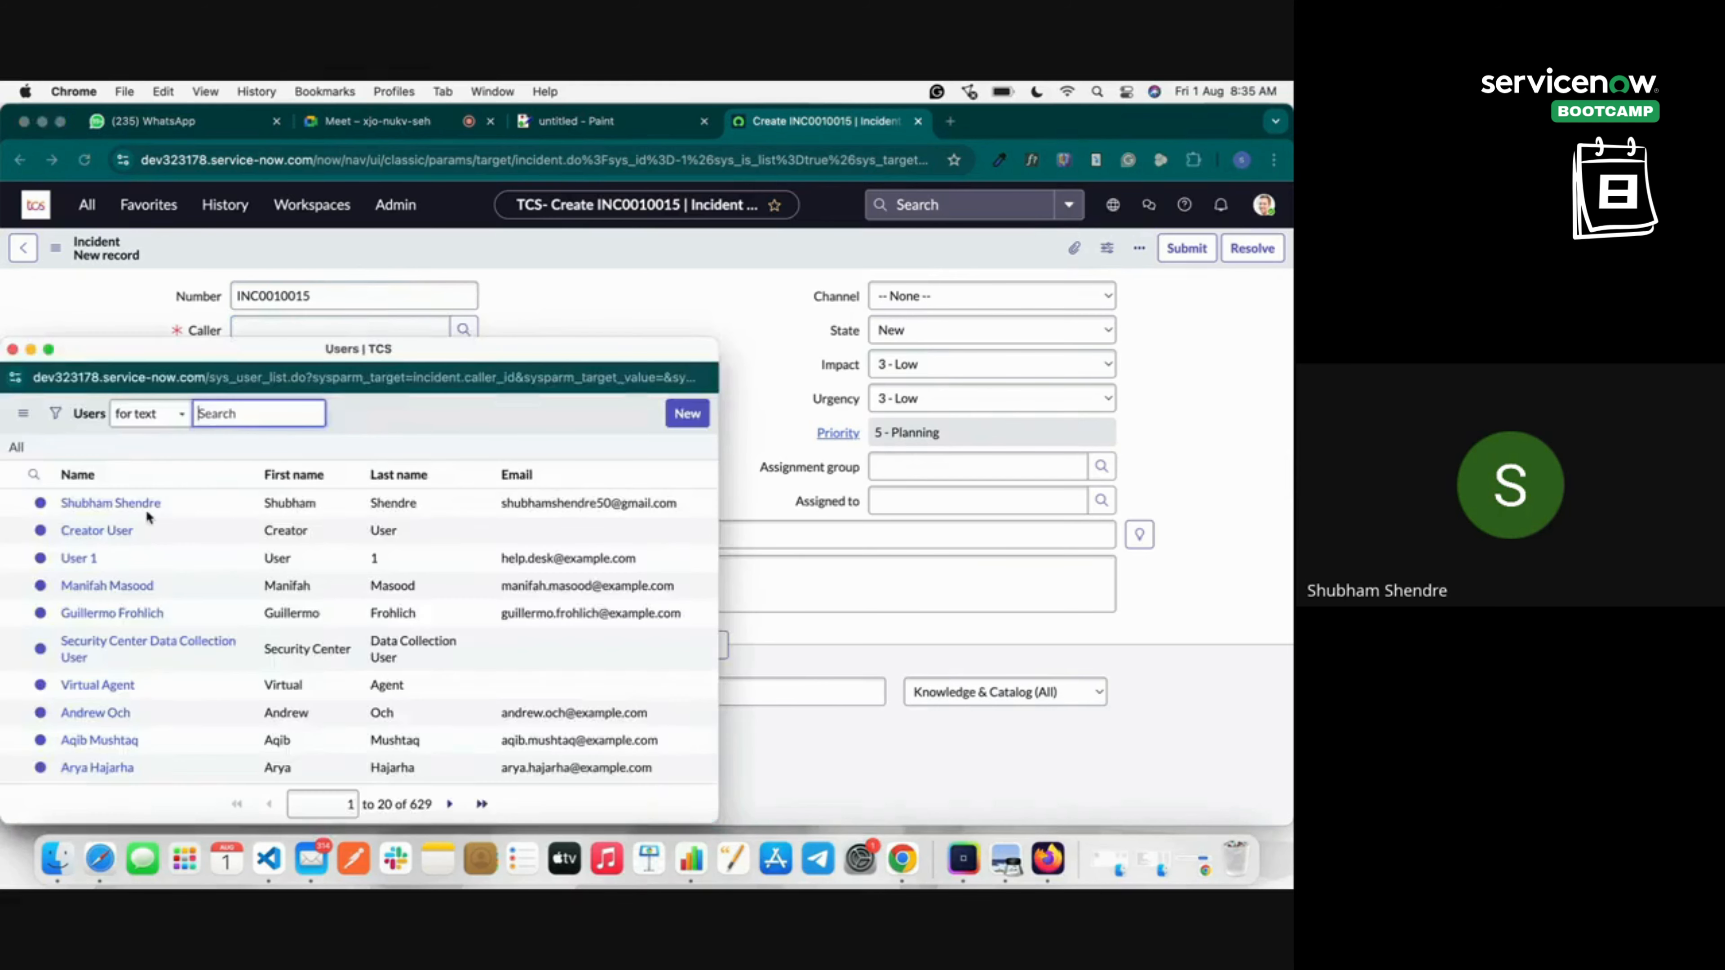
left_click(105, 586)
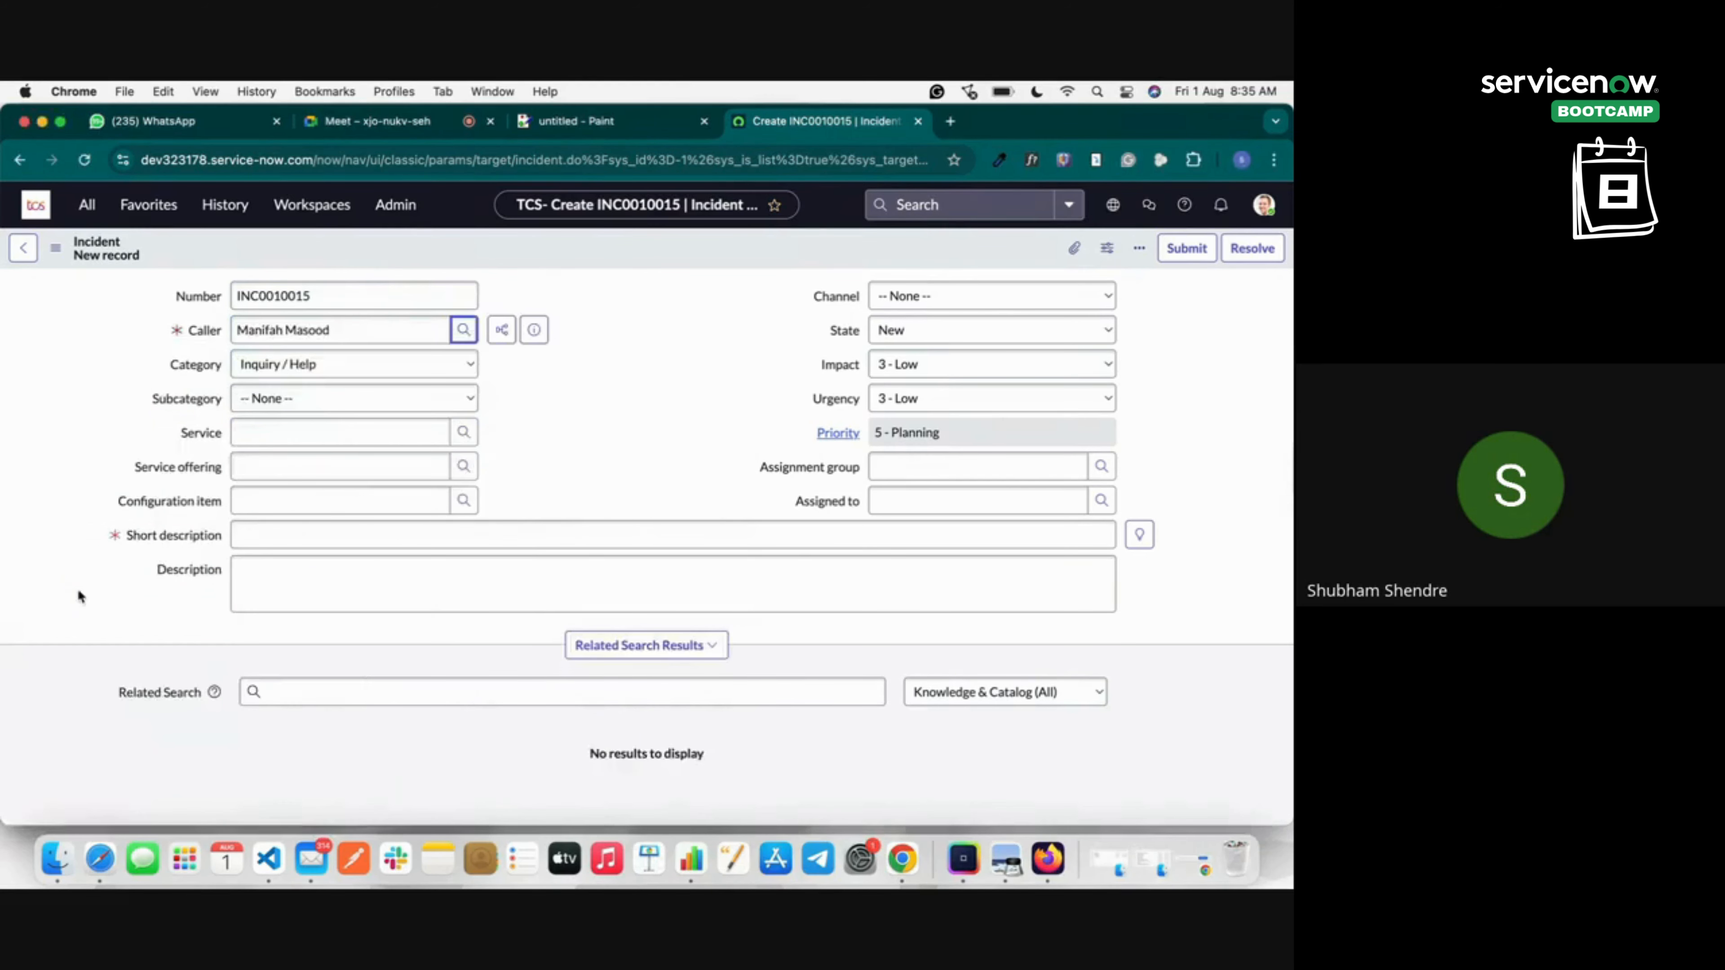
left_click(928, 306)
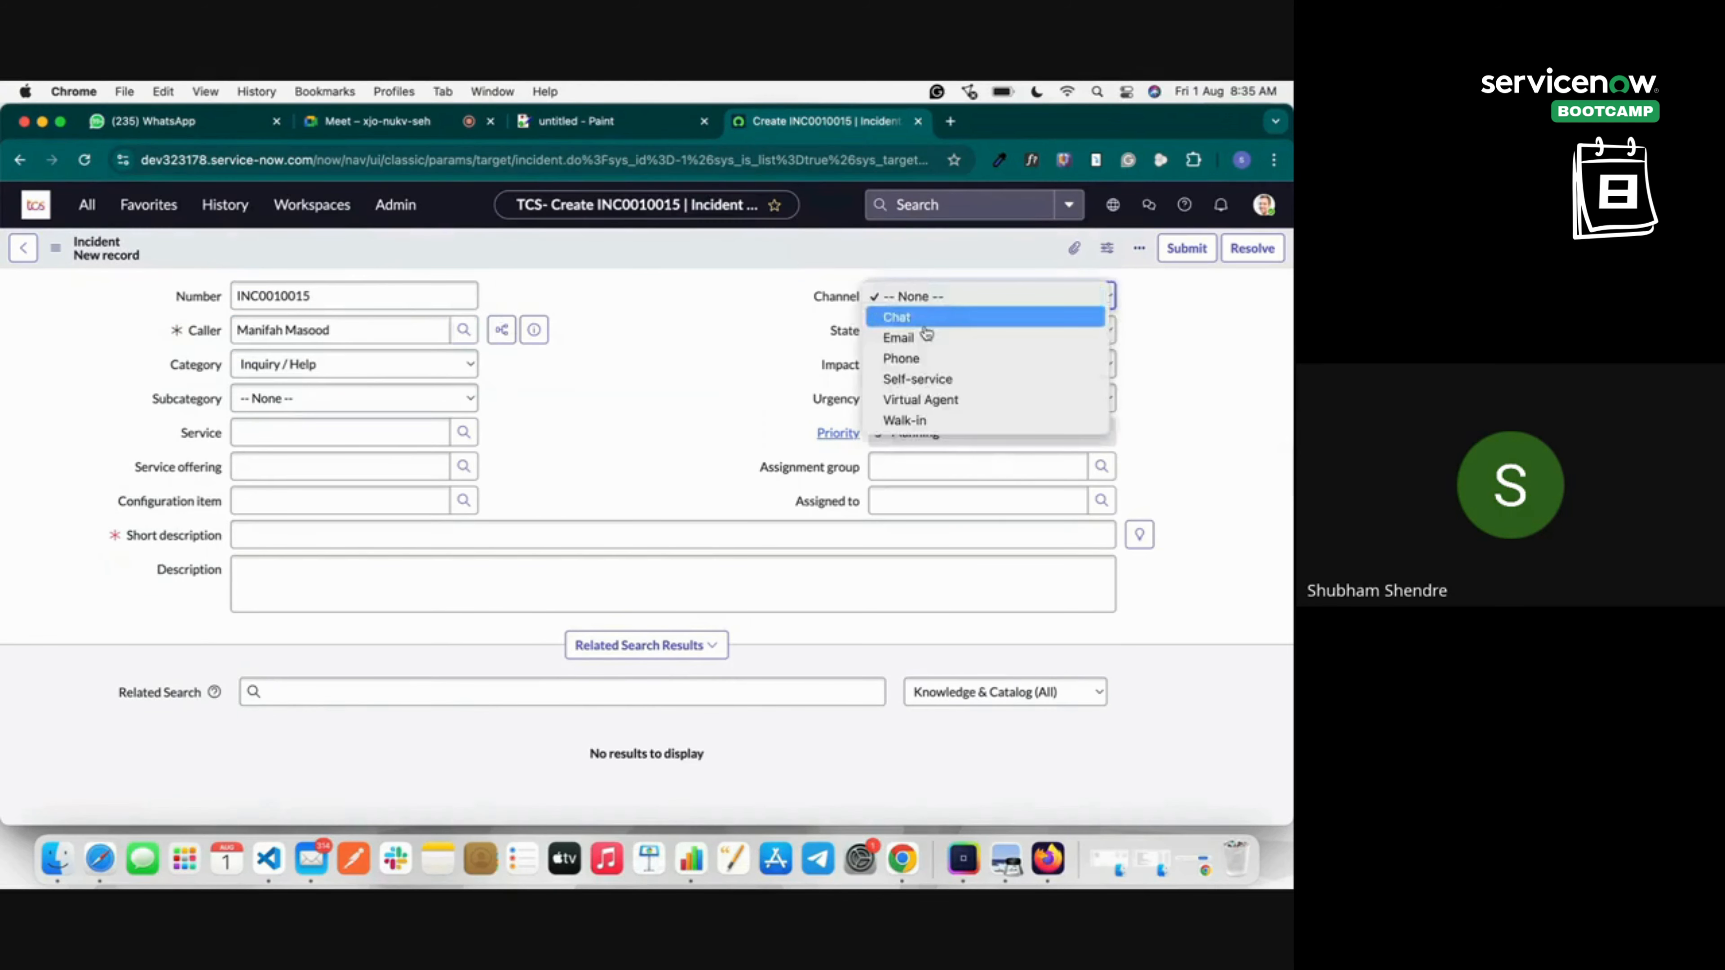
left_click(925, 344)
left_click(905, 331)
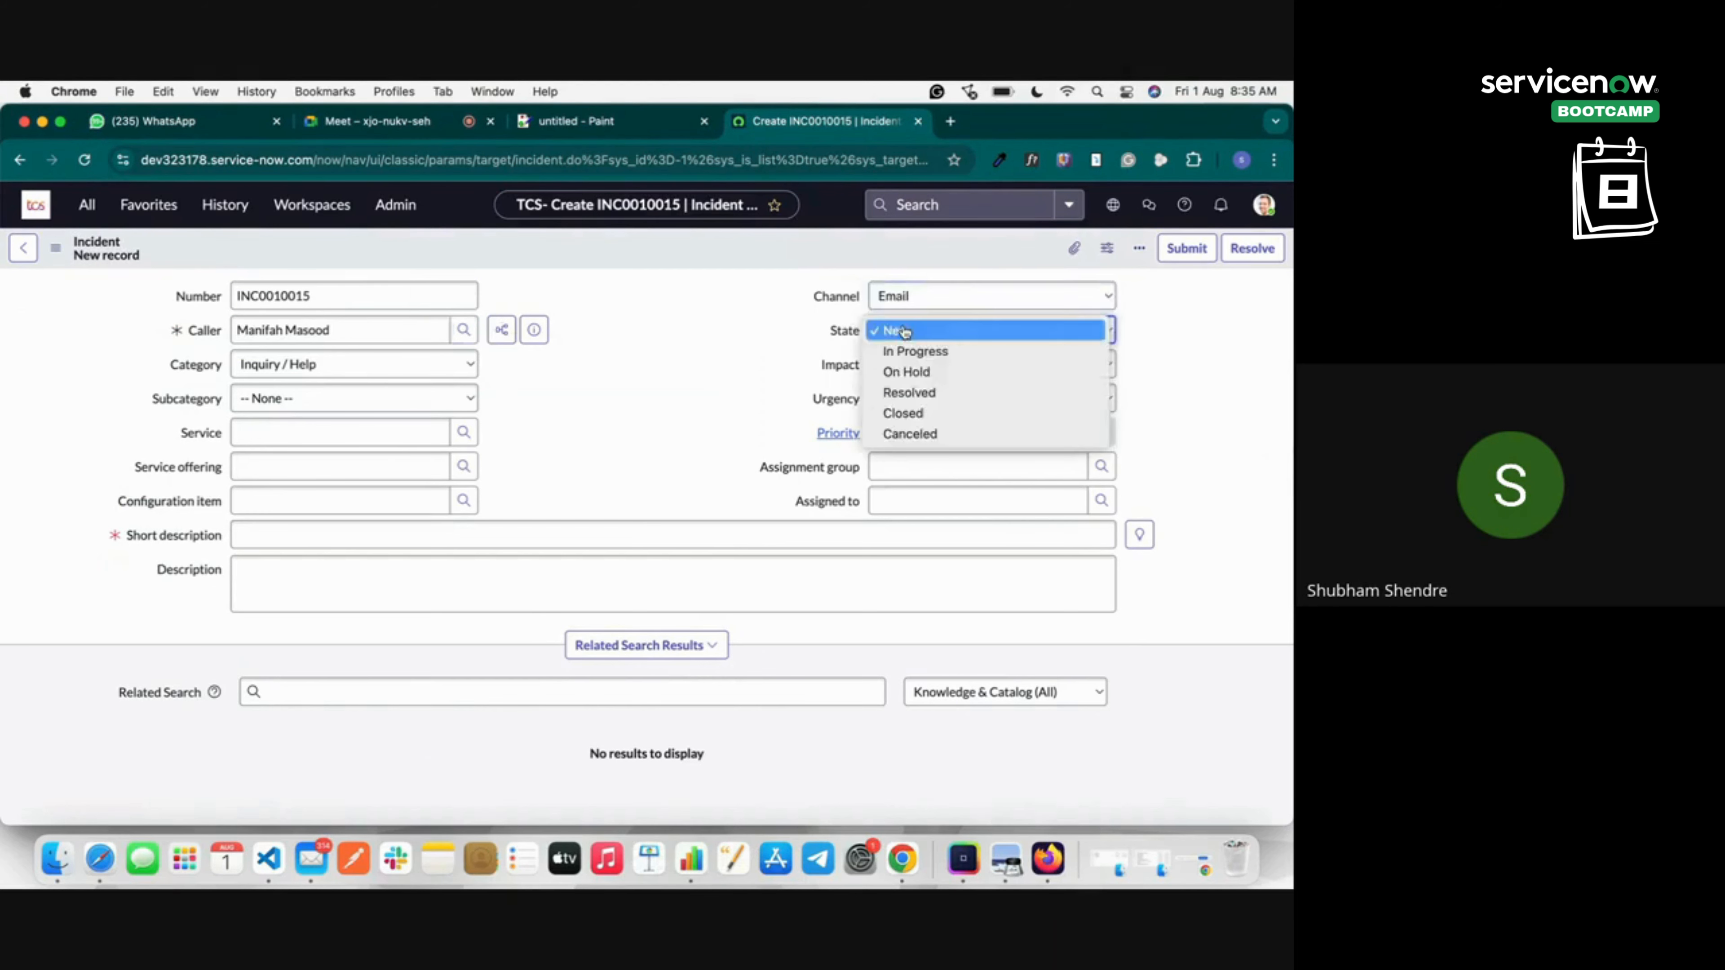
left_click(905, 331)
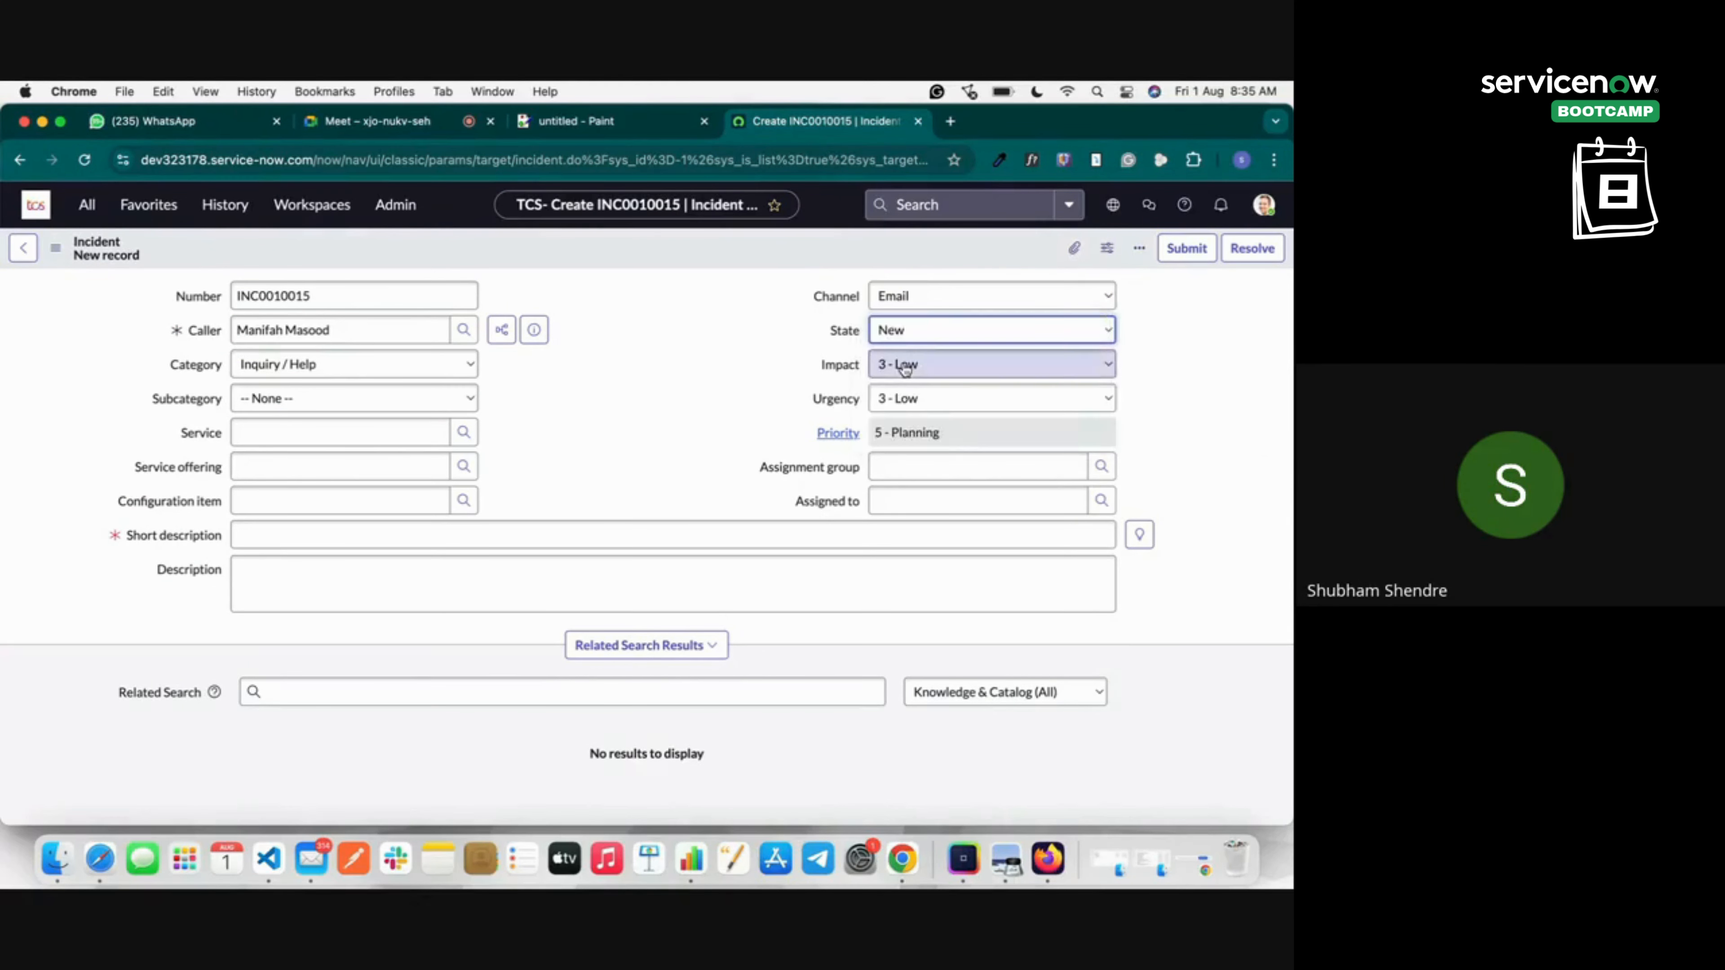
Set category Software, subcategory Email, and short description 'Email Stopped Working'.
left_click(309, 370)
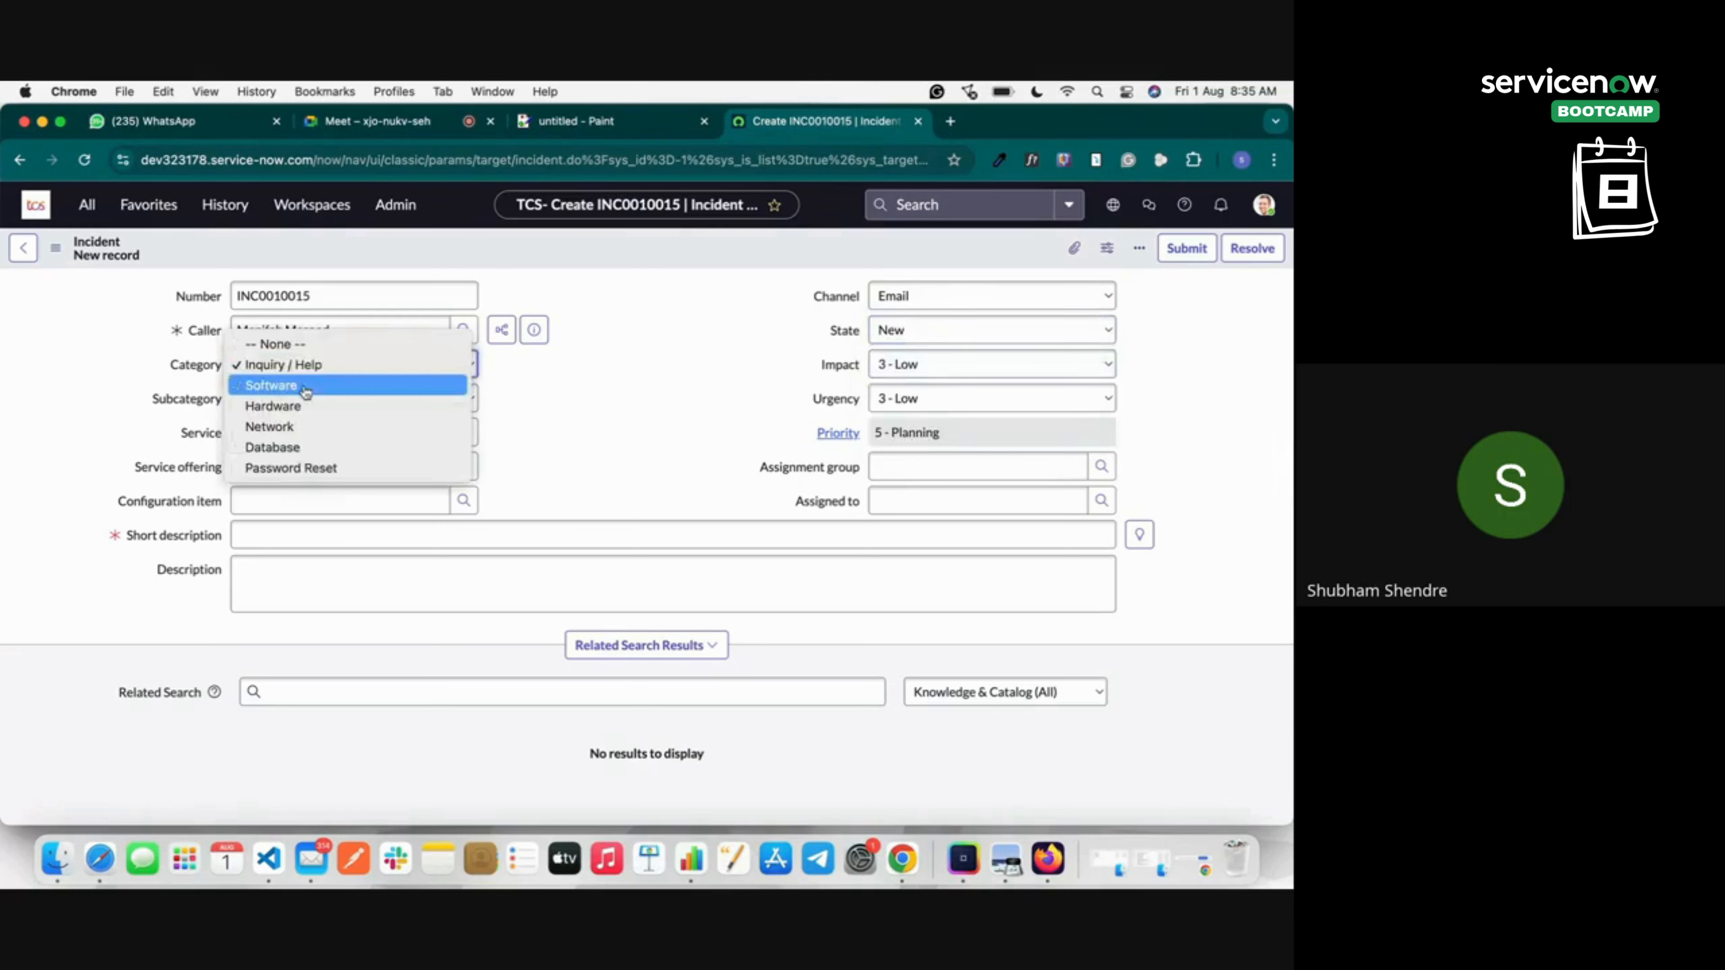
left_click(307, 392)
left_click(300, 398)
left_click(301, 416)
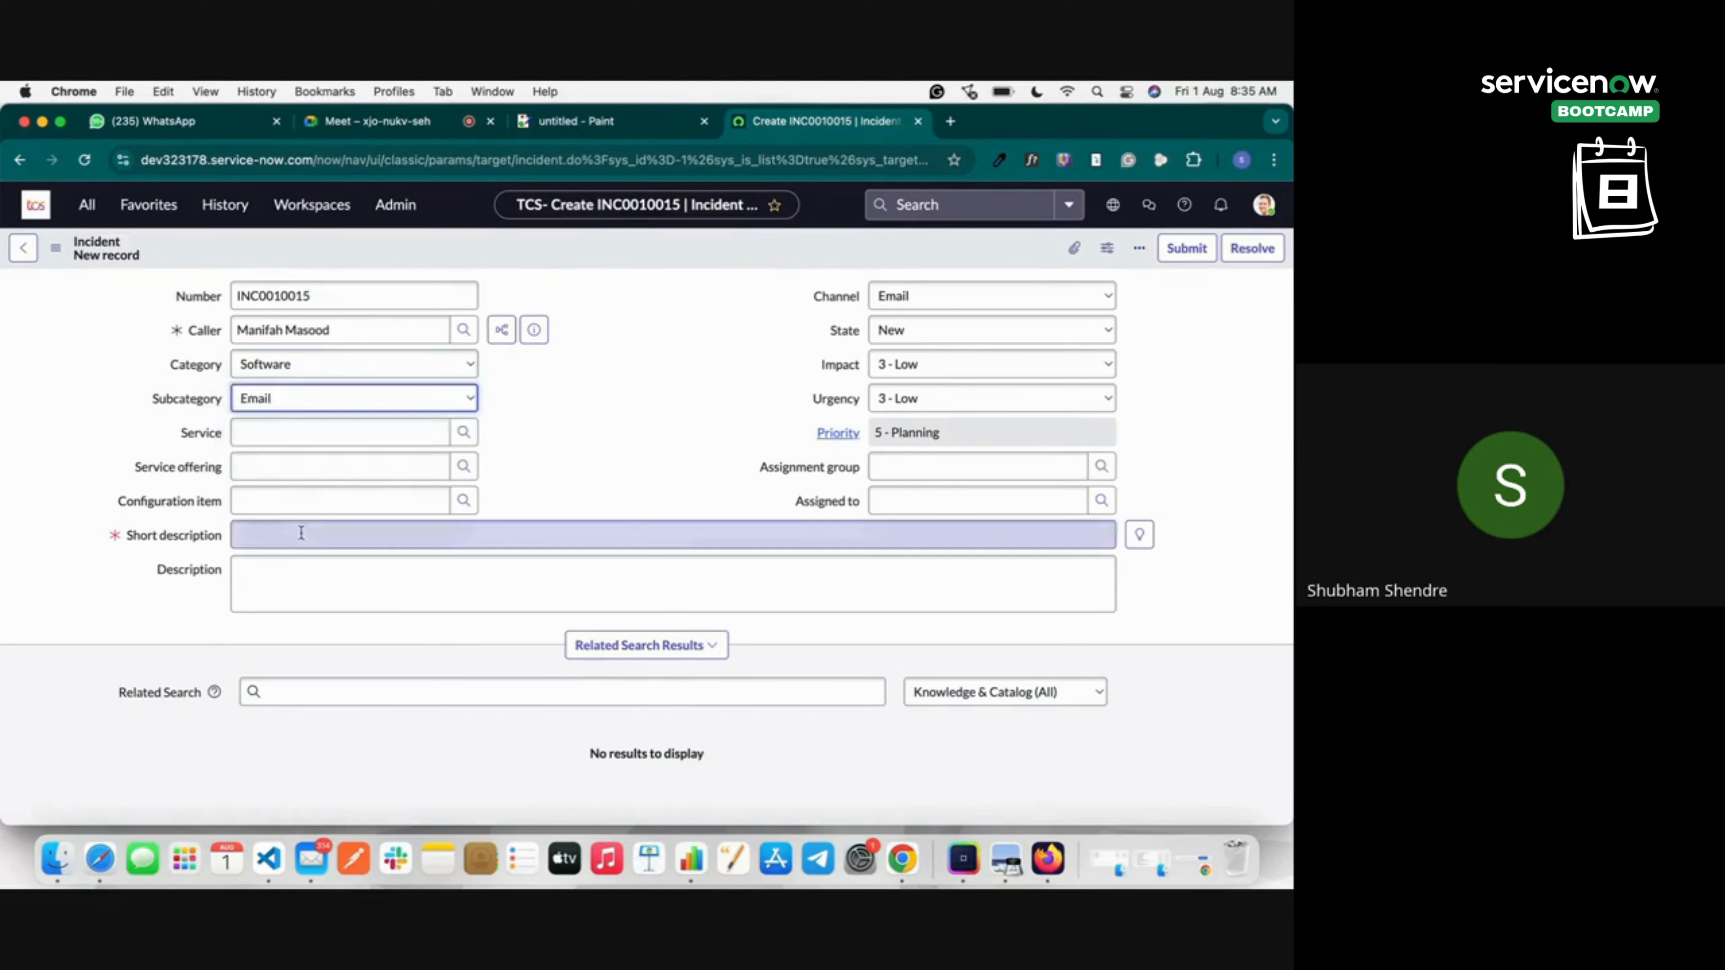
left_click(301, 532)
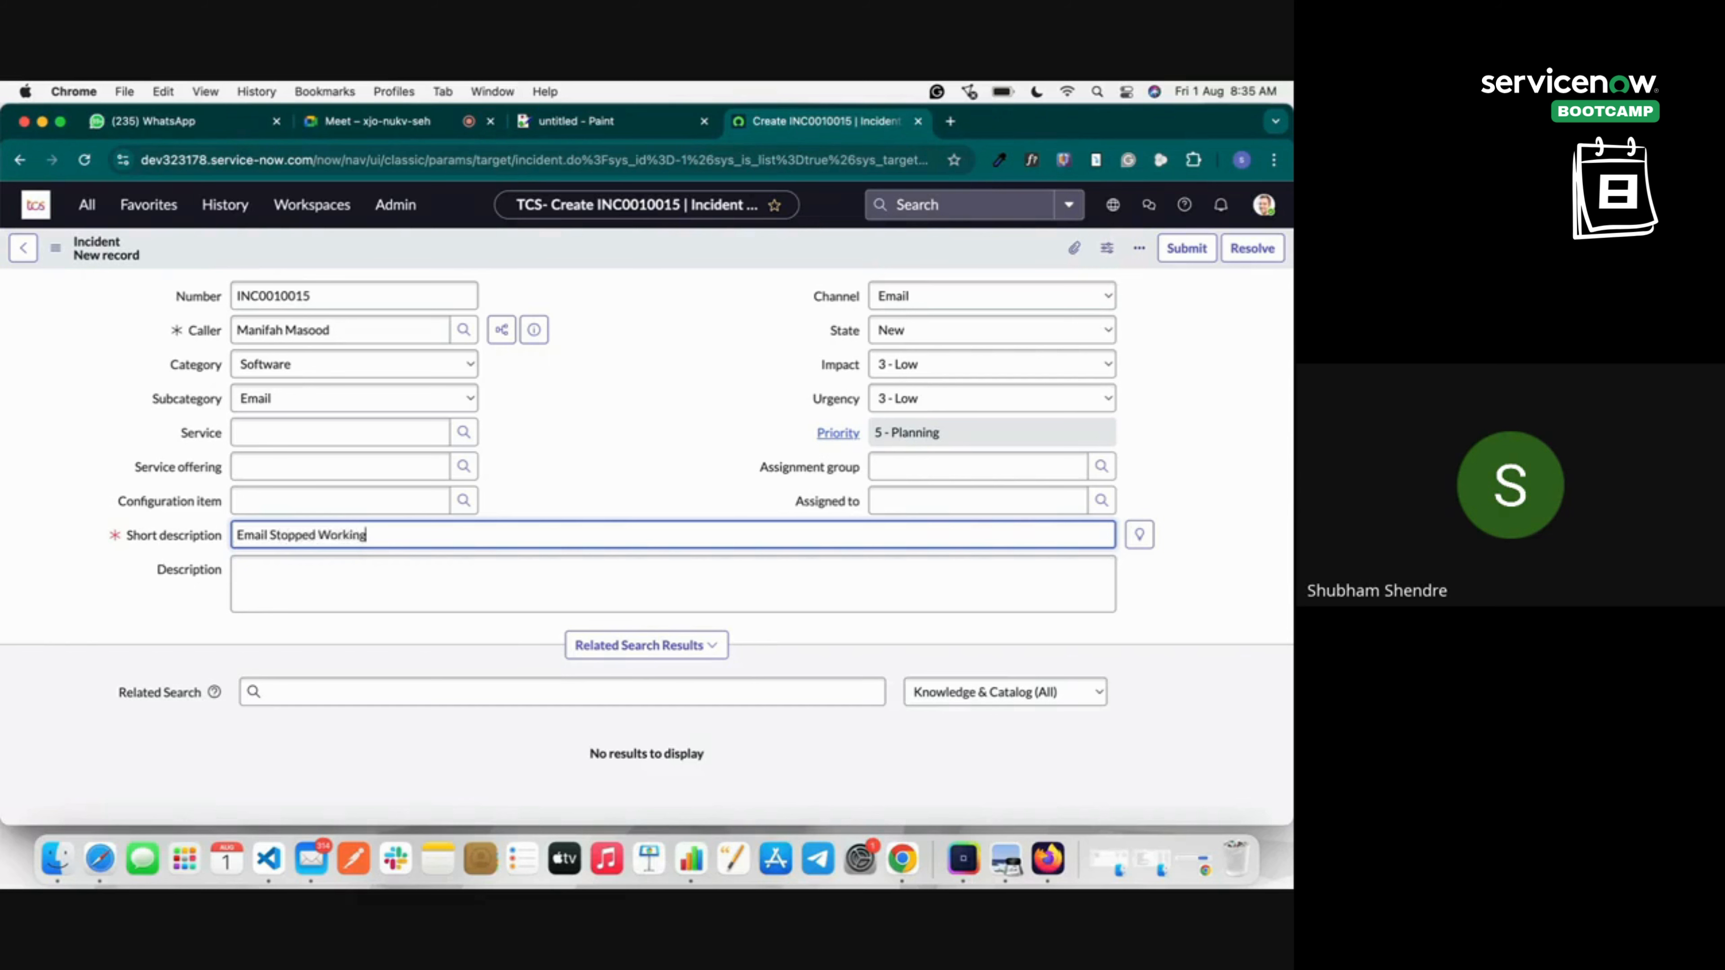
left_click(658, 350)
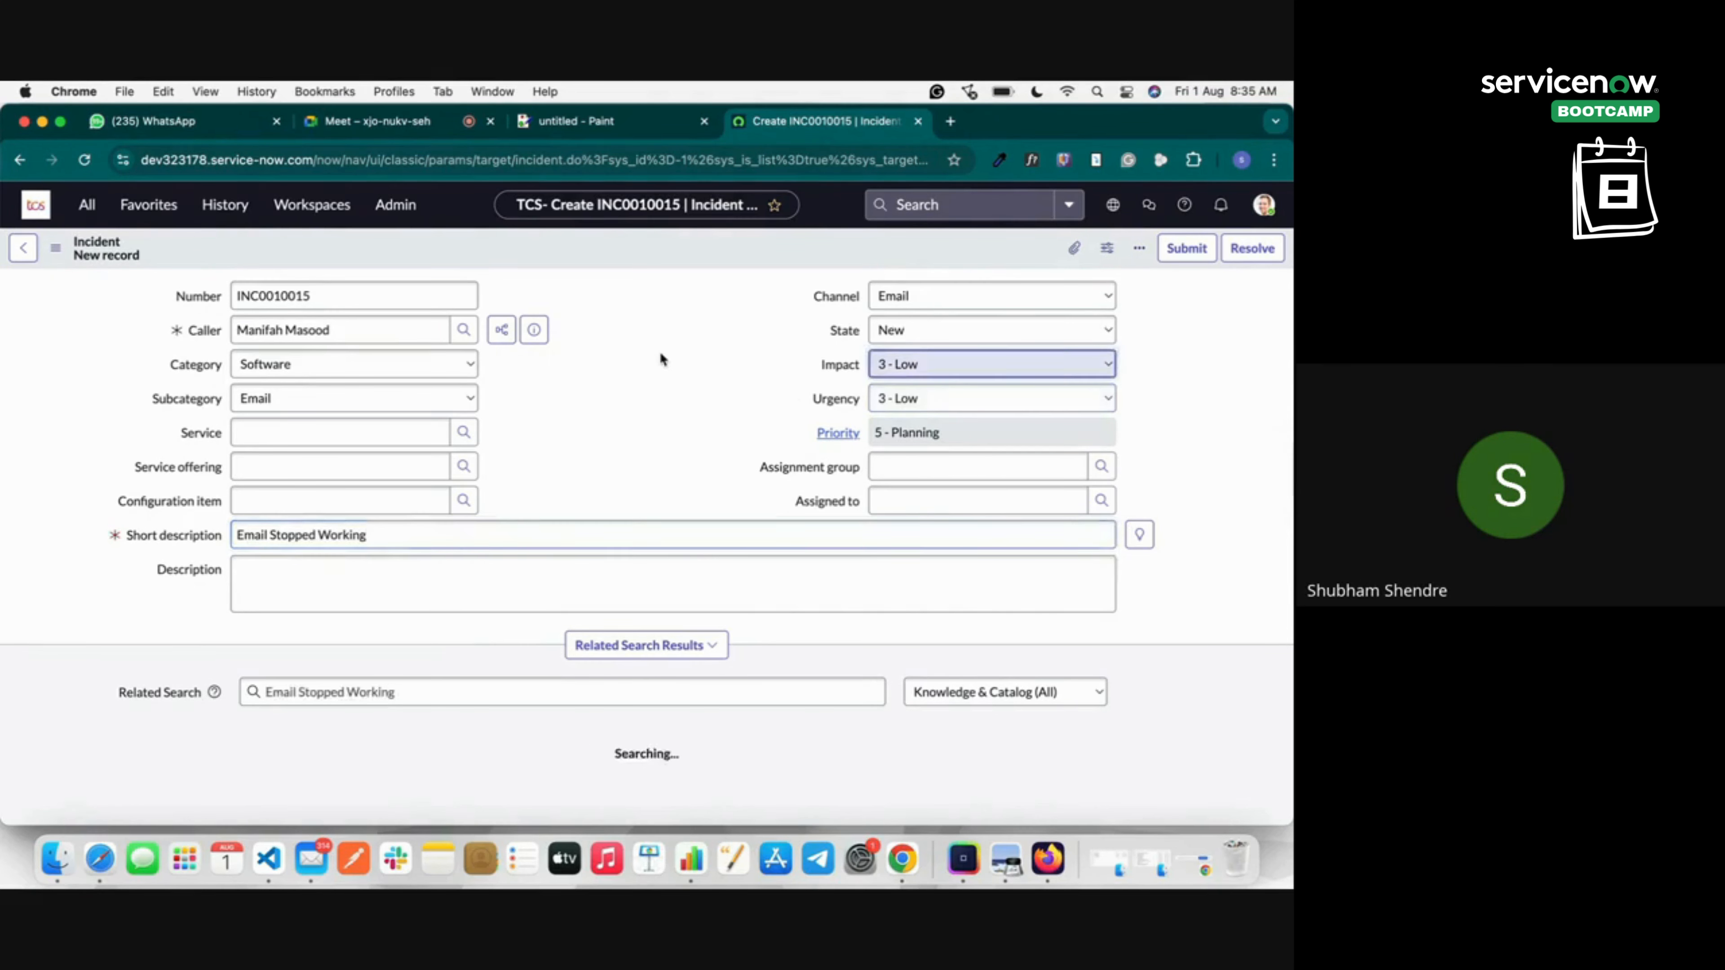
Assign Analytics Settings Managers as the group and save incident INC0010015.
left_click(1101, 466)
left_click(521, 508)
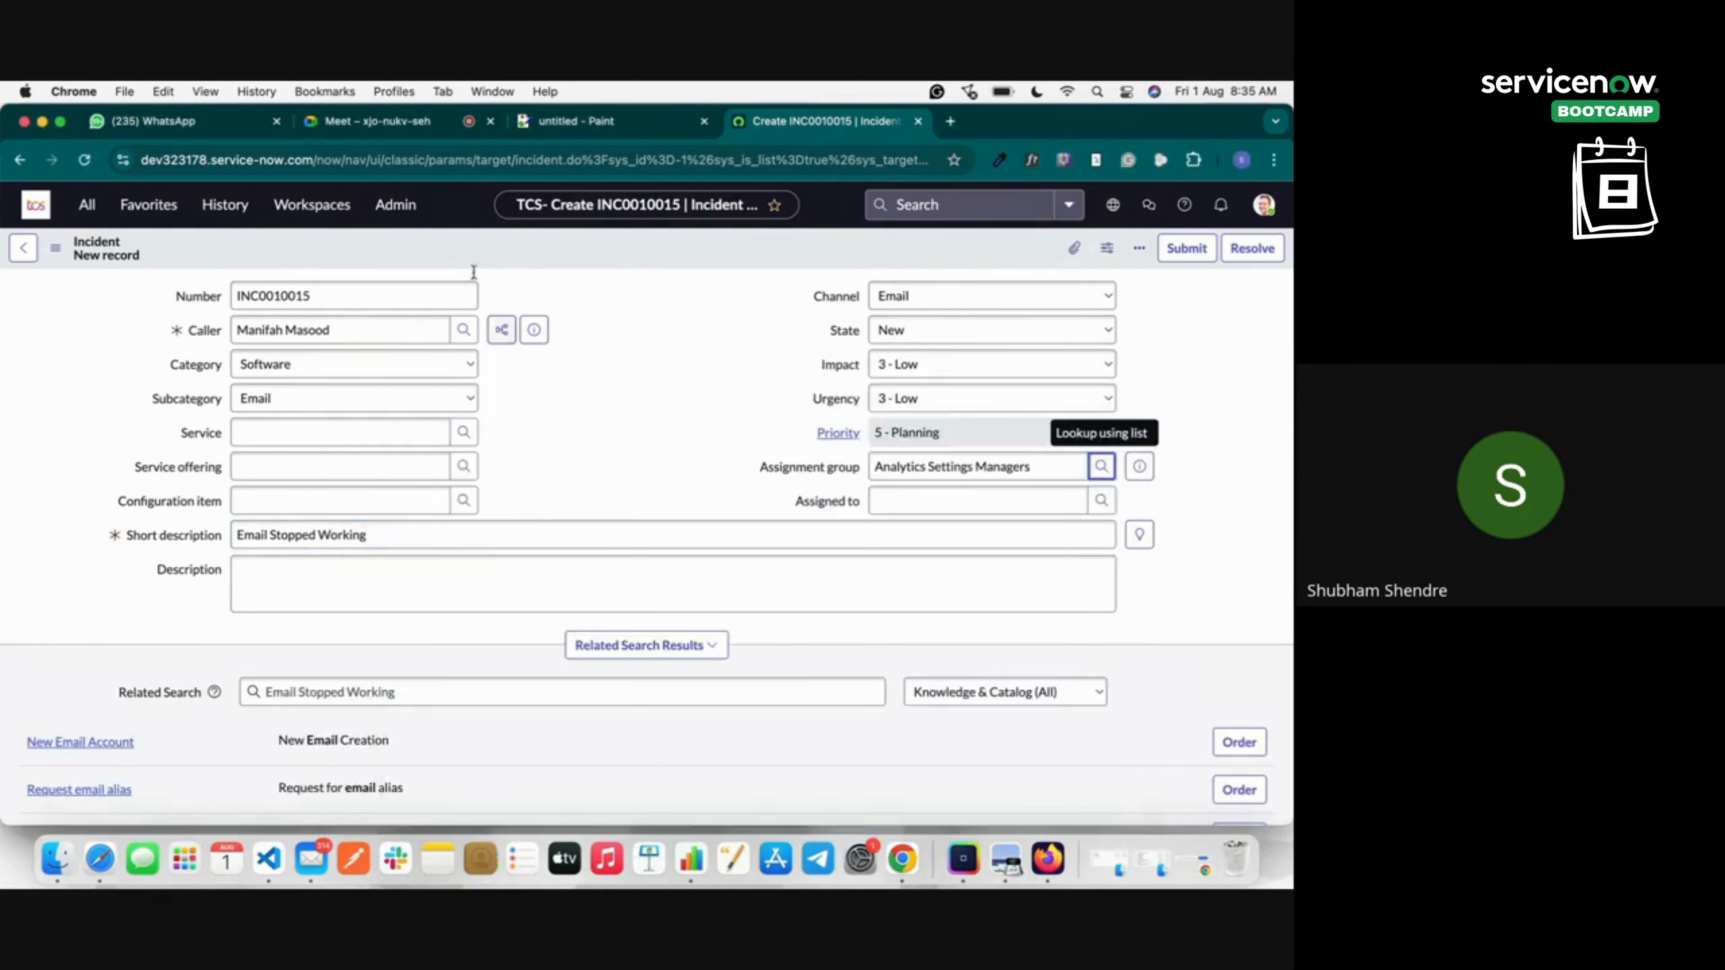
right_click(469, 255)
left_click(494, 267)
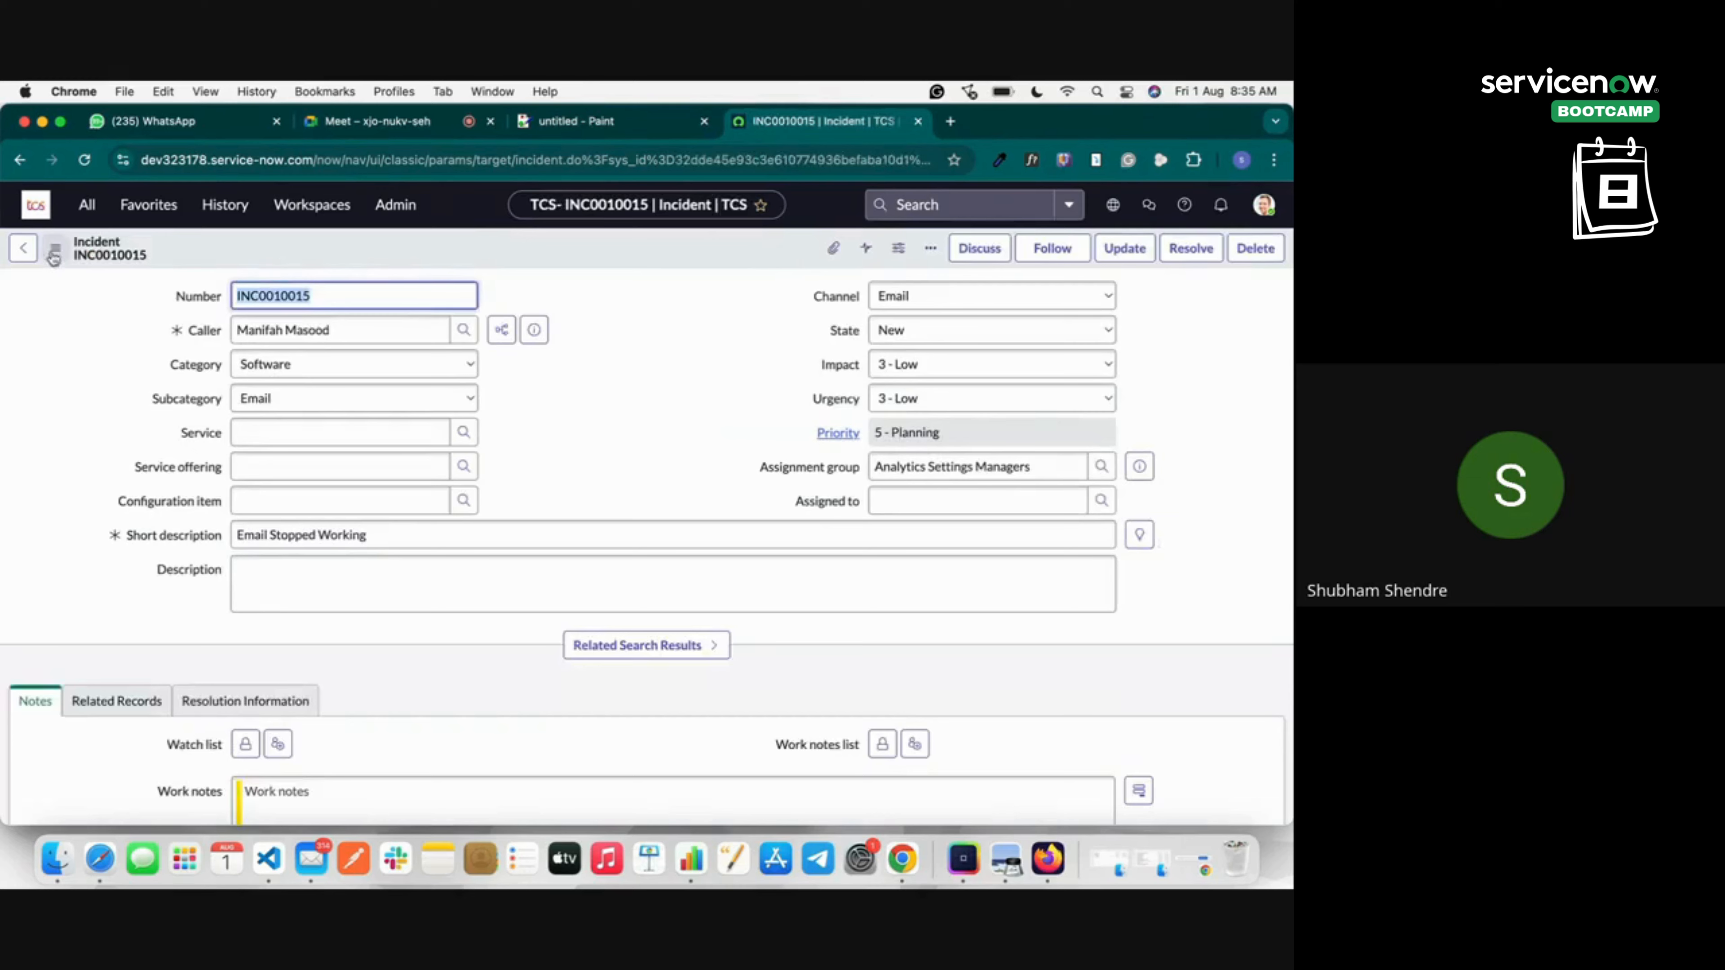
Open INC0010015 to inspect its actions menu and State choices, then return to Incident > All.
left_click(23, 248)
left_click(89, 208)
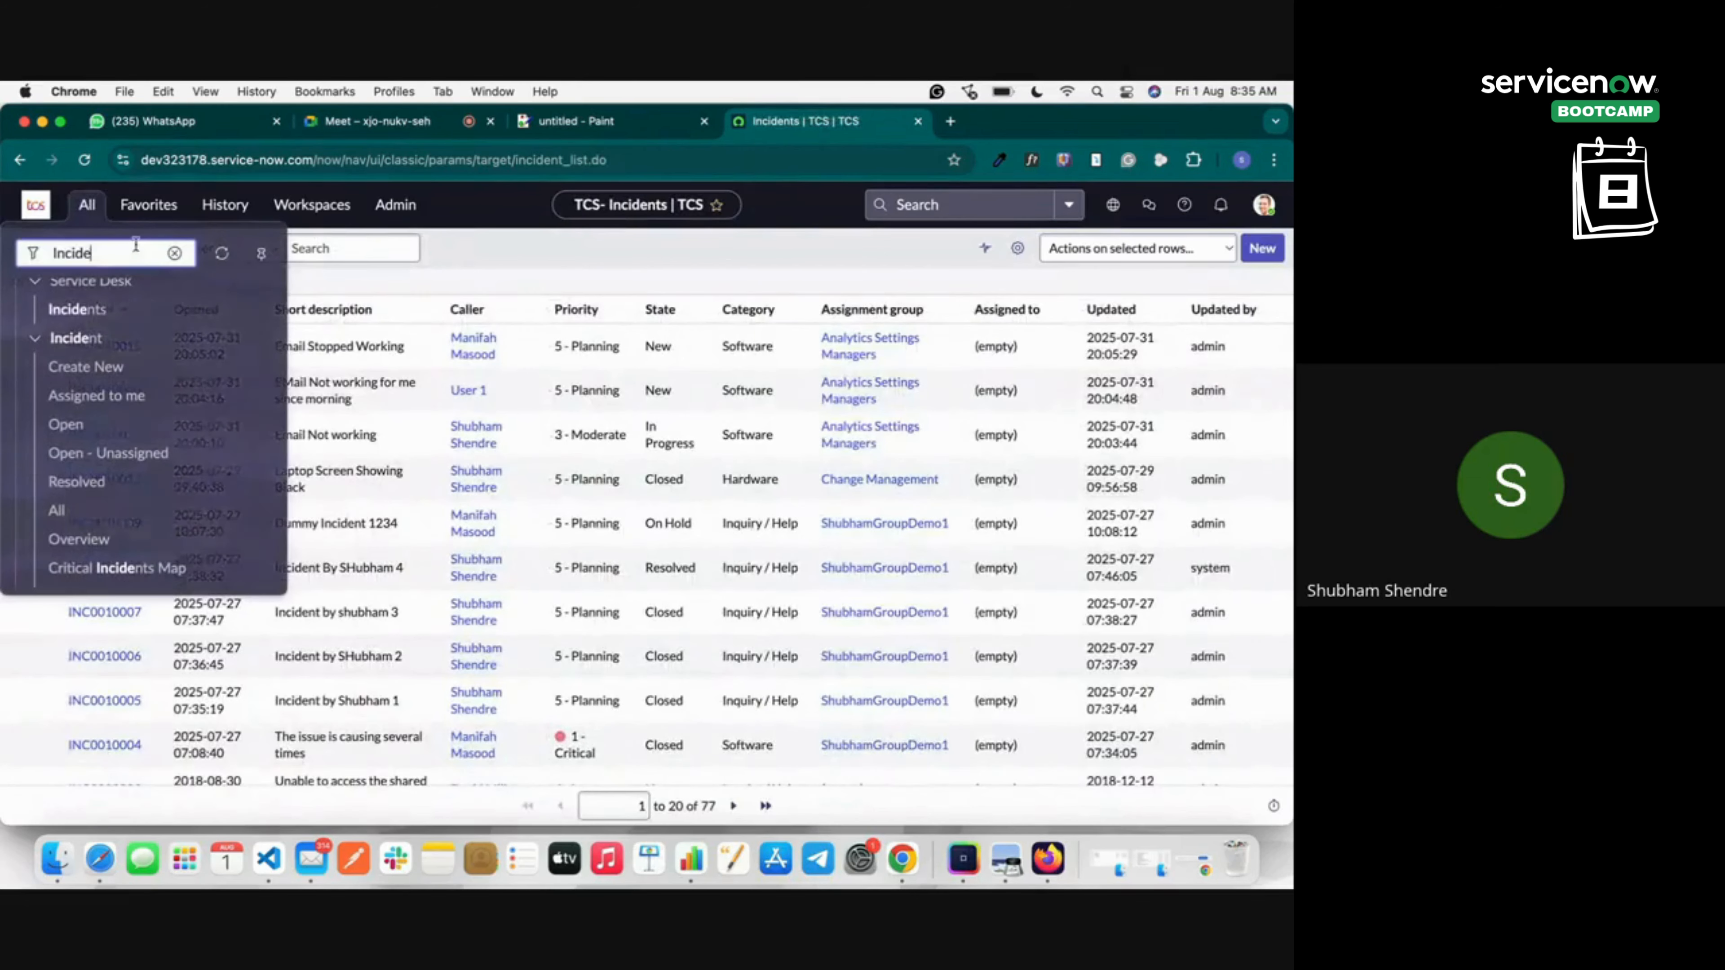
left_click(473, 284)
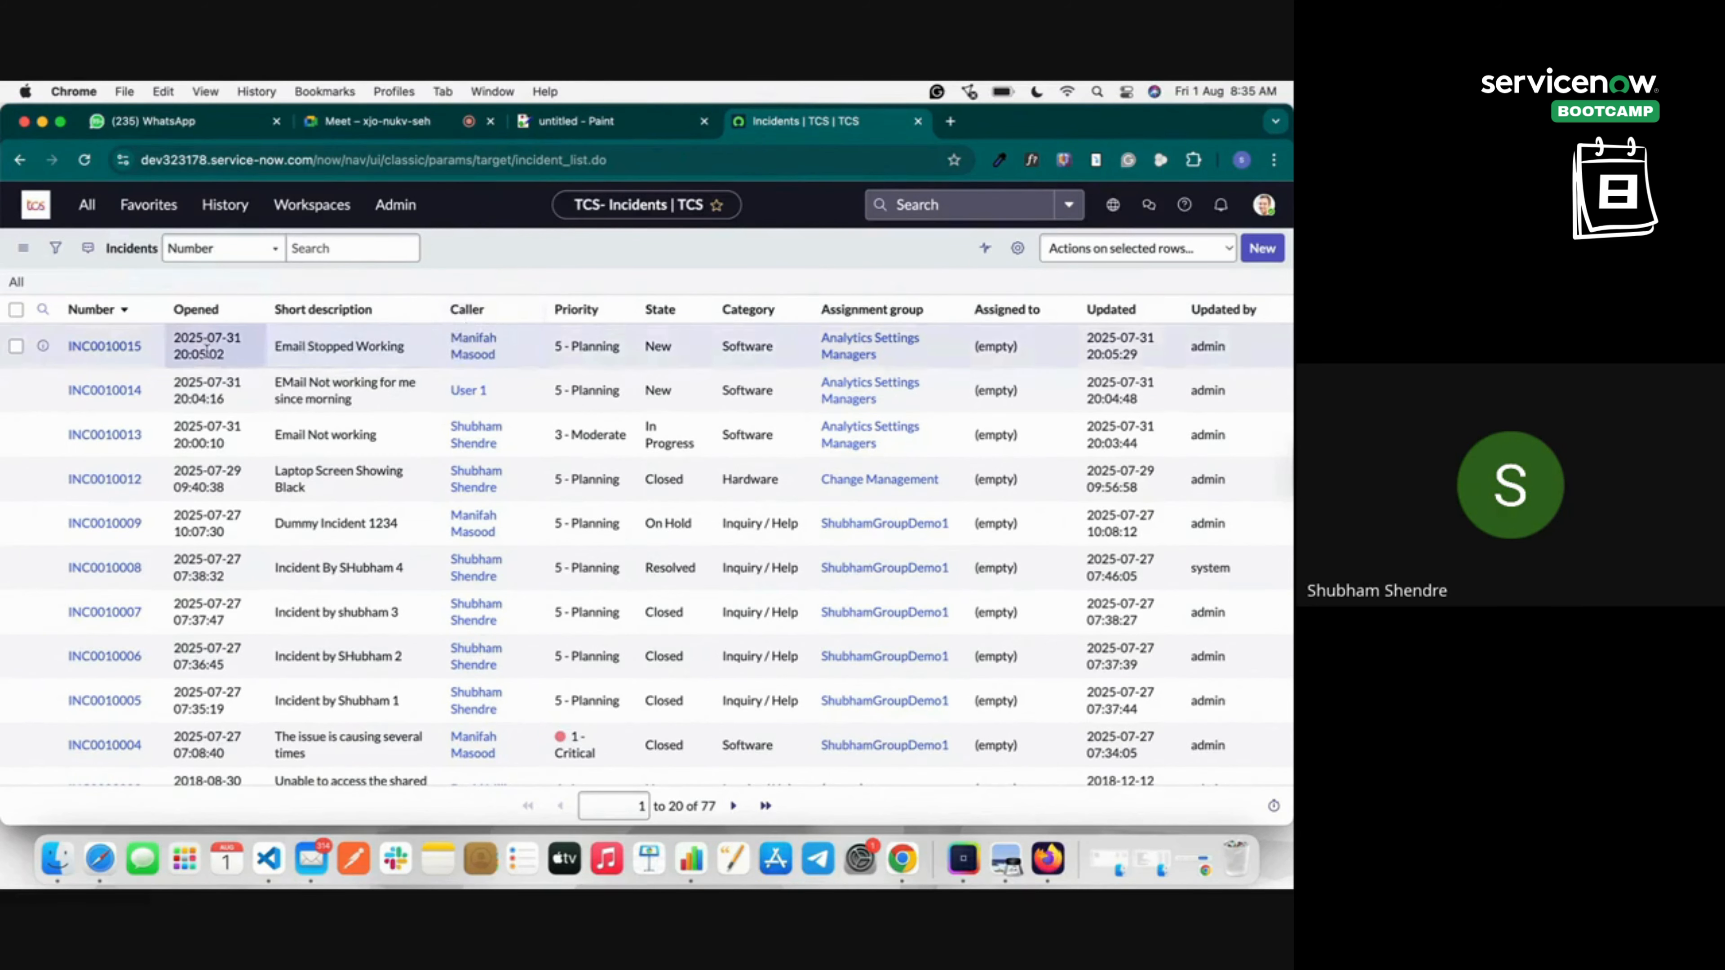
left_click(129, 347)
double_click(334, 299)
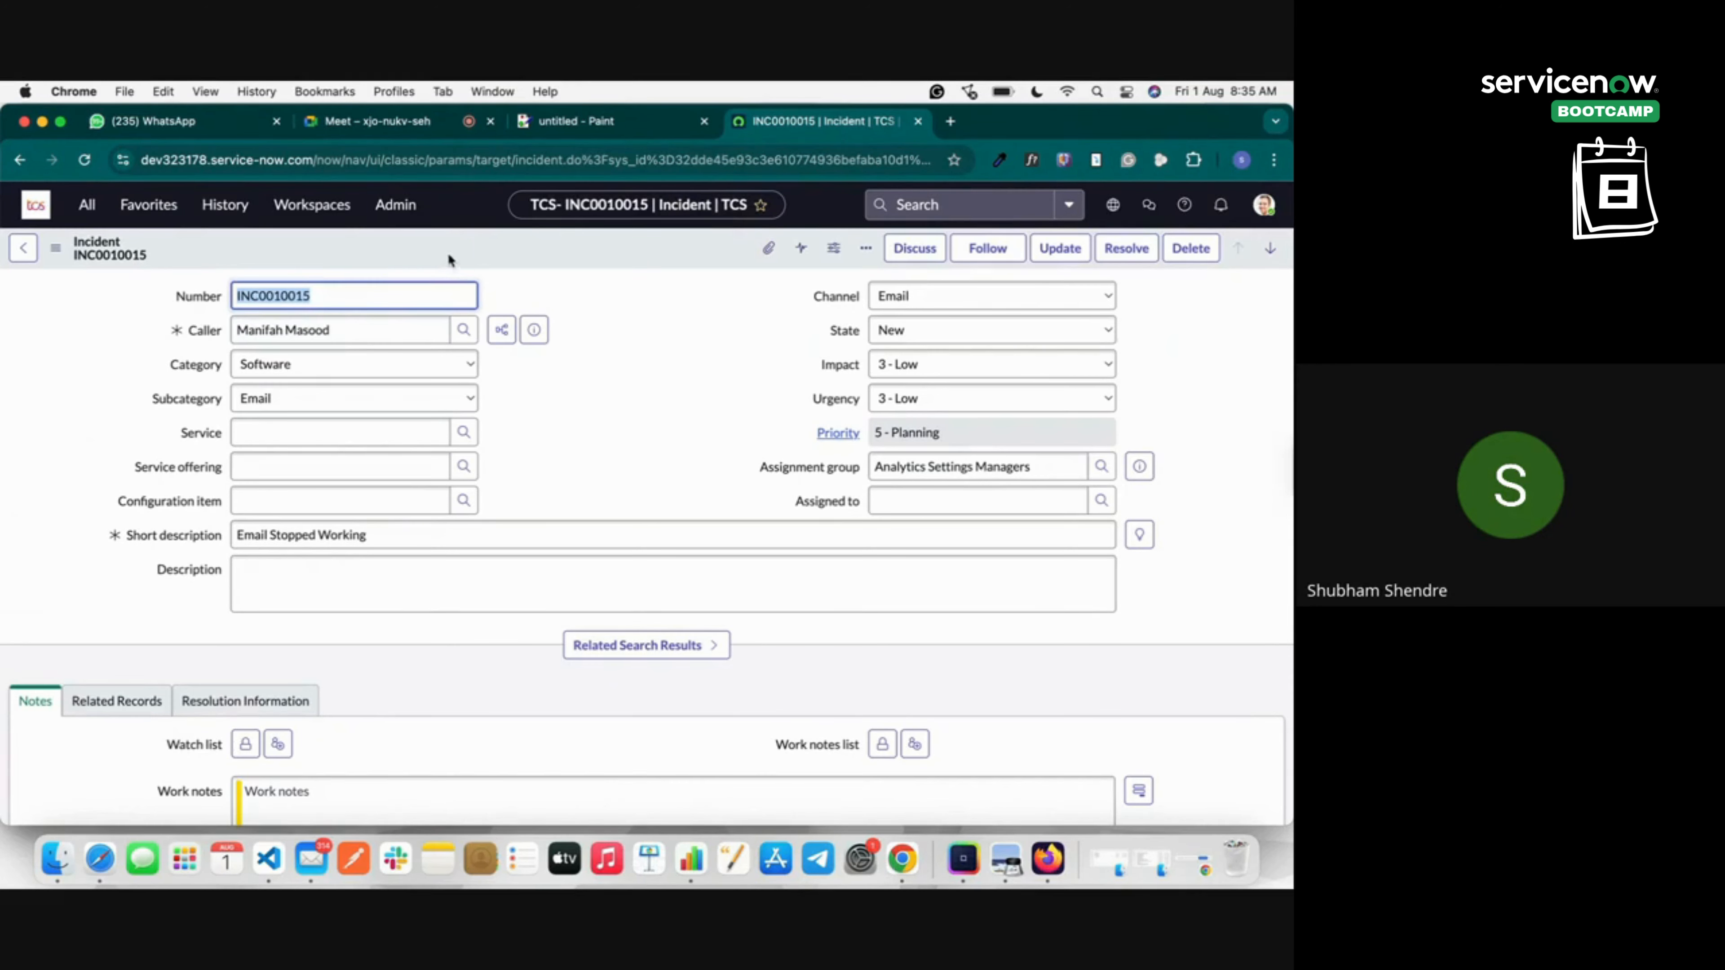
right_click(486, 241)
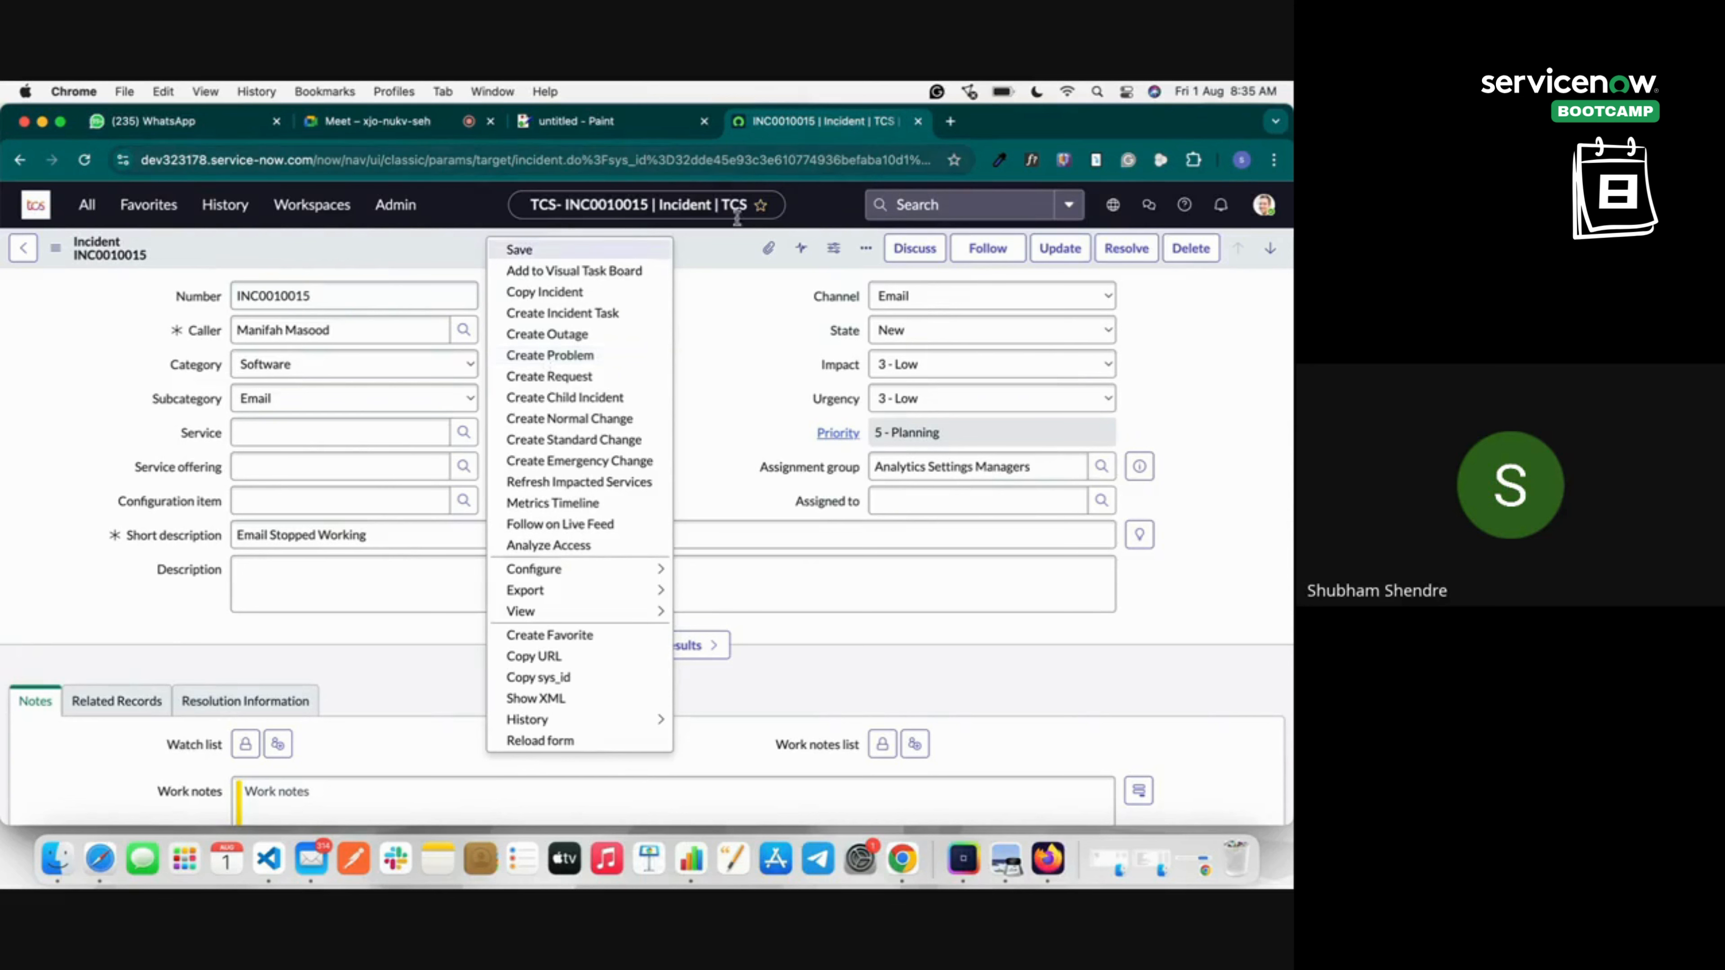
left_click(876, 353)
left_click(896, 331)
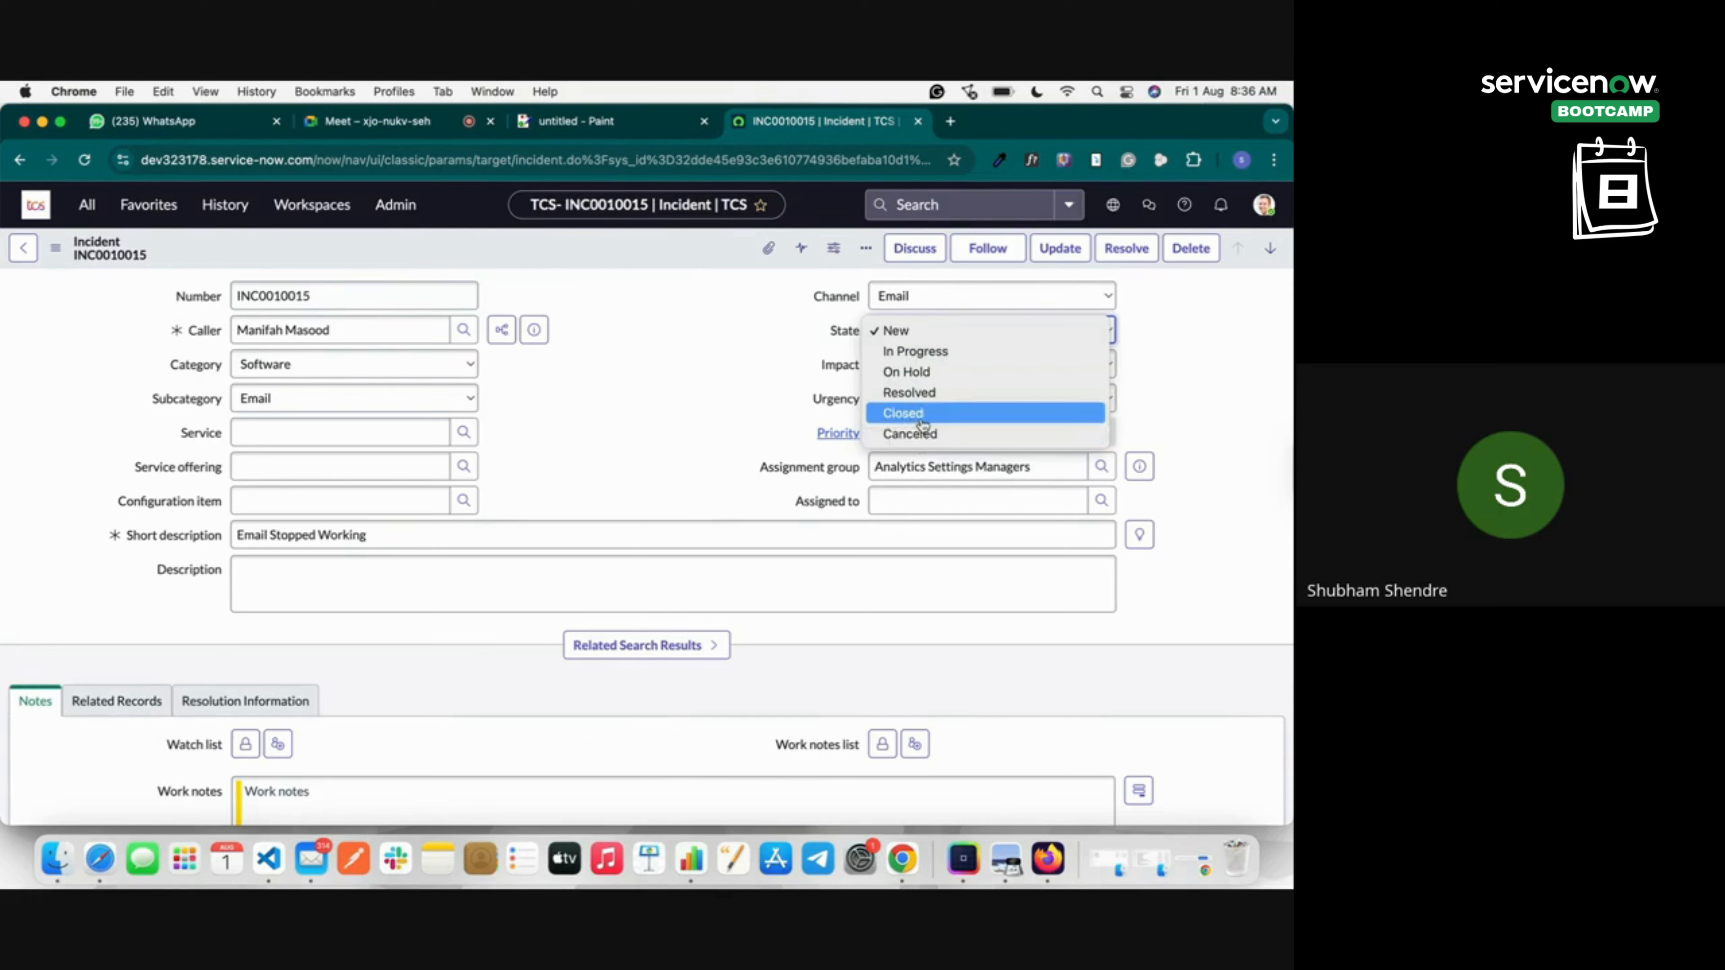
right_click(552, 241)
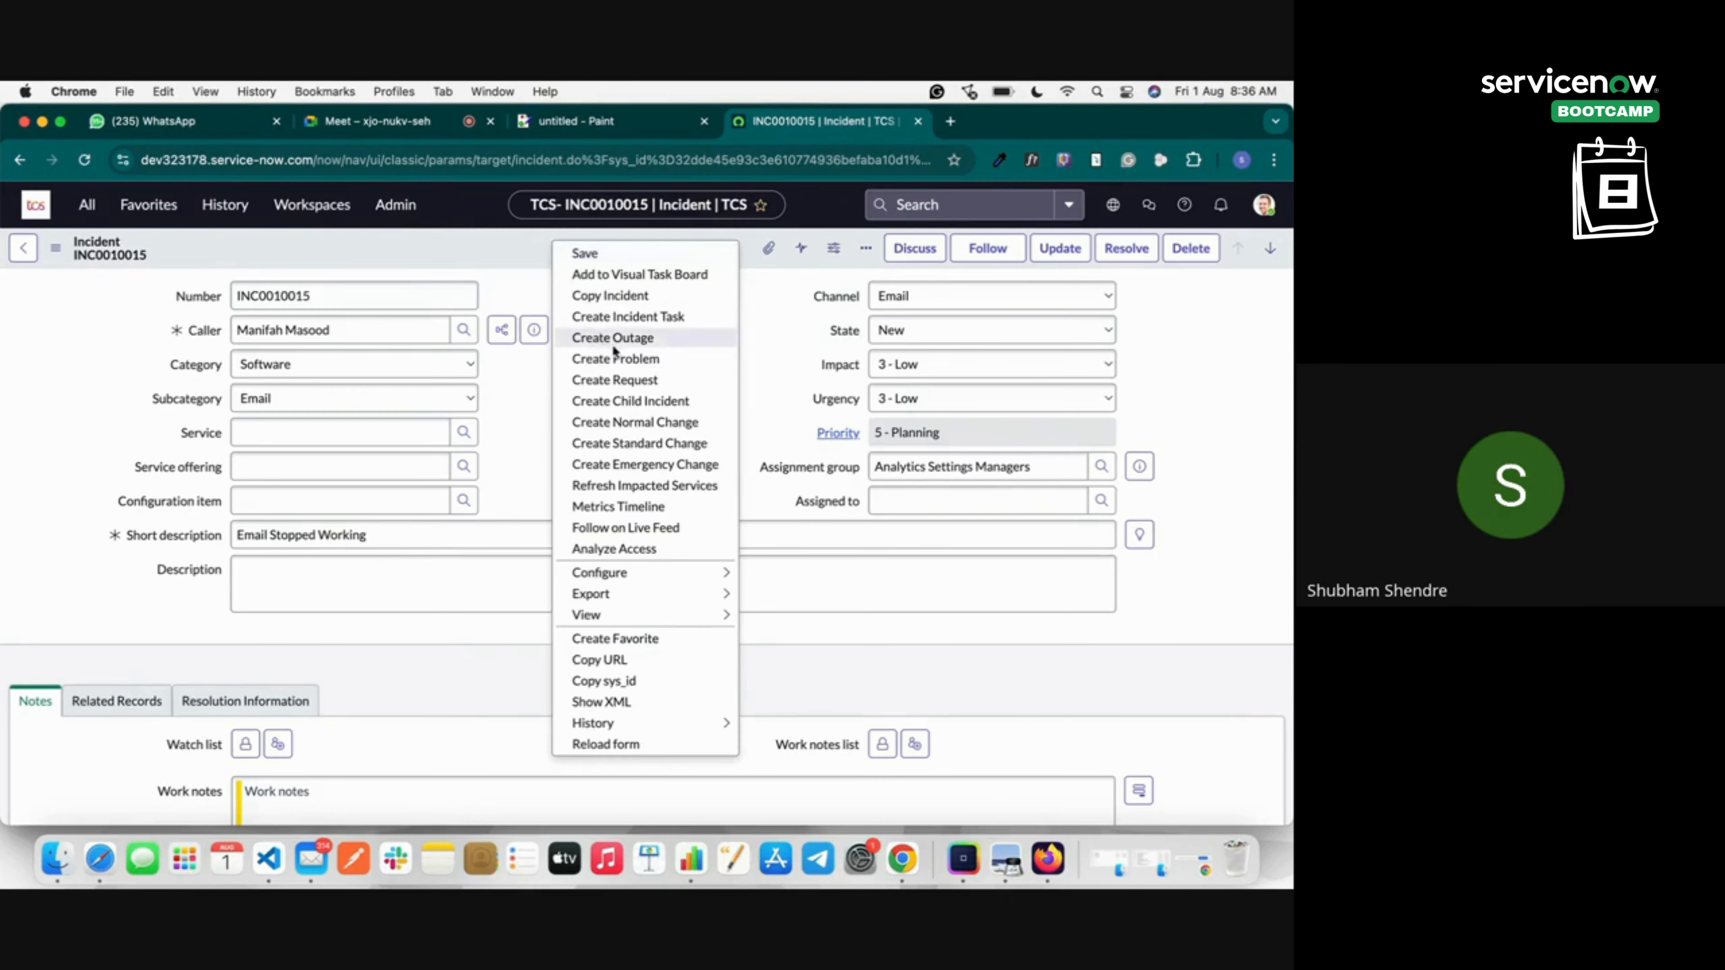
left_click(92, 211)
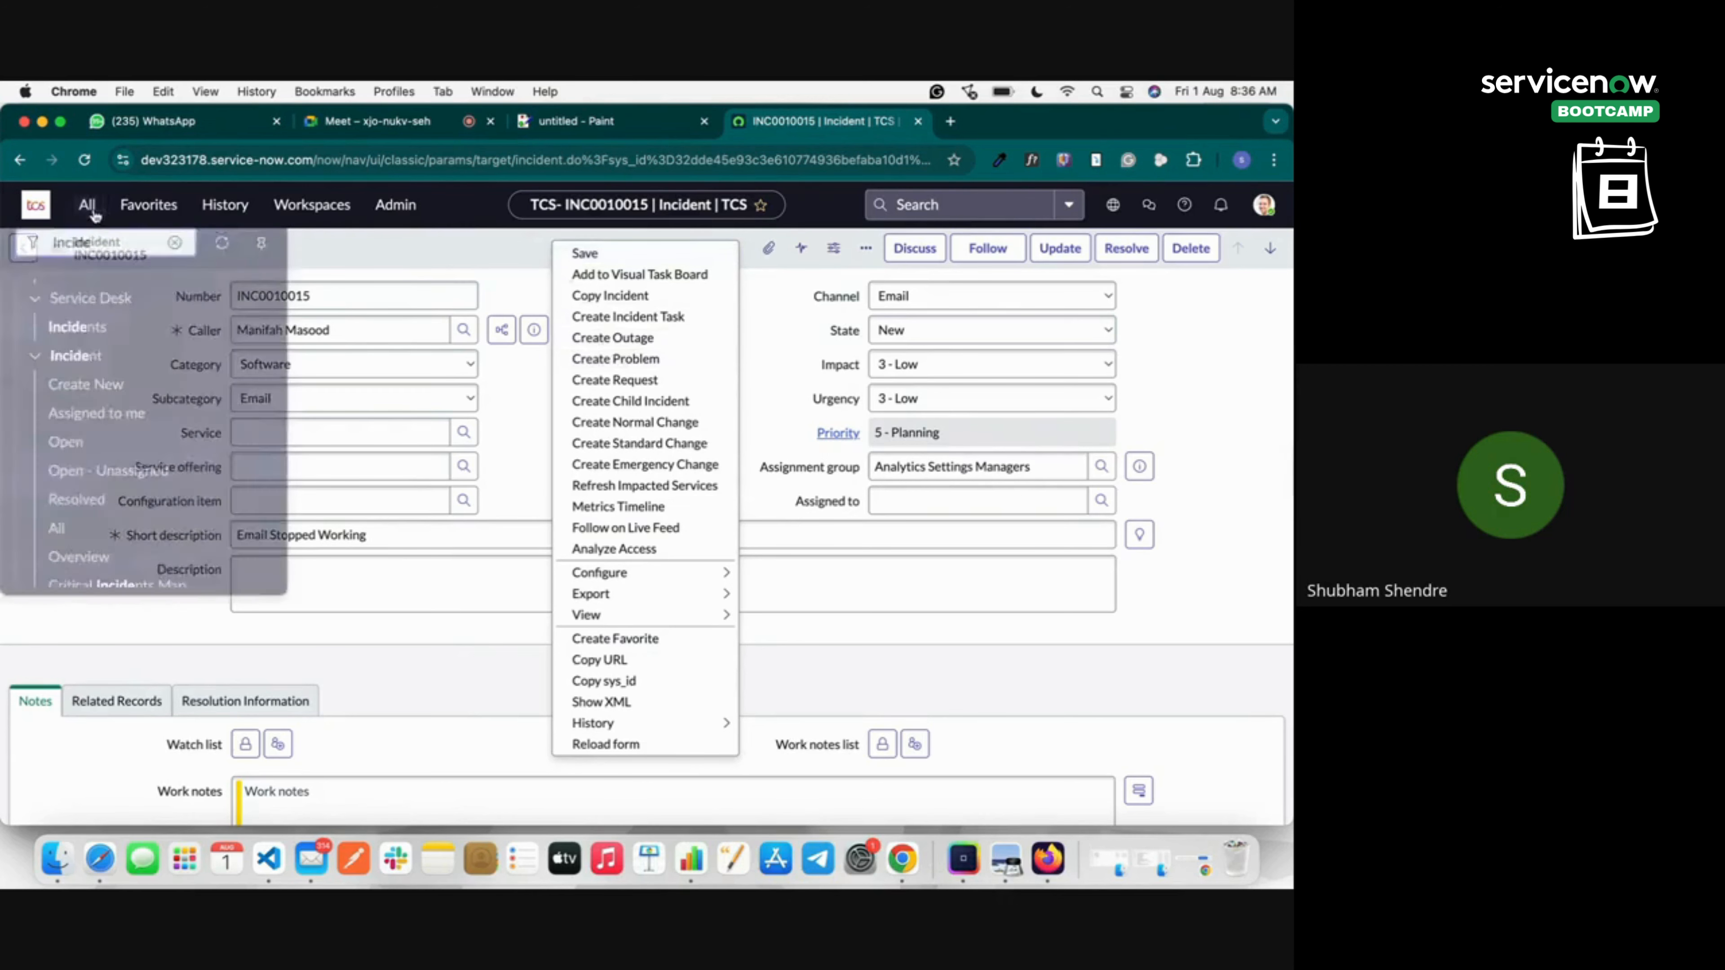
left_click(57, 509)
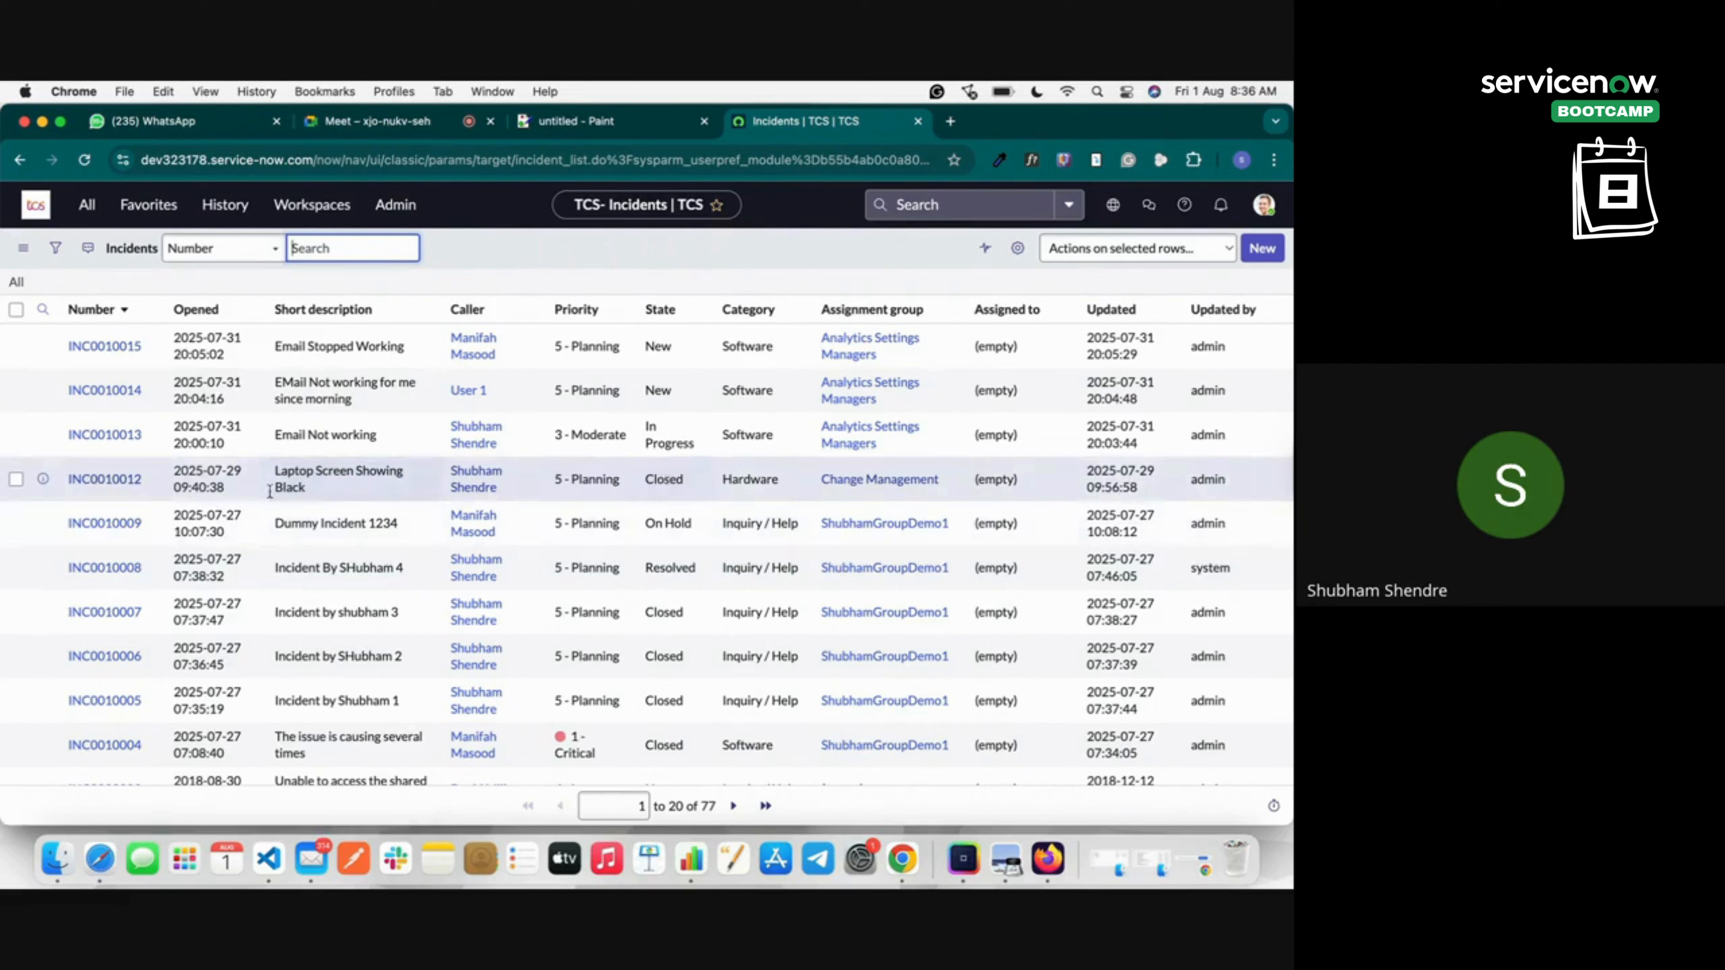
Go back to the Incidents list via 'Incide', open INC0010015, and show its header actions menu.
left_click(103, 479)
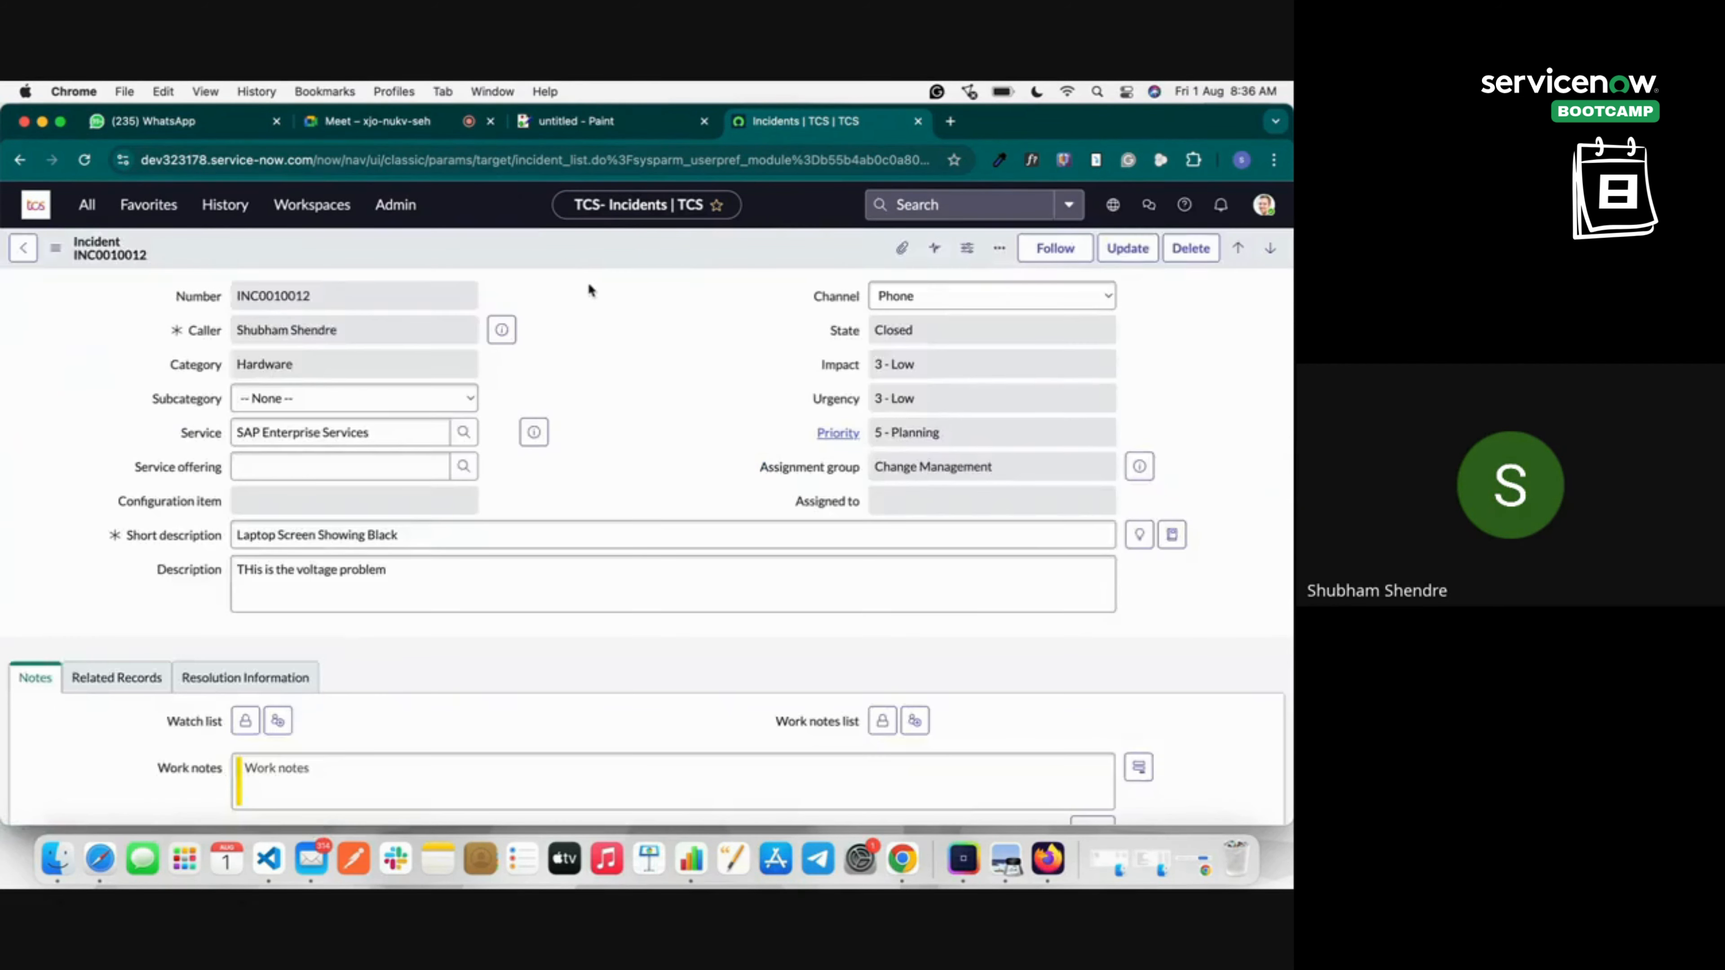
right_click(539, 242)
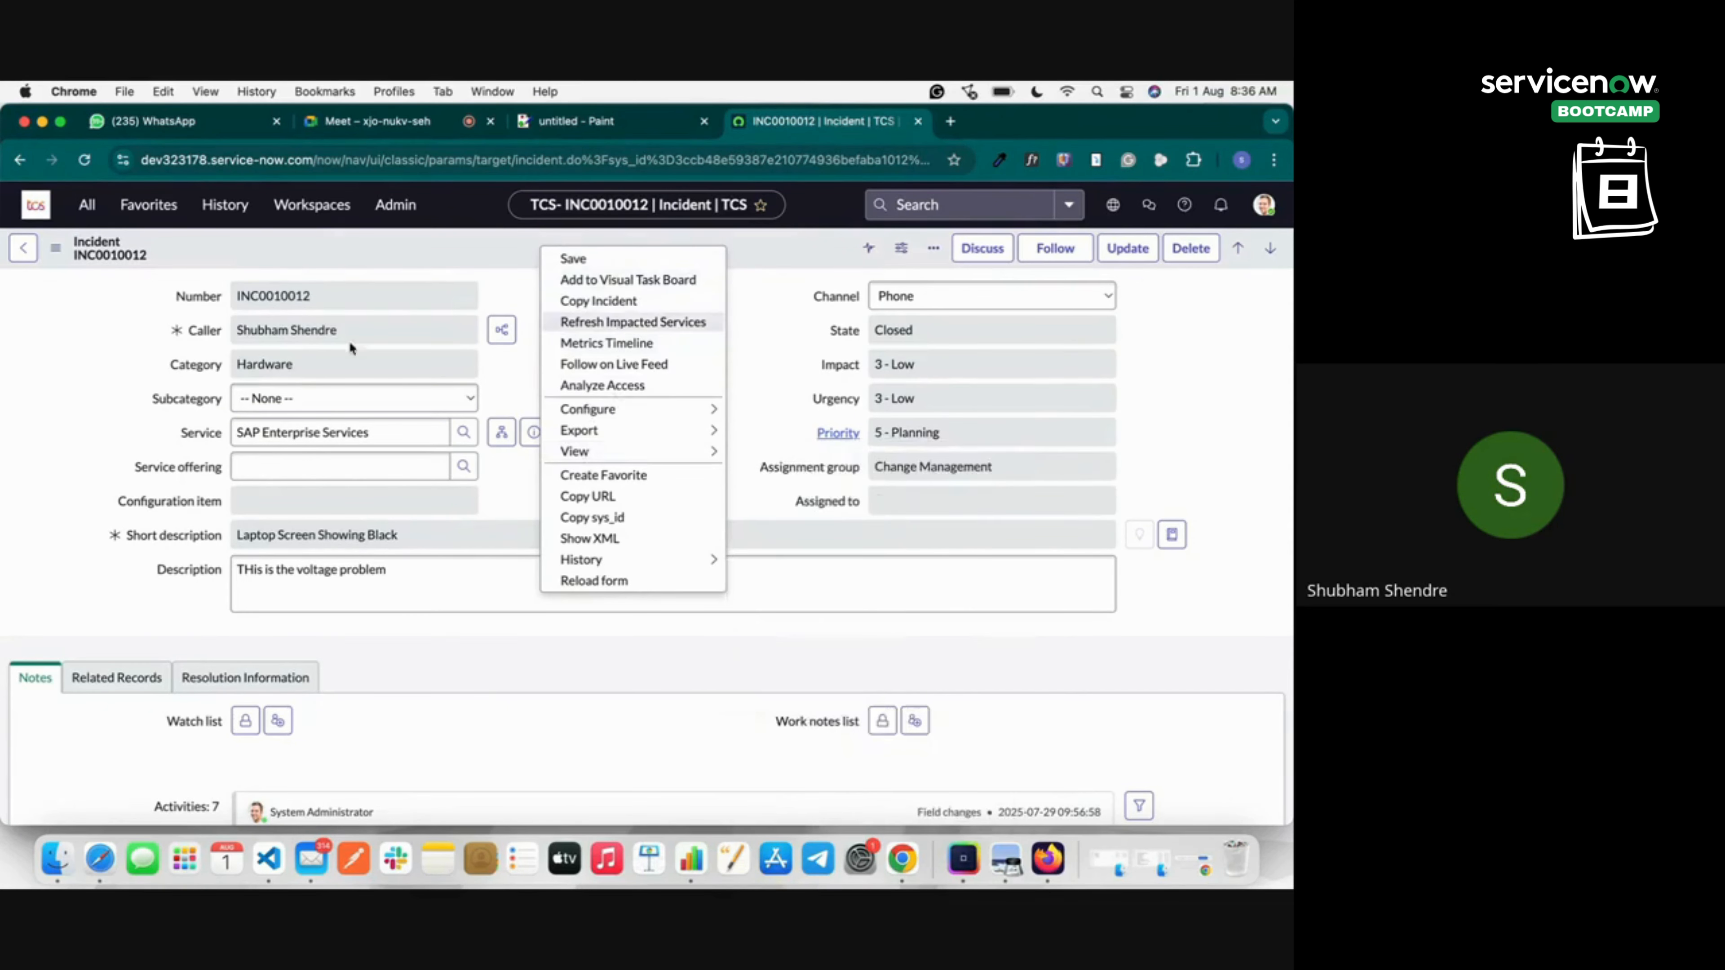
left_click(85, 207)
type("Incide")
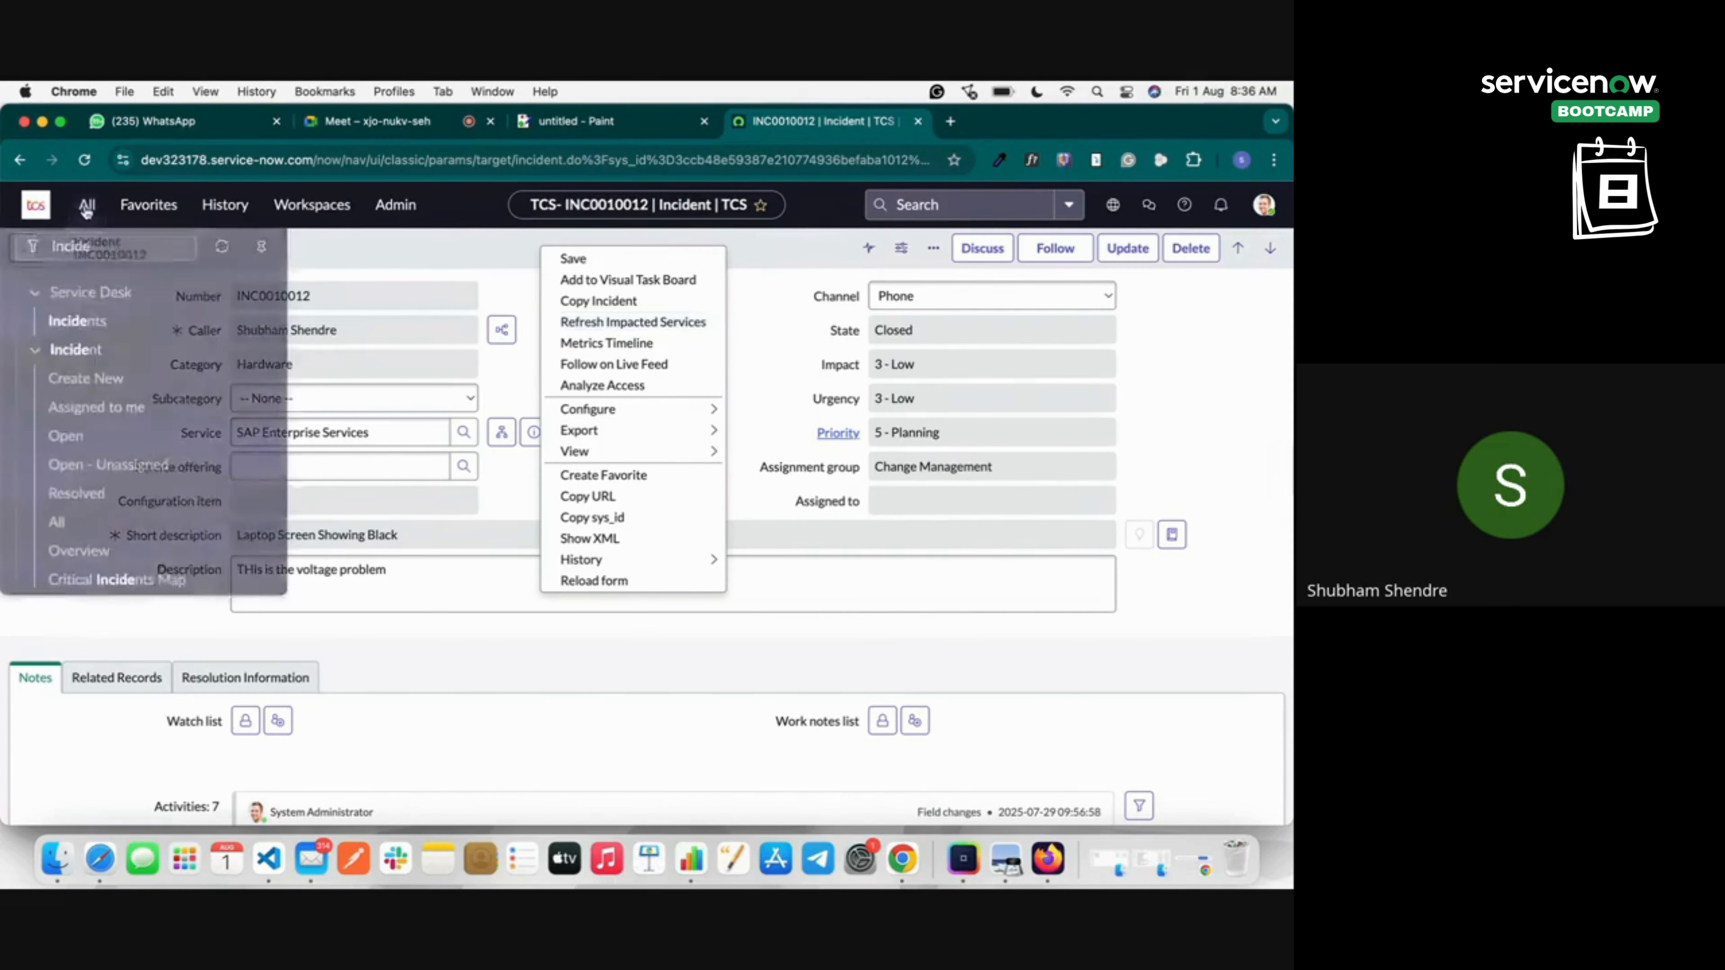
scroll(102, 340, "up", 2)
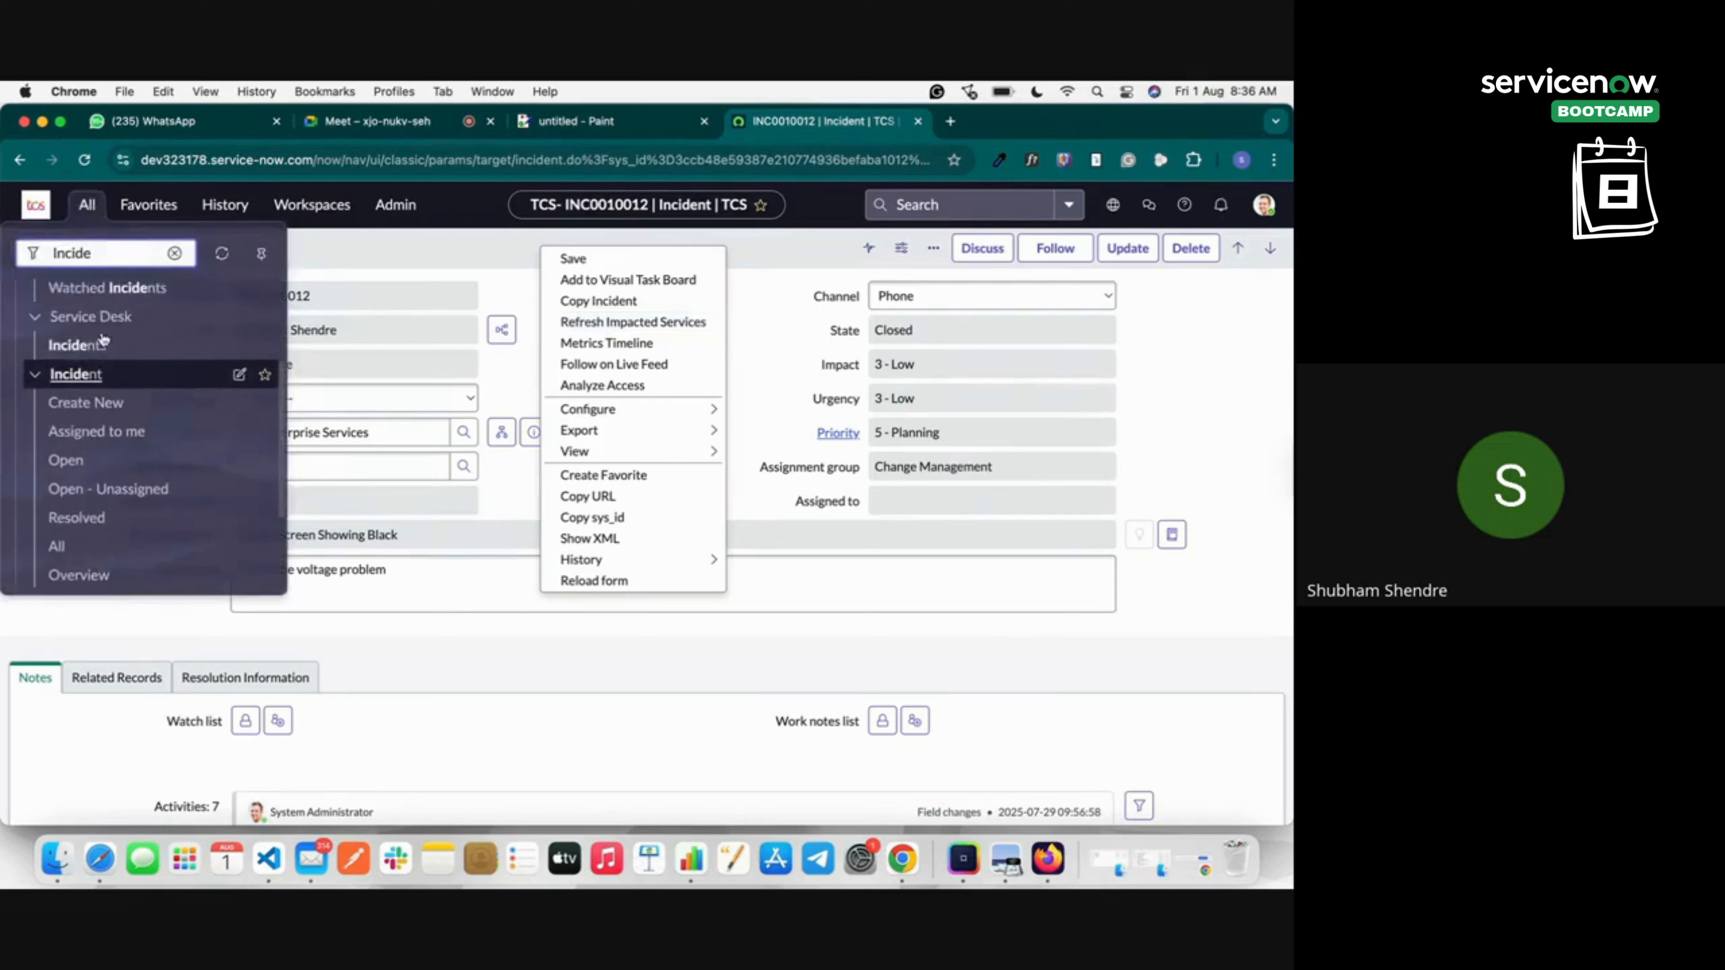
scroll(67, 475, "down", 2)
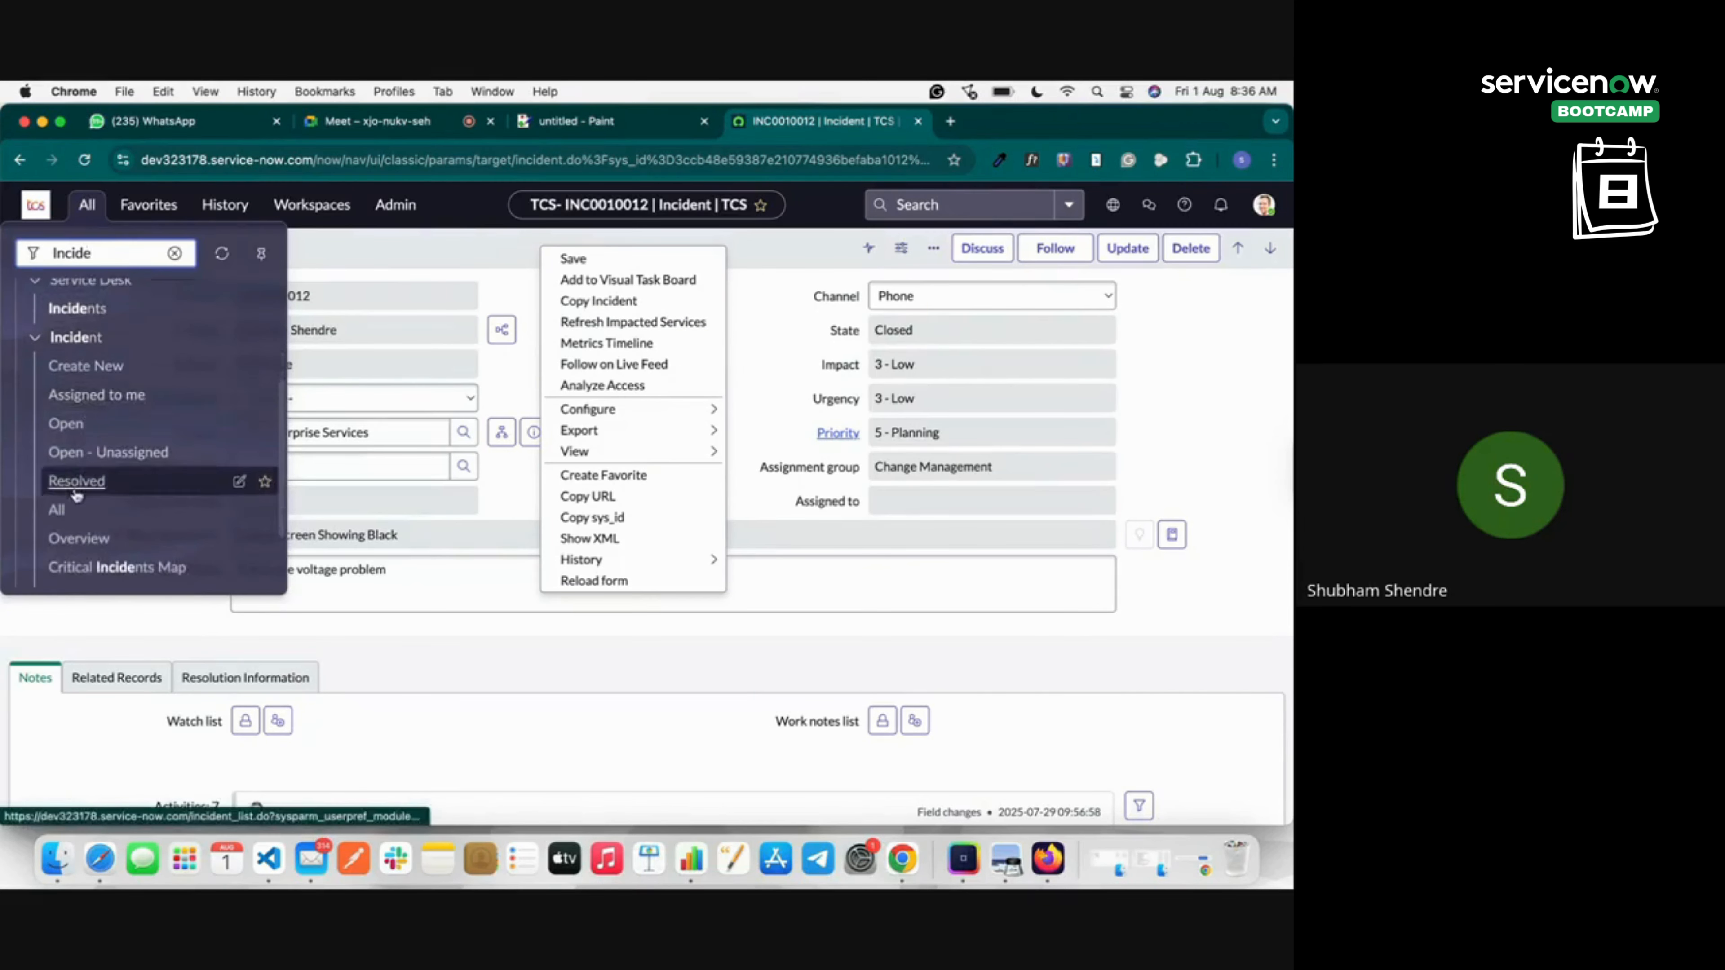
left_click(64, 510)
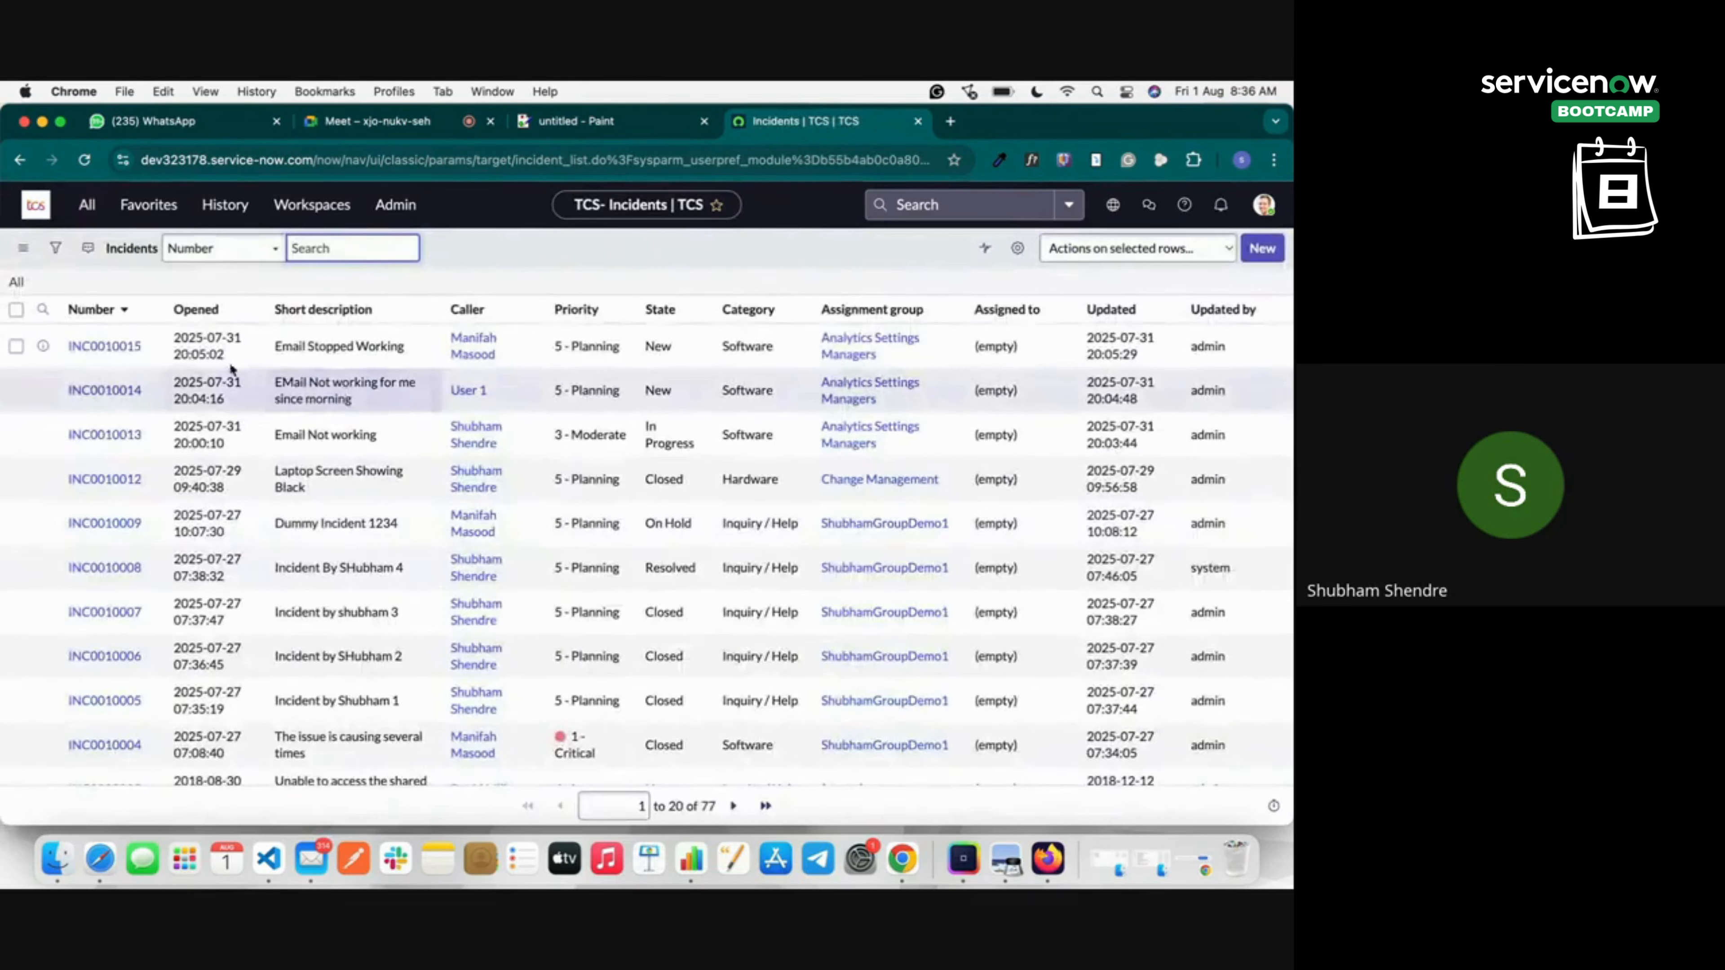
left_click(126, 347)
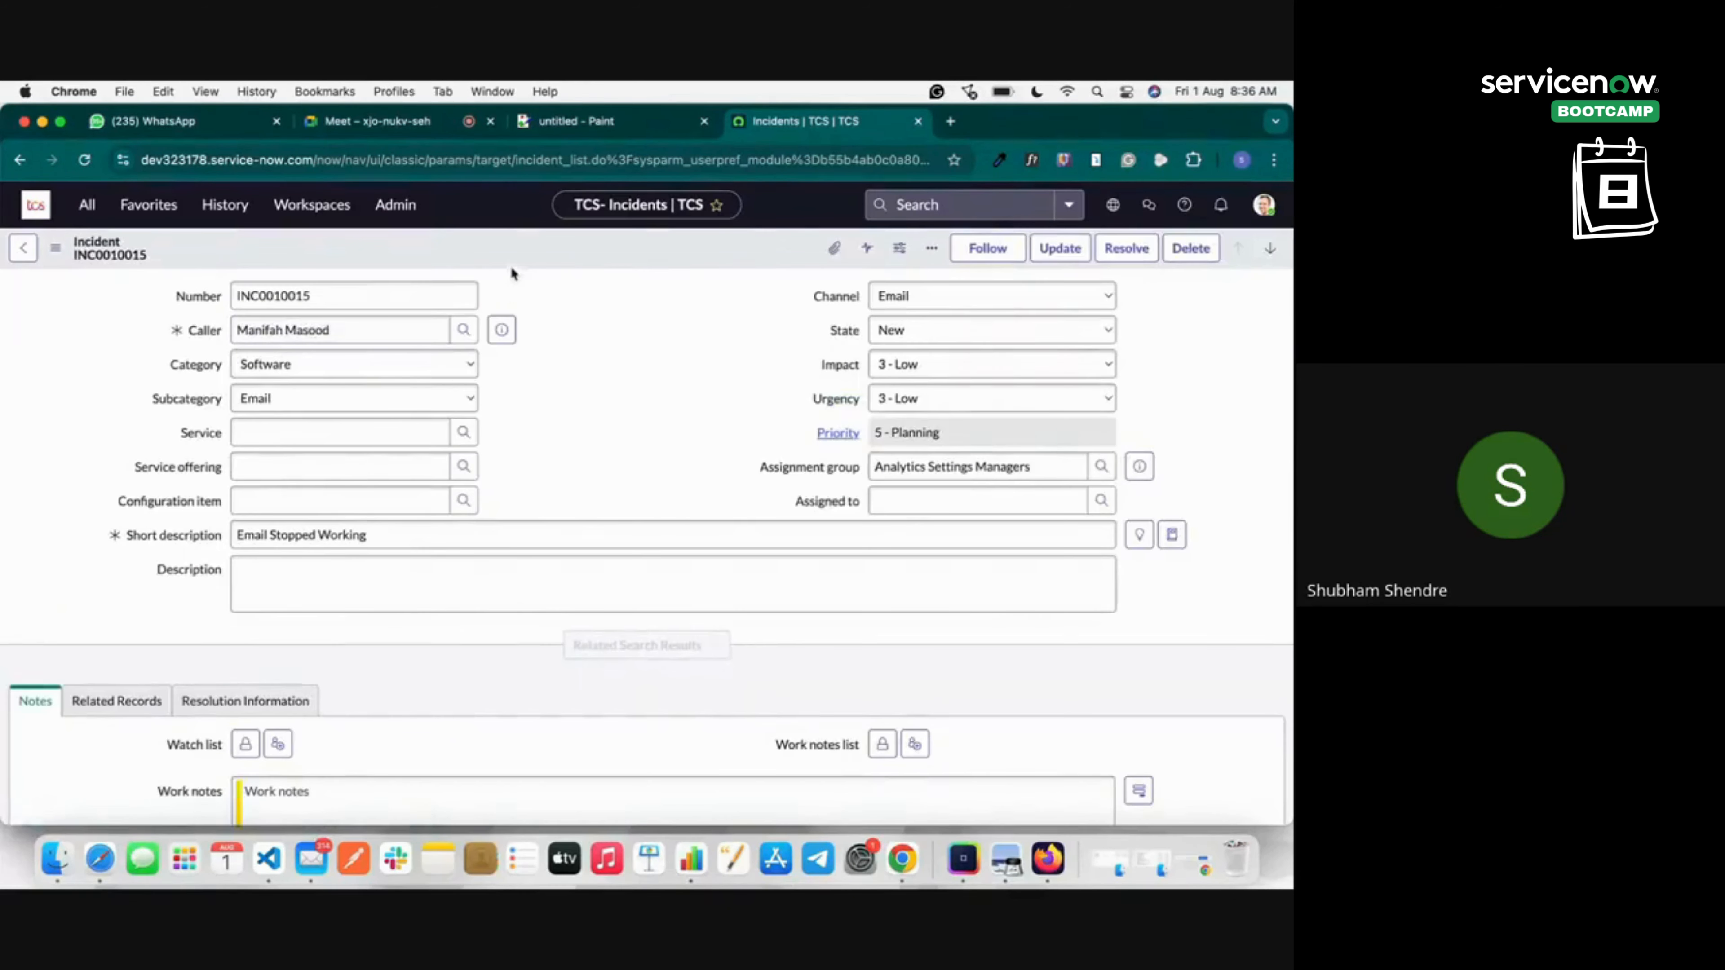
right_click(480, 246)
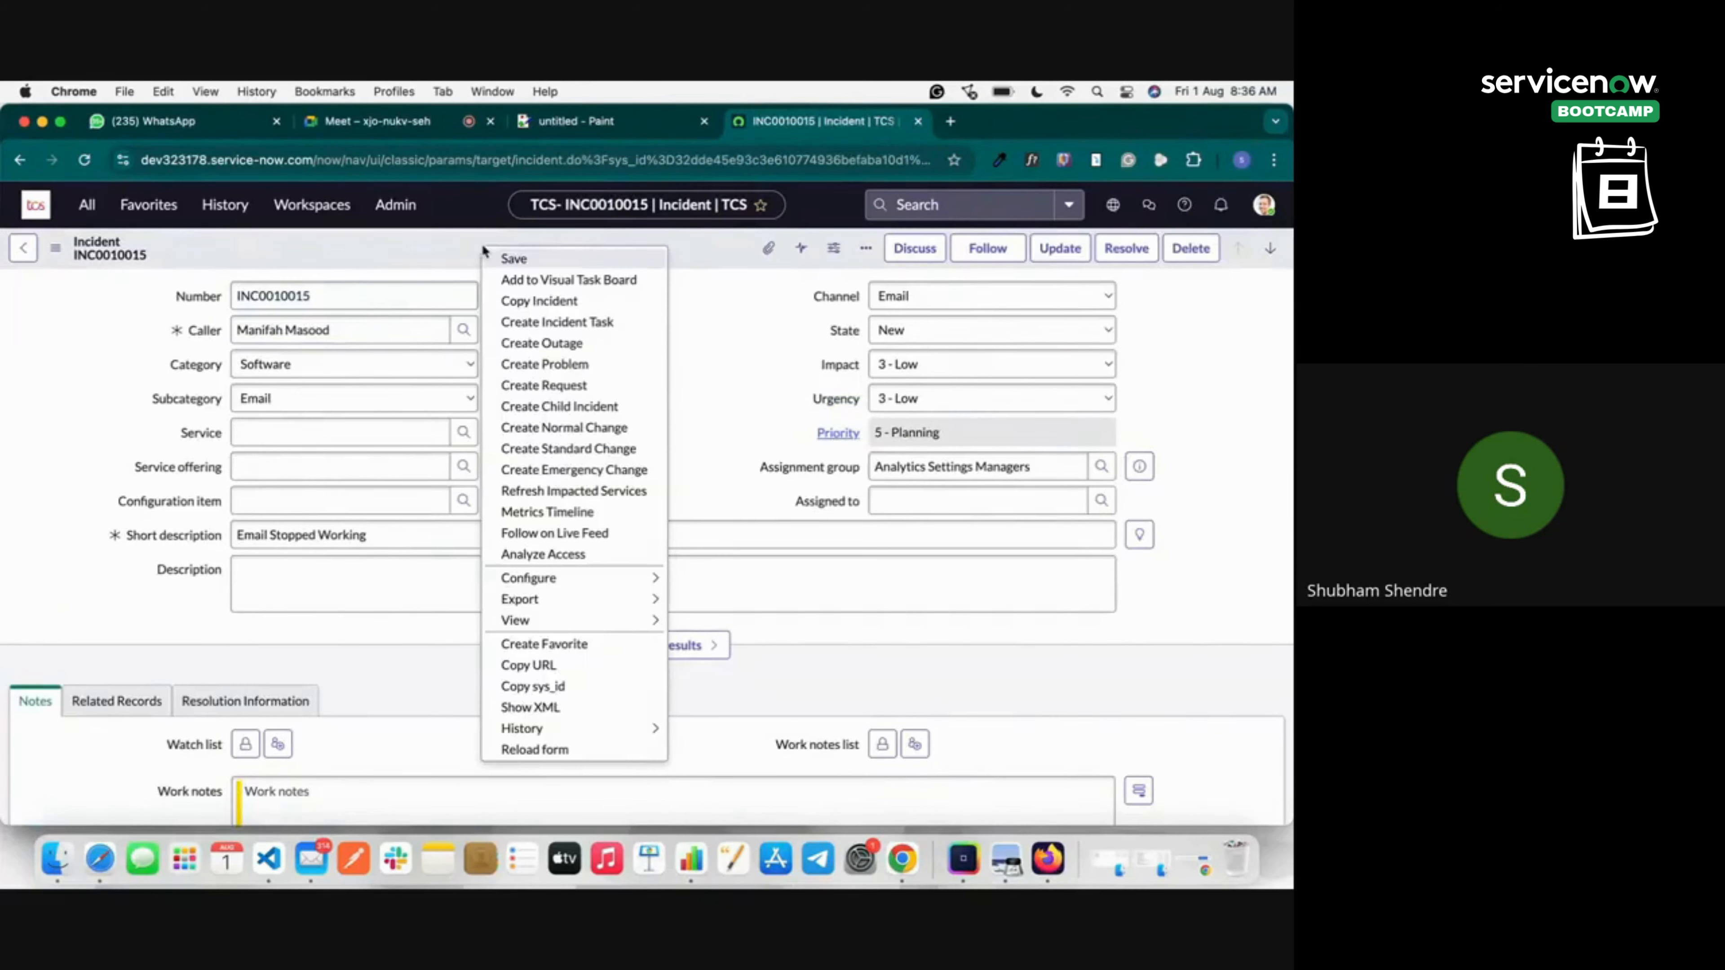
left_click(529, 368)
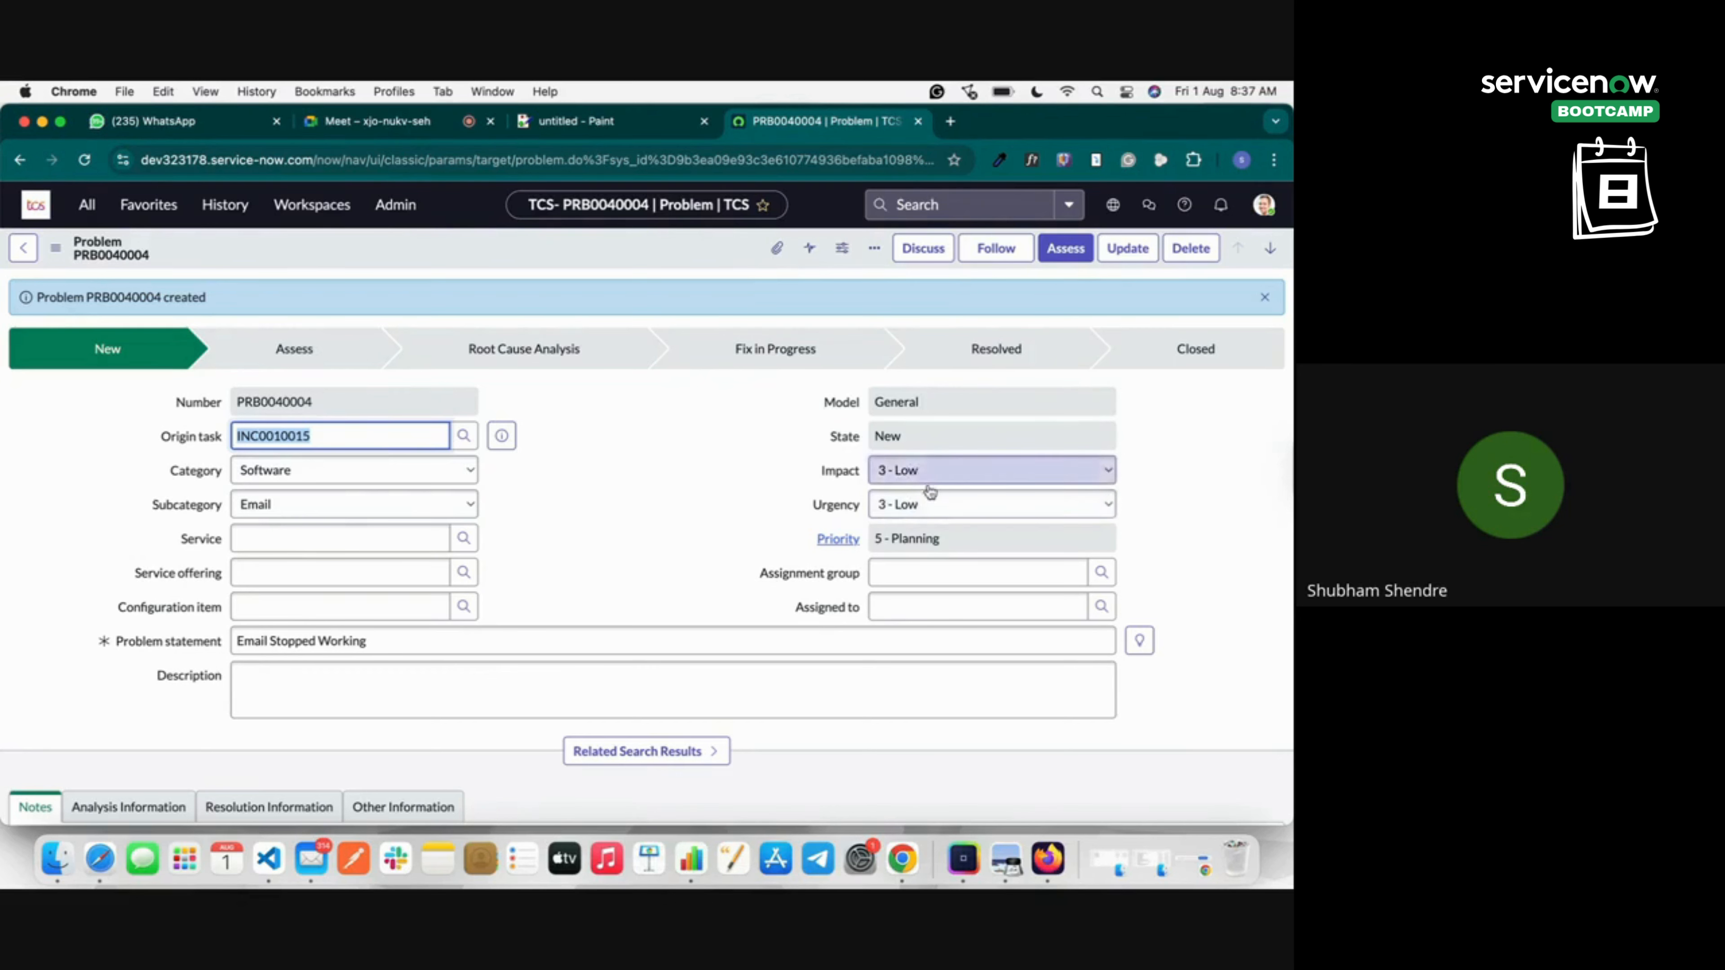
left_click(741, 451)
scroll(740, 451, "down", 3)
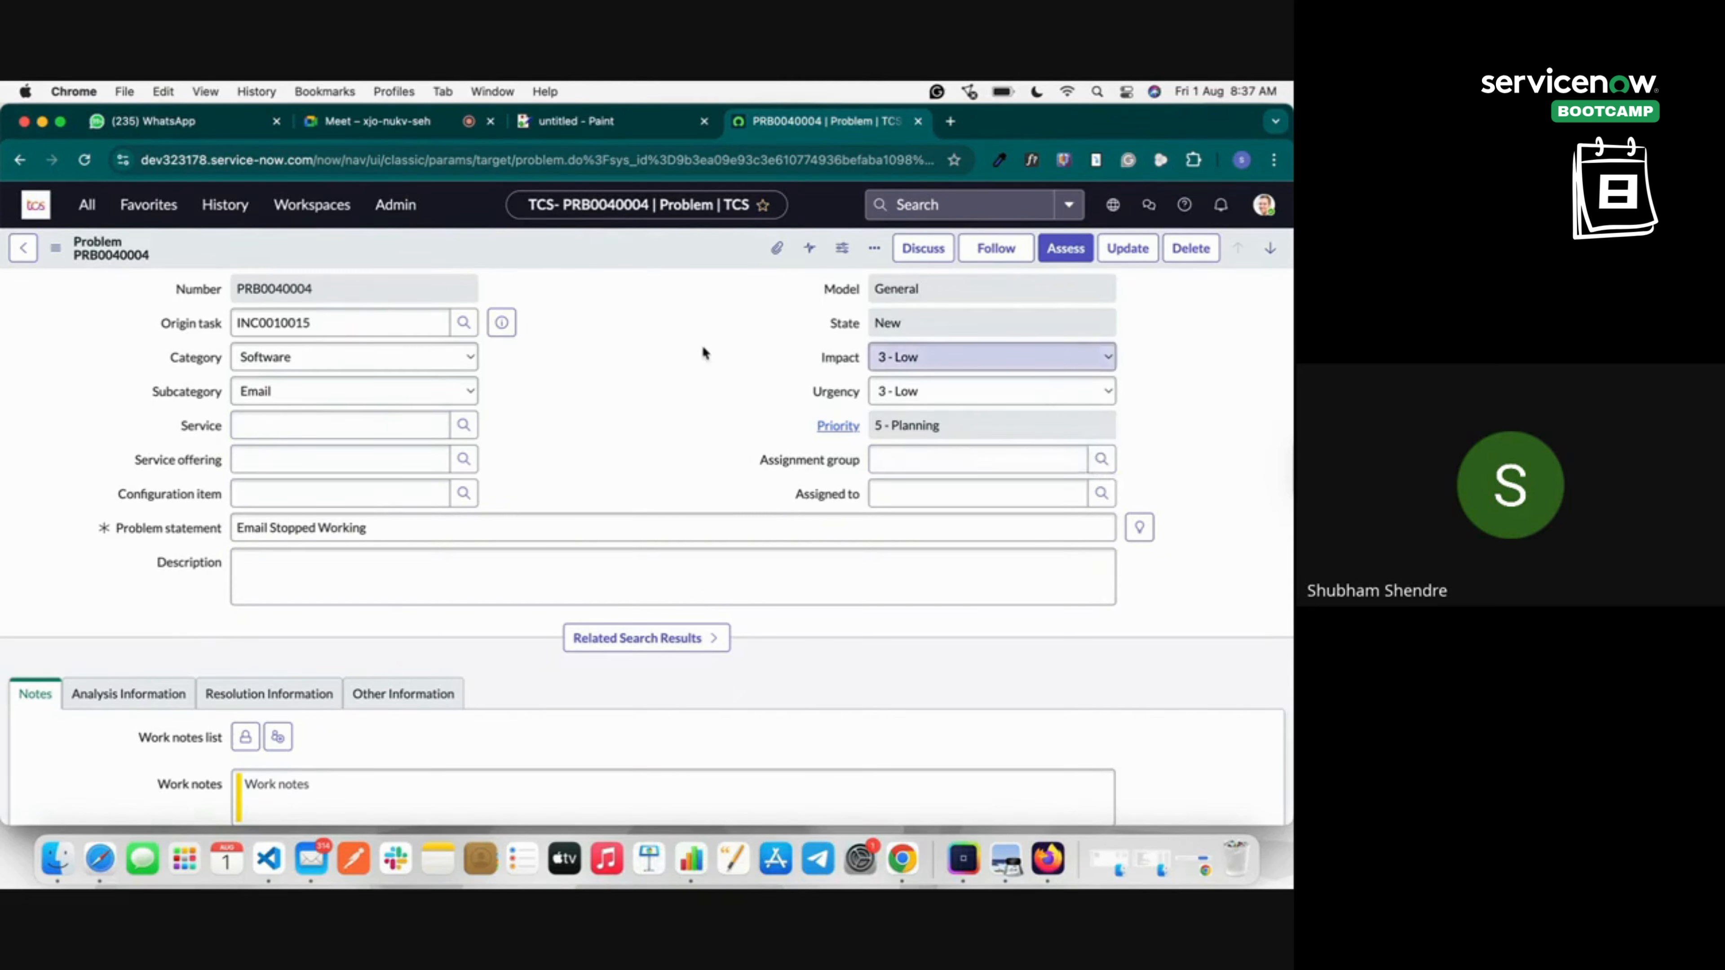
Choose Help Desk from the Groups lookup as the problem's assignment group.
left_click(1103, 462)
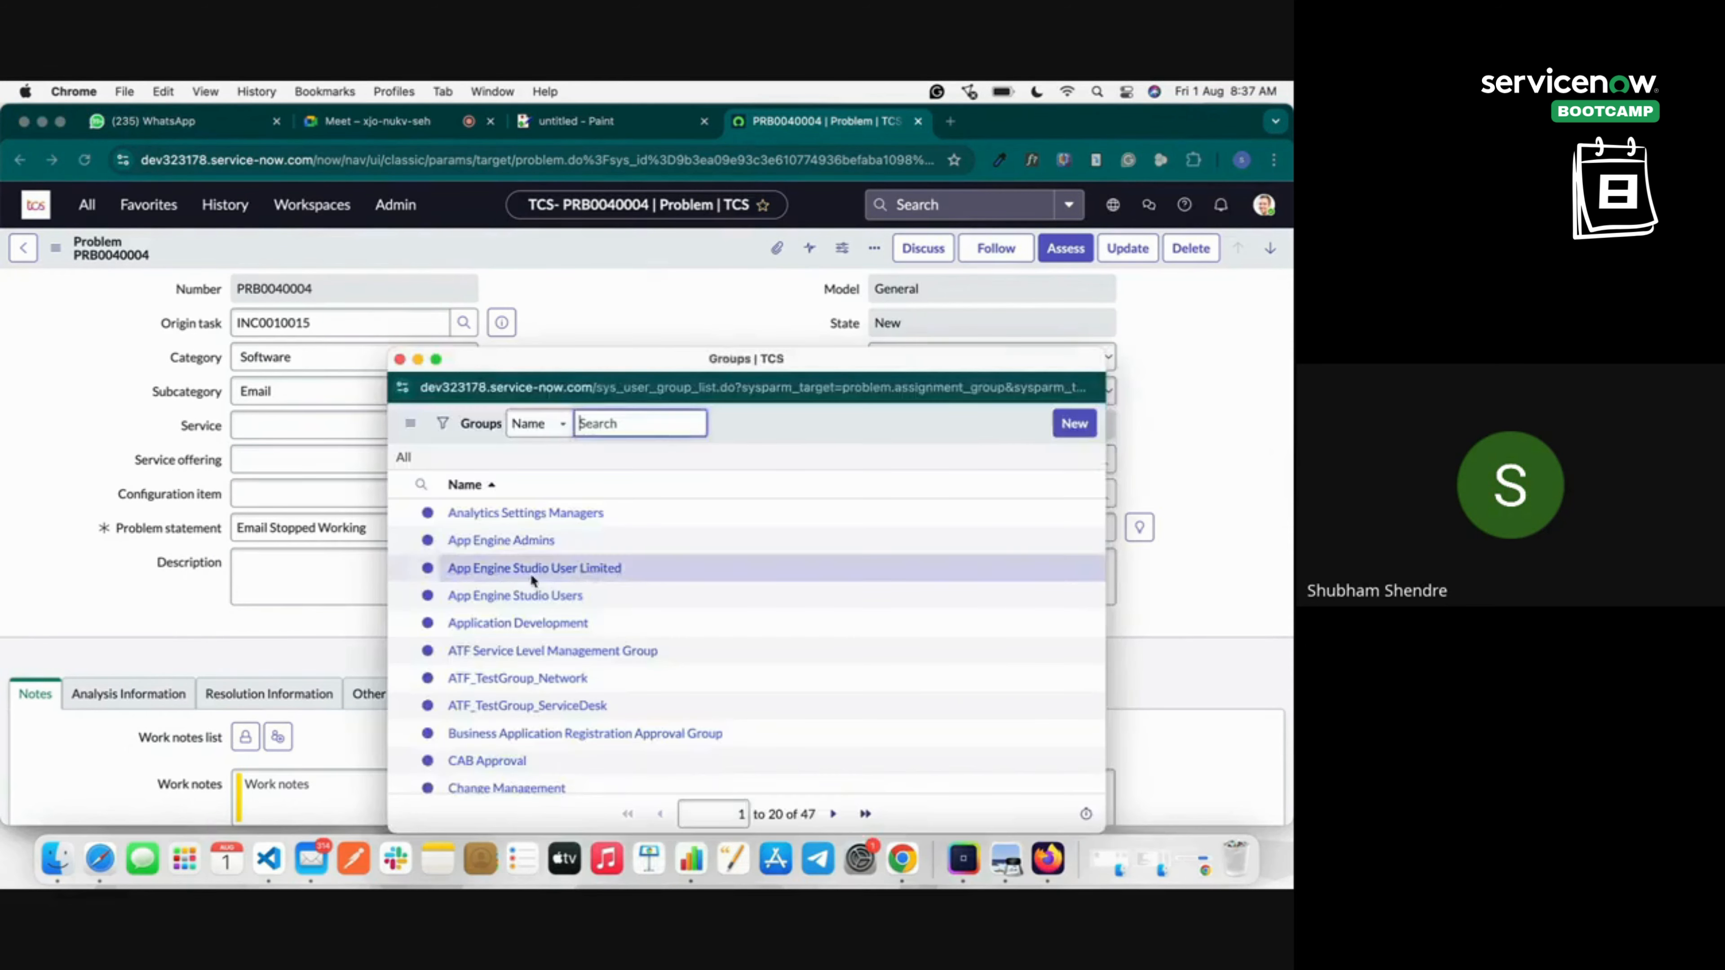
scroll(536, 625, "down", 5)
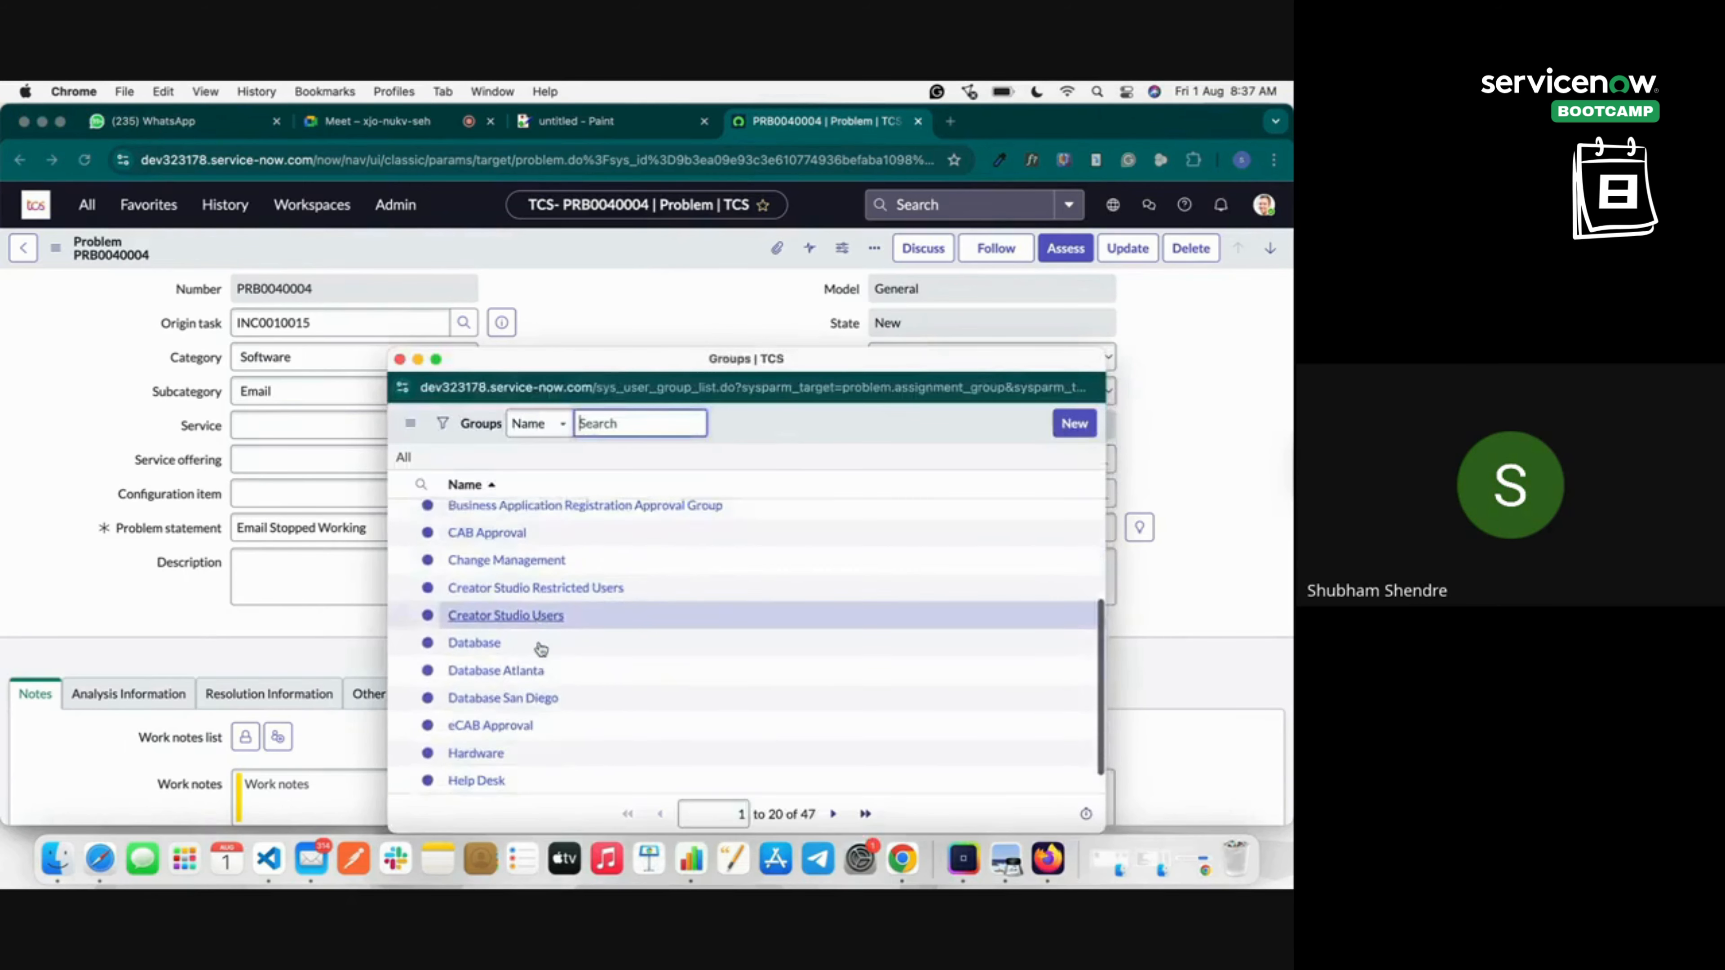
scroll(540, 649, "down", 1)
left_click(483, 753)
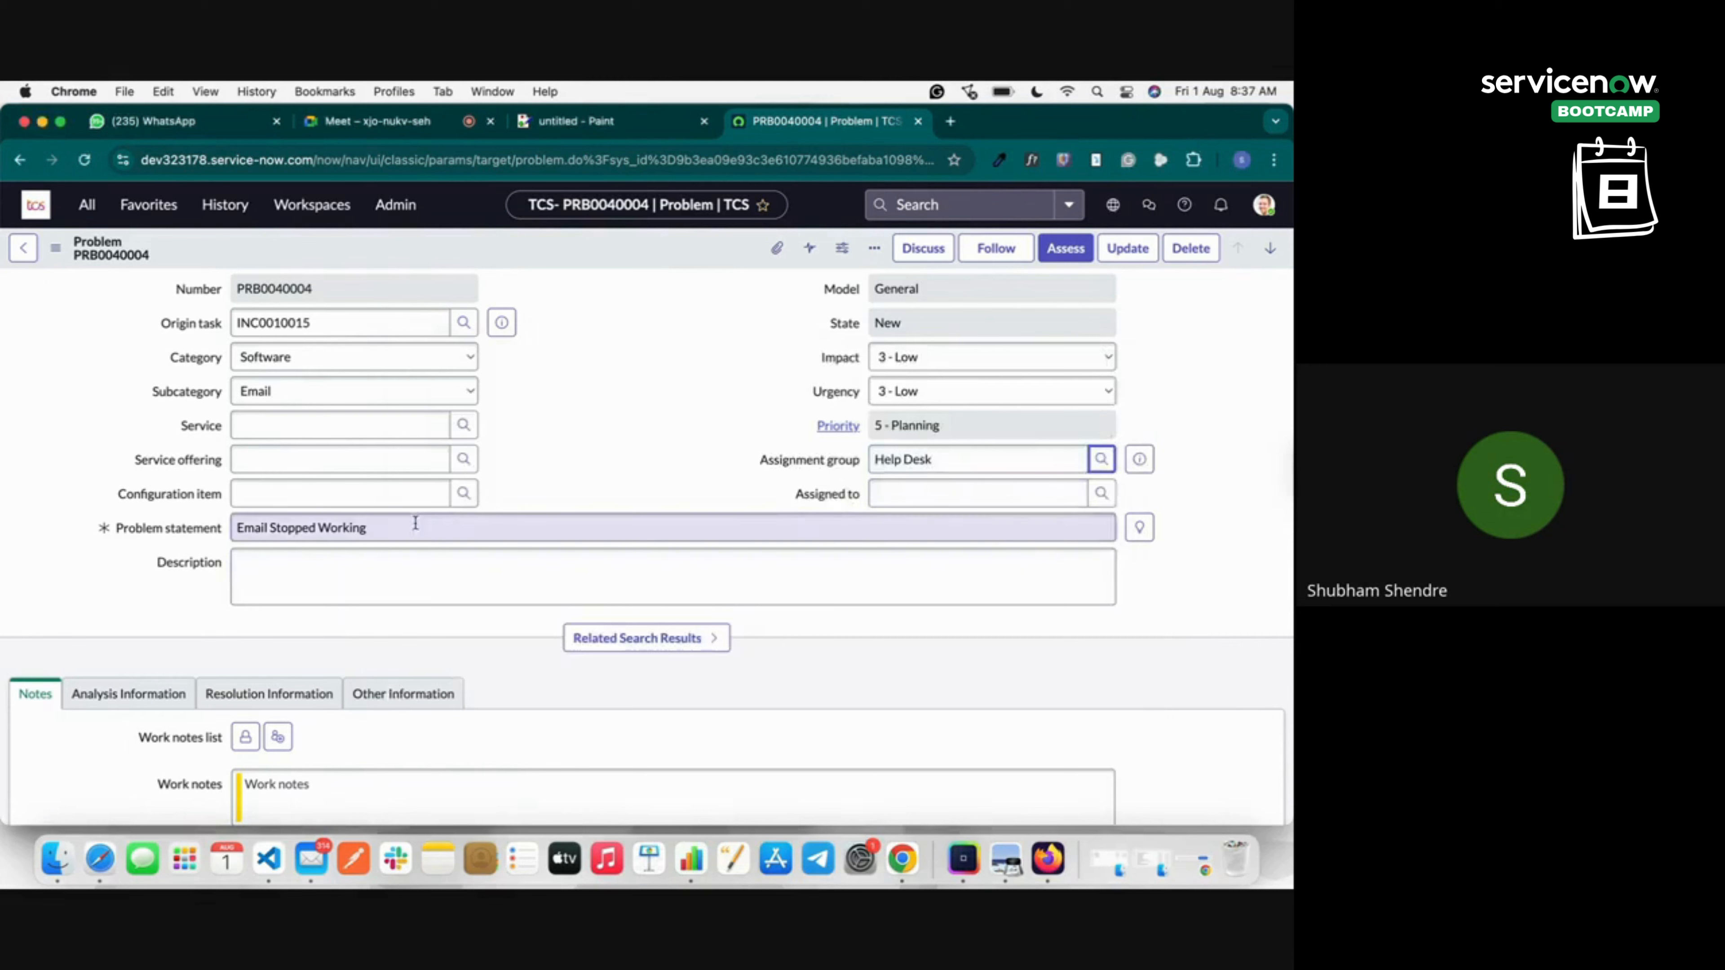
Scroll through the problem form, visiting the Description and Work notes fields.
left_click(391, 577)
scroll(442, 571, "down", 10)
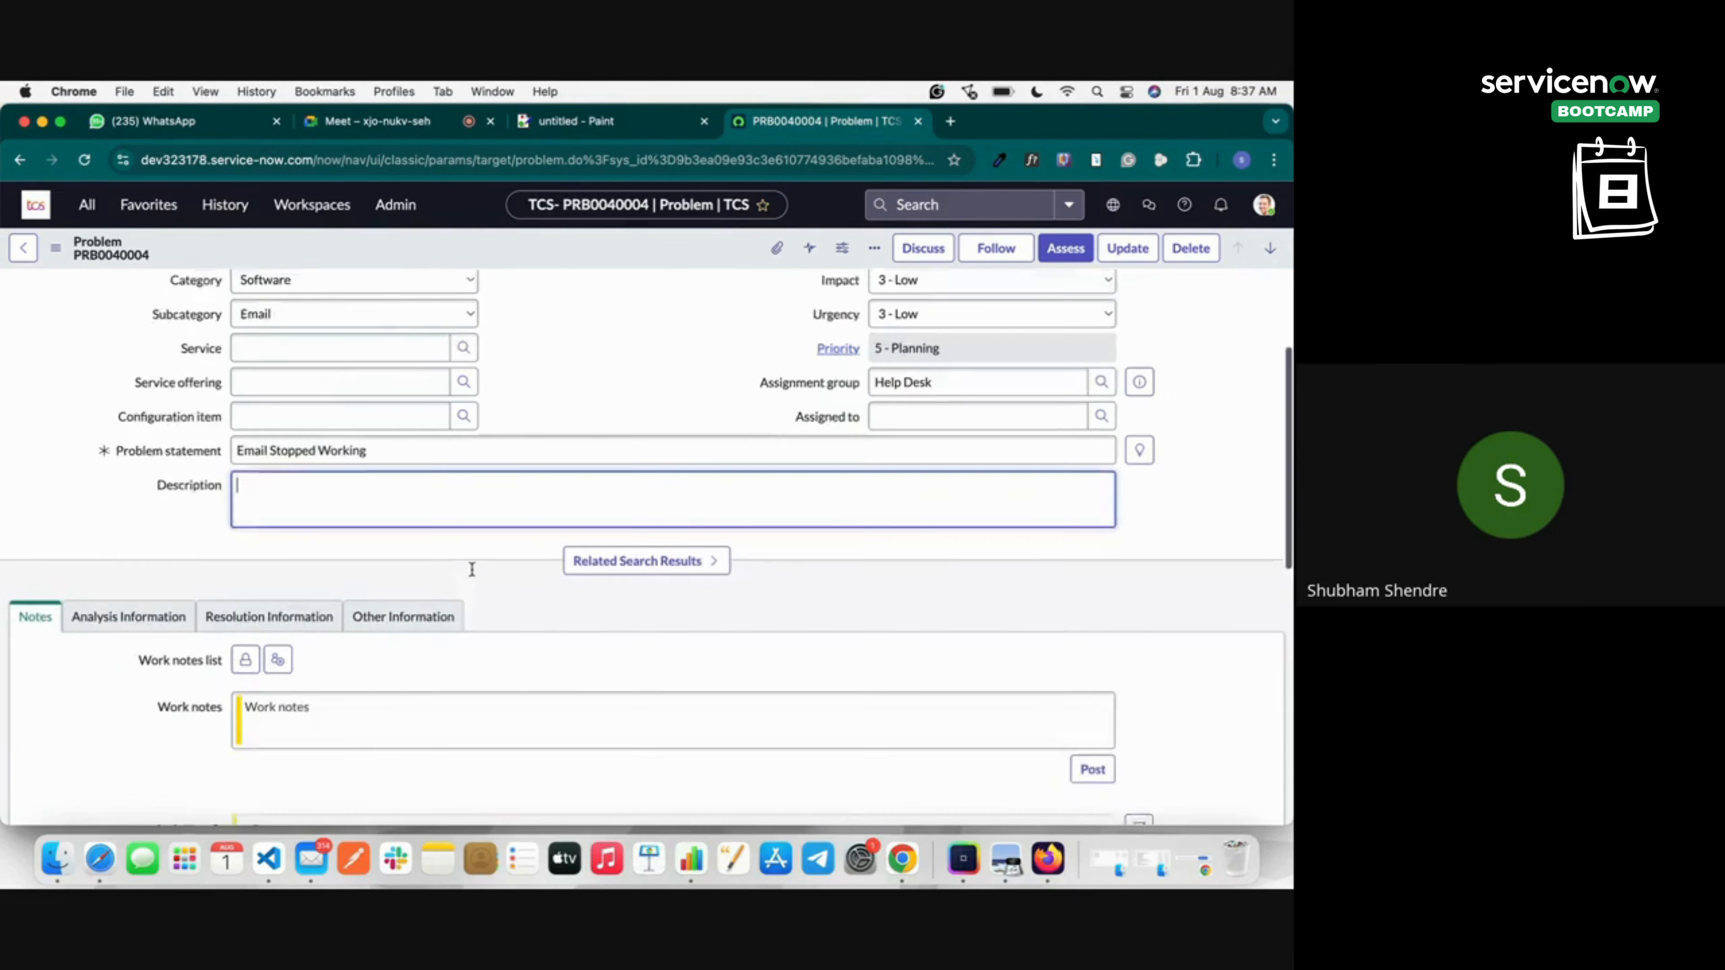
scroll(470, 568, "down", 1)
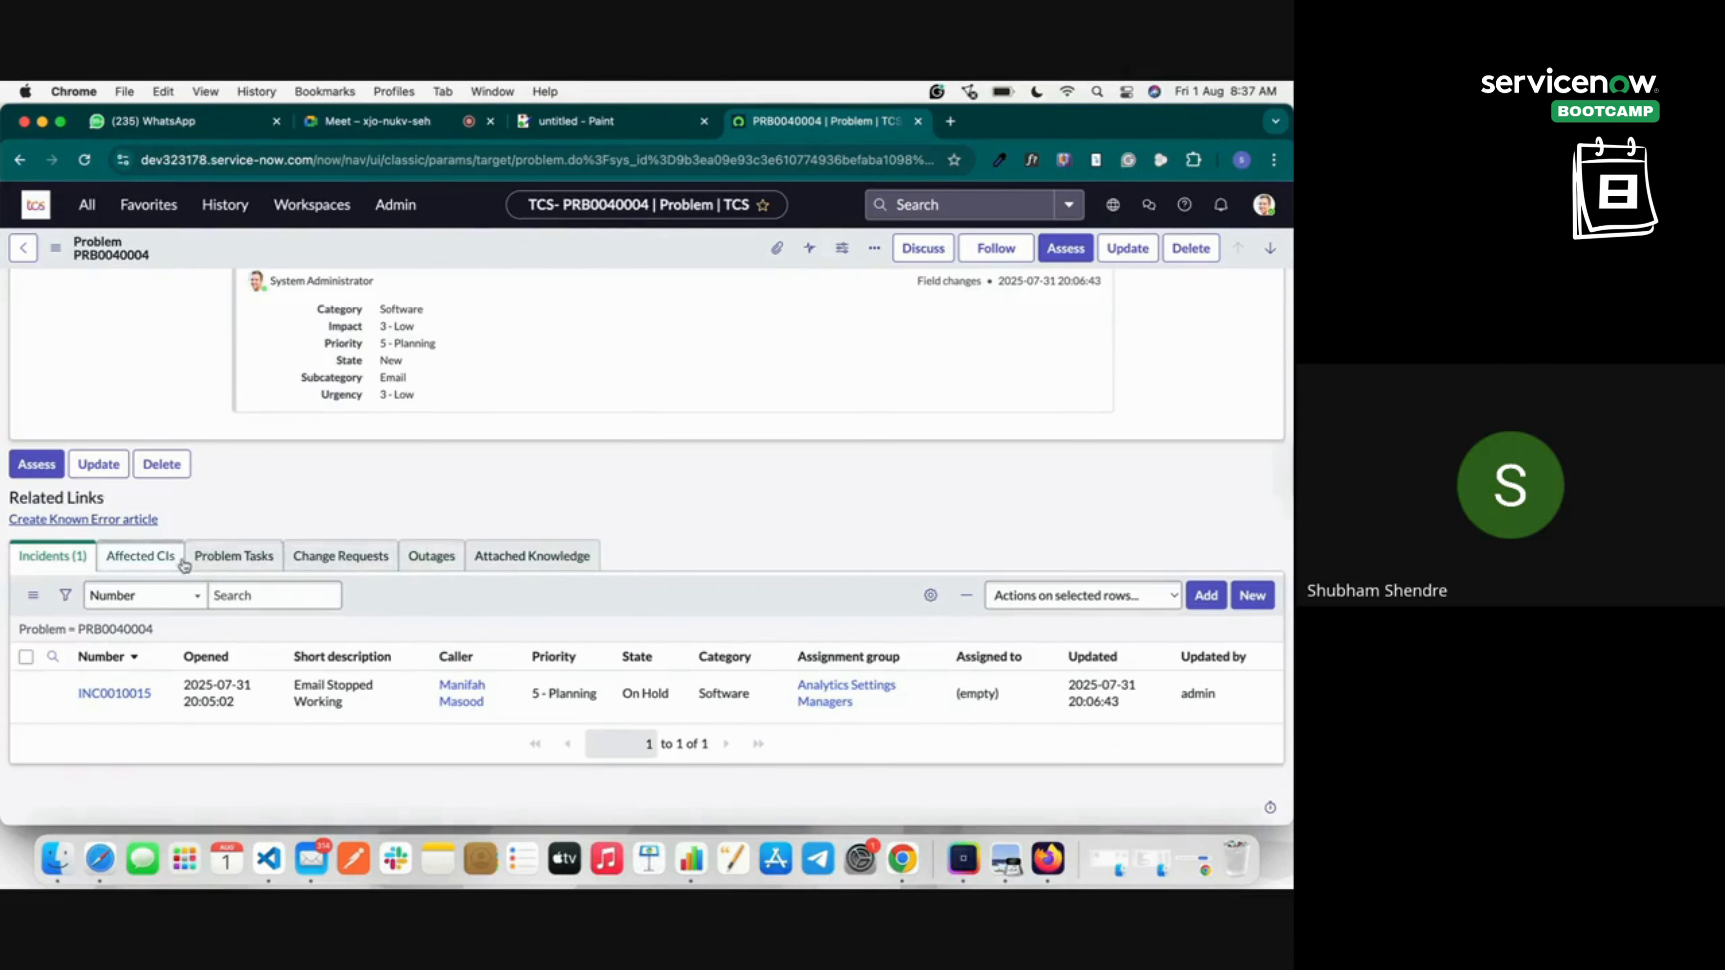
scroll(542, 478, "up", 10)
scroll(542, 477, "up", 3)
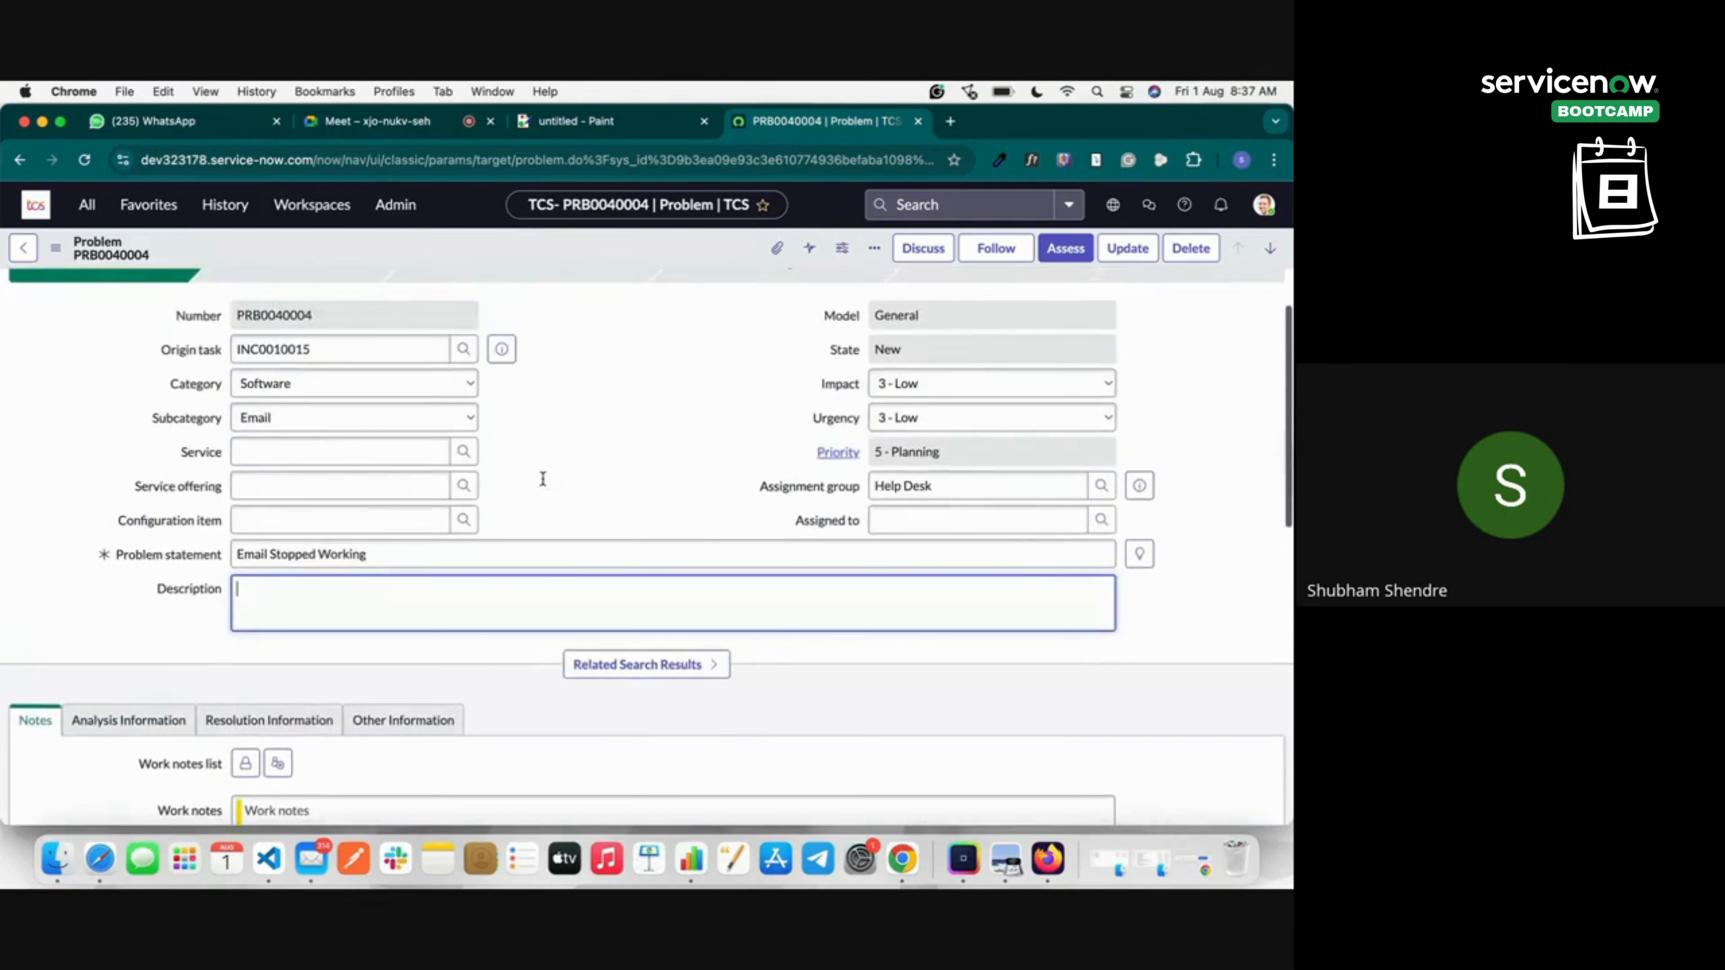
scroll(333, 655, "down", 4)
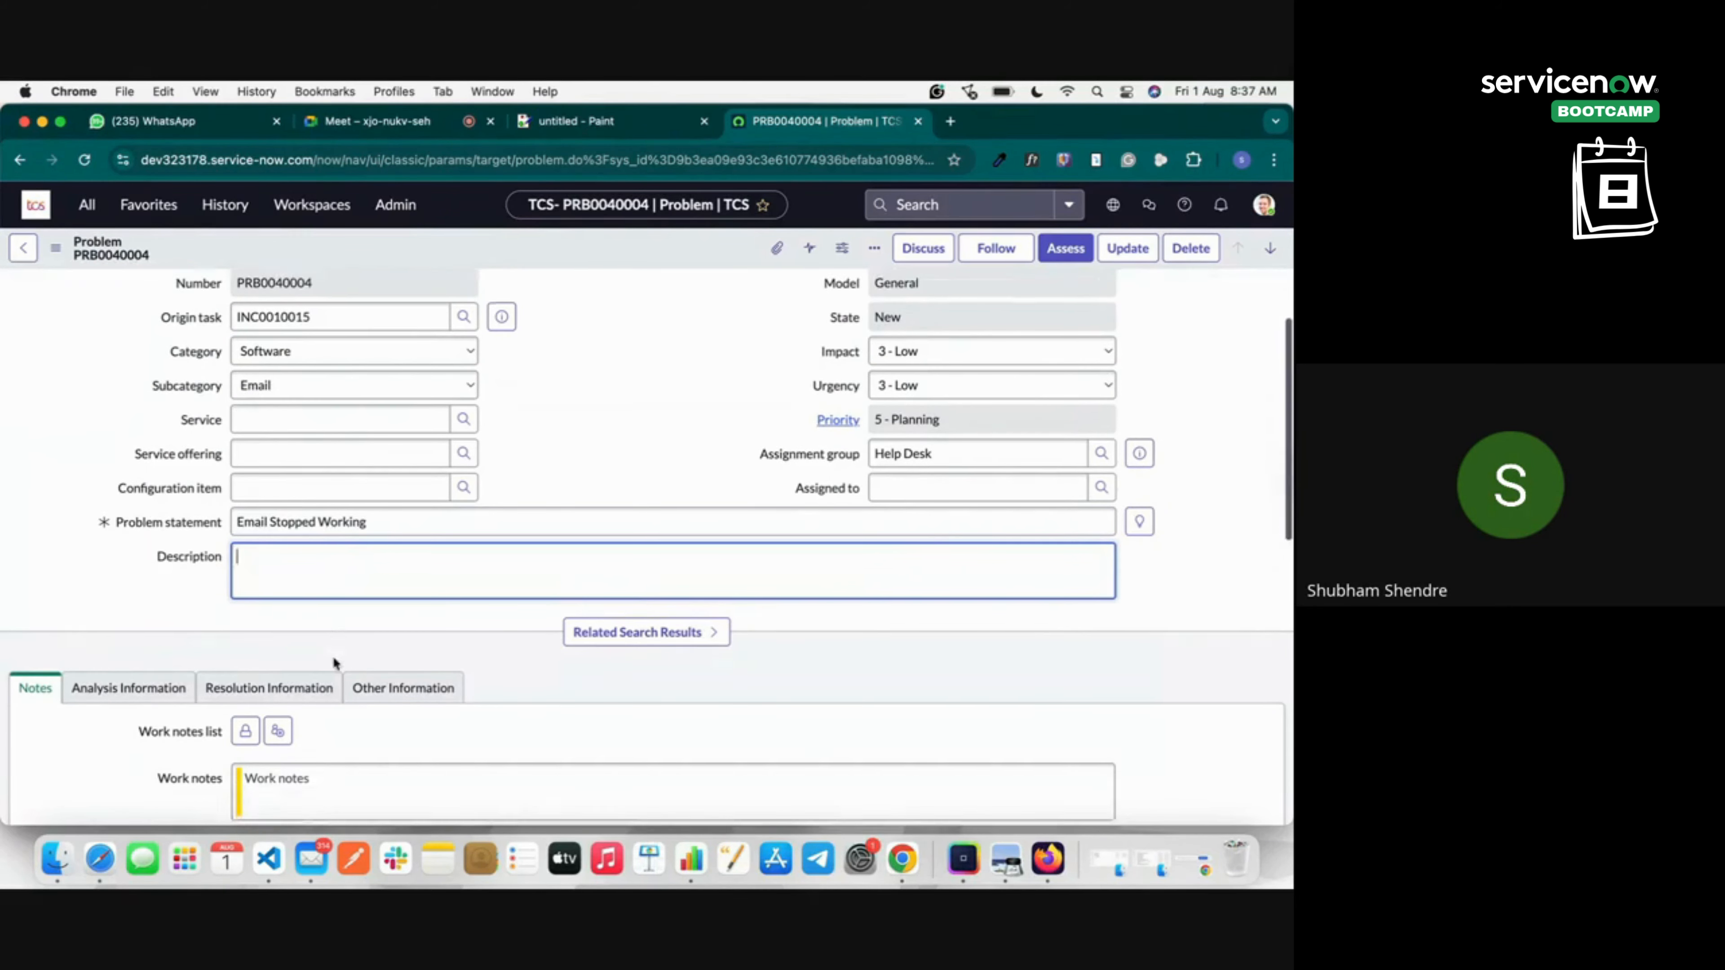
left_click(325, 589)
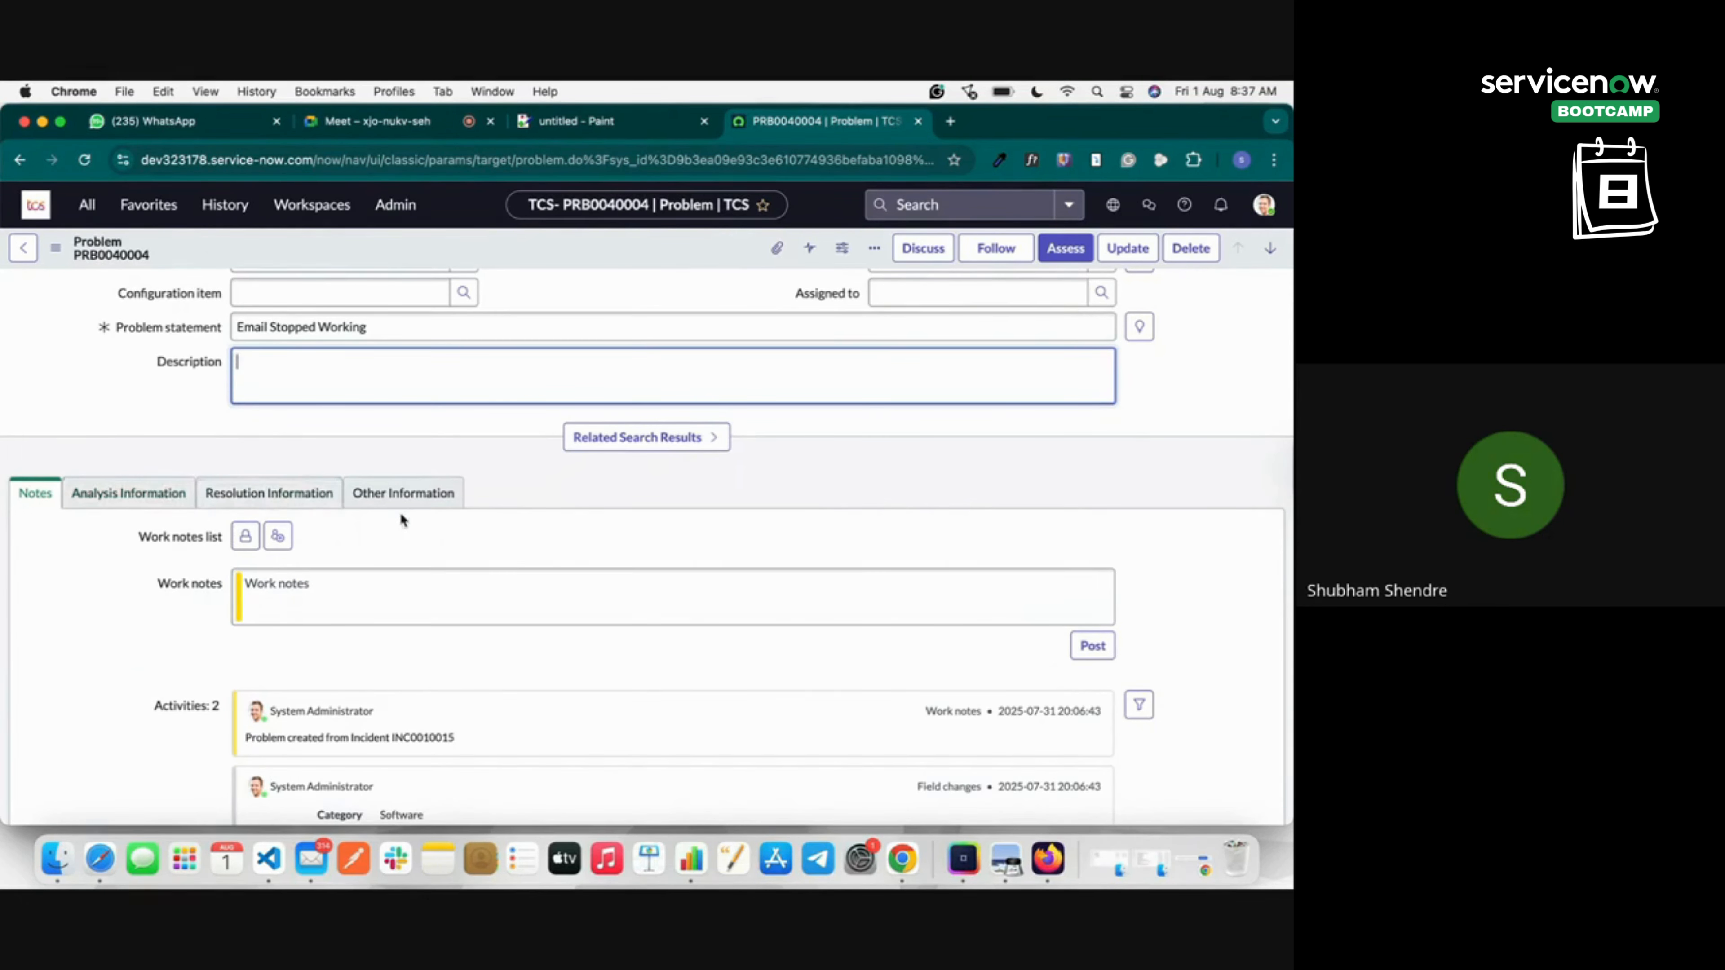
scroll(435, 558, "down", 5)
scroll(435, 559, "up", 3)
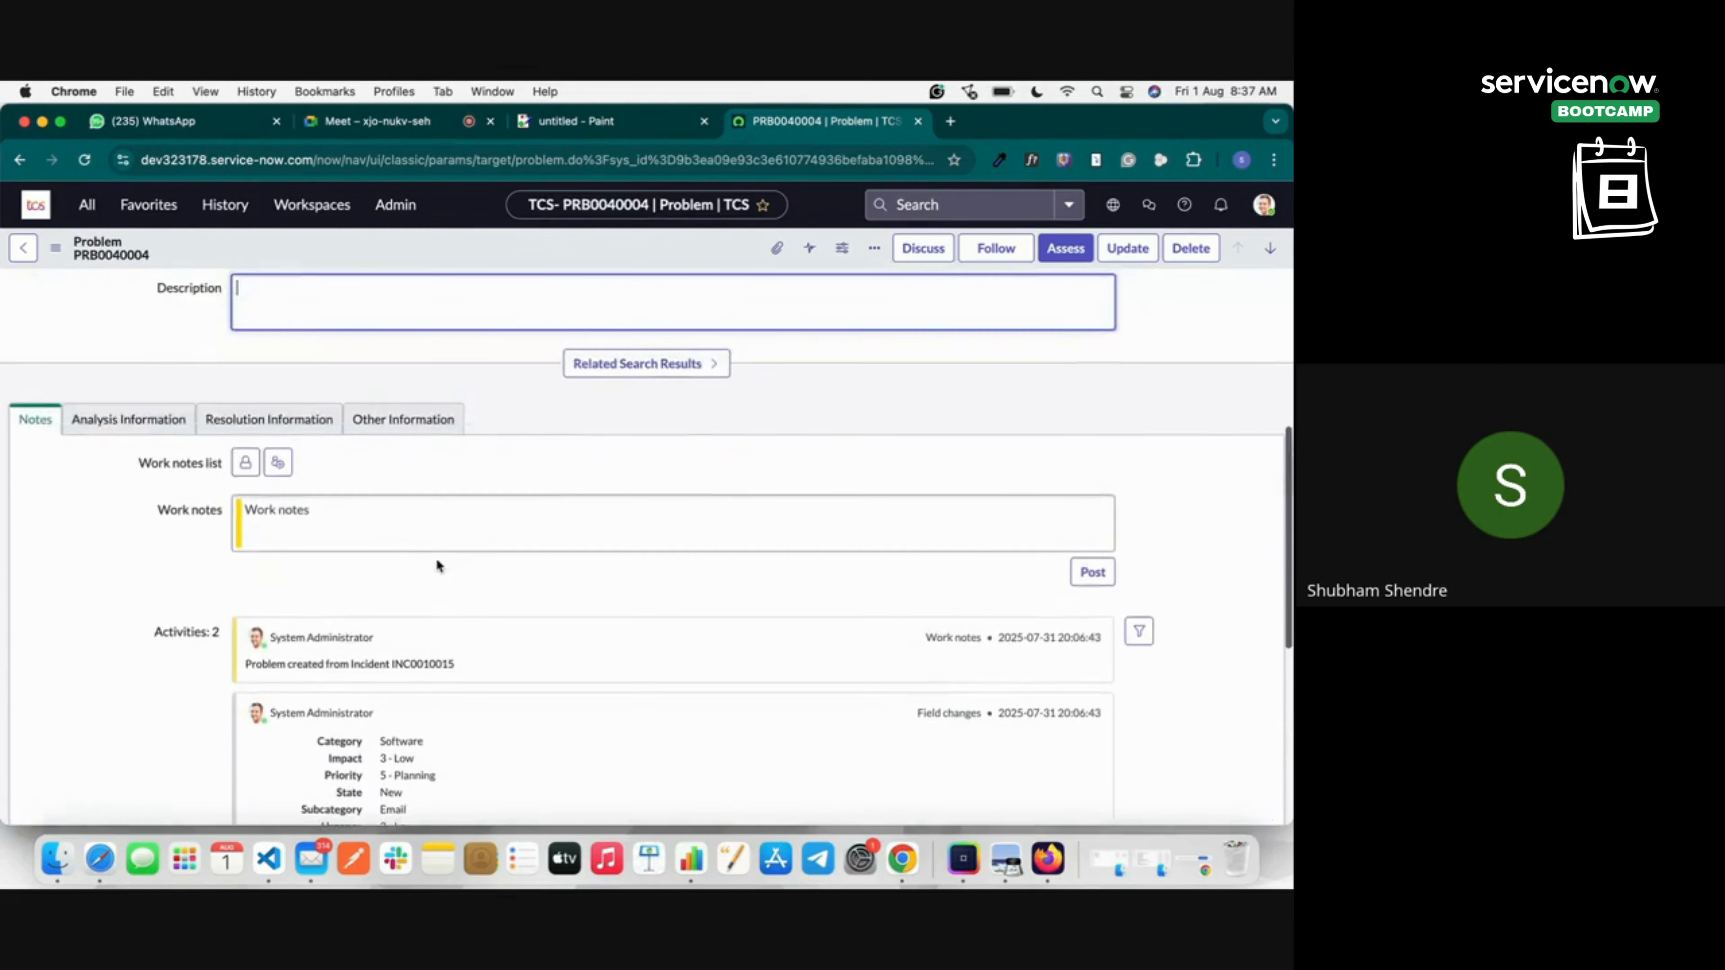
scroll(357, 604, "down", 6)
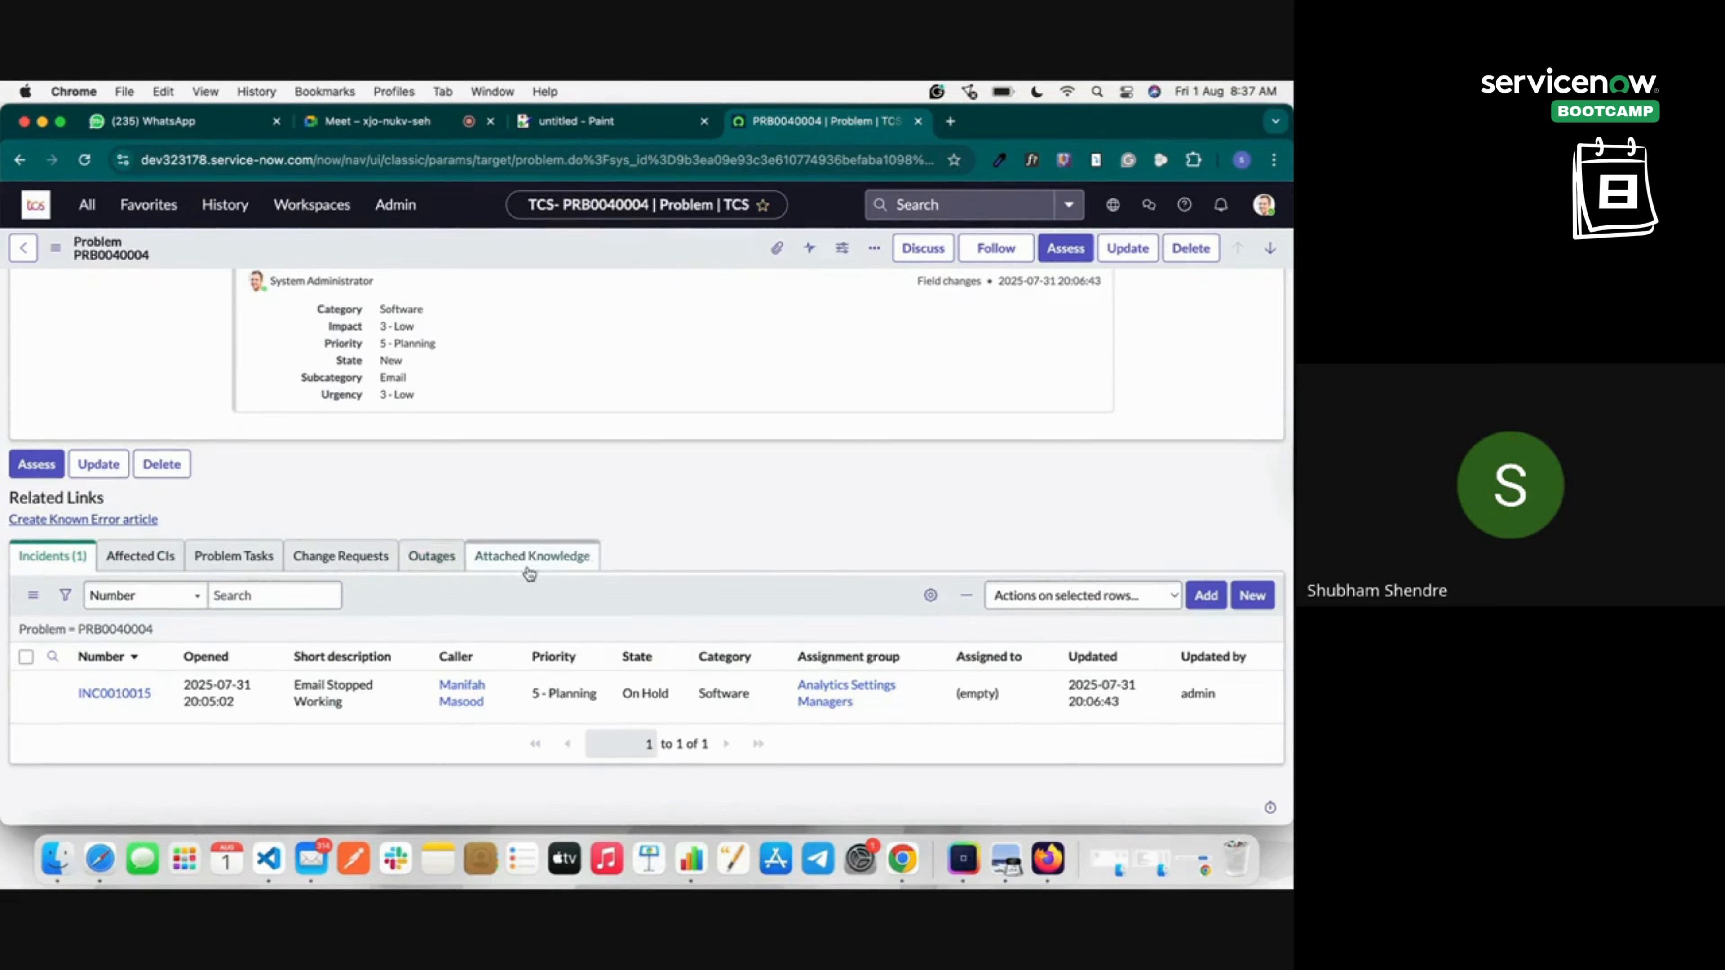
scroll(658, 515, "up", 15)
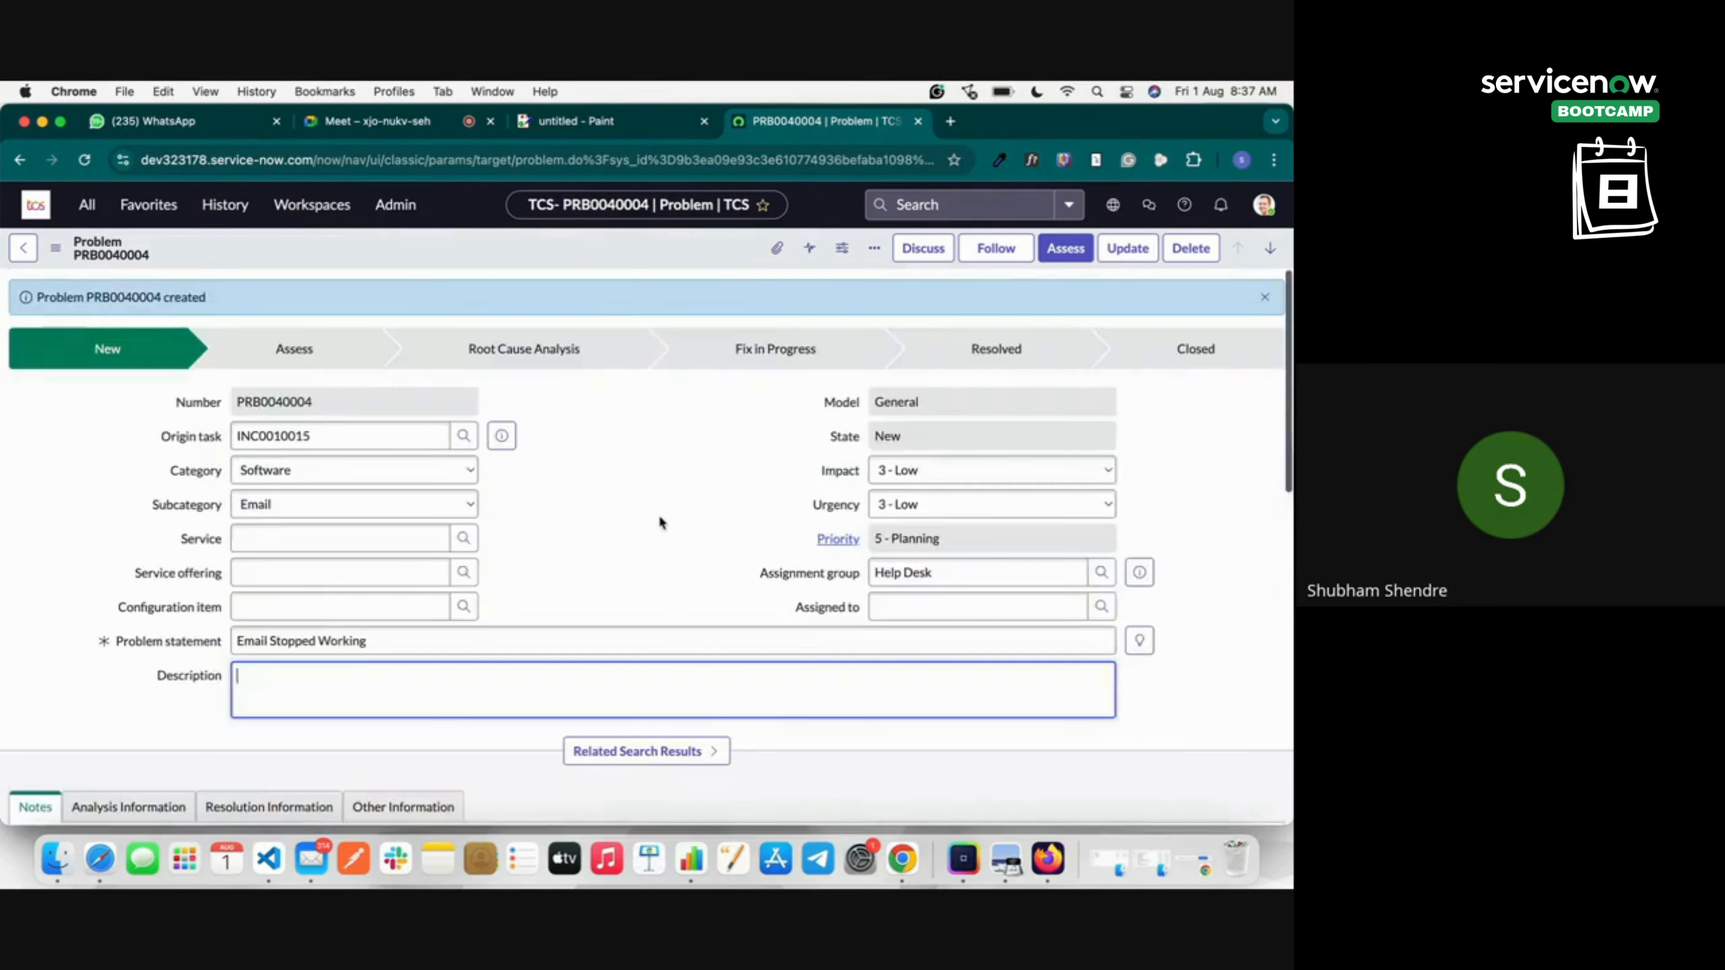
Save the problem record with its Help Desk assignment.
right_click(657, 235)
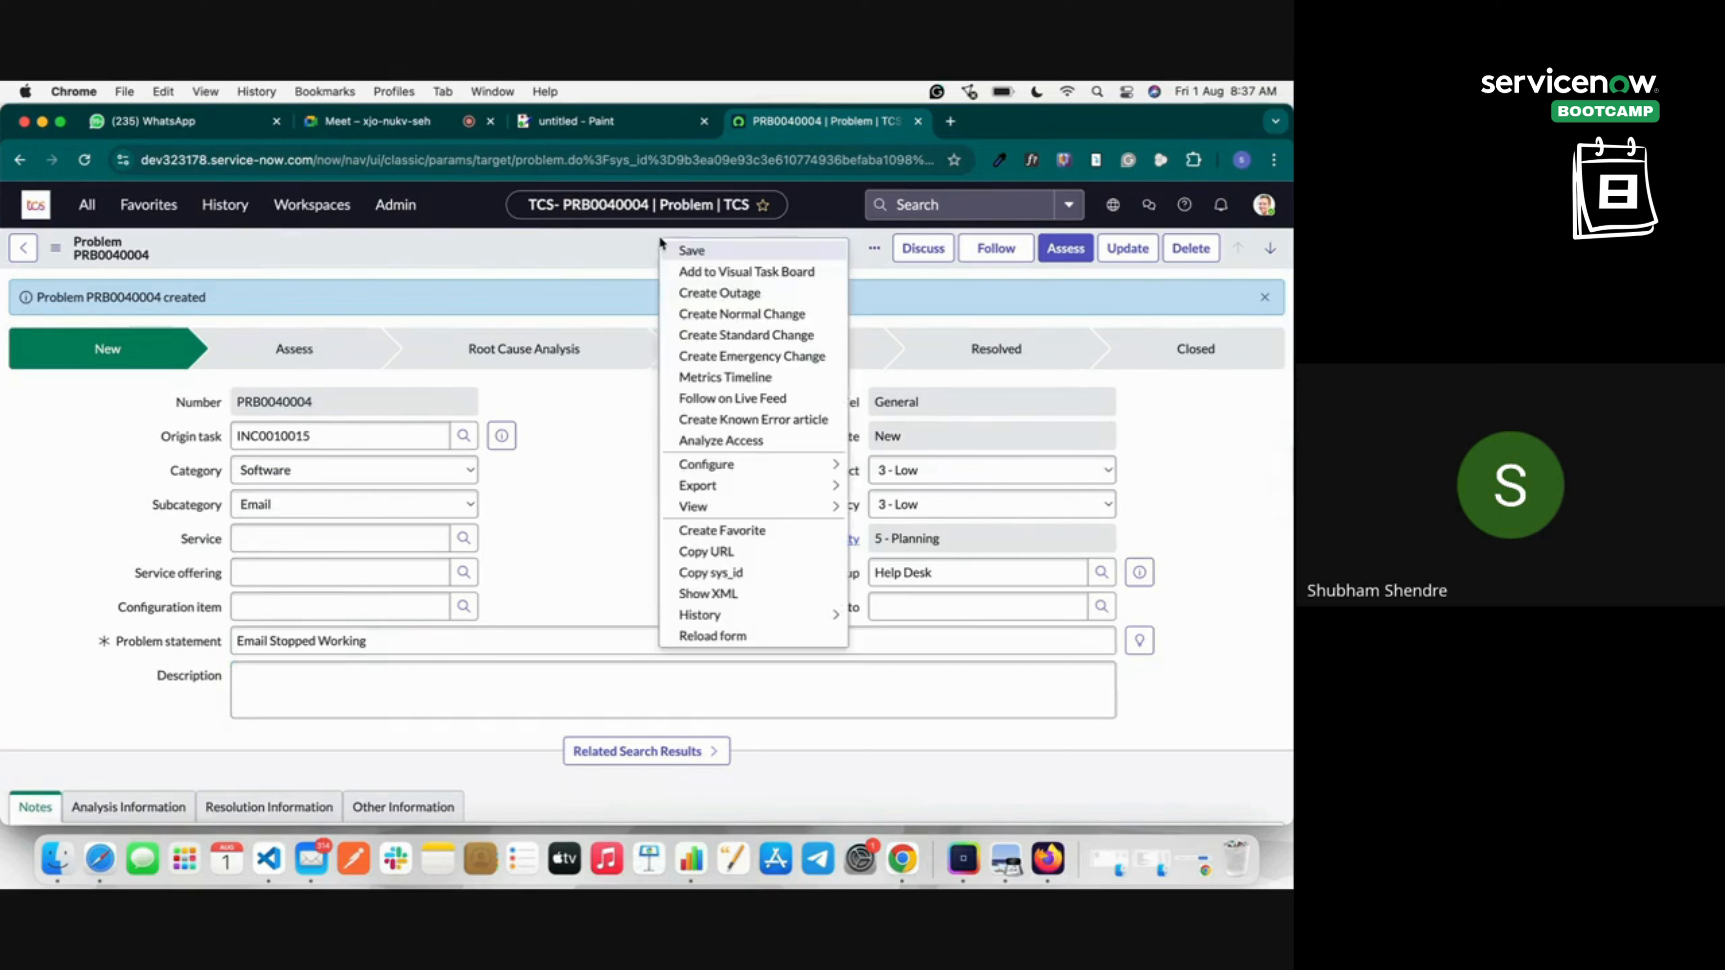
left_click(705, 249)
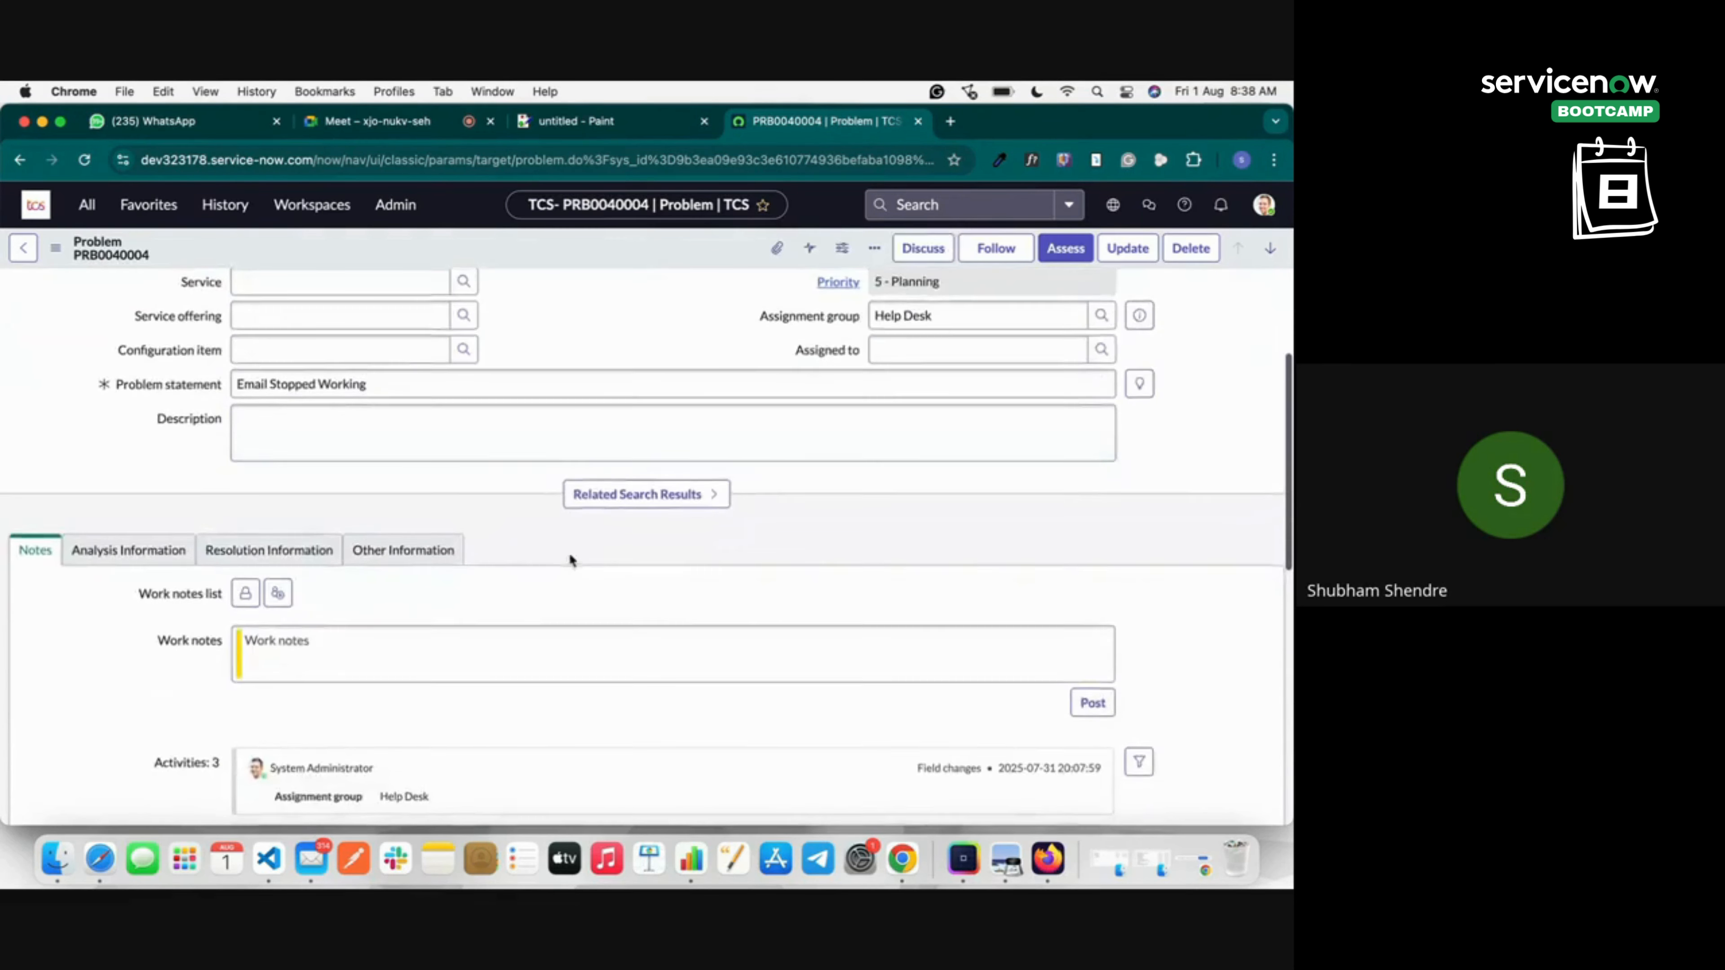
scroll(569, 553, "down", 15)
scroll(577, 546, "up", 15)
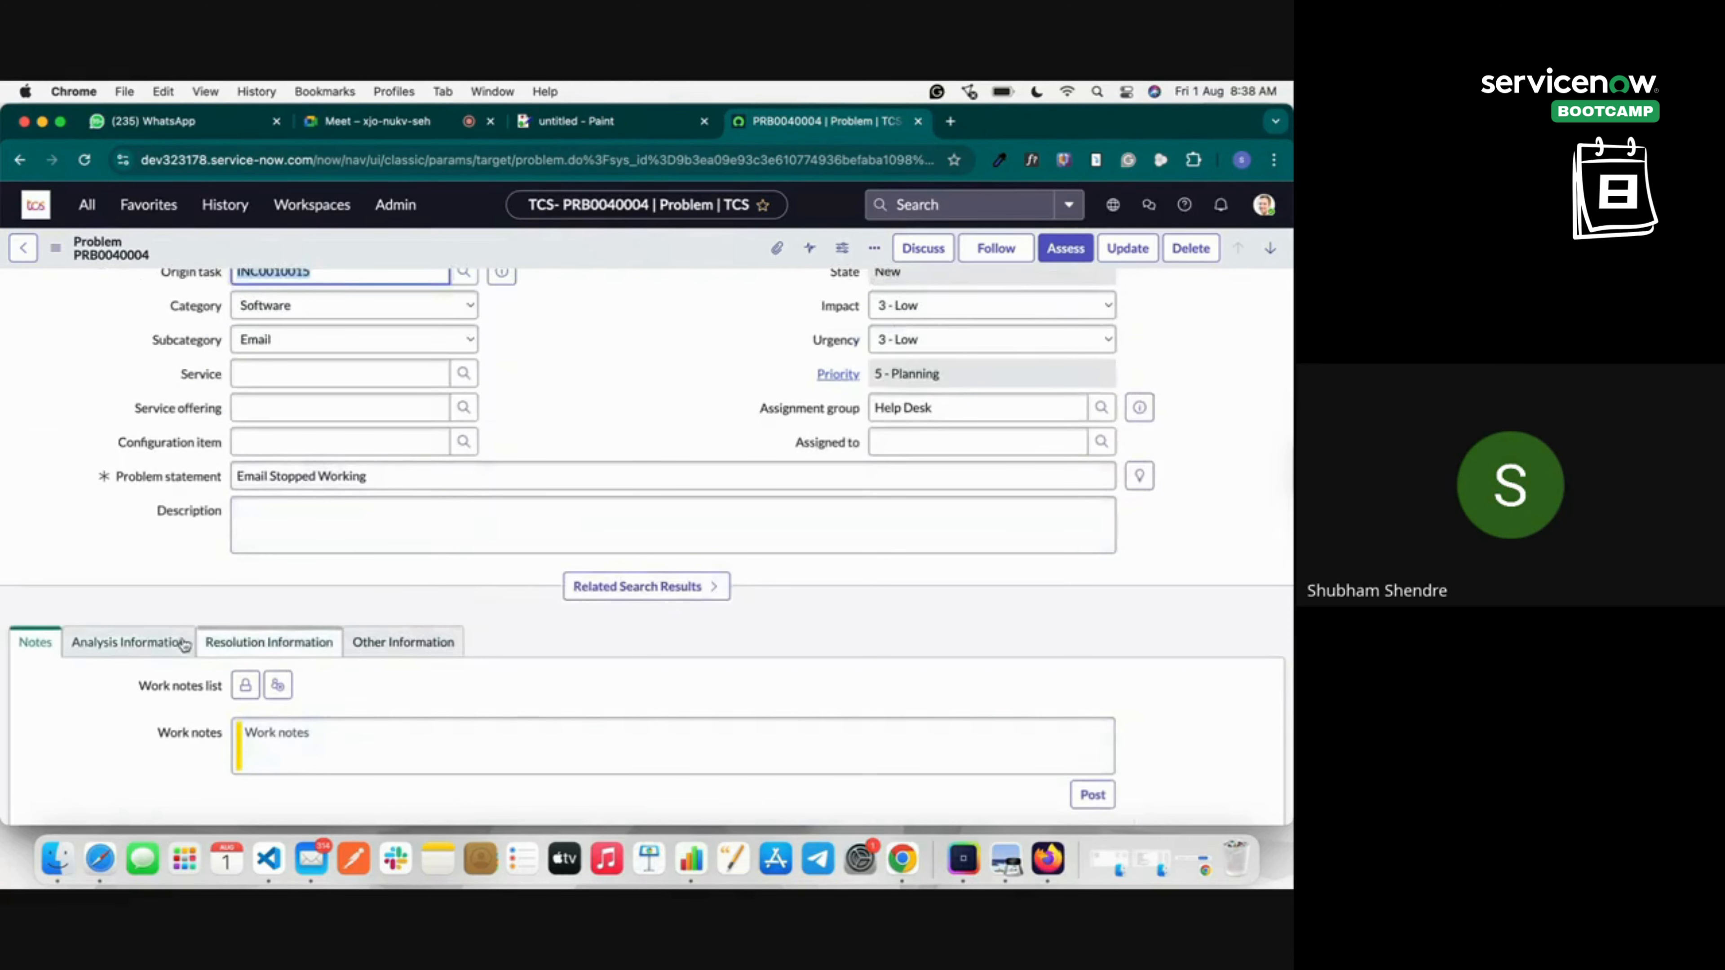
In Analysis Information, enter 'Ema' in the Primary Known Error article field.
left_click(135, 642)
scroll(238, 671, "down", 3)
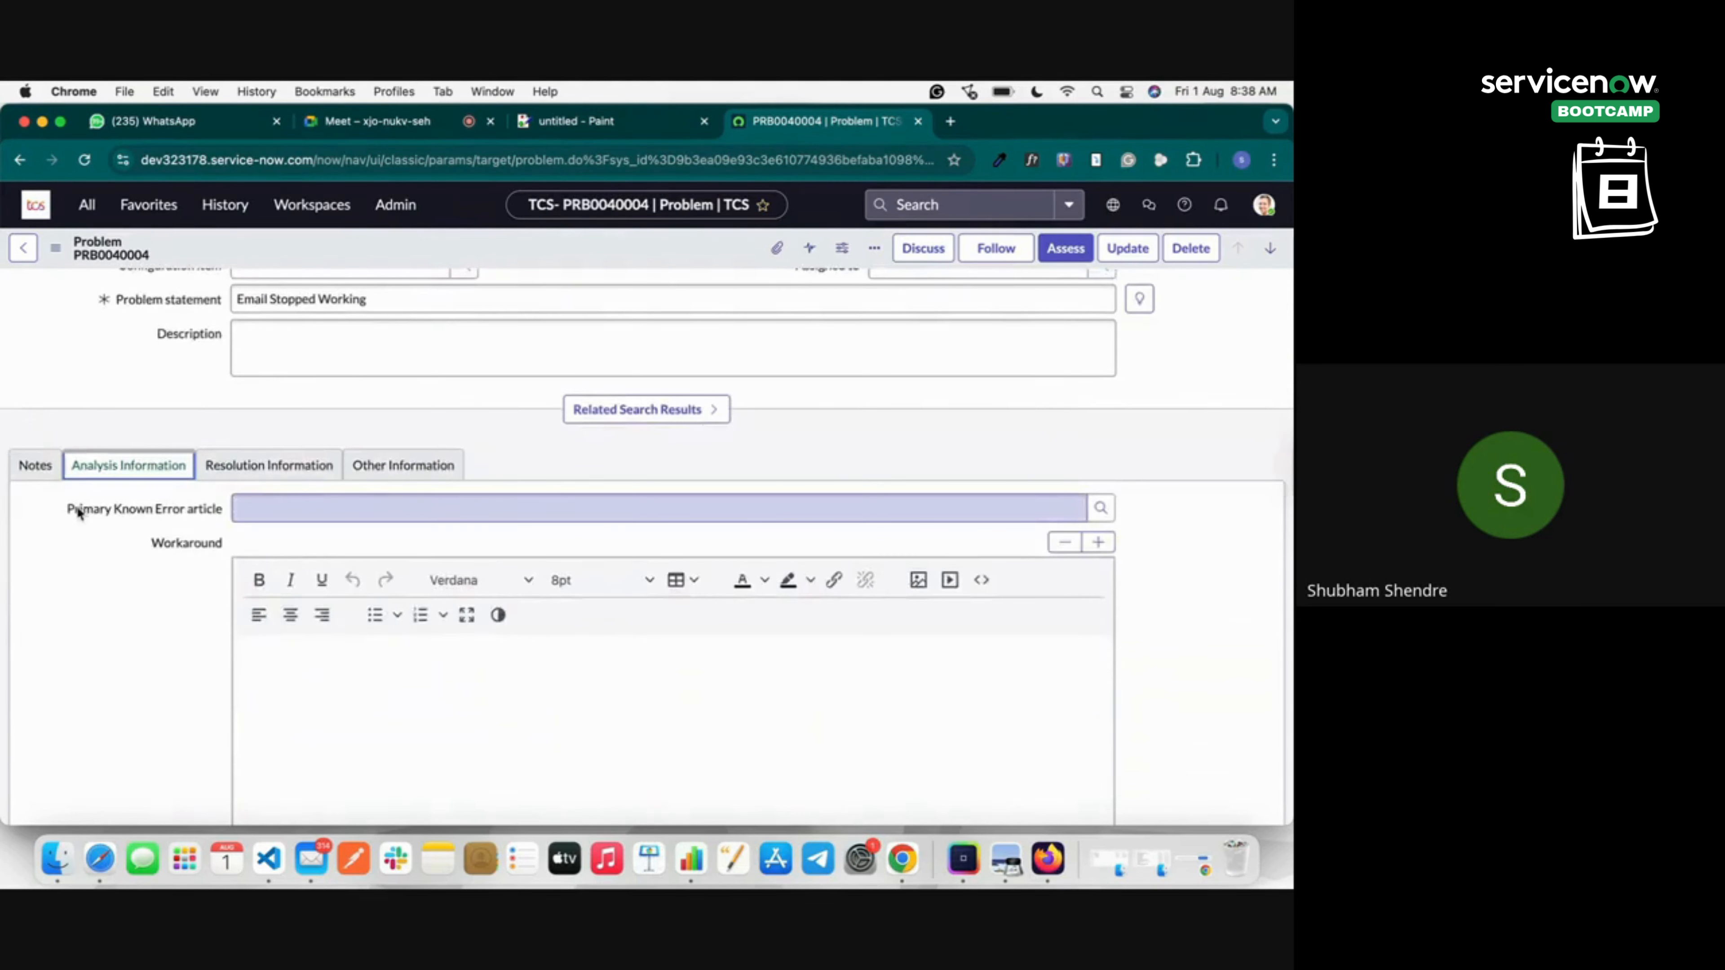
mouse_move(135, 515)
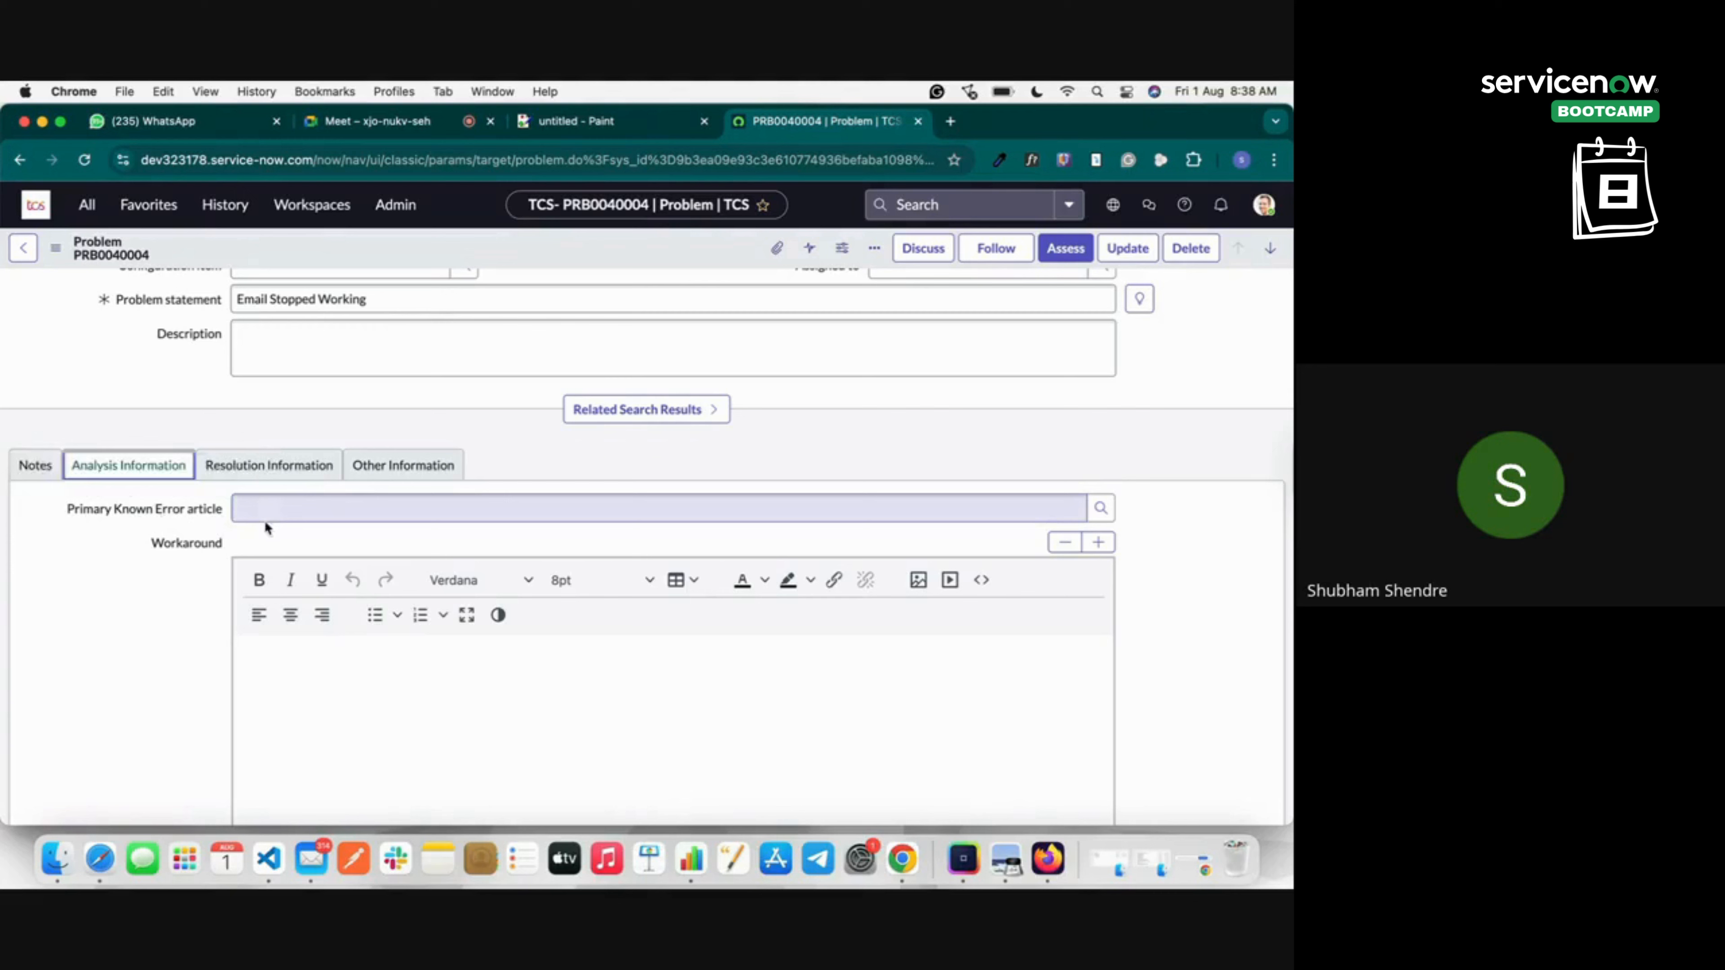
left_click(276, 502)
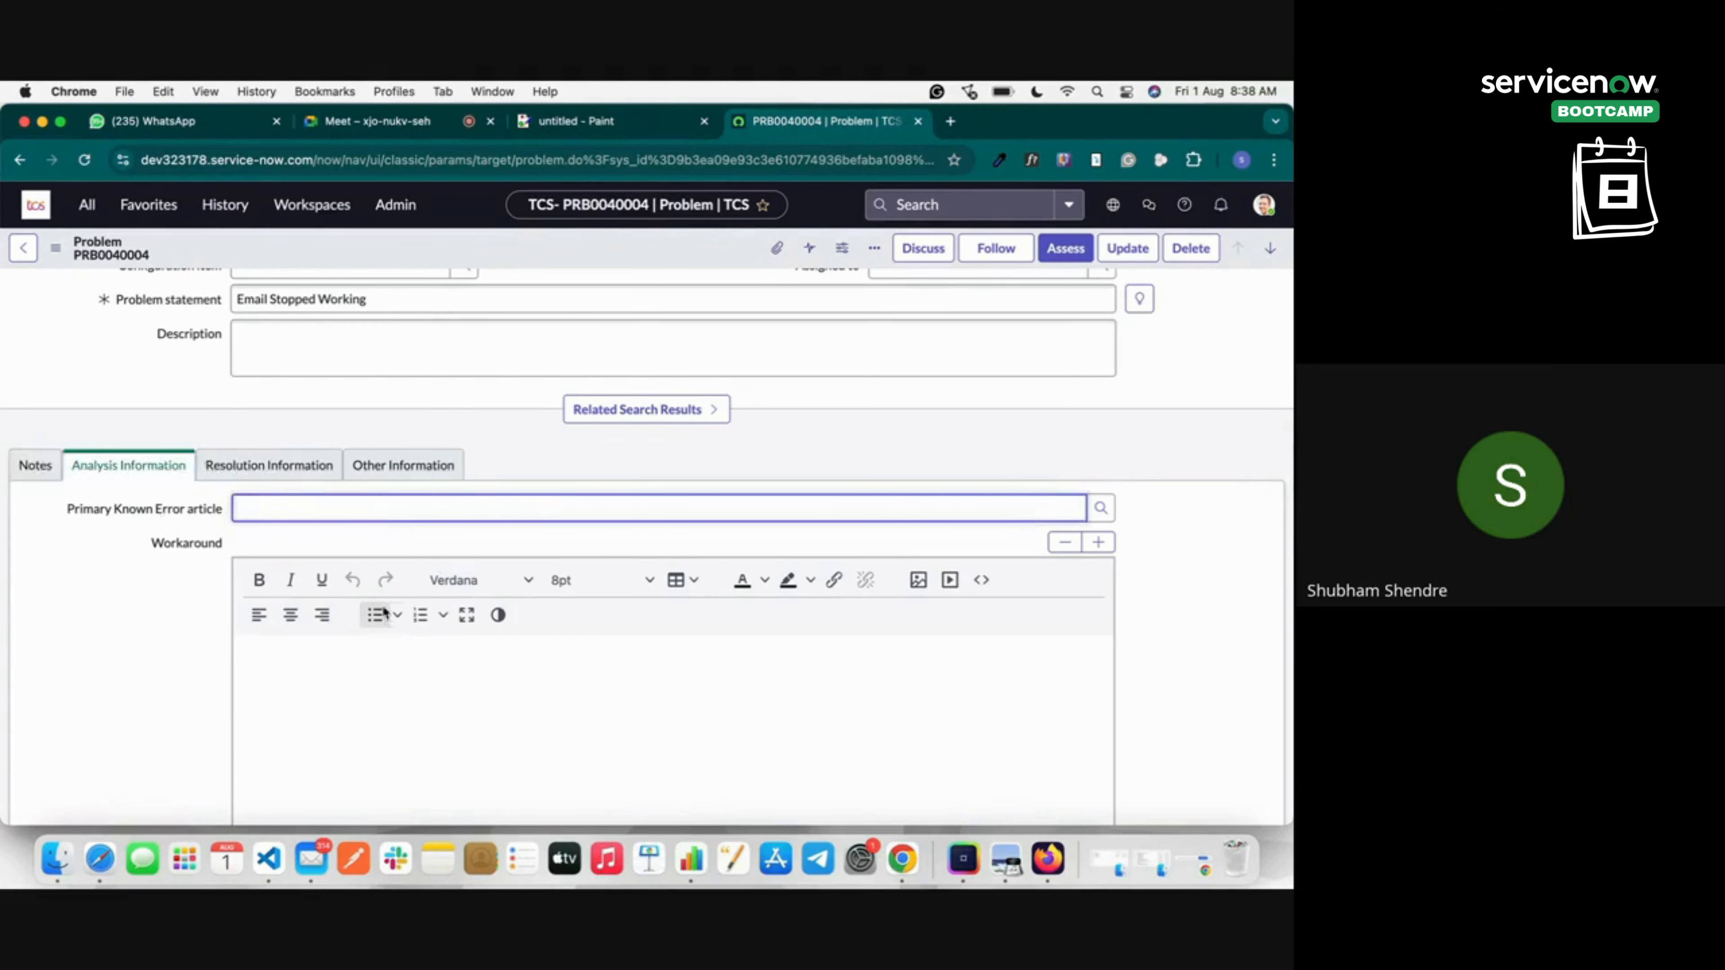
scroll(604, 383, "up", 5)
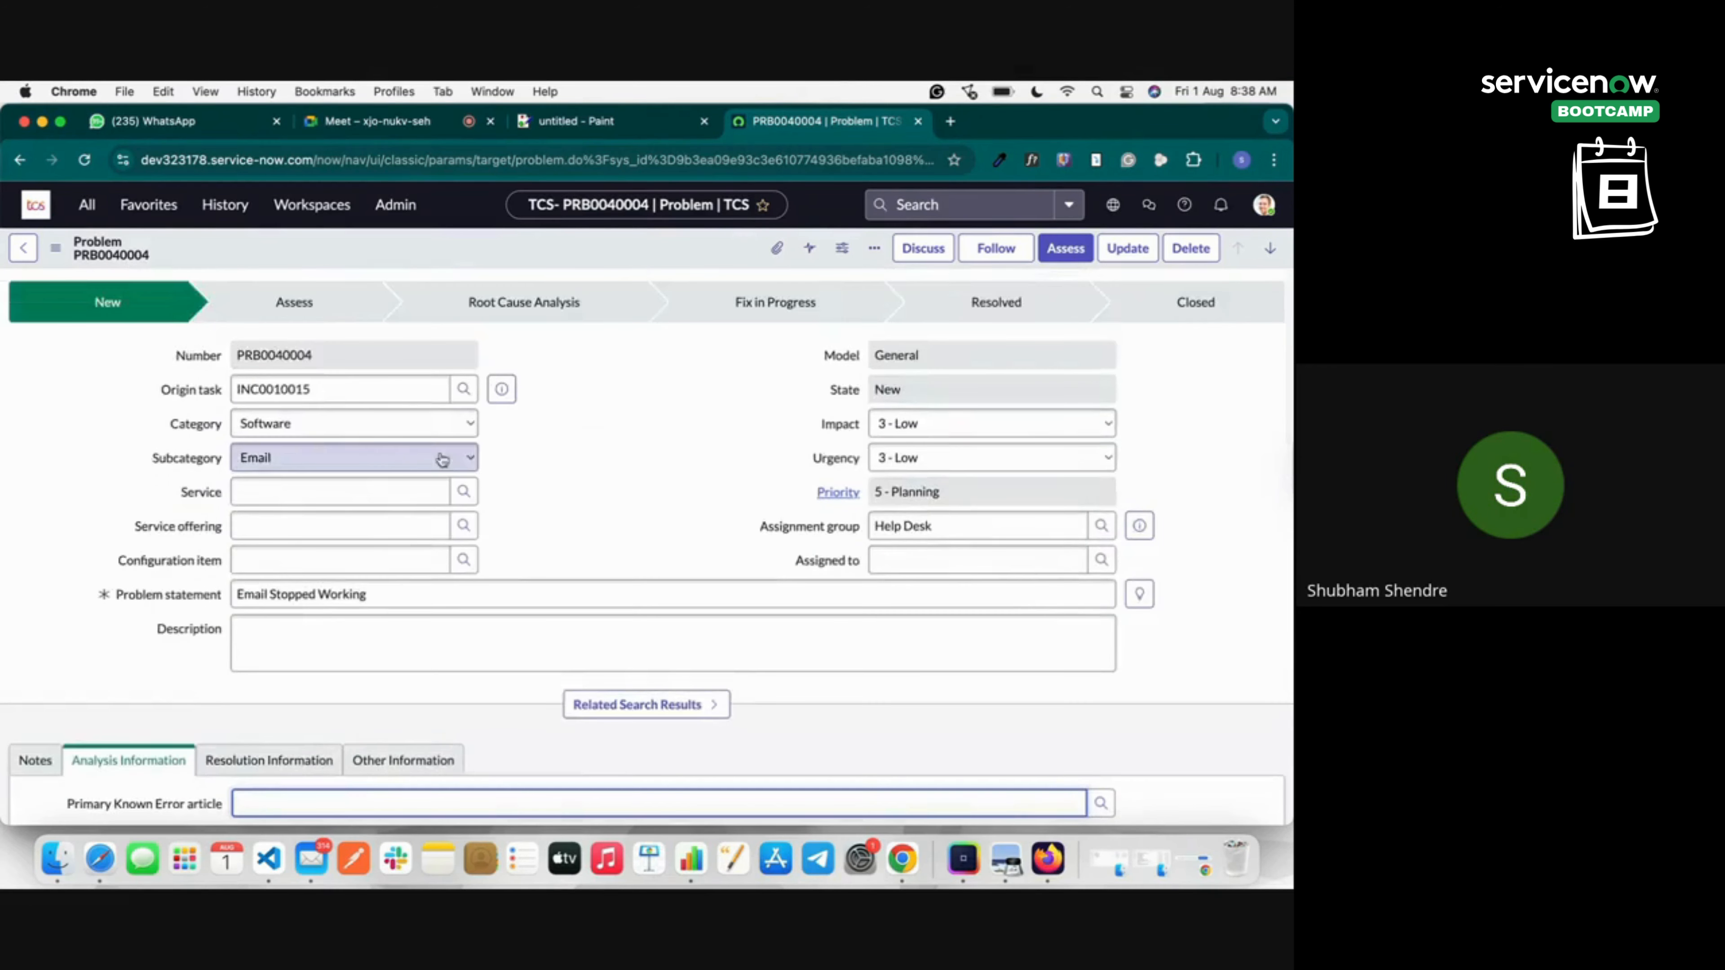
scroll(348, 686, "down", 3)
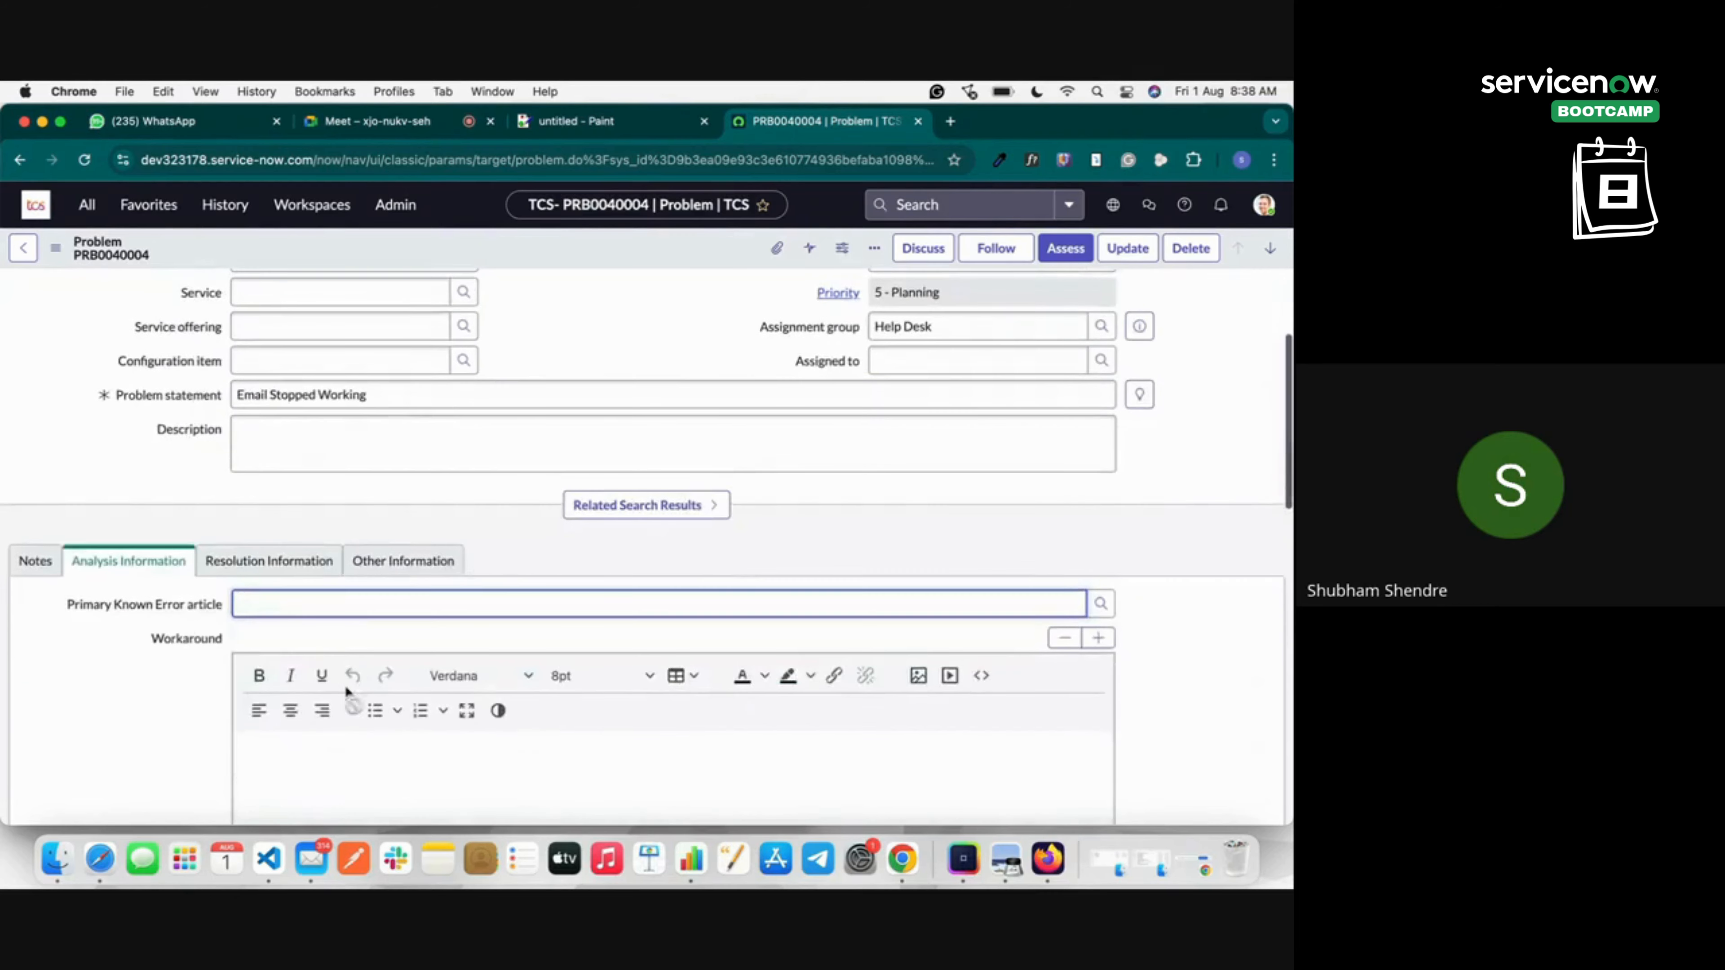
type("Email")
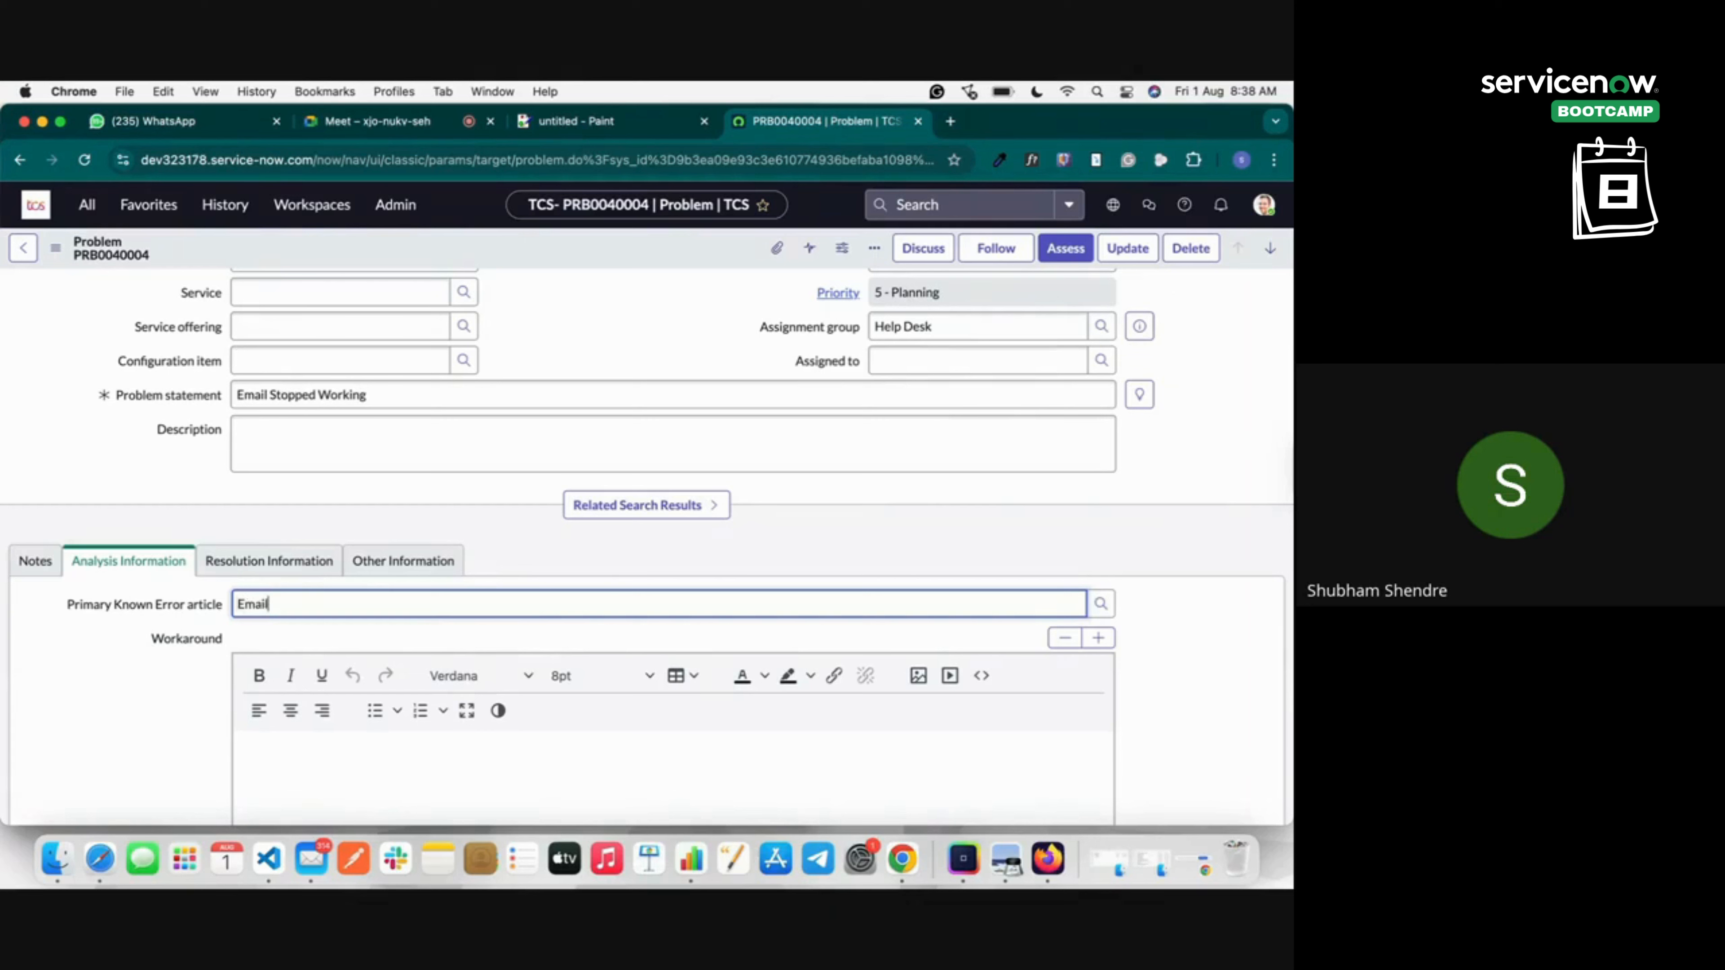
Search the known error lookup for 'Email' and 'Error', find no records, and close it.
left_click(1100, 603)
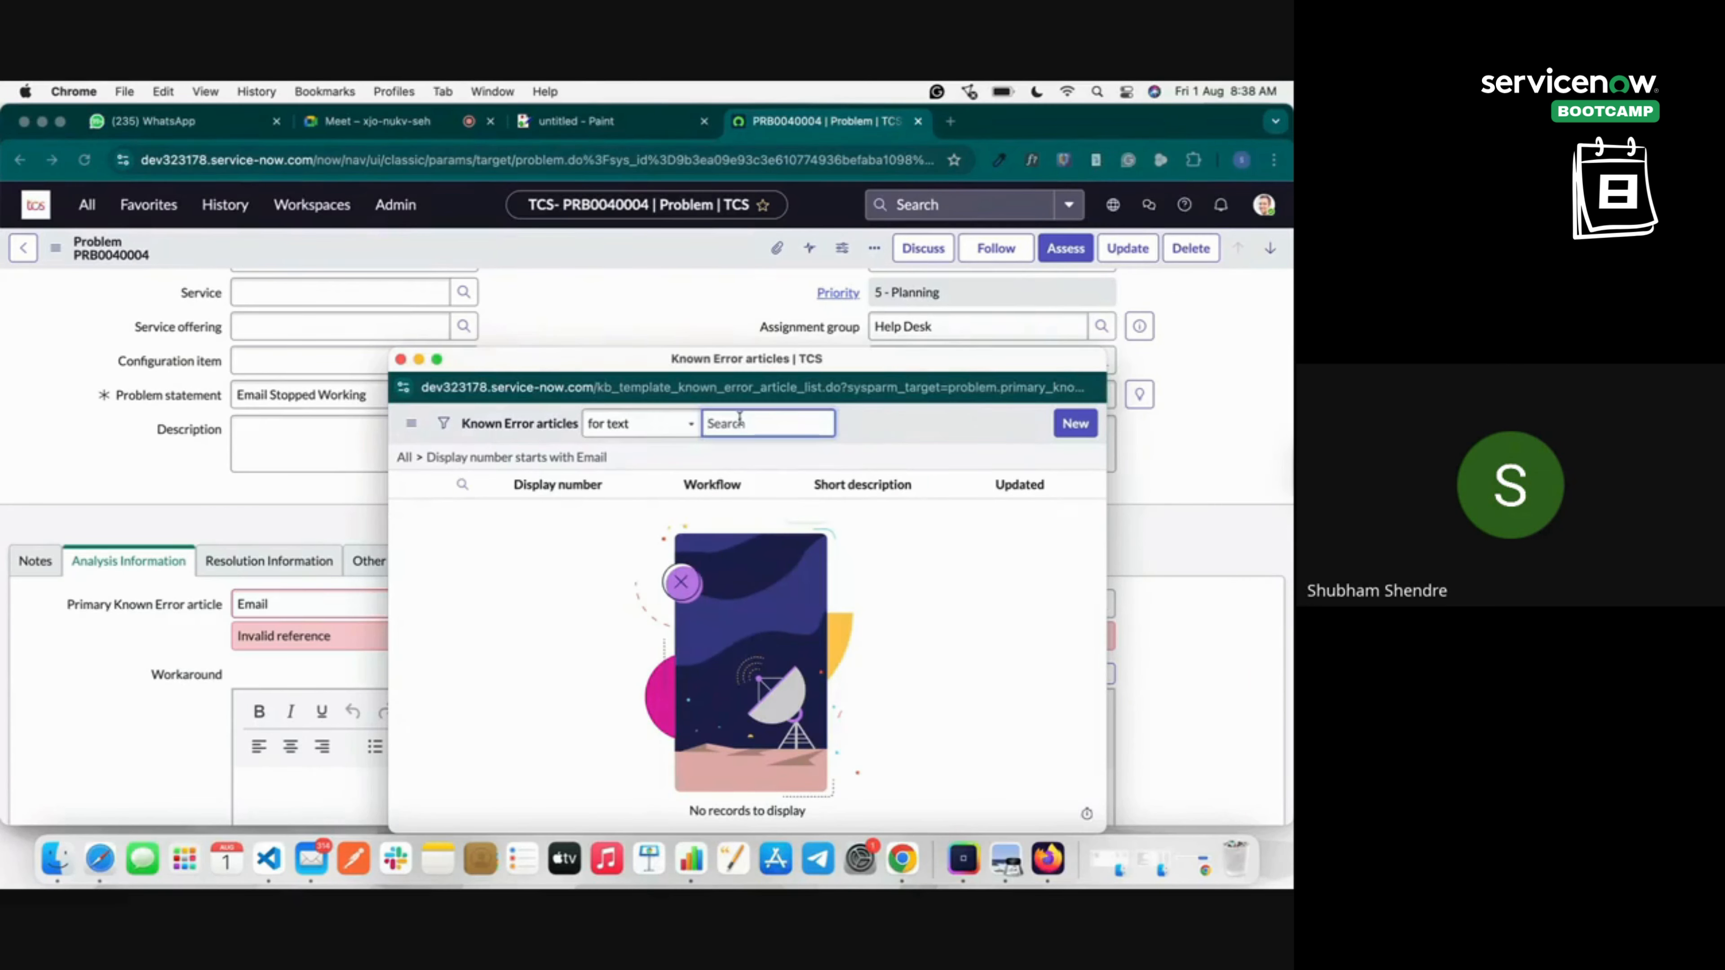
type("Email")
key("Return")
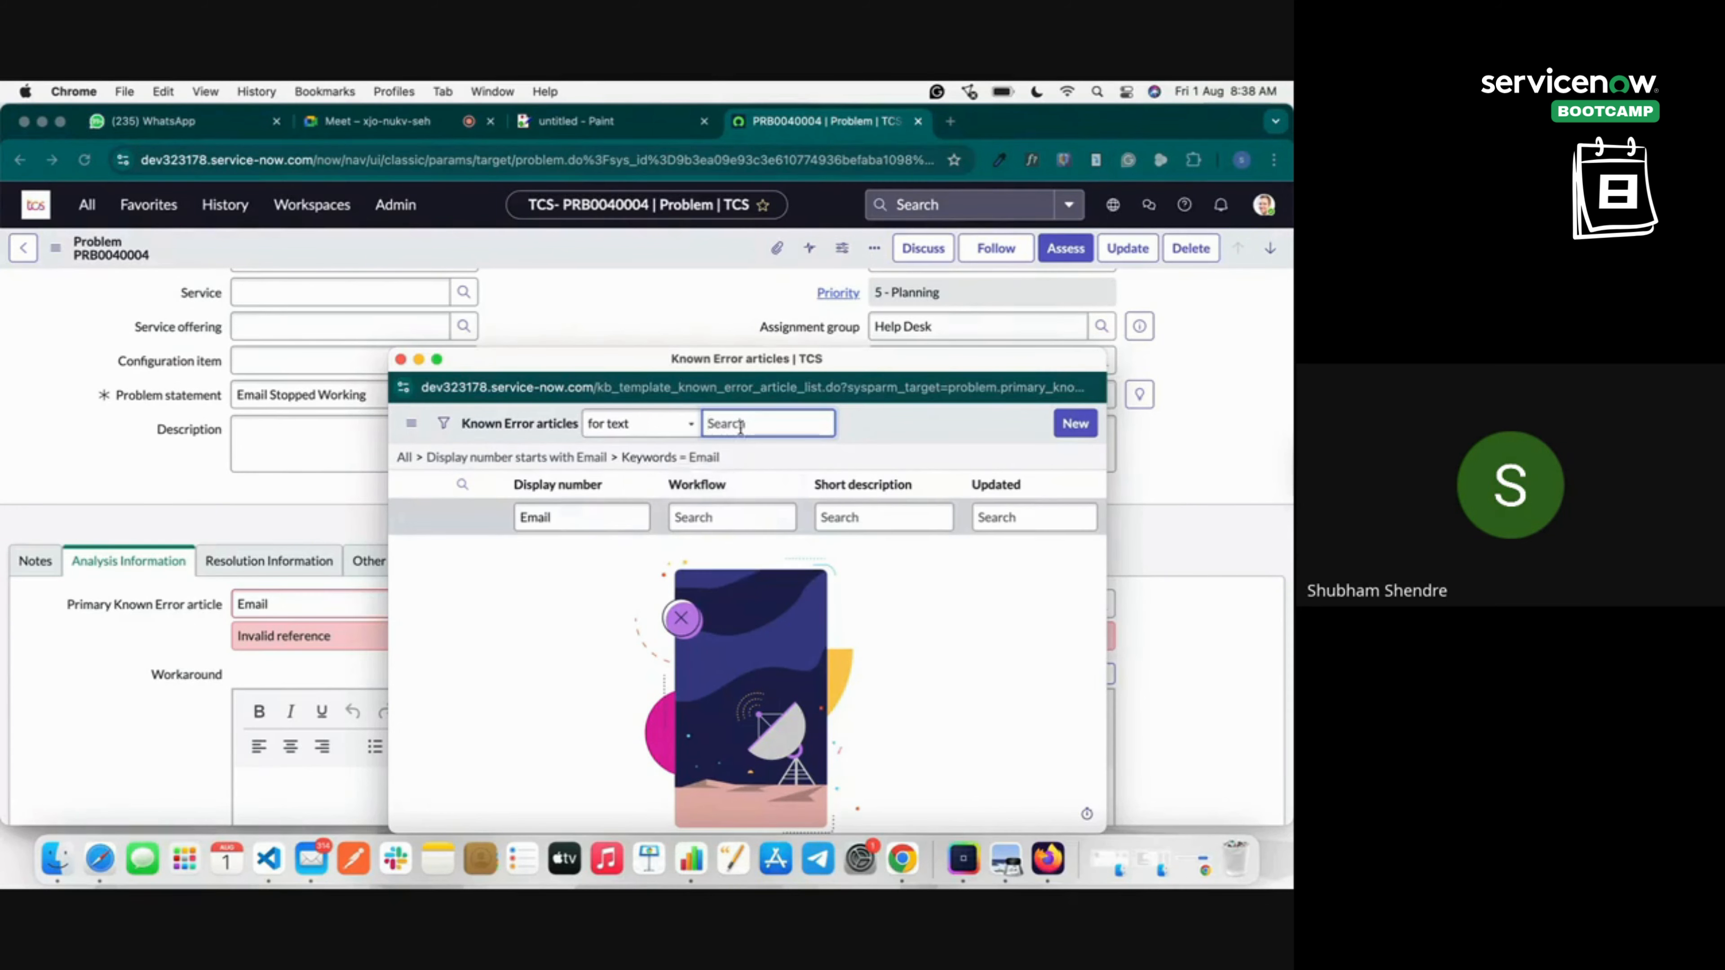
type("Error")
key("Return")
left_click(401, 359)
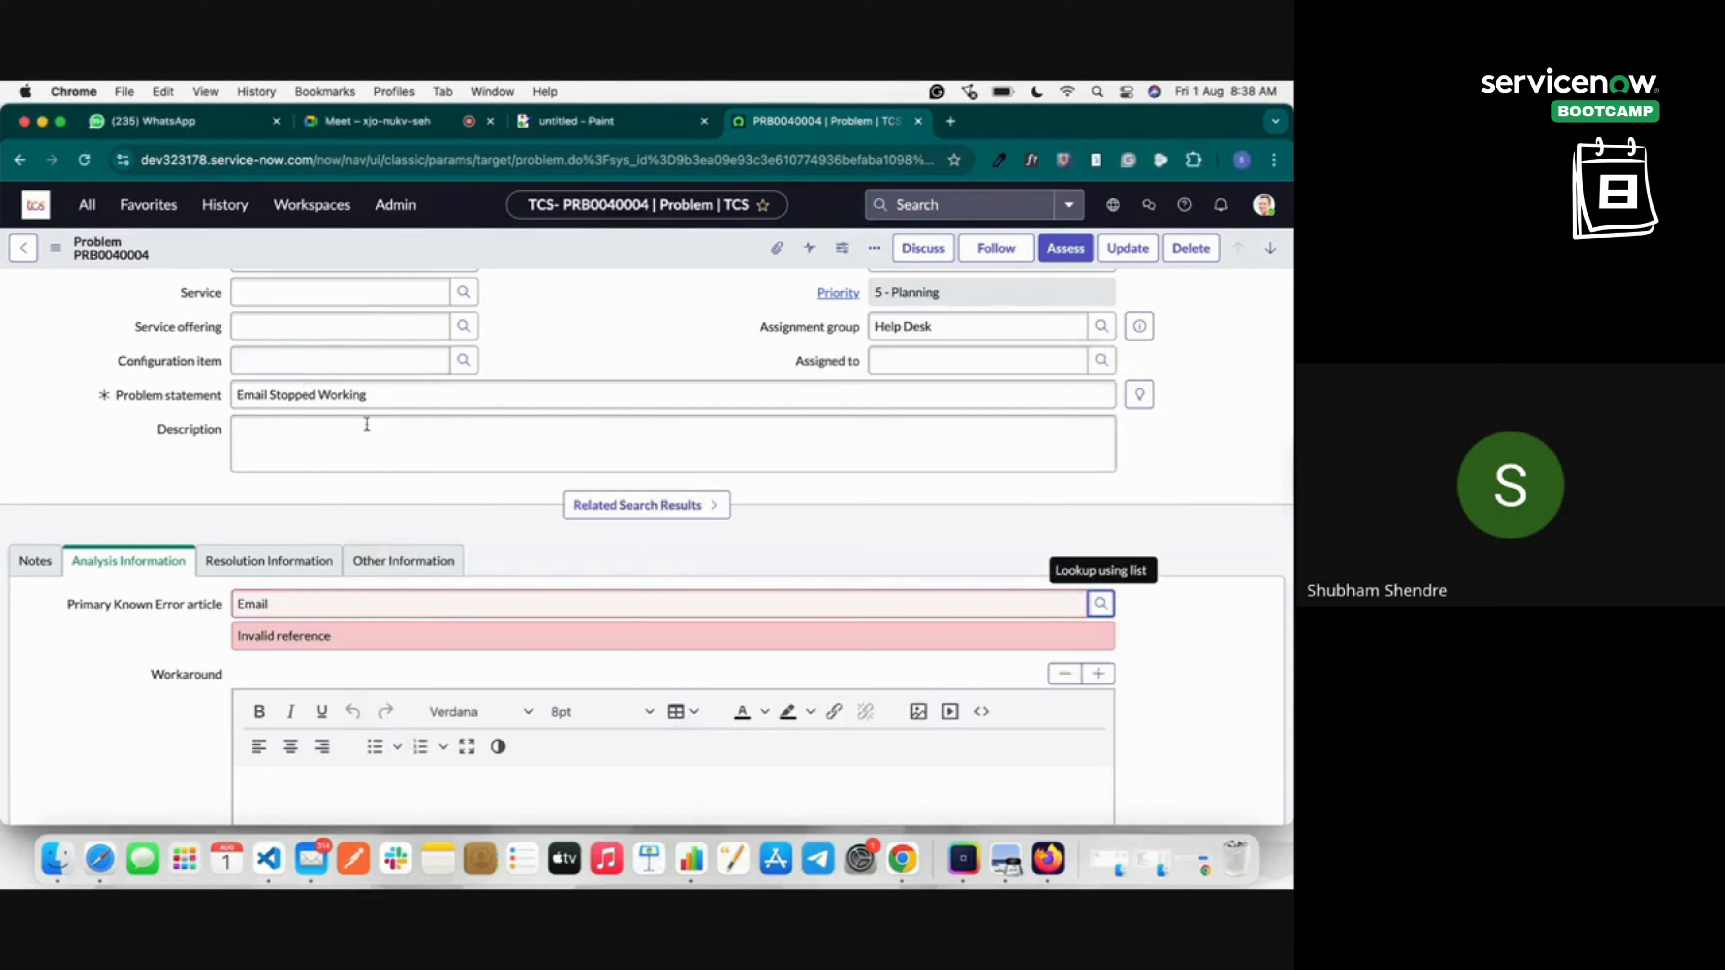
Review the Resolved by and Resolved fields under Resolution Information.
left_click(299, 568)
scroll(397, 632, "down", 3)
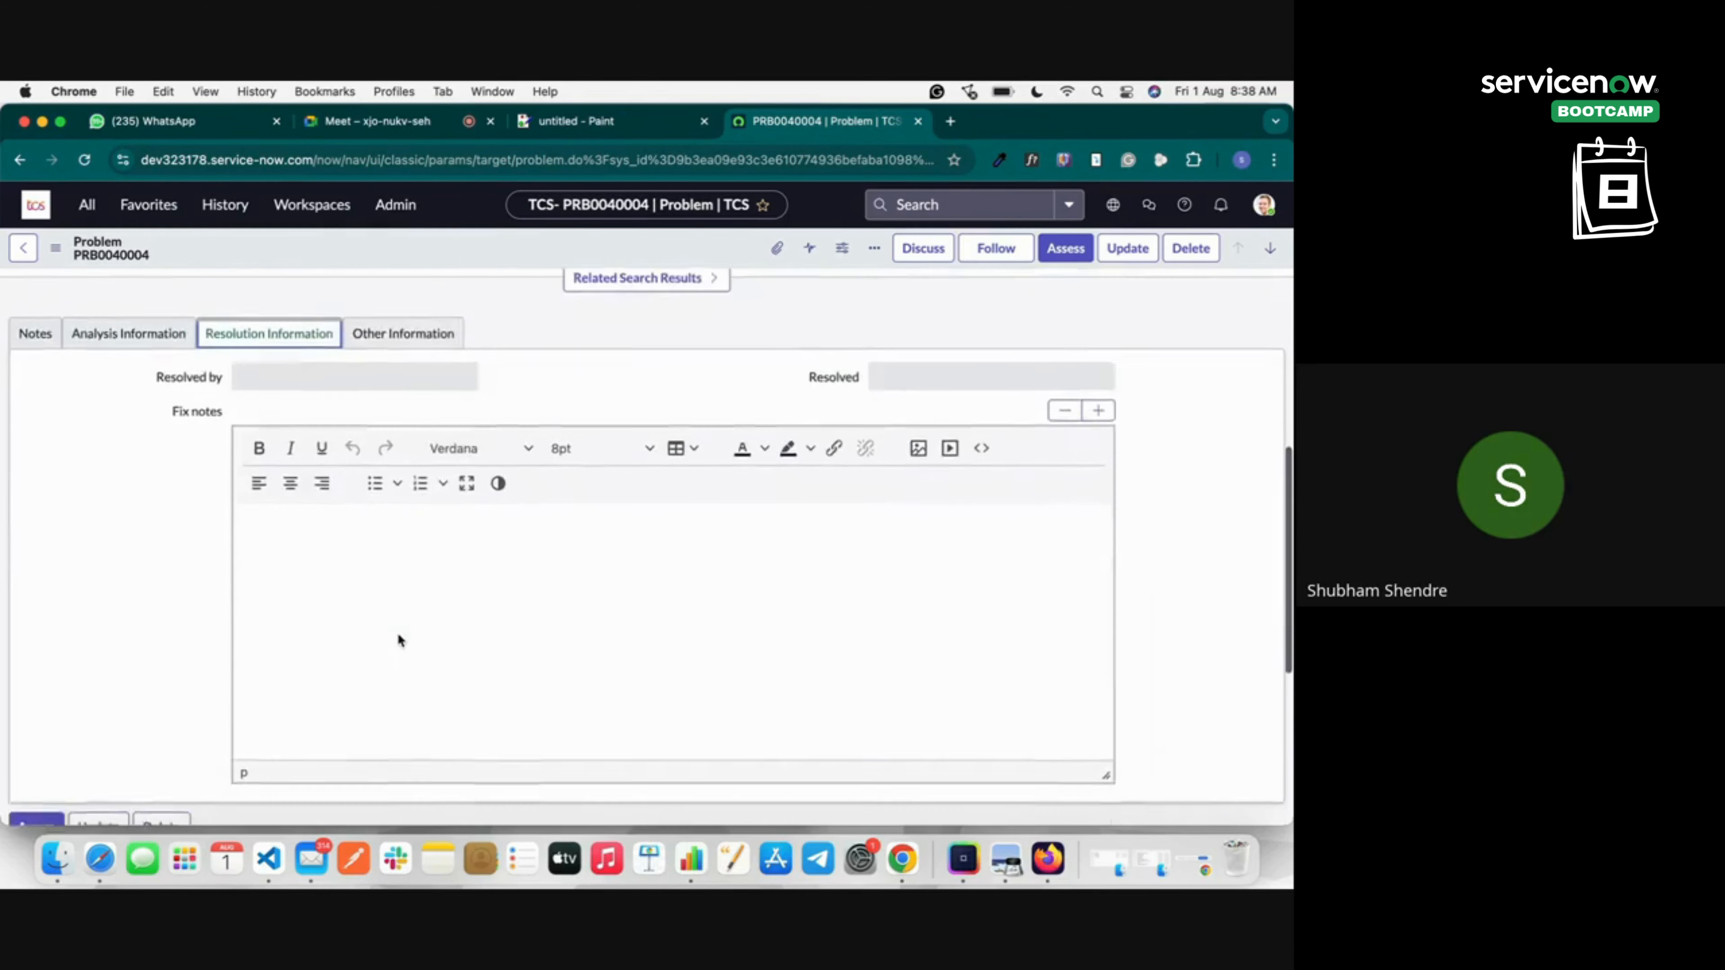
scroll(397, 632, "down", 2)
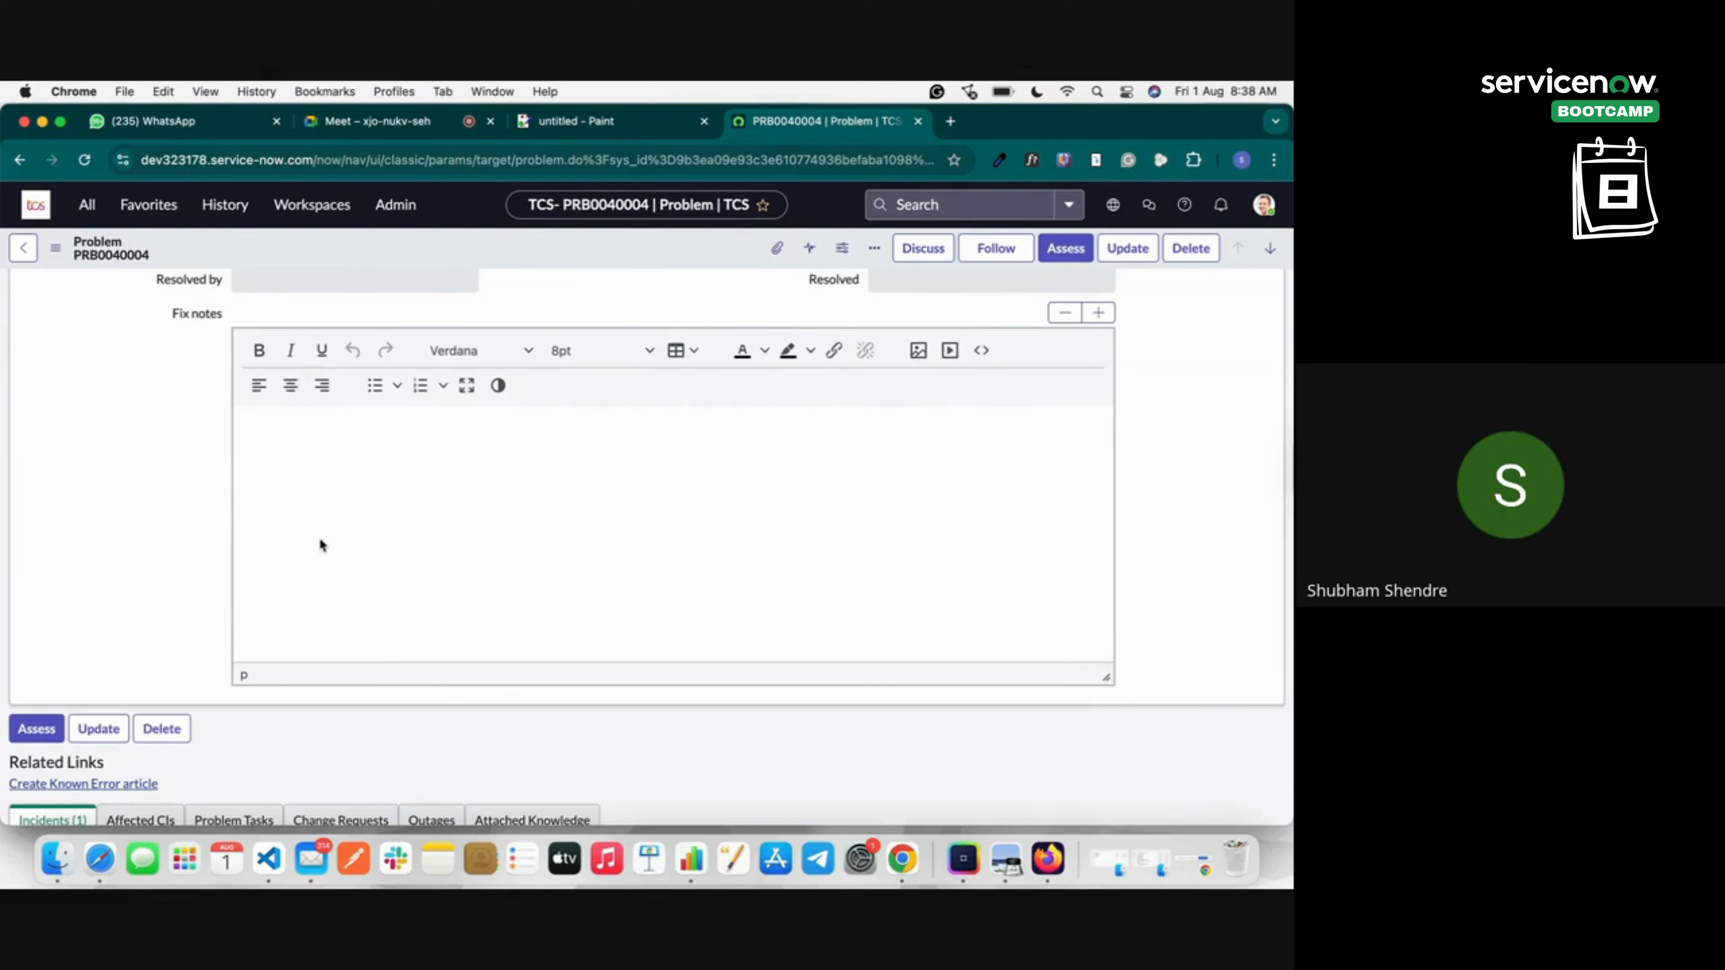
scroll(319, 544, "up", 2)
left_click(316, 401)
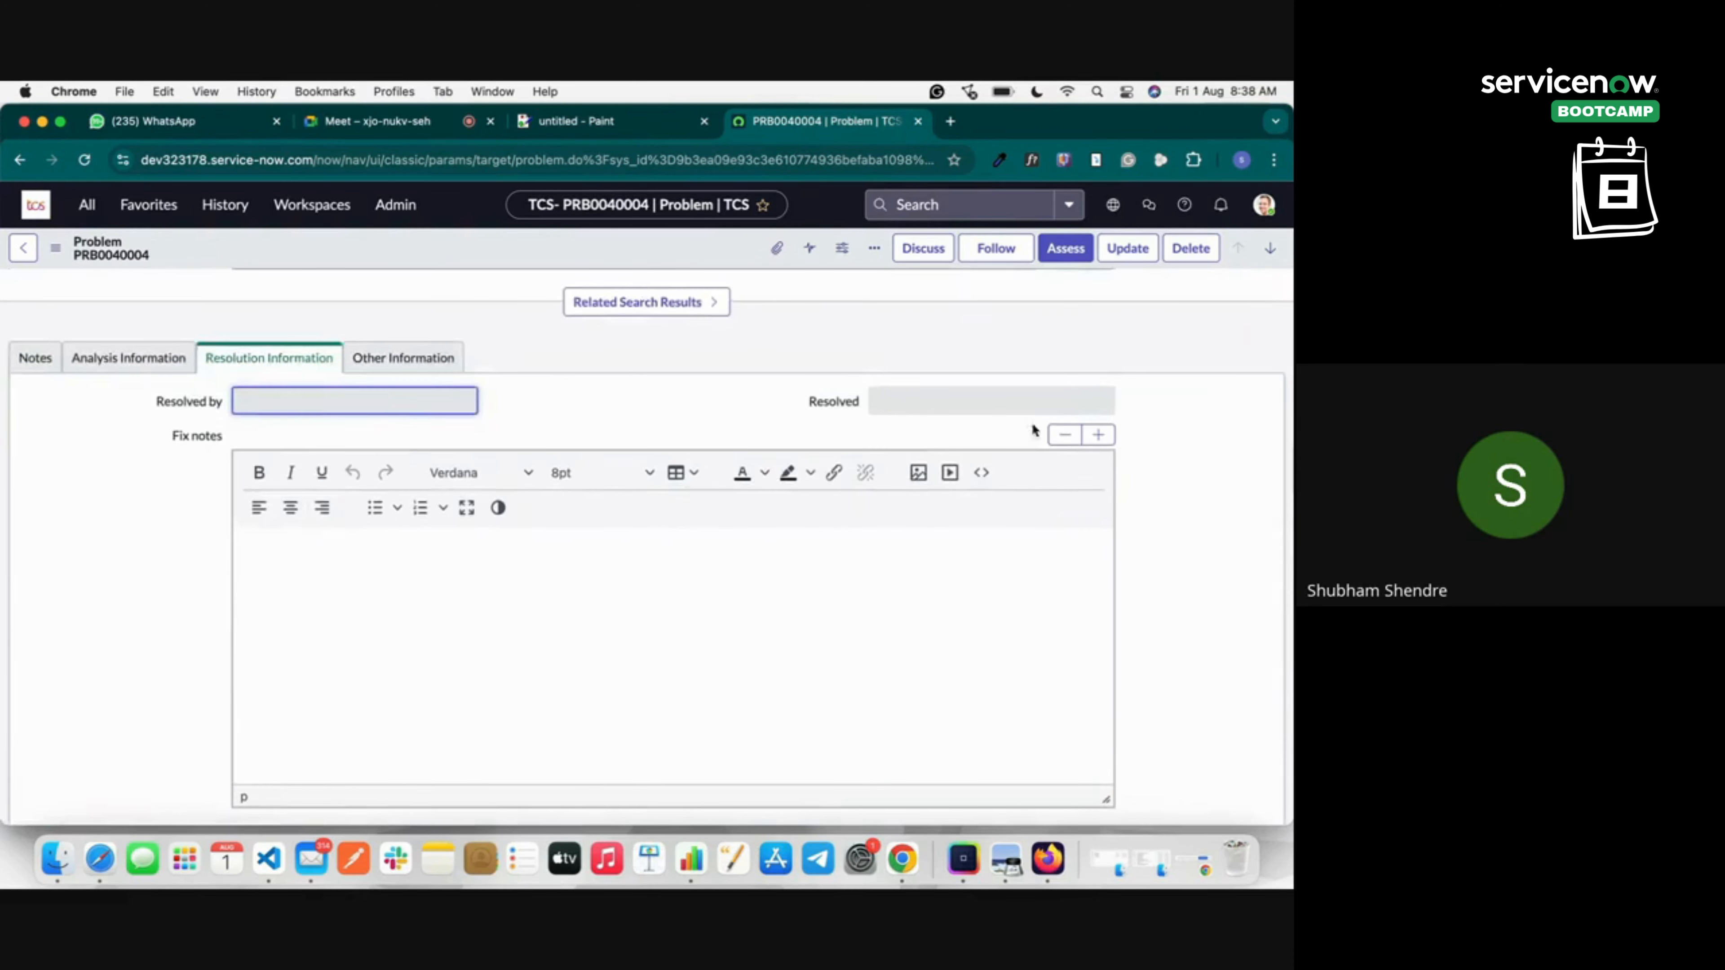
left_click(919, 405)
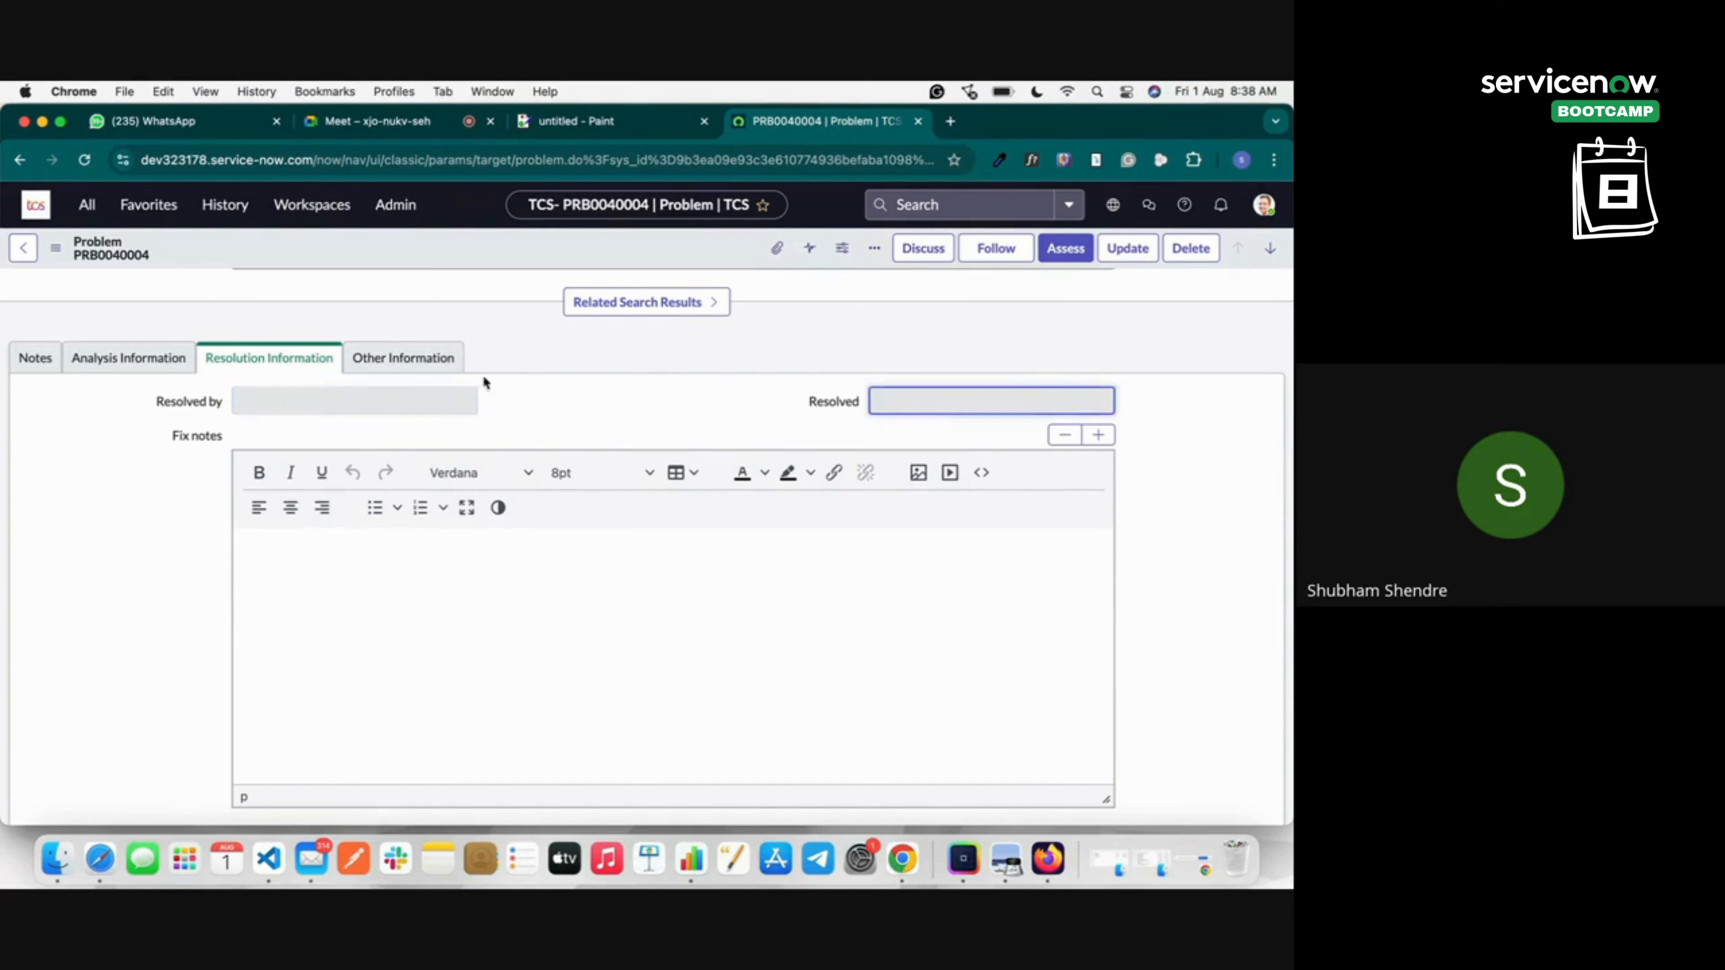
Check Other Information: opened by System Administrator on 2025-07-31.
left_click(430, 358)
scroll(431, 581, "down", 1)
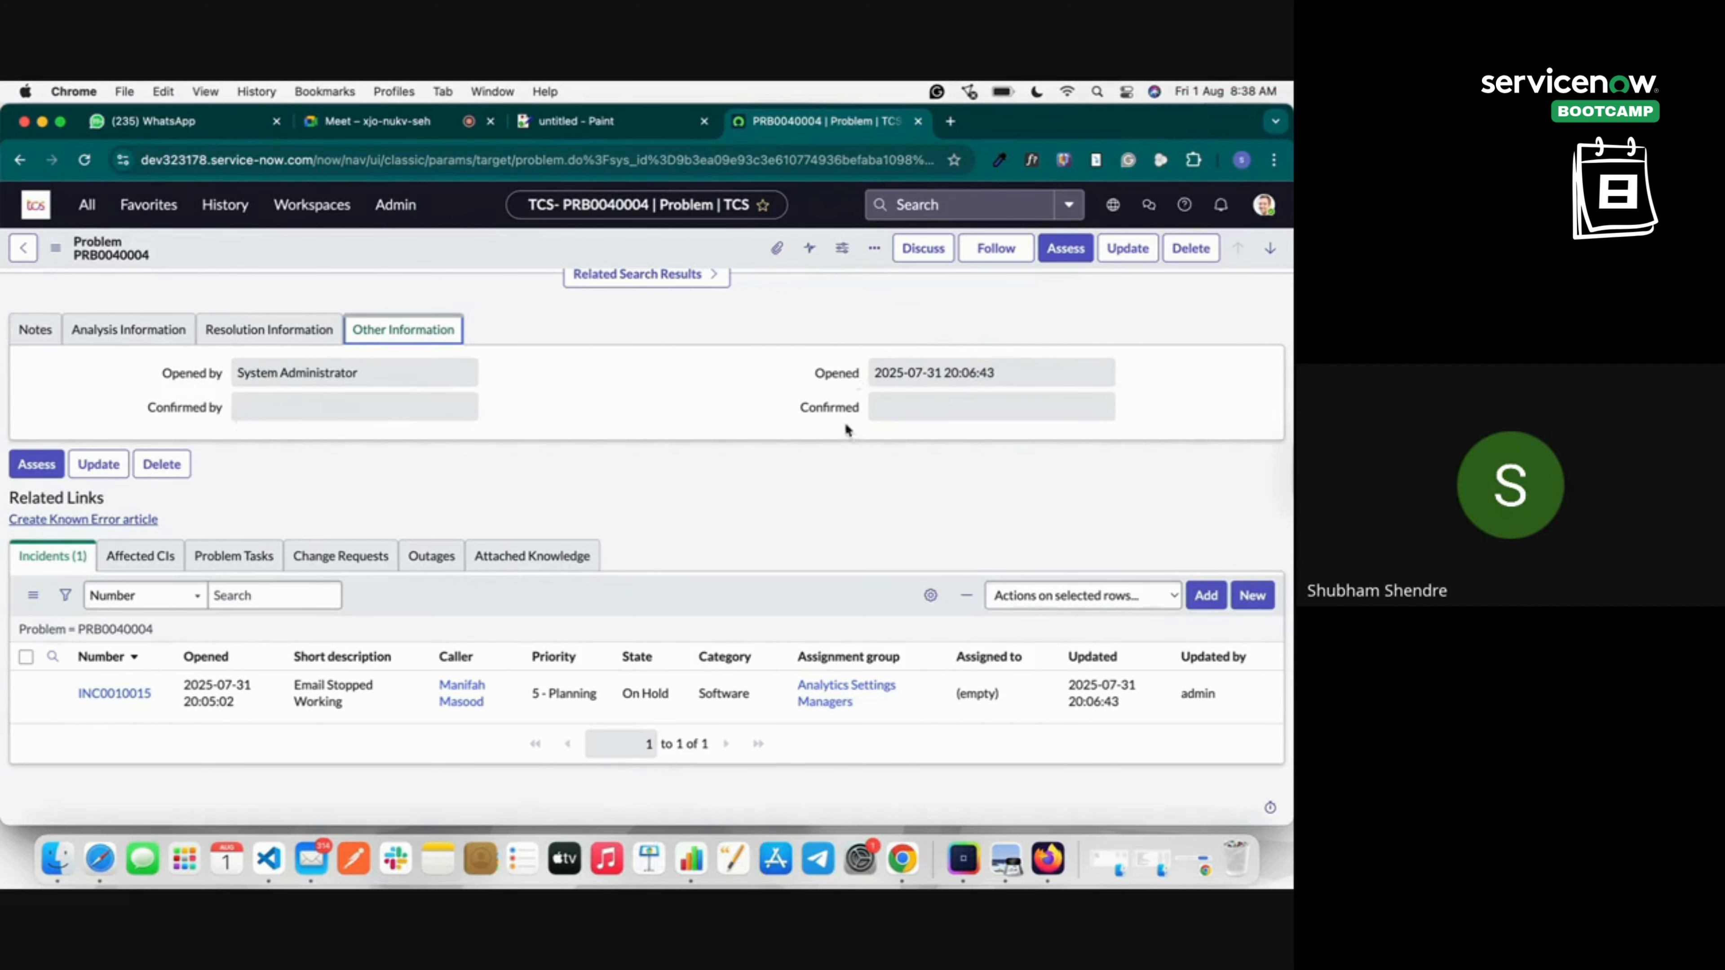
scroll(847, 428, "up", 5)
scroll(845, 428, "up", 5)
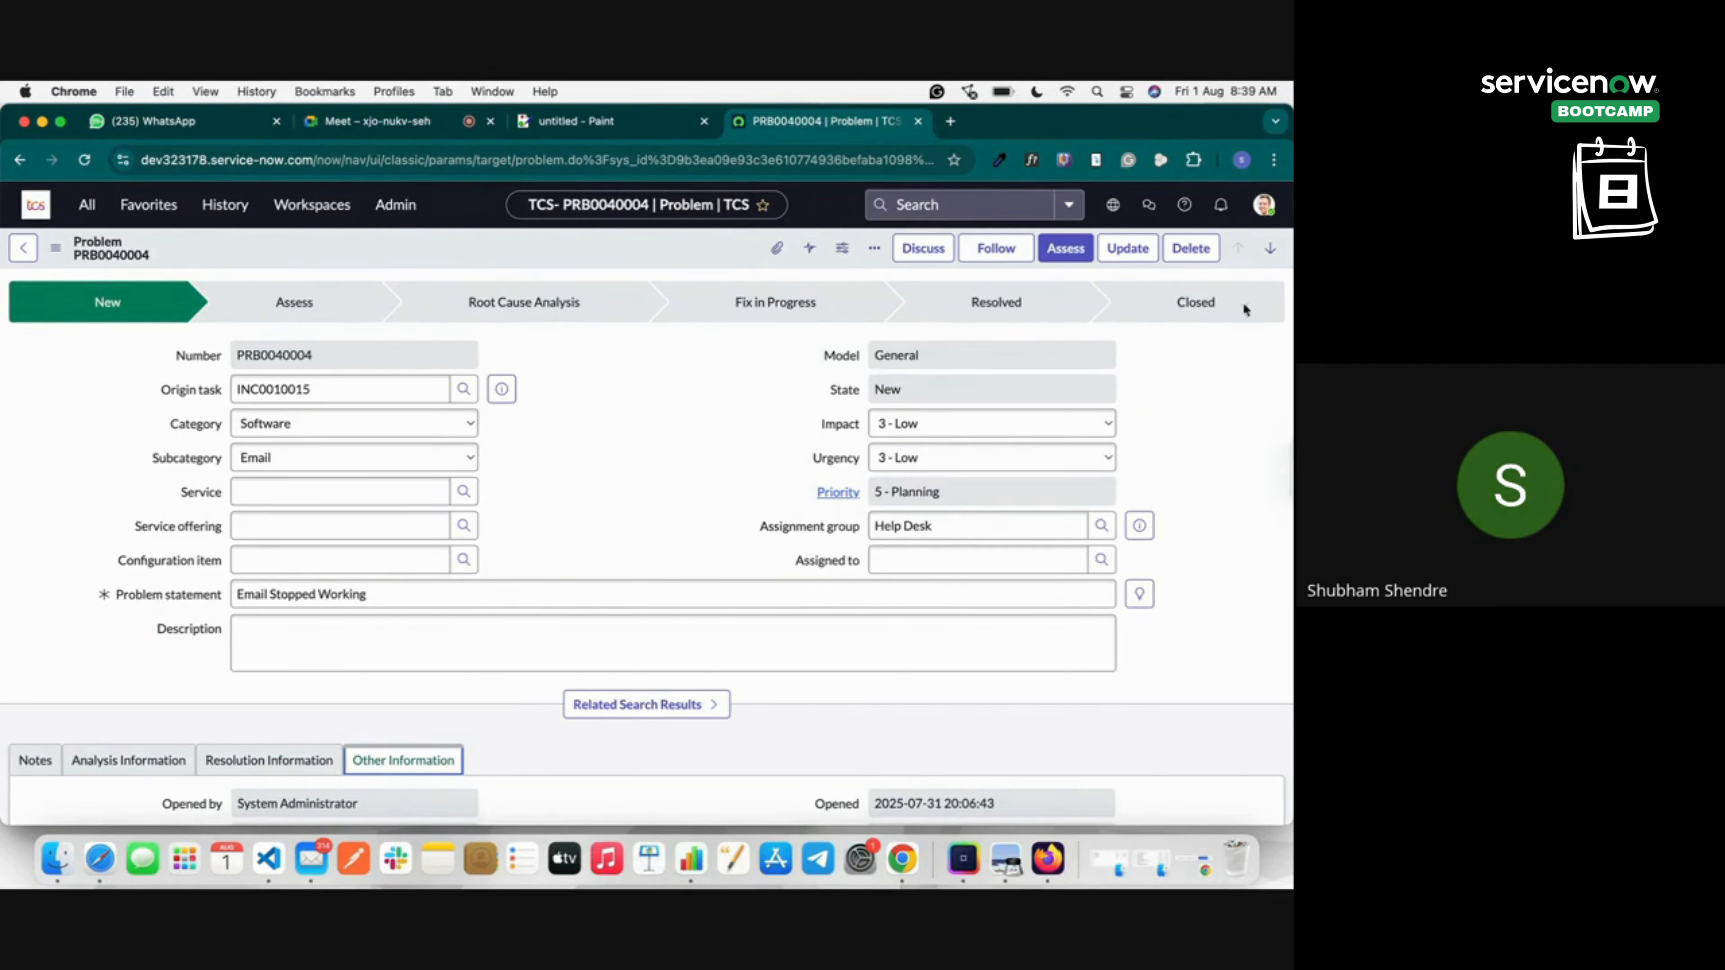
scroll(1131, 366, "down", 6)
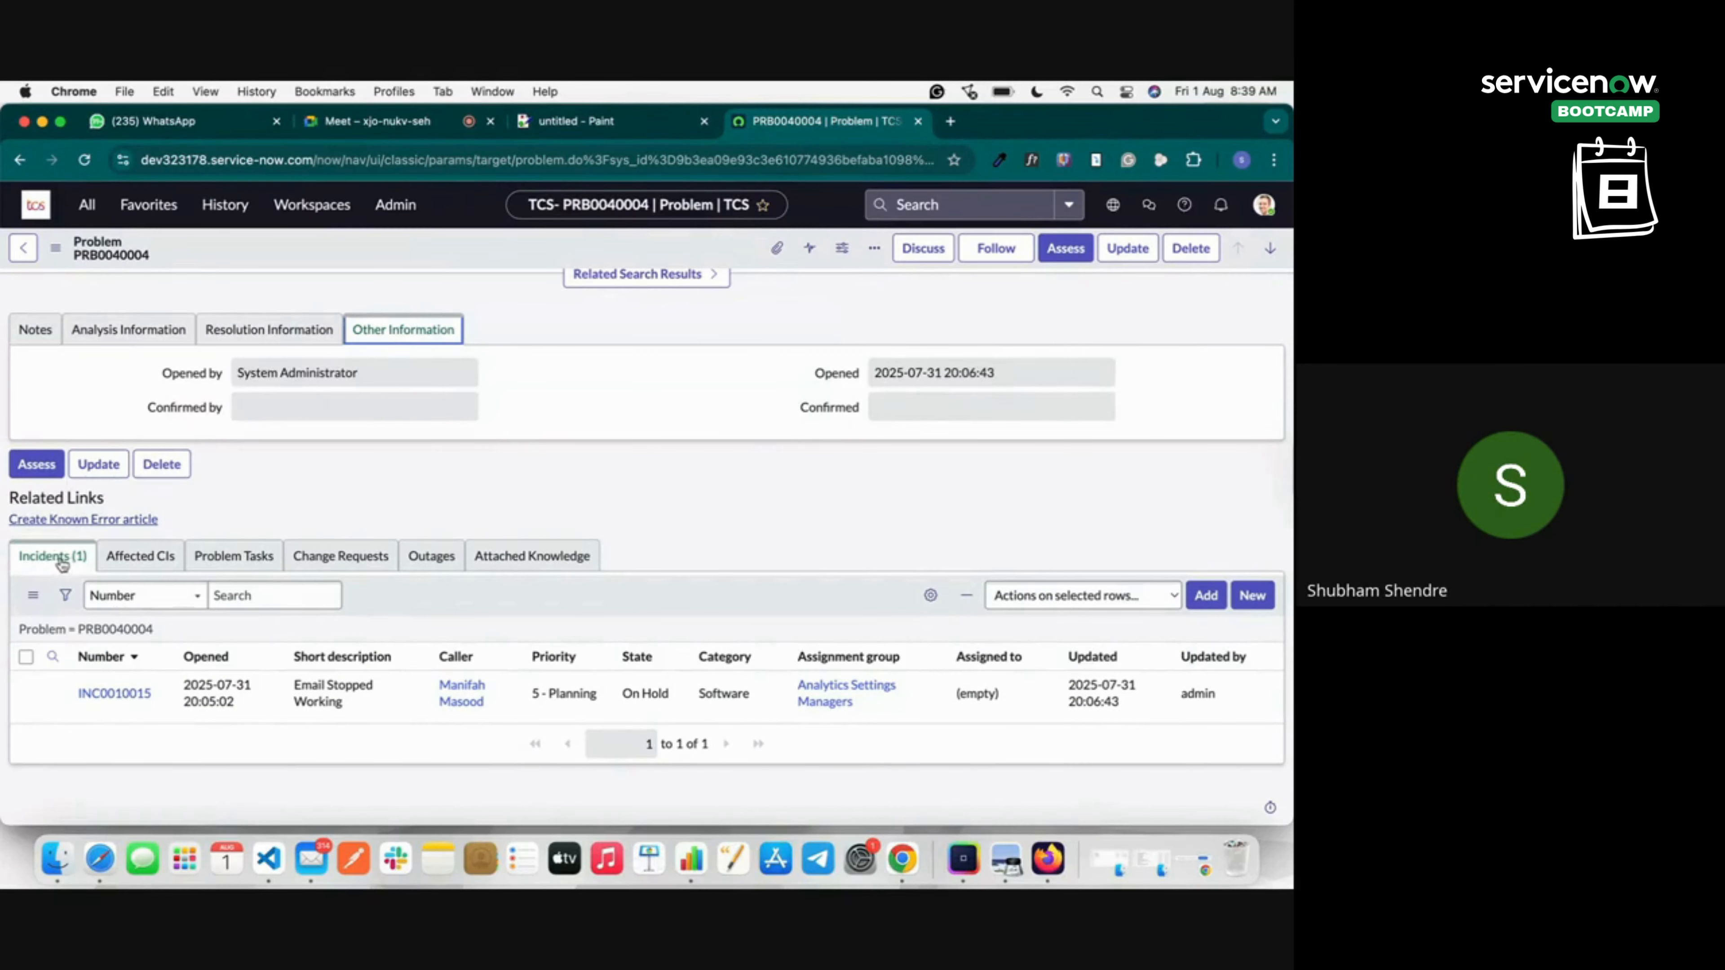
left_click(578, 122)
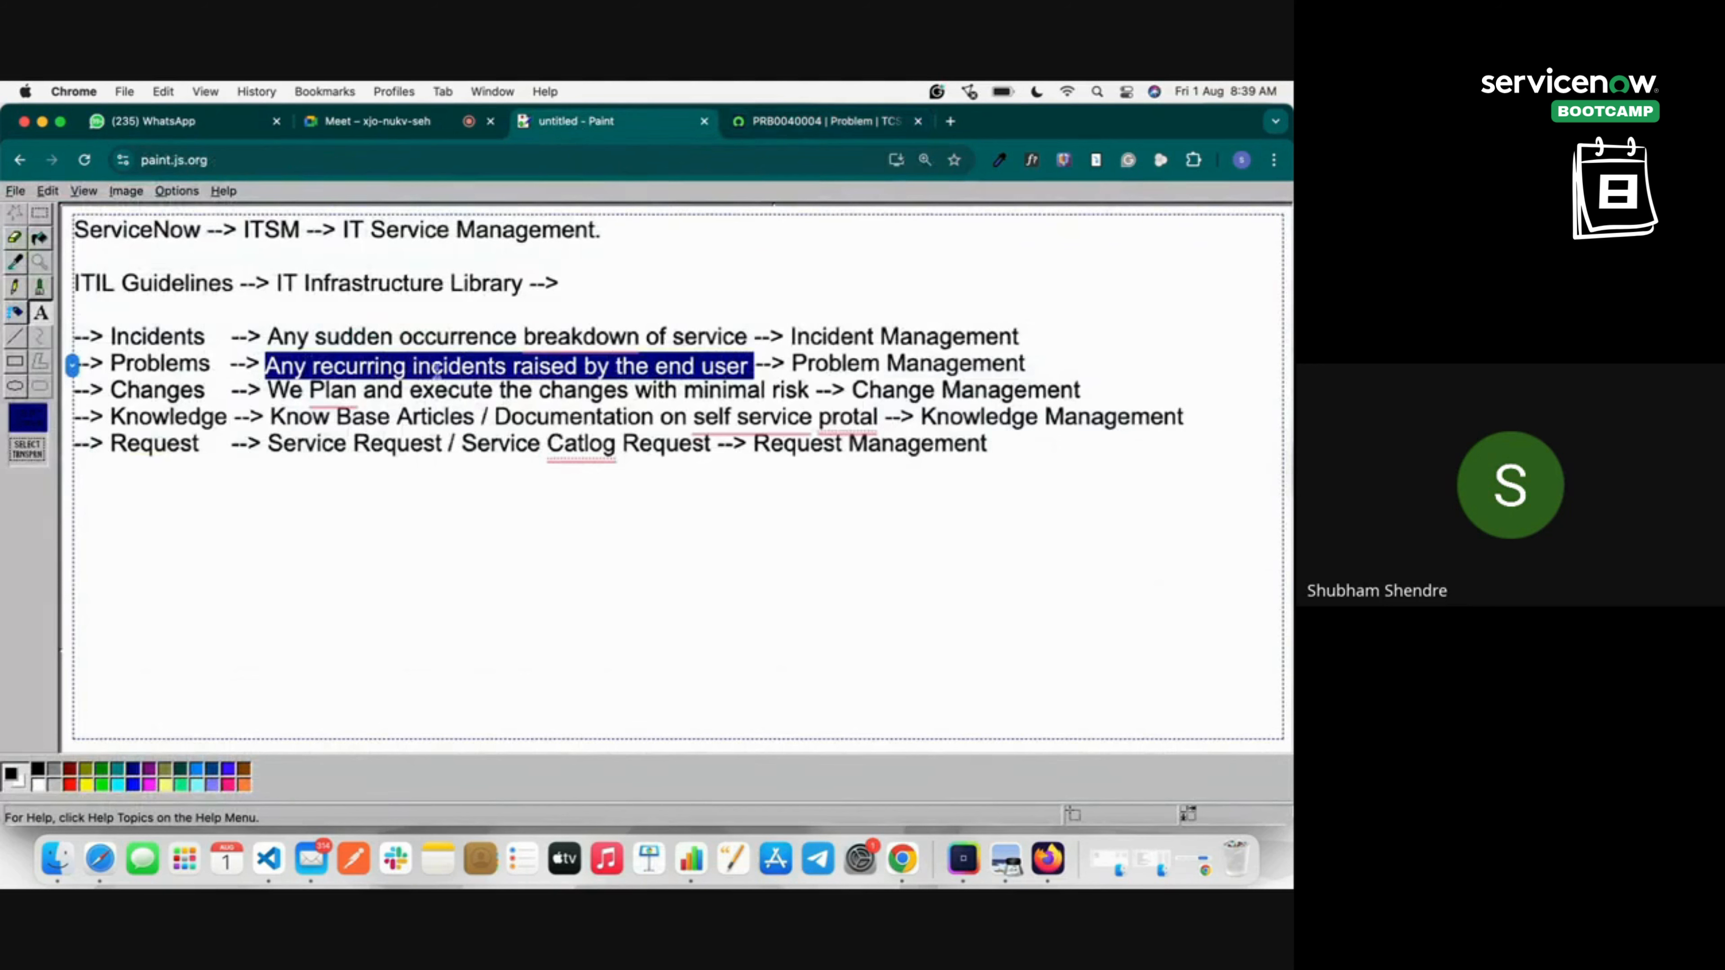
left_click(802, 121)
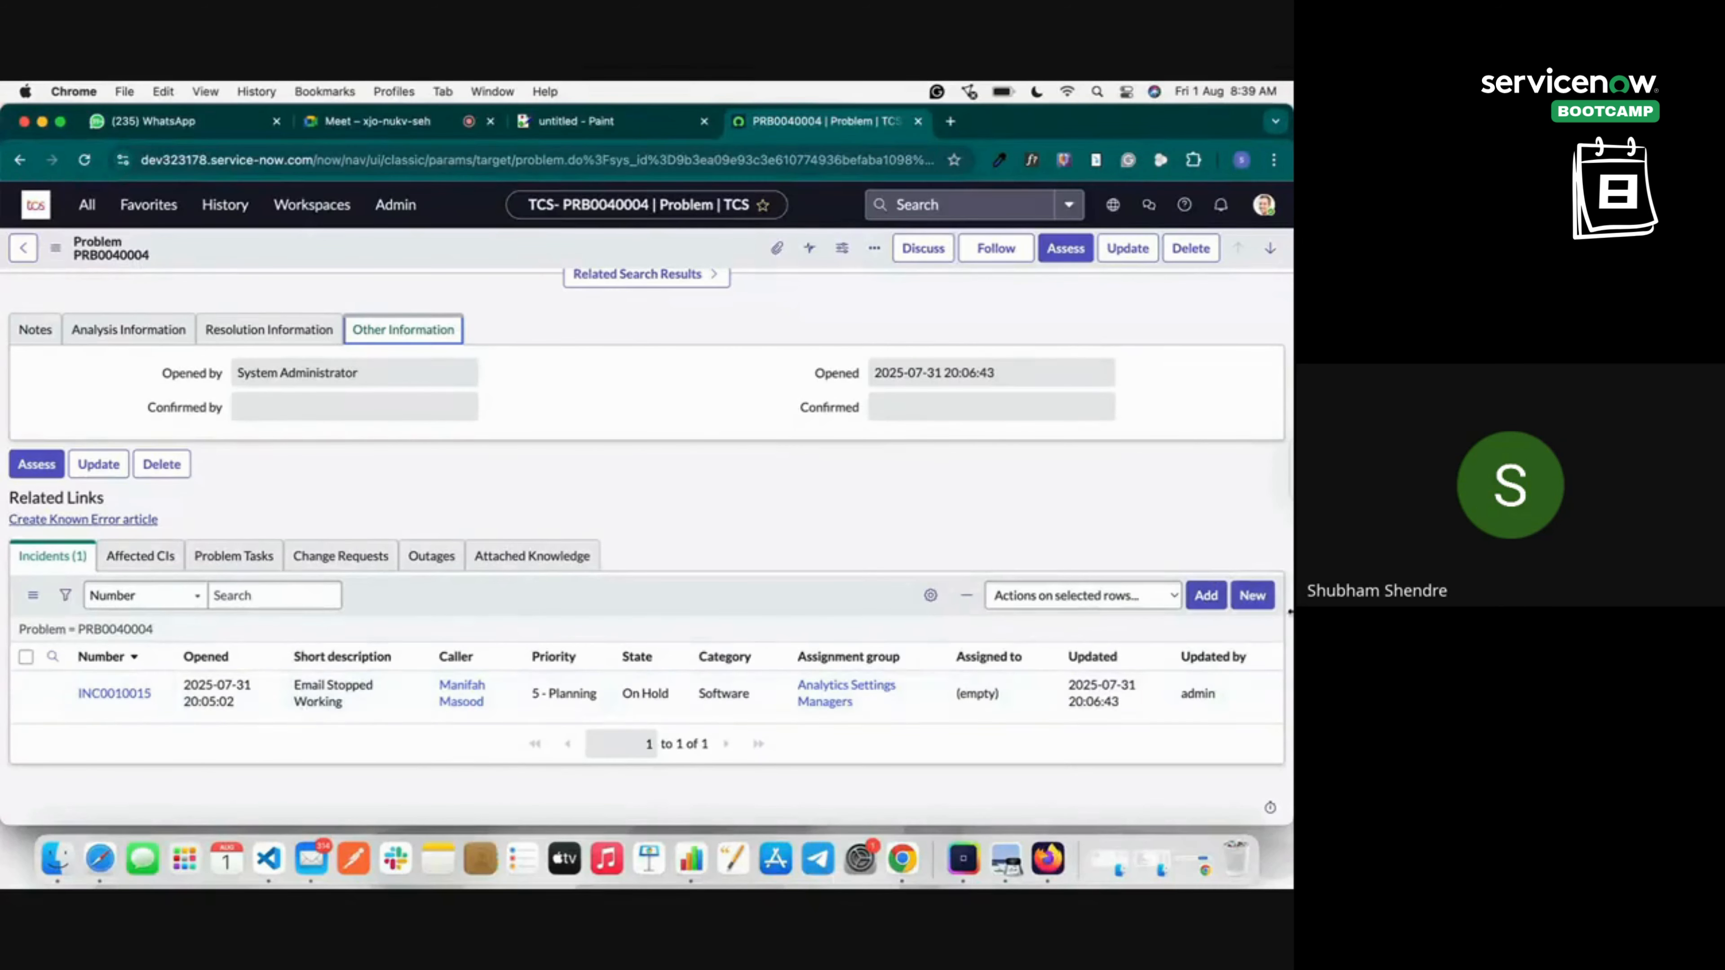
Link incidents INC0010014 and INC0010013 to the problem's Incidents related list.
left_click(1206, 595)
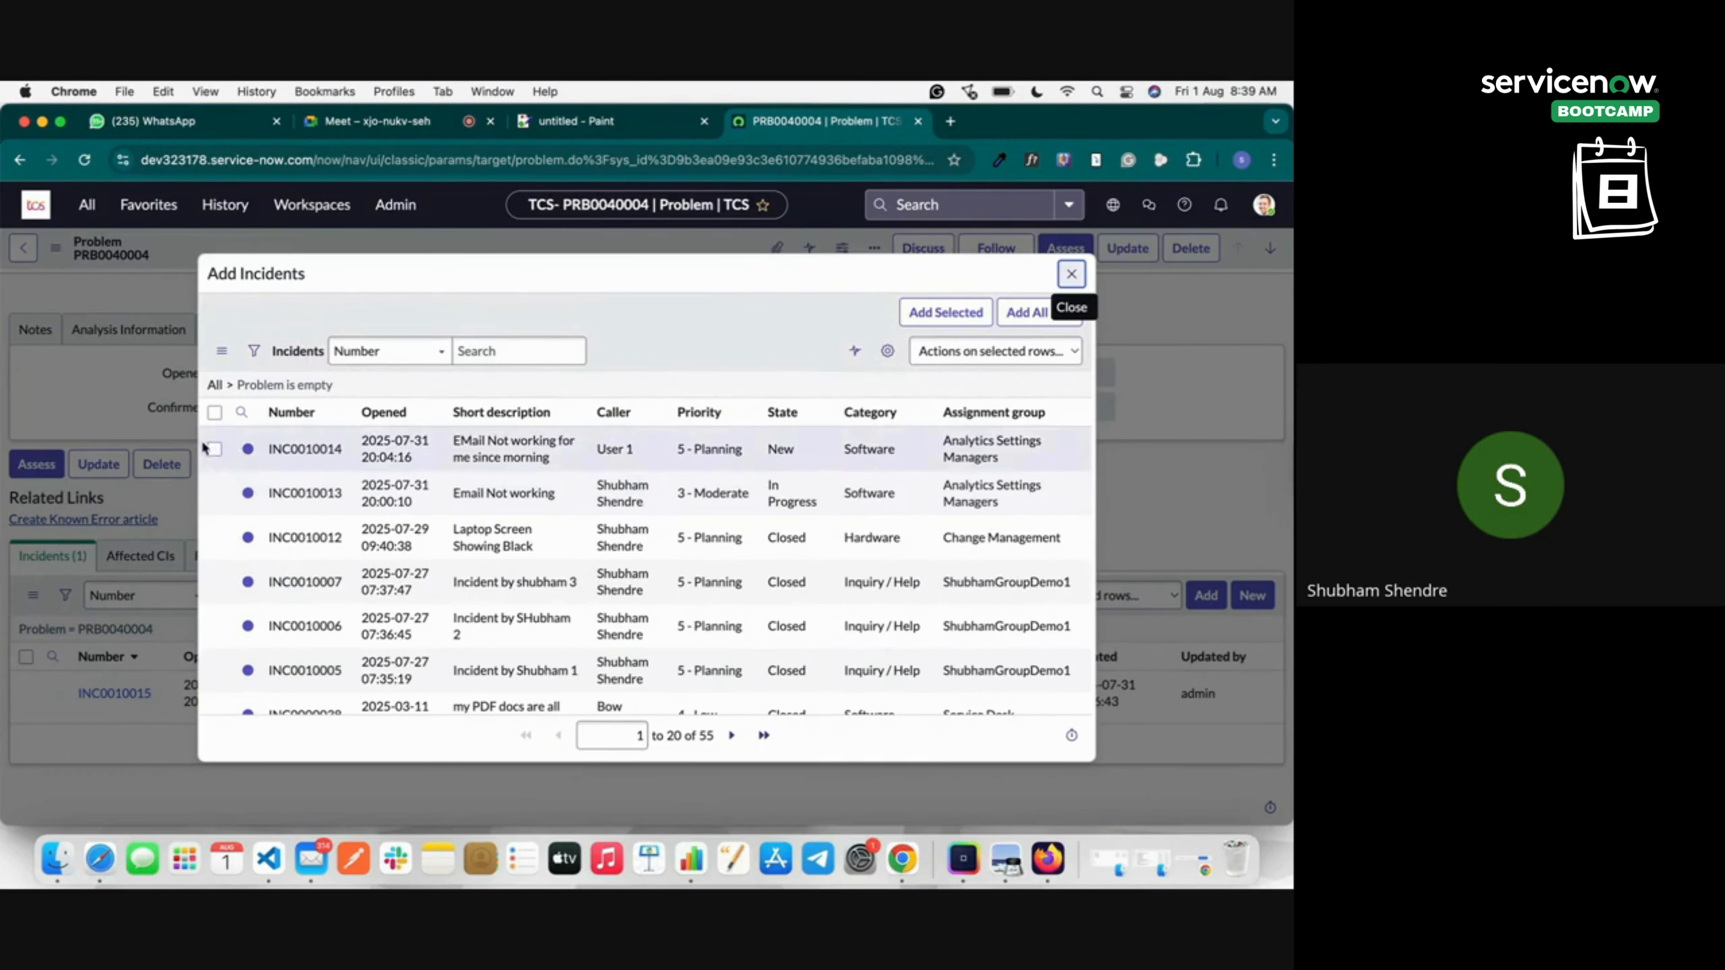
left_click(215, 449)
left_click(215, 493)
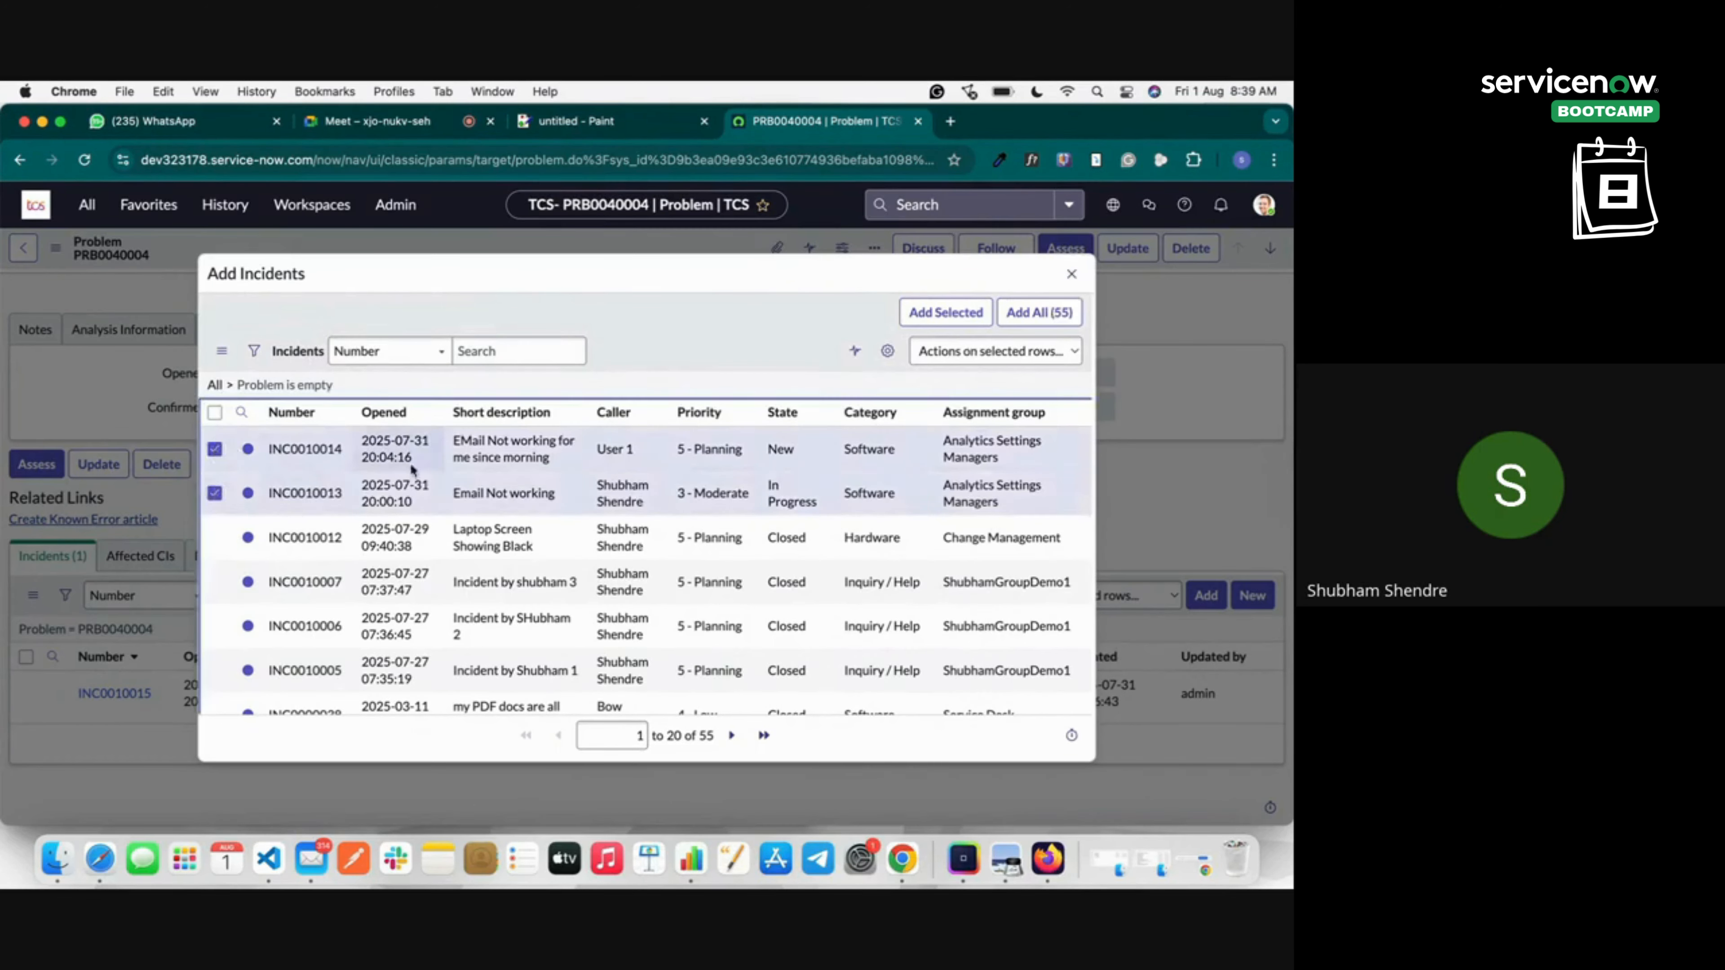
left_click(968, 312)
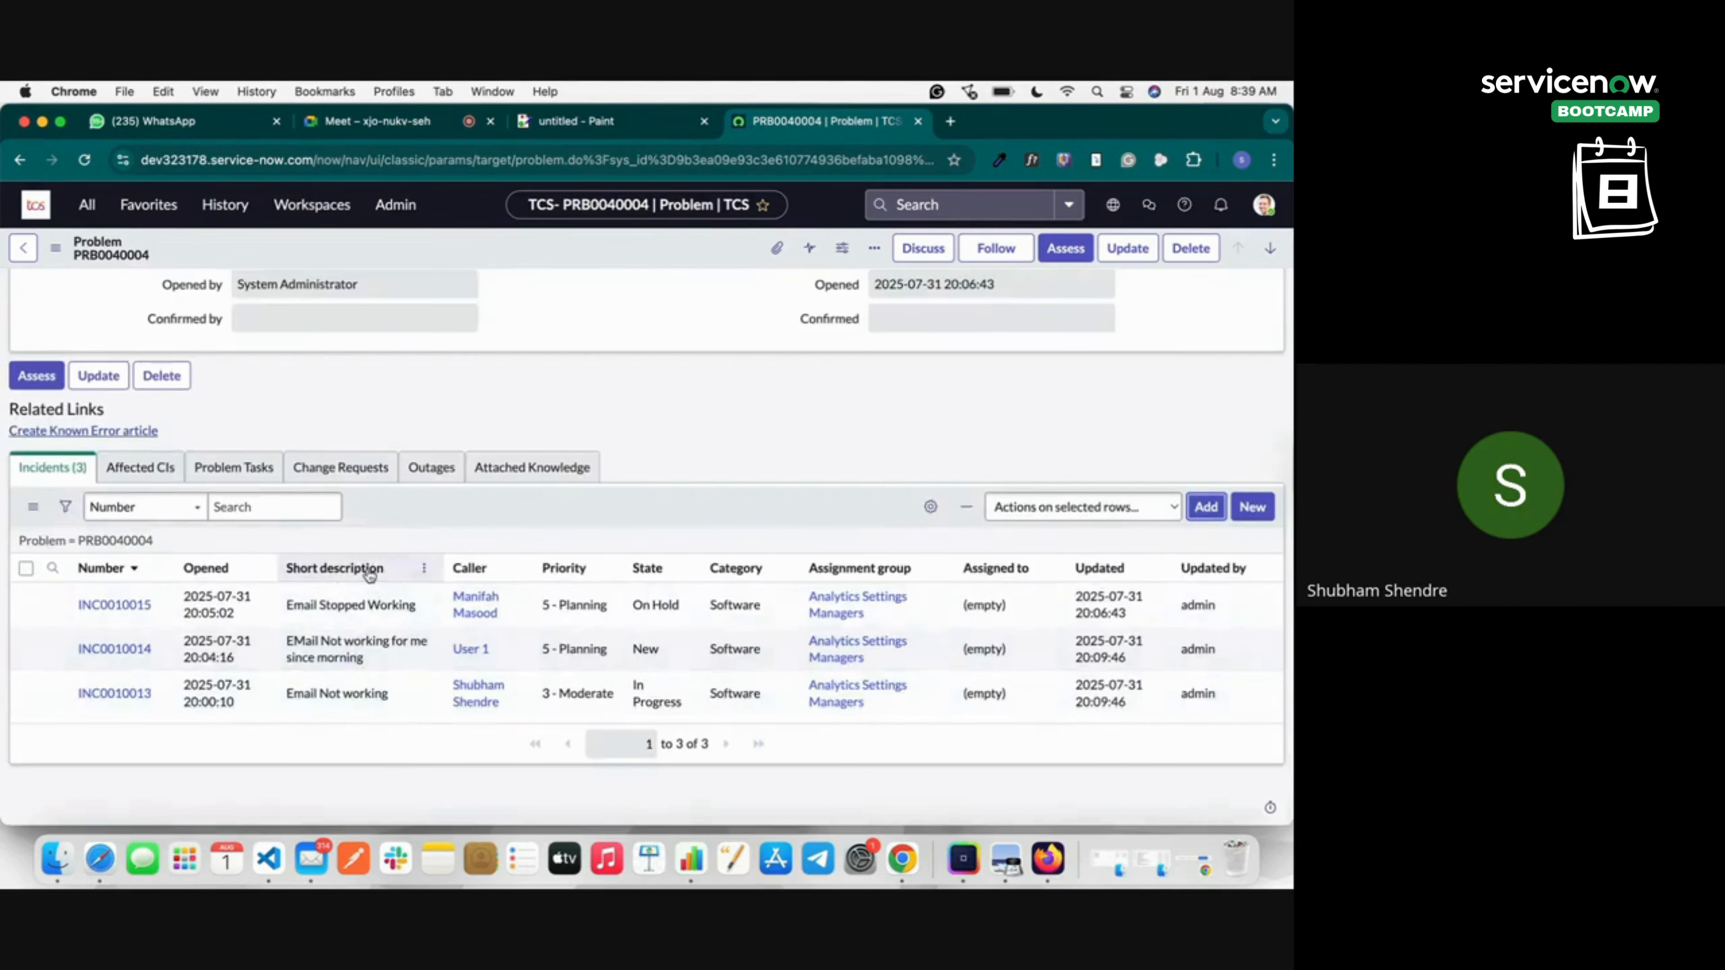
Review the related incidents, noting origin task INC0010015.
scroll(369, 574, "up", 8)
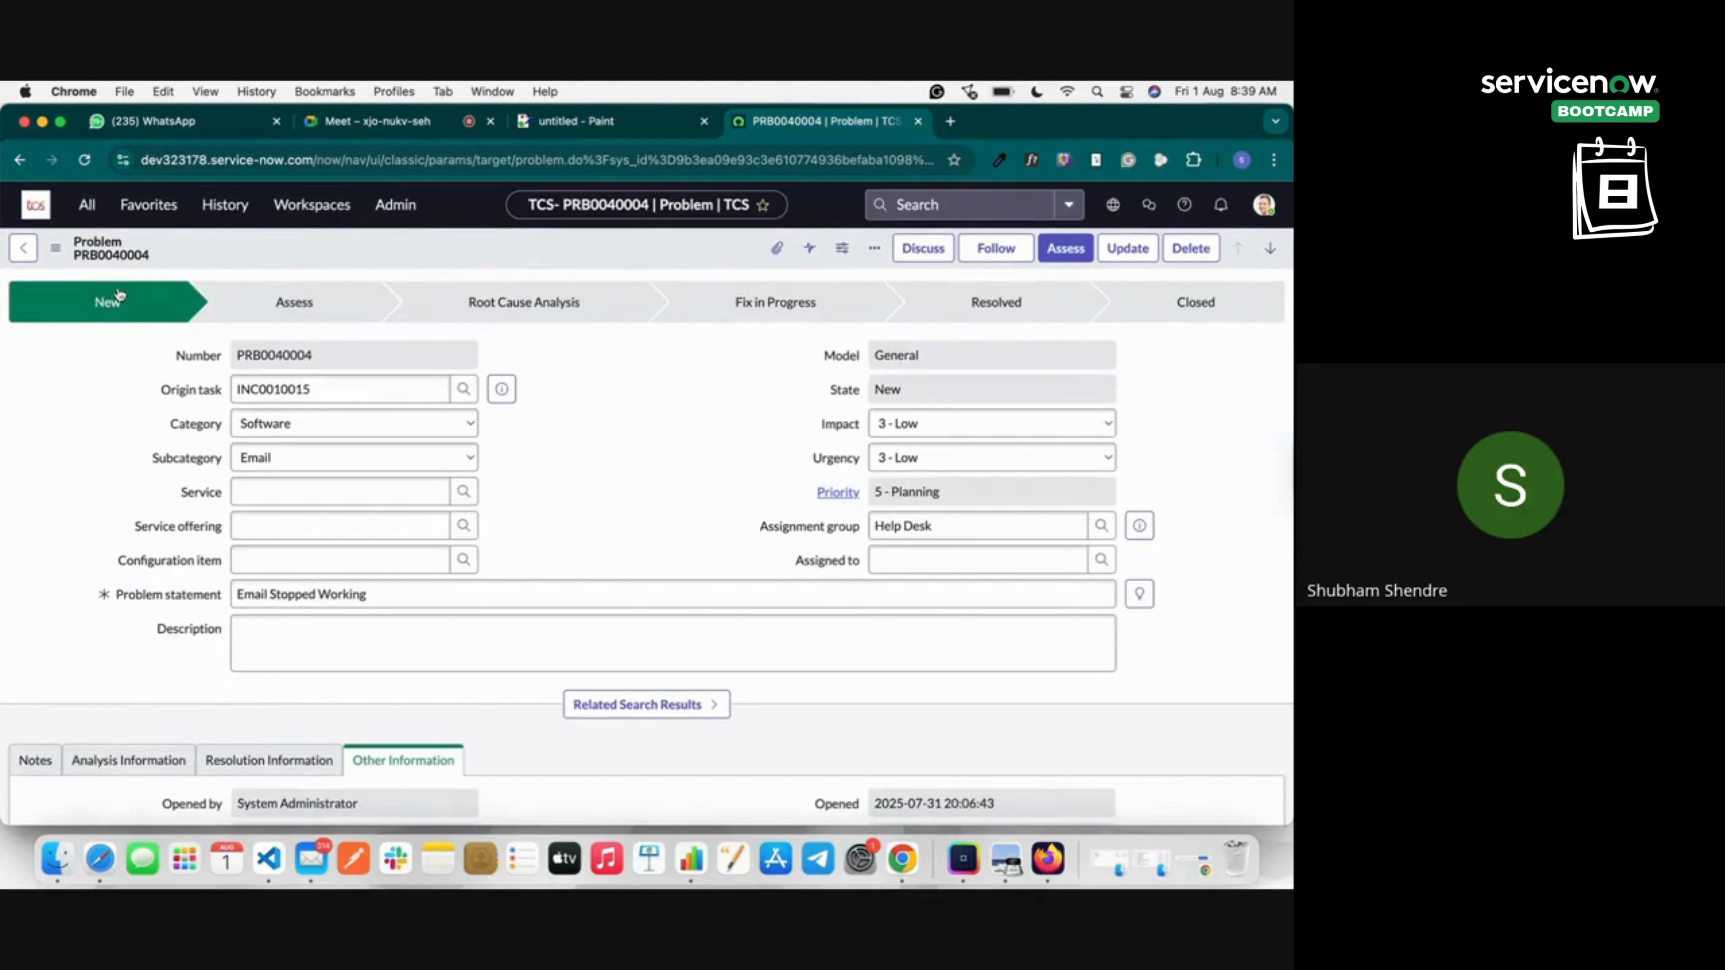
scroll(433, 302, "down", 10)
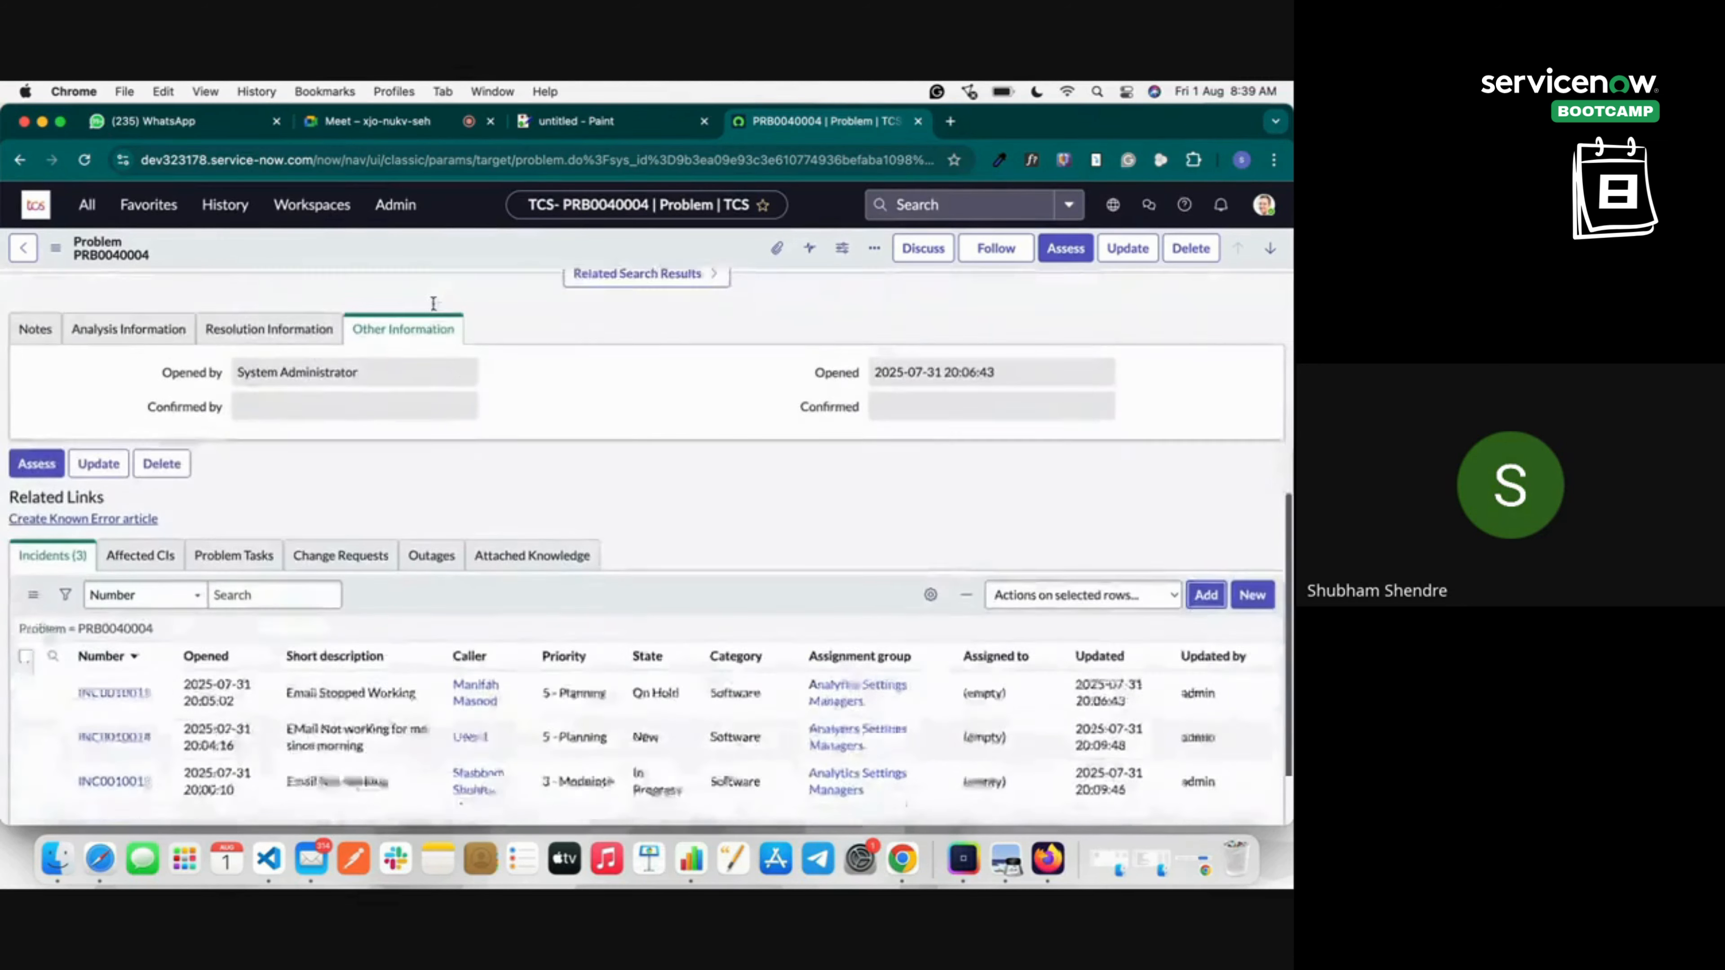
scroll(432, 302, "up", 10)
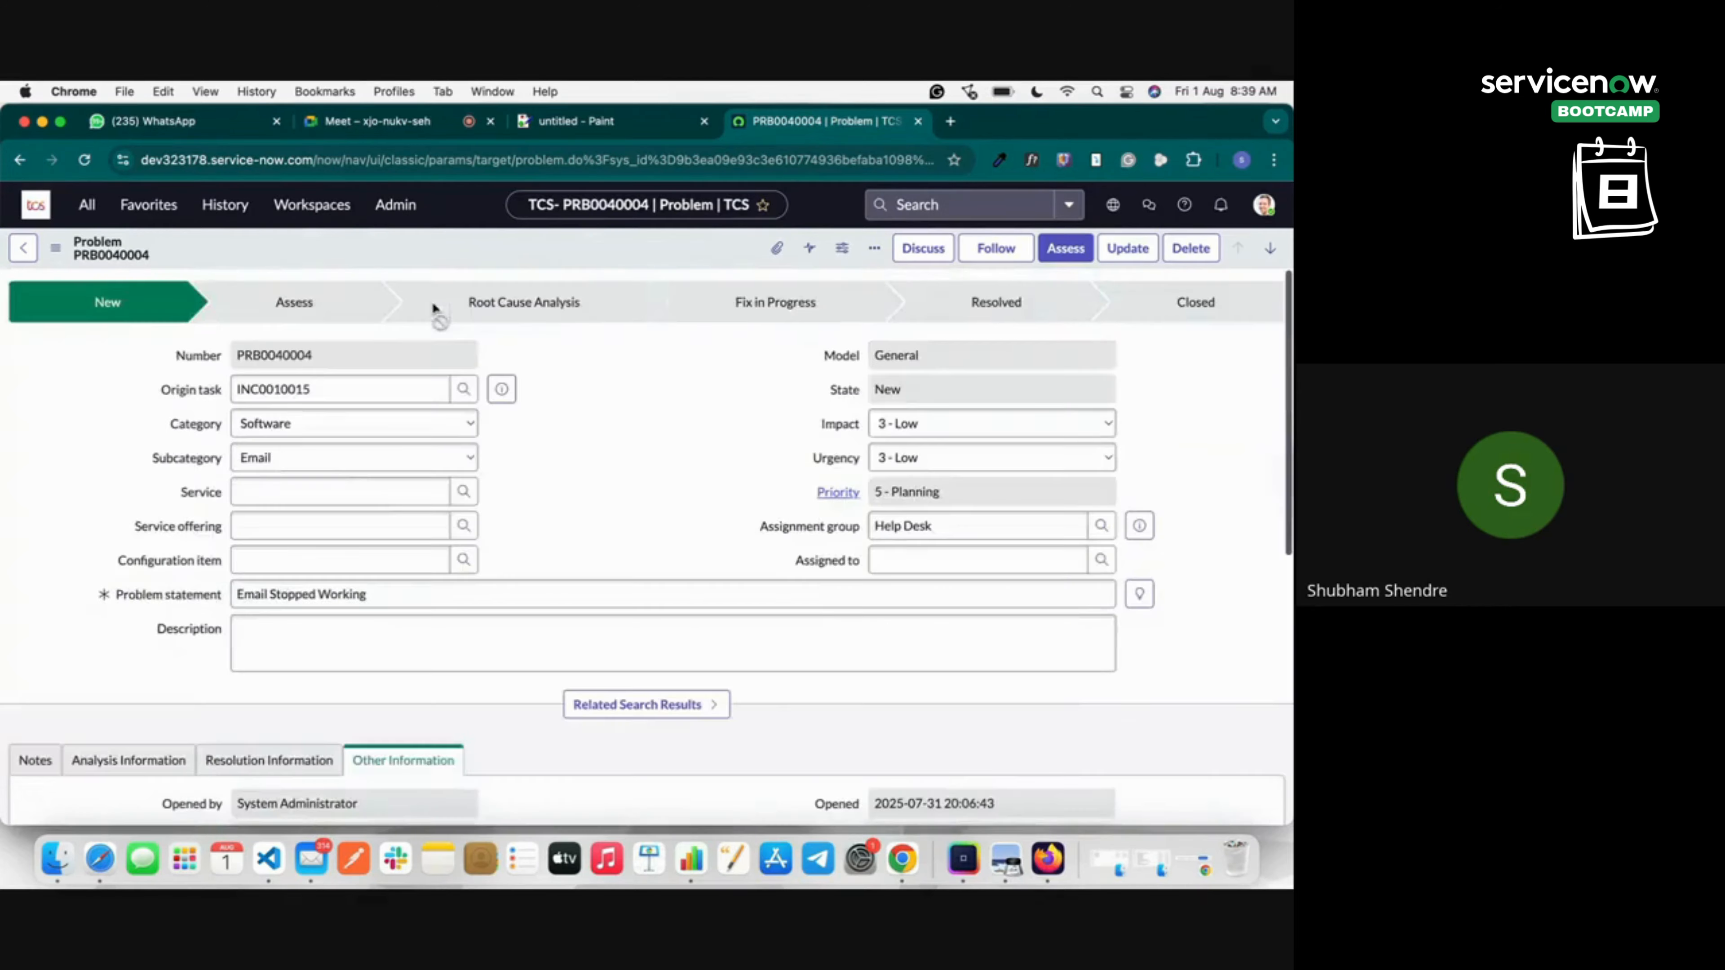
left_click(292, 387)
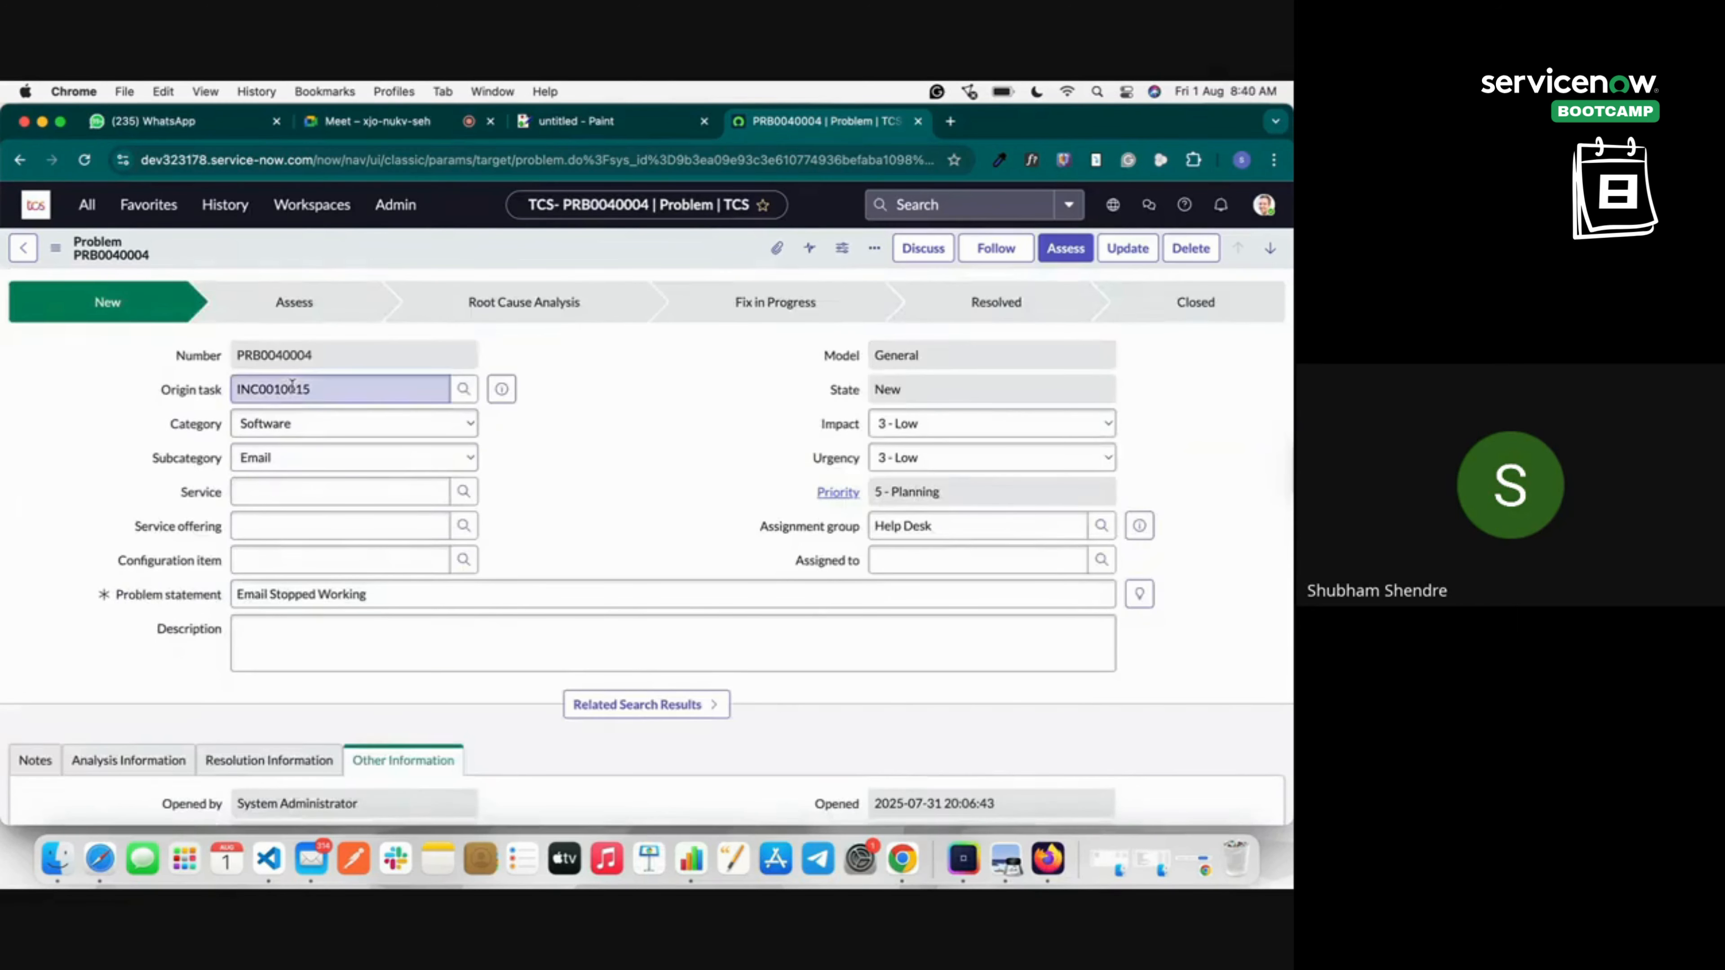
scroll(292, 386, "down", 8)
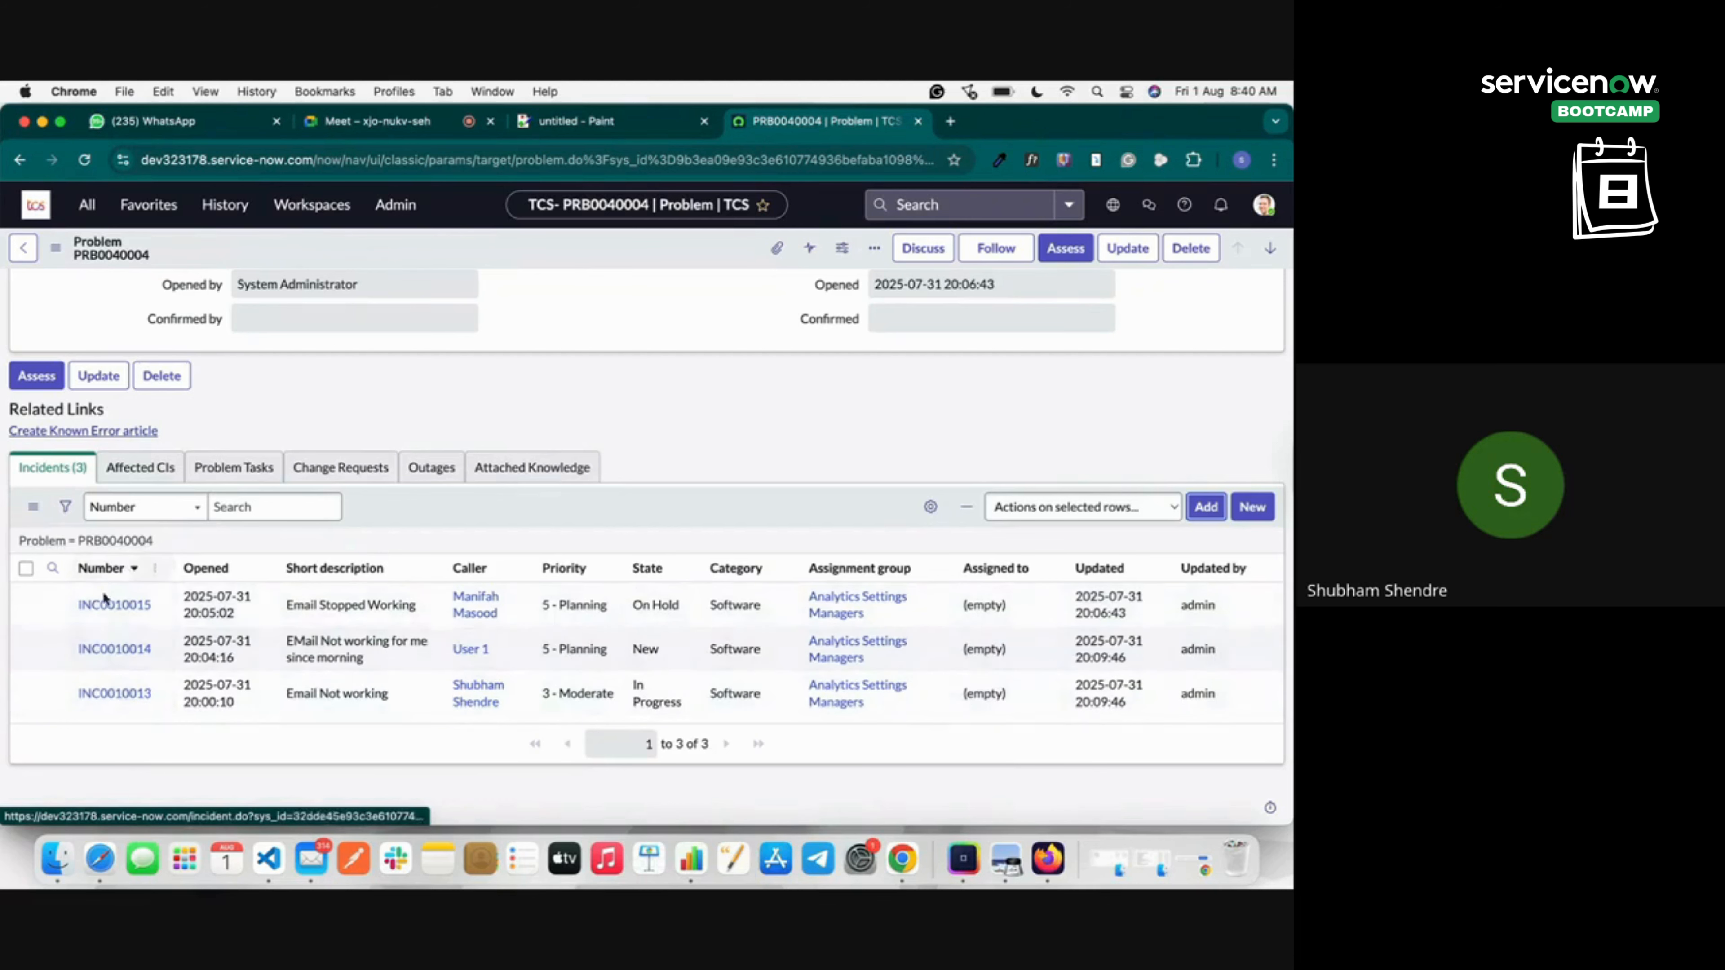
left_click(131, 476)
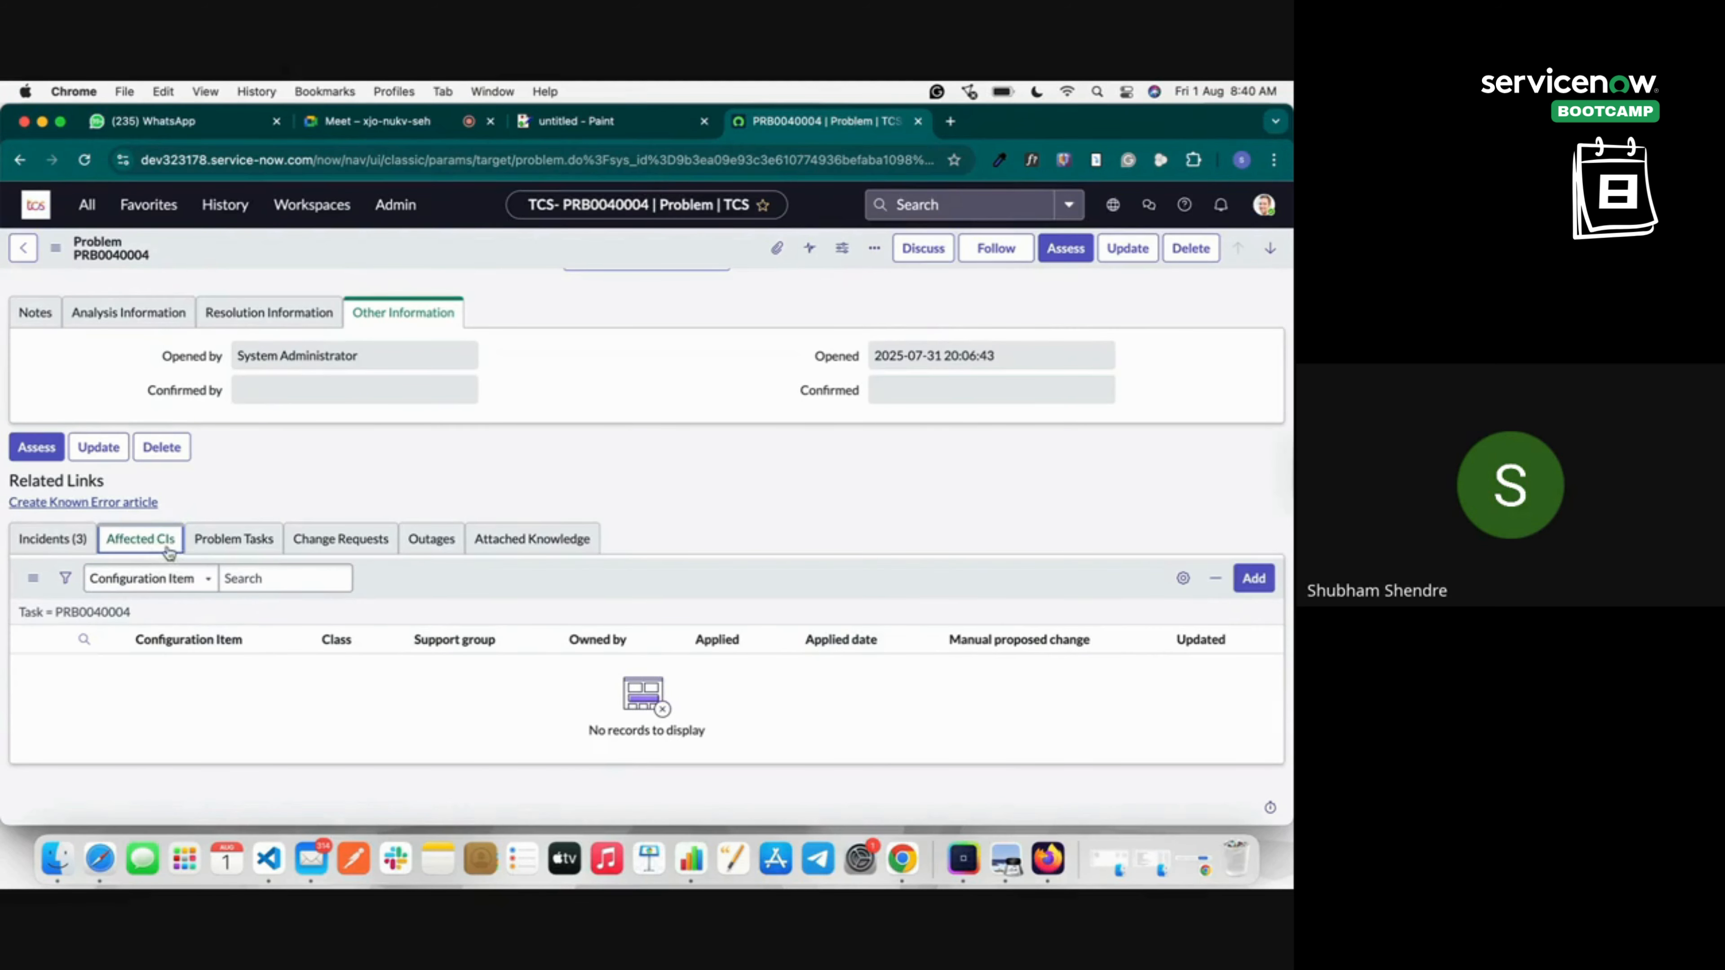
left_click(217, 547)
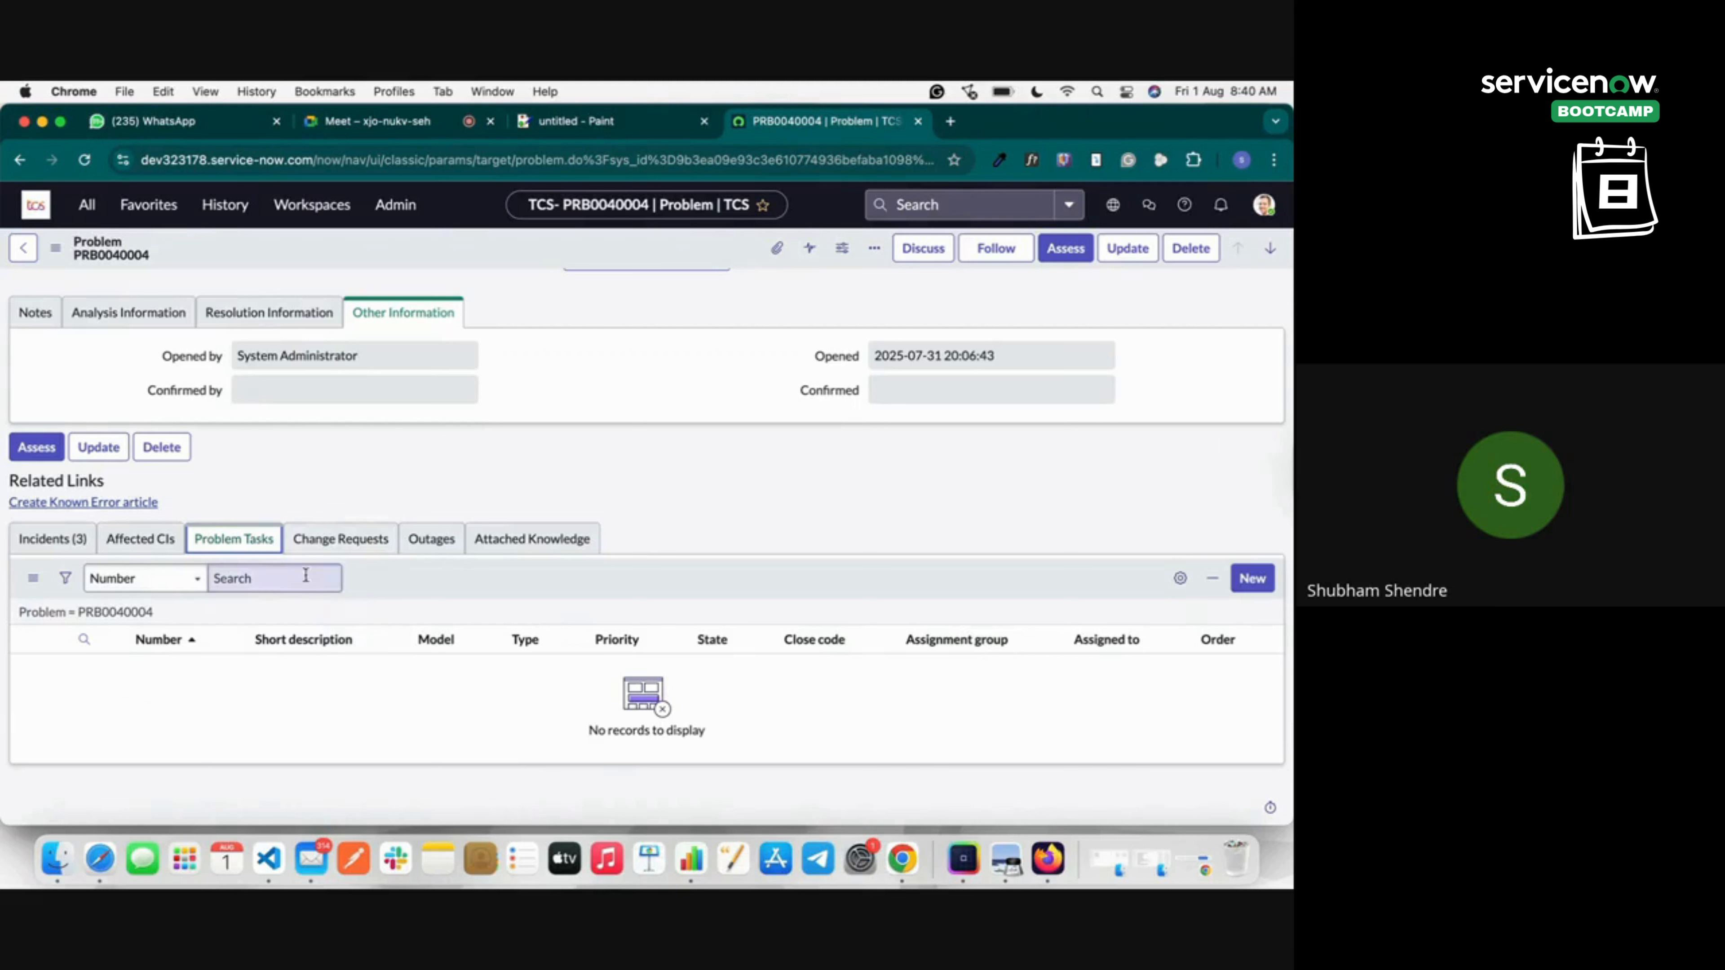
left_click(309, 544)
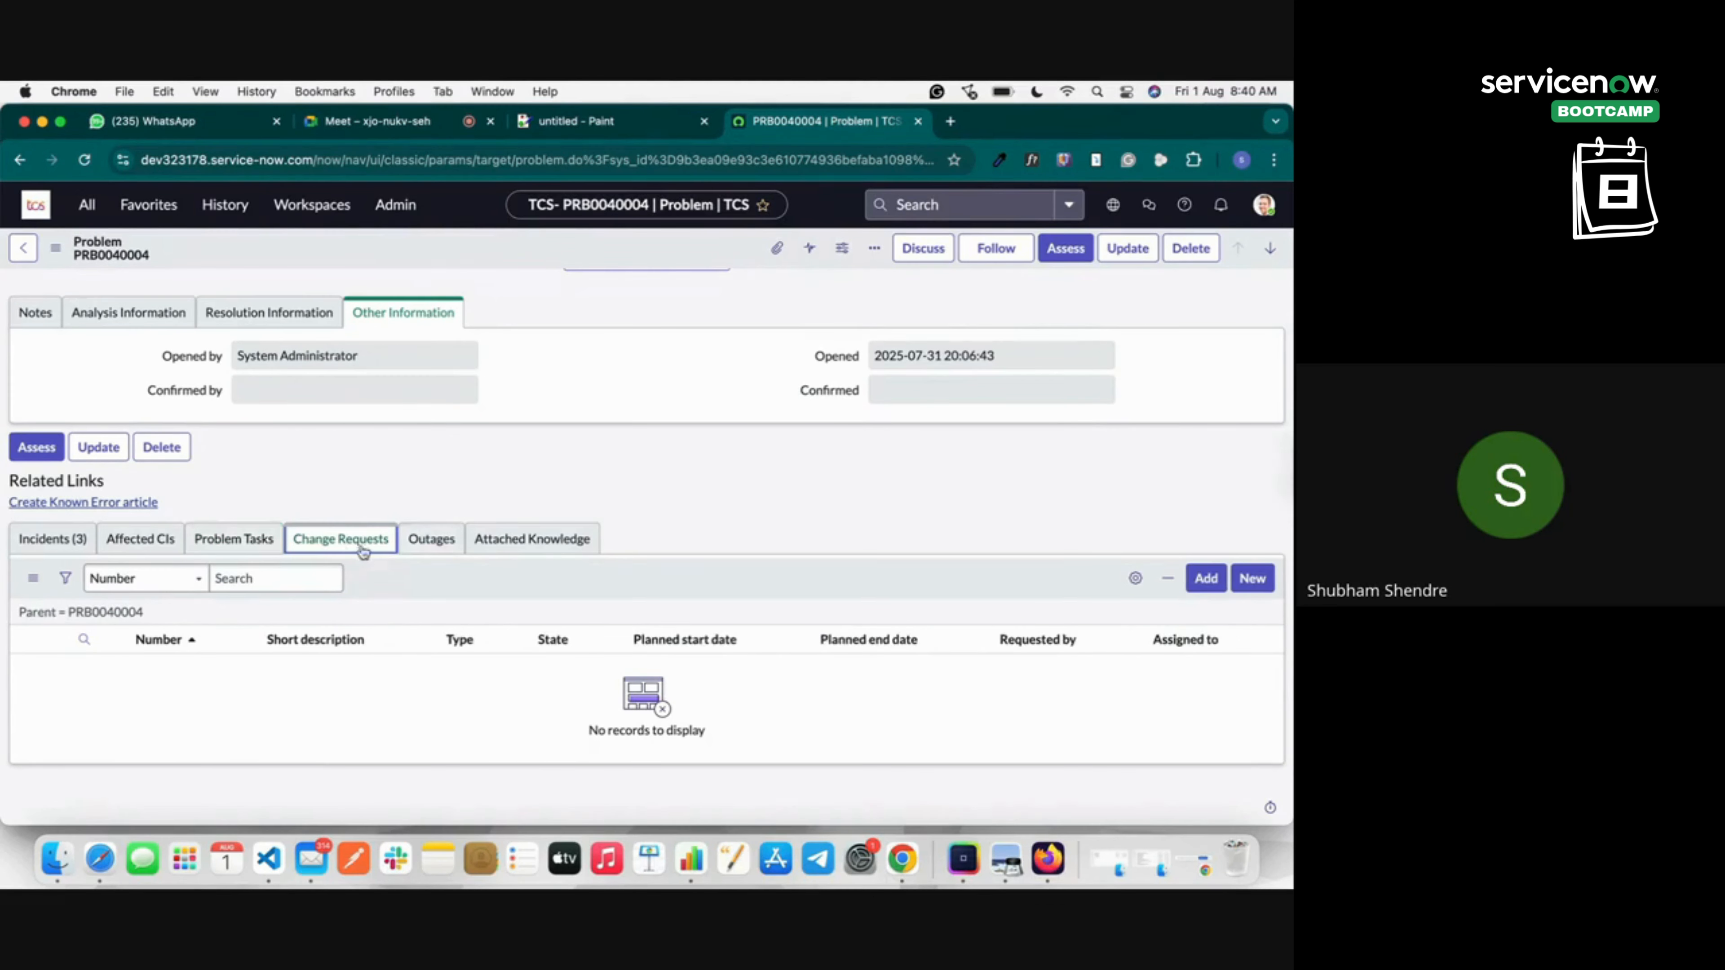
left_click(446, 544)
left_click(542, 547)
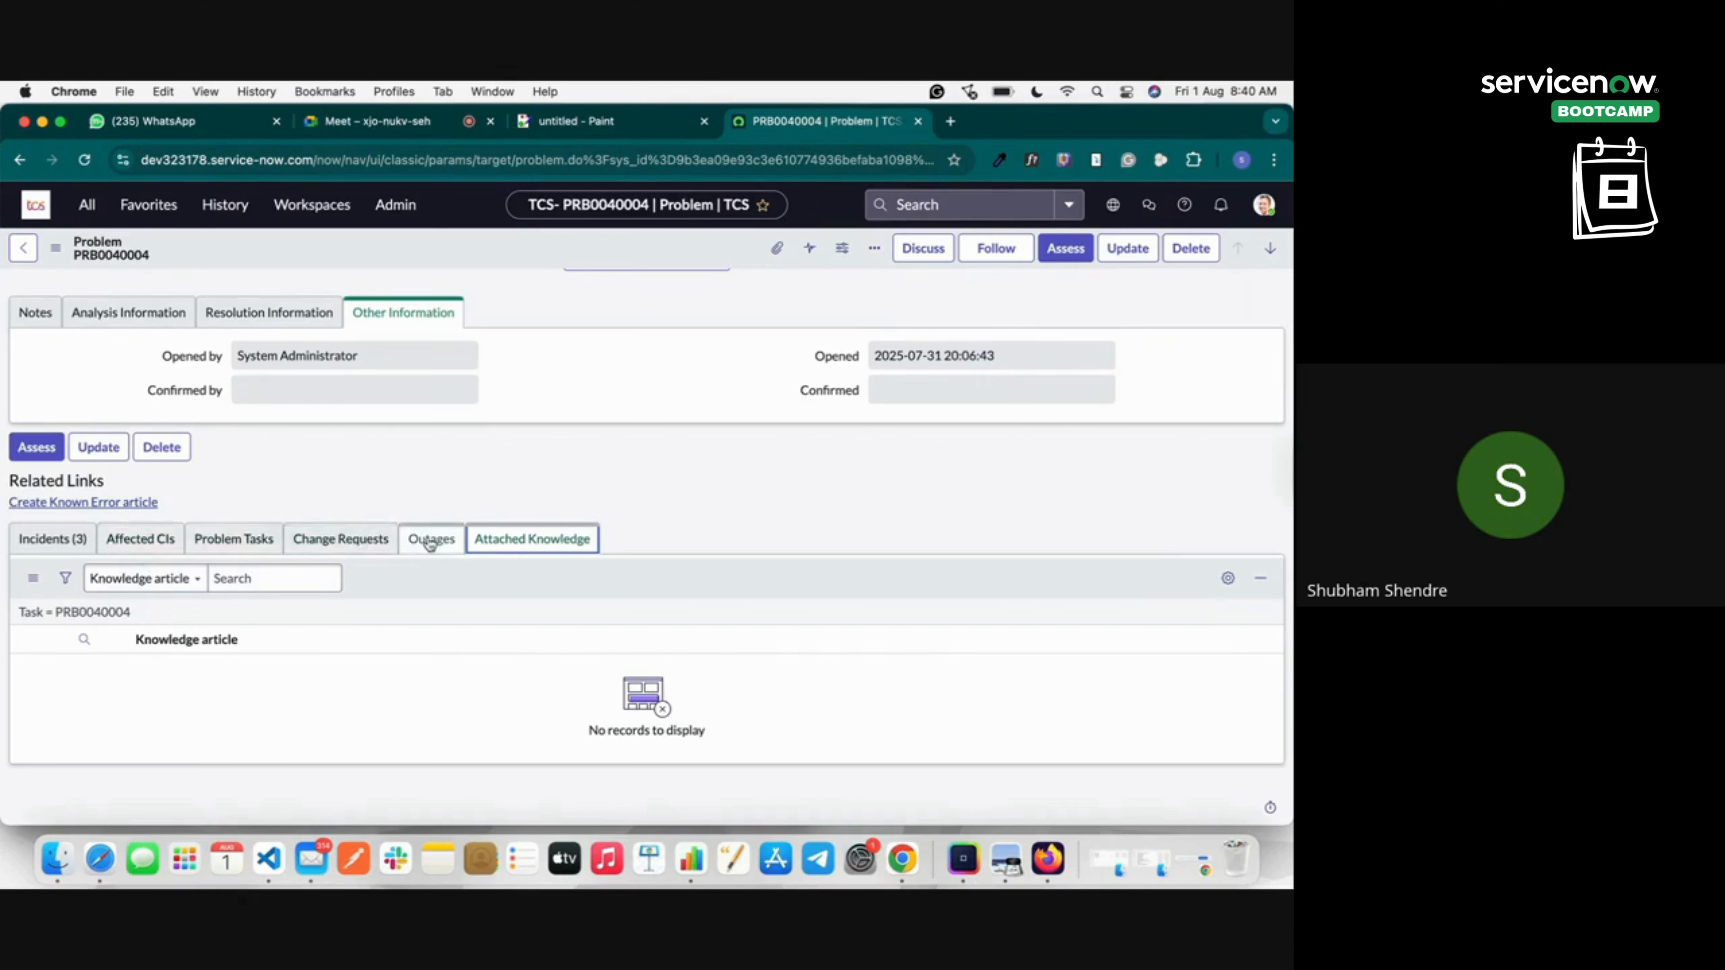
scroll(301, 479, "up", 6)
scroll(290, 504, "down", 3)
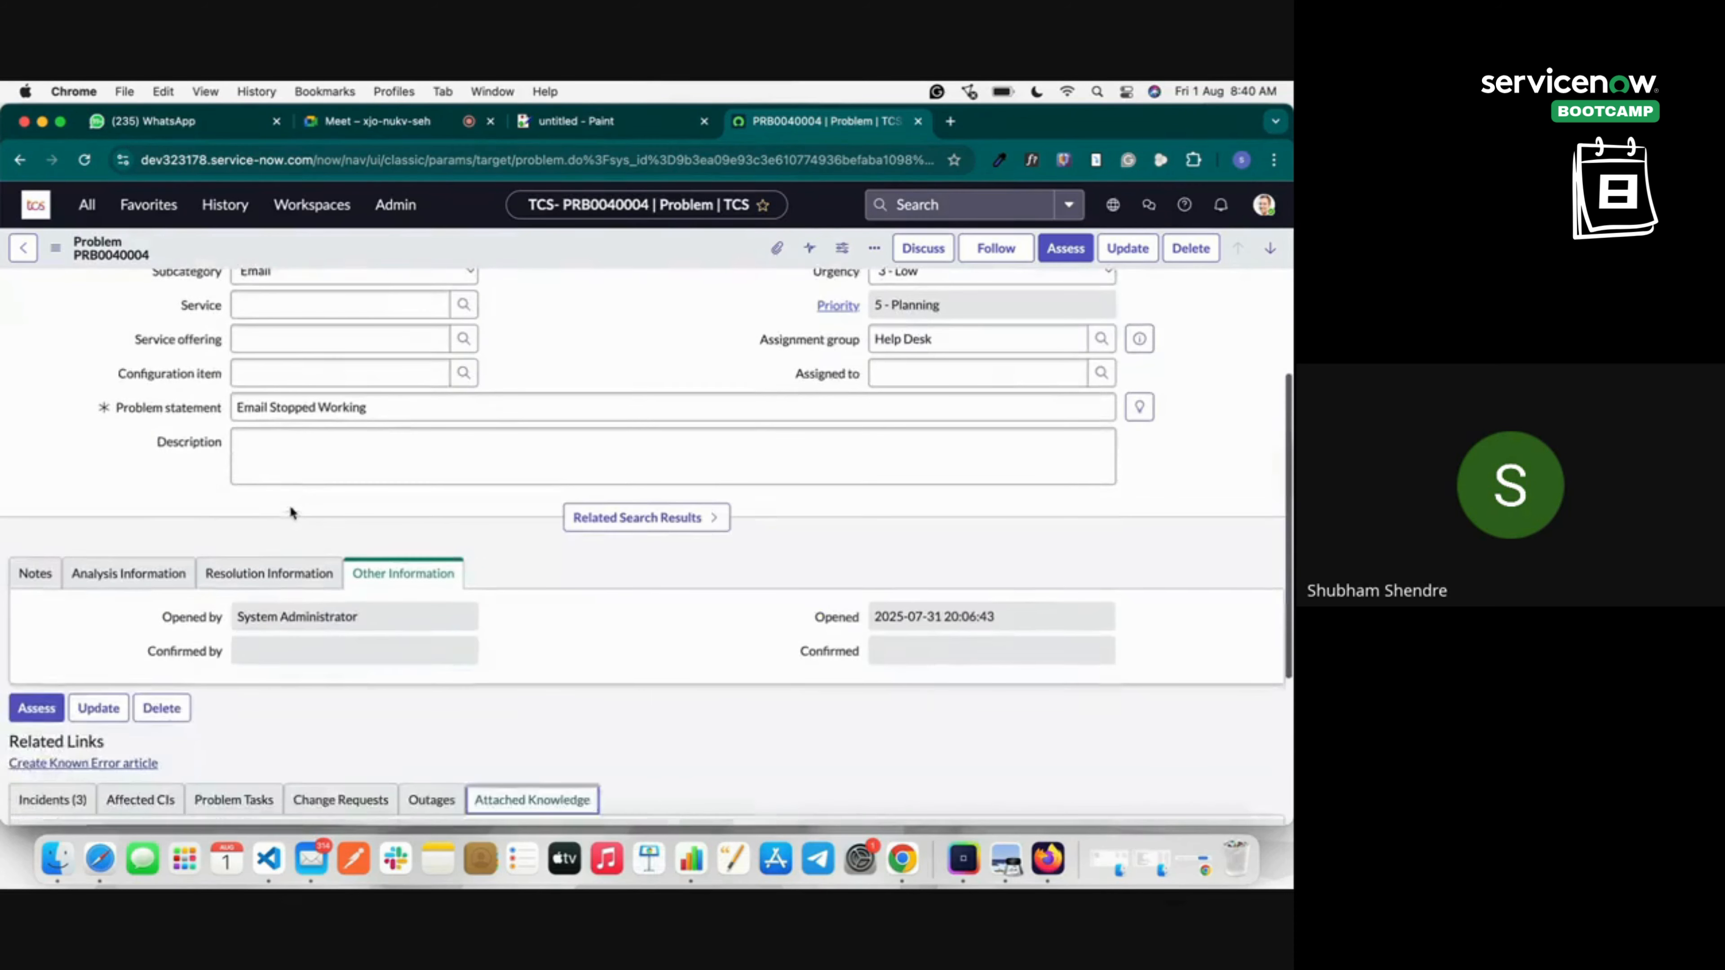
scroll(292, 509, "up", 3)
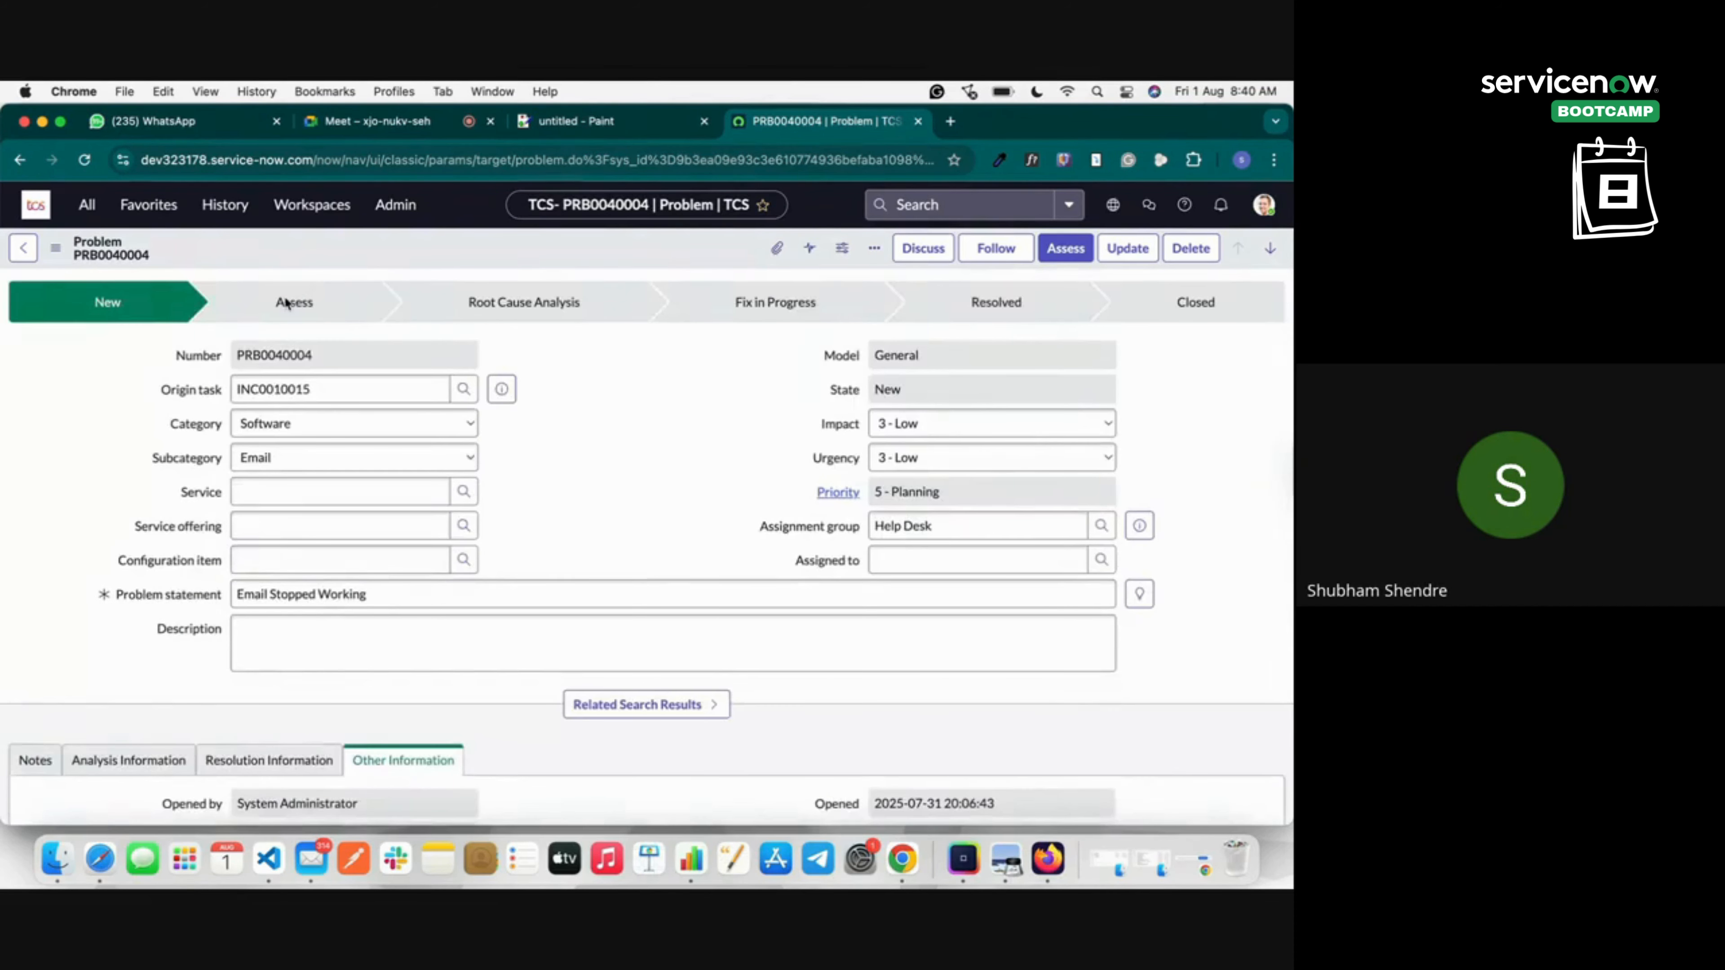
left_click(351, 568)
Start a Sidebar discussion with subject 'Email Stopped Working Problem Disc'.
left_click(918, 249)
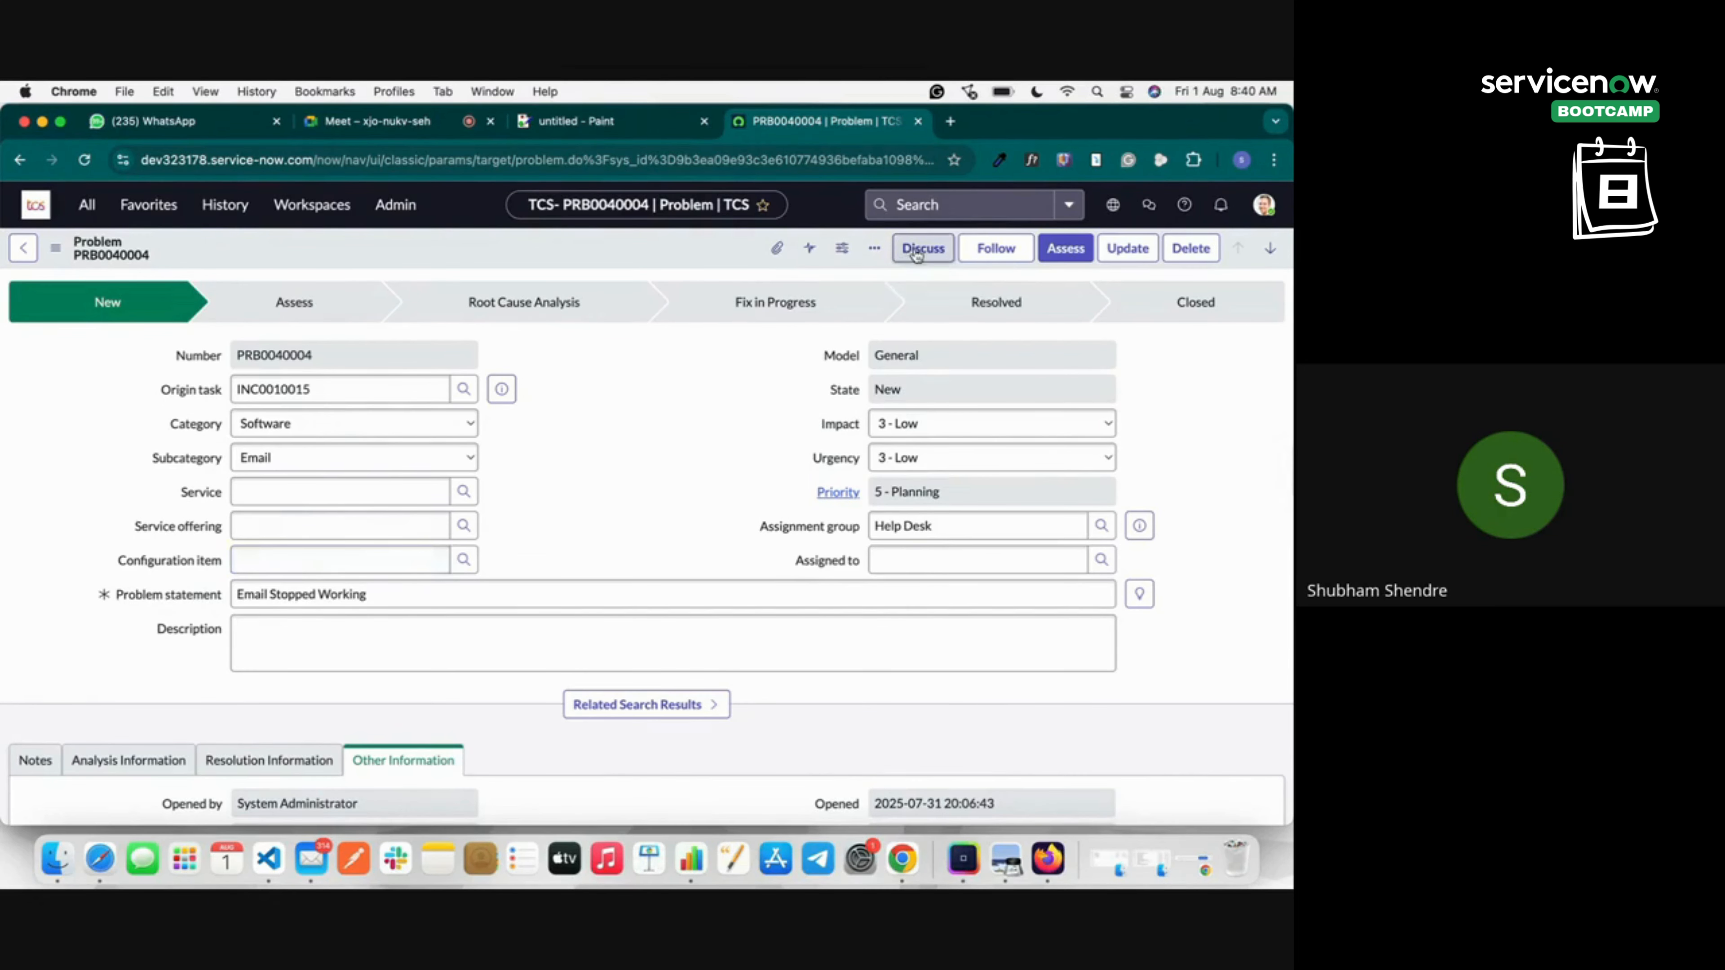
left_click(707, 451)
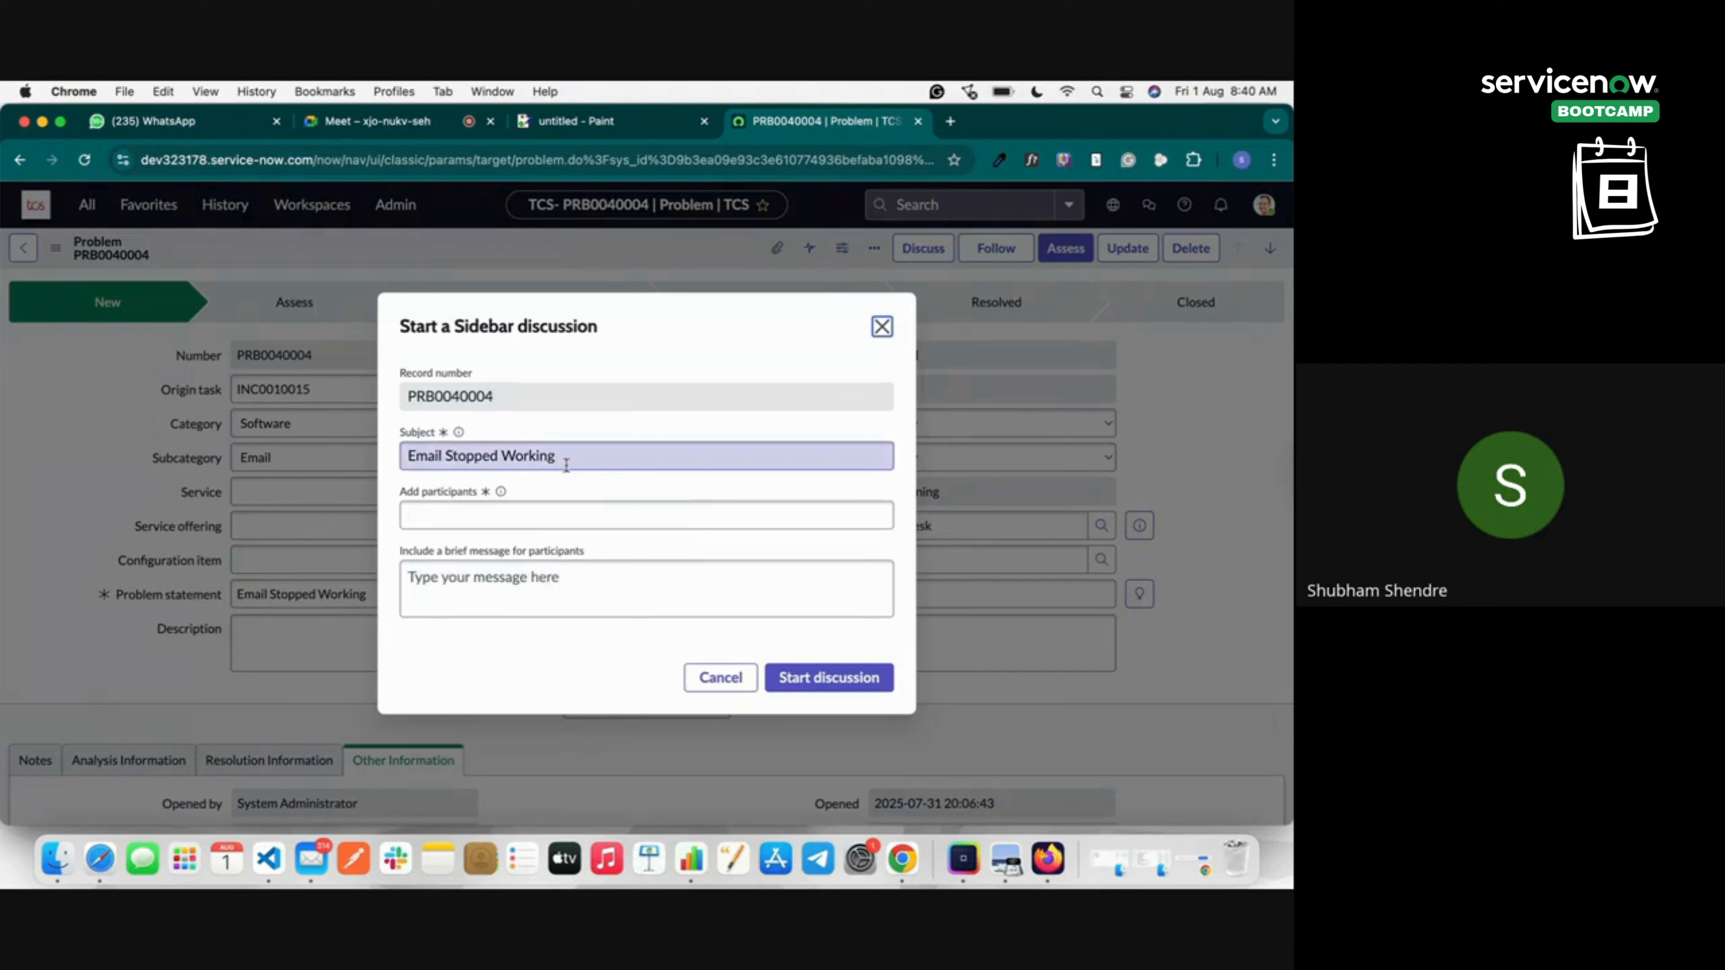
left_click(602, 461)
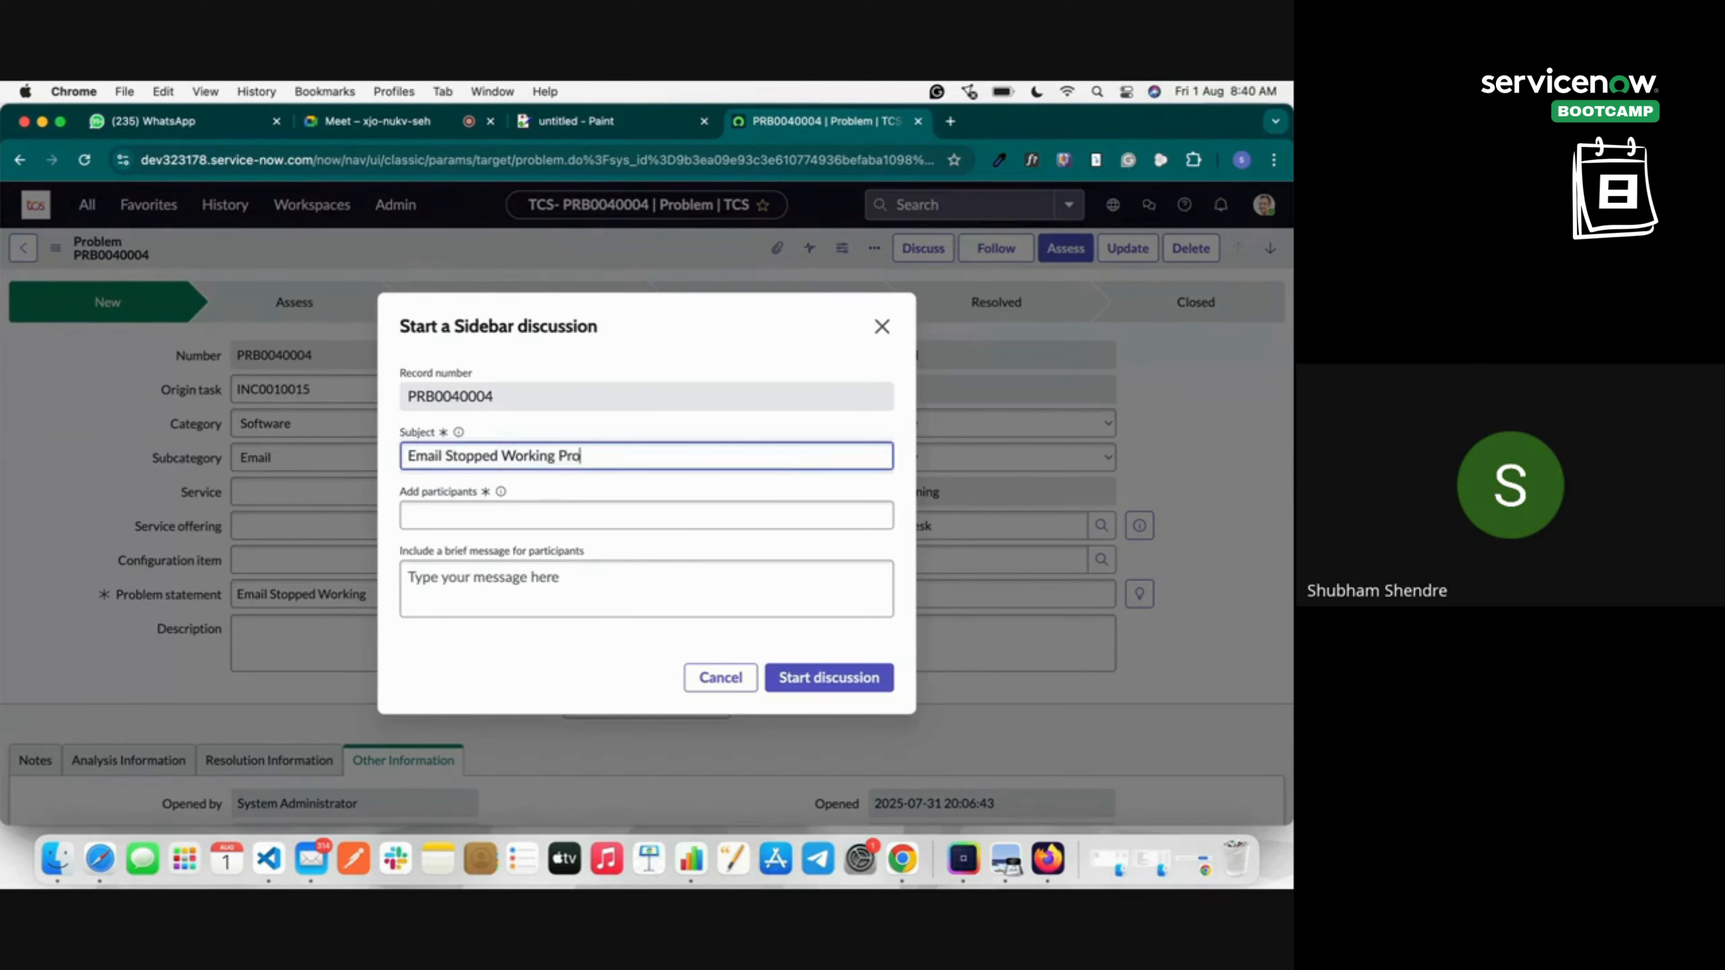
key("BackSpace")
key("BackSpace")
type("m Di")
Add three participants: two users found by name search and the generic test user.
left_click(449, 514)
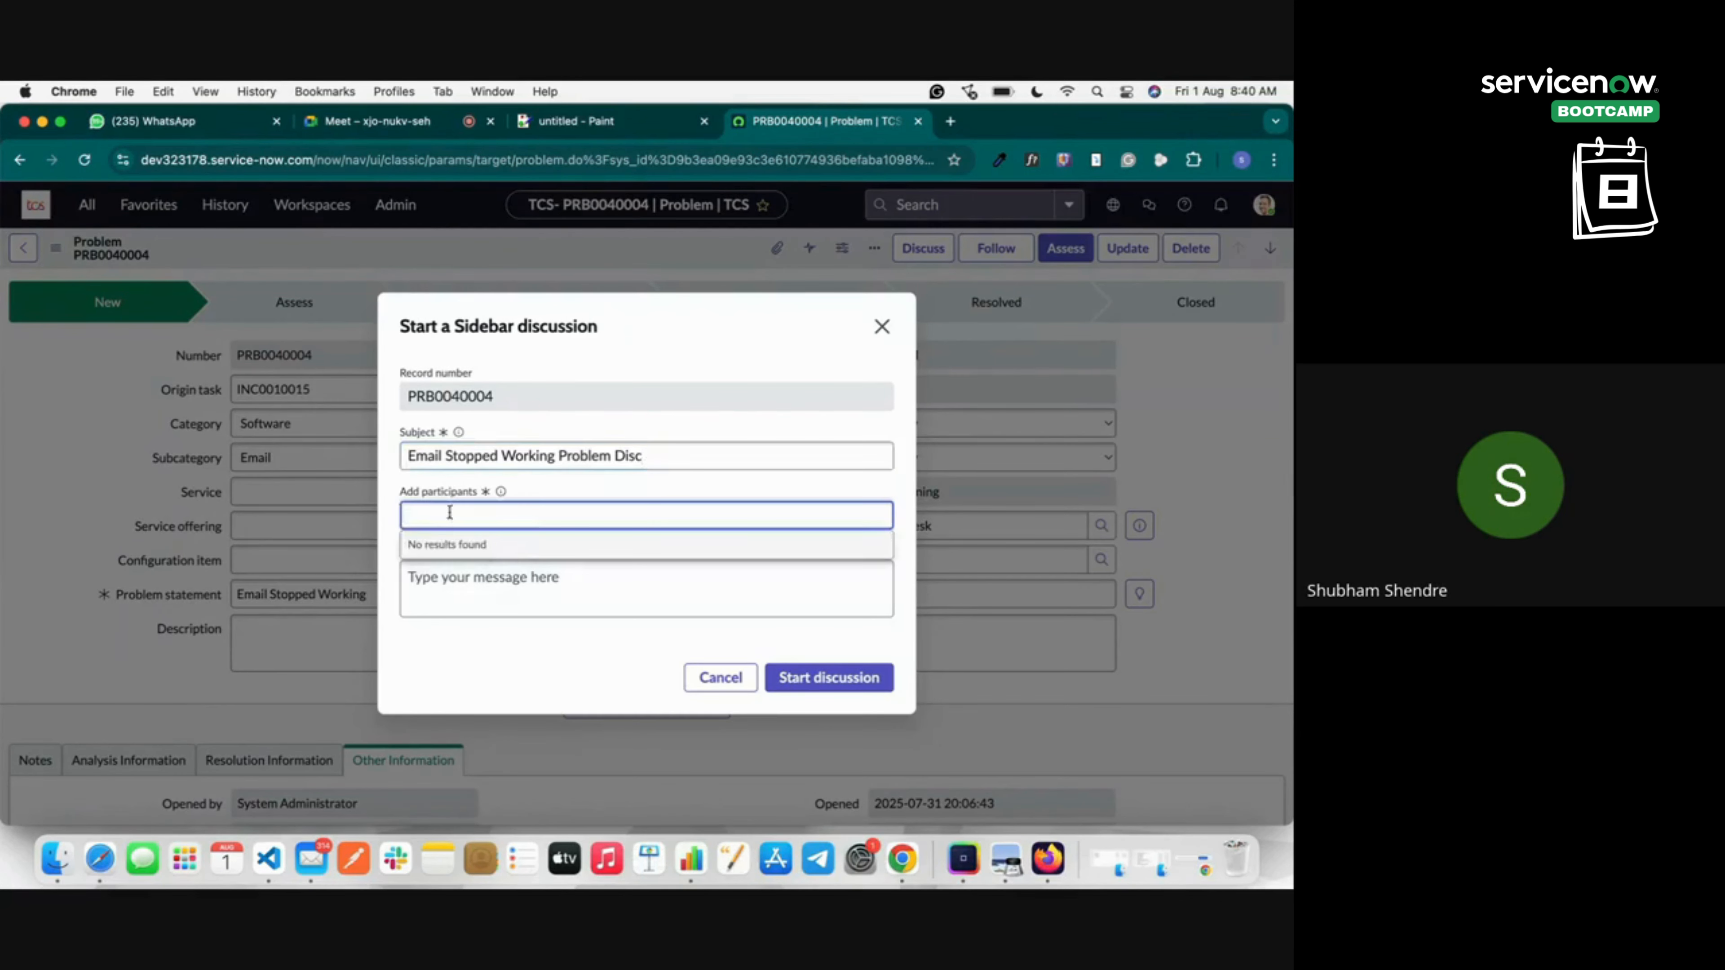
type("mas")
left_click(489, 614)
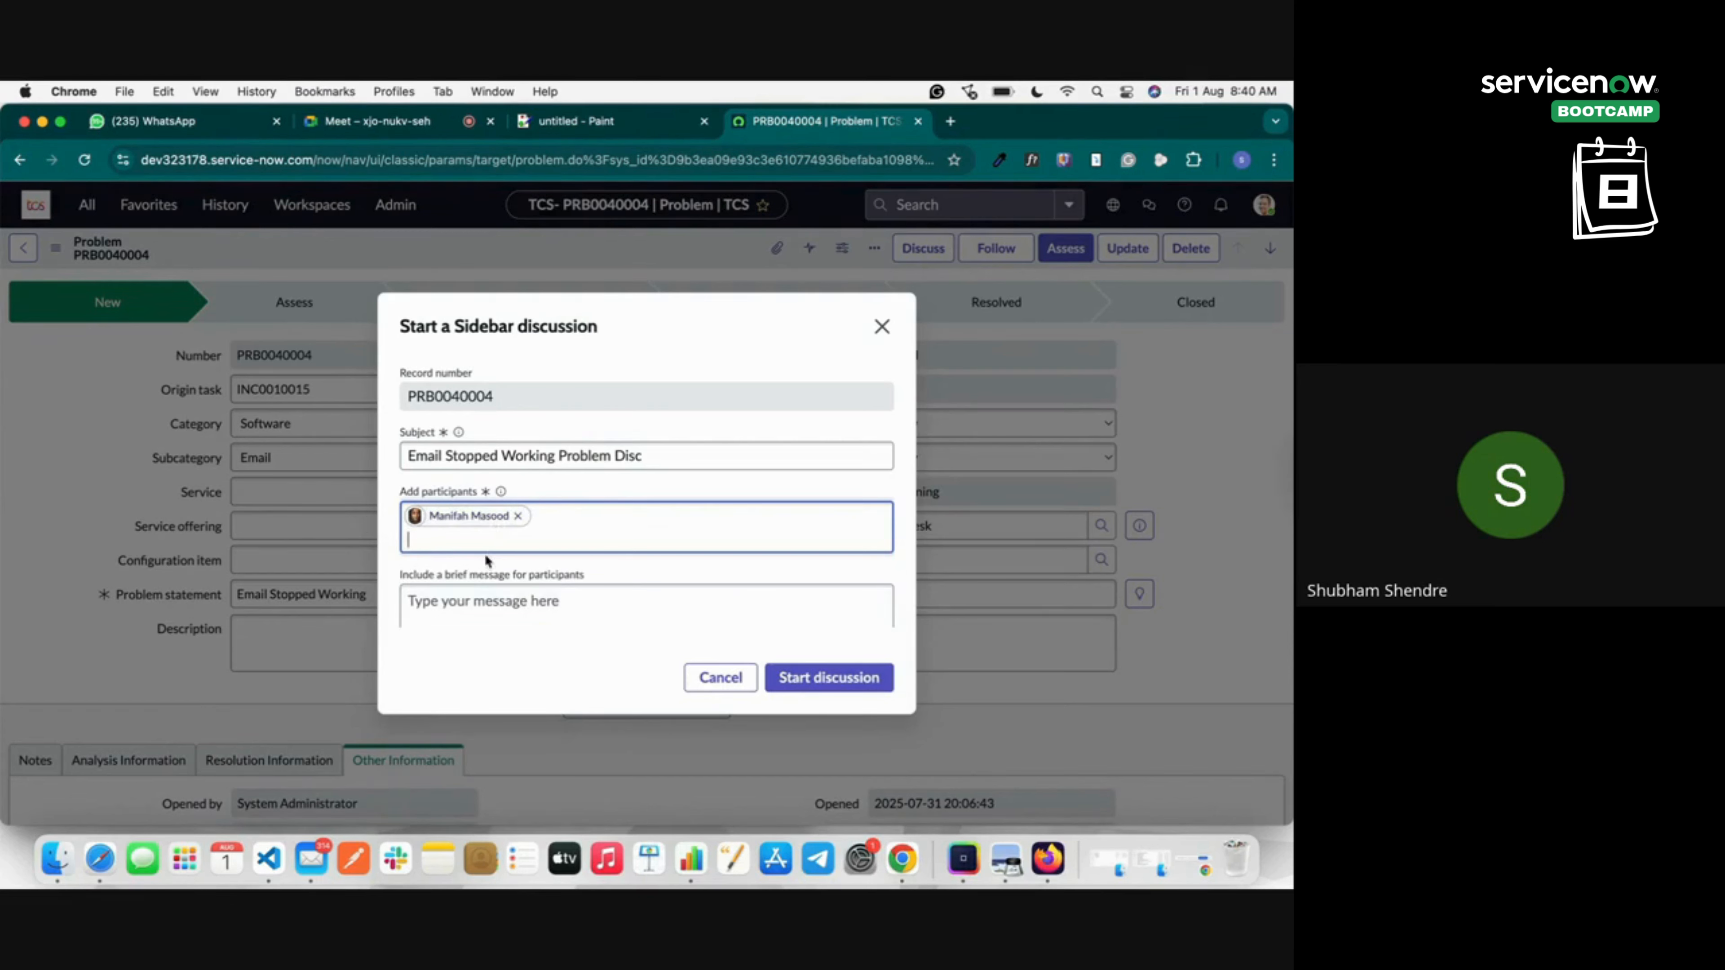
type("shubha")
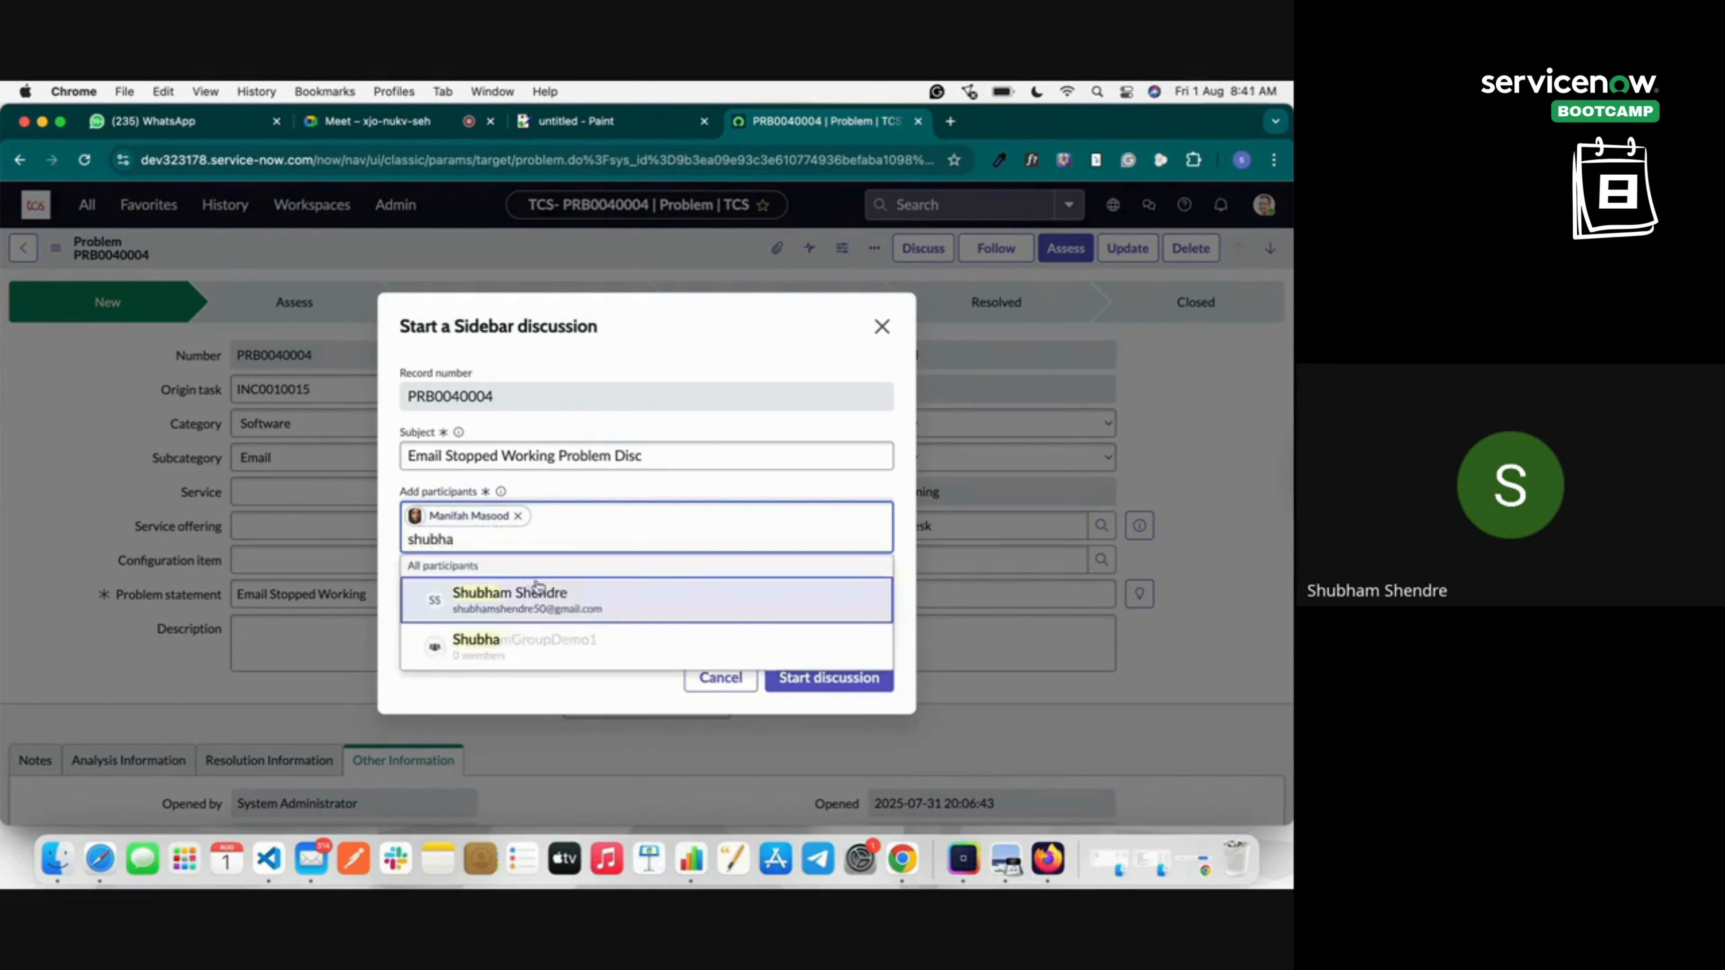
left_click(573, 607)
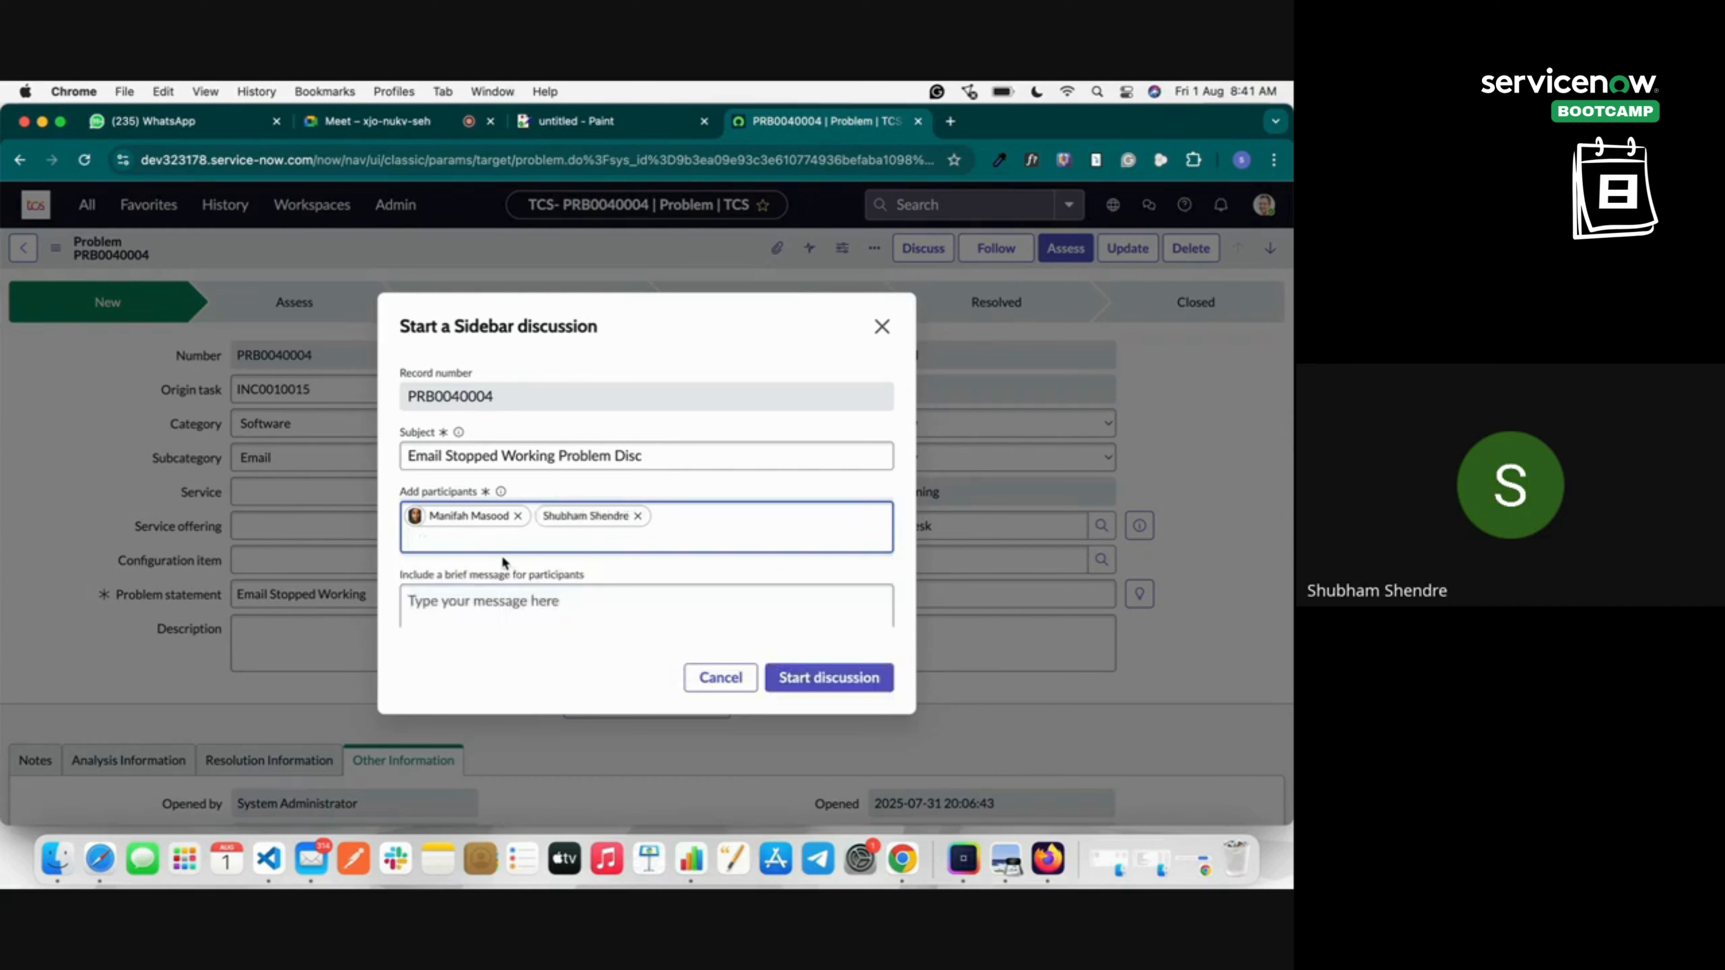
type("user1")
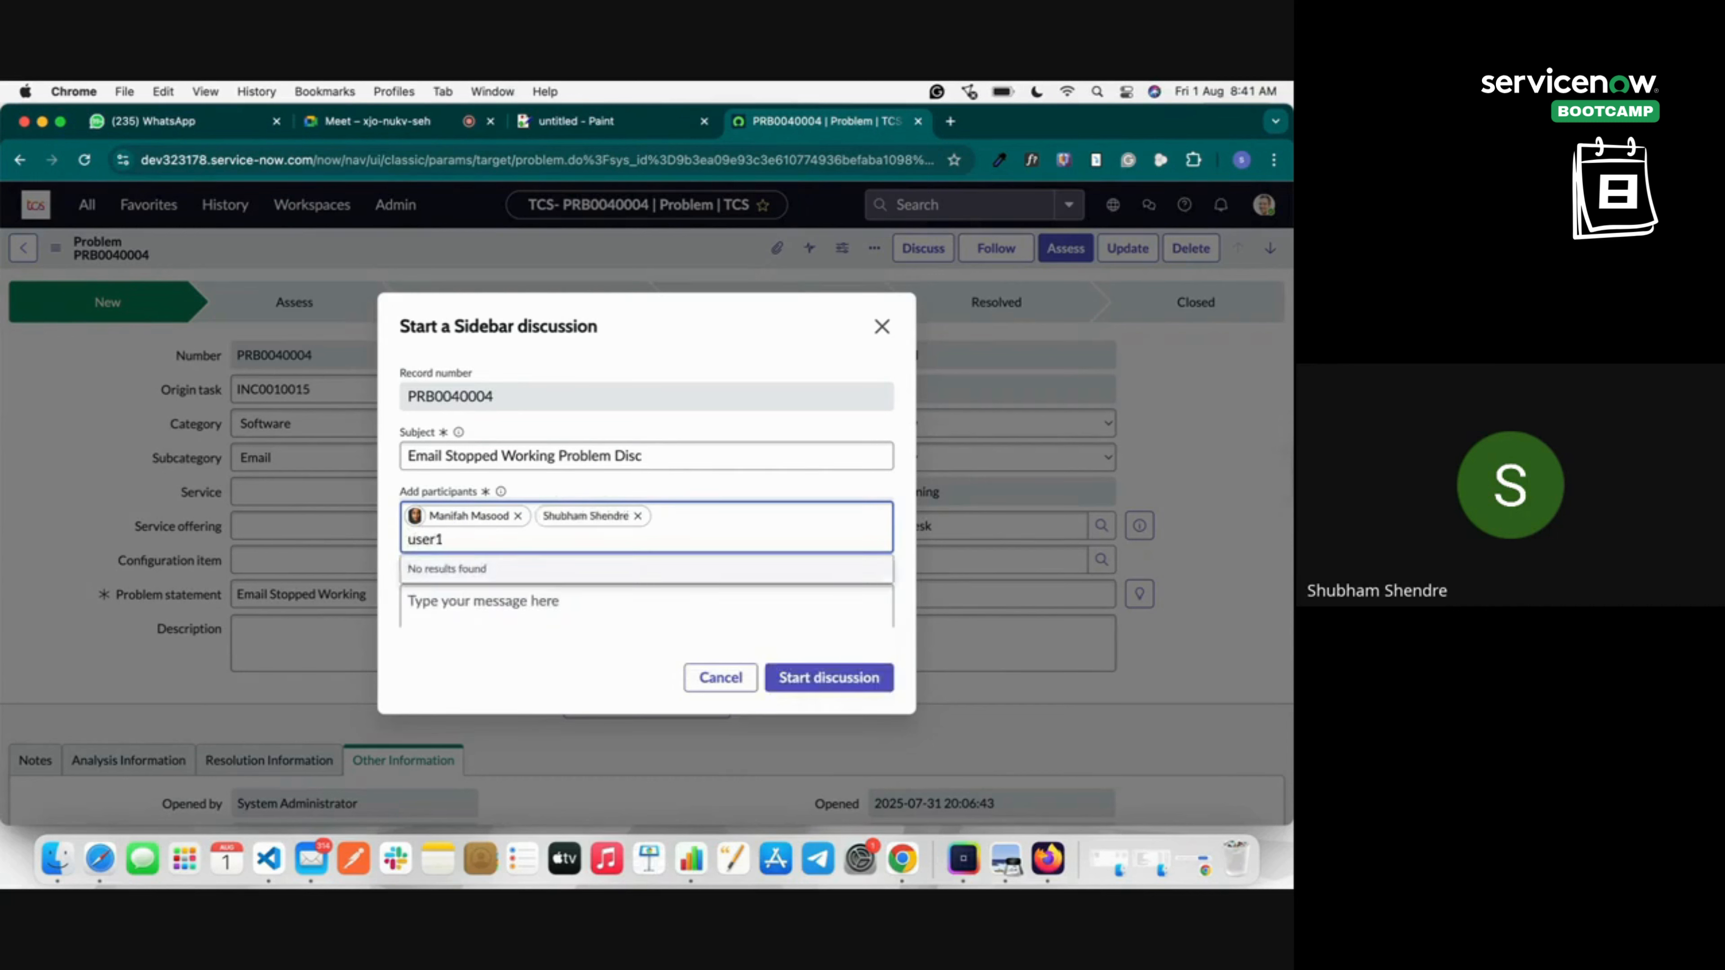
key("BackSpace")
key("BackSpace")
type("1")
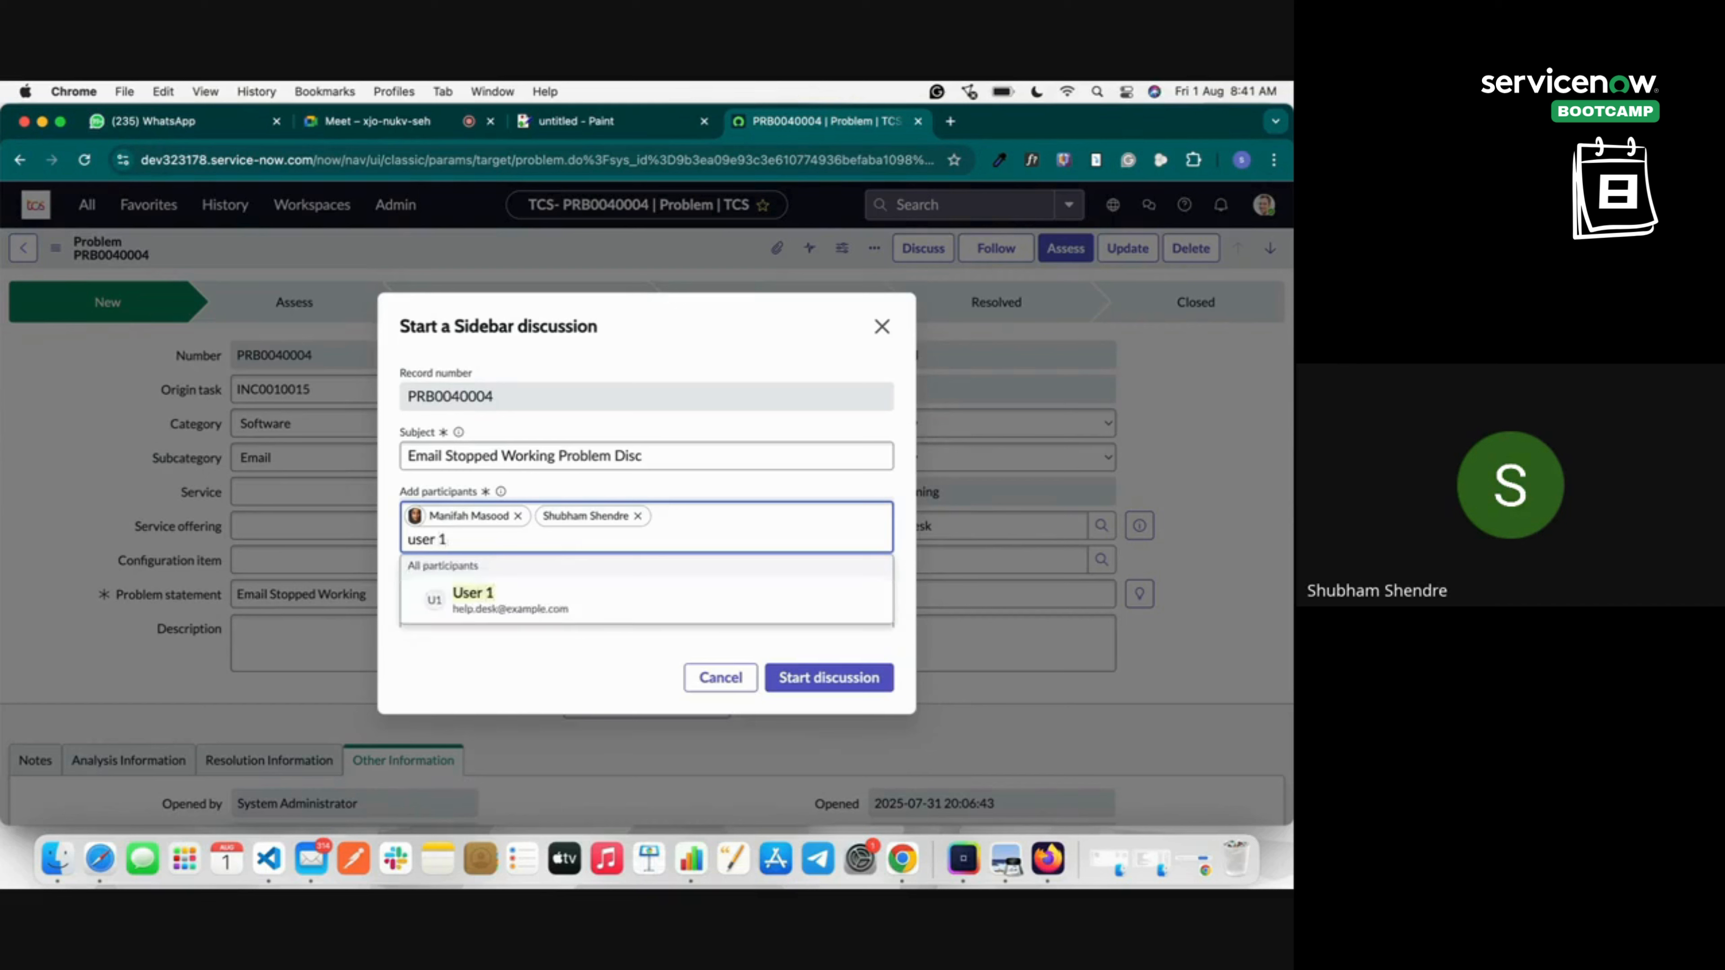
left_click(536, 602)
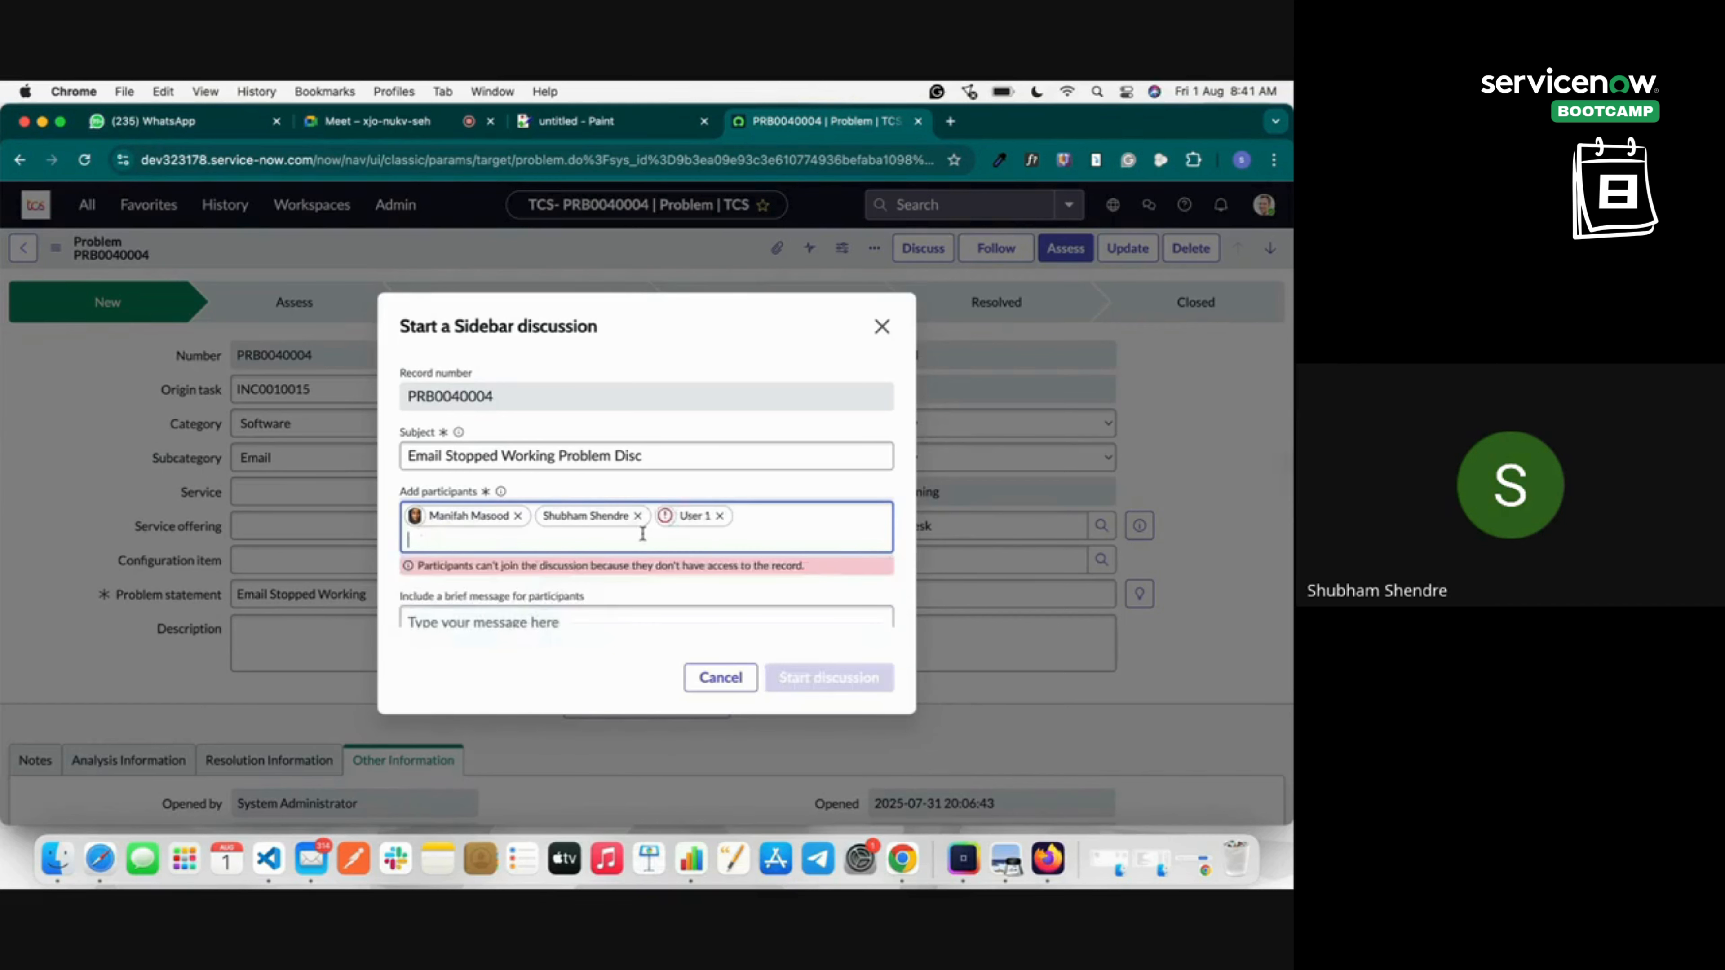
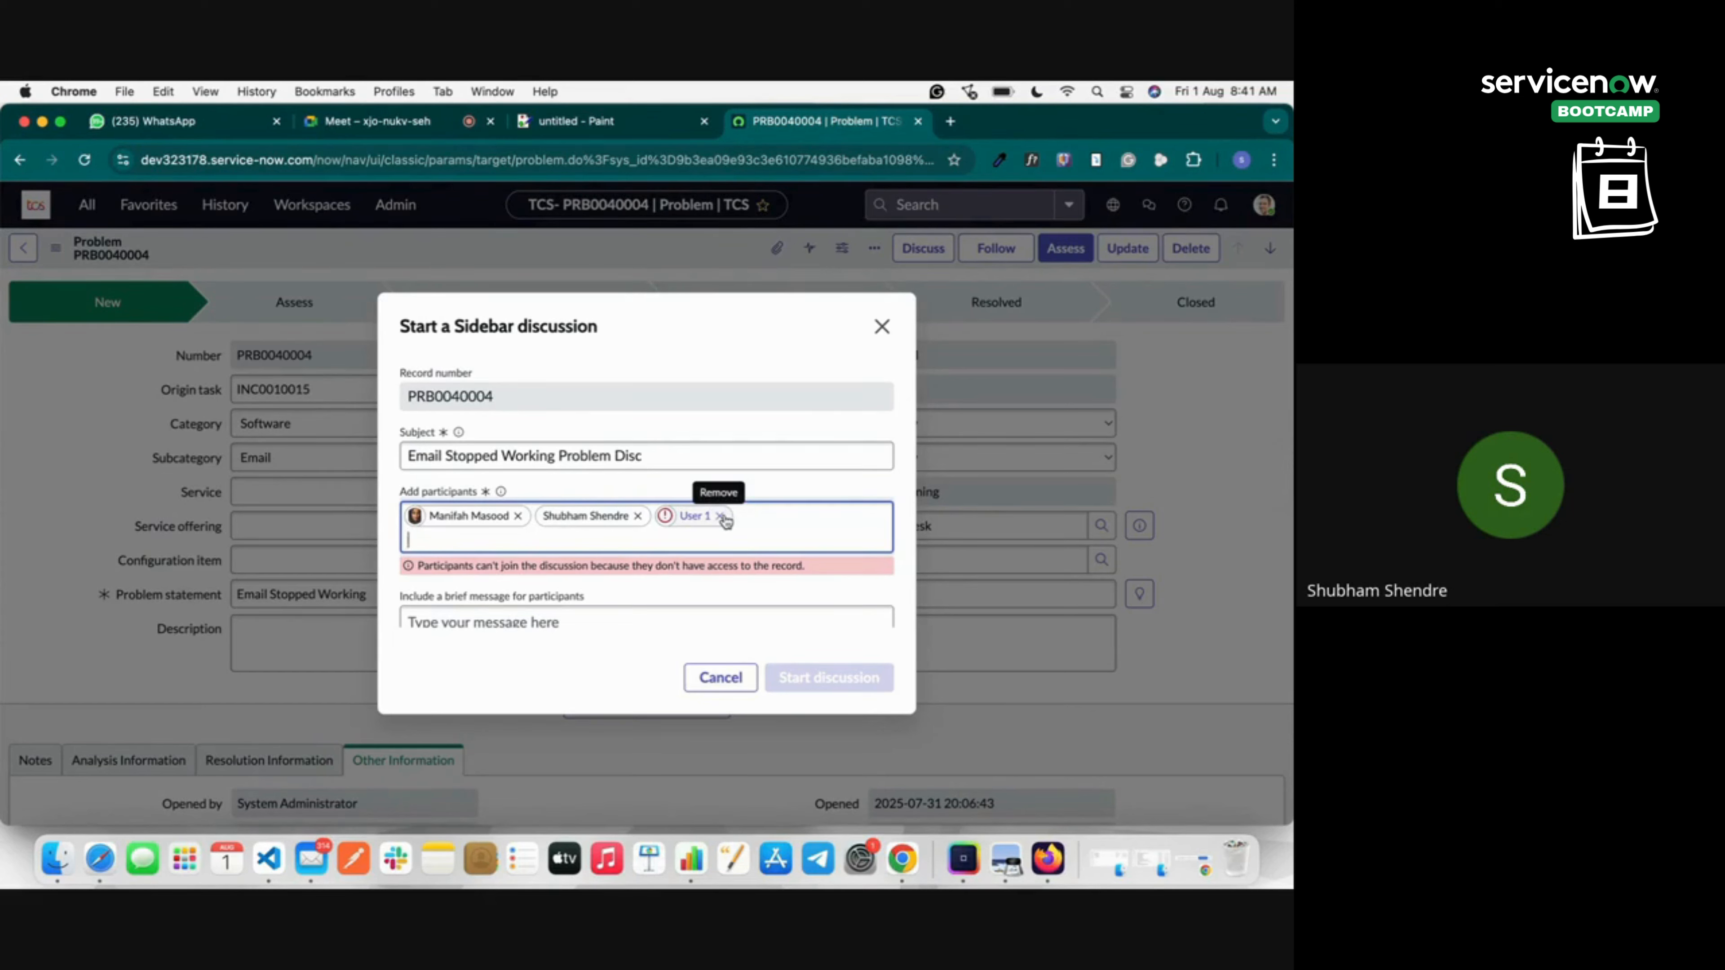
Drop User 1 from the participants and start the discussion with the message 'Let me know how you get error'.
left_click(721, 517)
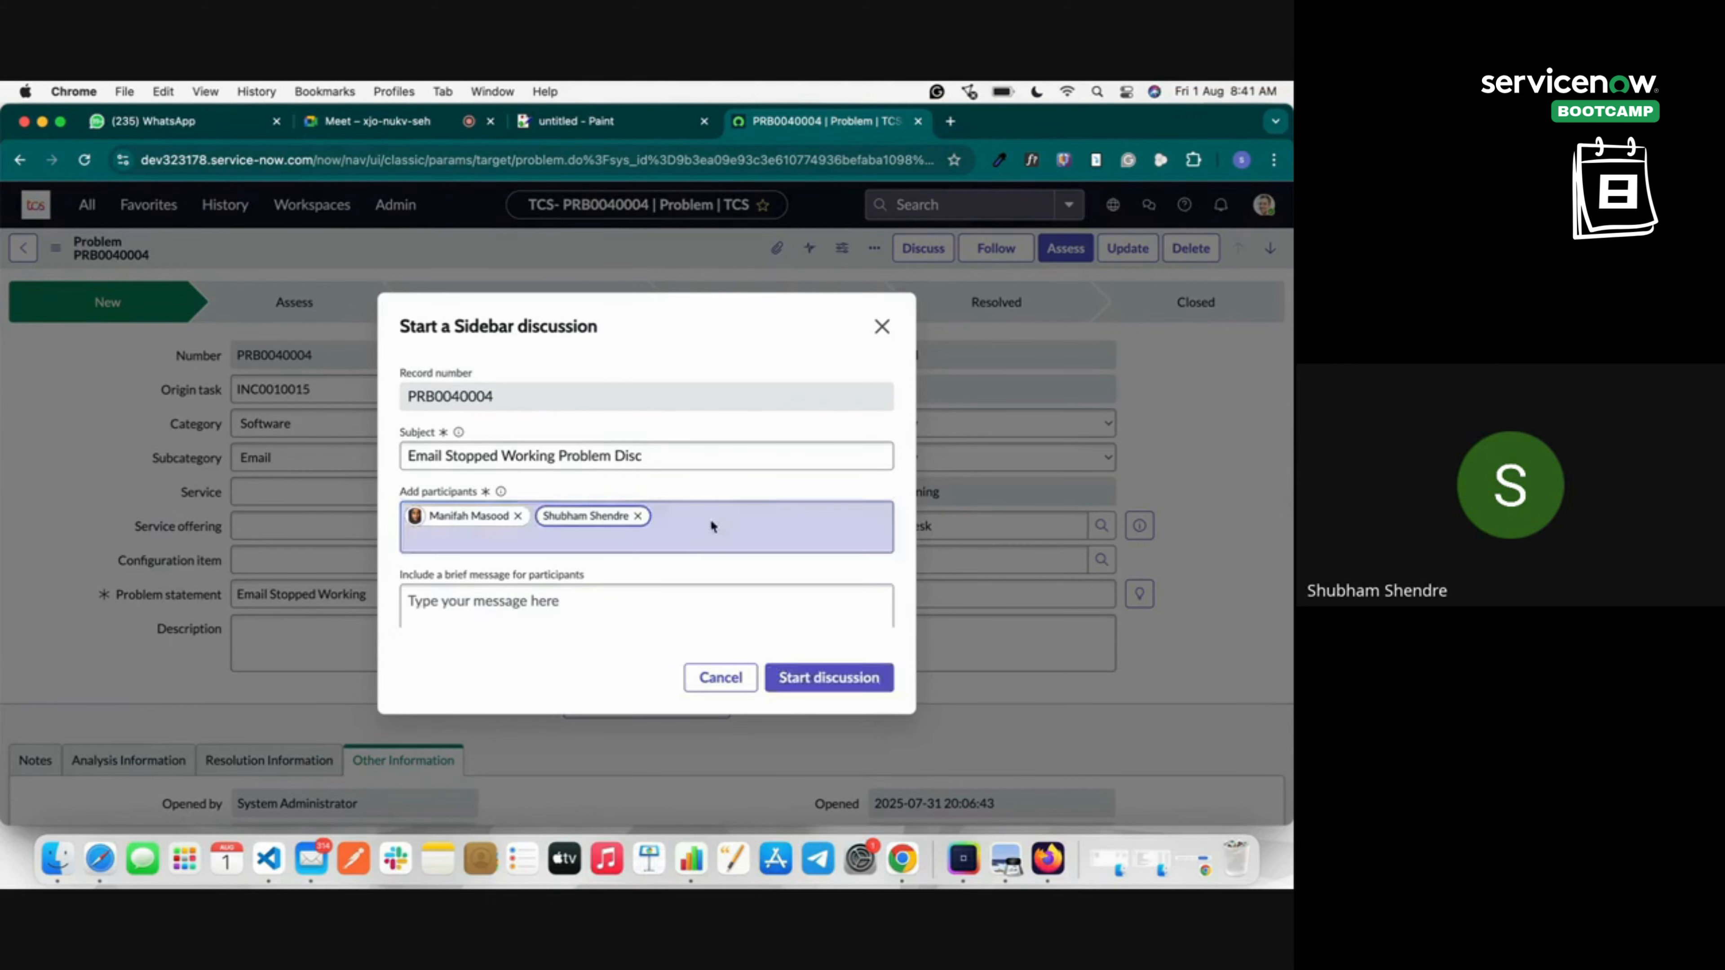
scroll(699, 584, "down", 1)
left_click(698, 583)
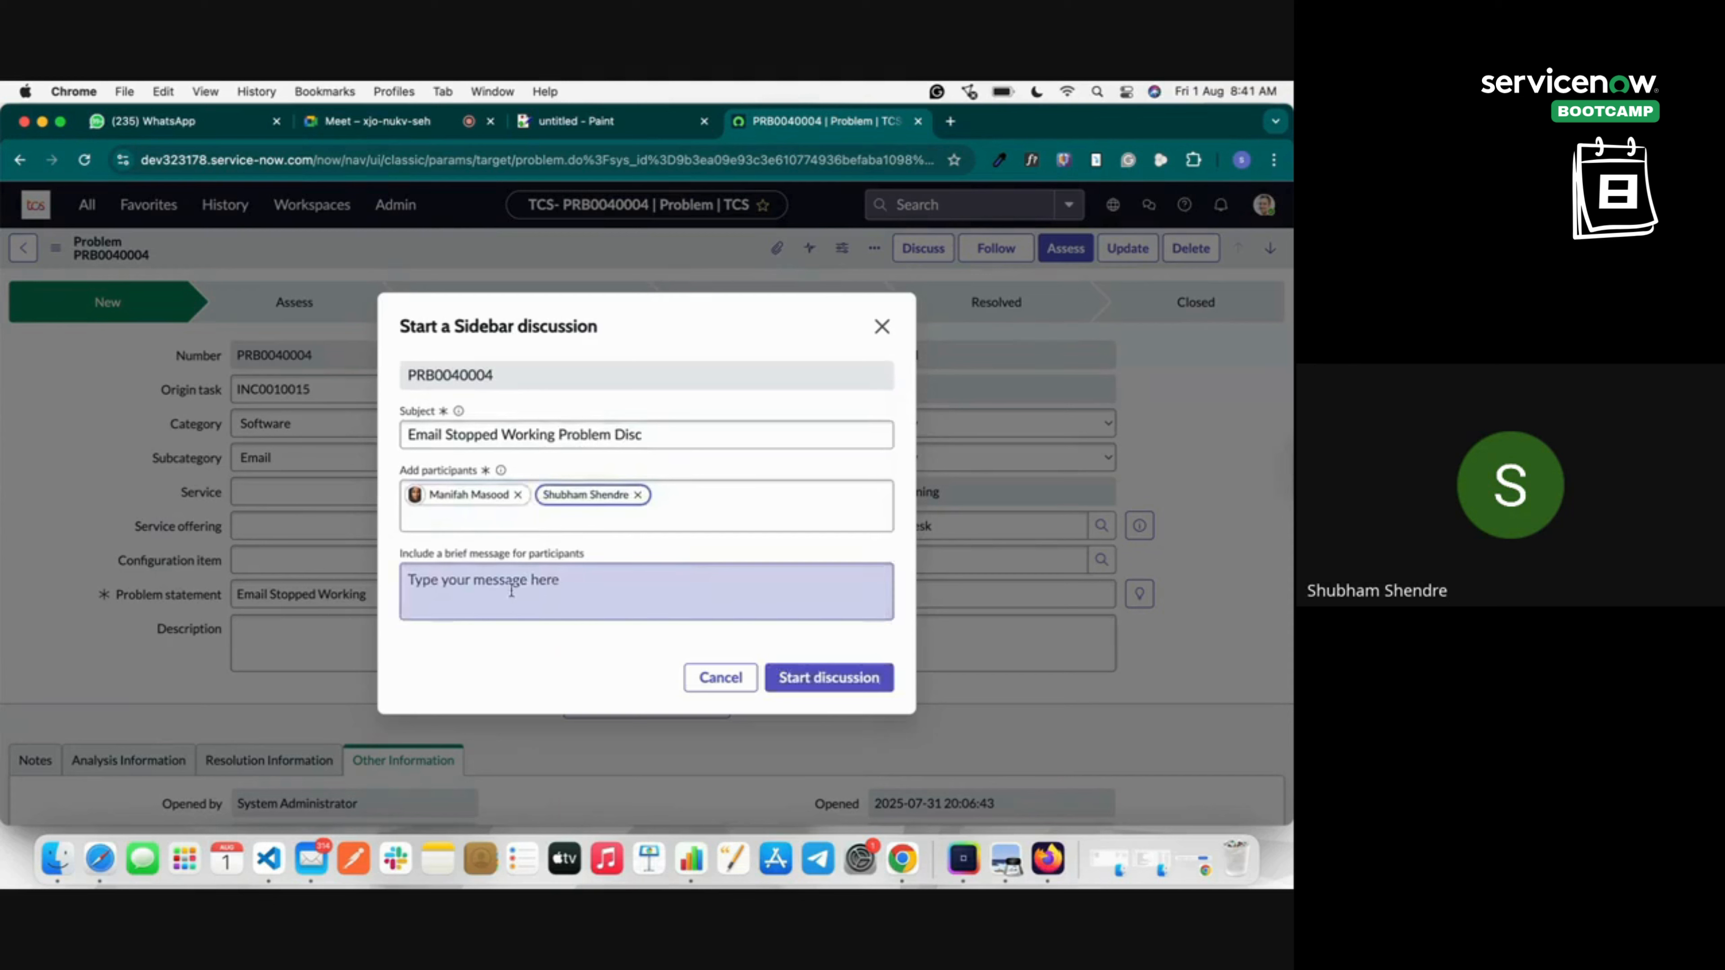
type("Let me know how you get erro")
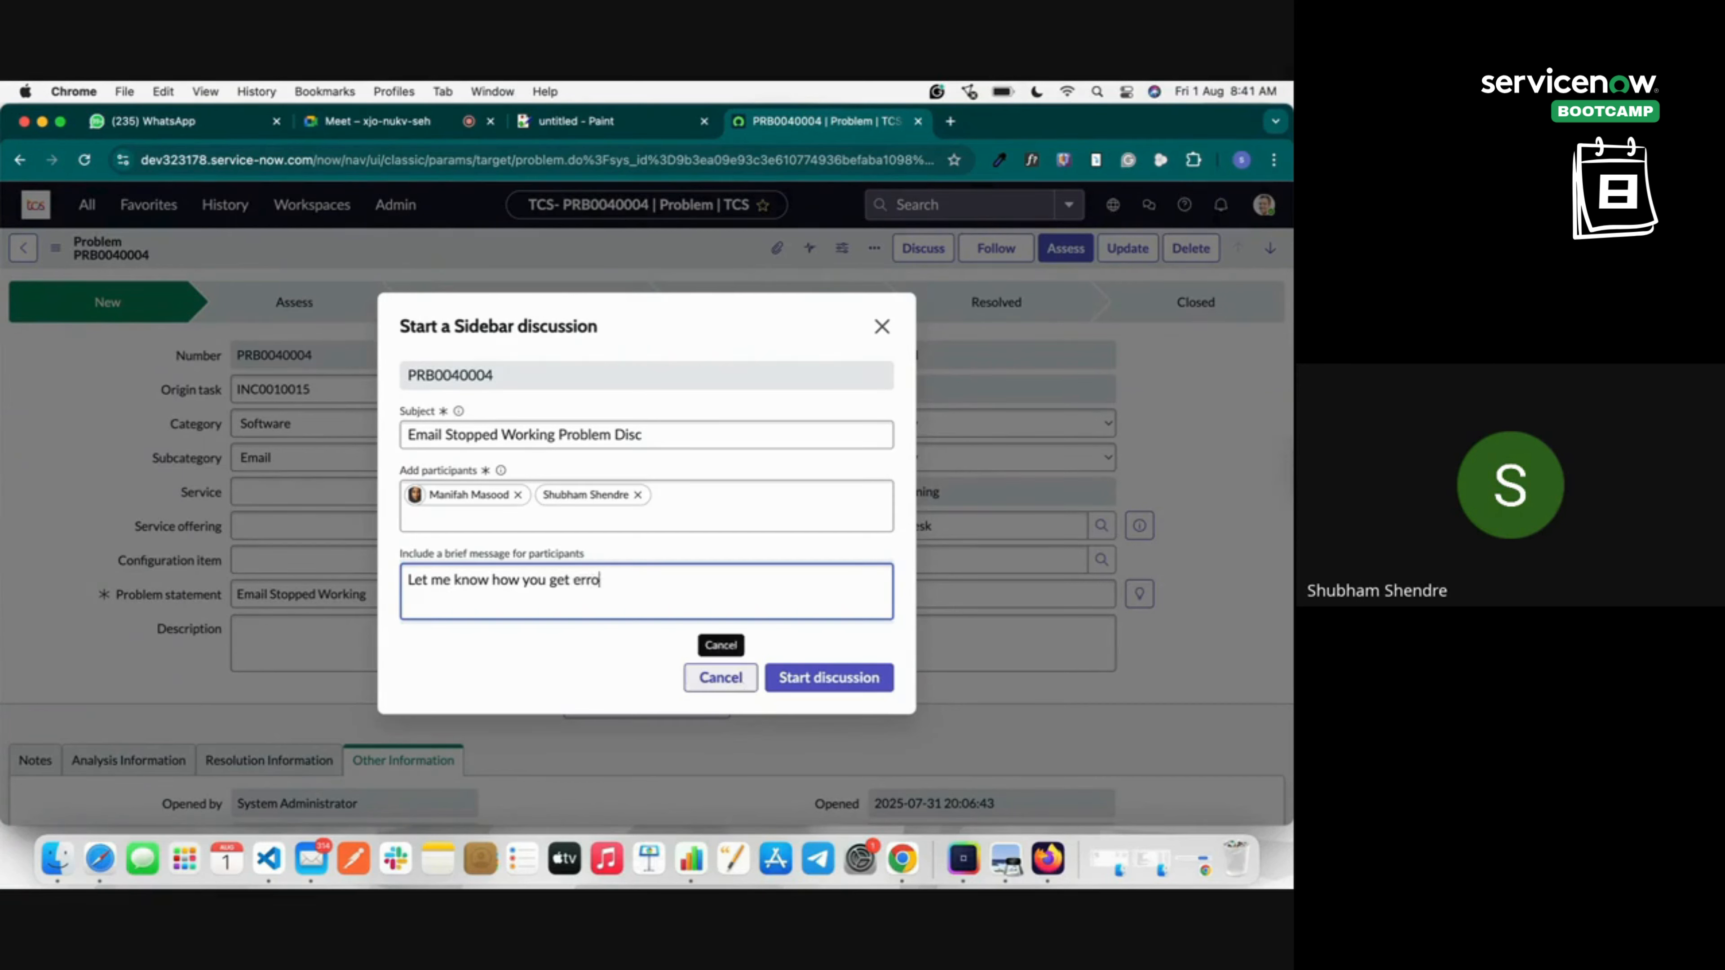
type("r")
left_click(860, 682)
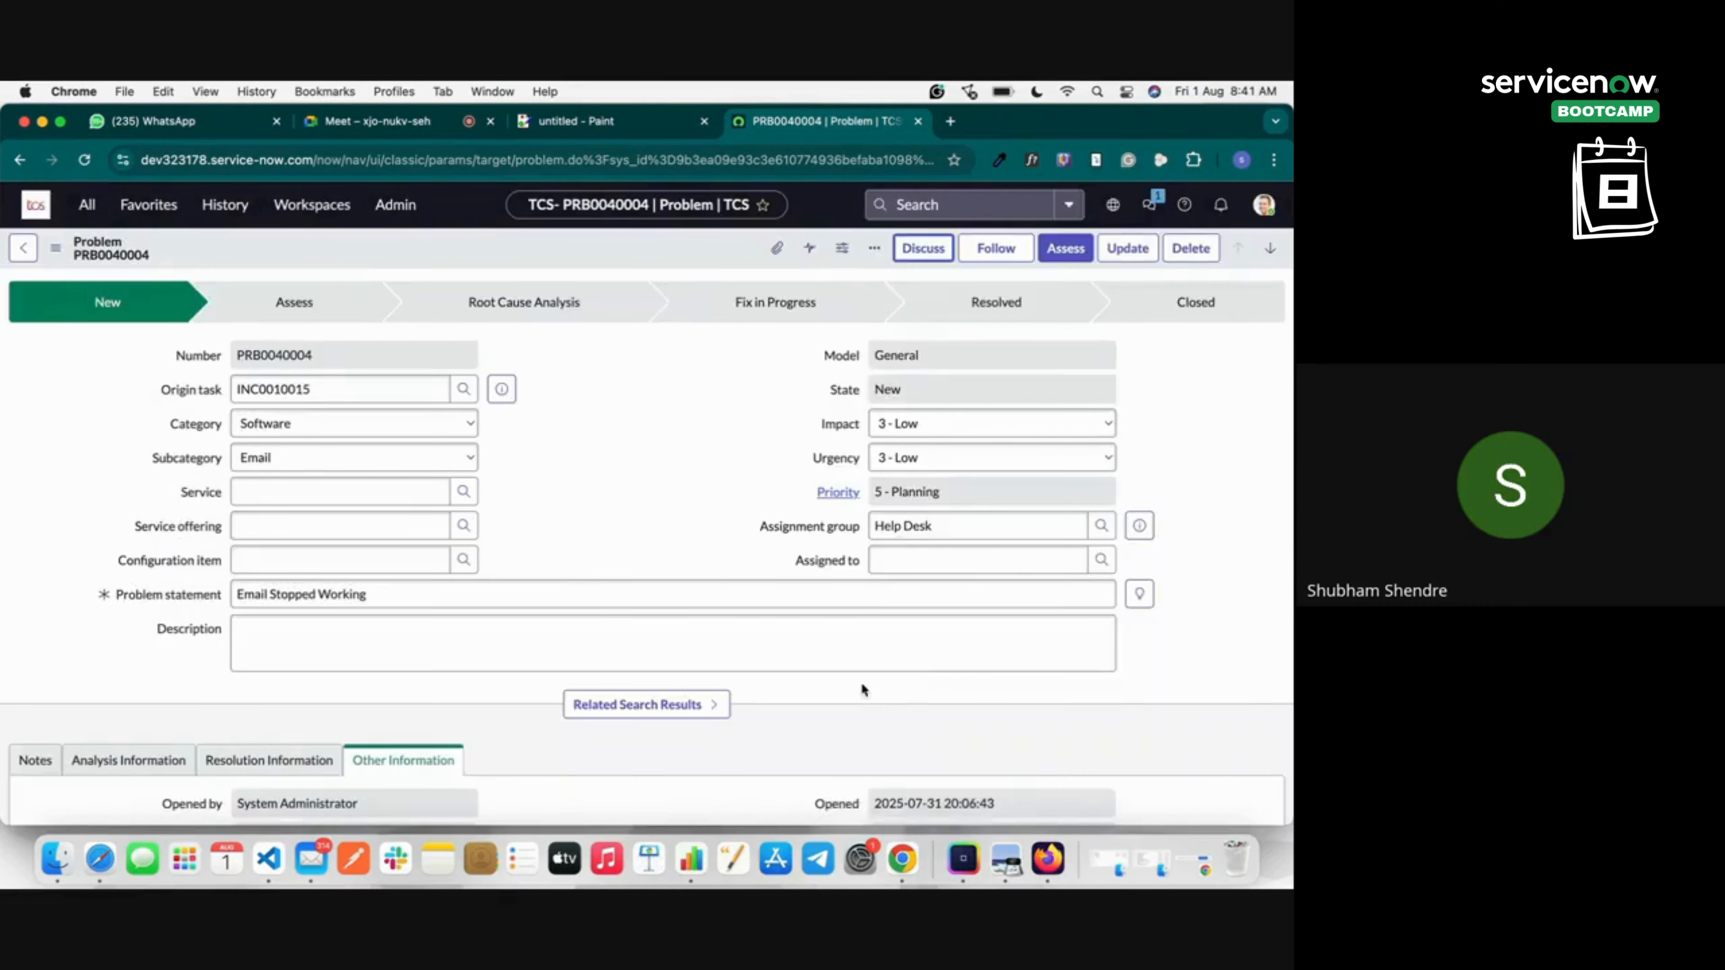
Review the new discussion, then leave it from the Sidebar discussions list.
left_click(923, 249)
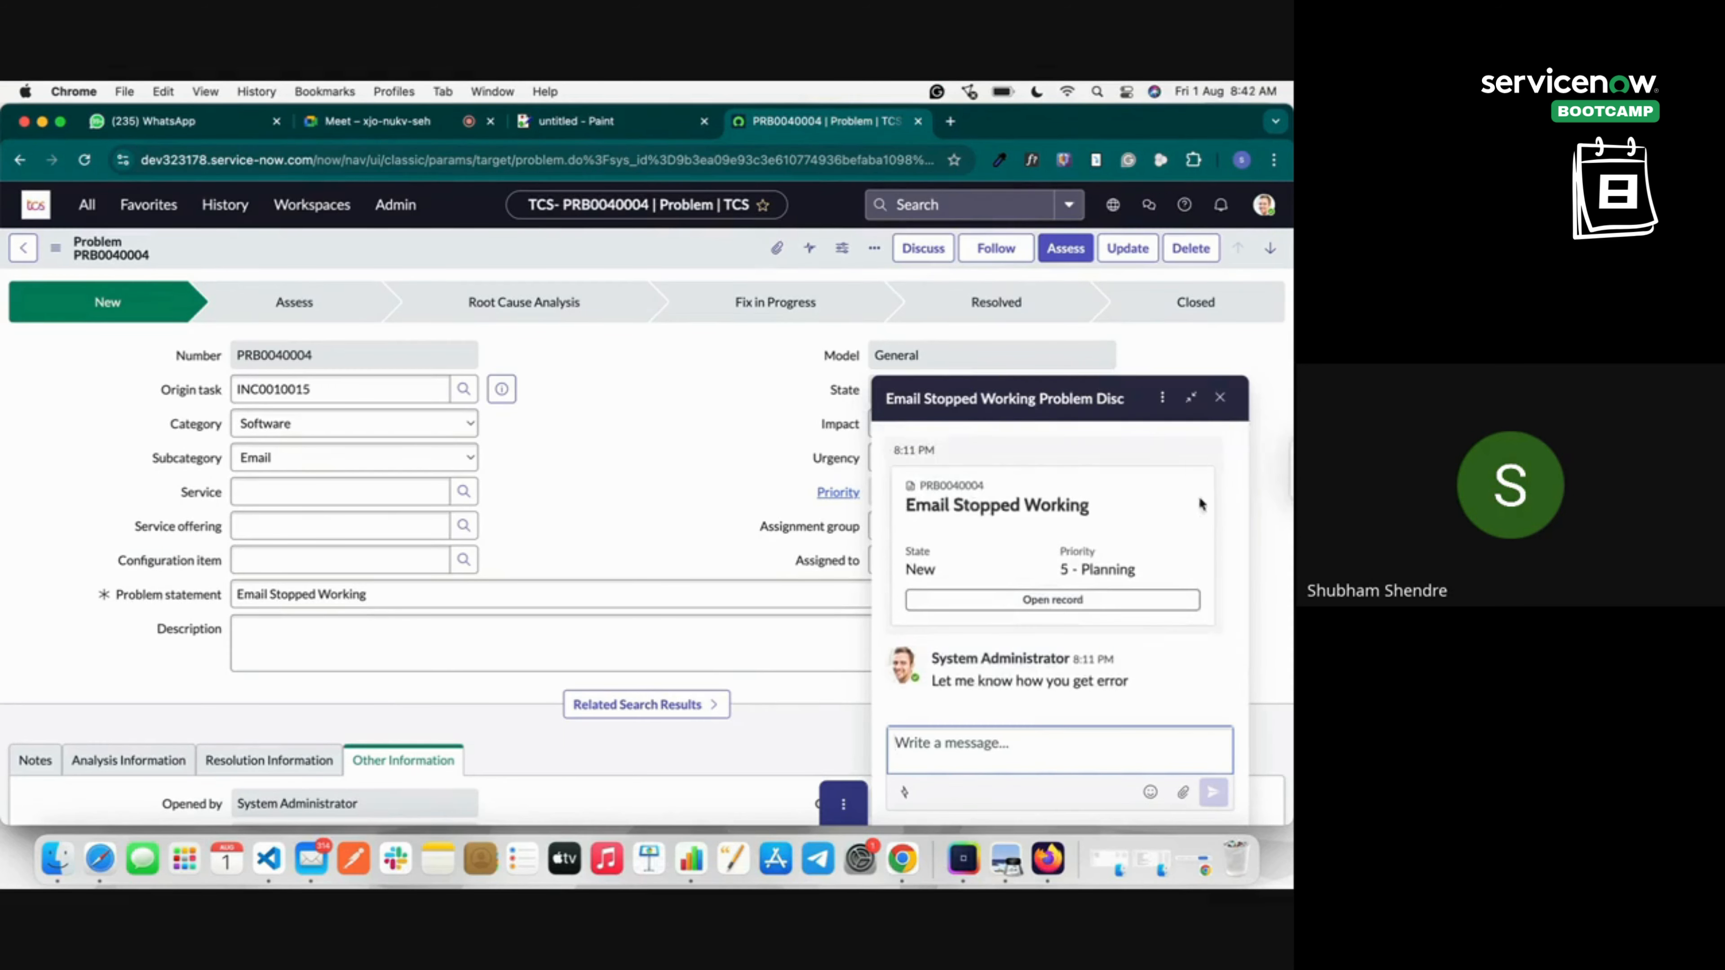
left_click(1221, 397)
left_click(1147, 212)
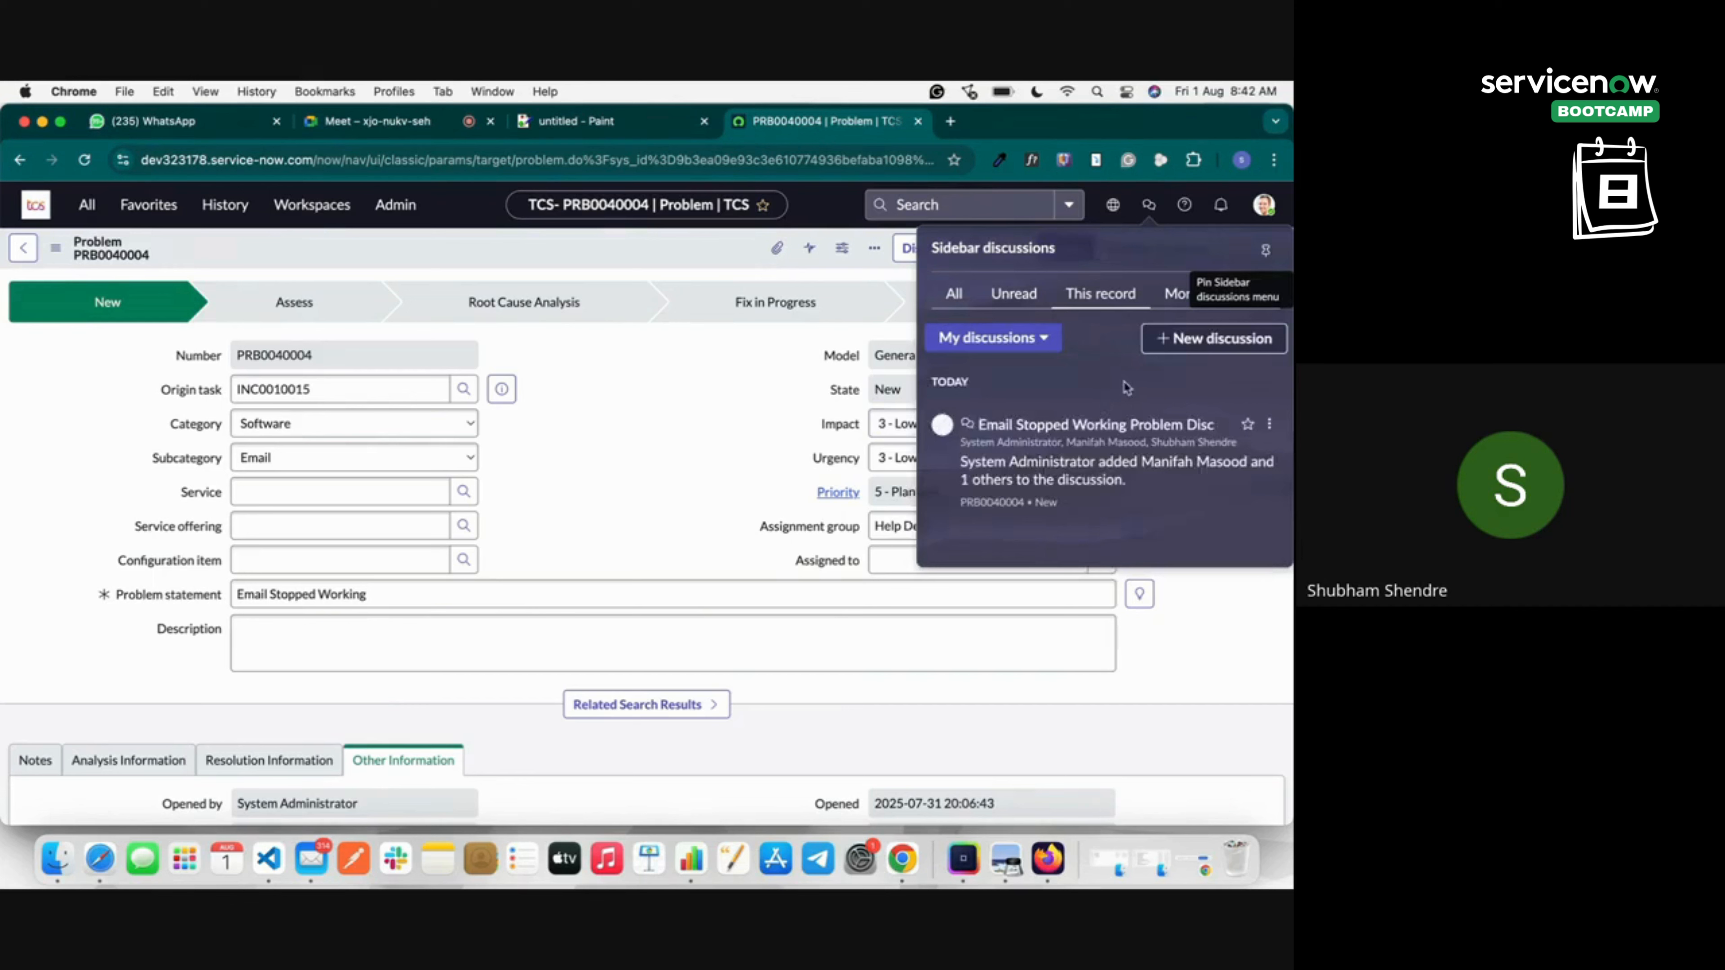
left_click(1268, 424)
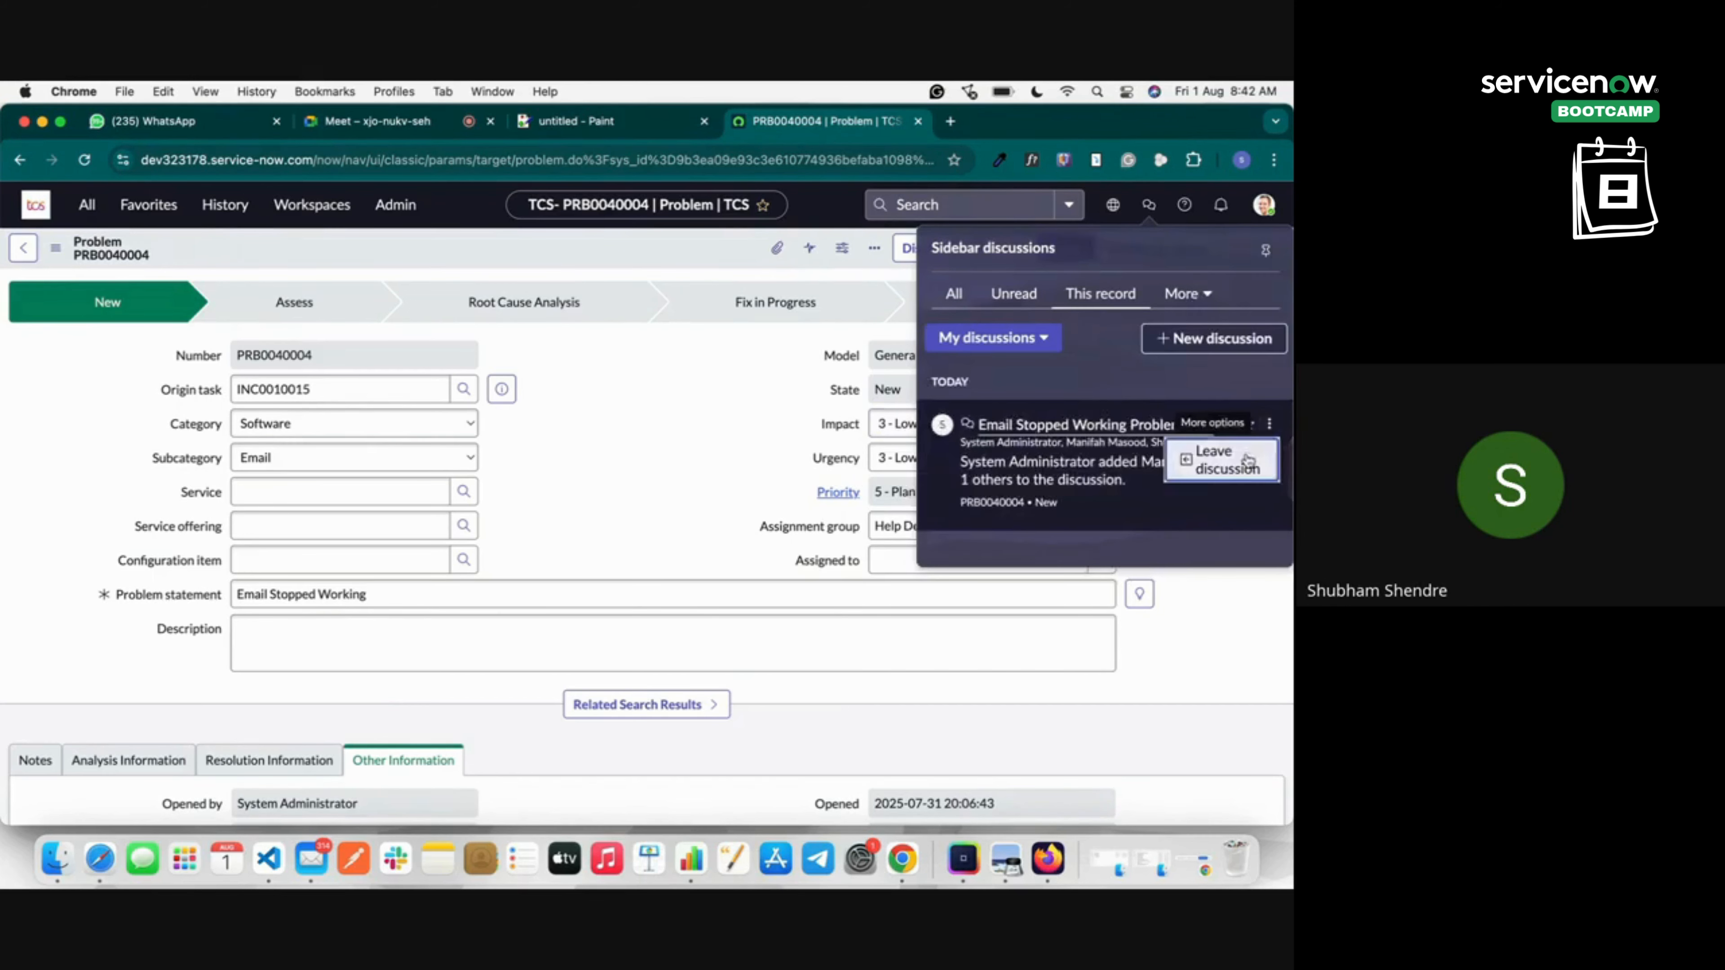
left_click(1216, 459)
left_click(800, 562)
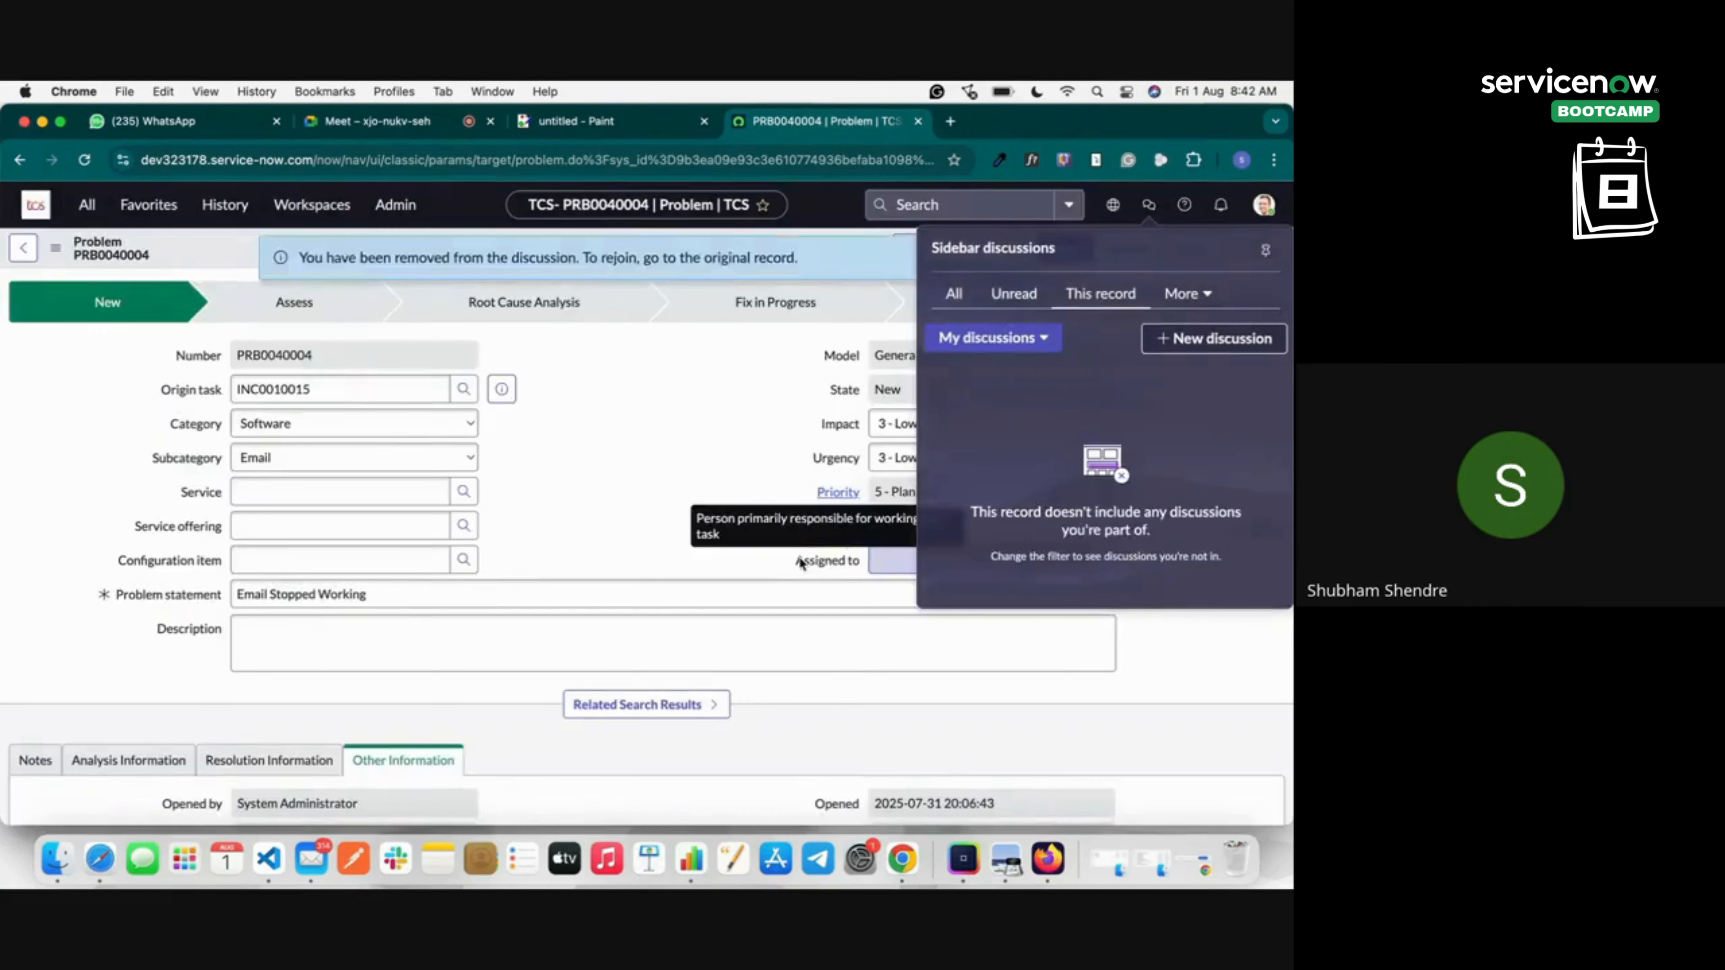
left_click(753, 379)
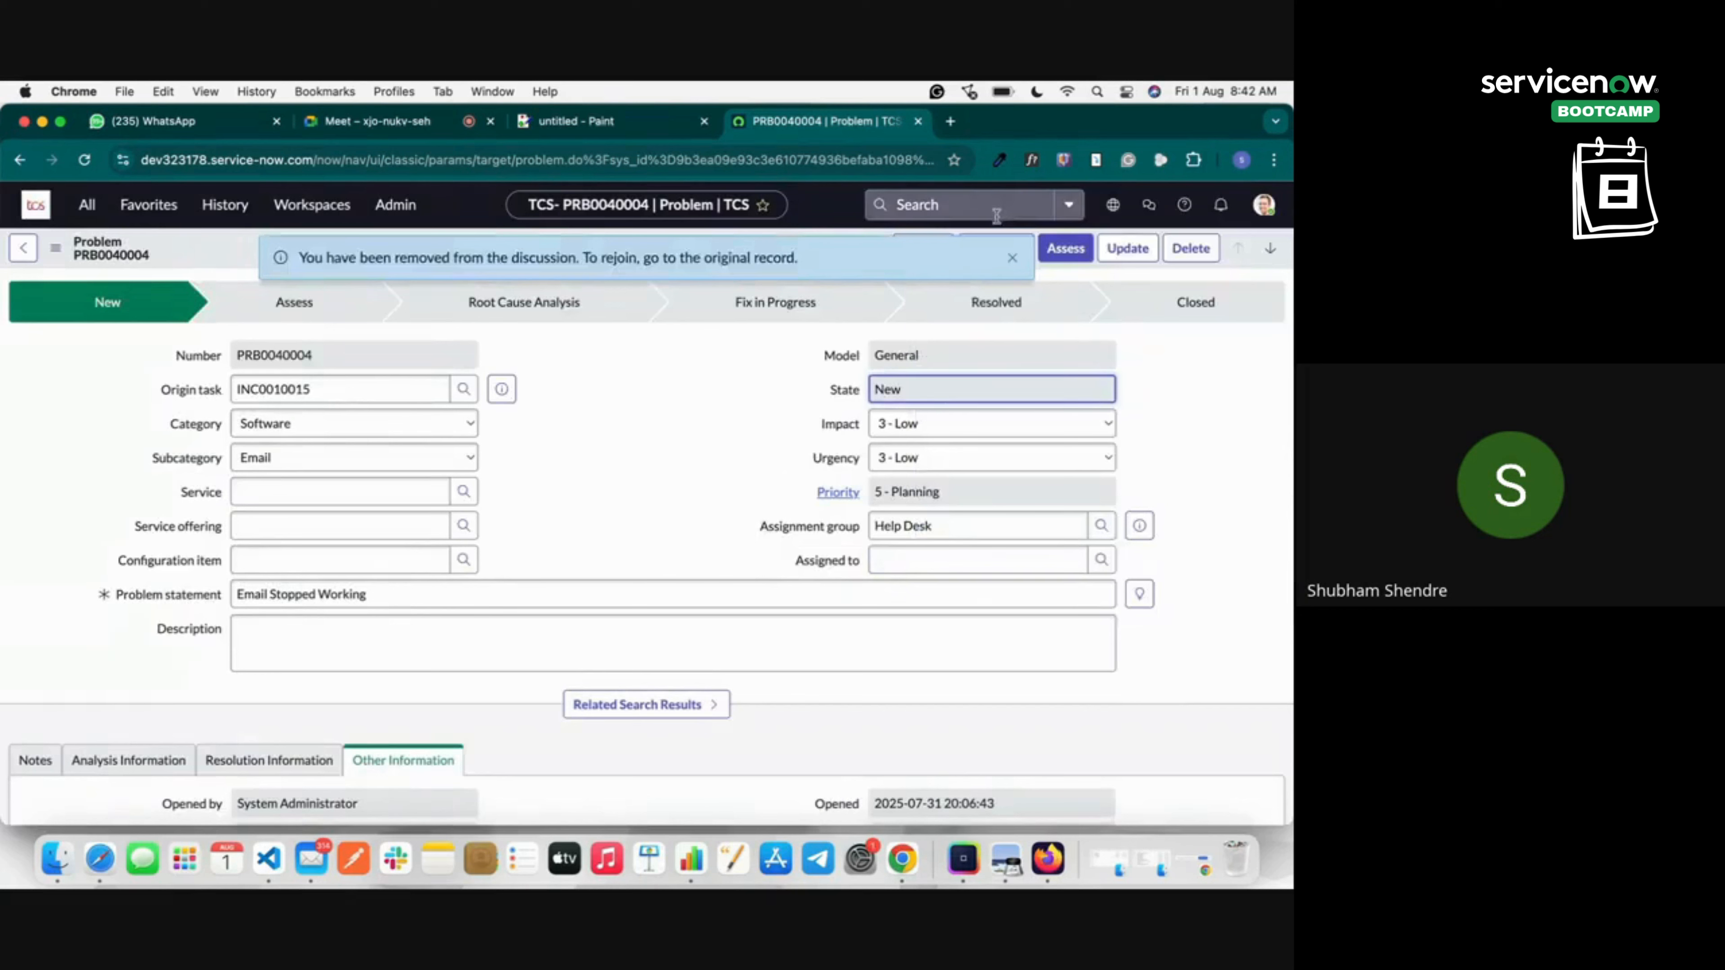
Dismiss the removal notice, move PRB0040004 toward Assess and open the Assigned to user lookup.
left_click(1011, 258)
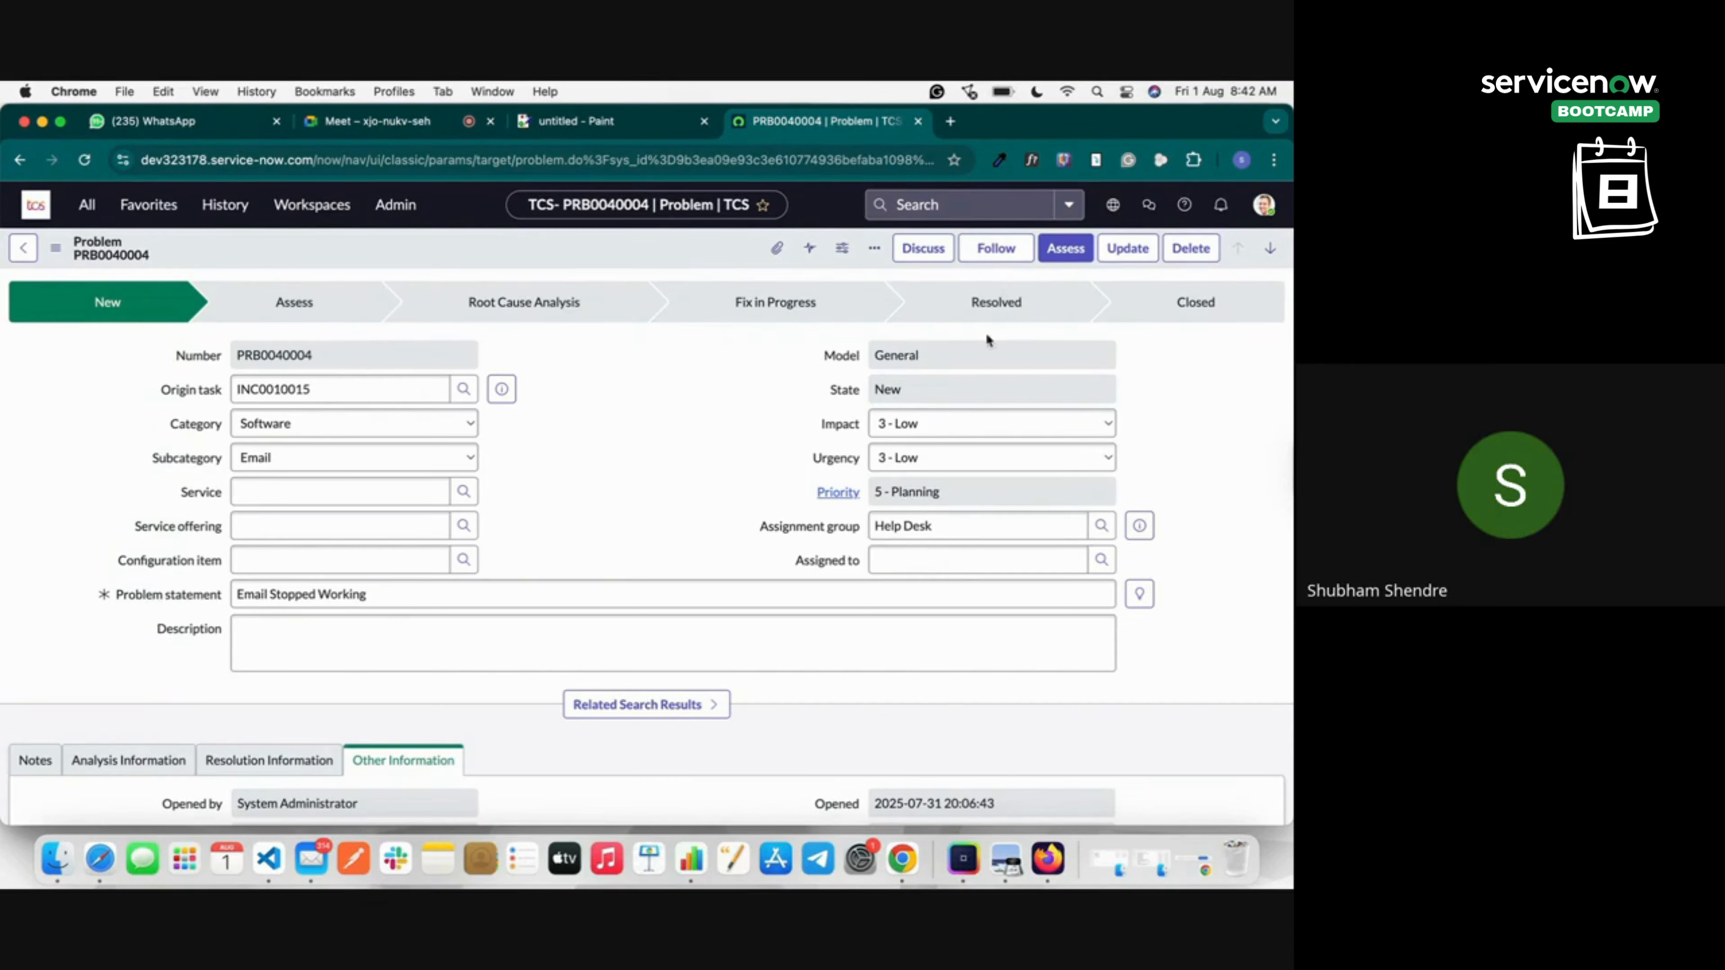
left_click(1078, 249)
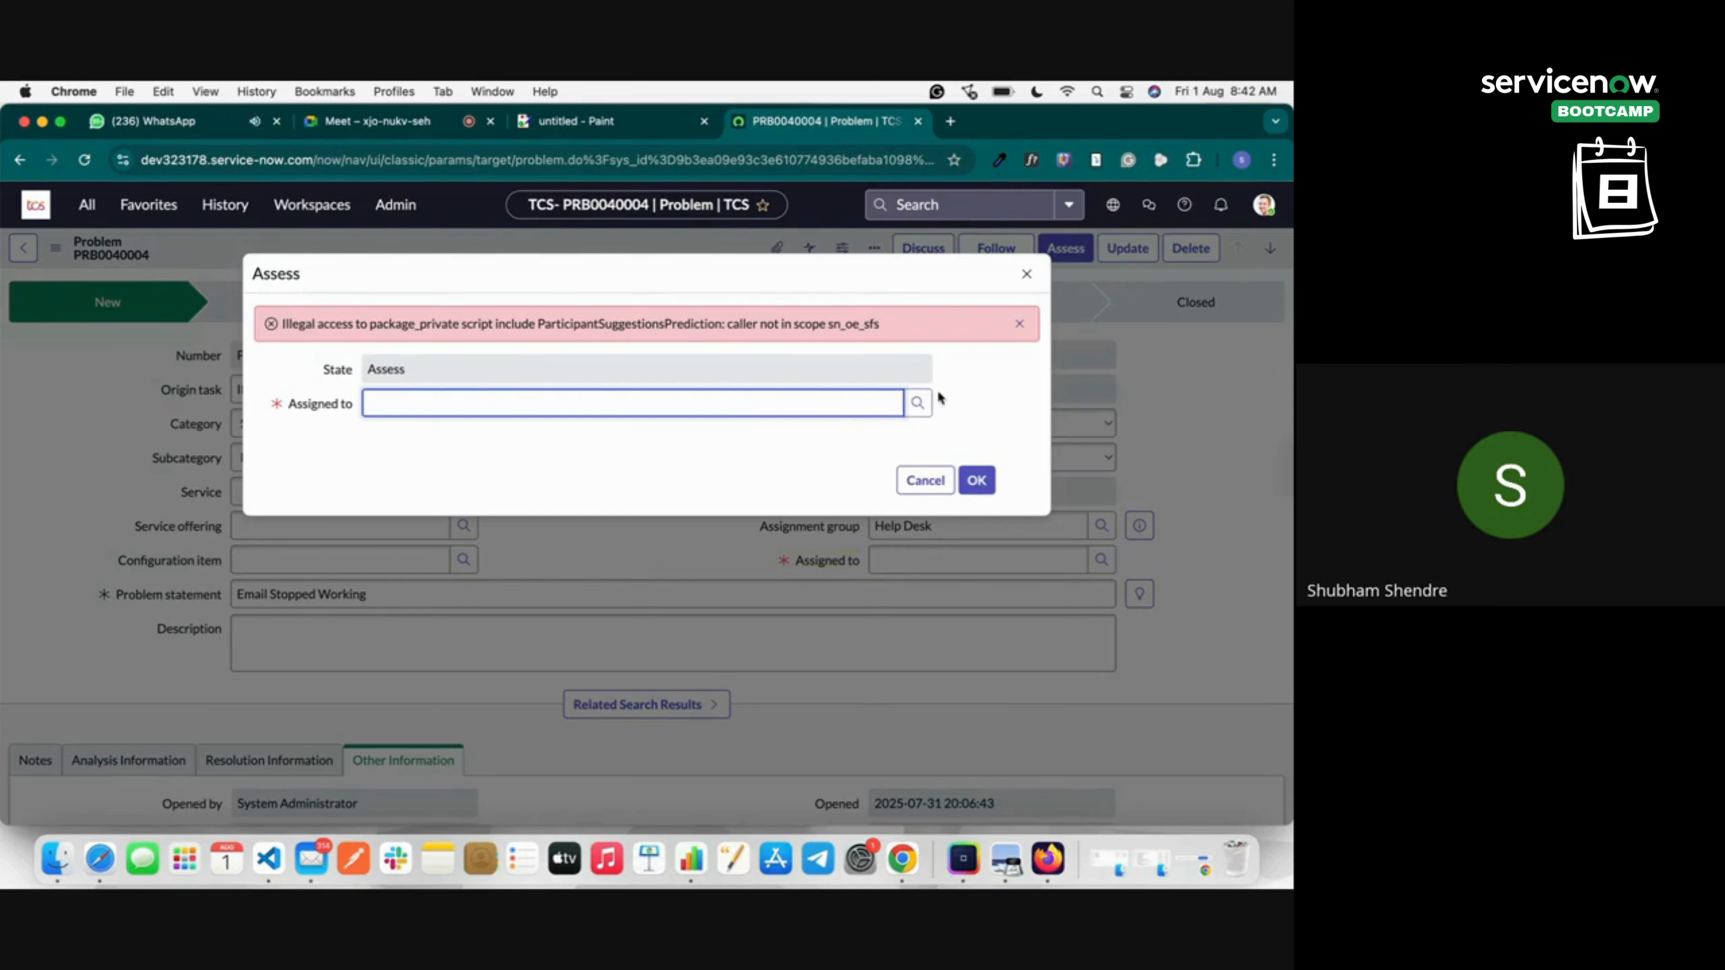
left_click(918, 402)
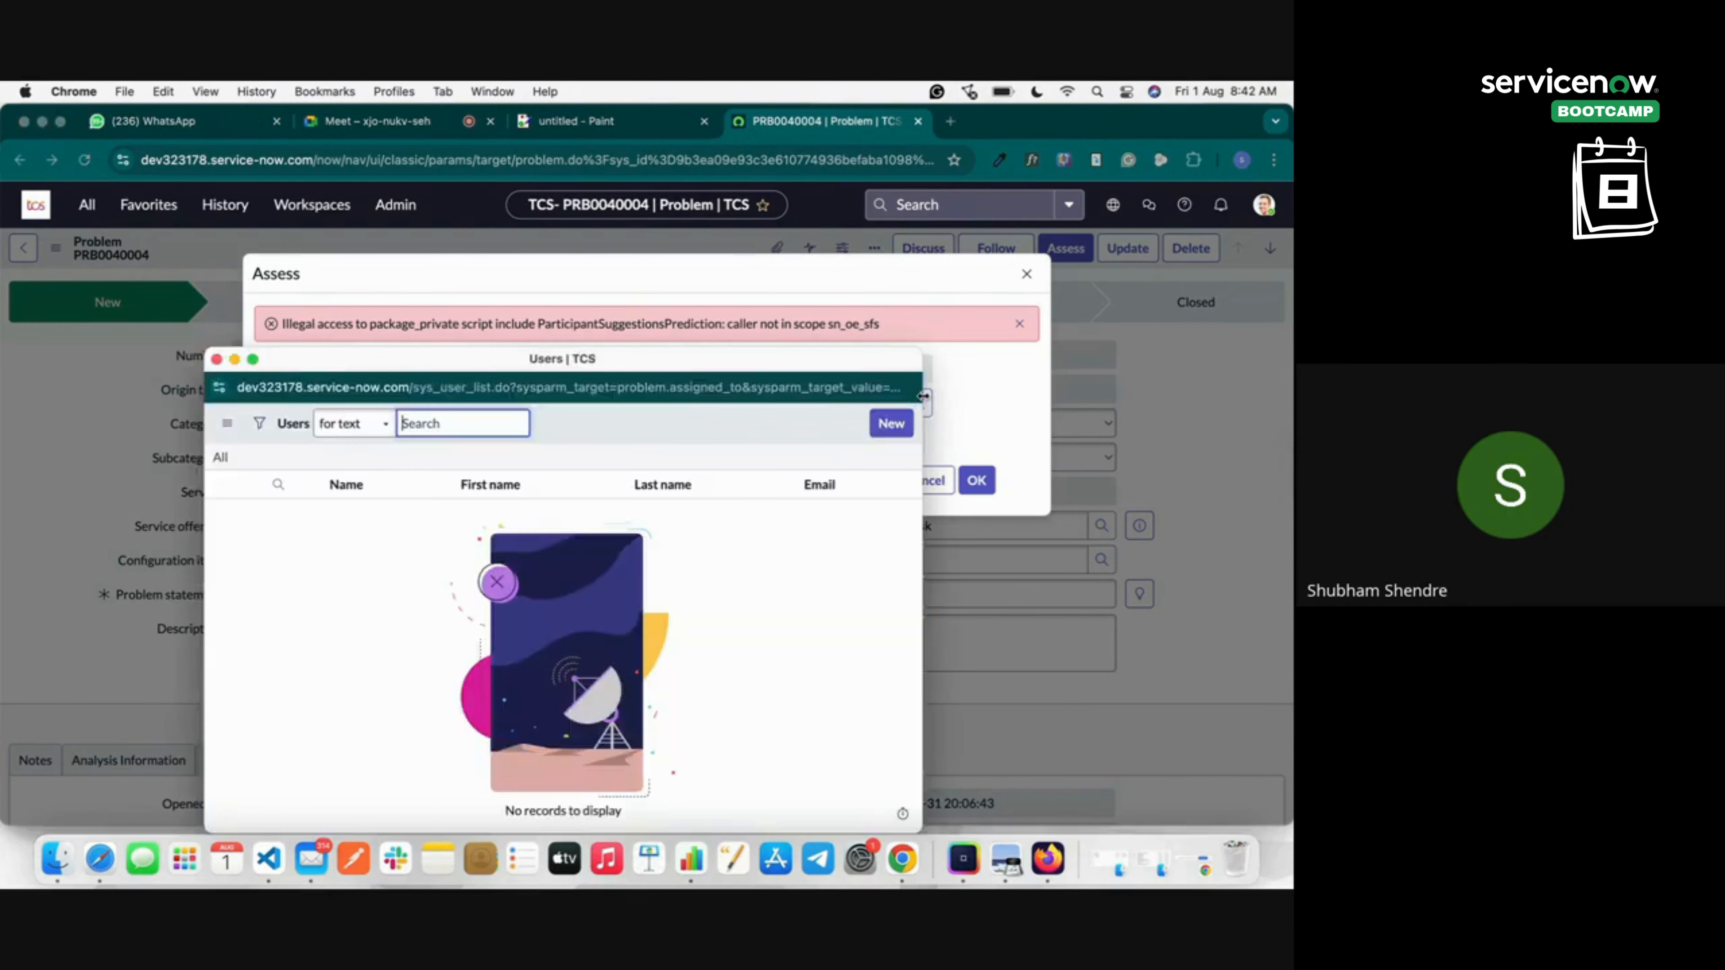
Search the Users lookup by Name for 'sach' and 'sh', then try searching by First name.
left_click(360, 424)
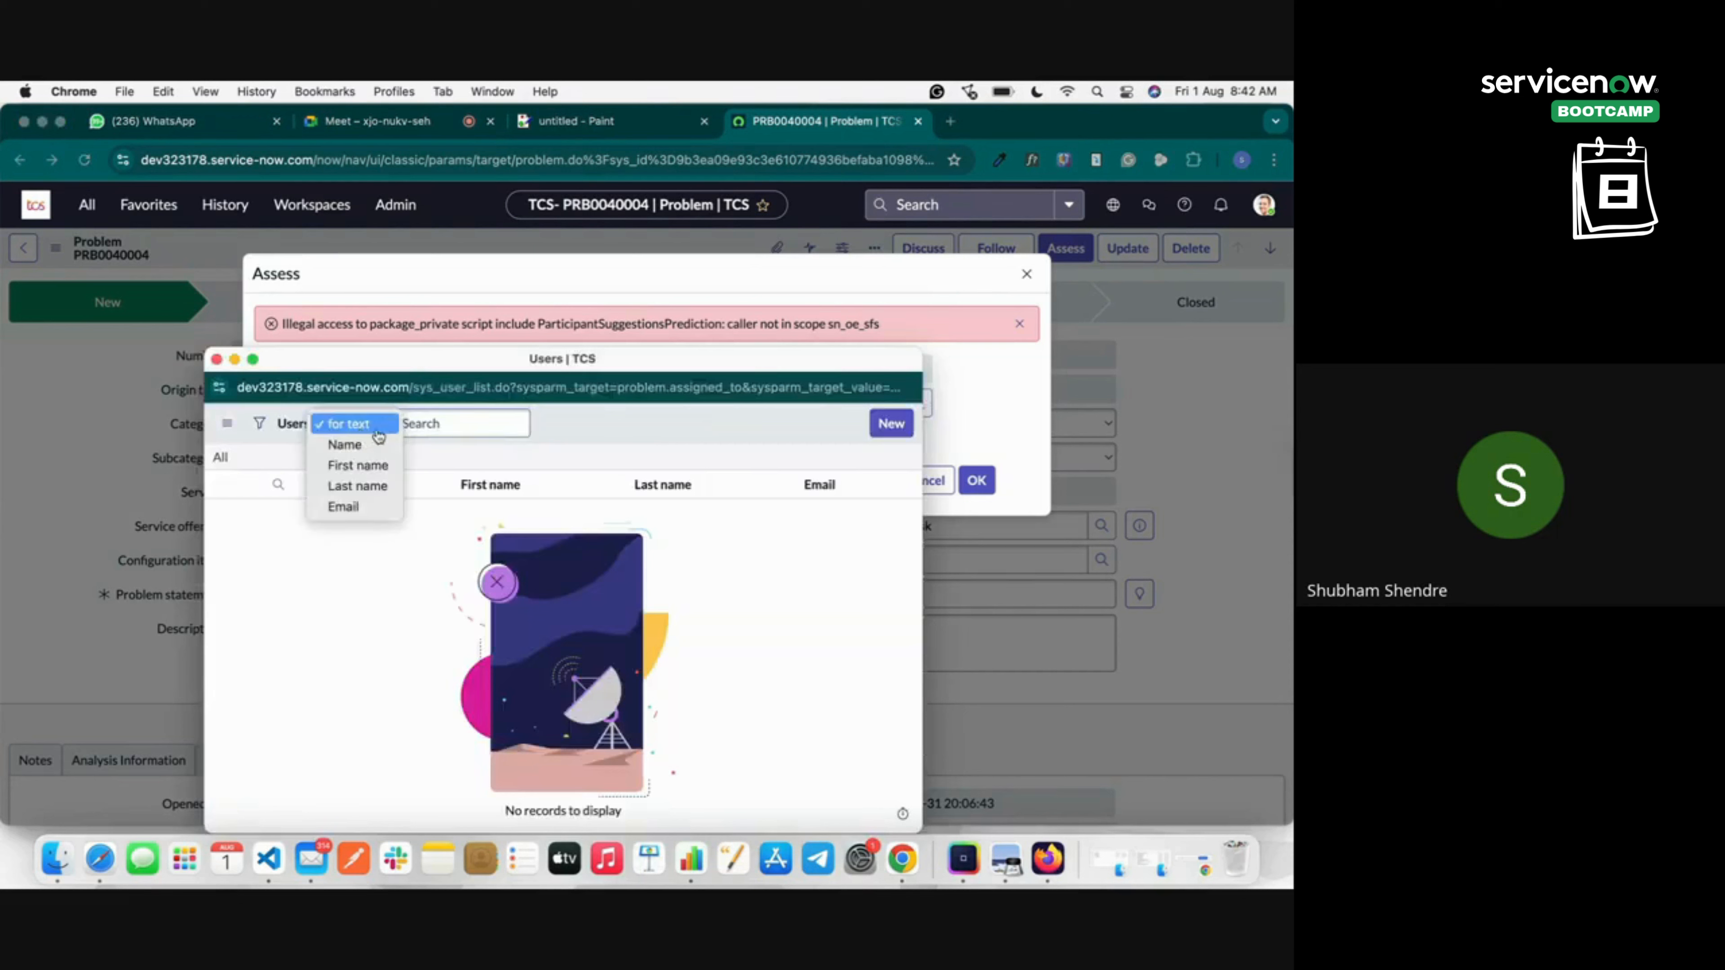
left_click(388, 447)
left_click(495, 418)
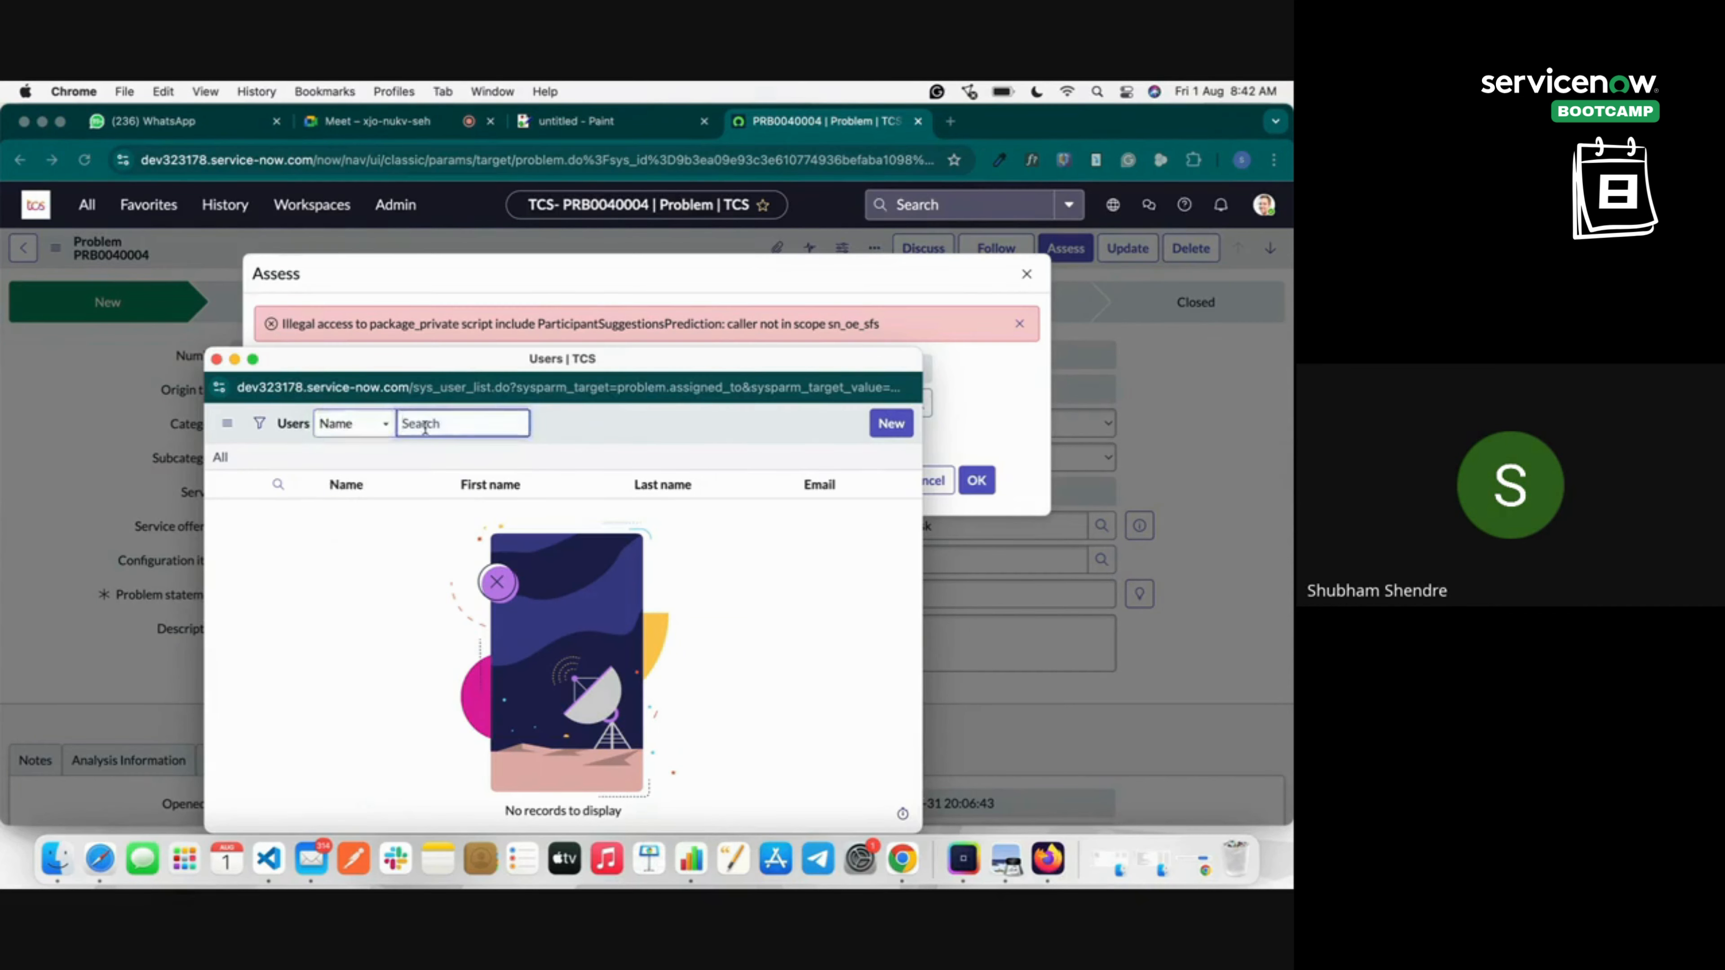
left_click(356, 425)
left_click(437, 423)
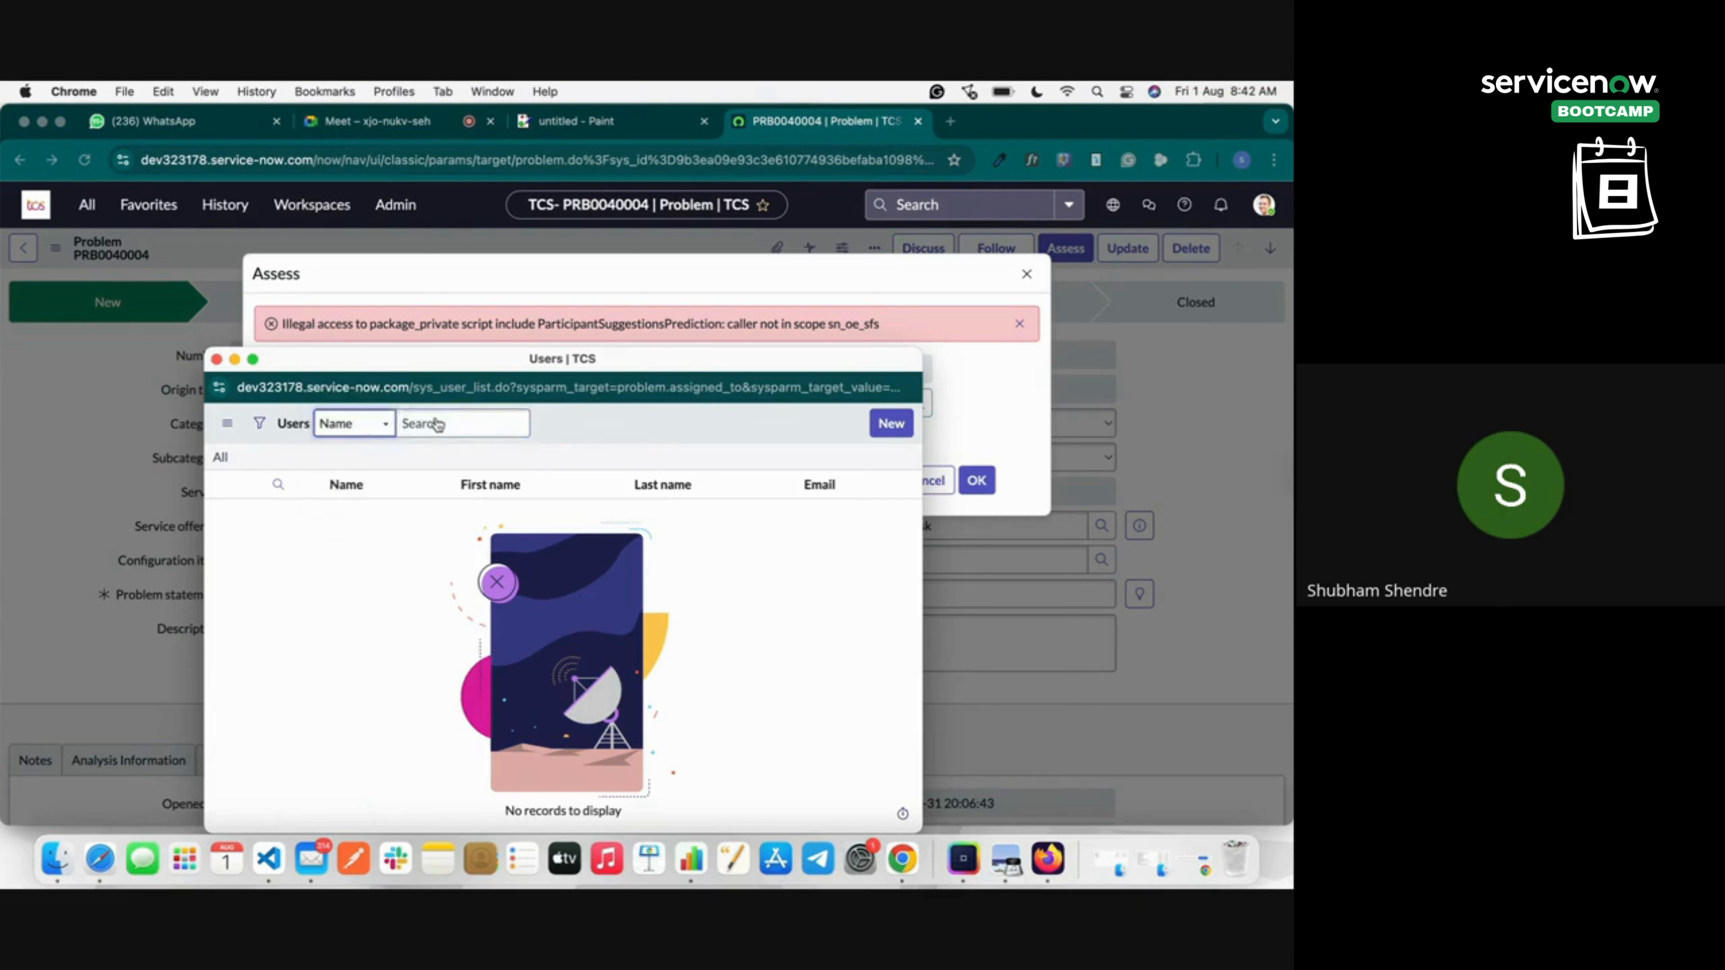
left_click(437, 424)
type("sa")
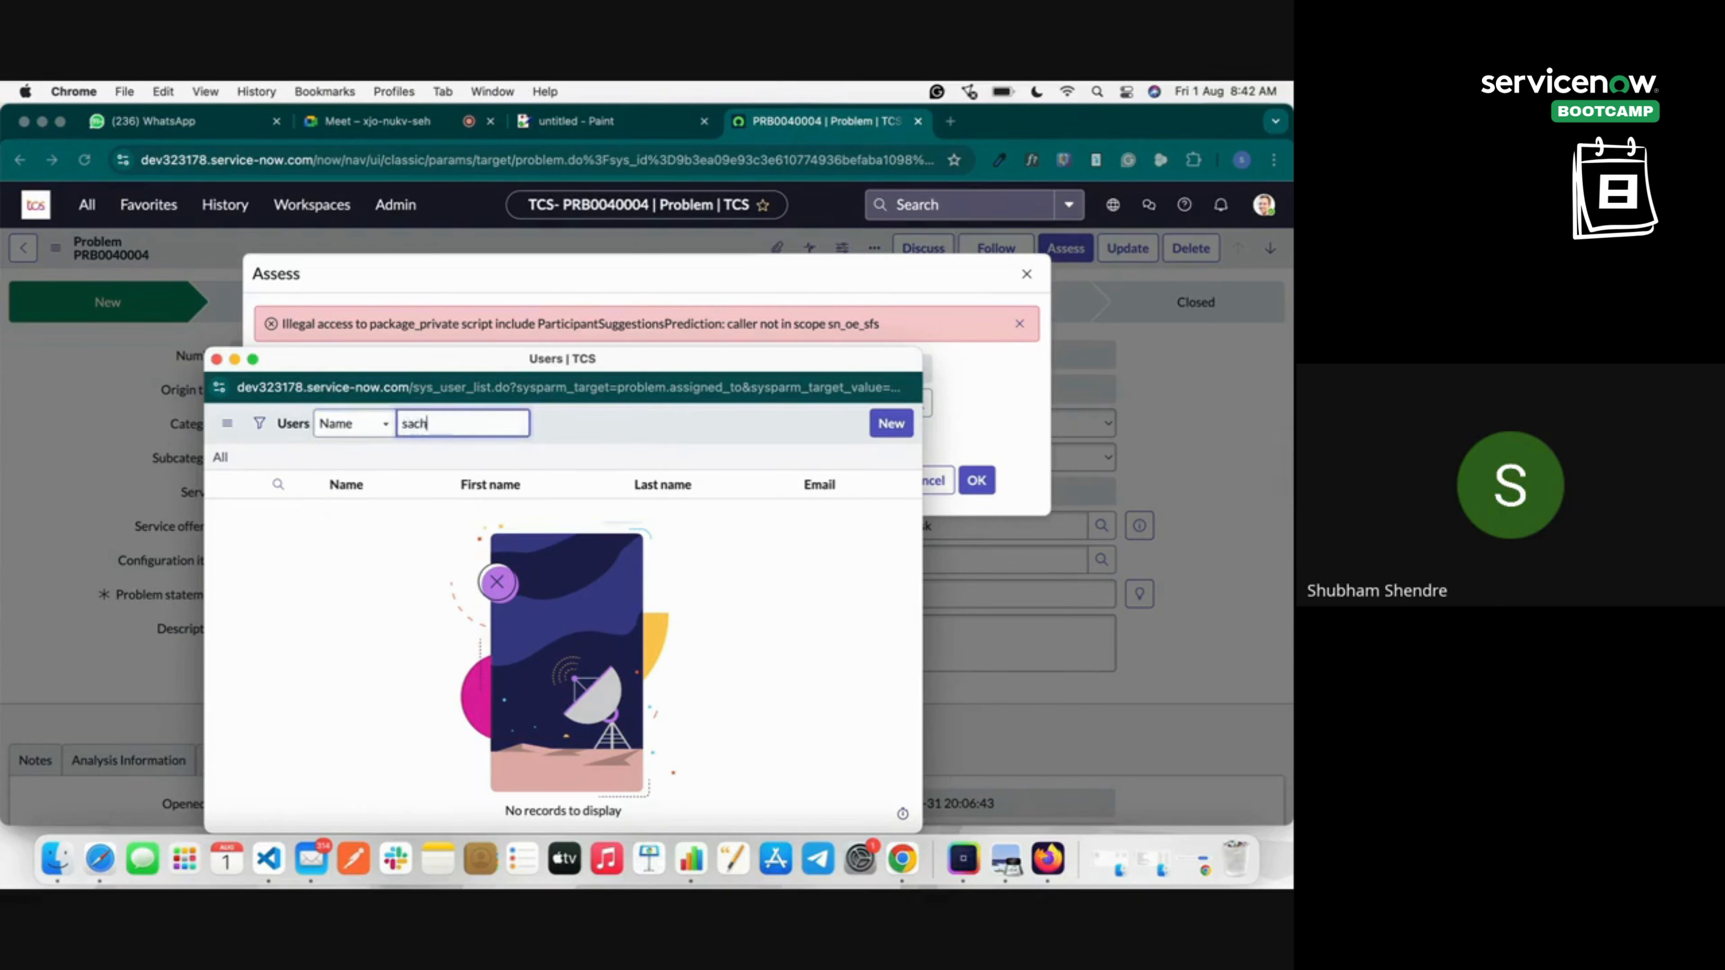
type("ch")
key("Return")
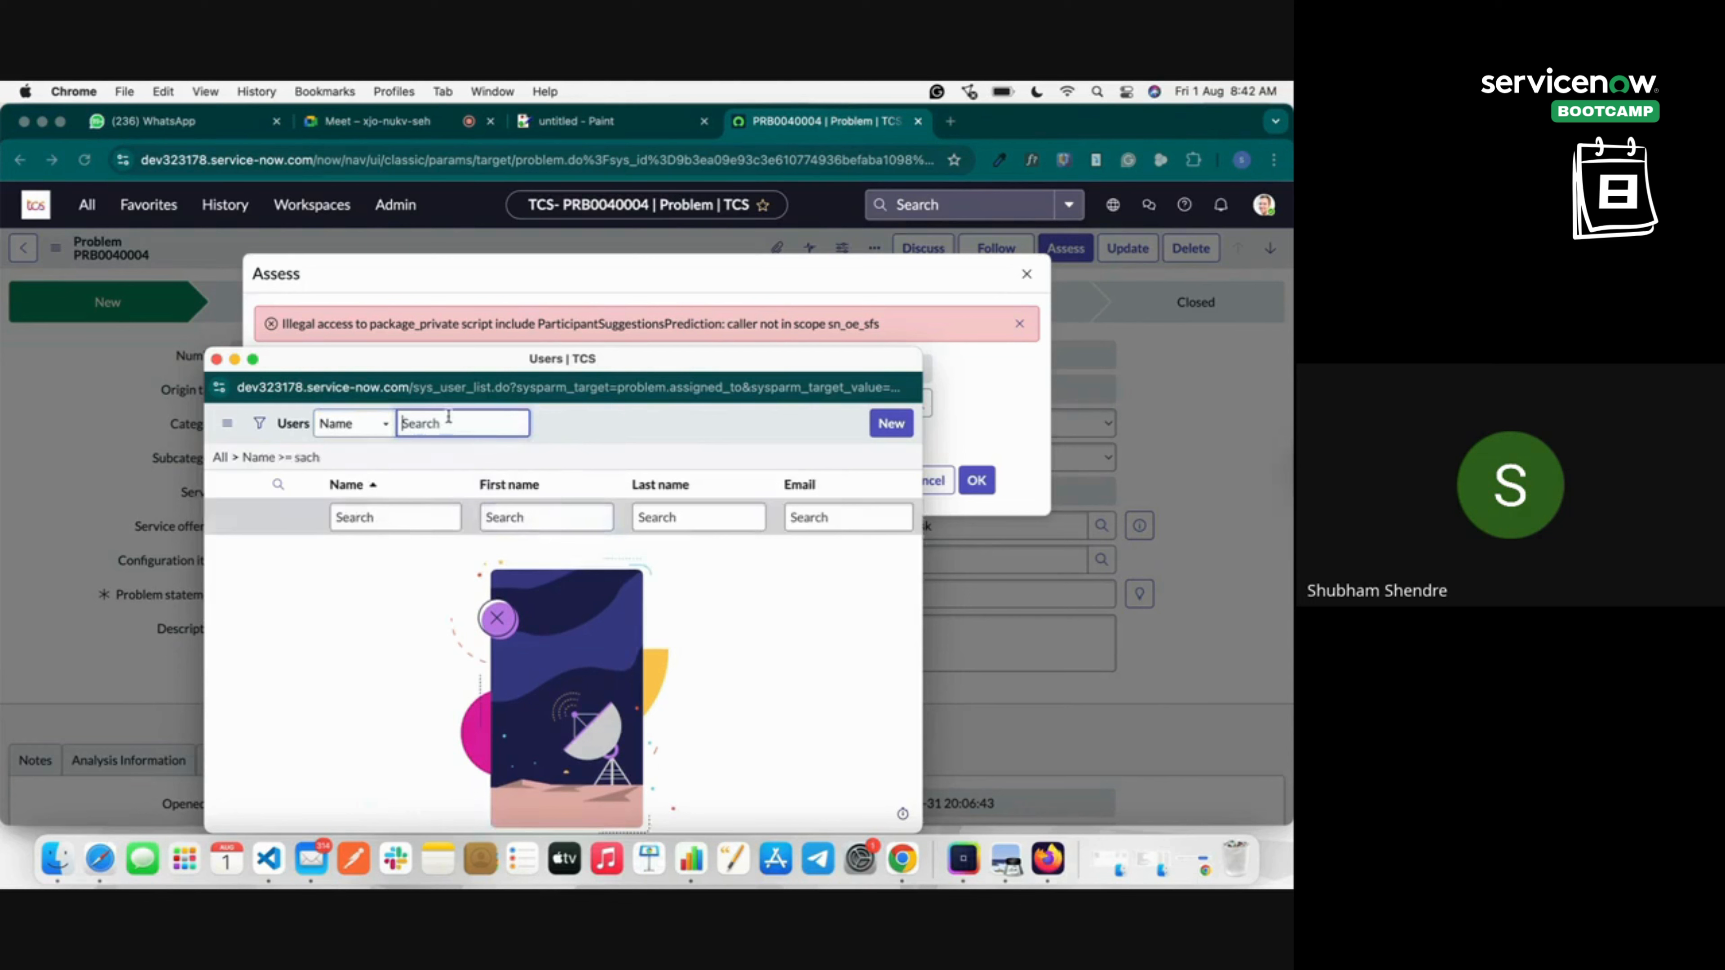
type("sh")
left_click(377, 426)
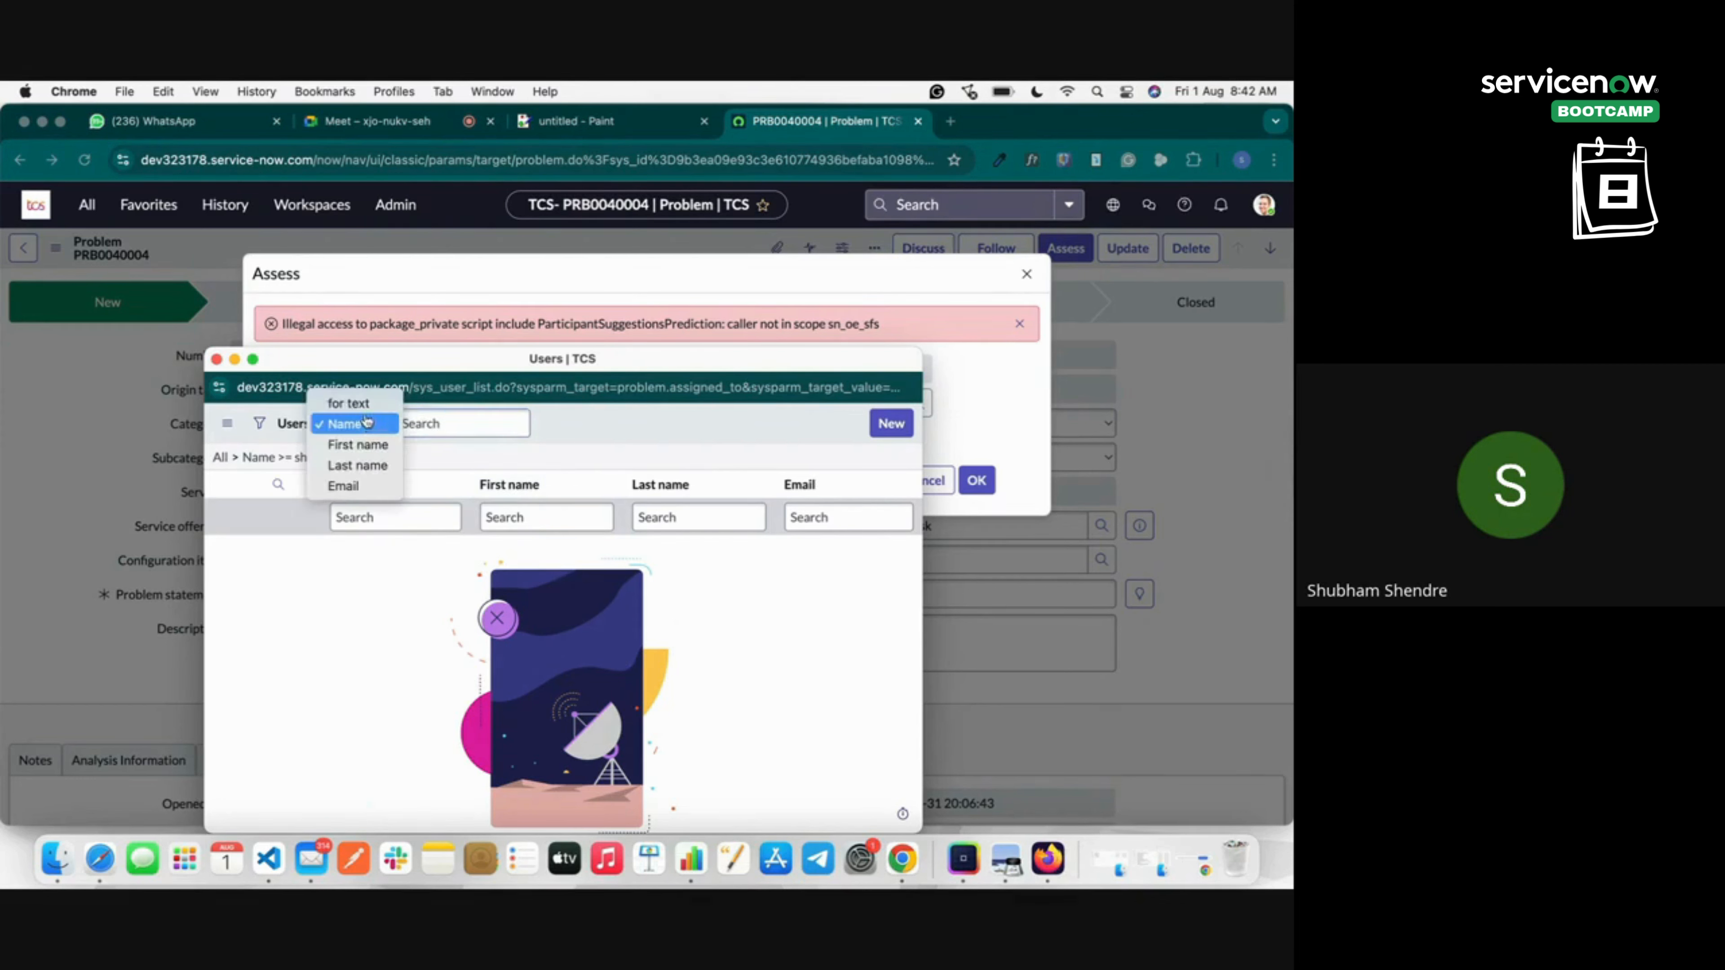
left_click(359, 444)
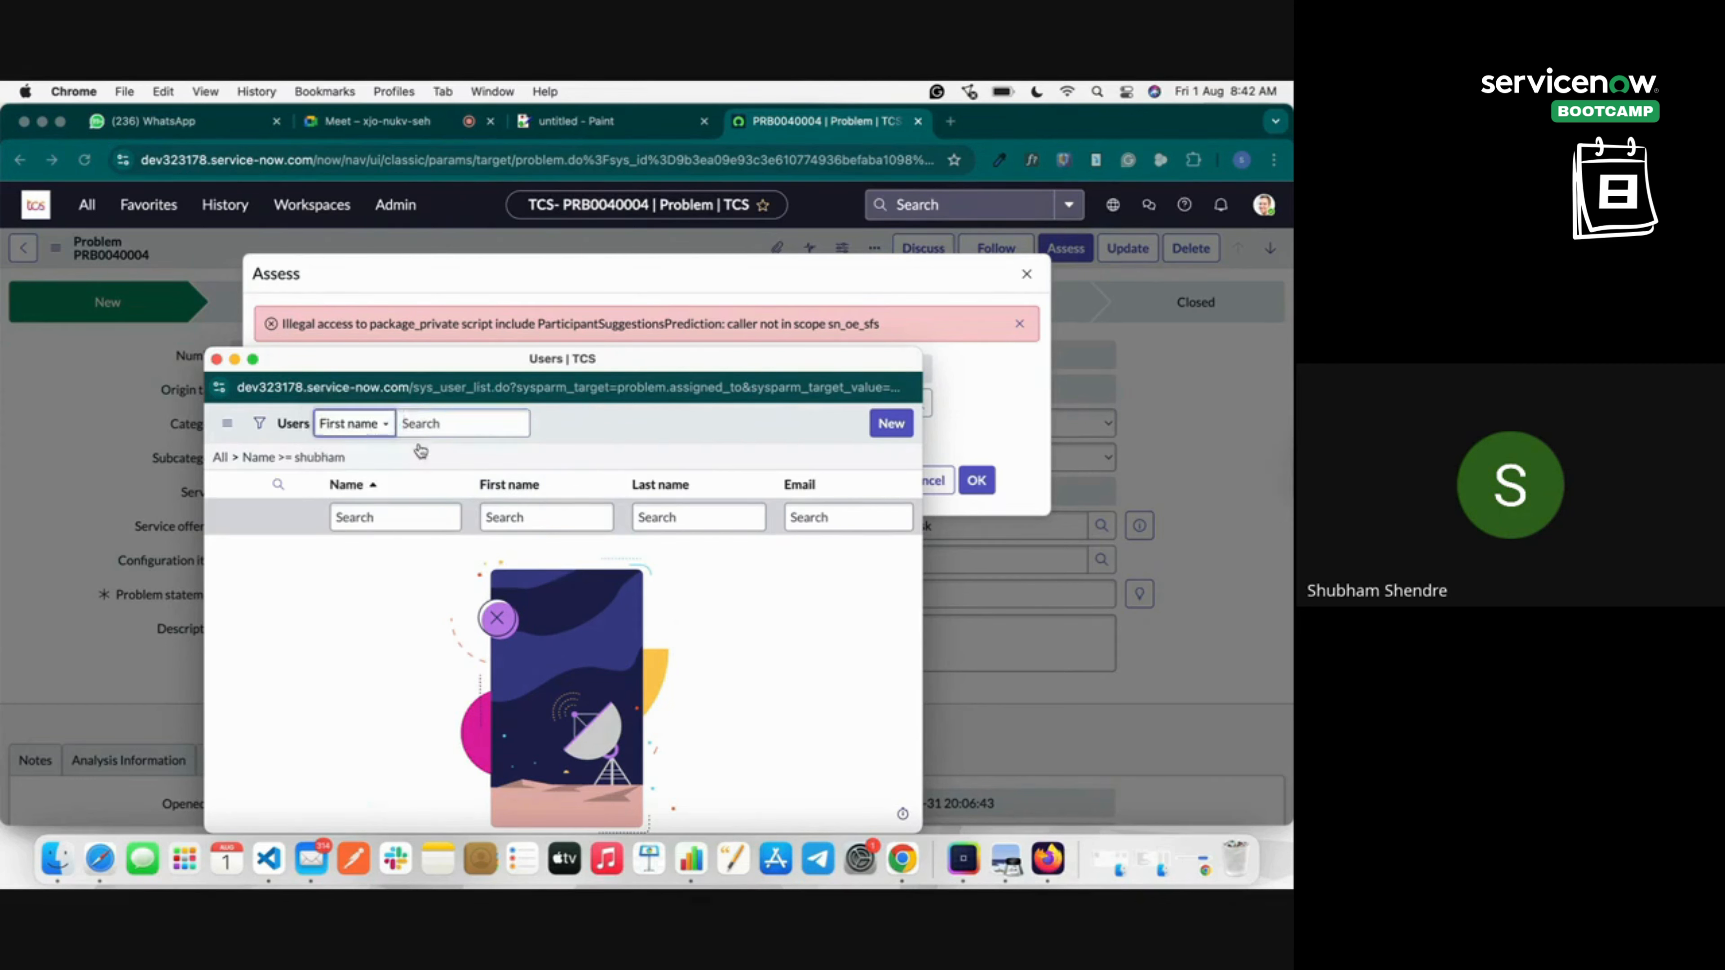
left_click(423, 425)
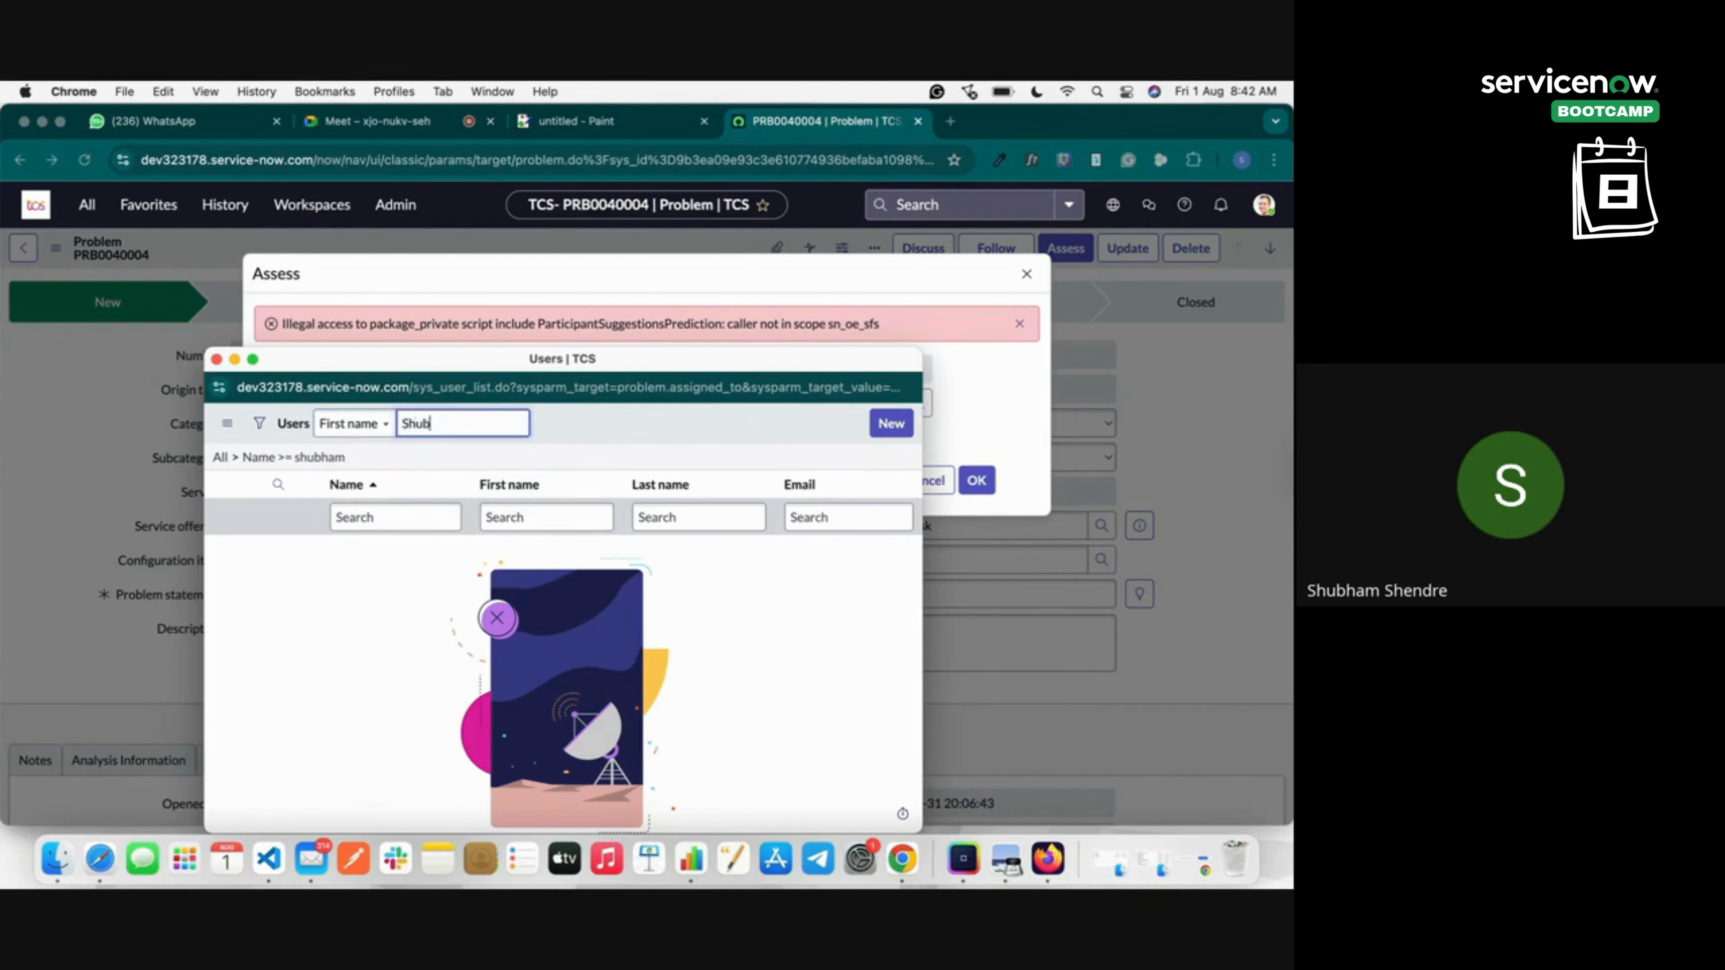
key("Return")
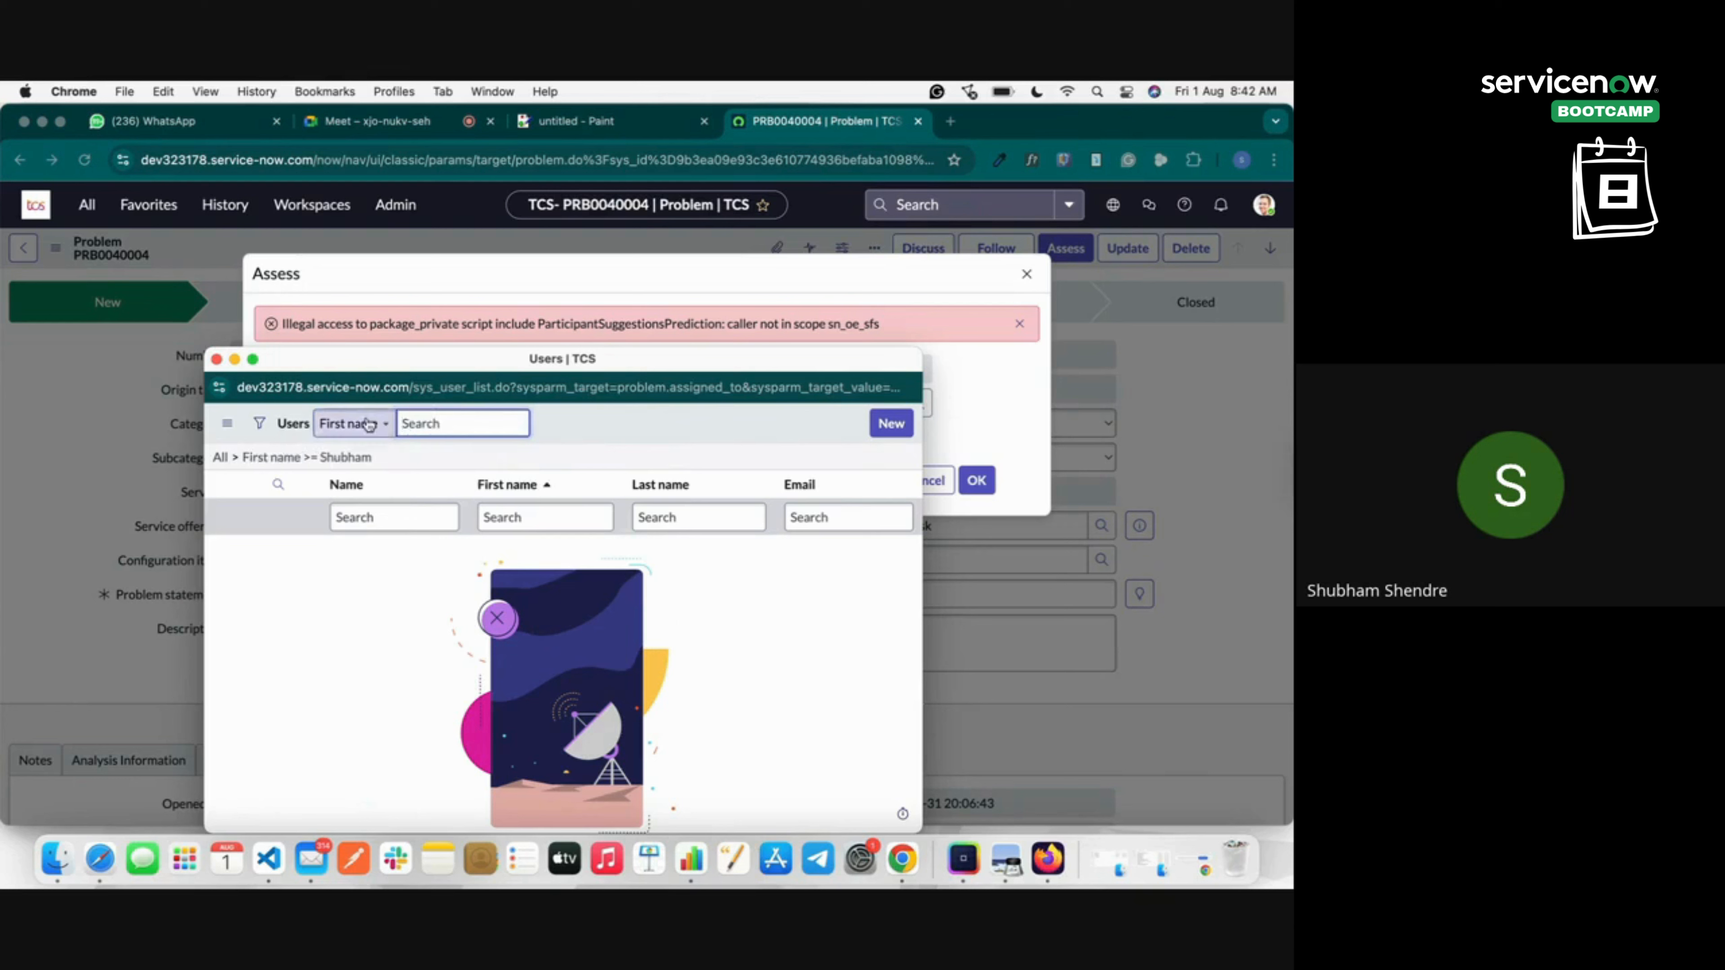
Switch the lookup search to Email, then to all text, searching for 'adm'.
left_click(353, 423)
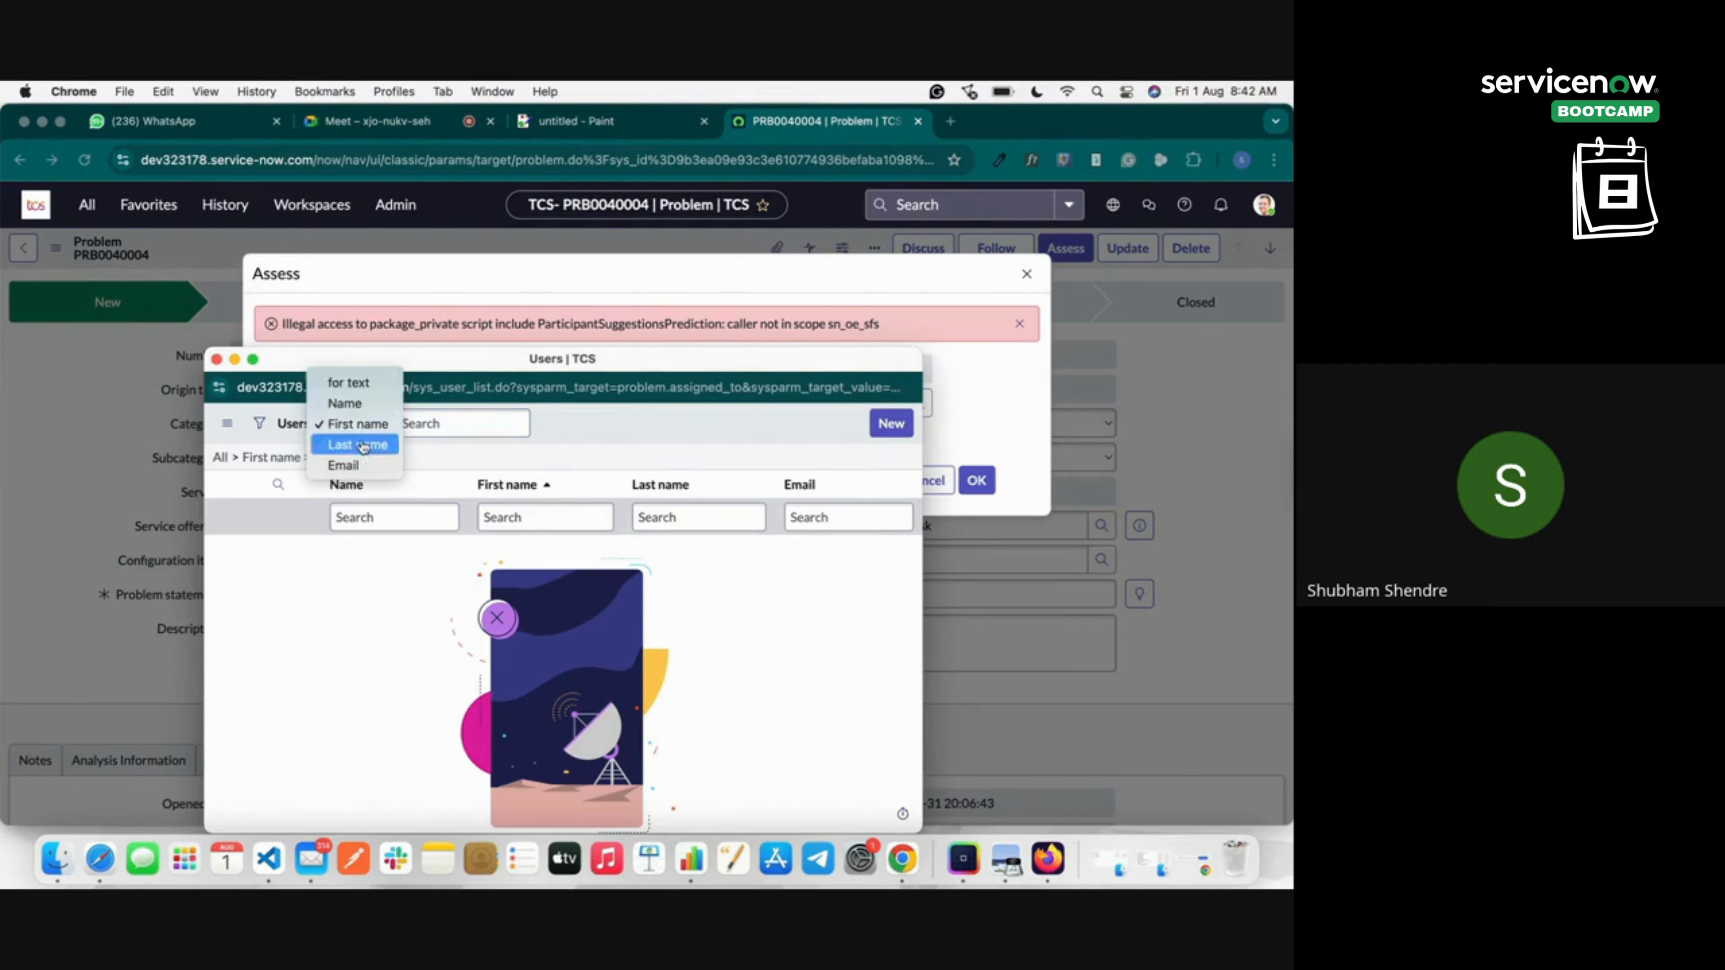
left_click(360, 465)
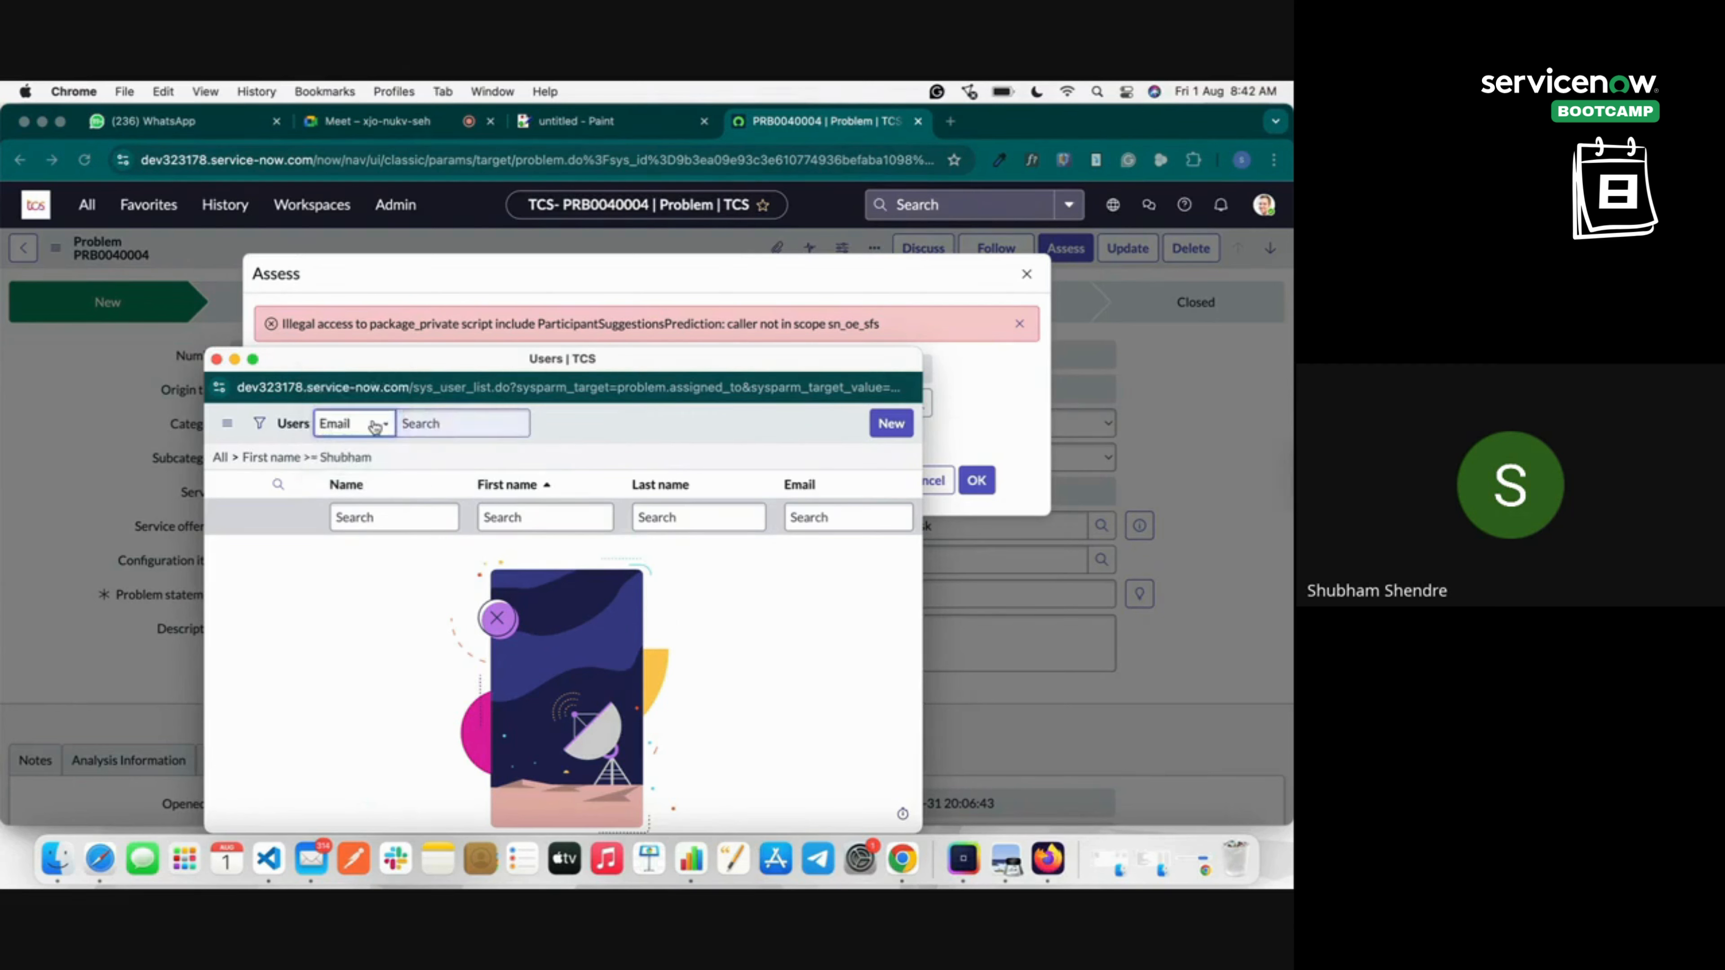
left_click(355, 423)
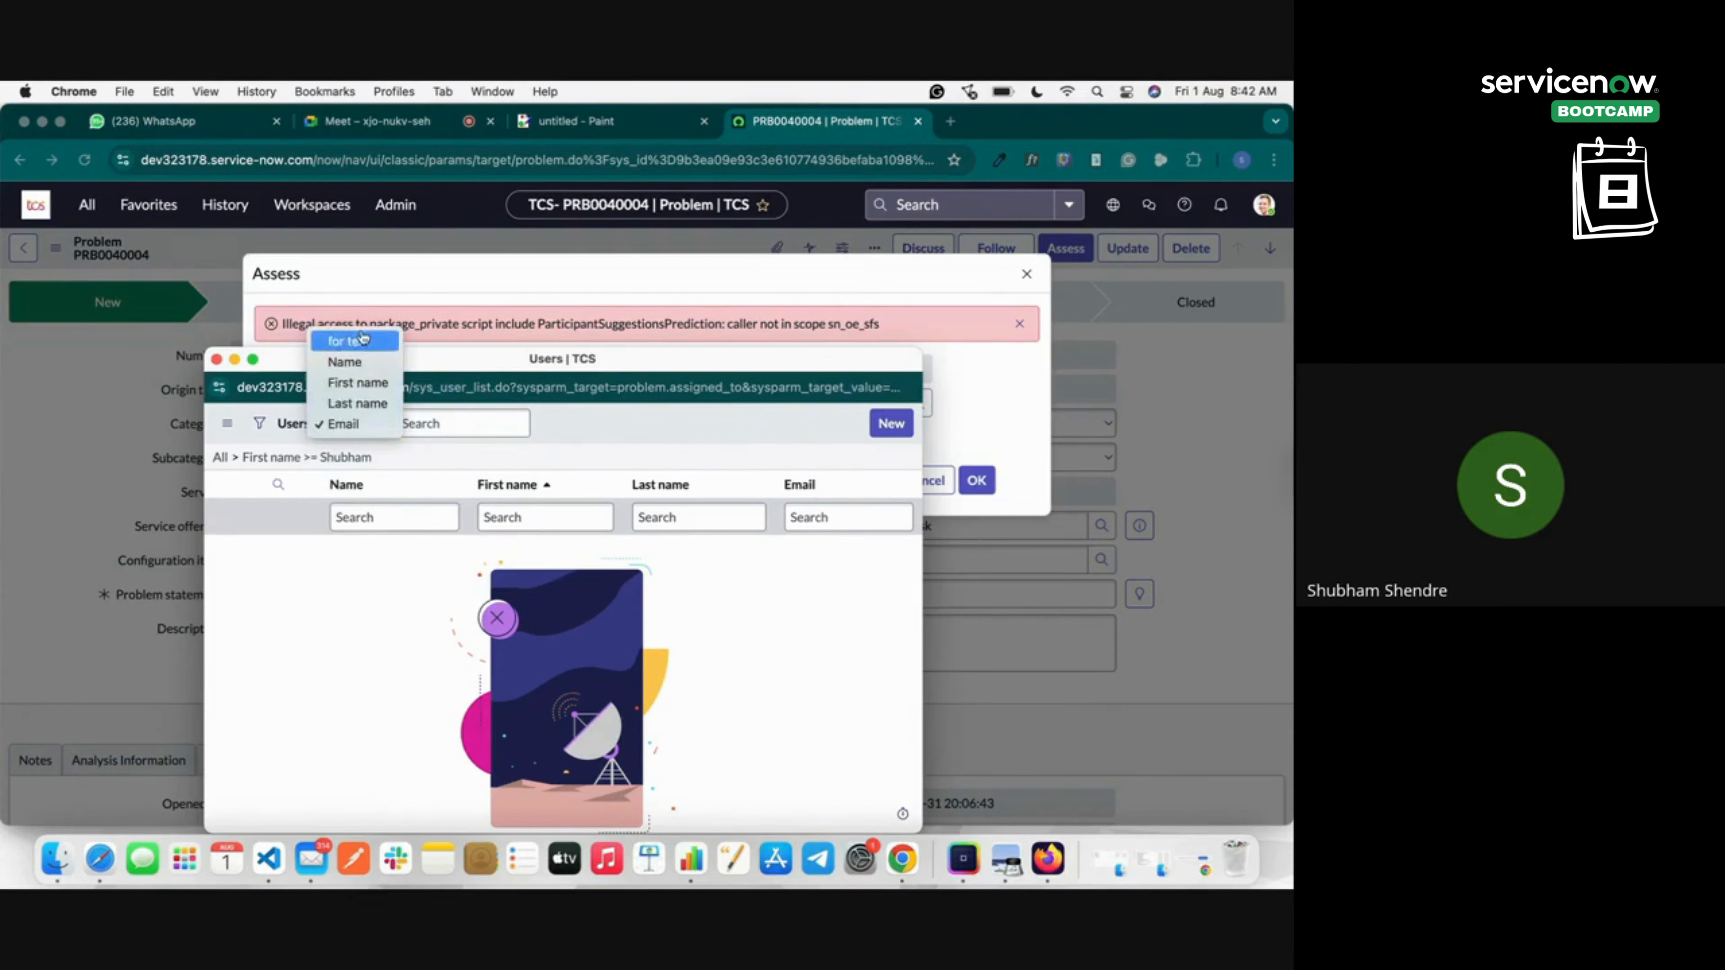
left_click(366, 349)
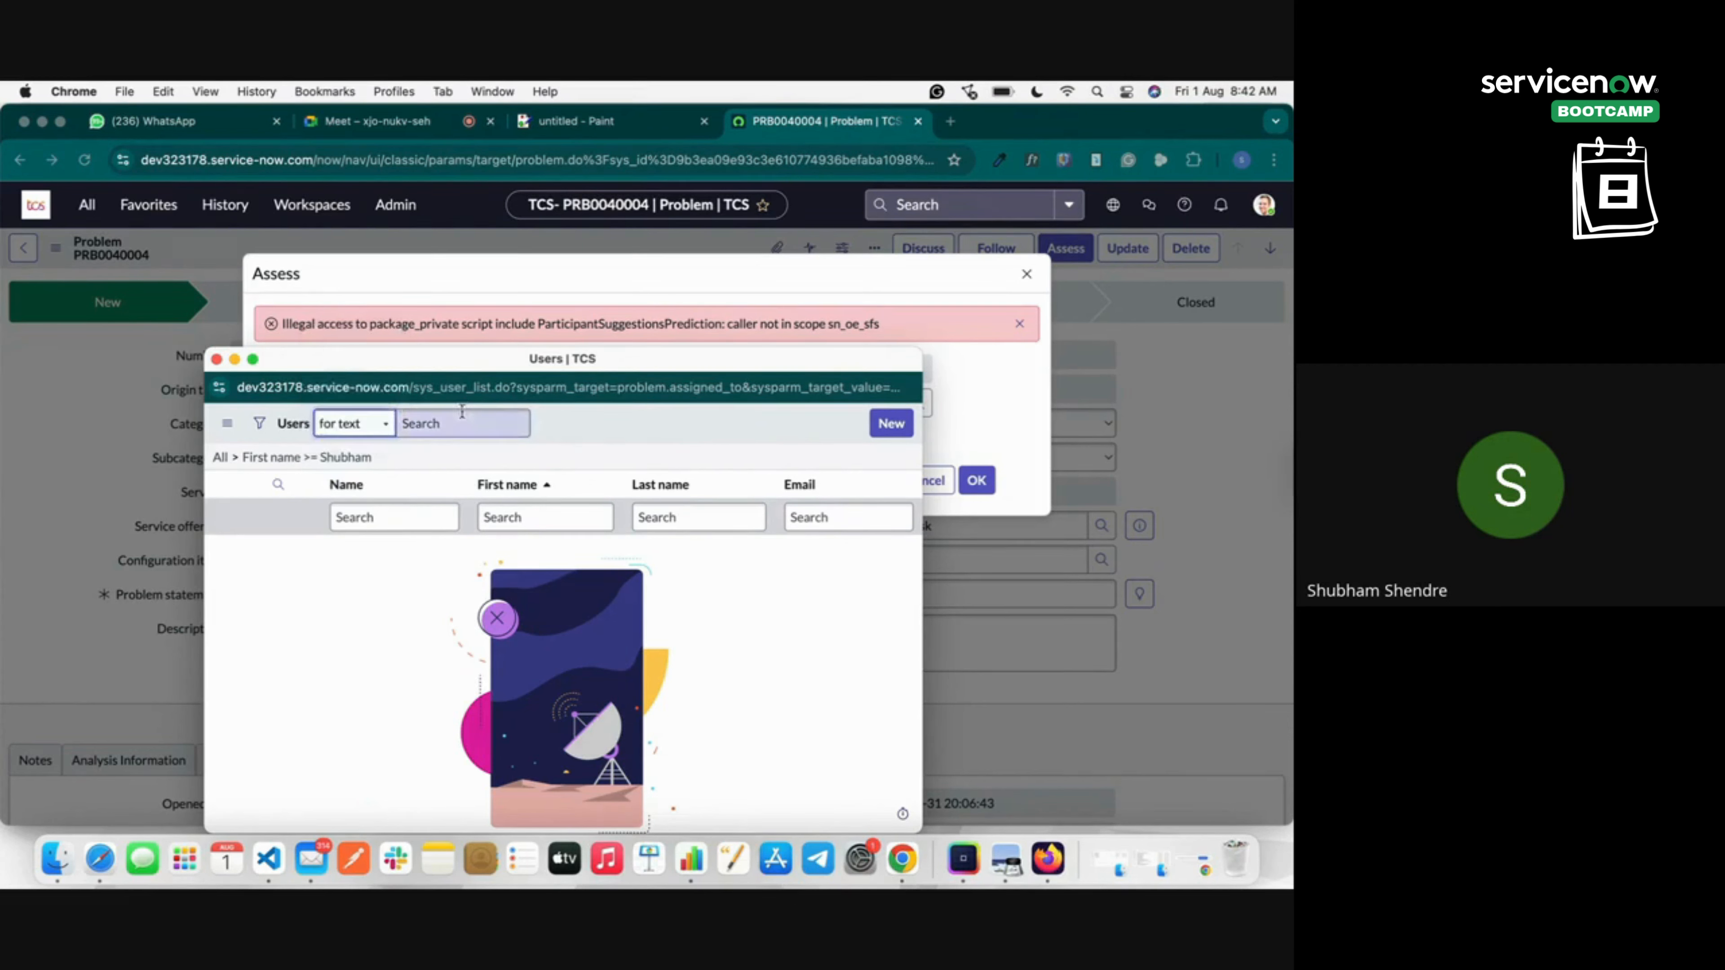
type("a")
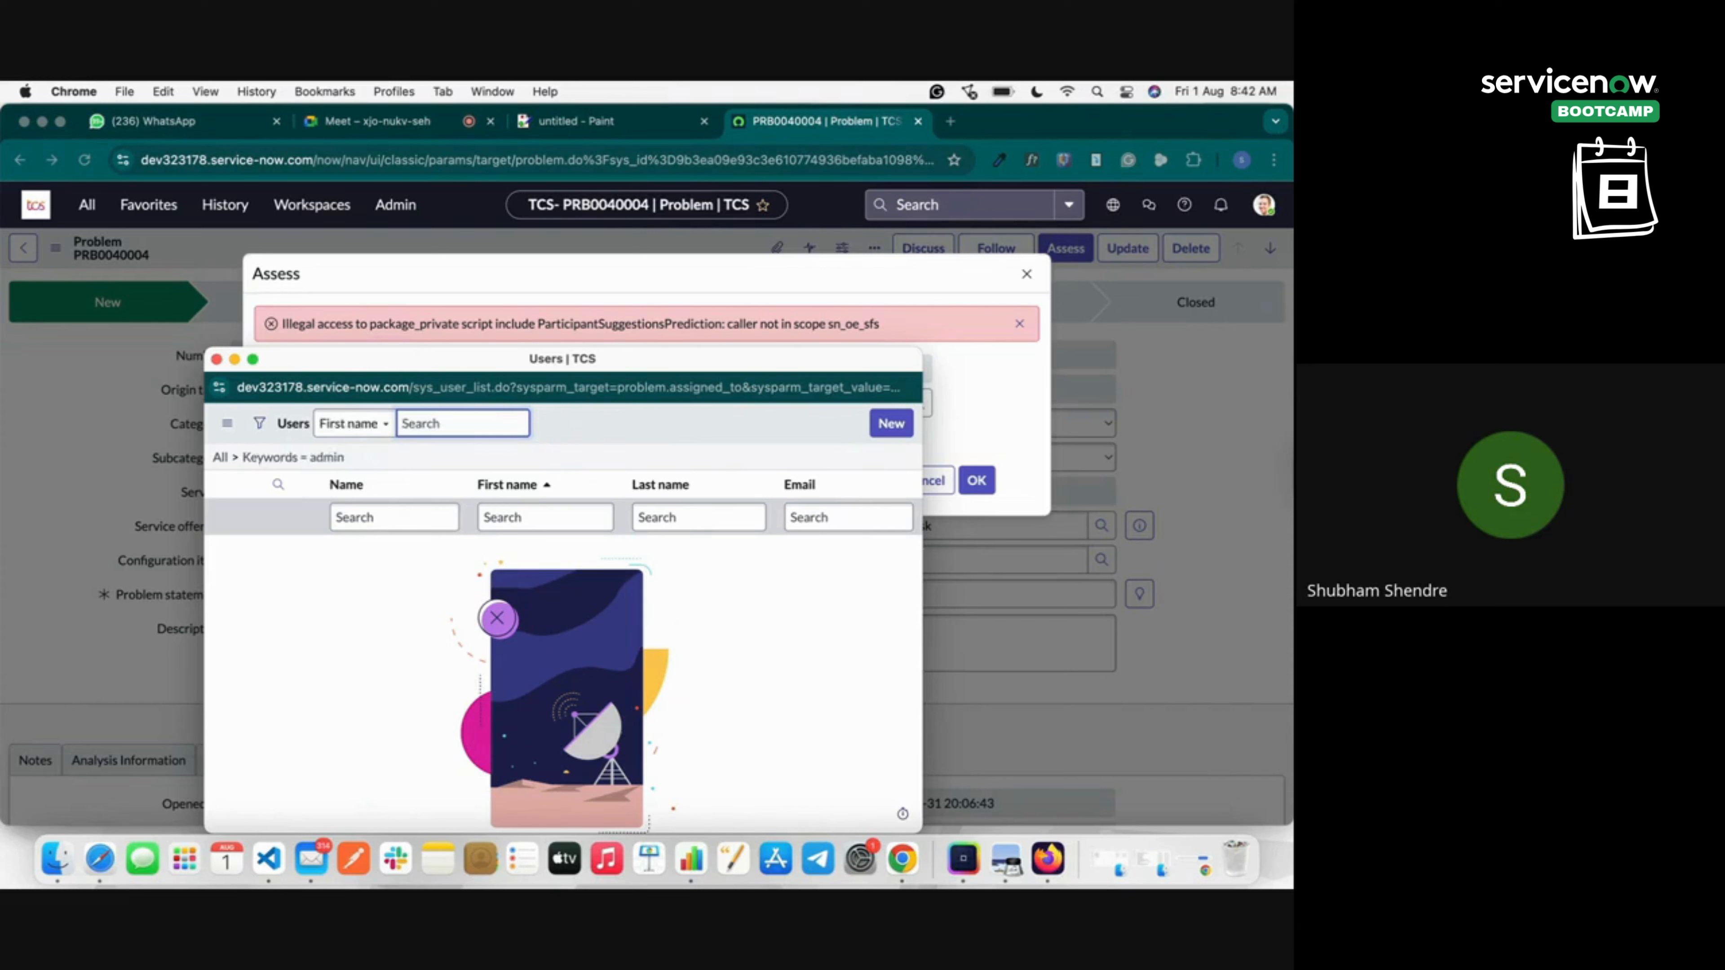
left_click(353, 423)
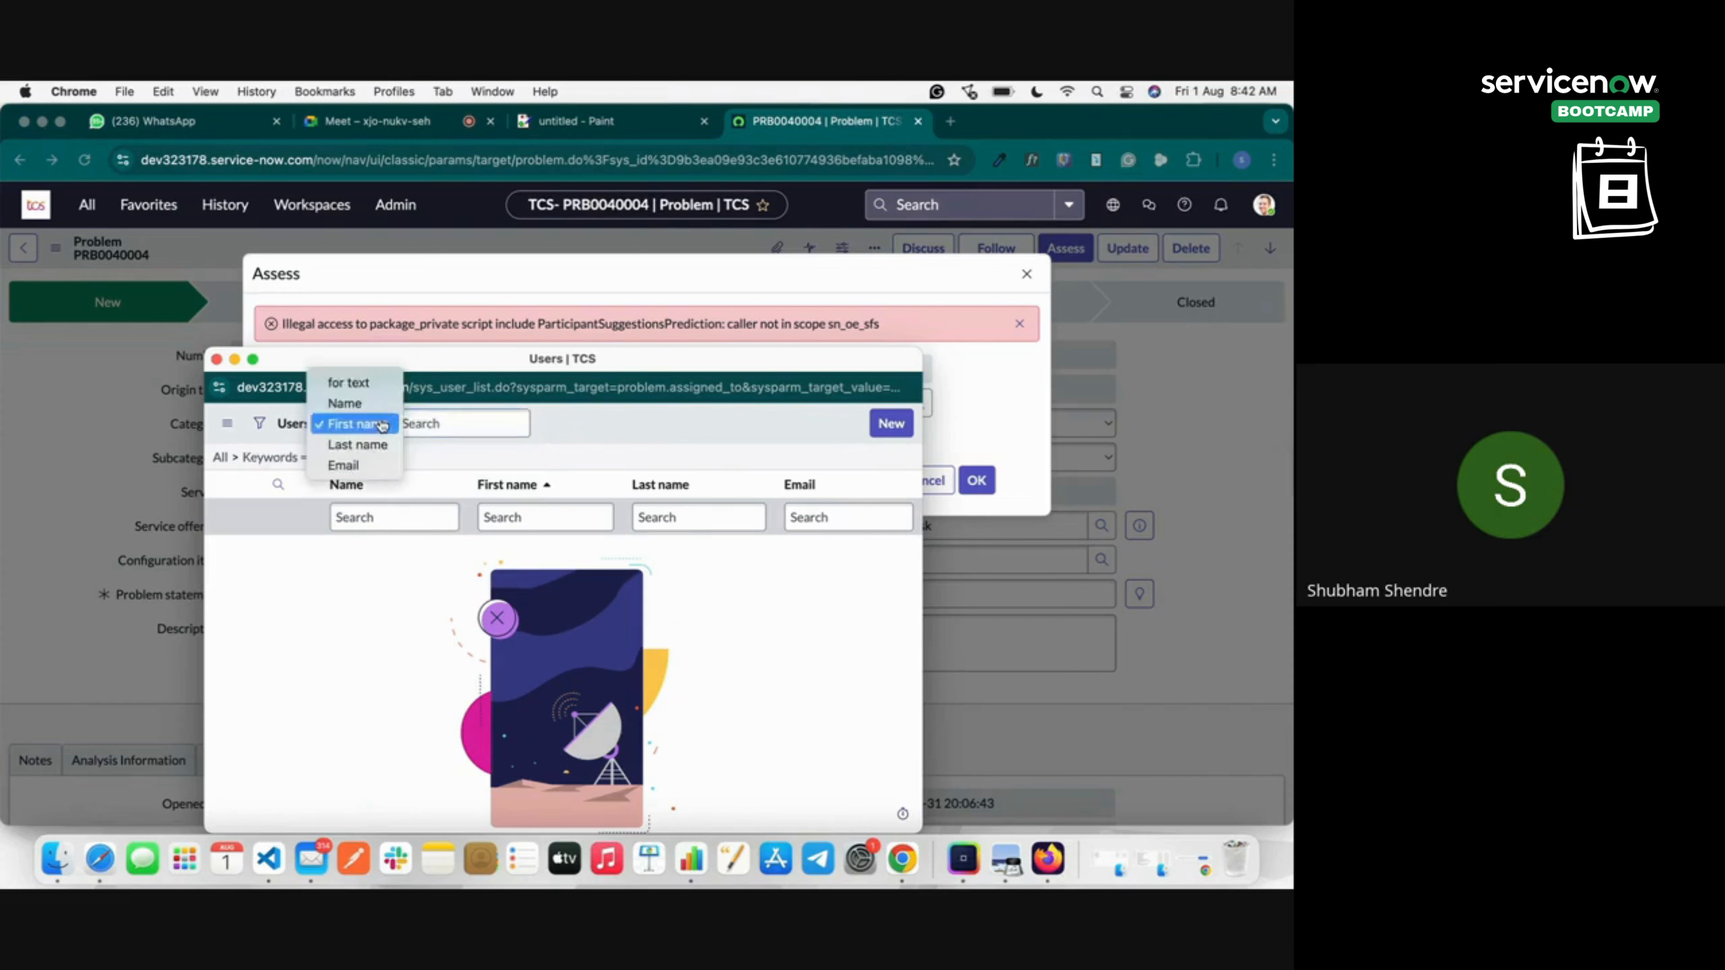
left_click(364, 384)
type("adm")
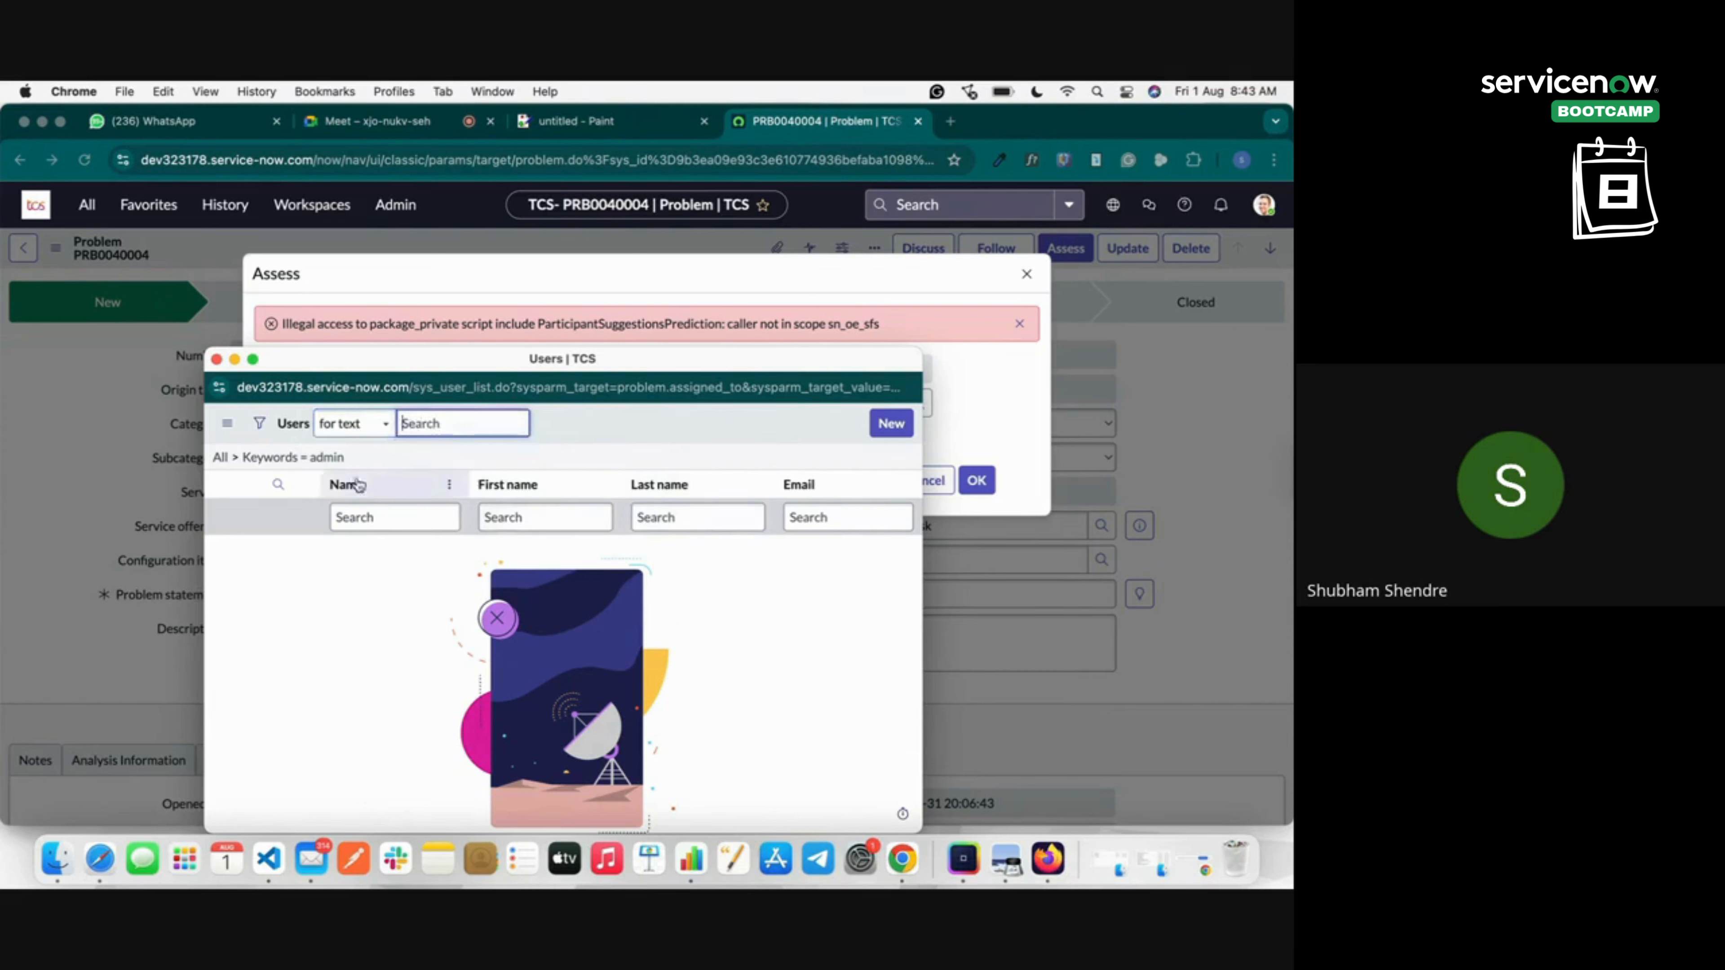
Inspect the filter conditions, set the search field back to Name, and close the lookup.
left_click(259, 422)
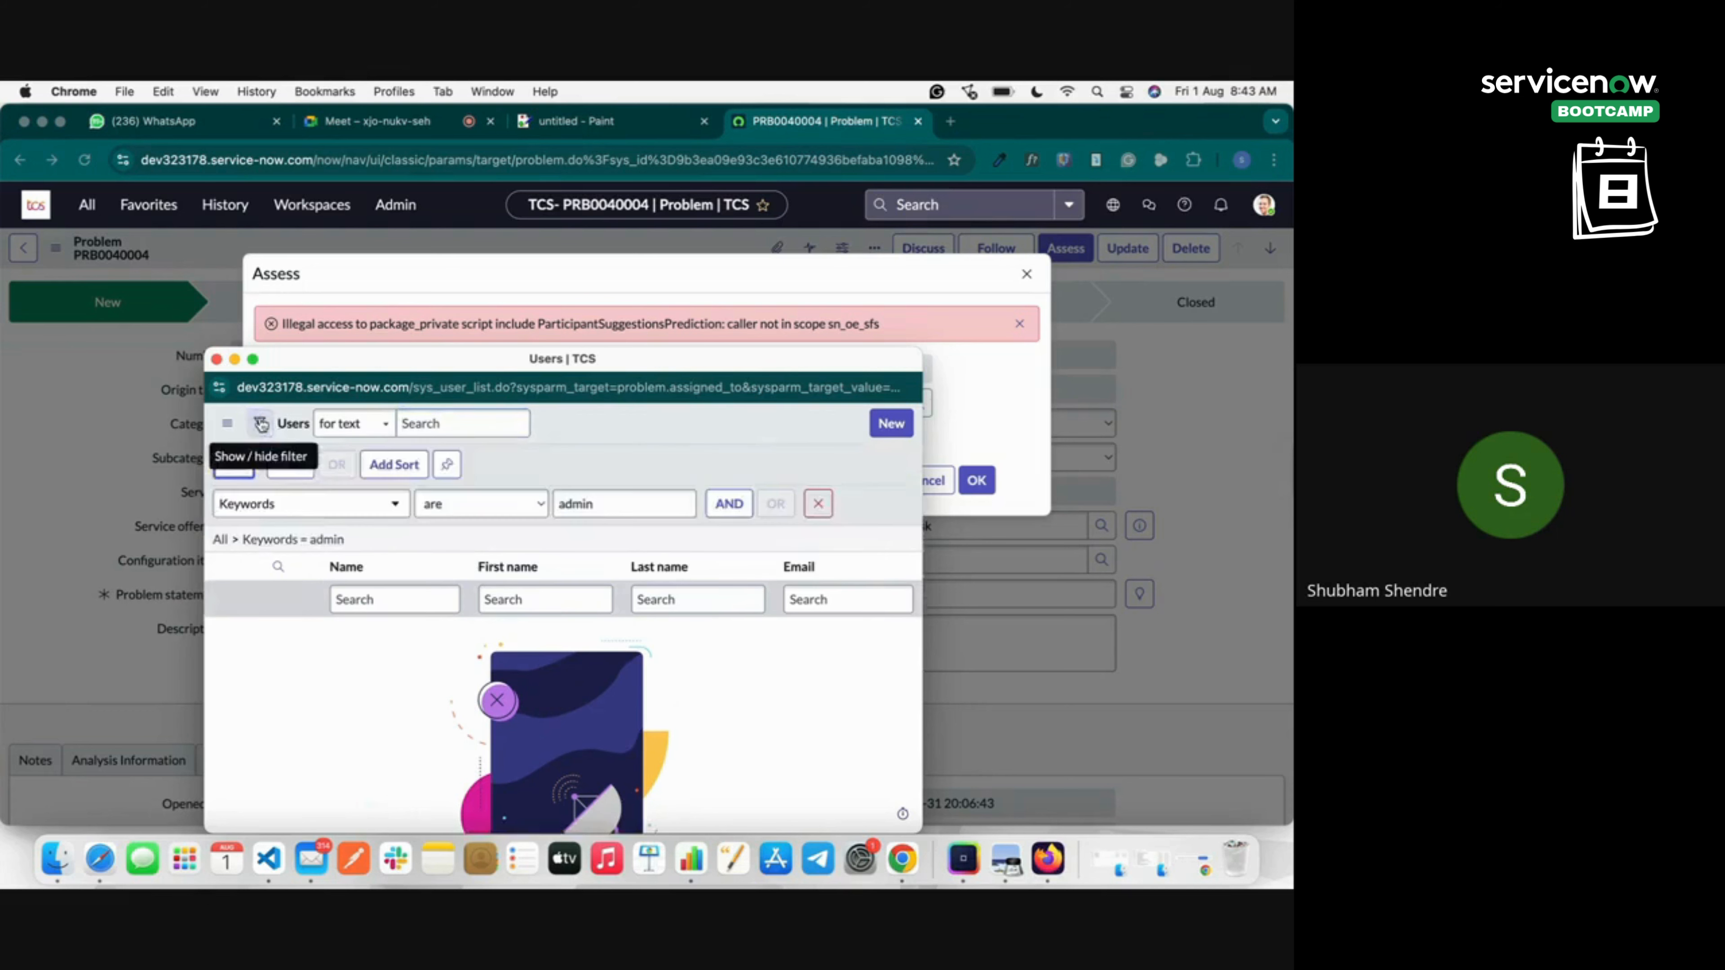
left_click(326, 503)
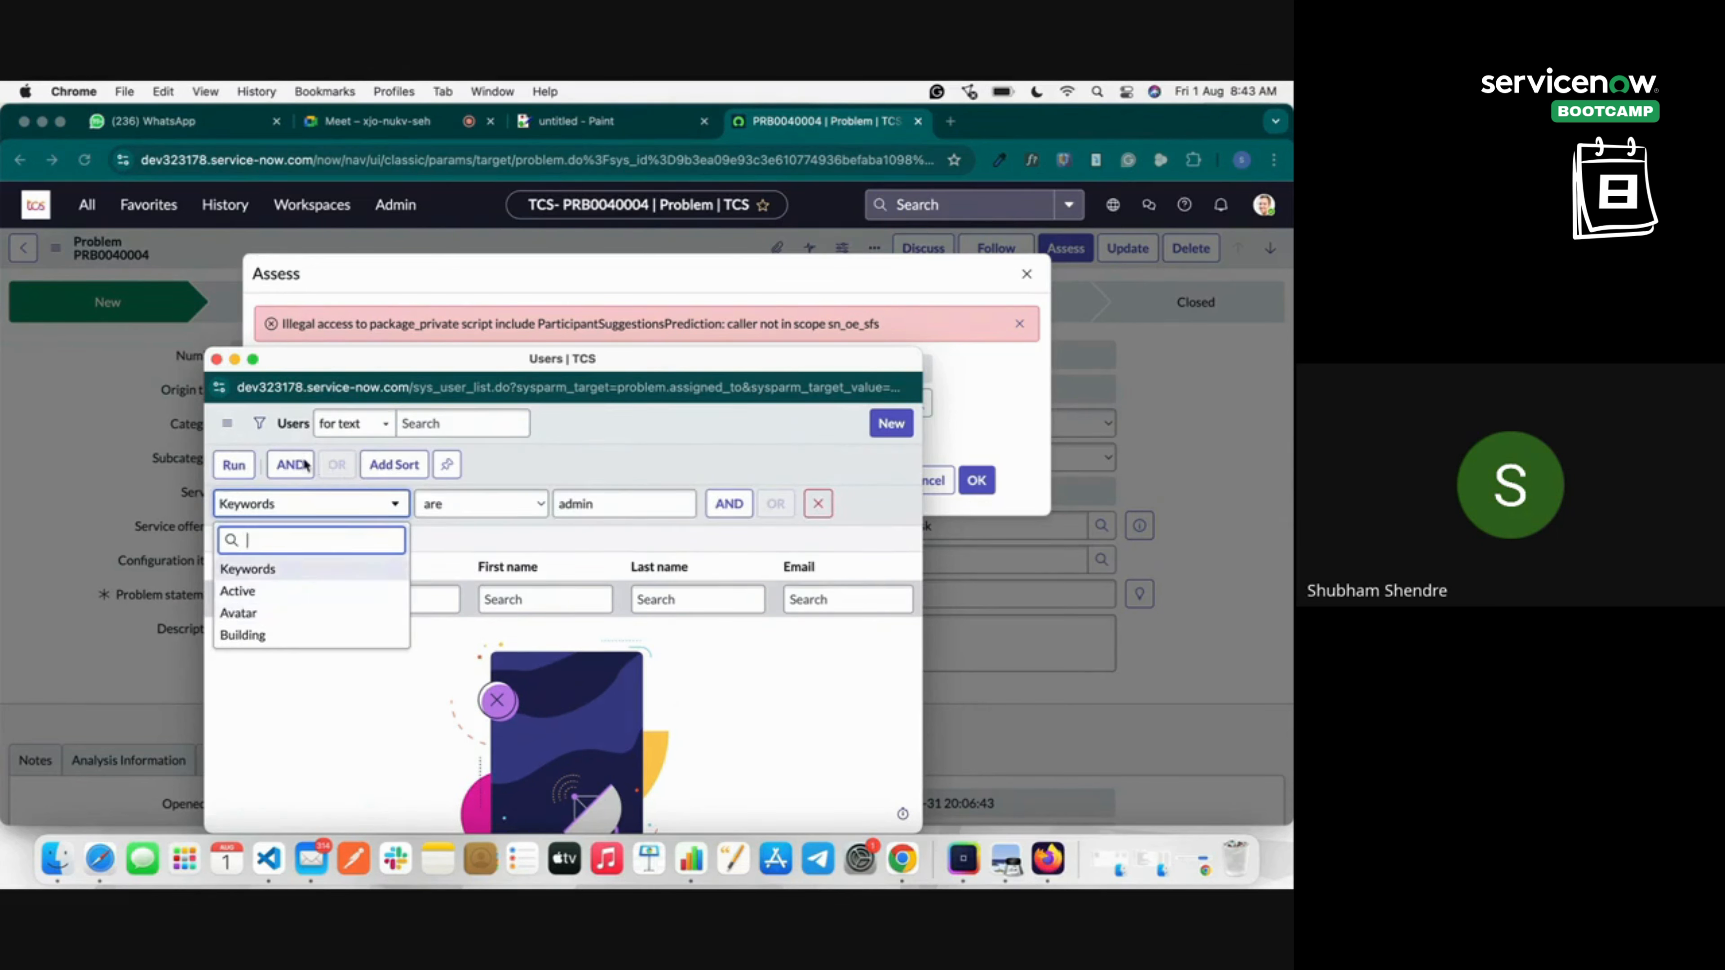
left_click(277, 419)
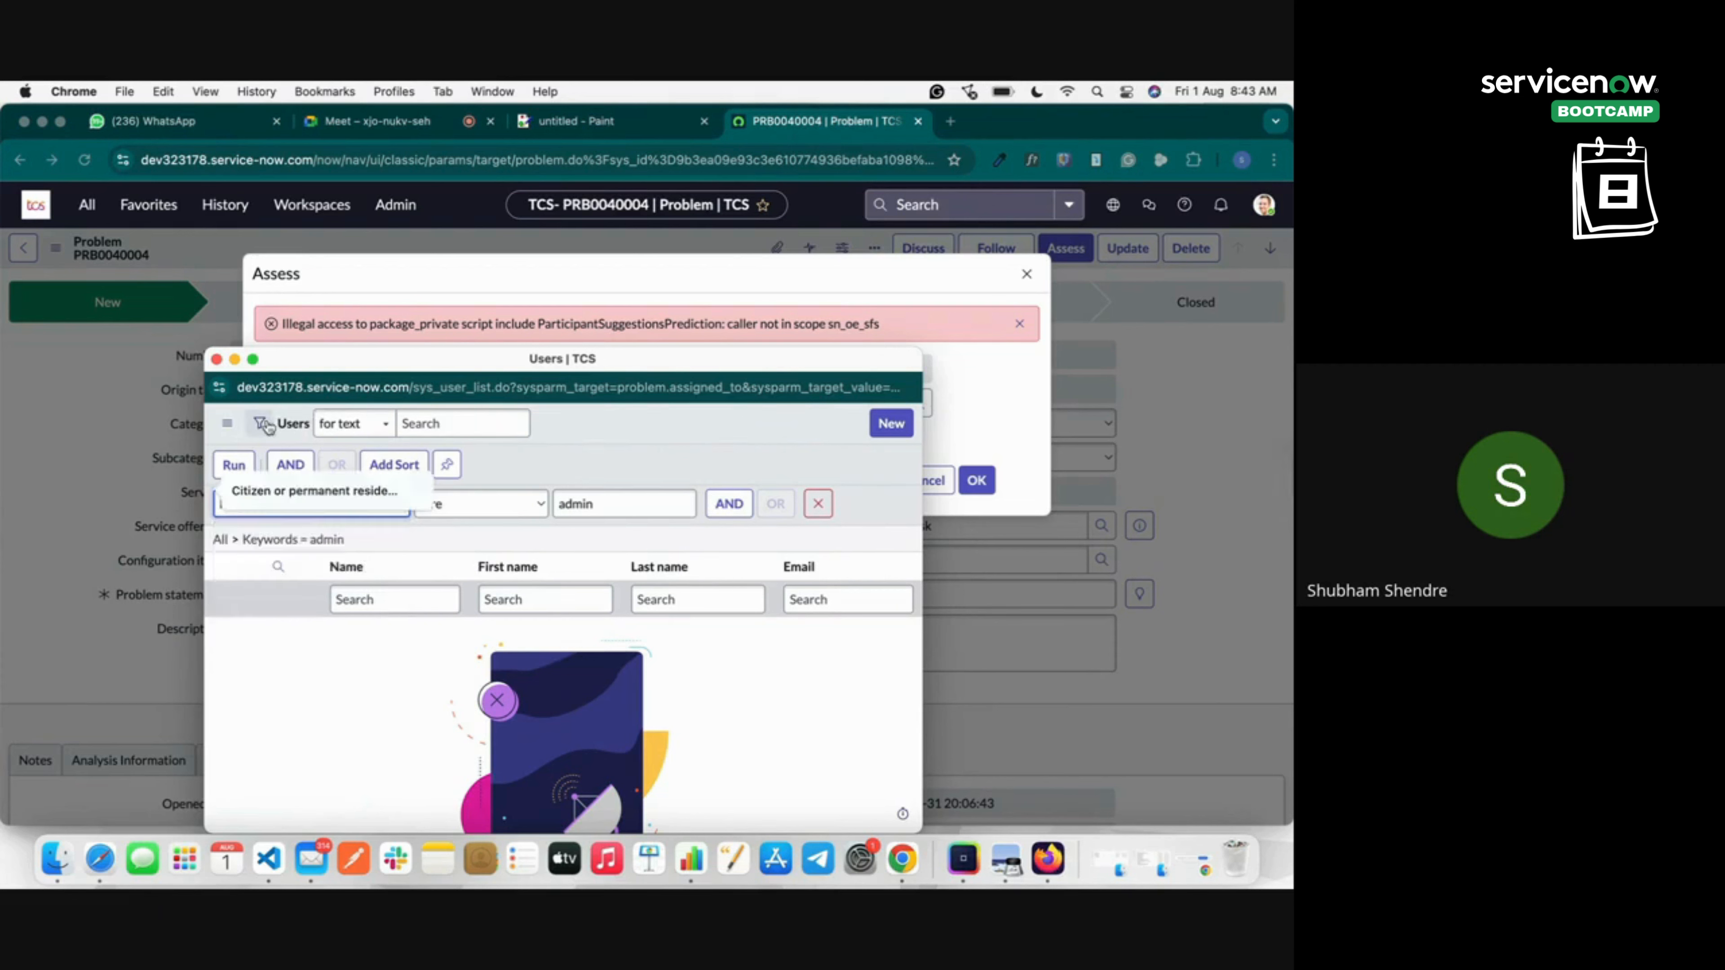
left_click(352, 423)
left_click(372, 445)
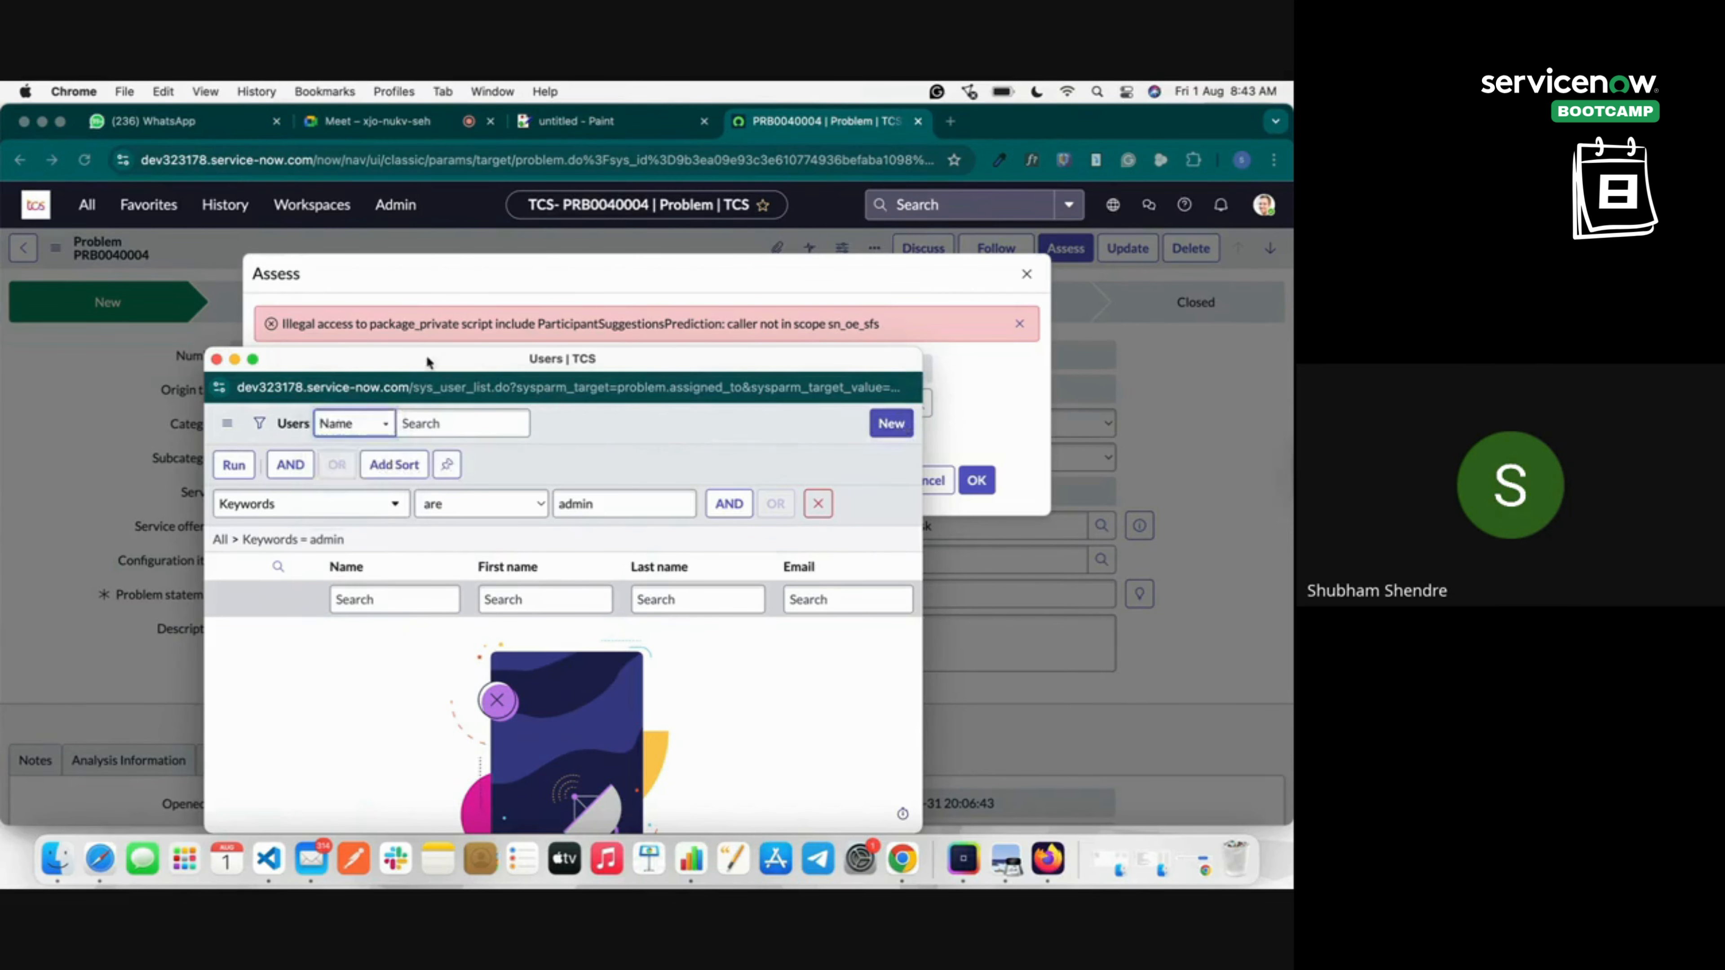
left_click(217, 361)
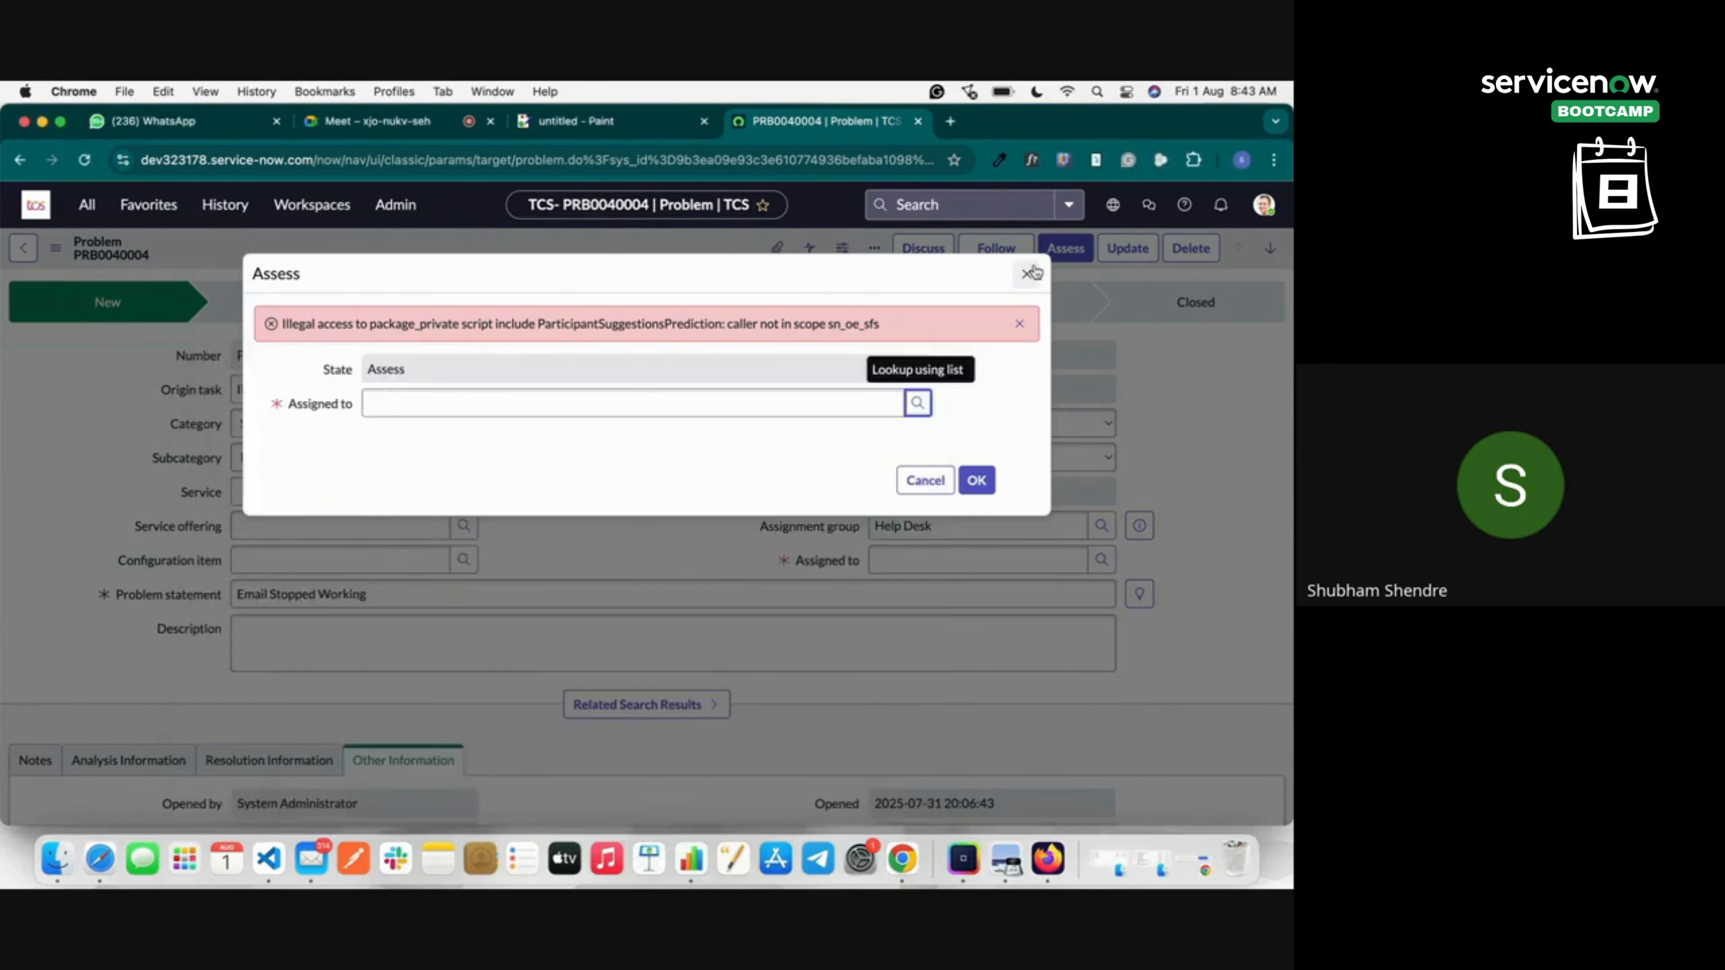
Close the Assess dialog and open Organization > Users in a new tab via the navigator filter 'users'.
left_click(1026, 274)
left_click(87, 205)
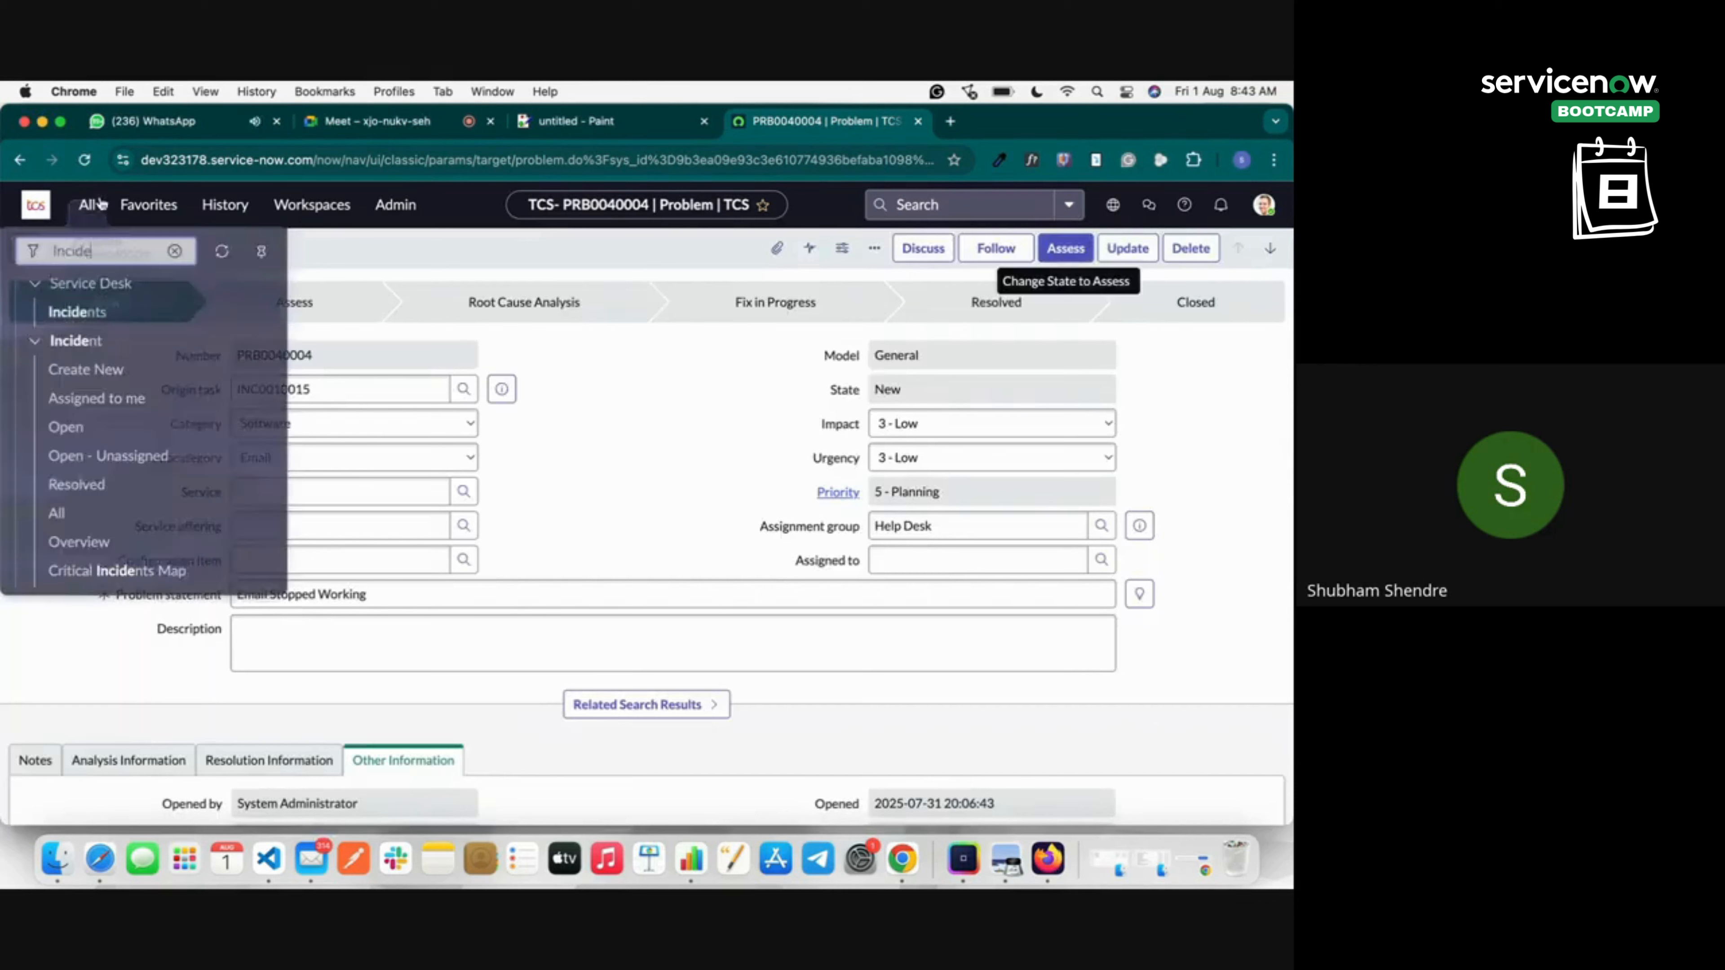
double_click(88, 253)
key("BackSpace")
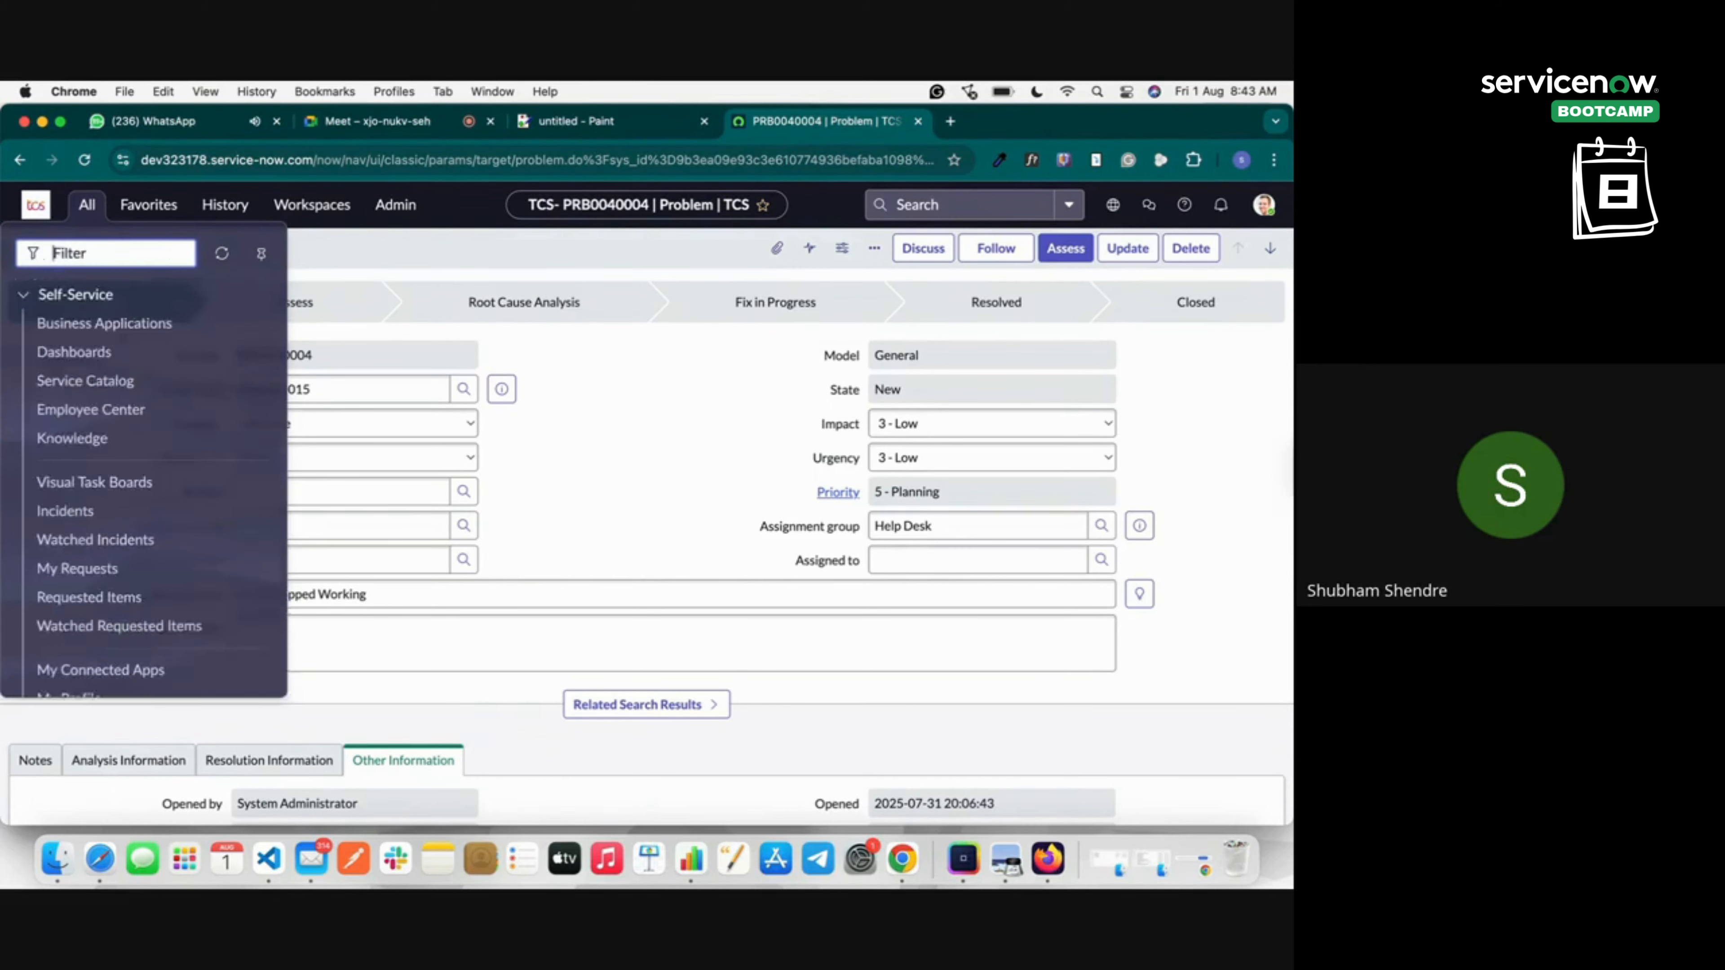
type("users")
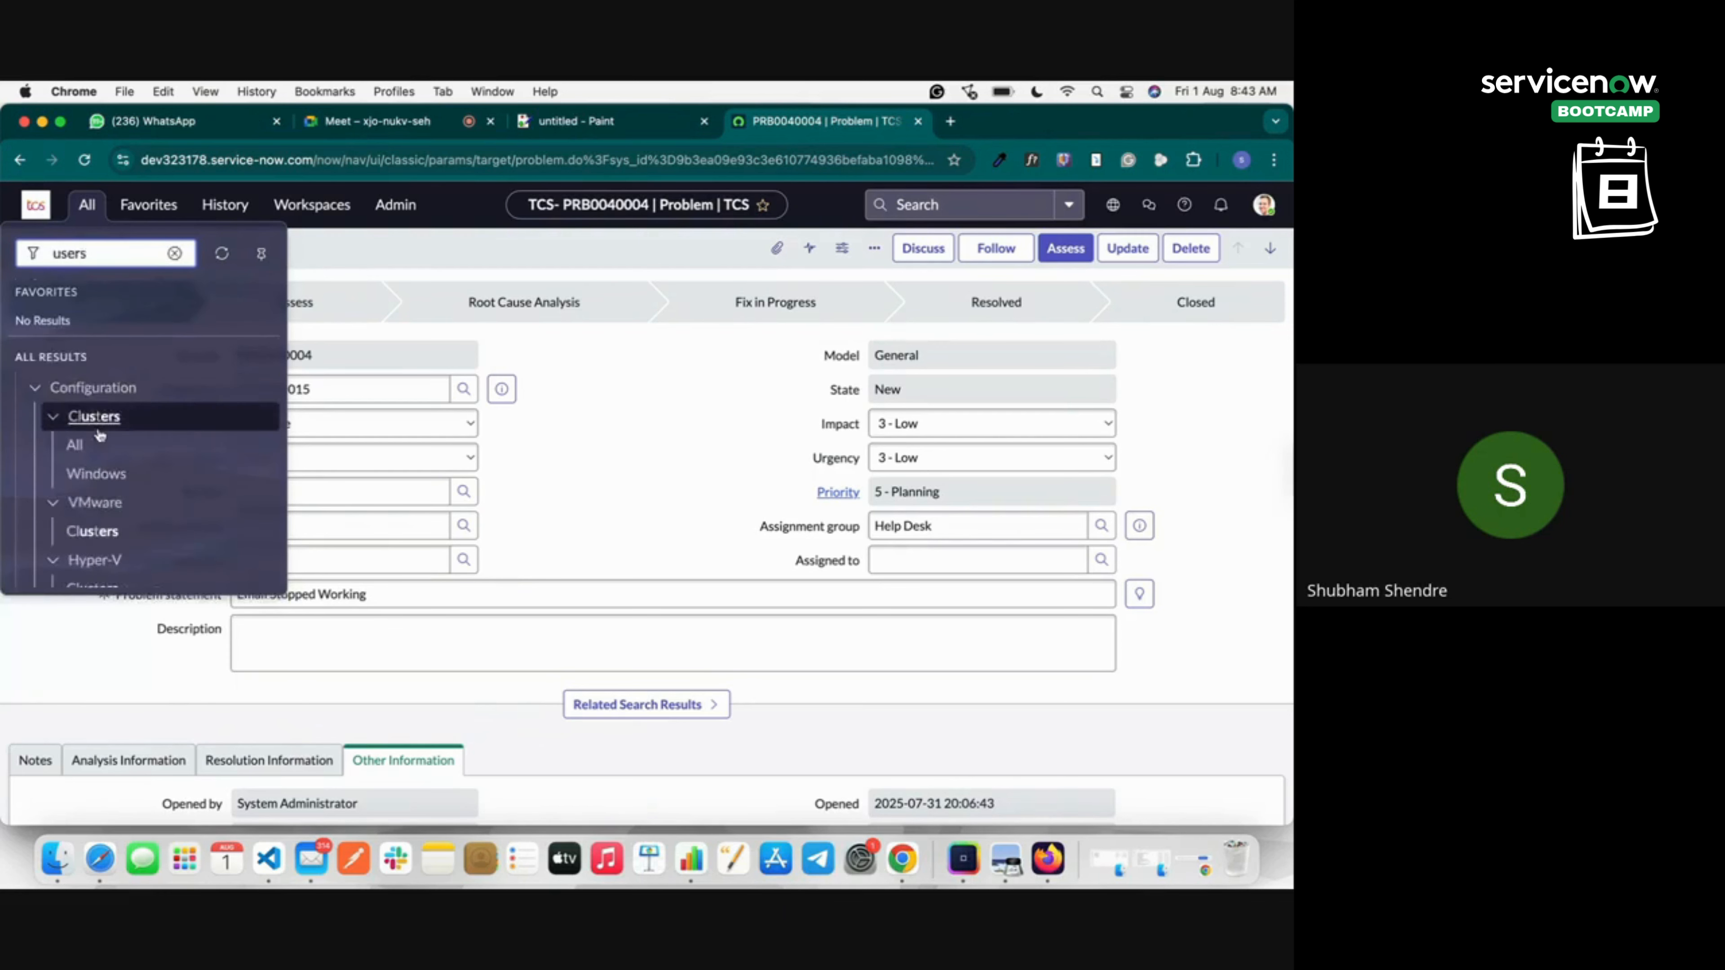
scroll(111, 524, "down", 2)
scroll(112, 525, "down", 5)
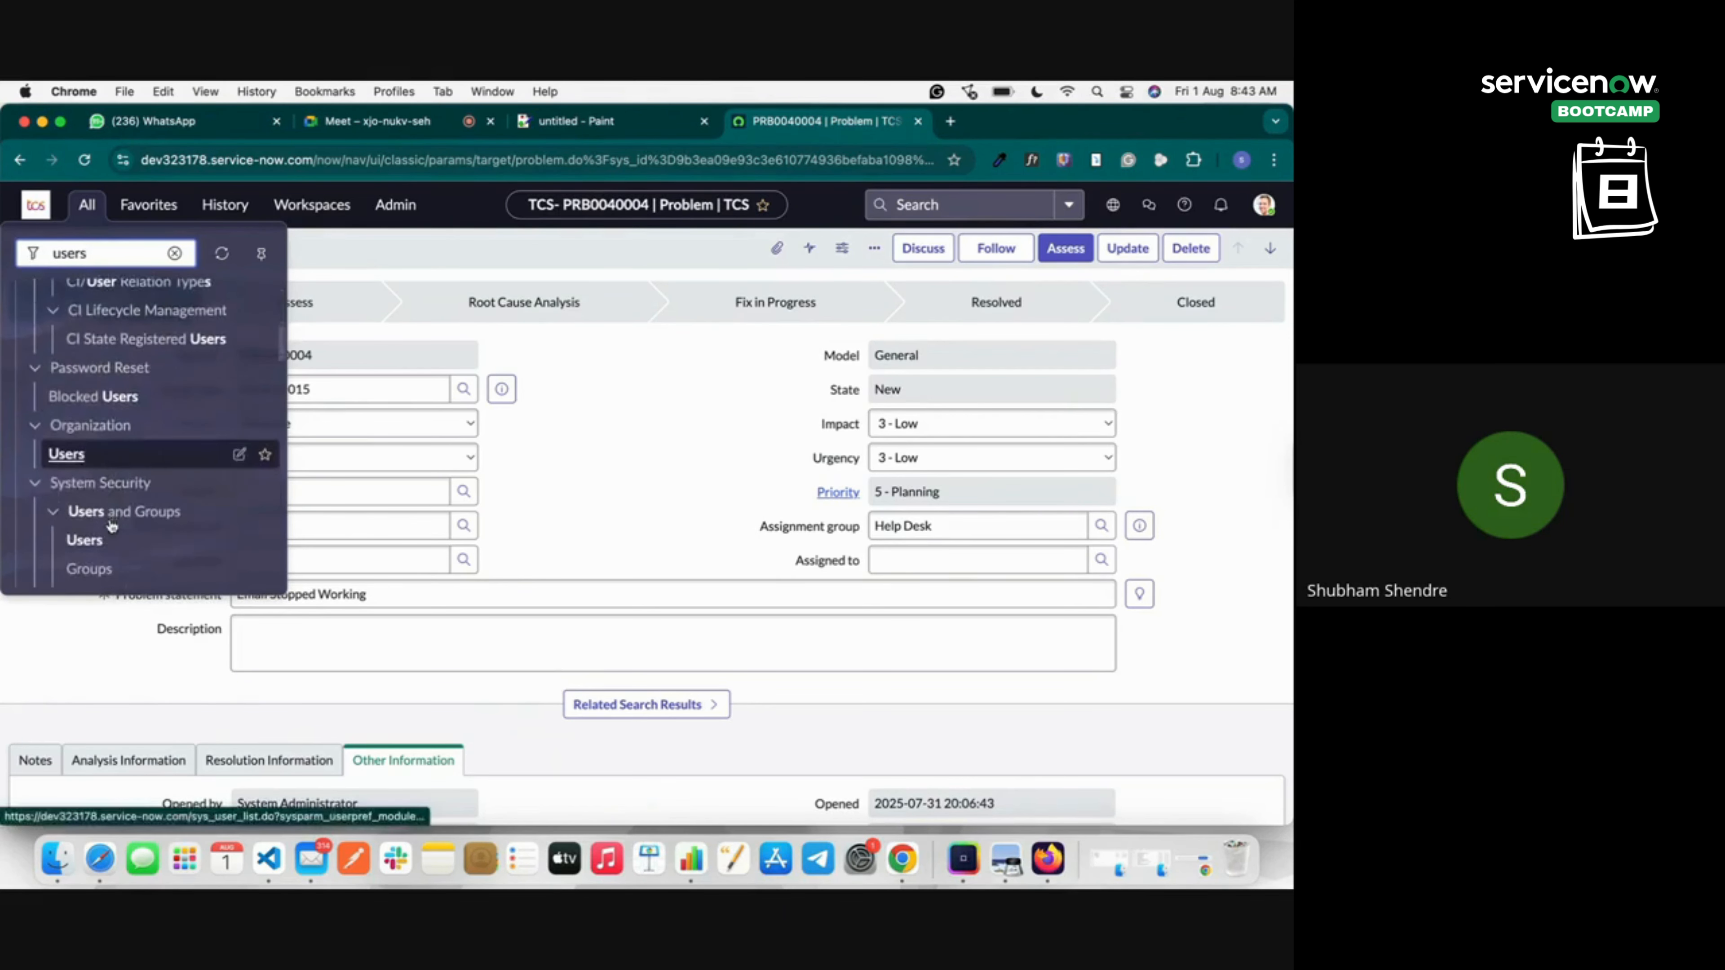
right_click(54, 454)
left_click(102, 467)
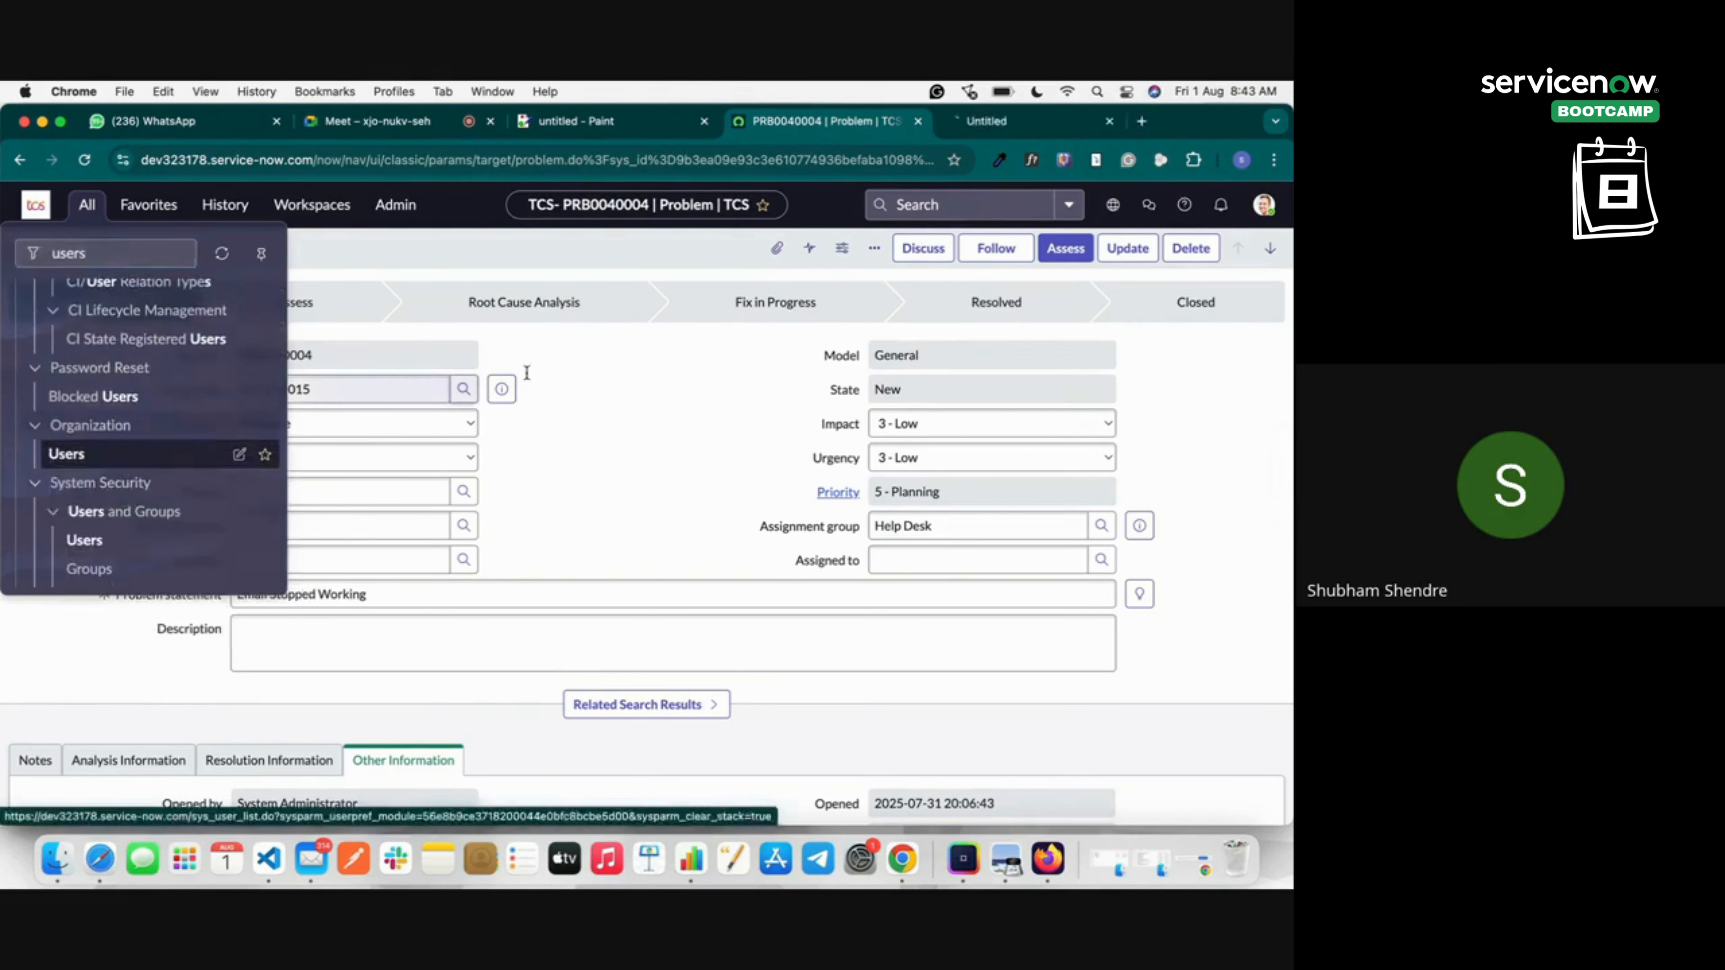
Filter the new Users tab by 'admin' to 29 users and copy the 'System Administrator' name.
left_click(1003, 122)
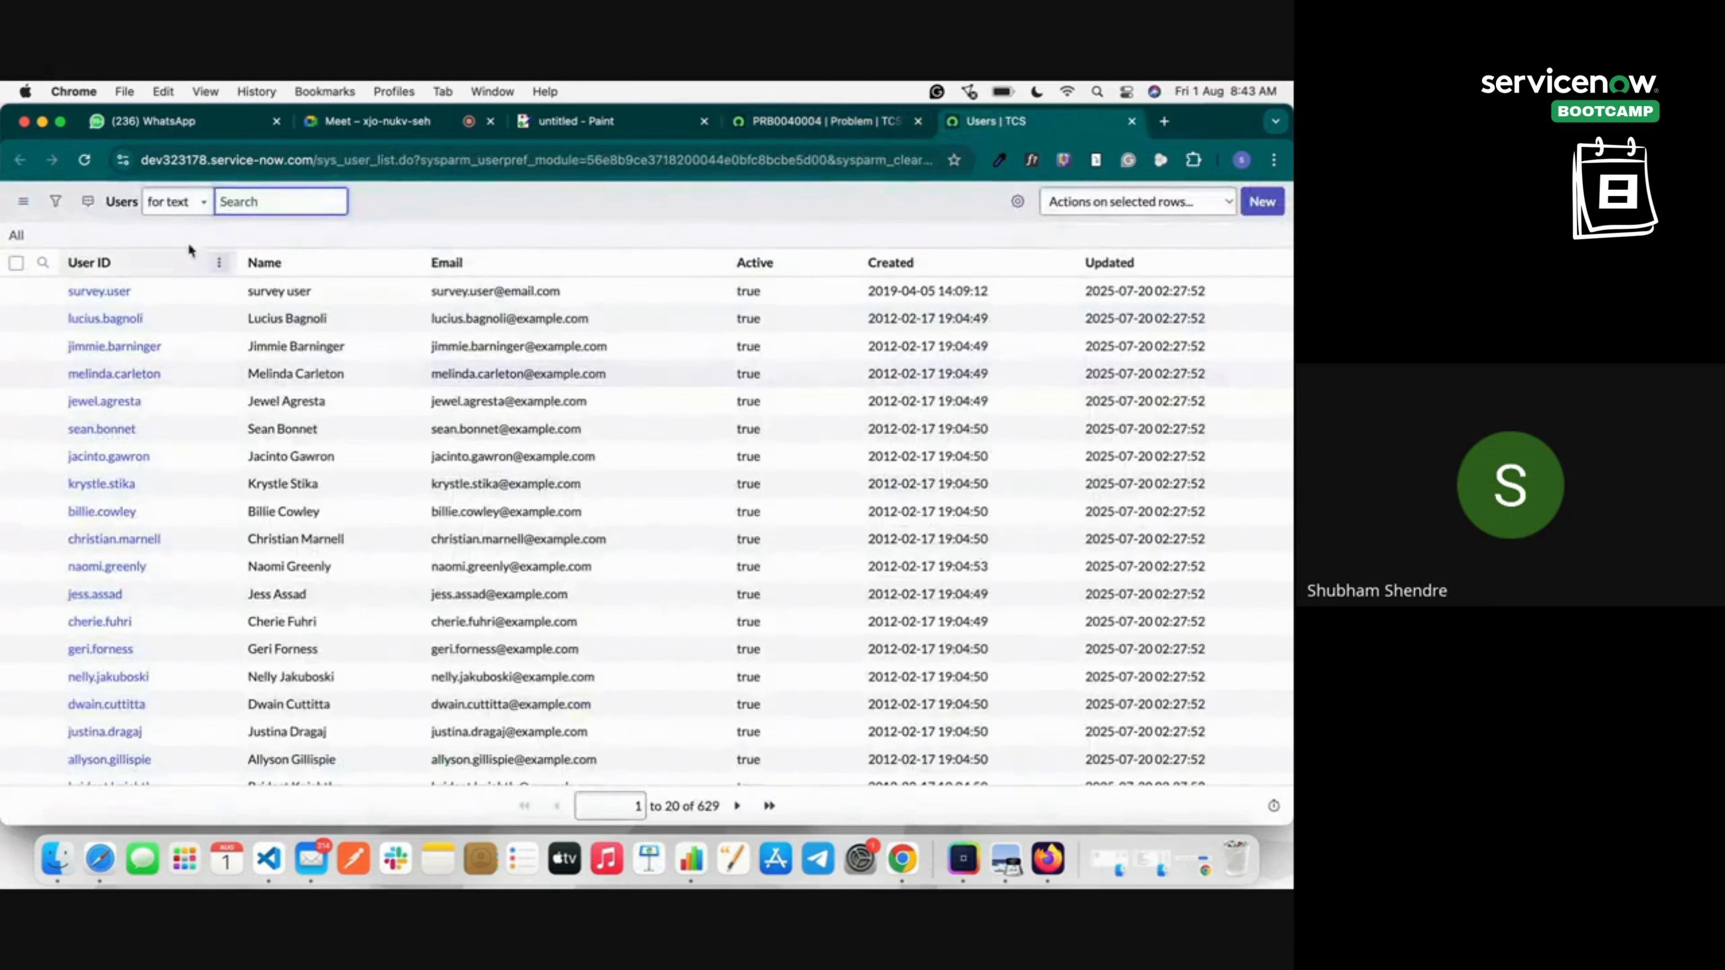
type("admin")
key("Return")
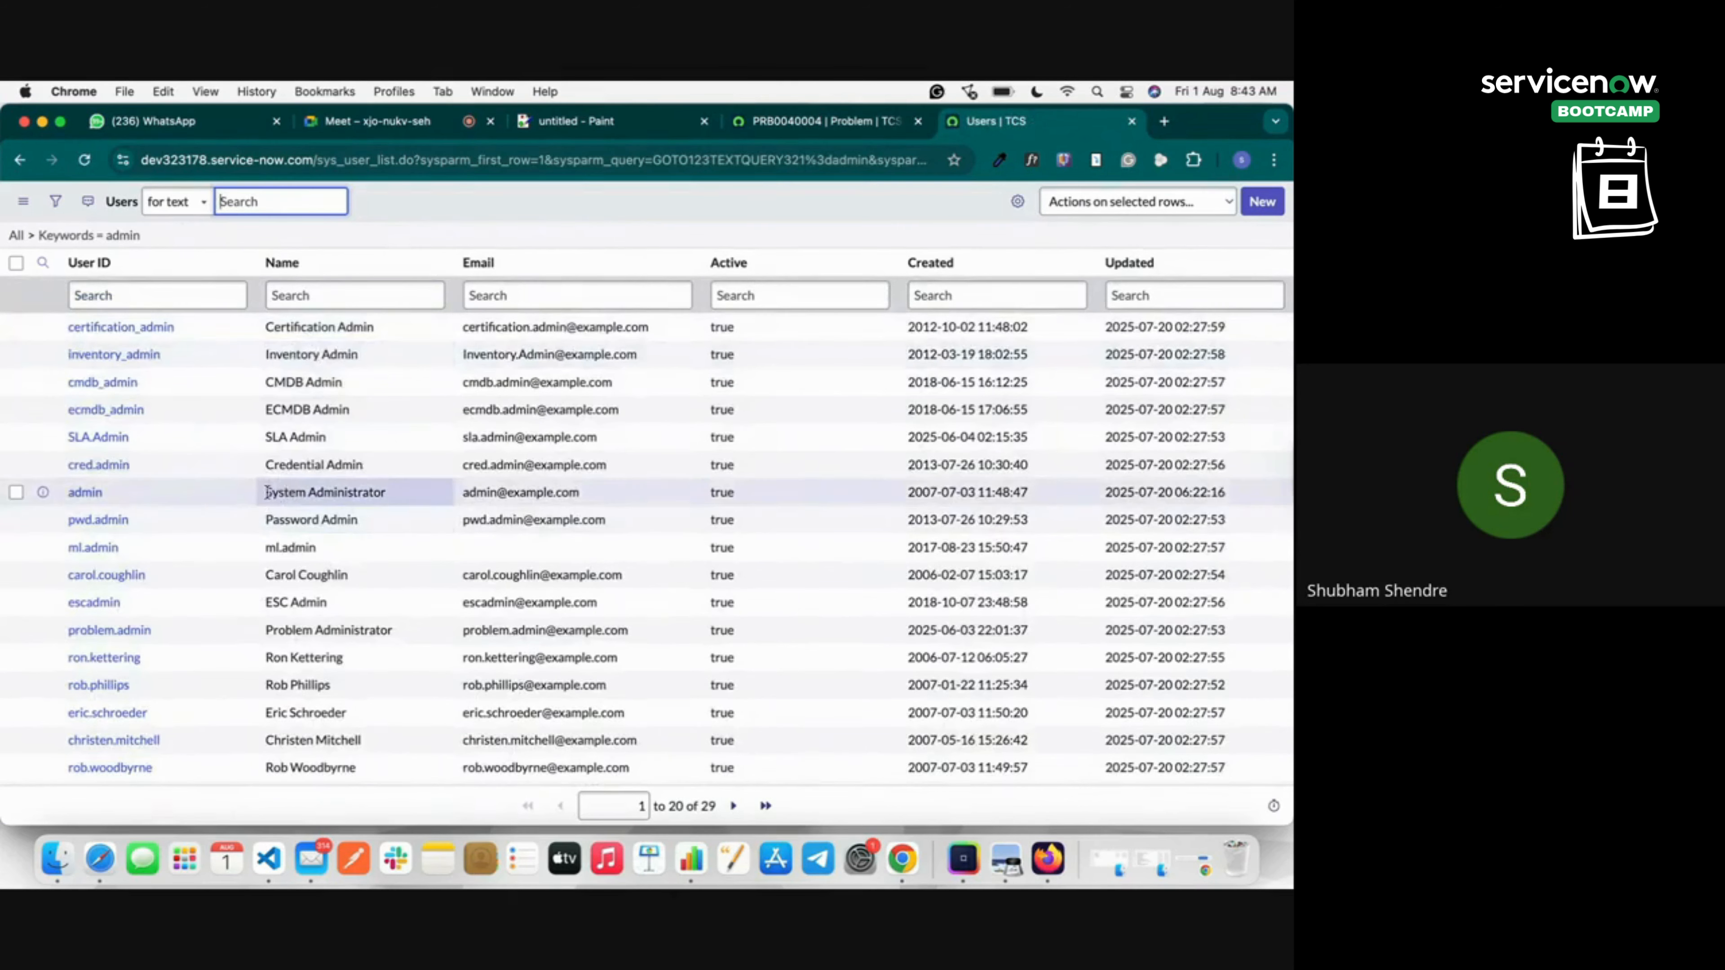
left_click_drag(267, 492, 404, 493)
key("super+c")
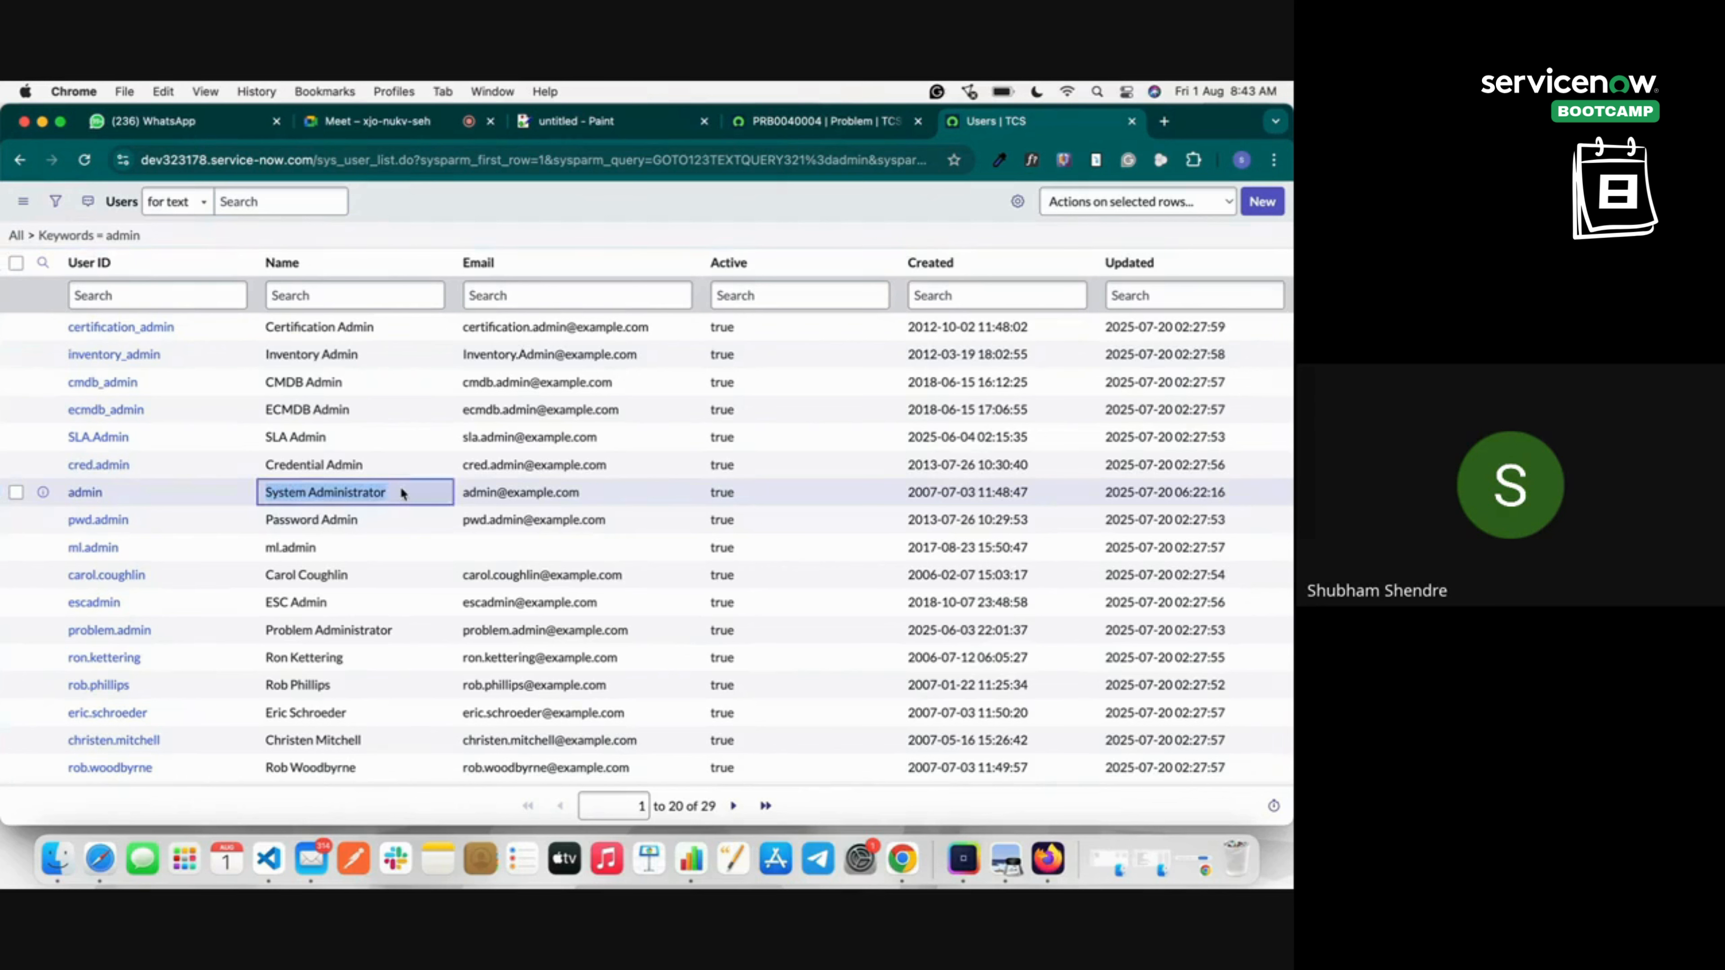
On PRB0040004, start Assess and search the Assigned to lookup by Name for 'System Administrator'.
left_click(856, 123)
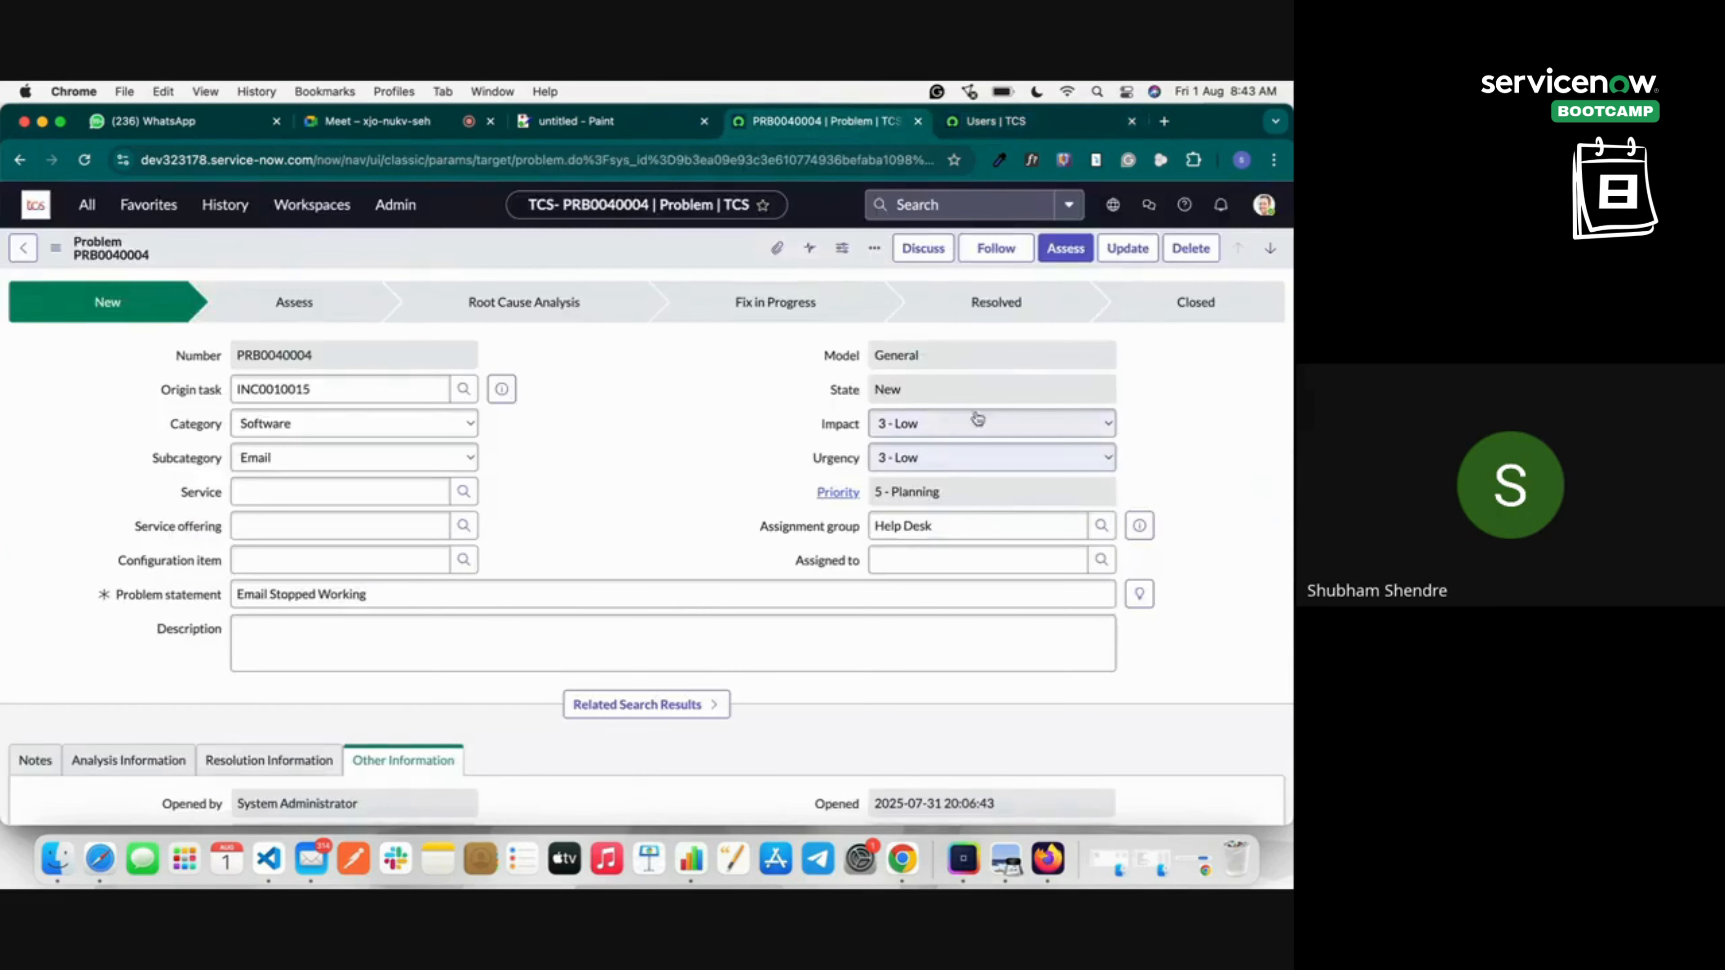
left_click(1078, 252)
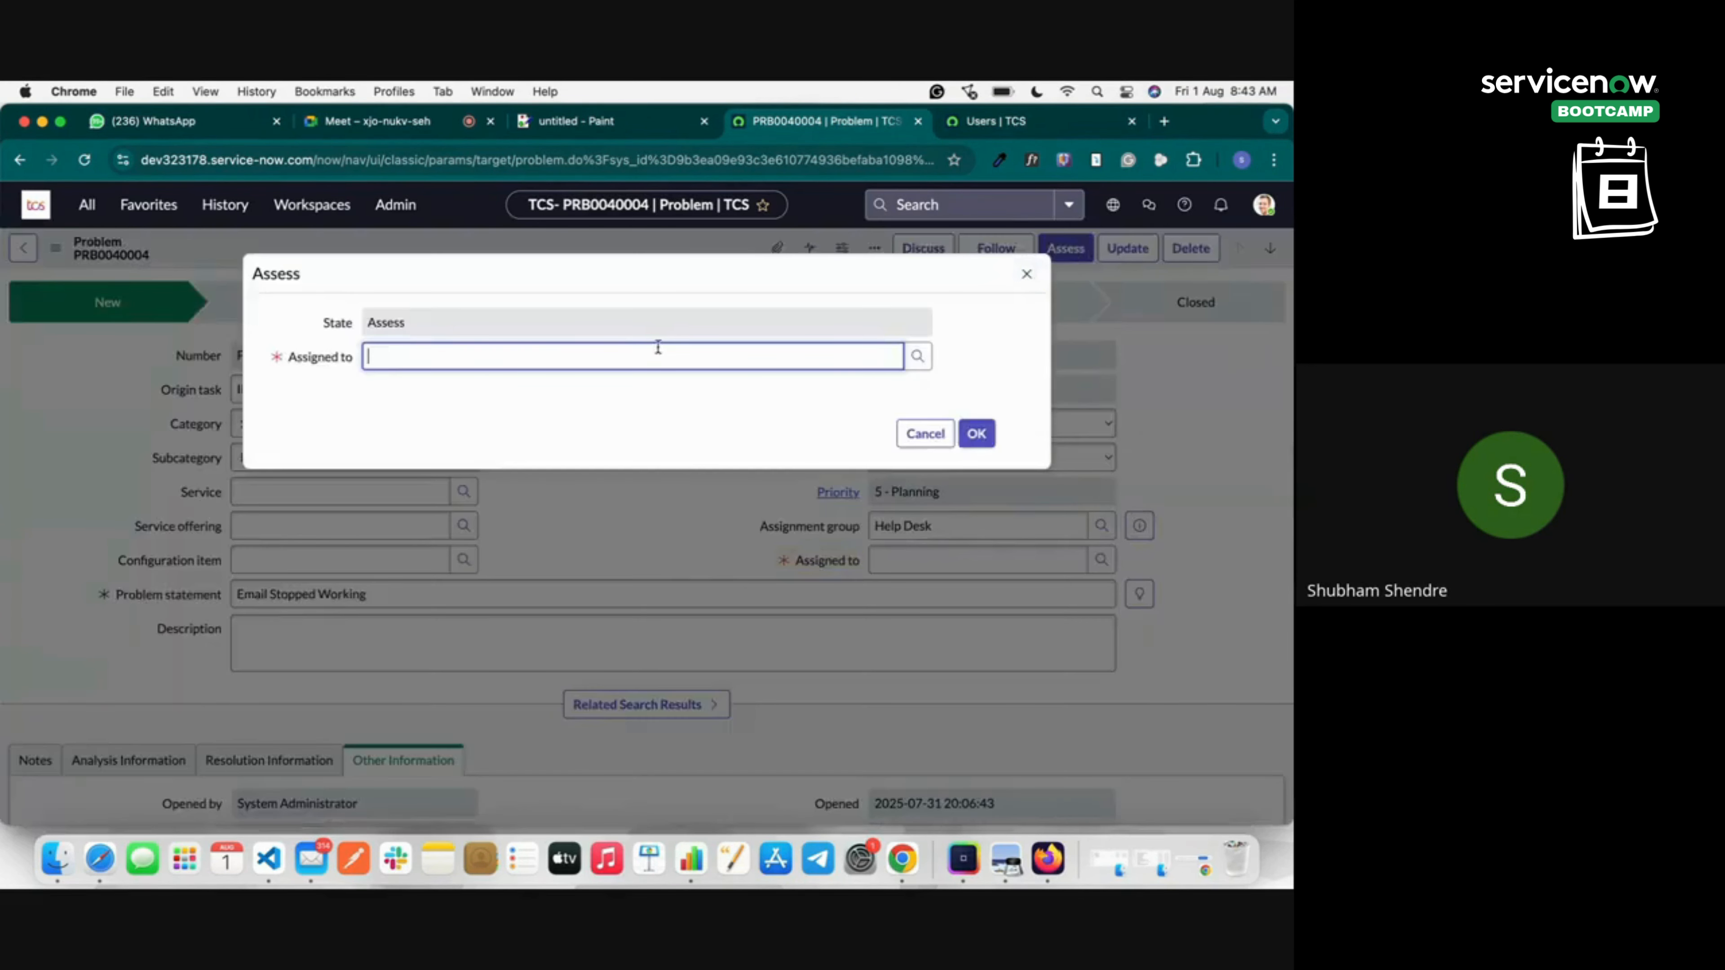
left_click(919, 363)
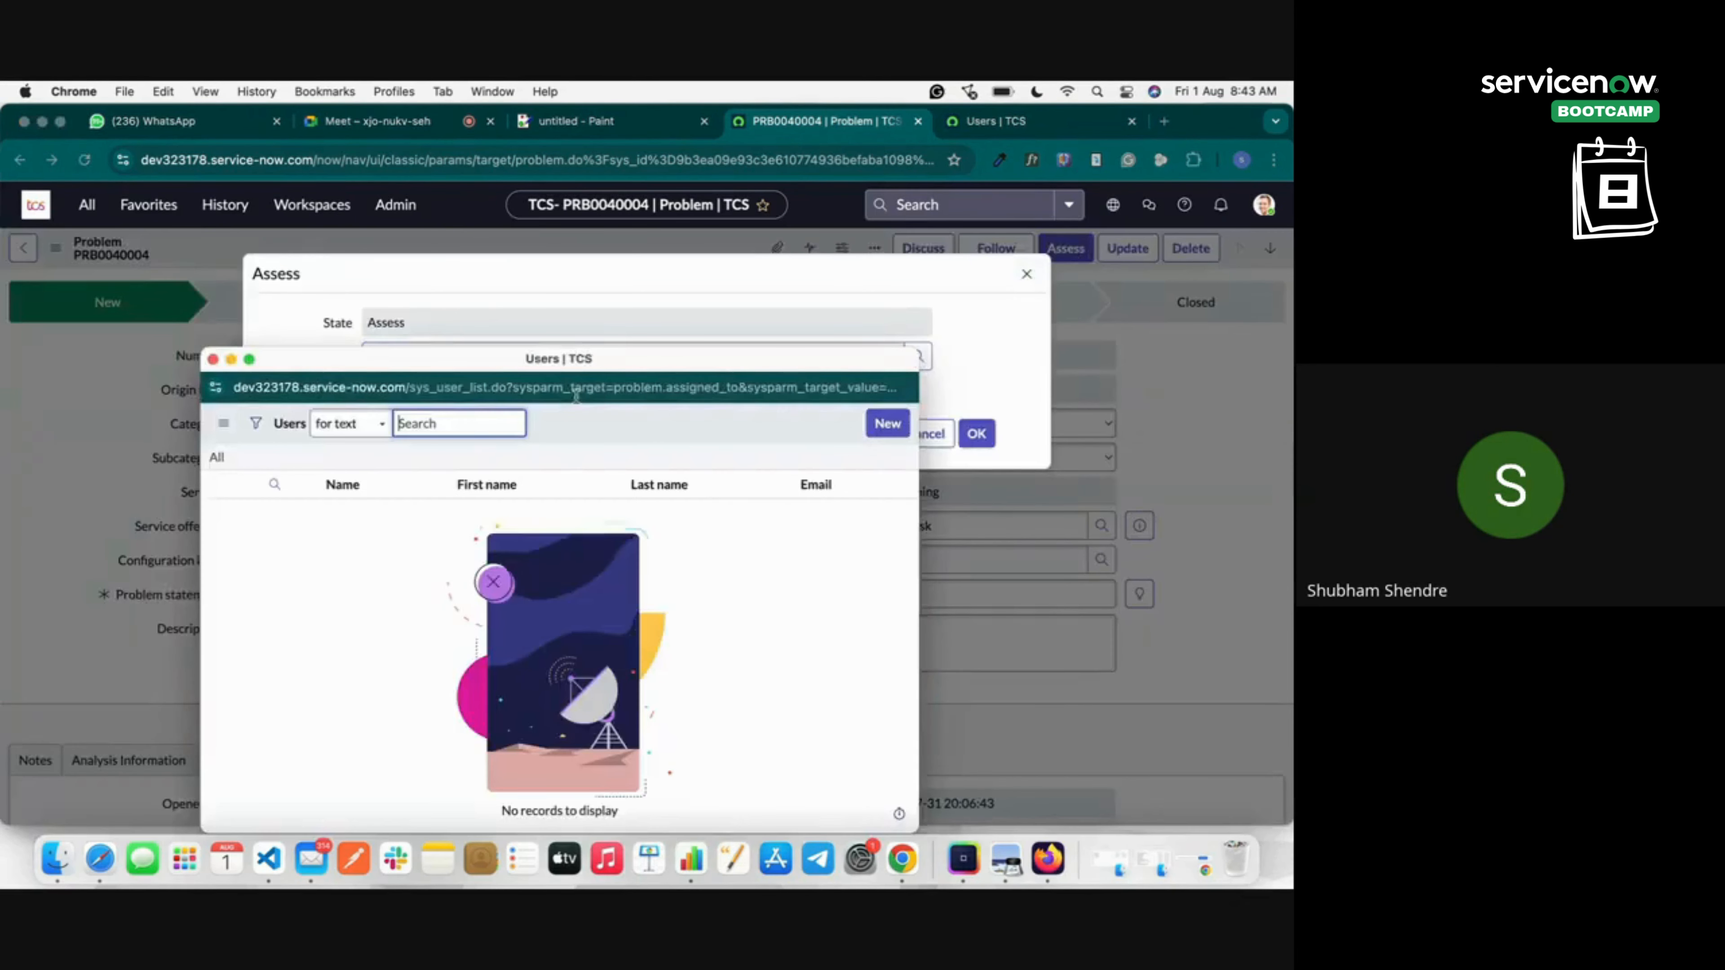
left_click(366, 424)
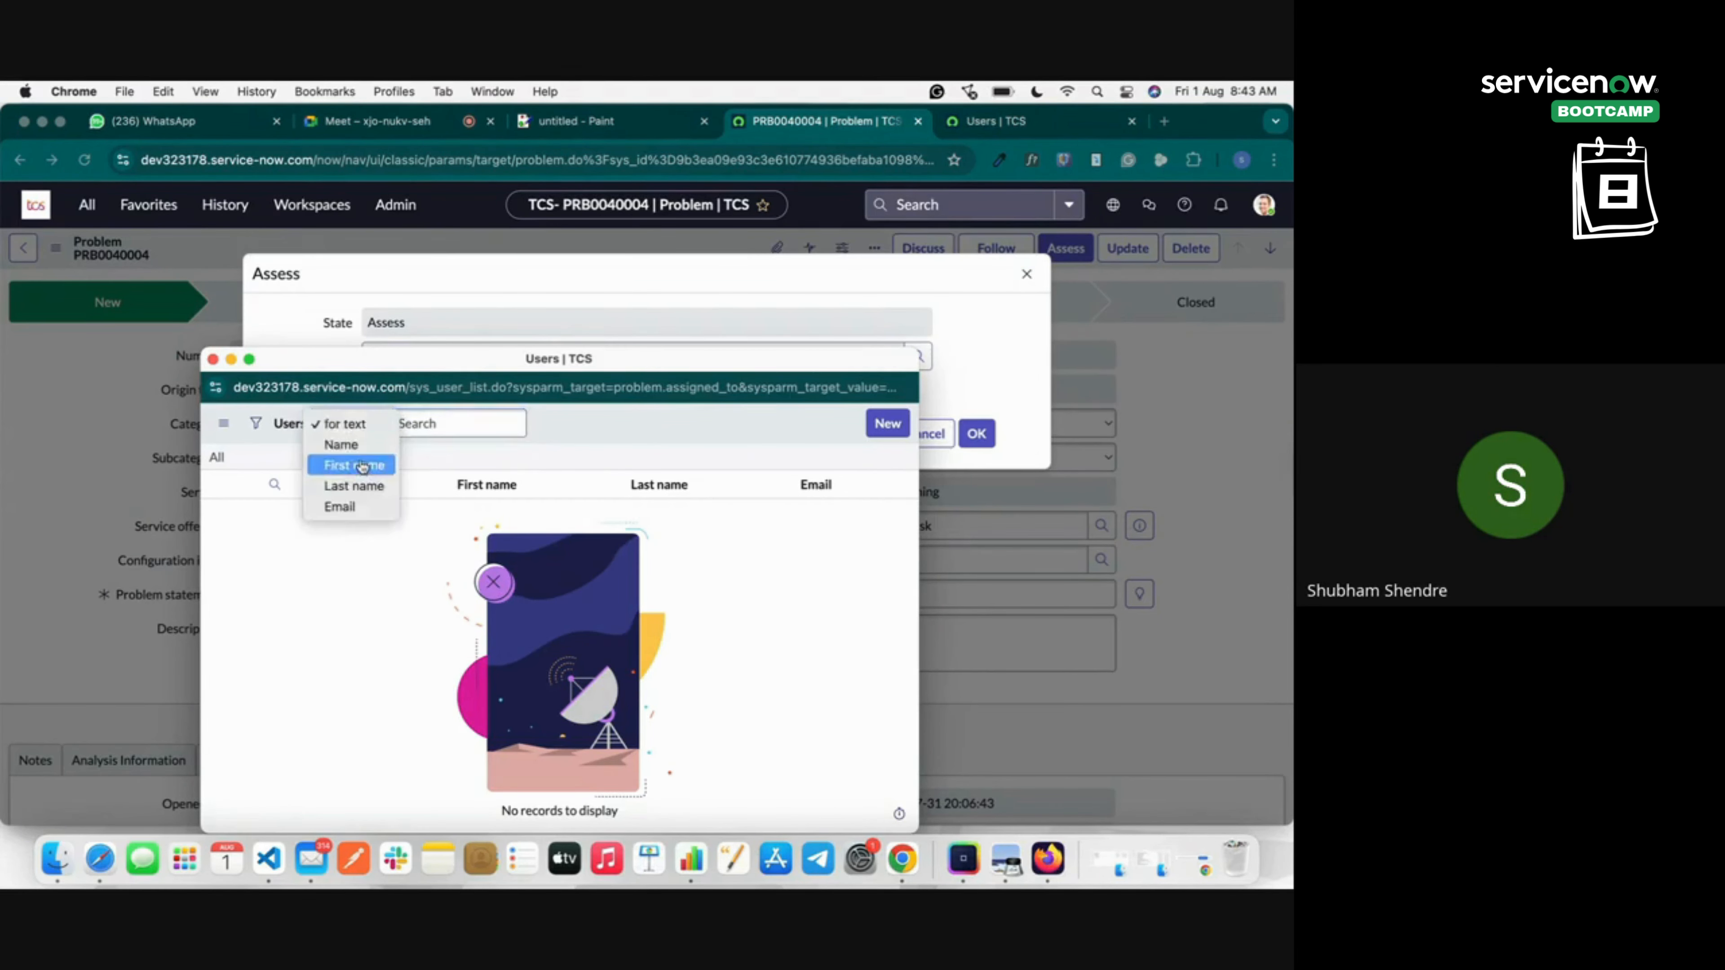
left_click(489, 431)
left_click(489, 430)
key("super+v")
key("Return")
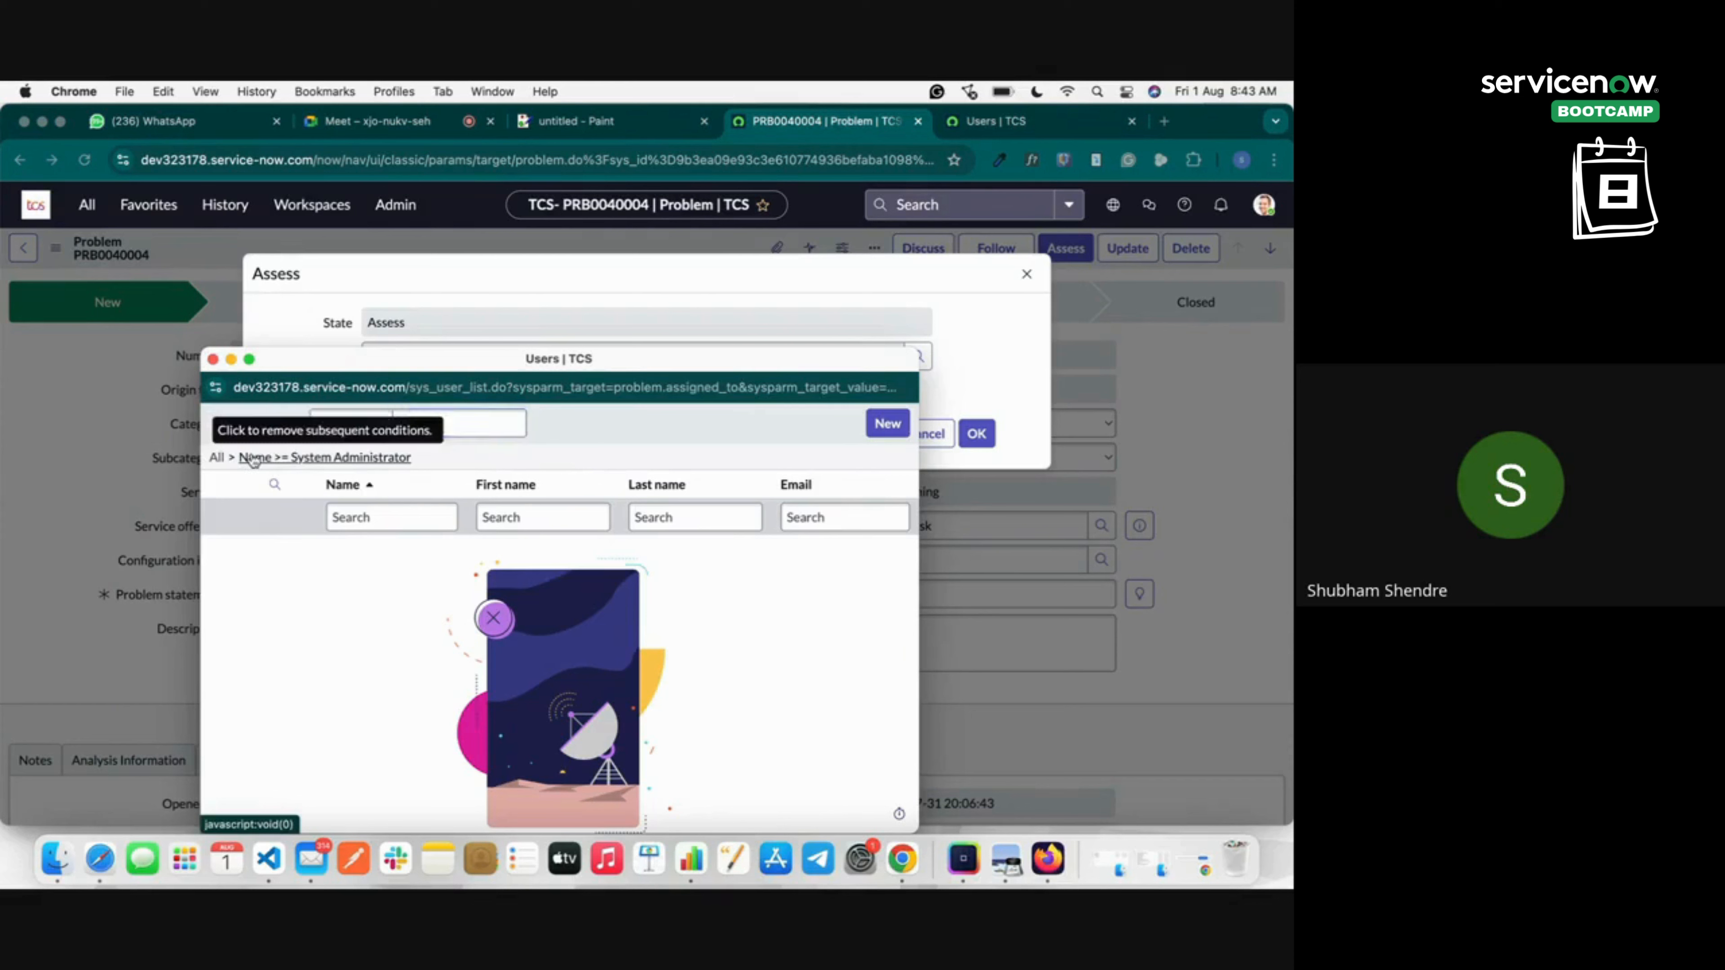
Remove the Name filter, close the user lookup and cancel the Assess dialog.
left_click(217, 459)
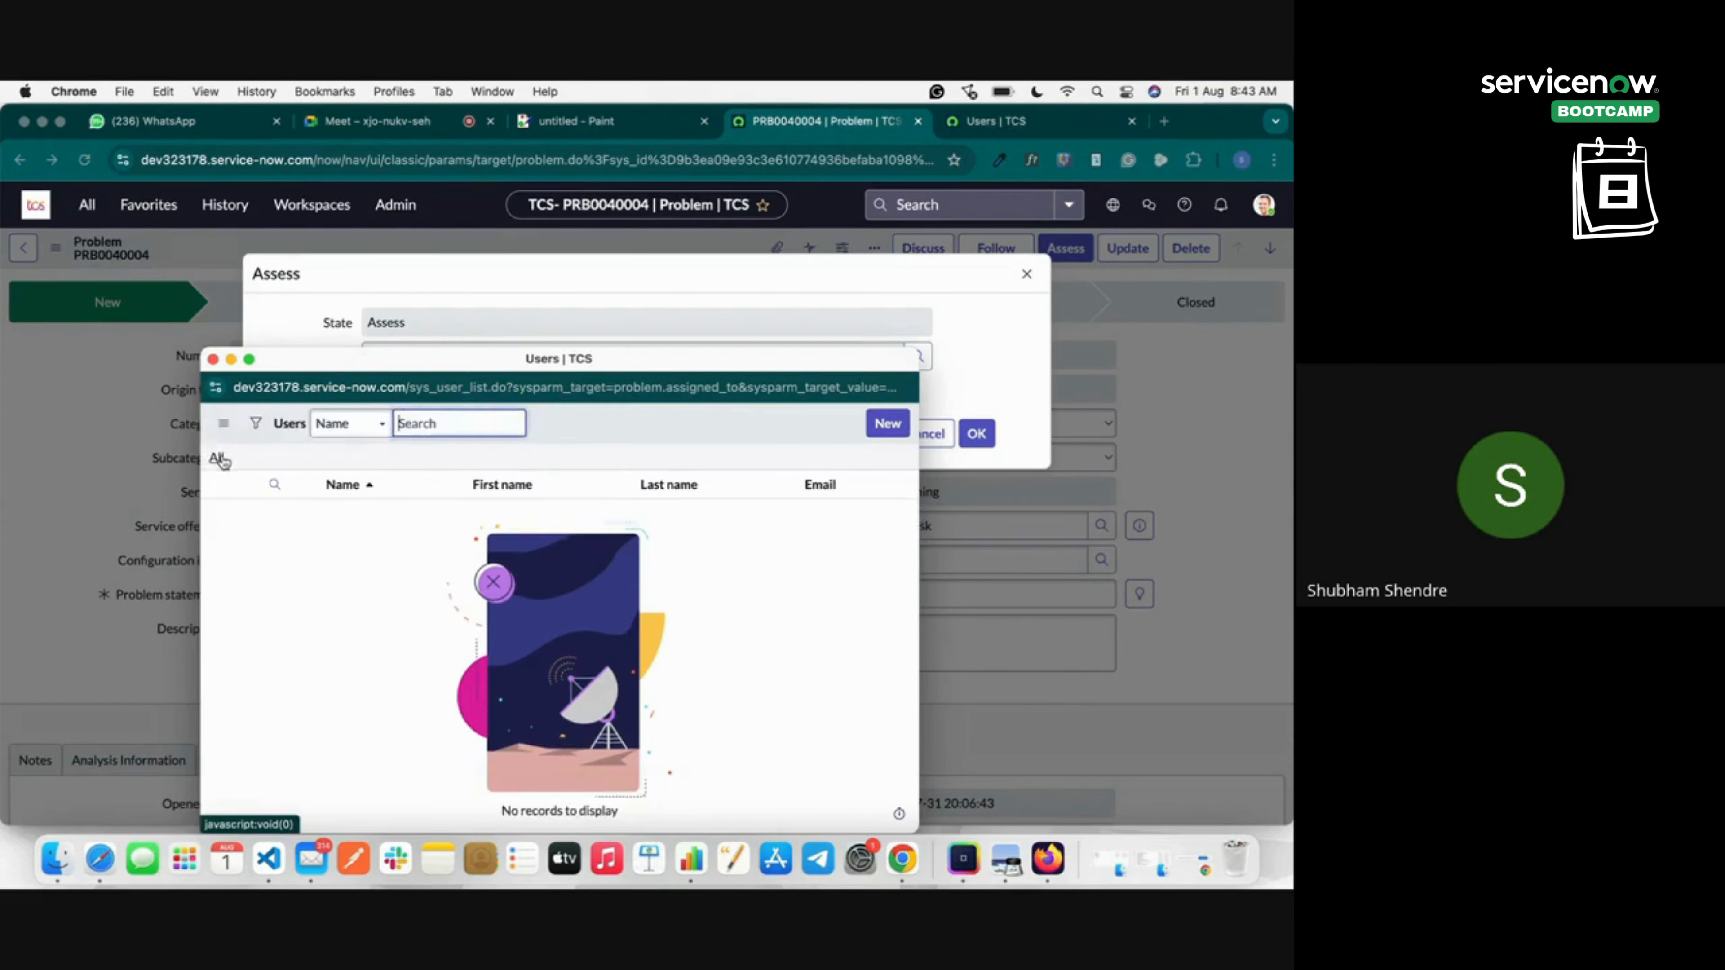
left_click(357, 428)
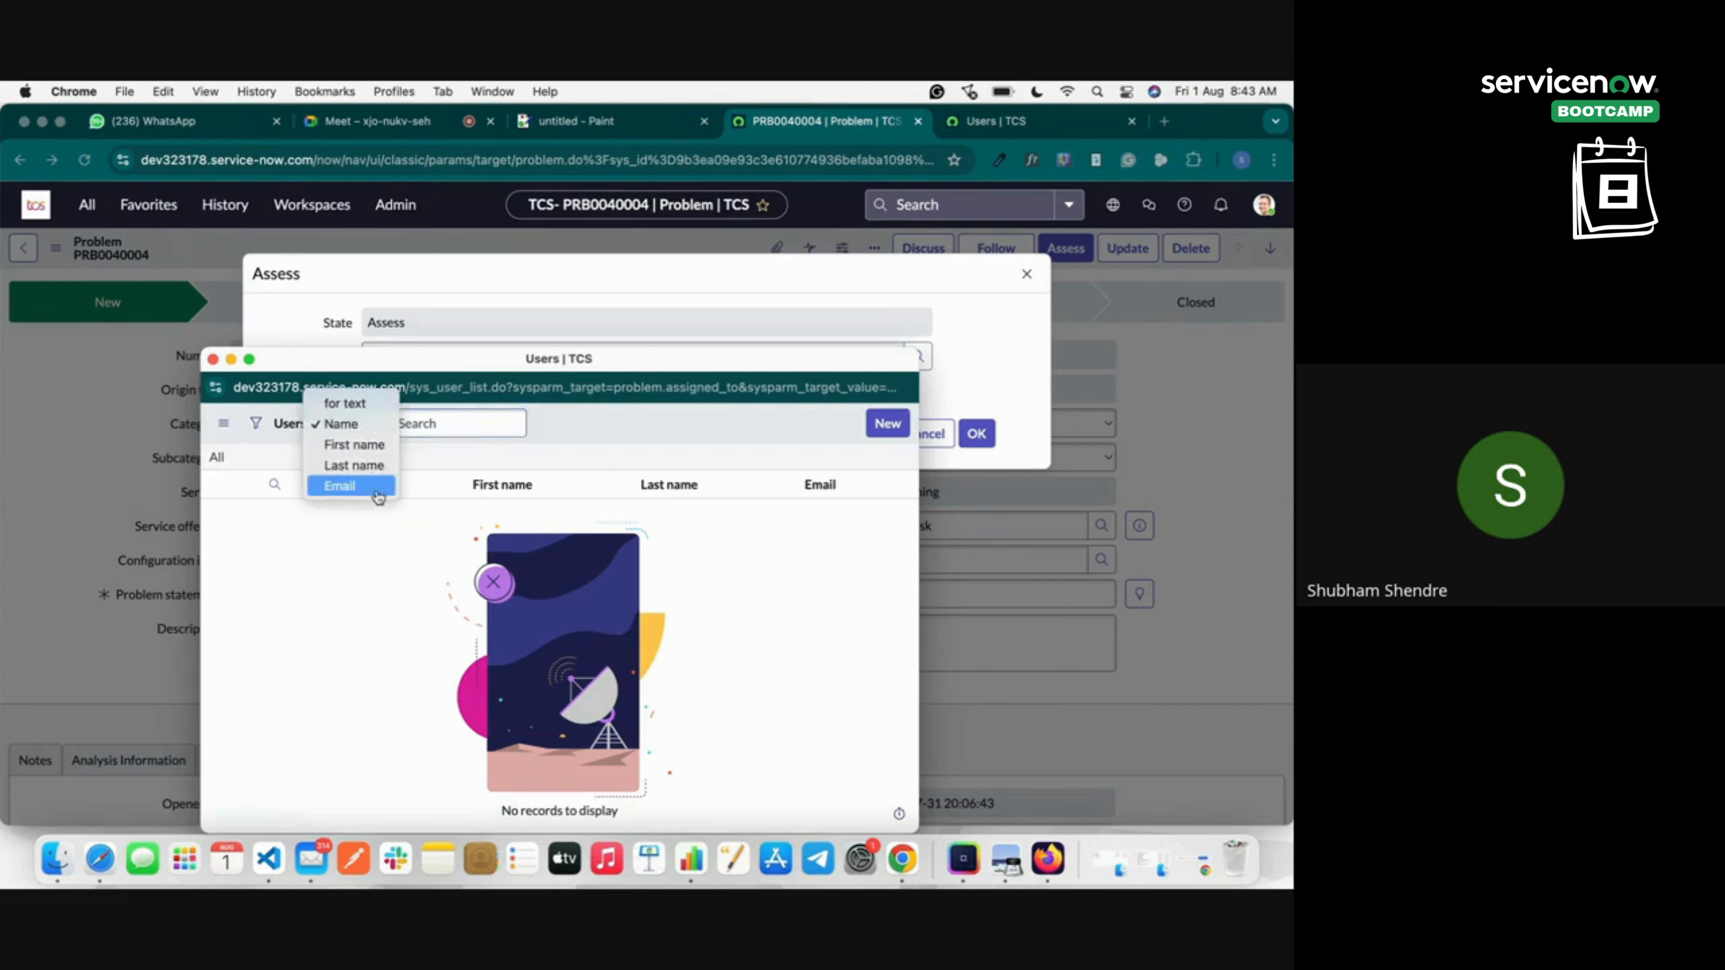
left_click(212, 360)
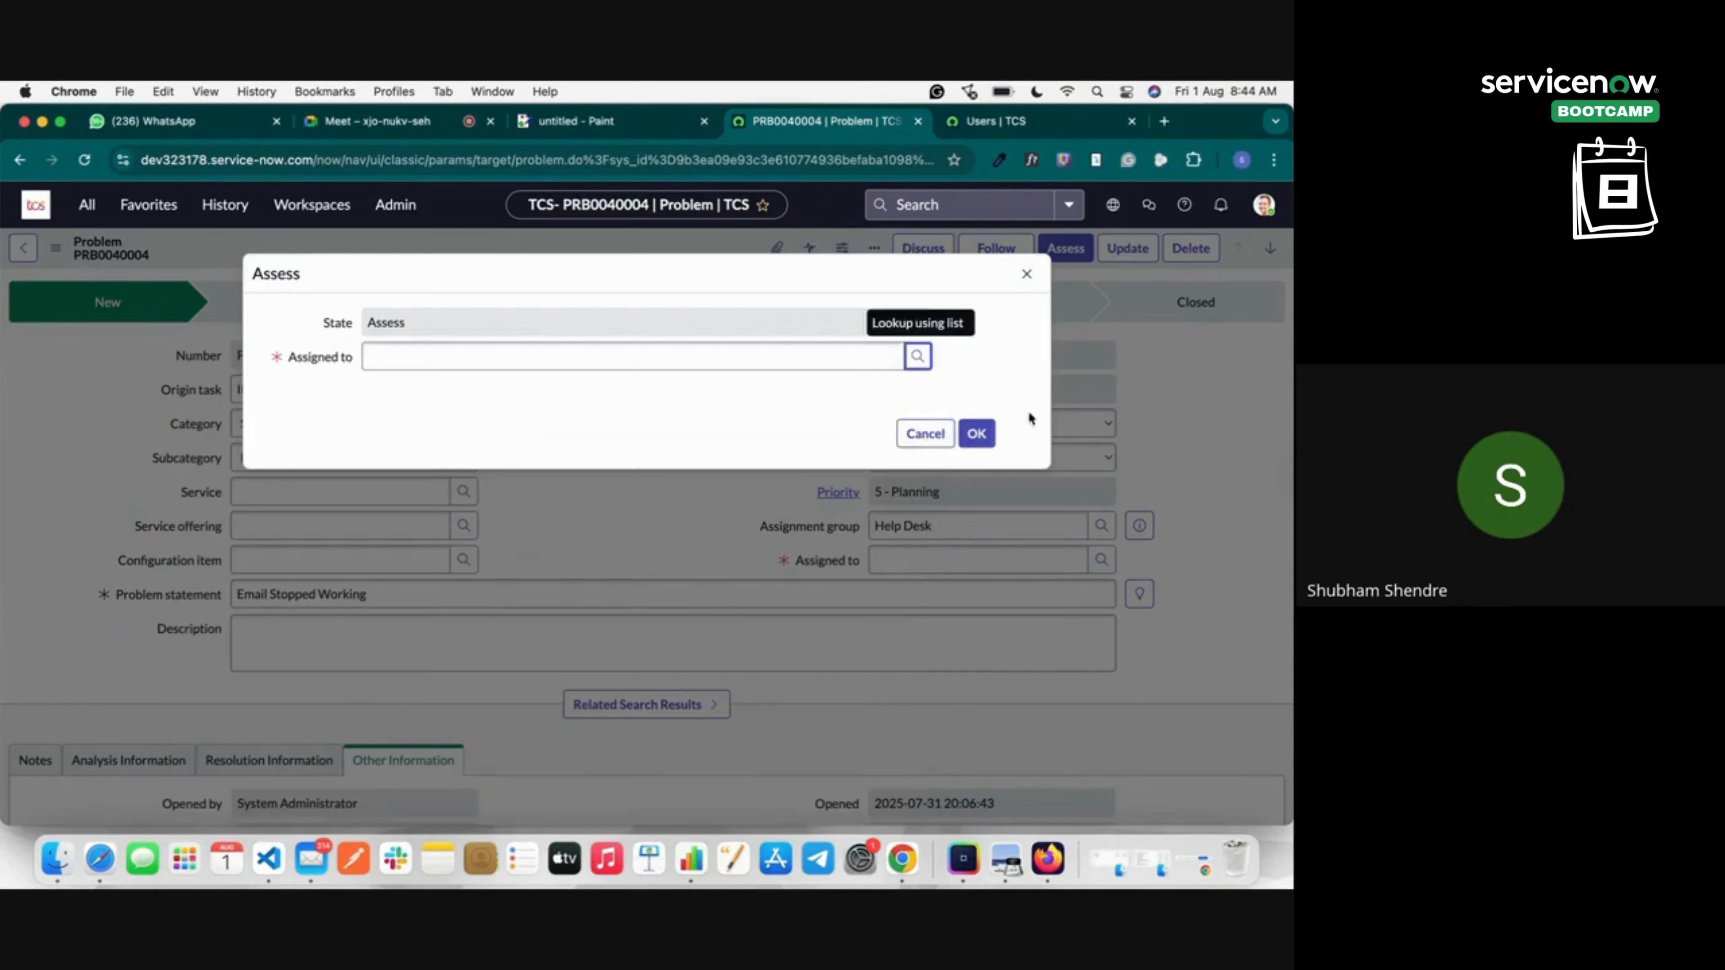
left_click(1026, 274)
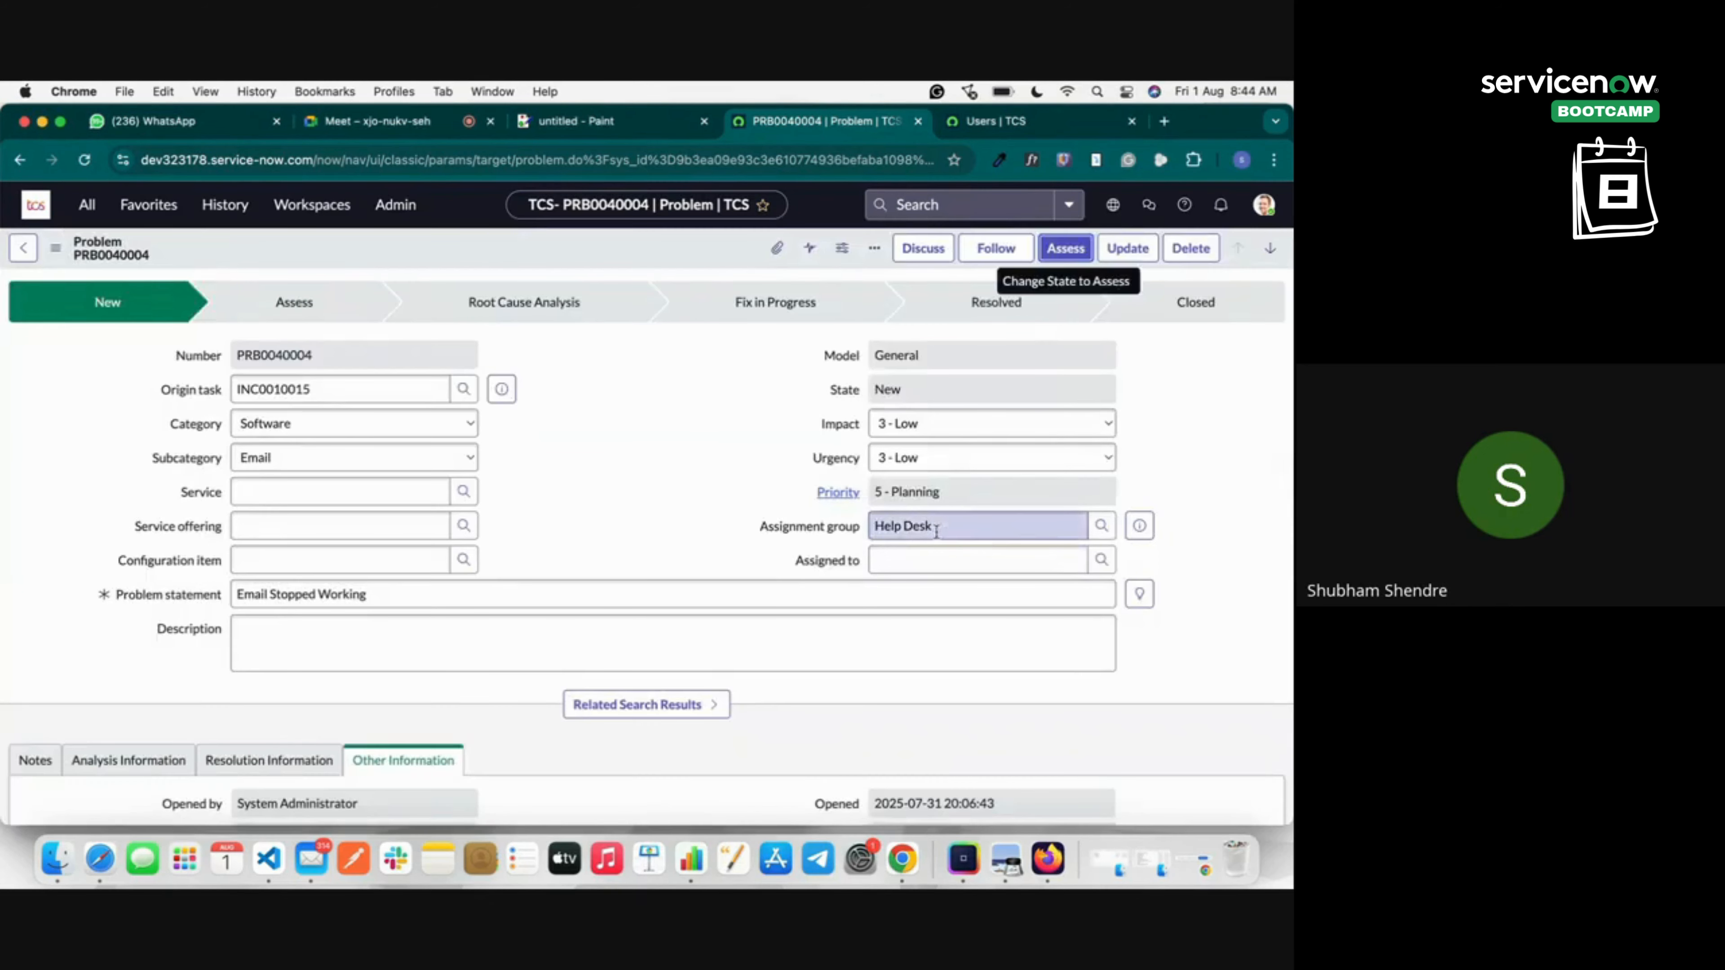
Browse the Assignment group lookup list, then close it.
left_click(1101, 525)
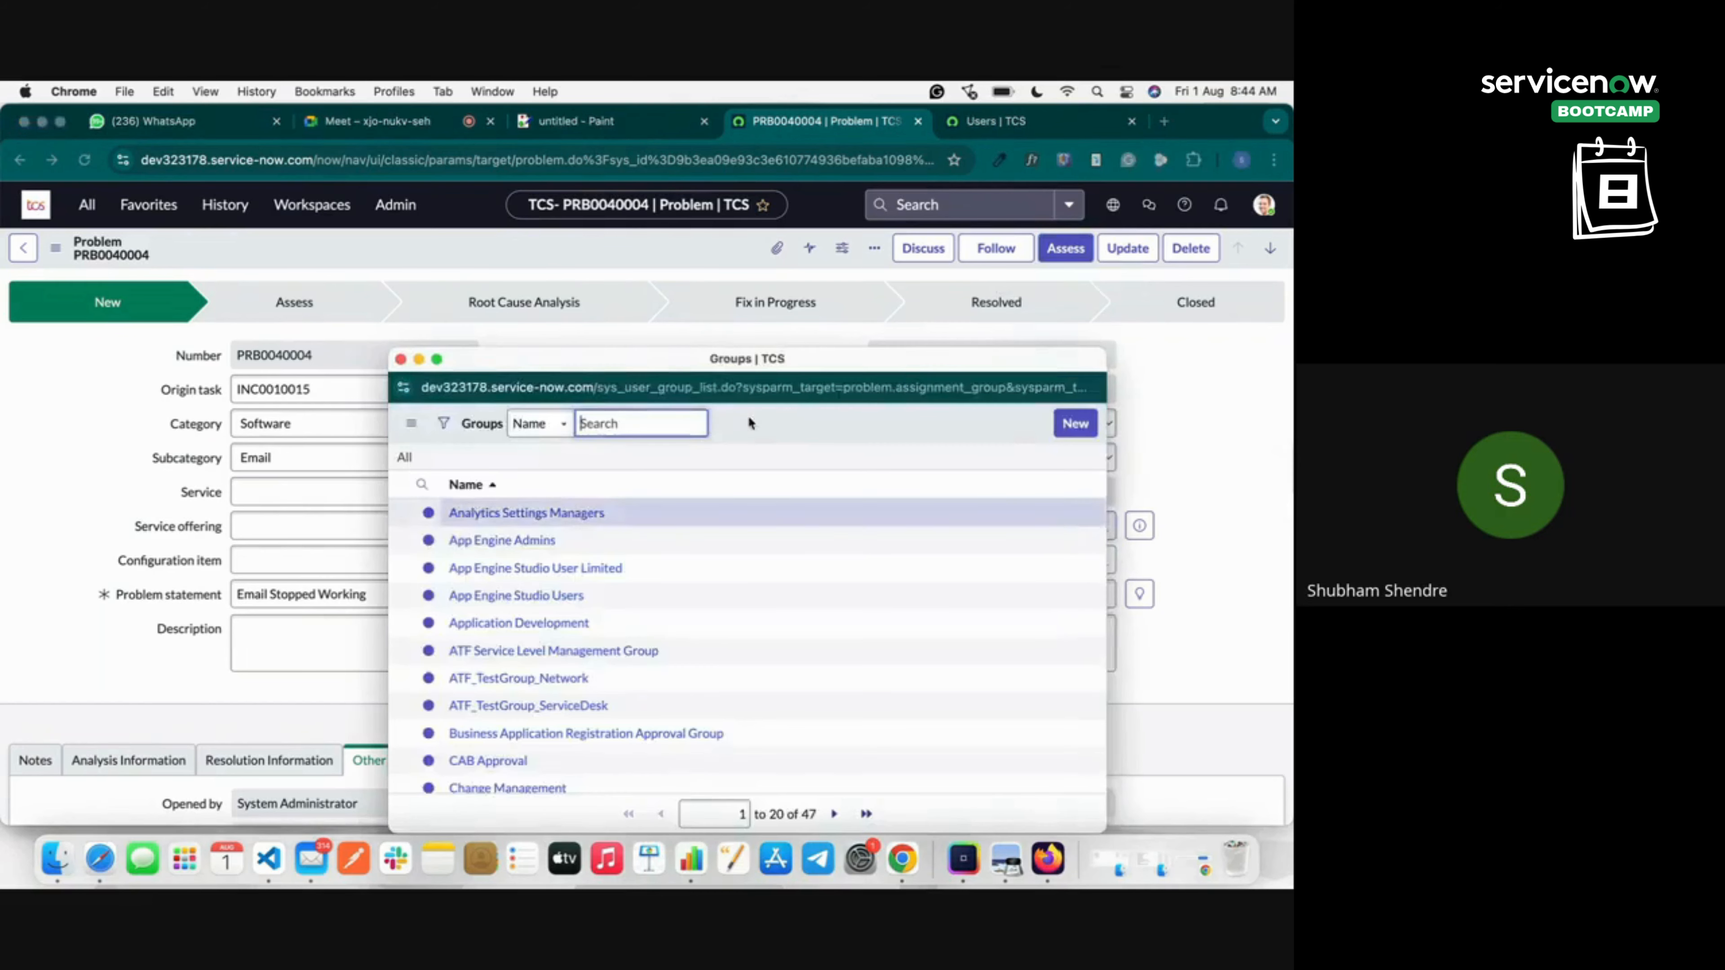
scroll(540, 561, "down", 5)
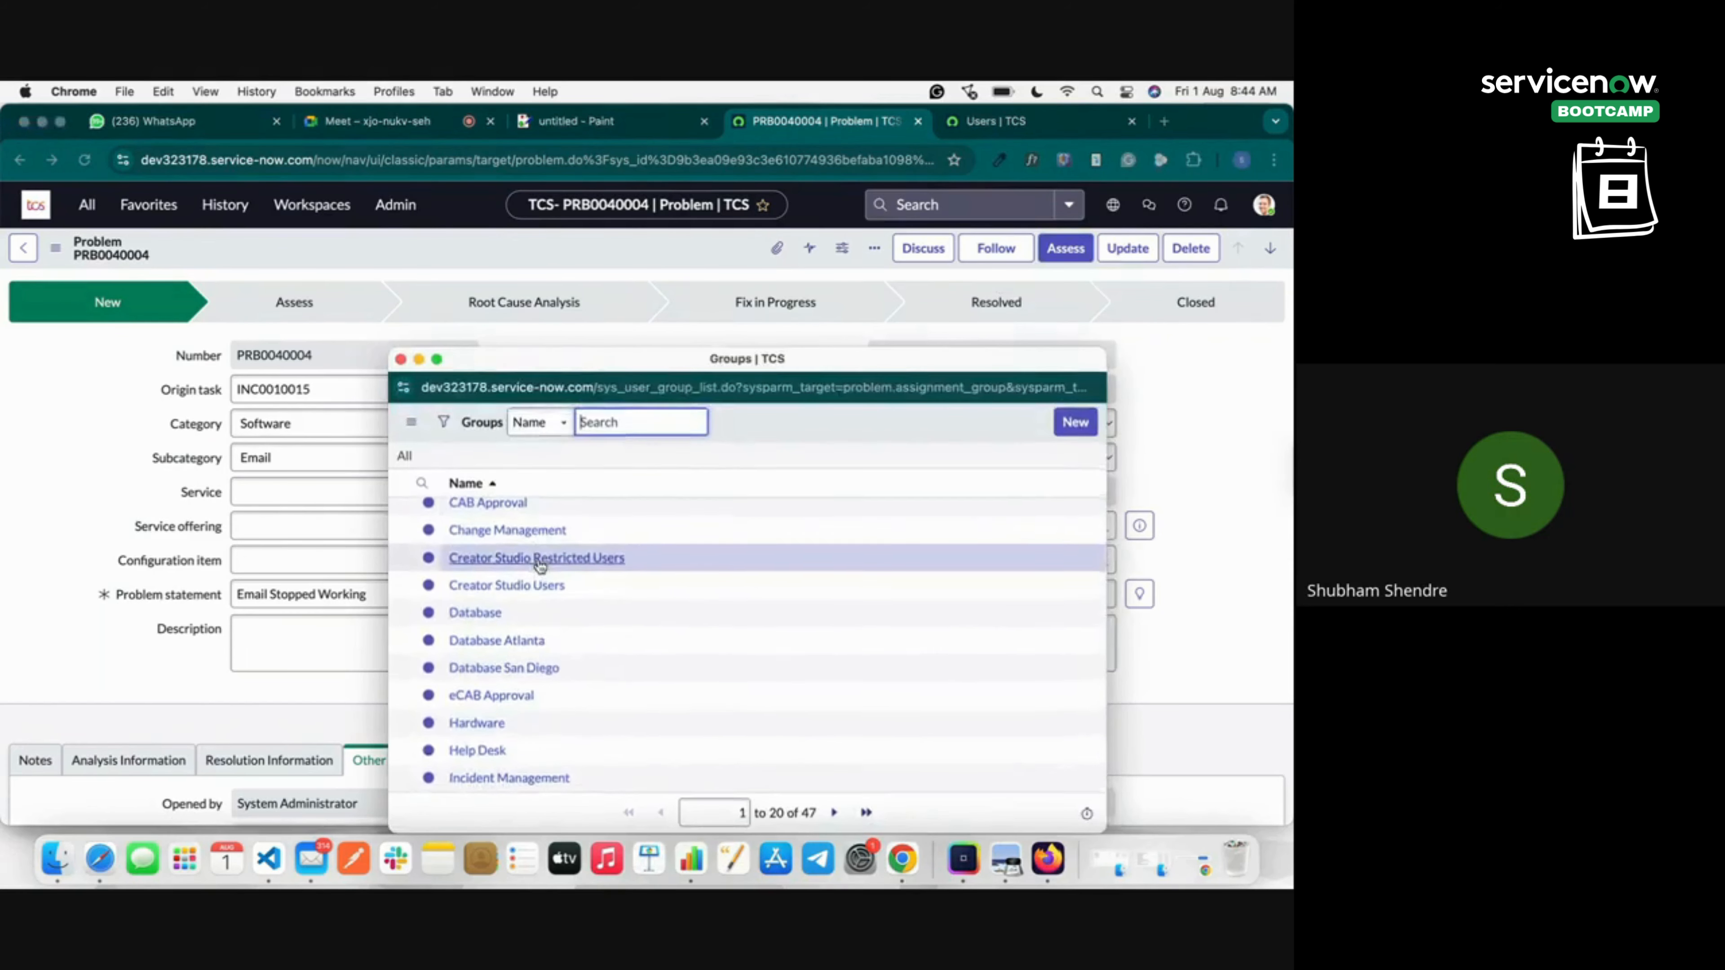
scroll(540, 564, "up", 2)
scroll(540, 563, "up", 3)
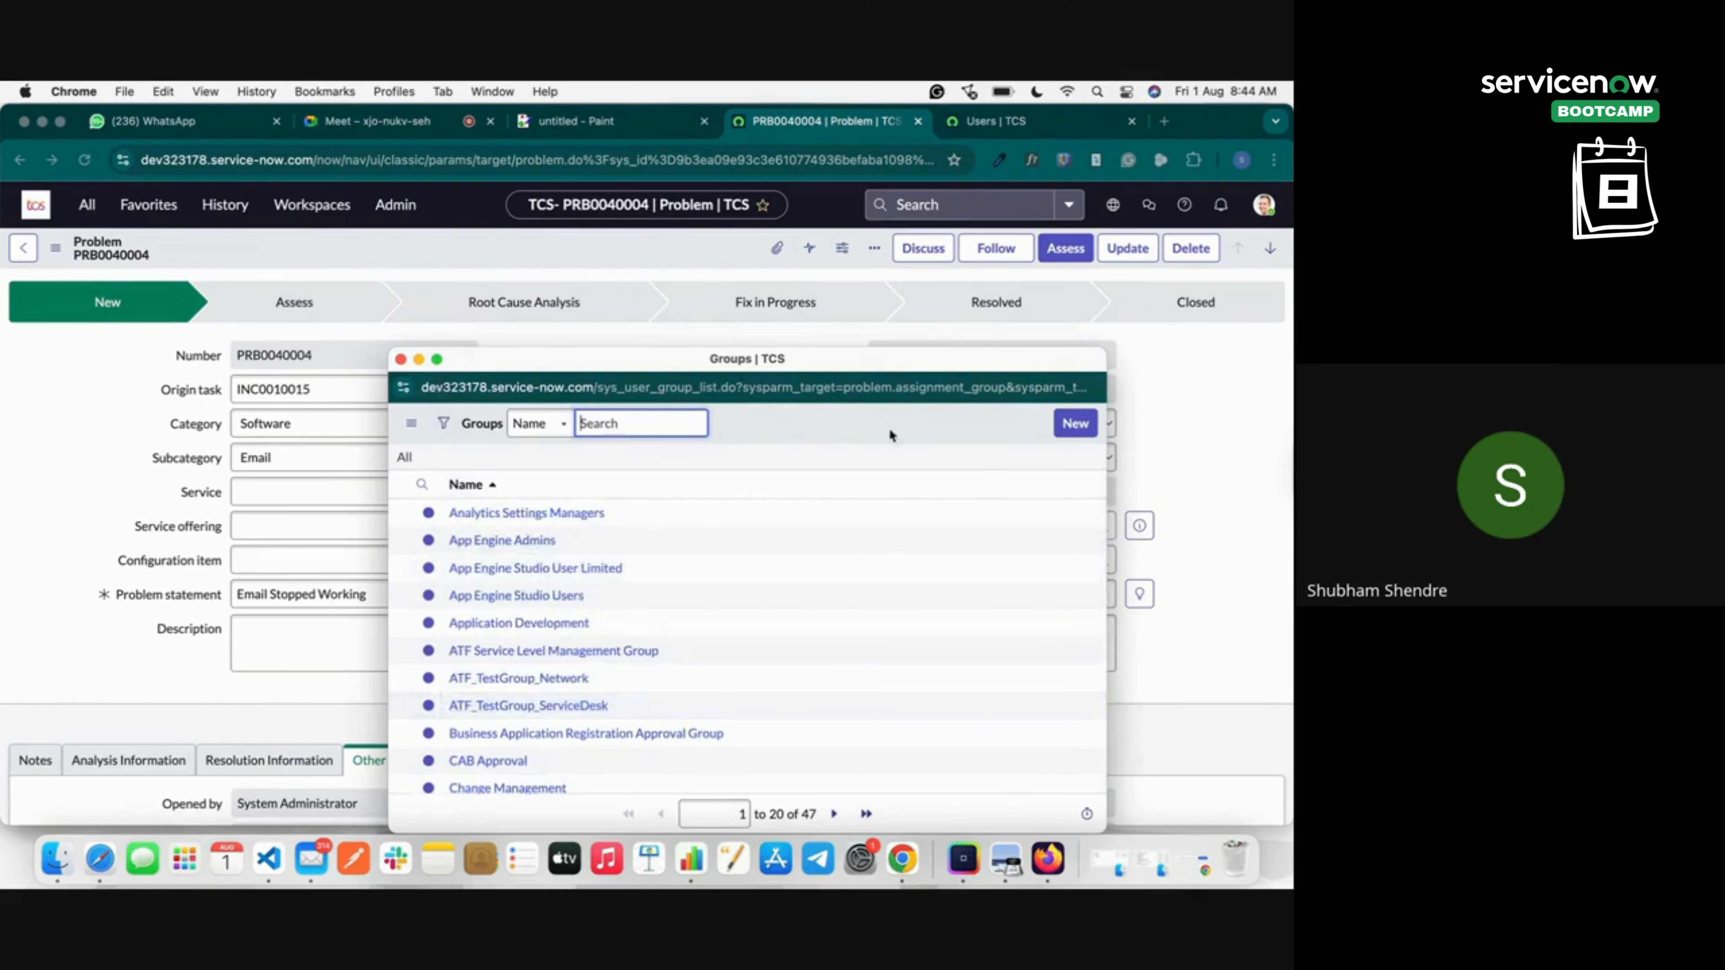
left_click(401, 359)
Return the Users tab to the unfiltered list and close that tab.
left_click(1018, 122)
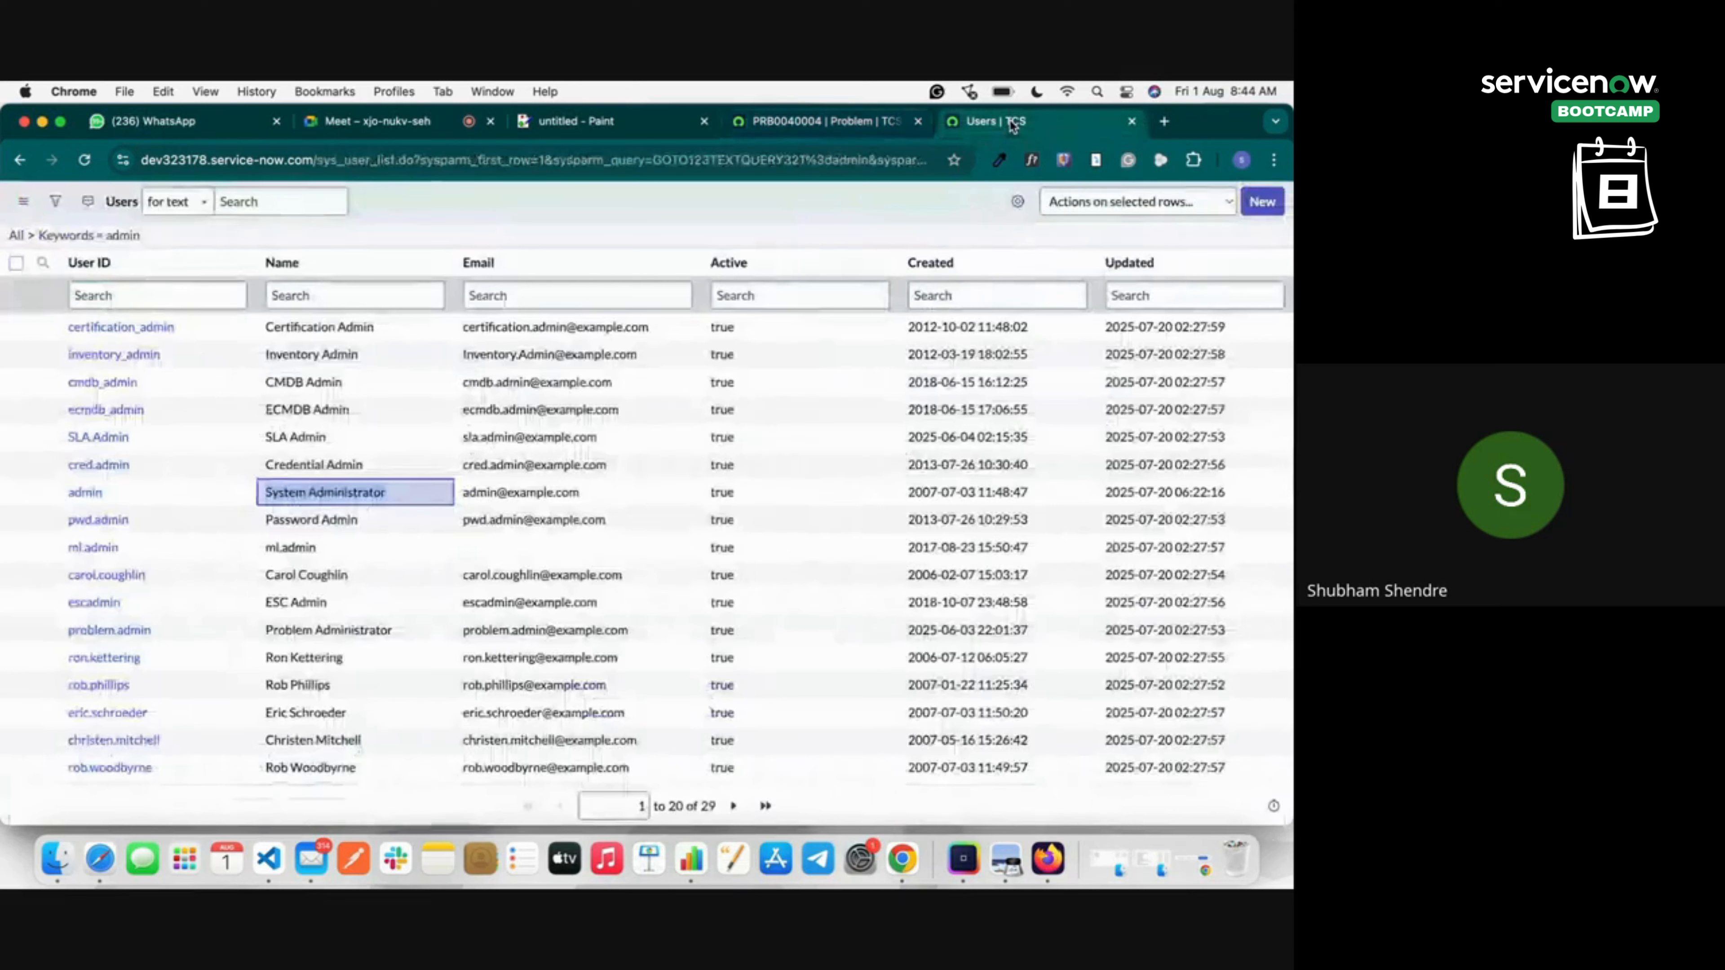
left_click(23, 201)
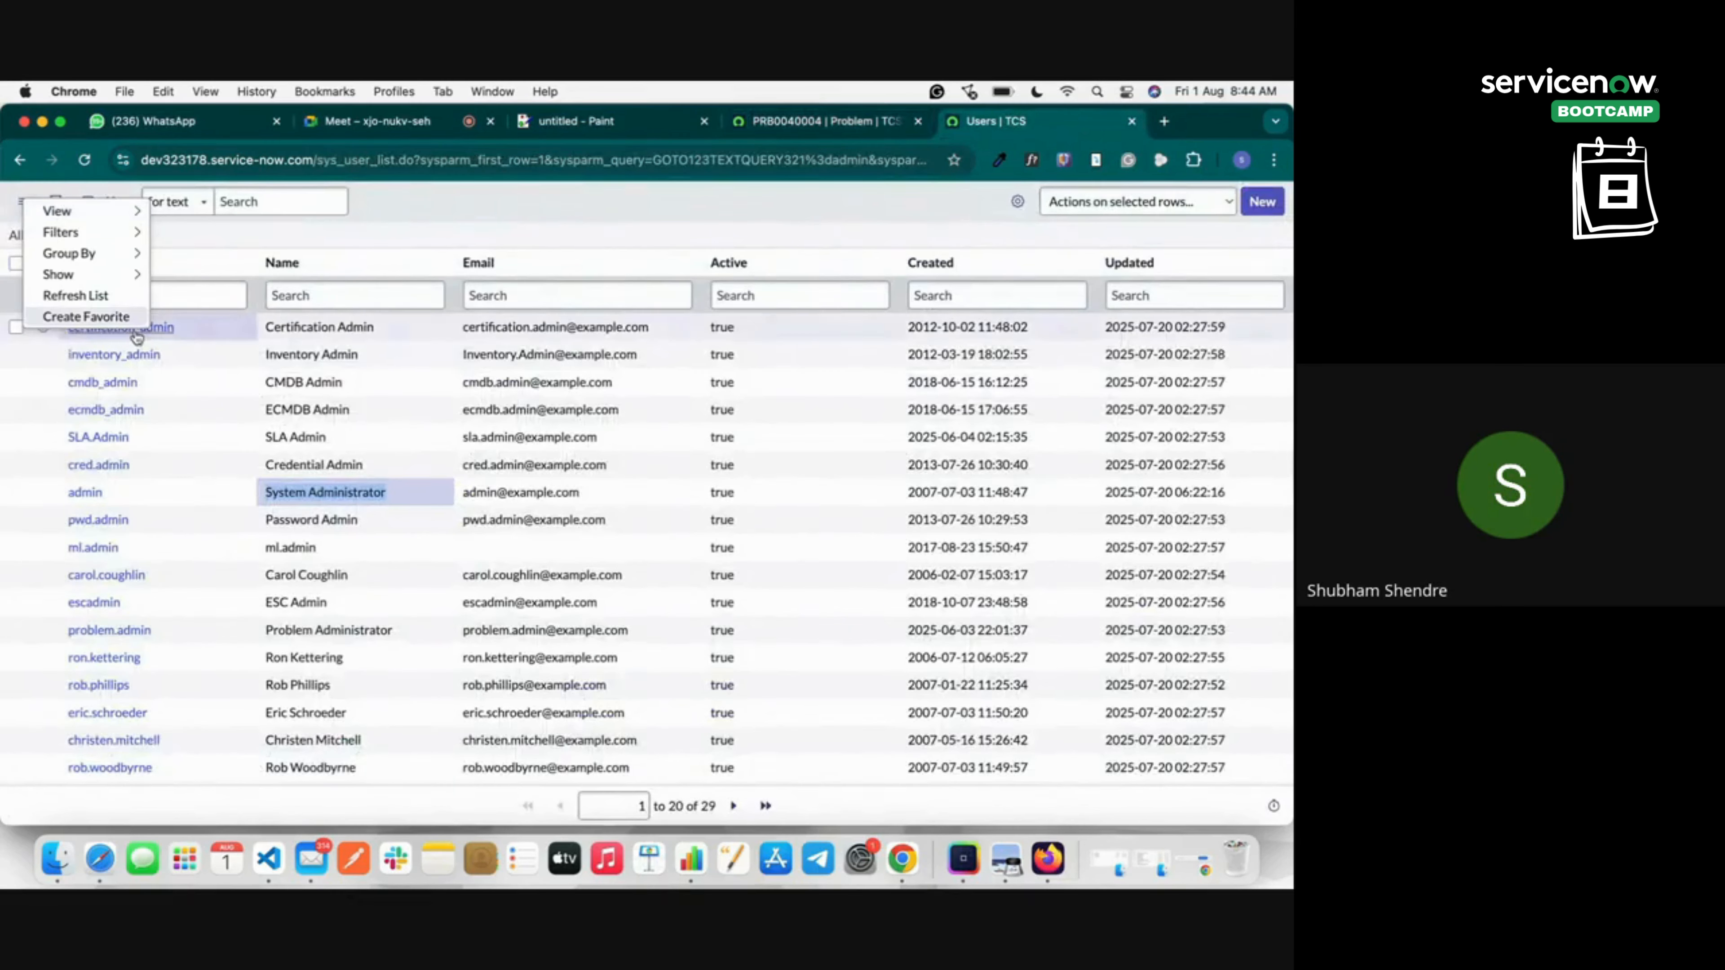
left_click(426, 224)
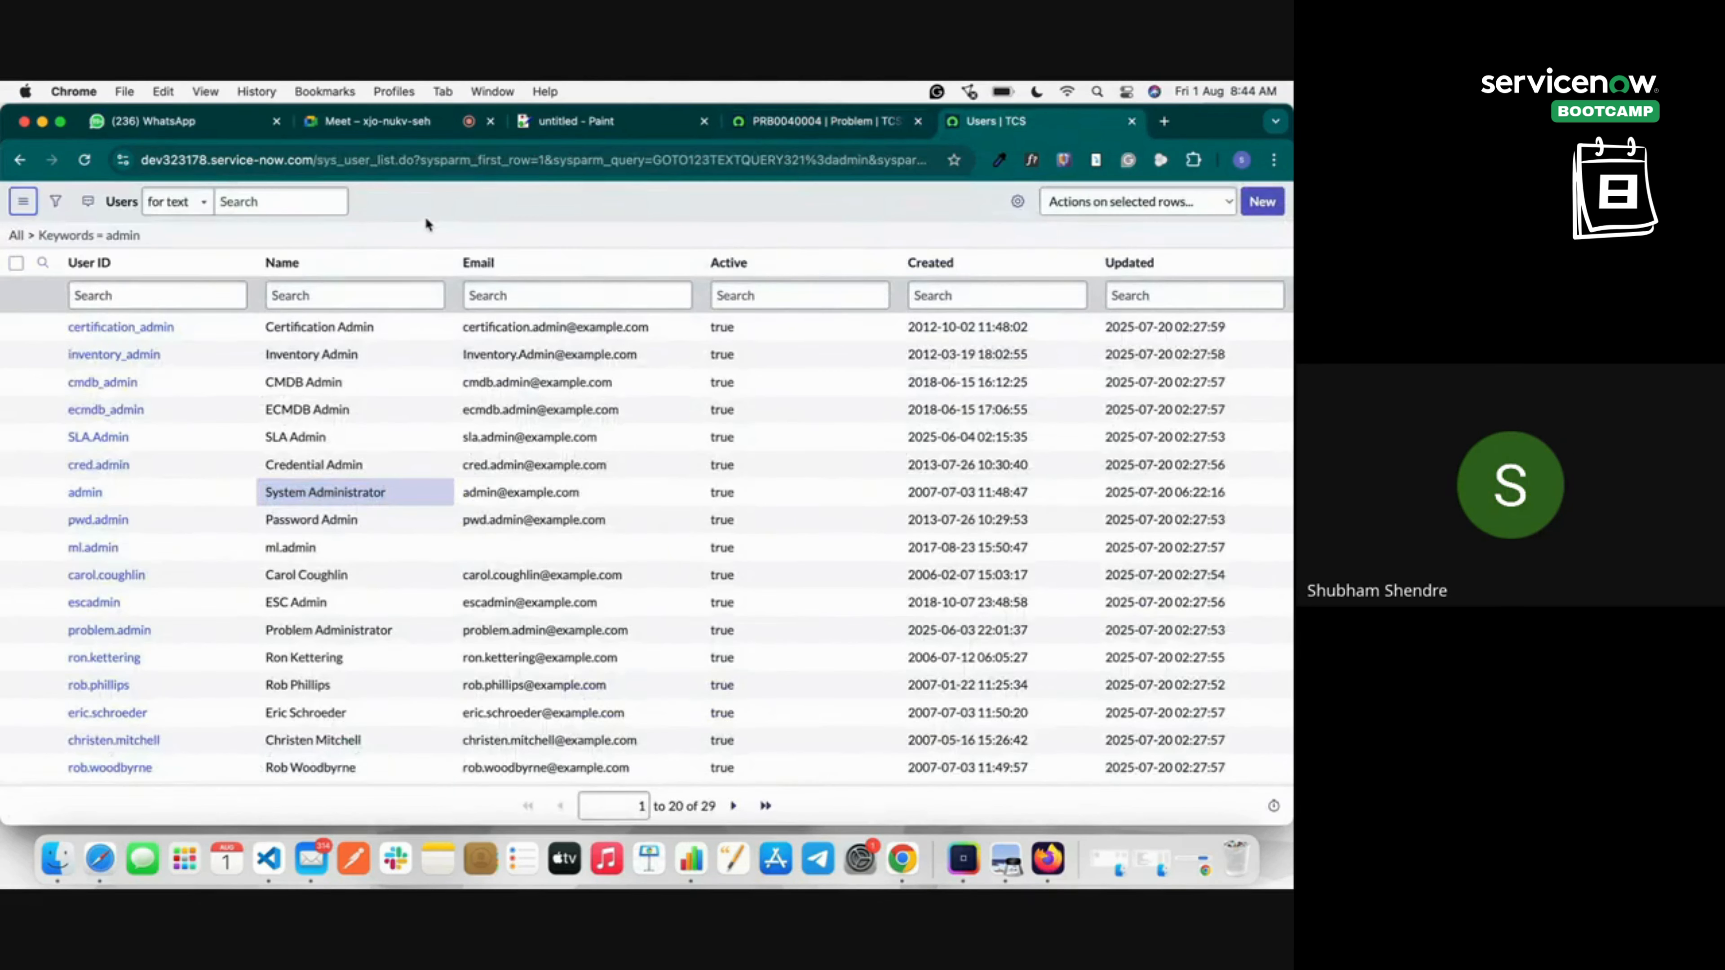
left_click(22, 160)
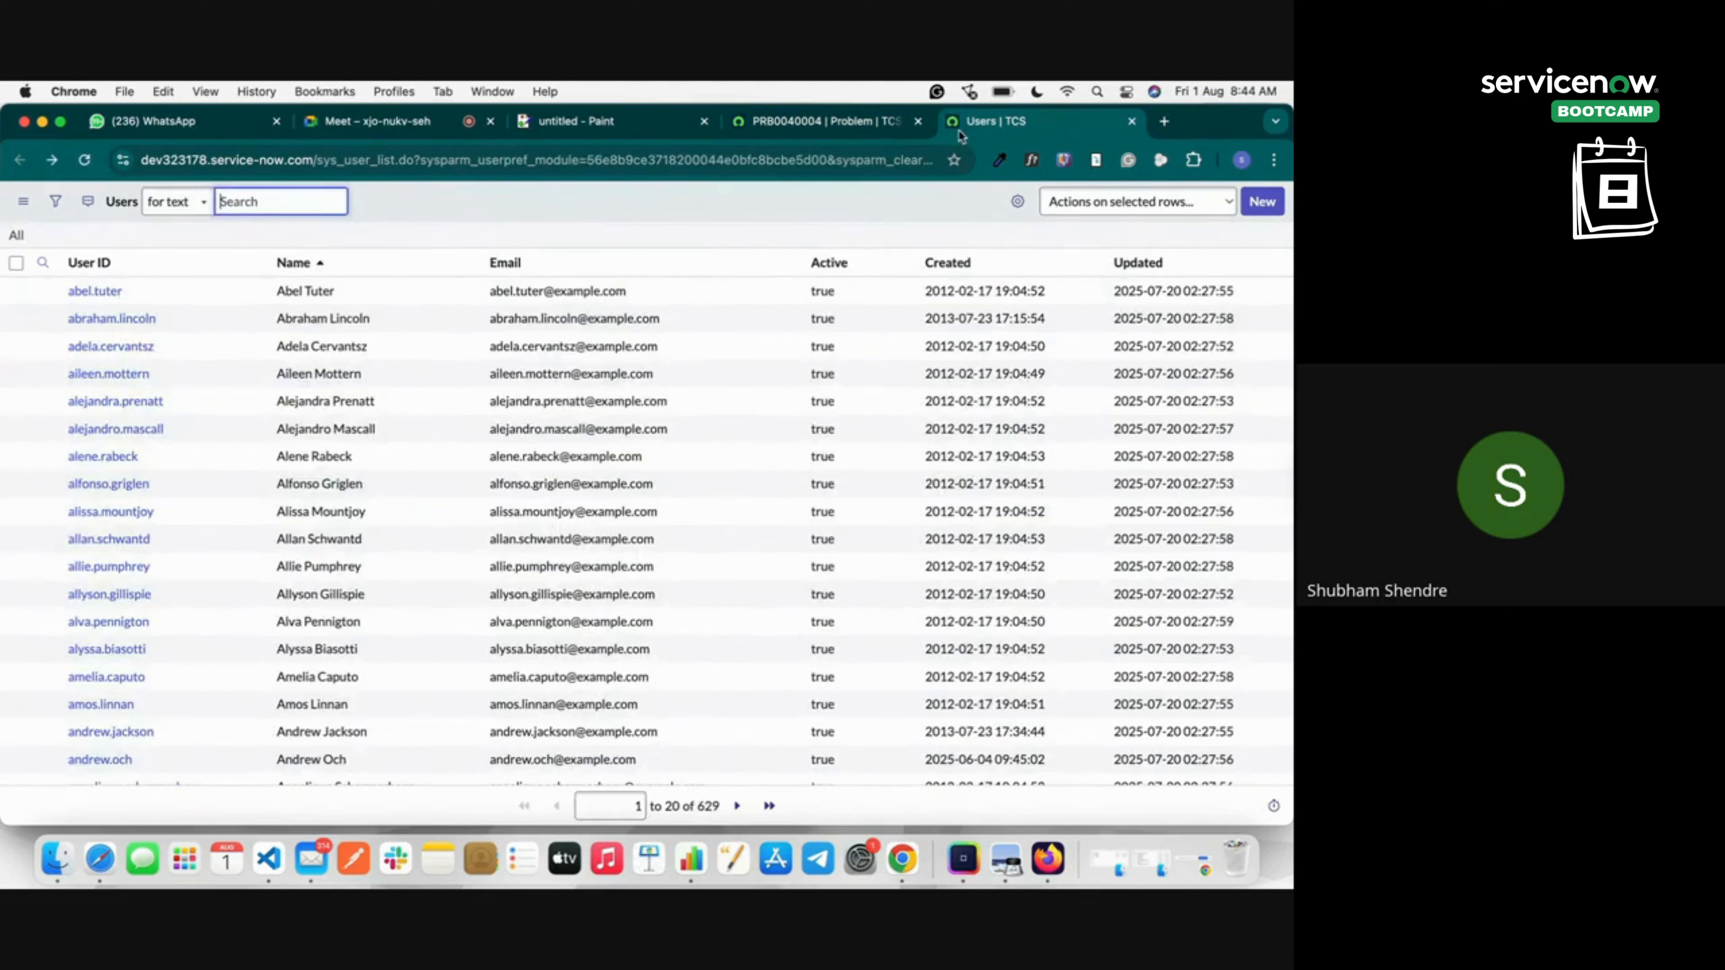
left_click(1133, 121)
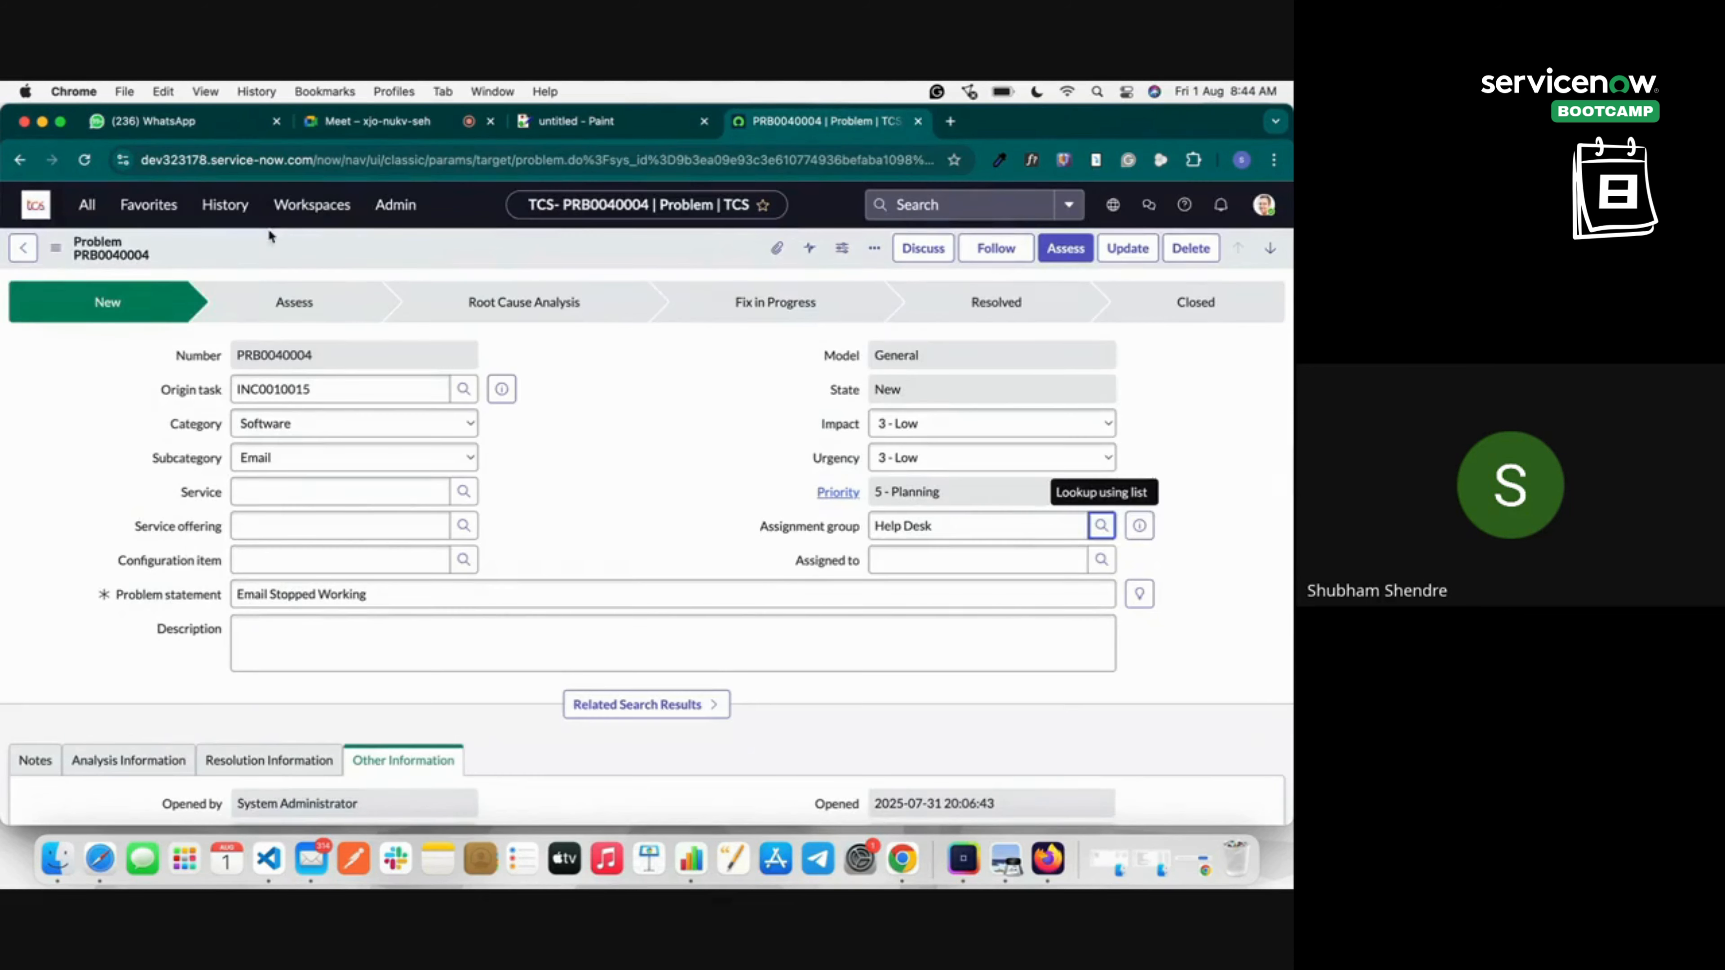
Filter the navigator on 'group' and open Users and Groups > Groups in a new tab.
left_click(86, 205)
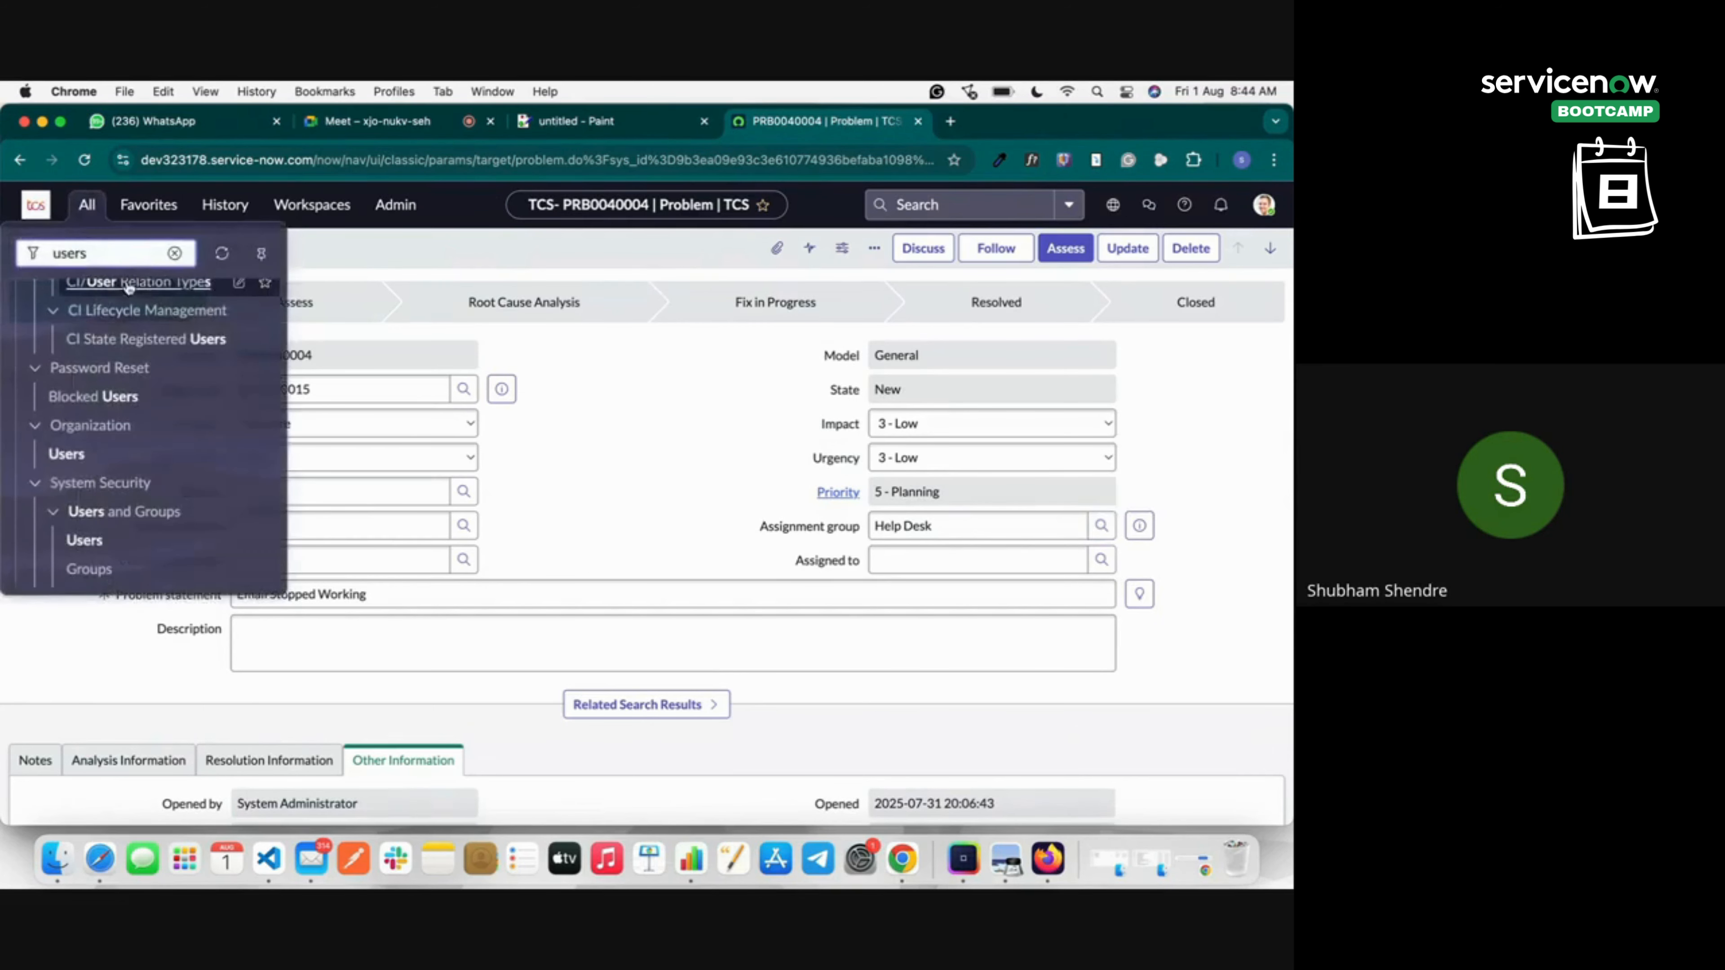
double_click(108, 255)
type("group")
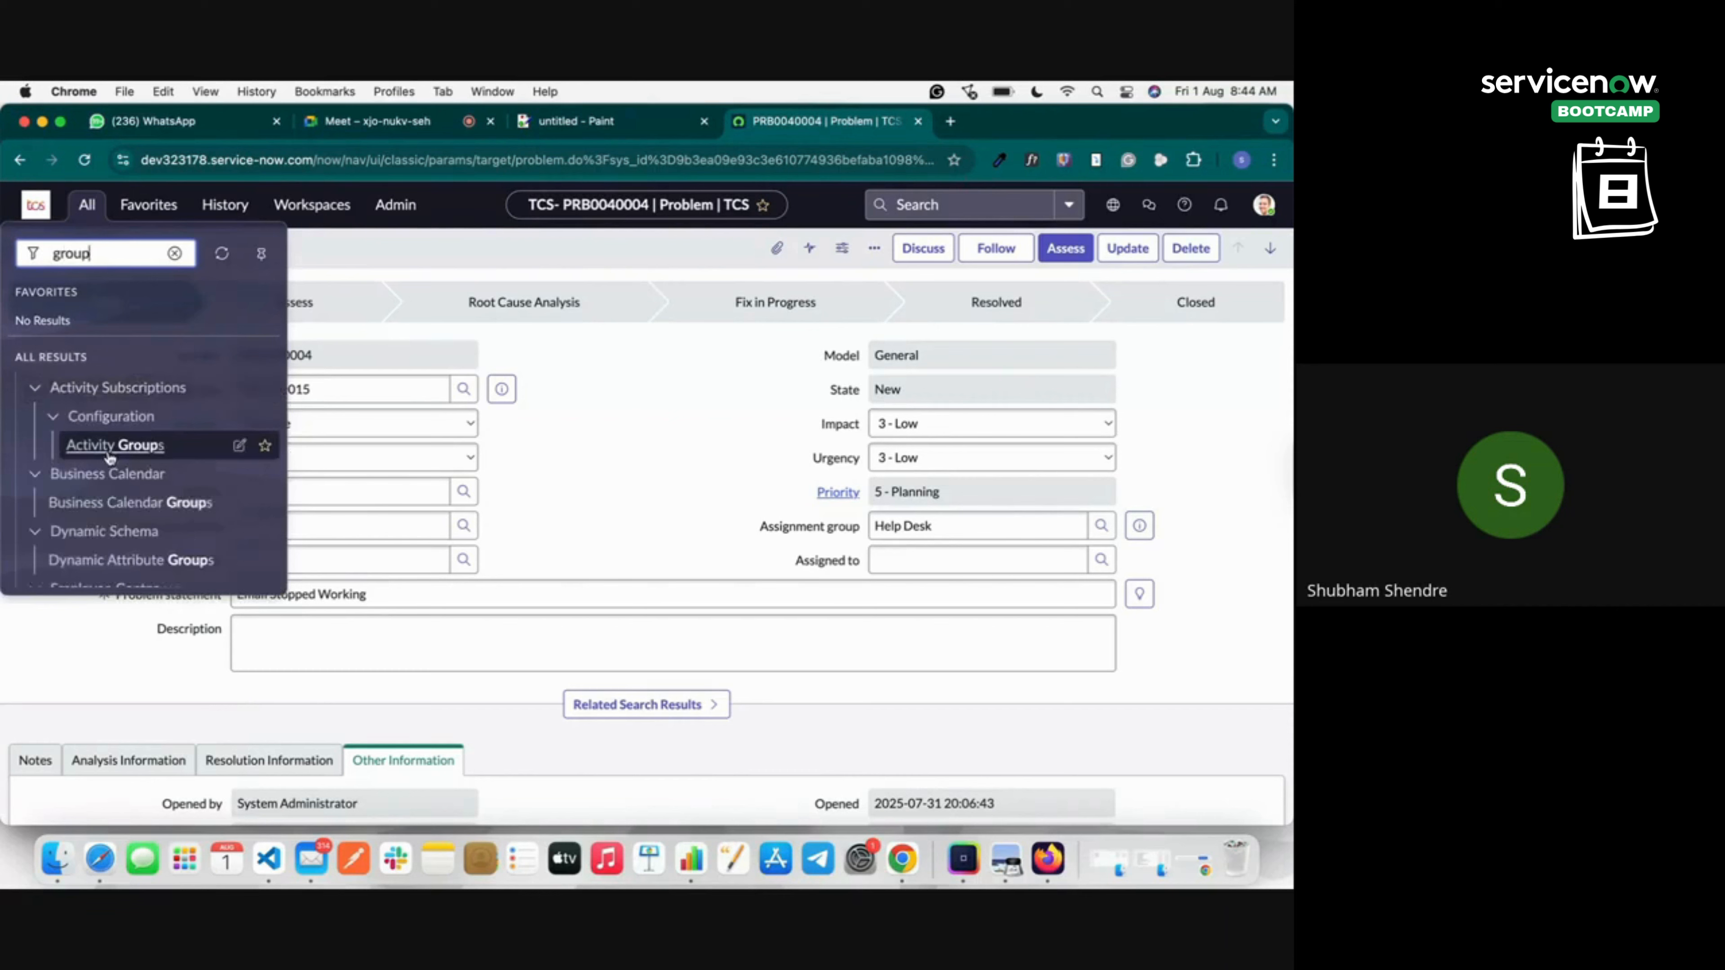
scroll(85, 567, "down", 10)
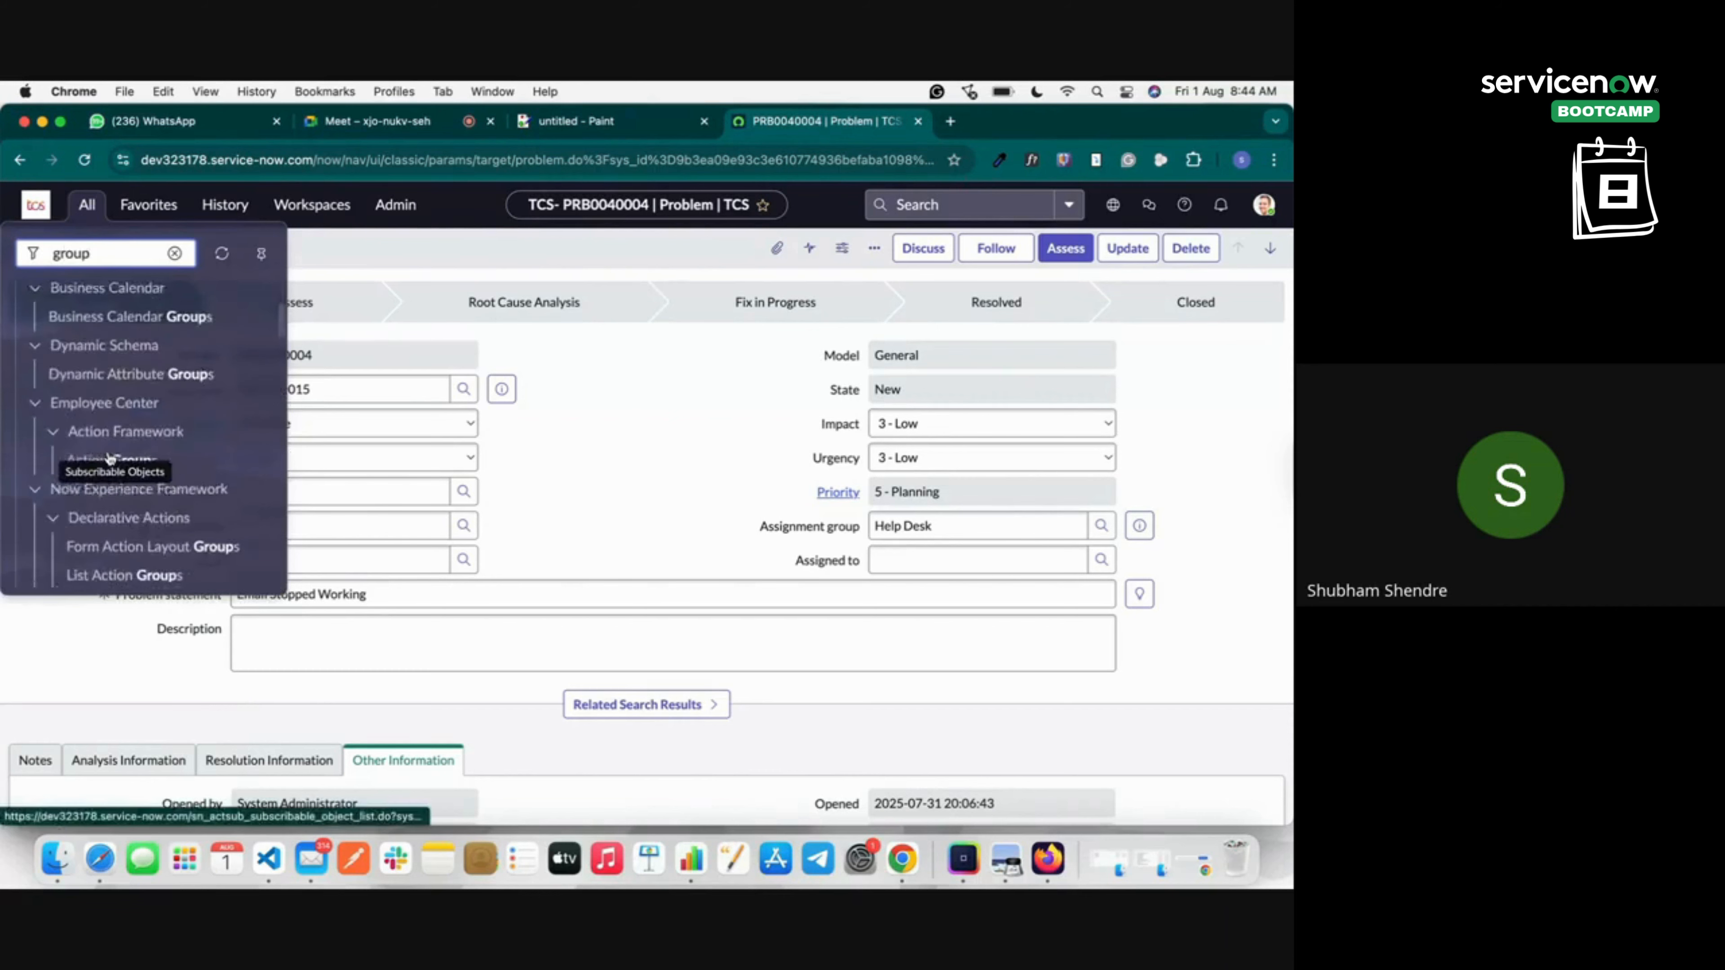
scroll(109, 458, "down", 8)
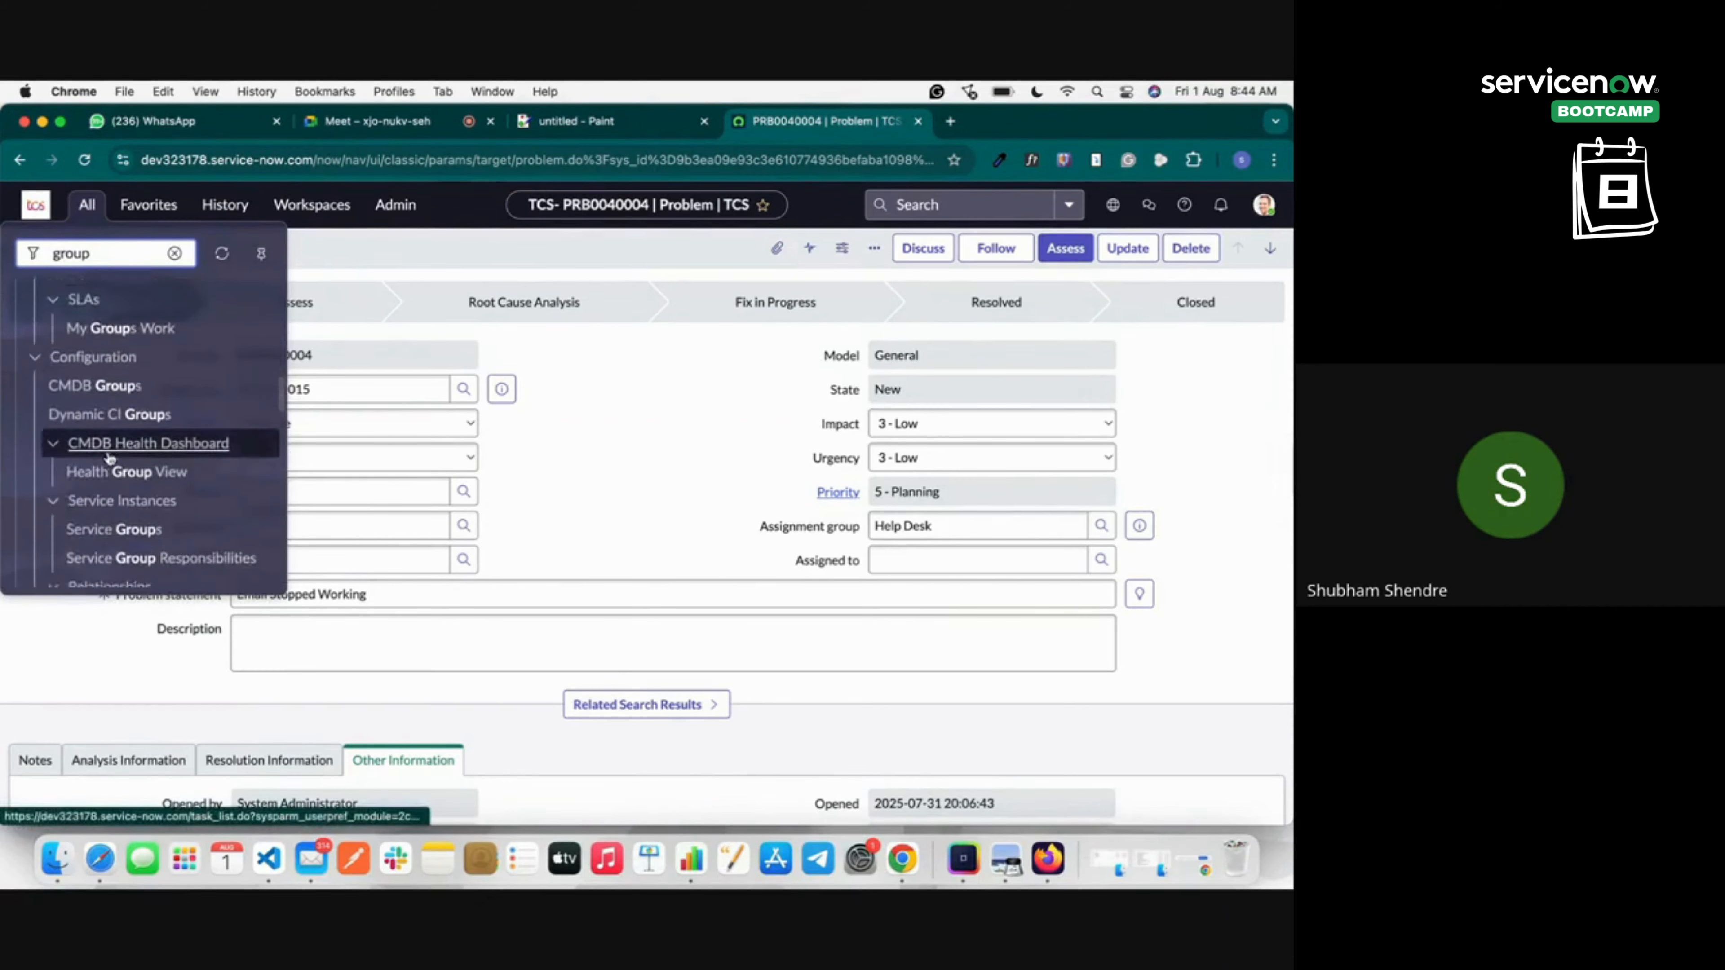
scroll(109, 457, "down", 8)
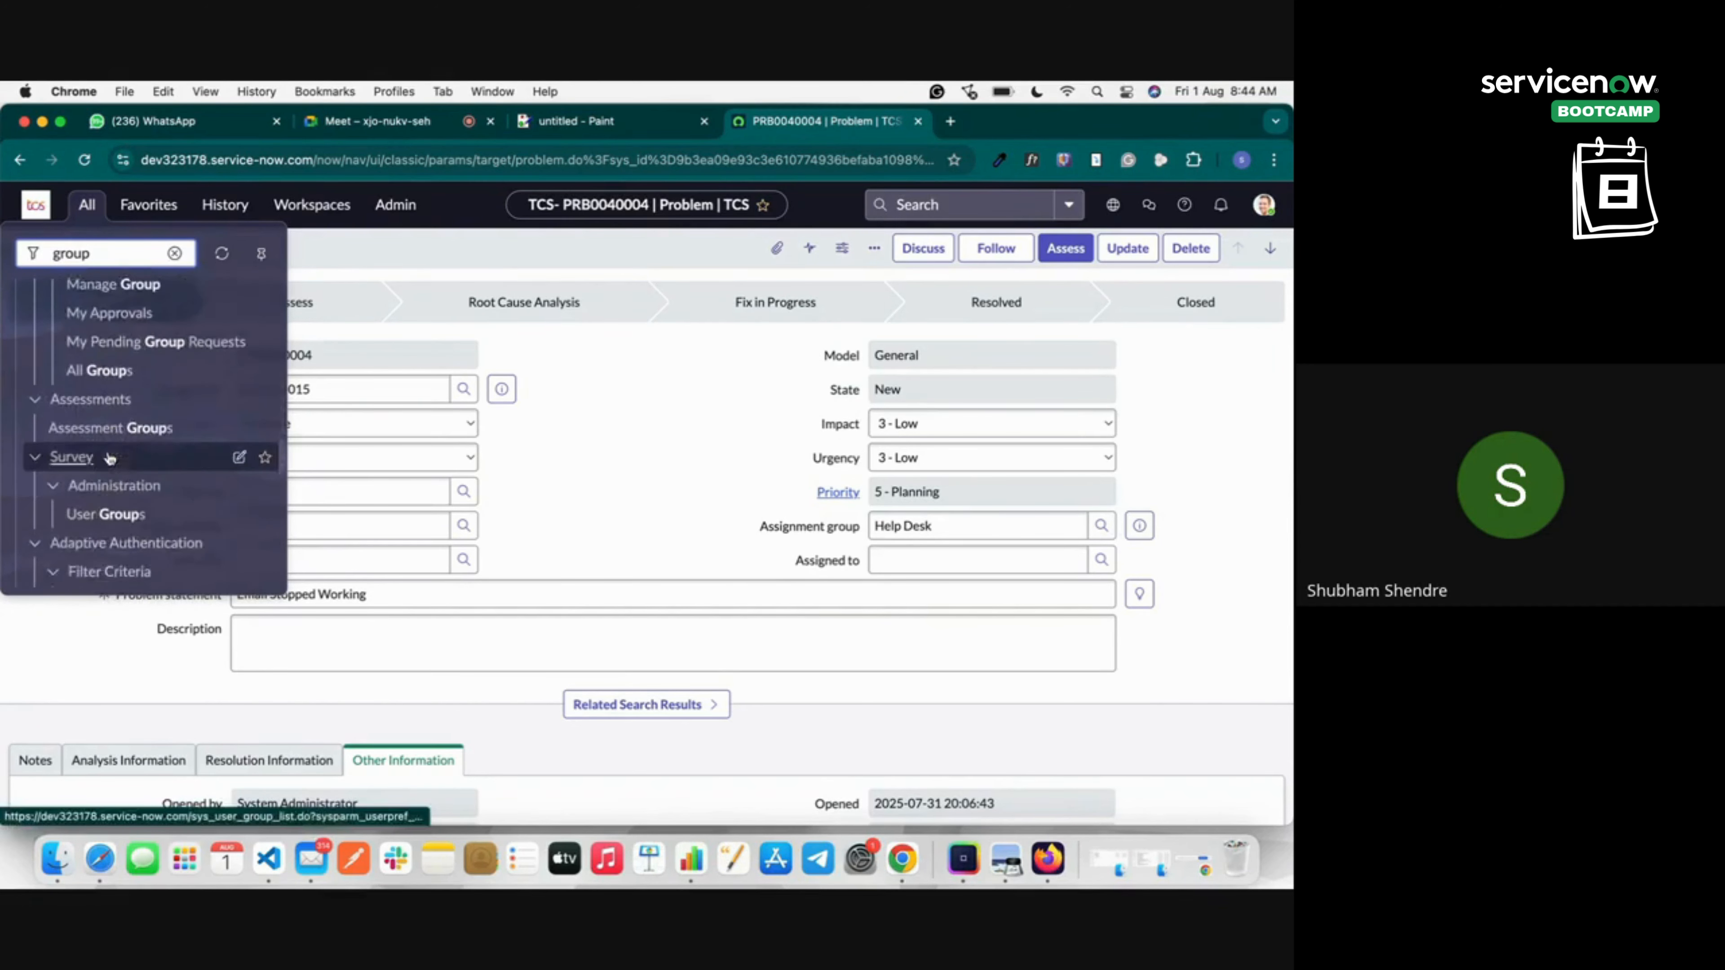
scroll(109, 457, "down", 10)
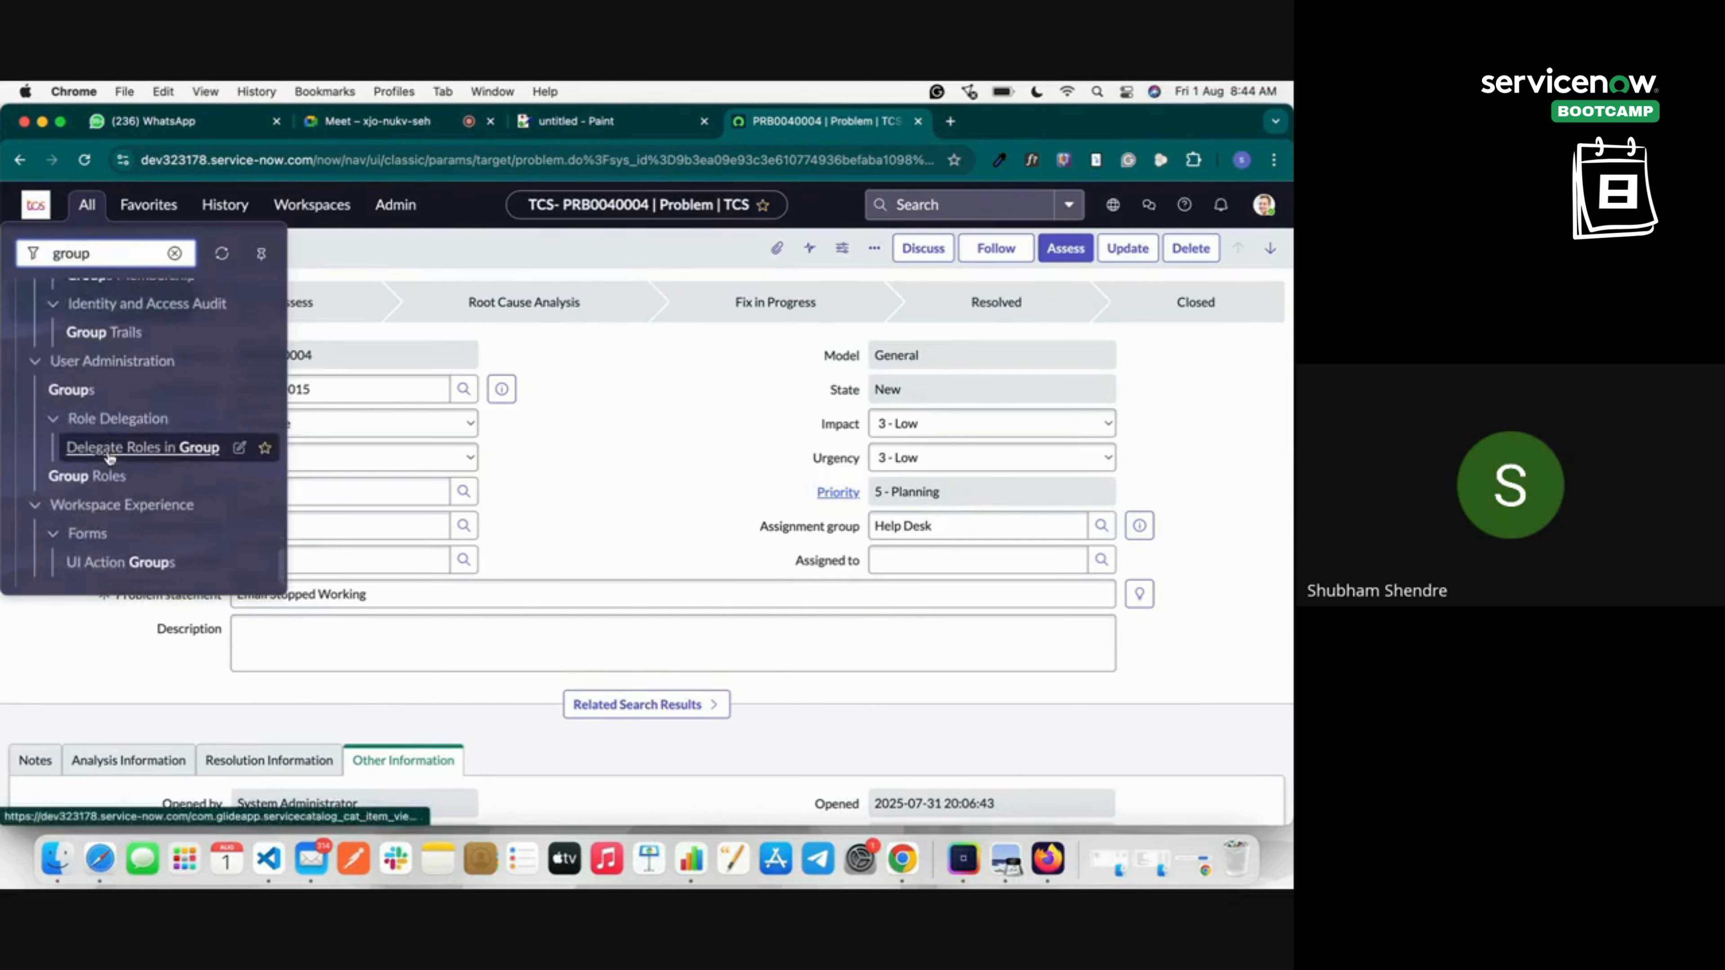
scroll(108, 458, "up", 5)
right_click(87, 428)
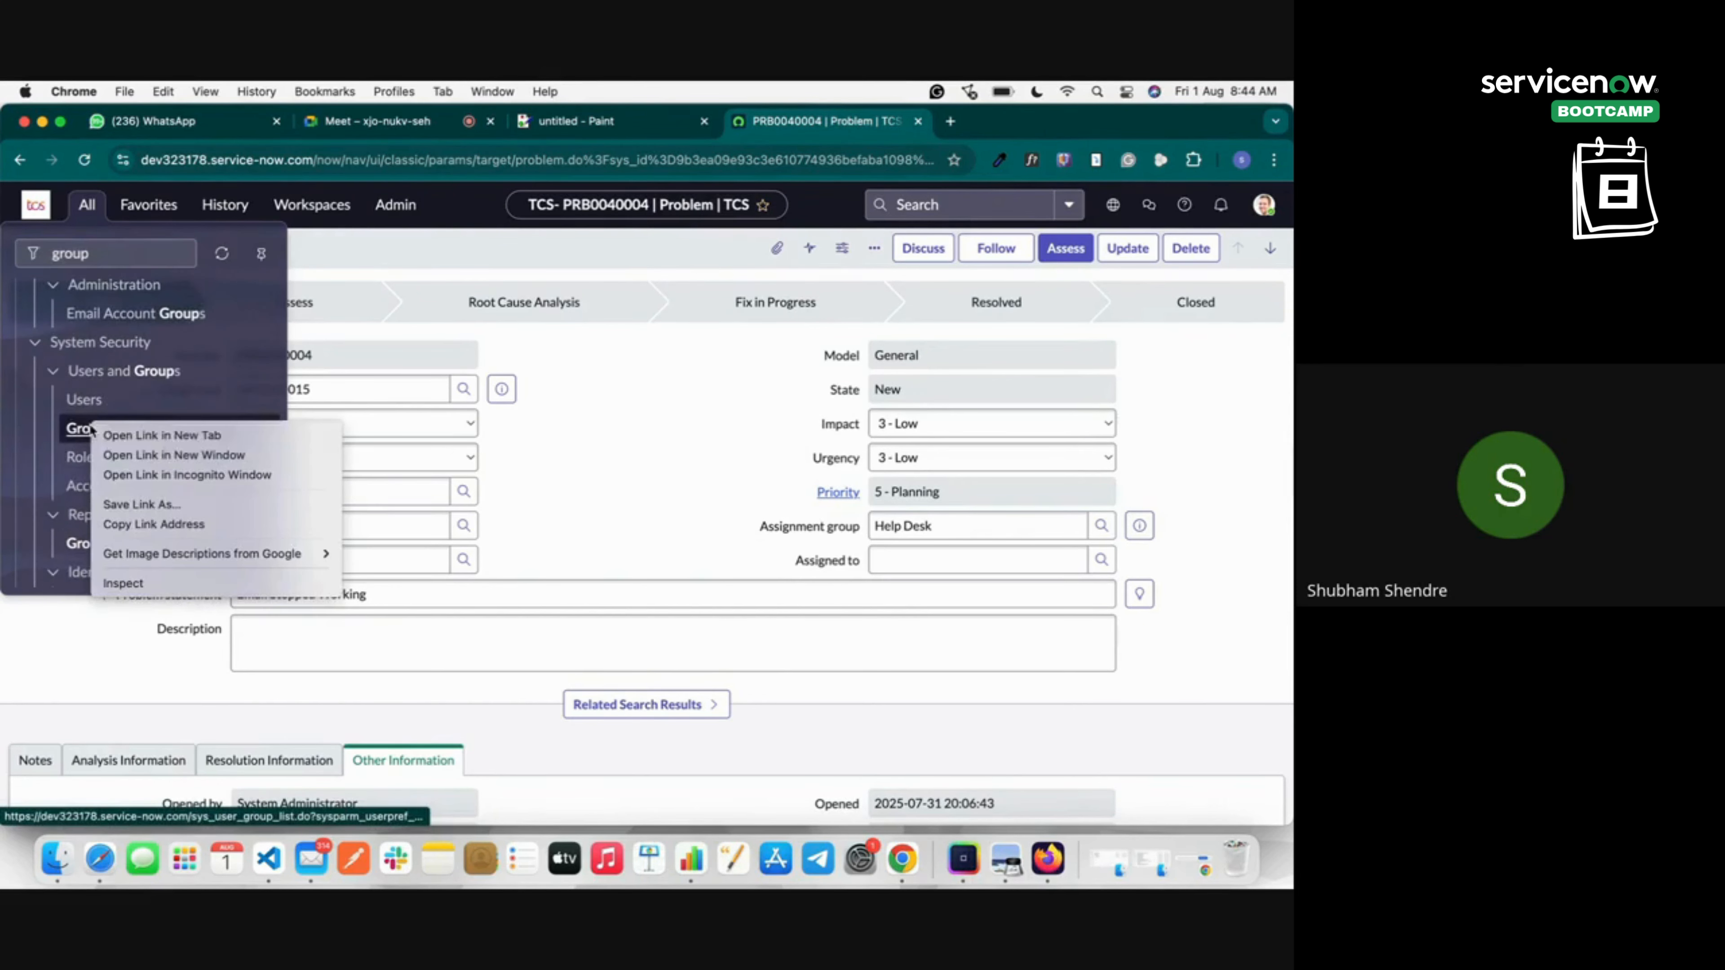
left_click(149, 436)
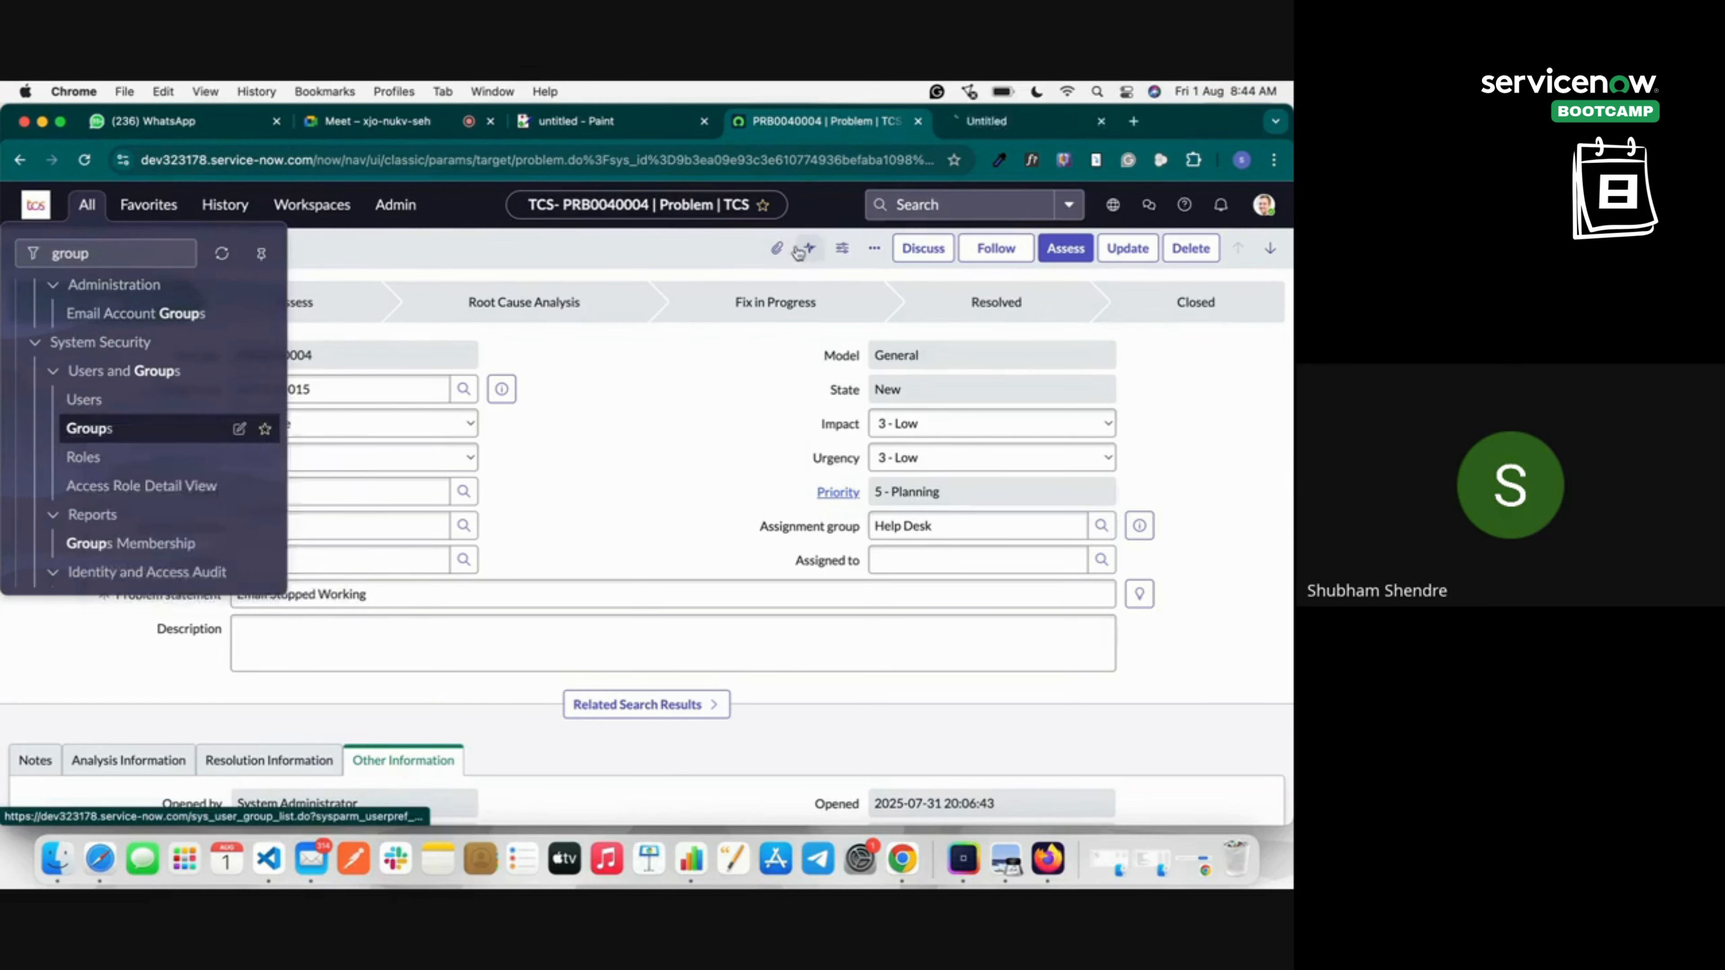
left_click(992, 129)
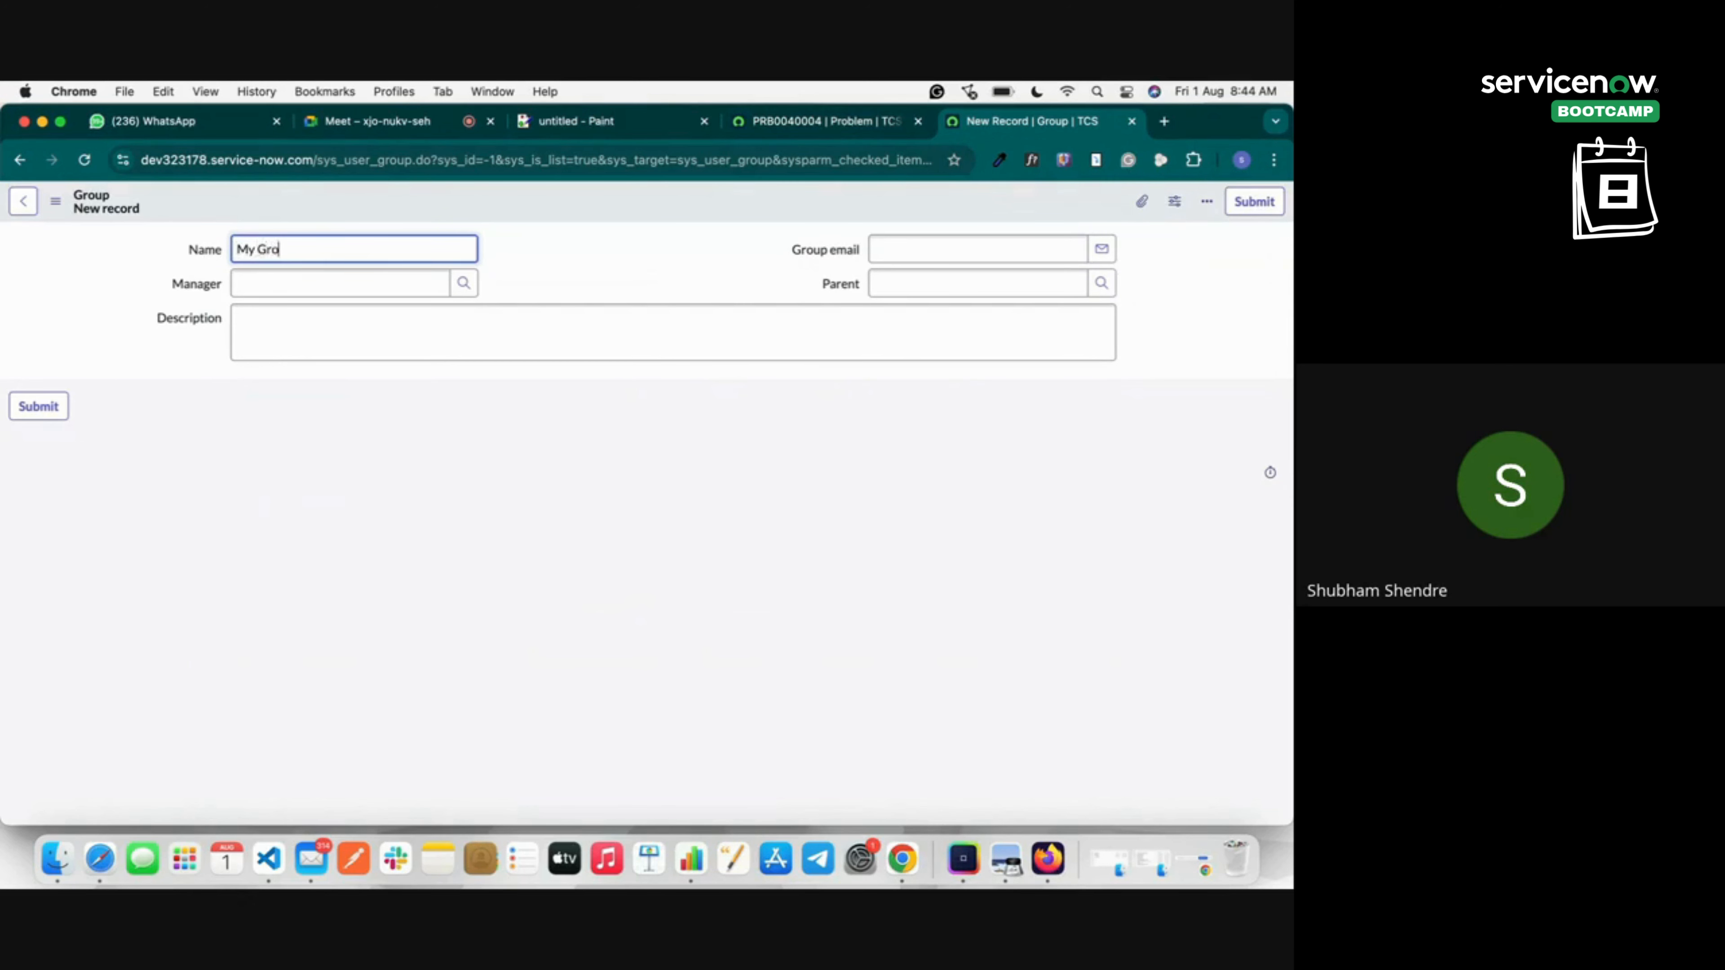
Submit the new group 'My Group', sort groups by Created newest first, and open it.
key("Tab")
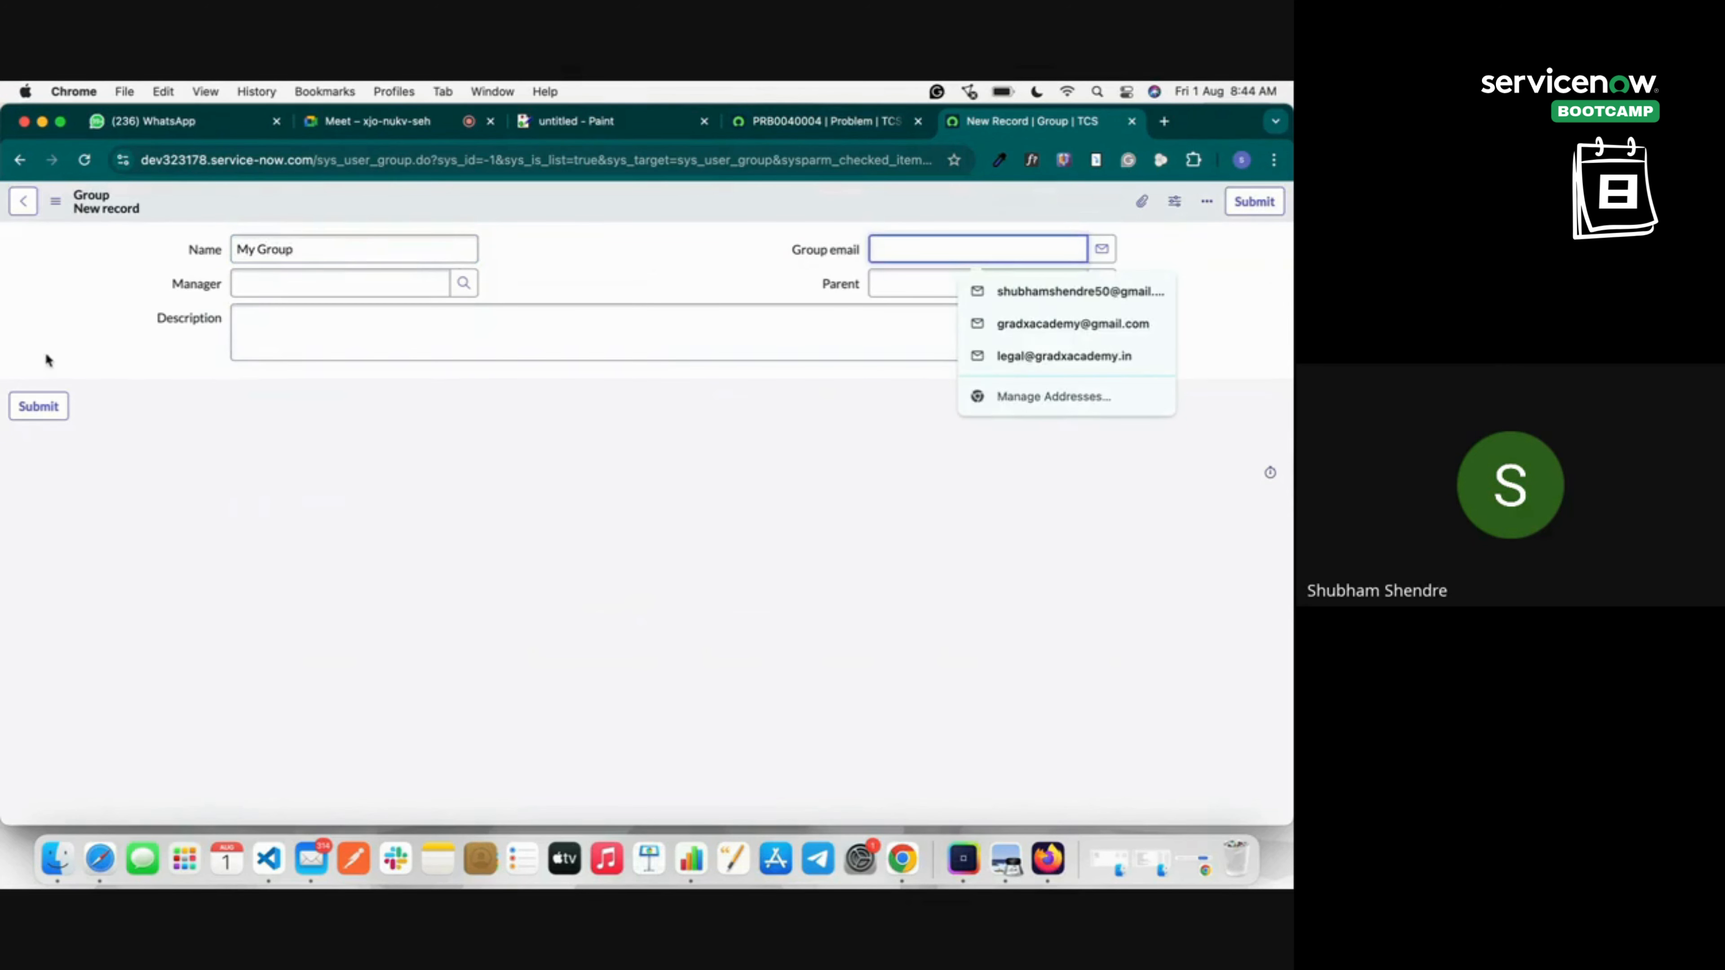
left_click(42, 409)
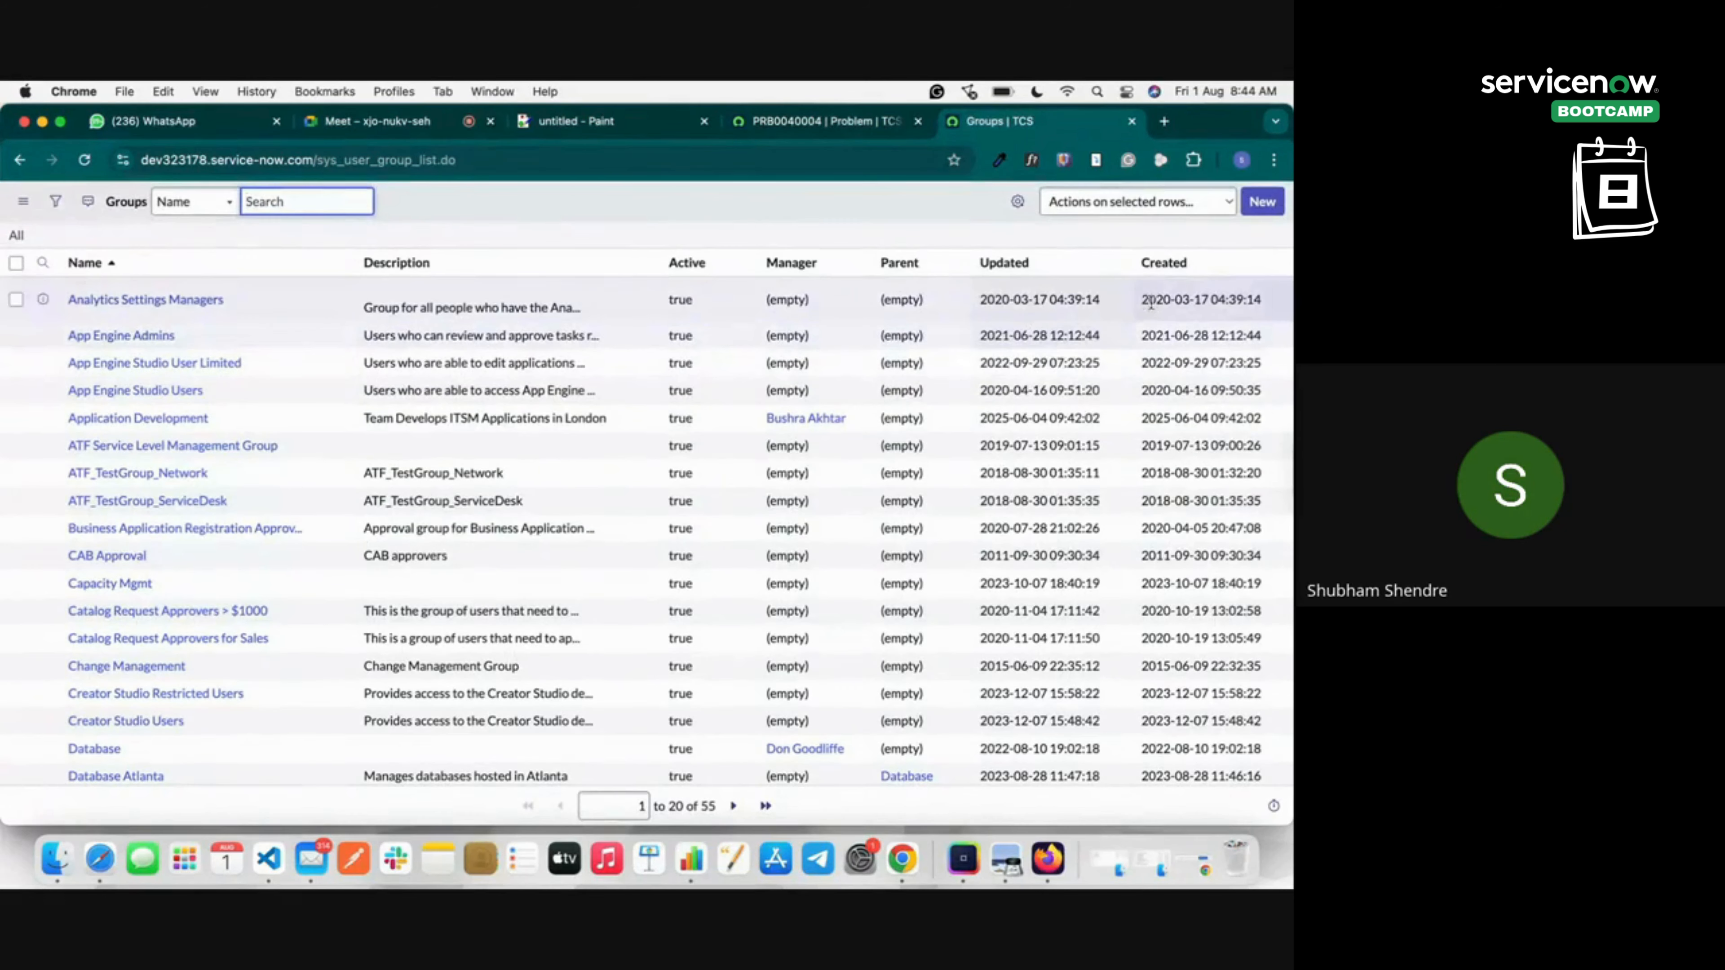
left_click(1191, 264)
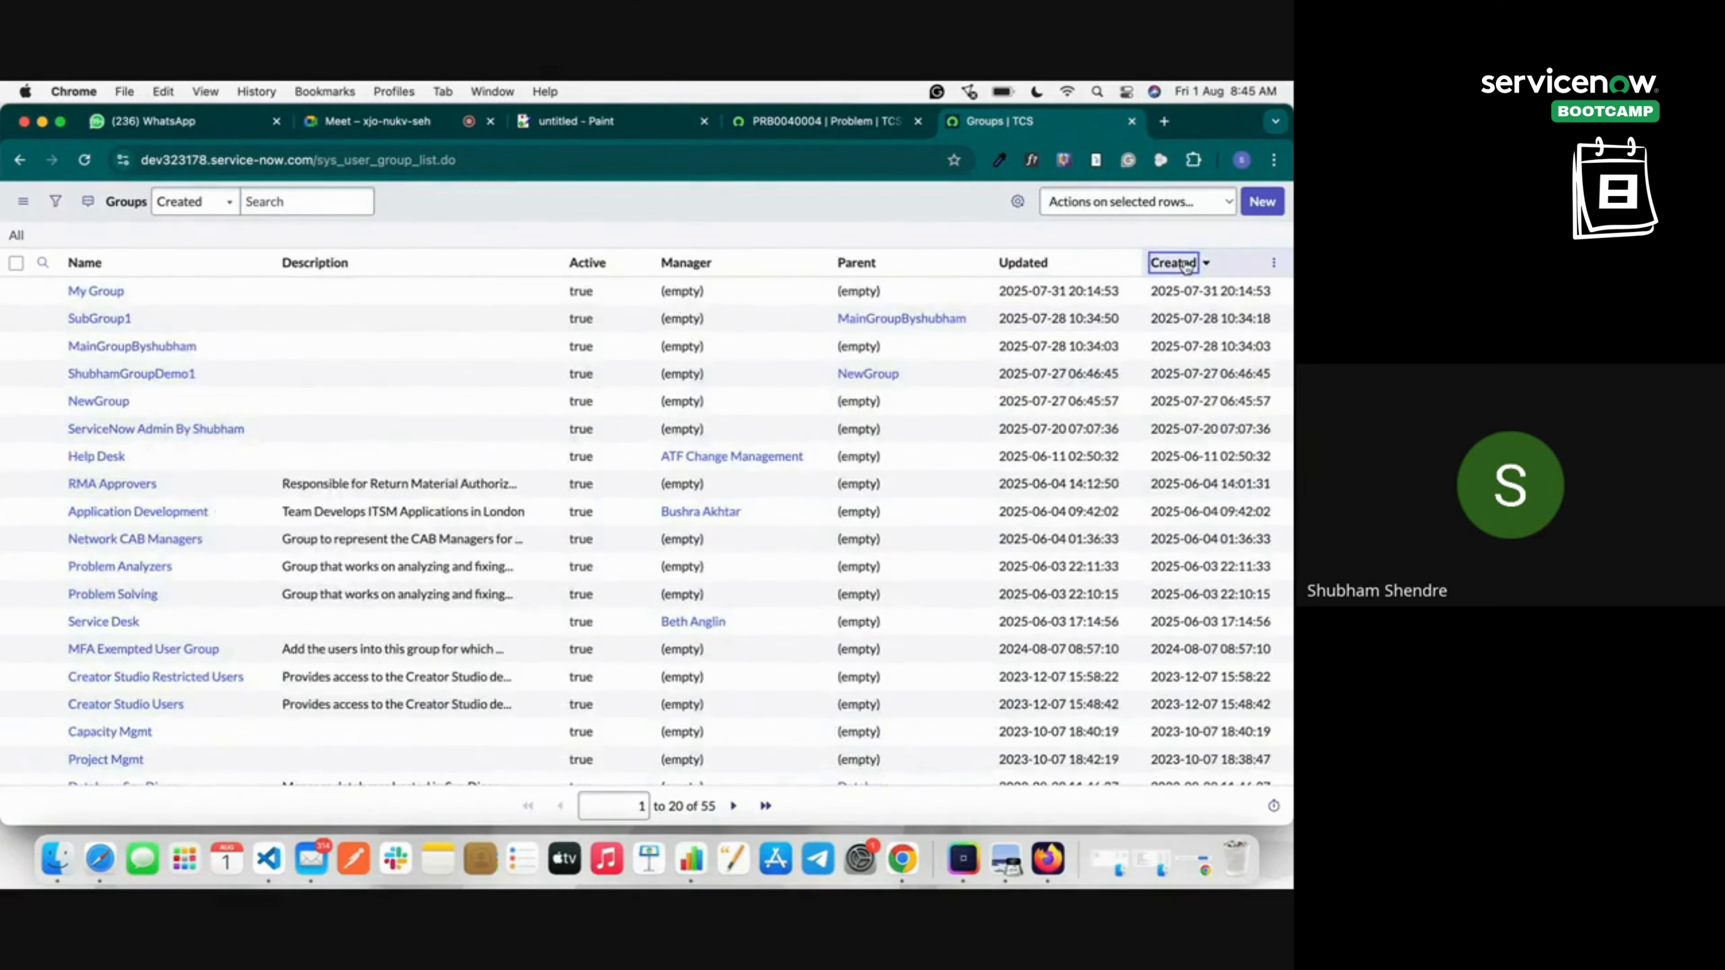
left_click(1185, 265)
left_click(1168, 265)
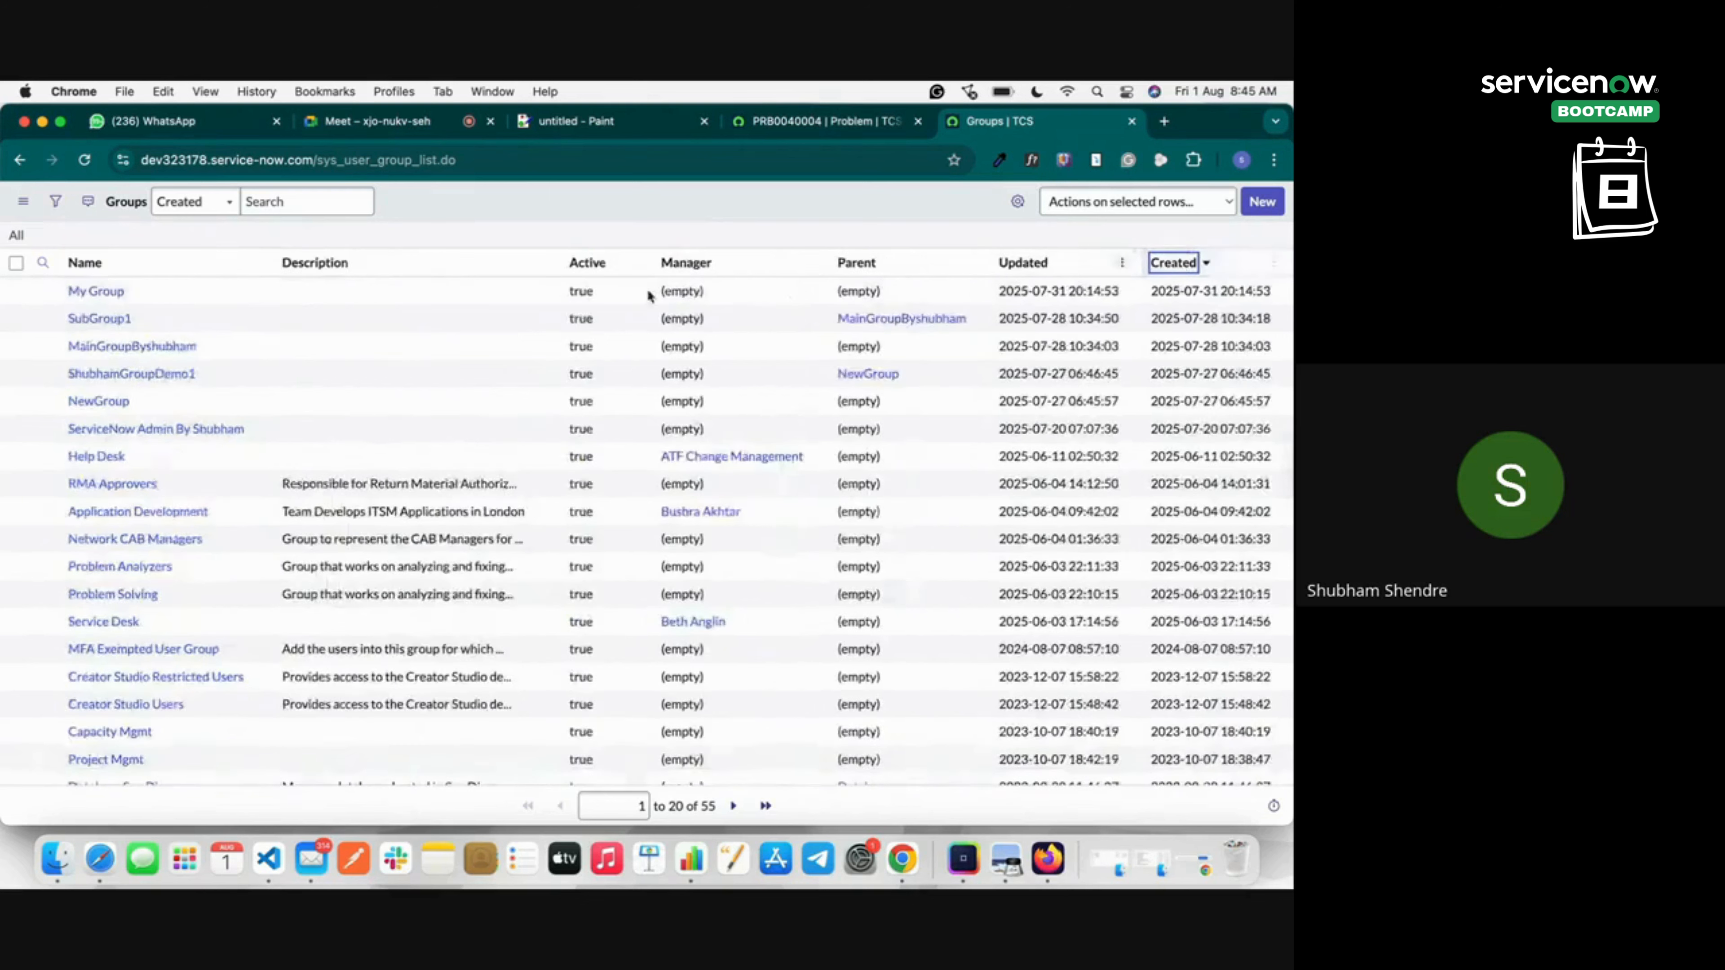
left_click(87, 292)
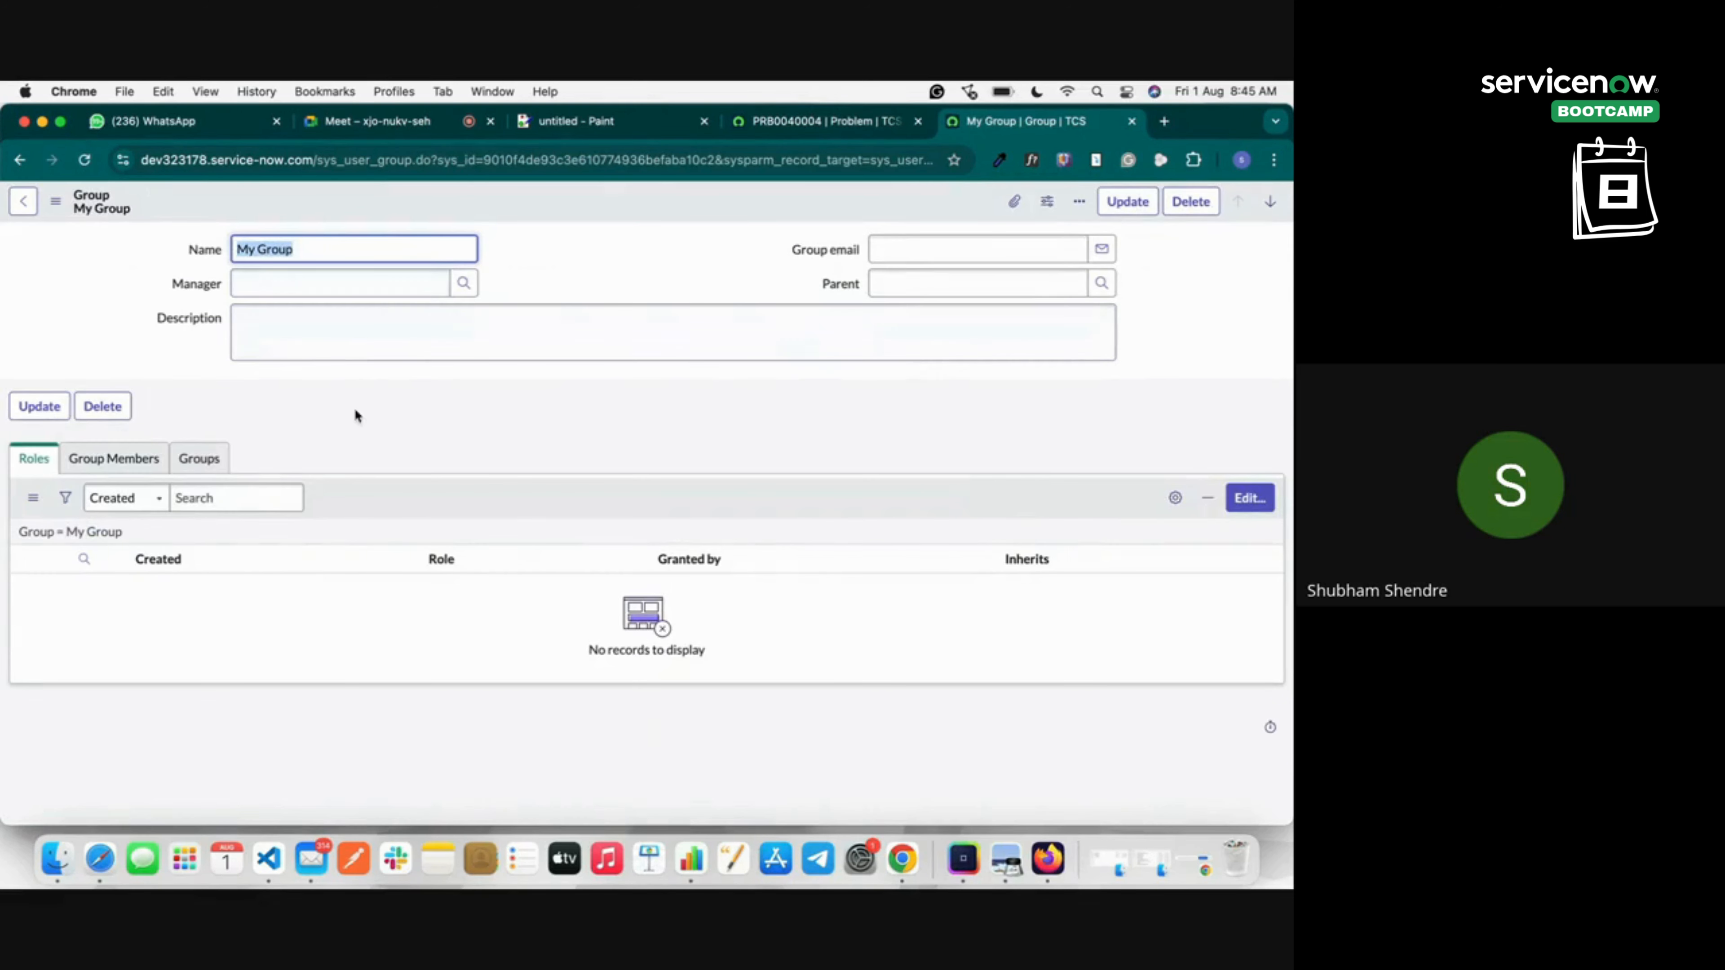
Show My Group's members list, starting and then abandoning a new-user form.
left_click(113, 459)
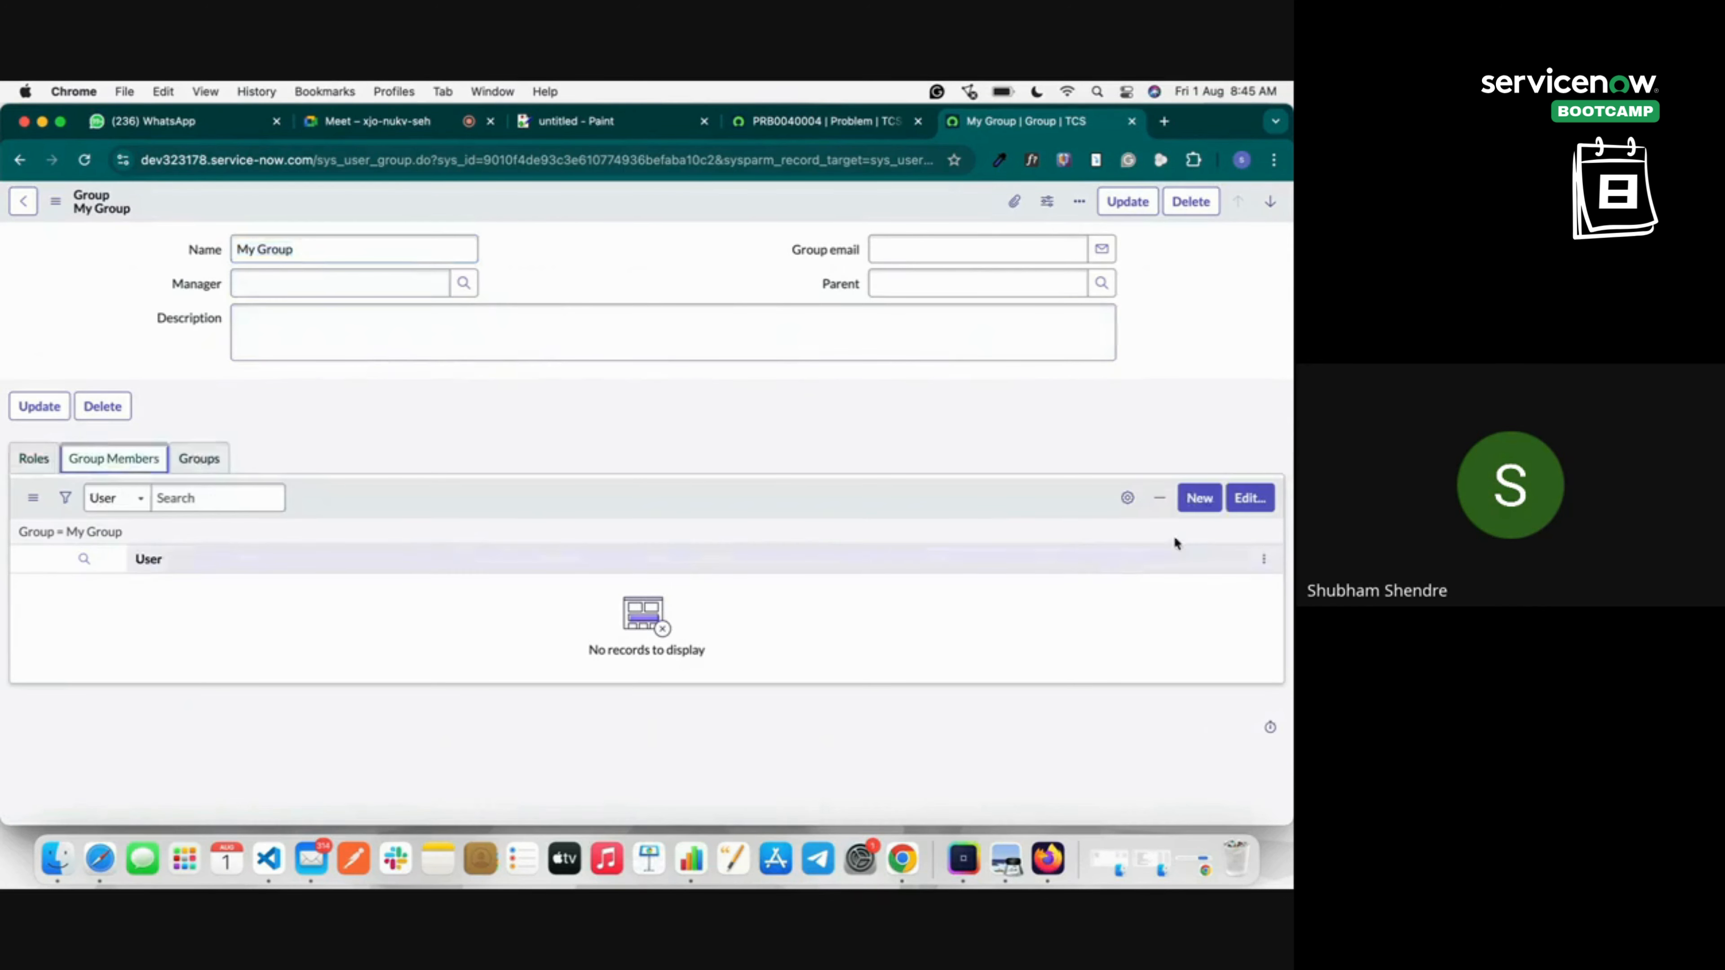
left_click(1199, 498)
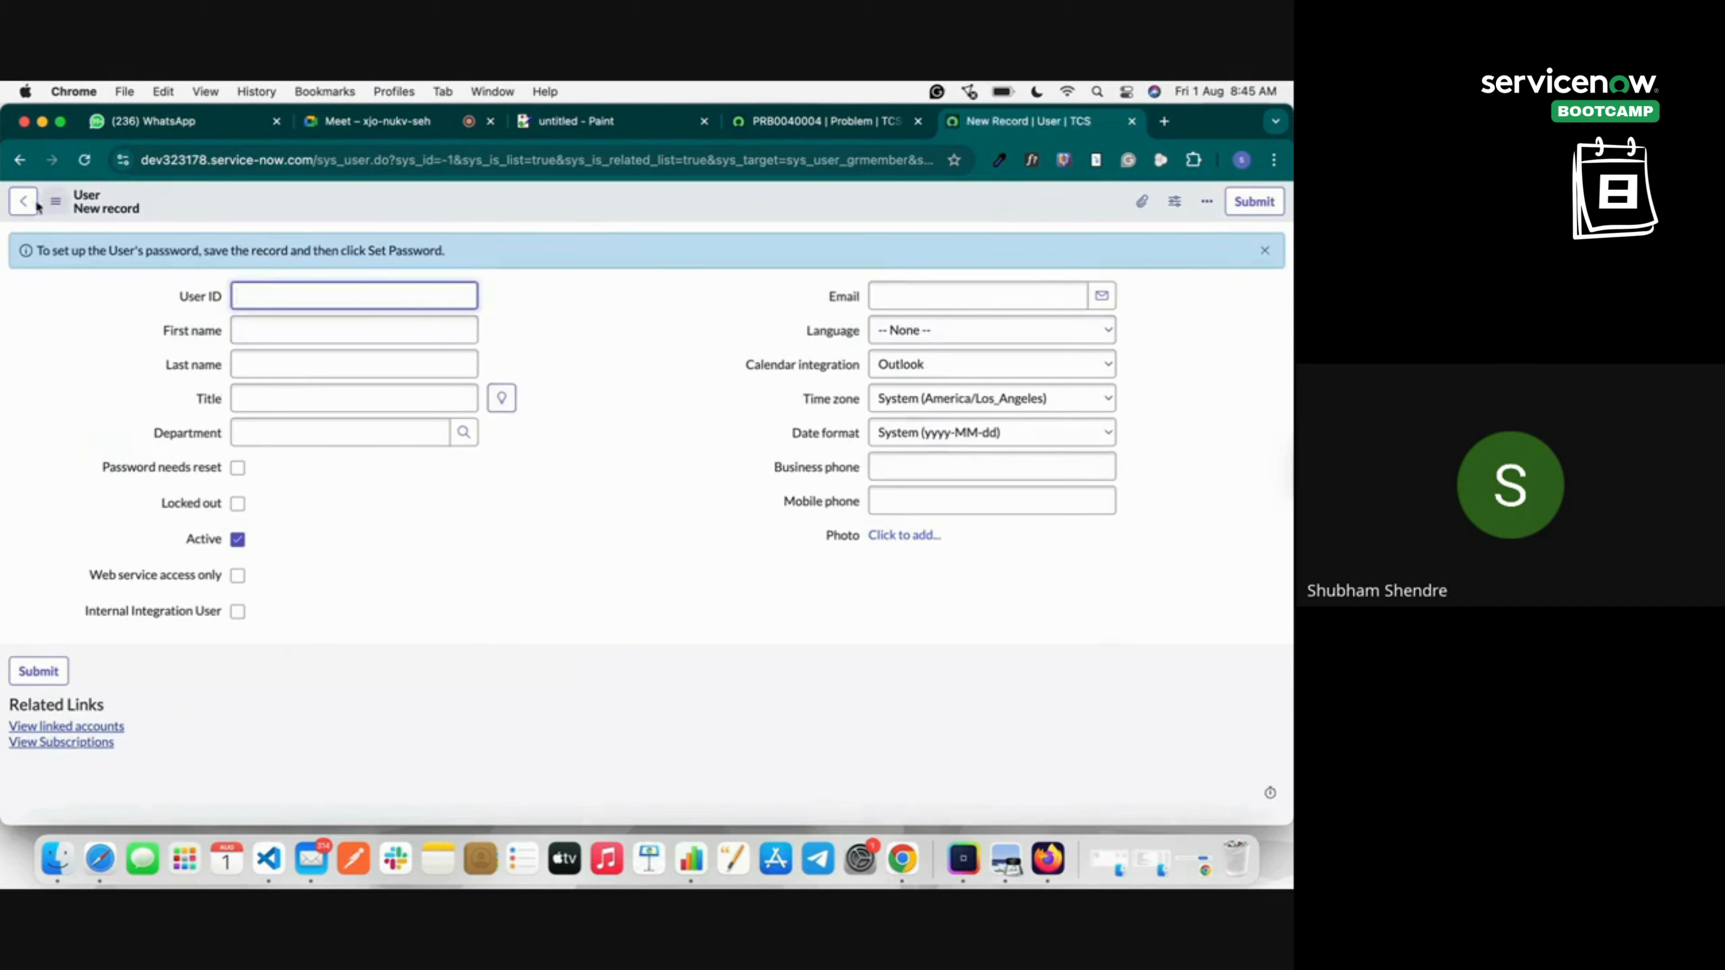
left_click(5, 200)
left_click(22, 202)
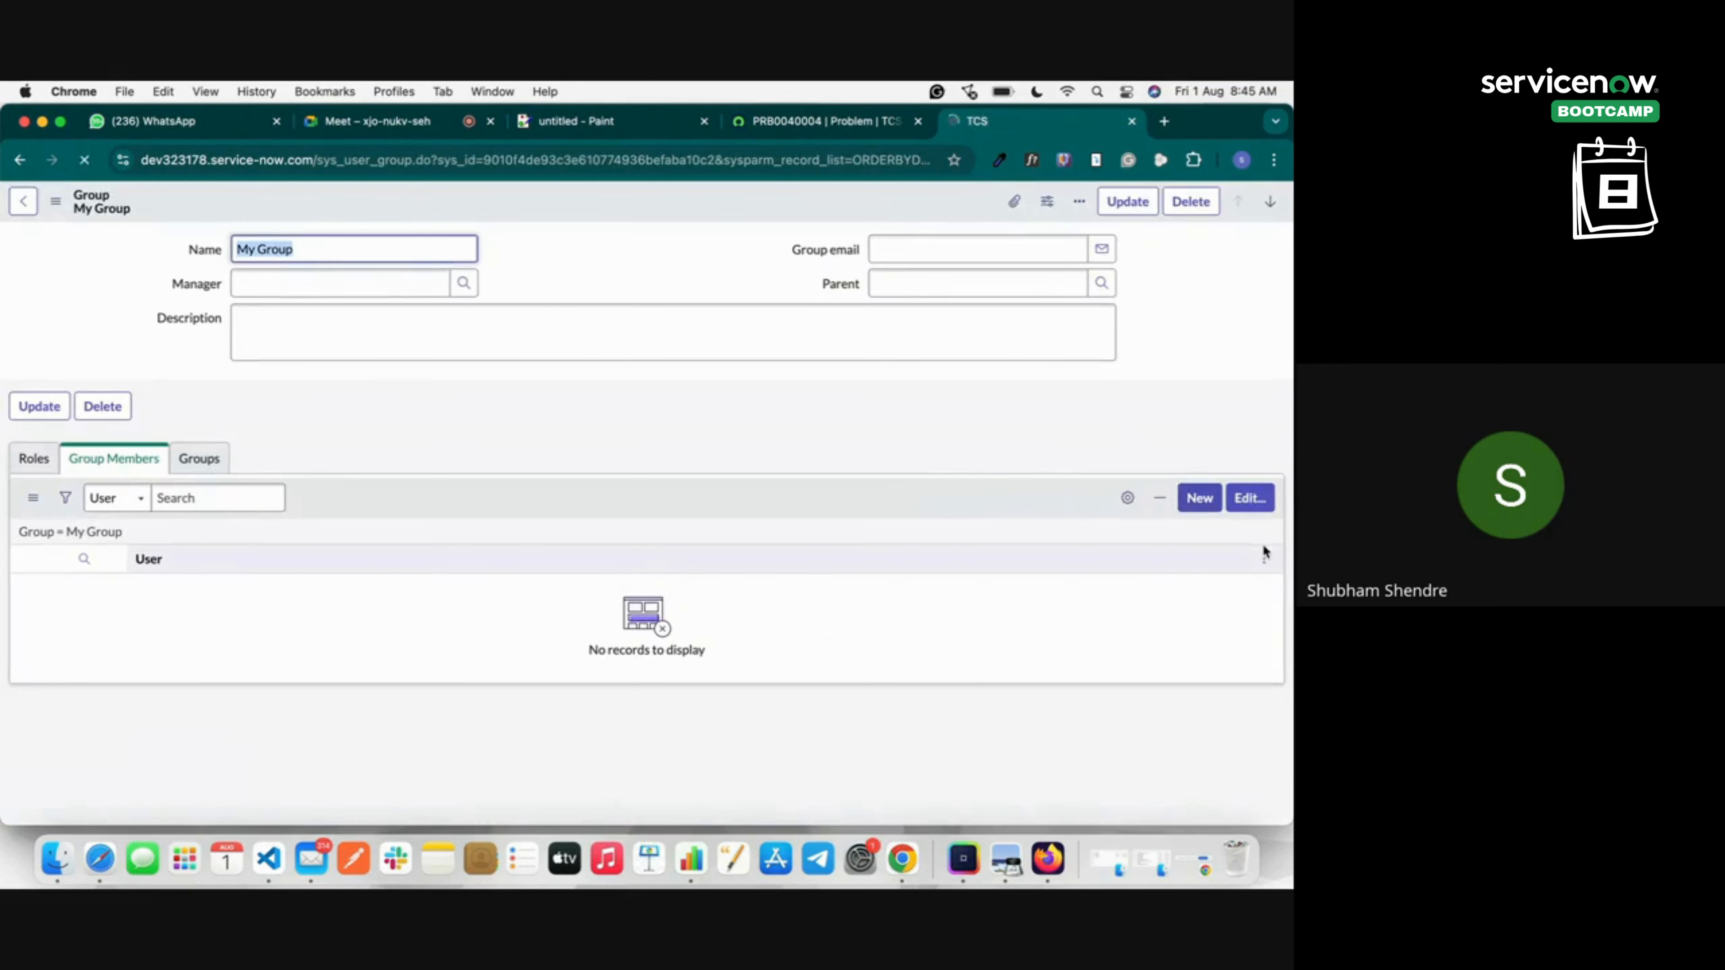
Add a searched user and User 1 as My Group members and save the membership.
left_click(1247, 502)
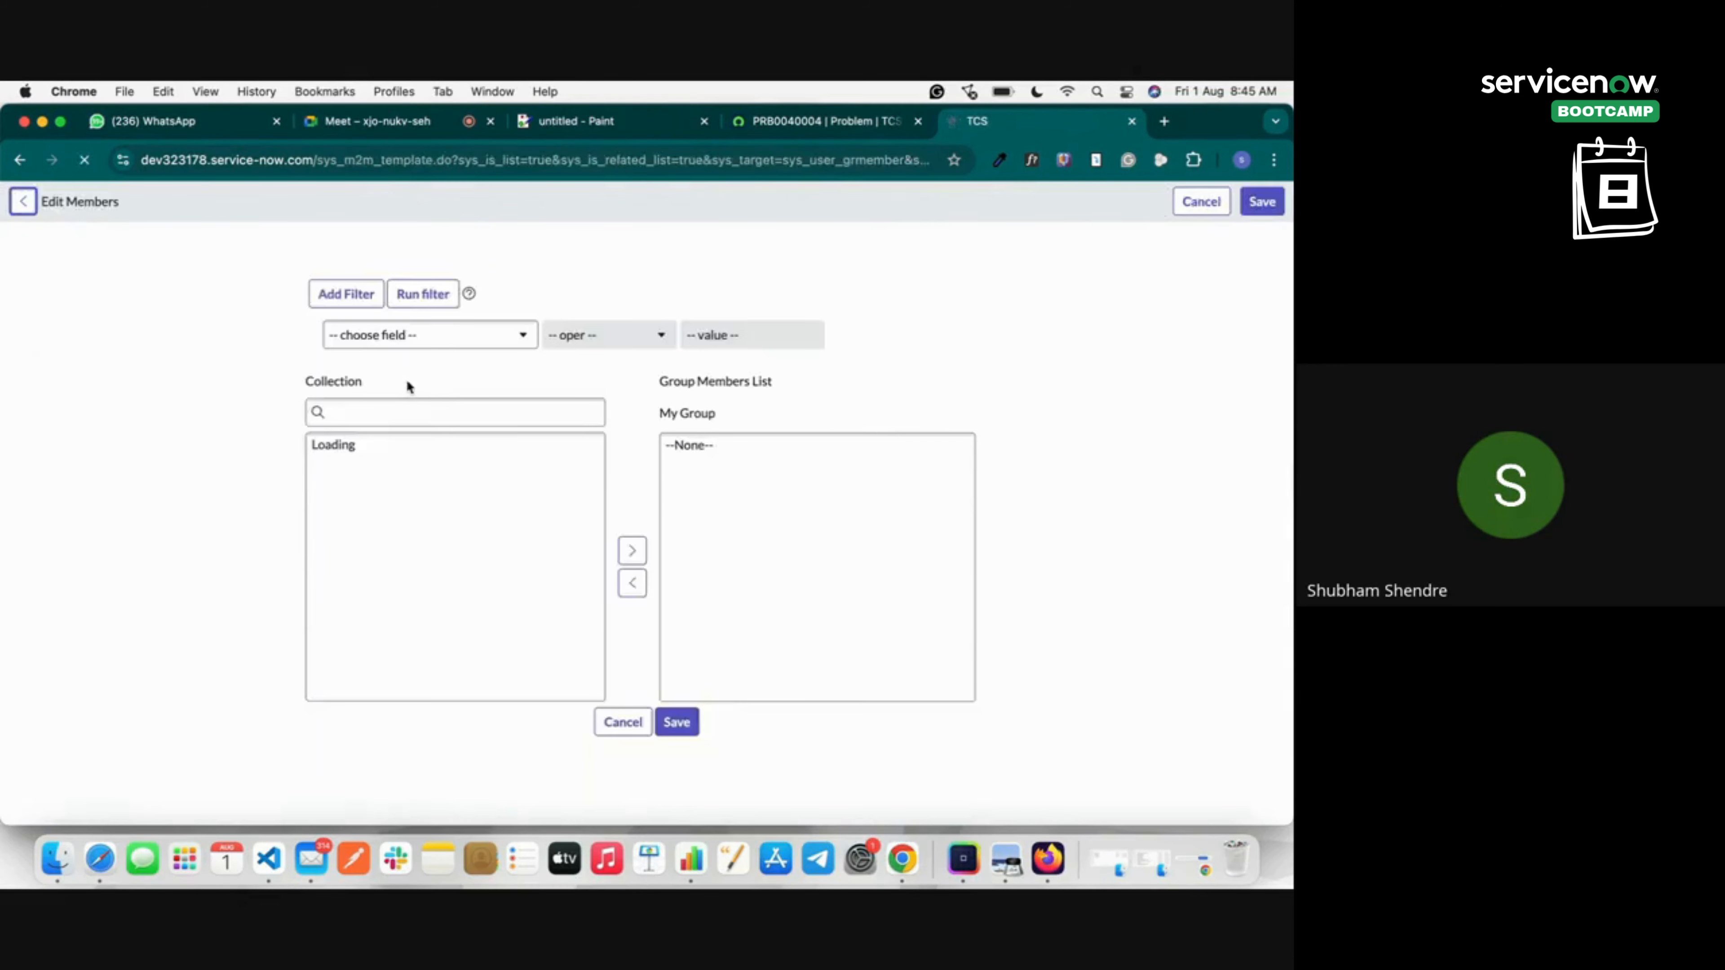
left_click(350, 408)
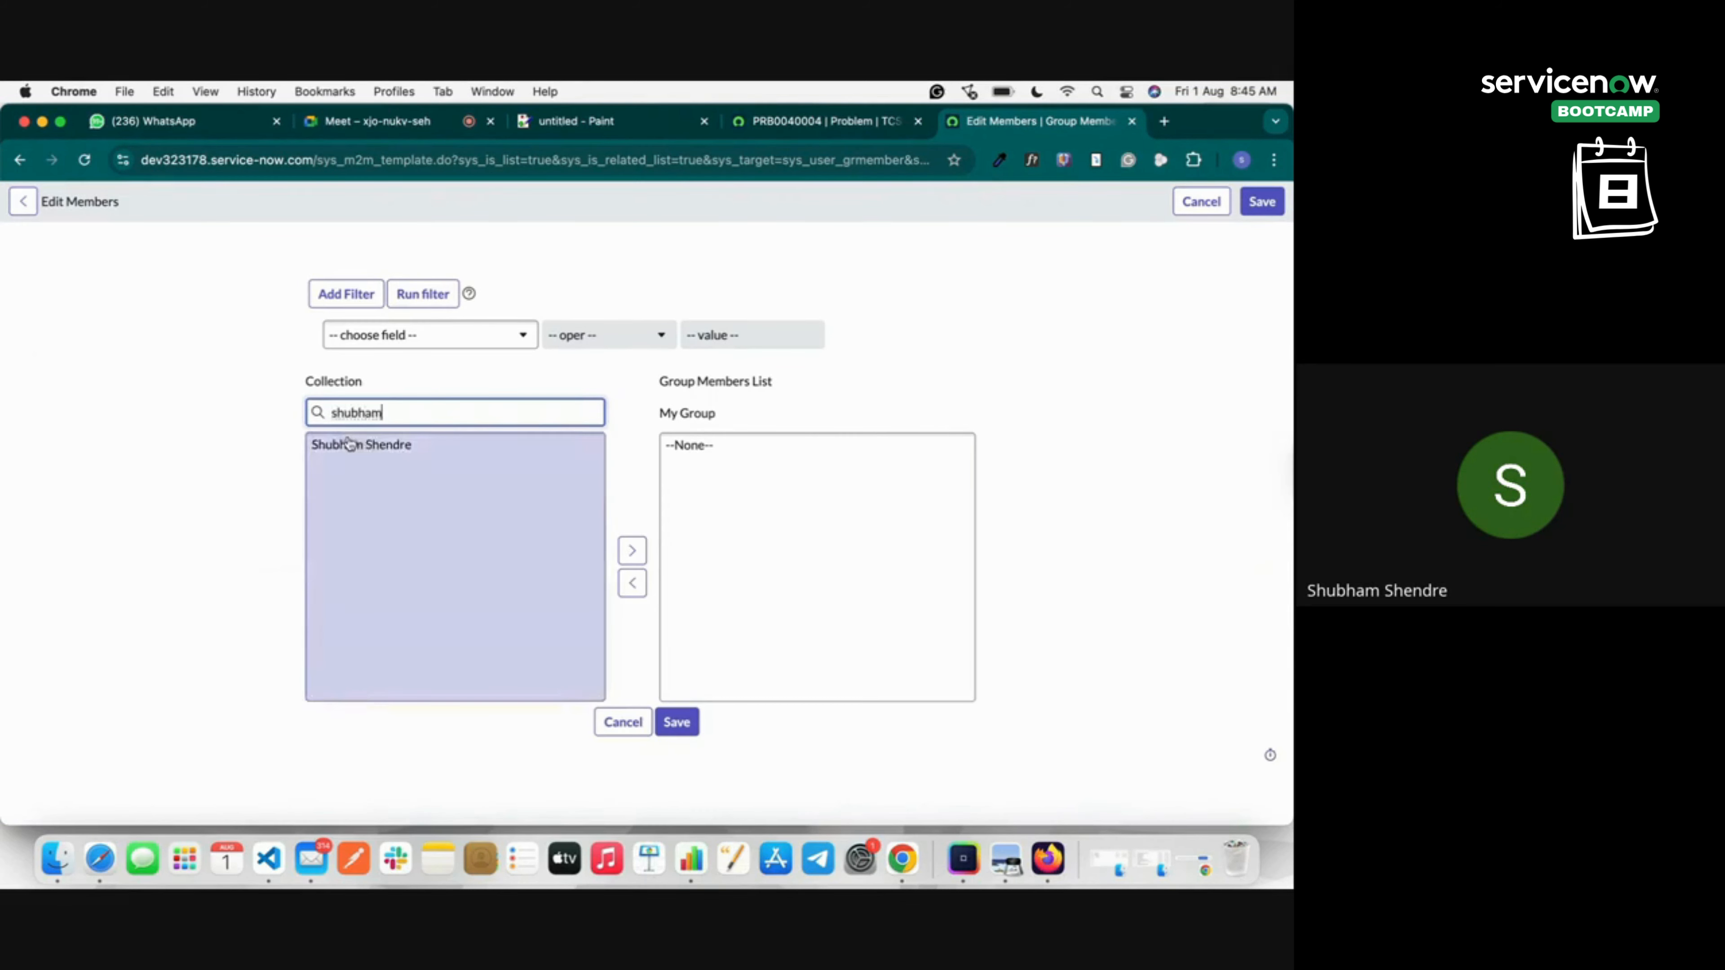
left_click(353, 444)
left_click(632, 550)
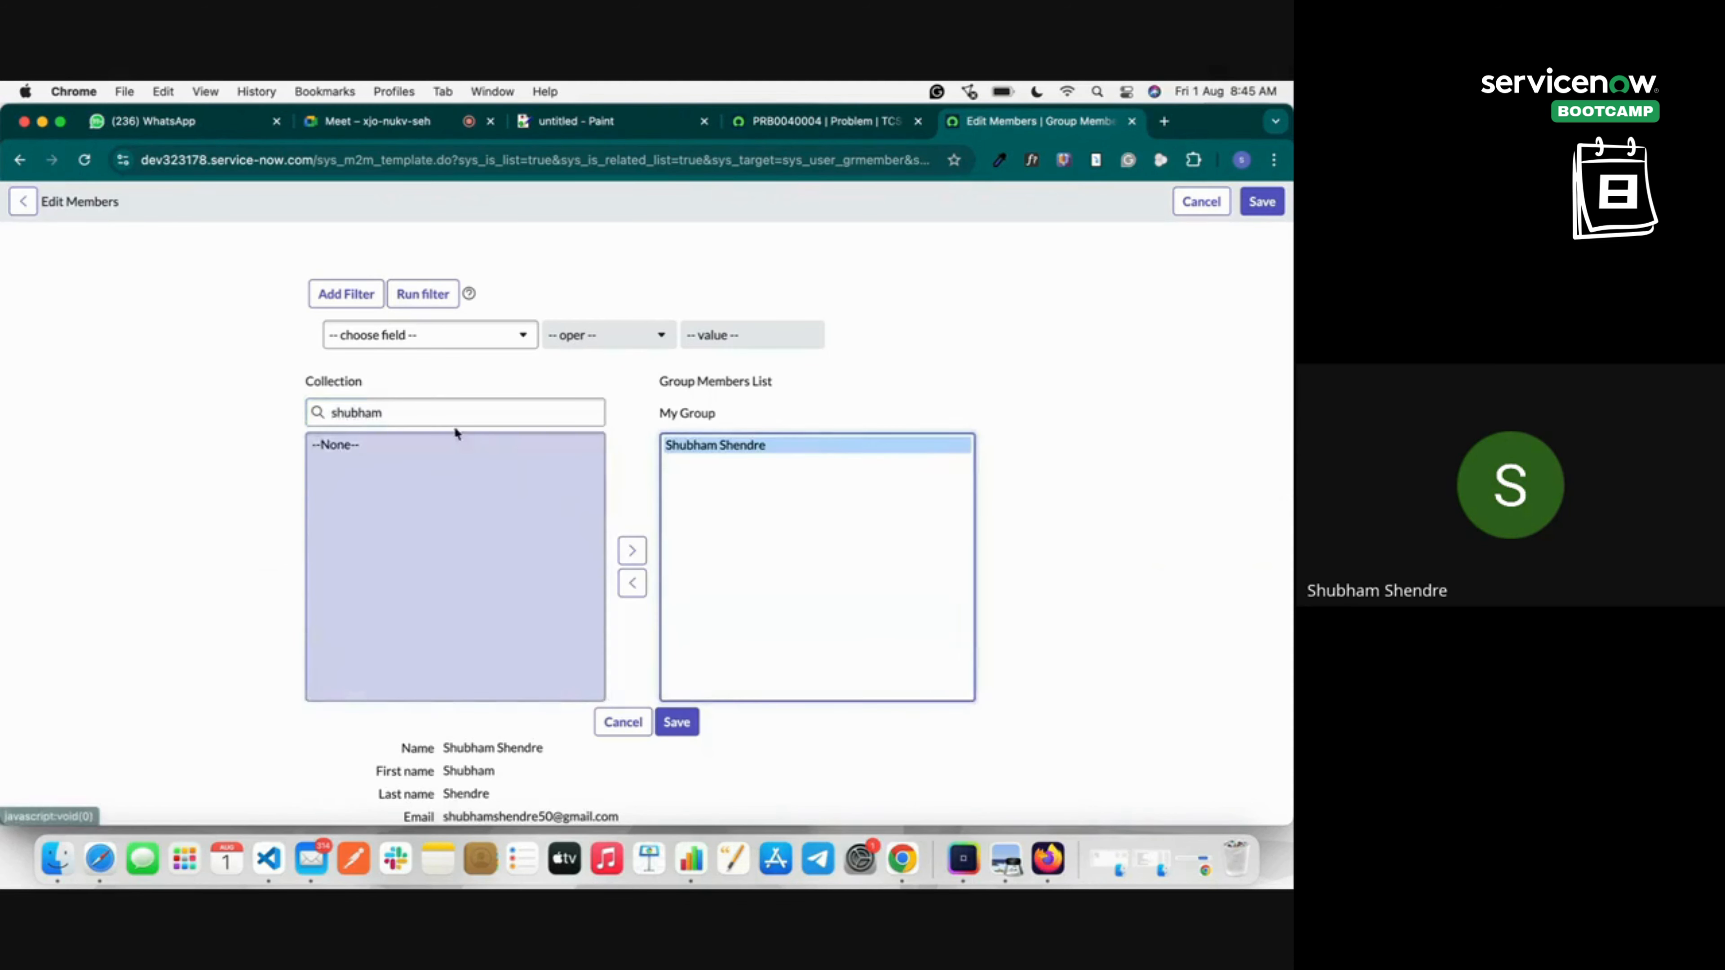
double_click(440, 416)
type("user")
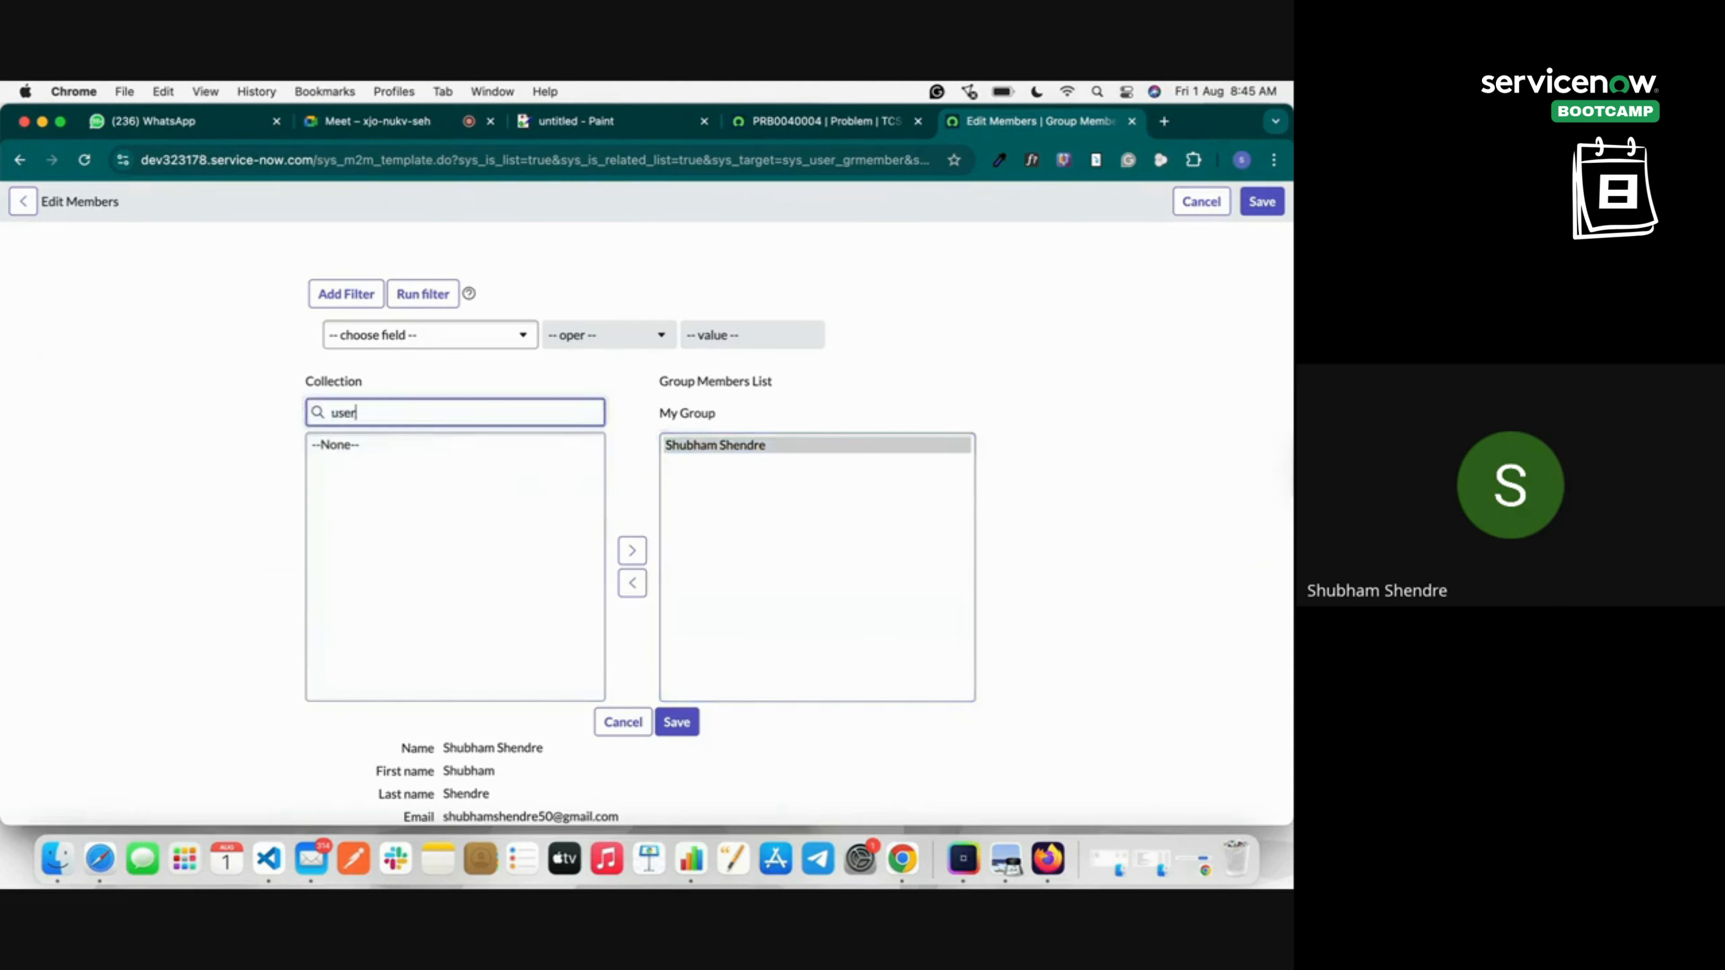
type("1")
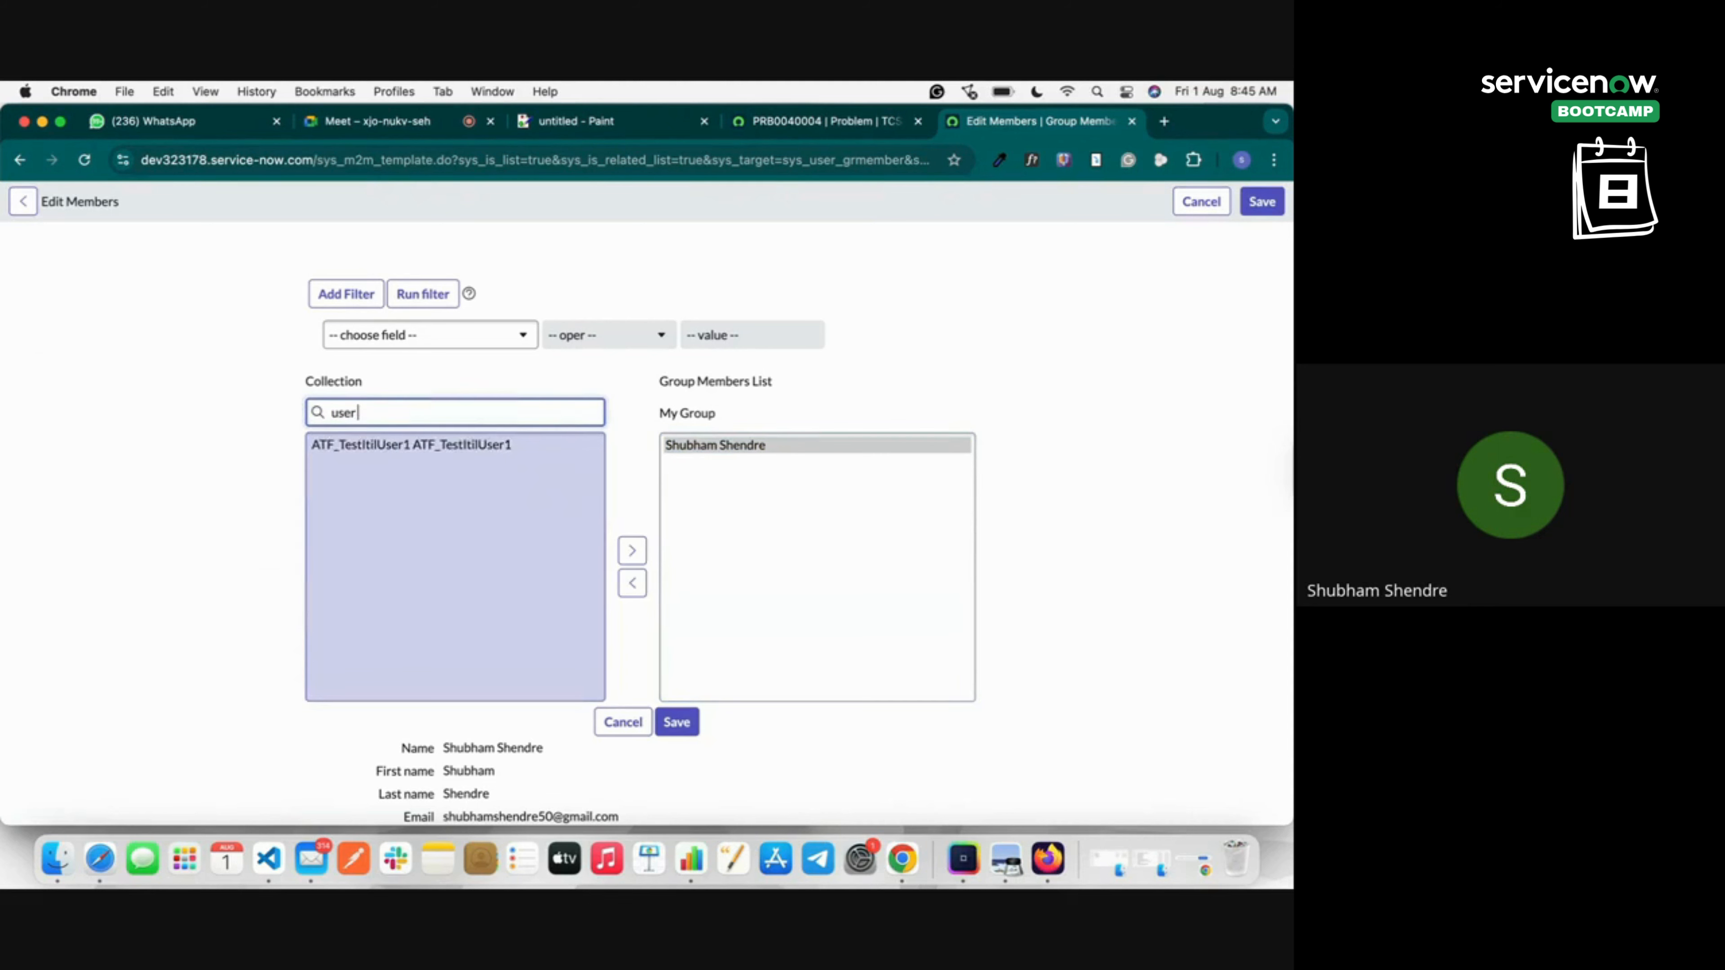
type(" 1")
left_click(394, 444)
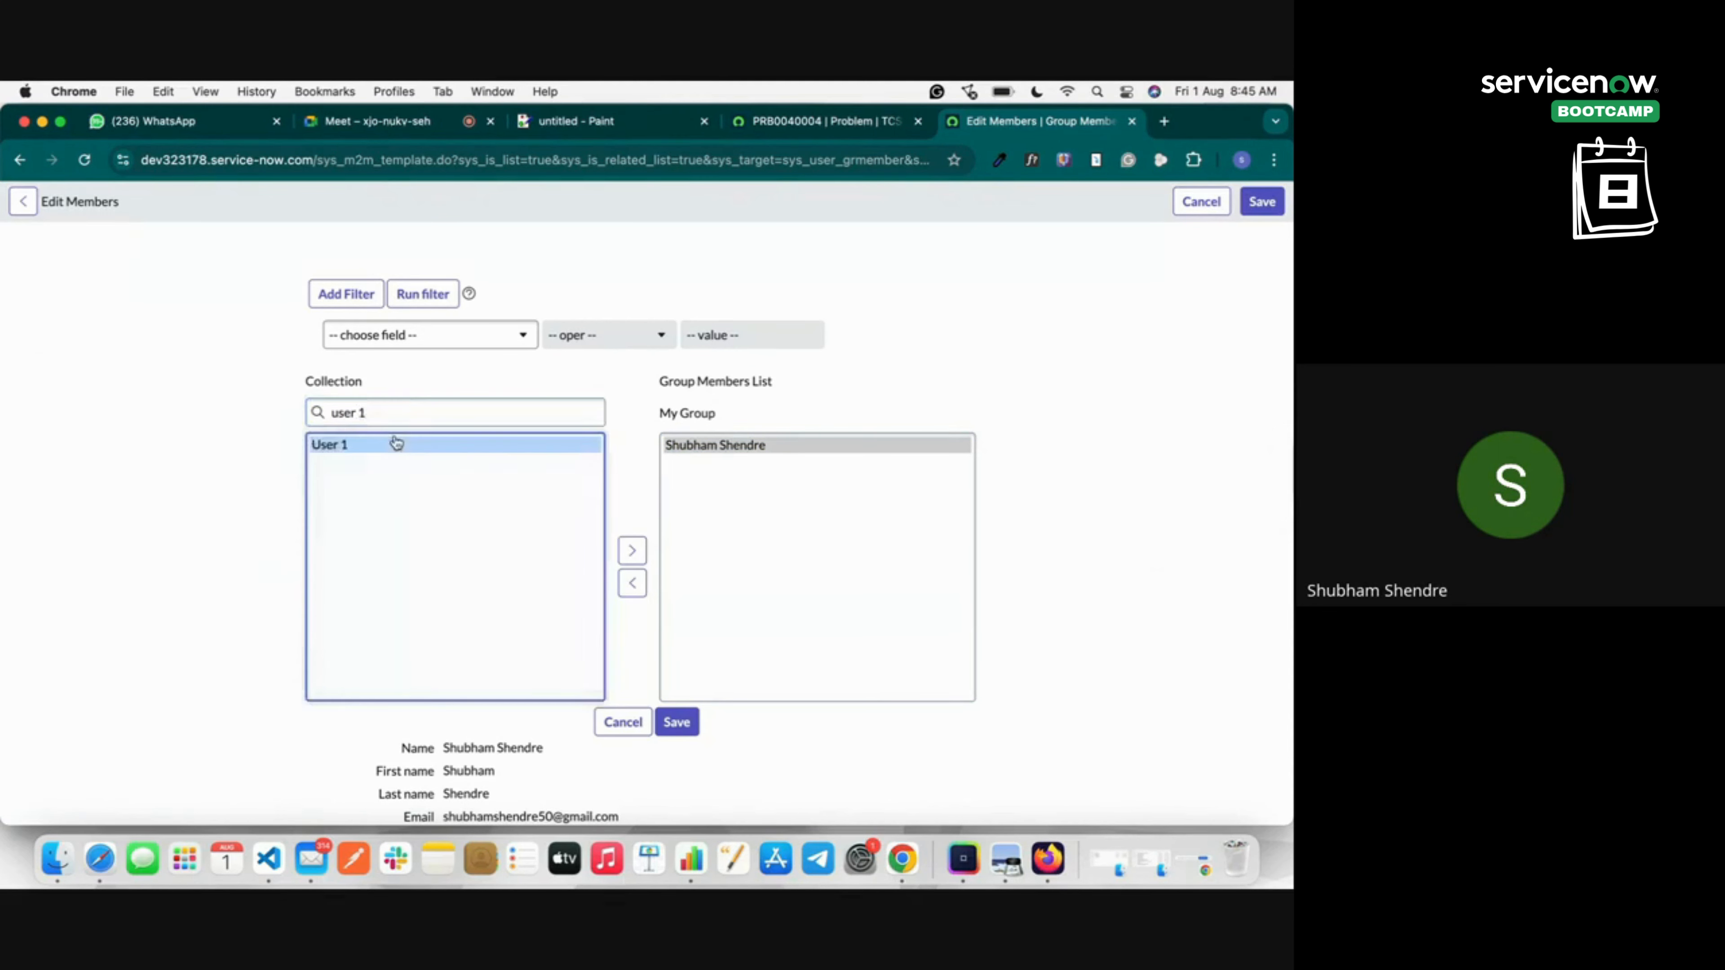
left_click(631, 551)
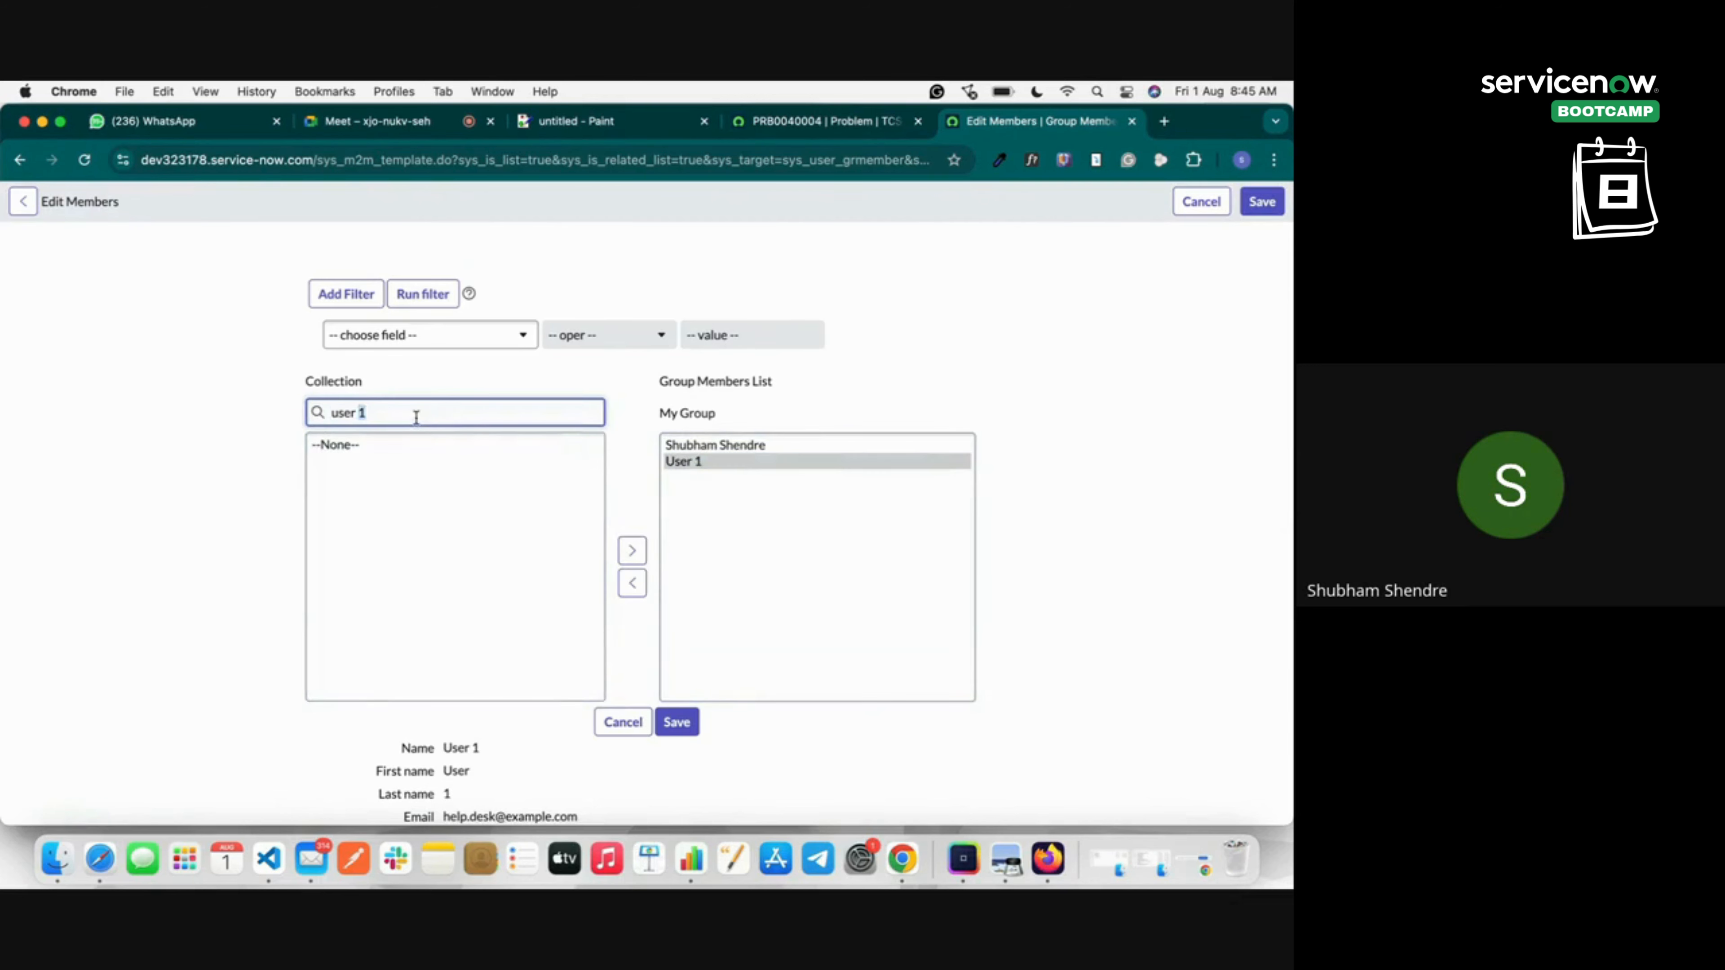
left_click(679, 721)
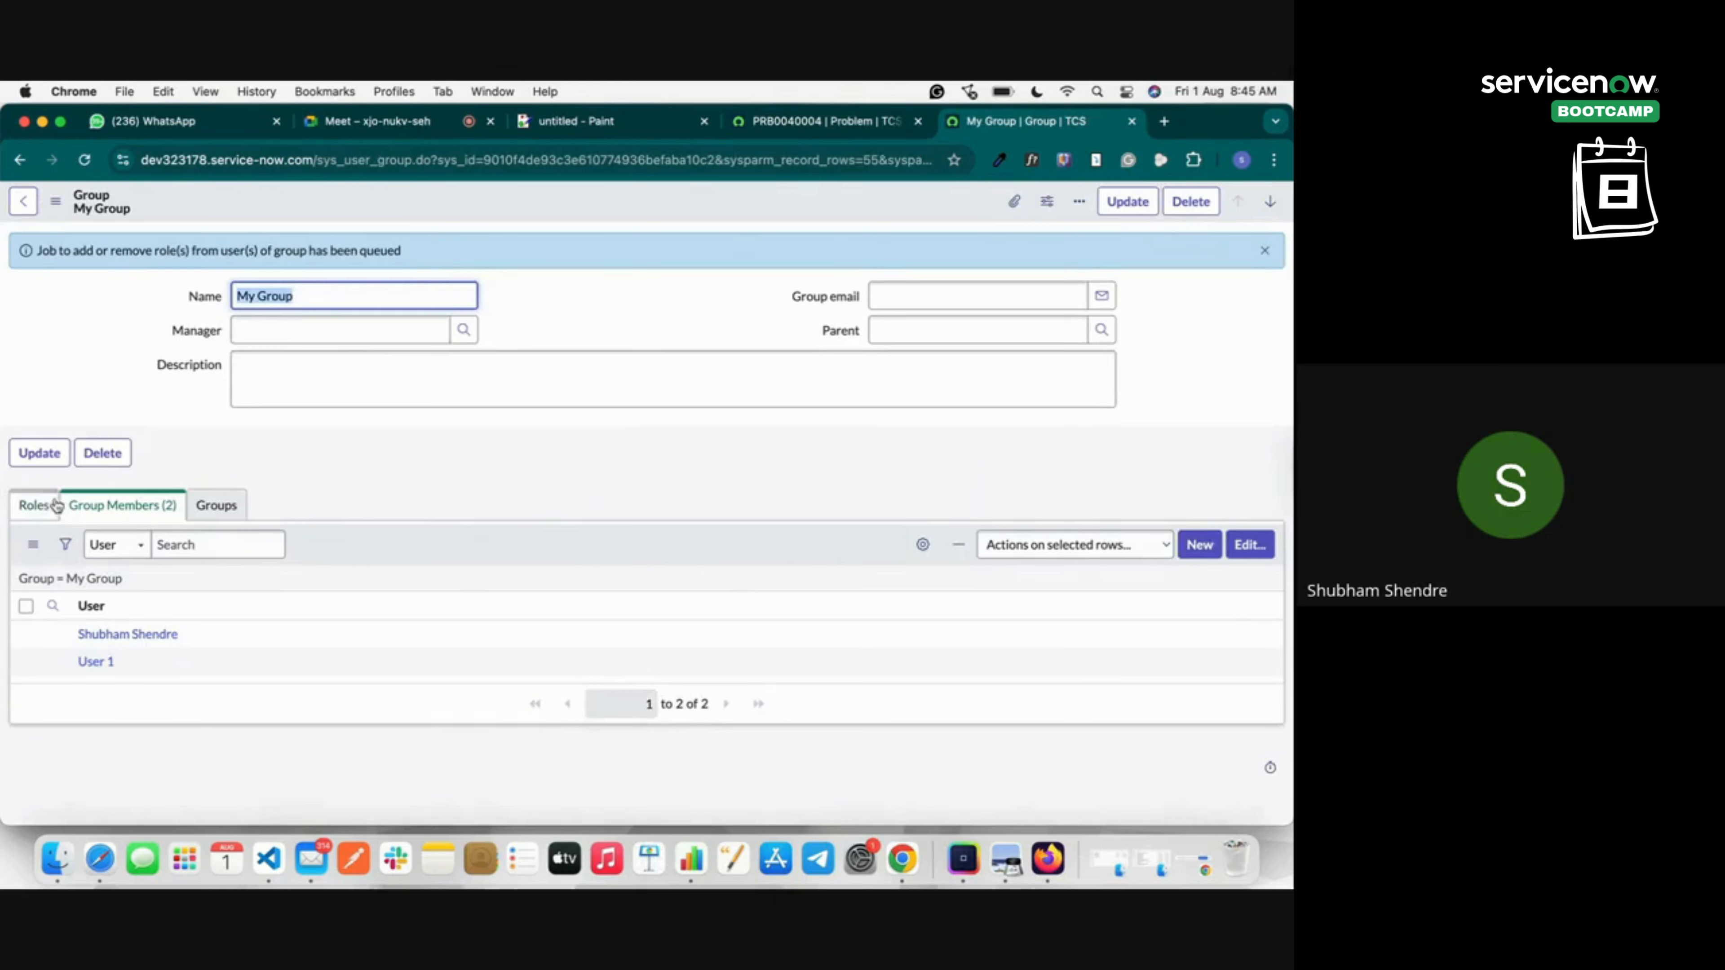
left_click(32, 505)
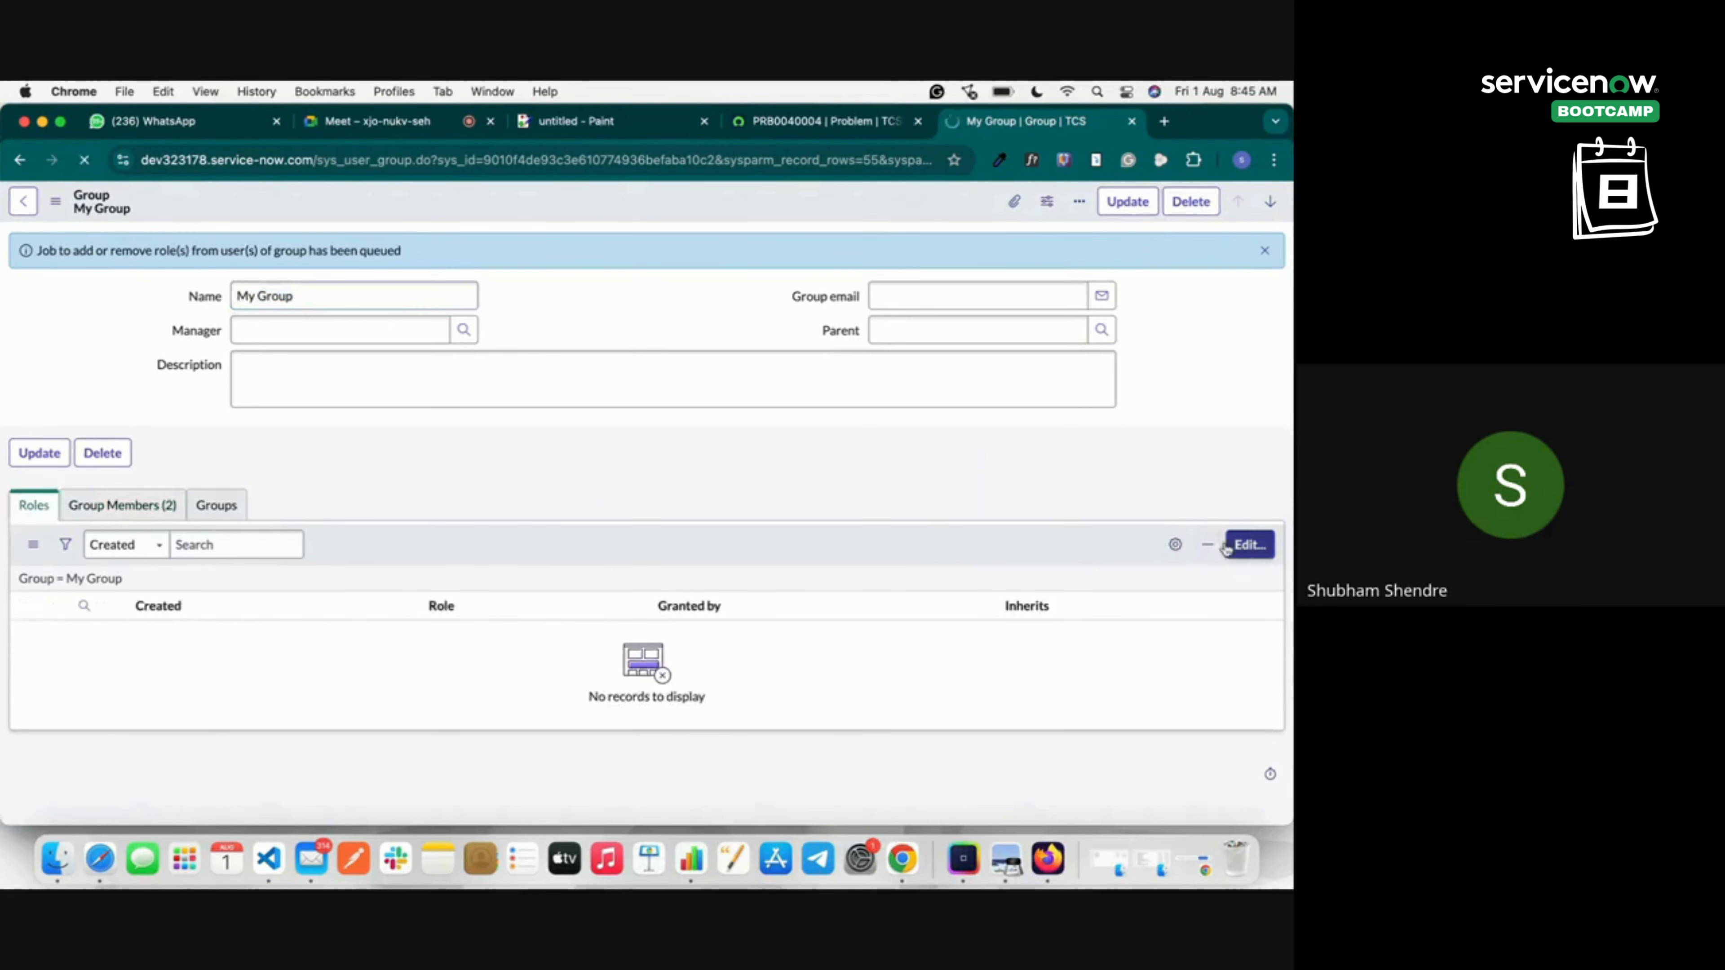
Add the admin role to My Group's Roles list and save it.
left_click(1256, 551)
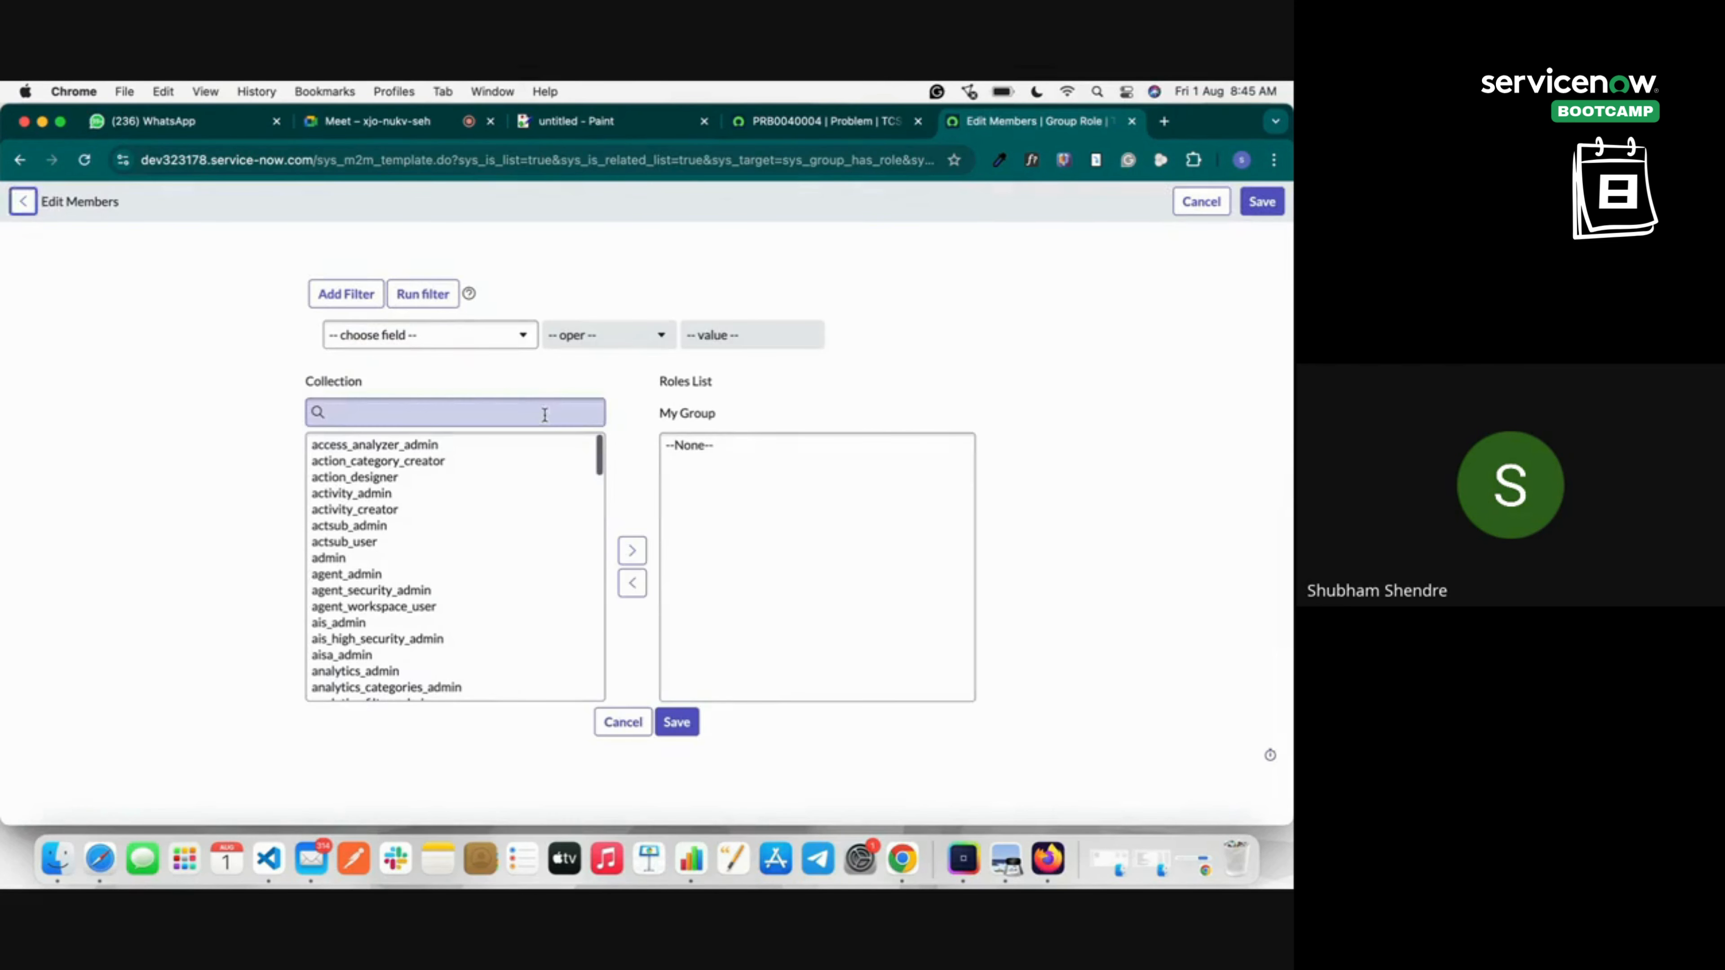
left_click(545, 415)
type("admin")
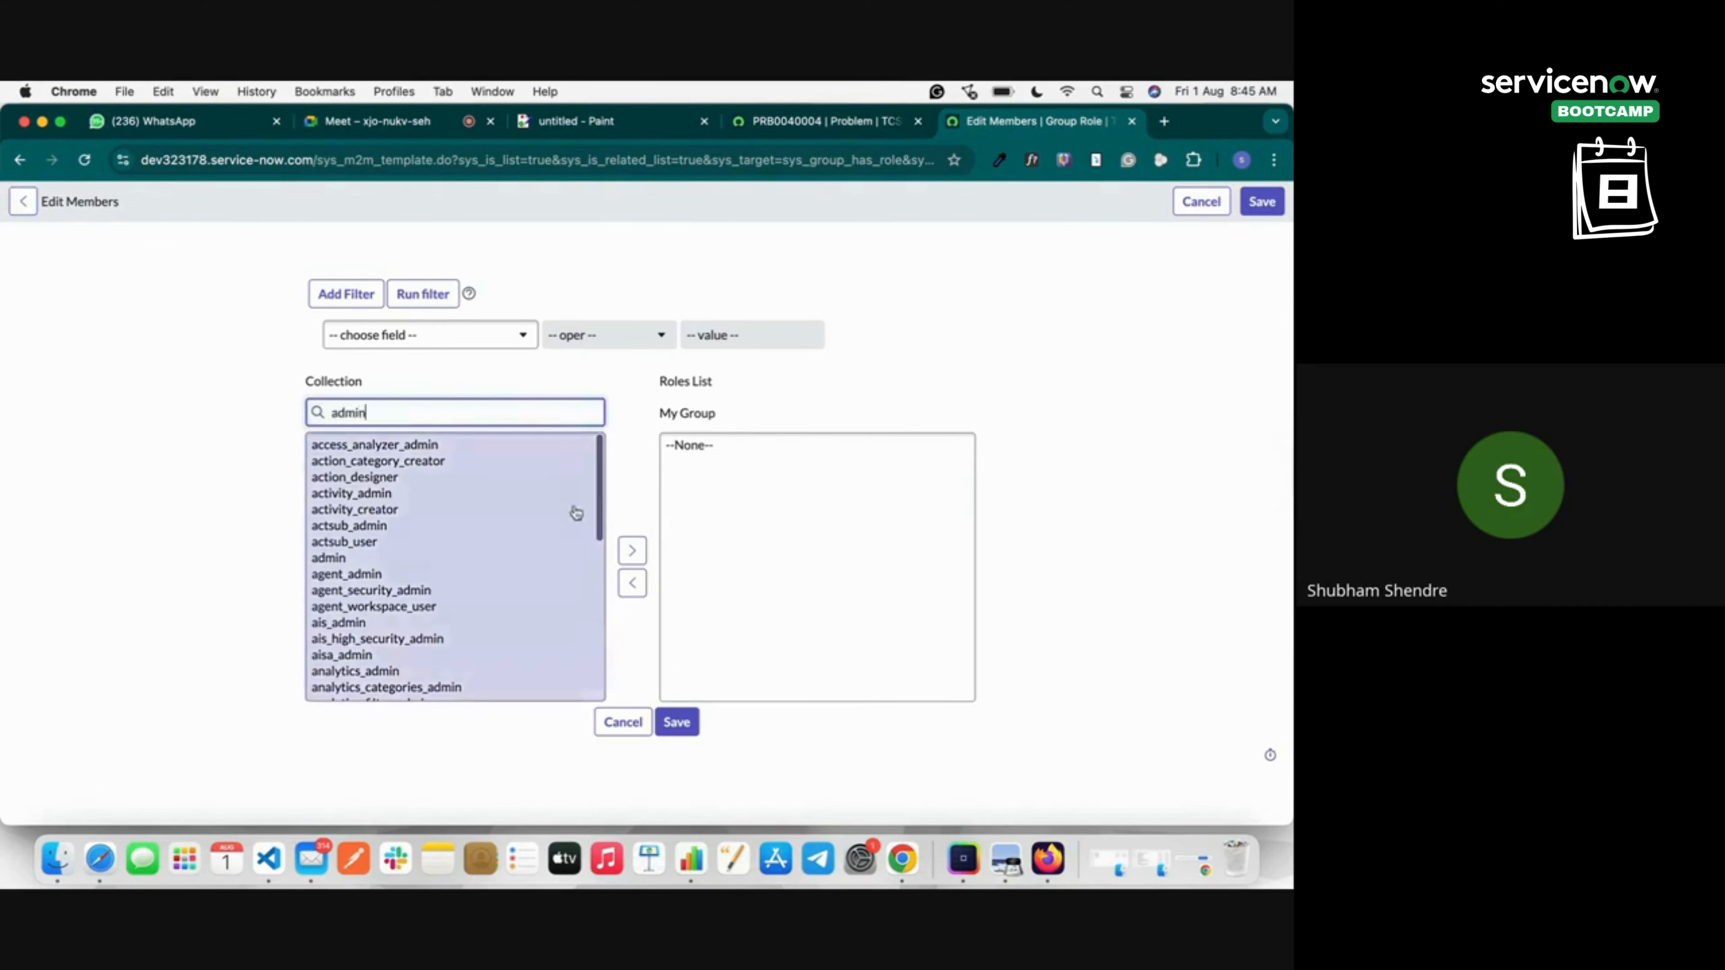
left_click(340, 454)
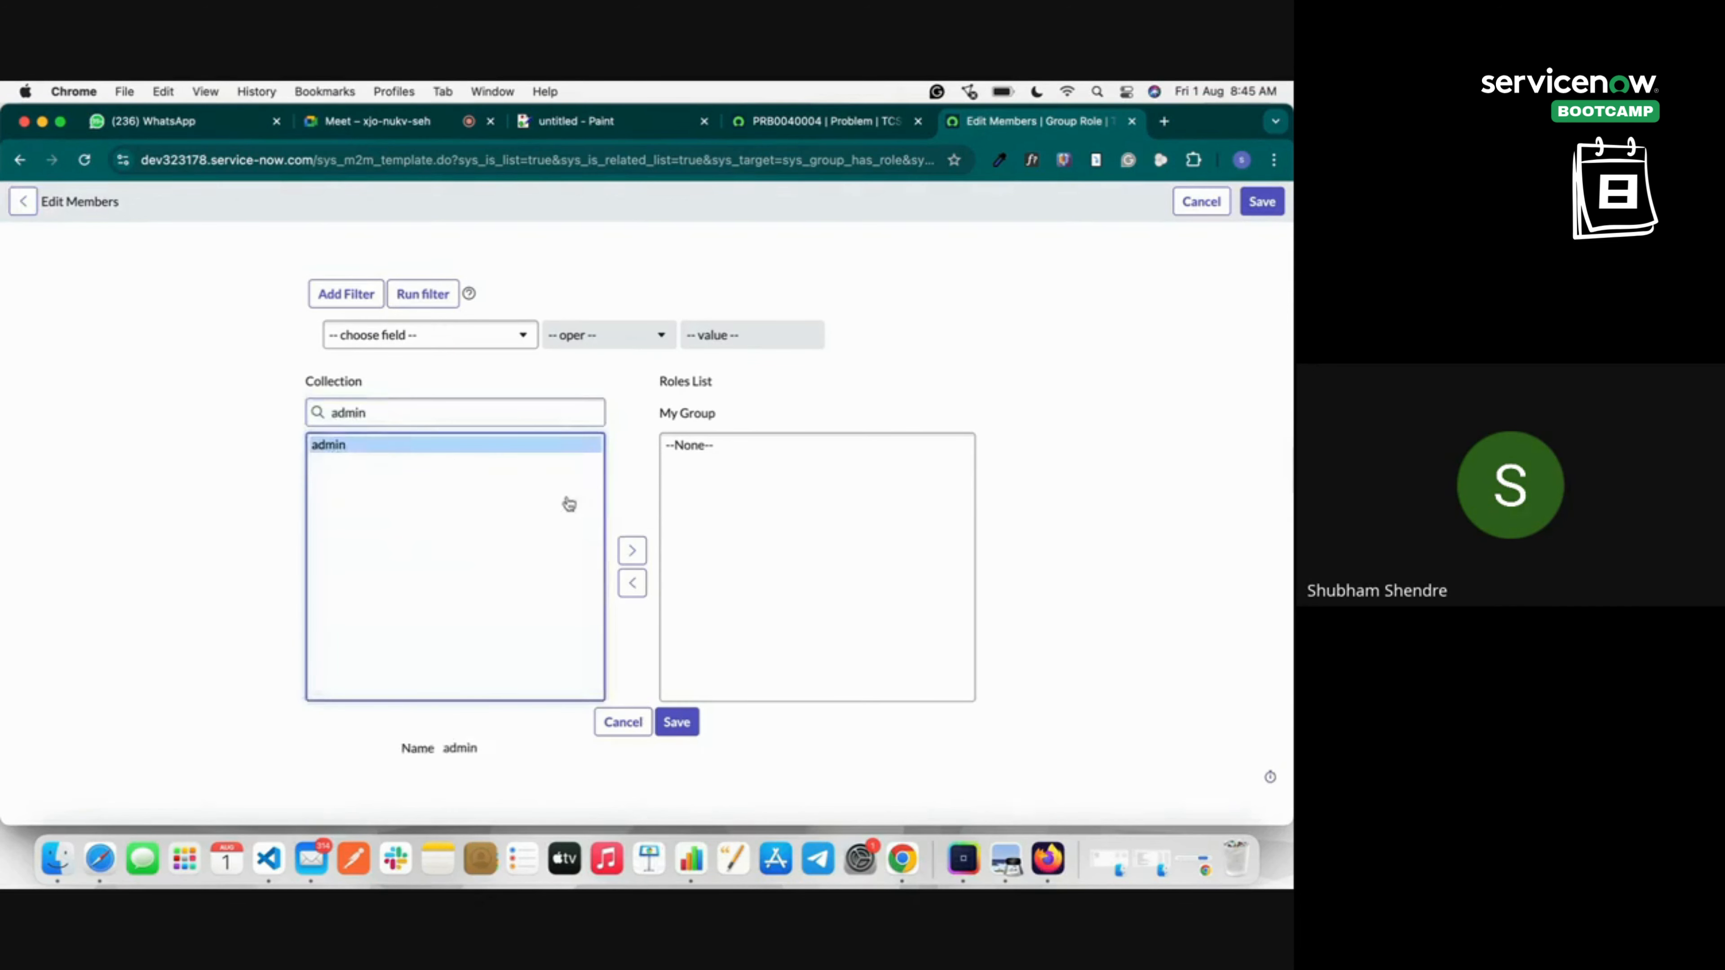
left_click(632, 551)
left_click(679, 723)
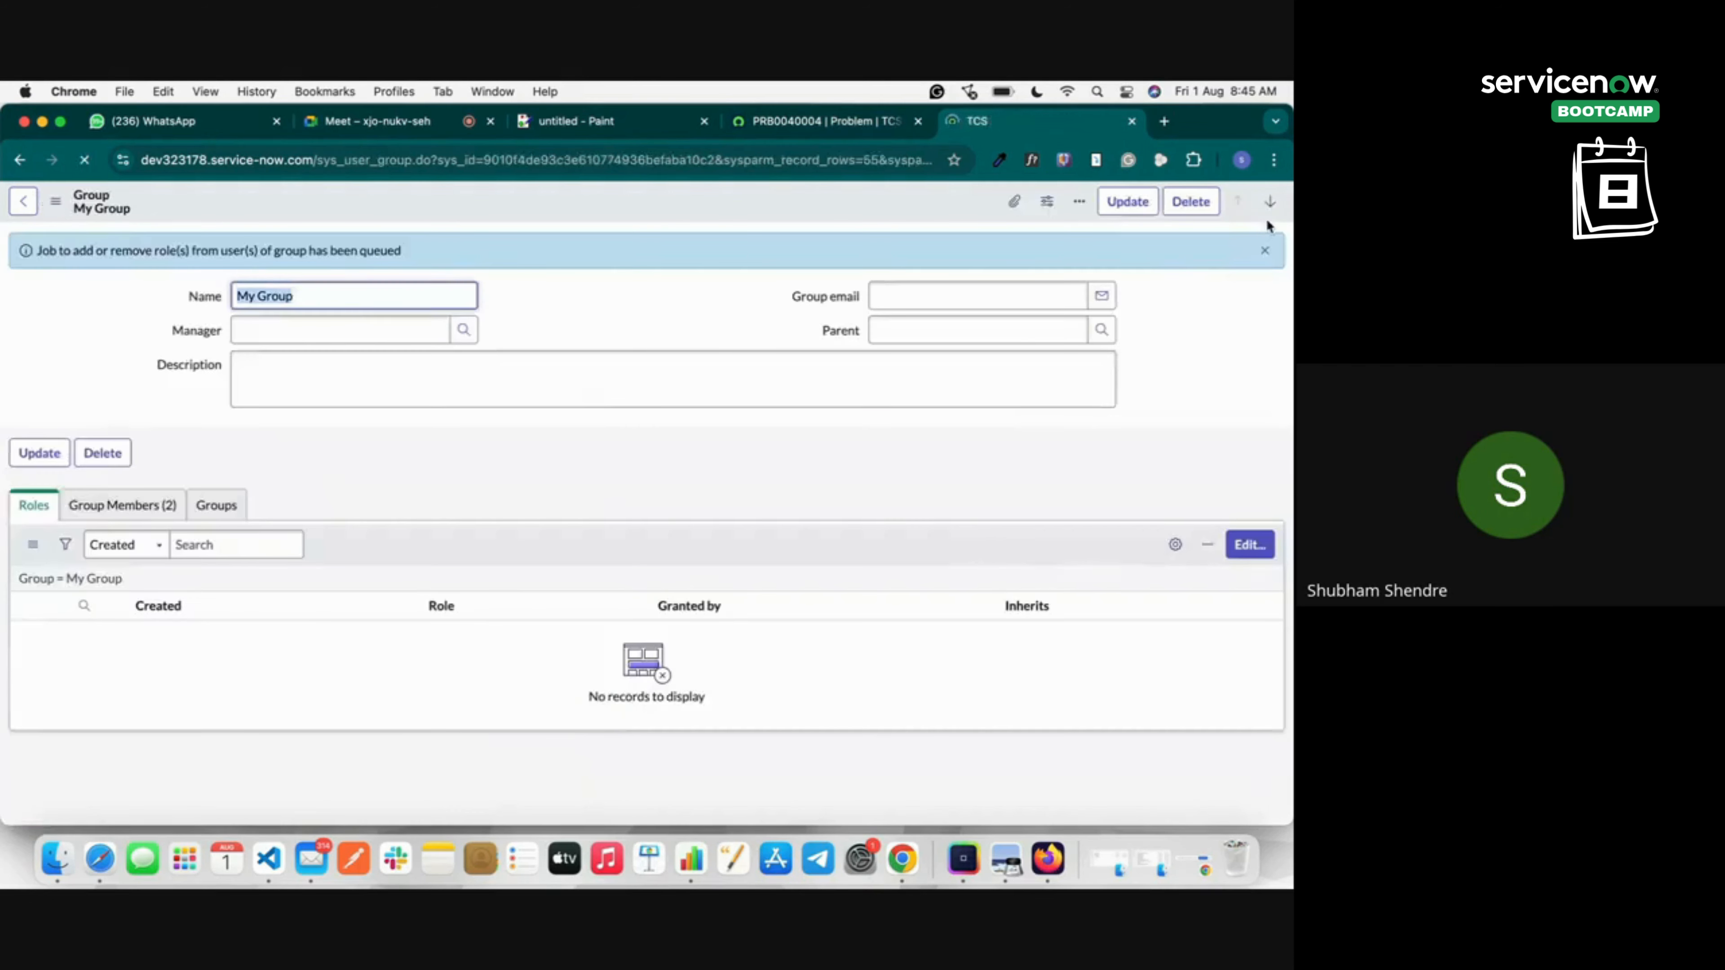
Reload the My Group record and return to the PRB0040004 problem tab.
right_click(745, 209)
left_click(766, 220)
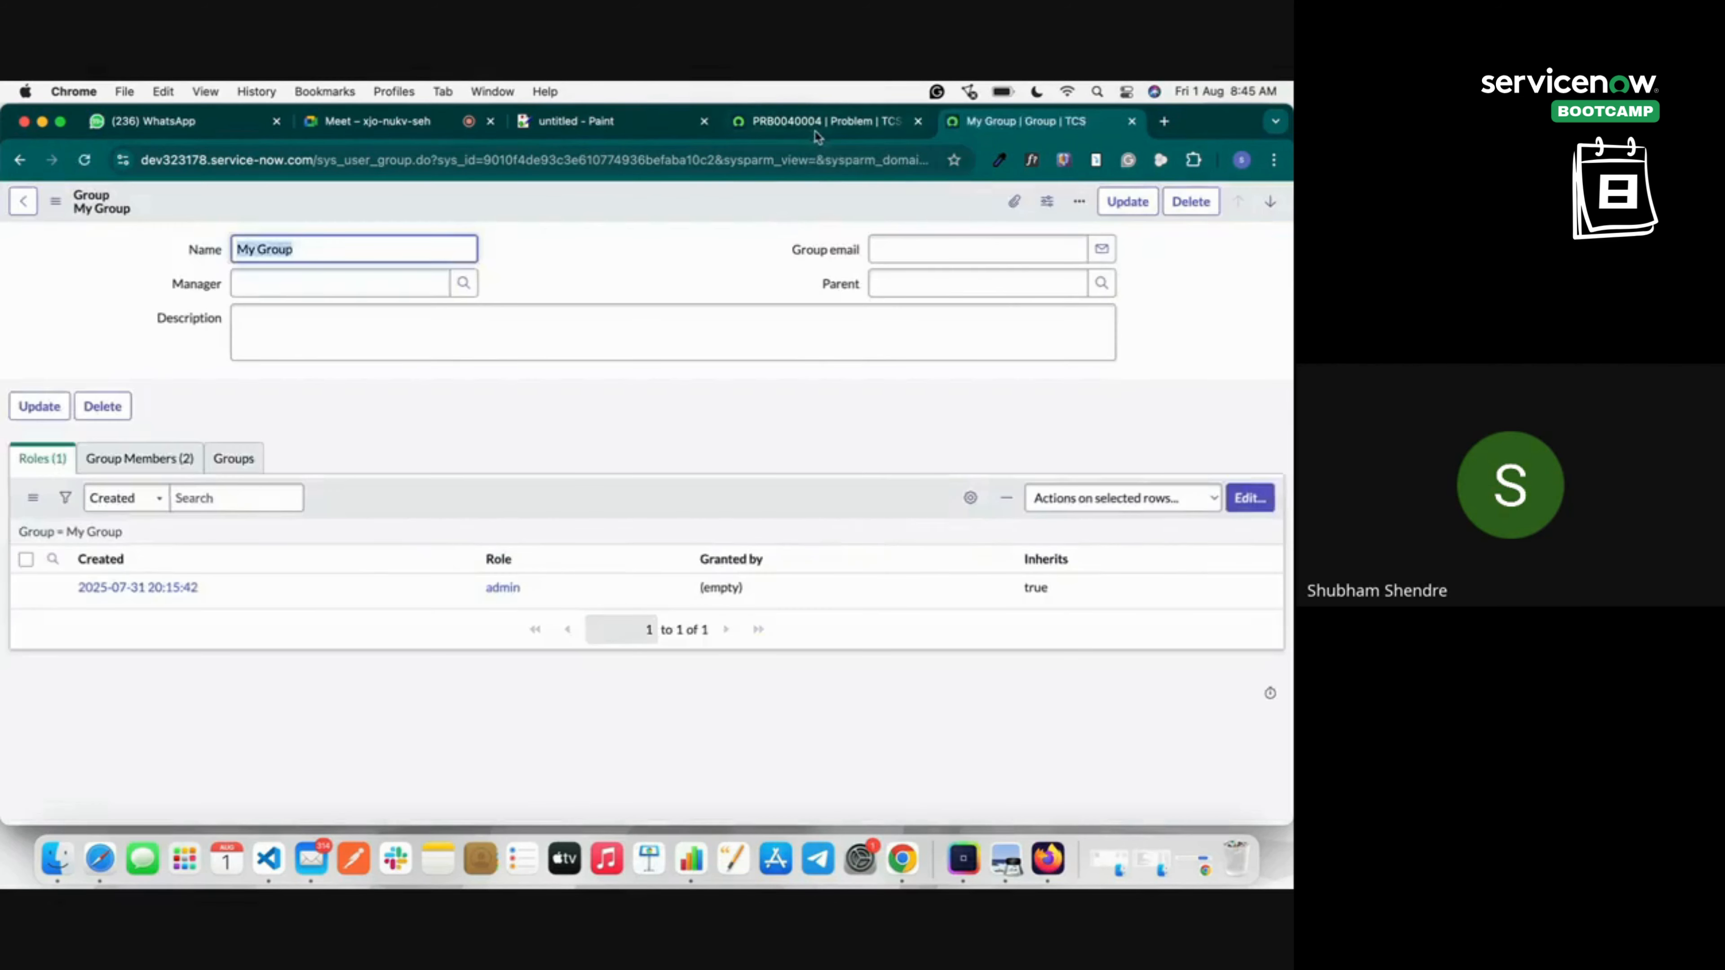
left_click(813, 129)
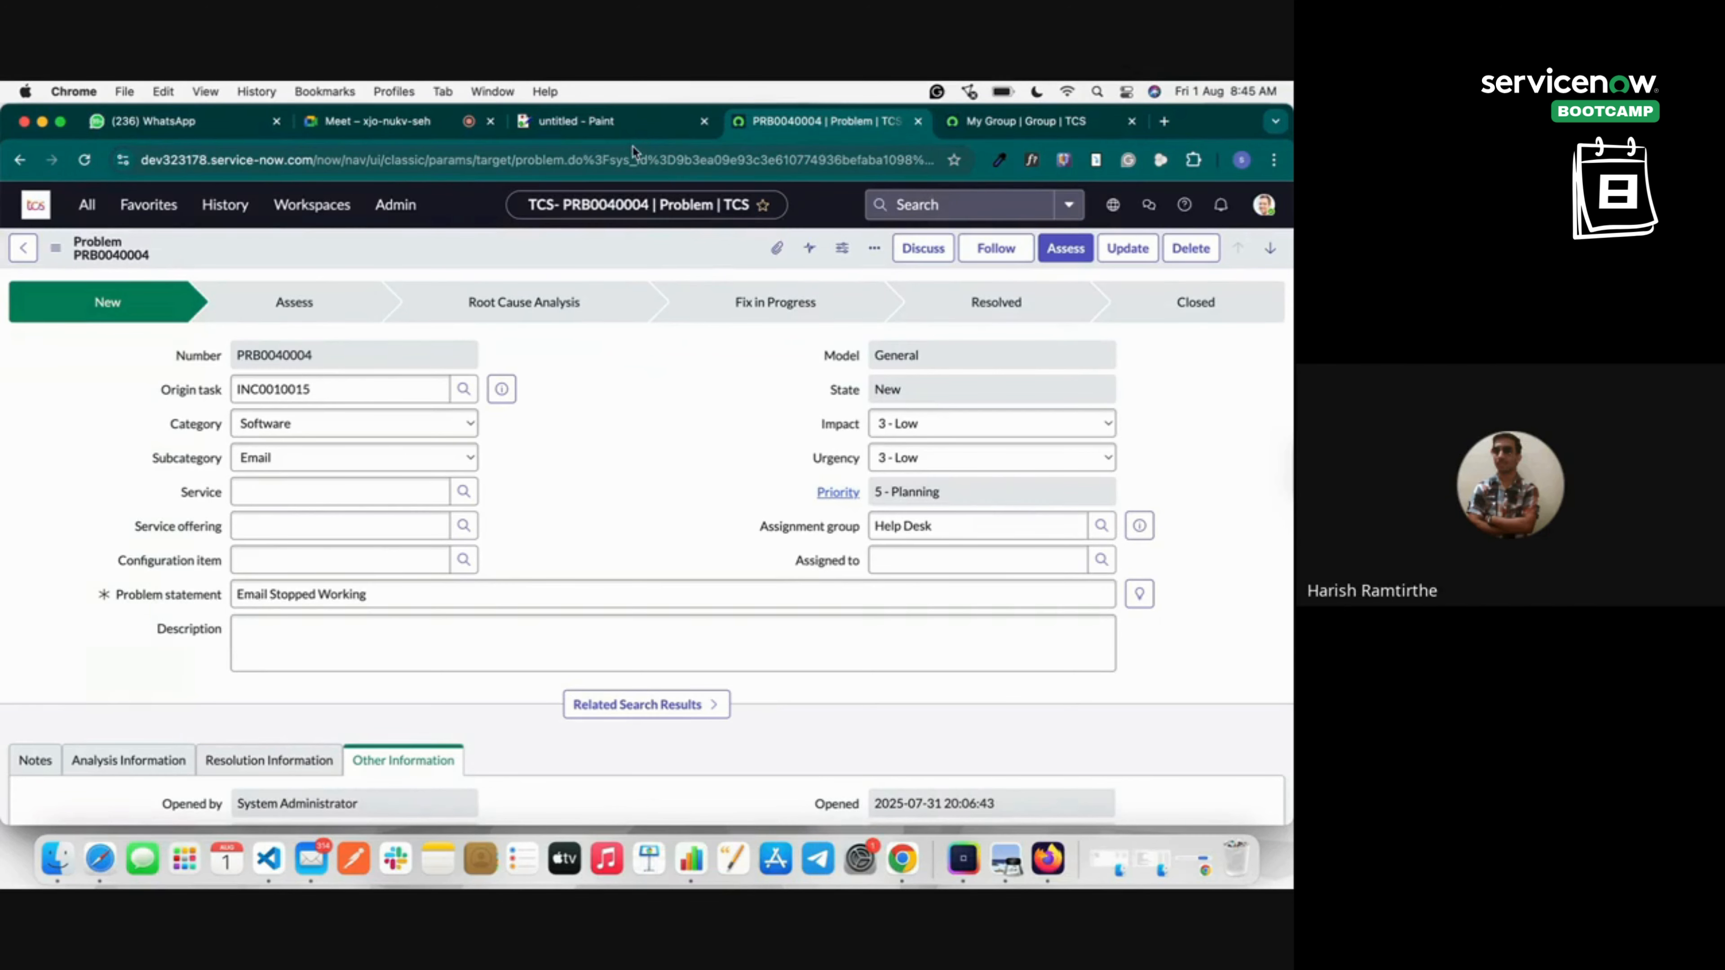
Change PRB0040004's Assignment group from Help Desk to My Group using the Groups lookup.
left_click(1011, 120)
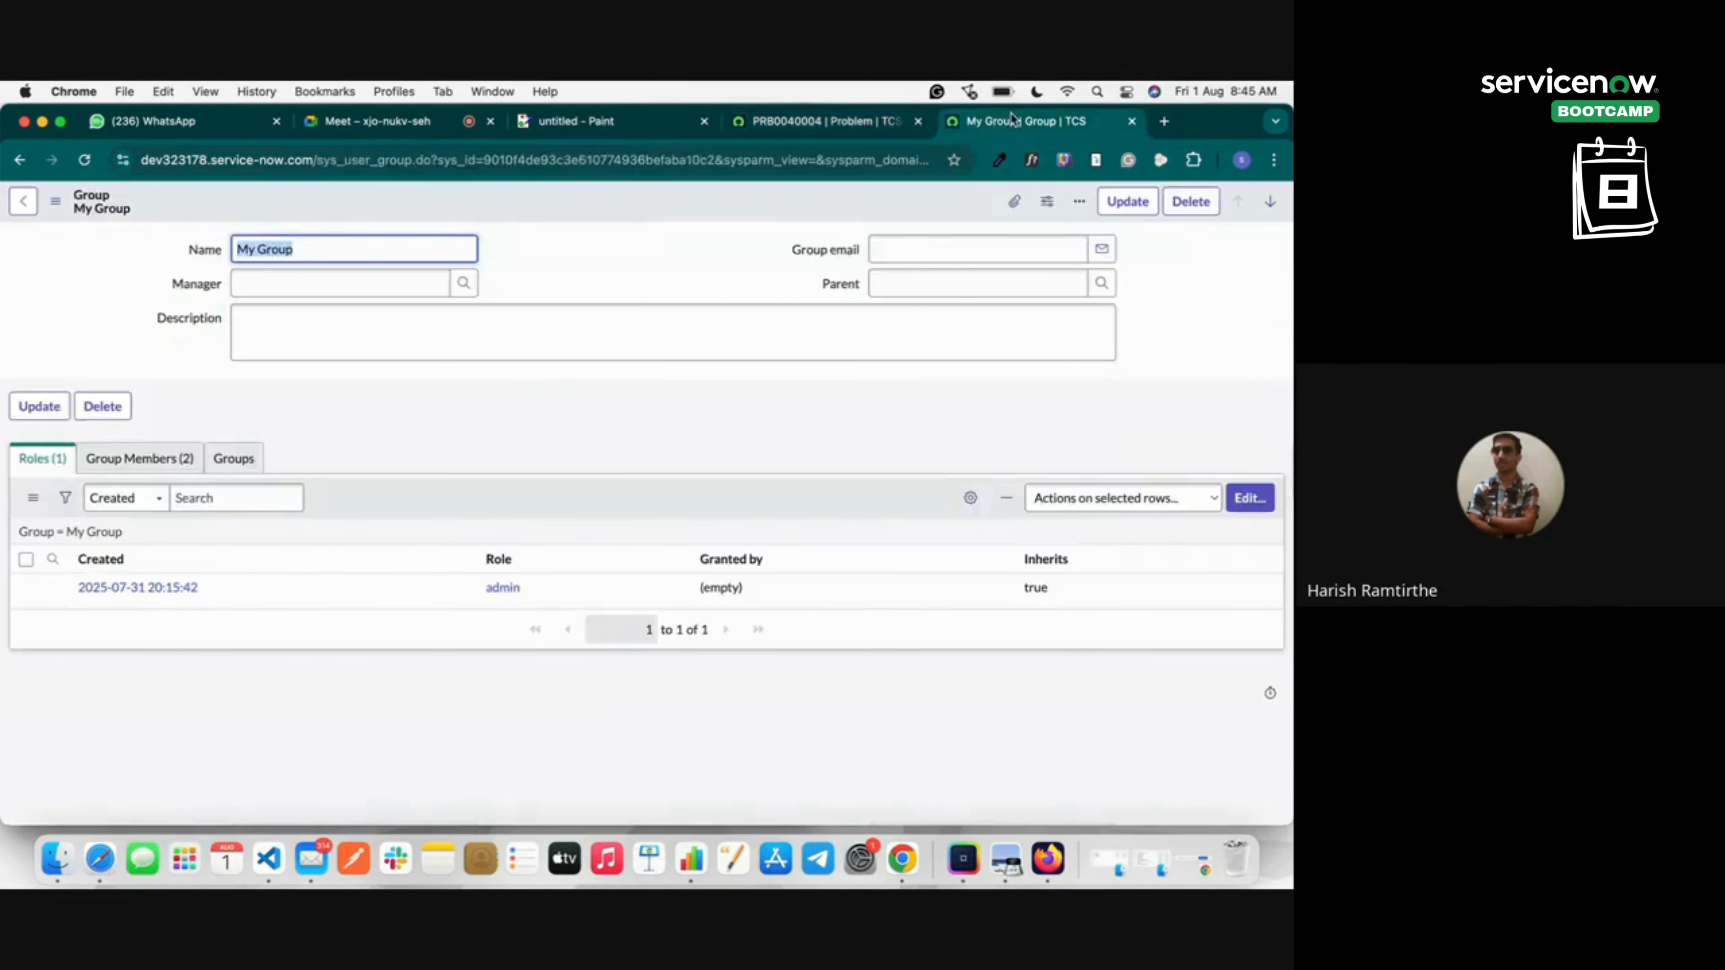
left_click(27, 204)
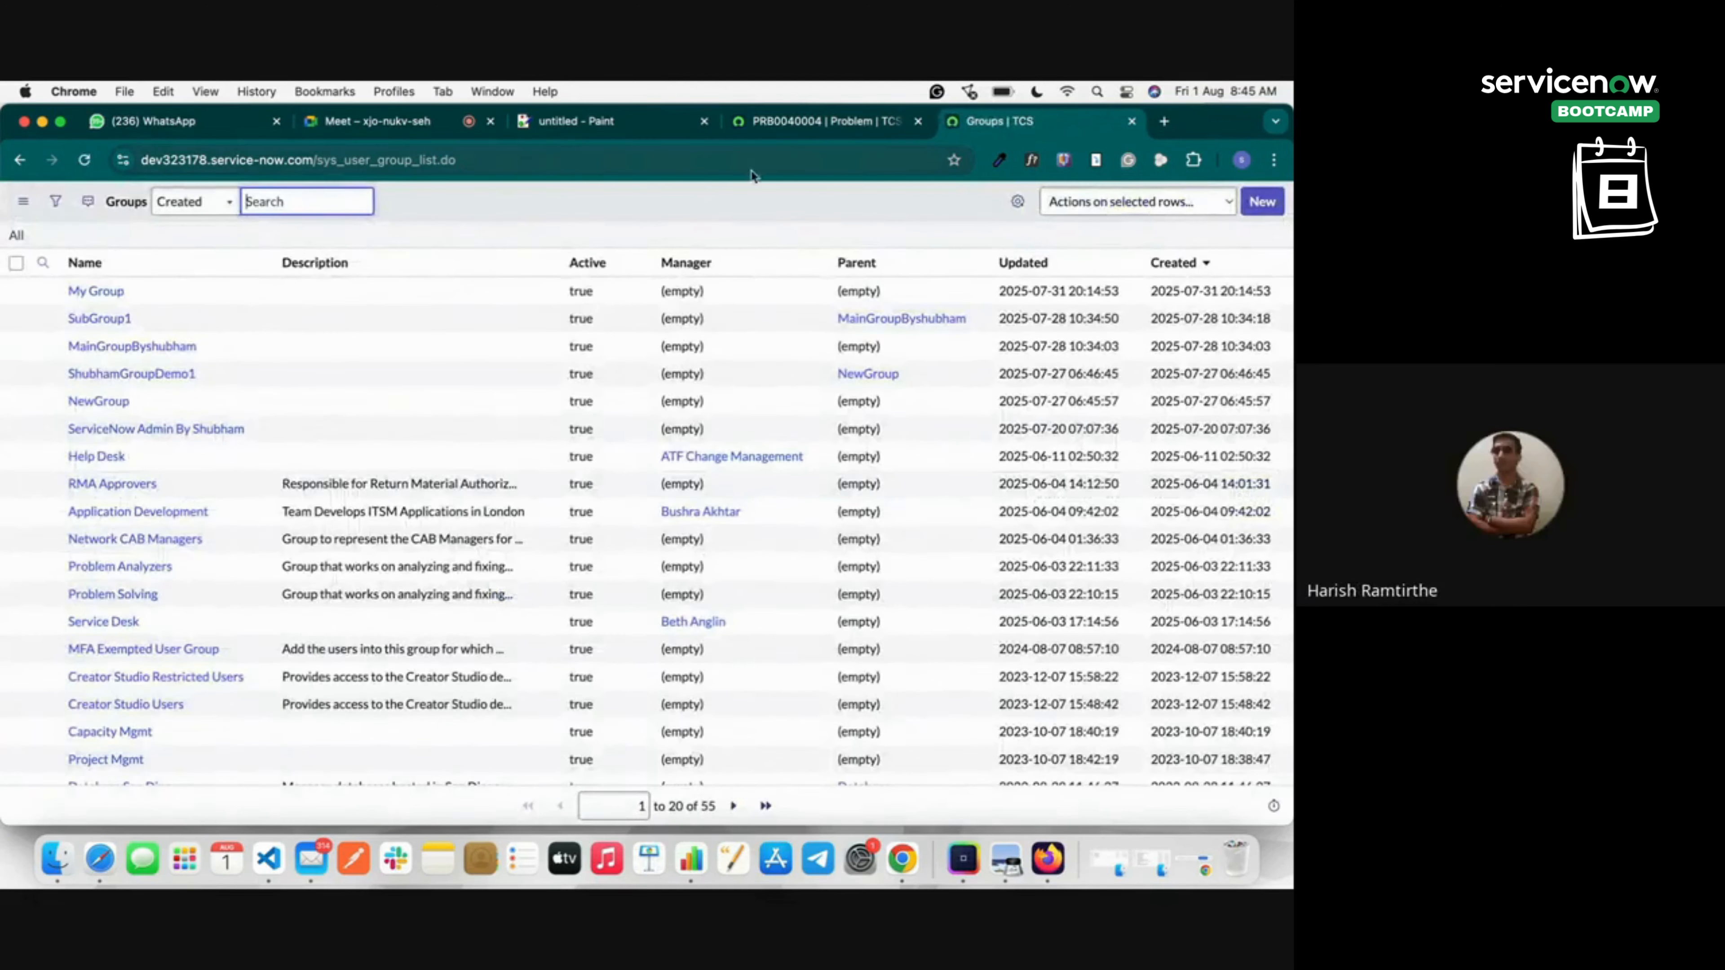
left_click(796, 123)
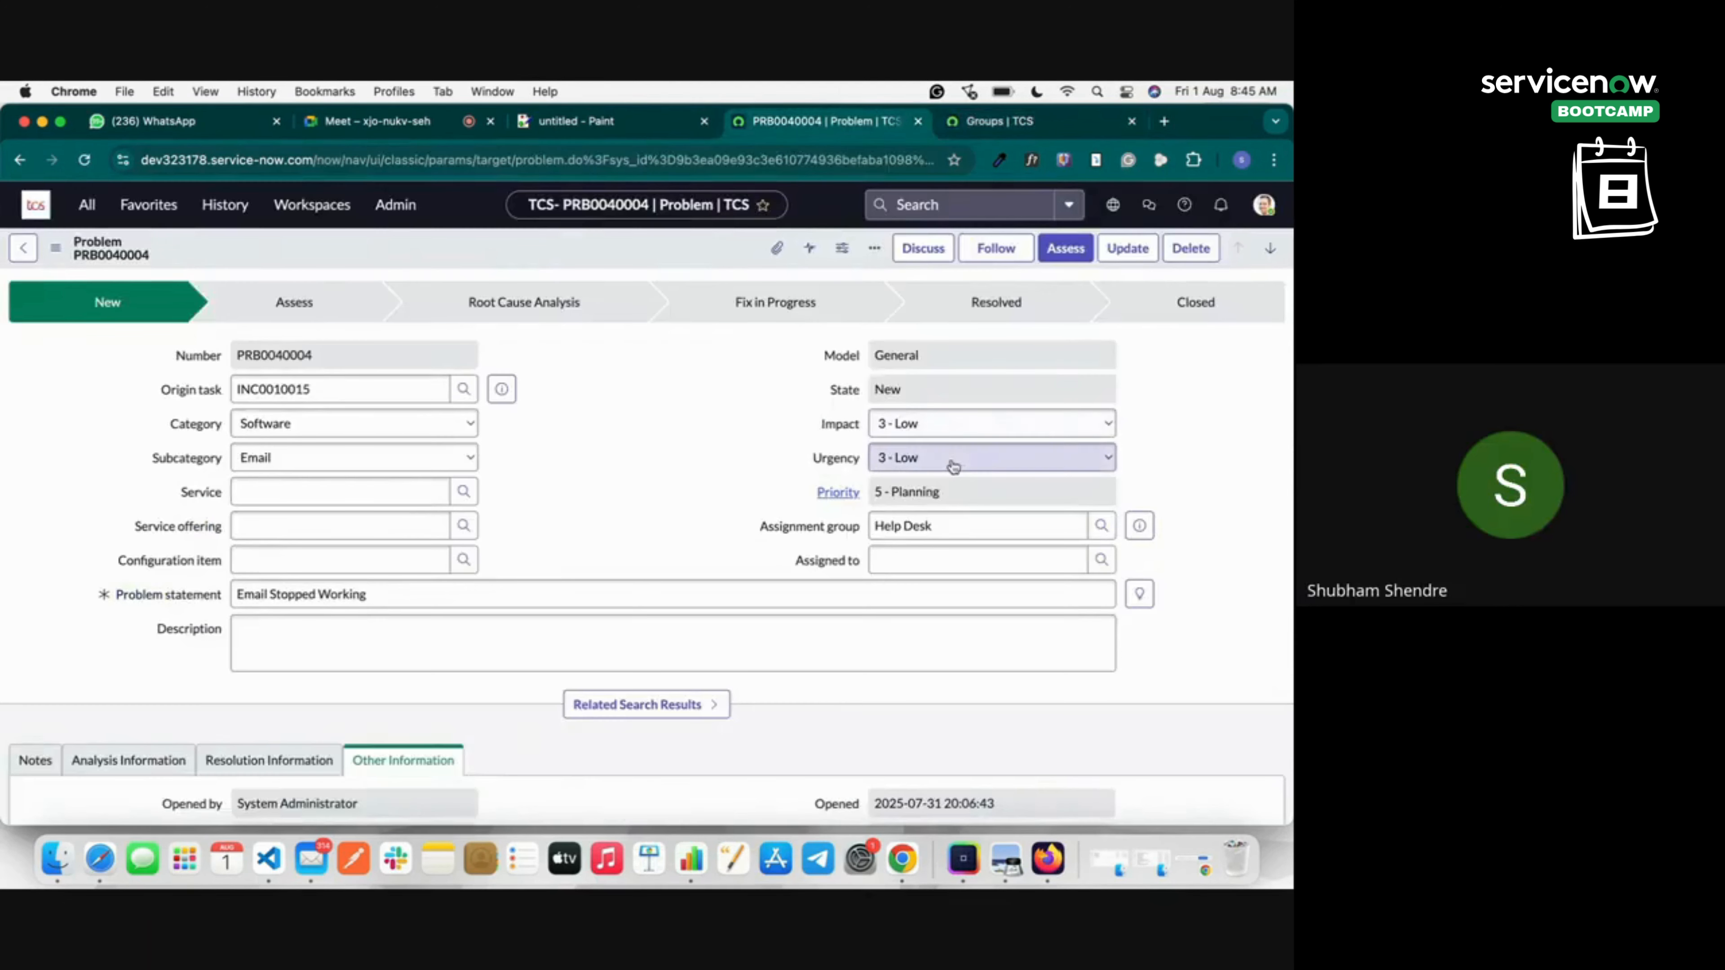
left_click(1106, 530)
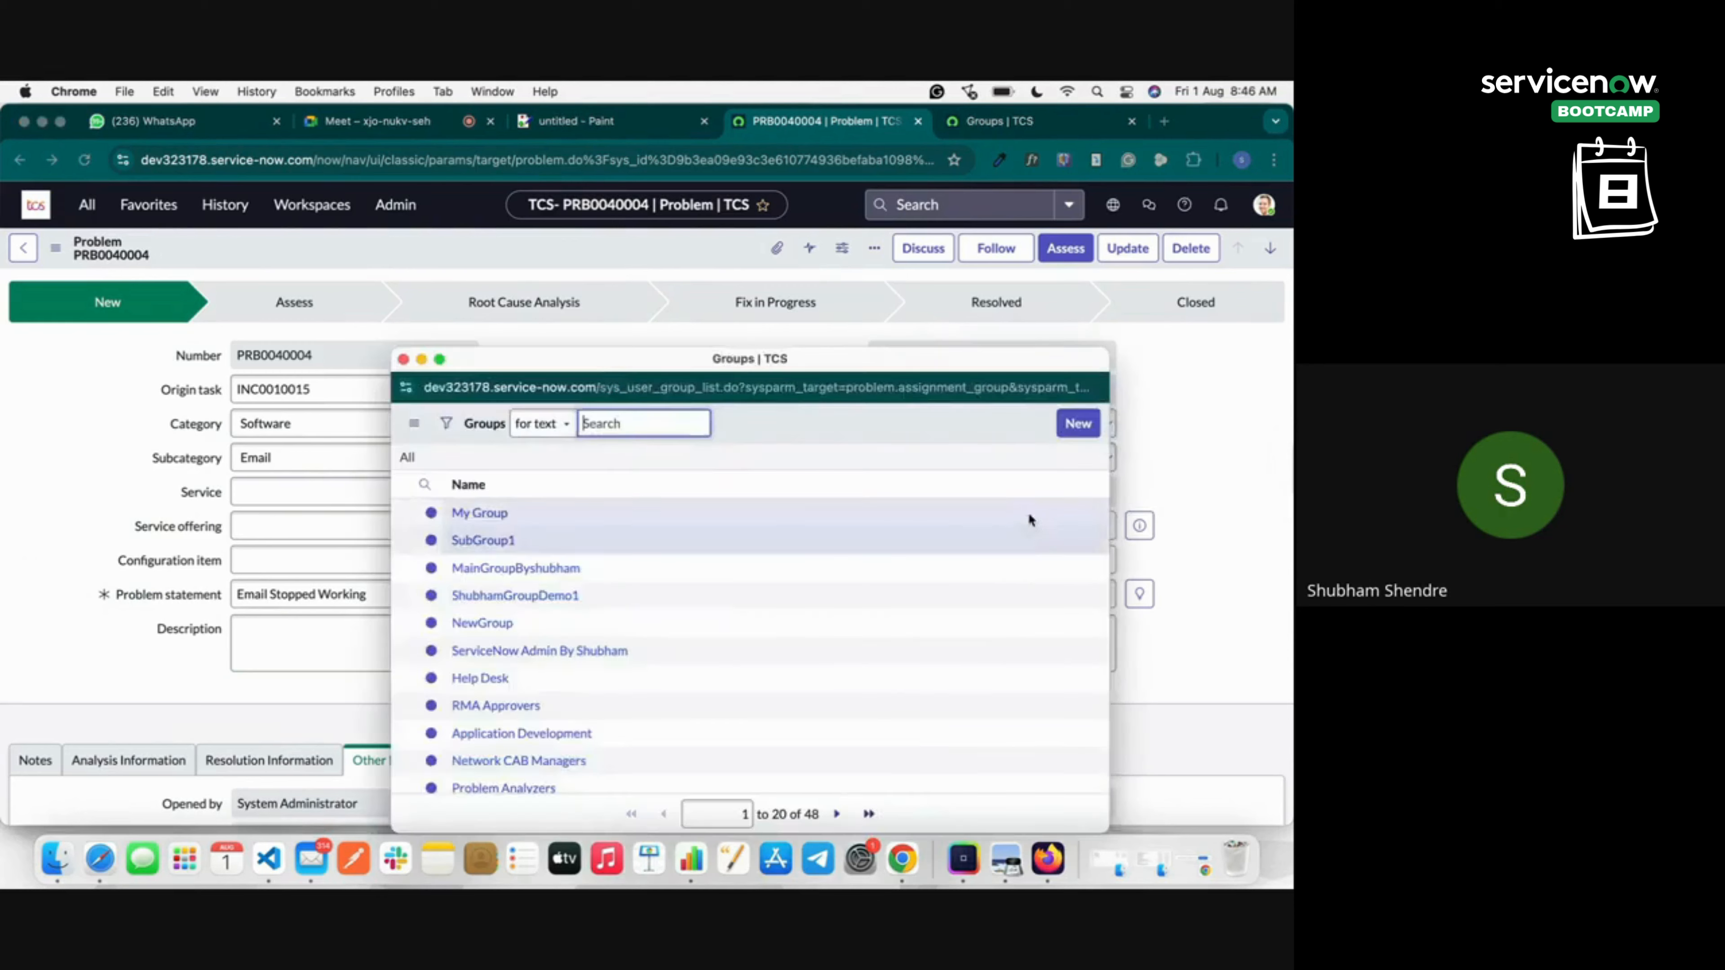
left_click(482, 512)
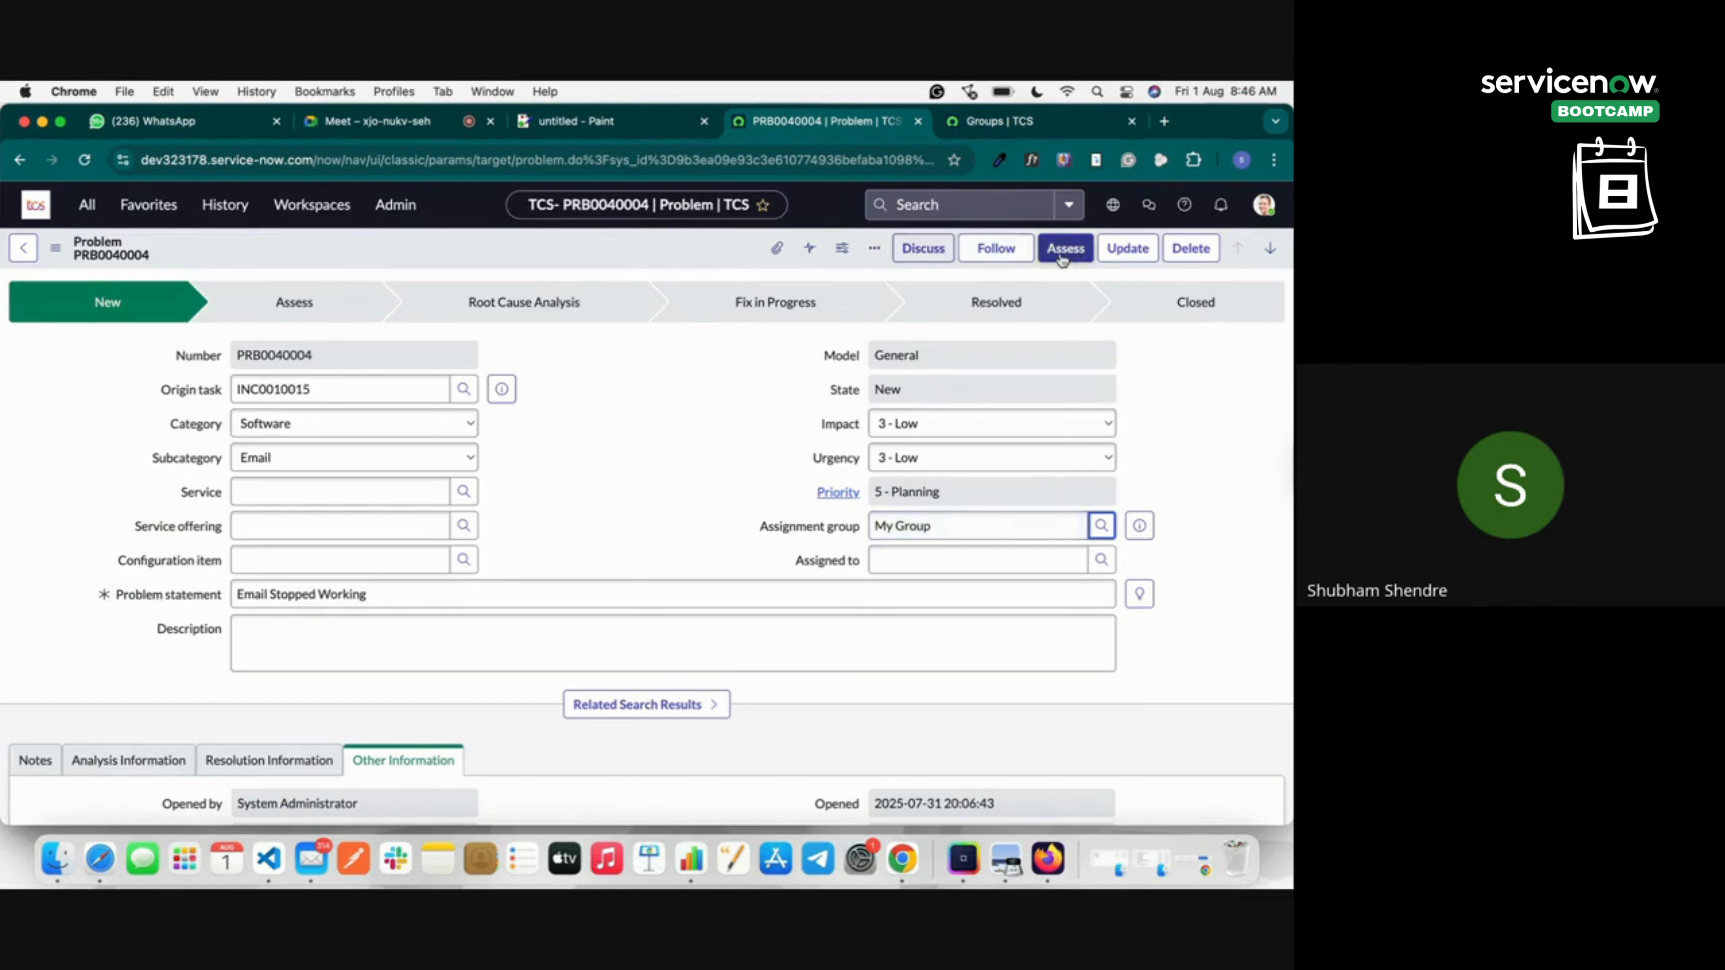
Cancel the Assess move, then search the Assigned to users for the assignee's name across all text.
left_click(1080, 254)
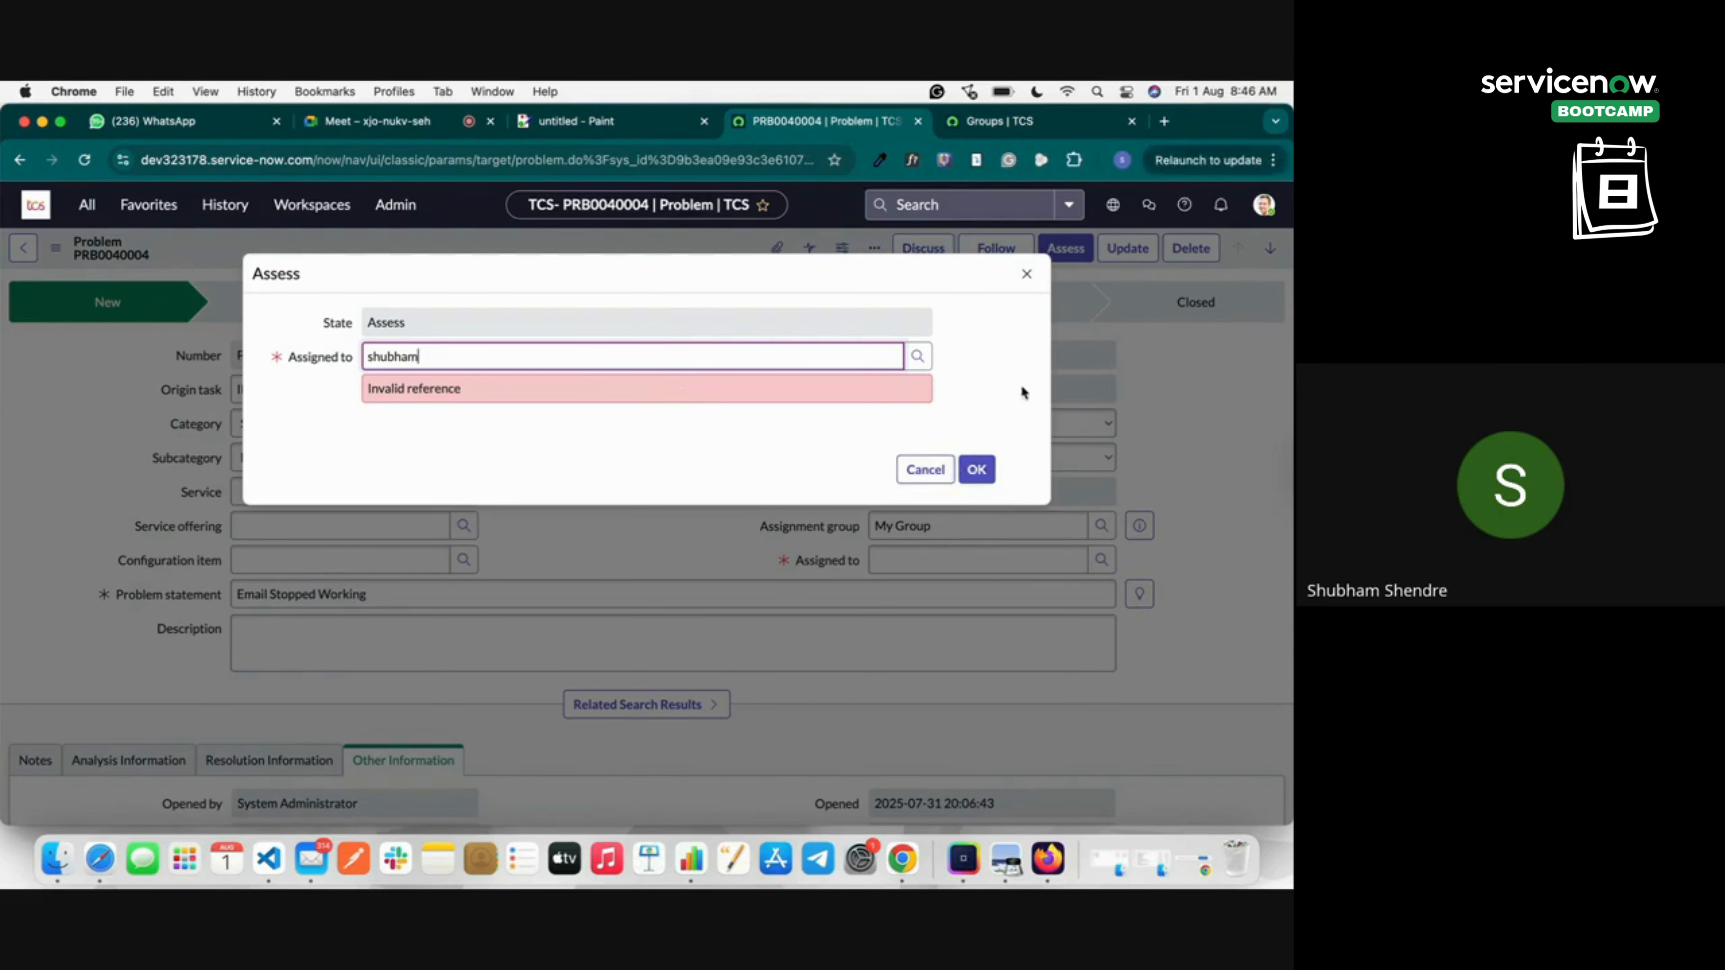
left_click(1025, 274)
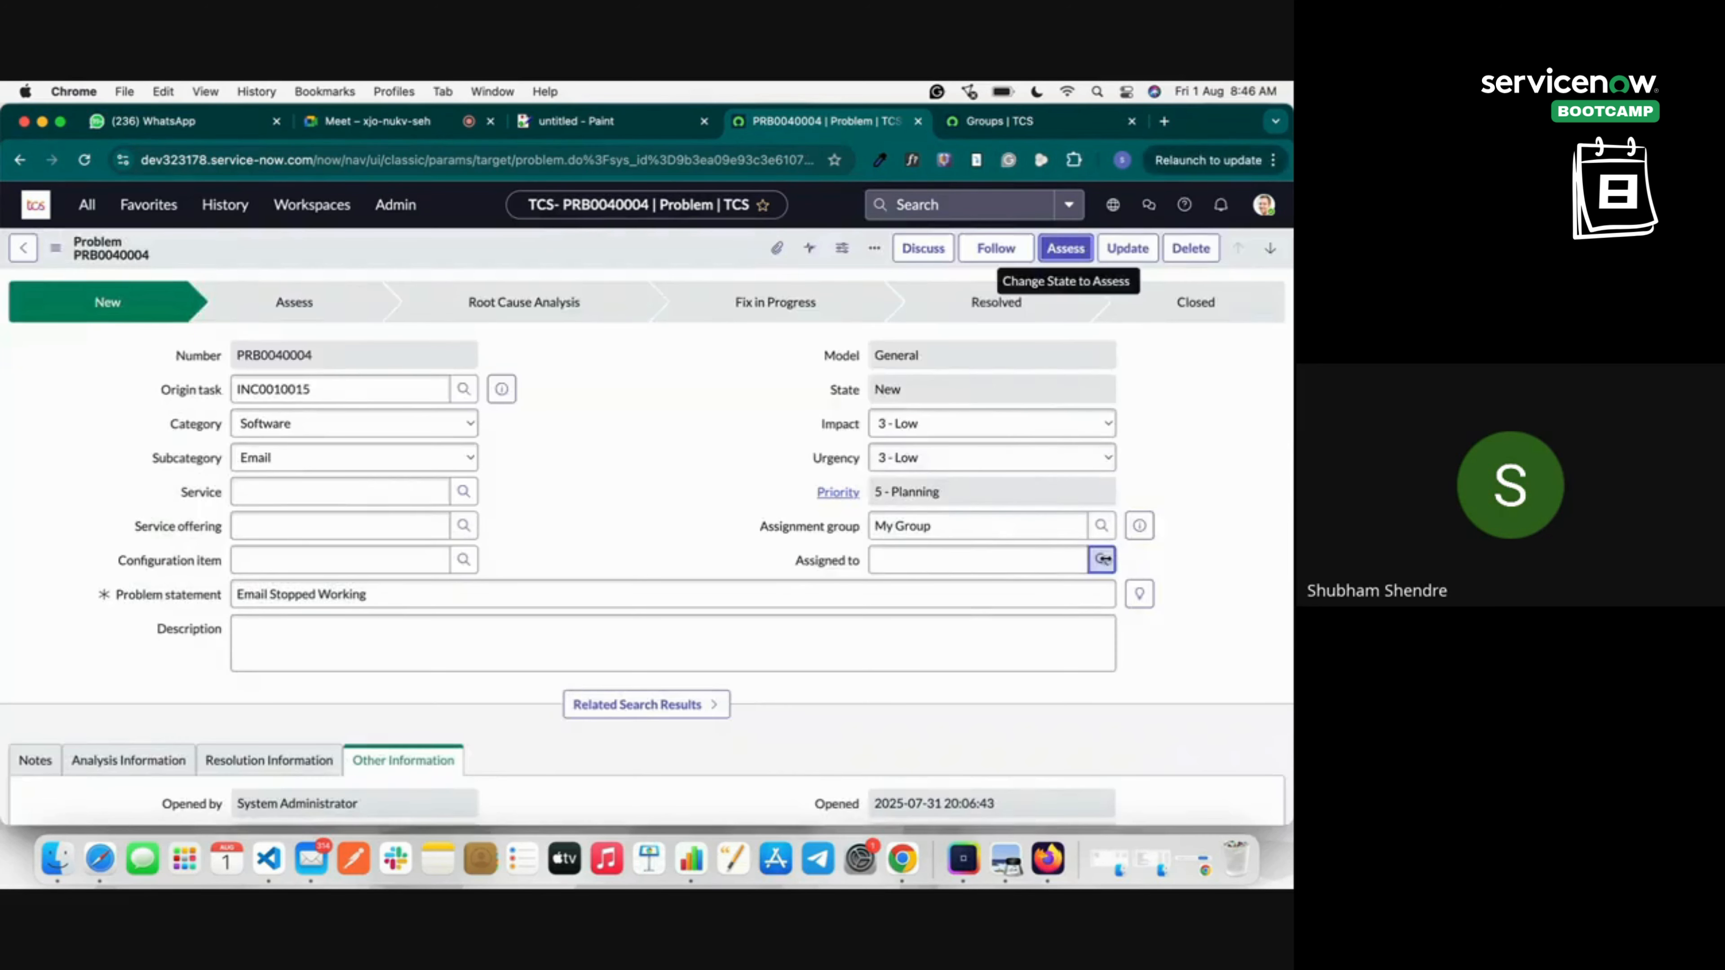
left_click(1100, 559)
left_click(543, 423)
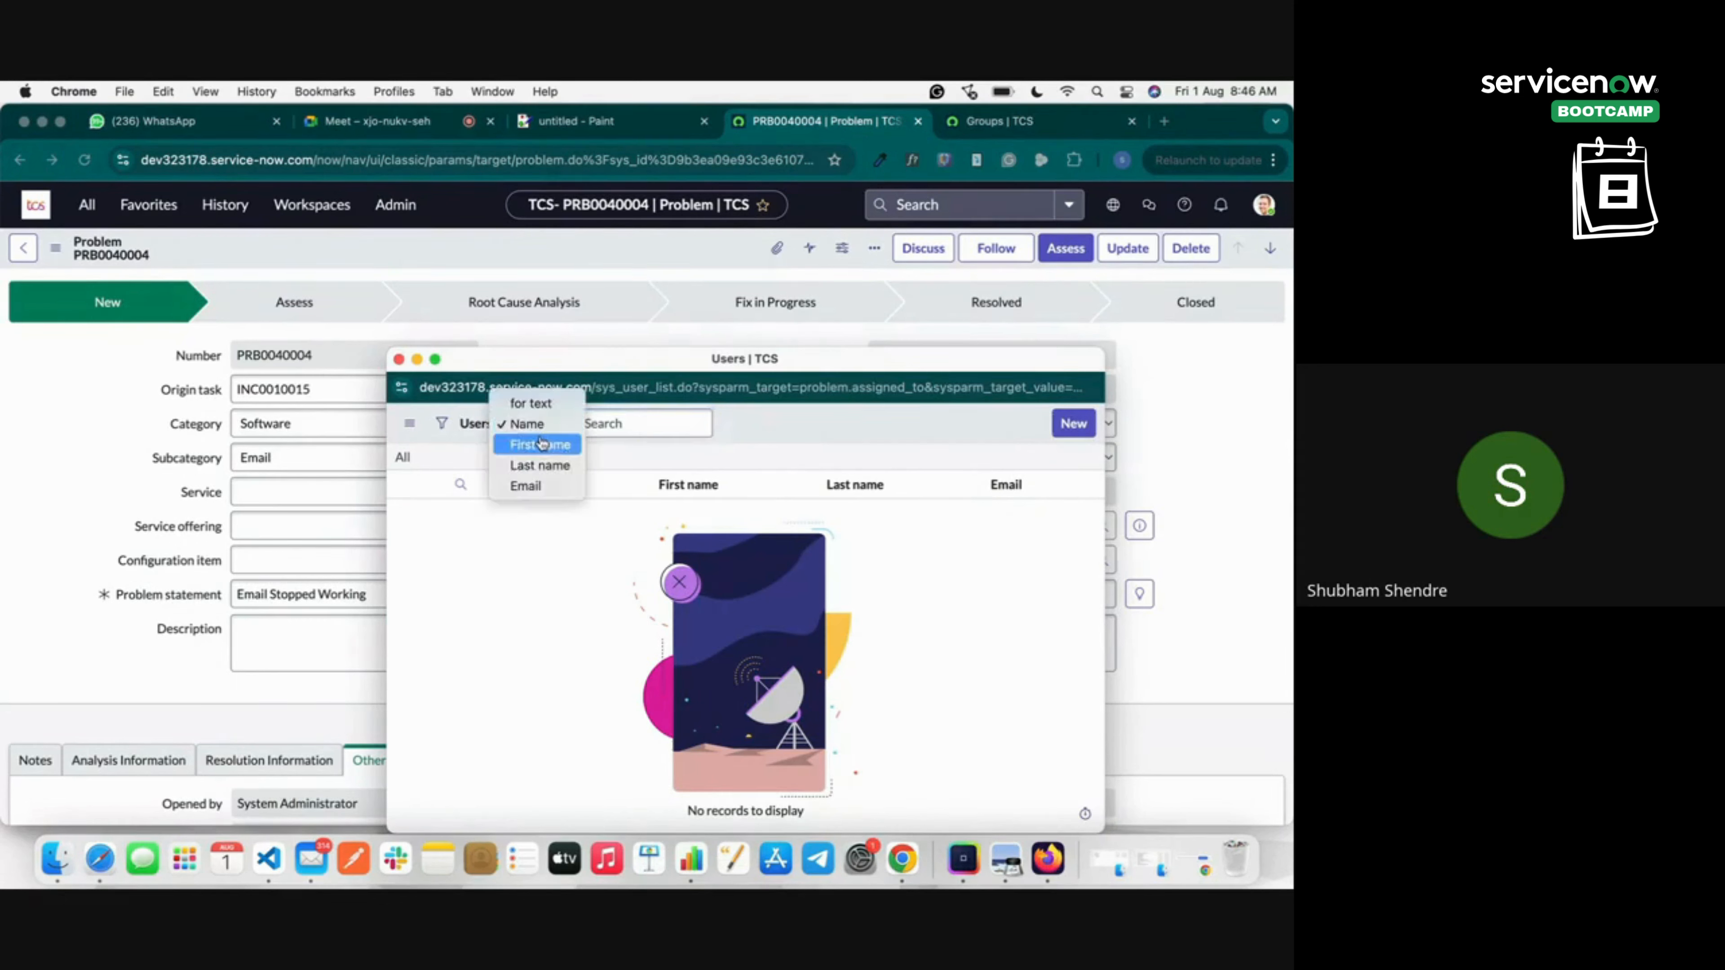
left_click(530, 403)
left_click(638, 423)
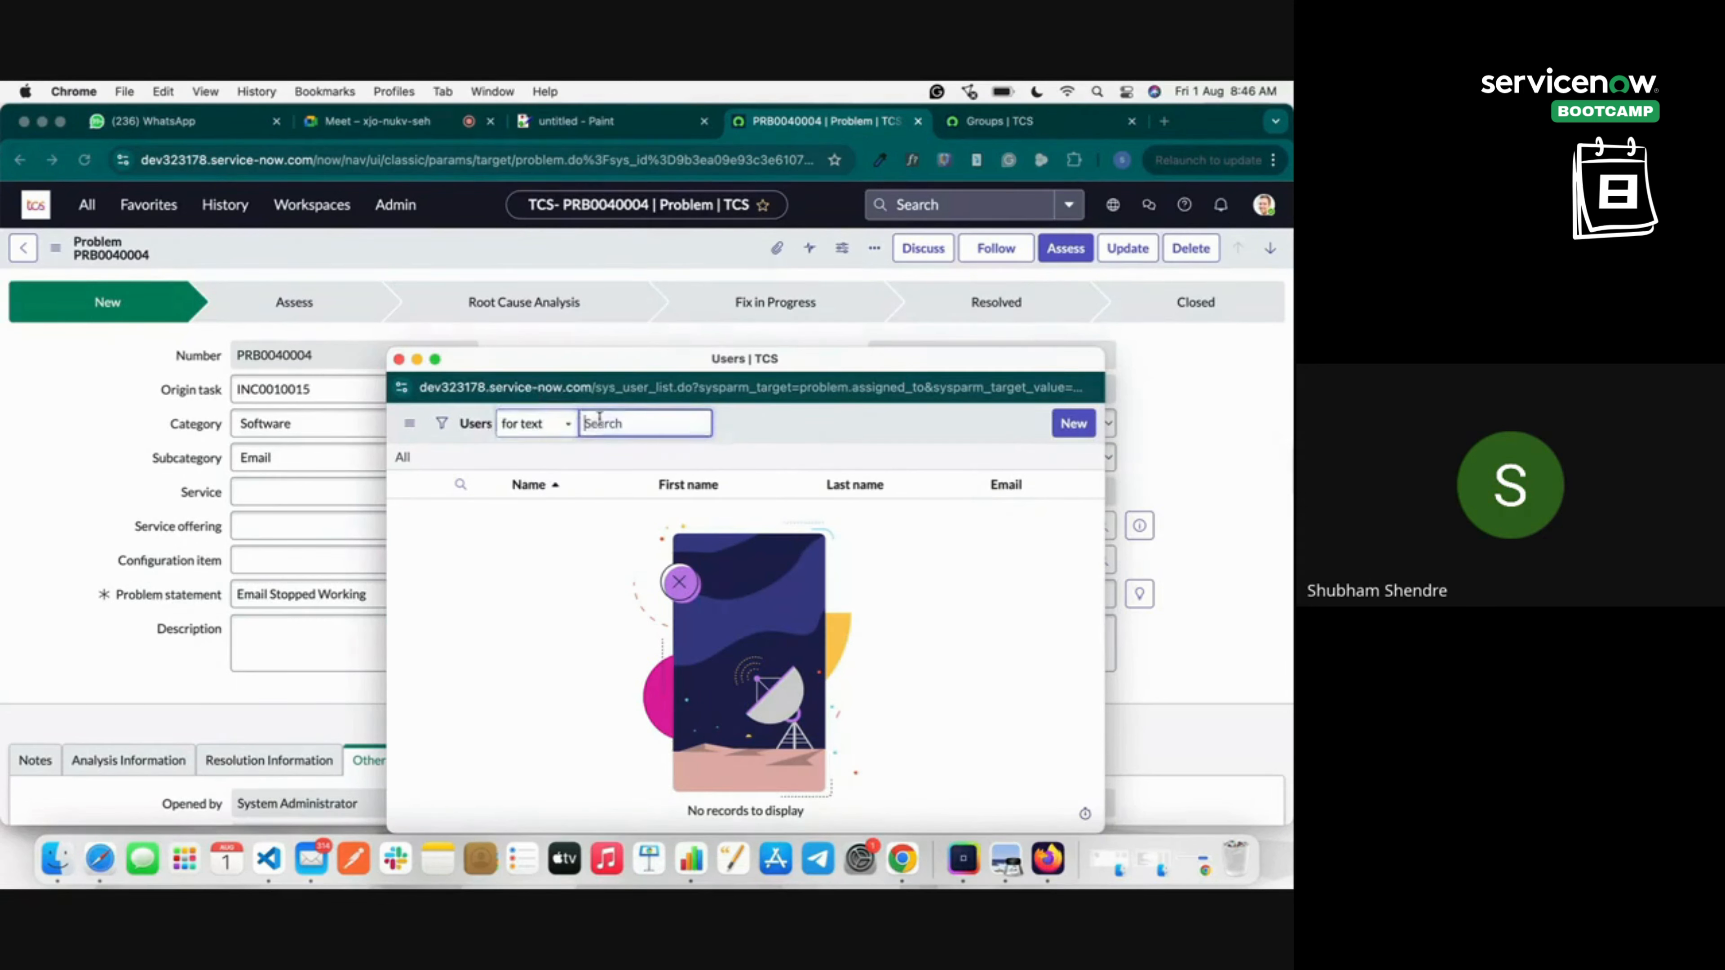
type("shubham")
key("Return")
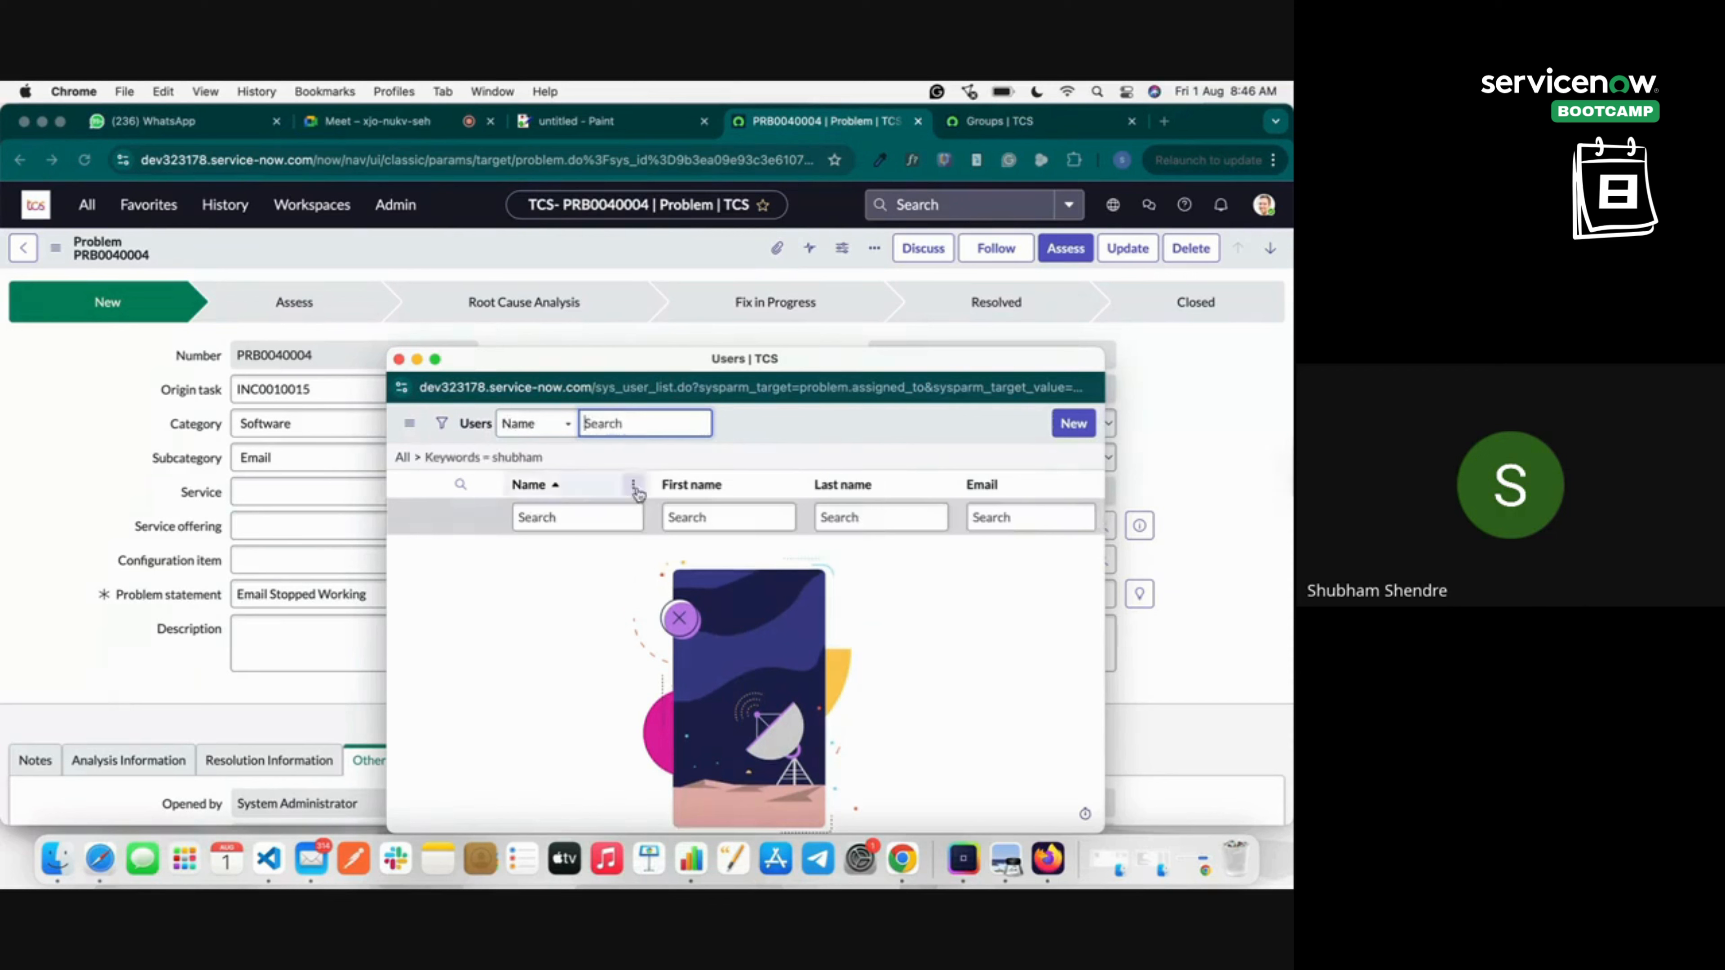
Search users by first name instead, then start a new user record when nothing matches.
left_click(543, 418)
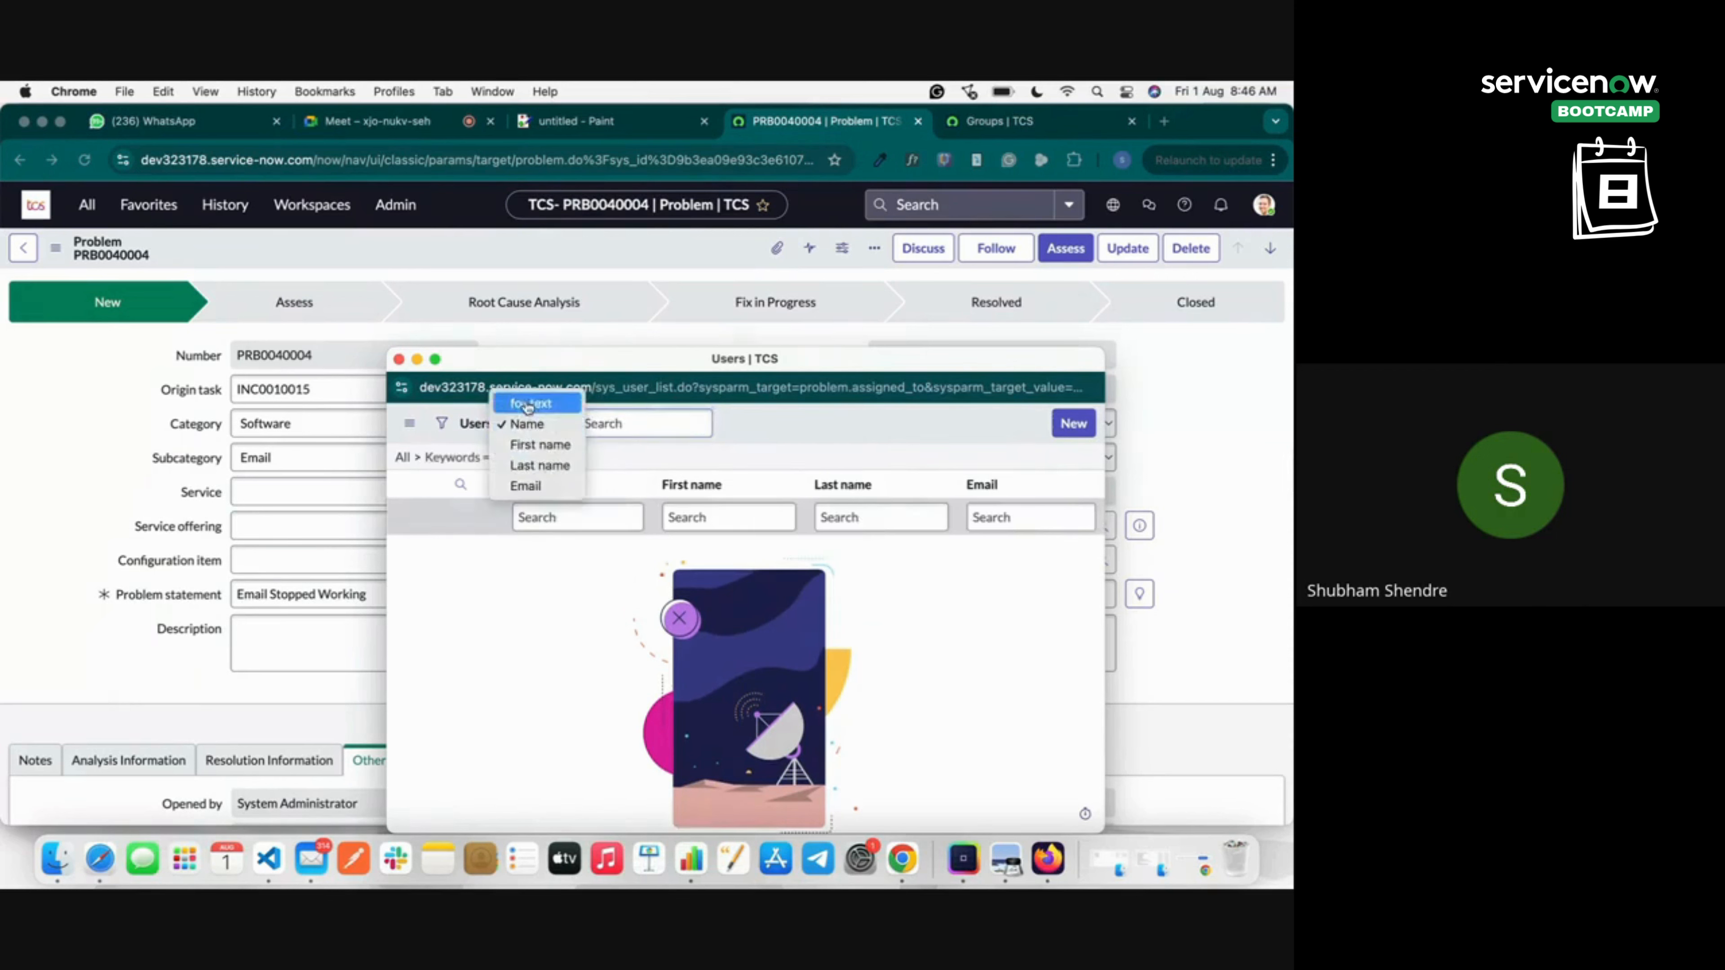
left_click(530, 445)
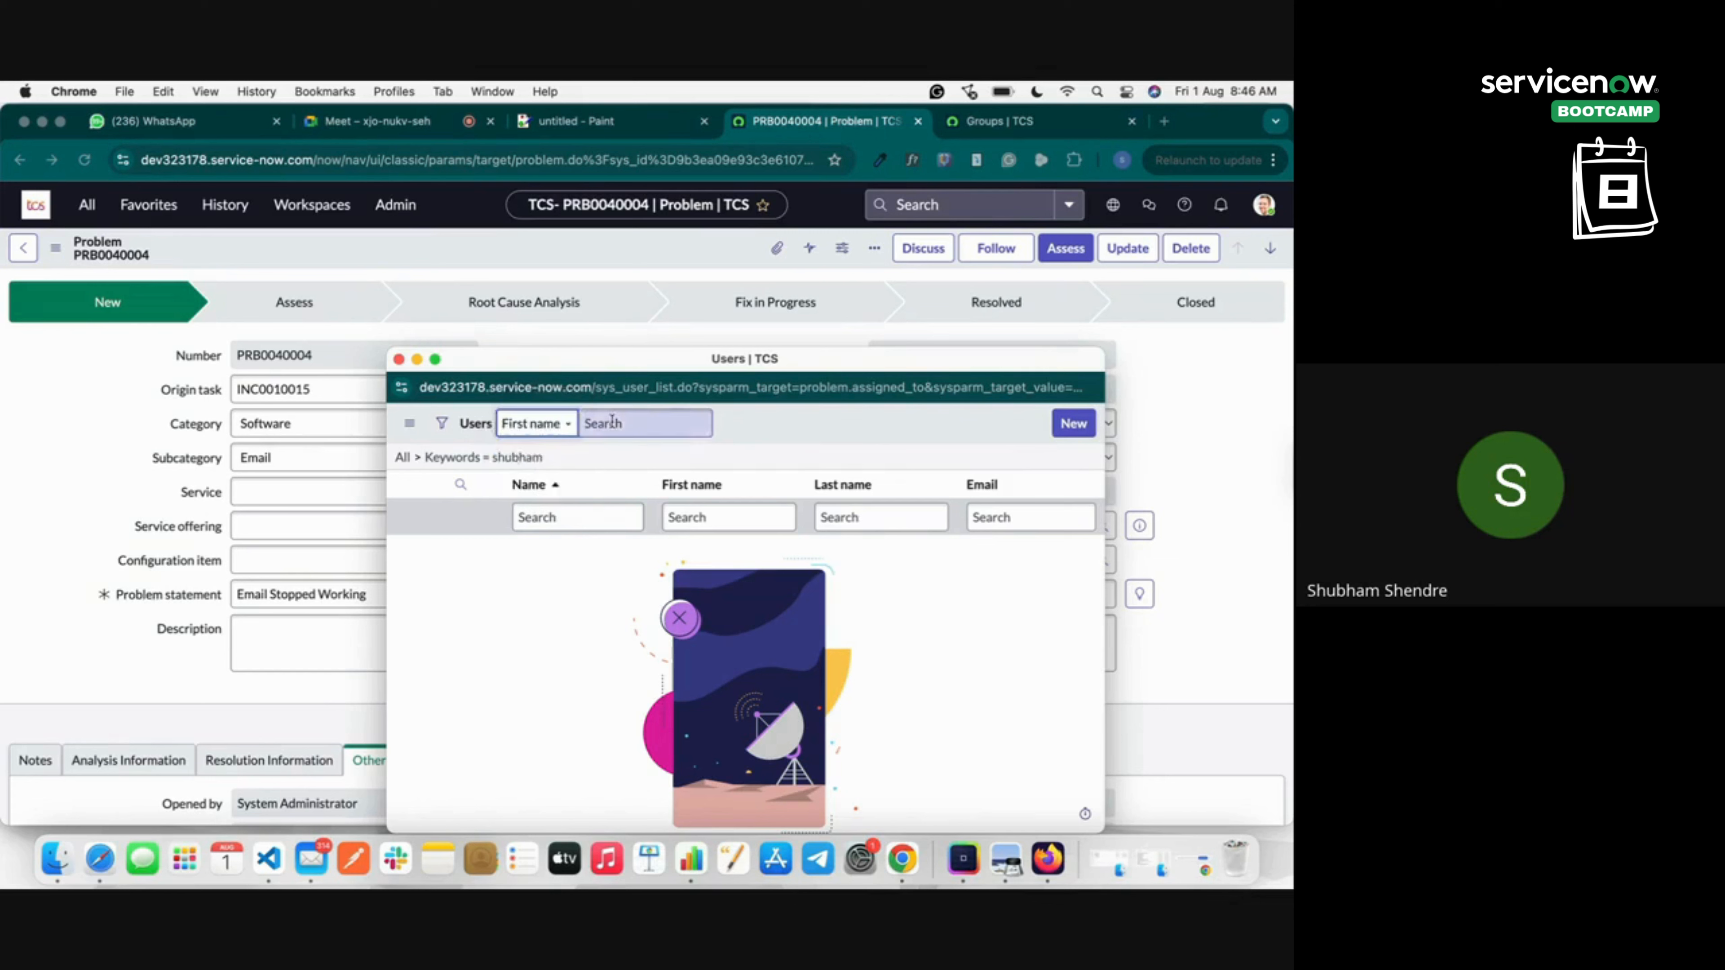
type("shubham")
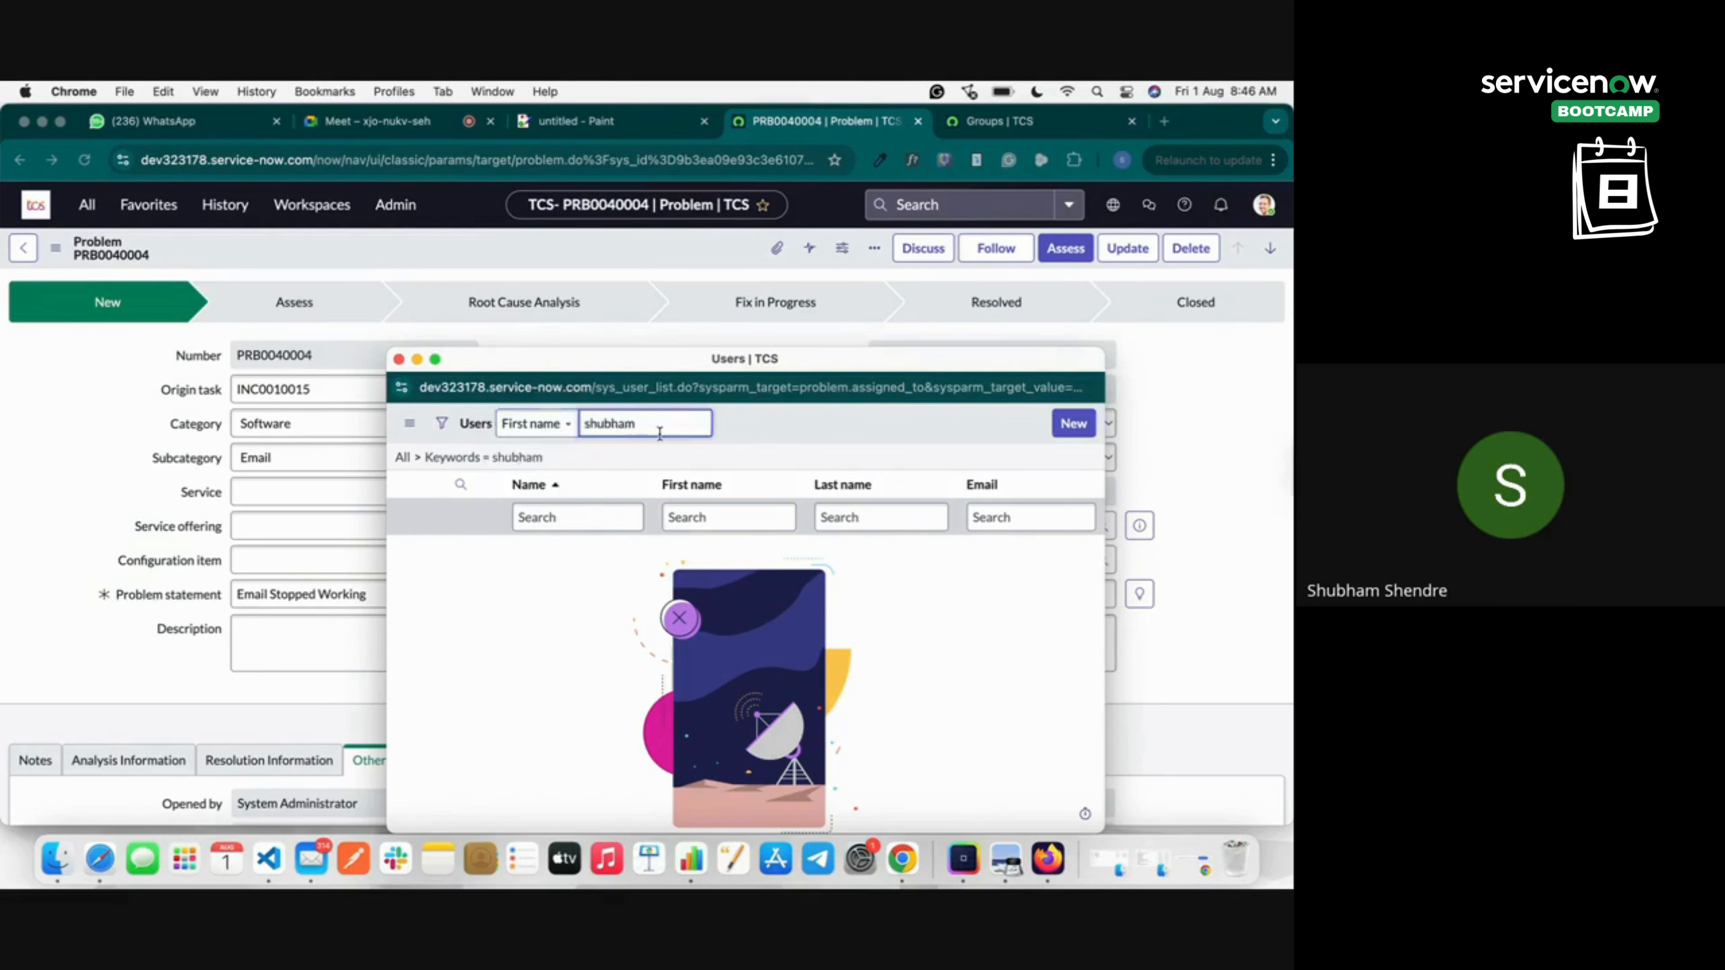
key("Return")
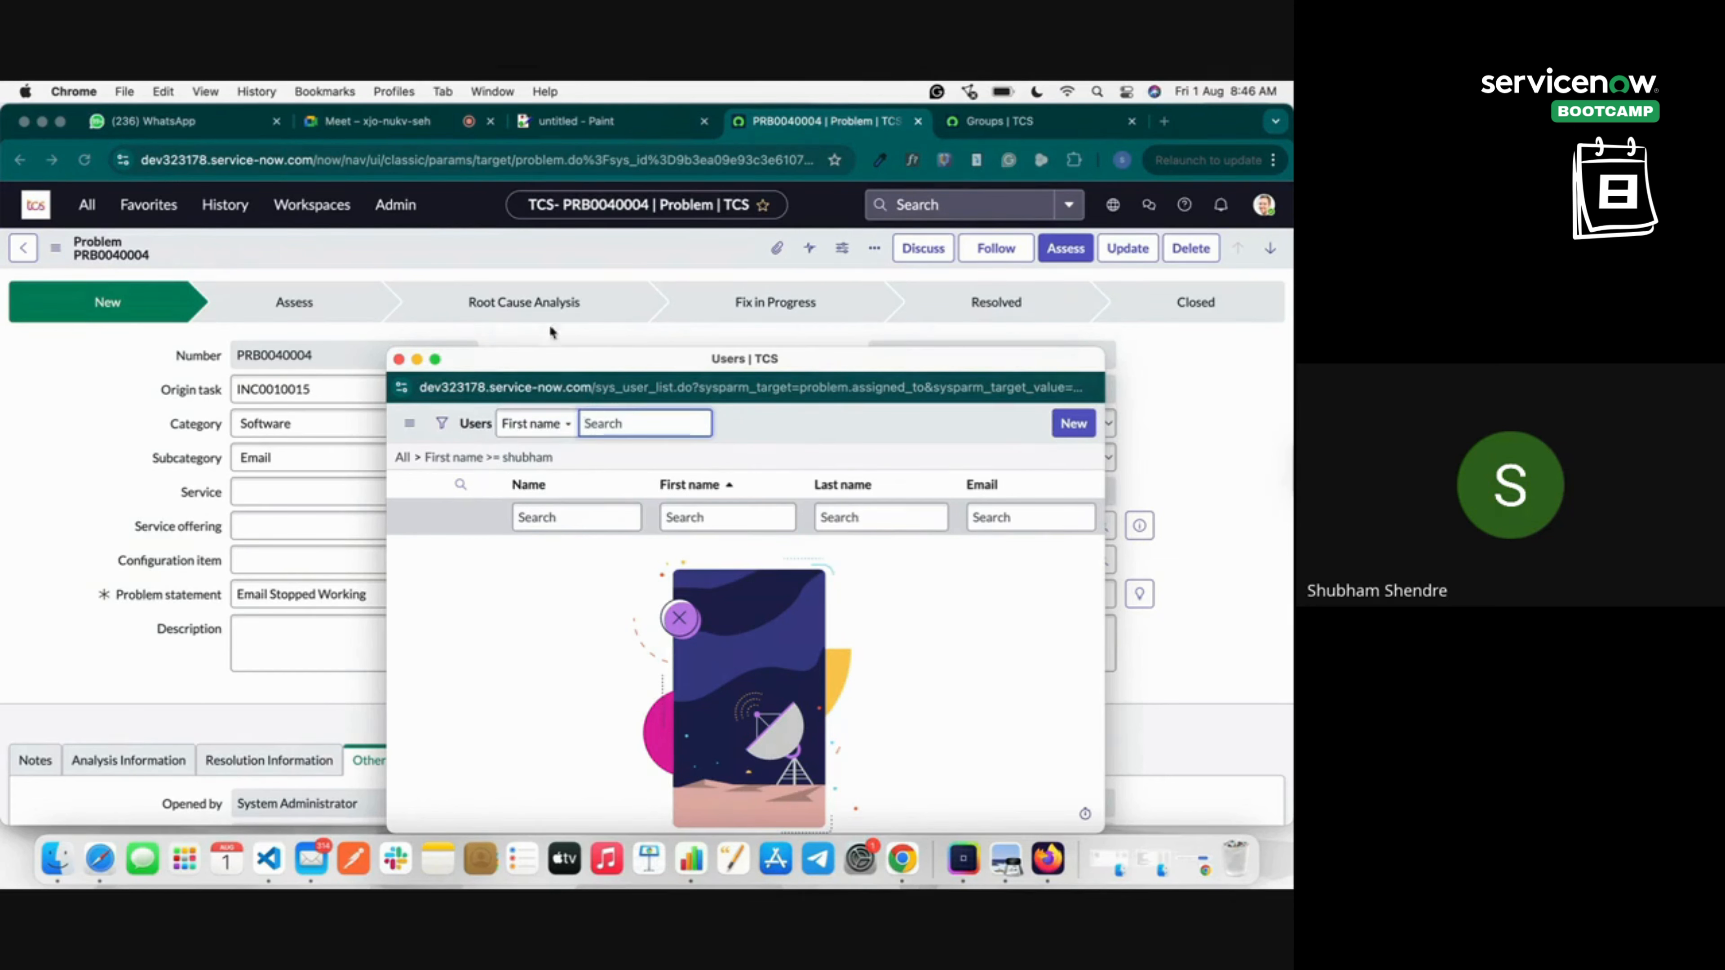
left_click(1074, 433)
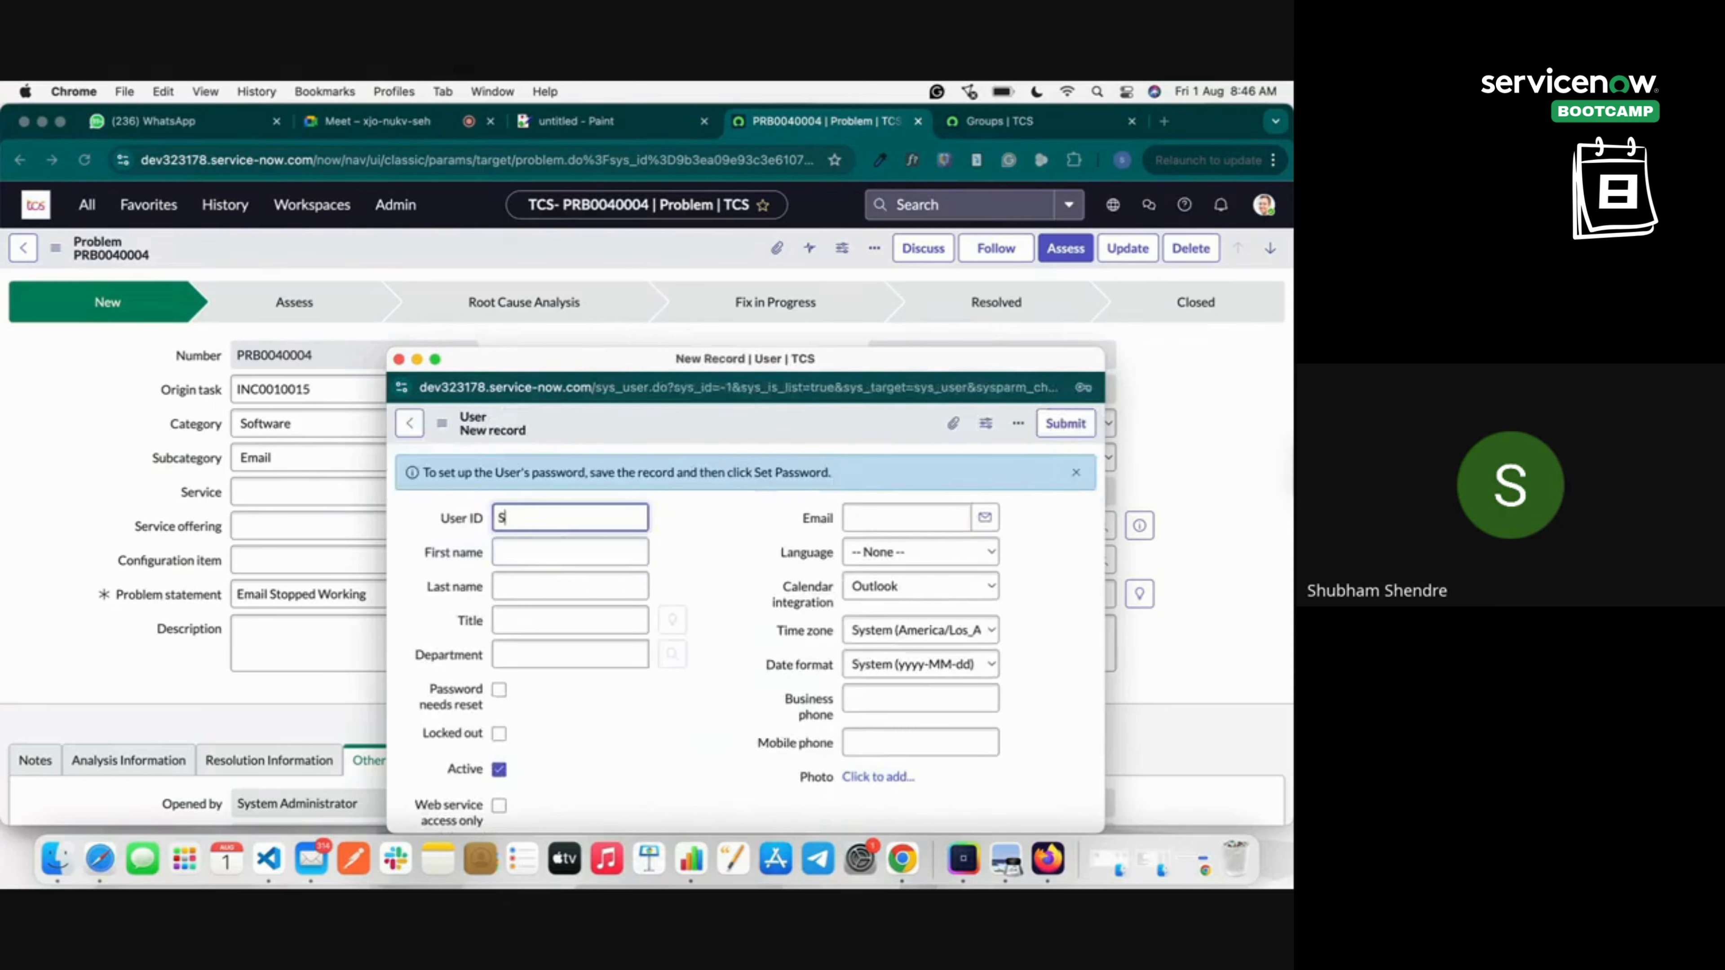
Fill in the new user's User ID, first name and last name, and submit it as PRB0040004's assignee.
type("Shubham1234")
left_click(698, 580)
scroll(774, 608, "down", 4)
scroll(773, 610, "up", 4)
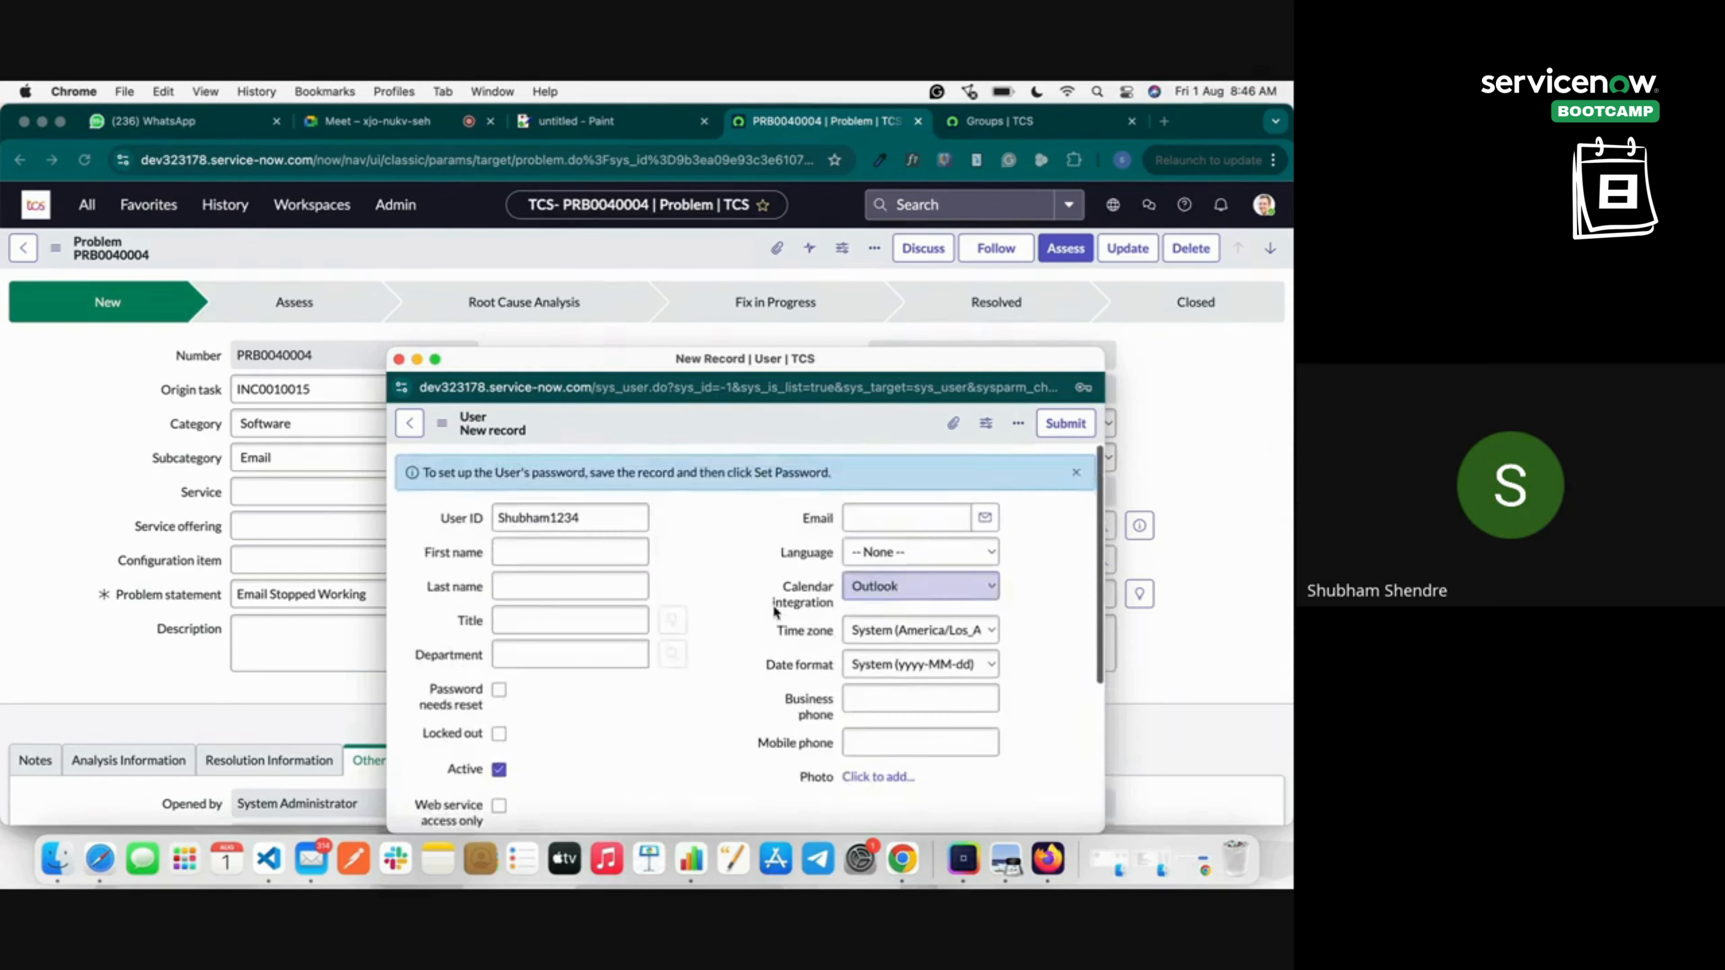
left_click(548, 551)
type("Shubham")
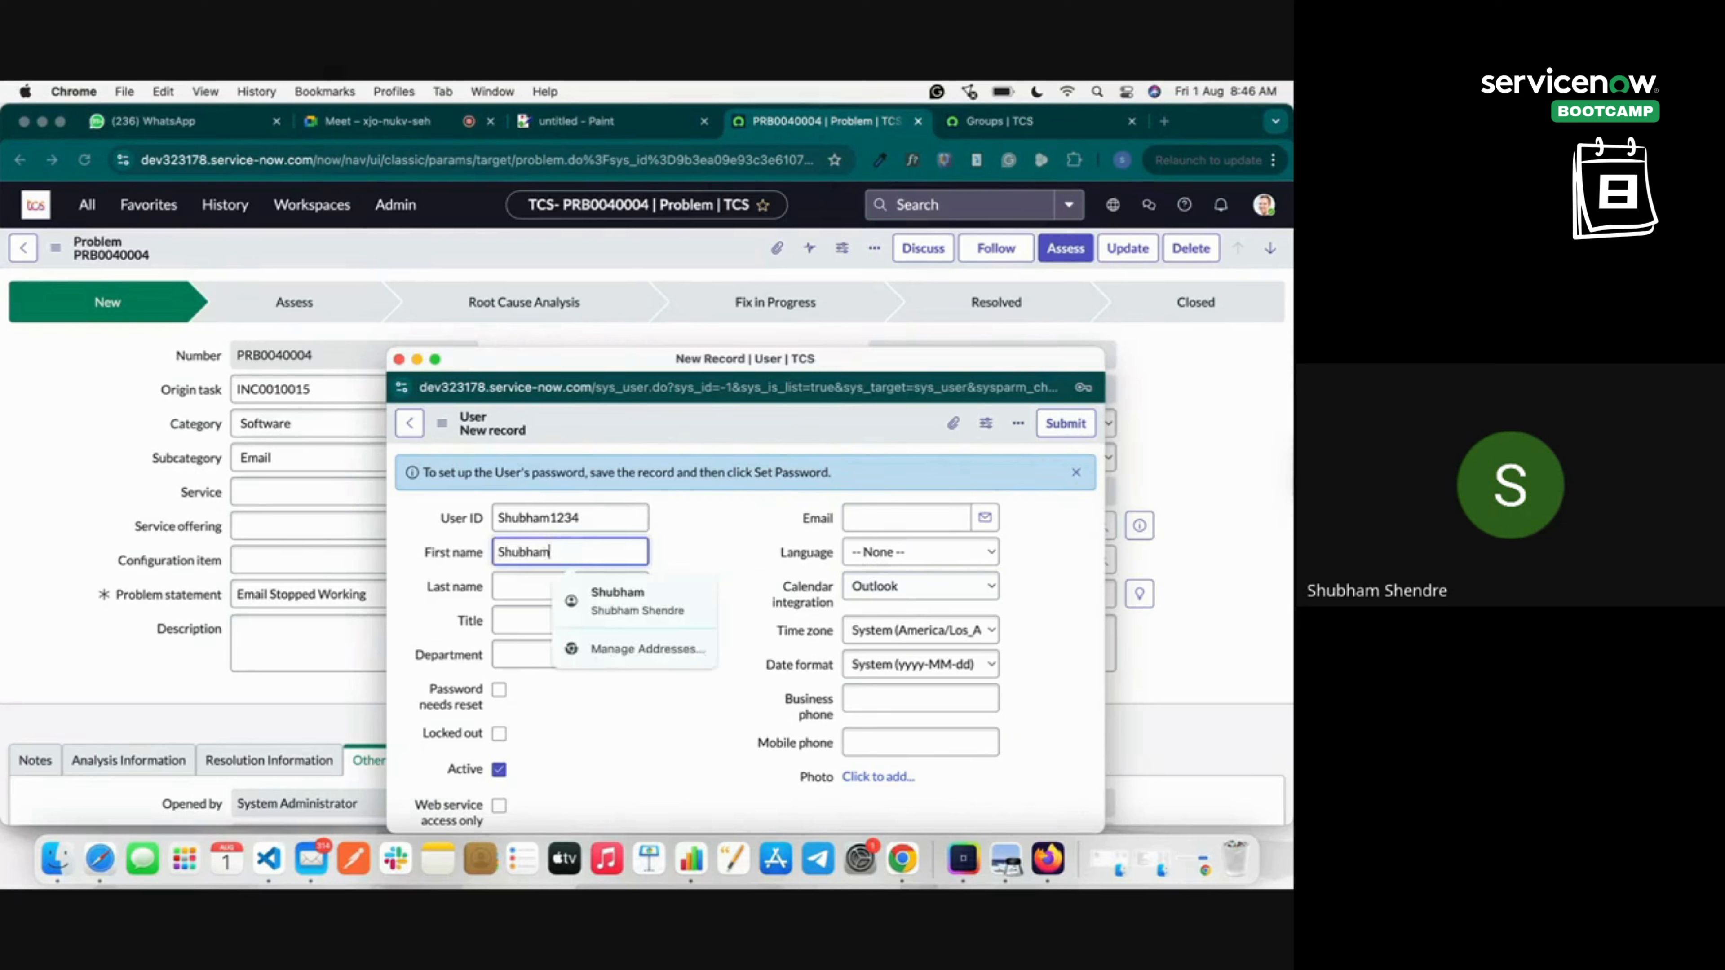
key("Tab")
type("S")
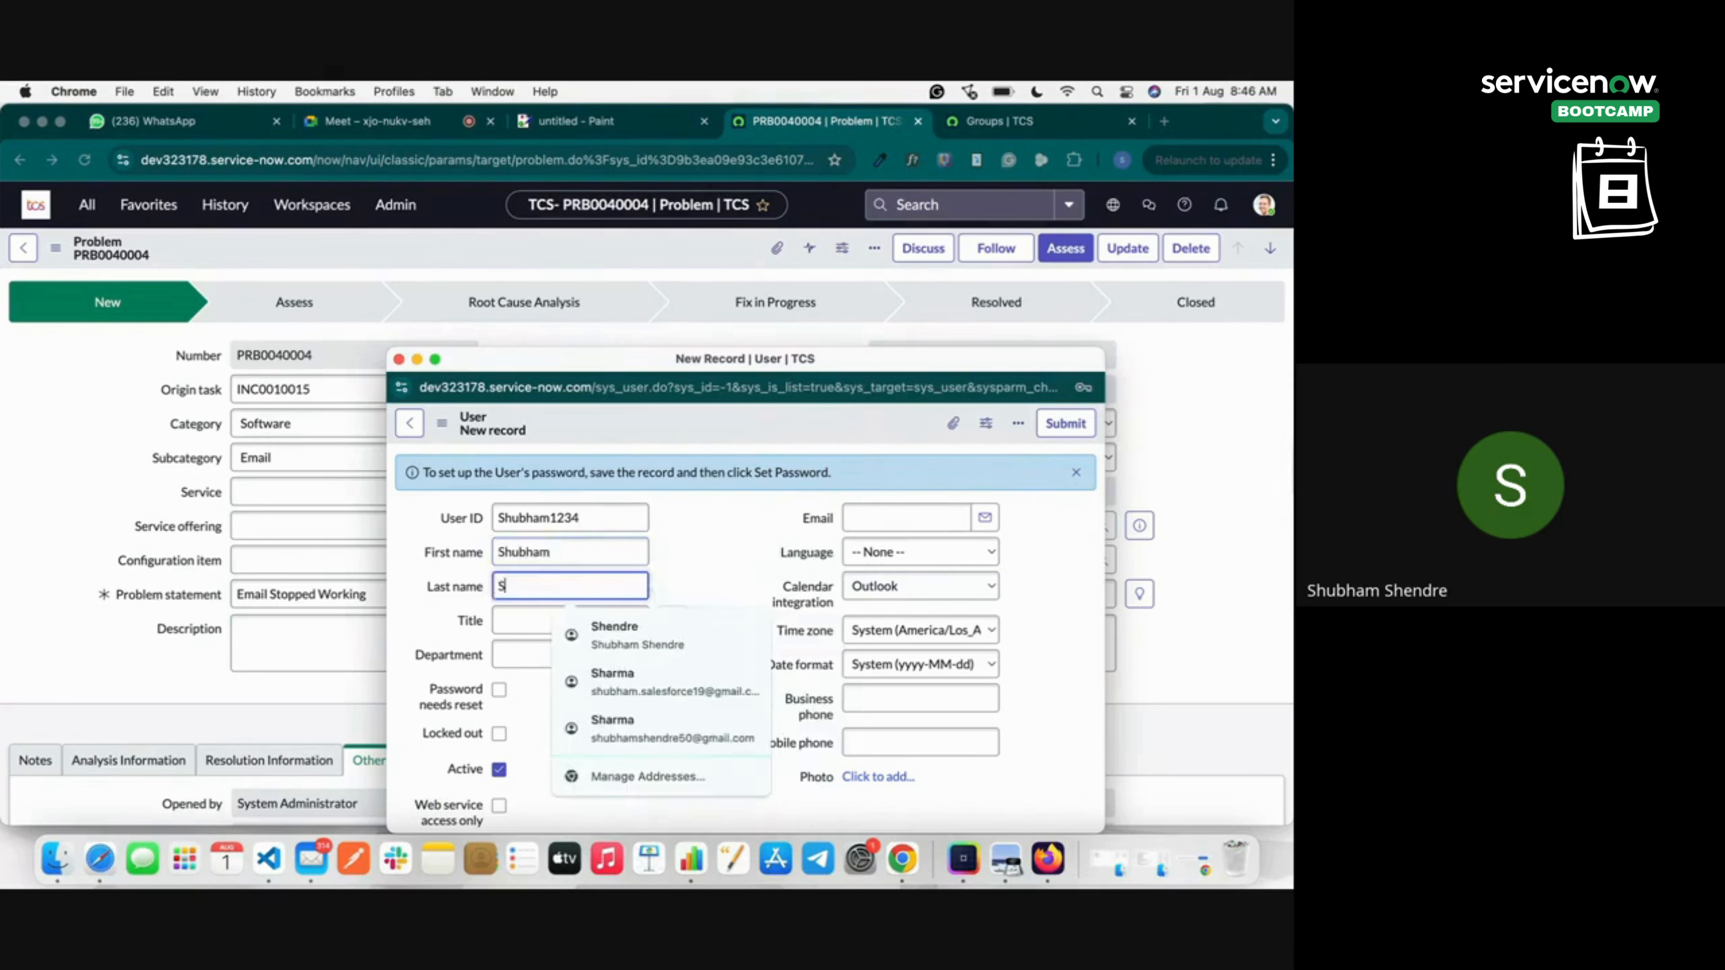
scroll(707, 535, "down", 7)
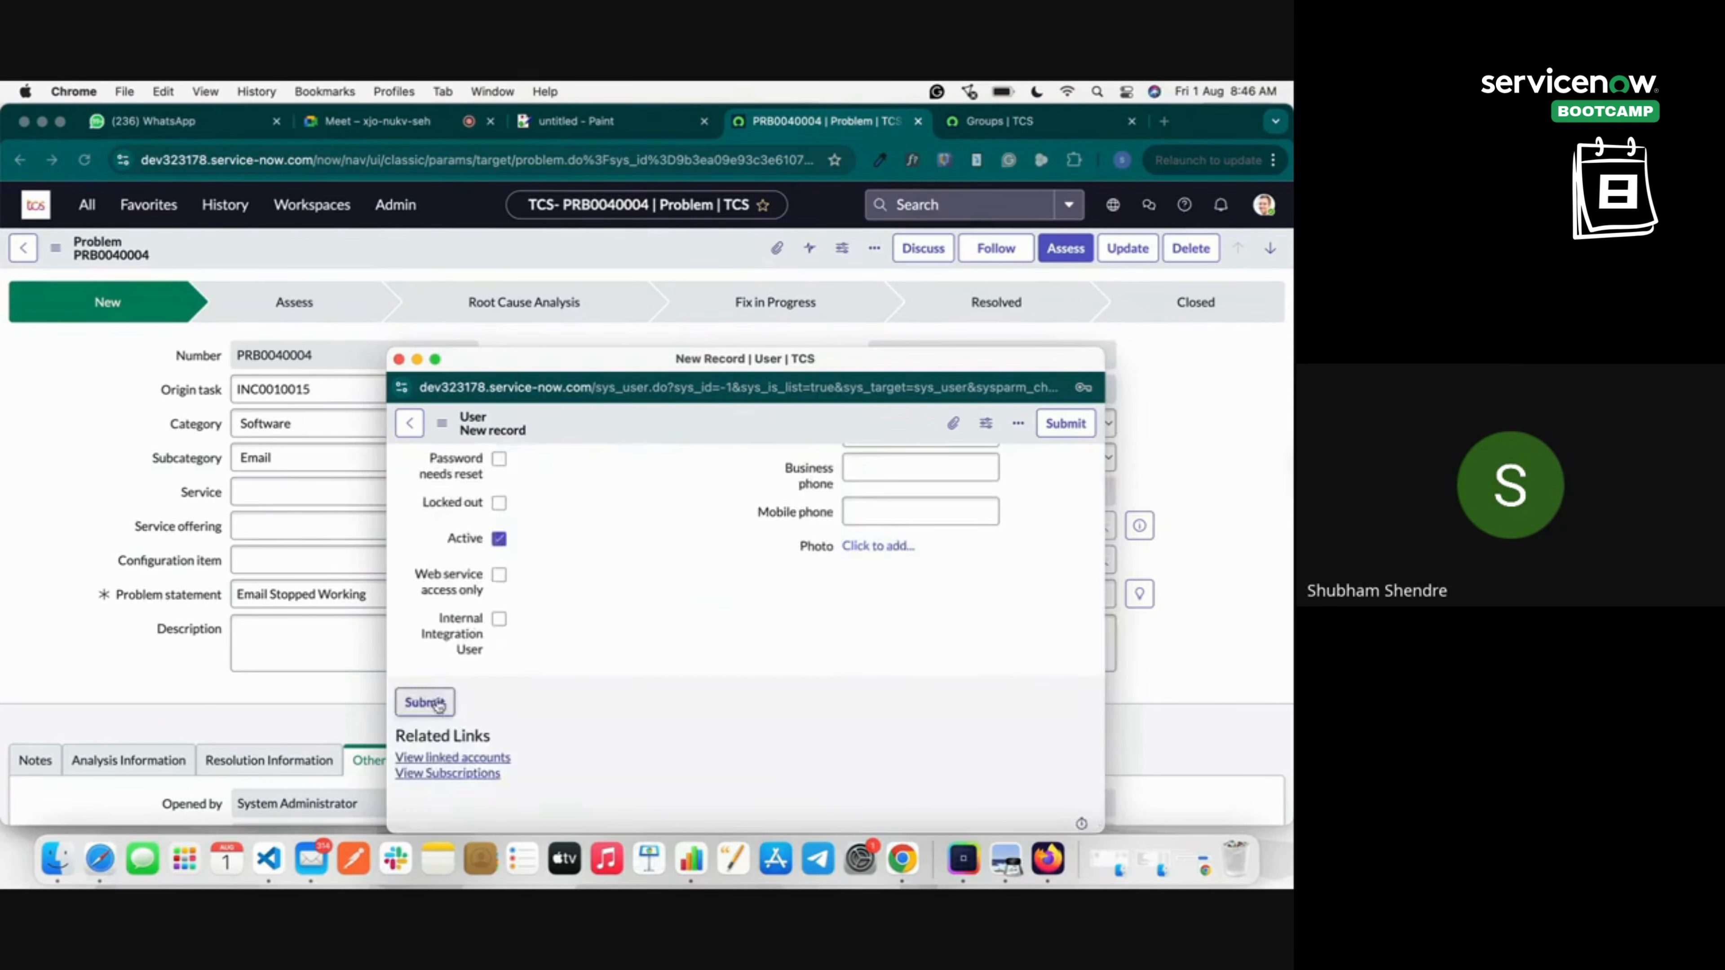
left_click(428, 703)
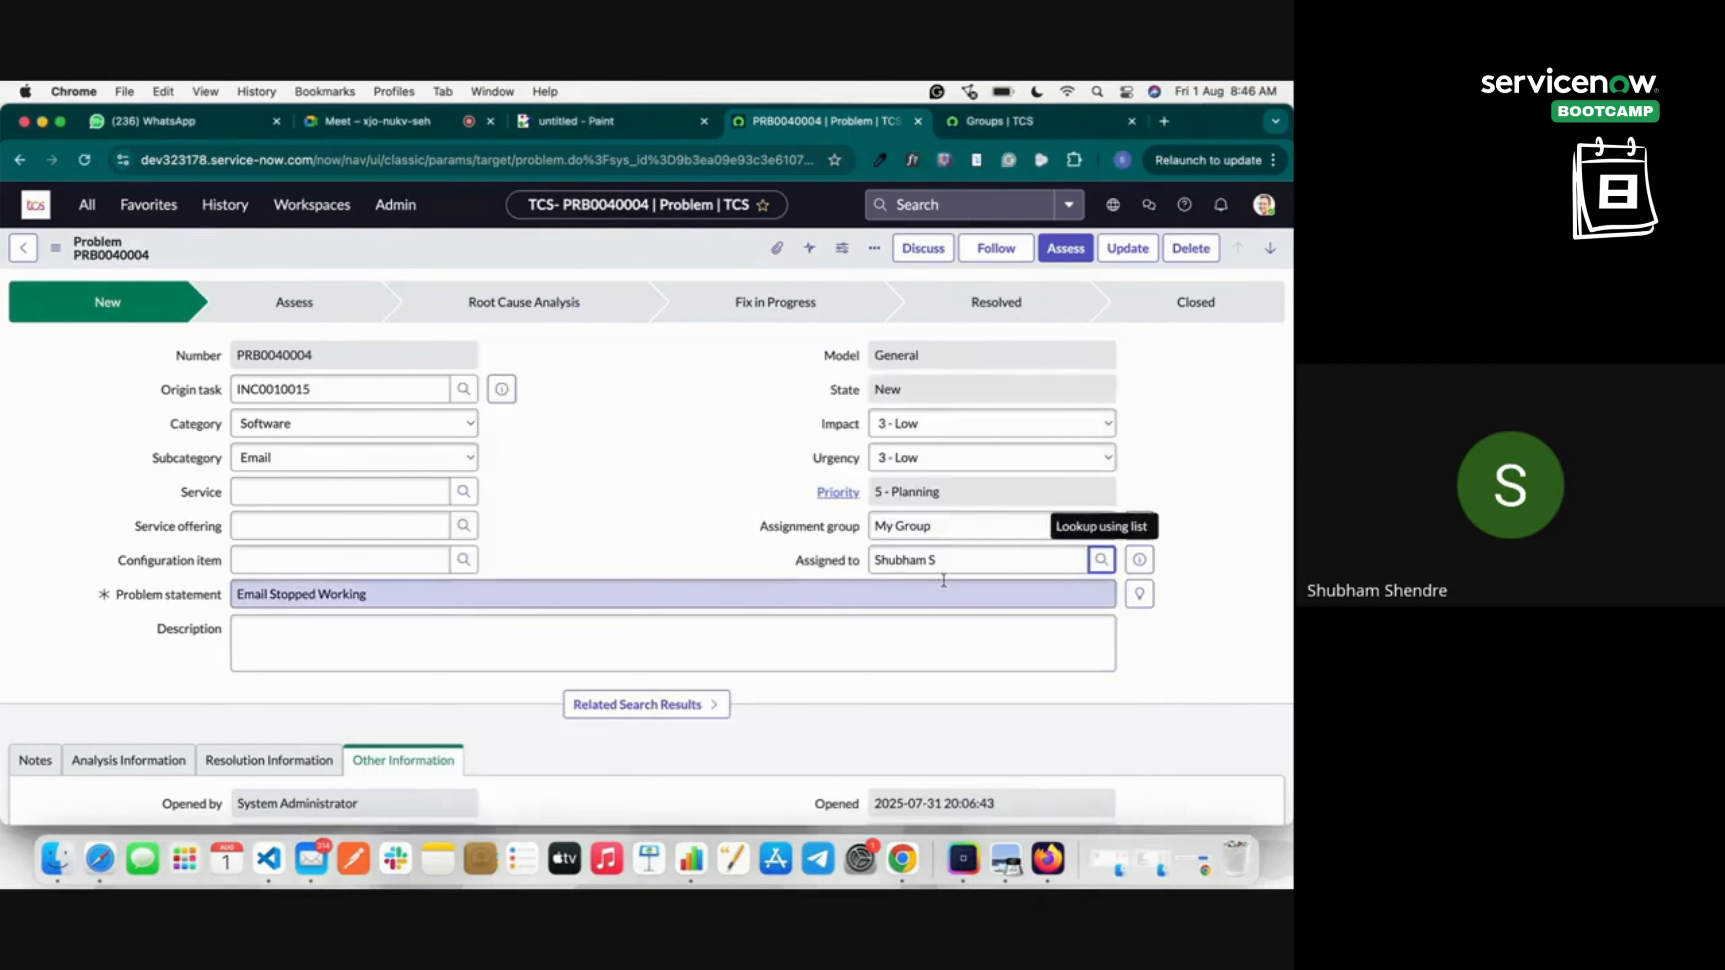
Try moving PRB0040004 to Assess and save; it's rejected because the assignee isn't in My Group.
left_click(1073, 249)
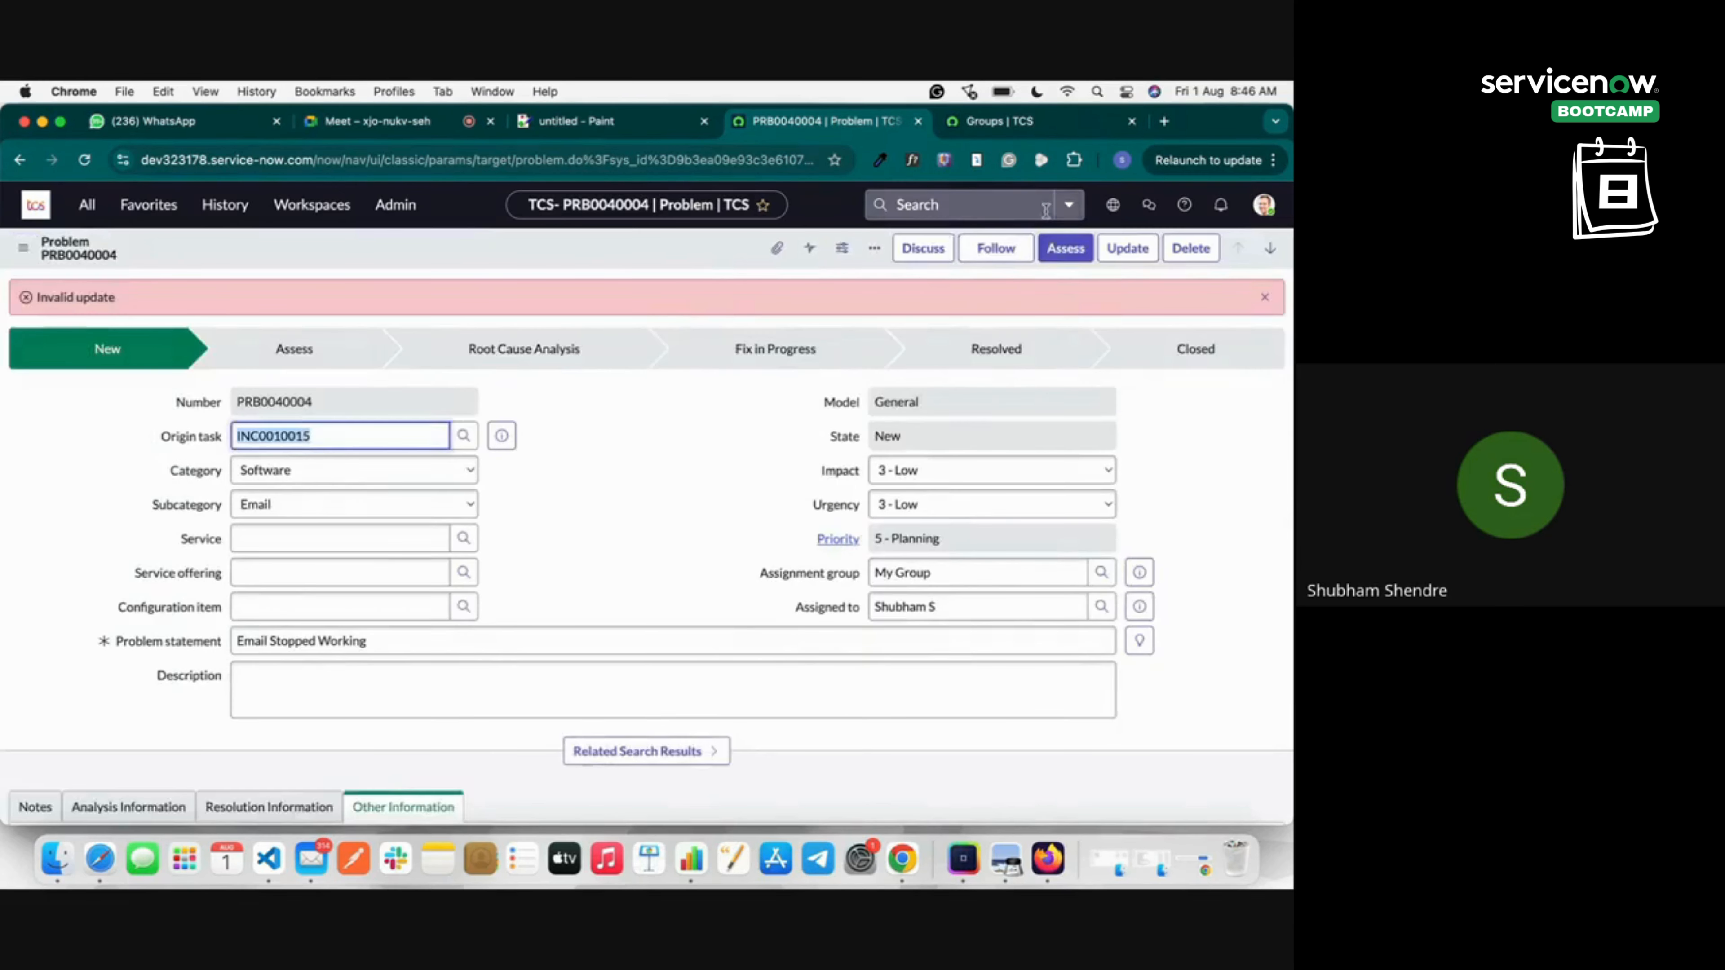
left_click(1065, 252)
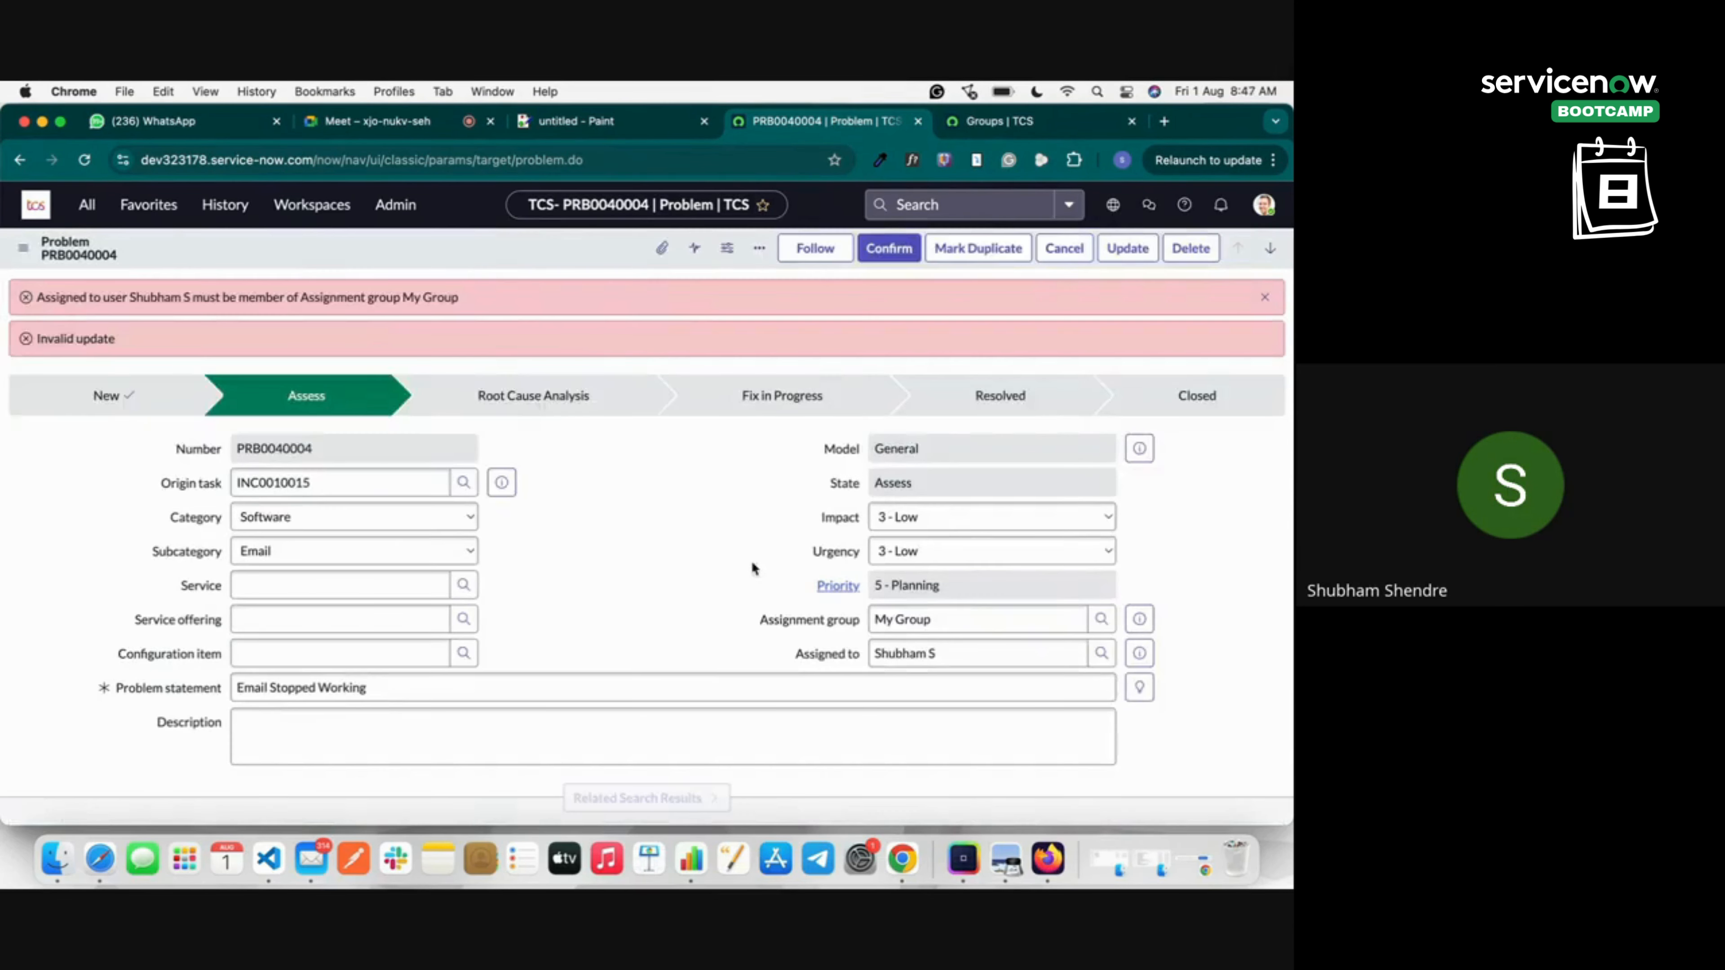
right_click(485, 253)
left_click(524, 267)
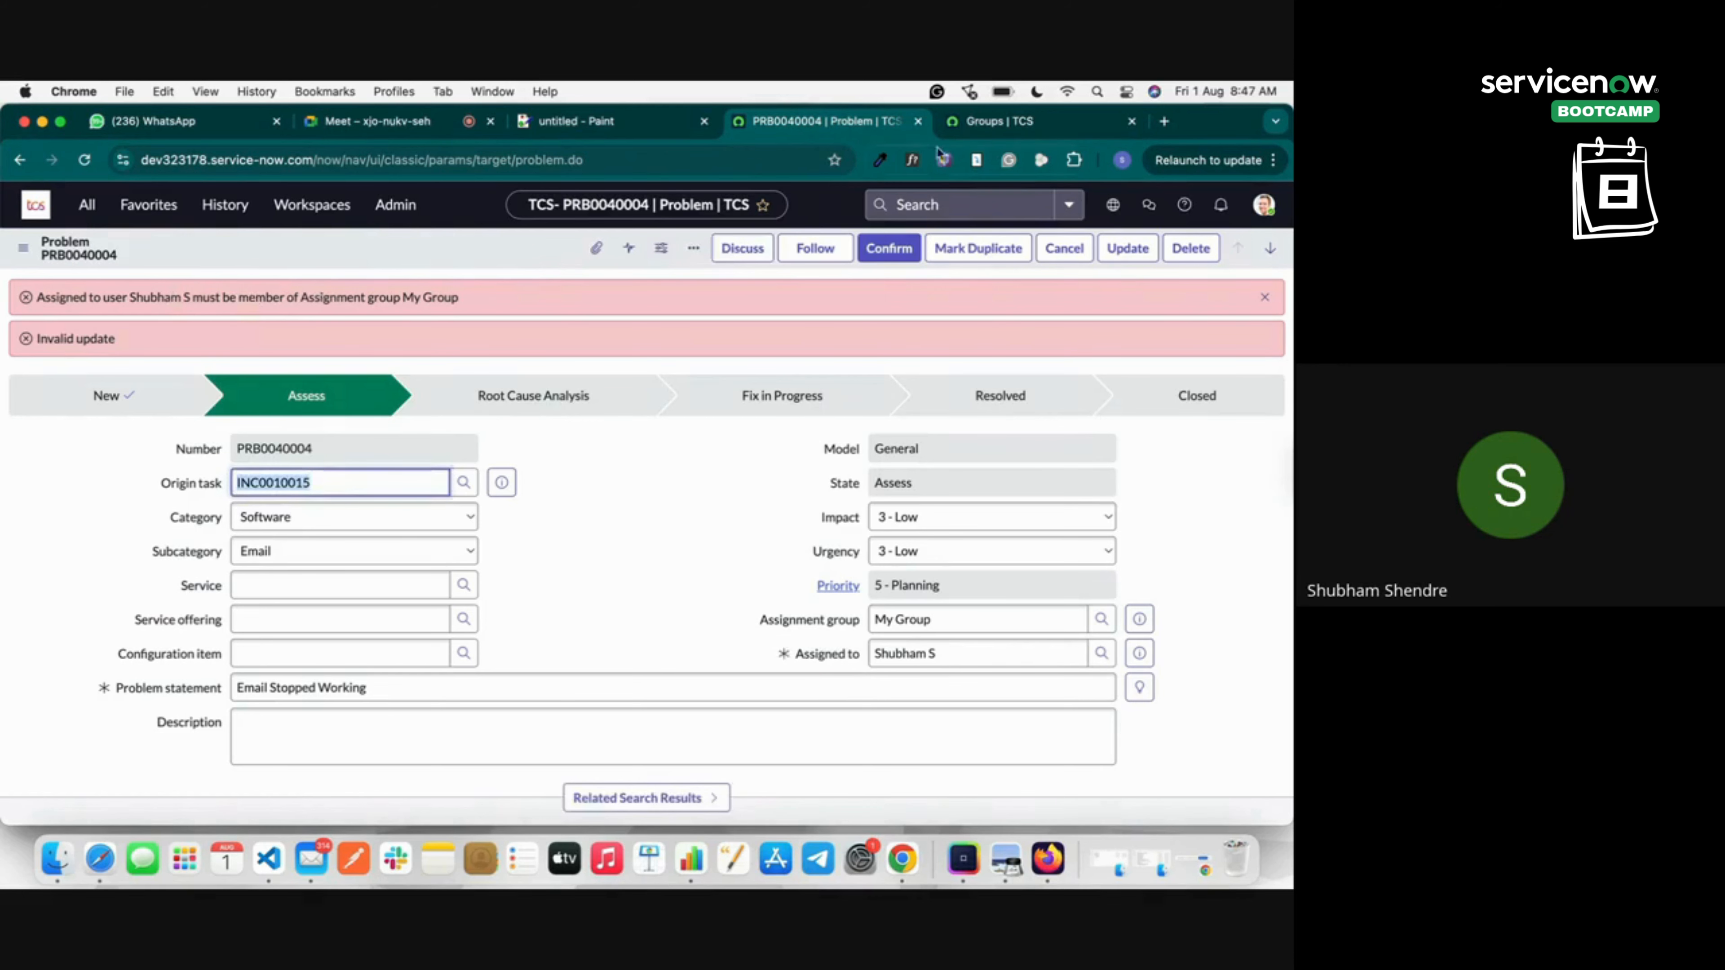
left_click(993, 122)
Add the newly created user to My Group's Group Members, save, and reload the group form.
left_click(109, 292)
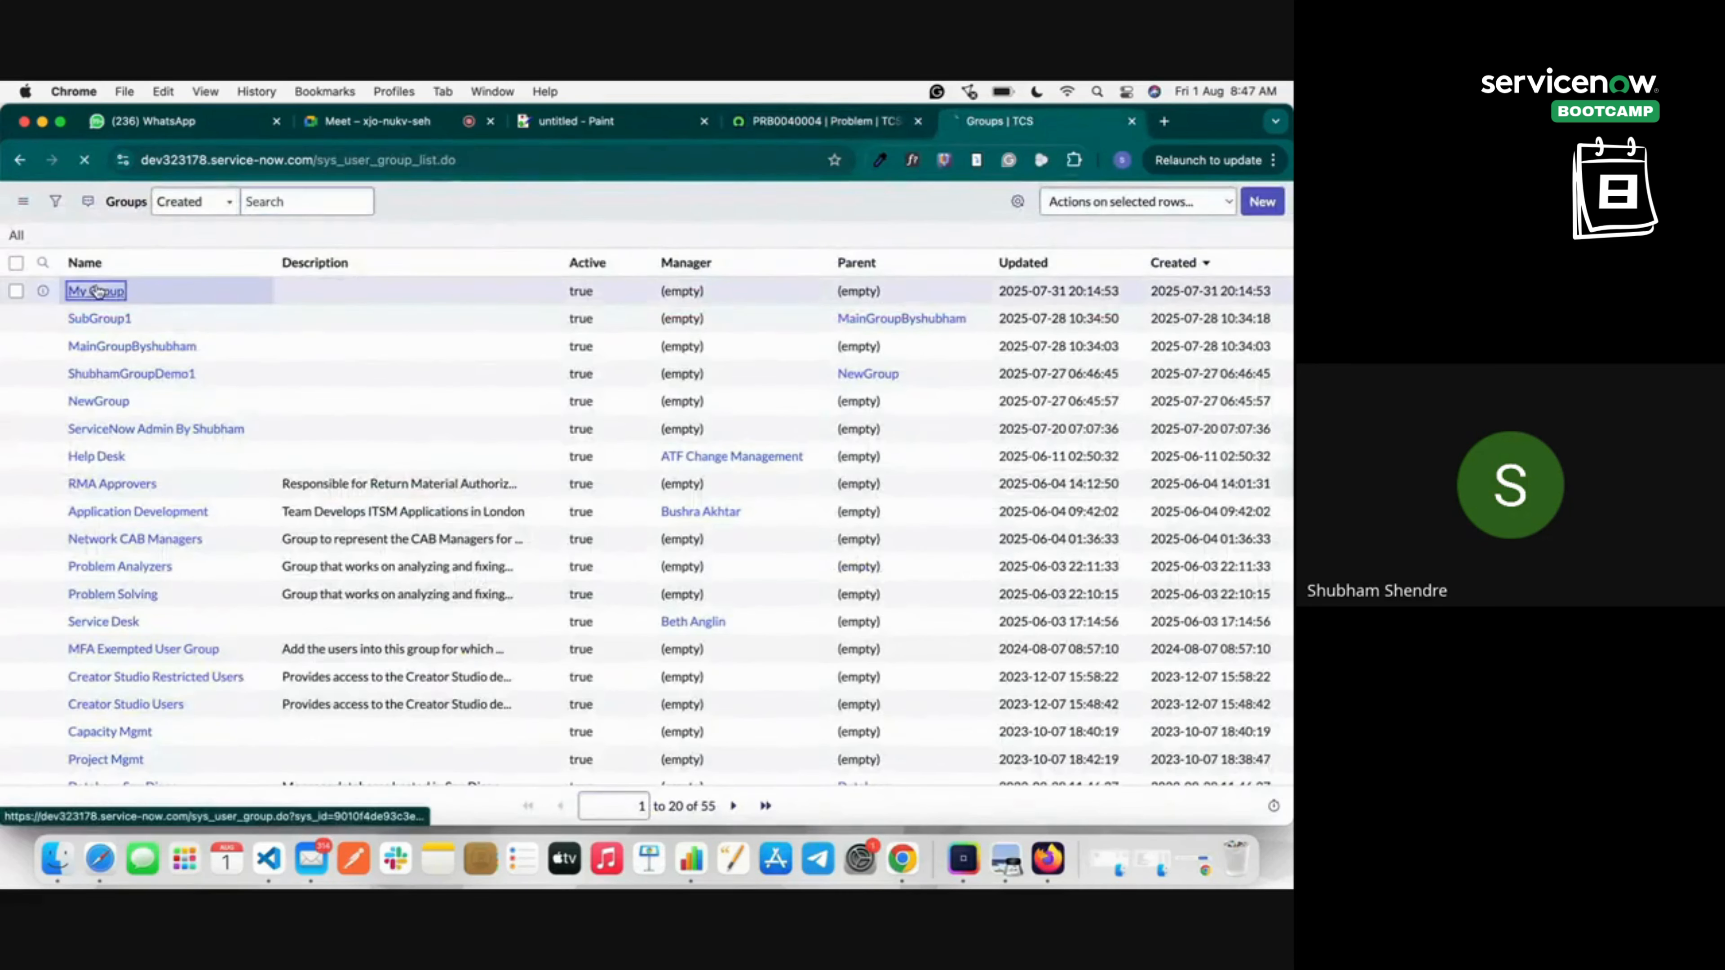
left_click(99, 461)
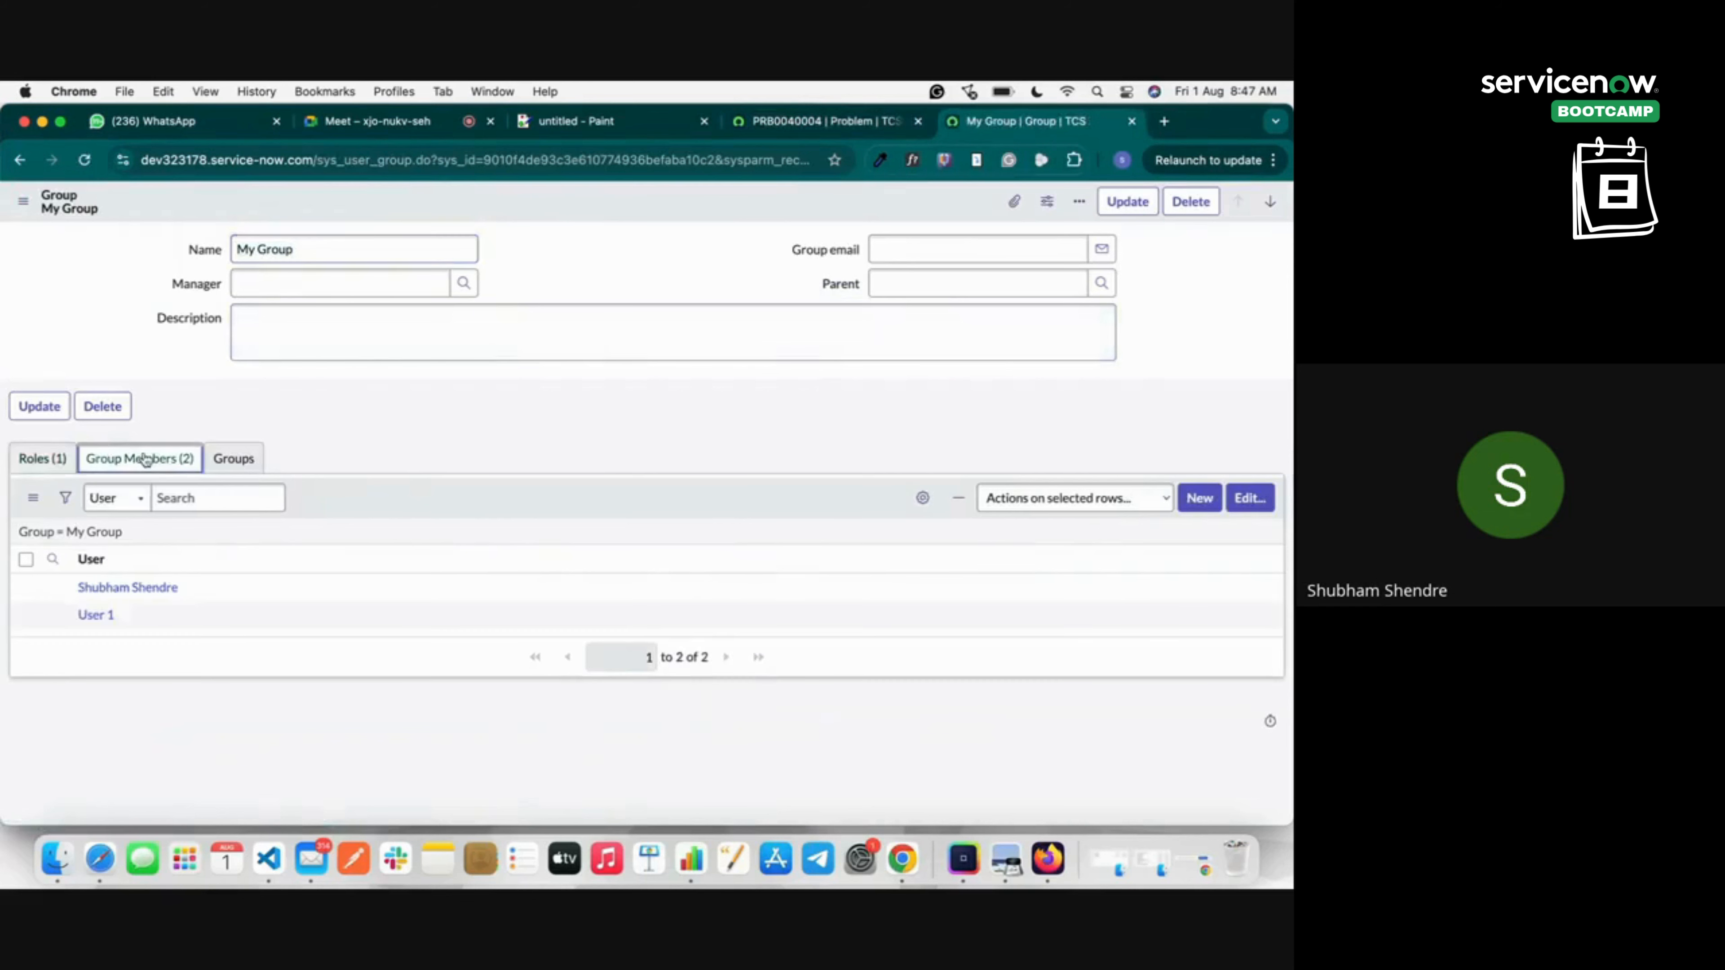
left_click(1266, 500)
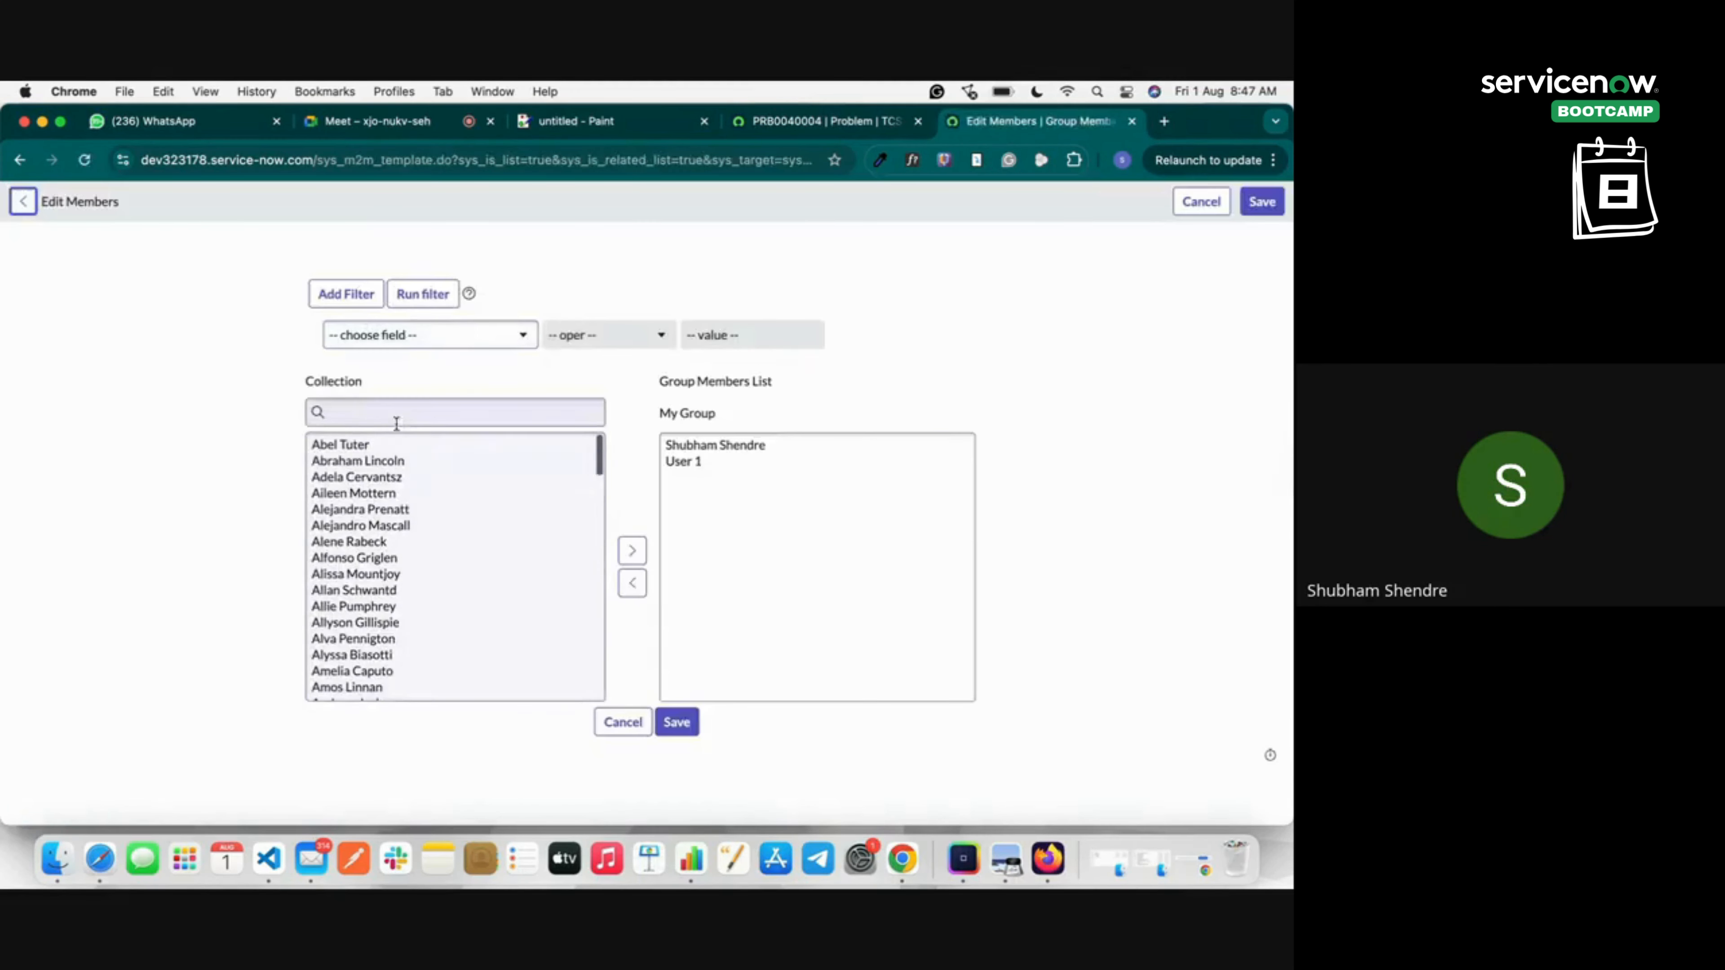
left_click(387, 409)
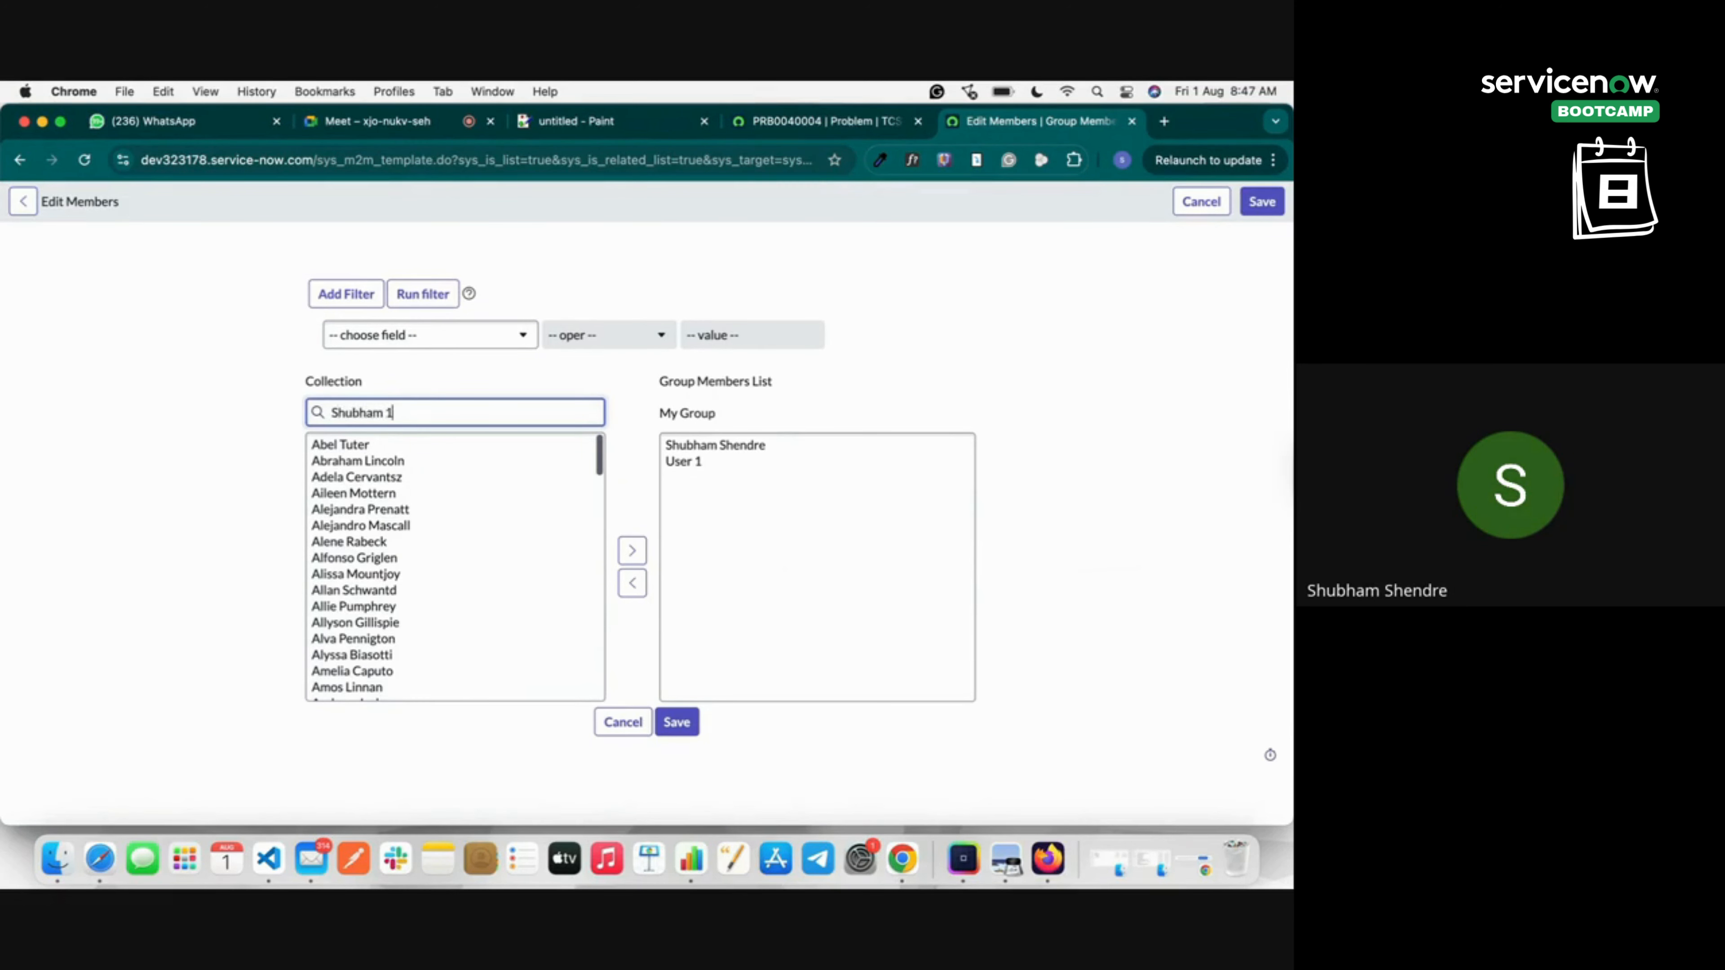
type("Shubham 1234")
key("BackSpace")
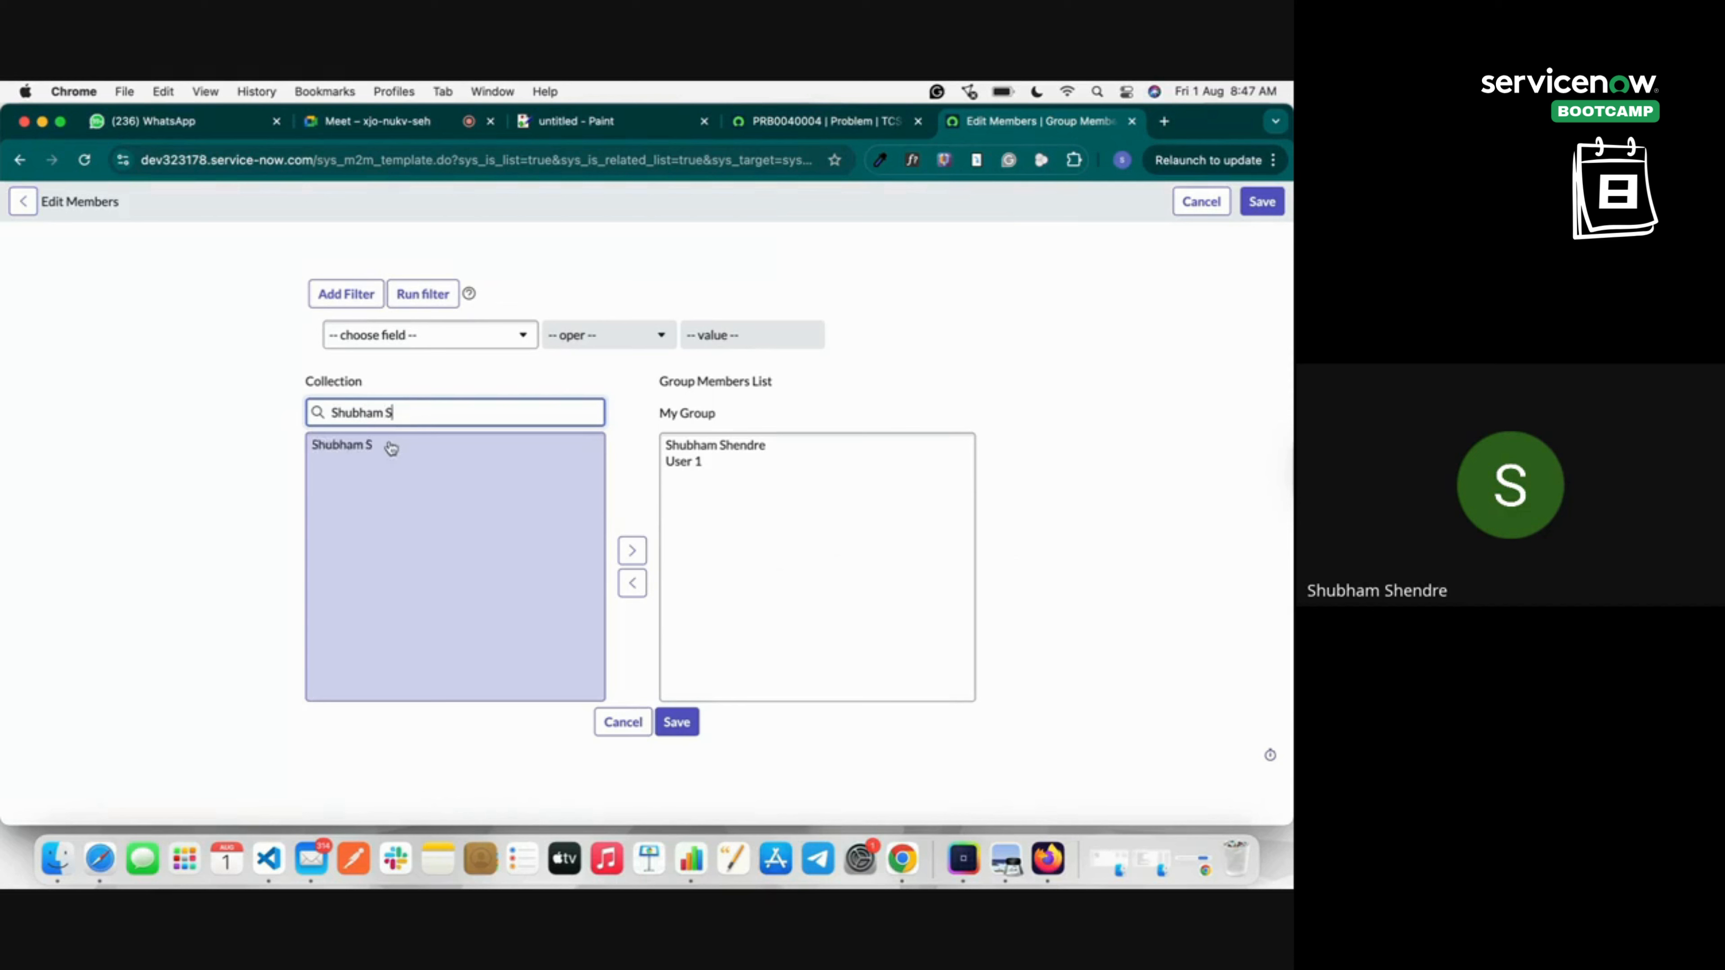
left_click(391, 445)
left_click(631, 550)
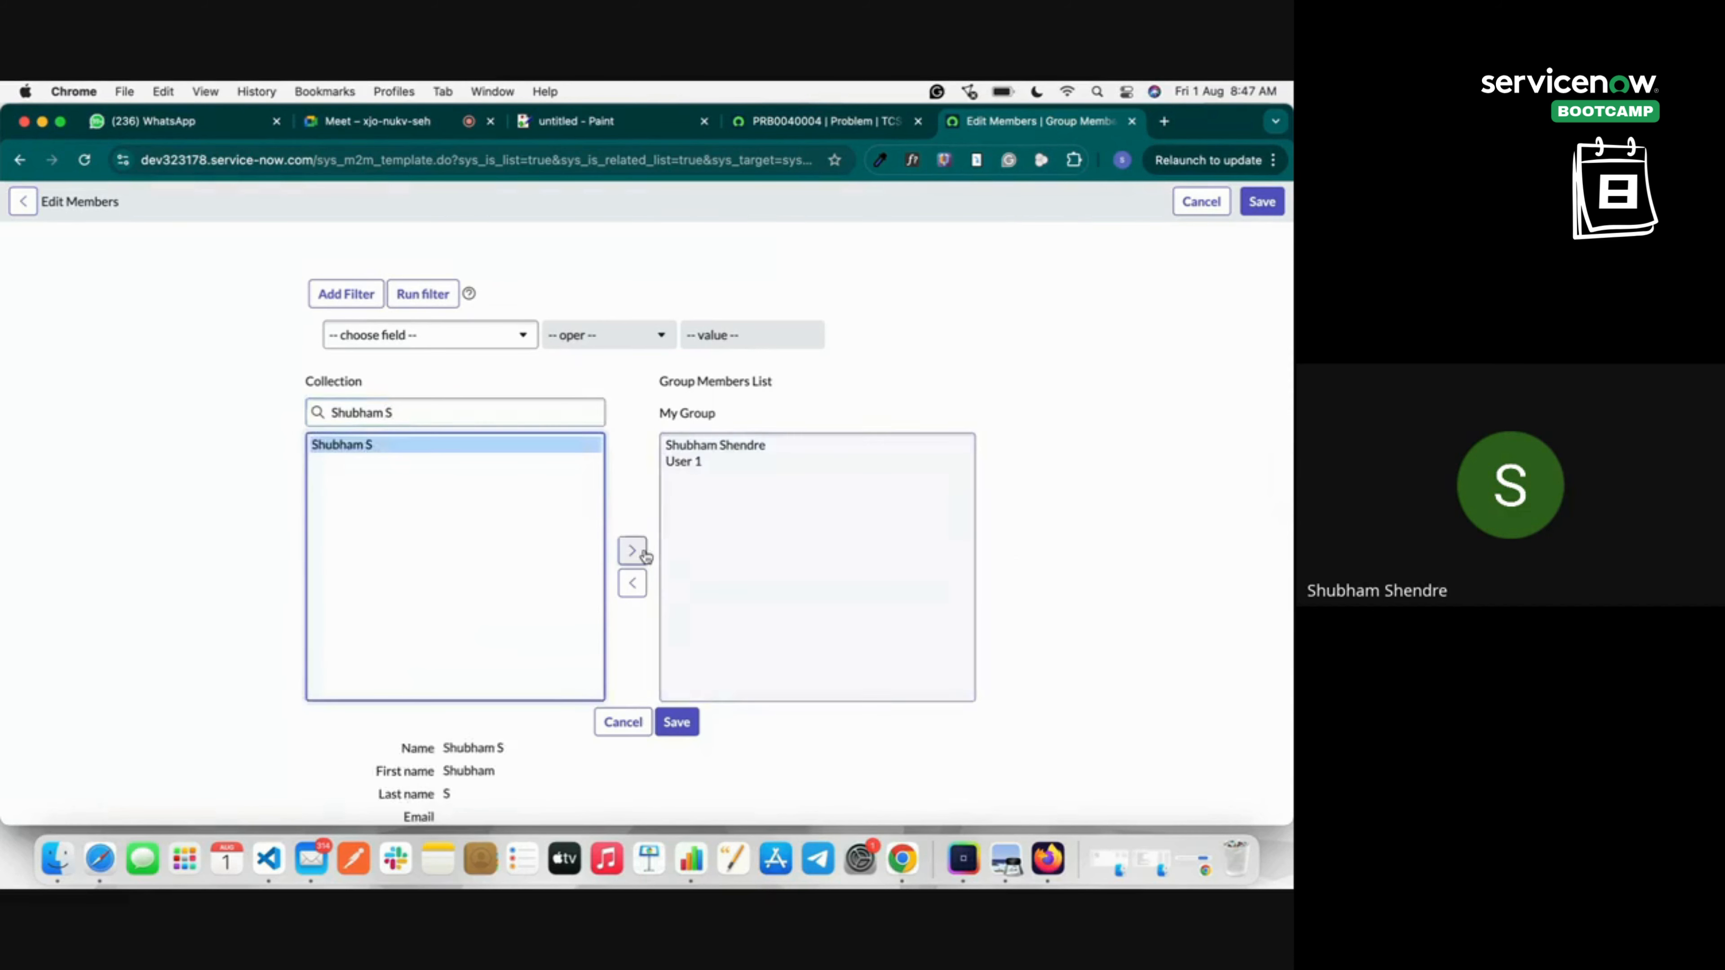
left_click(679, 722)
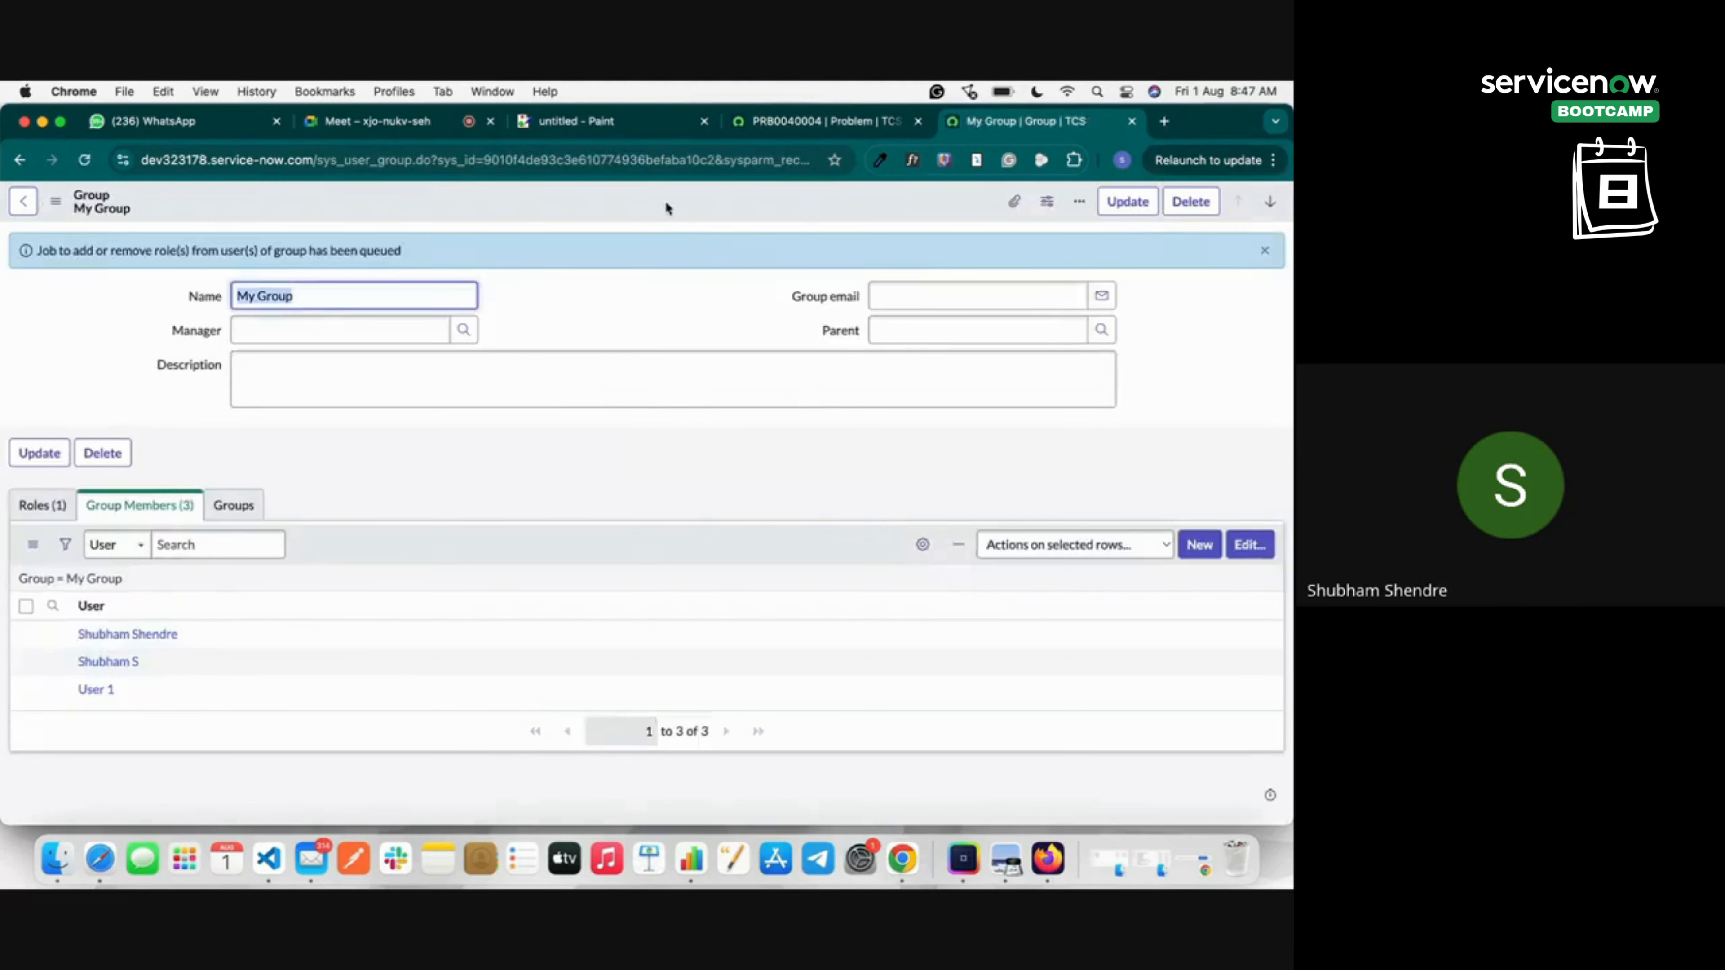
right_click(665, 207)
left_click(704, 219)
Save PRB0040004, now in Assess with My Group, and scroll down to its notes section.
left_click(822, 121)
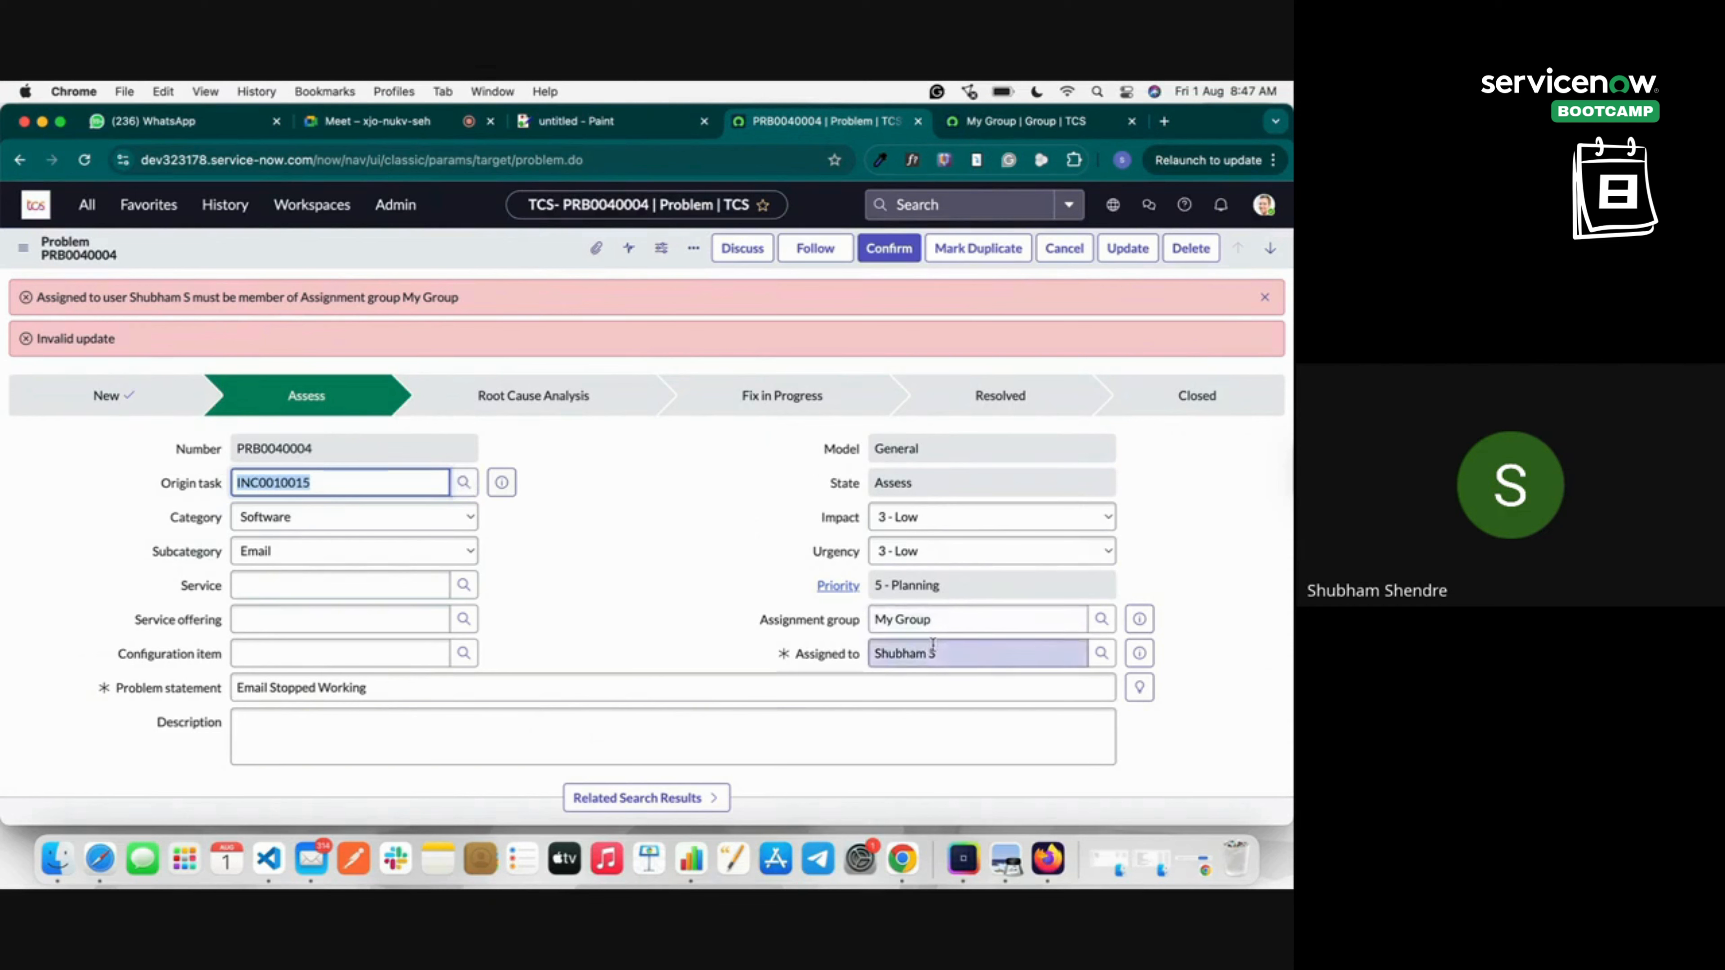
right_click(543, 235)
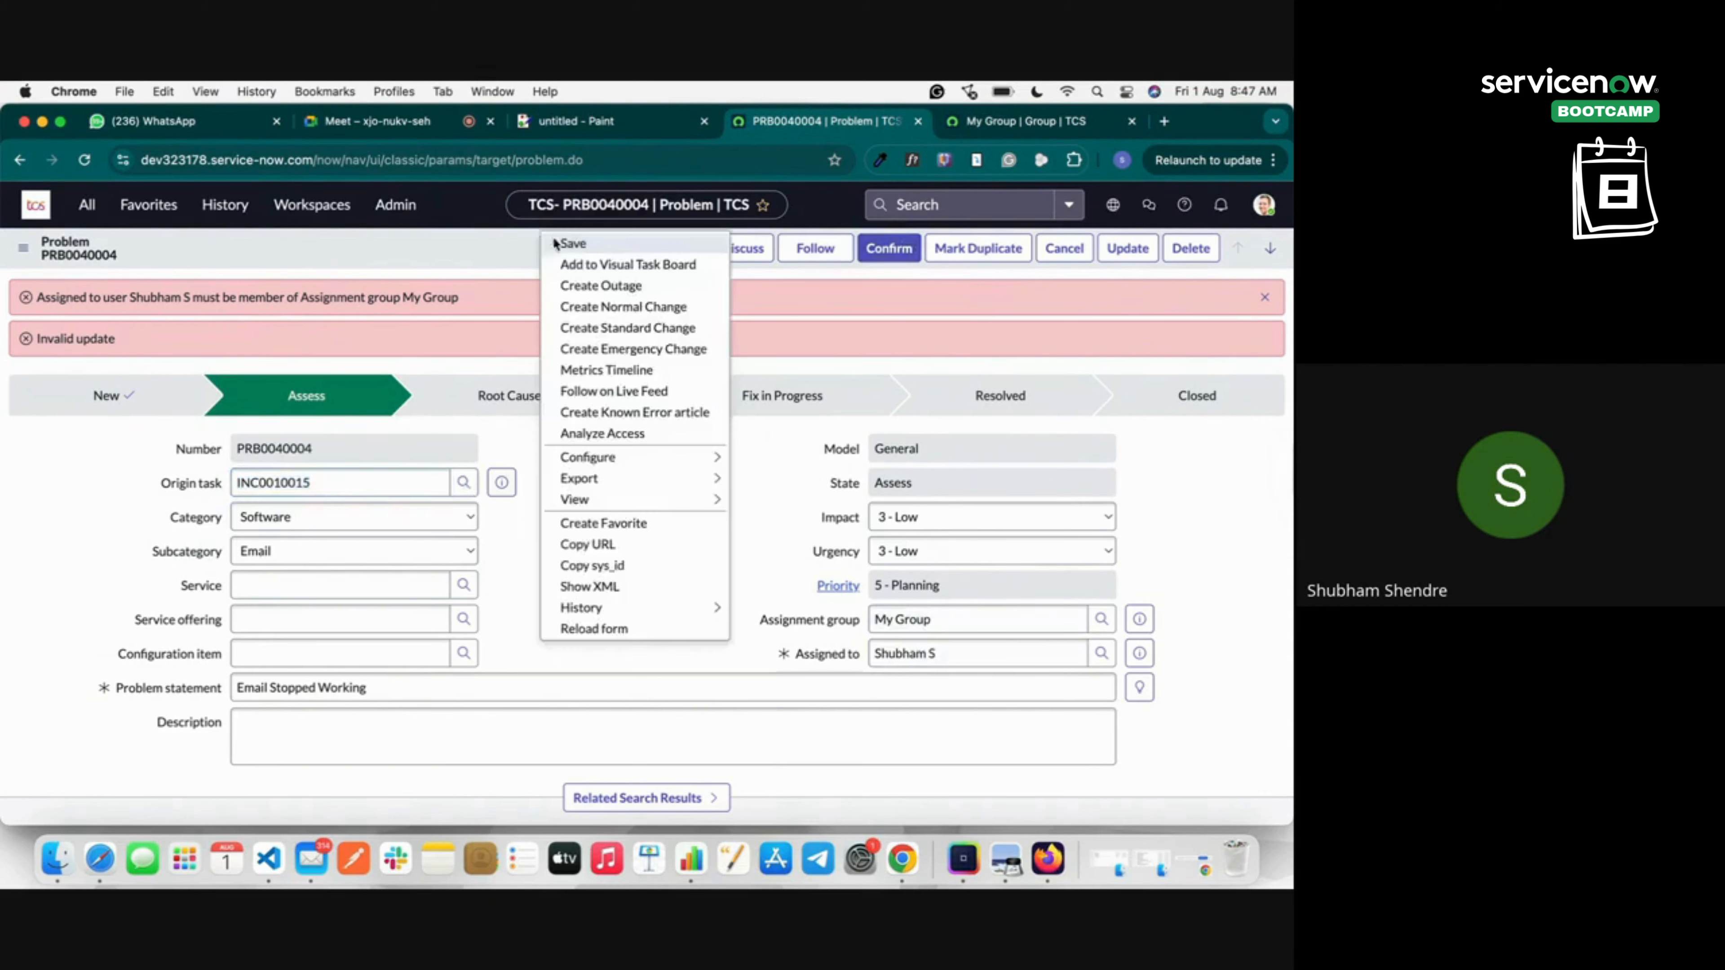
left_click(564, 249)
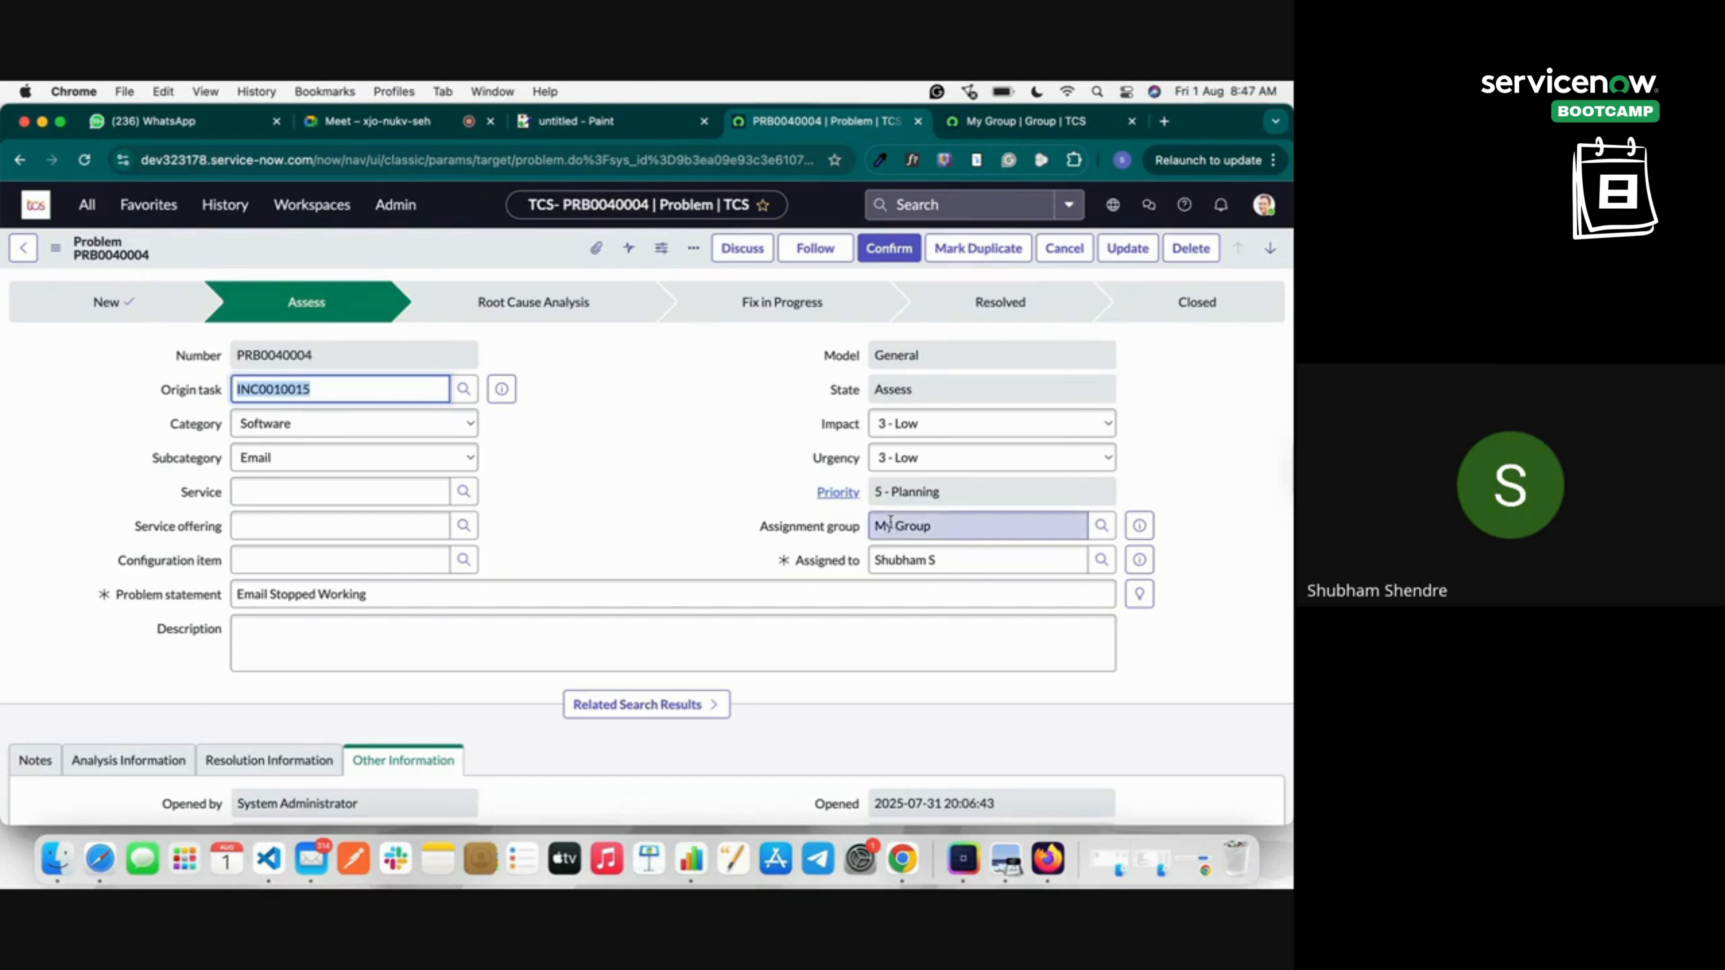
left_click_drag(877, 525, 940, 561)
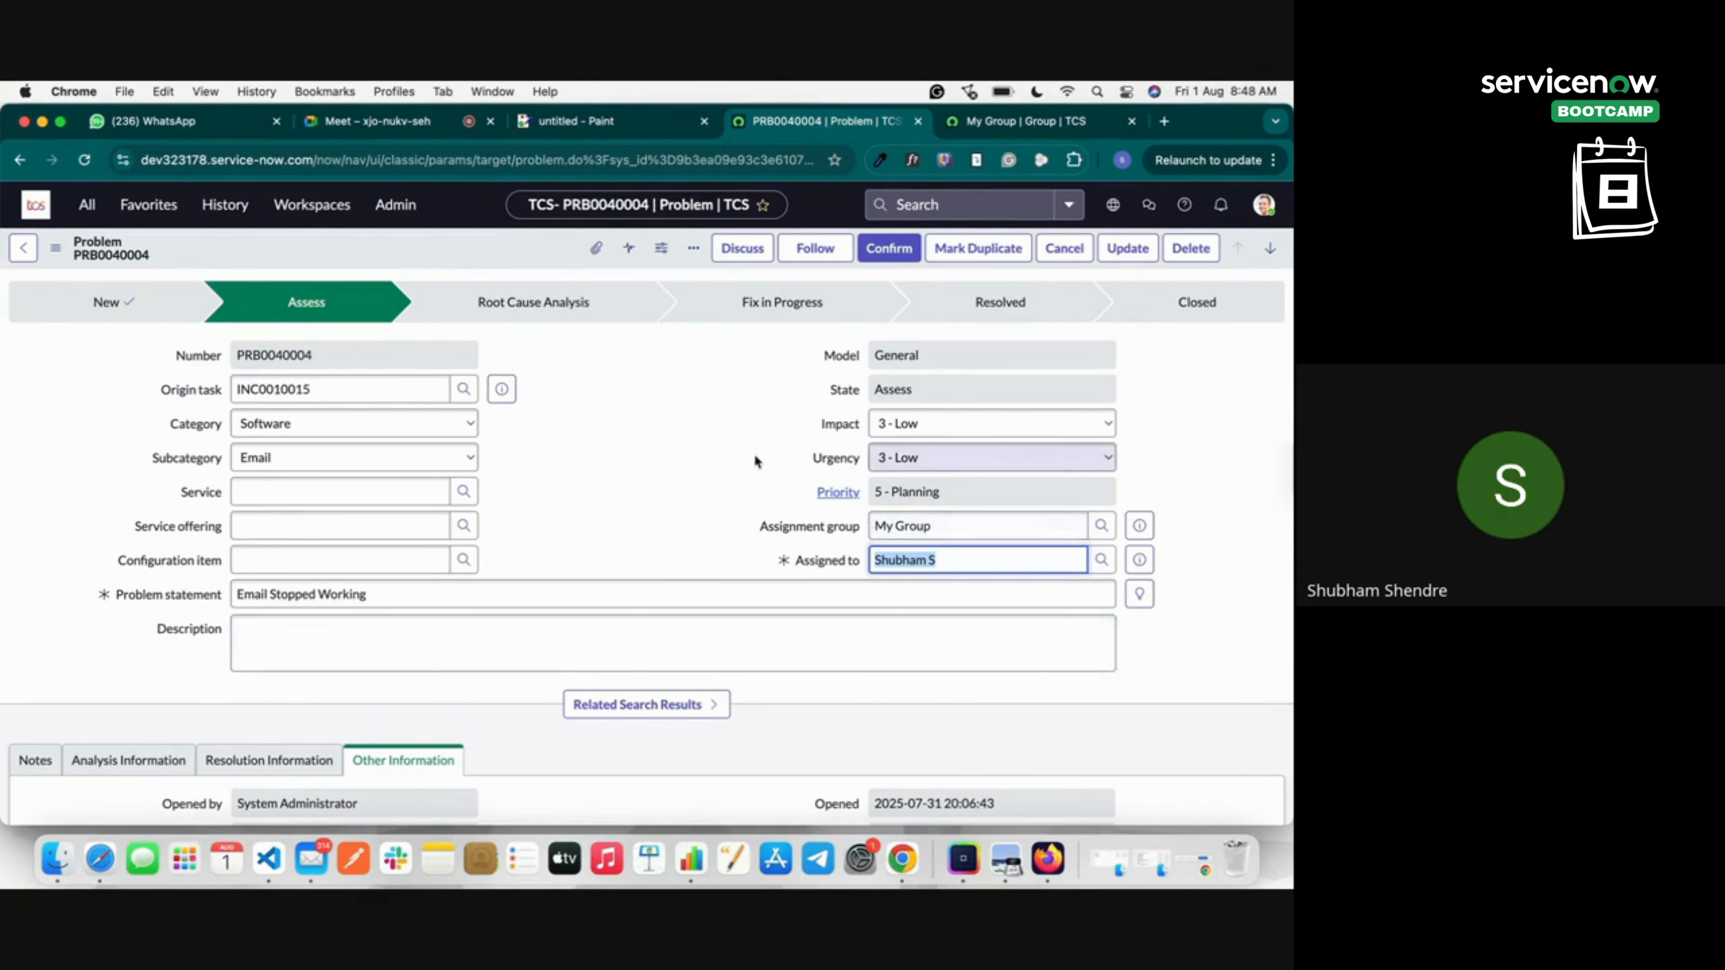
scroll(754, 465, "down", 5)
Post the work note 'He check DNS Address' on PRB0040004.
left_click(36, 523)
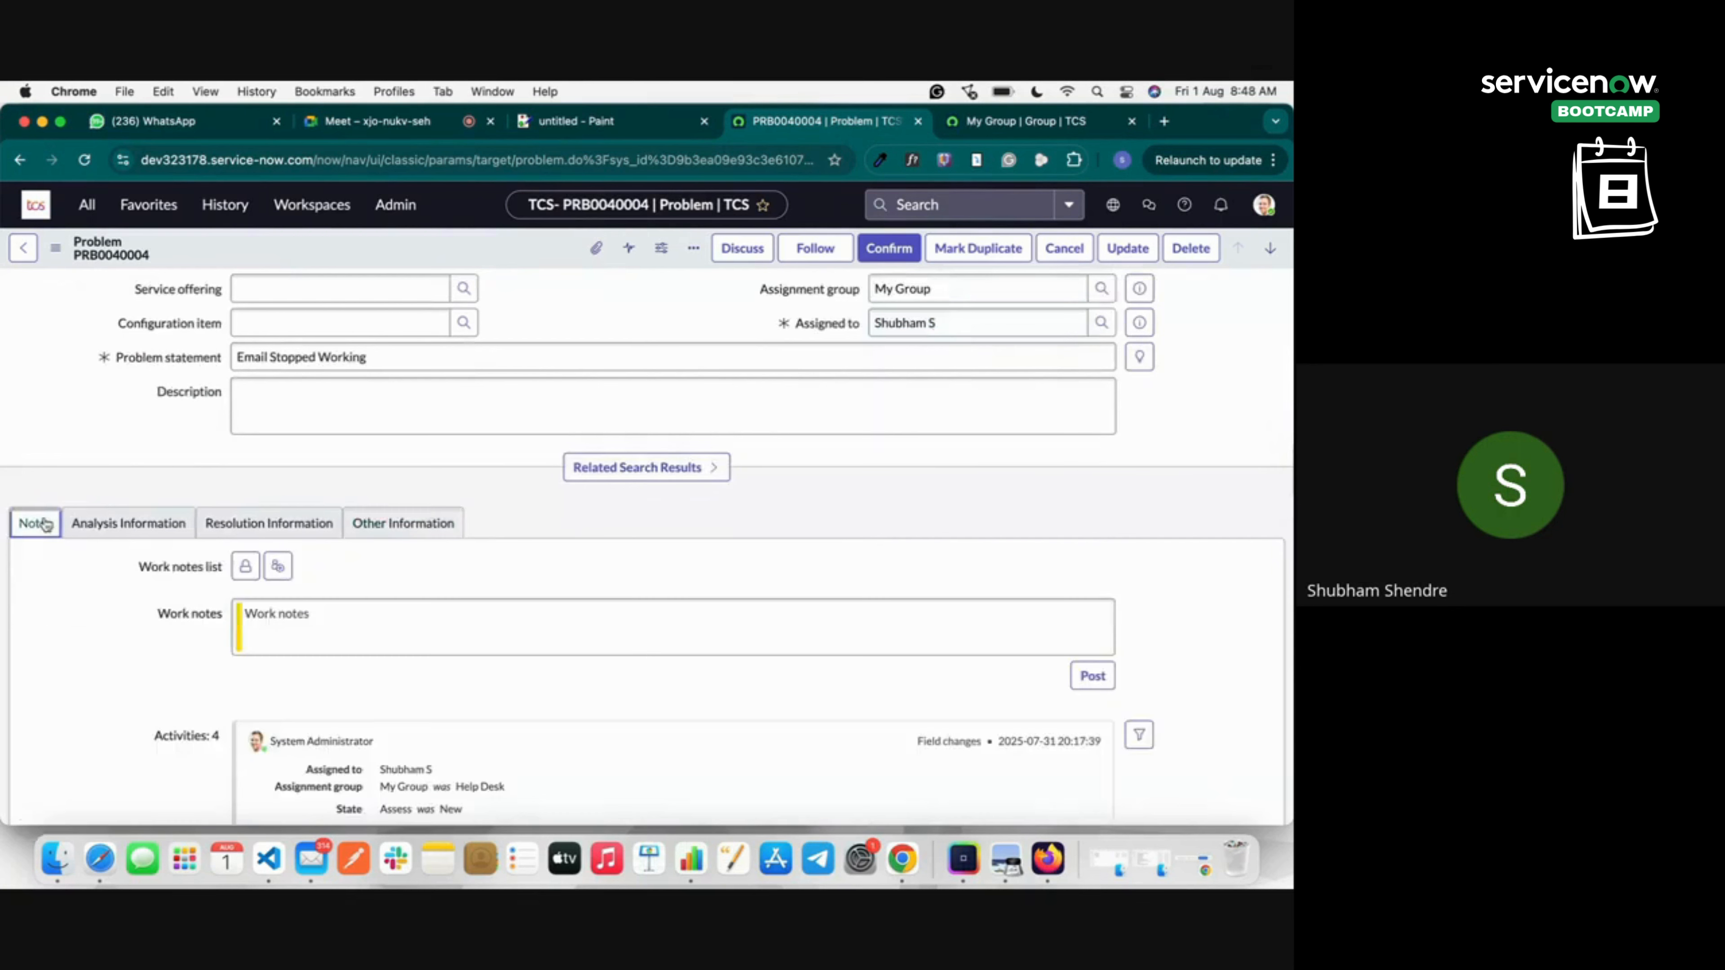
left_click(308, 615)
type("H")
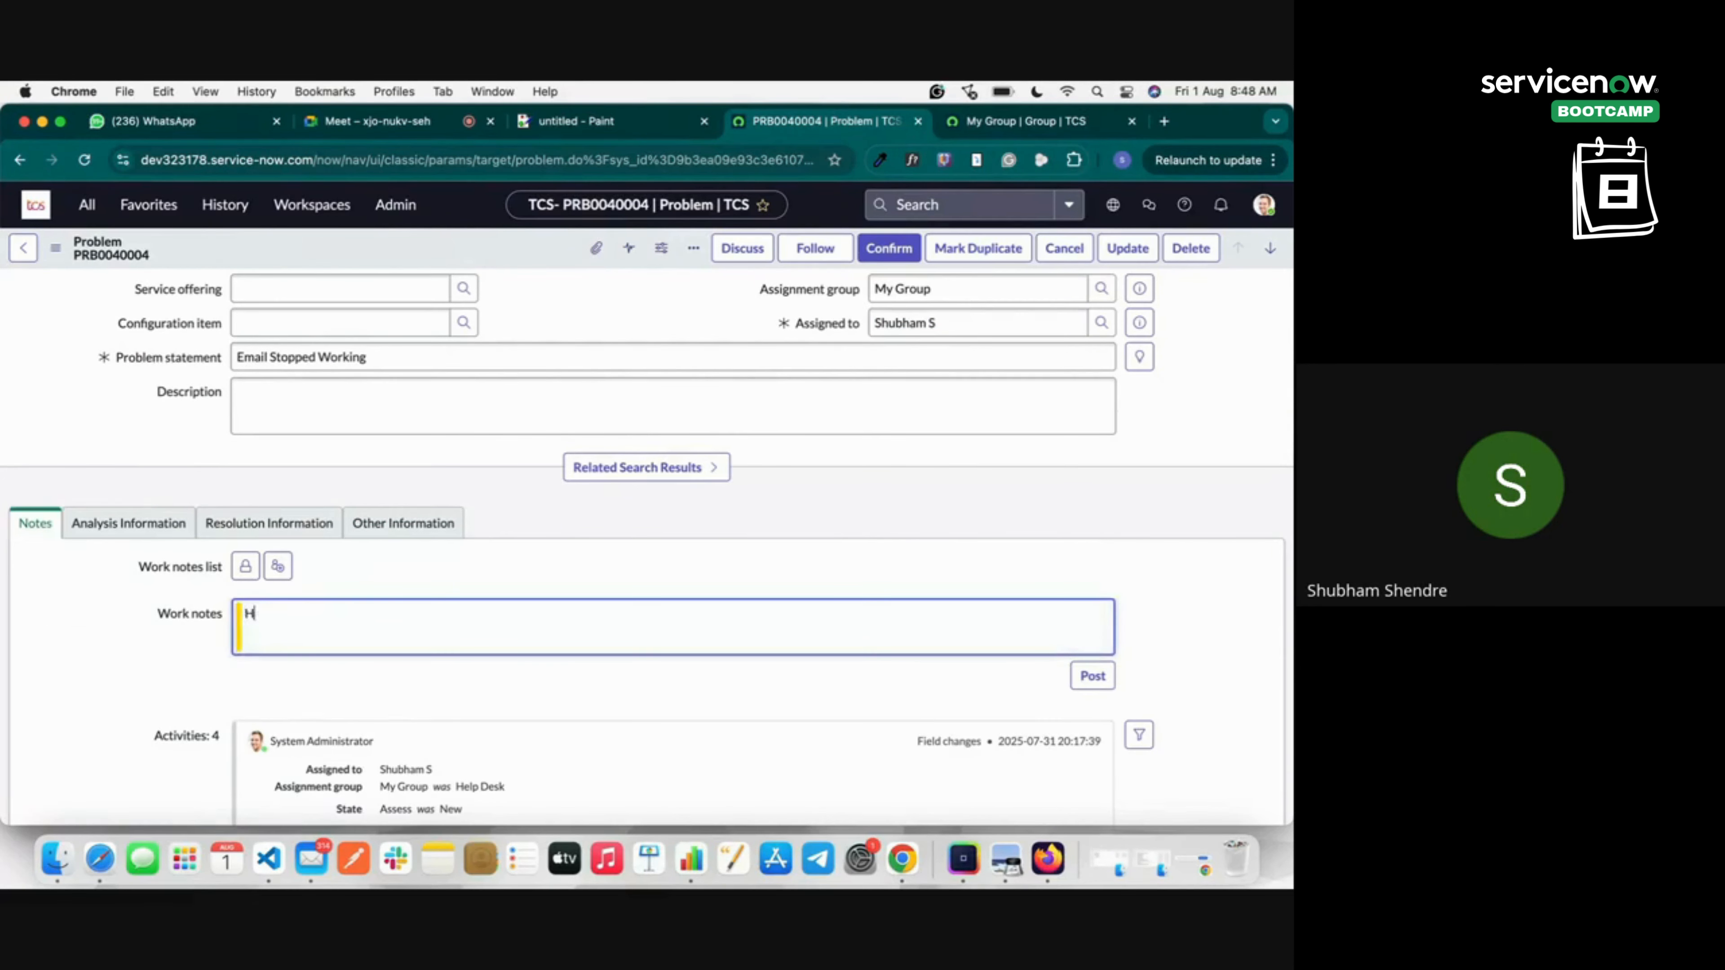
type("e check DNS Address")
left_click(1103, 677)
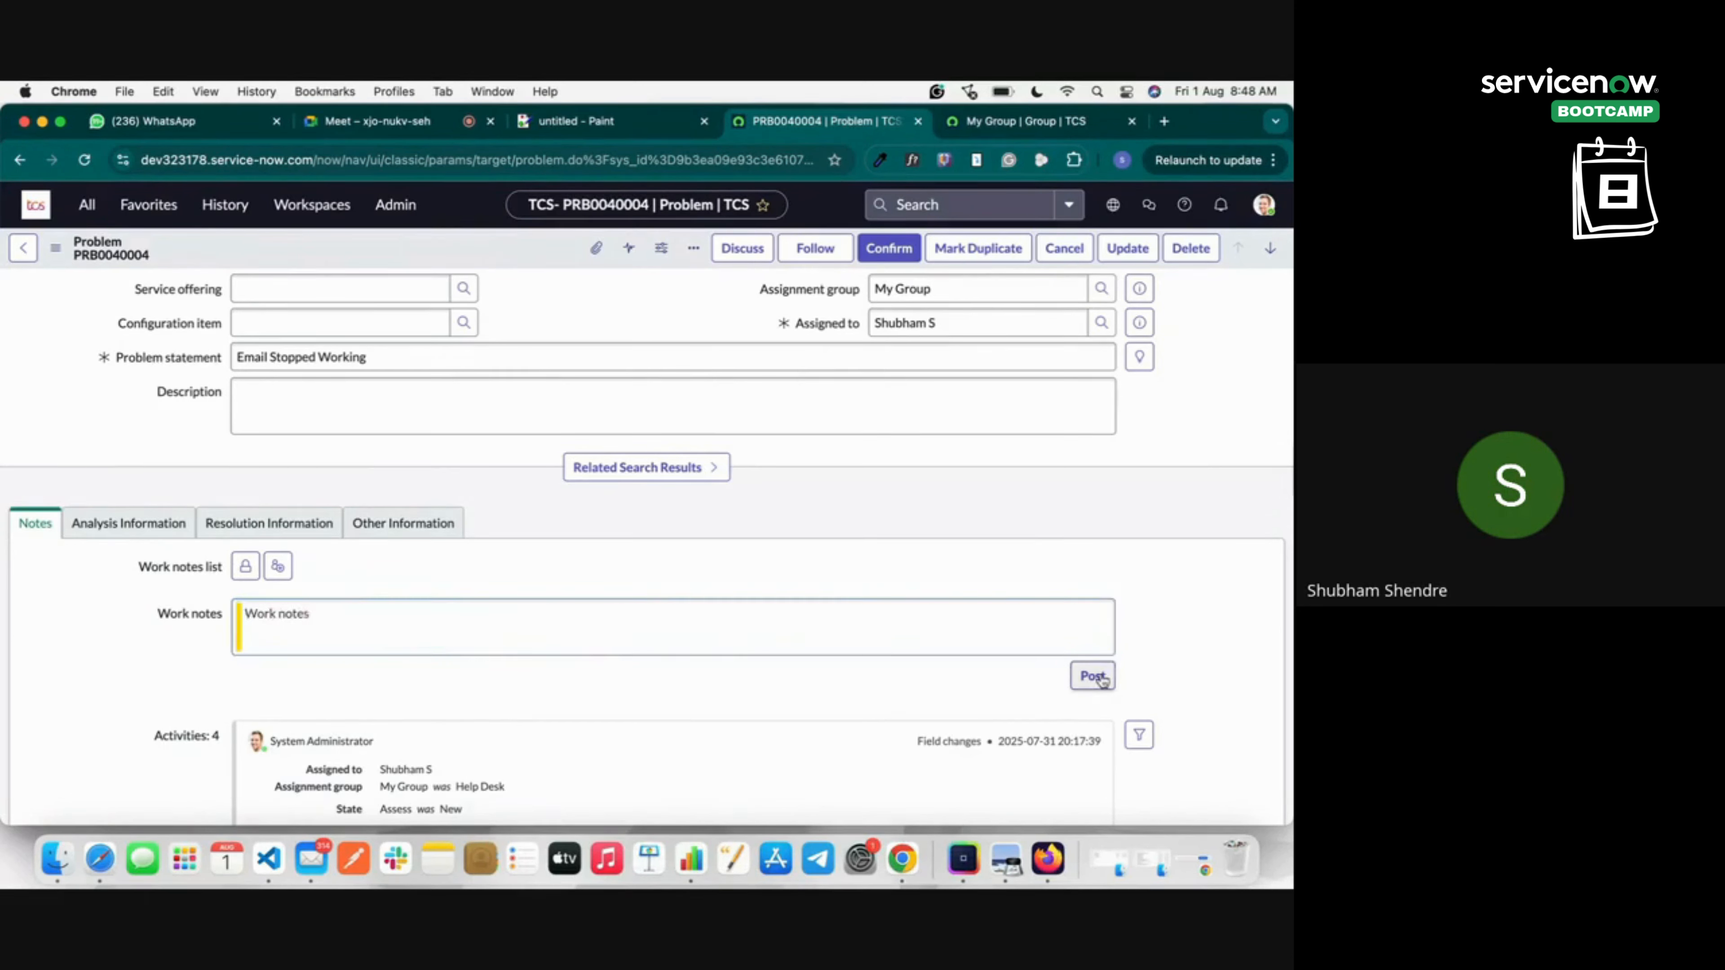
Write the fix notes 'I fixed new Adress Ip Adrress' under Resolution Information and confirm the problem.
left_click(175, 530)
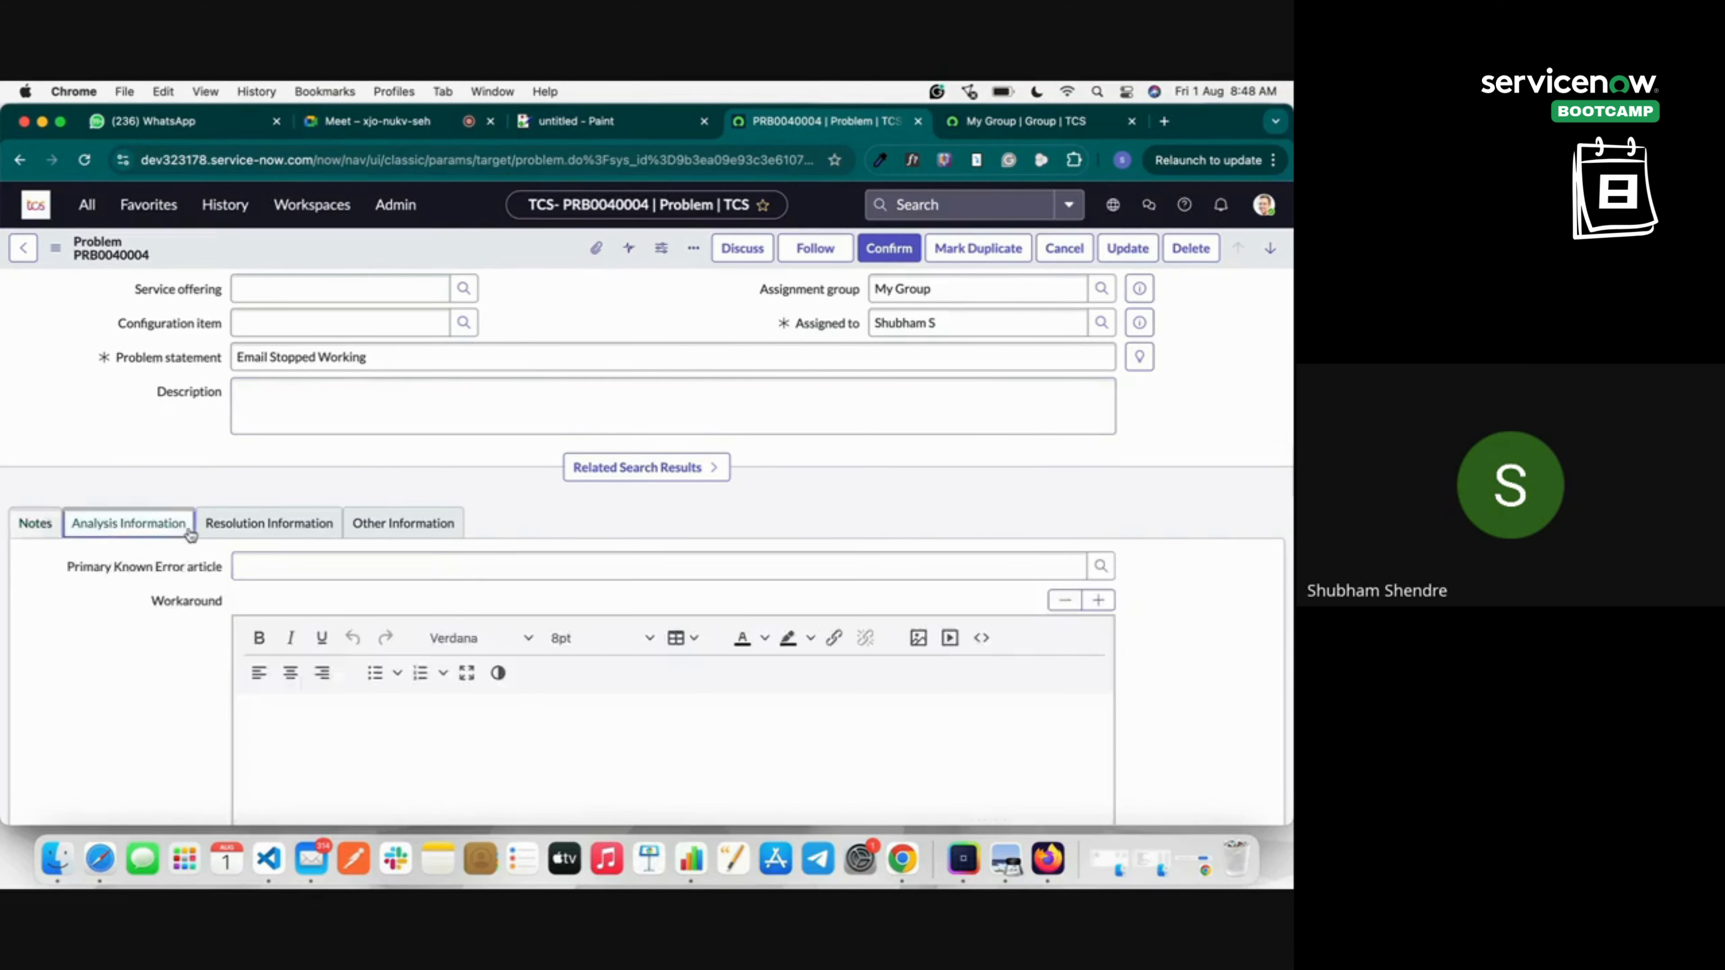
left_click(317, 565)
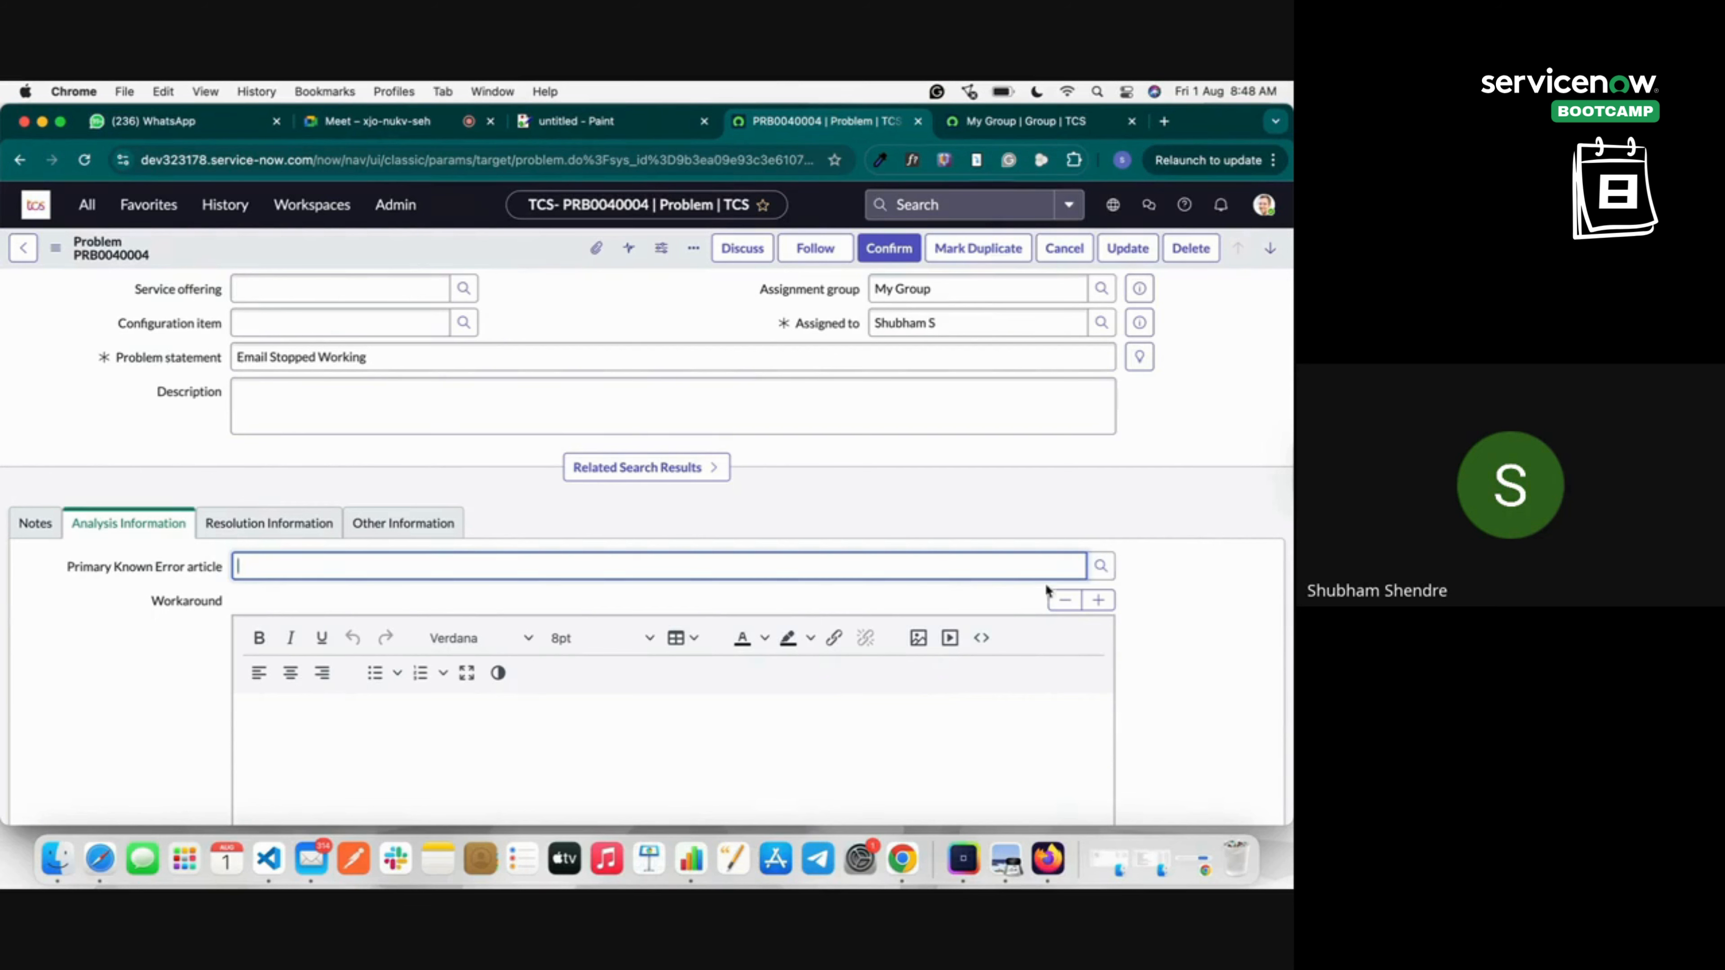
scroll(533, 602, "down", 10)
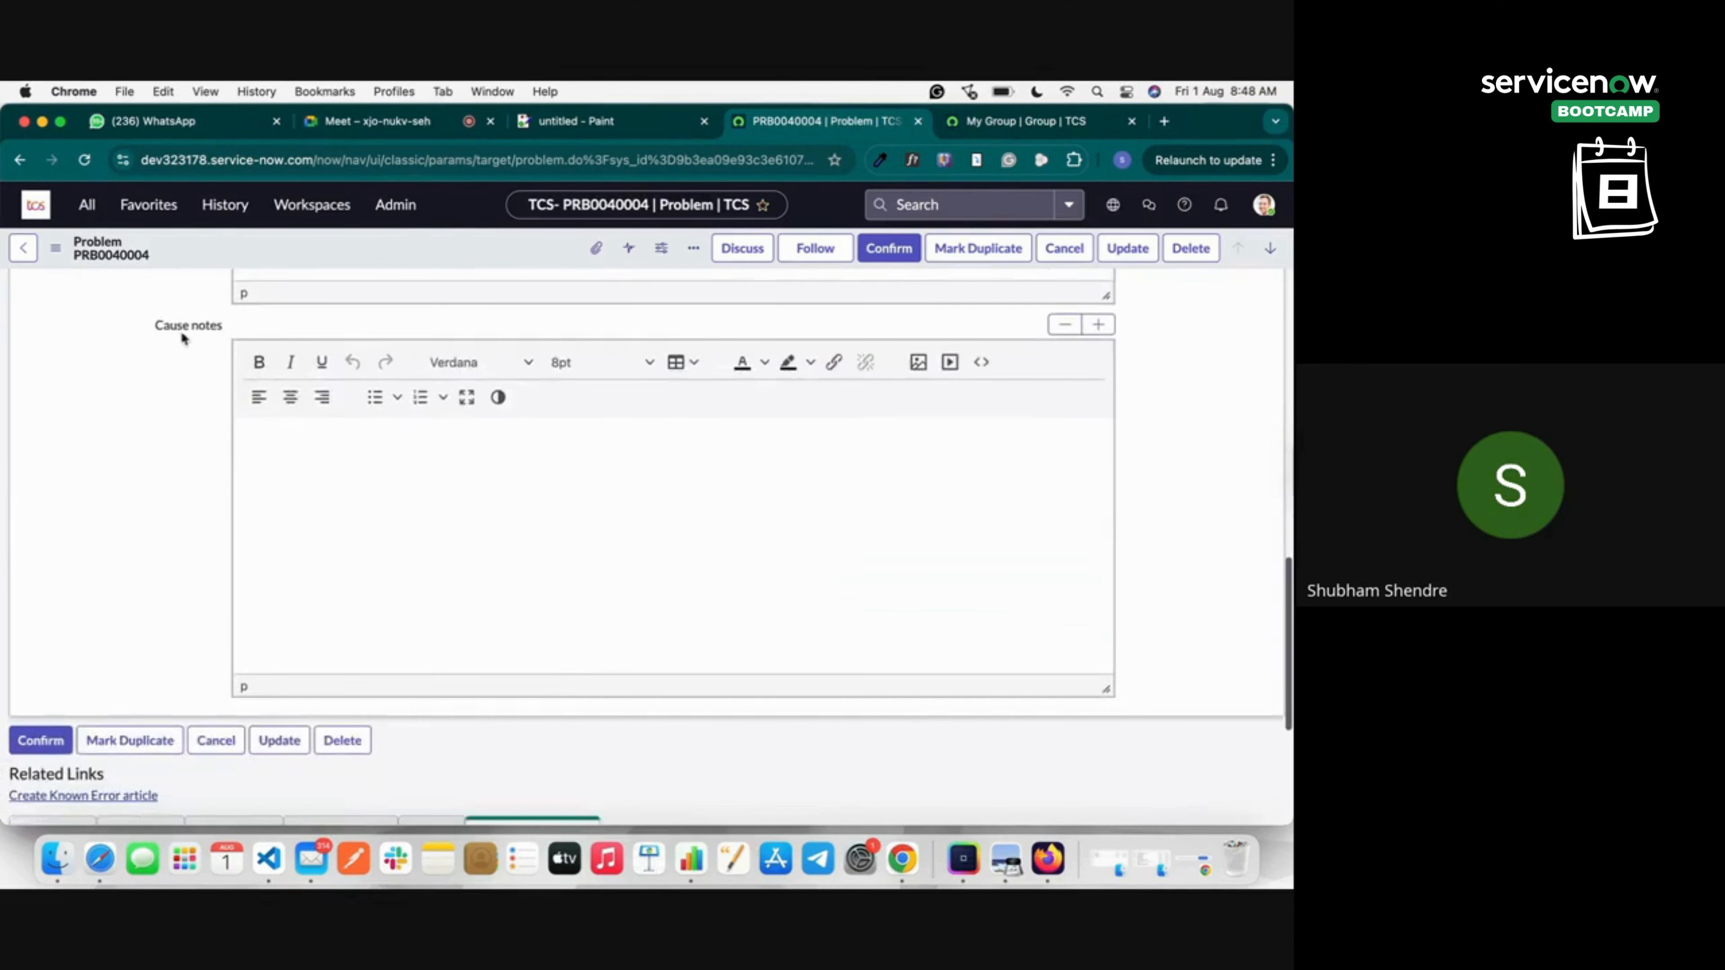
scroll(183, 555, "up", 10)
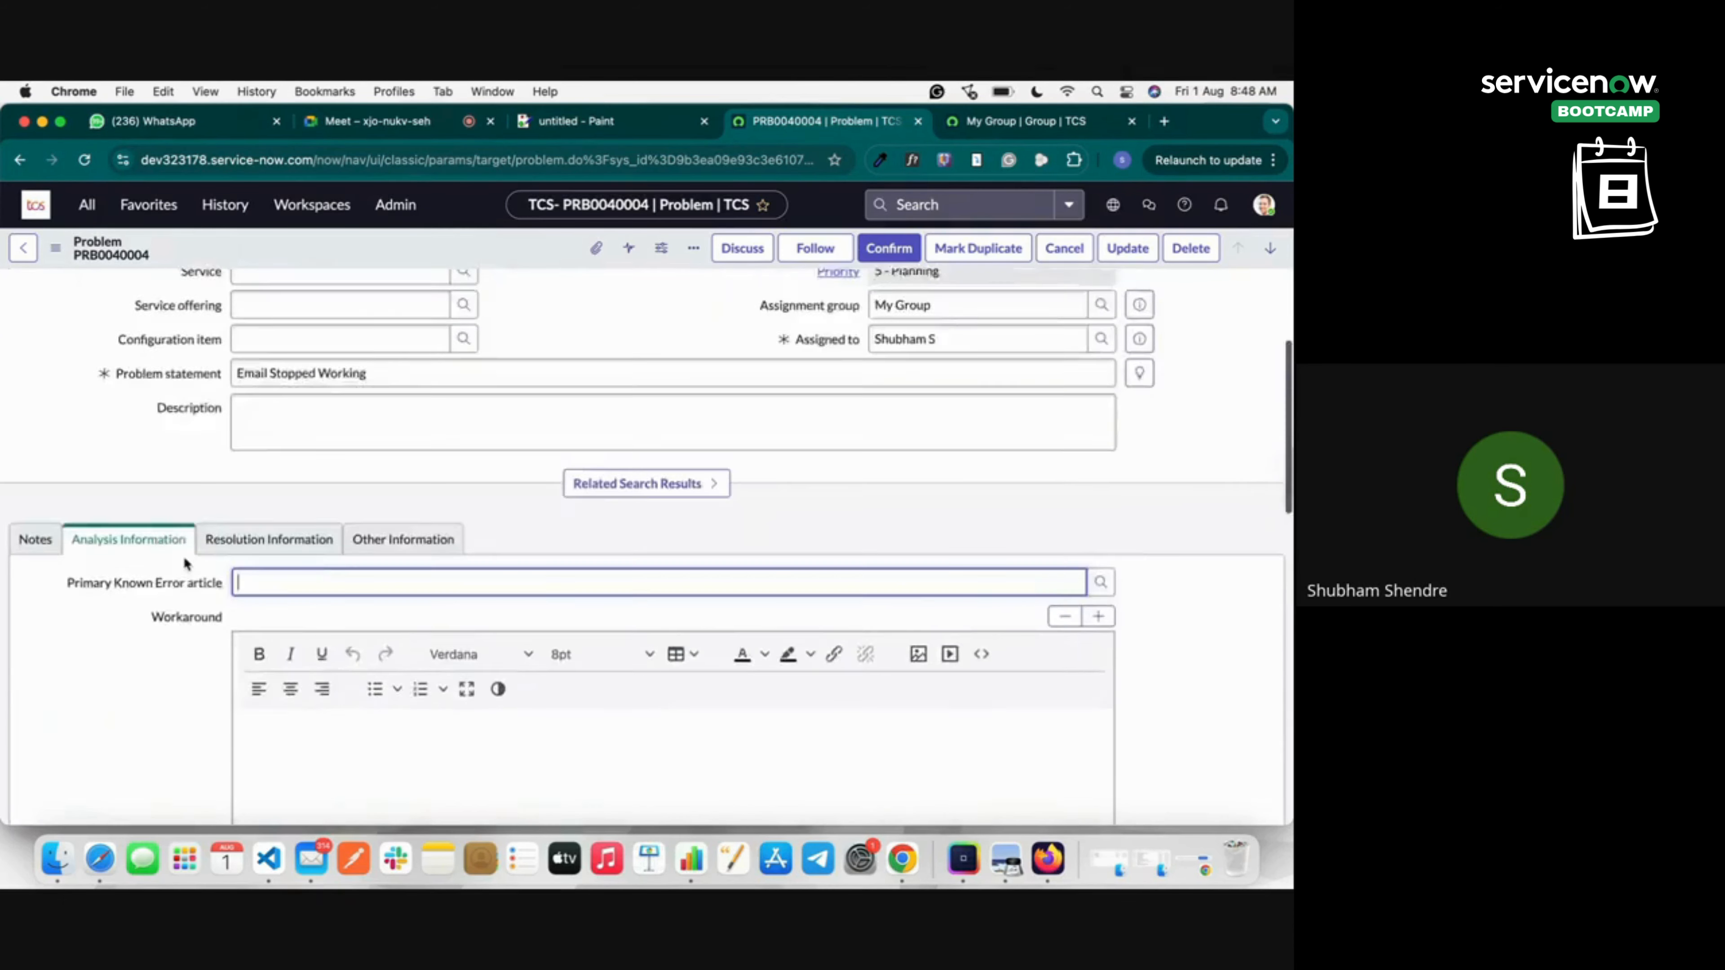
scroll(184, 556, "up", 3)
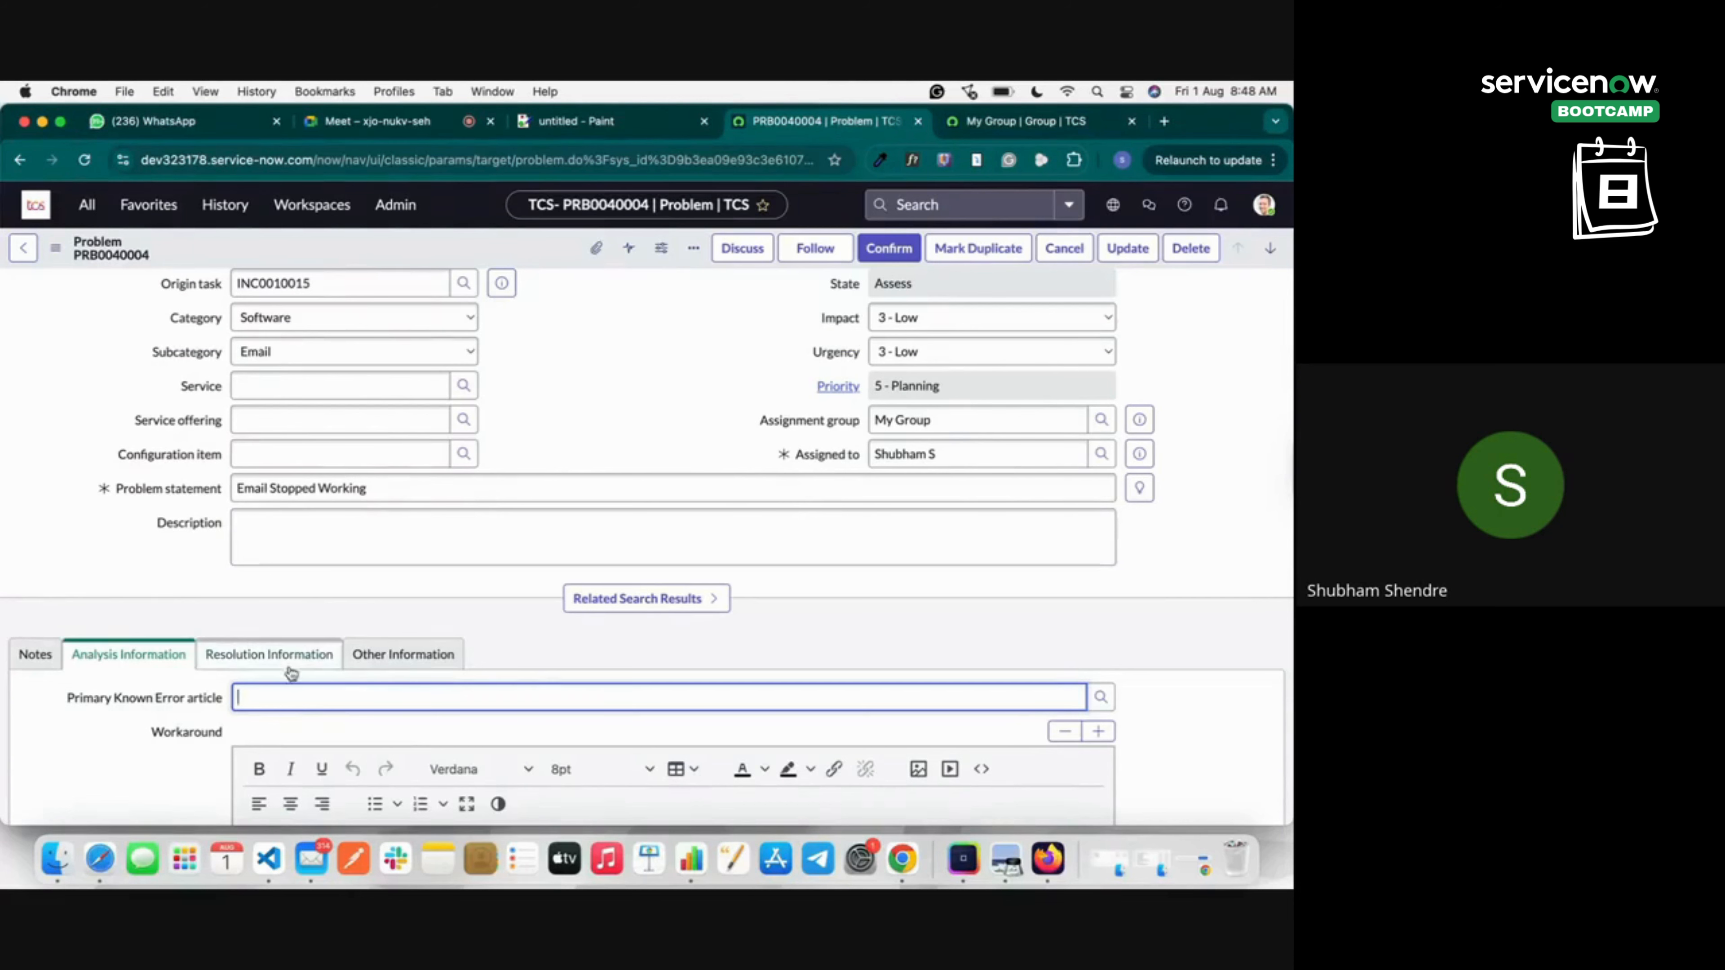
left_click(280, 656)
scroll(337, 668, "down", 3)
scroll(337, 669, "down", 3)
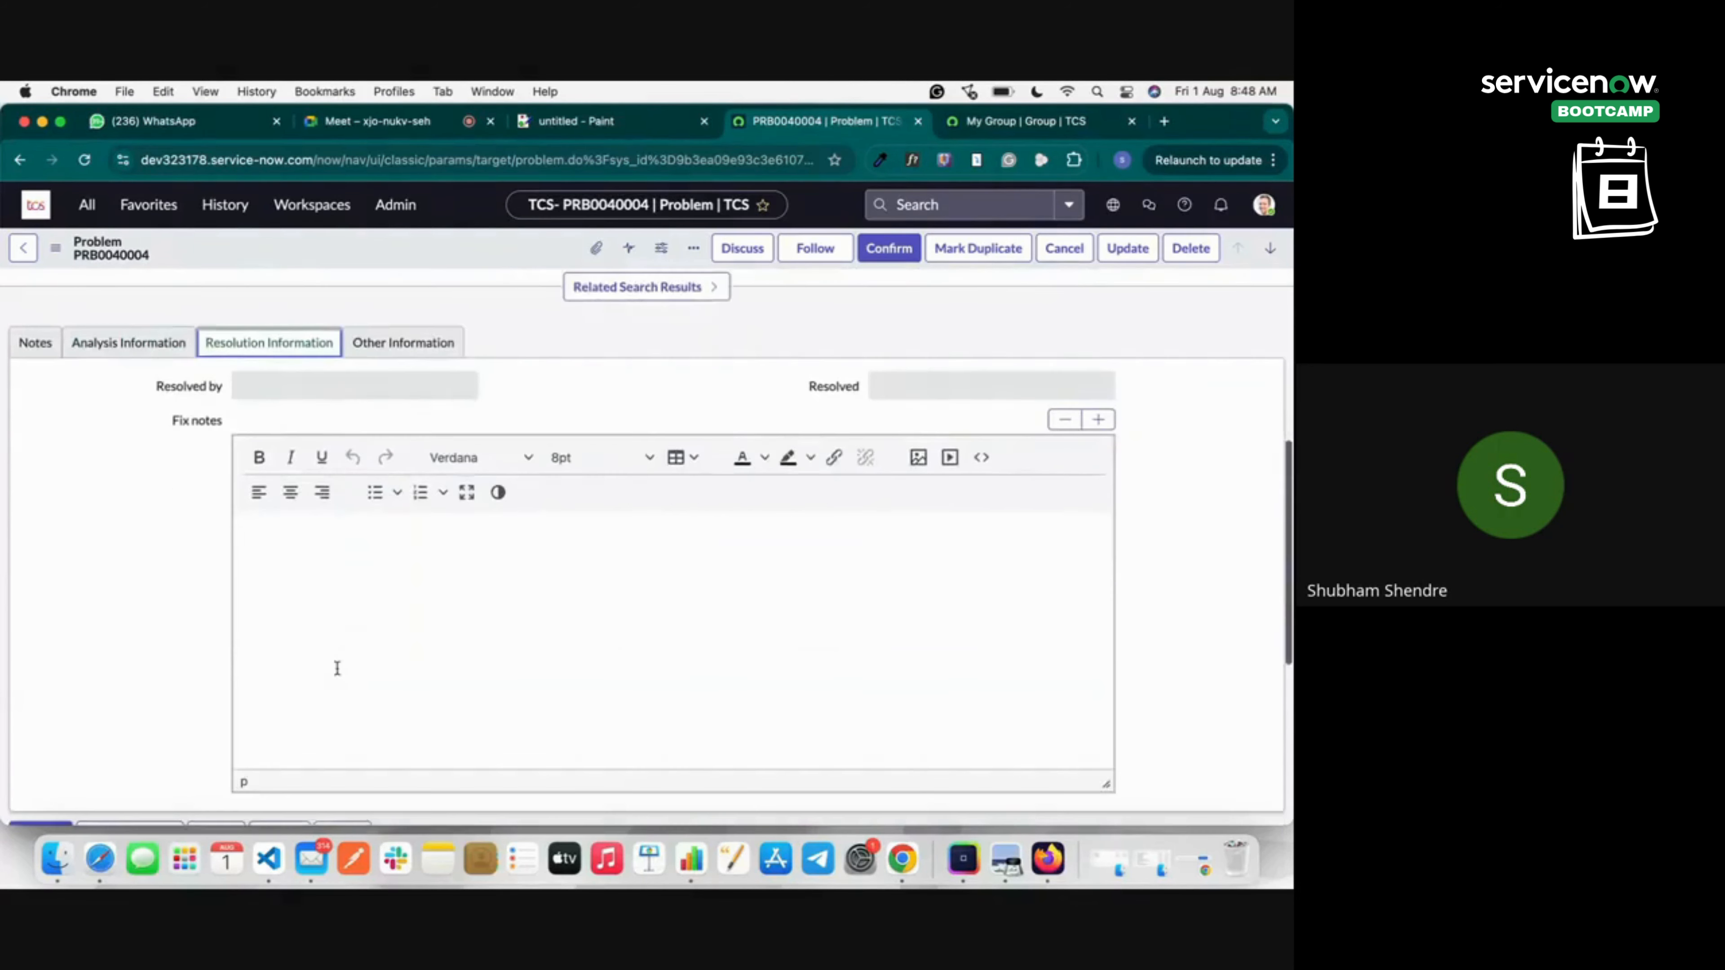
left_click(401, 547)
type("He")
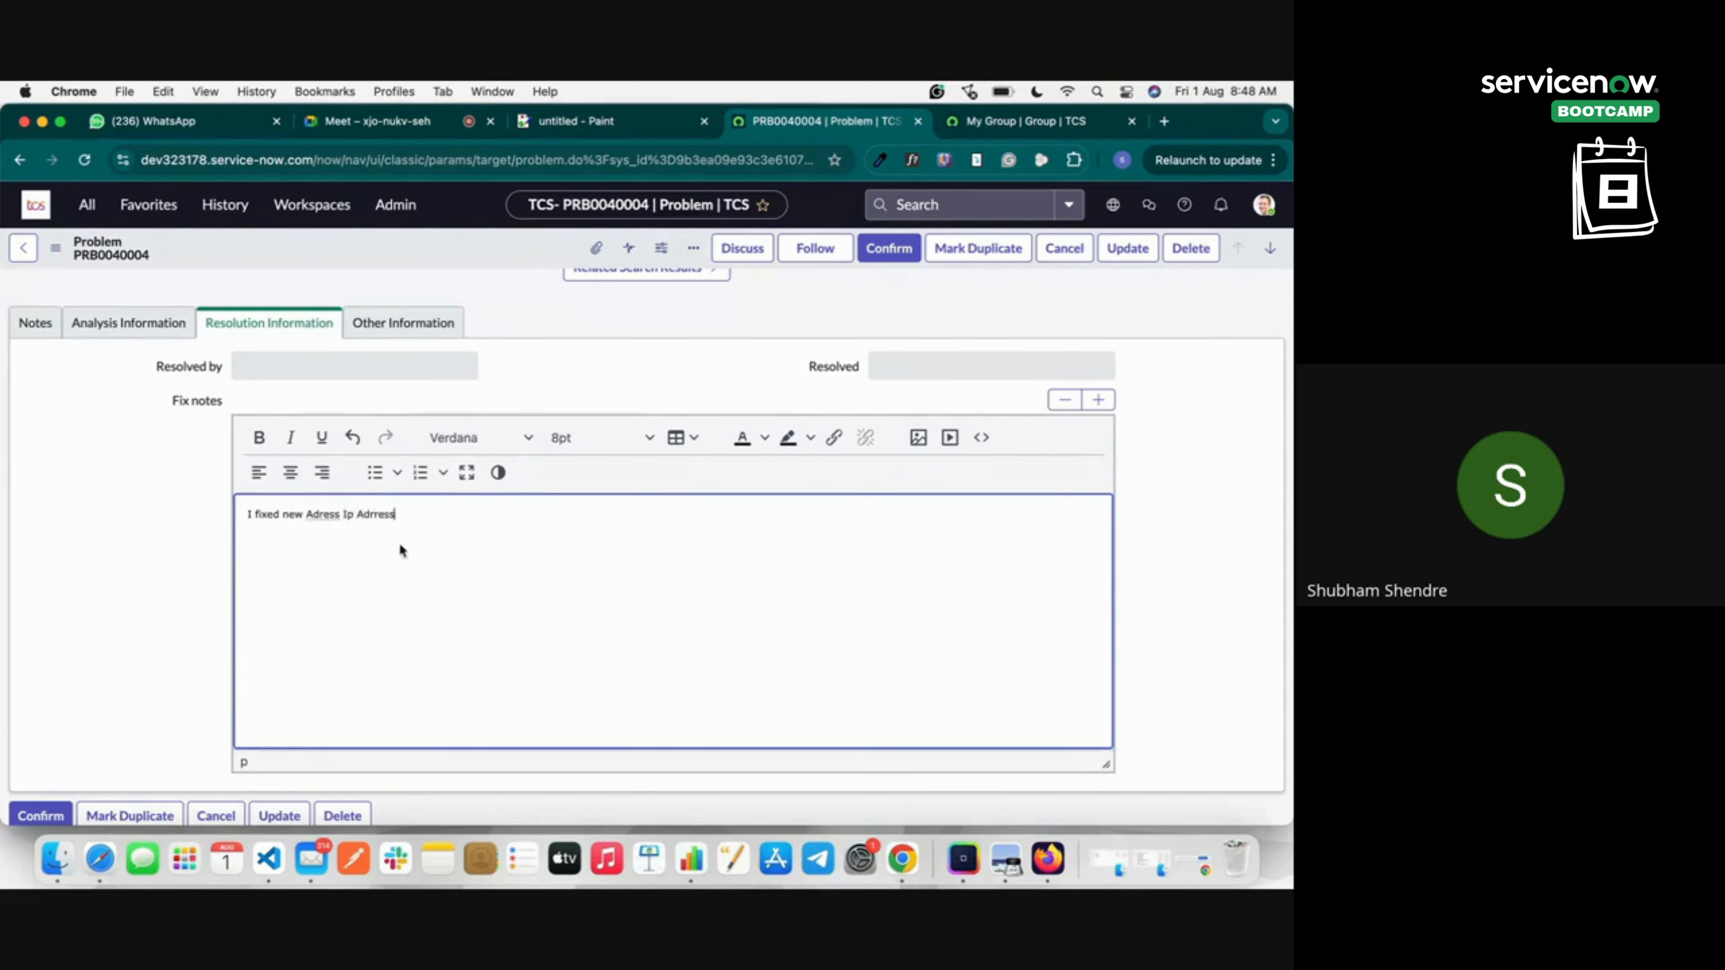
left_click(45, 815)
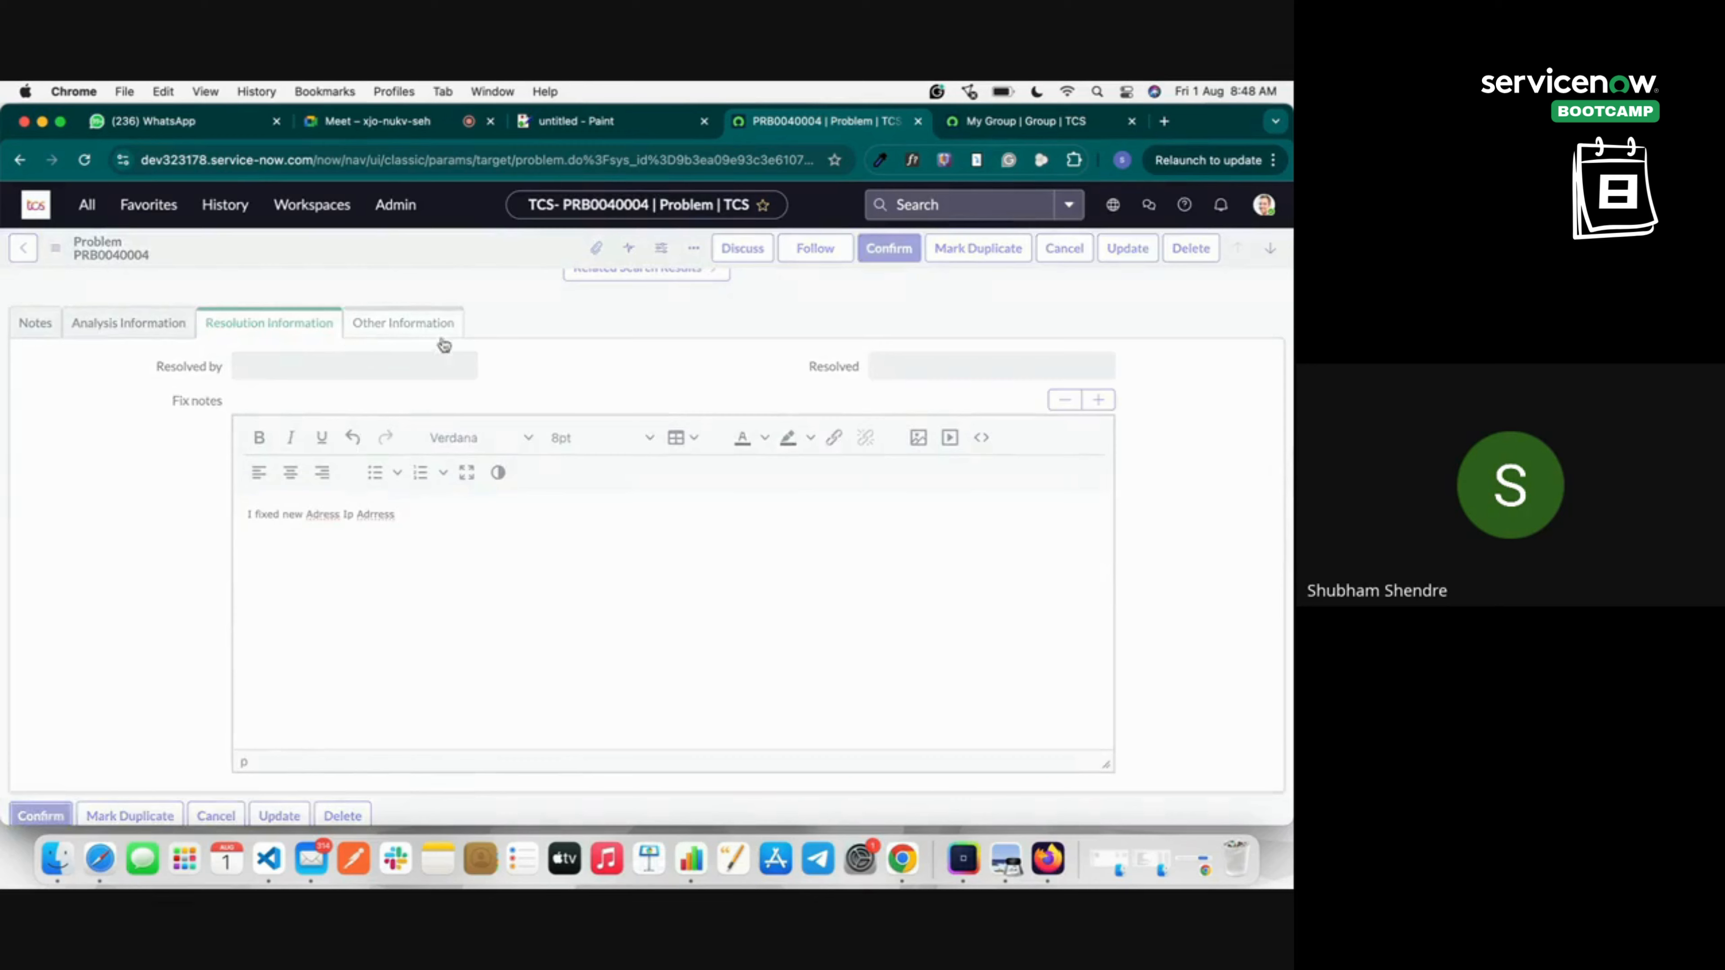
Review PRB0040004's Notes, Analysis, Resolution and Other Information tabs.
scroll(482, 598, "down", 4)
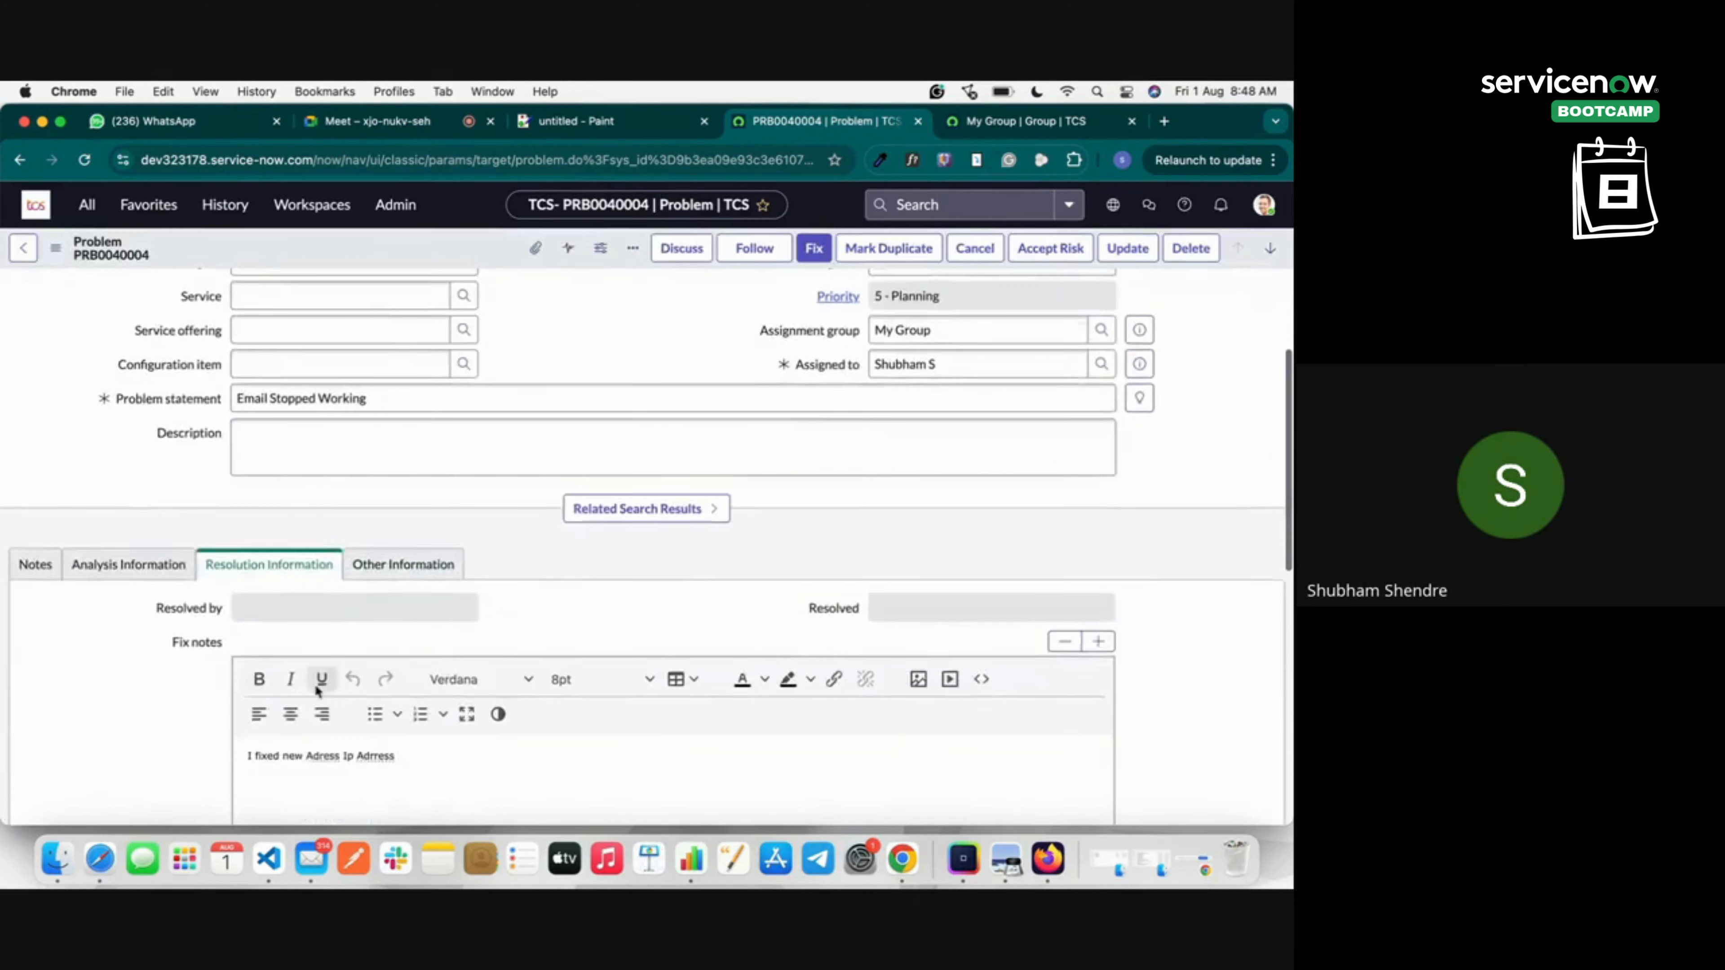
scroll(314, 683, "down", 5)
scroll(141, 651, "up", 3)
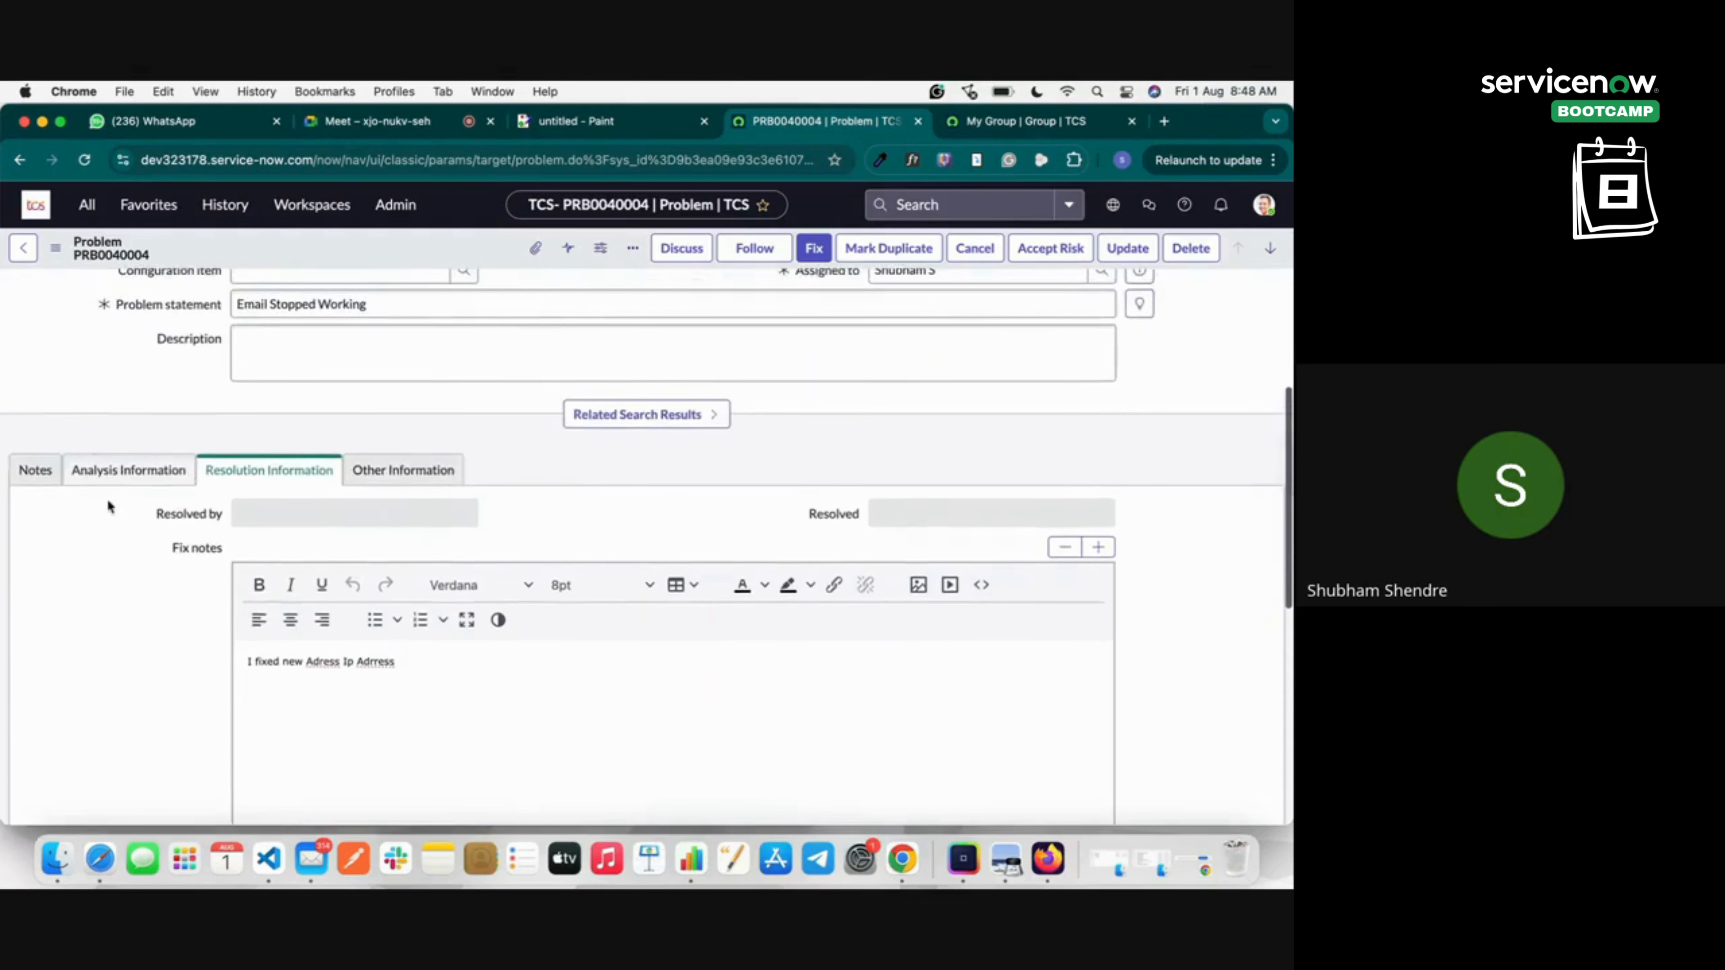
left_click(22, 479)
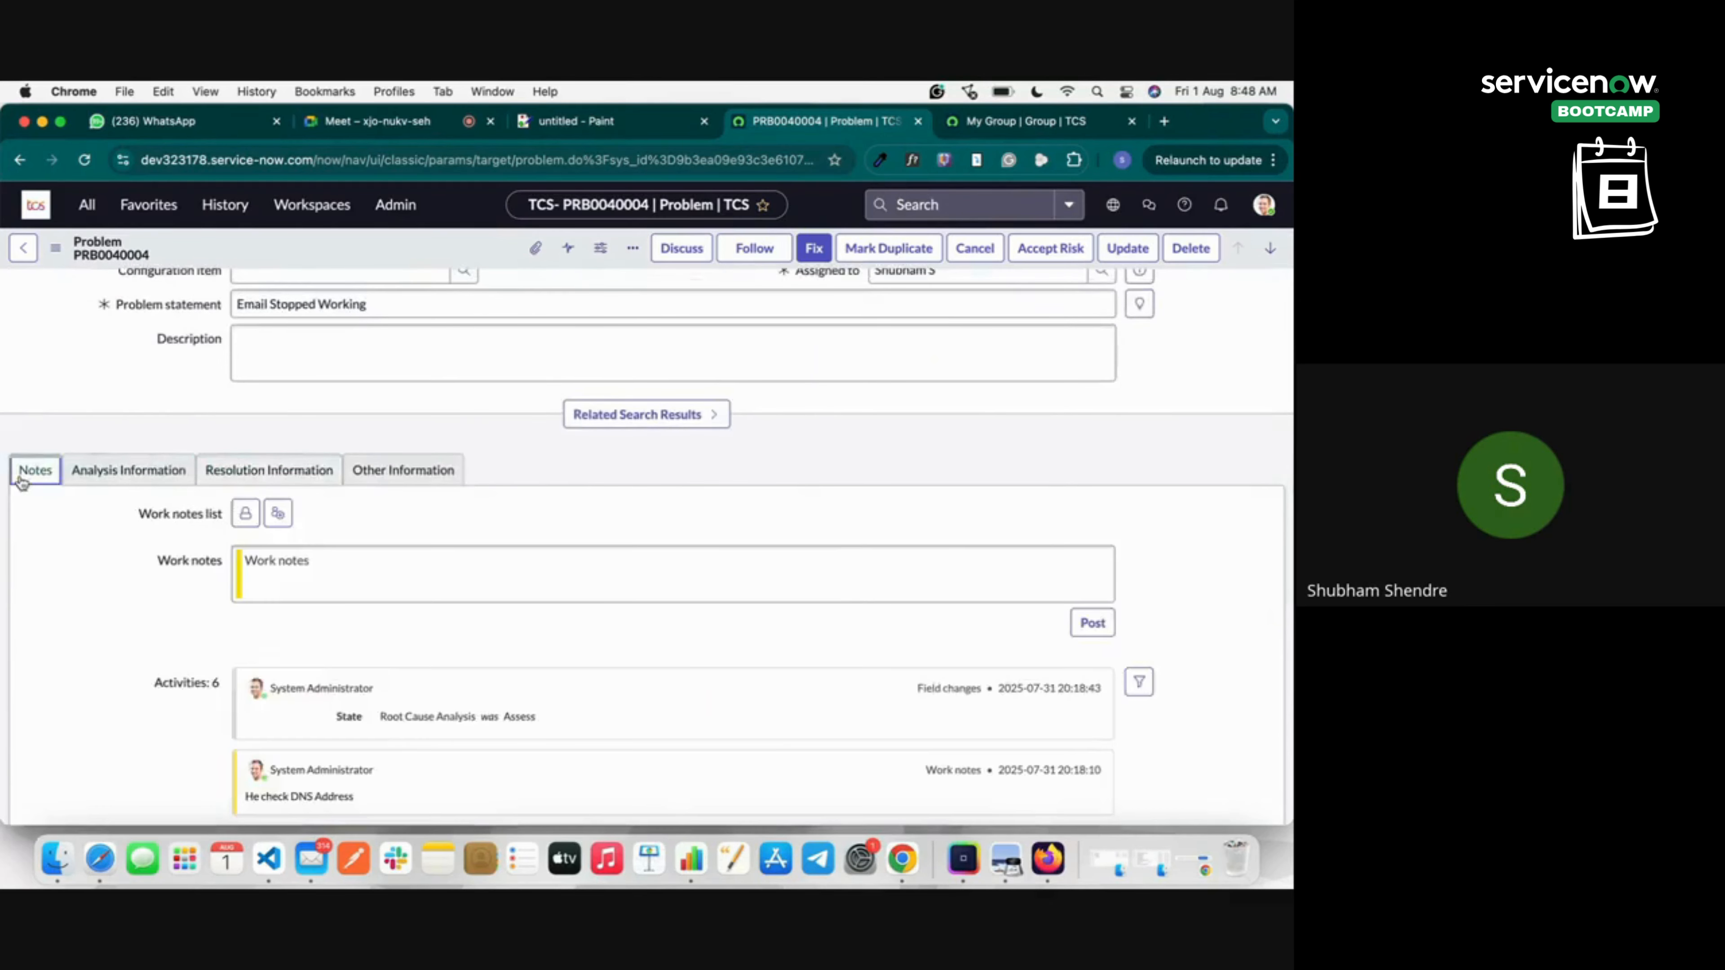
left_click(135, 472)
left_click(285, 472)
left_click(428, 475)
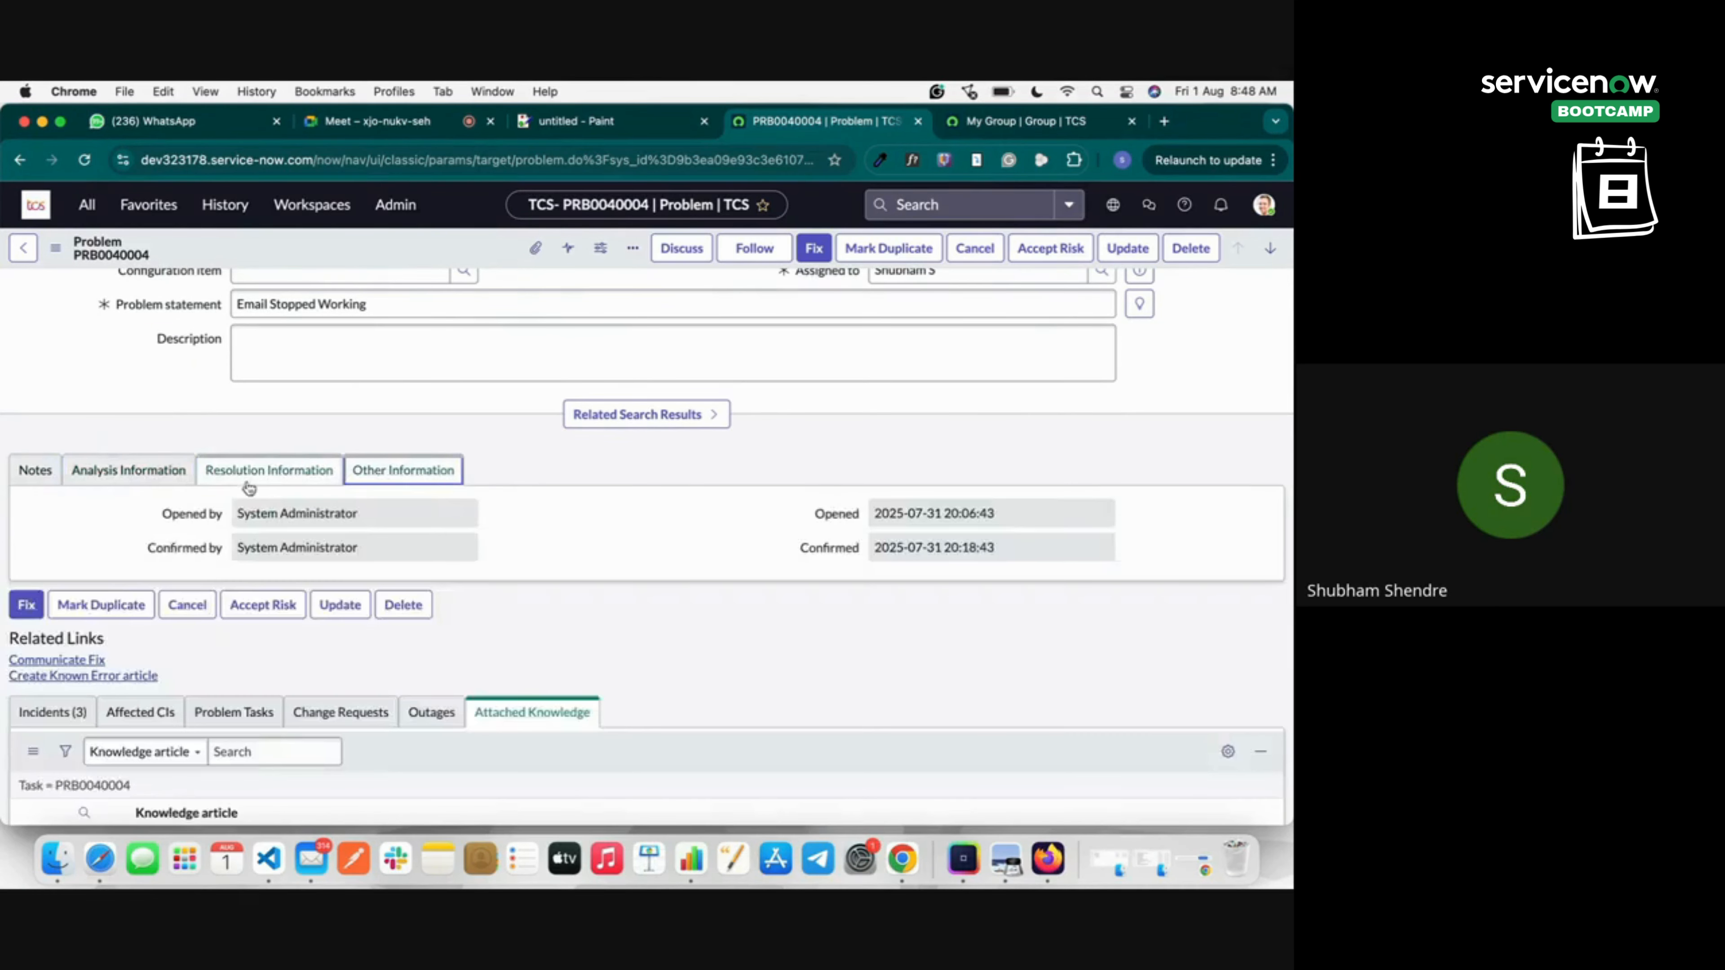
left_click(151, 482)
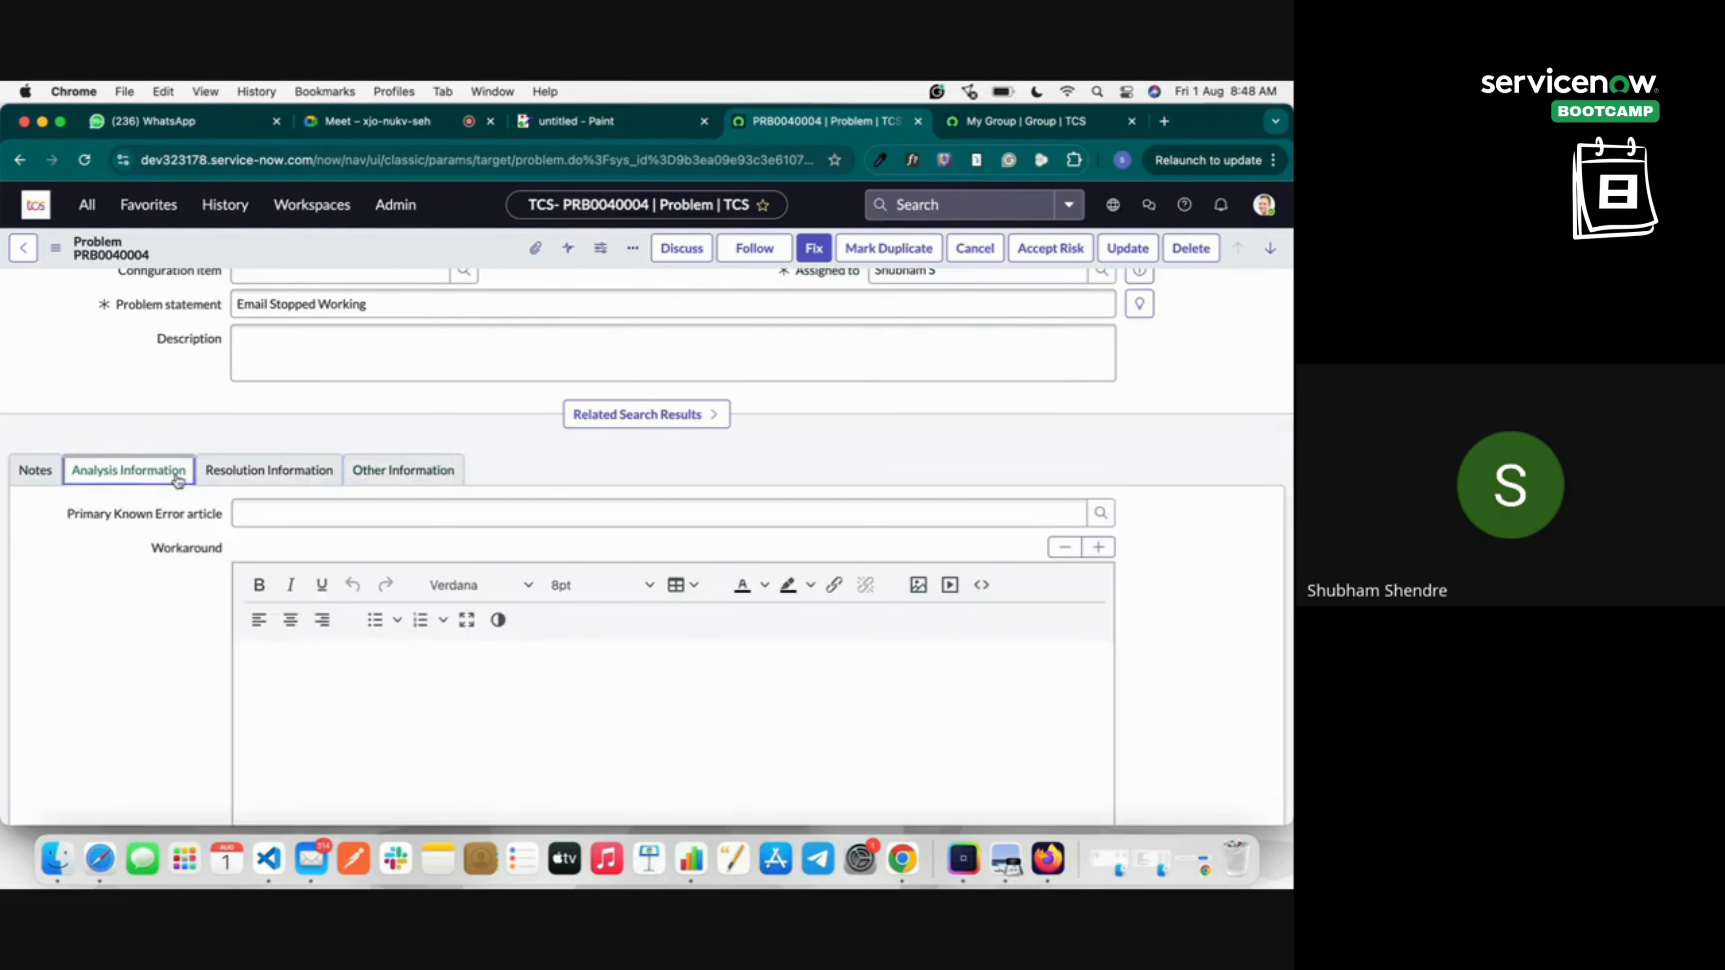
left_click(248, 479)
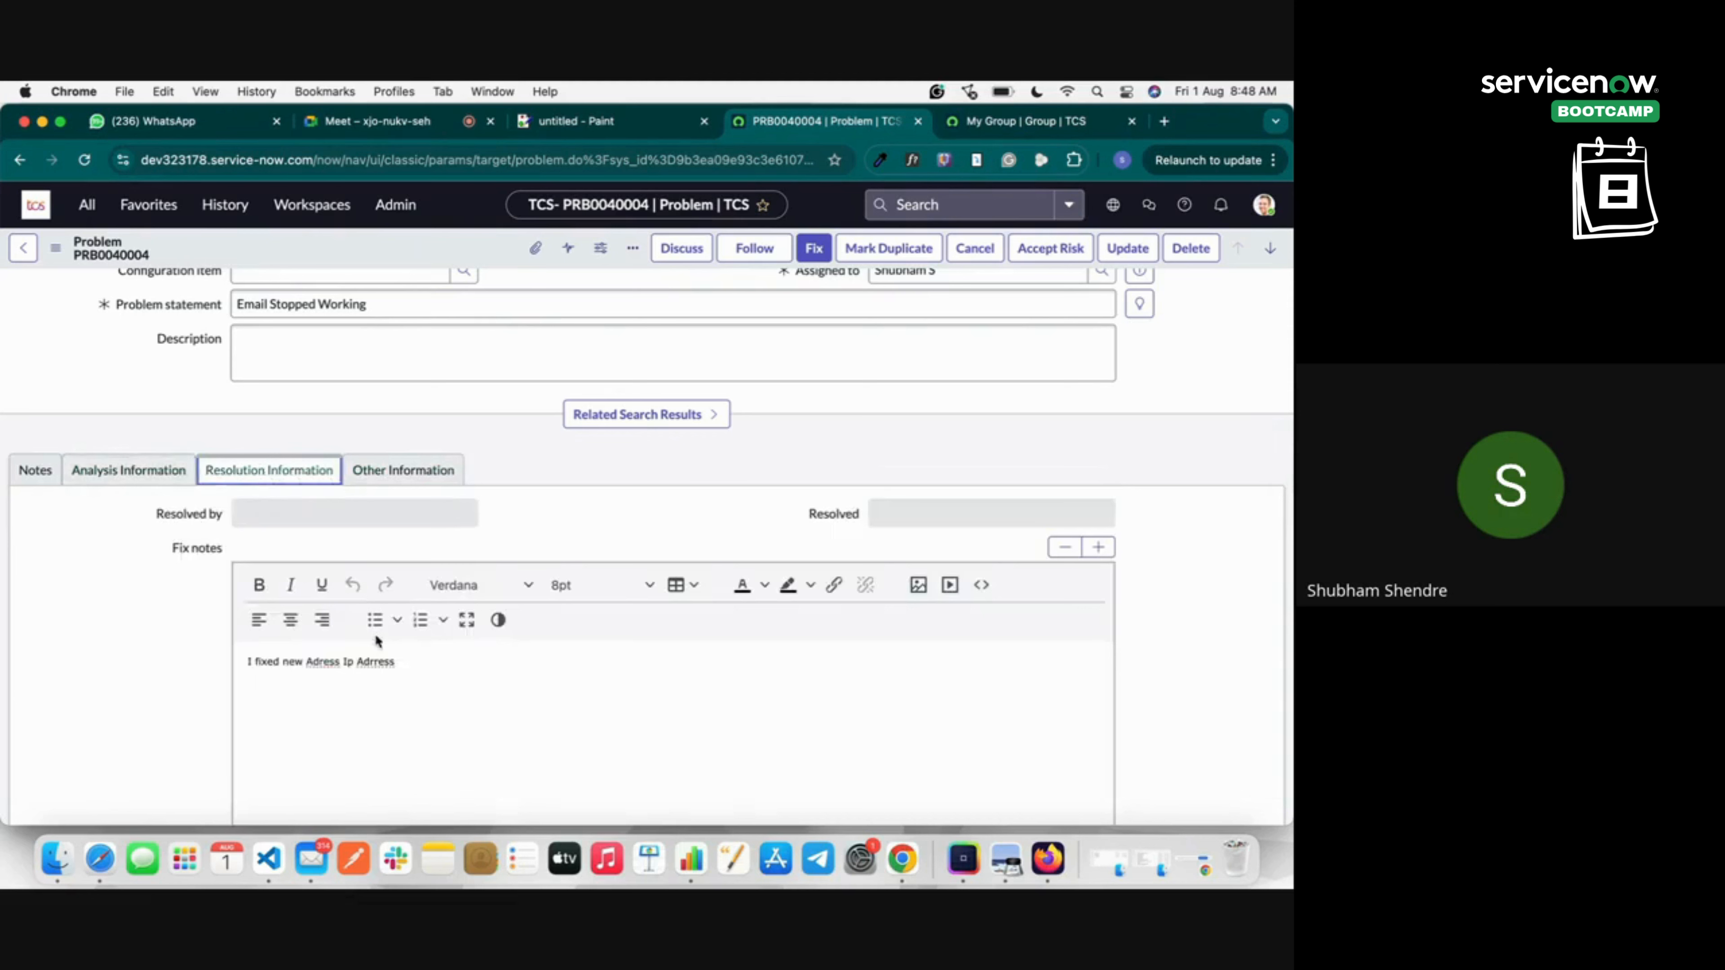
scroll(638, 435, "up", 5)
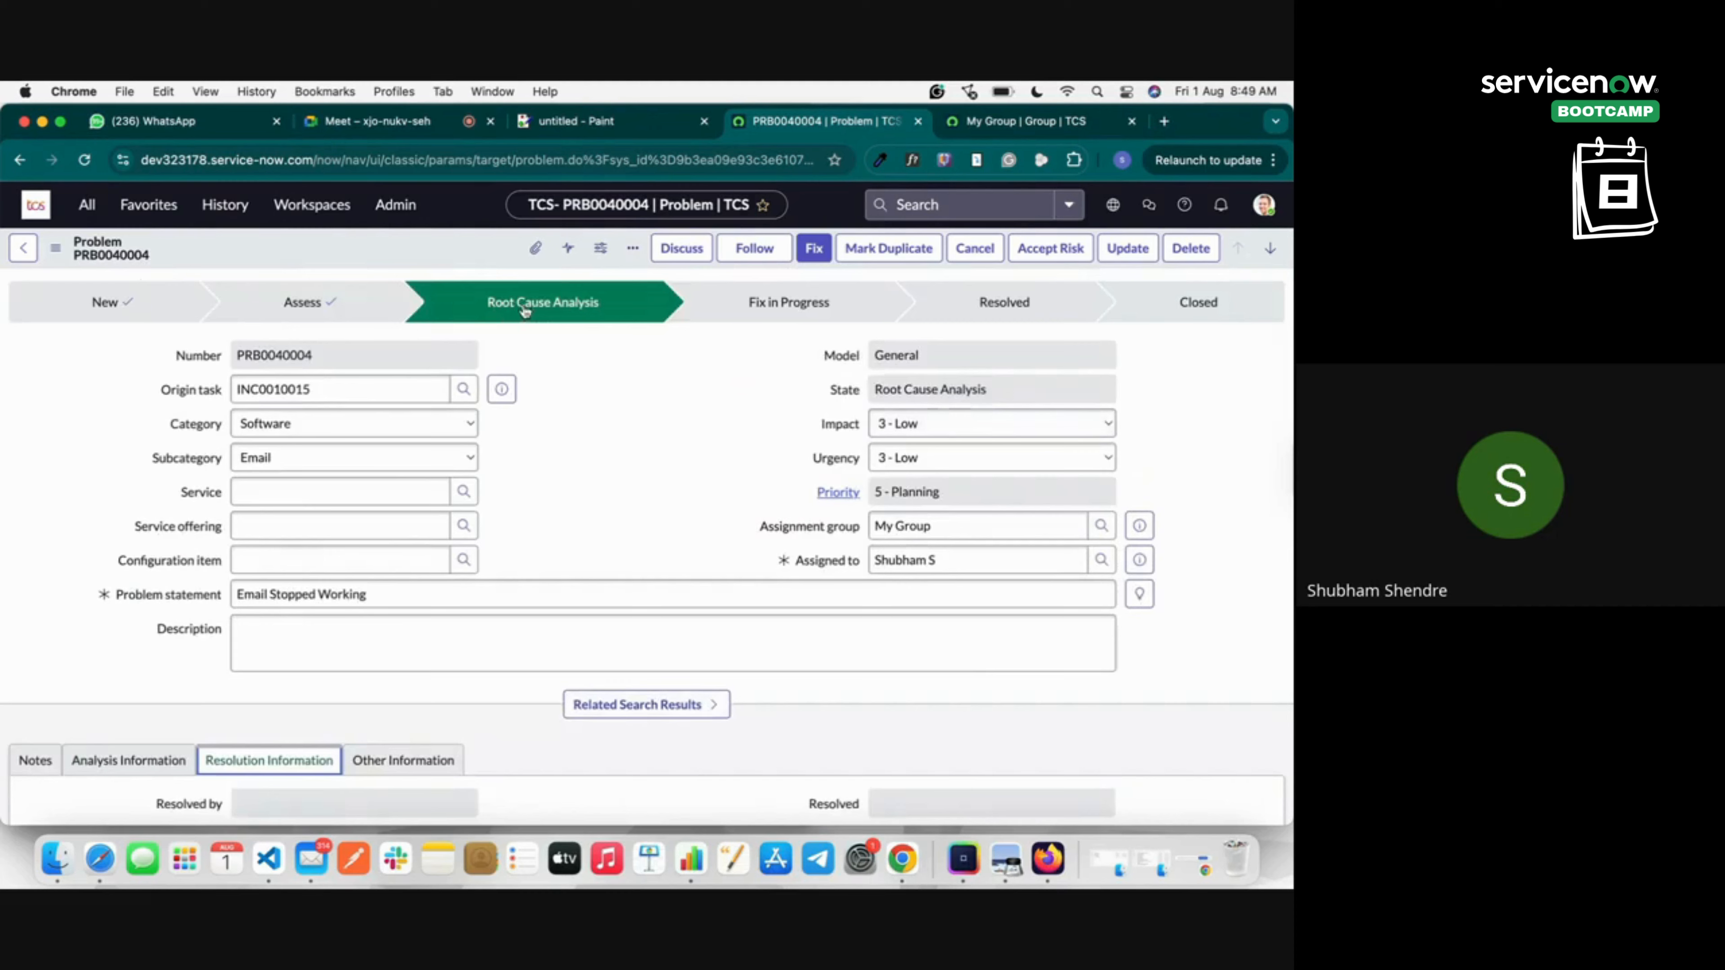
scroll(540, 425, "down", 1)
scroll(540, 424, "down", 10)
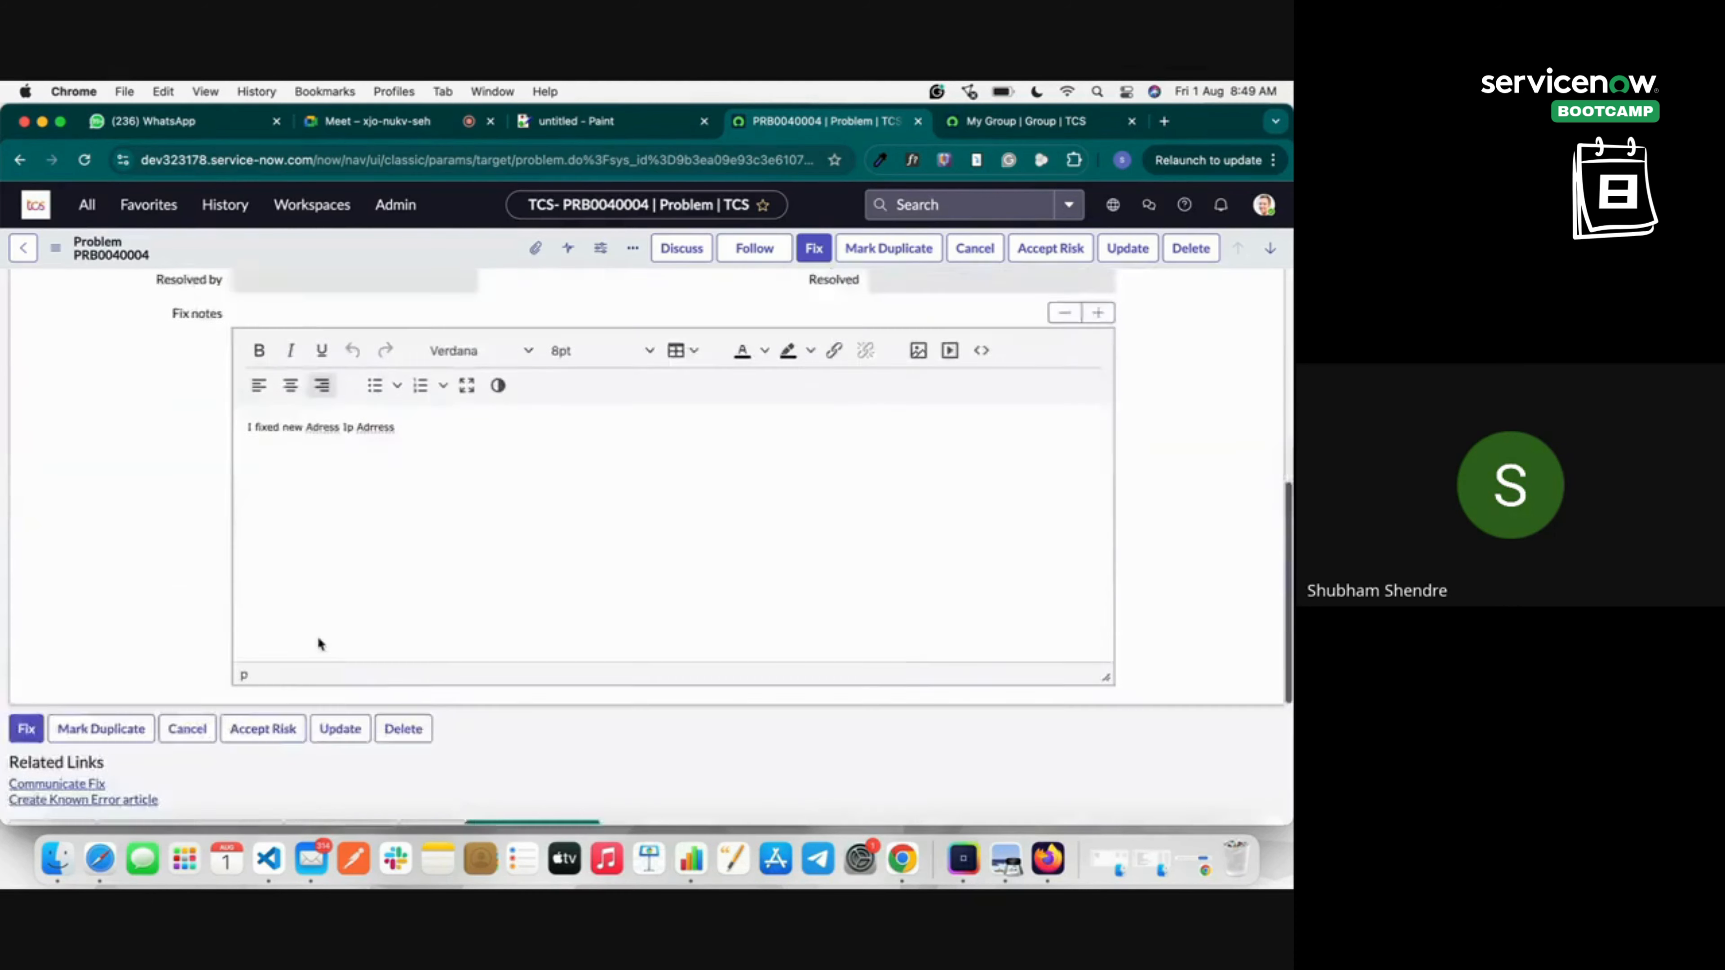
scroll(77, 654, "up", 10)
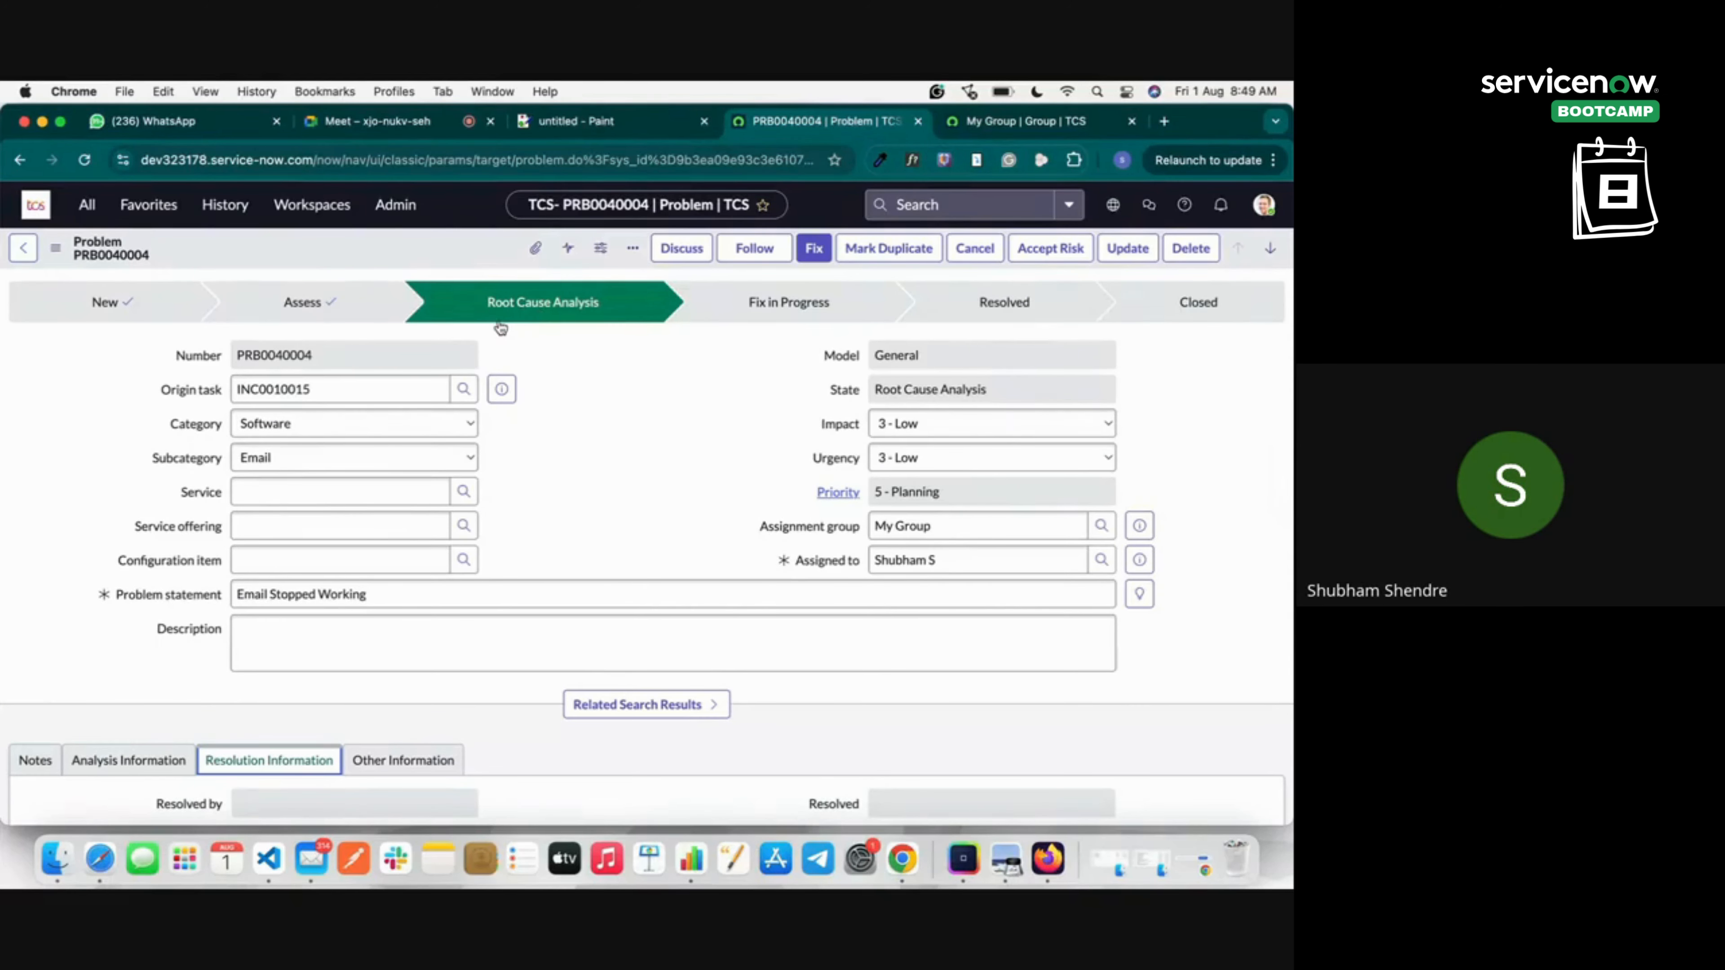
scroll(588, 482, "down", 6)
left_click(183, 531)
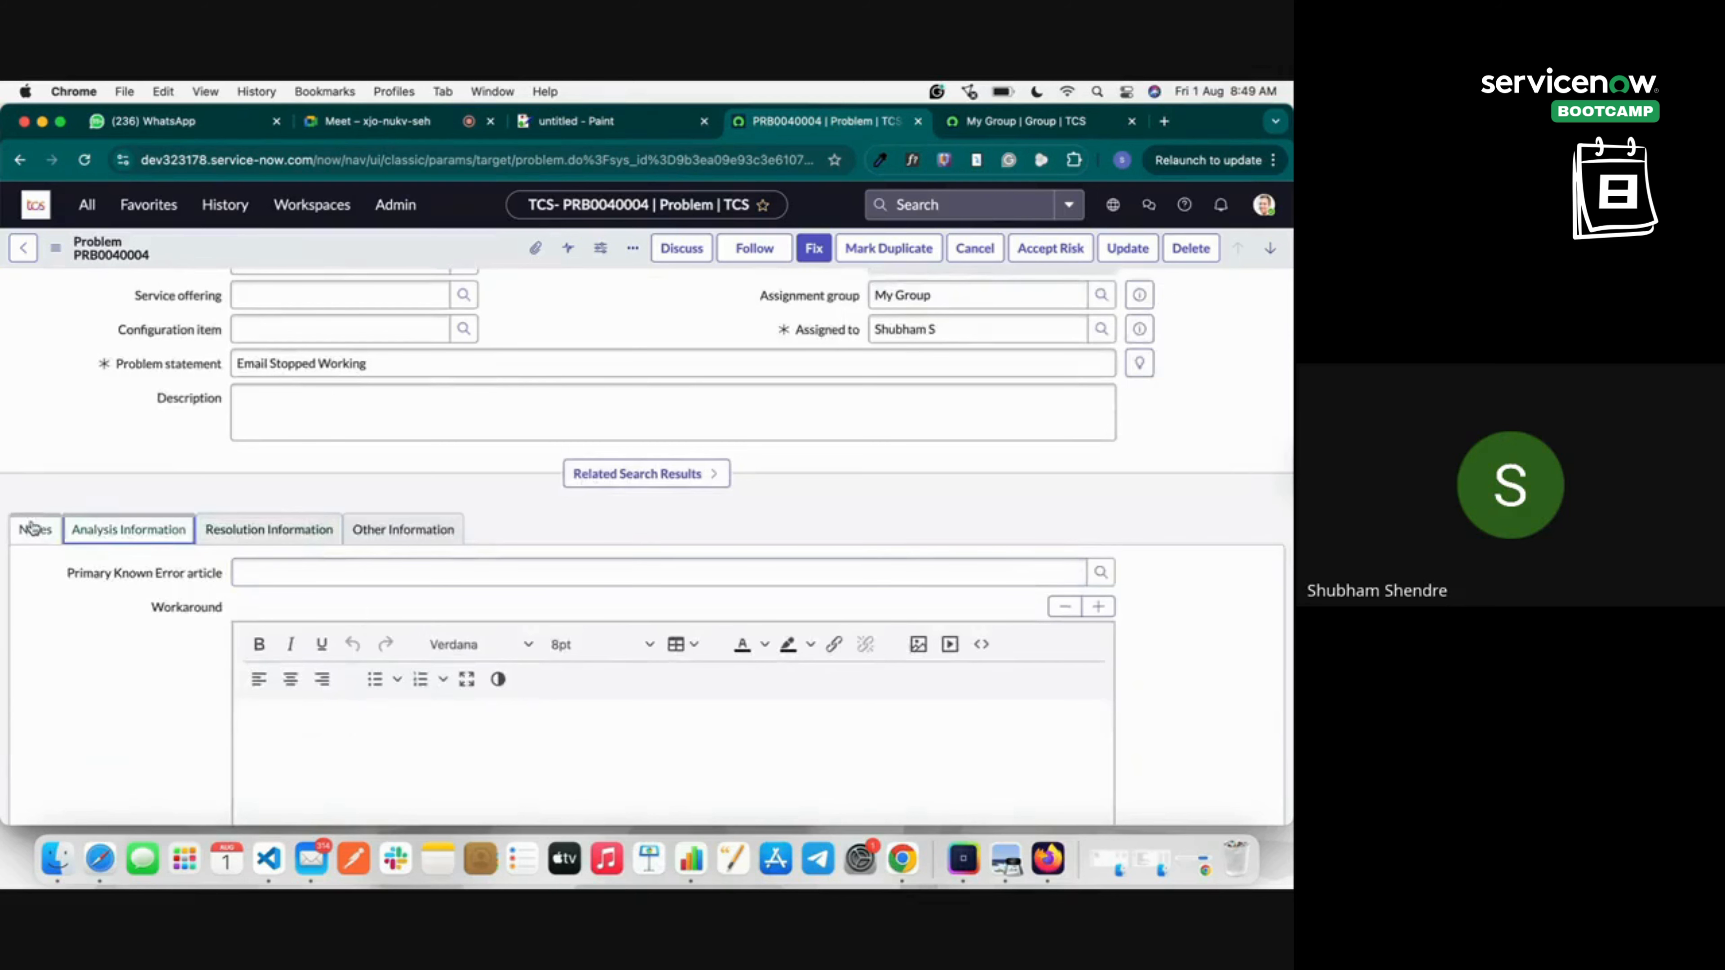
left_click(23, 527)
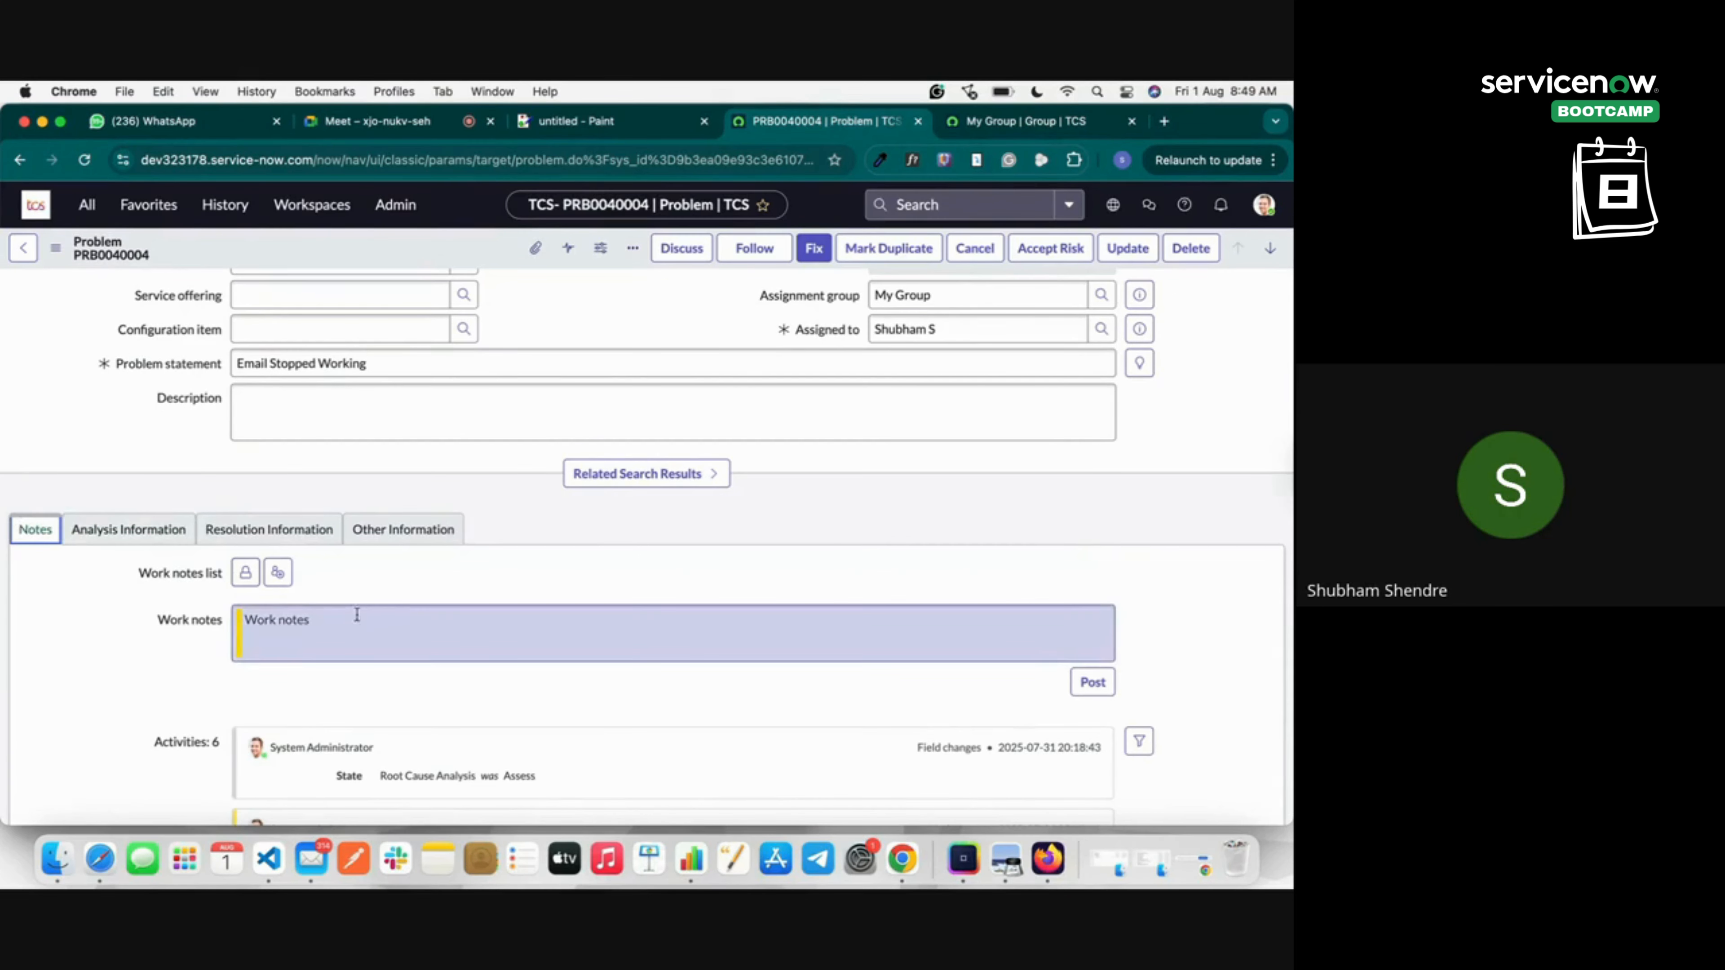
scroll(357, 614, "down", 1)
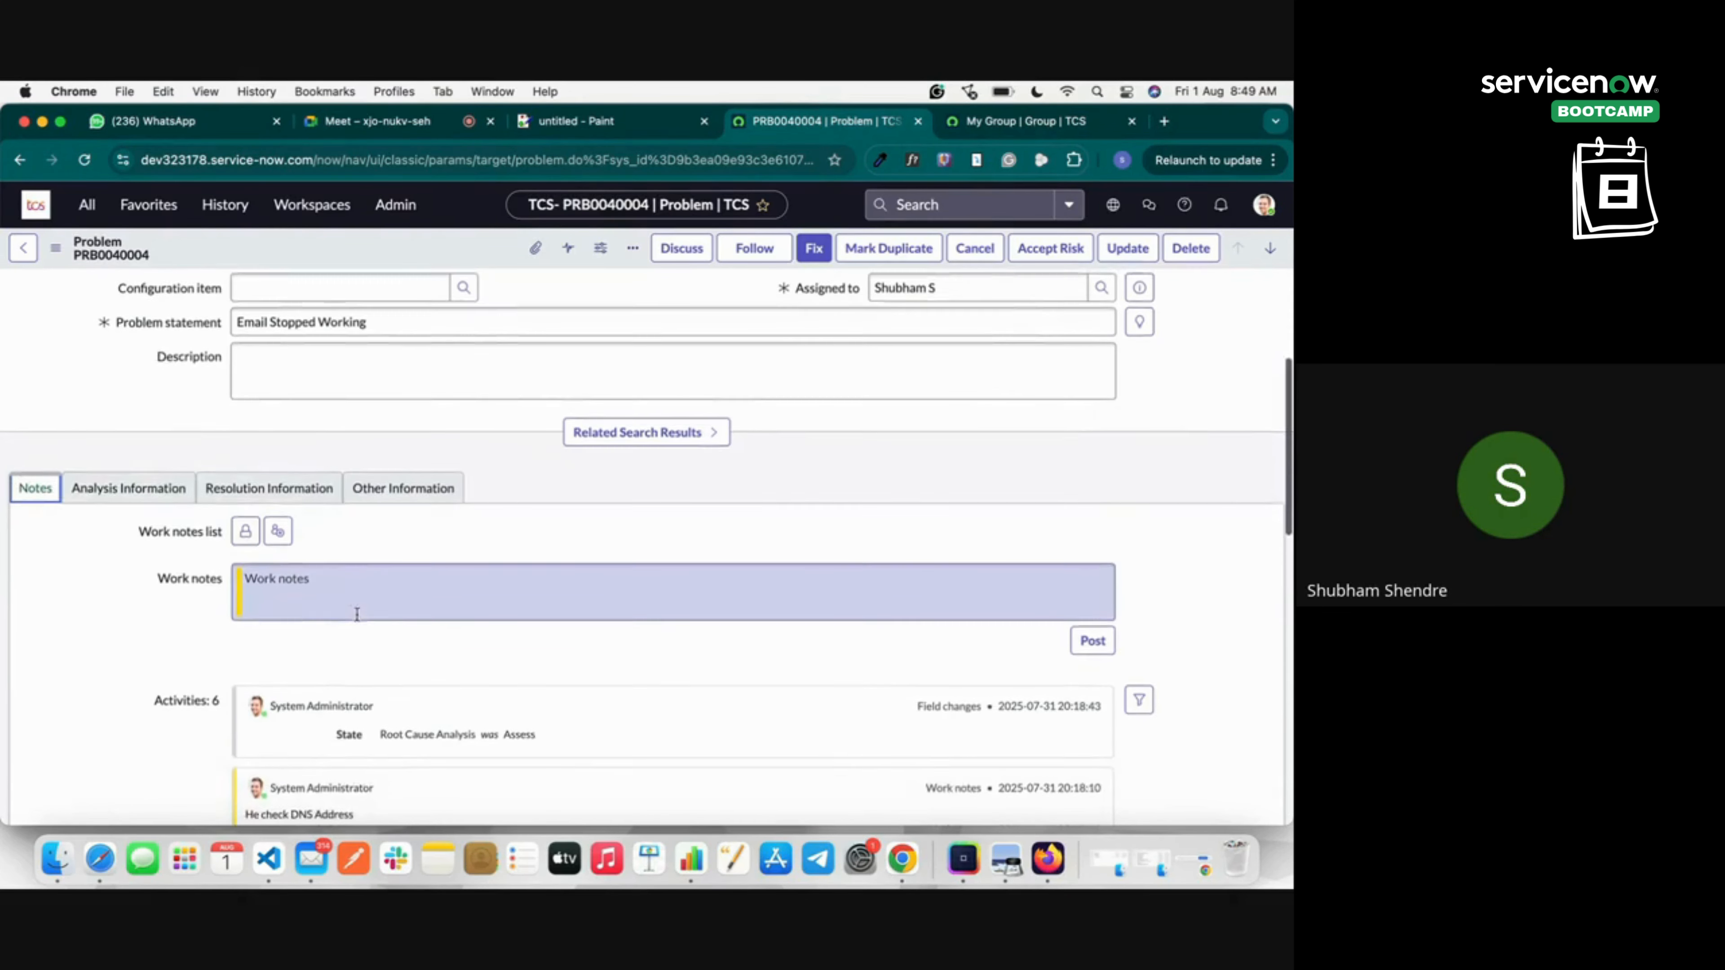
left_click(128, 486)
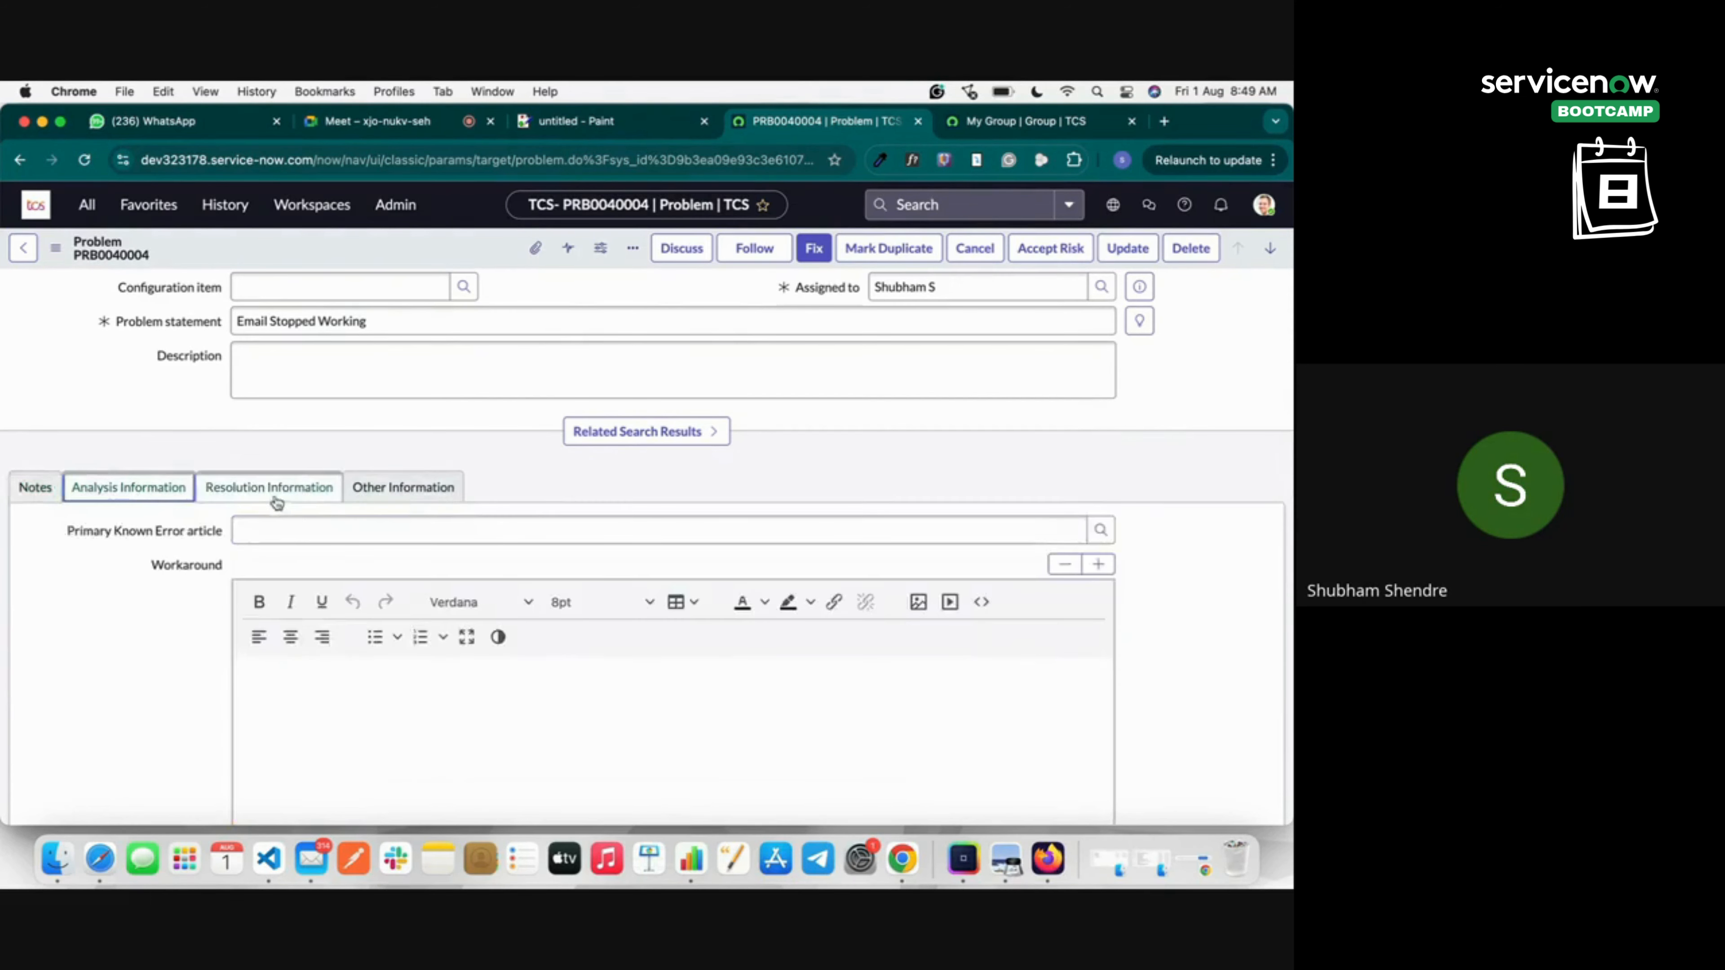
left_click(273, 494)
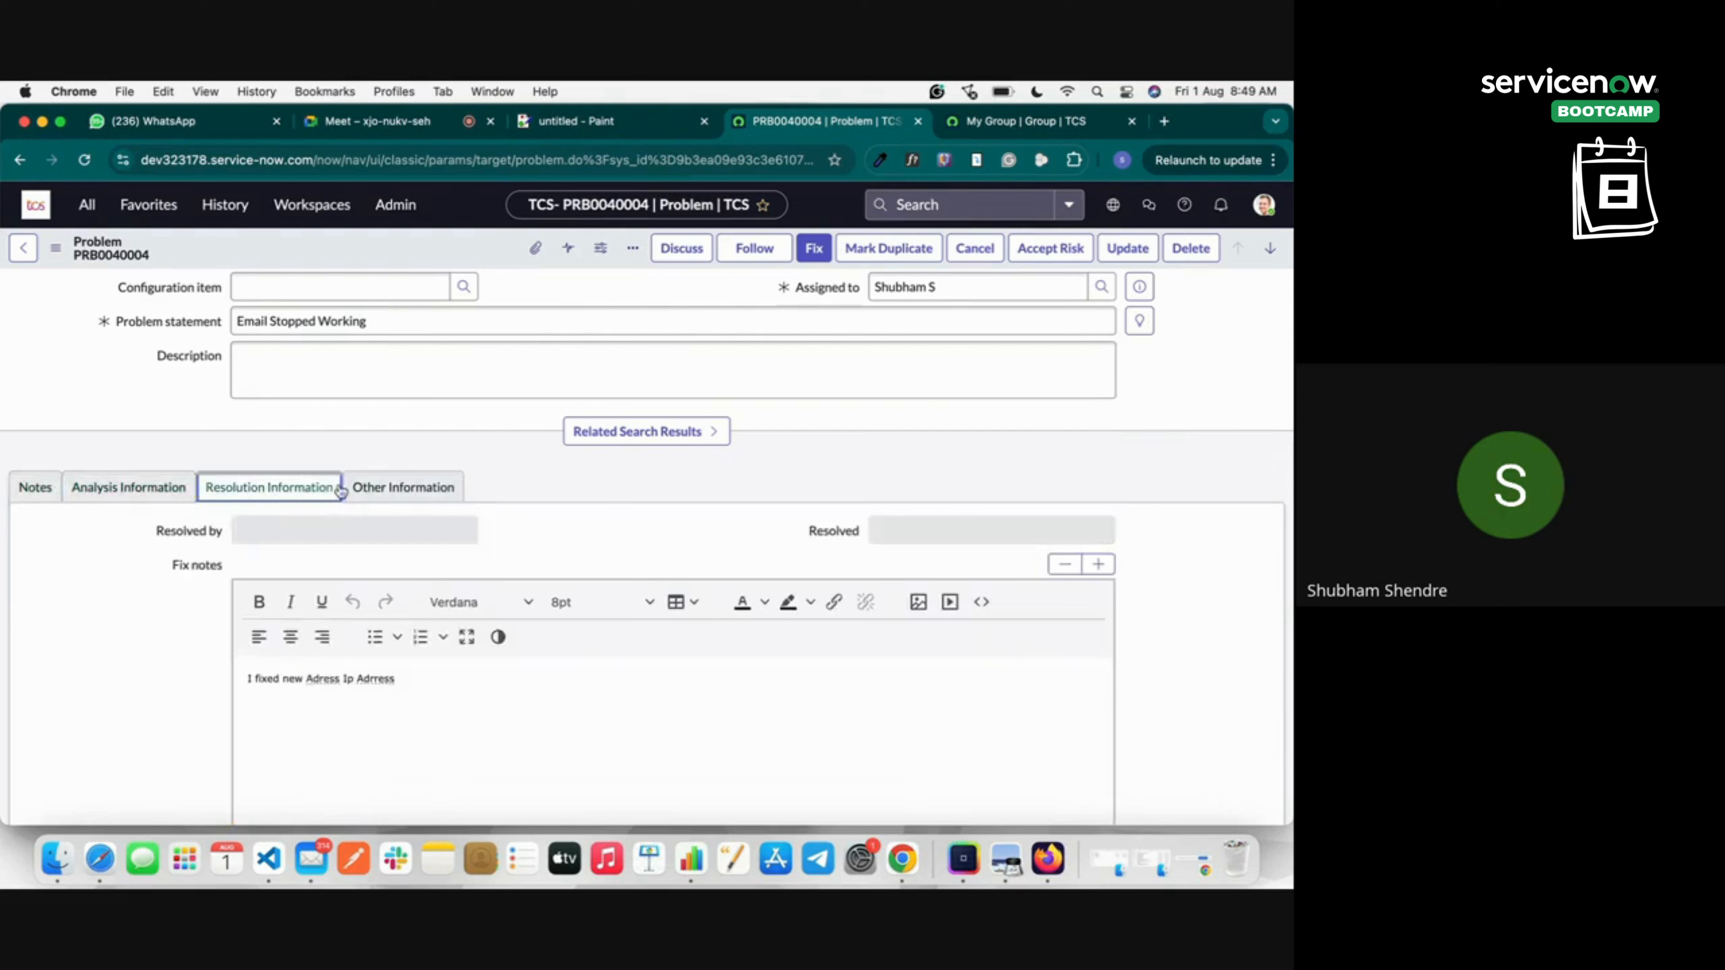
left_click(403, 491)
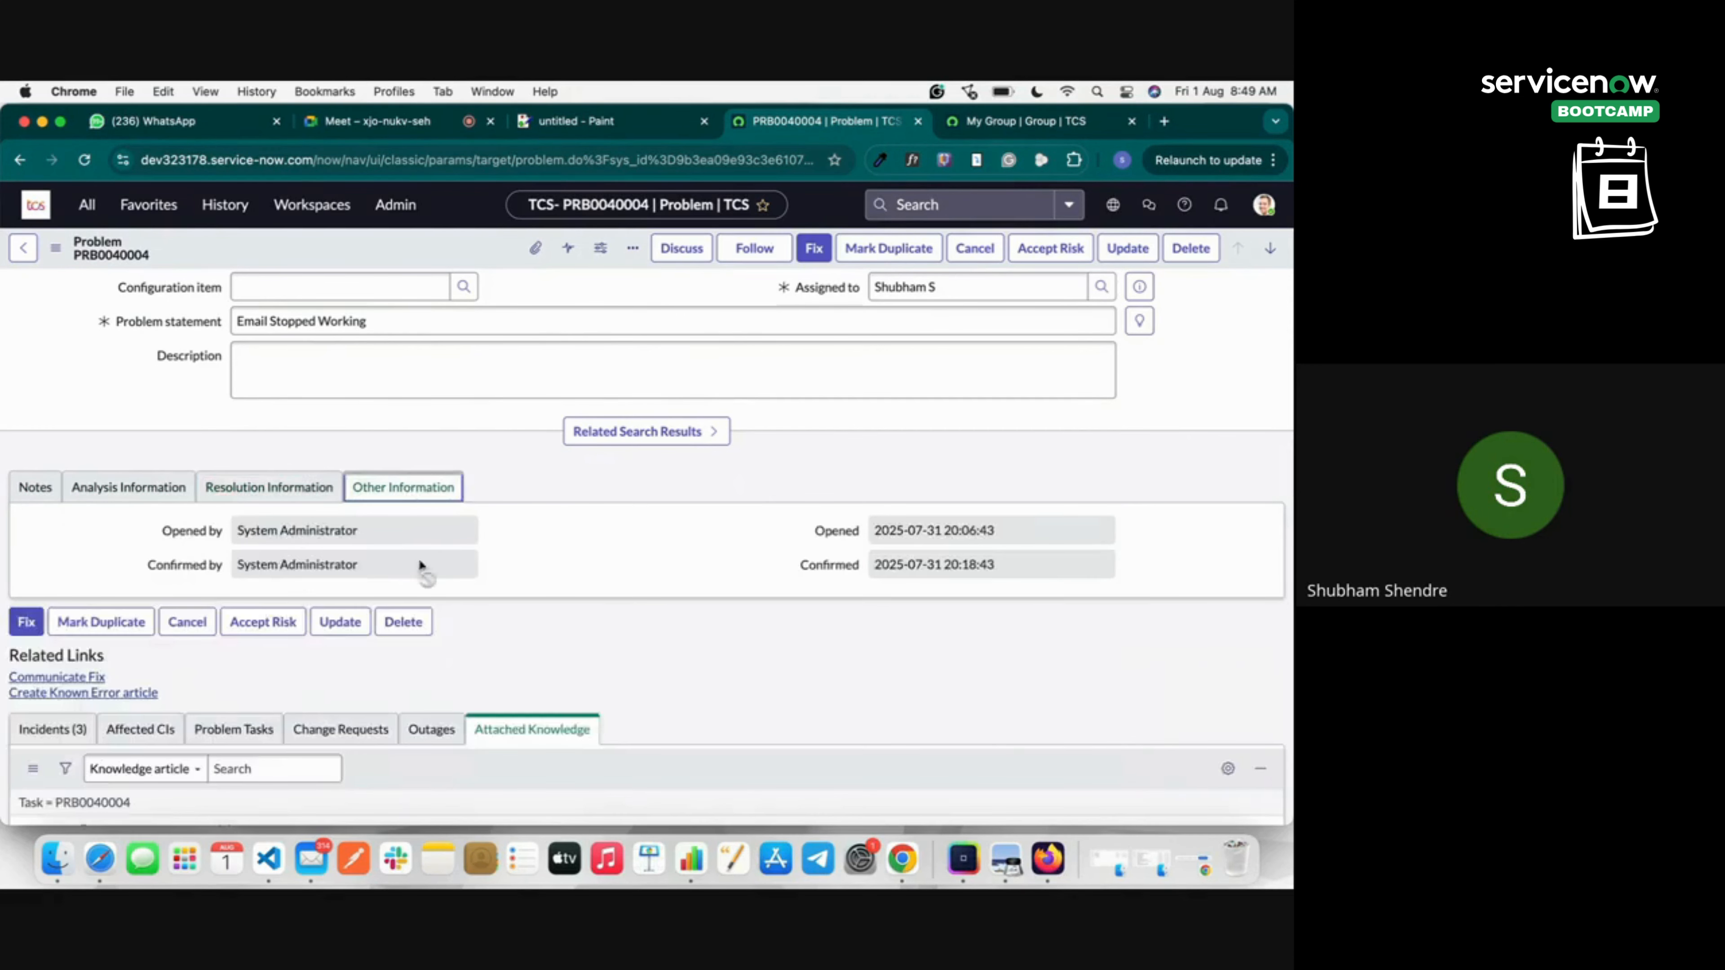
scroll(752, 407, "up", 2)
scroll(751, 407, "up", 3)
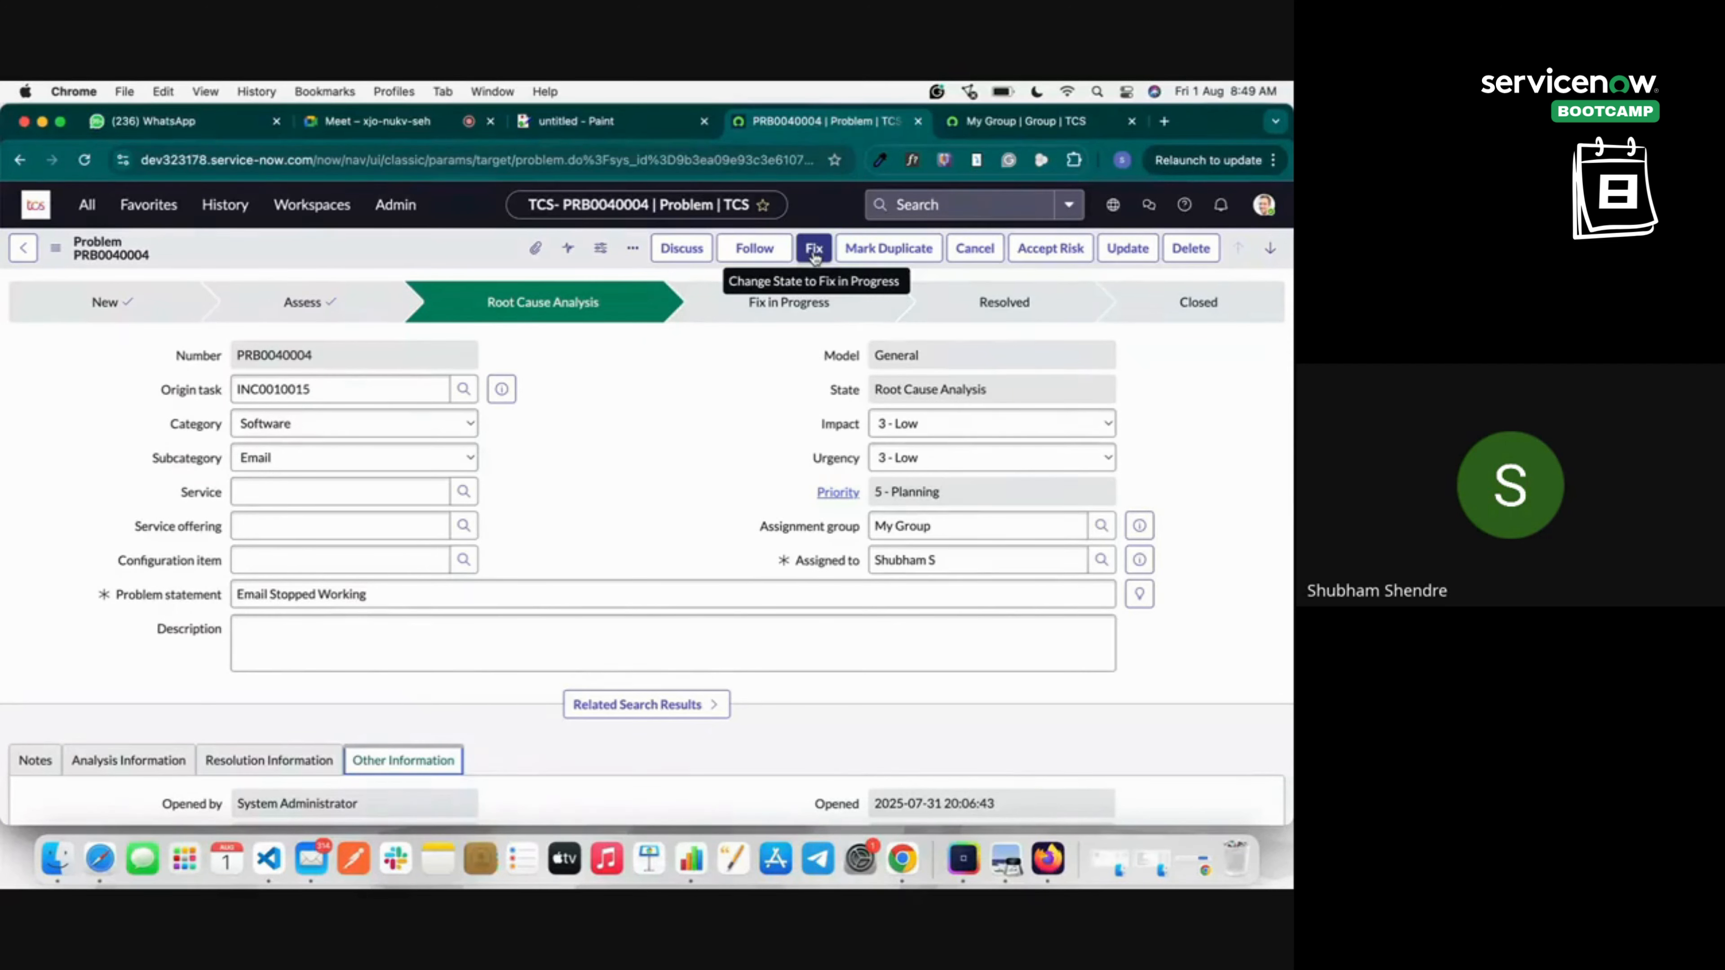
Use the Fix action to move the problem to Fix in Progress.
left_click(814, 250)
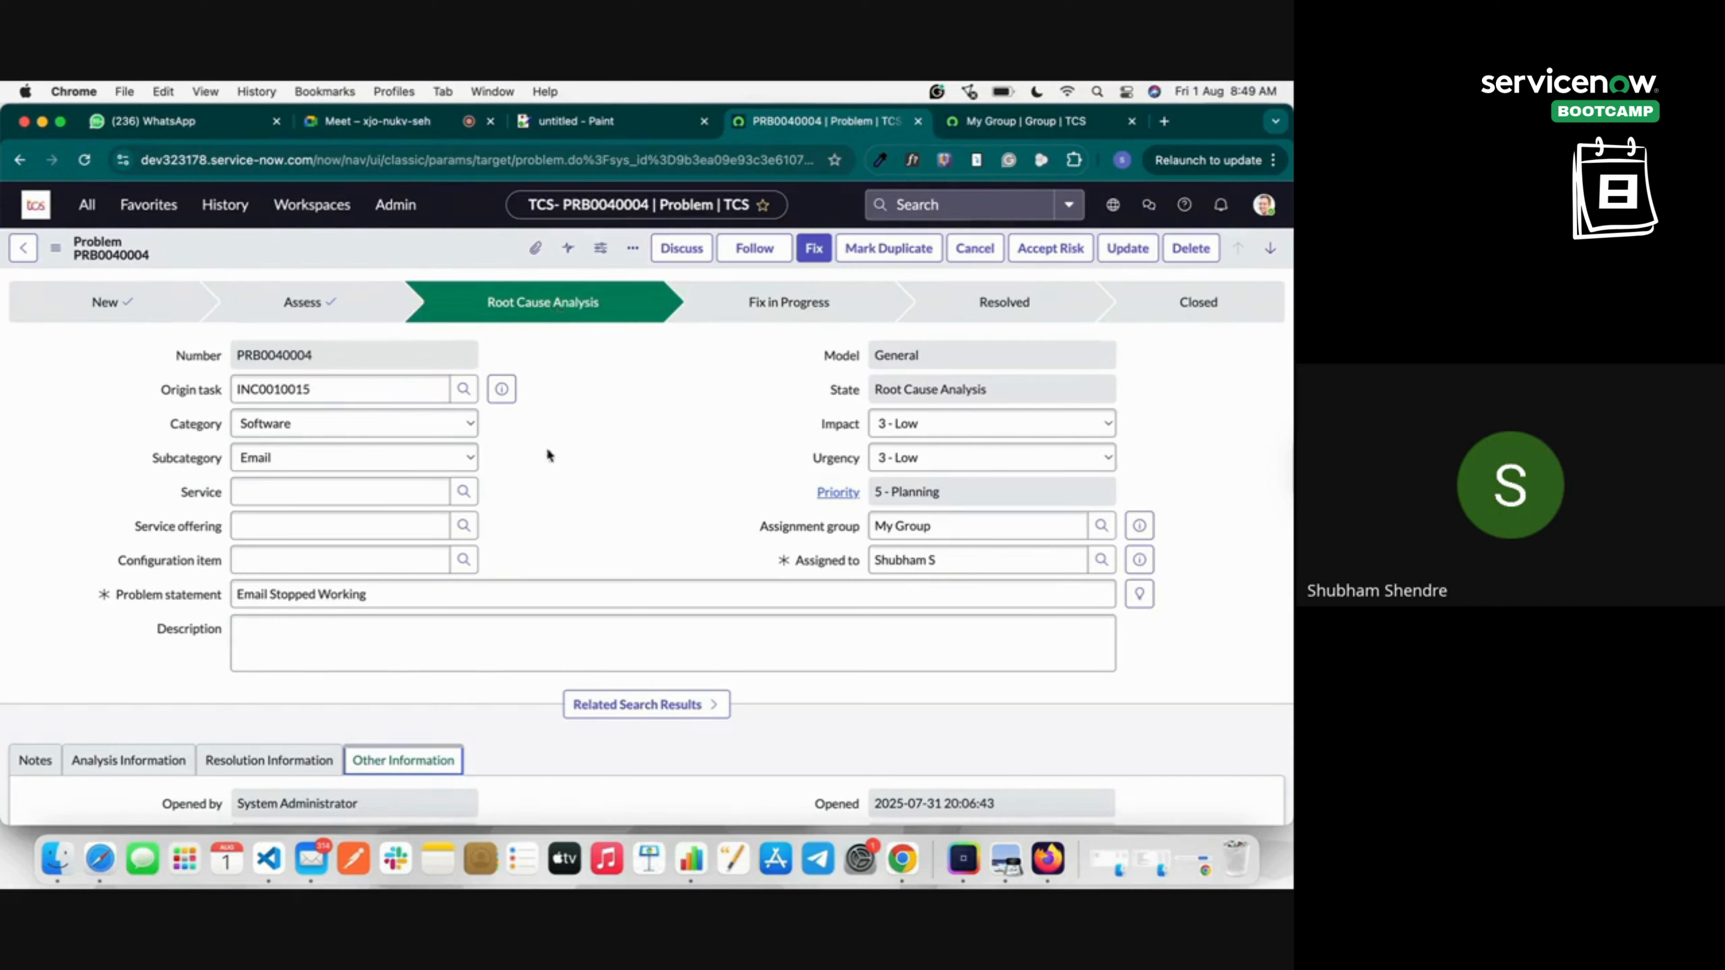
scroll(540, 516, "down", 7)
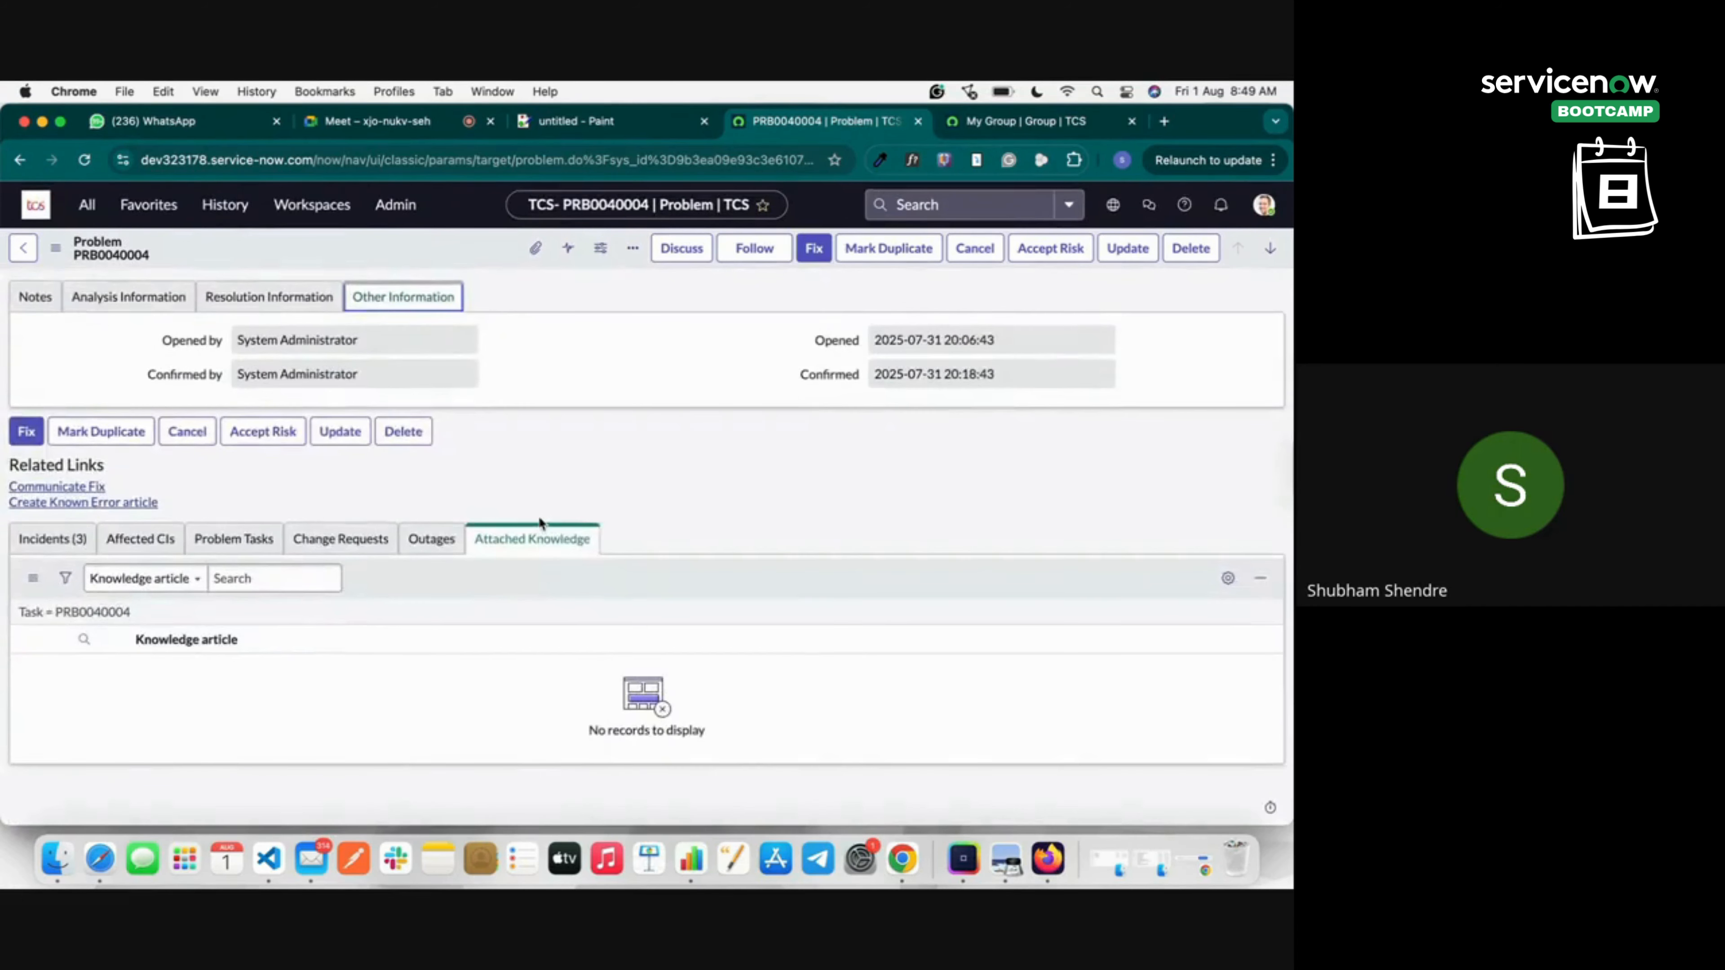
scroll(540, 521, "up", 7)
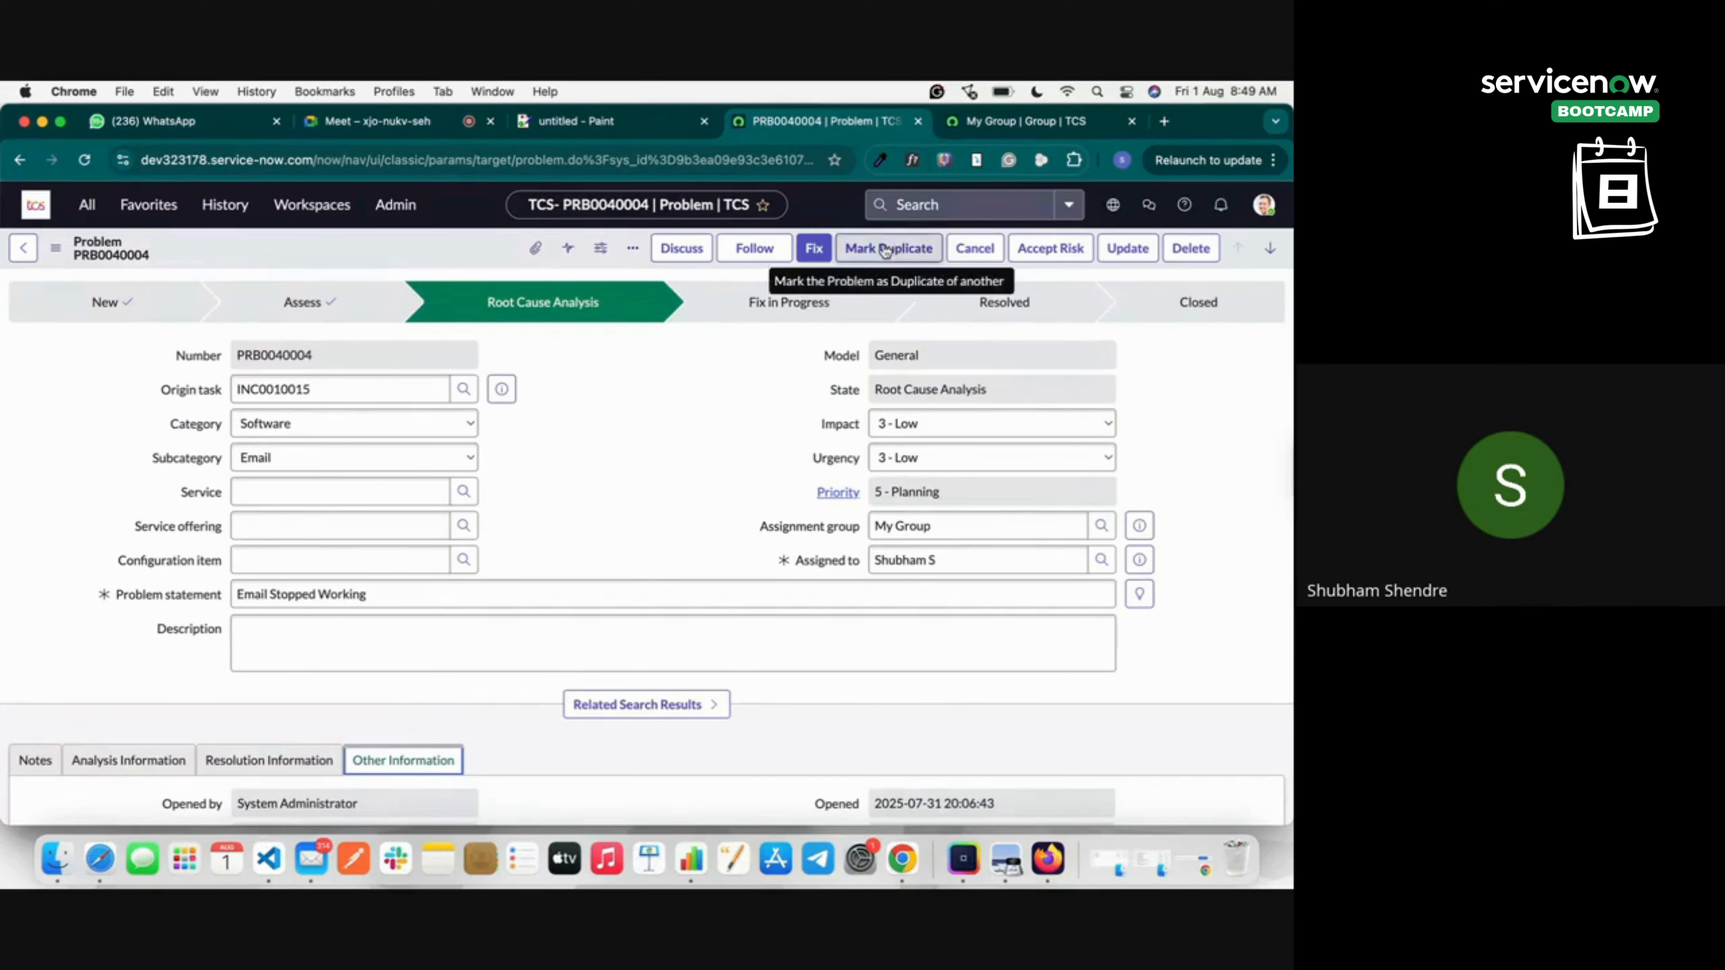
left_click(814, 249)
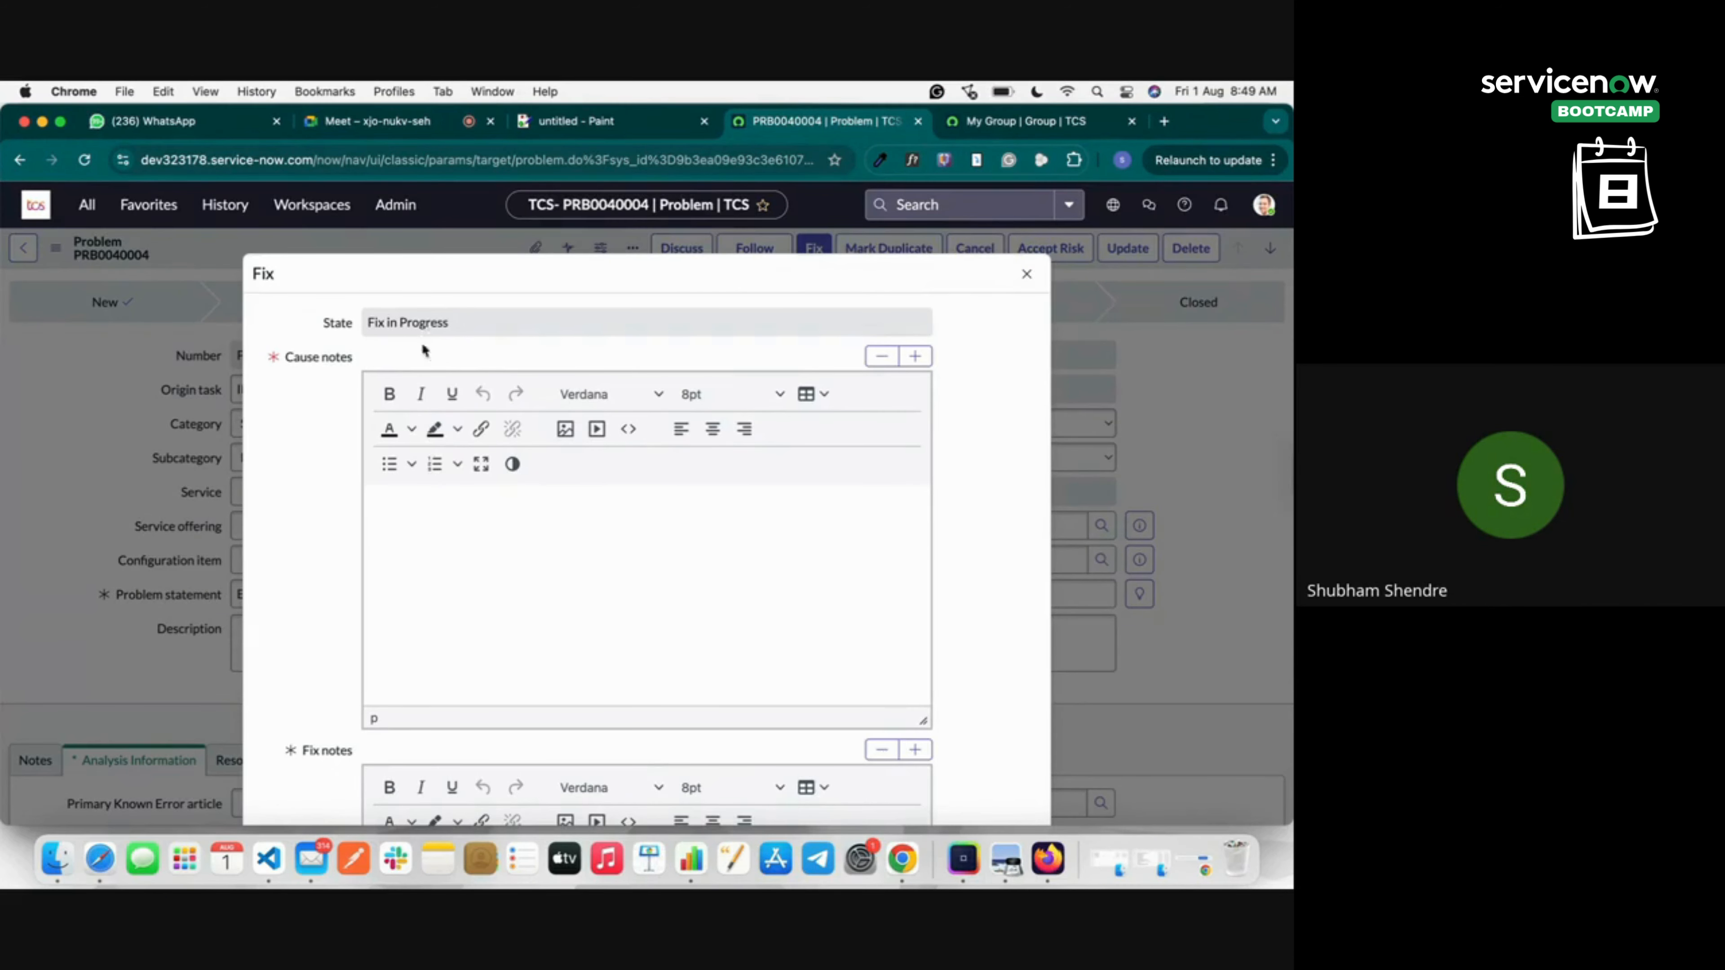
Enter cause notes stating the problem is caused by duplicate domain credentials.
left_click(432, 506)
scroll(462, 510, "down", 5)
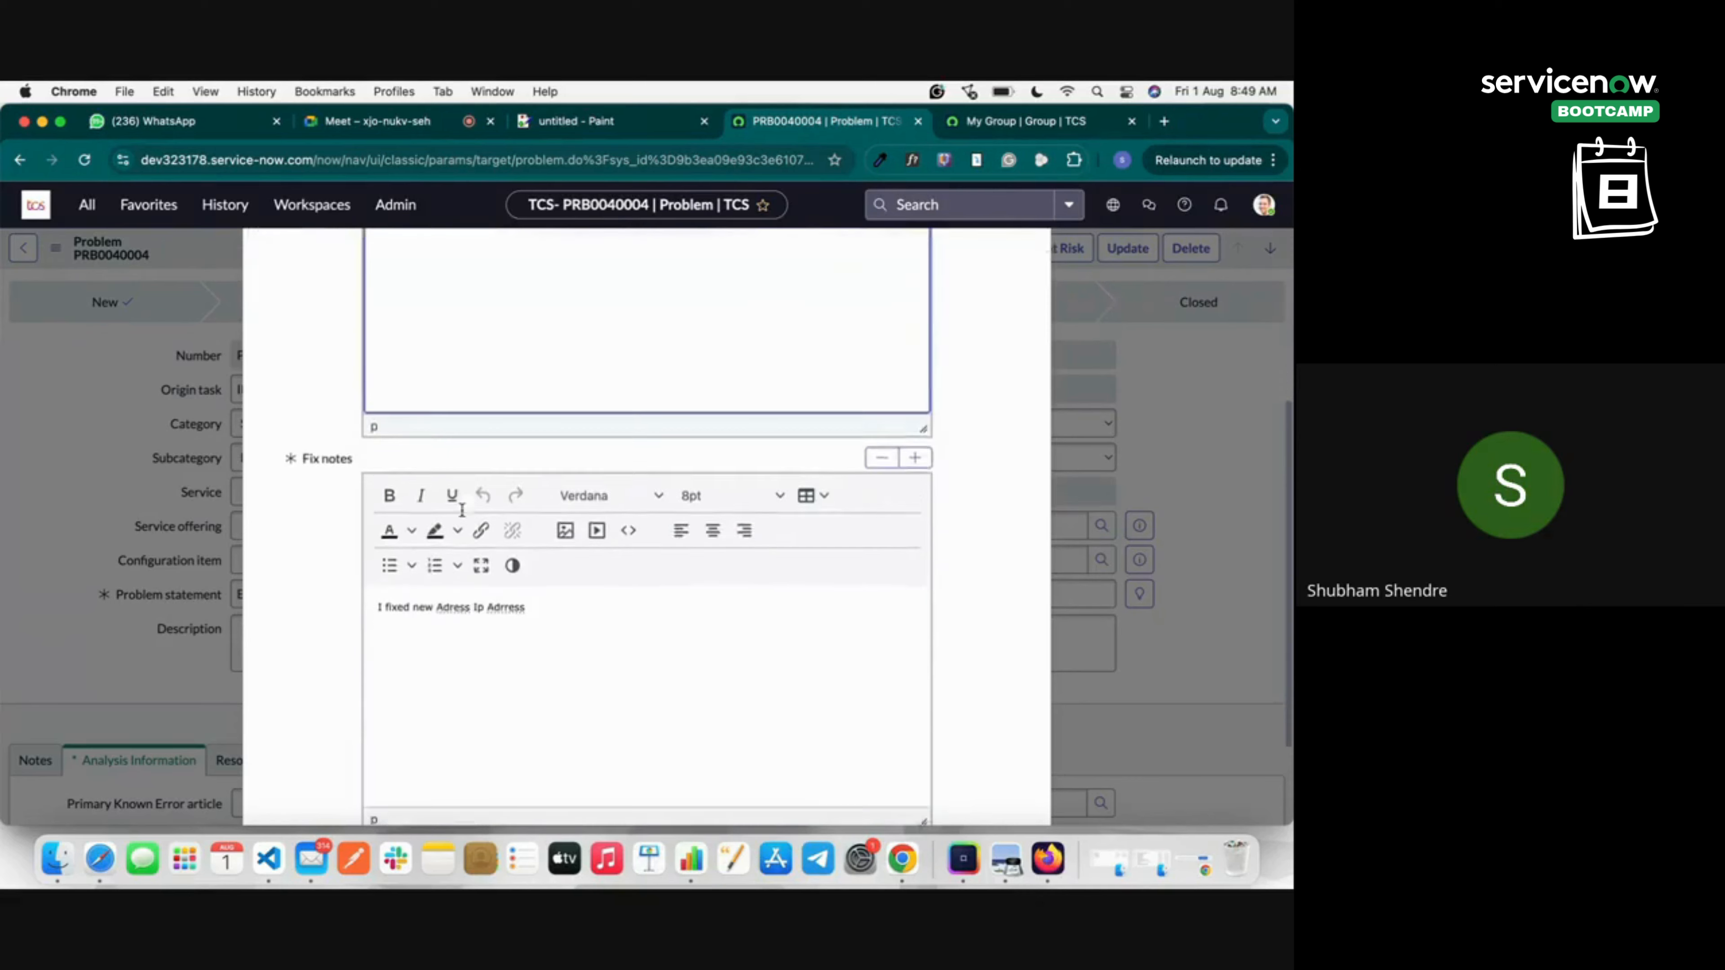
left_click(447, 598)
scroll(446, 598, "down", 2)
scroll(526, 560, "up", 6)
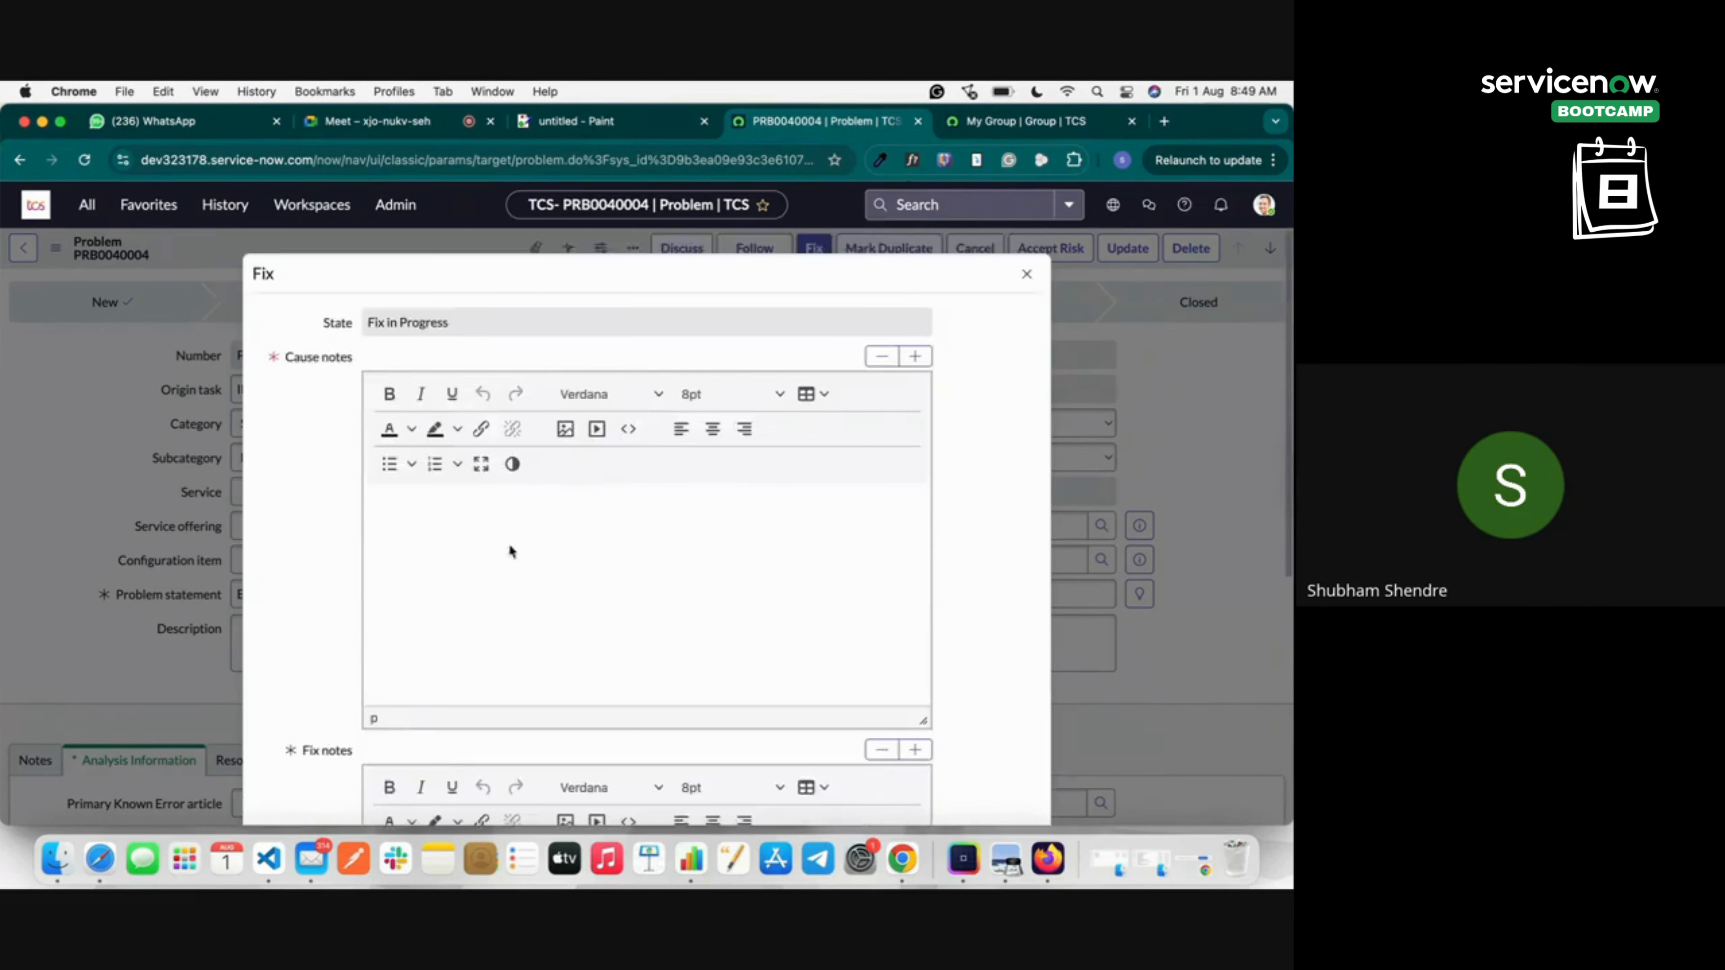
left_click(444, 520)
type("1")
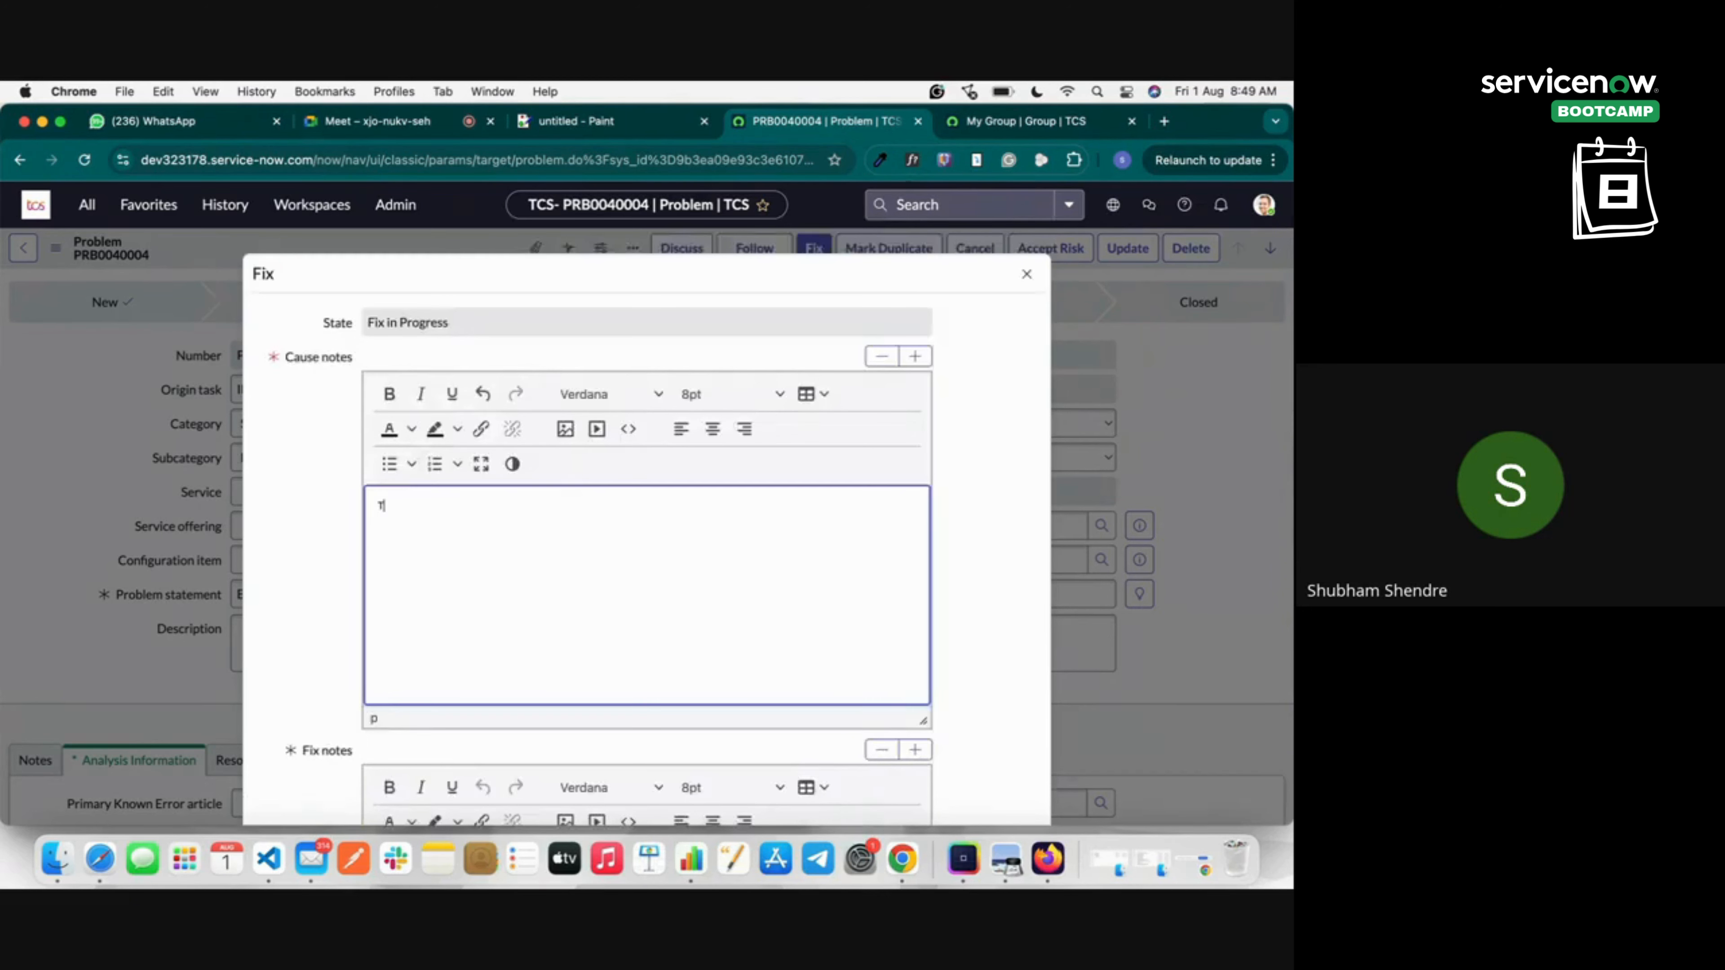
type("he Proble, ")
type("is xca")
type("aus")
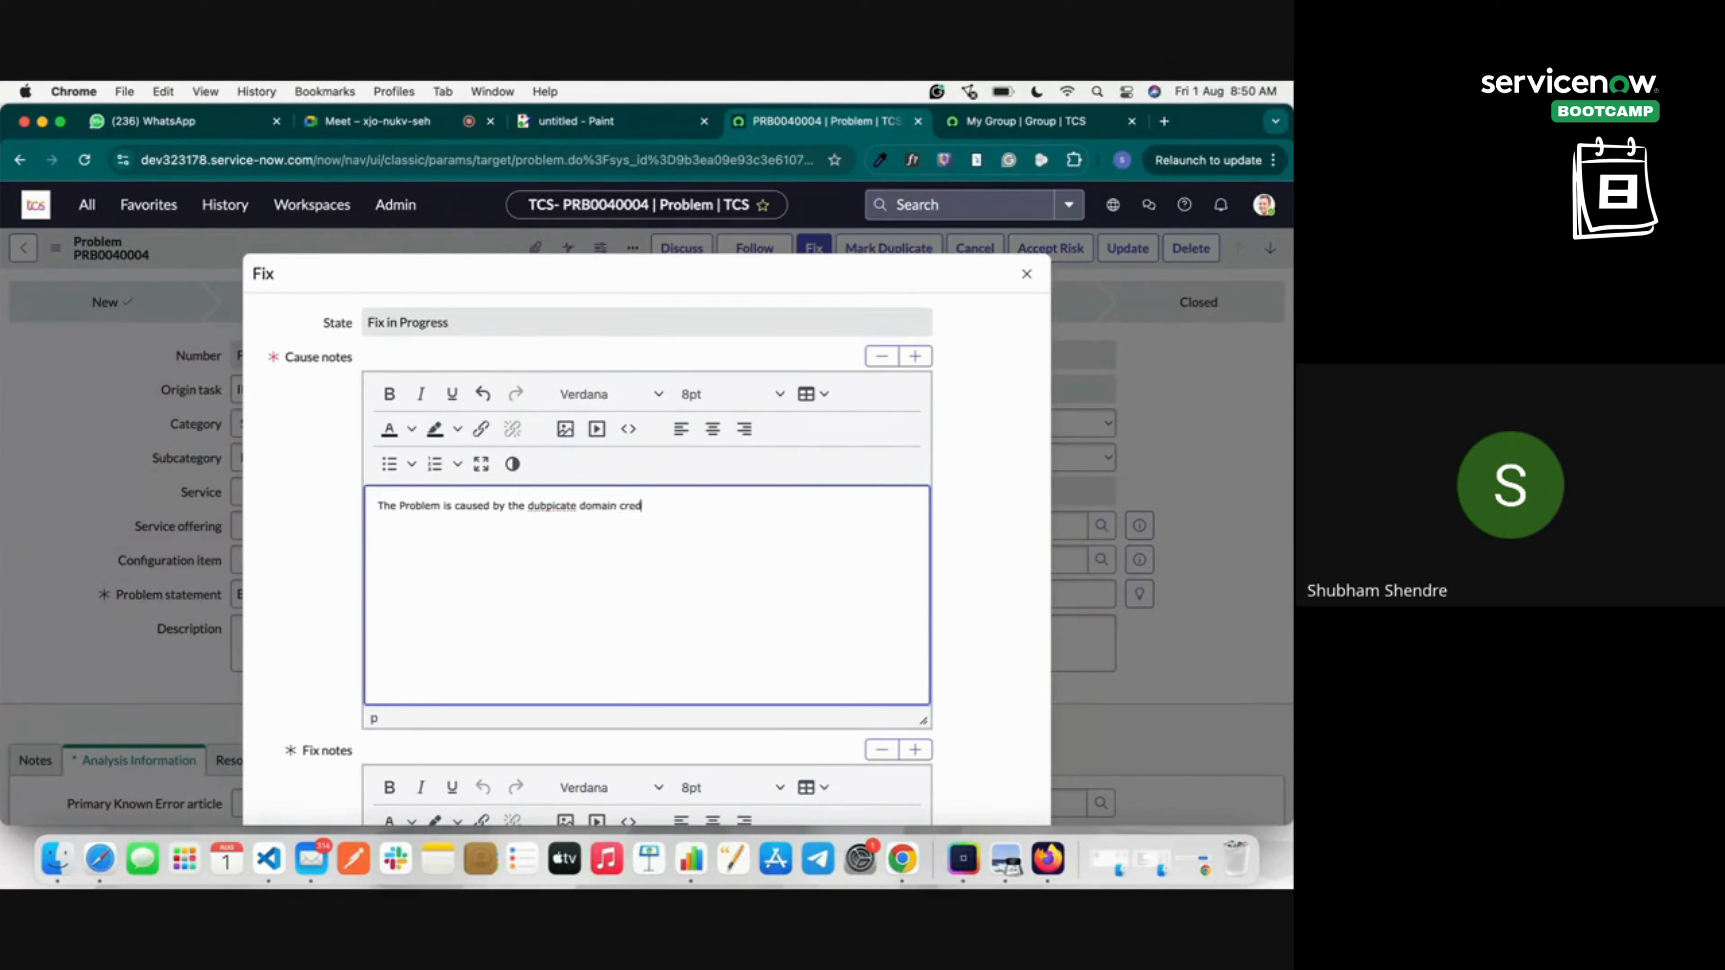
type("ent")
Append 'and update the domain credentuals' to the fix notes and confirm the Fix dialog.
left_click(367, 482)
scroll(367, 481, "down", 3)
double_click(474, 732)
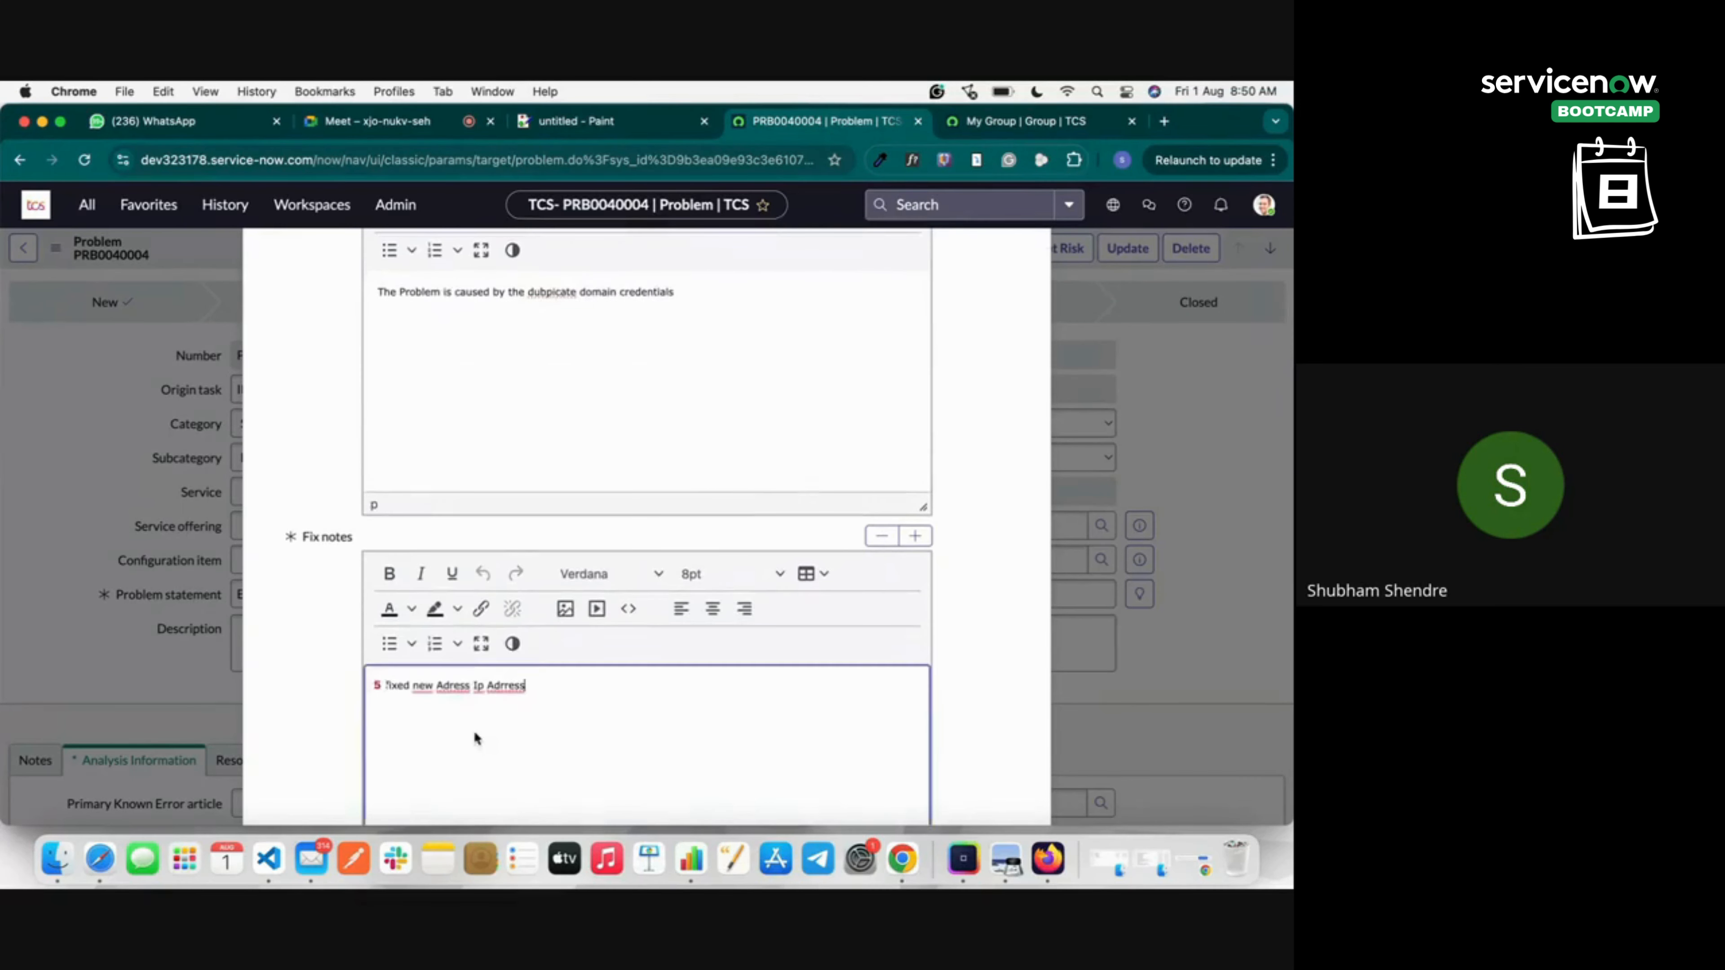
double_click(536, 713)
mouse_move(472, 686)
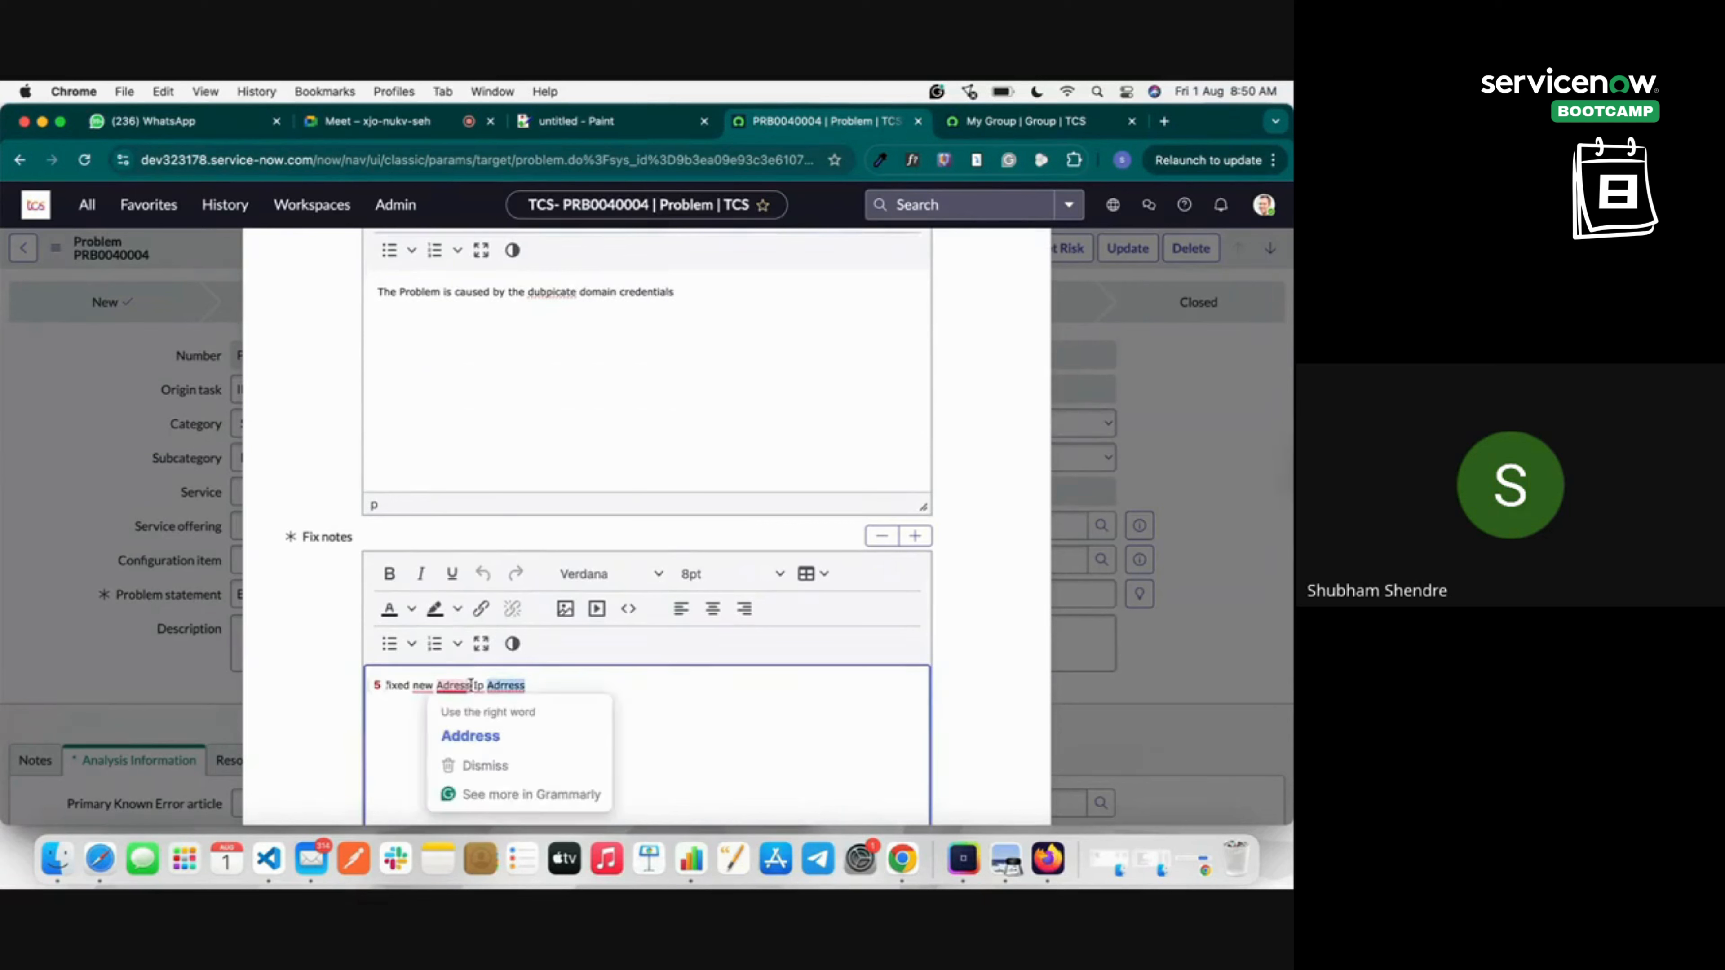
left_click(539, 681)
key("Return")
key("Return")
type("and u")
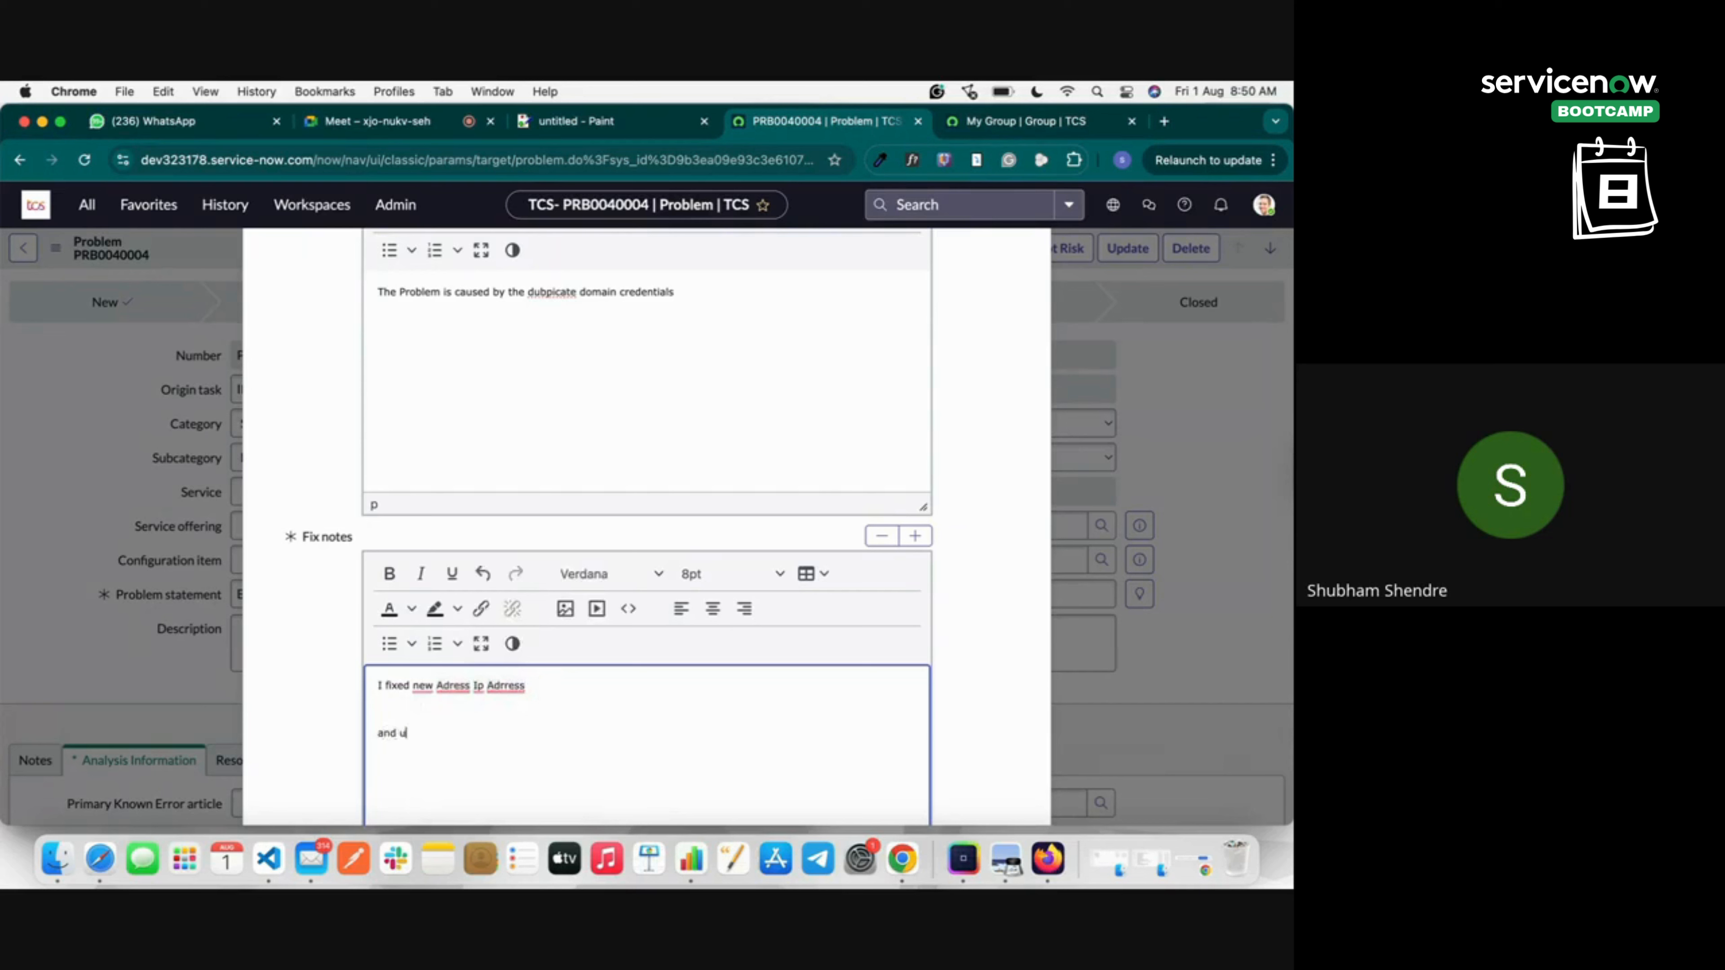
type("pdate the domain credentuals")
left_click(305, 514)
scroll(305, 514, "down", 3)
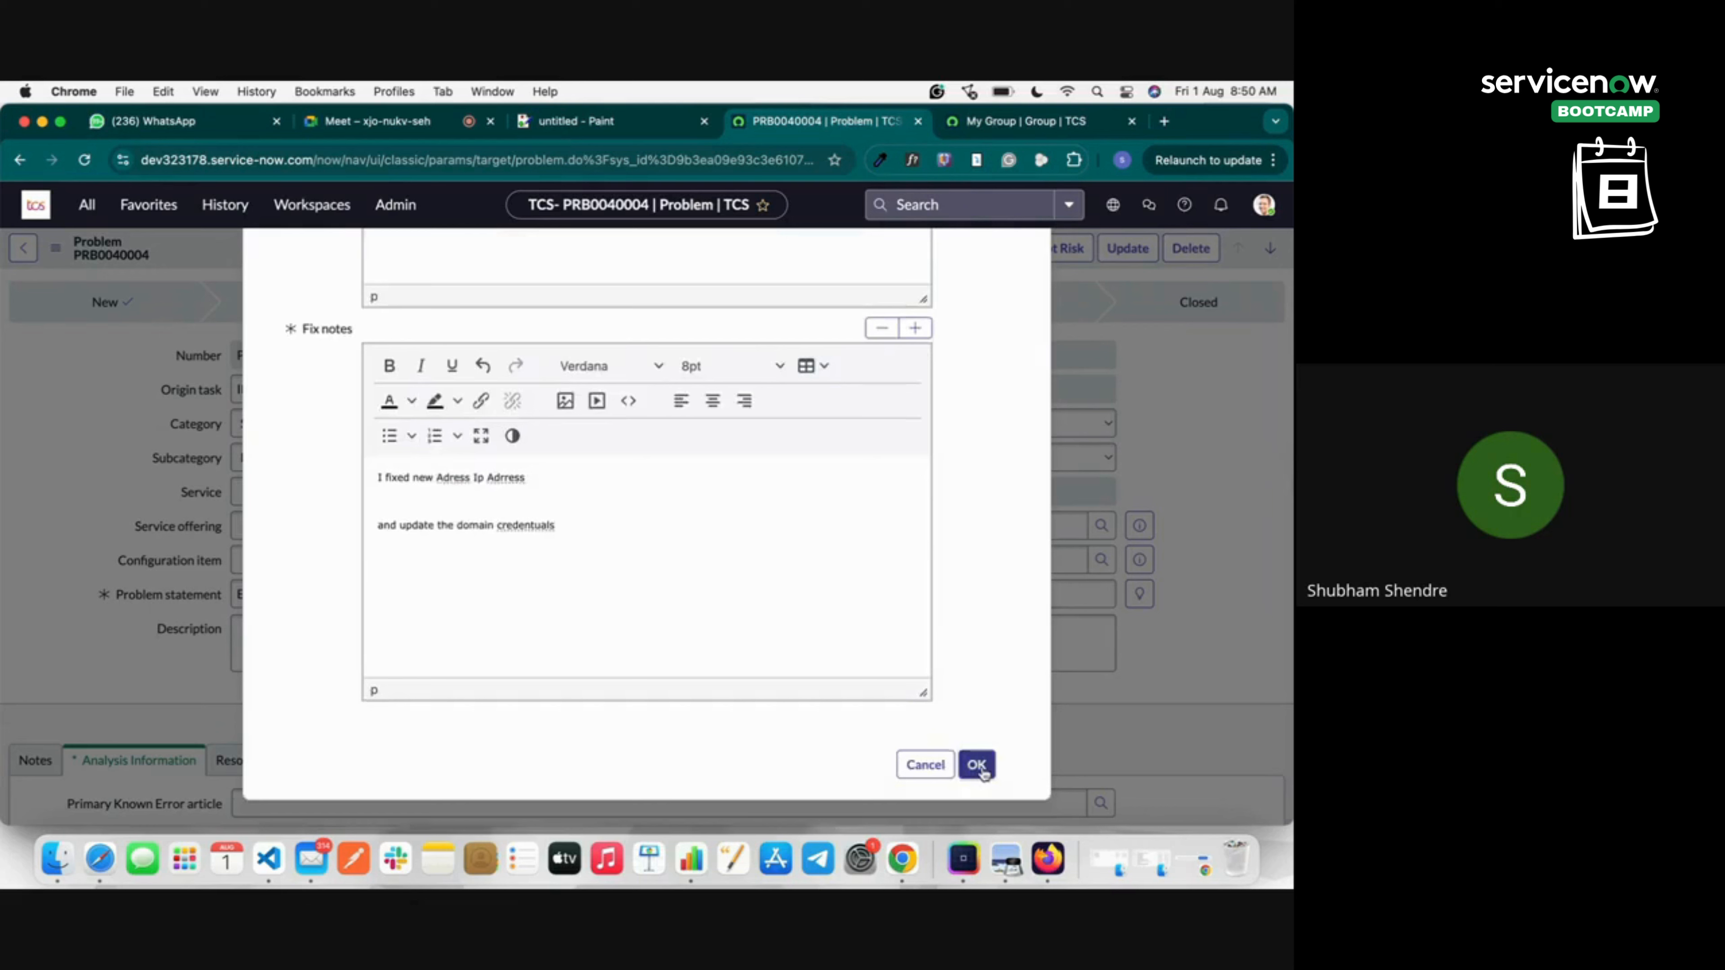
left_click(977, 765)
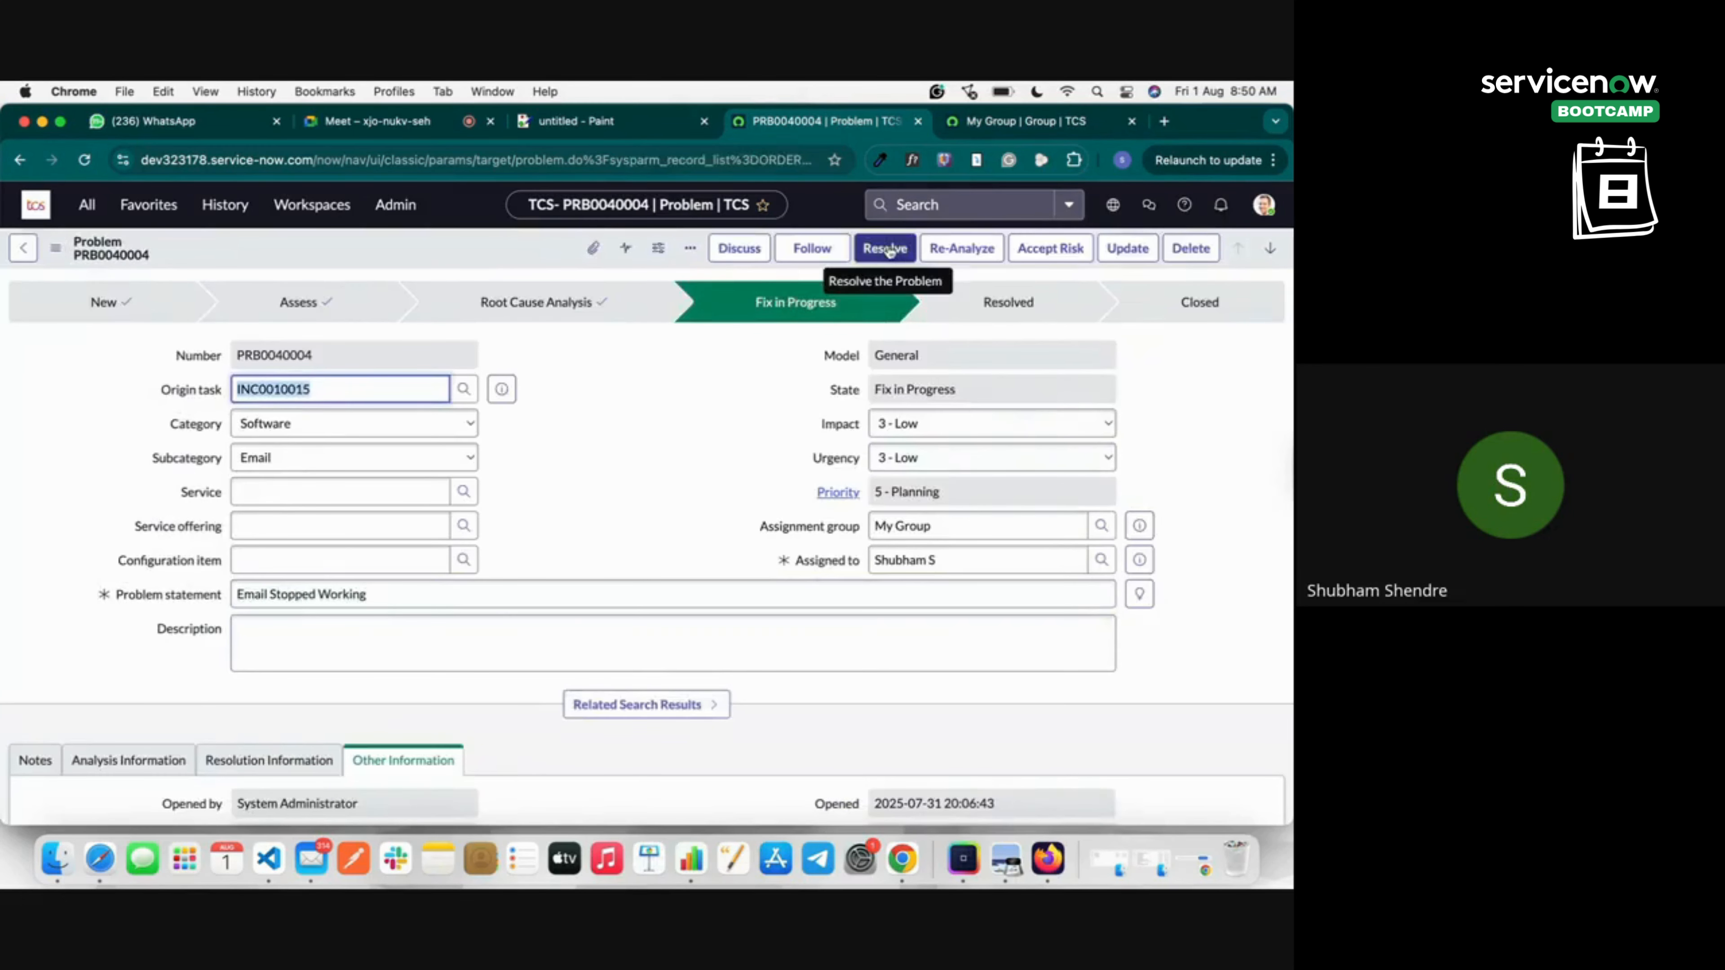
scroll(667, 598, "down", 10)
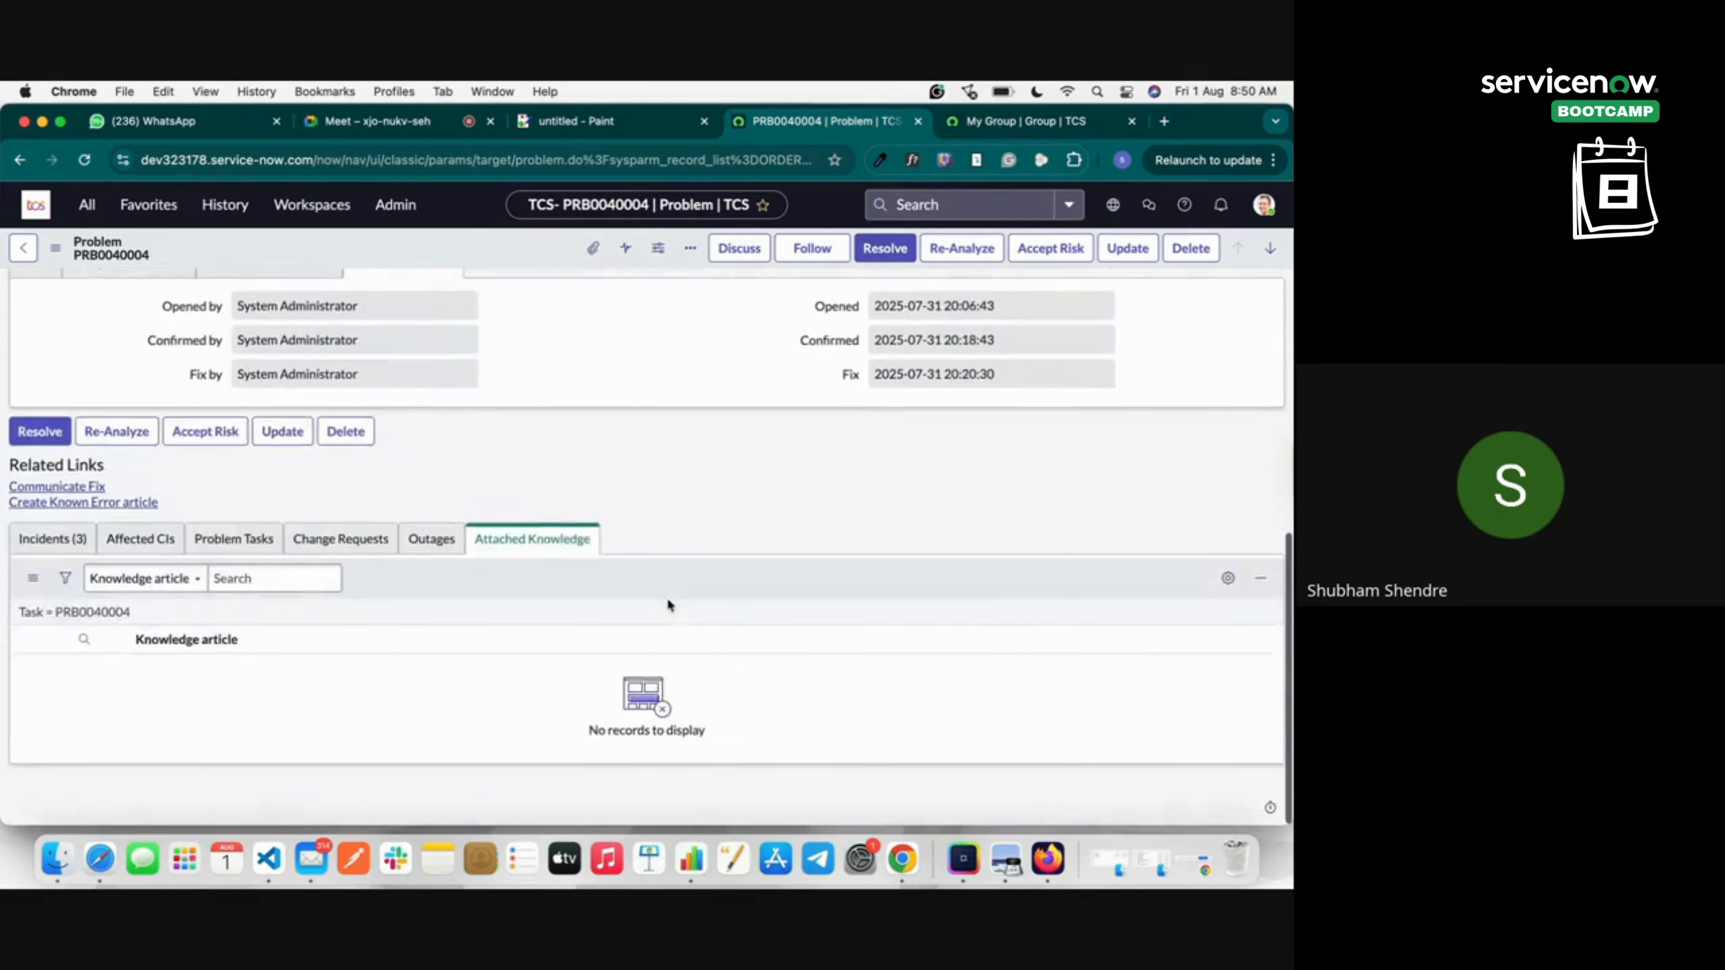
scroll(925, 340, "up", 5)
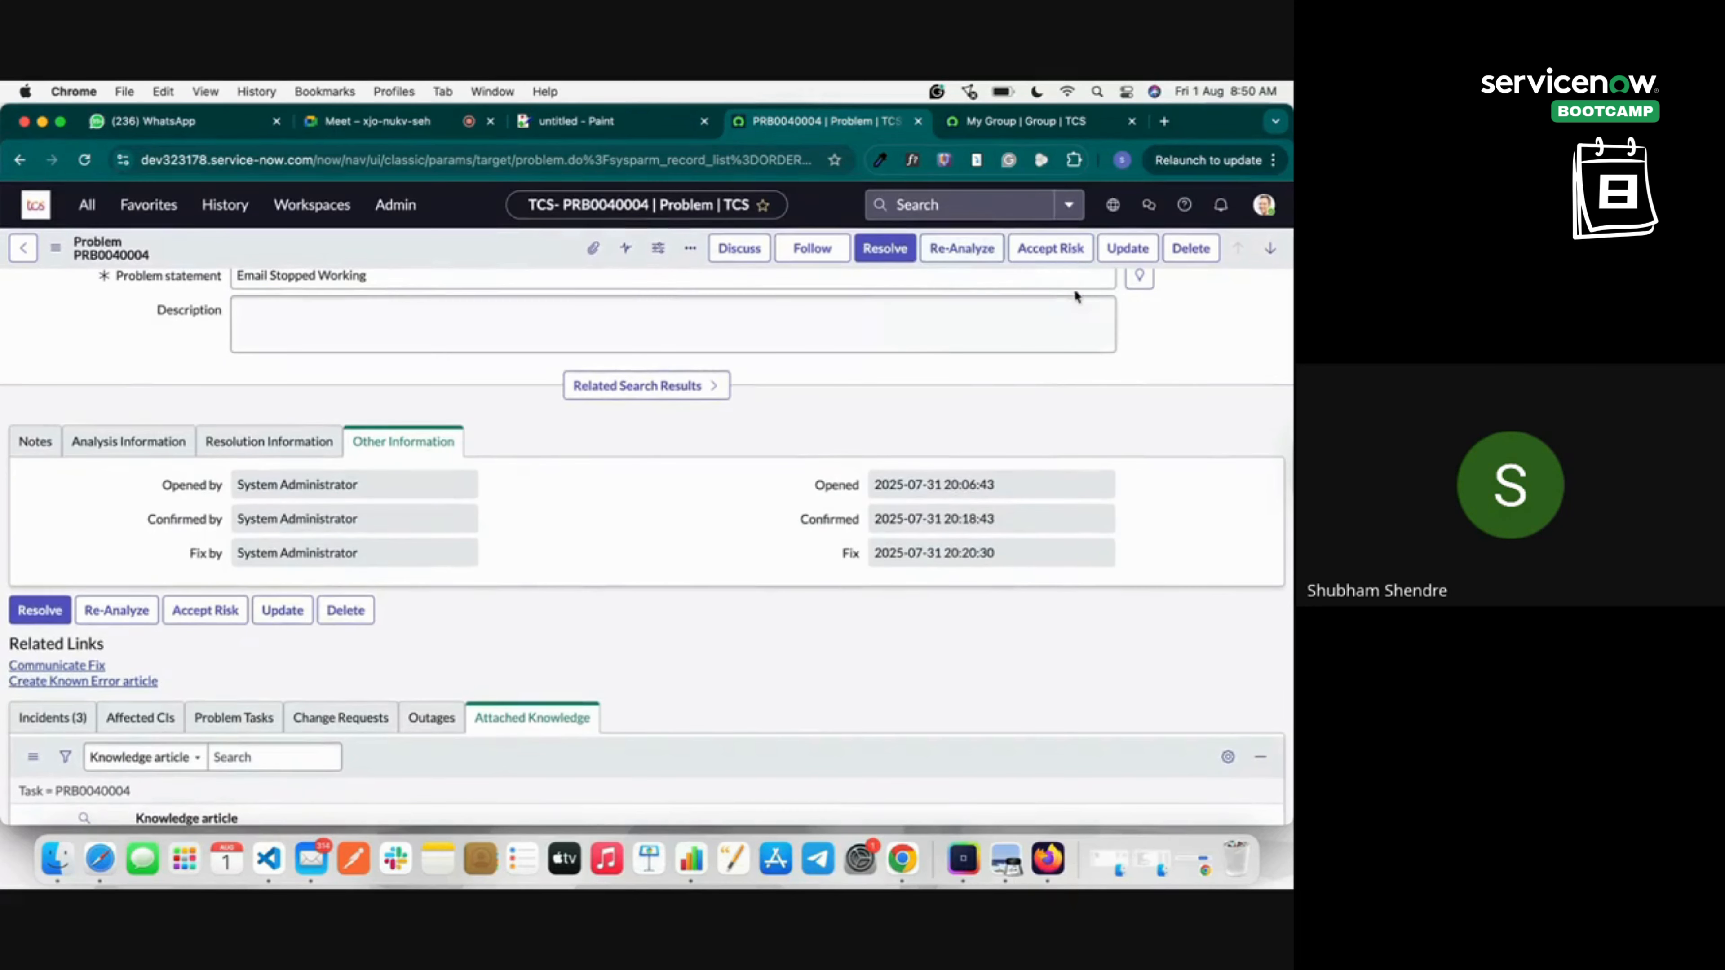
scroll(1050, 340, "down", 2)
scroll(1049, 339, "down", 2)
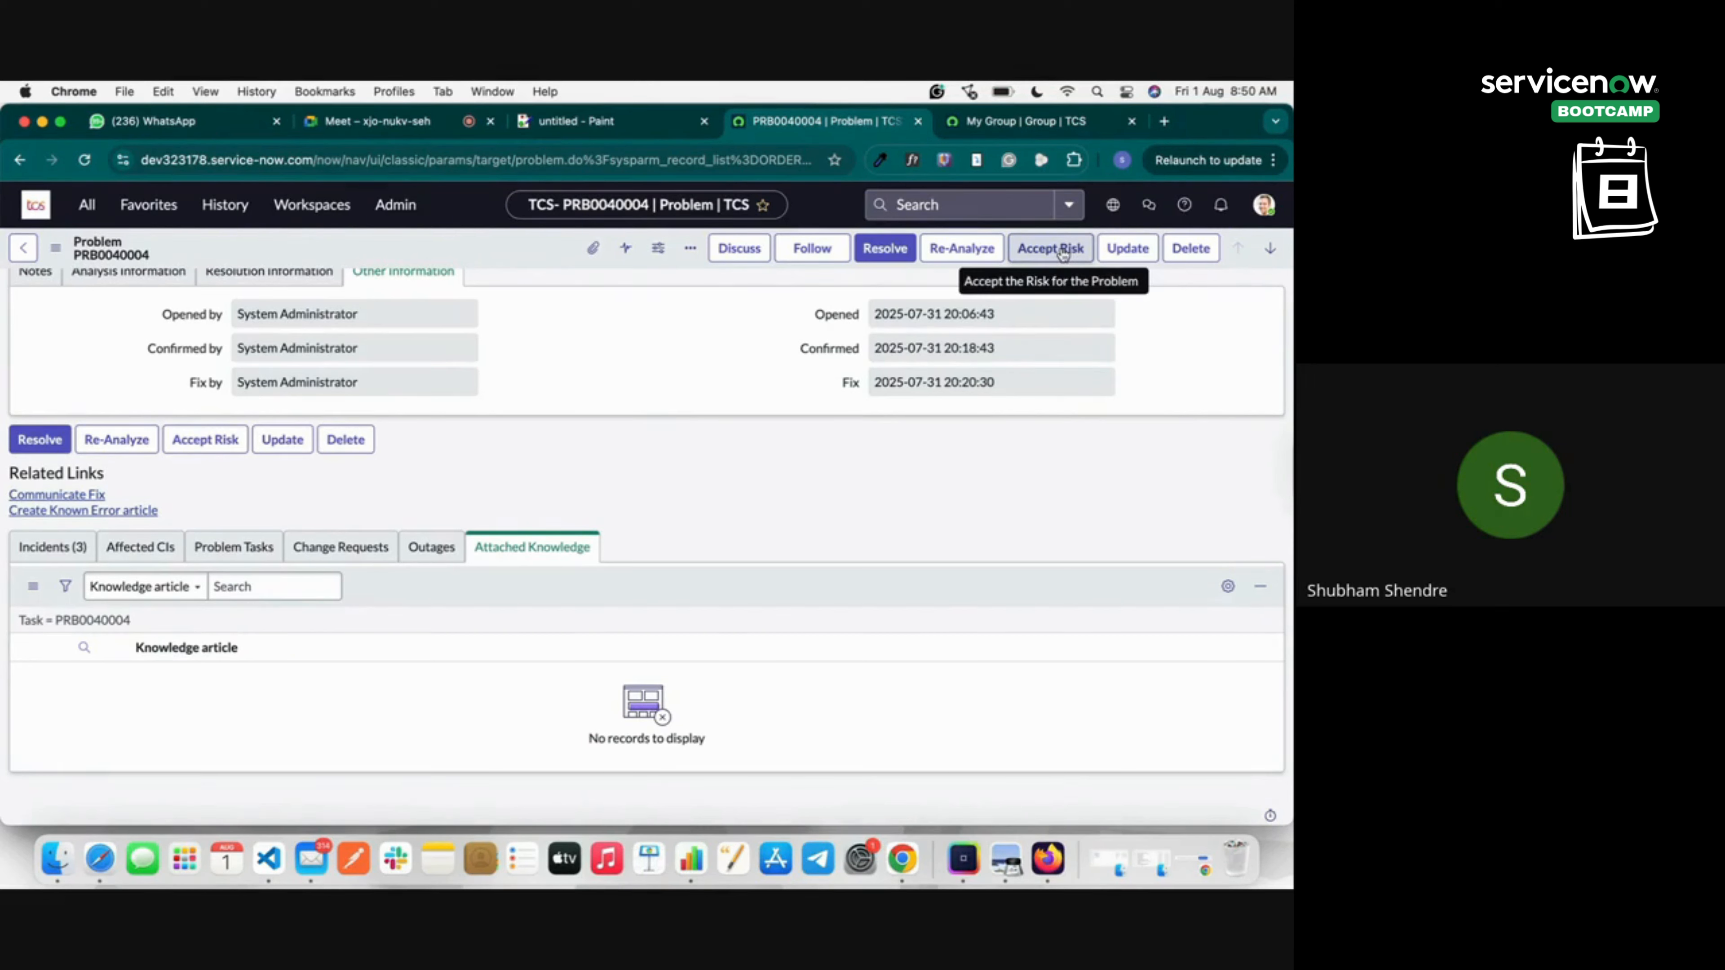
scroll(1014, 409, "up", 7)
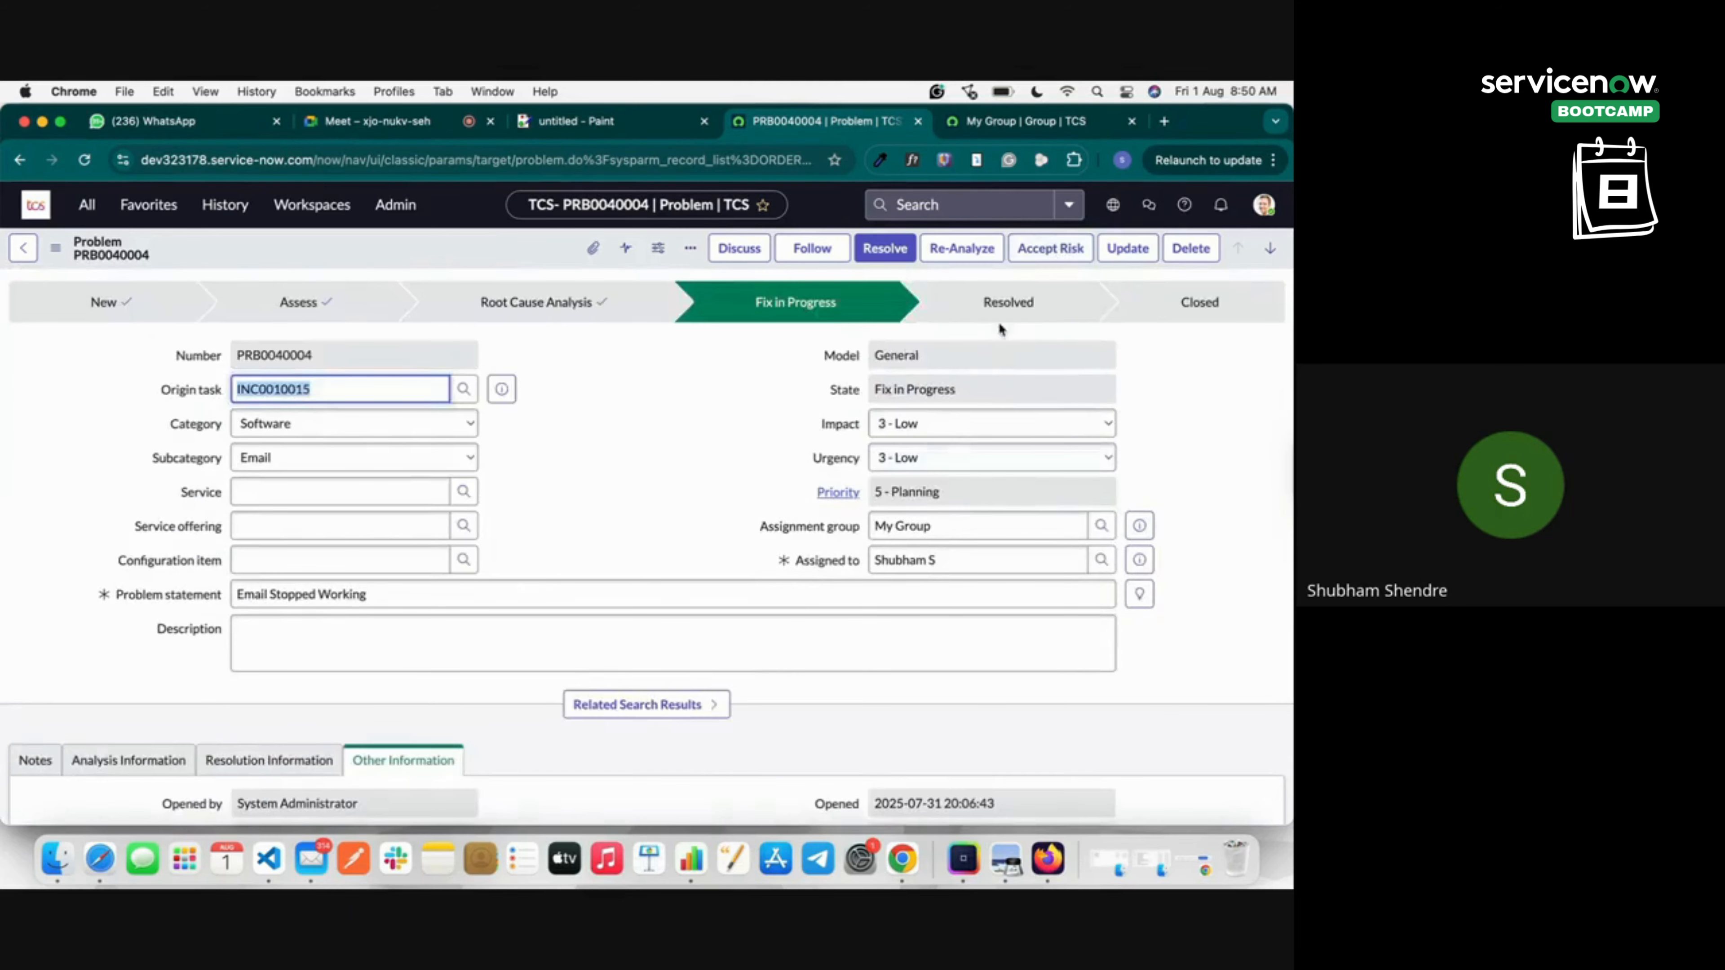
Resolve PRB0040004 with code Fix Applied and review its Resolution and Analysis Information tabs.
left_click(905, 249)
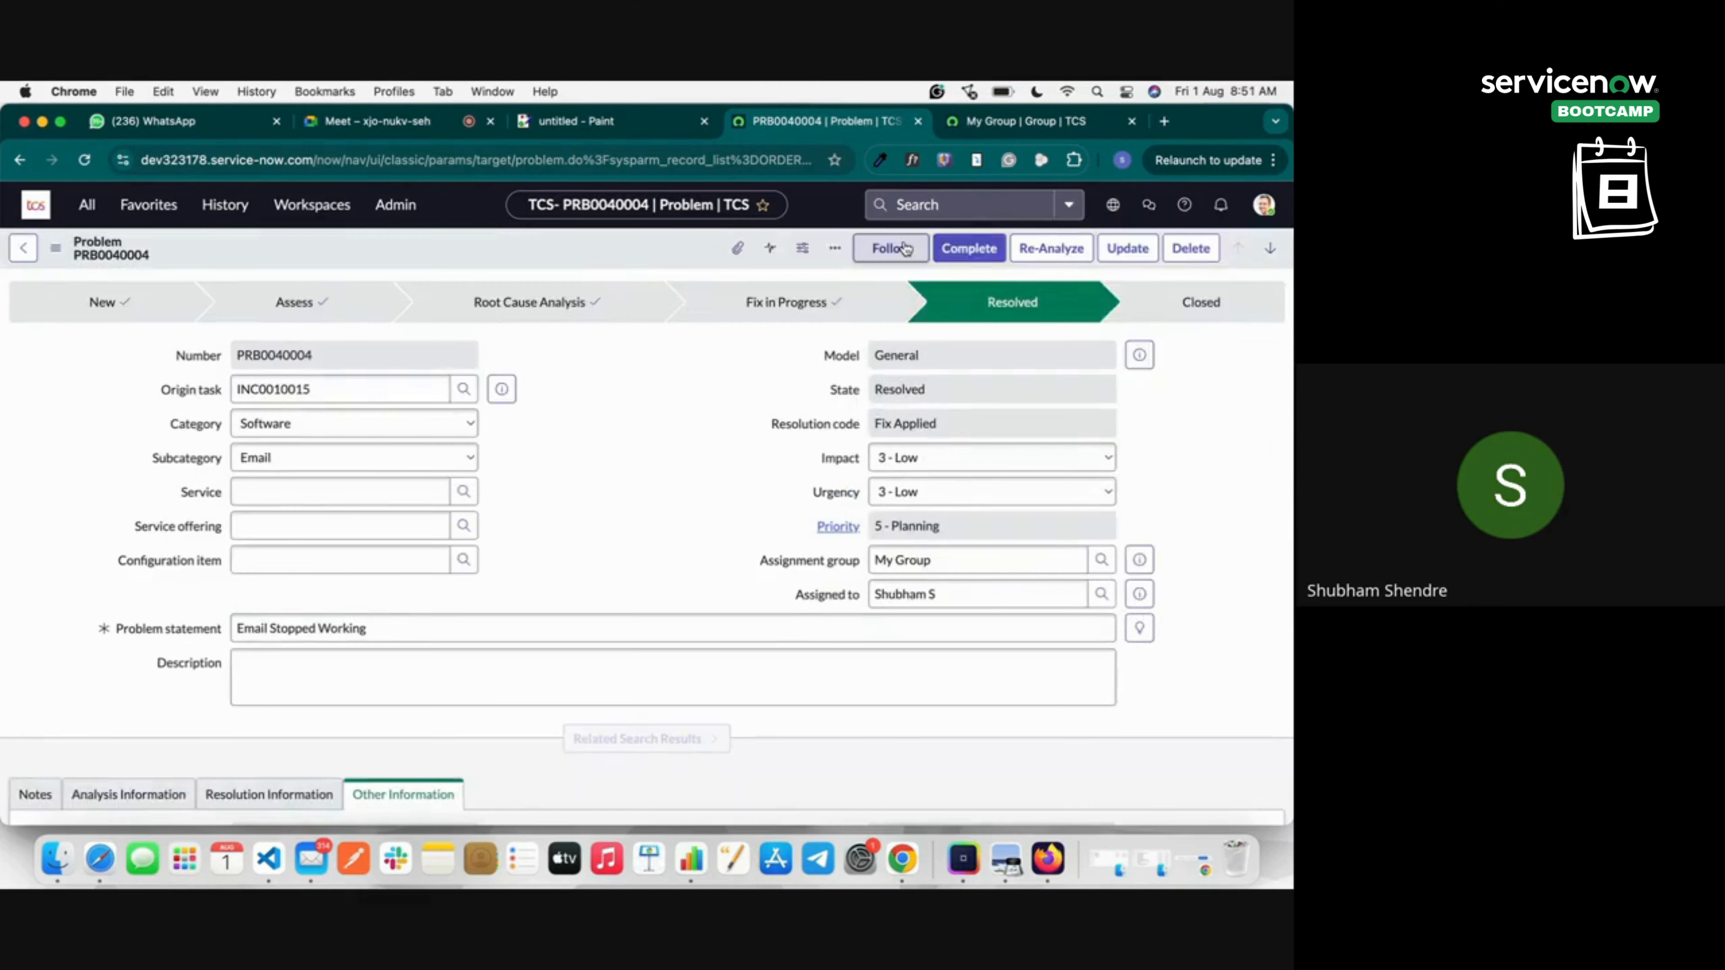
scroll(708, 486, "down", 7)
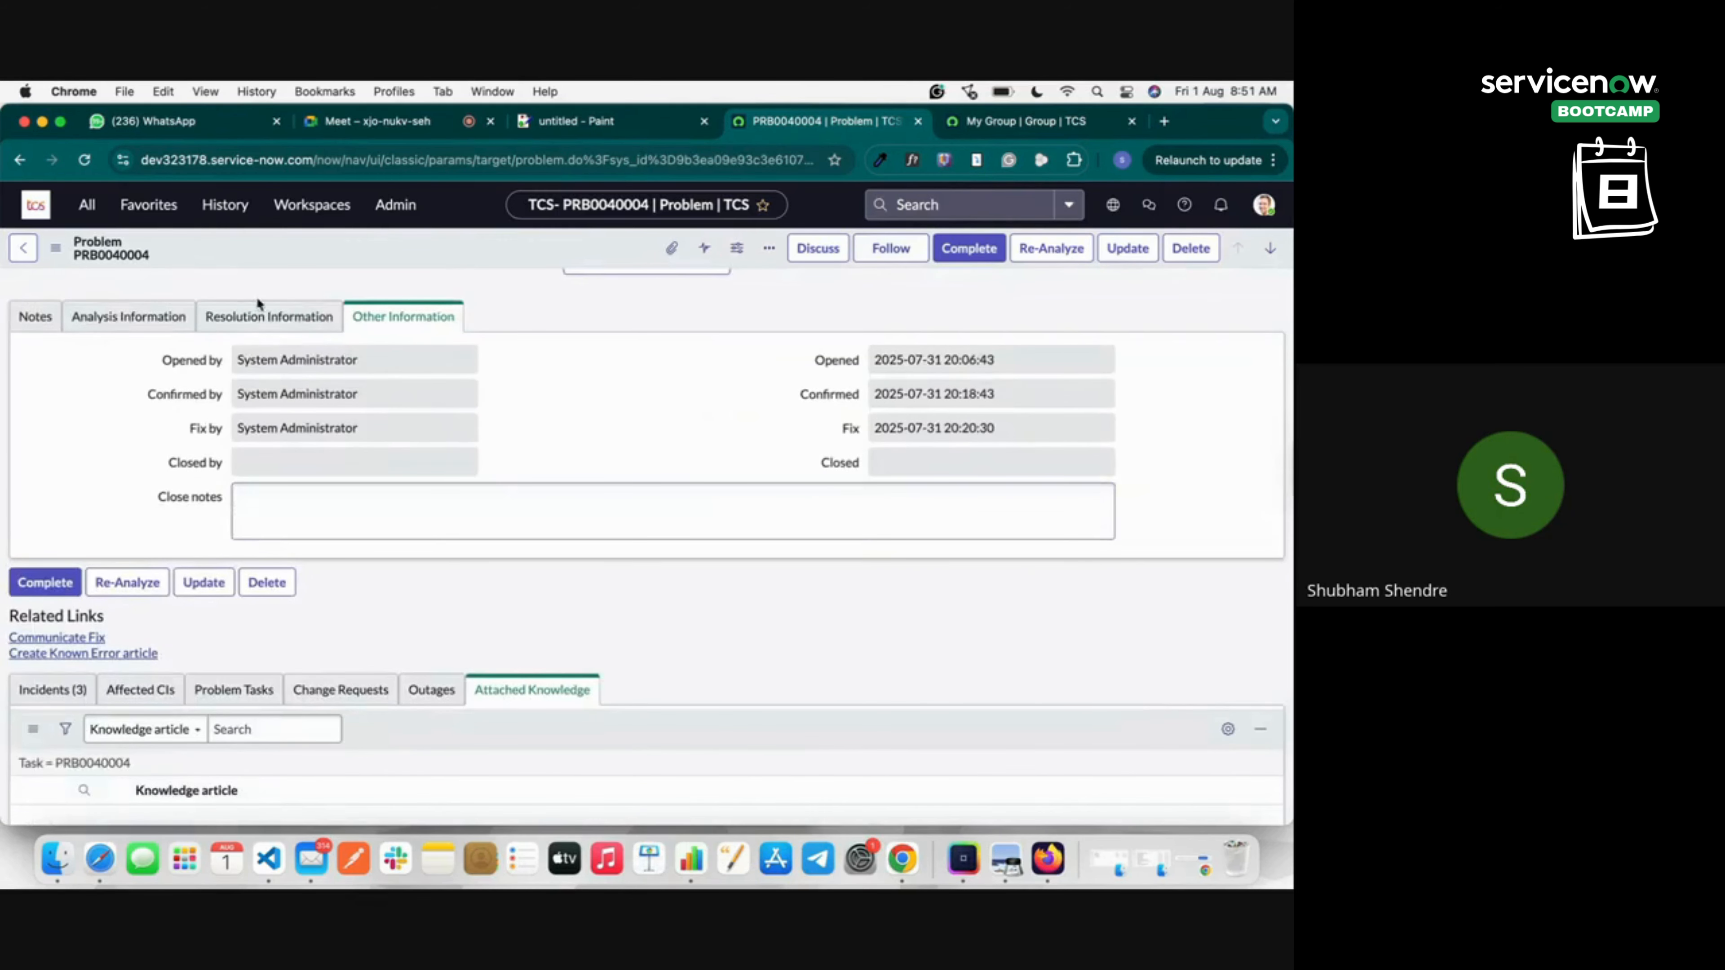
left_click(243, 333)
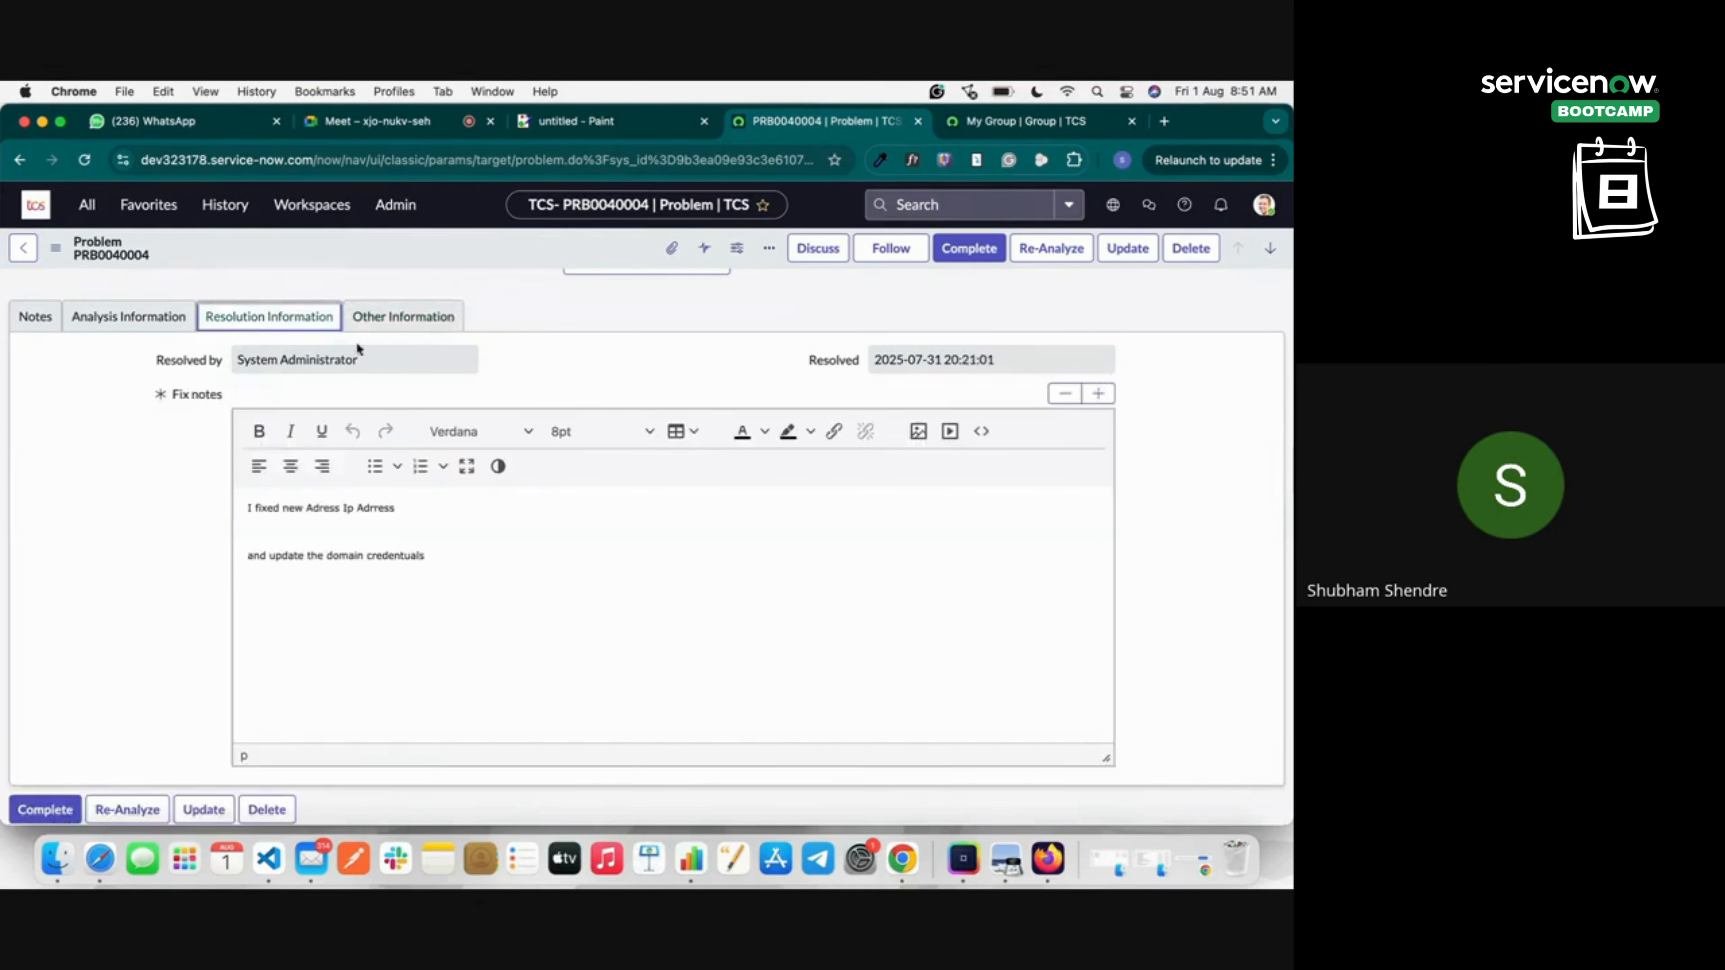
left_click(136, 330)
scroll(293, 456, "down", 10)
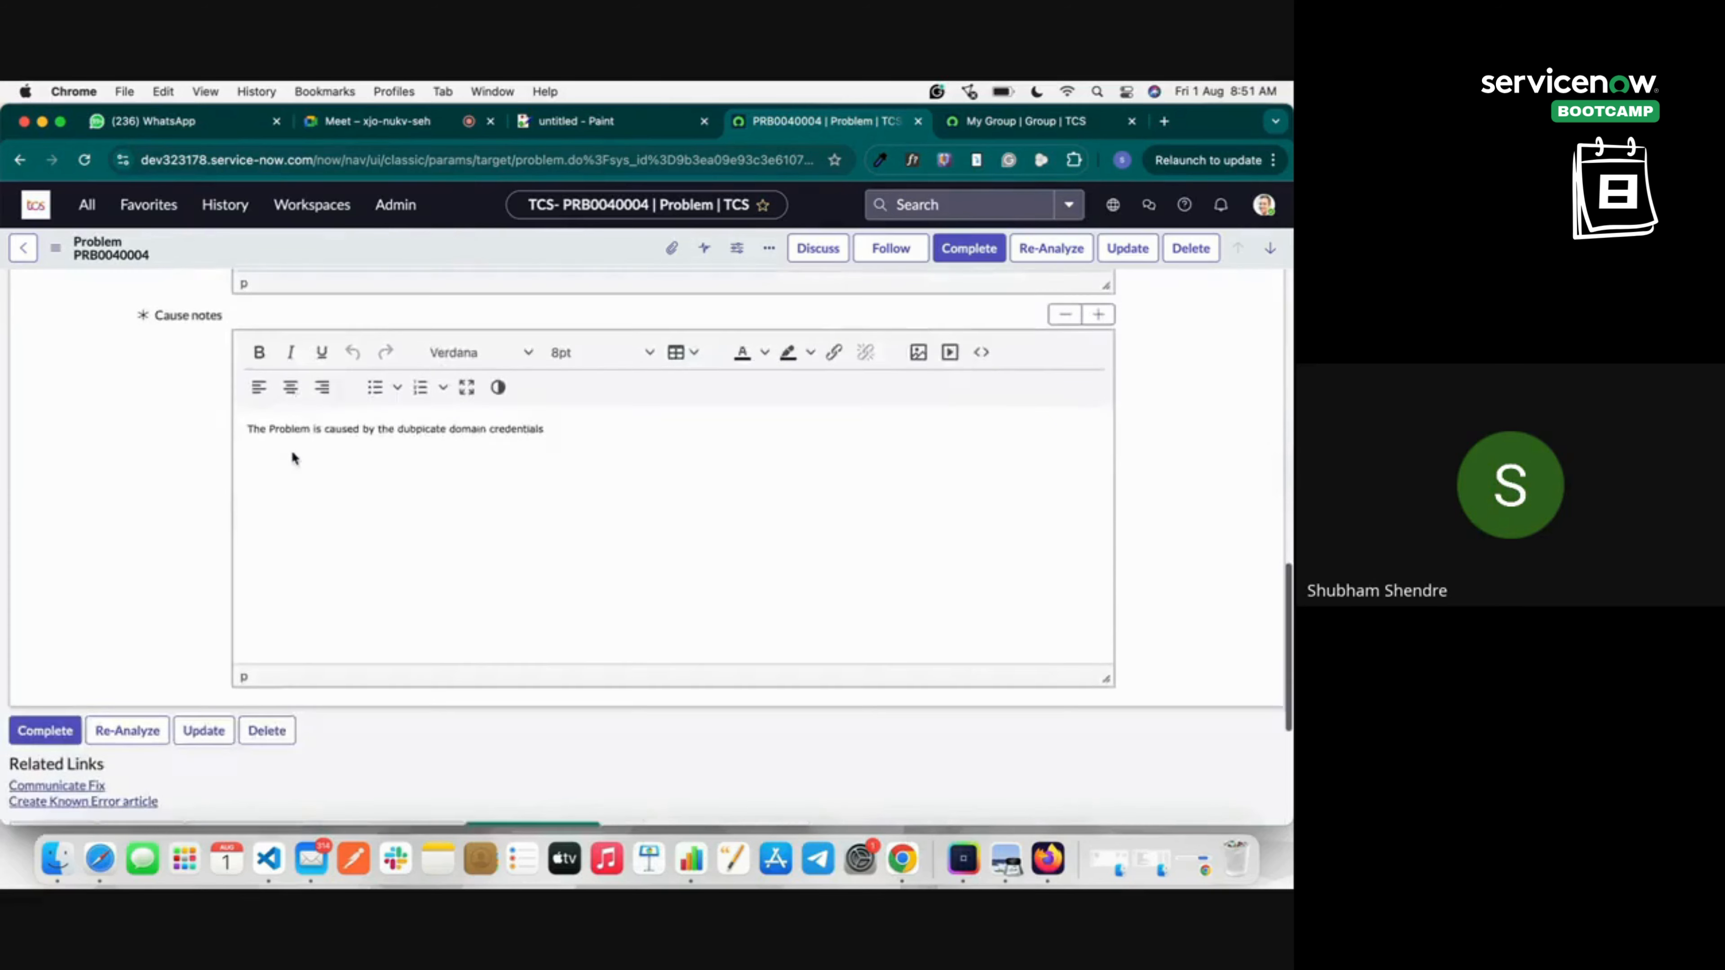
scroll(268, 369, "up", 9)
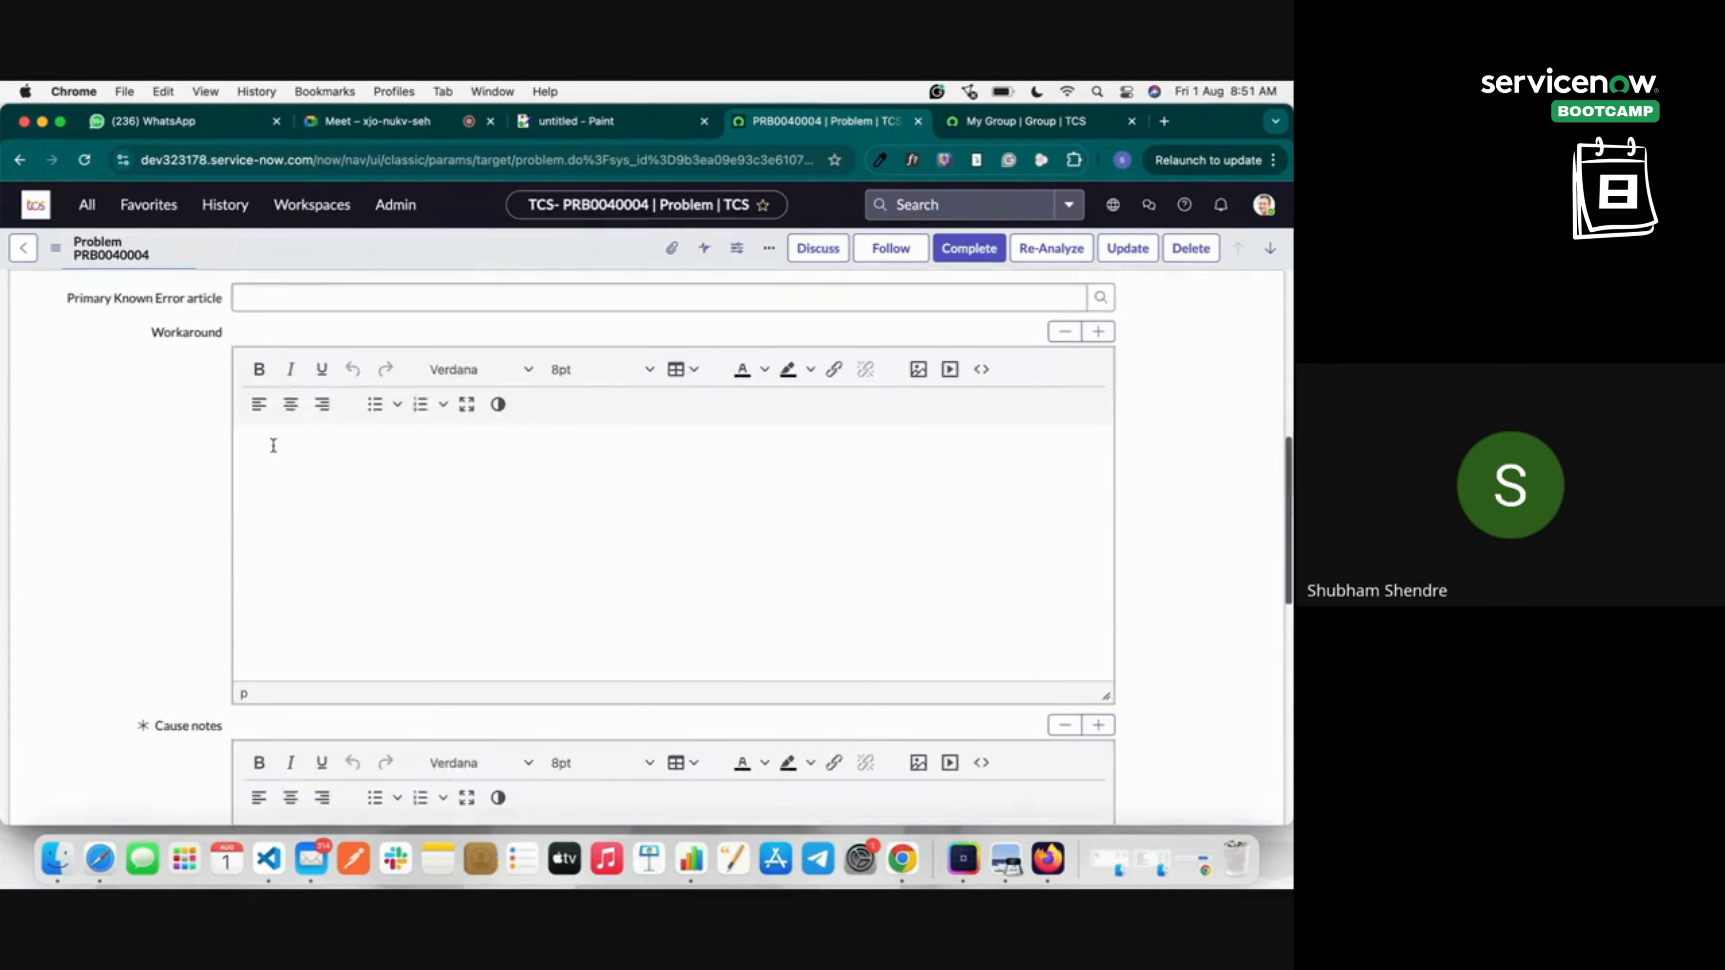
Review the empty workaround, the resolution details and the fix timestamps of PRB0040004.
left_click(261, 445)
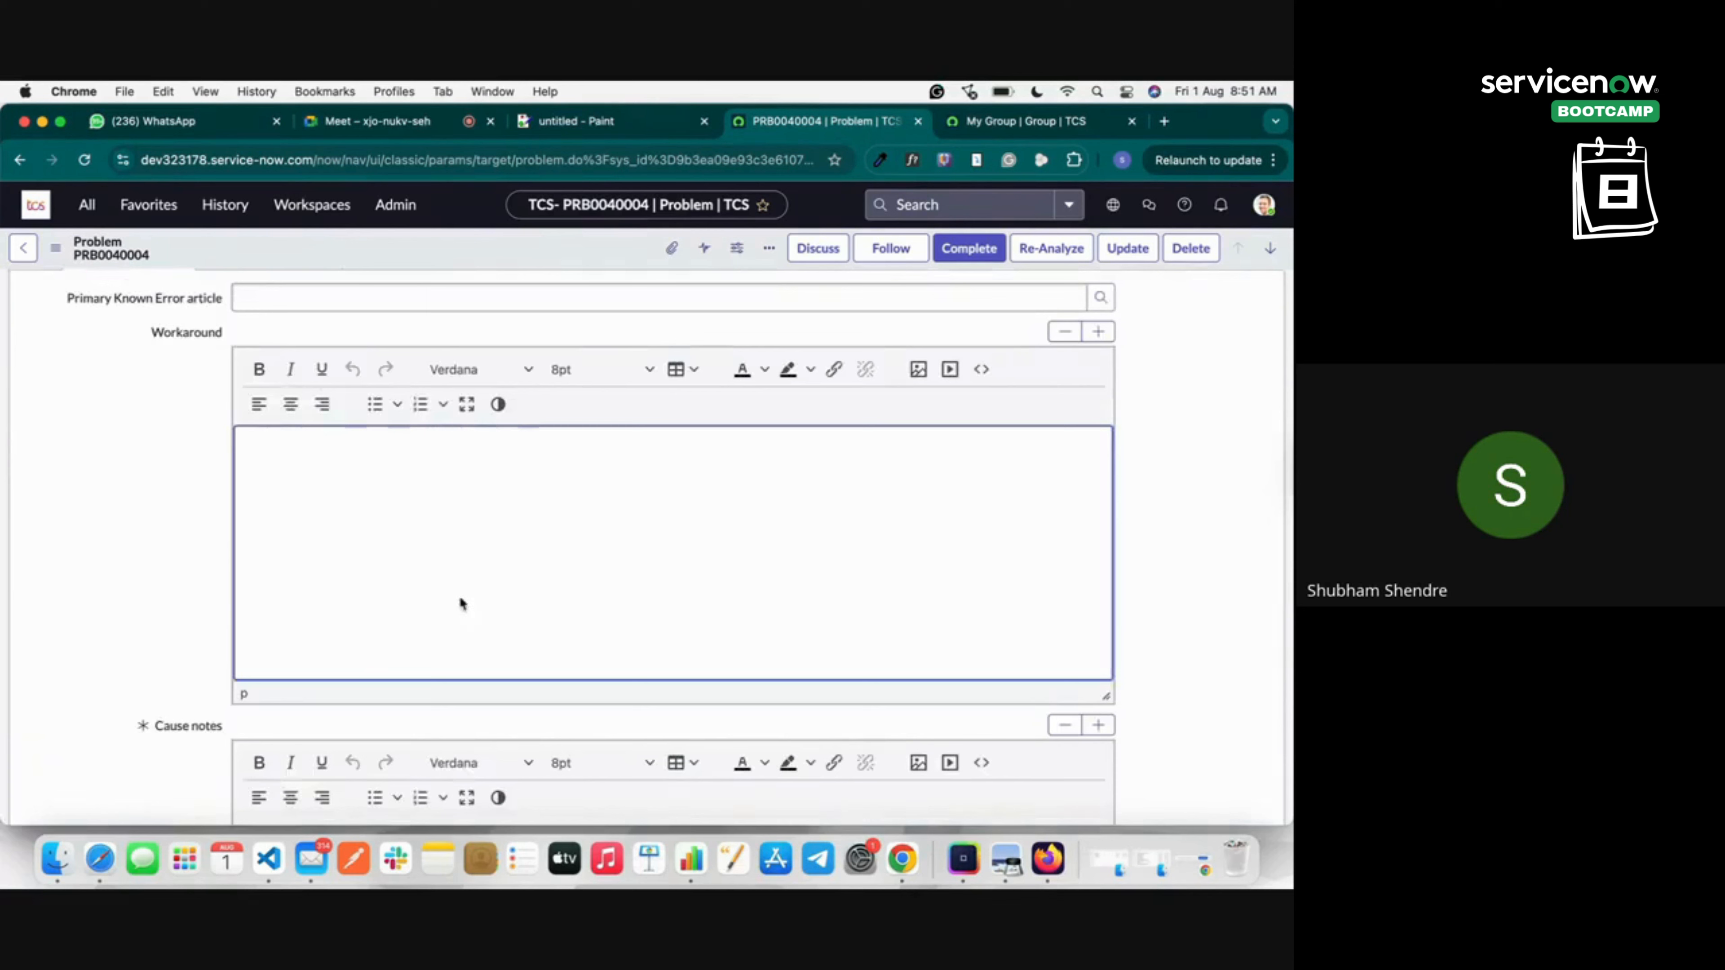
scroll(403, 530, "up", 3)
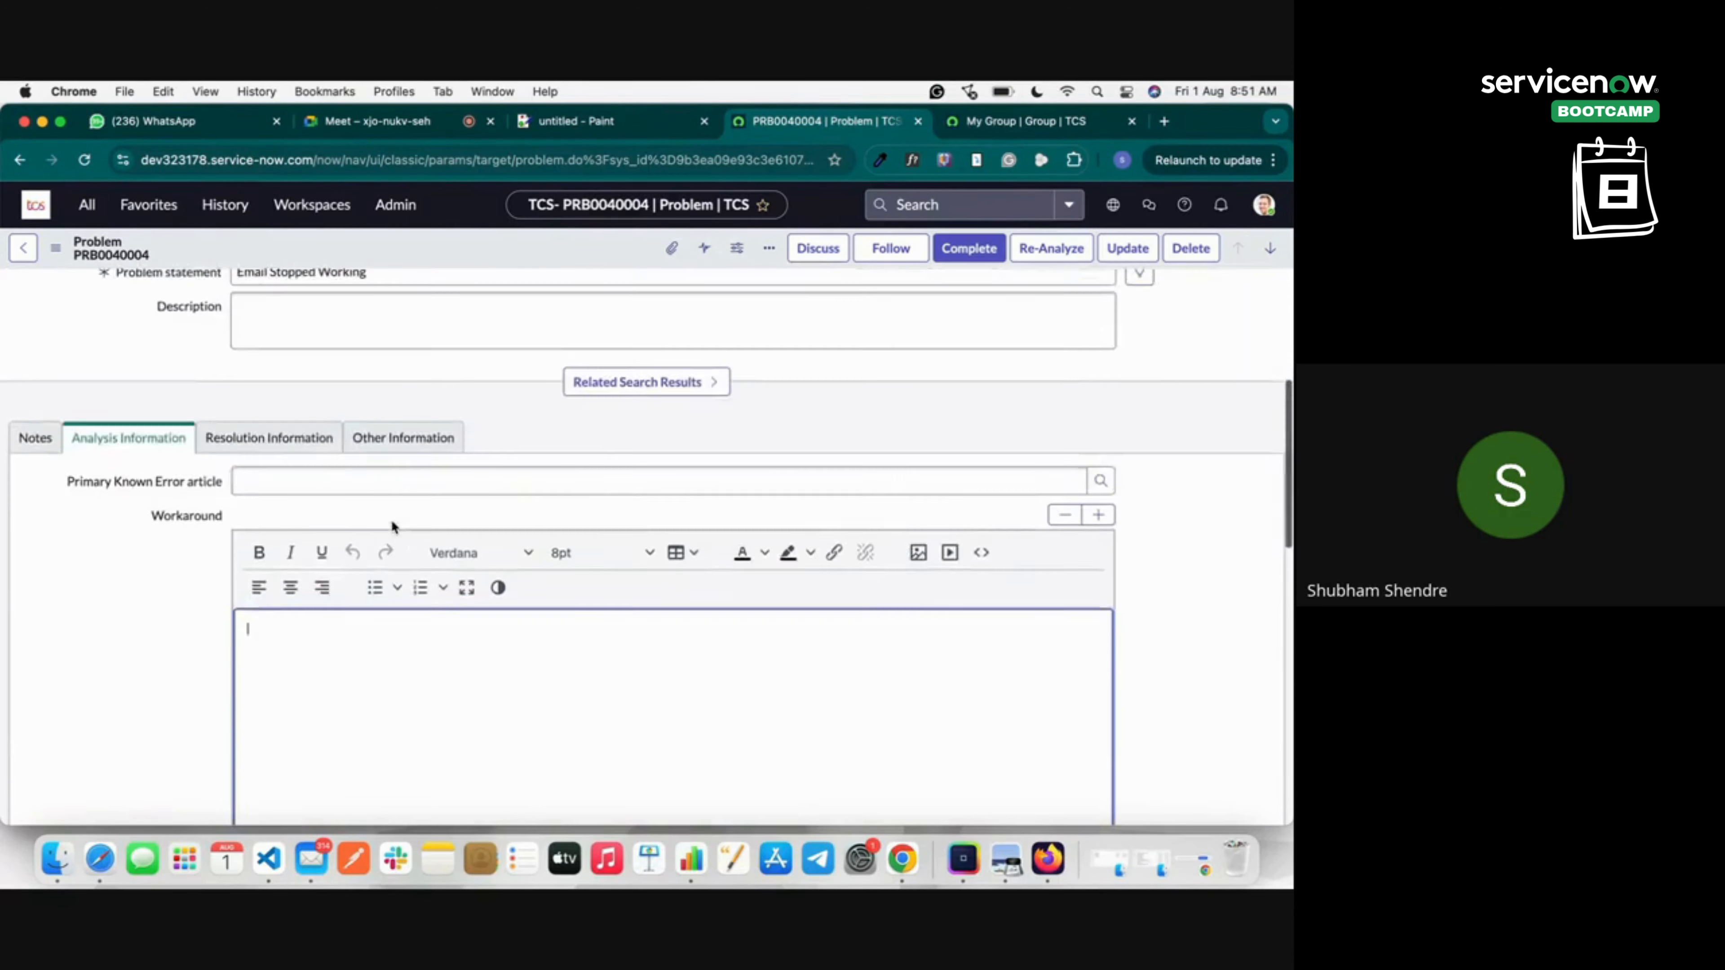
left_click(293, 461)
scroll(391, 643, "down", 1)
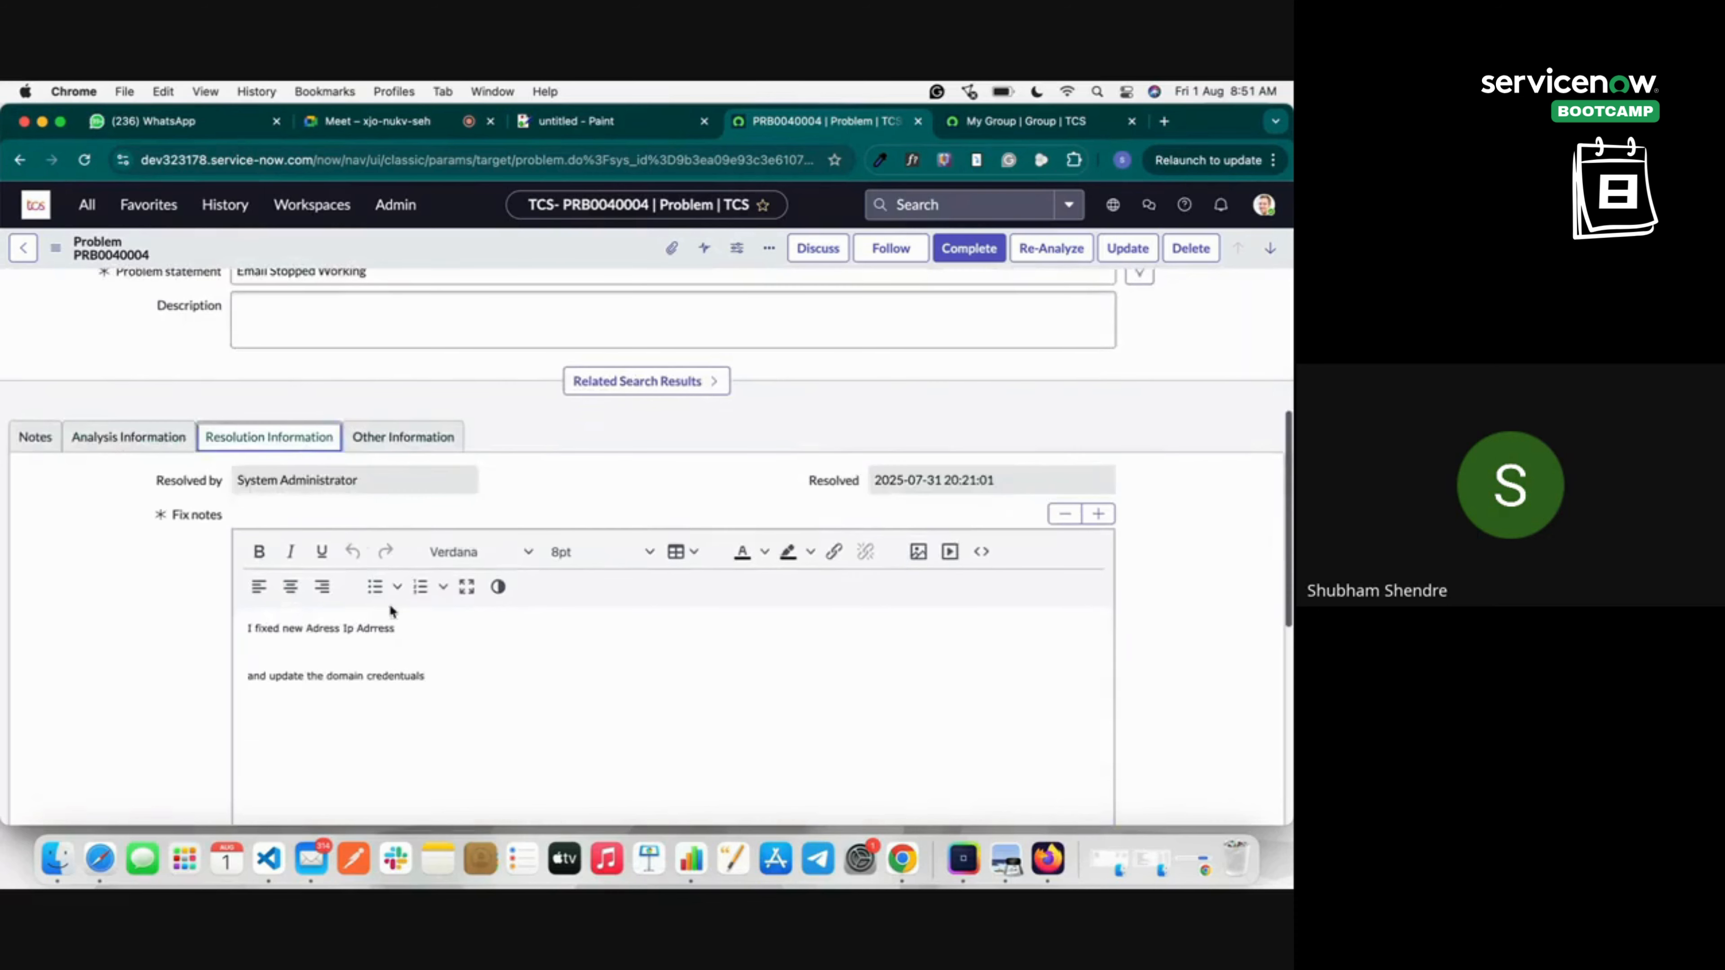
left_click(406, 441)
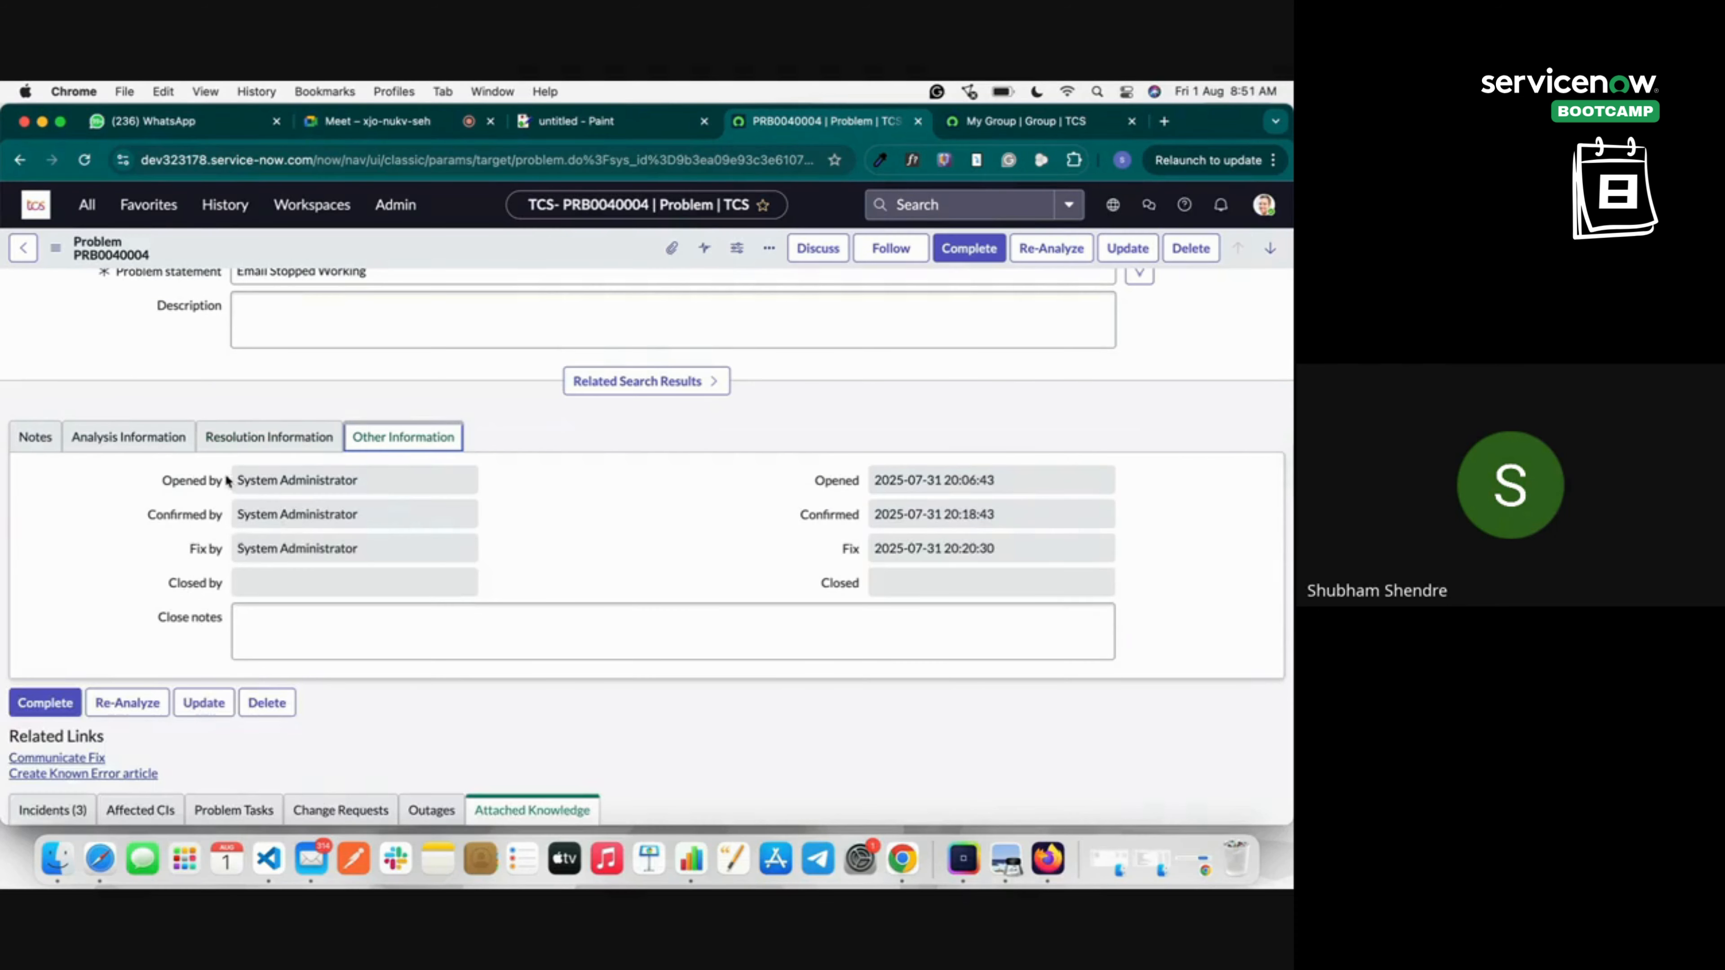
left_click_drag(234, 556, 255, 558)
left_click(951, 549)
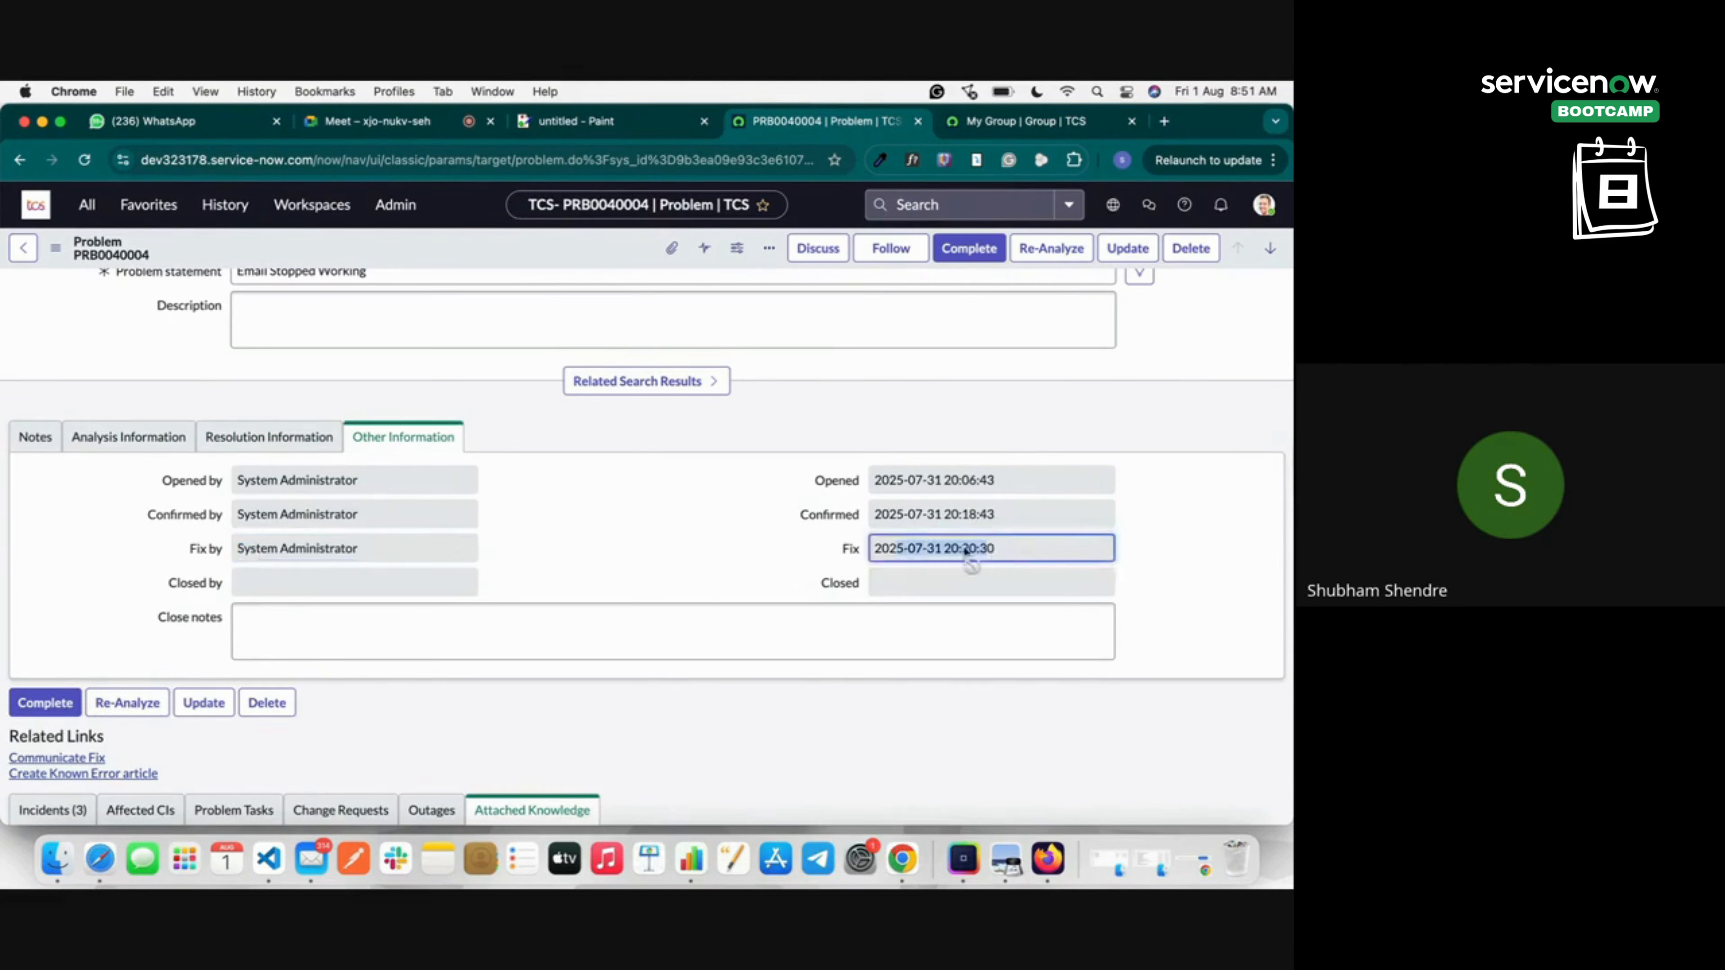
left_click(226, 588)
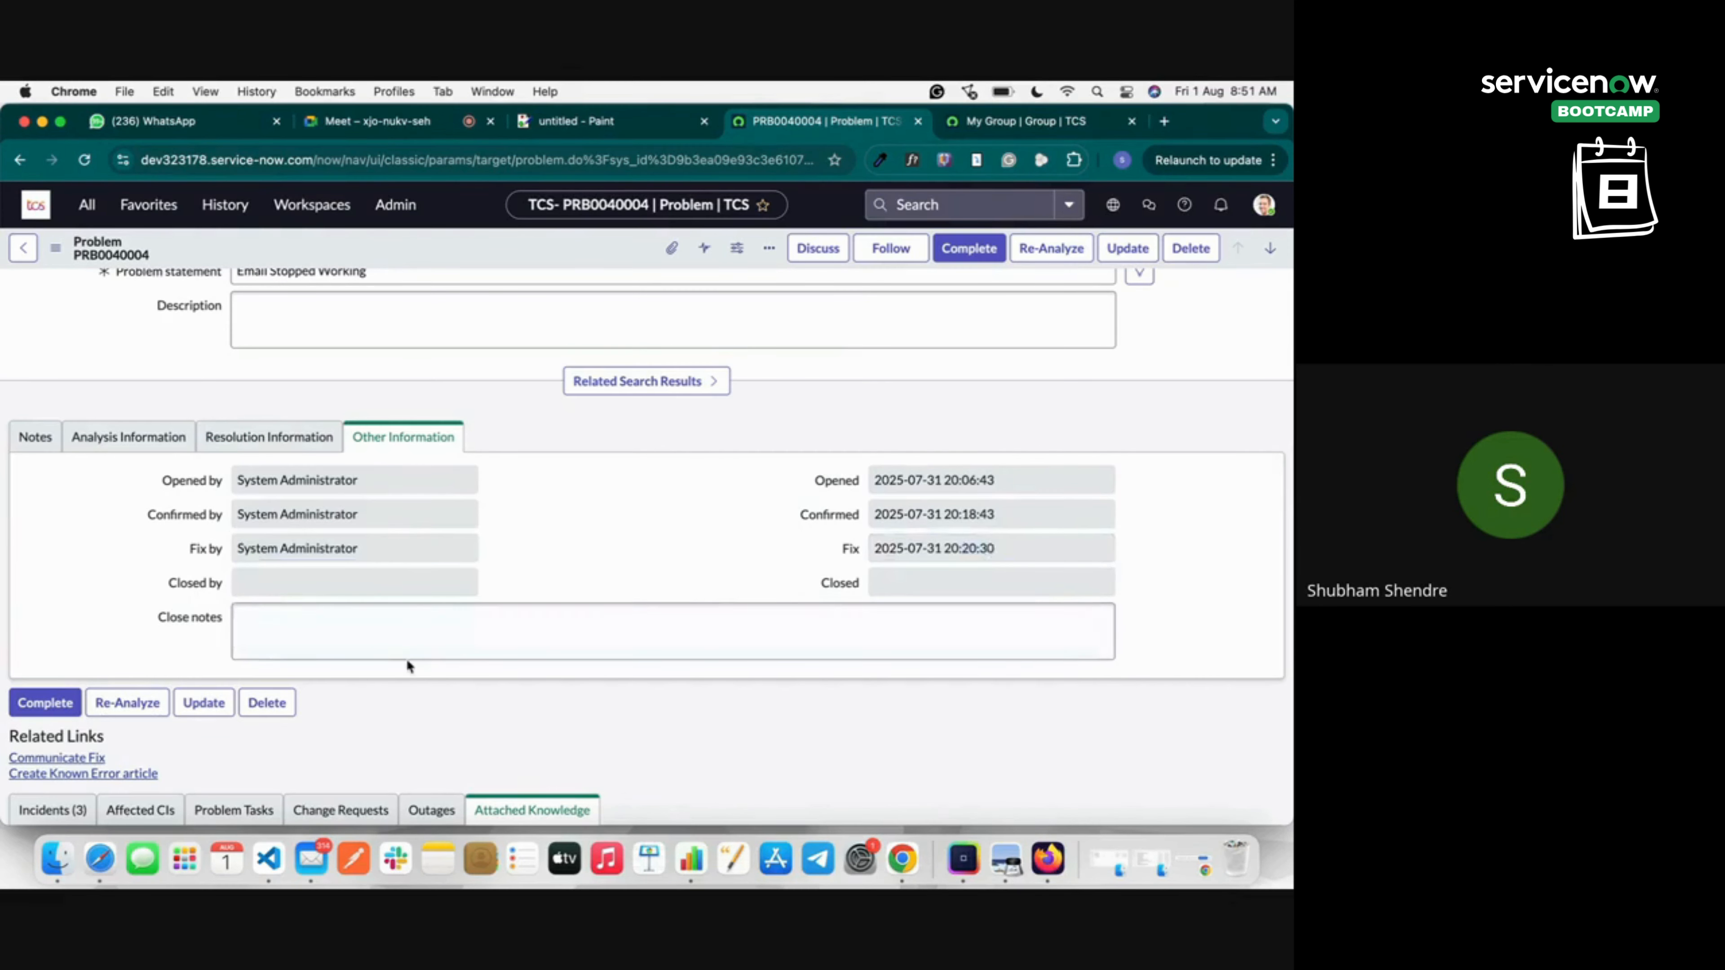
left_click(431, 628)
scroll(882, 442, "up", 5)
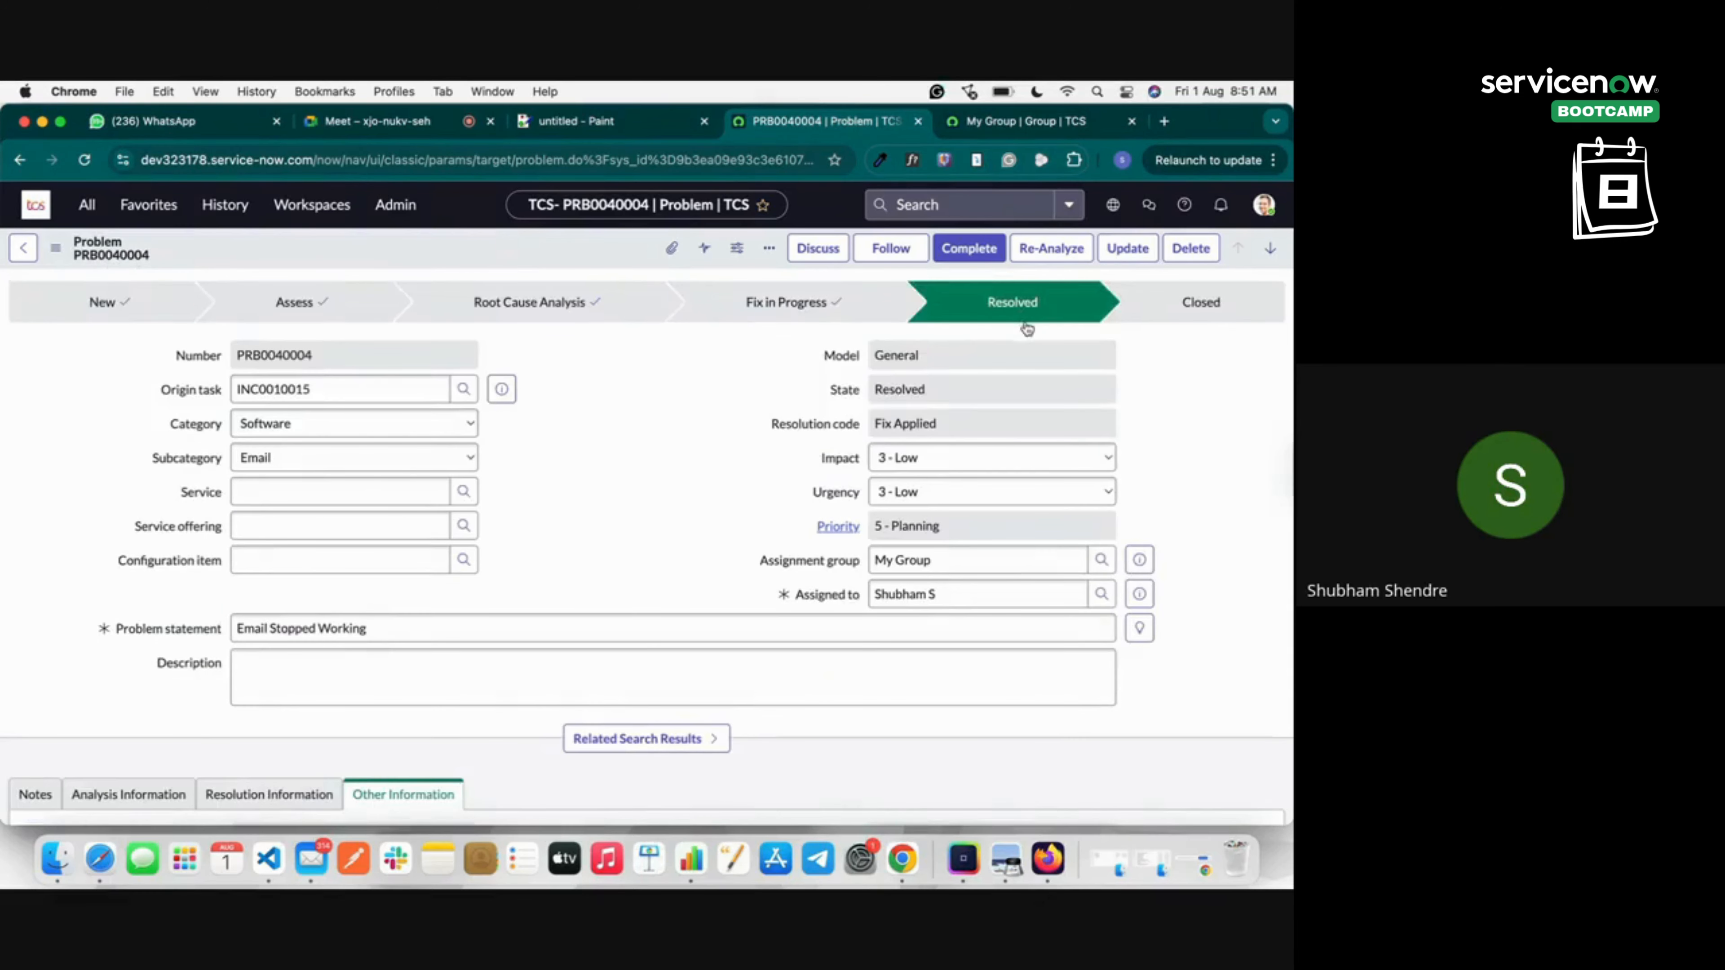
Enter close notes 'The Error is solved on server' and complete PRB0040004 to Closed.
scroll(590, 539, "down", 5)
scroll(590, 539, "down", 3)
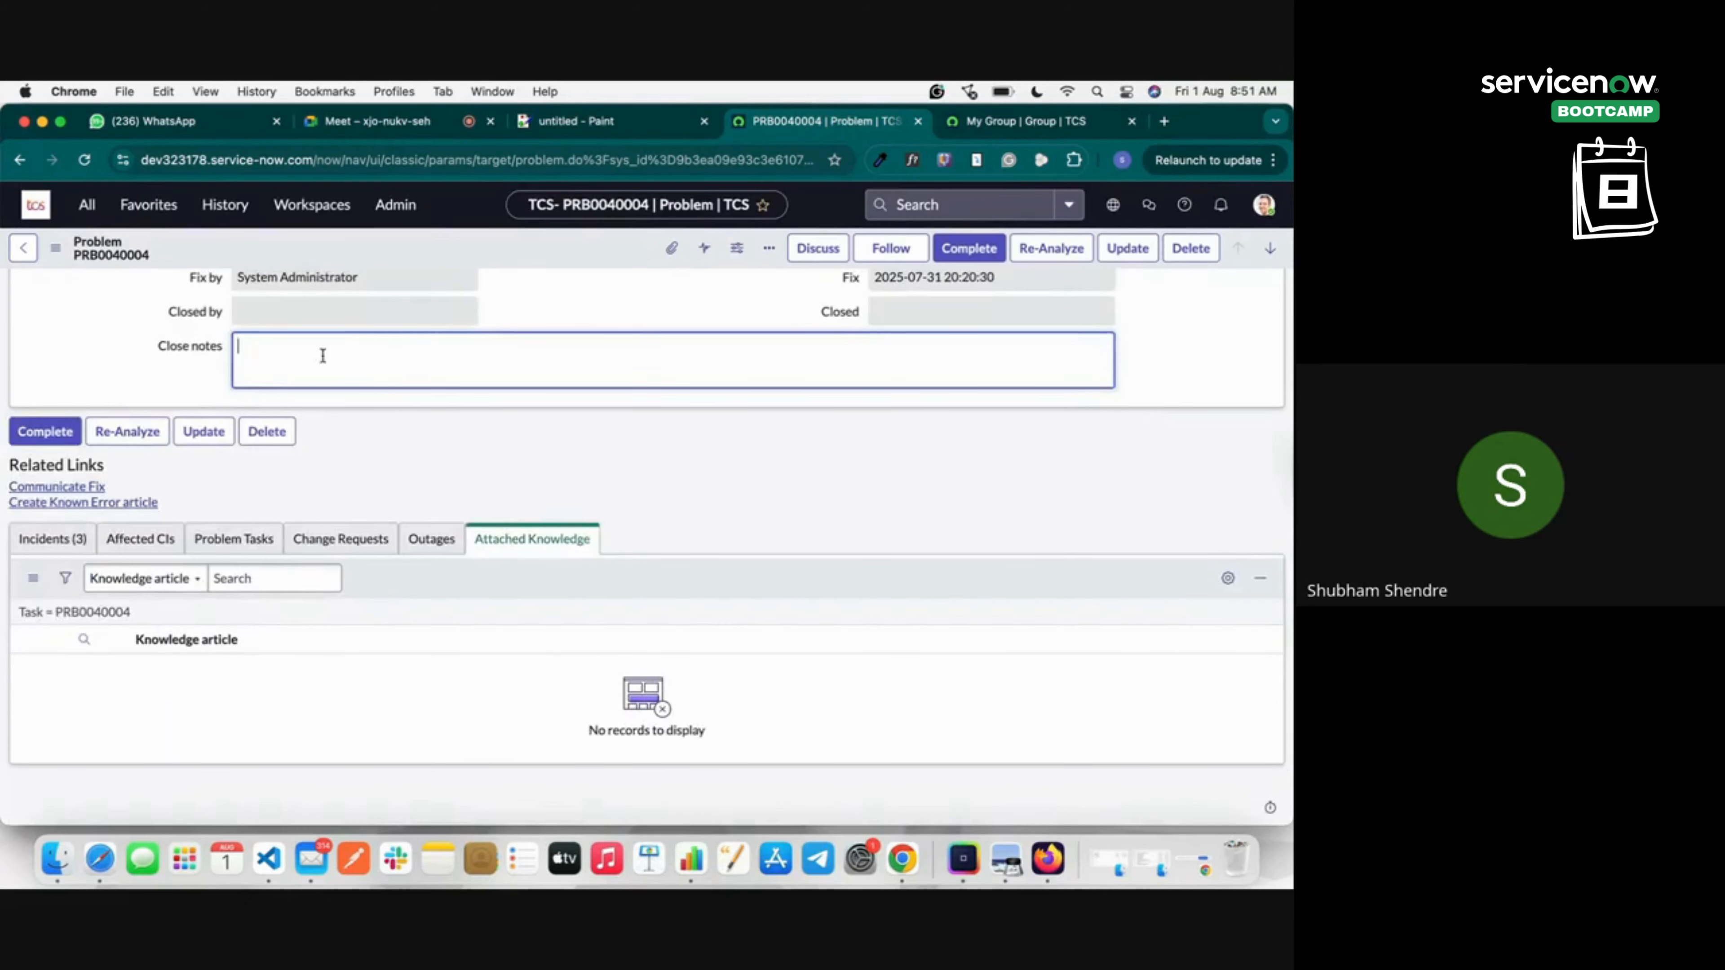
scroll(322, 356, "up", 3)
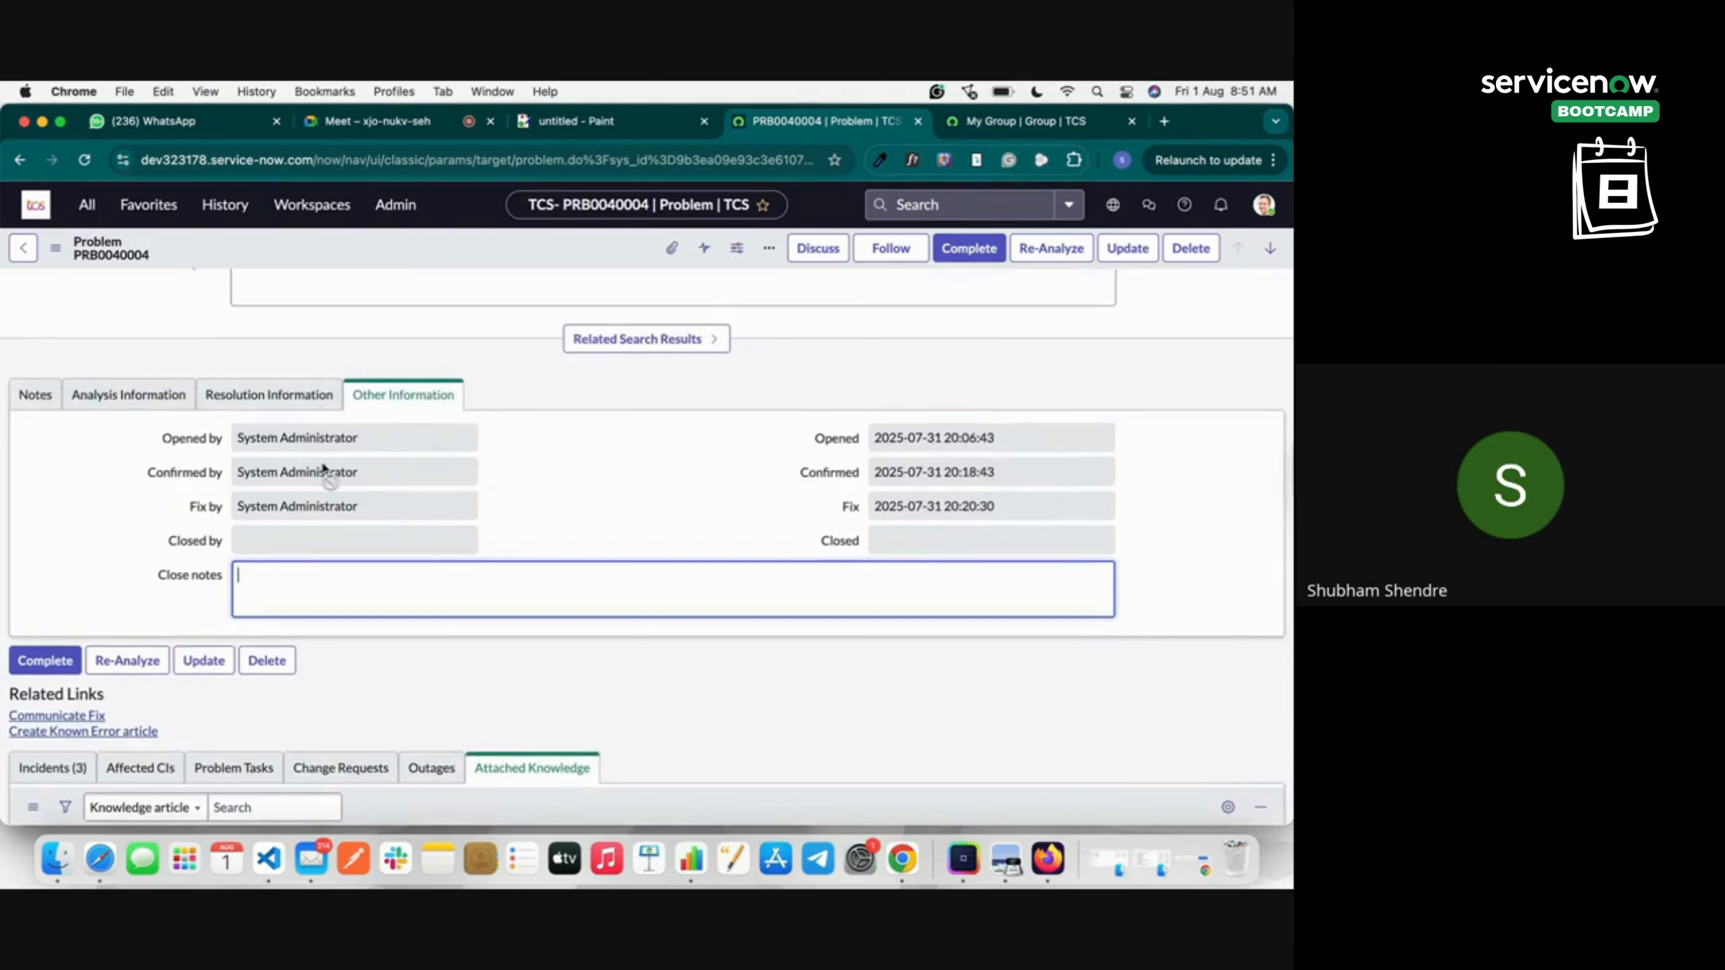
type("The")
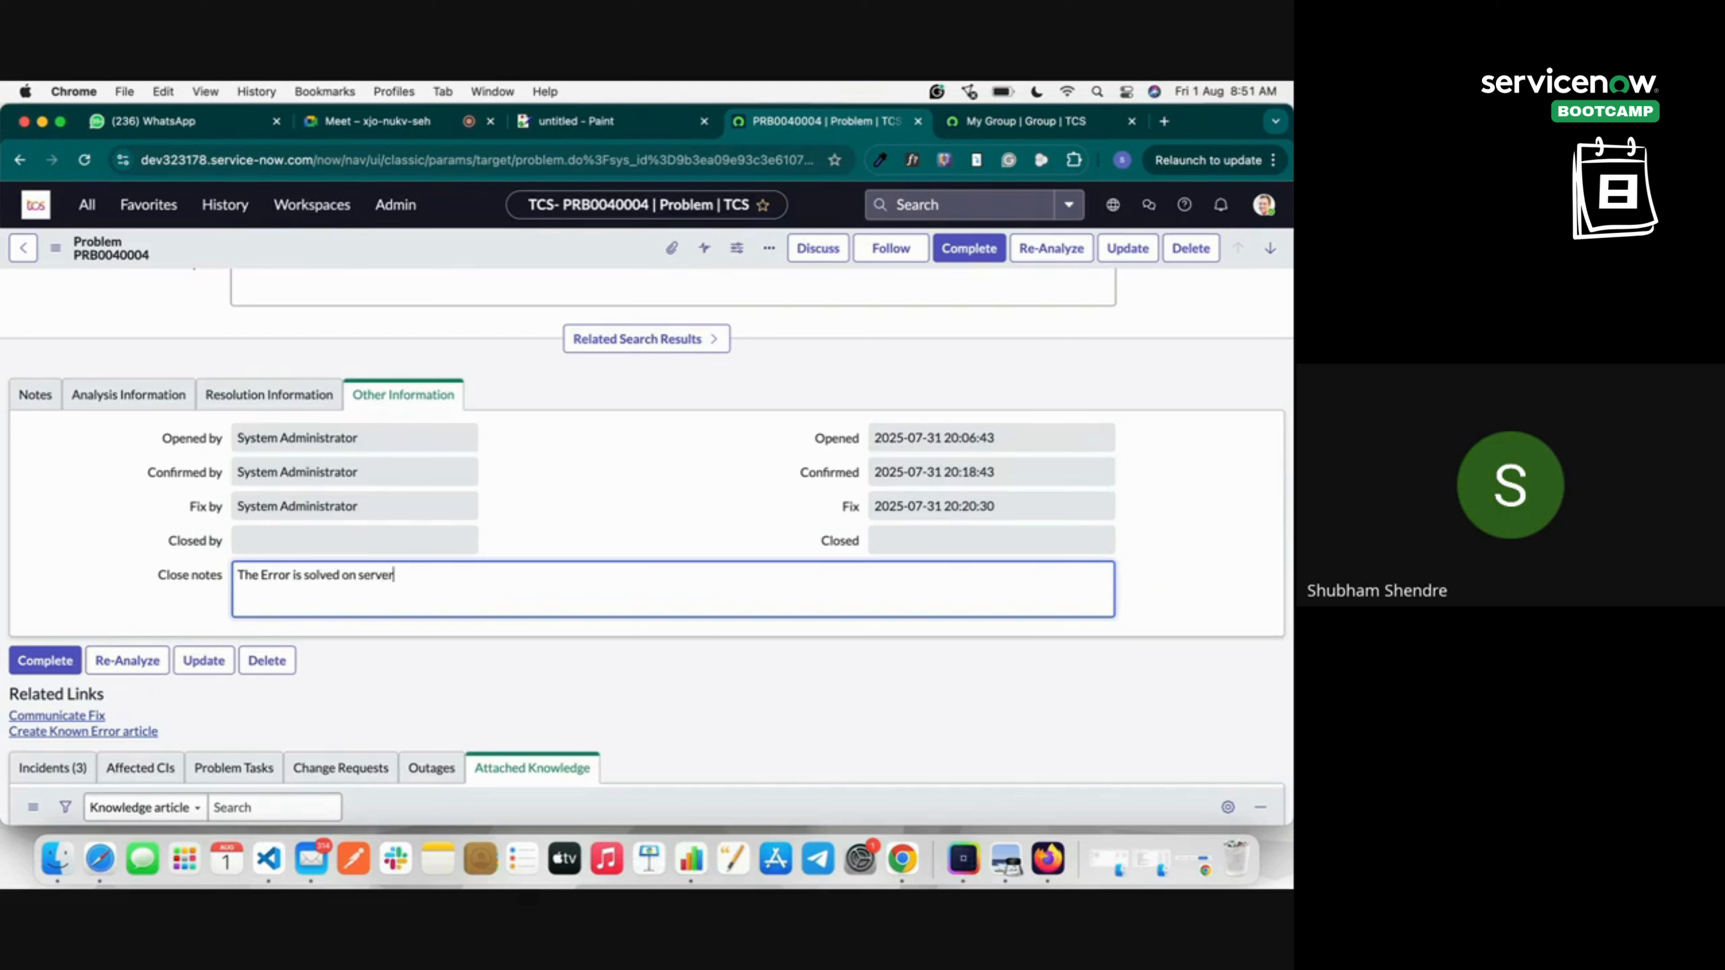
type("Error is solved on server")
left_click(36, 668)
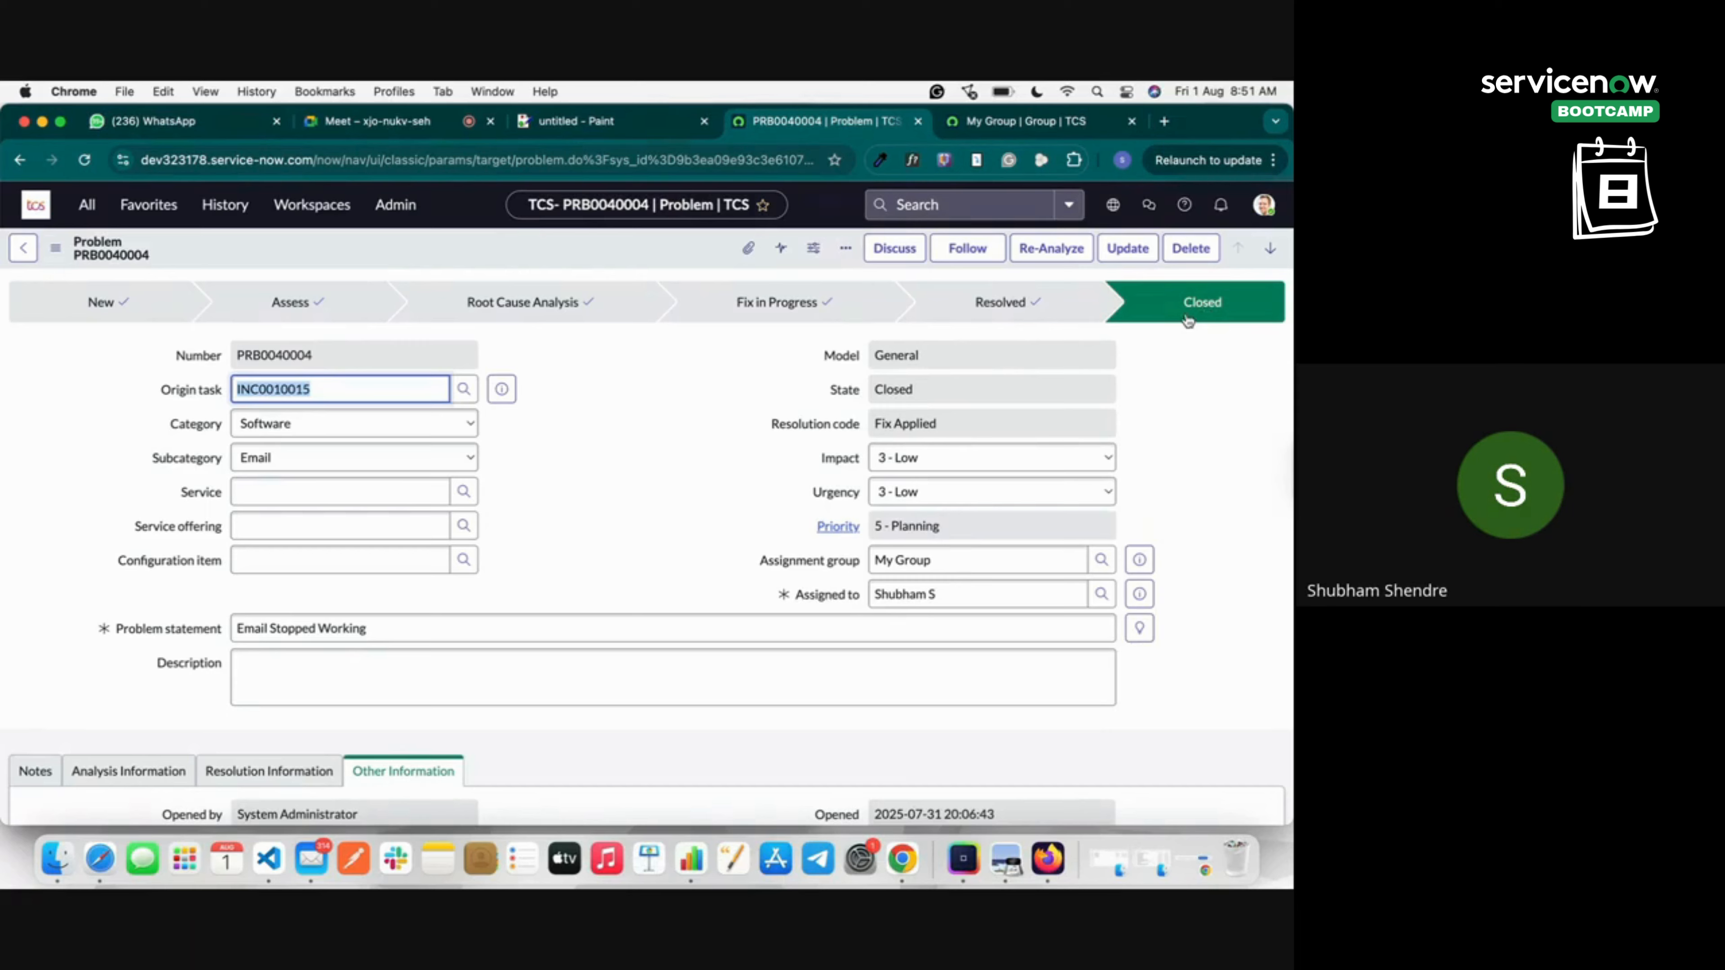
scroll(1147, 408, "down", 10)
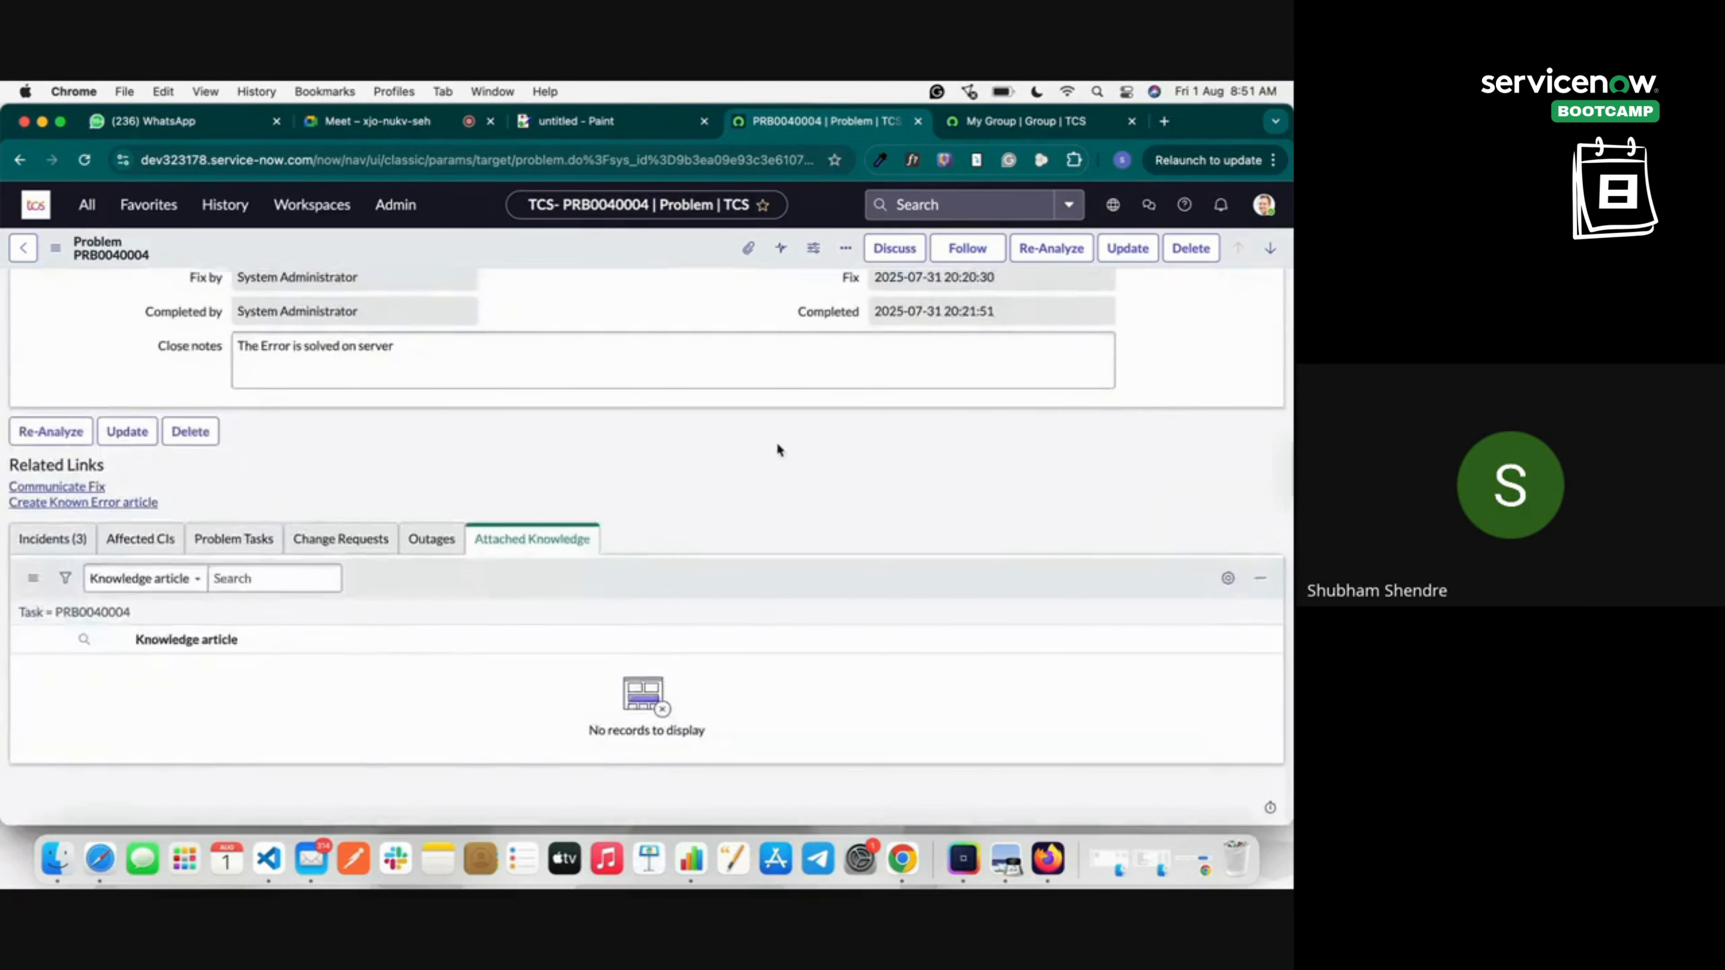
left_click(95, 535)
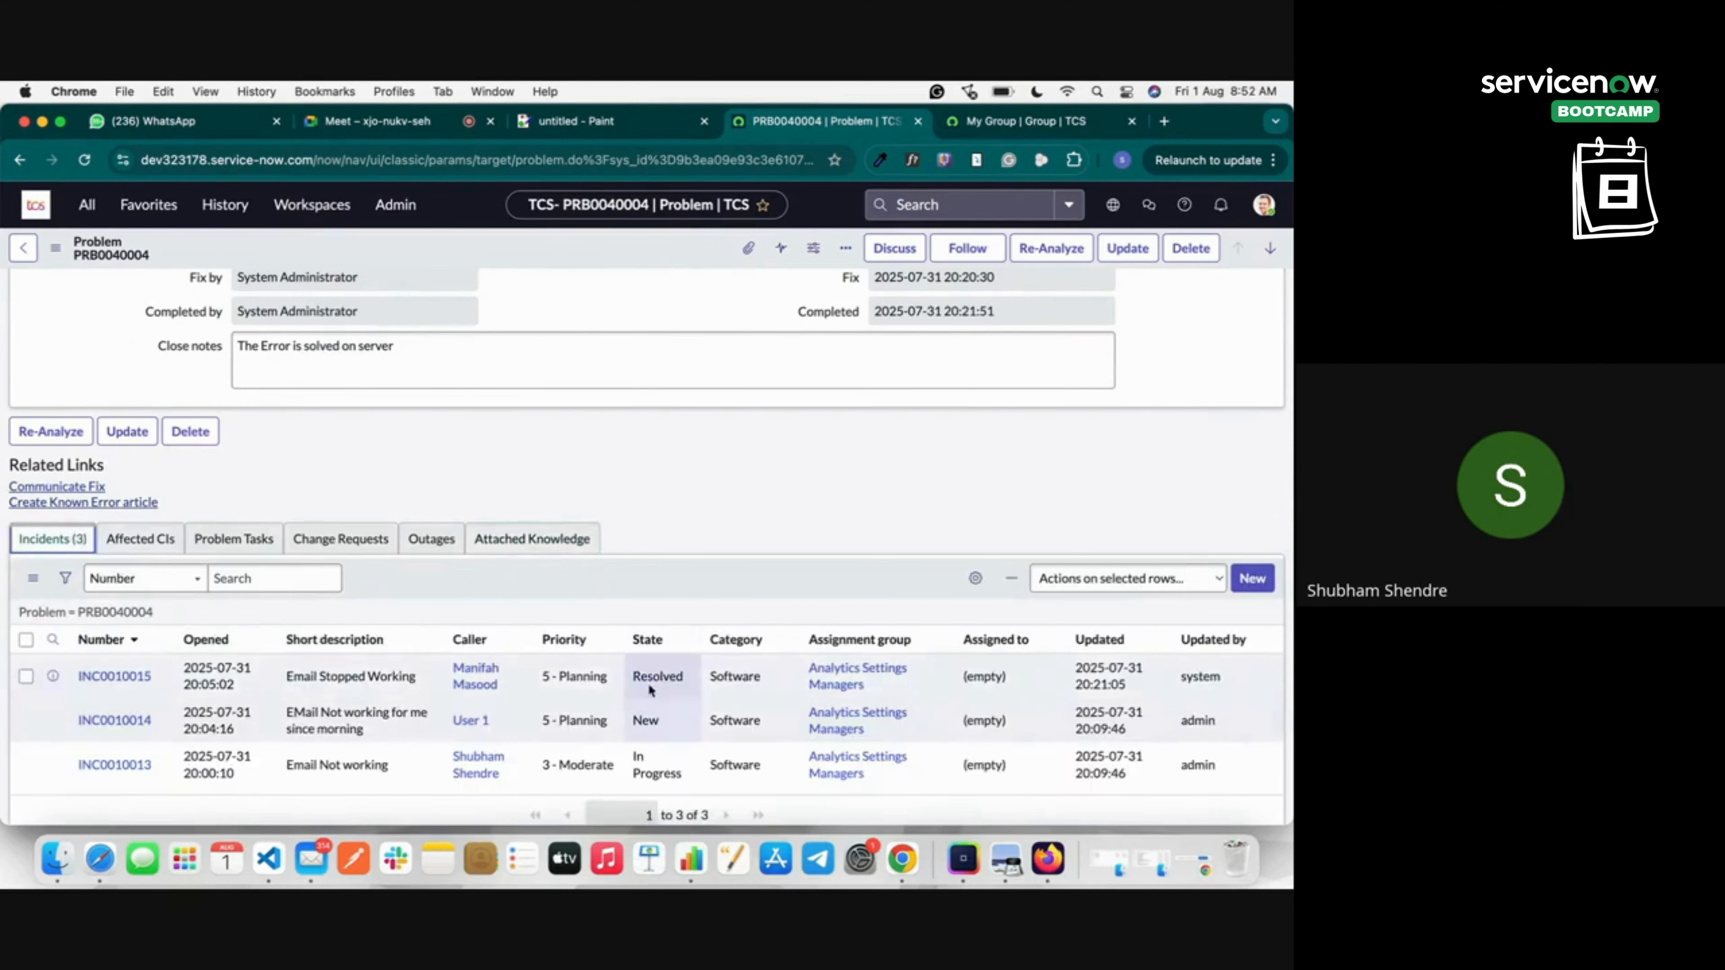
scroll(646, 689, "down", 1)
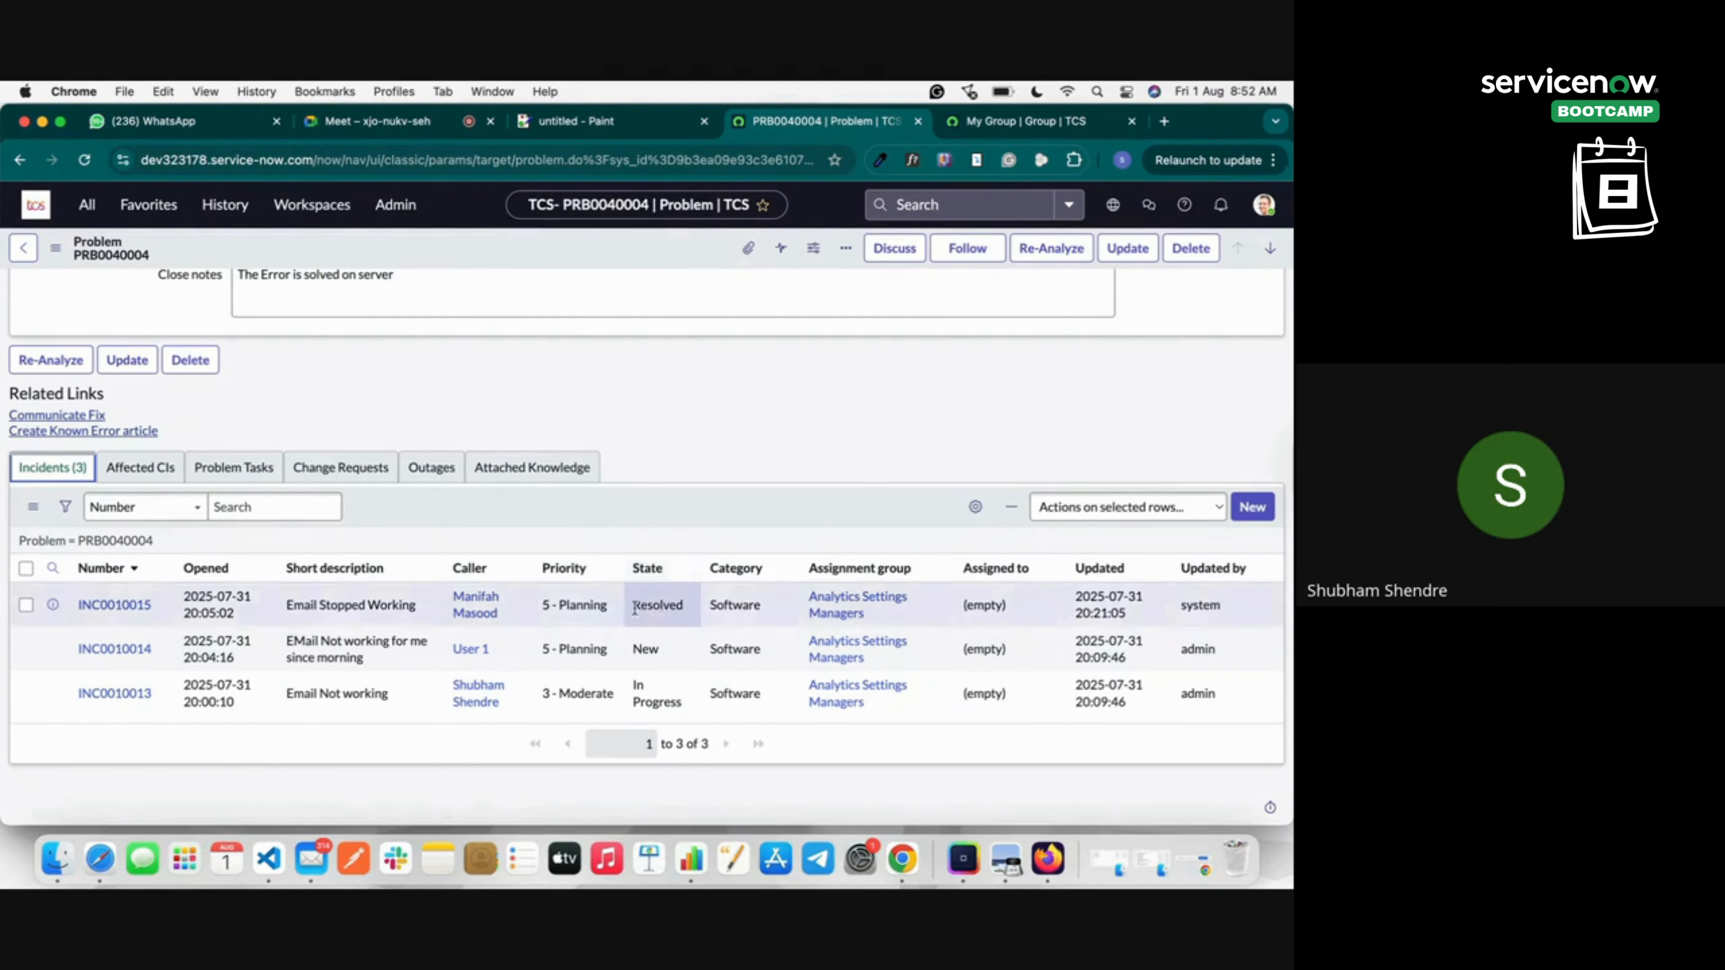
left_click_drag(635, 608, 688, 613)
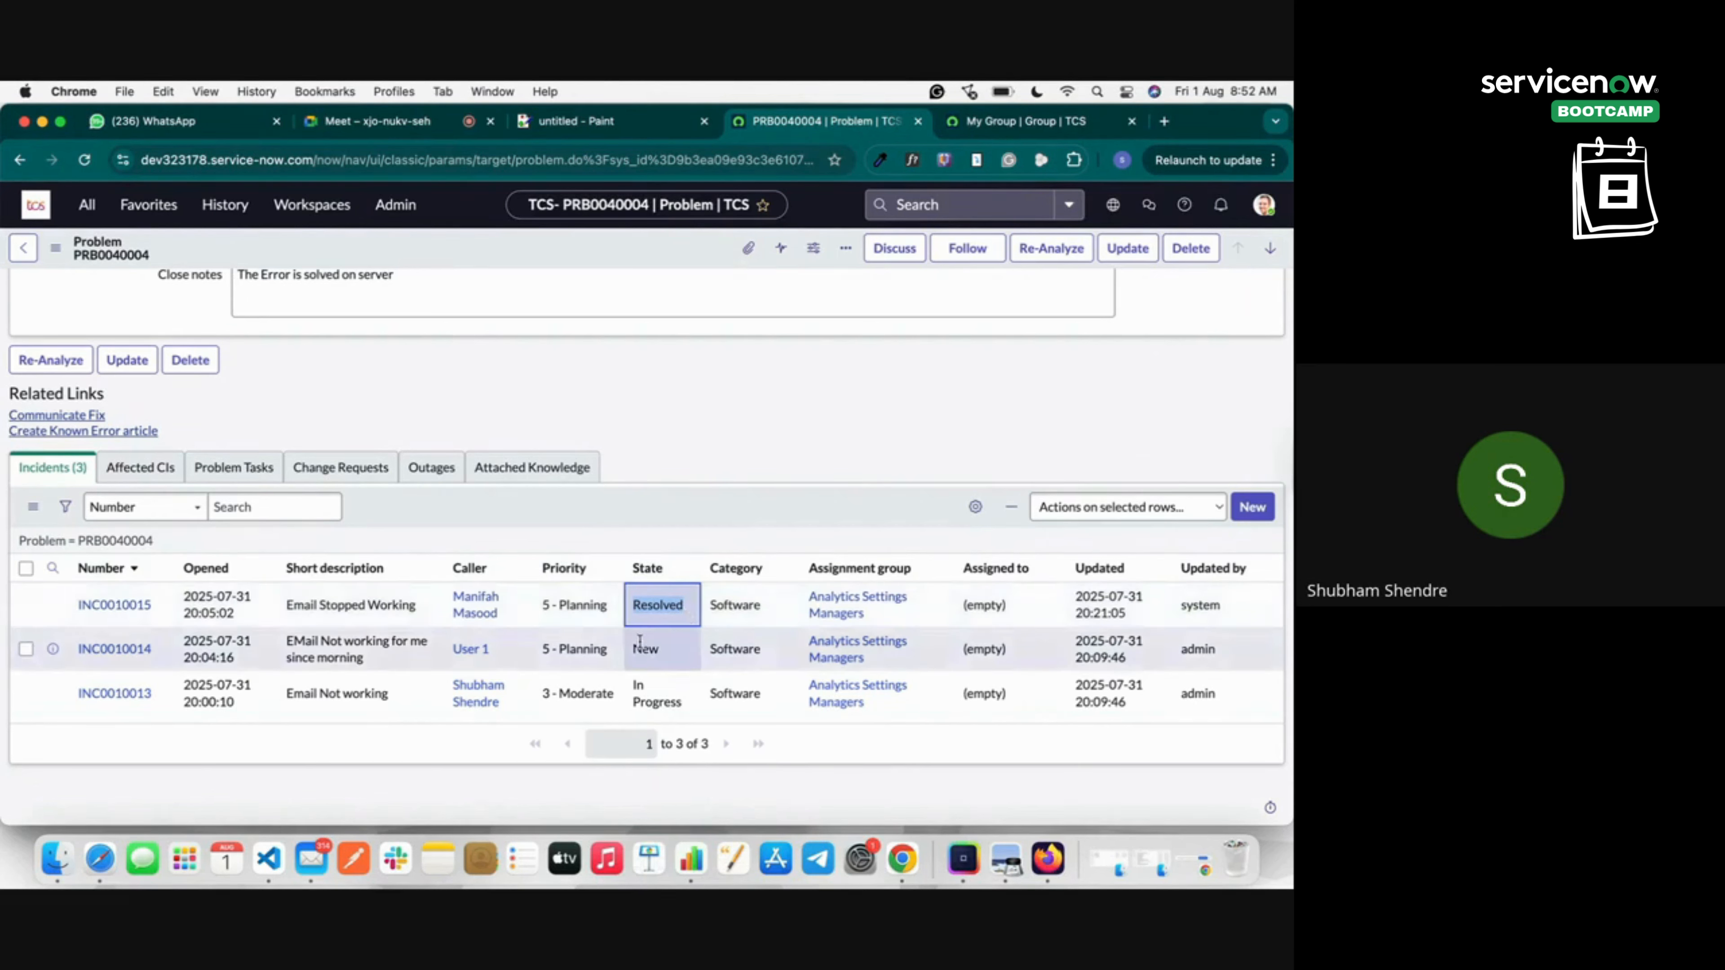
left_click_drag(630, 651, 666, 696)
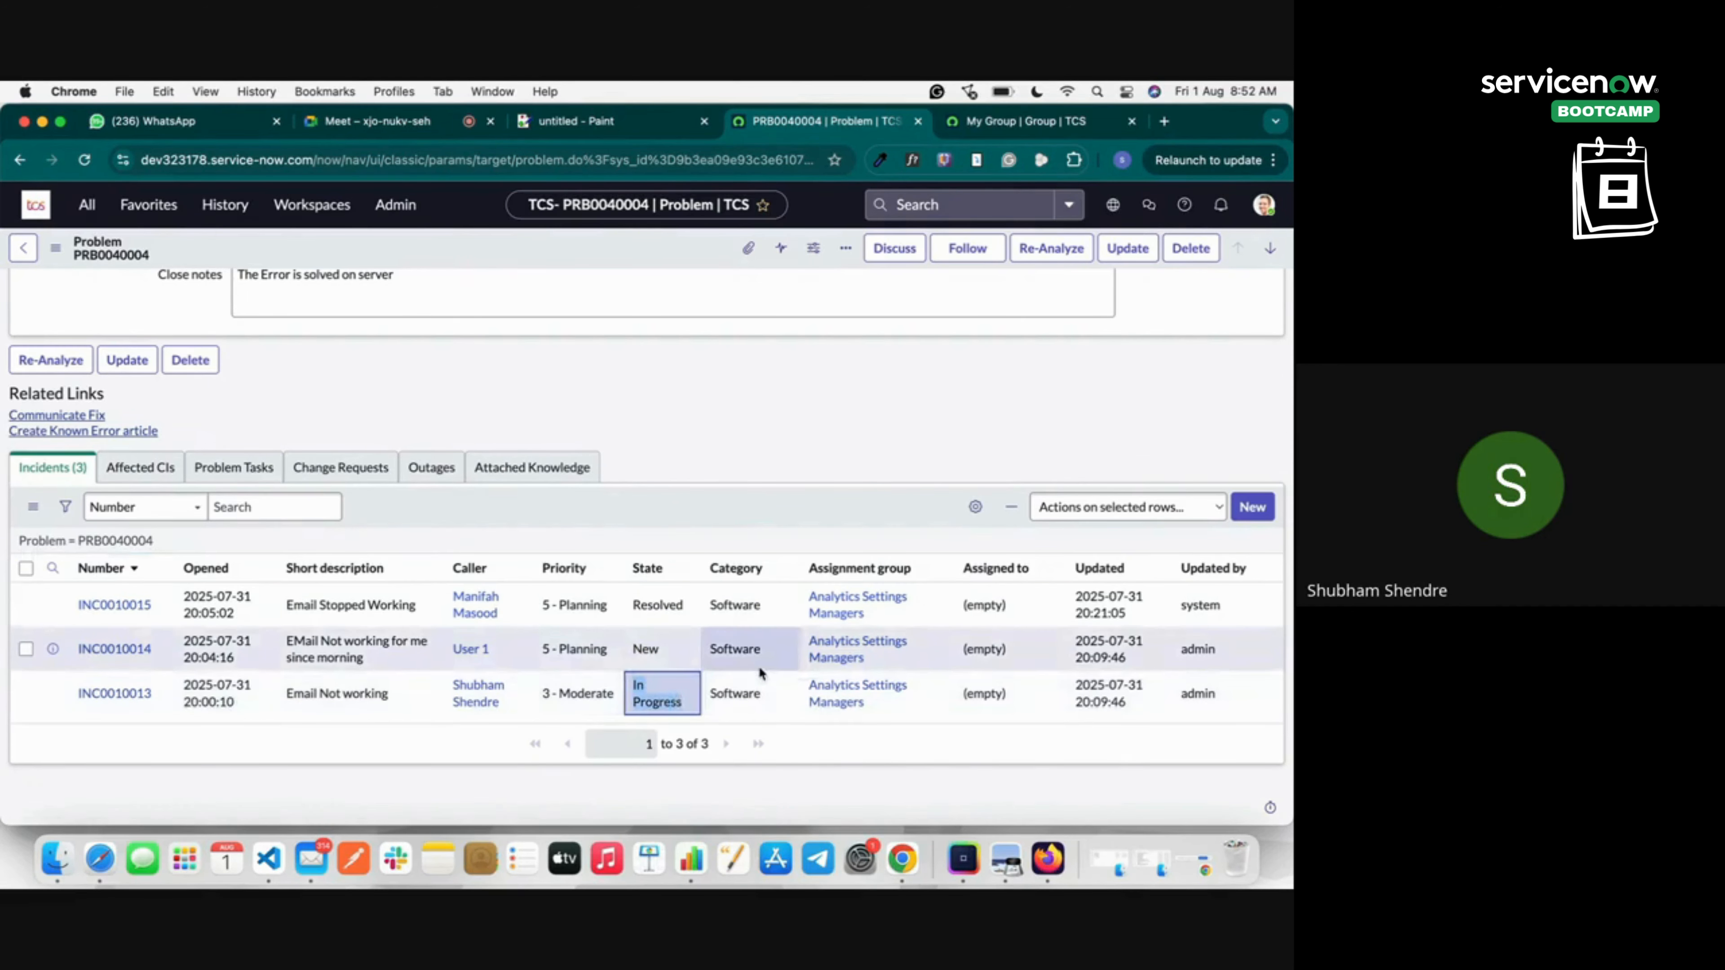
scroll(758, 665, "up", 5)
scroll(758, 672, "up", 5)
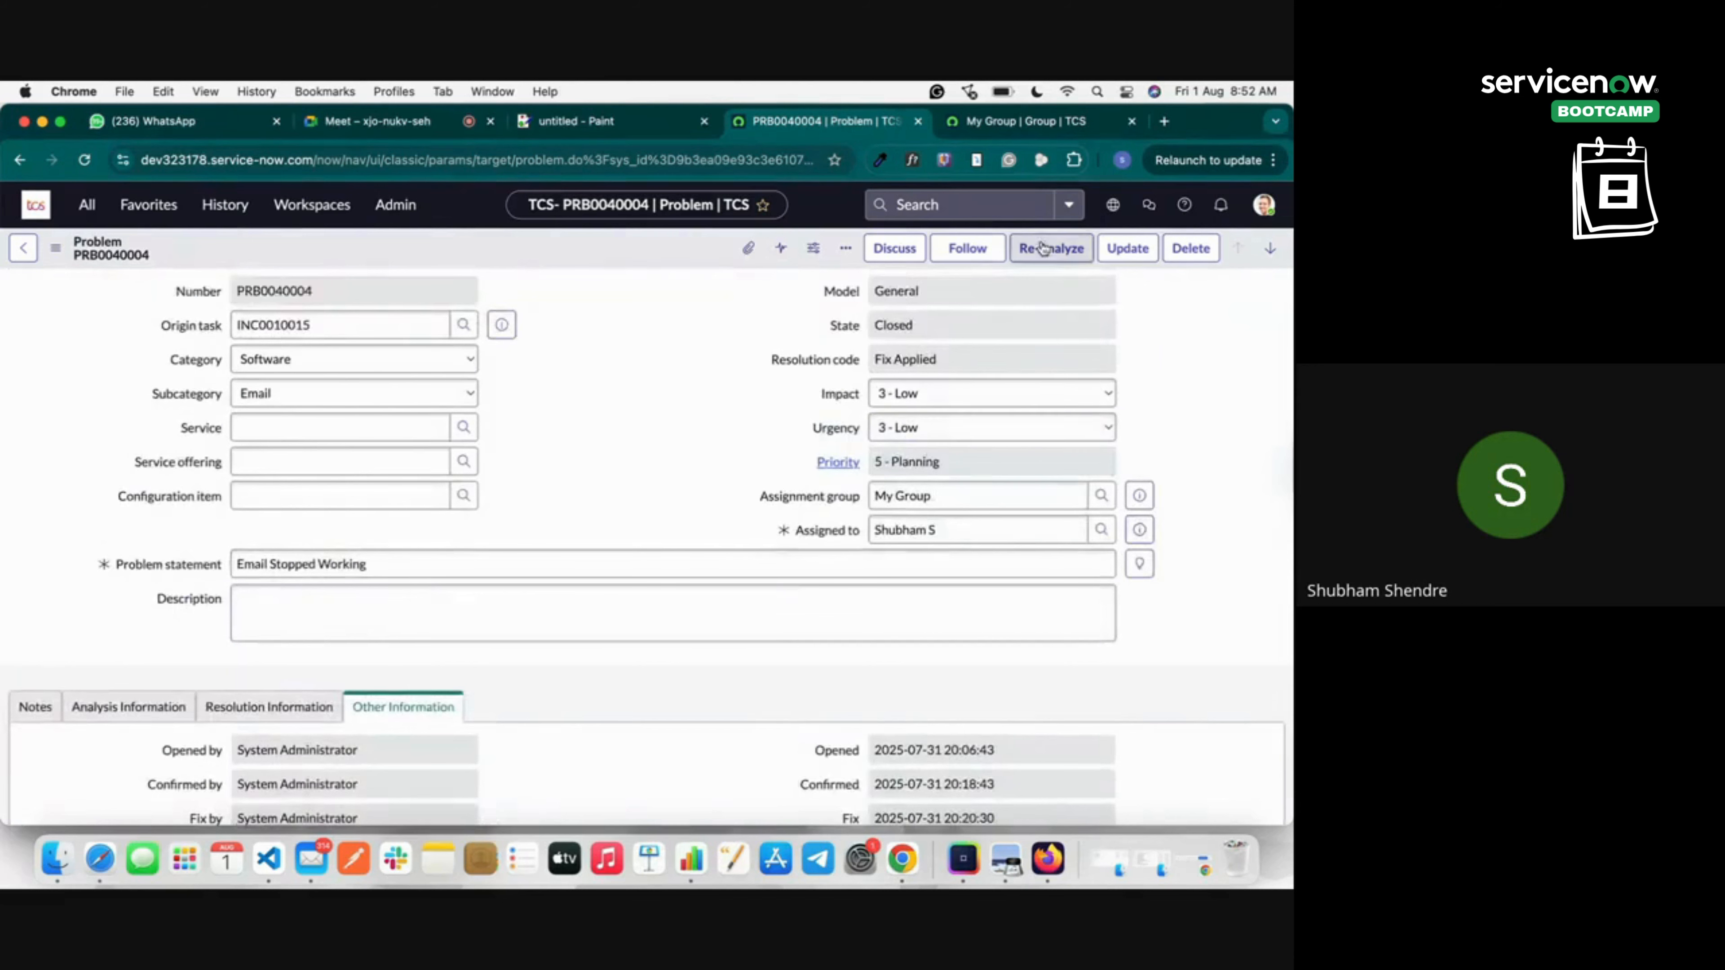
scroll(1164, 393, "down", 10)
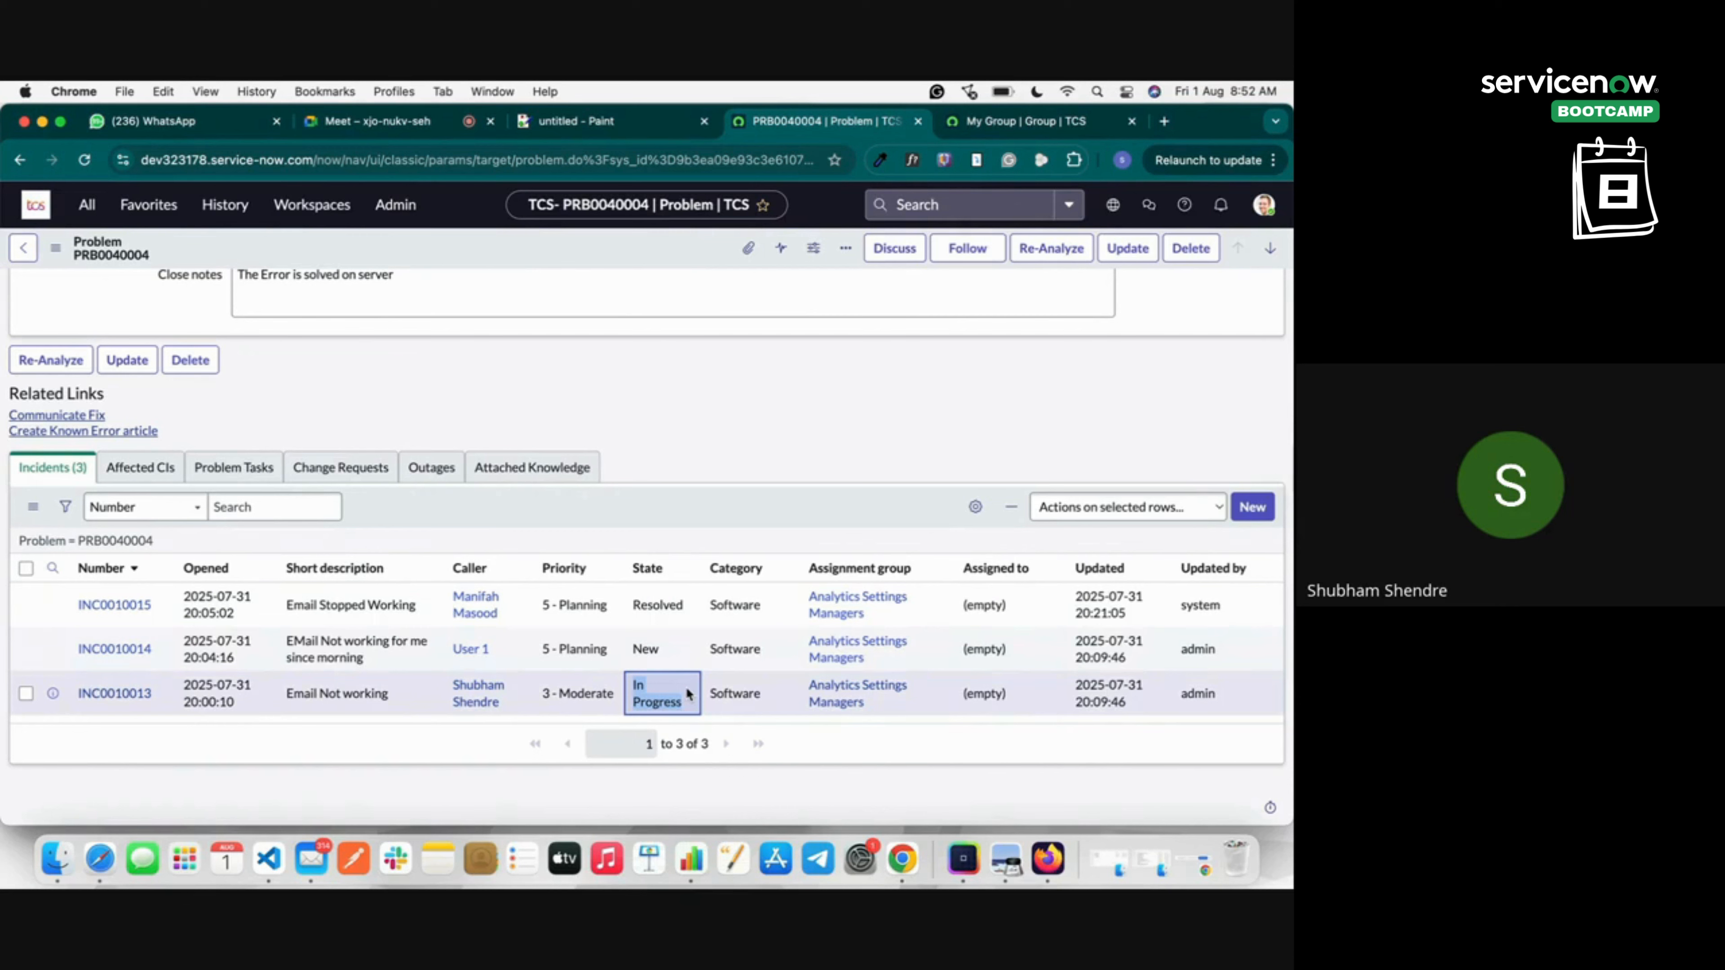
scroll(804, 483, "up", 15)
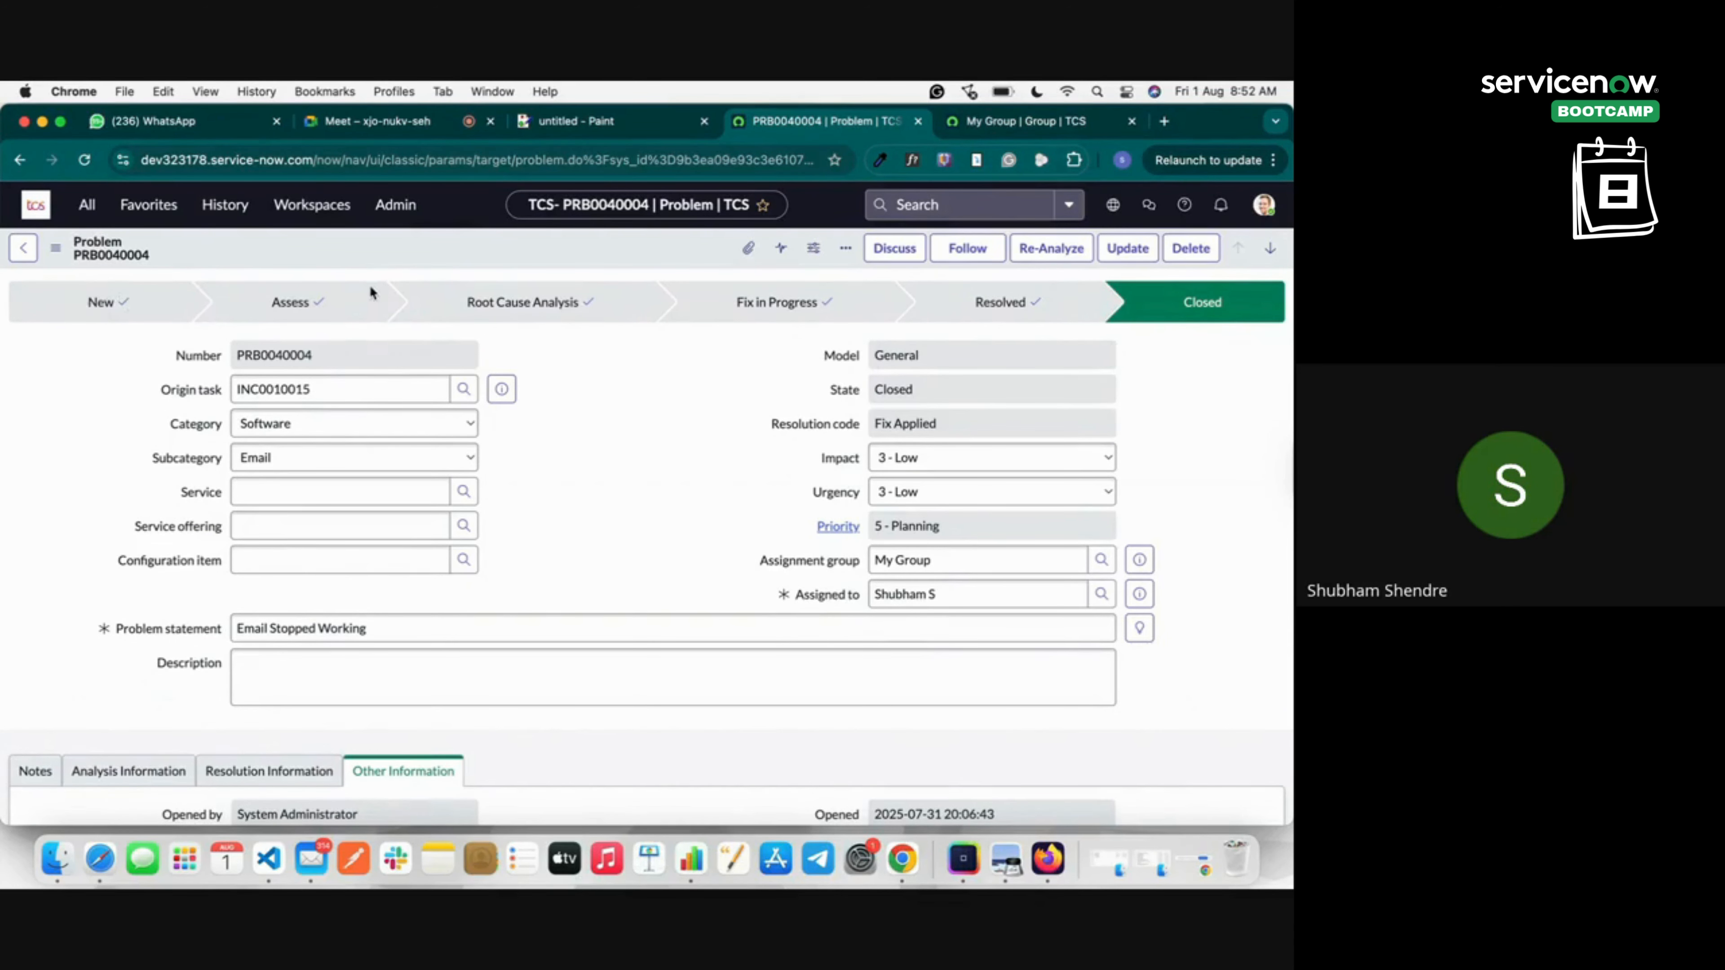
scroll(559, 384, "down", 15)
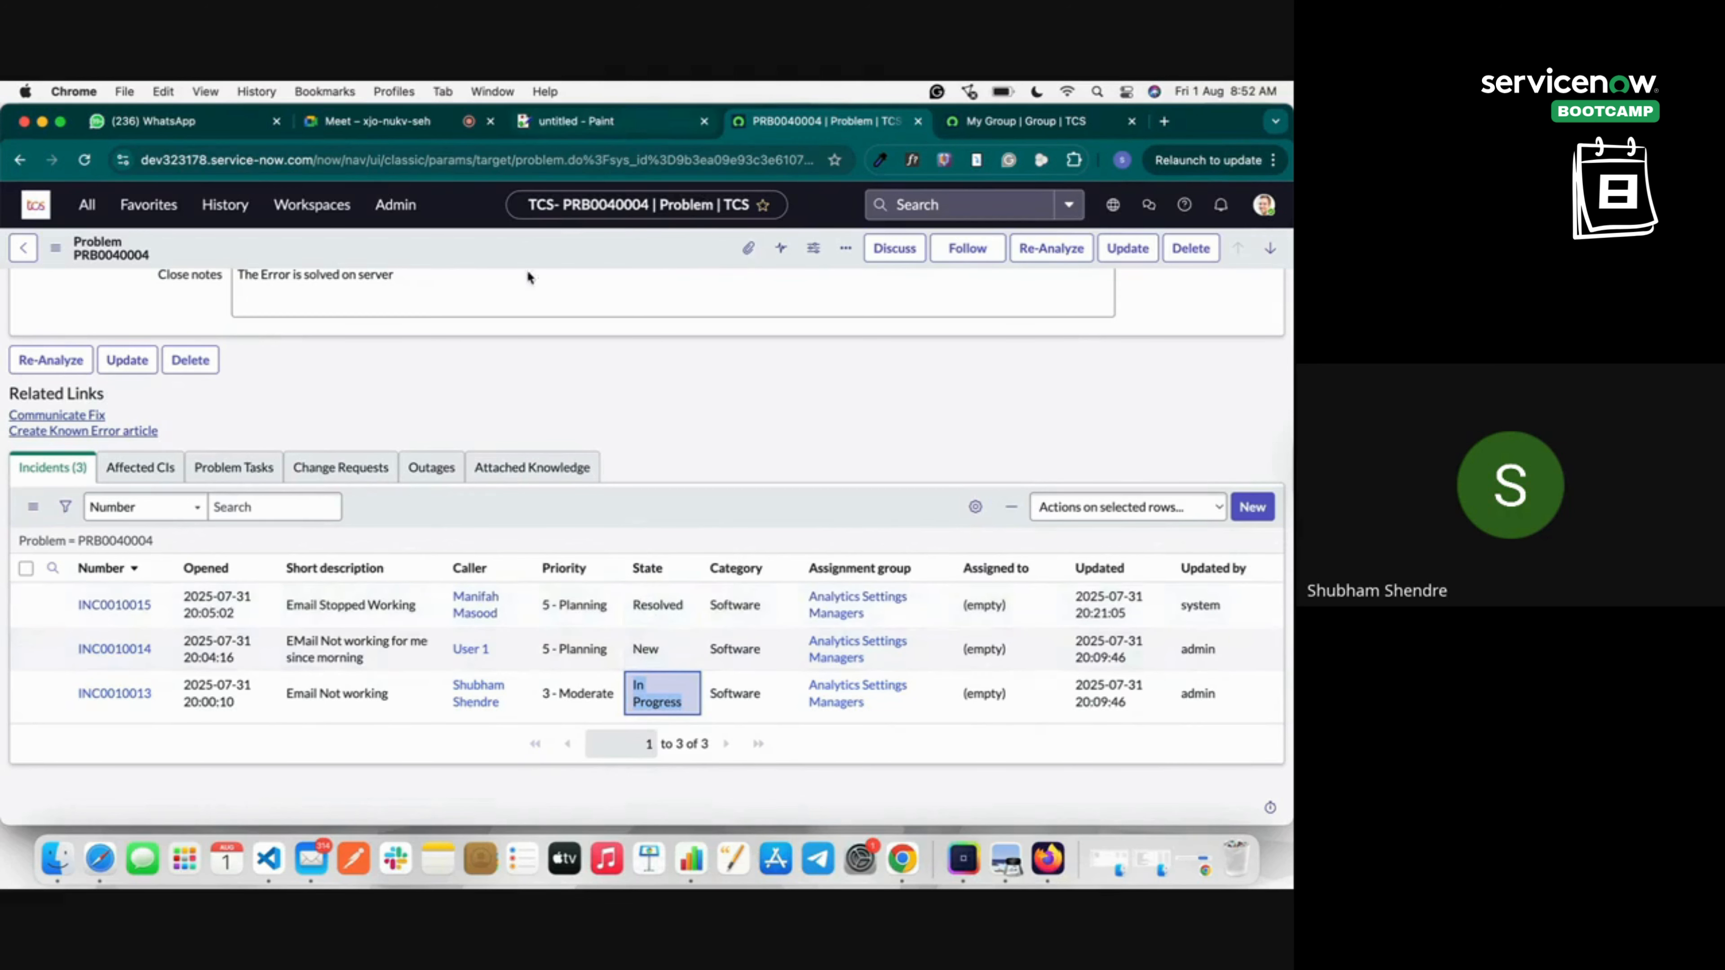
scroll(500, 551, "up", 15)
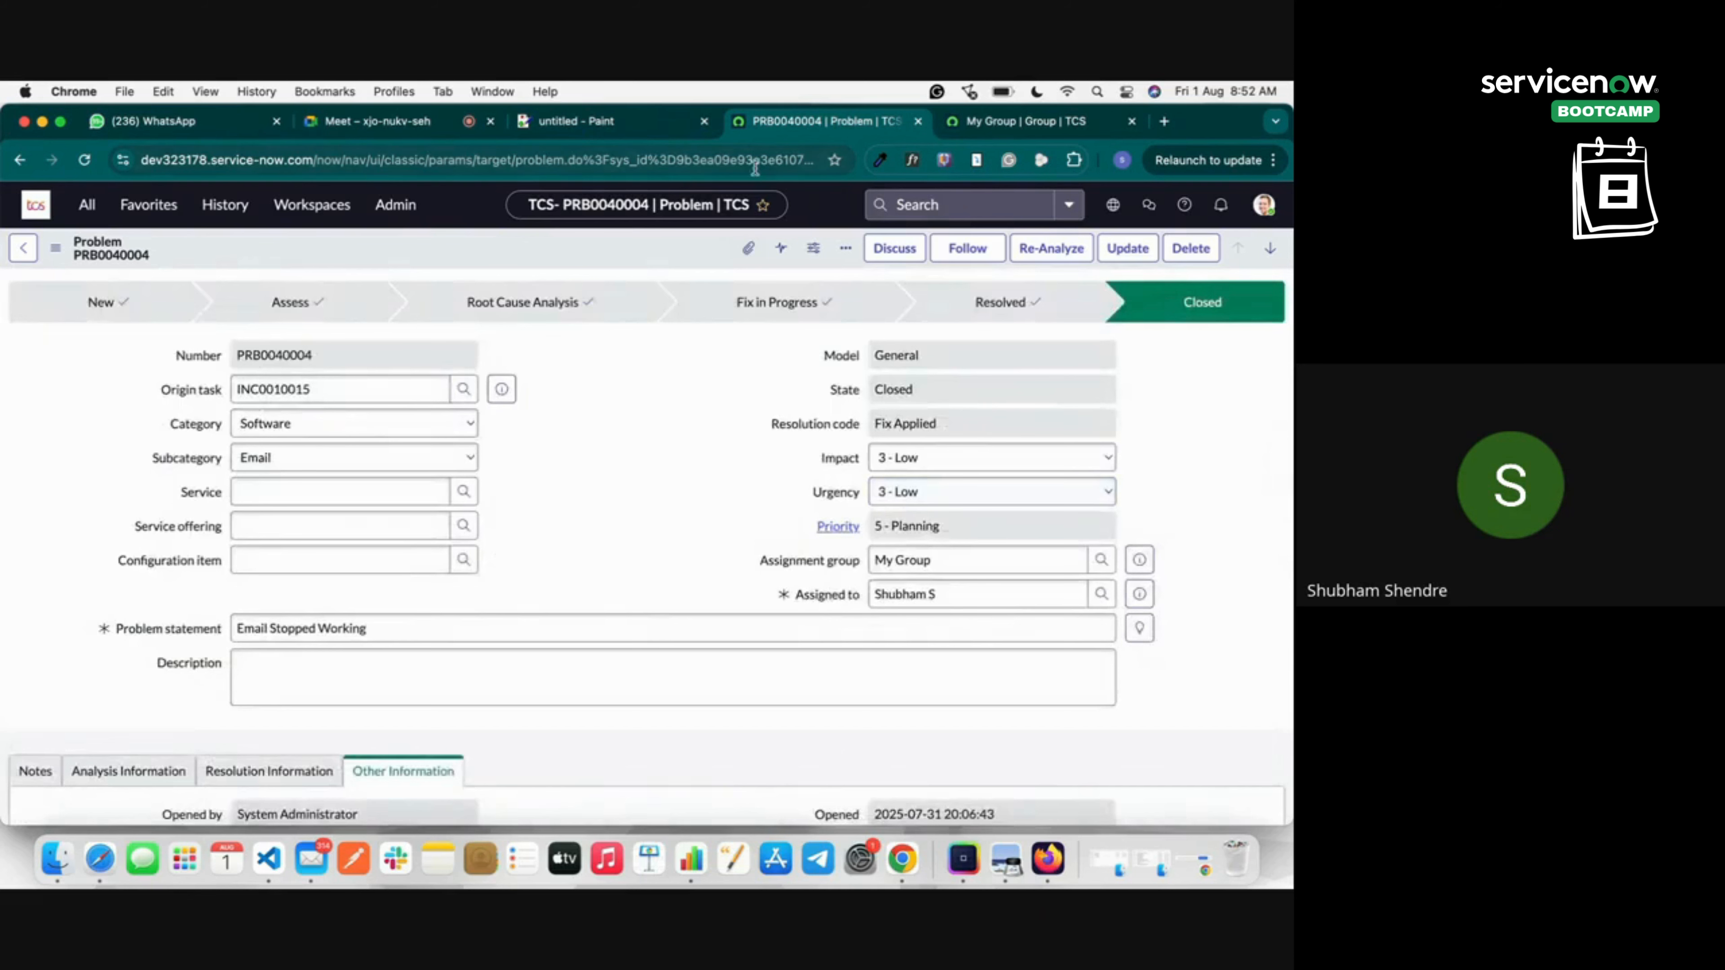
left_click(574, 122)
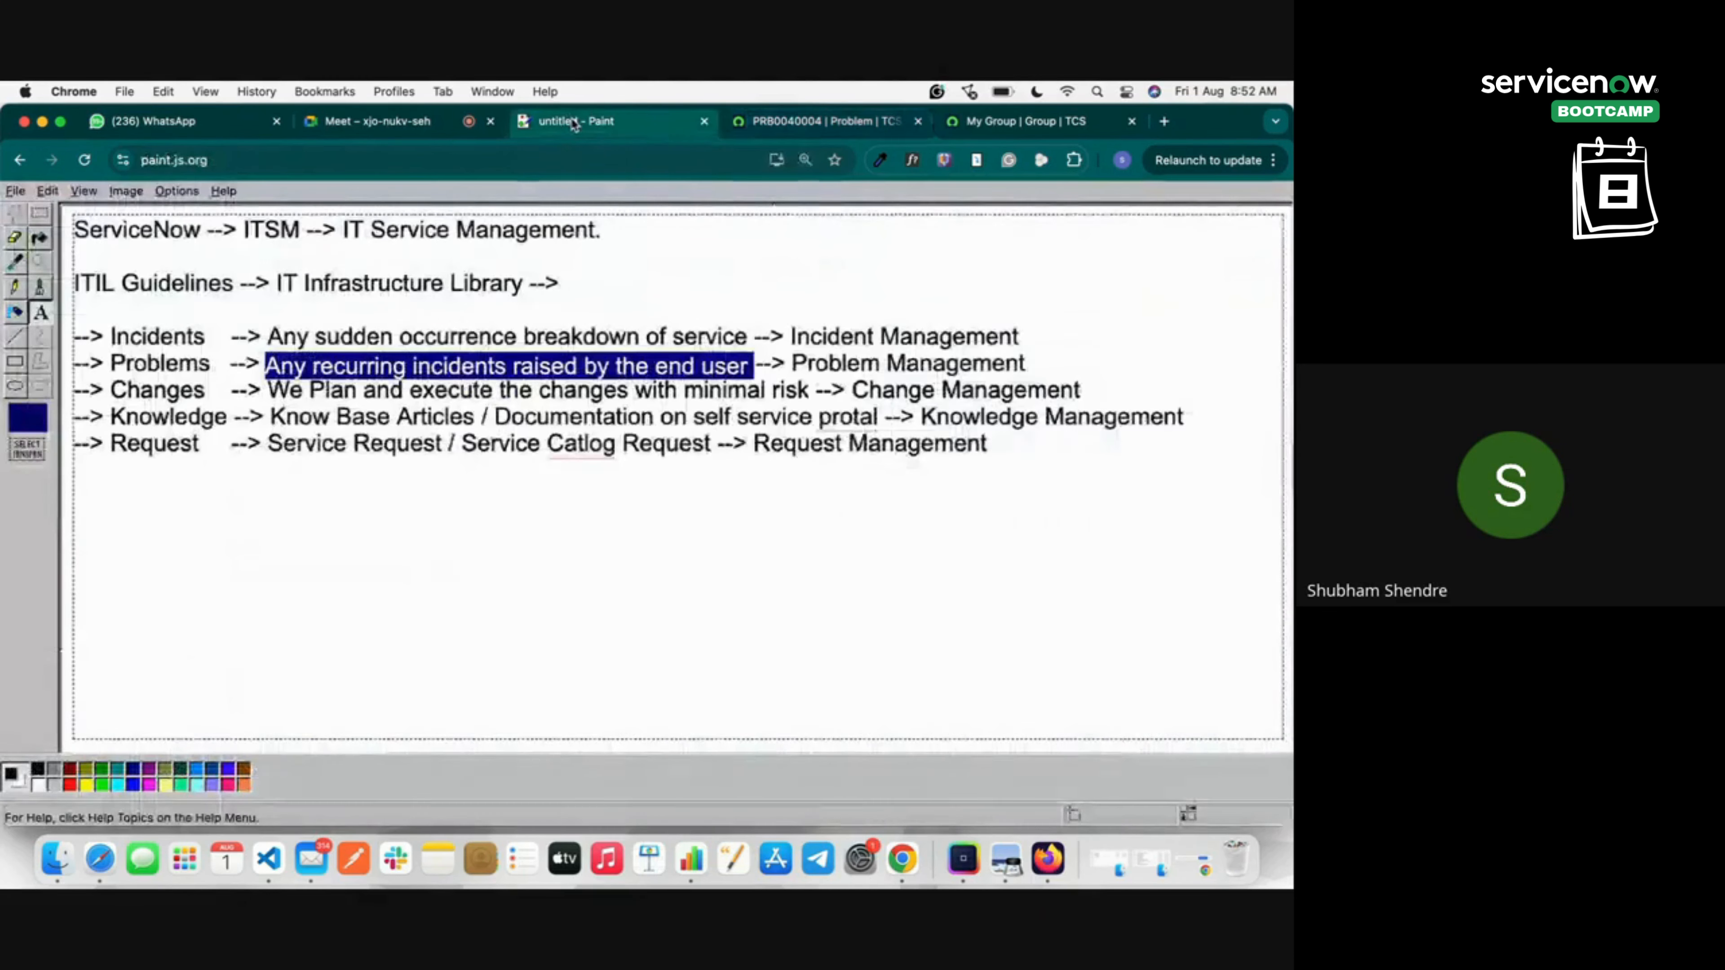
left_click(421, 126)
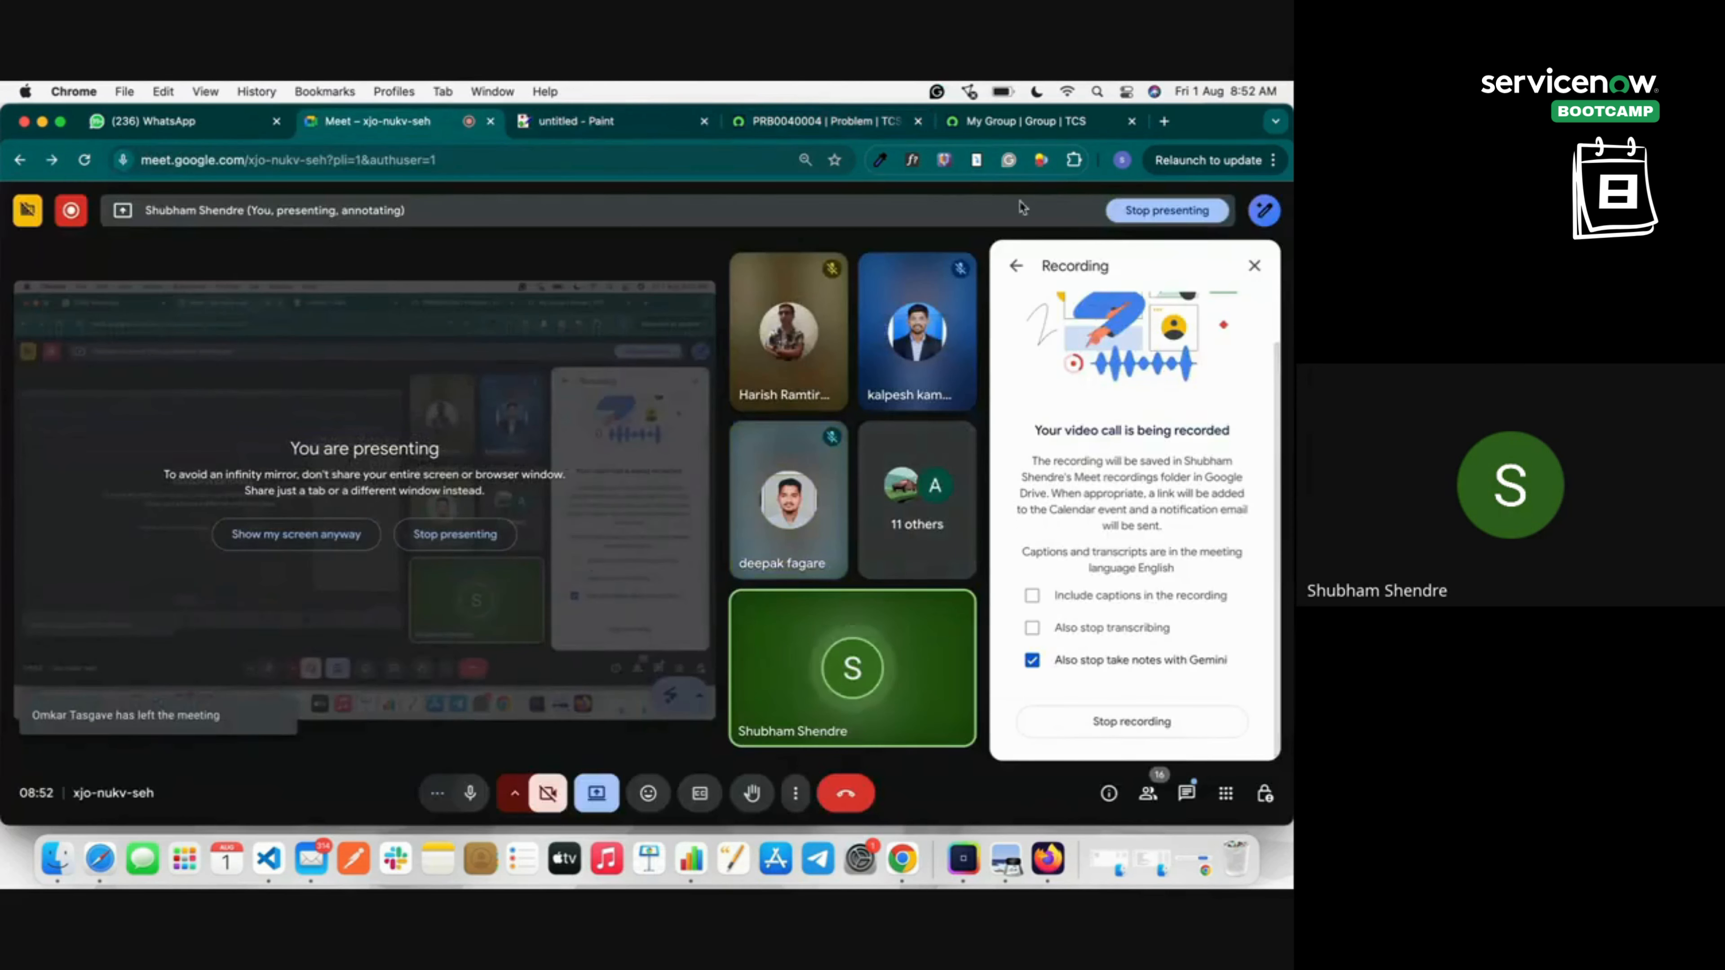
left_click(817, 122)
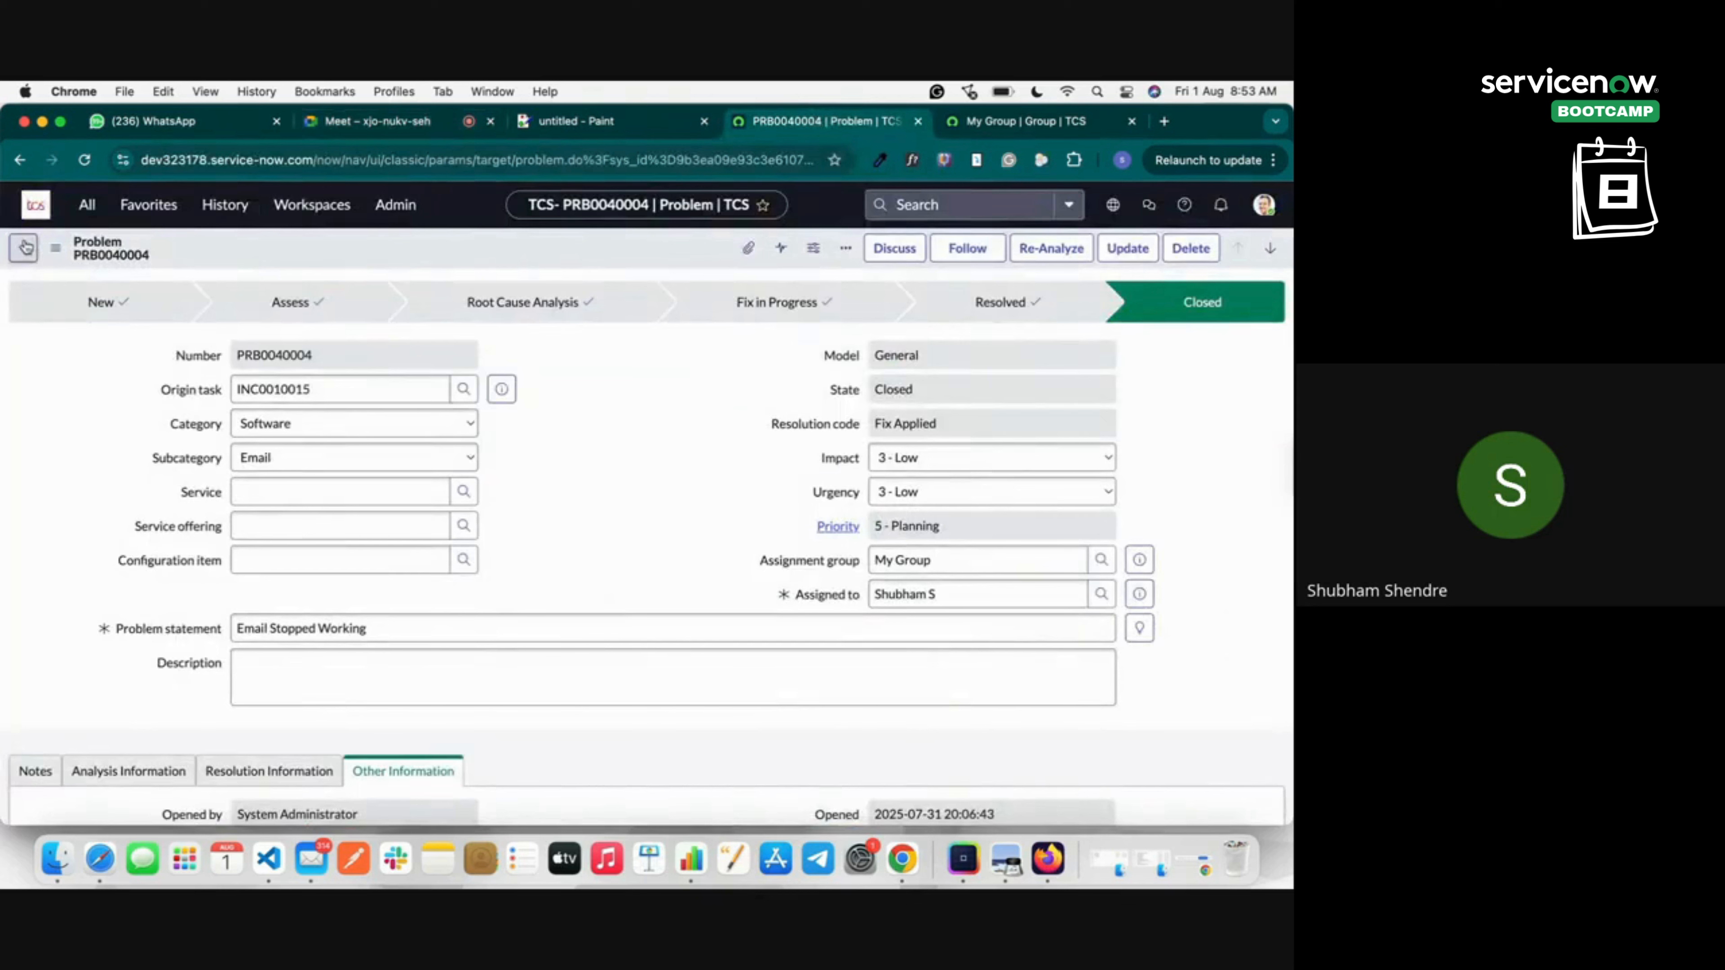
Filter the All navigator for 'proble' and create a new Problem record, PRB0040005.
left_click(89, 206)
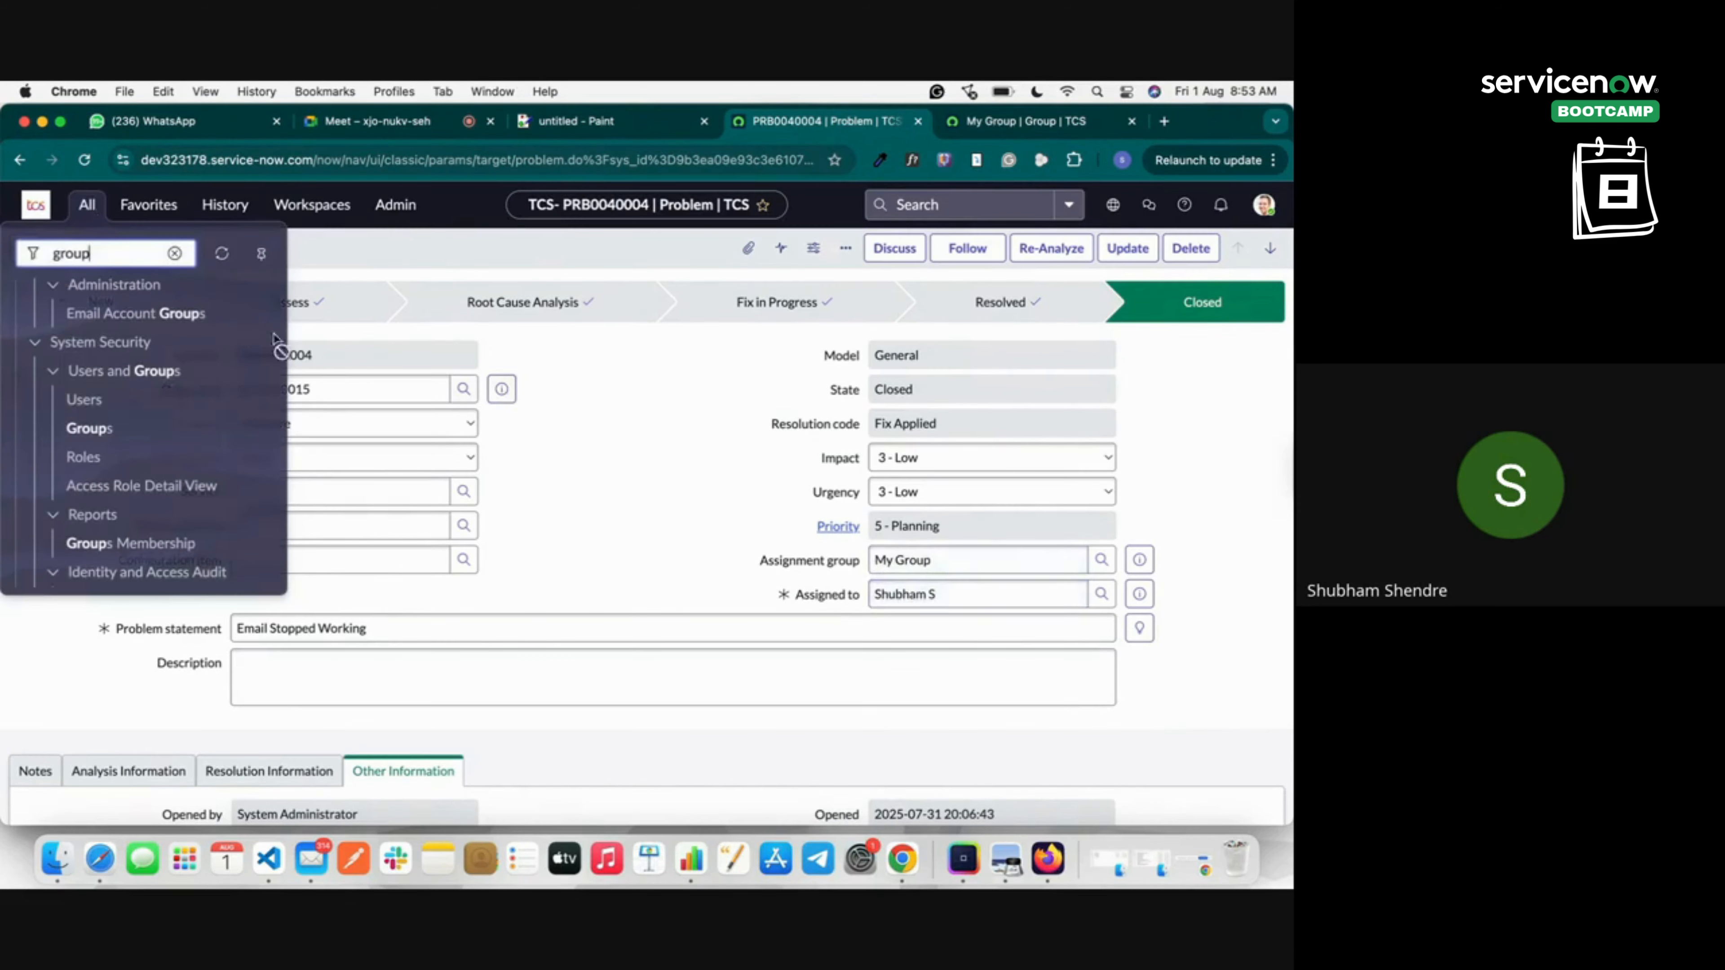
key("BackSpace")
key("BackSpace")
key("BackSpace")
key("BackSpace")
key("BackSpace")
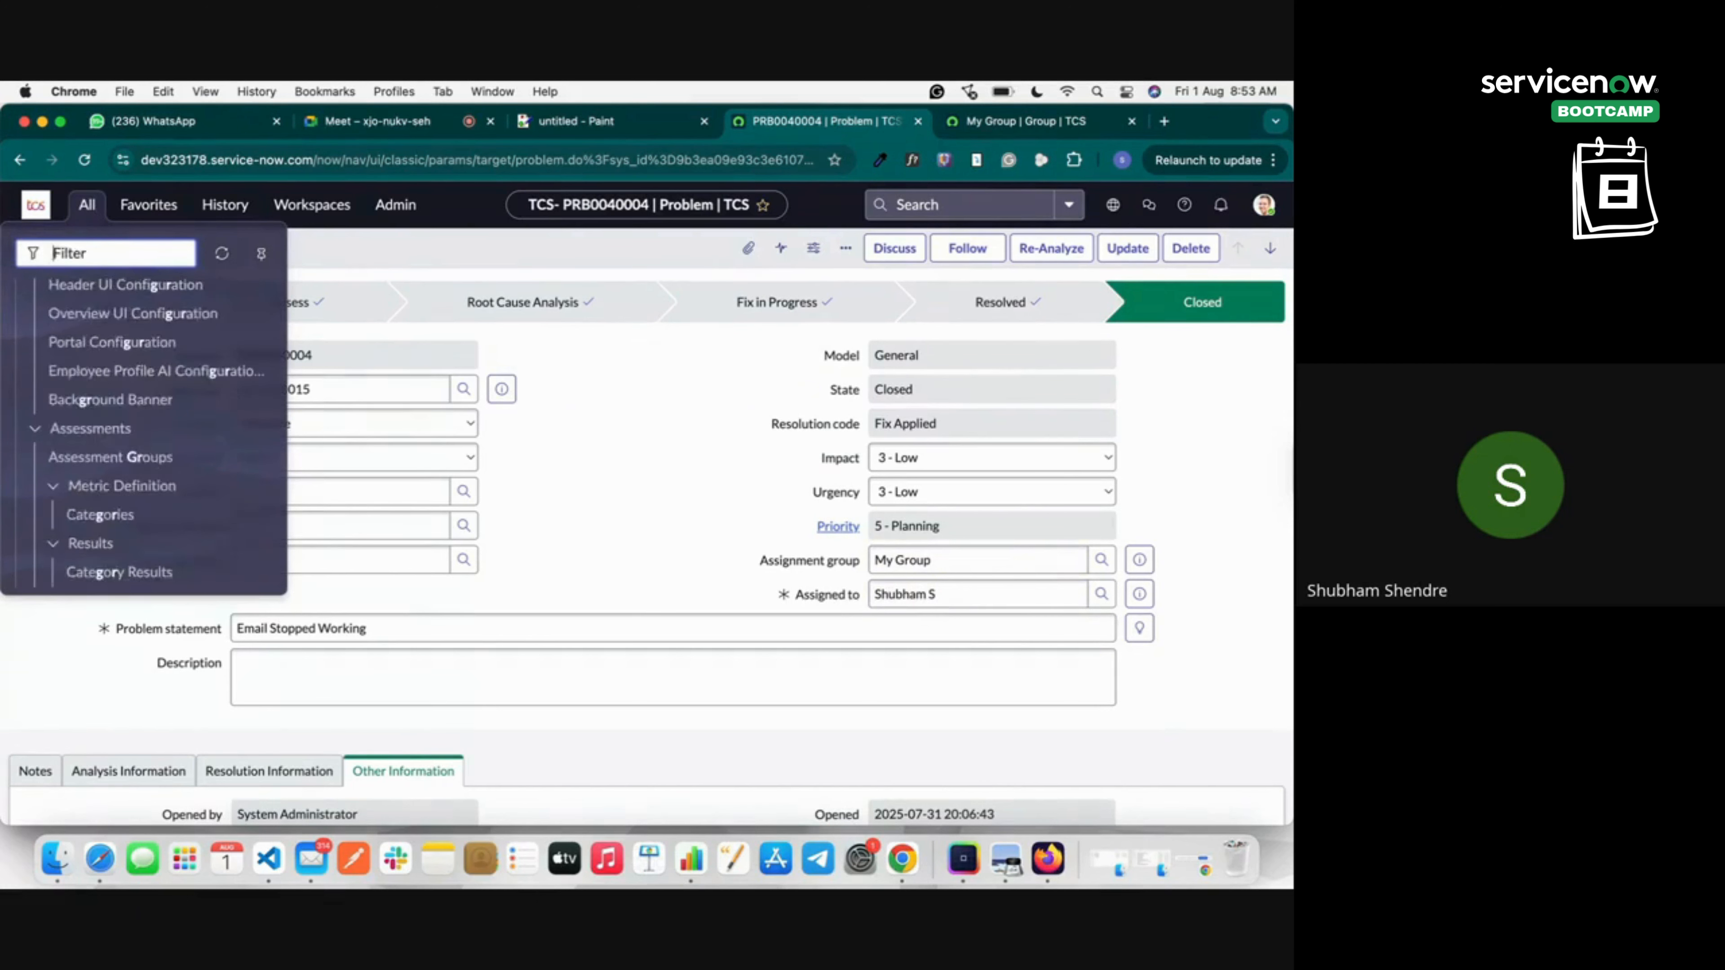
type("probl")
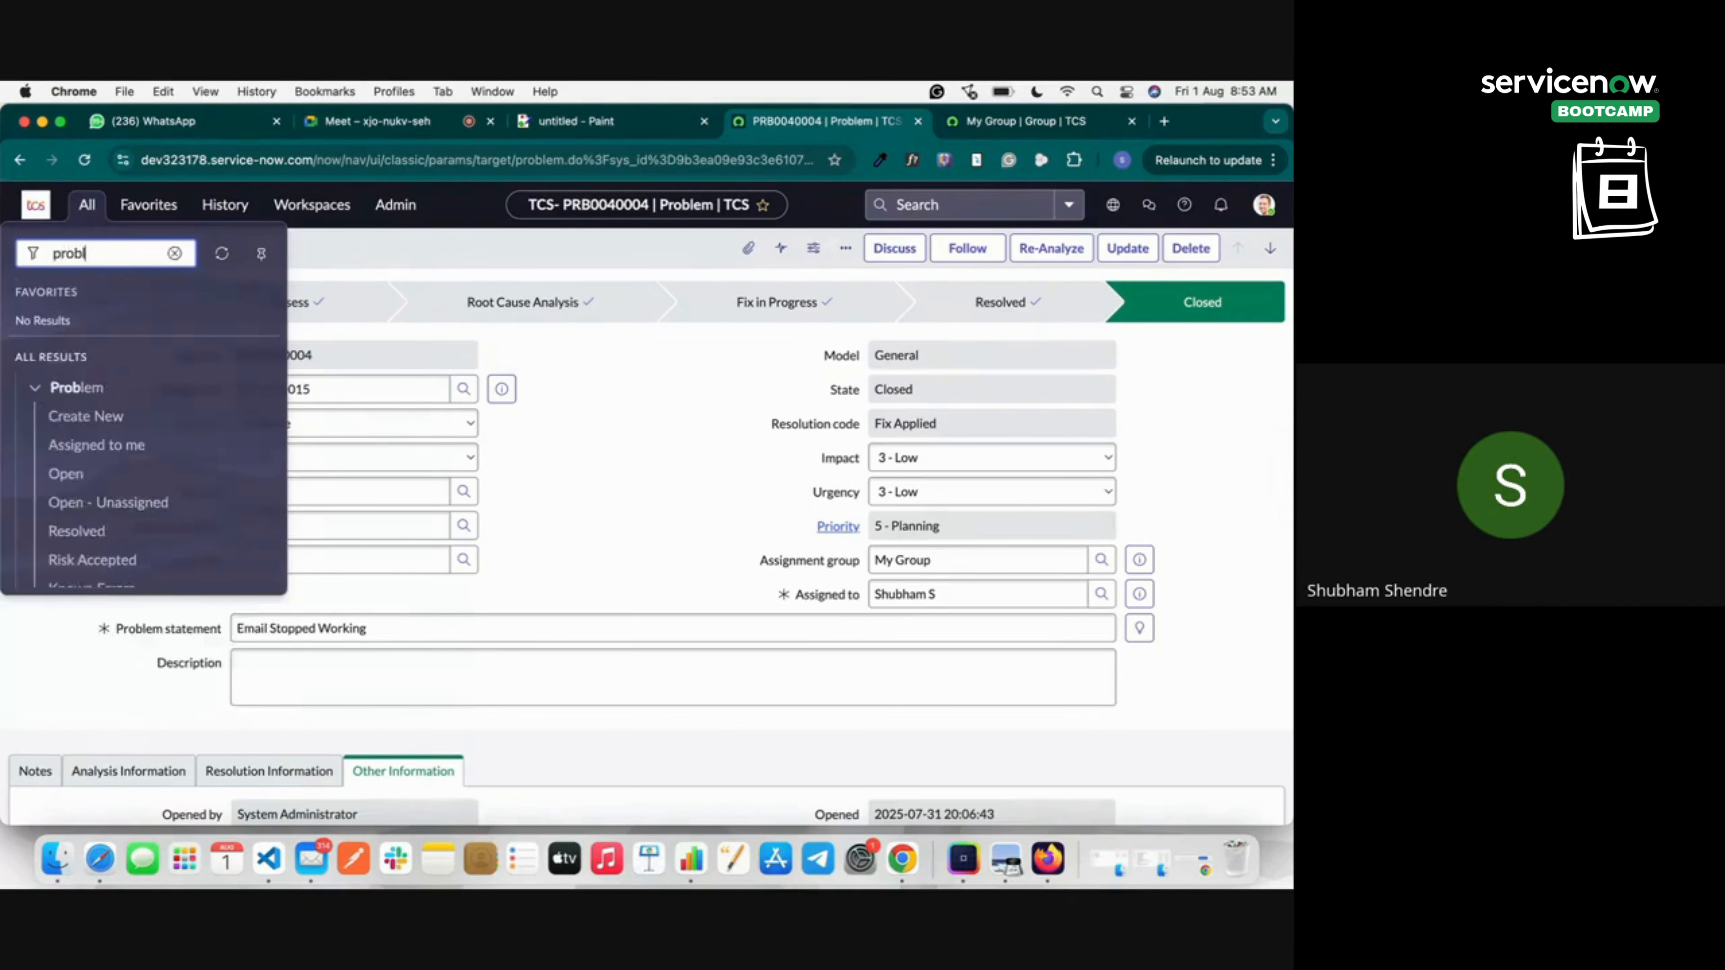
type("e")
left_click(95, 421)
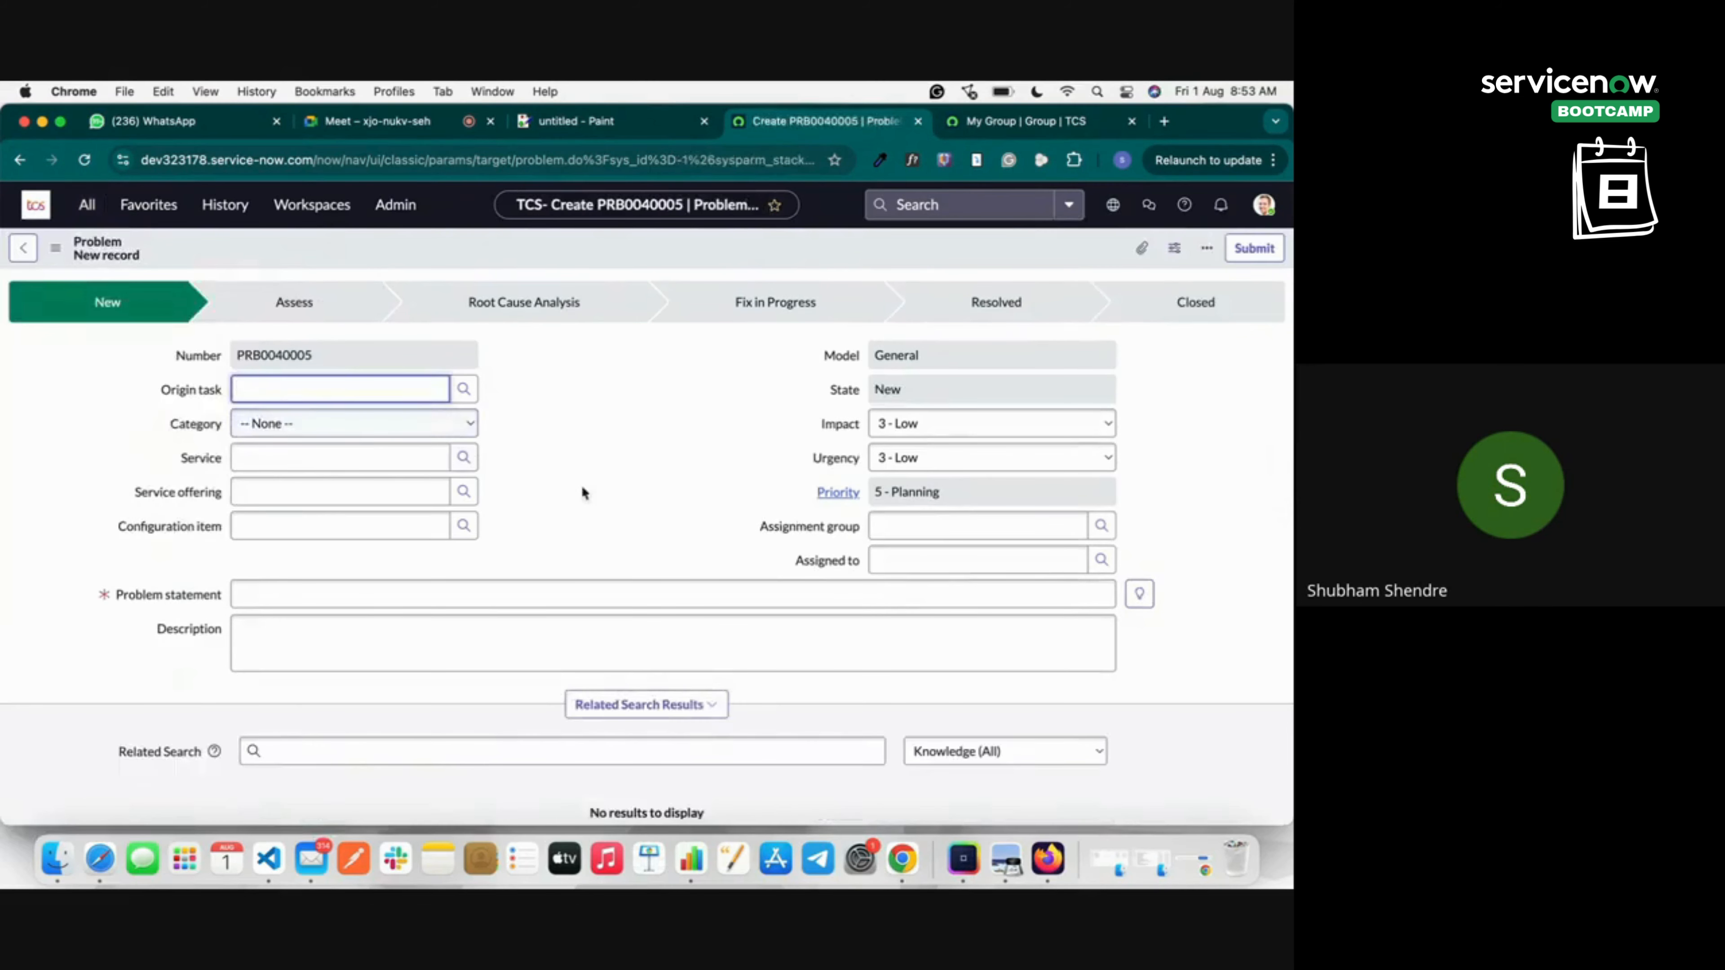
scroll(312, 622, "down", 4)
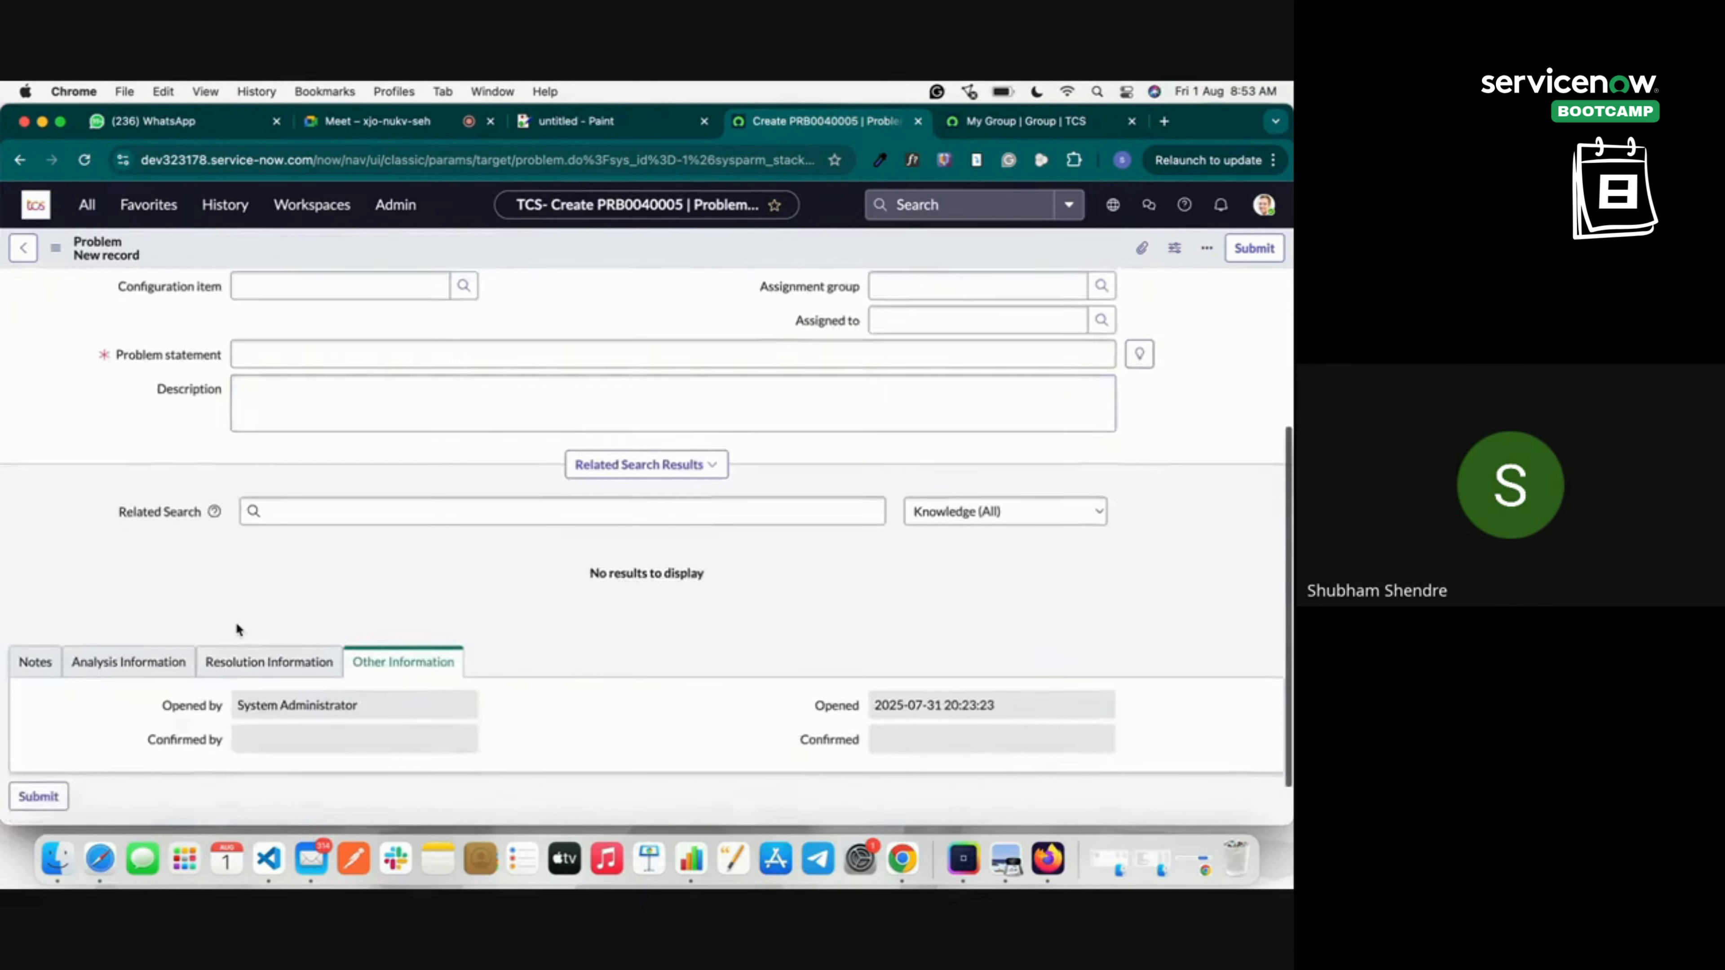
scroll(543, 505, "up", 4)
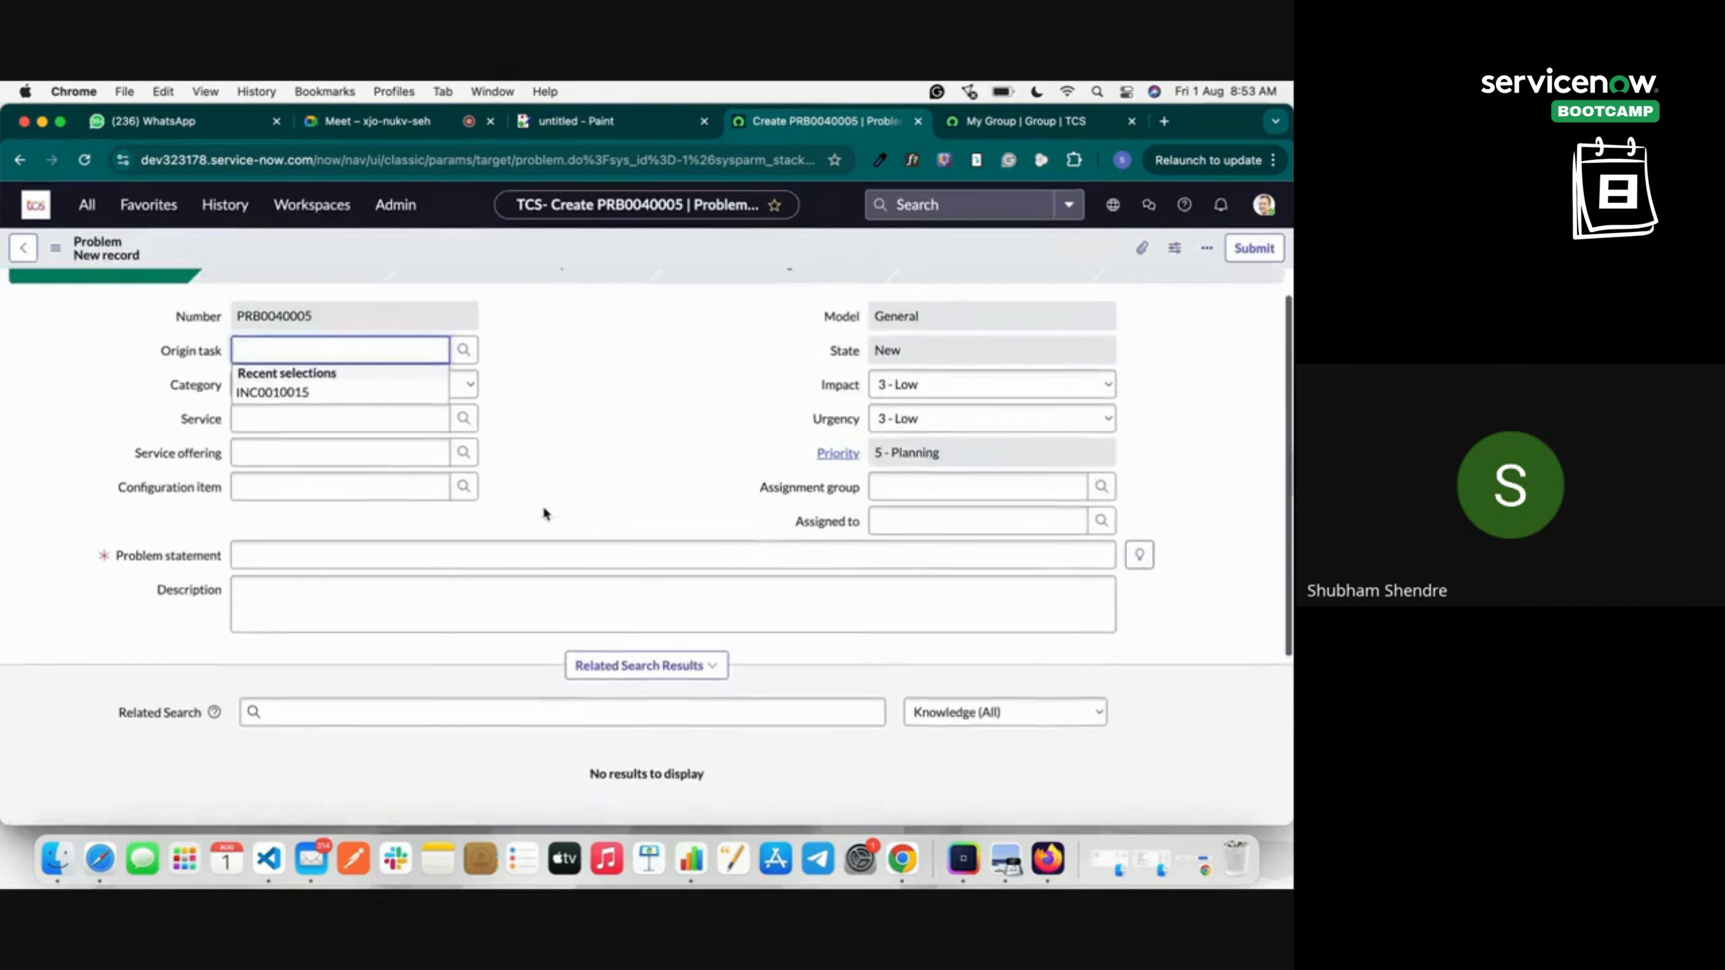
scroll(543, 505, "up", 1)
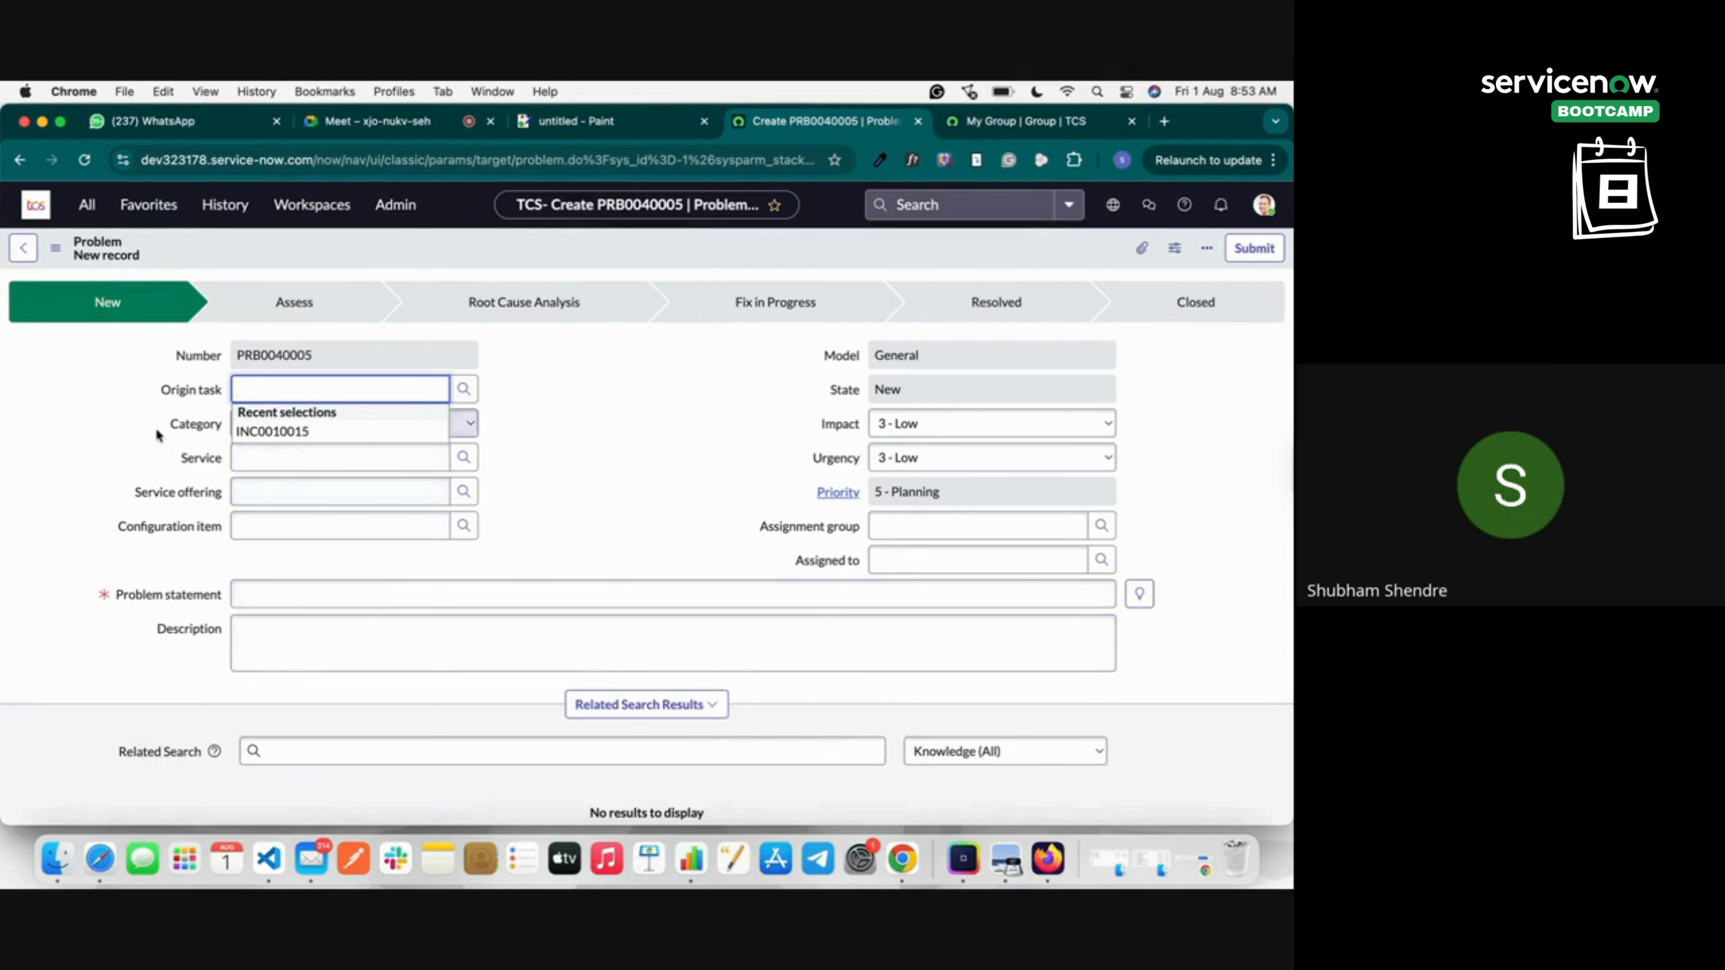
left_click(265, 423)
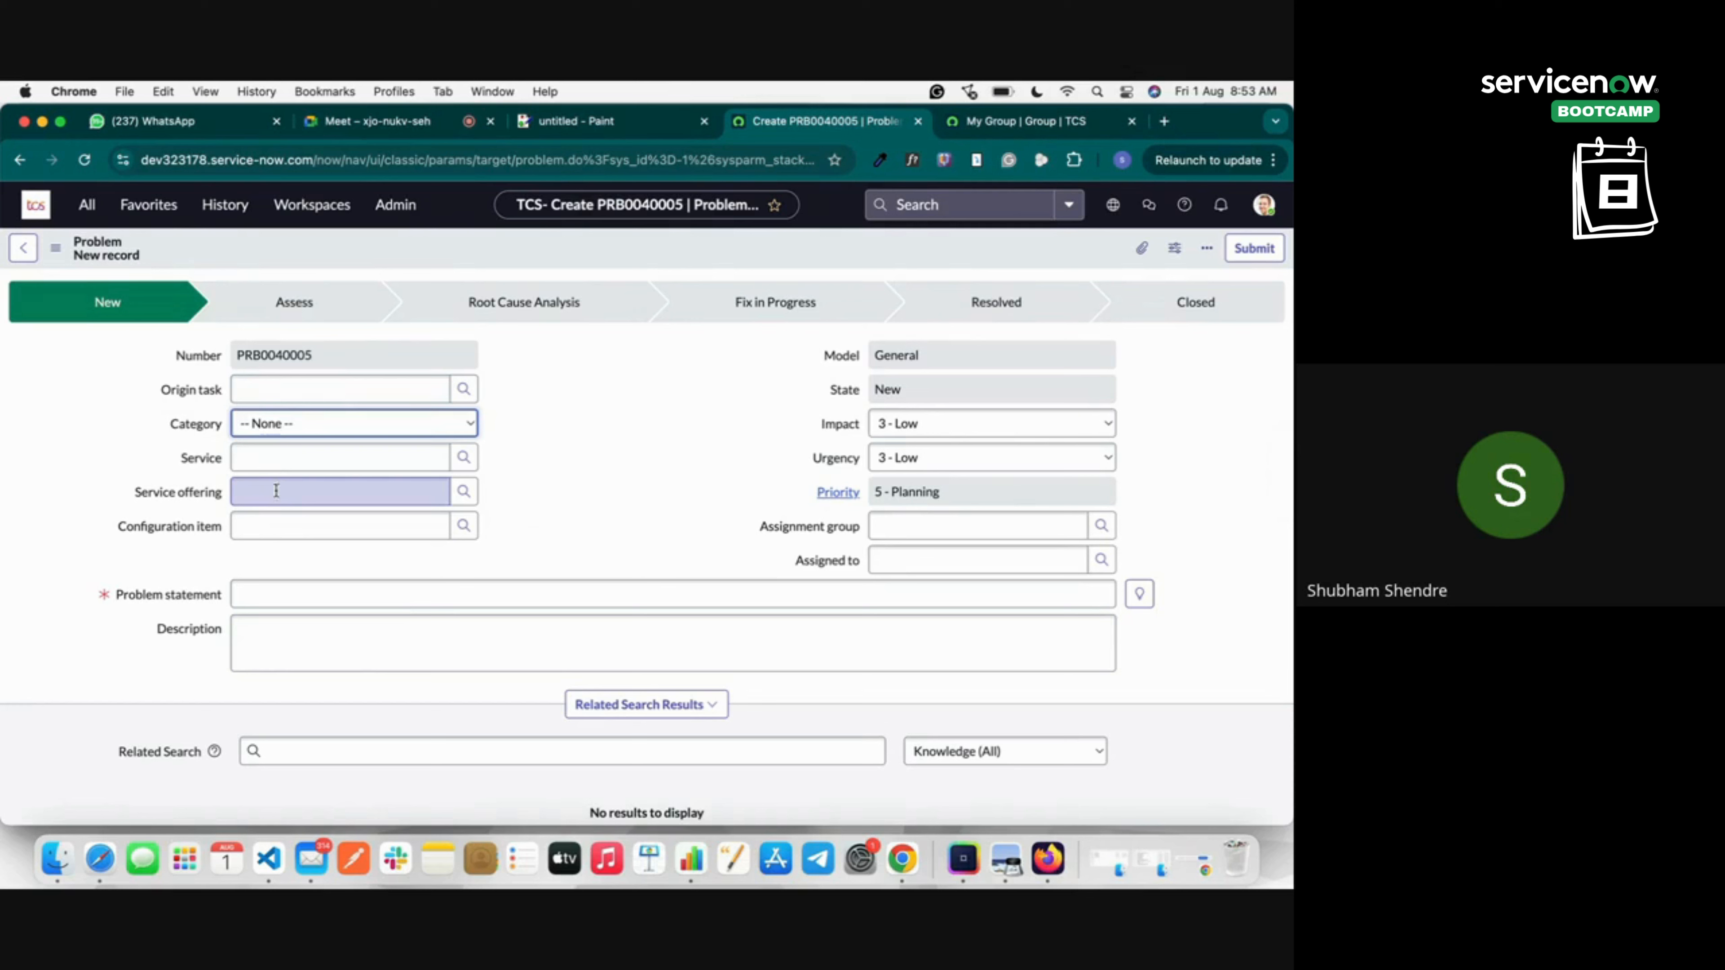
Filter the navigator for 'incident', open Incident > All, and start new incident INC0010016.
left_click(86, 205)
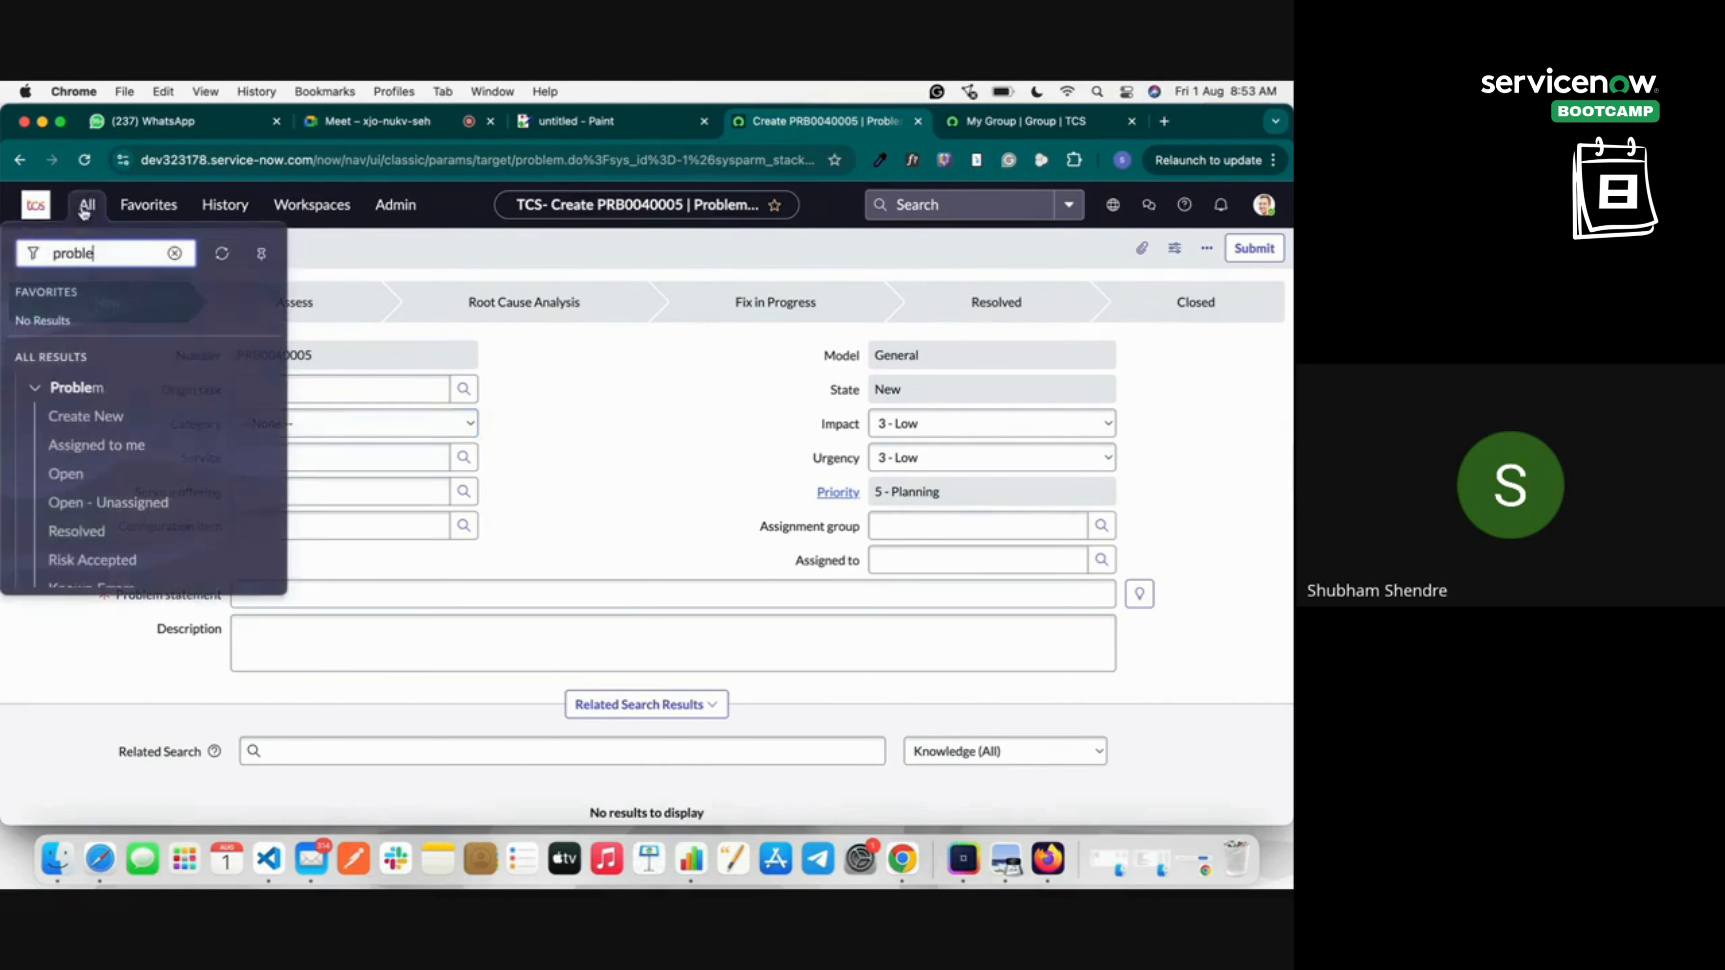
double_click(81, 254)
type("in")
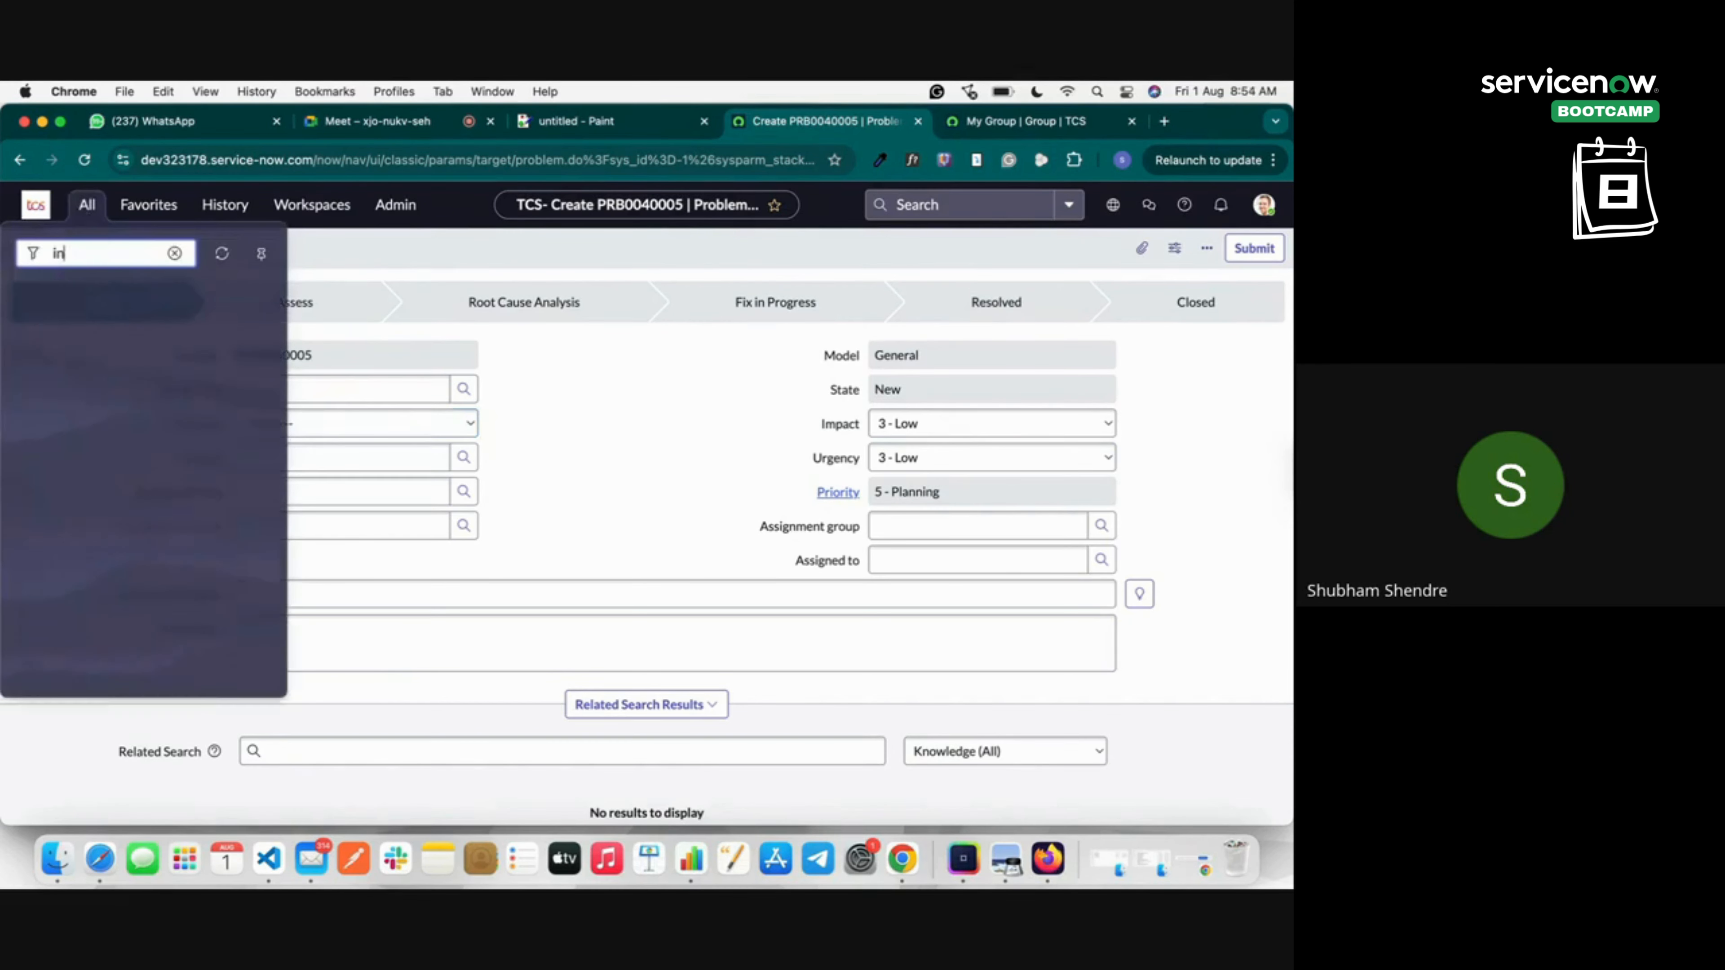
type("cident")
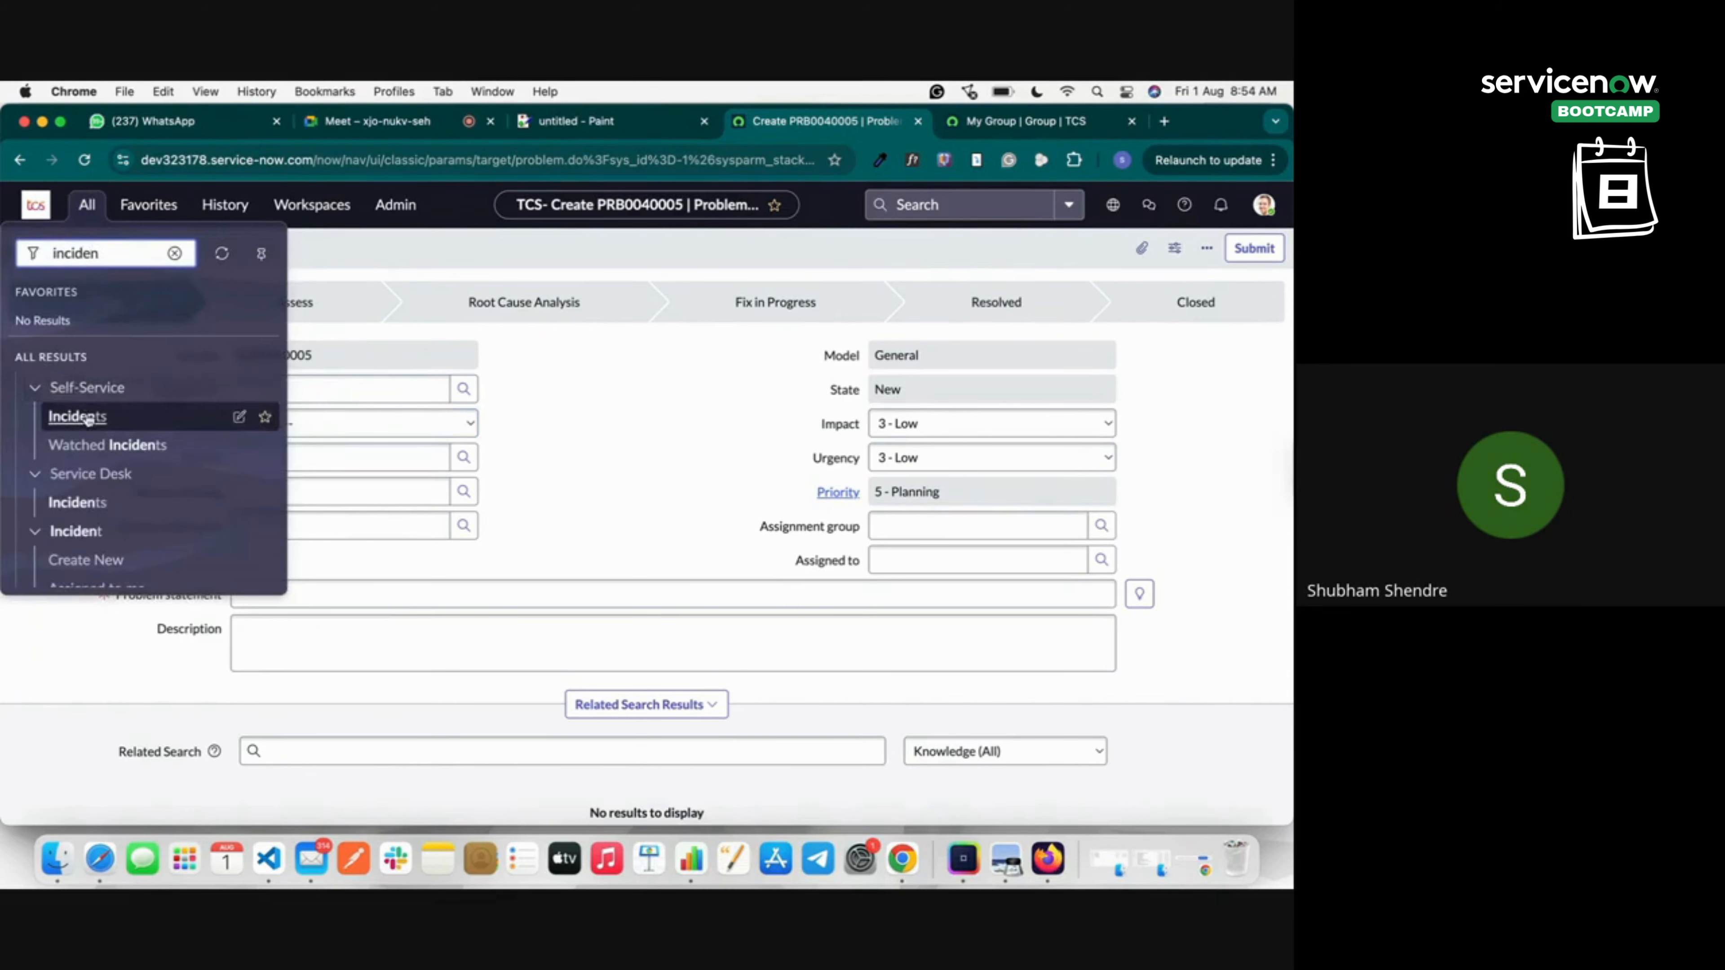
key("Return")
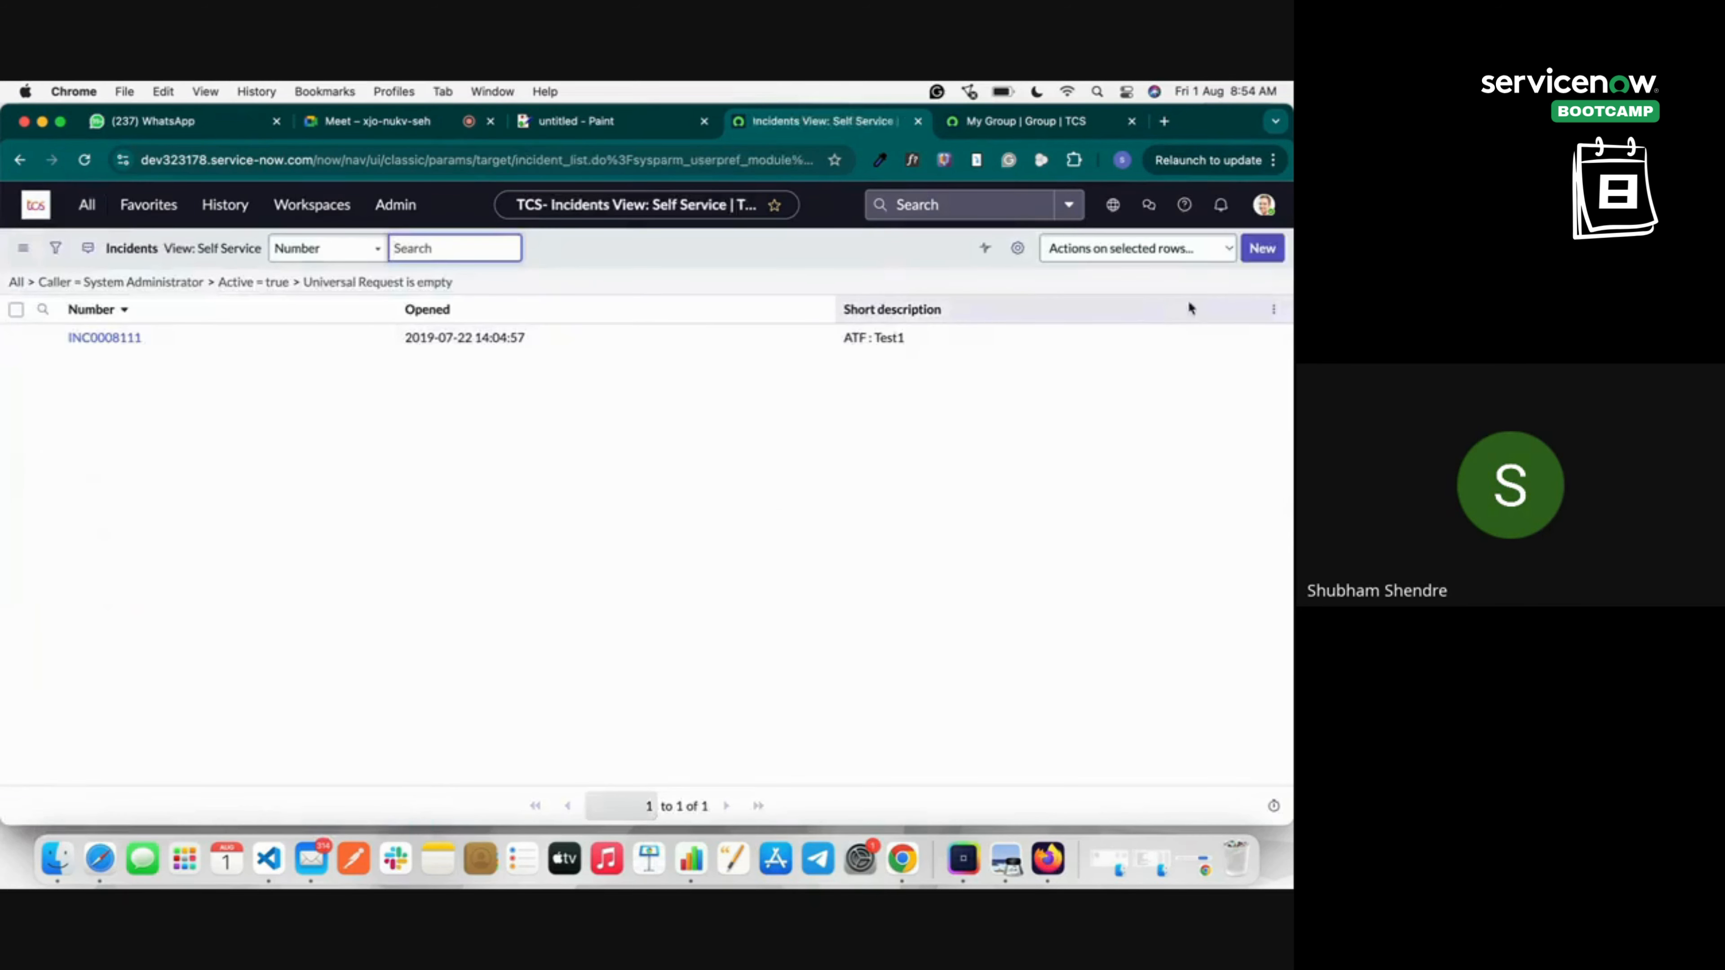
left_click(72, 209)
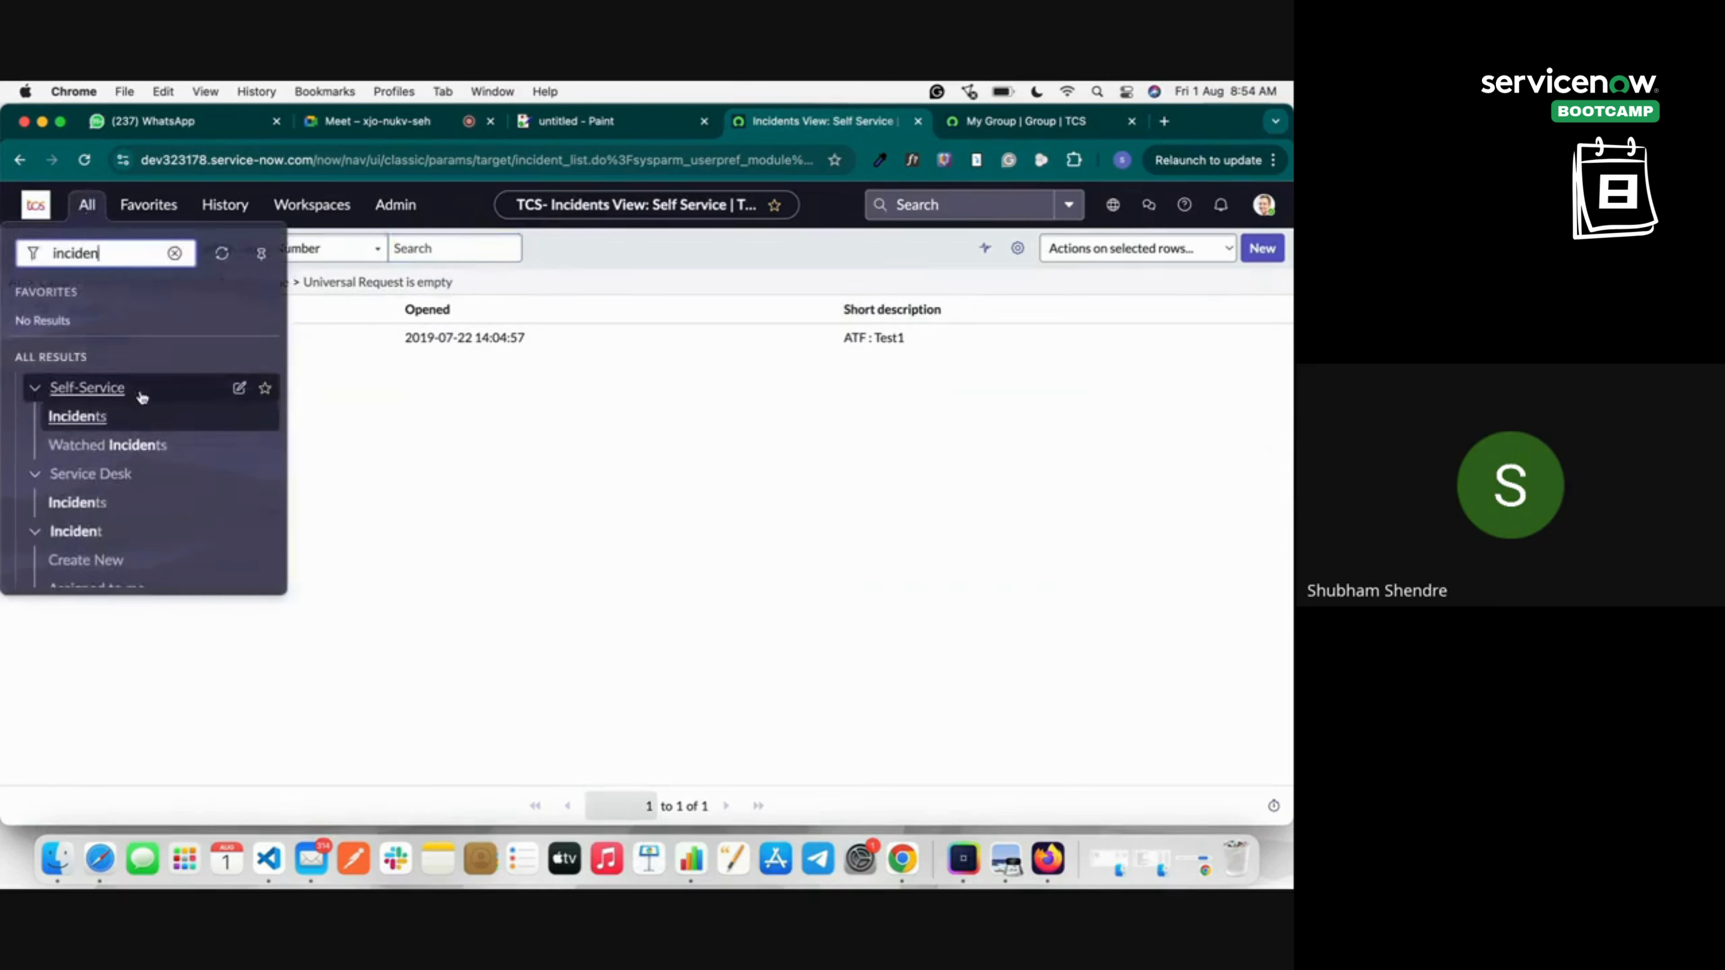
scroll(129, 461, "down", 3)
scroll(129, 460, "down", 2)
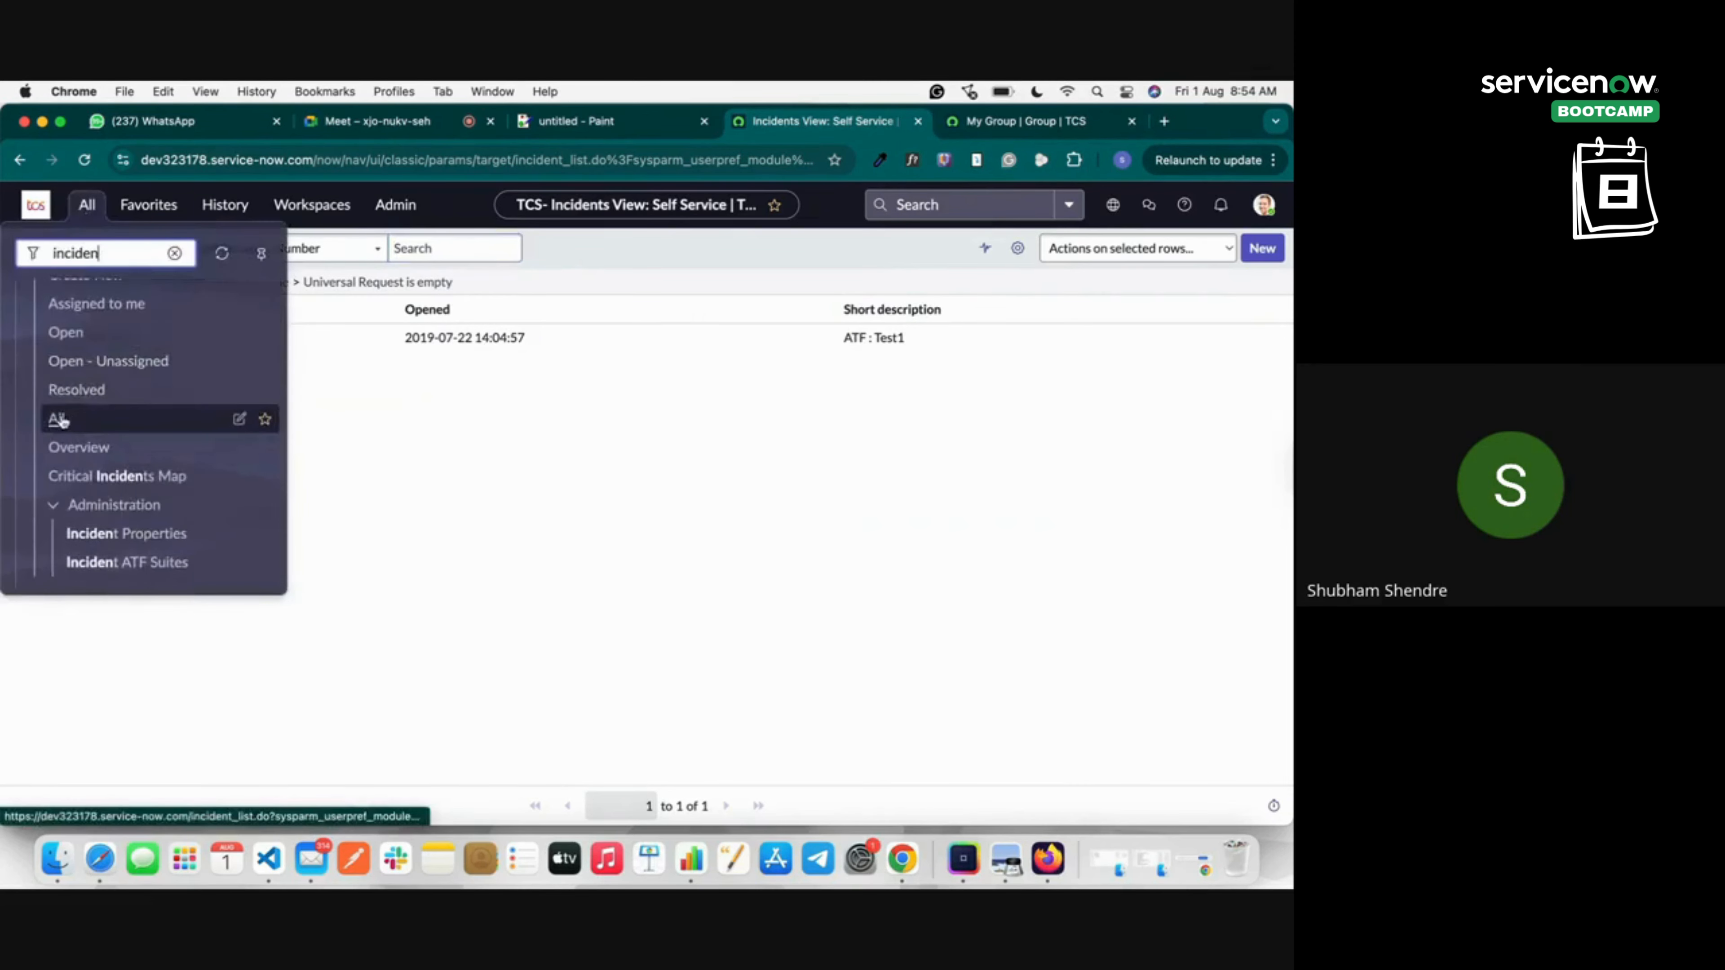
left_click(62, 414)
left_click(1262, 251)
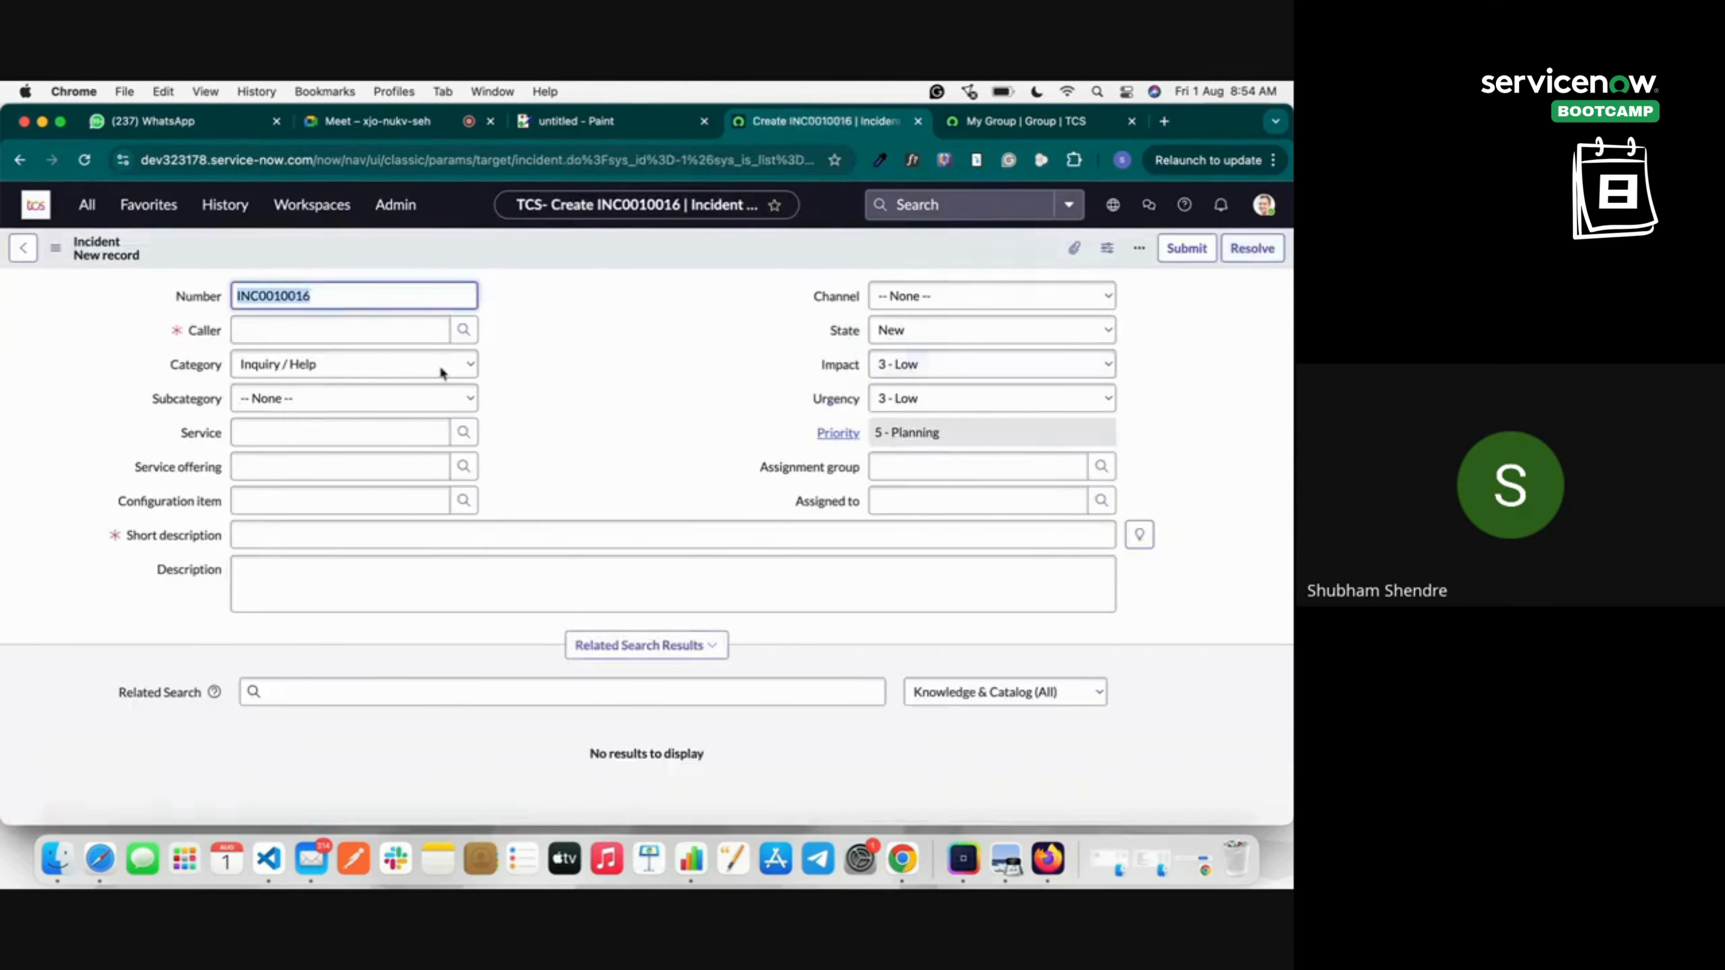
Pick the caller via the user lookup and save incident INC0010016 with short description 'Laptop Screen is black'.
left_click(272, 537)
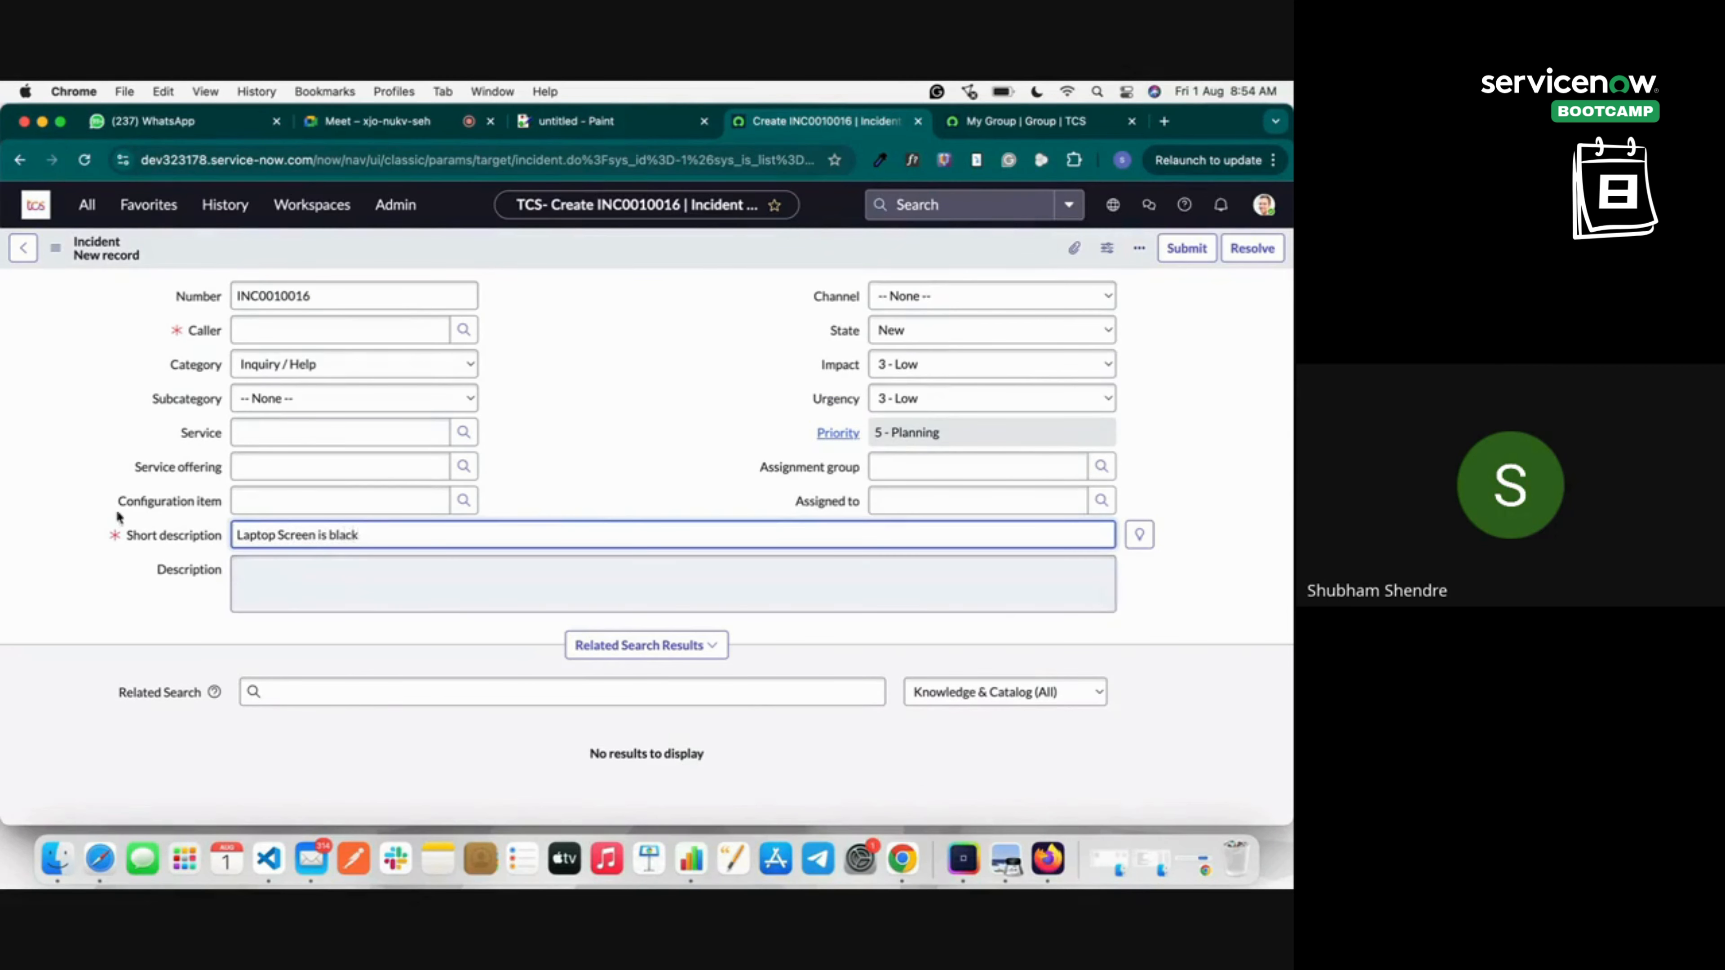
left_click(70, 492)
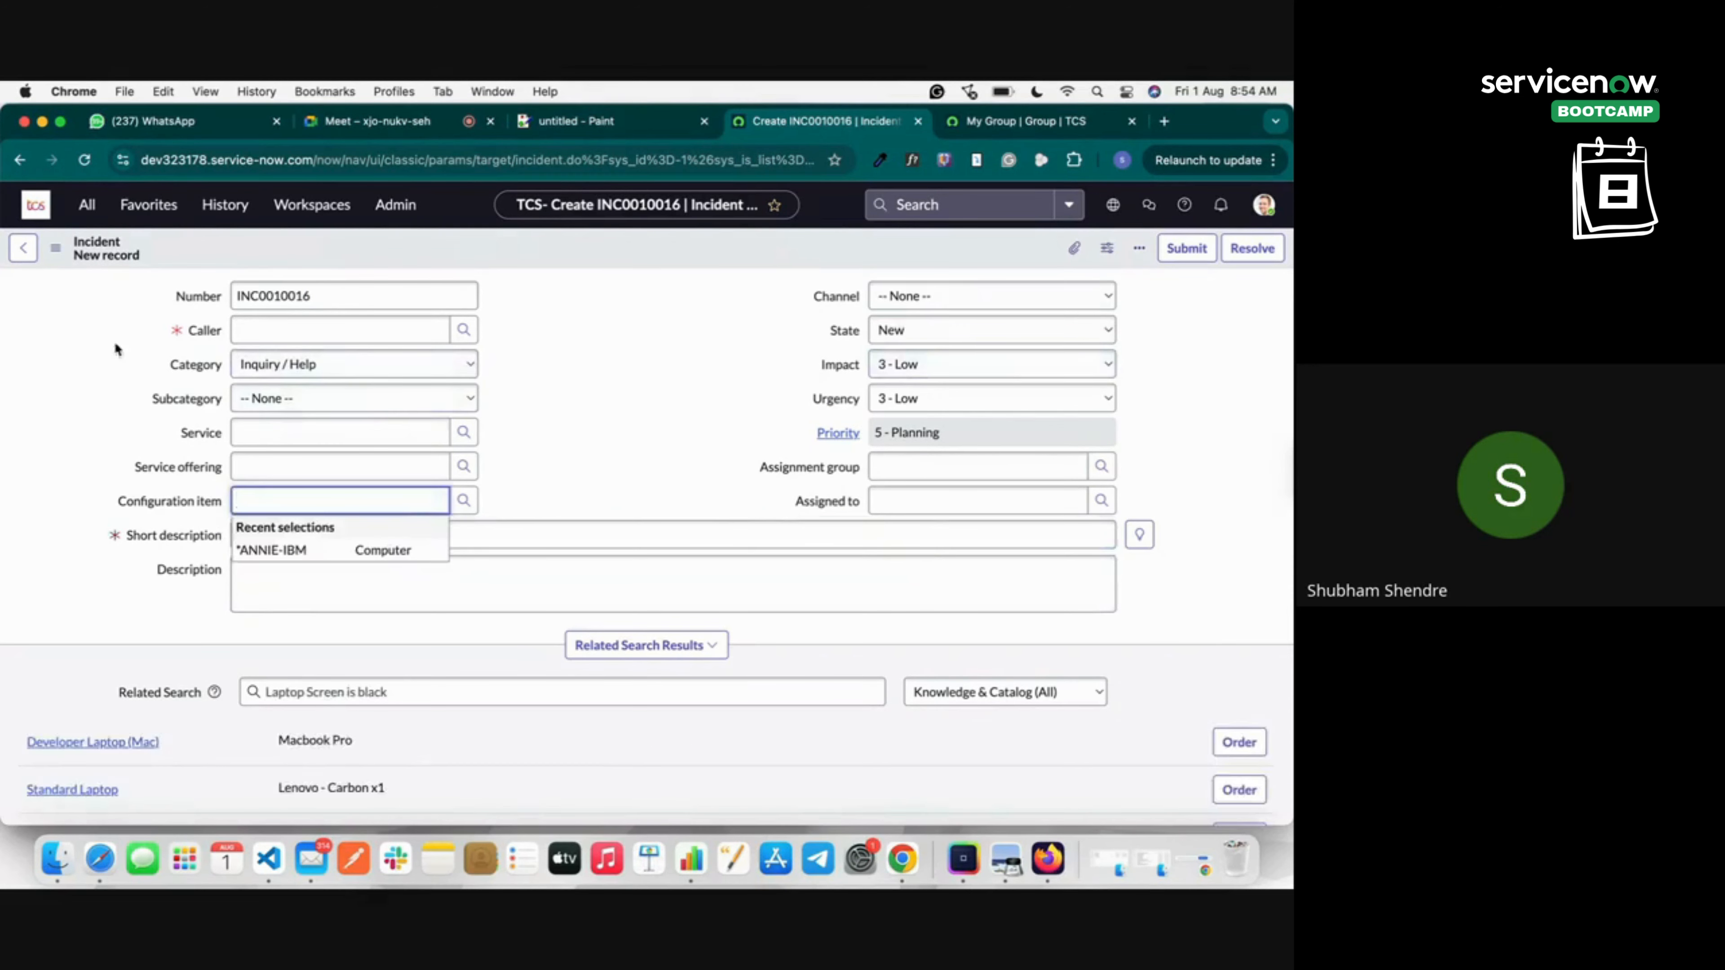
left_click(463, 330)
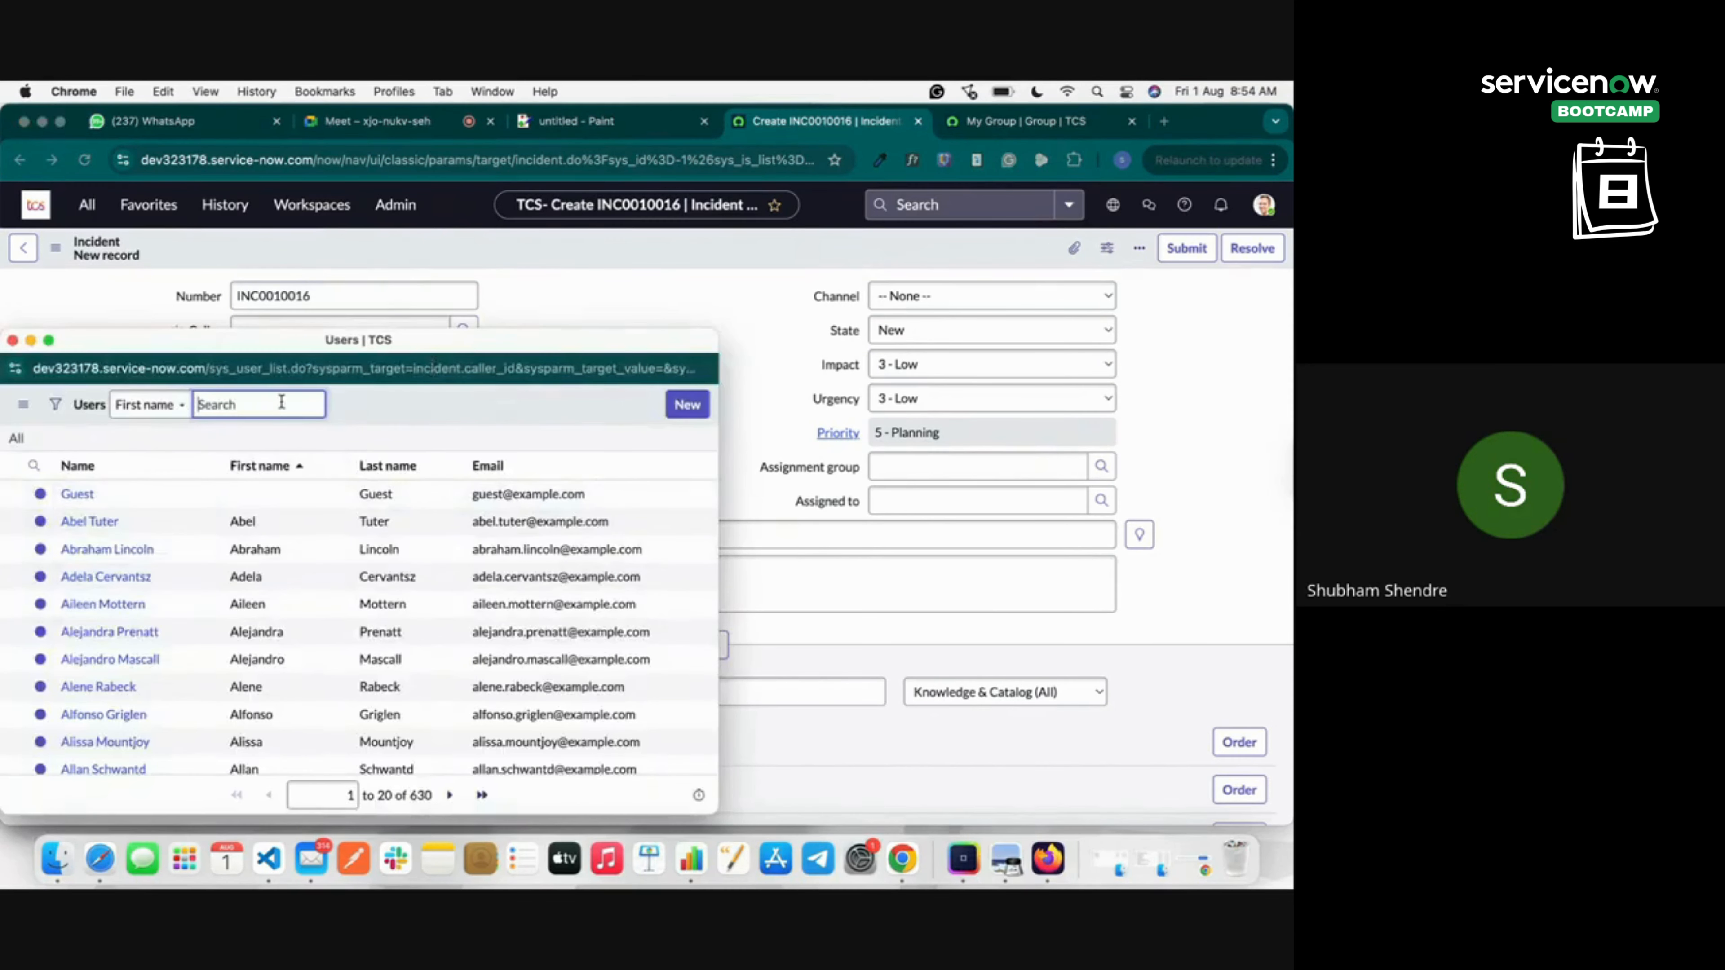
type("shubham")
key("Return")
left_click(102, 559)
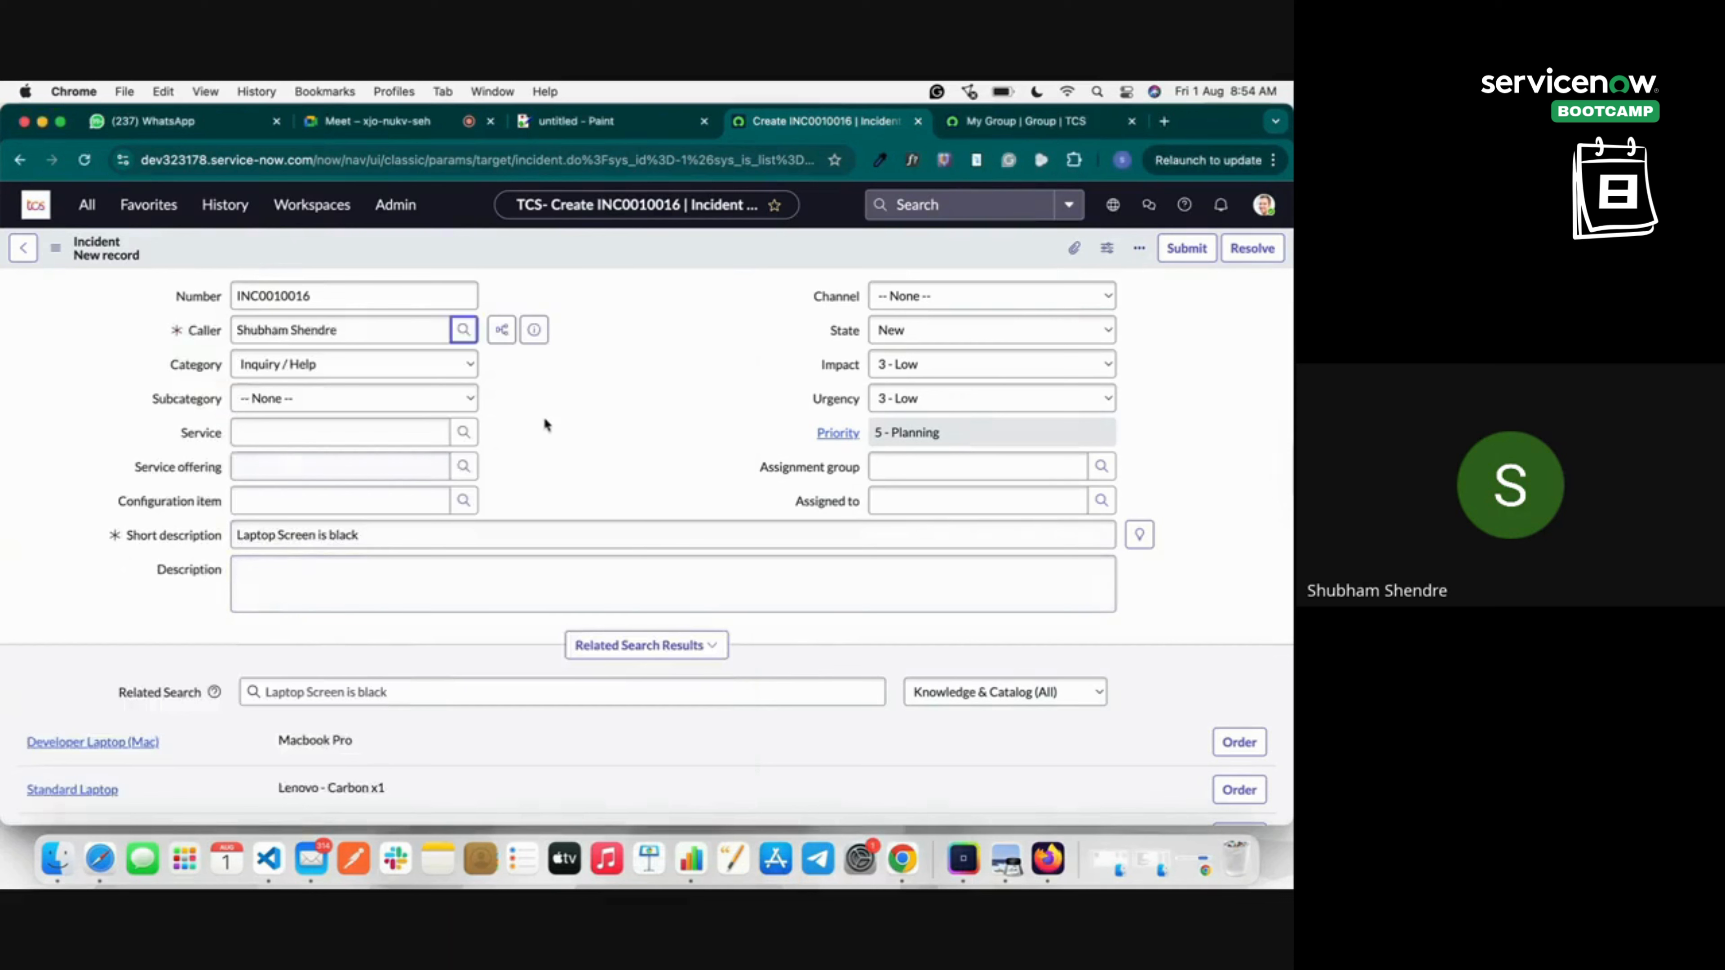
right_click(662, 252)
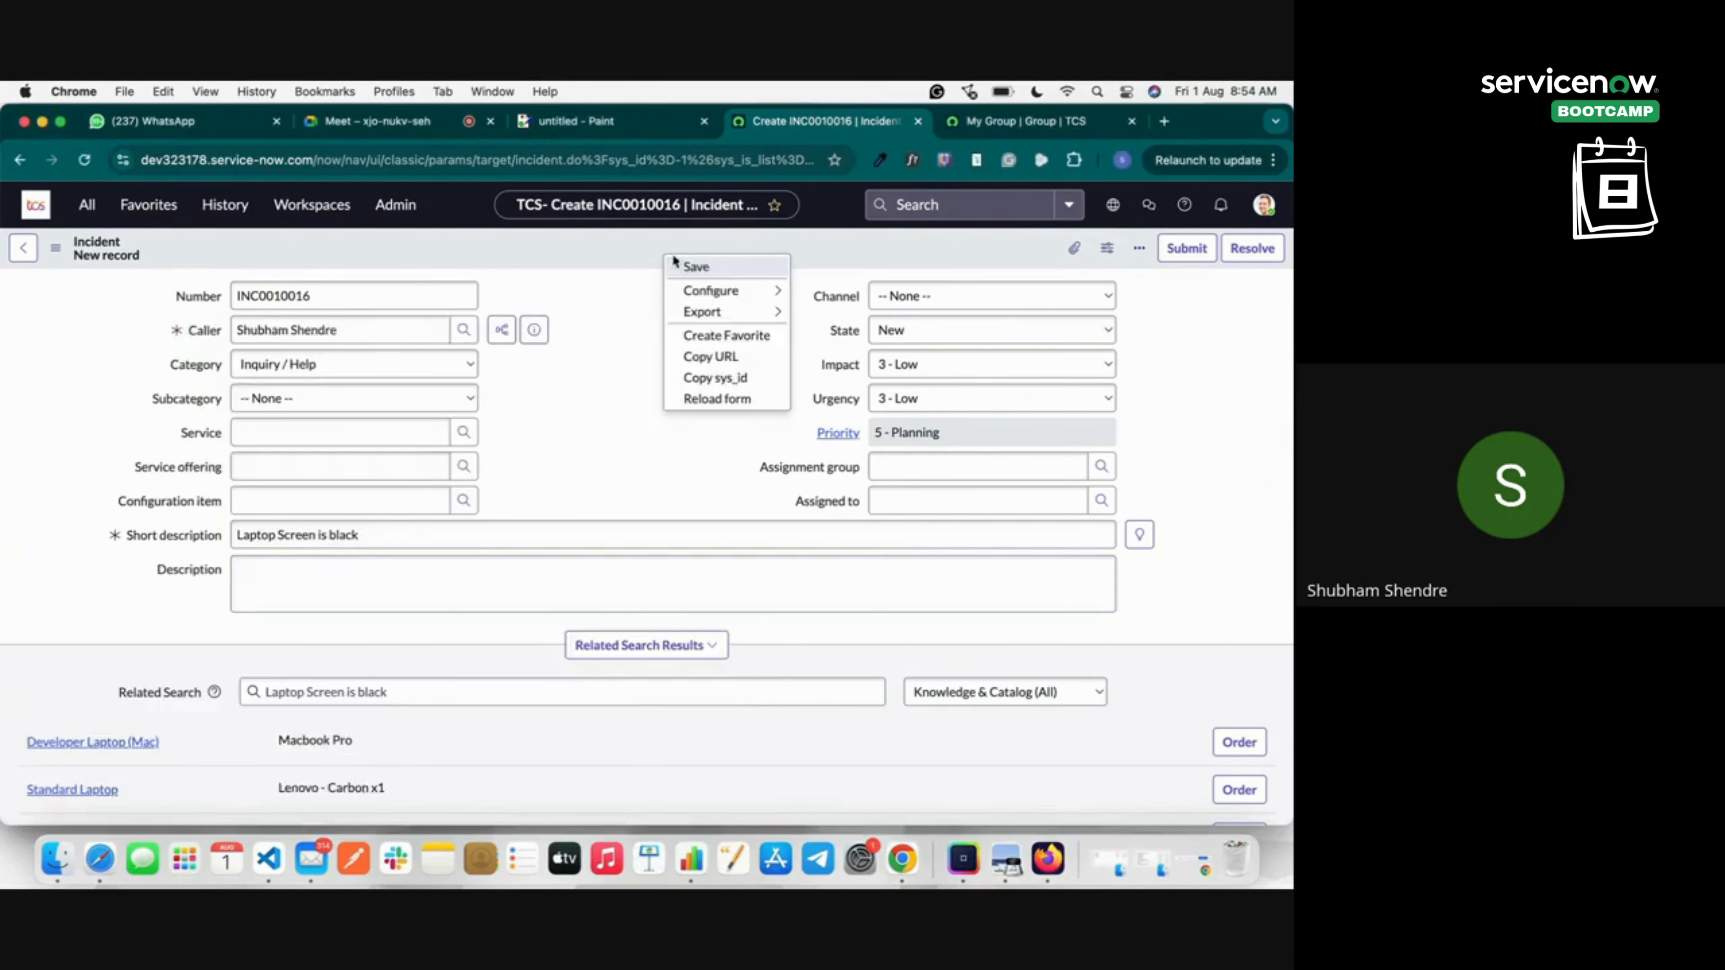
left_click(693, 266)
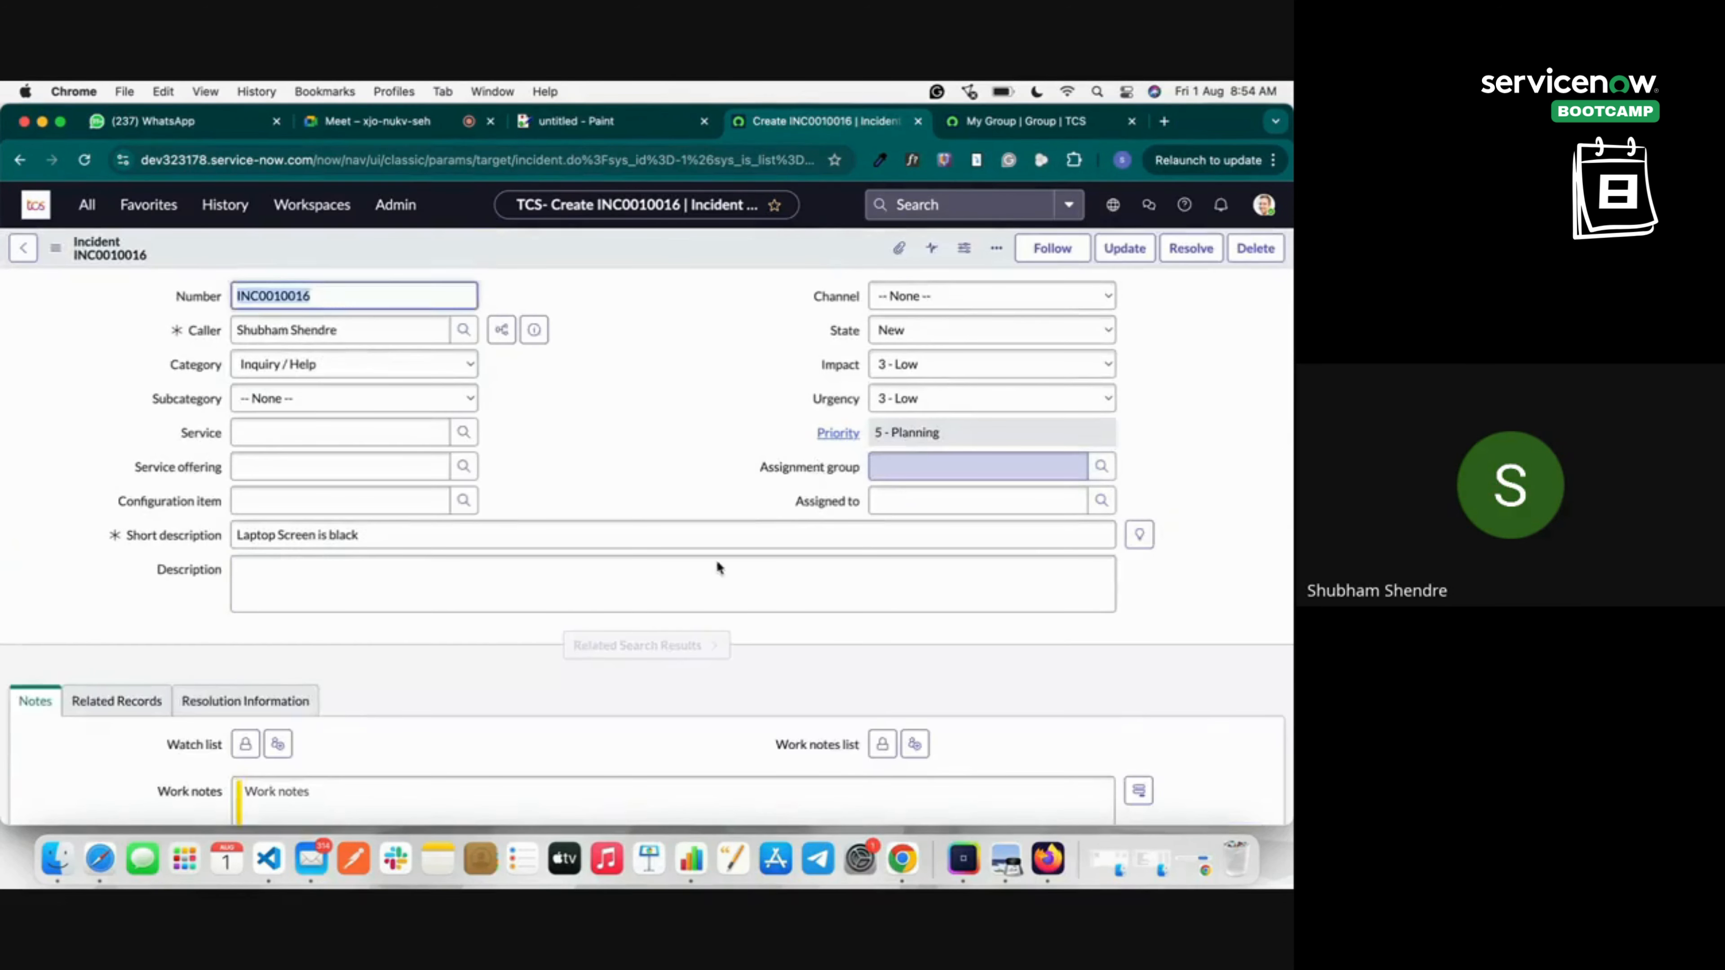
scroll(568, 623, "down", 10)
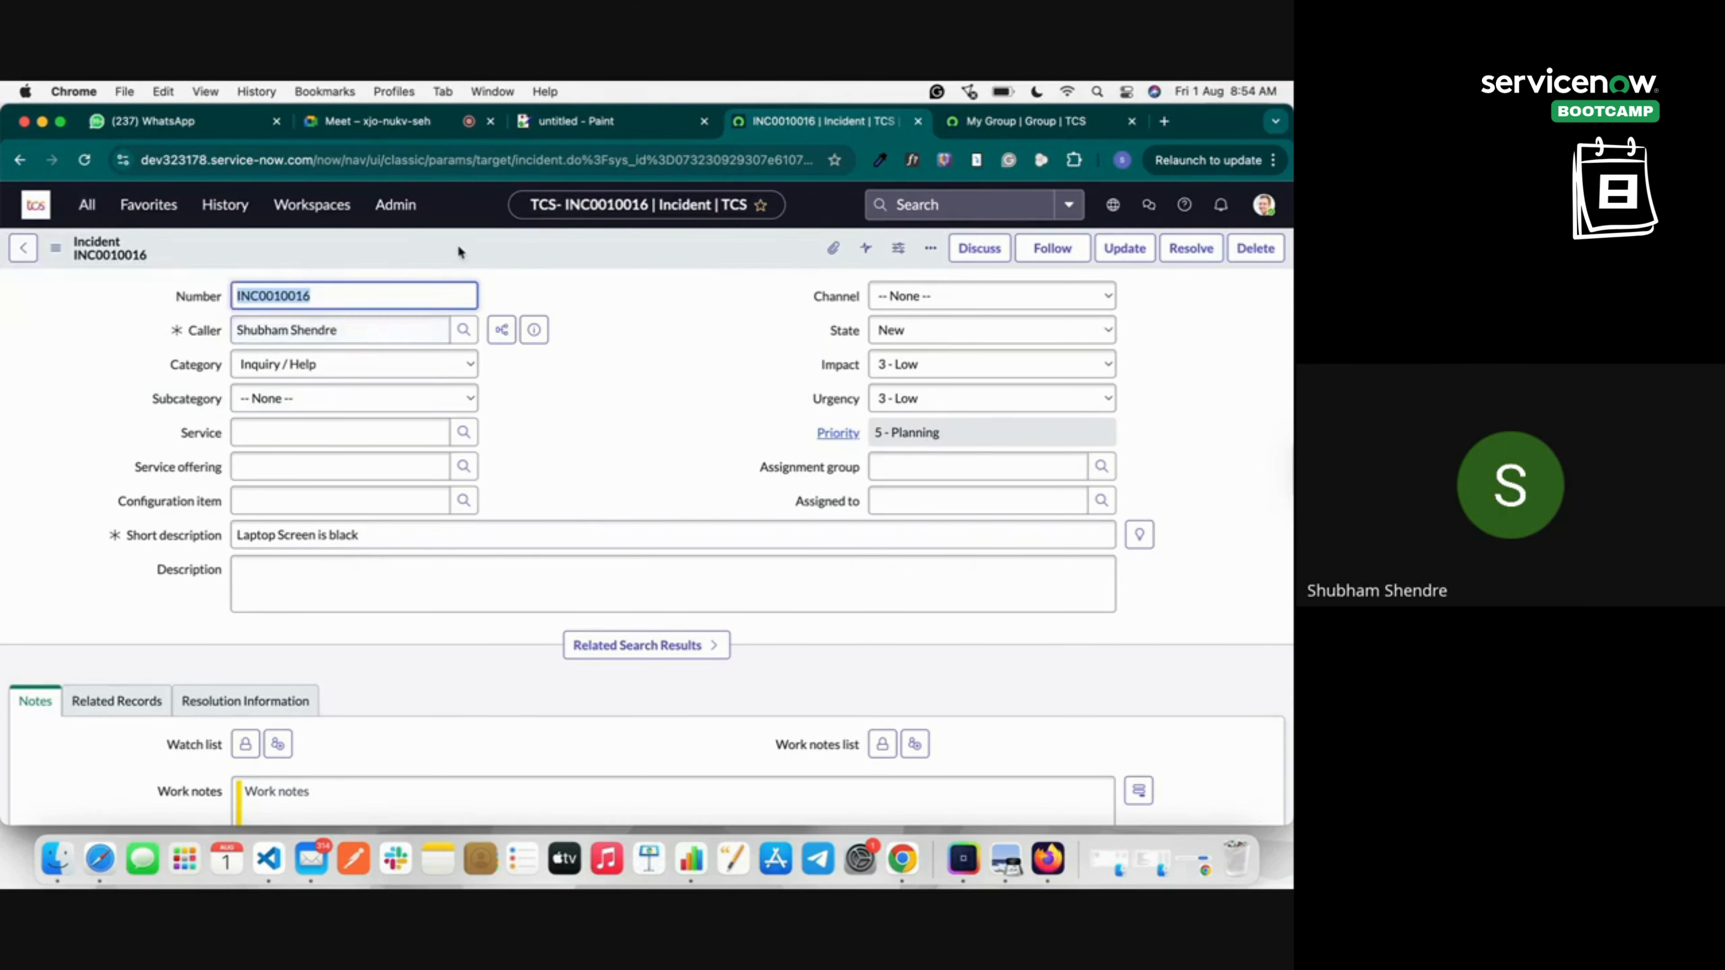
Filter the navigator for 'problem' and start new problem record PRB0040006.
right_click(468, 249)
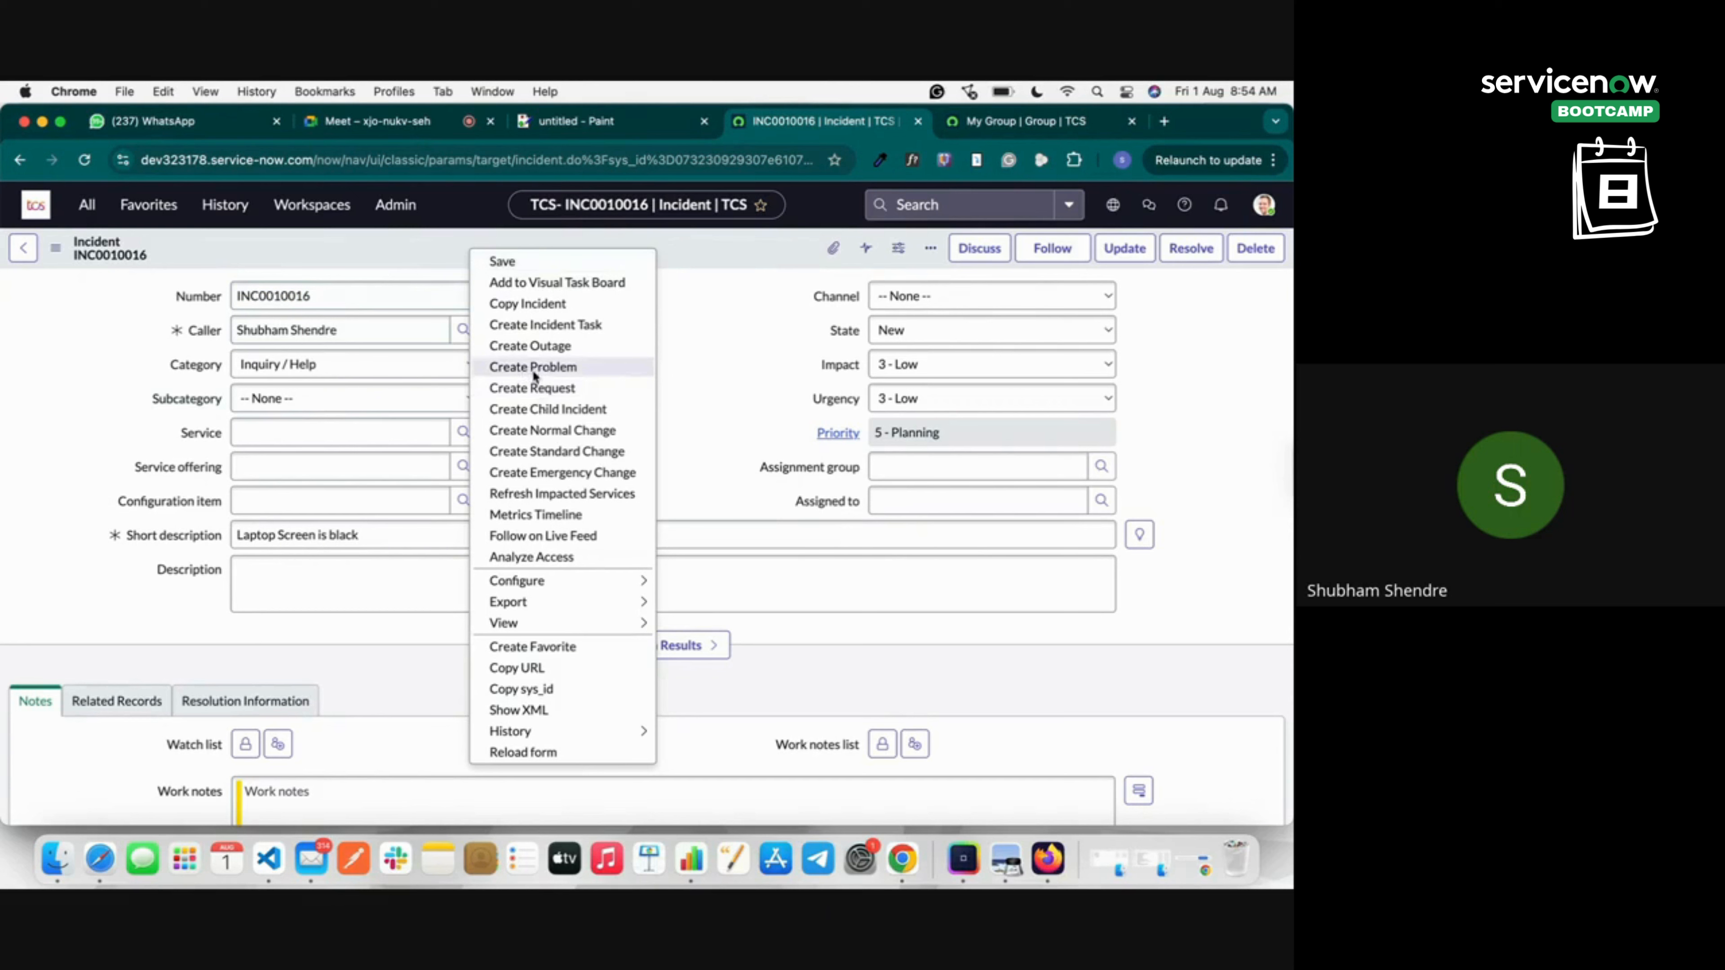
left_click(87, 204)
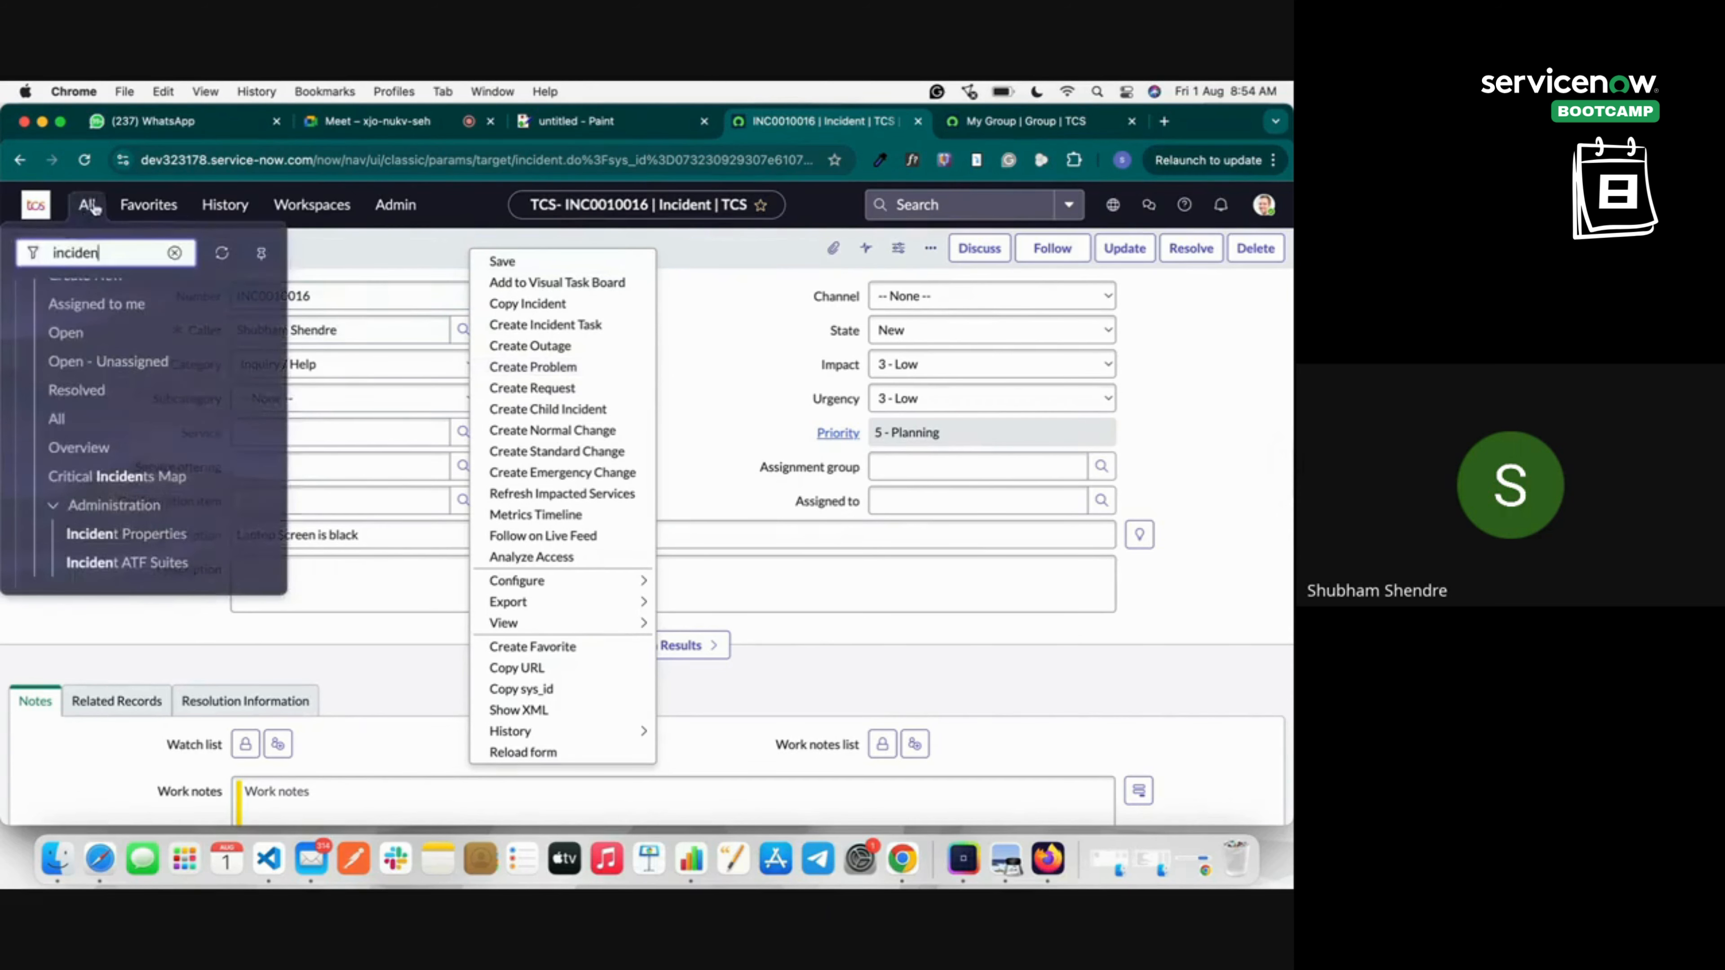
type("problem")
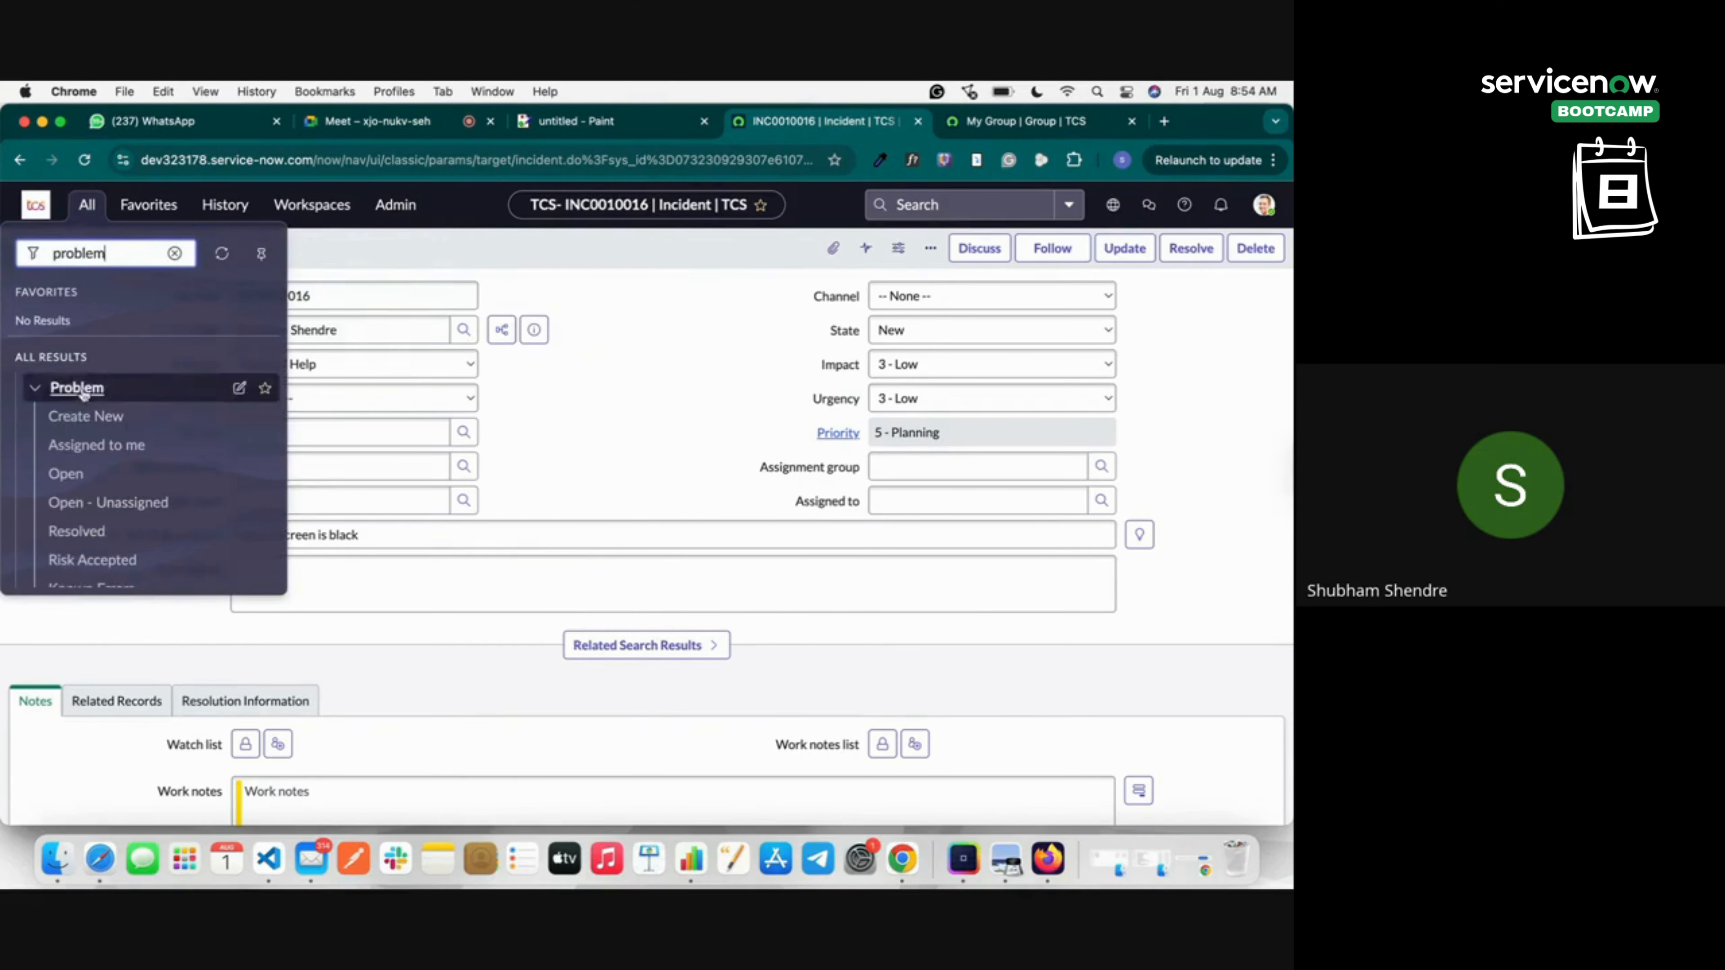
scroll(89, 450, "down", 1)
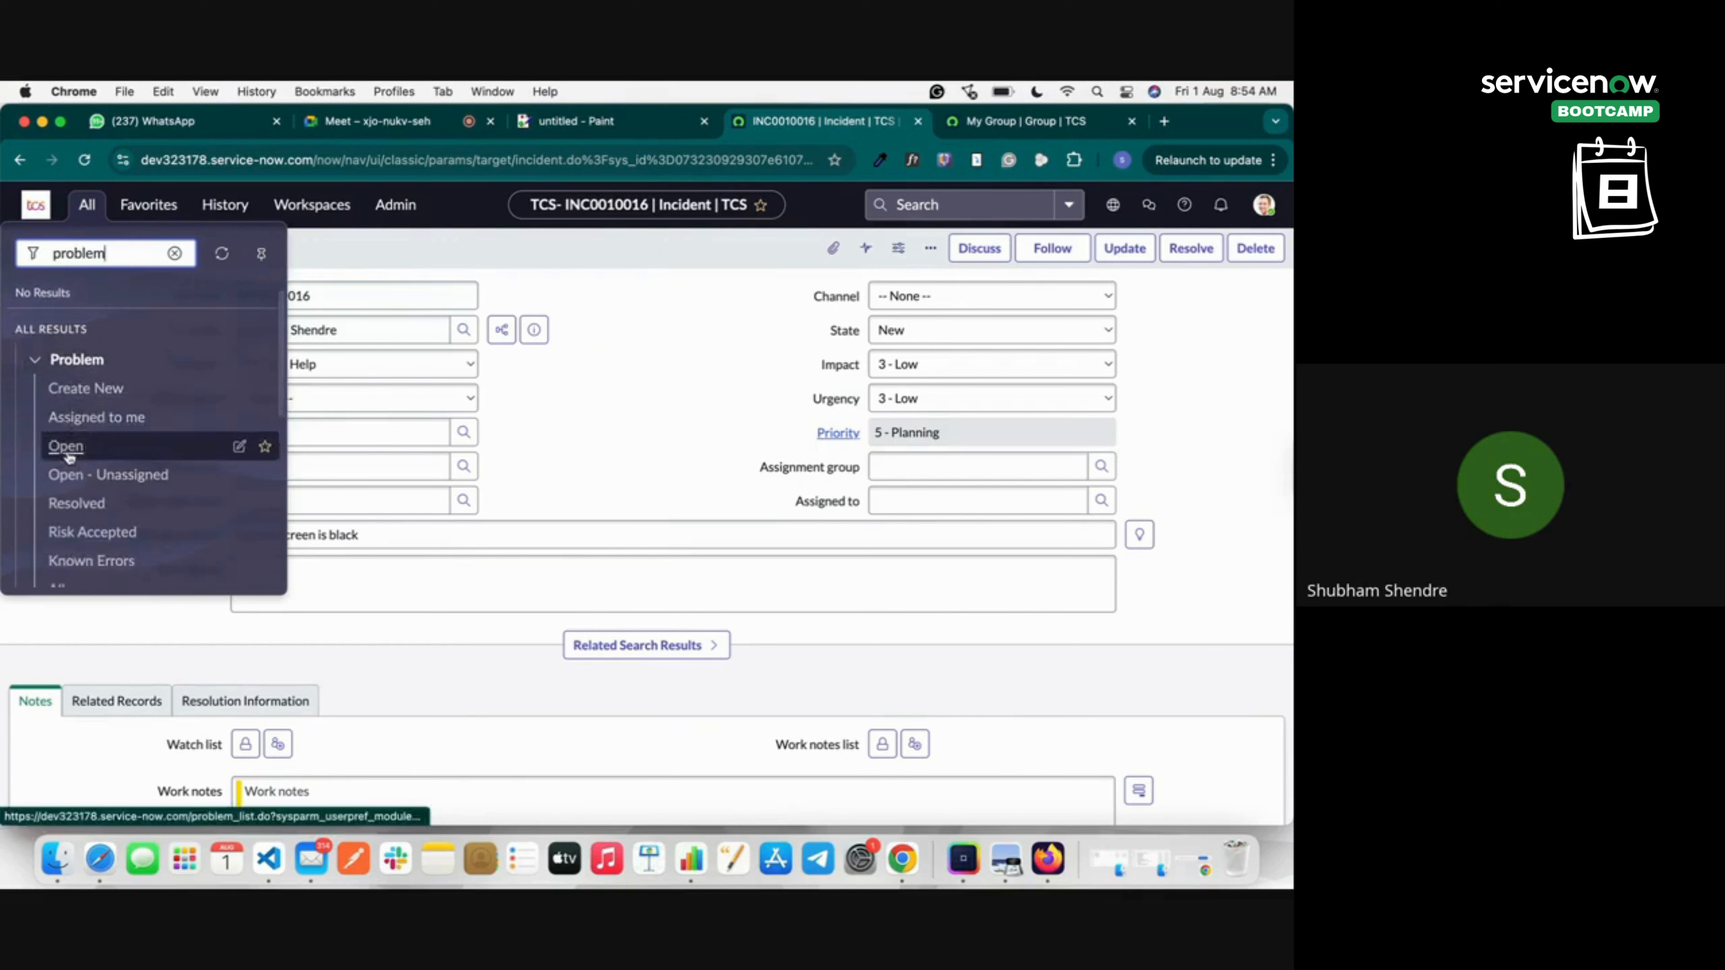
left_click(80, 390)
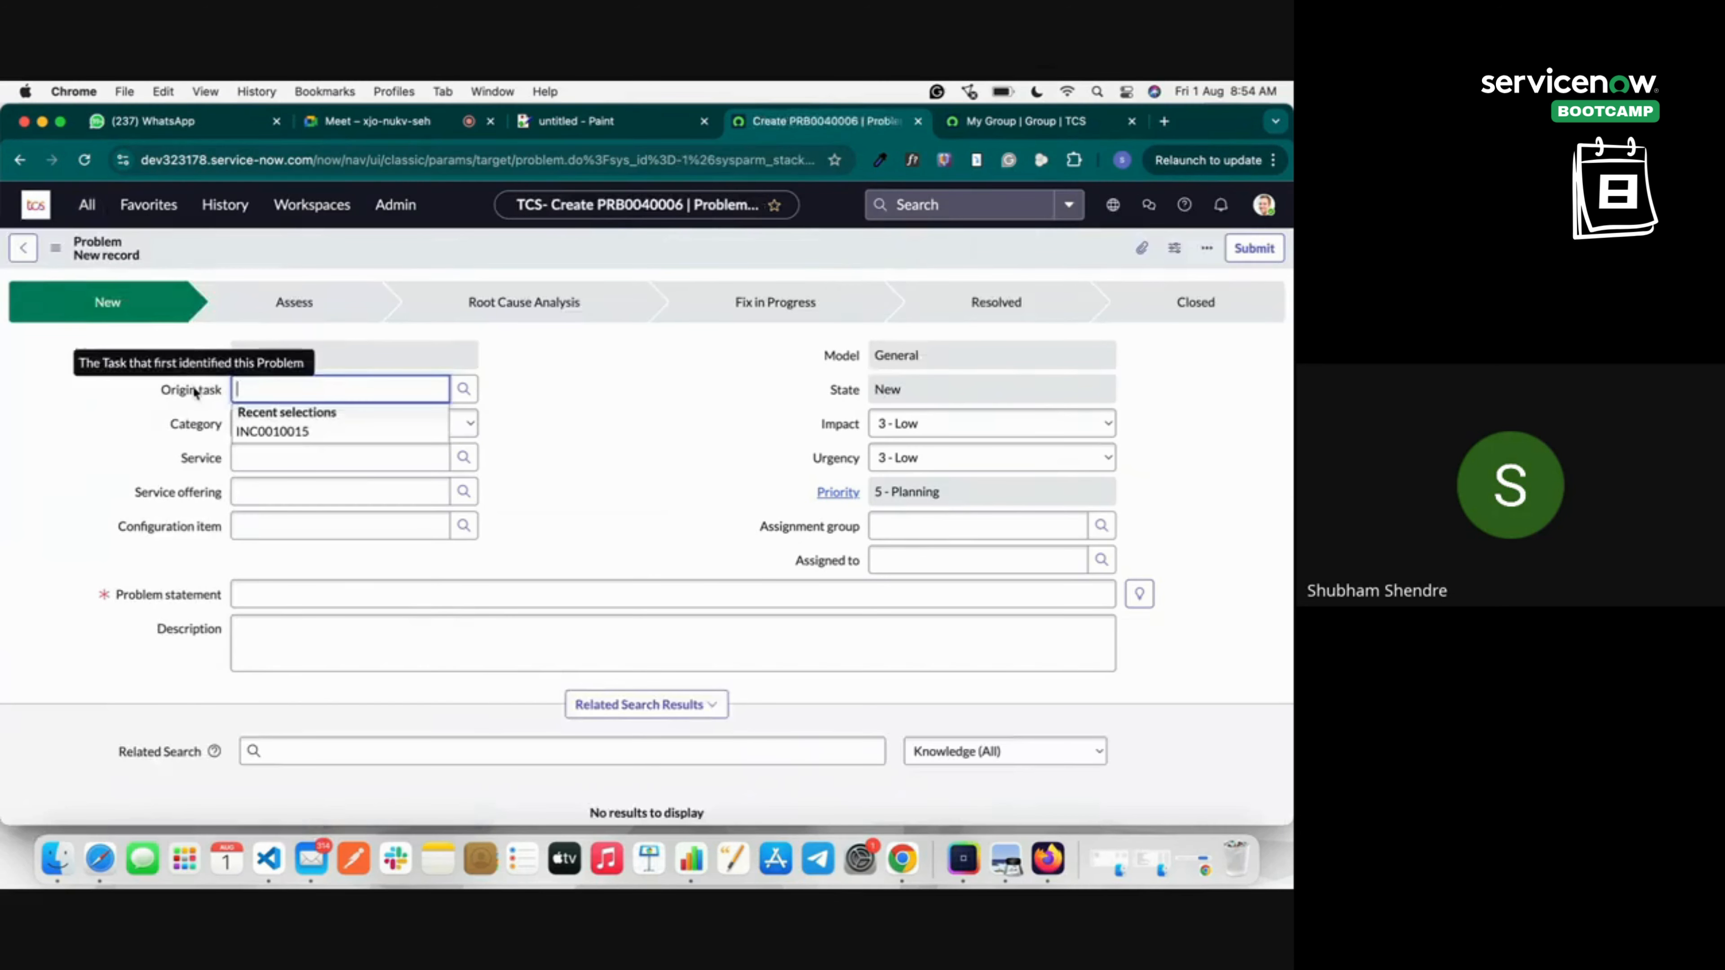
Set the problem's Origin task to incident INC0010016 via the task lookup.
left_click(463, 390)
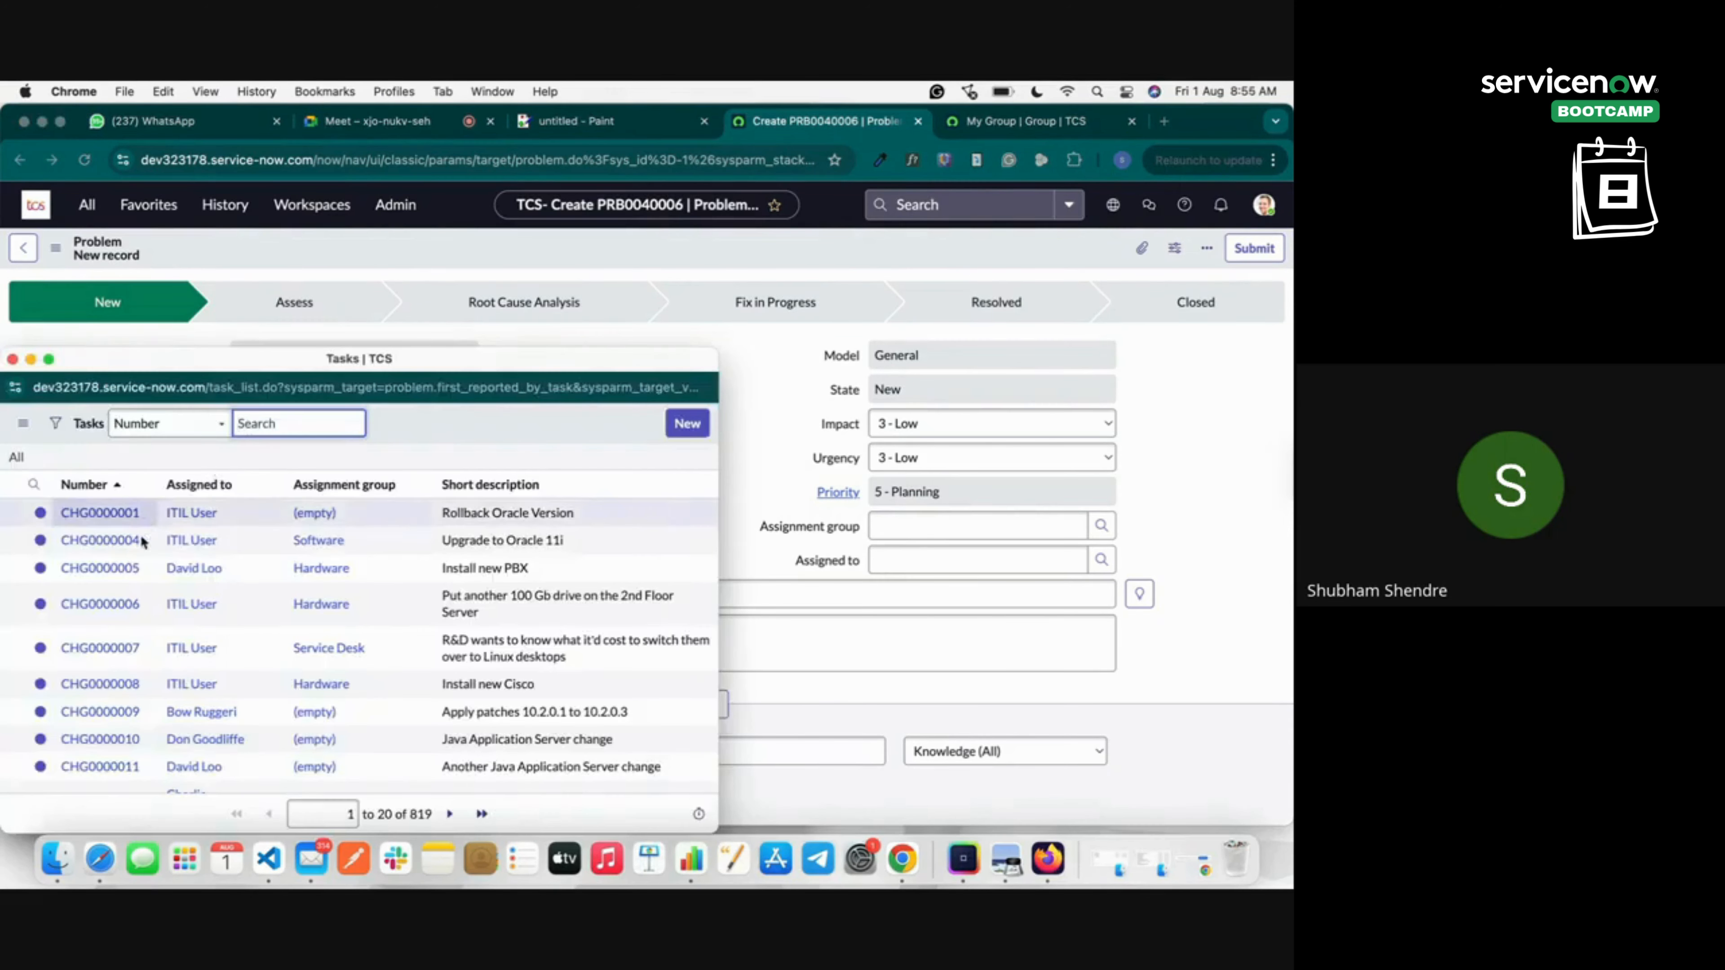
type("16")
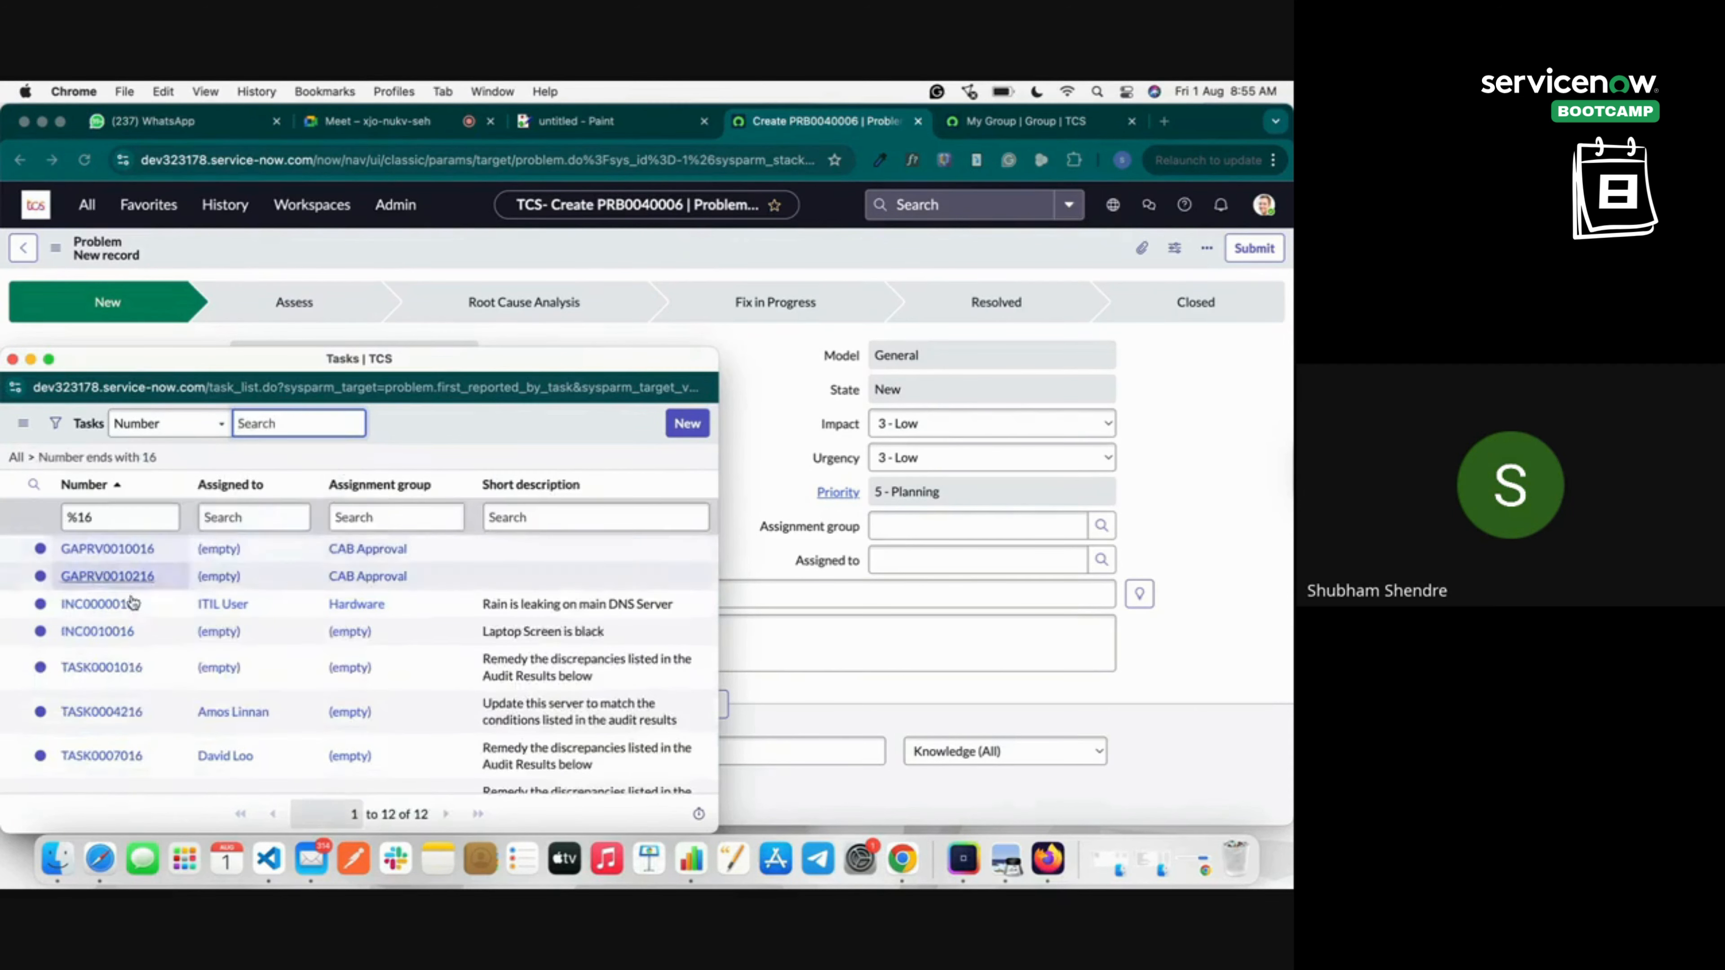
scroll(130, 649, "down", 2)
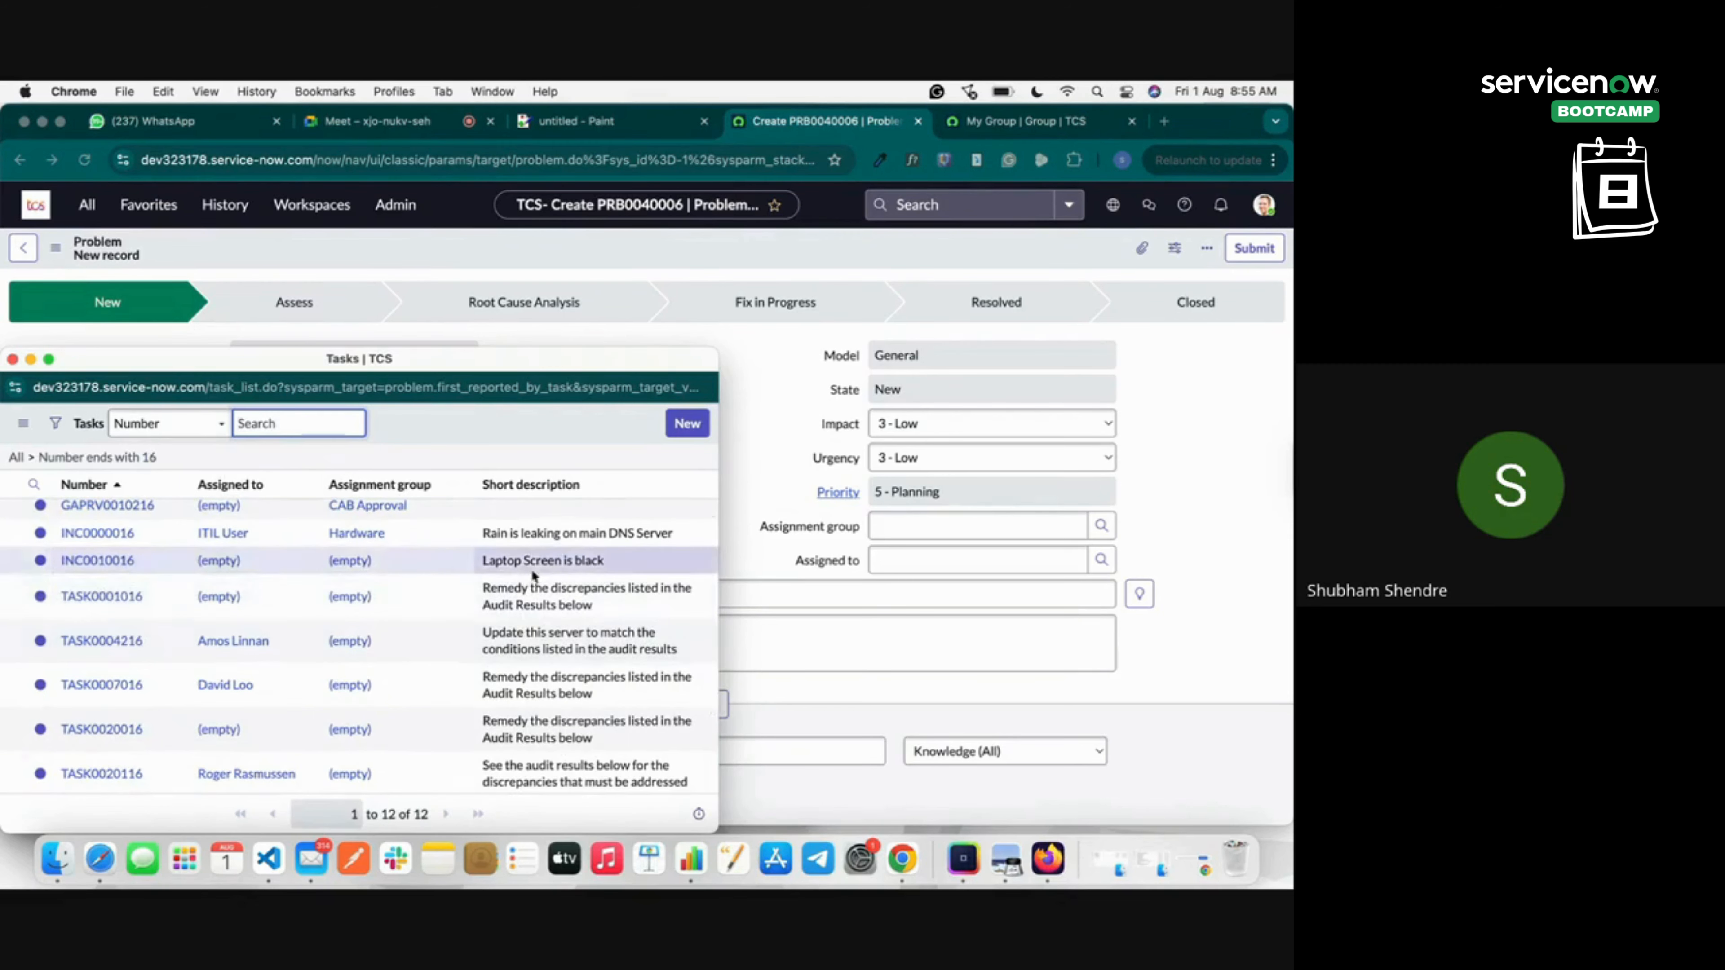
left_click(114, 561)
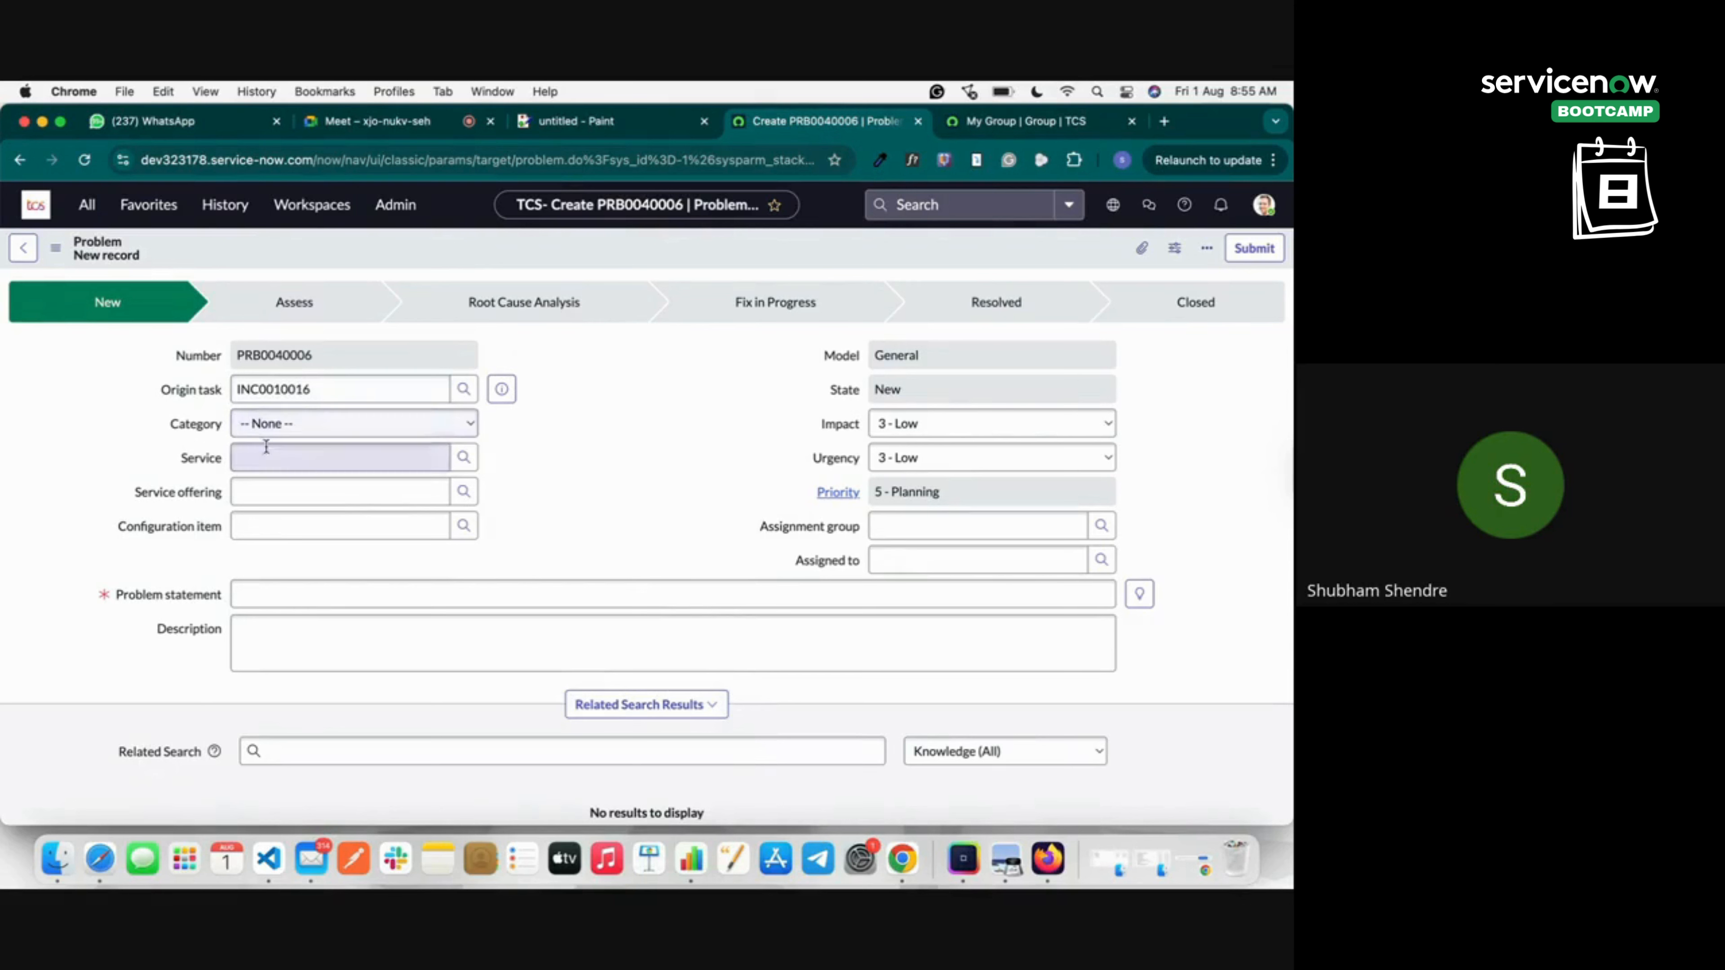
Set the problem's Category to Software and Subcategory to Email.
left_click(270, 425)
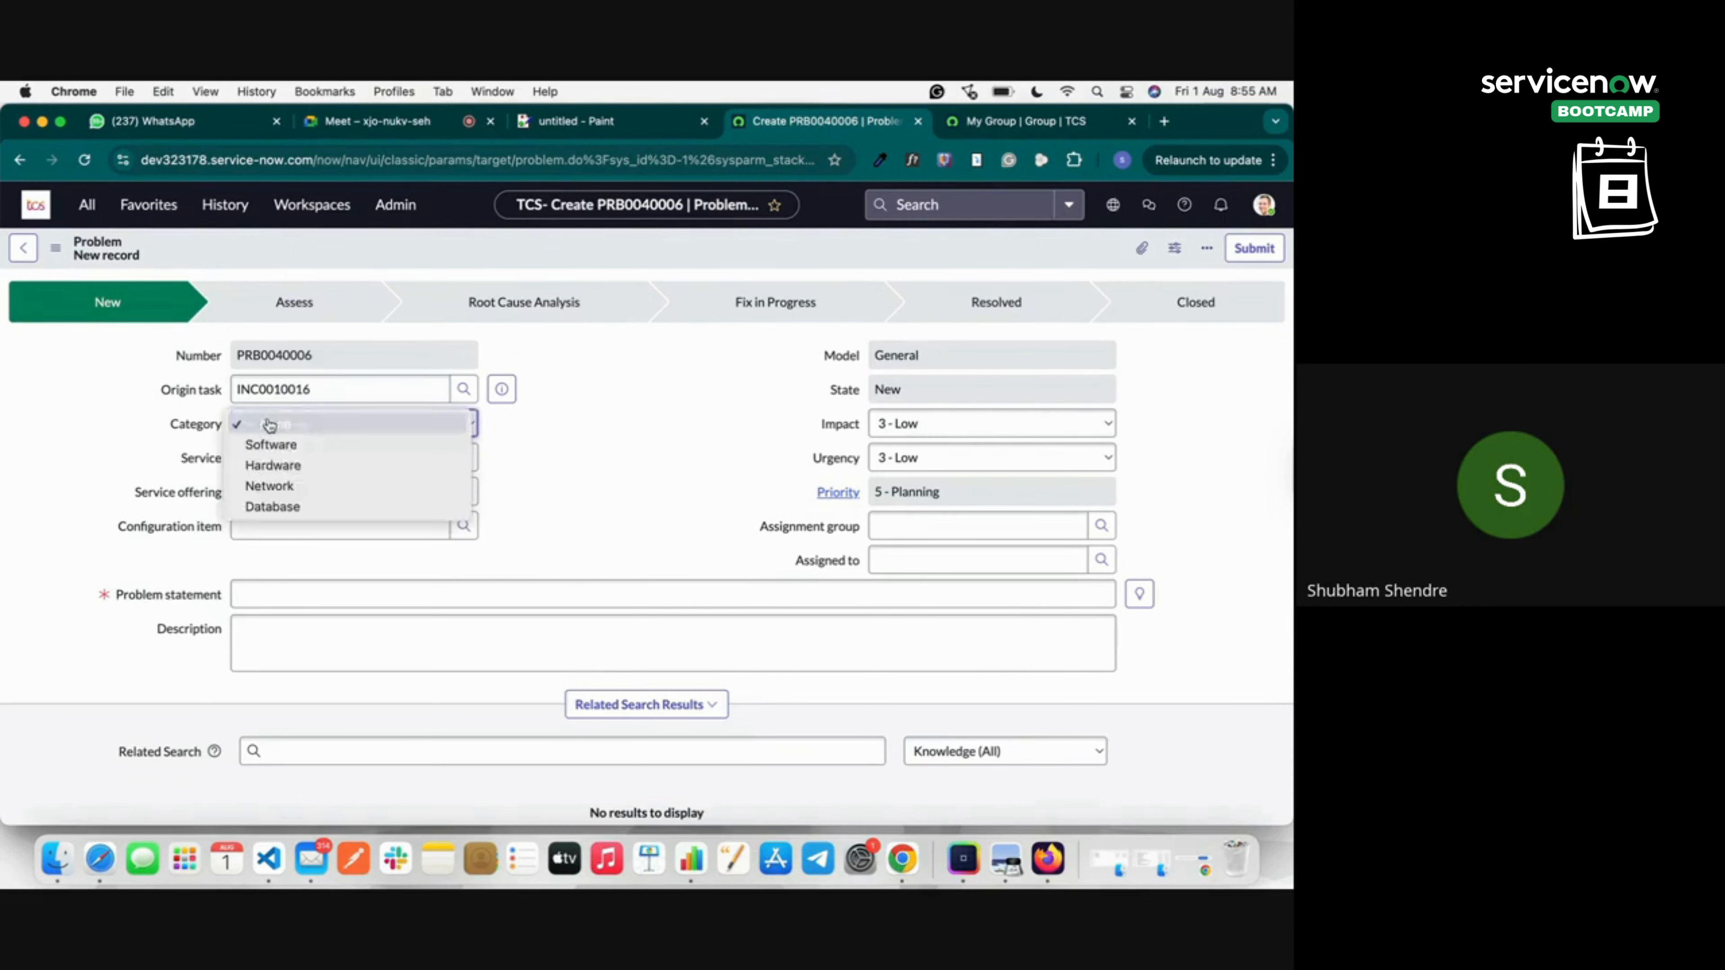
left_click(277, 445)
left_click(275, 457)
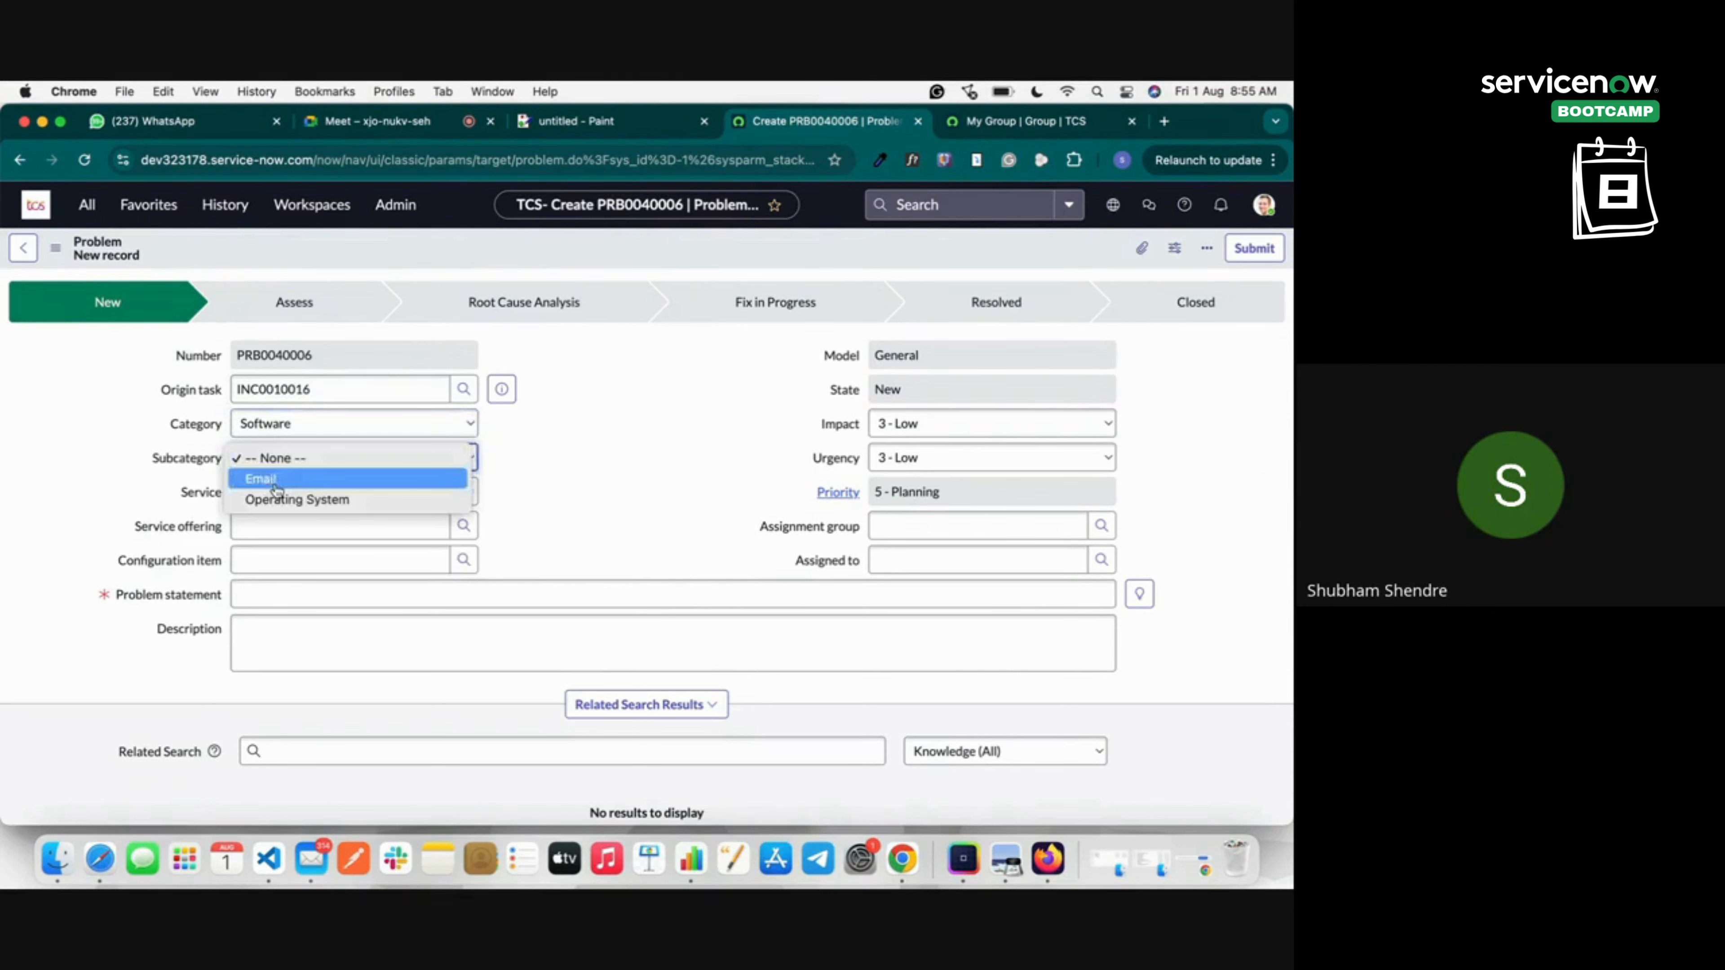
left_click(261, 478)
Enter problem statement 'Laptop Screen Issue' and save PRB0040006.
left_click(269, 601)
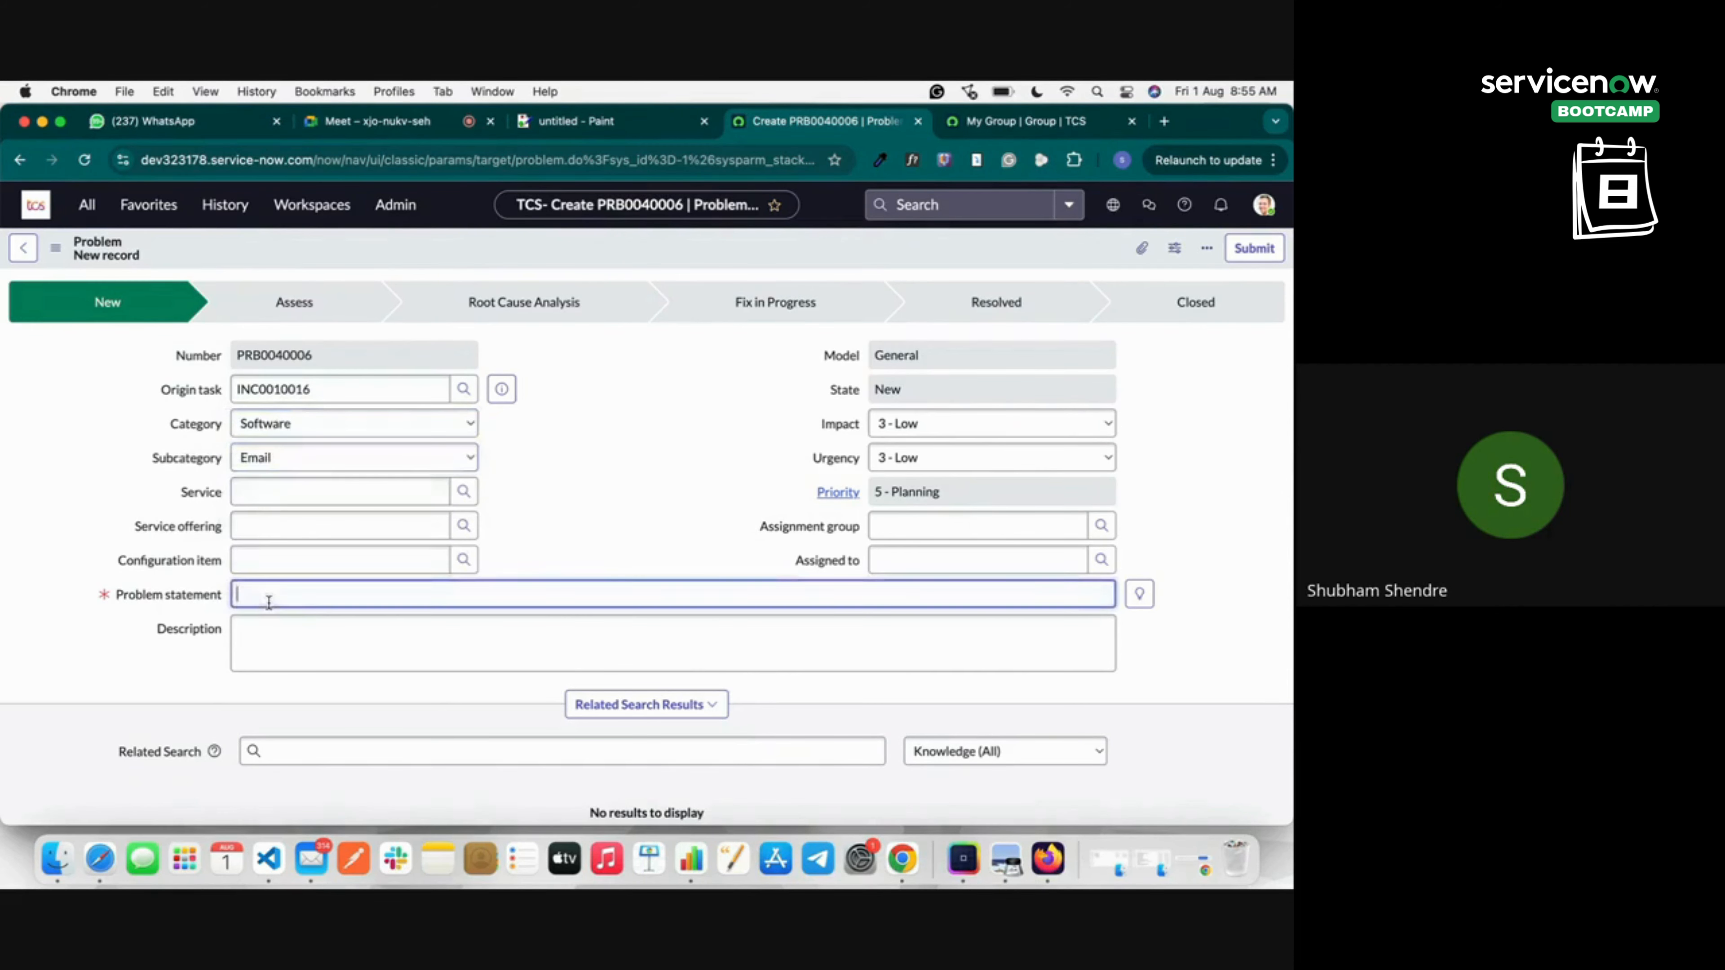
type("Laptop Screen Issue")
left_click(694, 476)
scroll(704, 594, "down", 3)
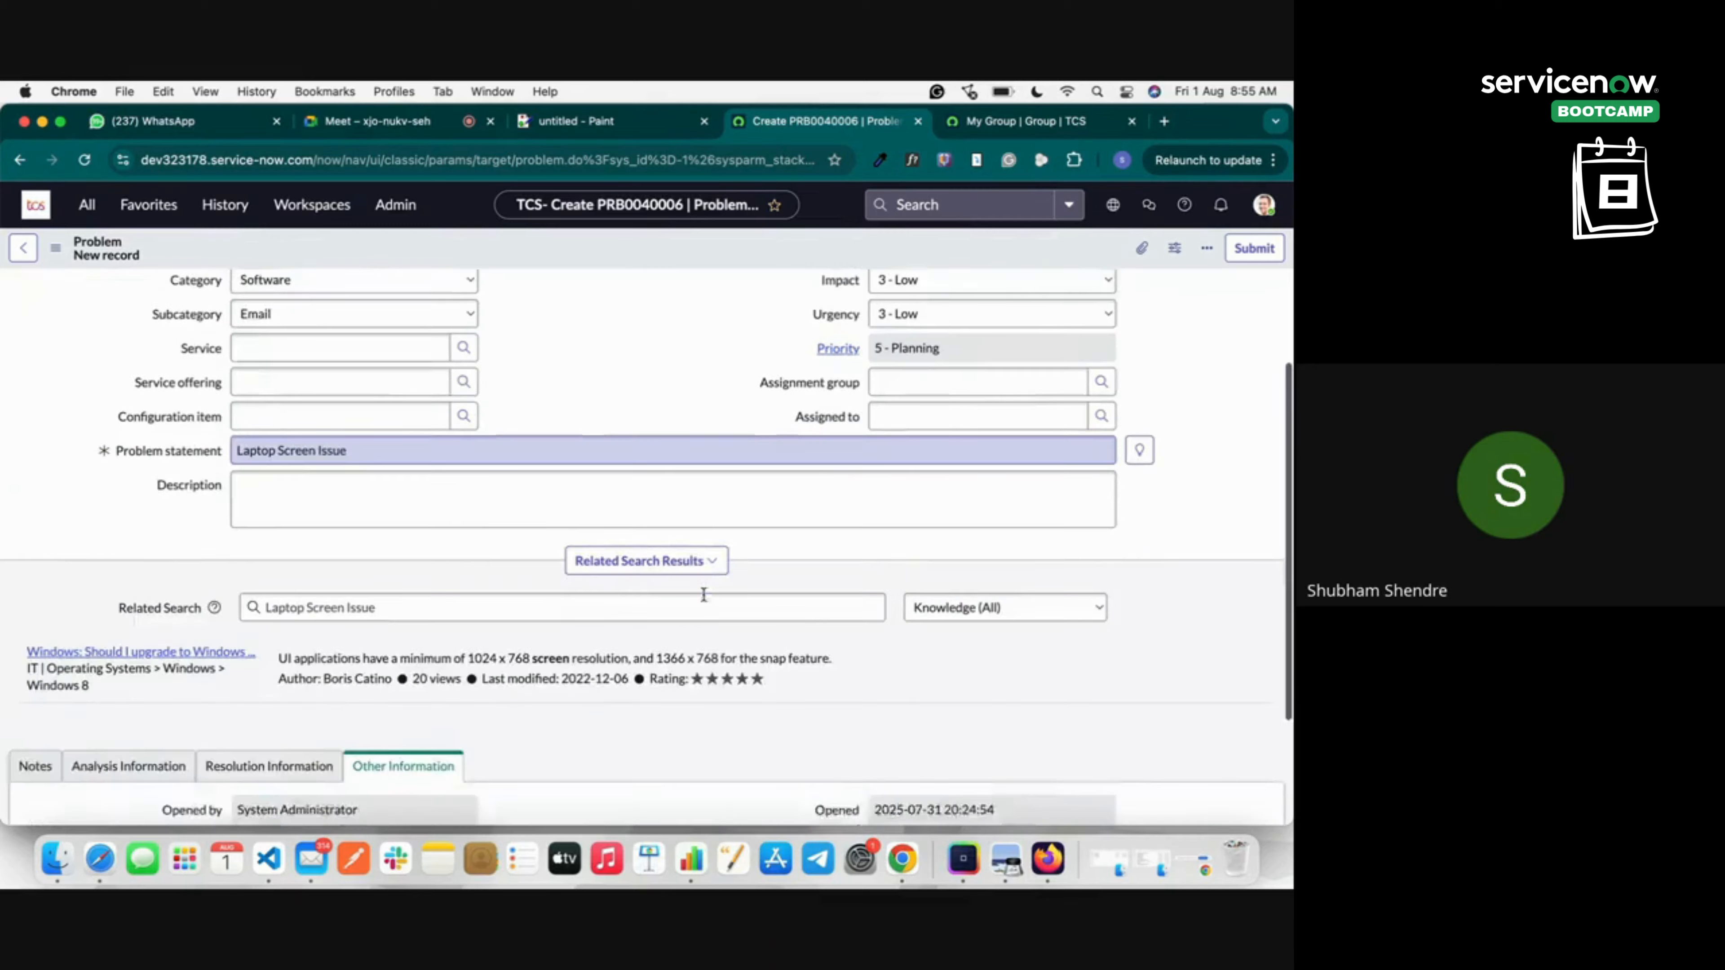
scroll(704, 595, "up", 3)
right_click(352, 242)
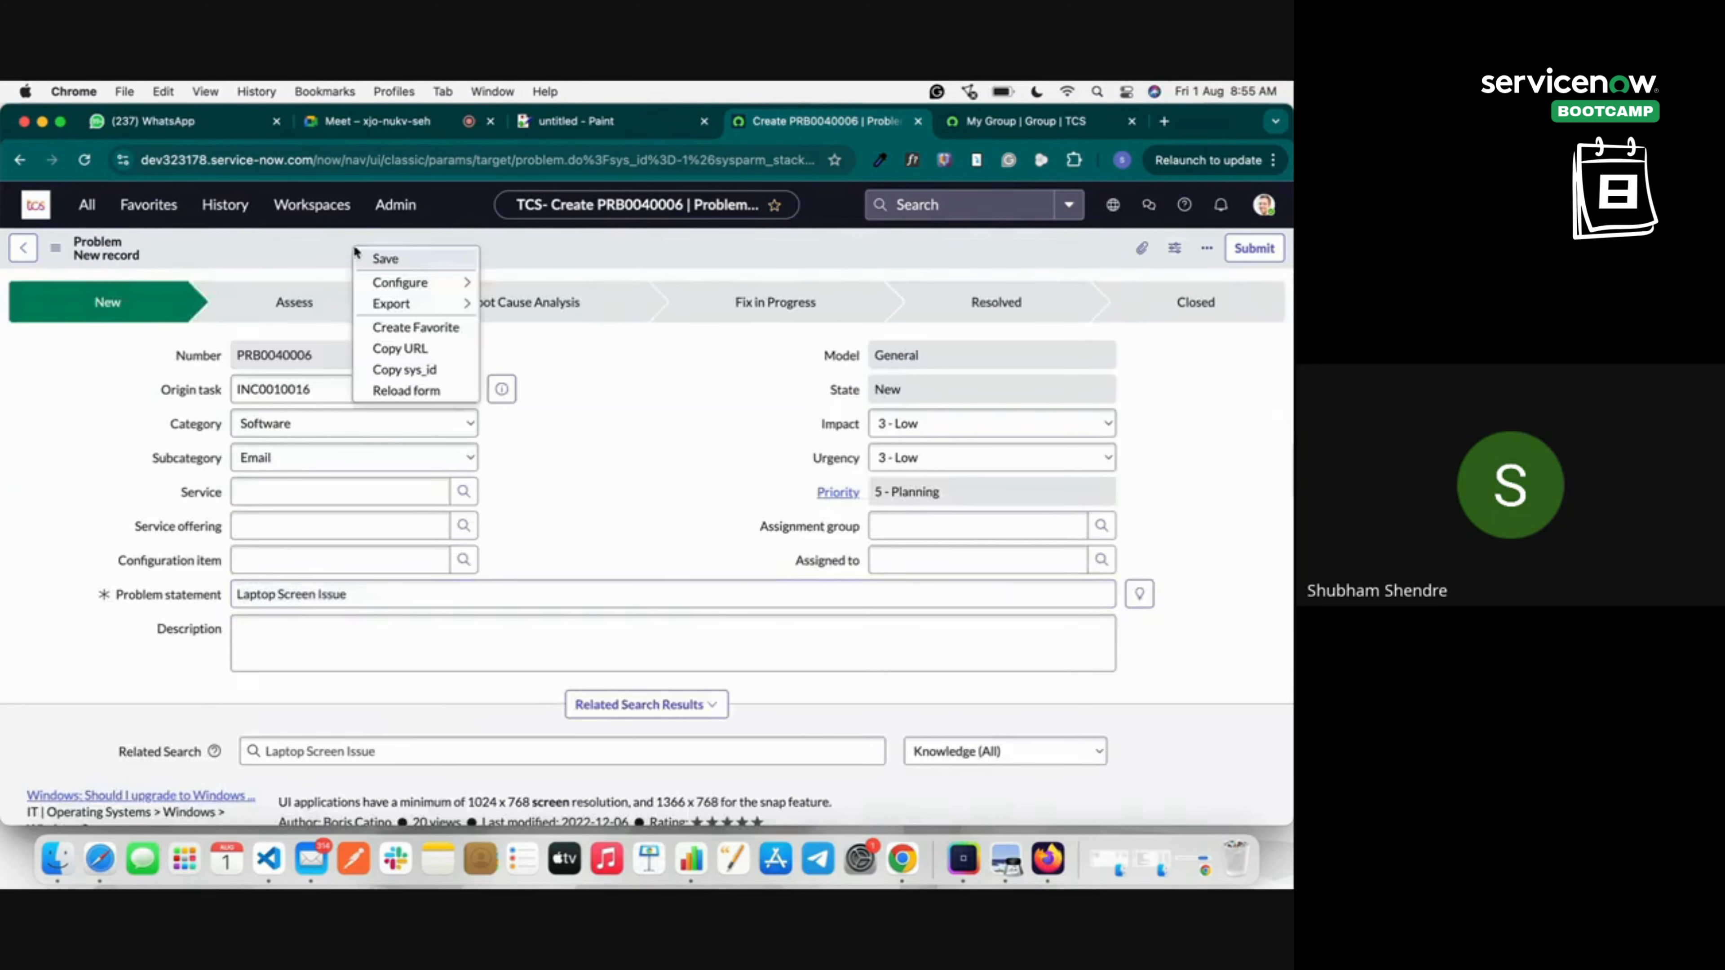
left_click(377, 257)
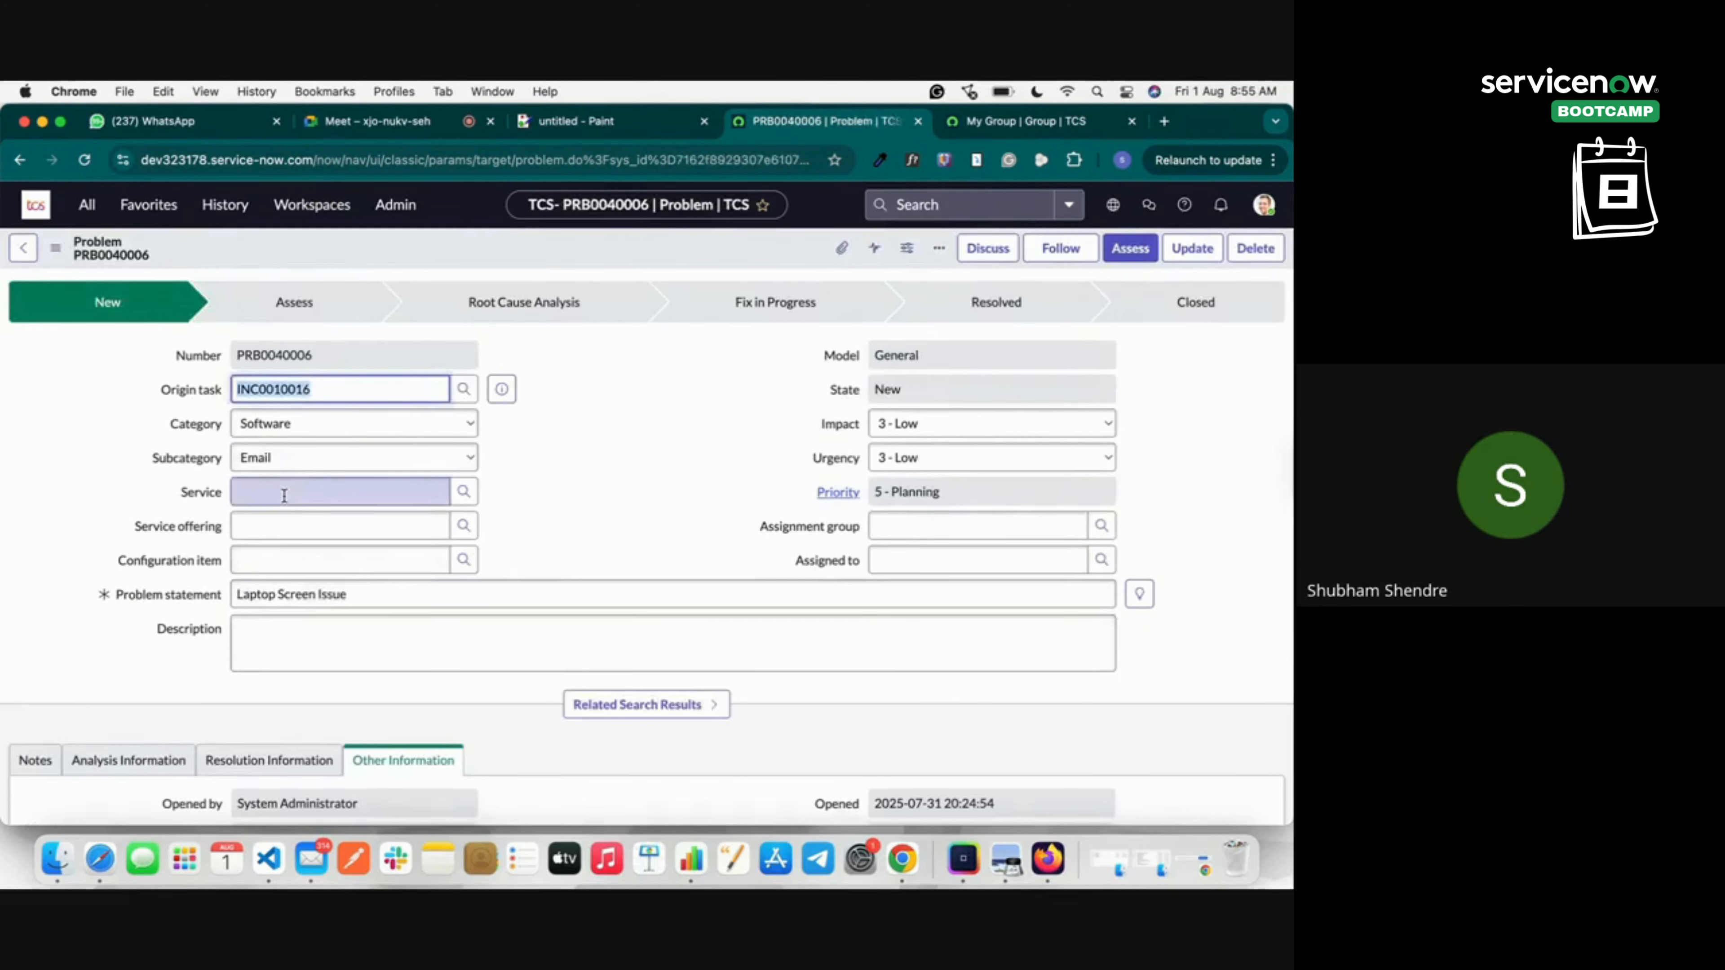
Add incident INC0010016 to the Incidents related list of PRB0040006.
scroll(283, 496, "down", 5)
scroll(282, 501, "down", 1)
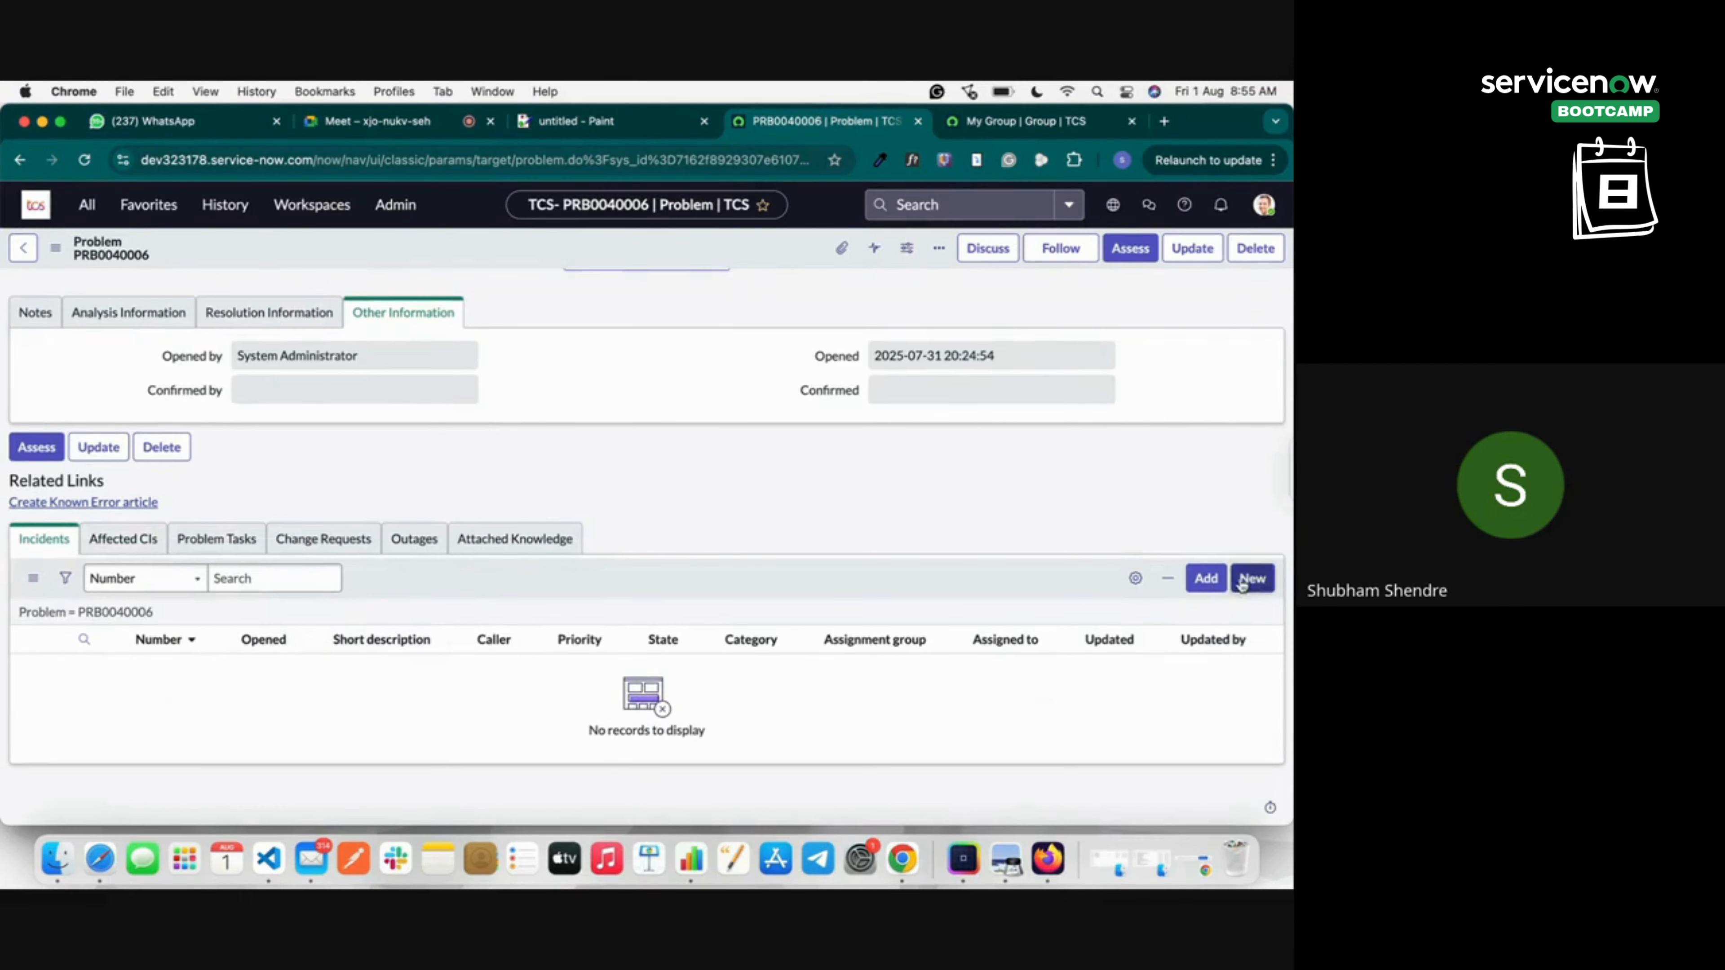
left_click(1206, 578)
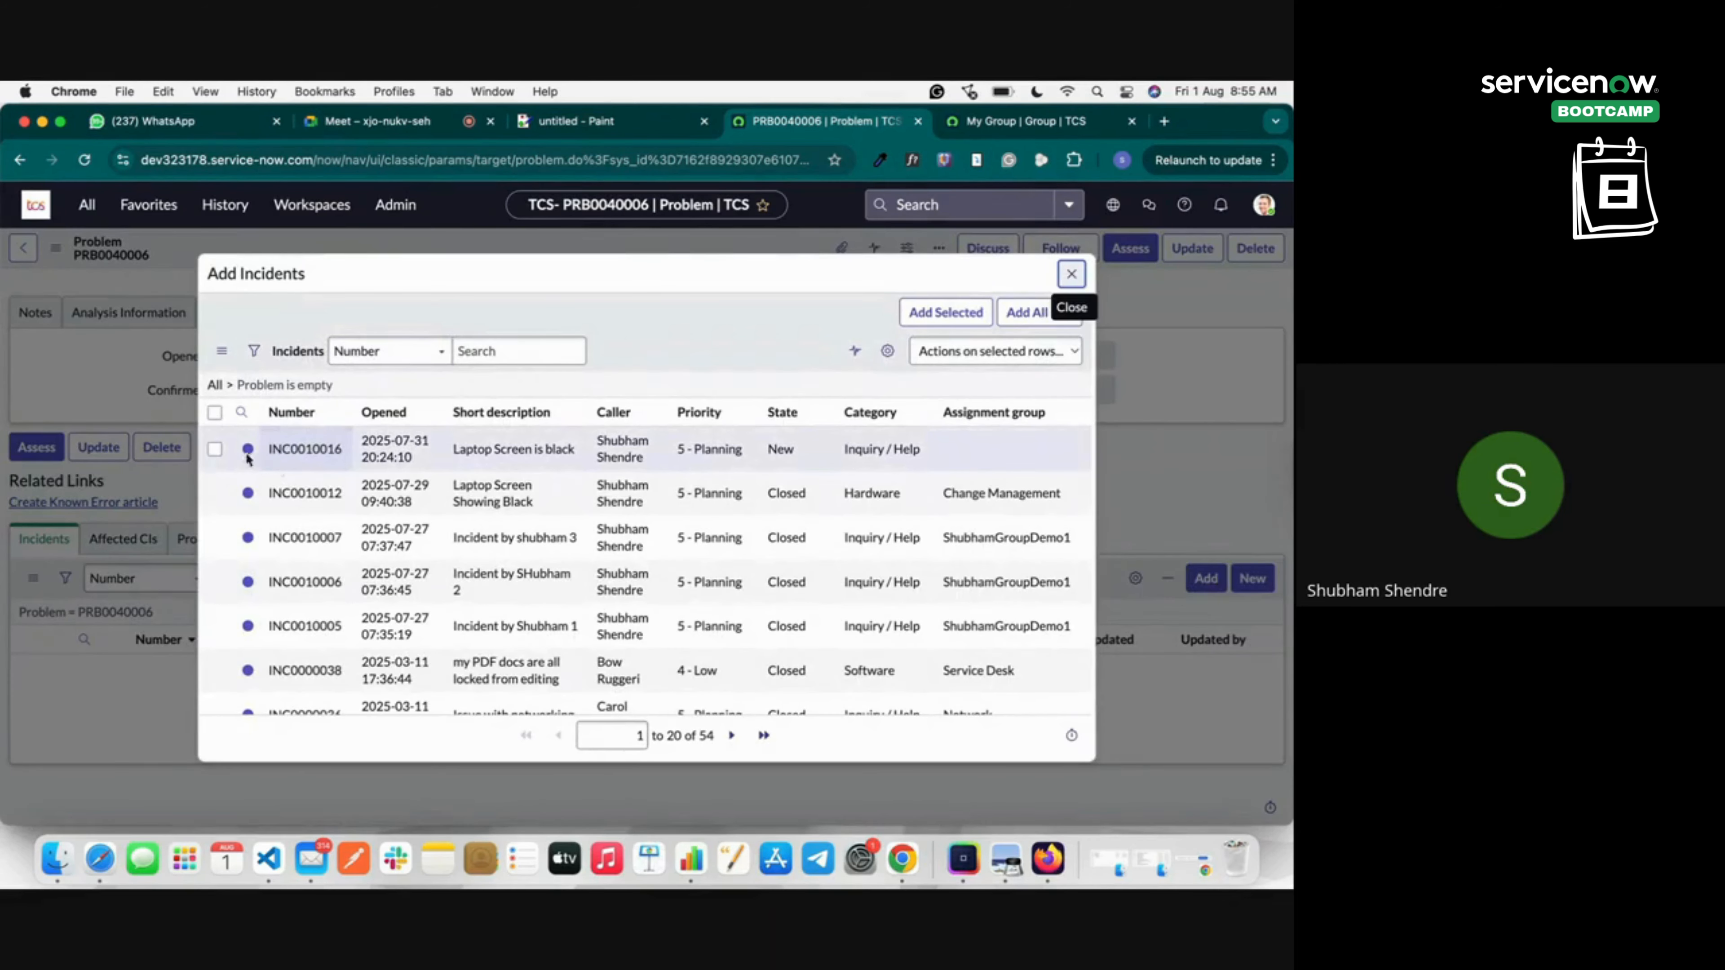
left_click(215, 448)
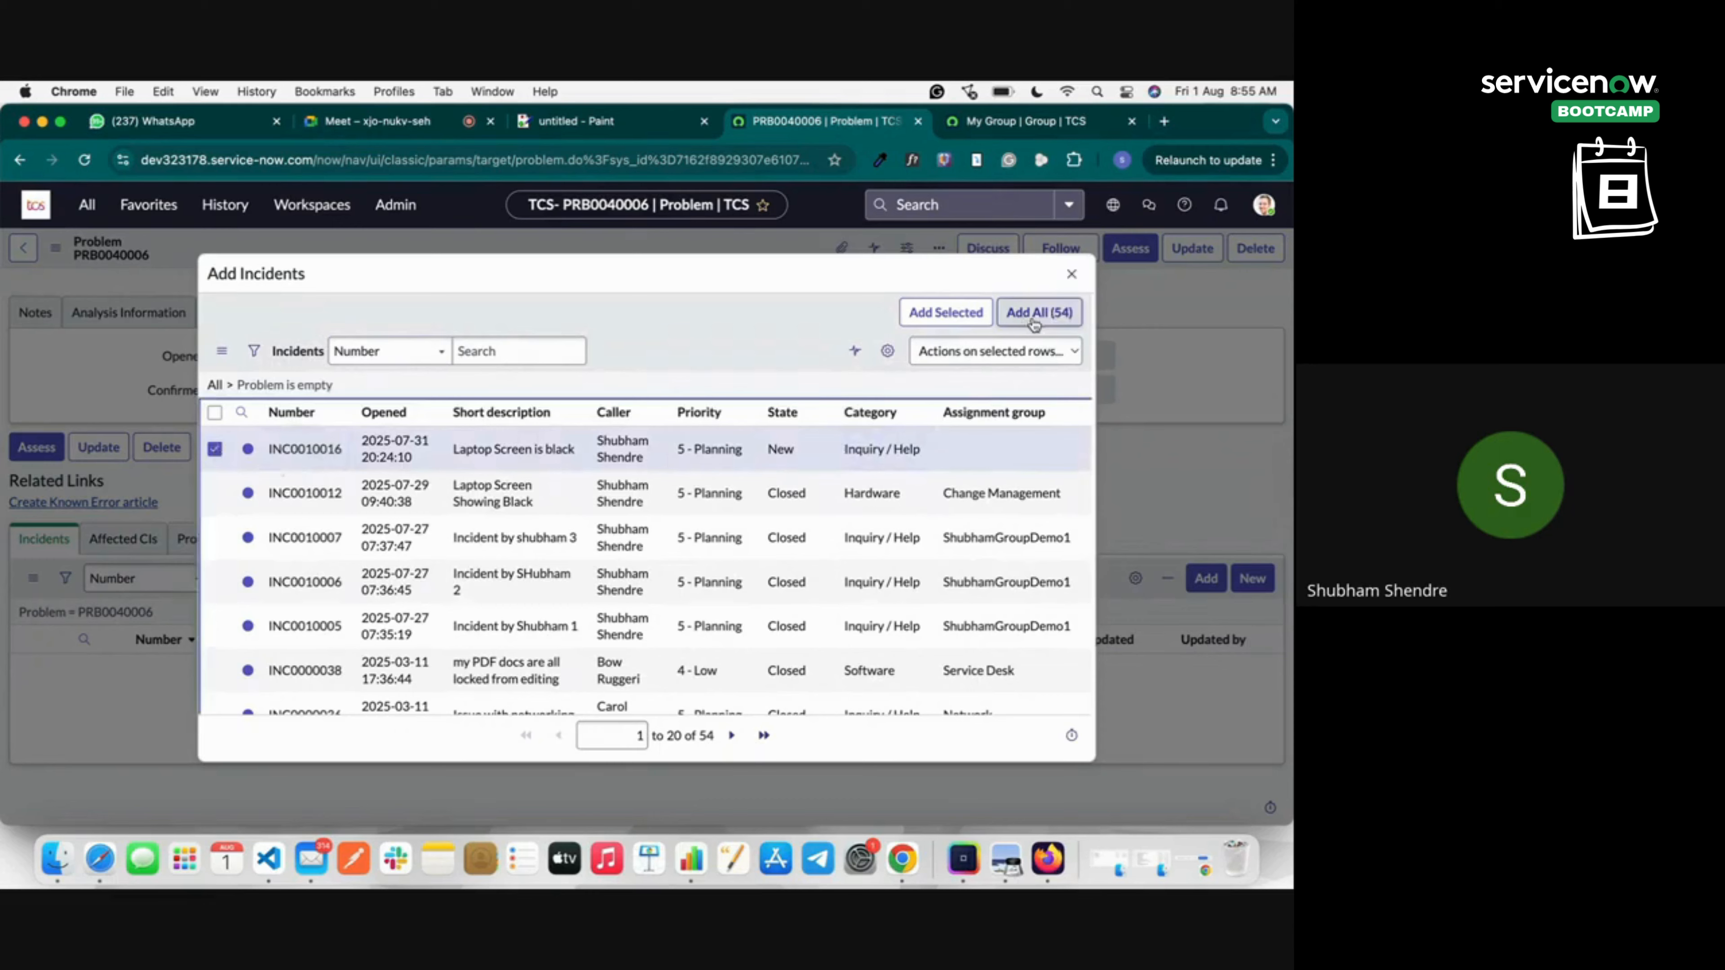
left_click(971, 314)
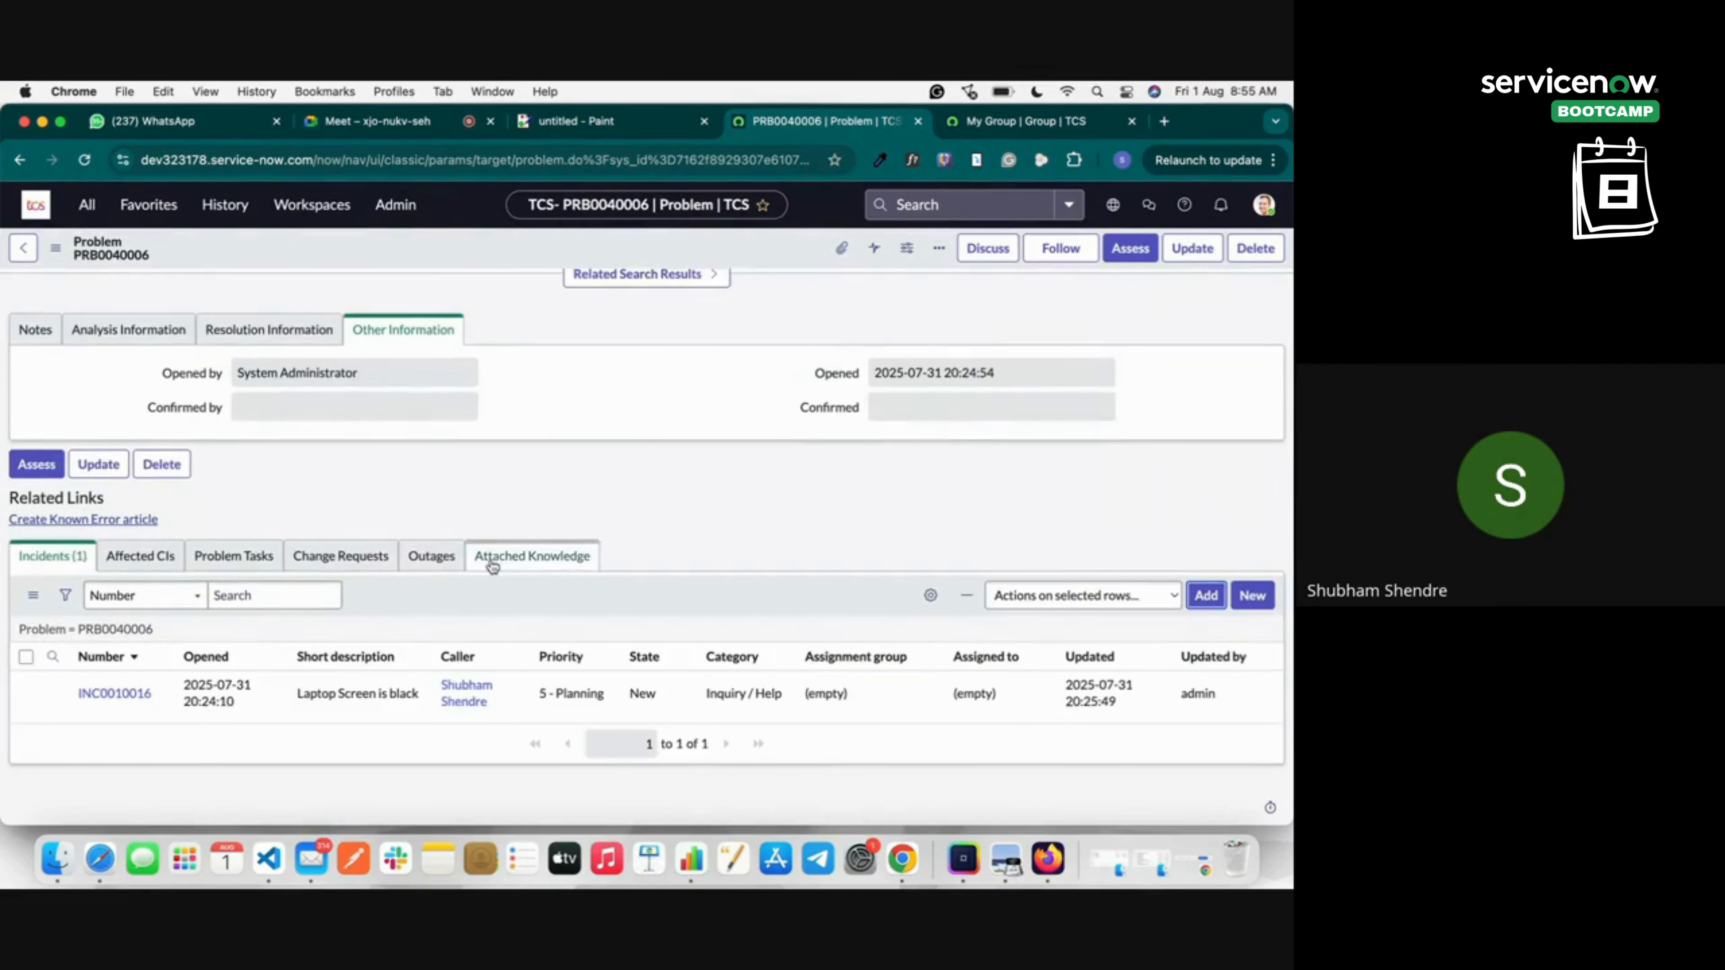
scroll(61, 563, "up", 10)
scroll(251, 418, "down", 1)
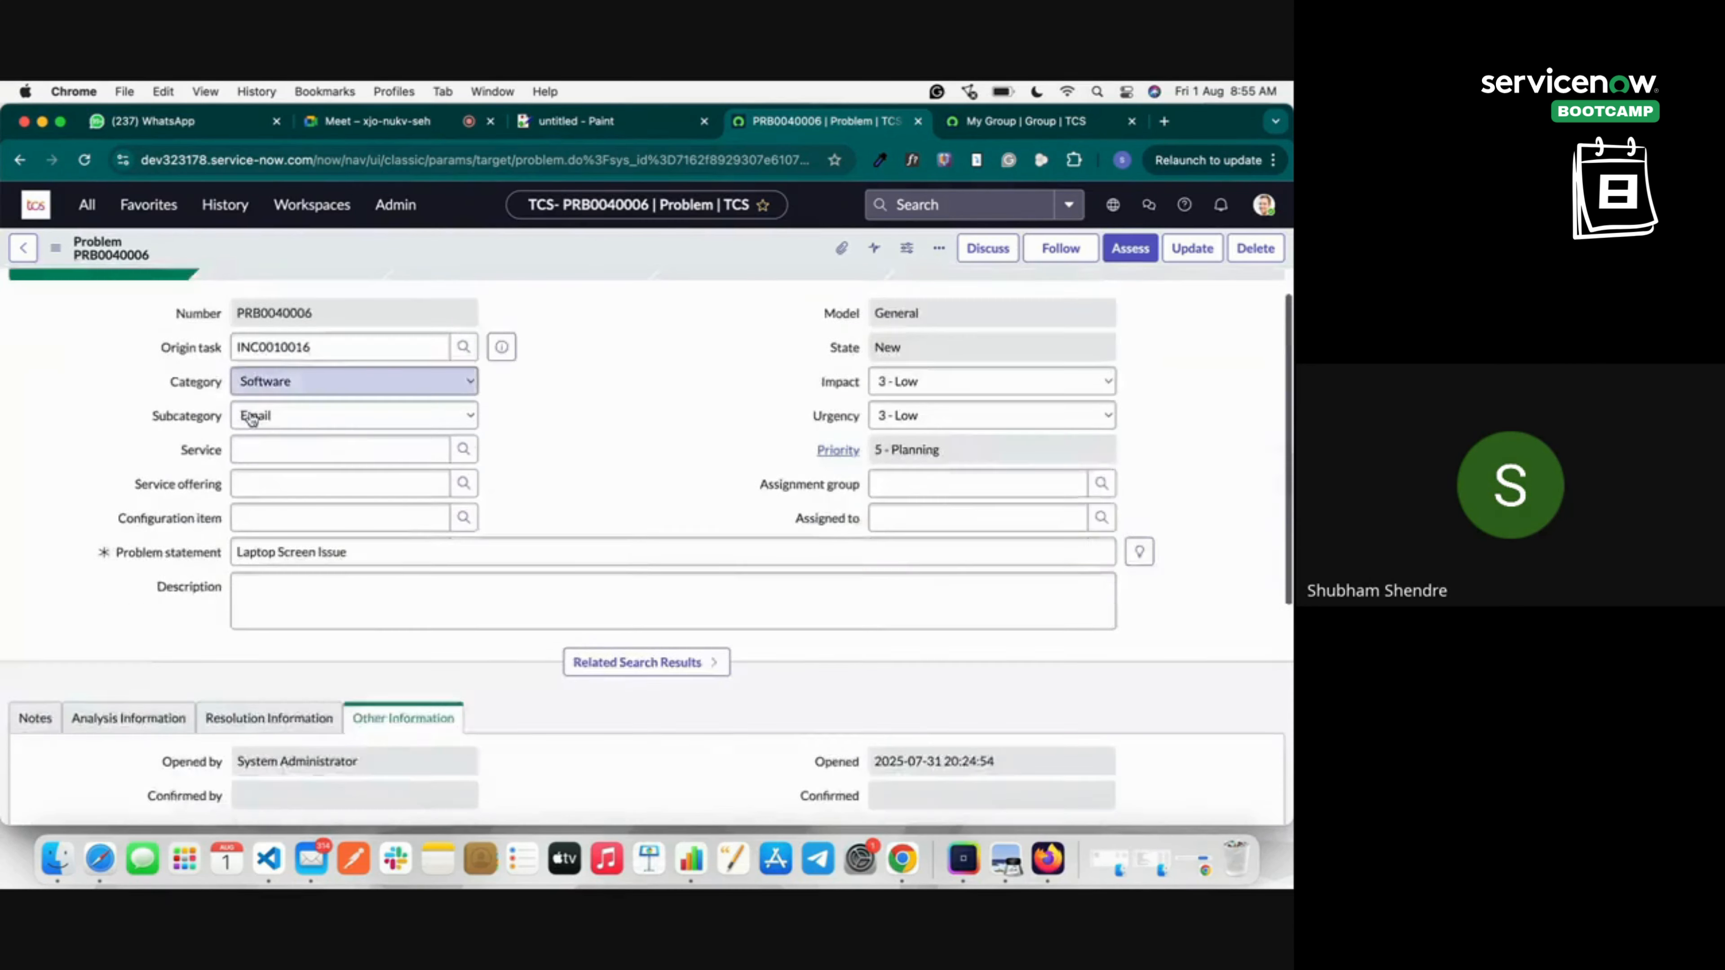
scroll(251, 418, "down", 5)
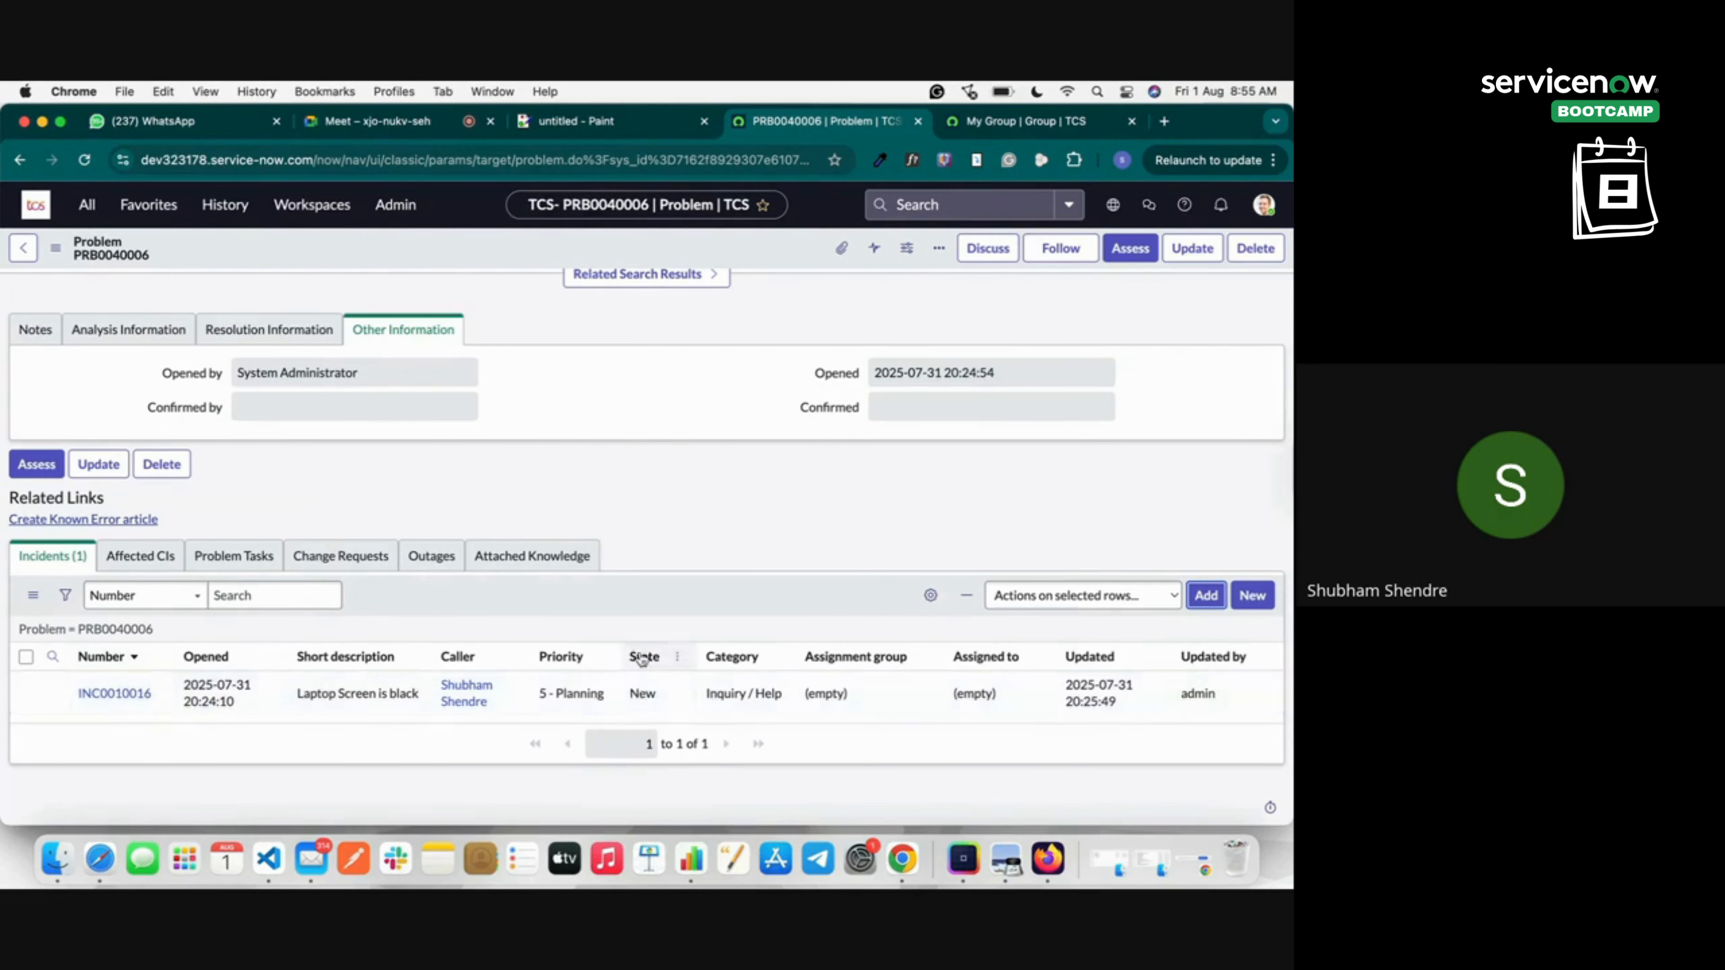
scroll(869, 469, "up", 6)
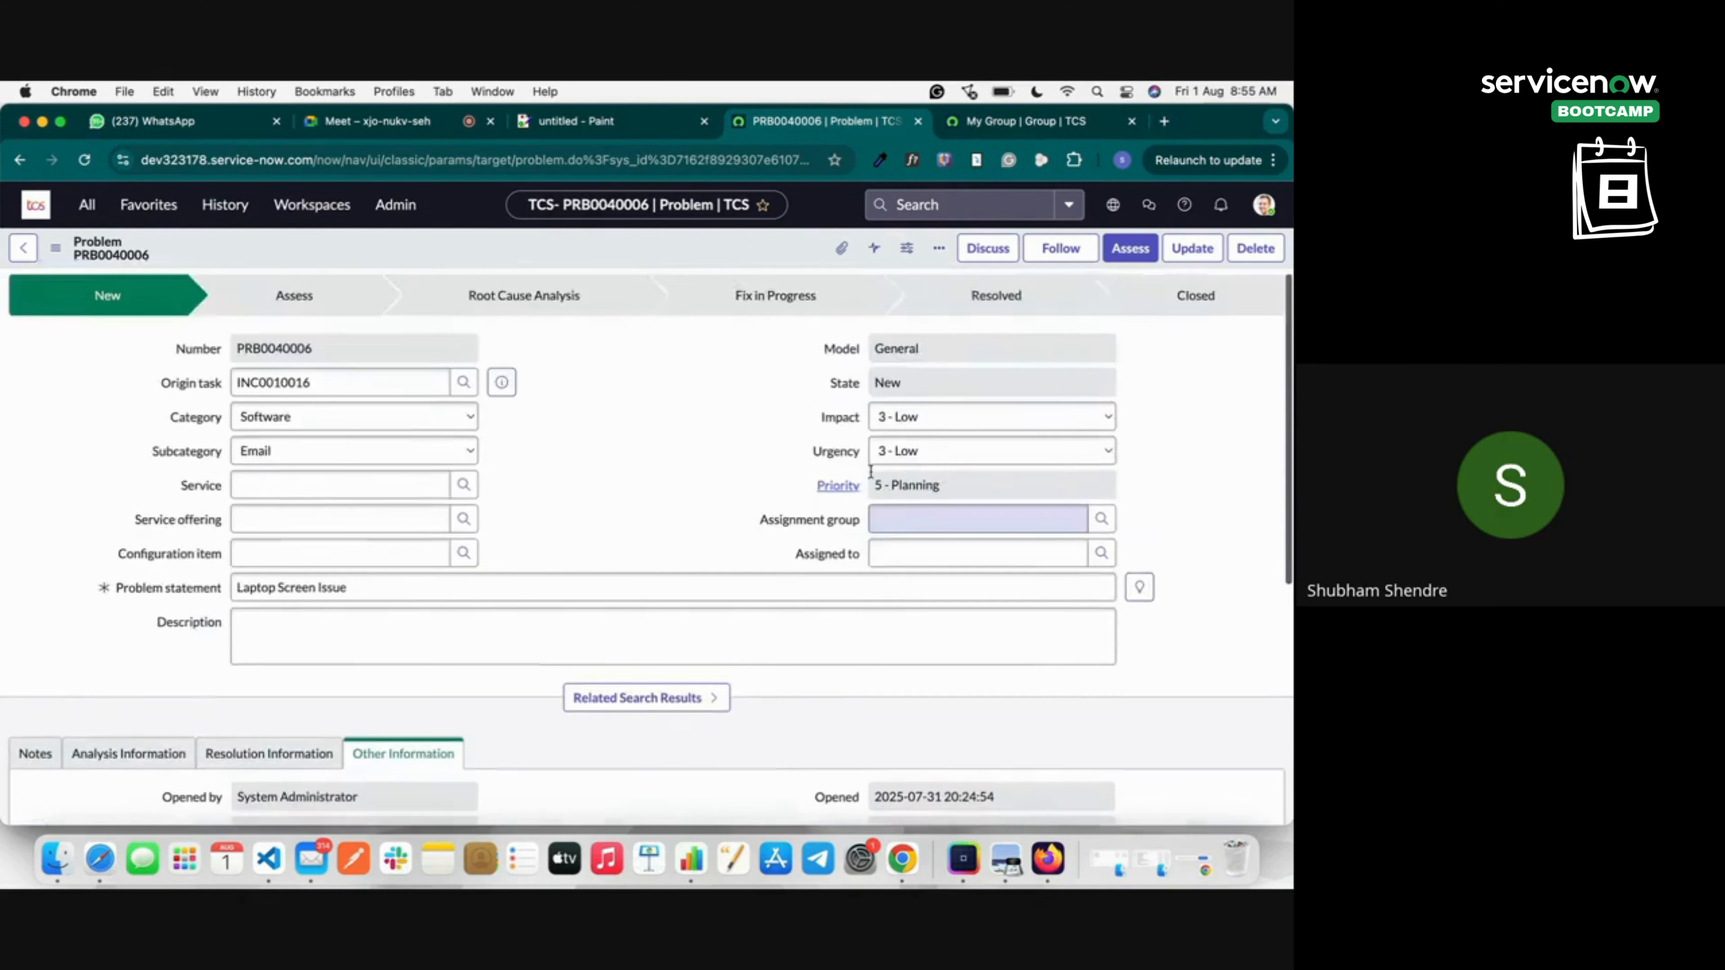
right_click(606, 266)
left_click(621, 272)
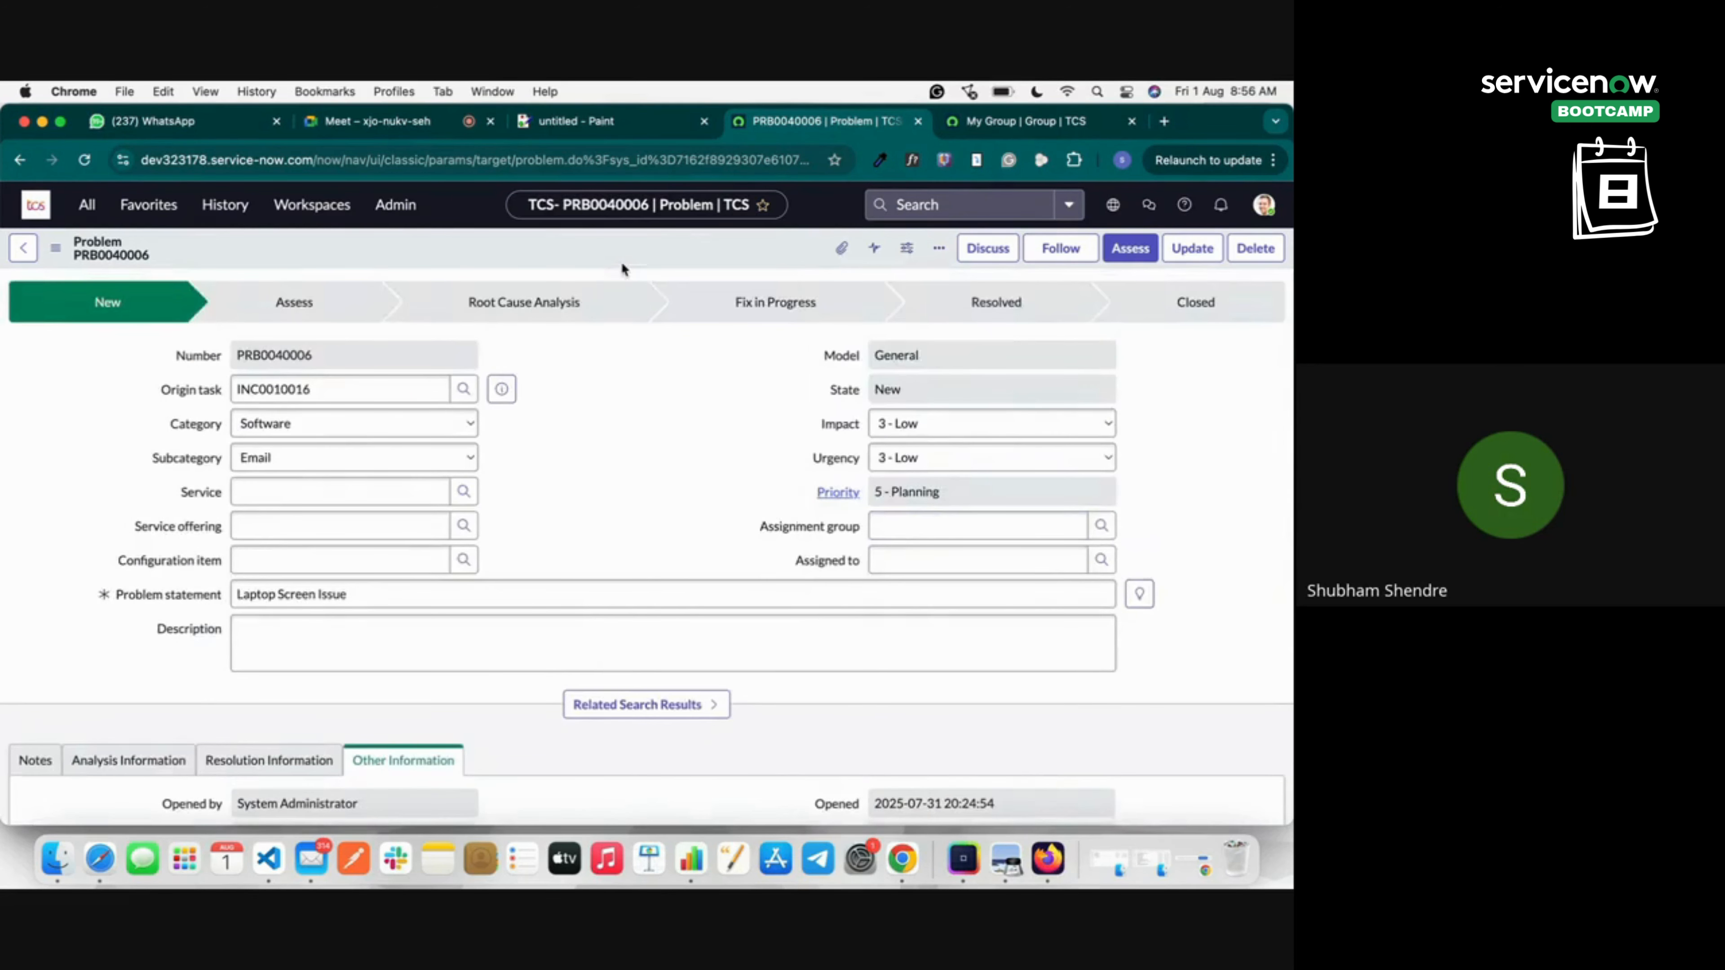
right_click(607, 247)
left_click(638, 254)
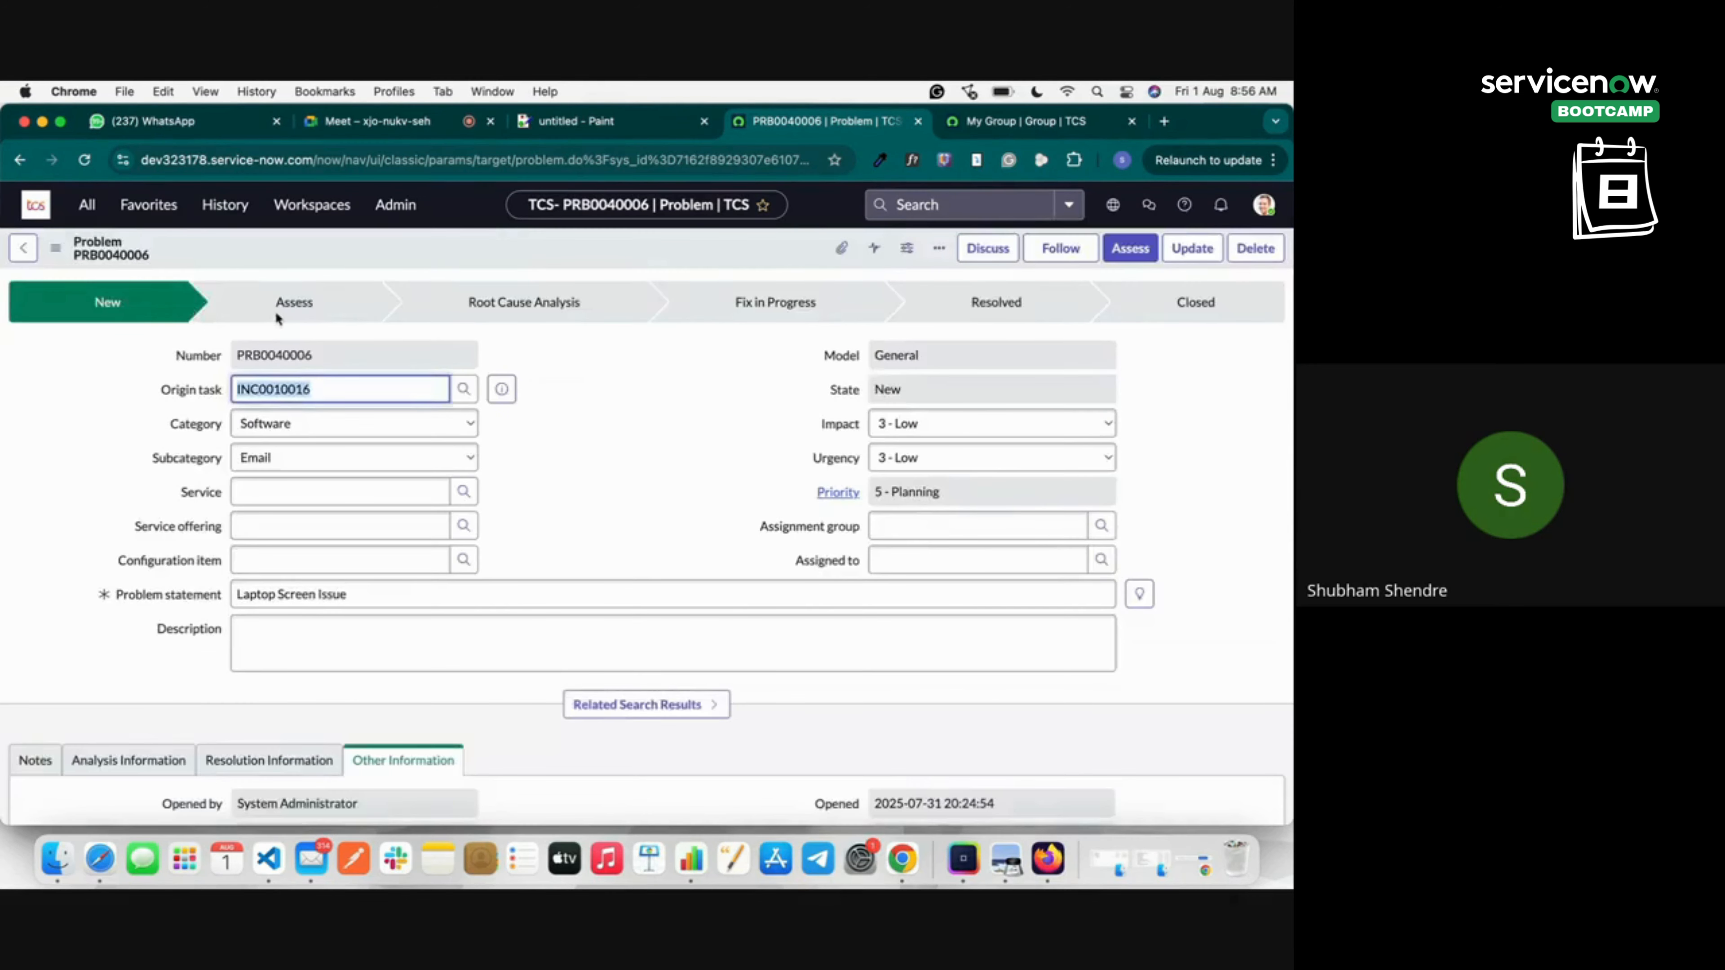
scroll(710, 474, "down", 5)
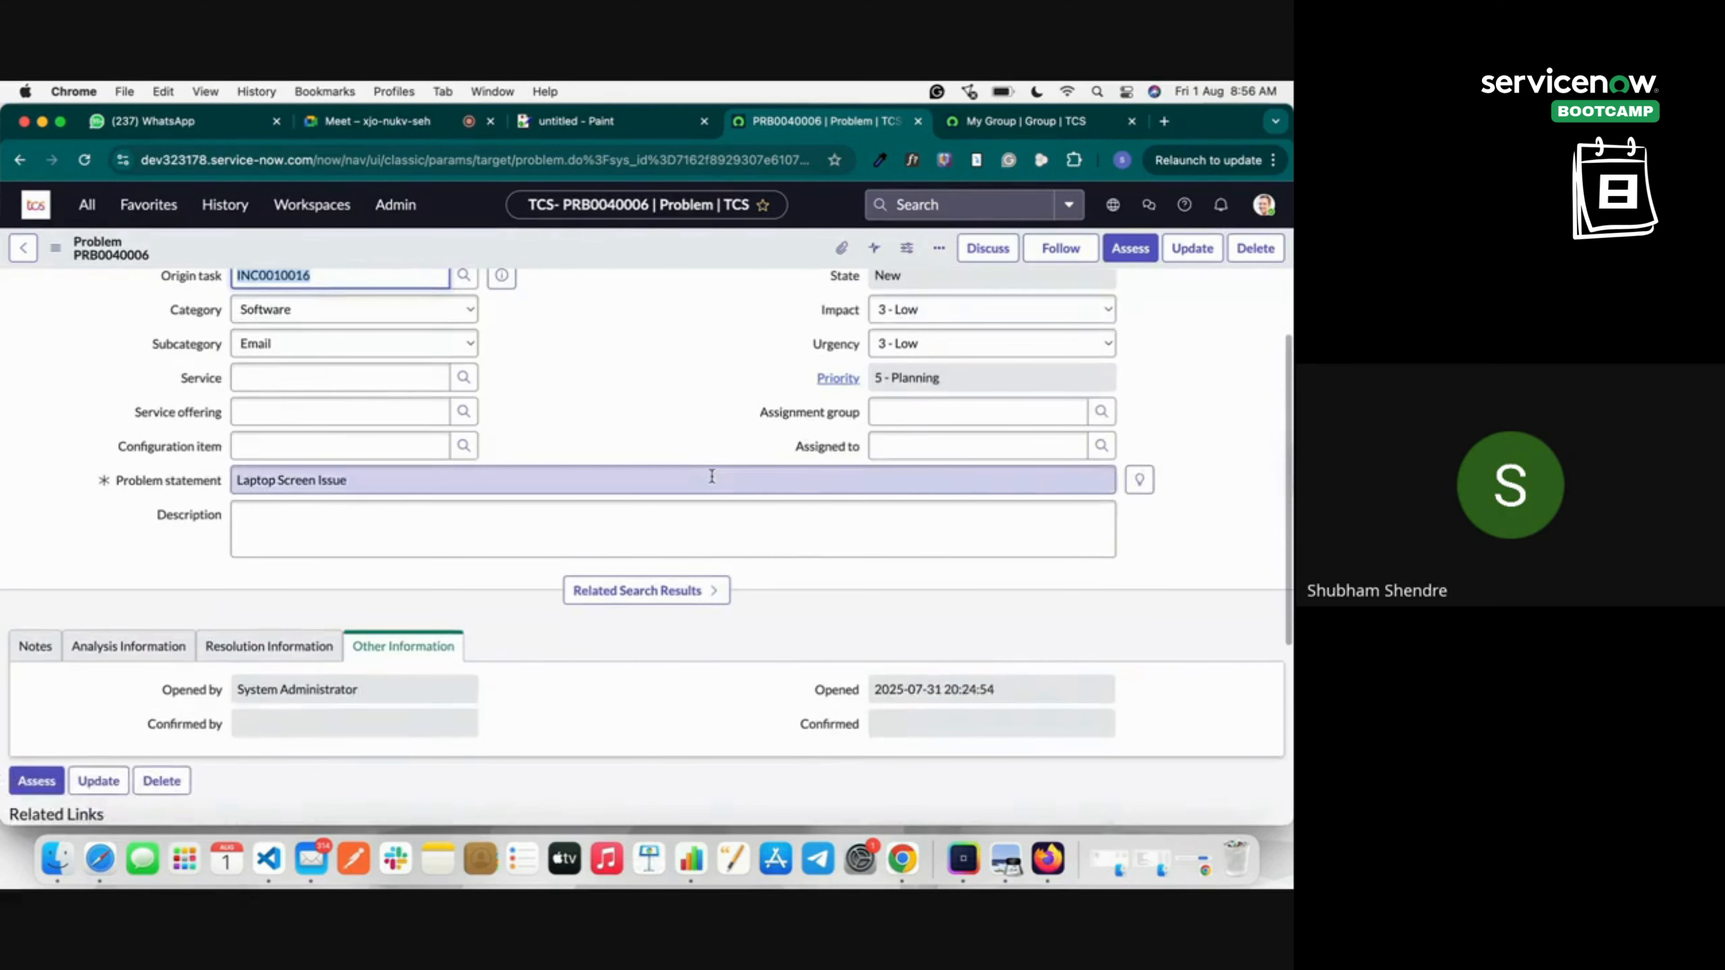
scroll(710, 474, "up", 10)
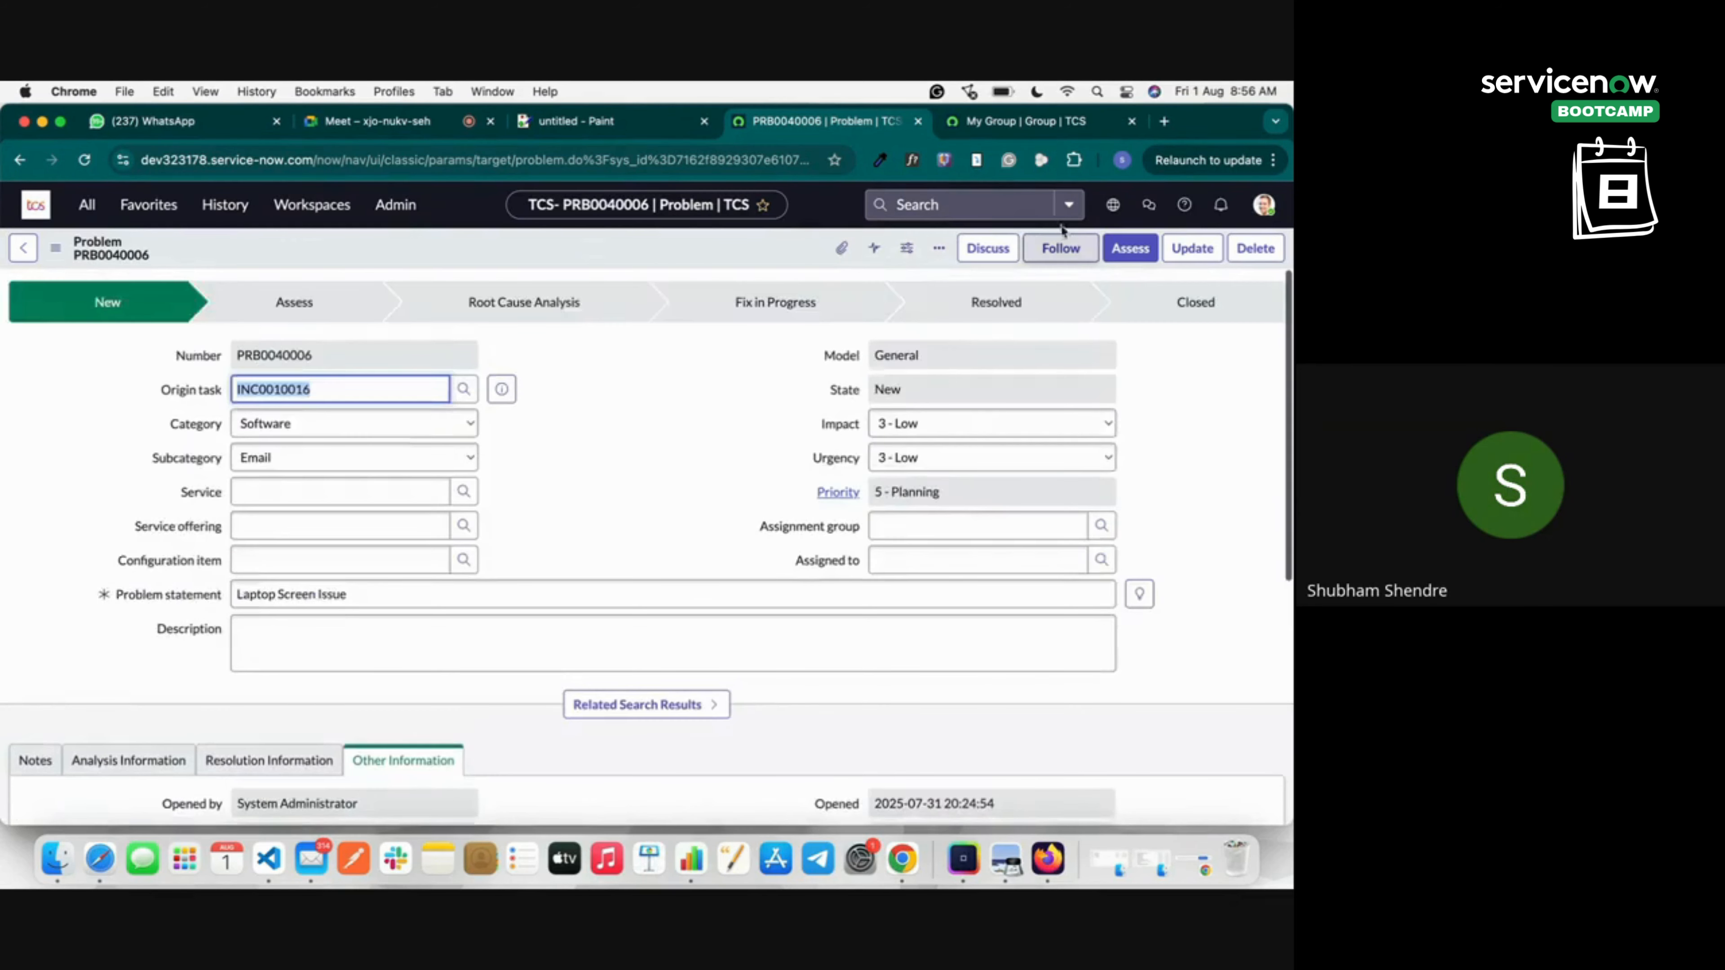
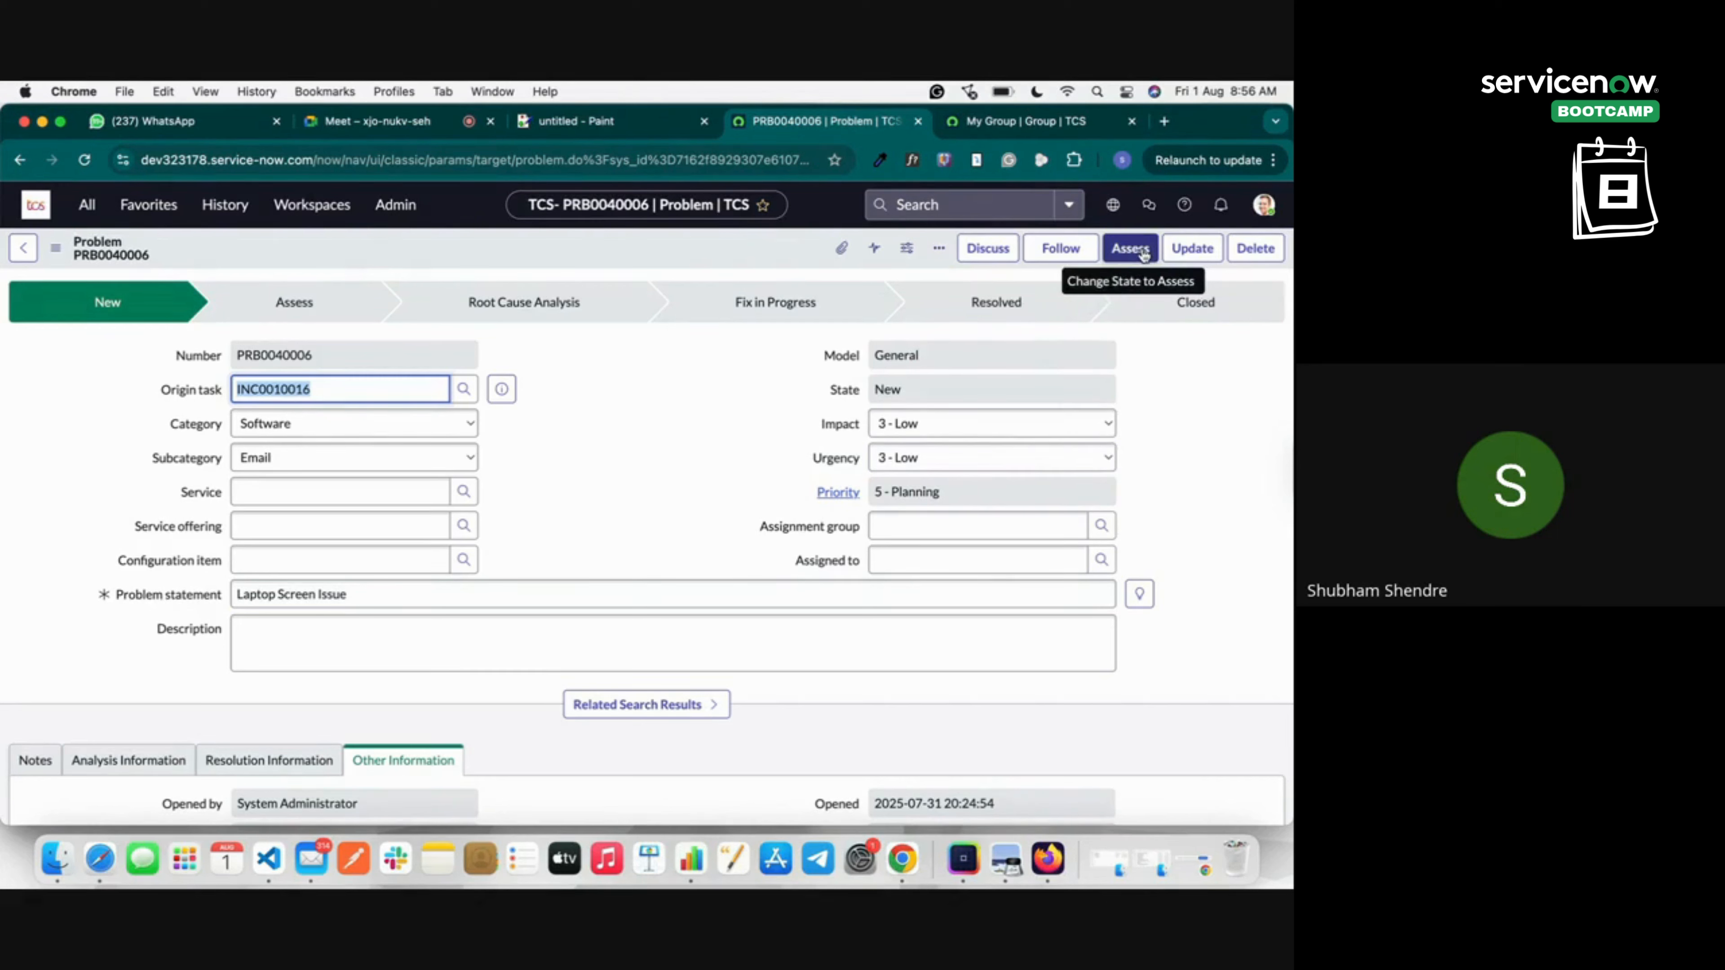
Pick My Group as Assignment group, then search the Assigned to lookup by Name, finding no users.
left_click(1101, 530)
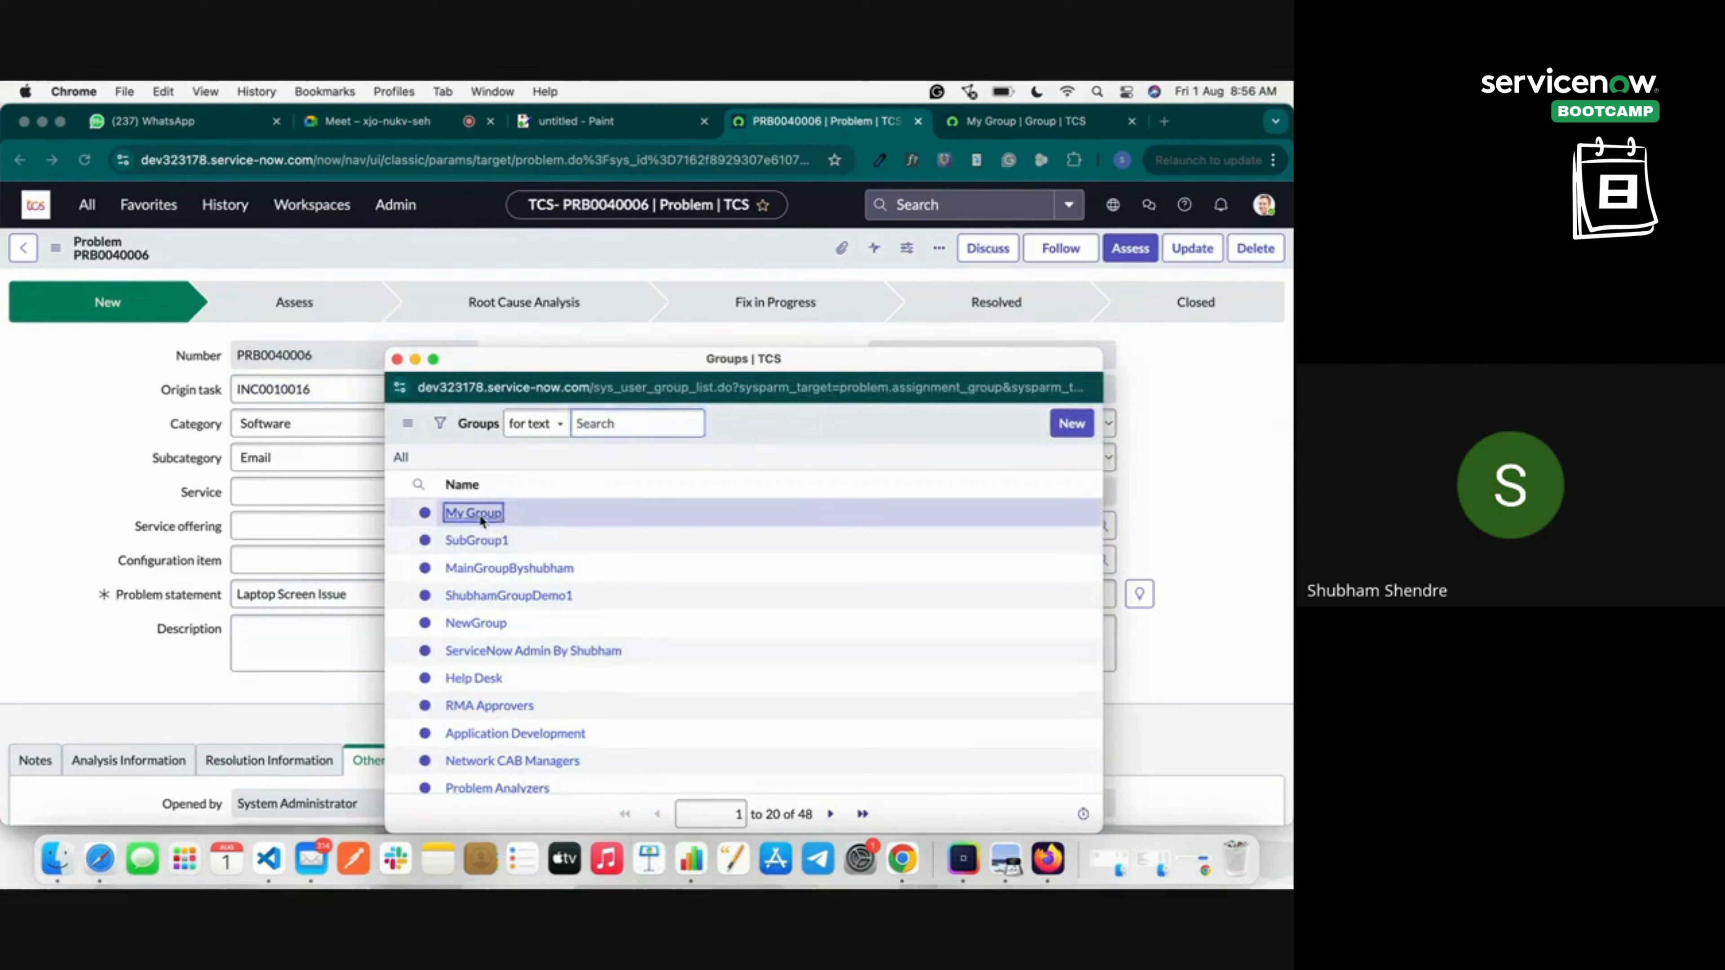
left_click(478, 513)
left_click(1101, 559)
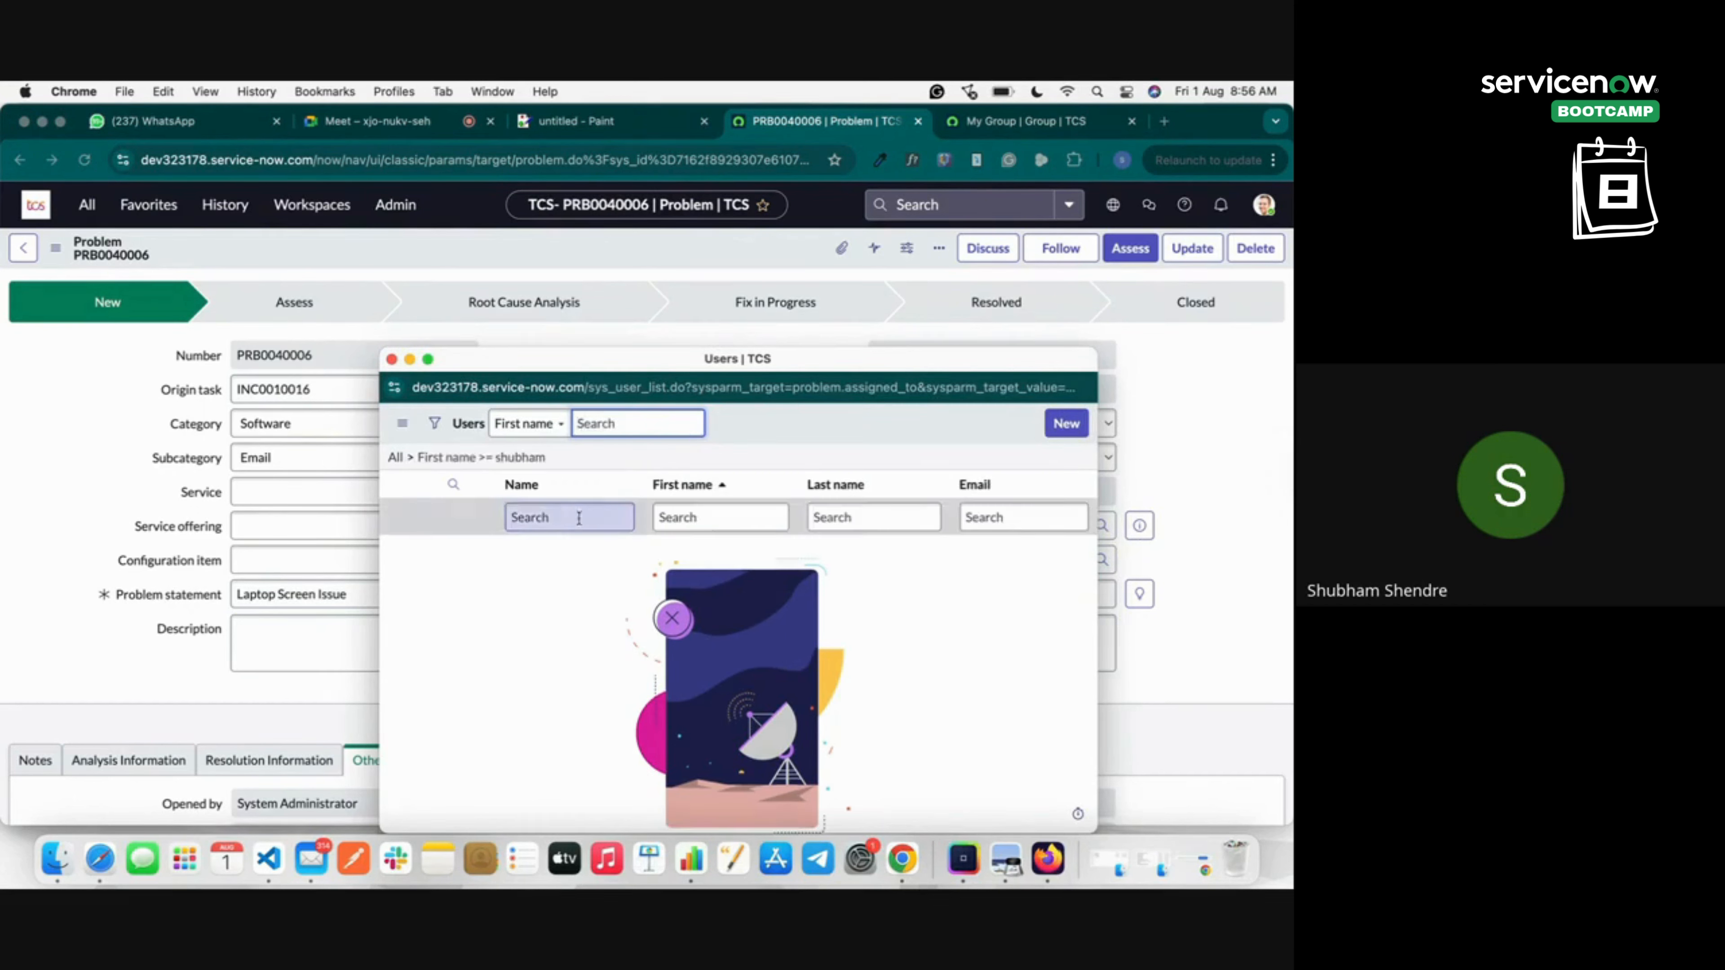
left_click(531, 423)
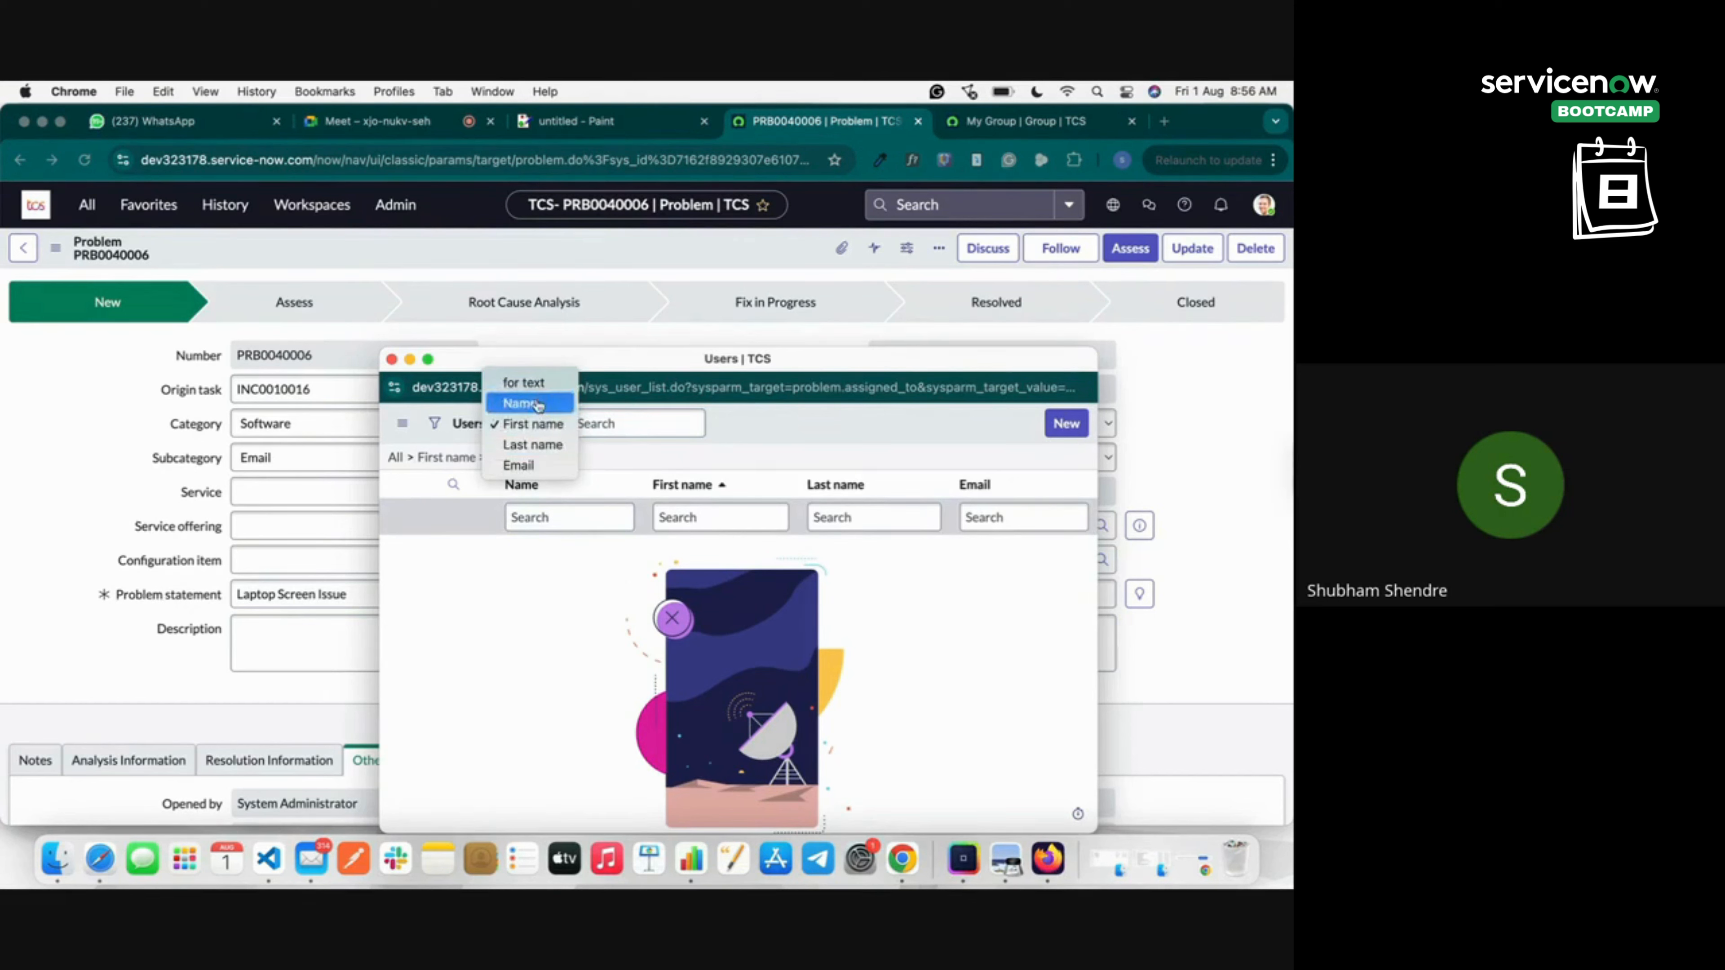
left_click(539, 403)
left_click(606, 417)
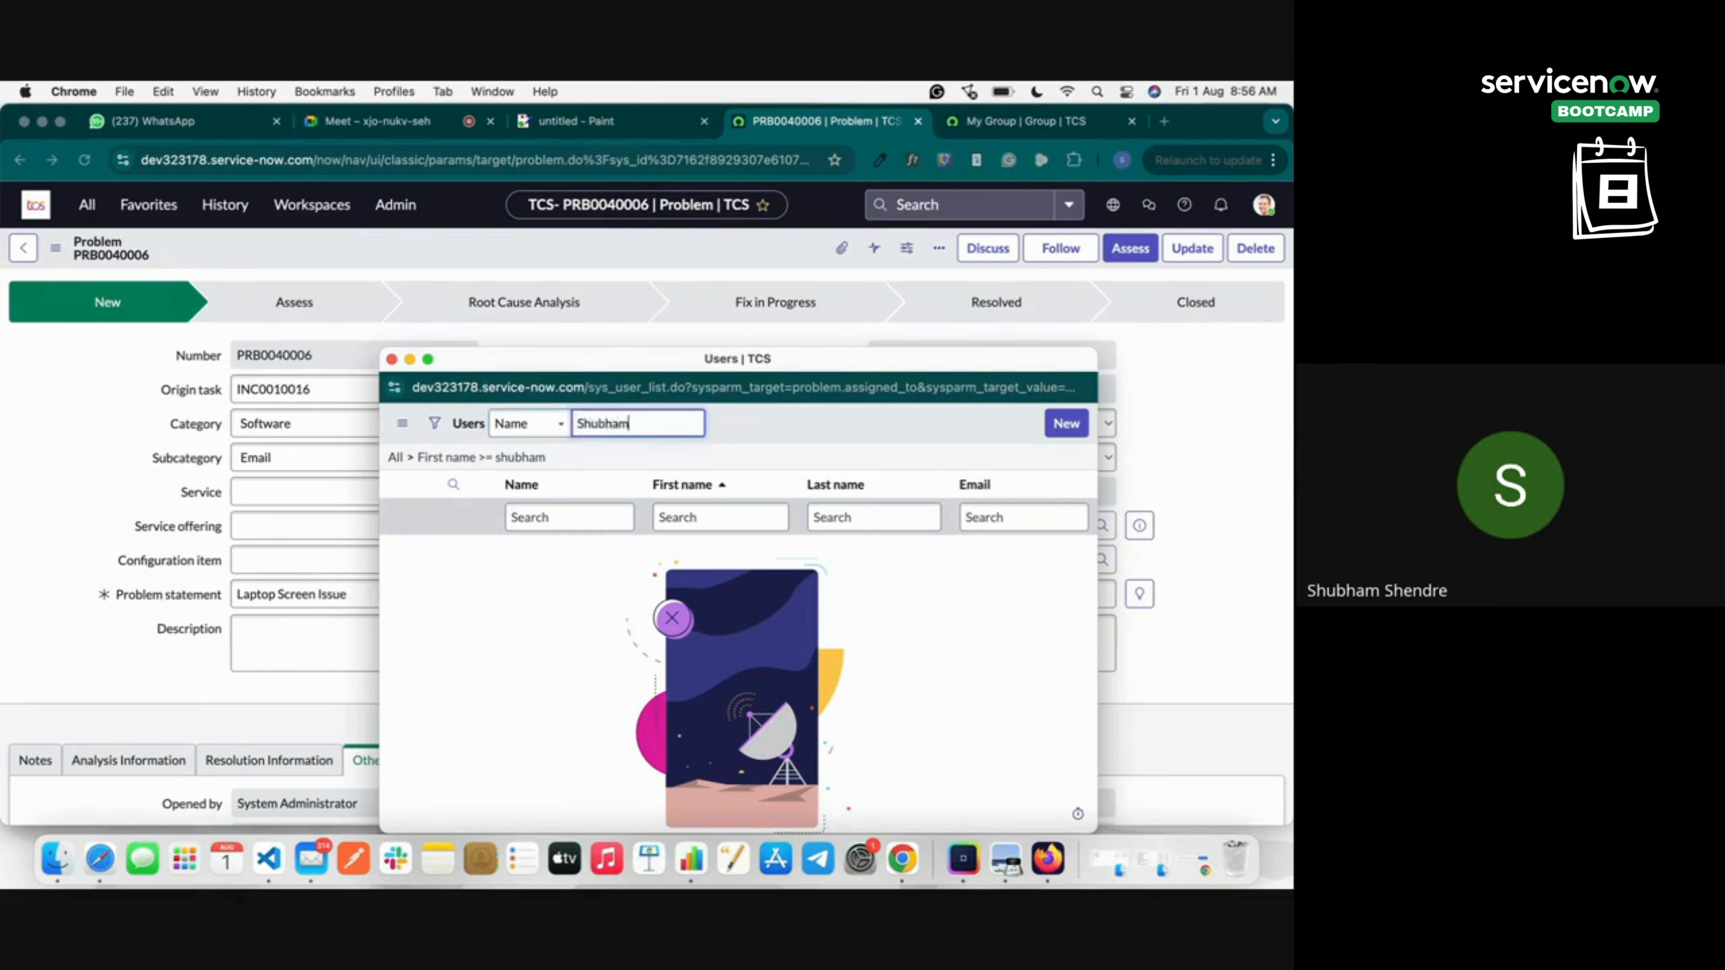
key("Return")
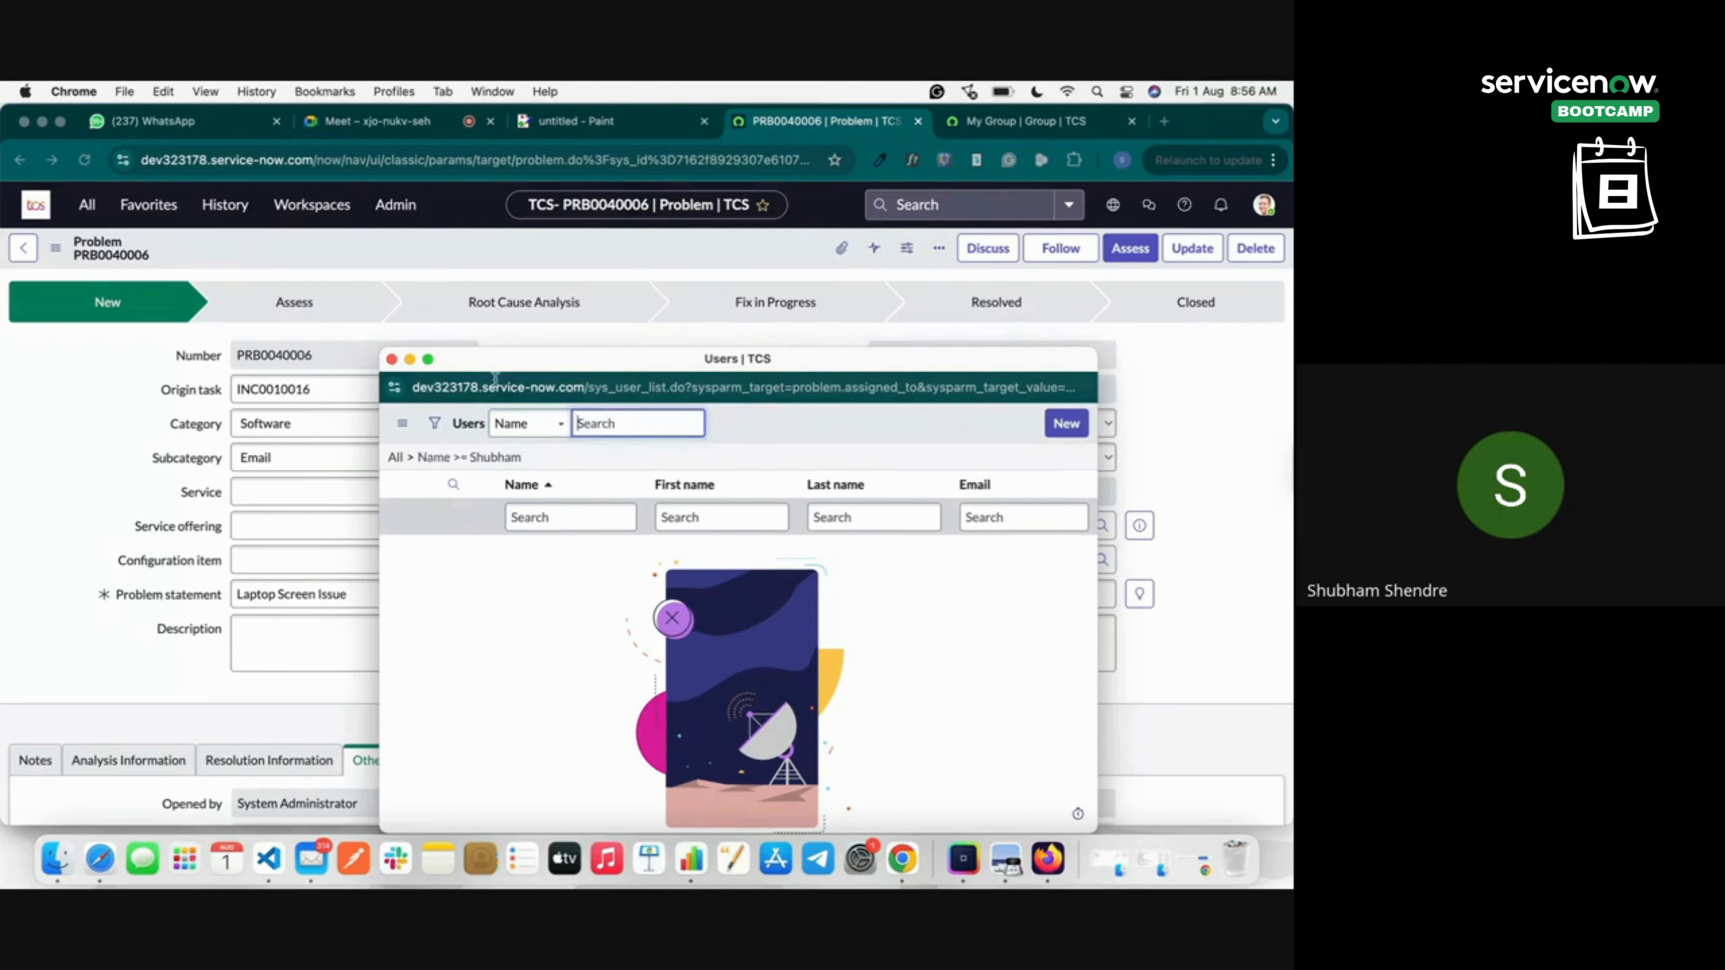
left_click(393, 359)
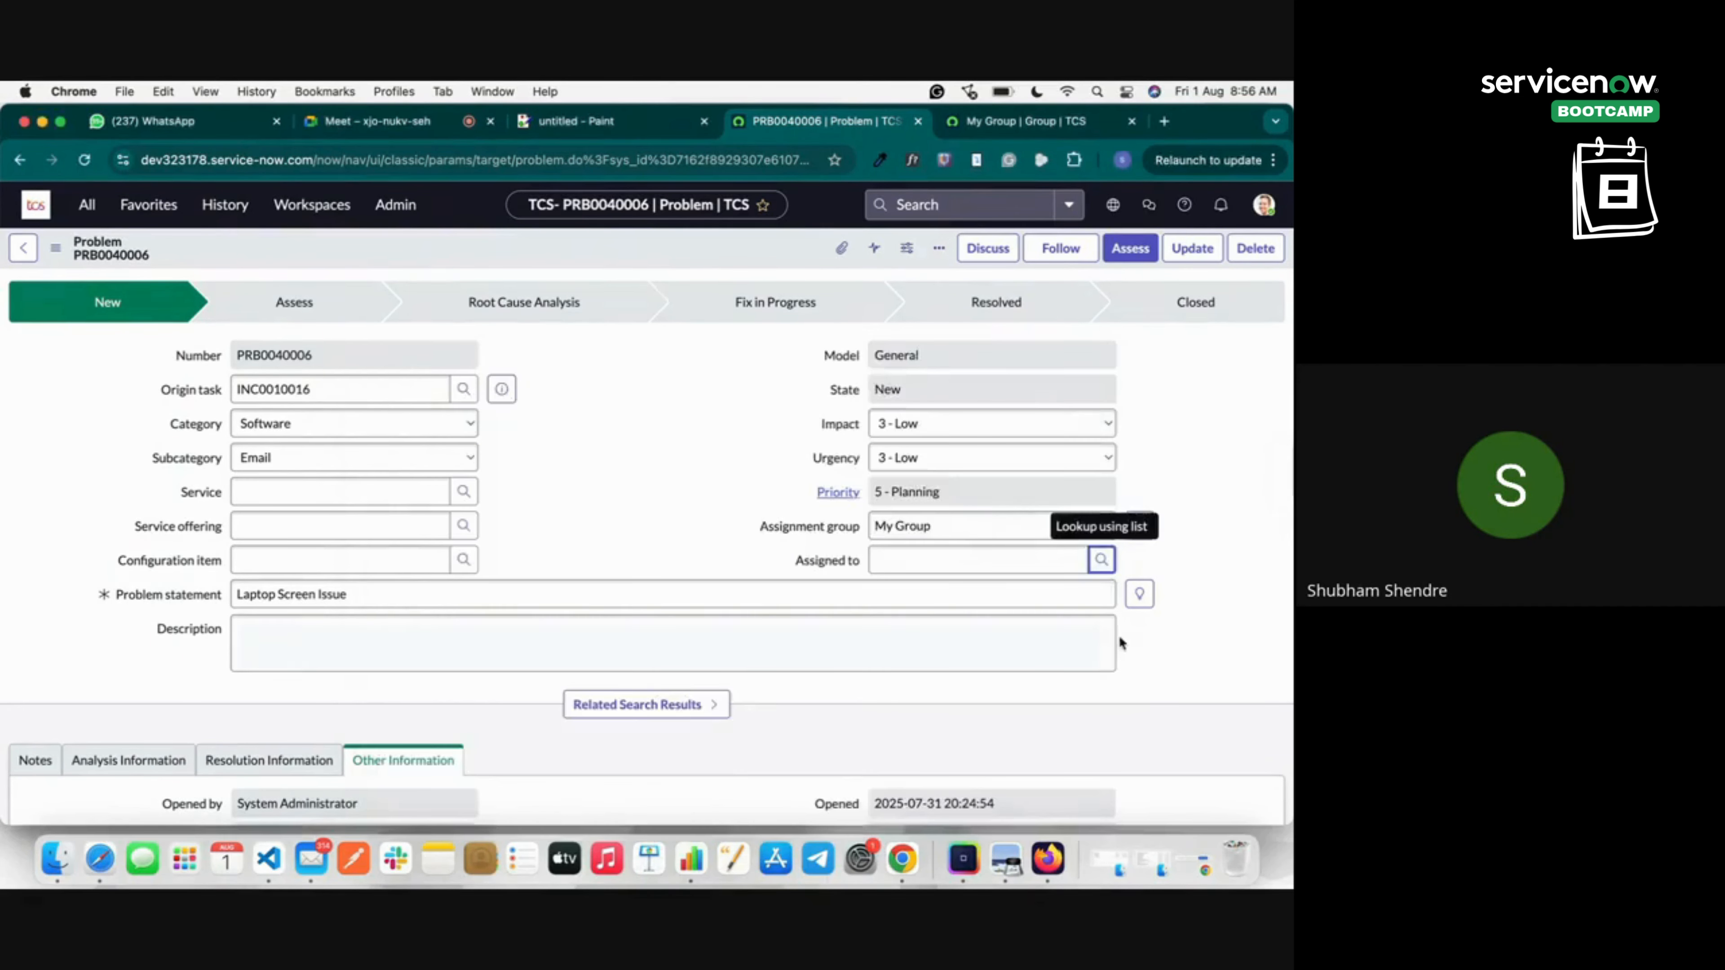
left_click(967, 526)
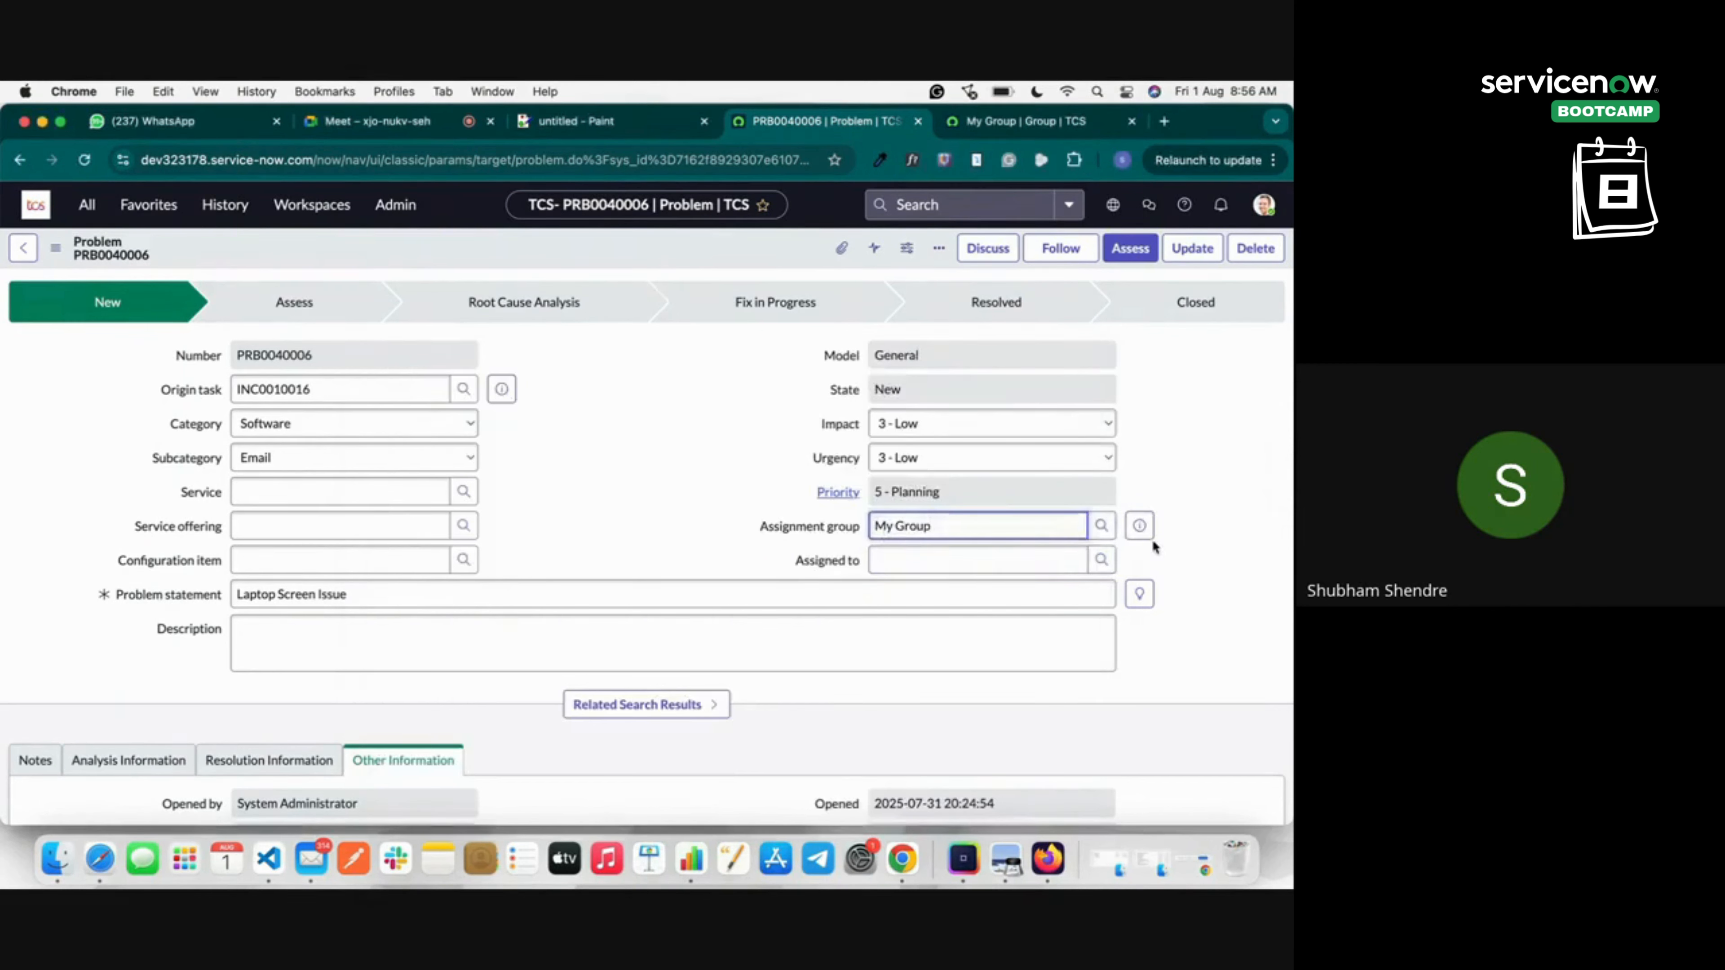
left_click(1102, 559)
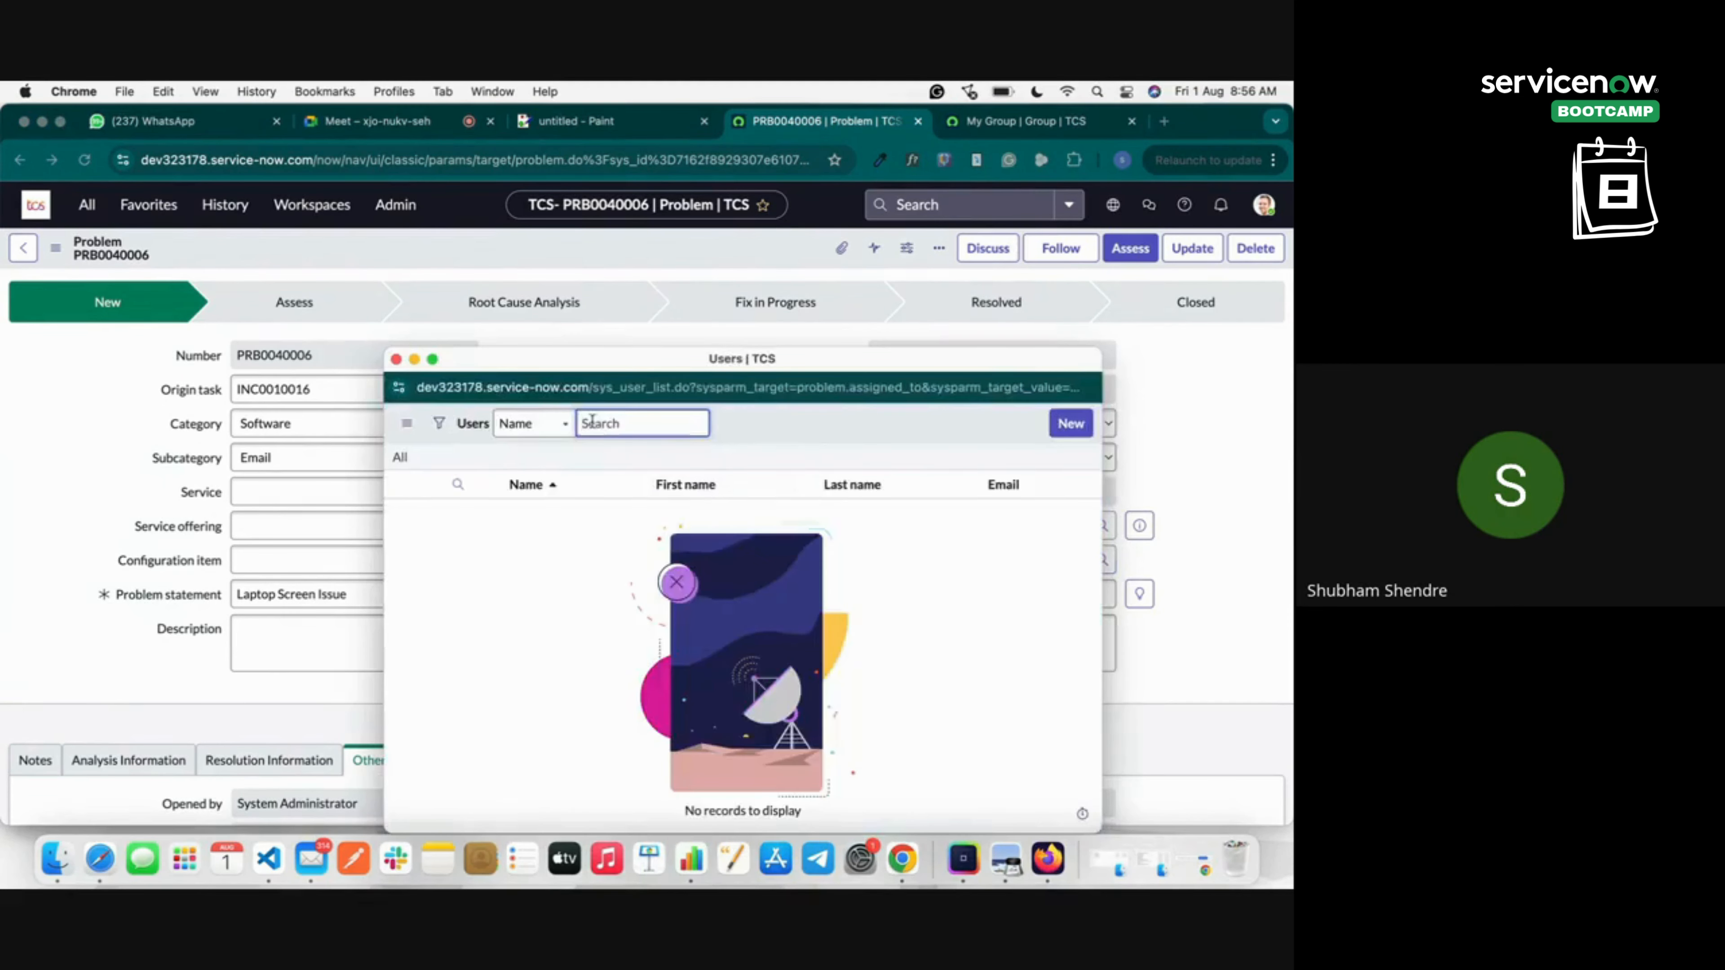
left_click(551, 424)
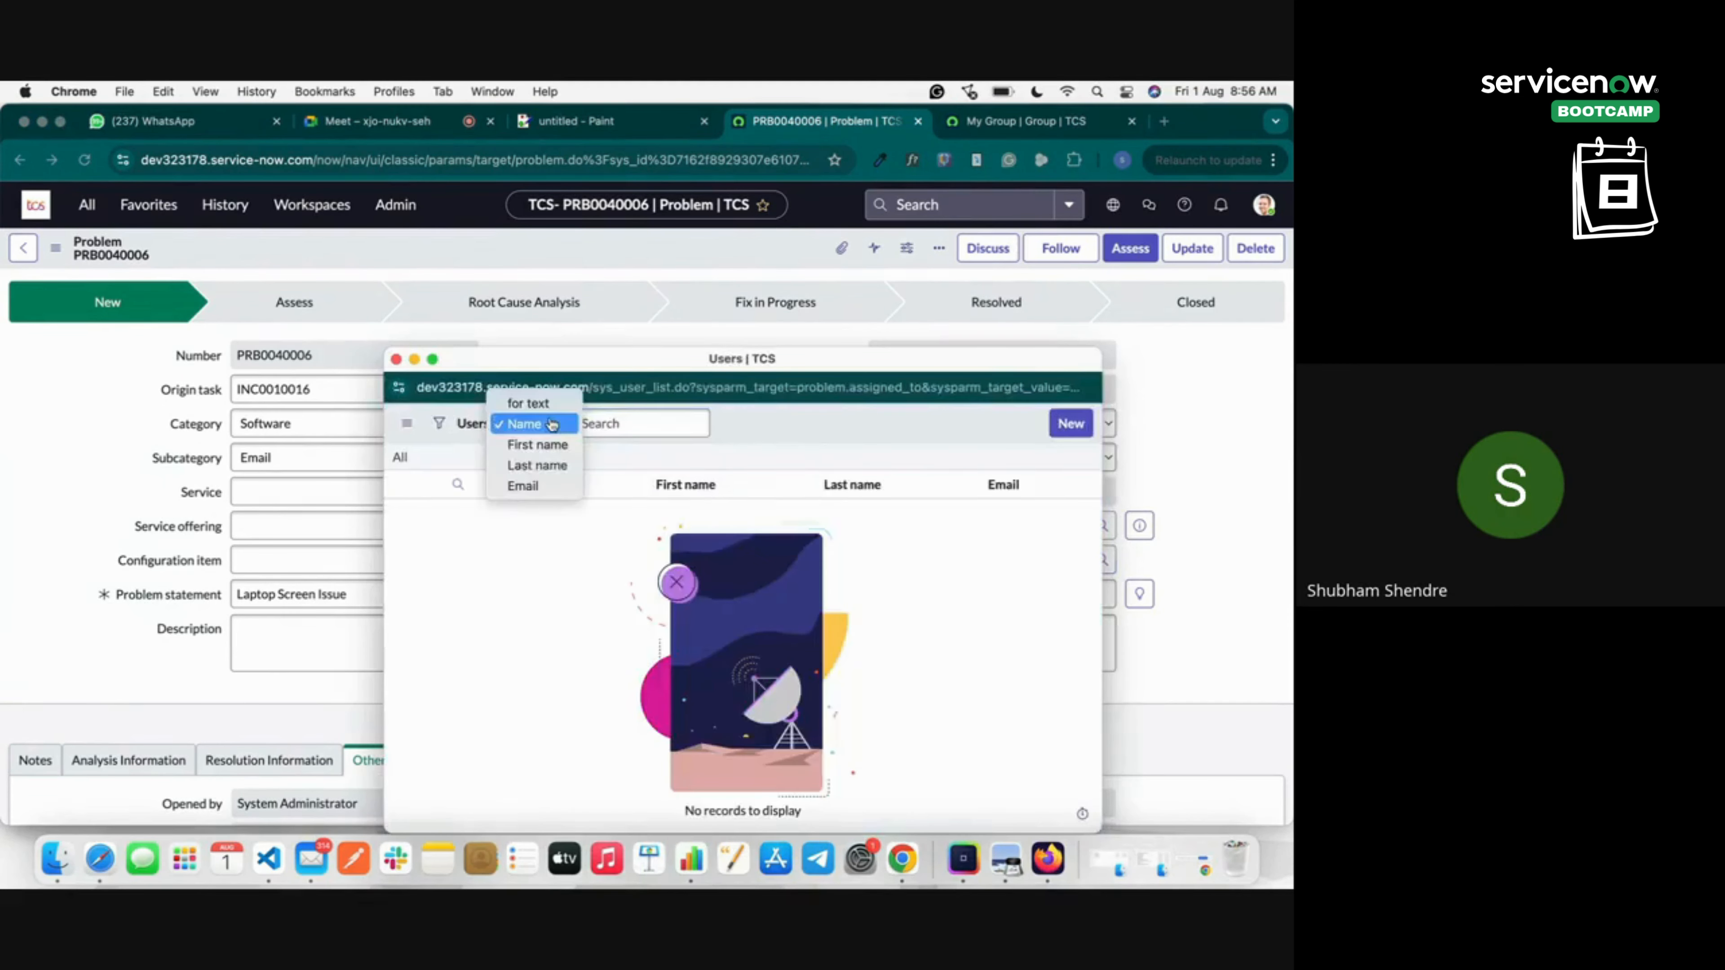
left_click(544, 446)
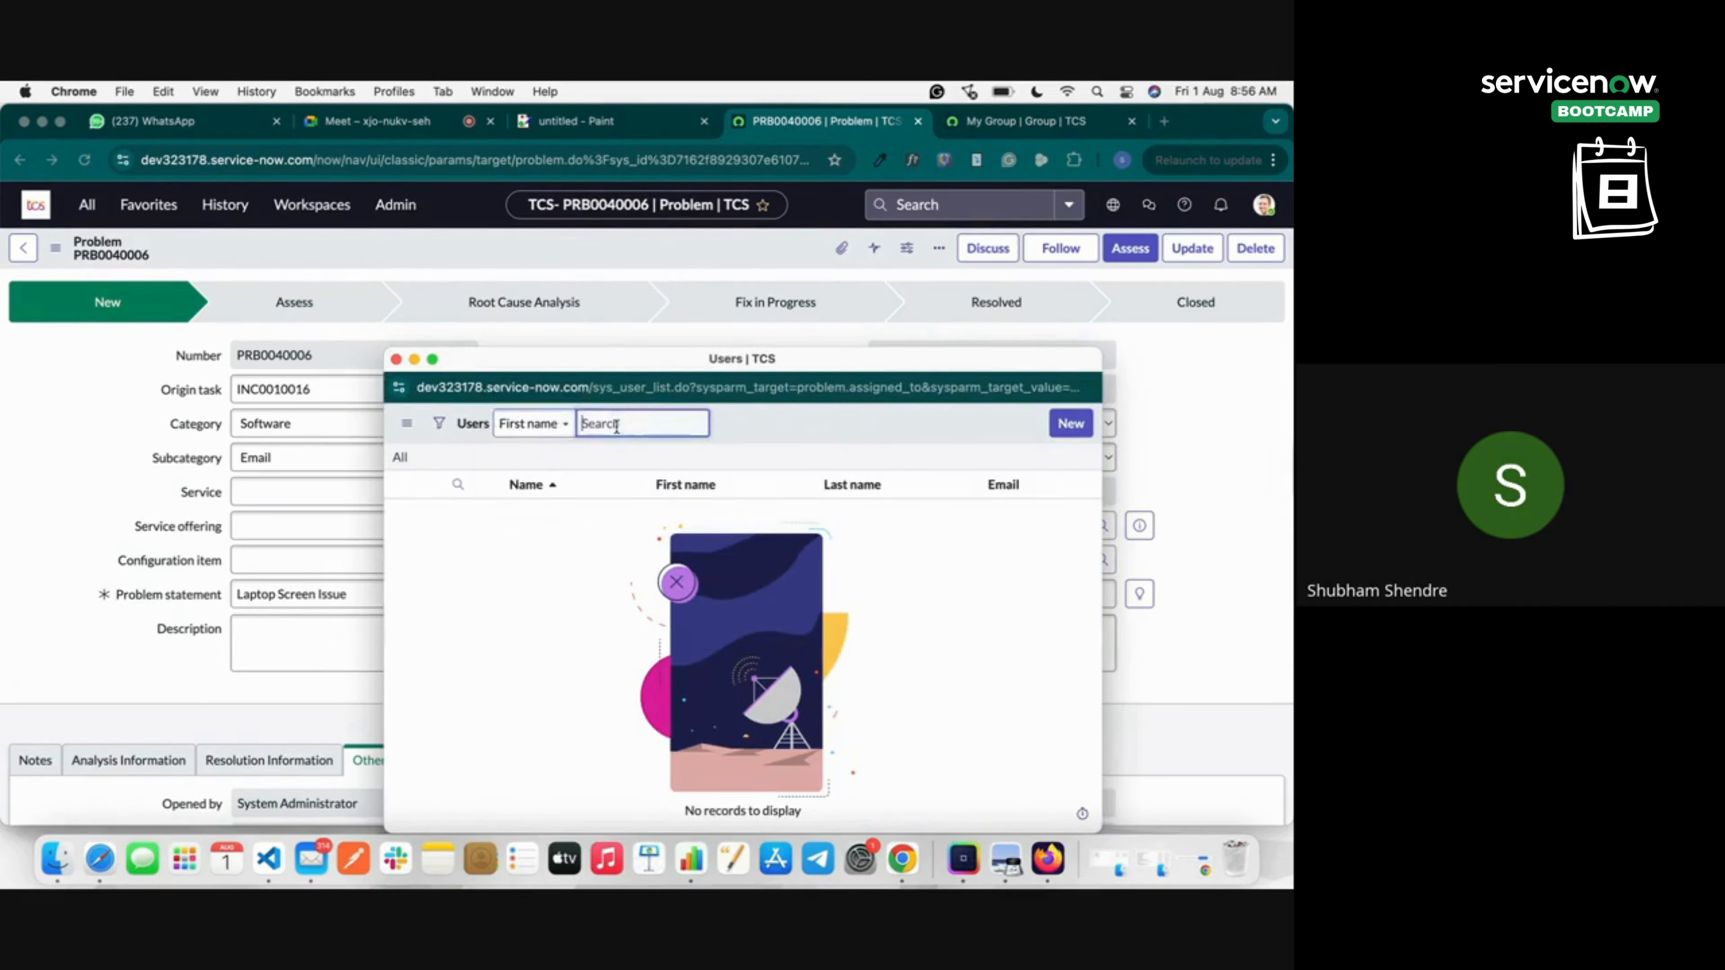
type("shubham")
key("Return")
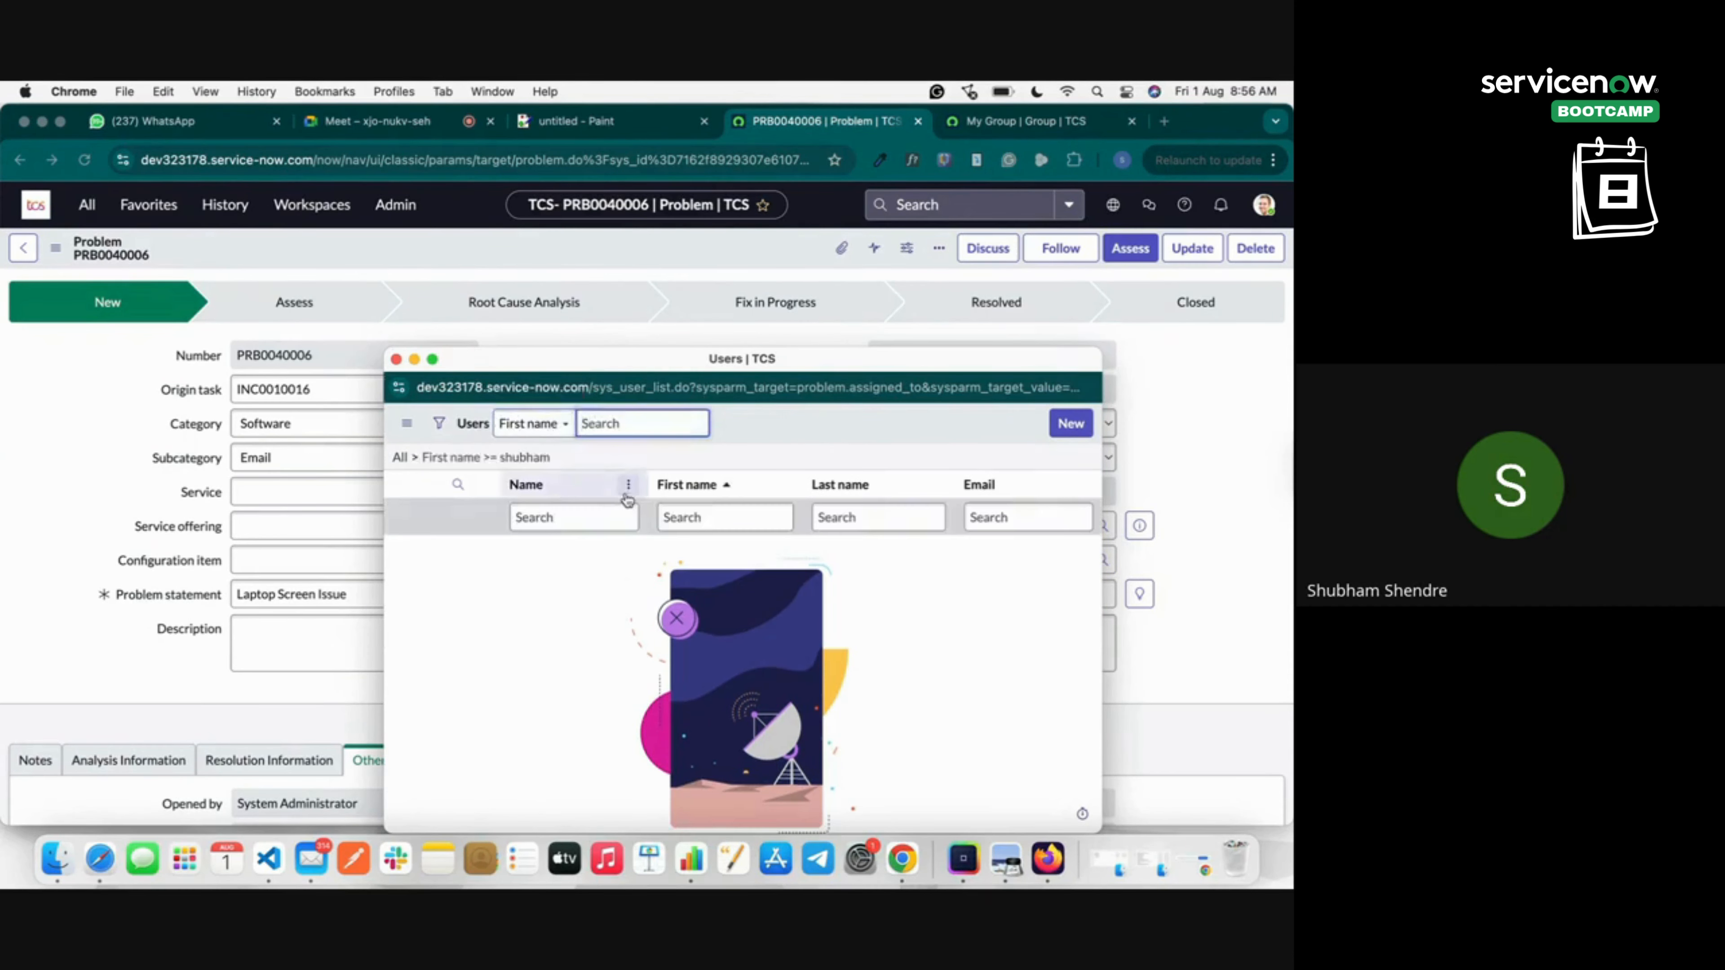
left_click(589, 520)
type("s")
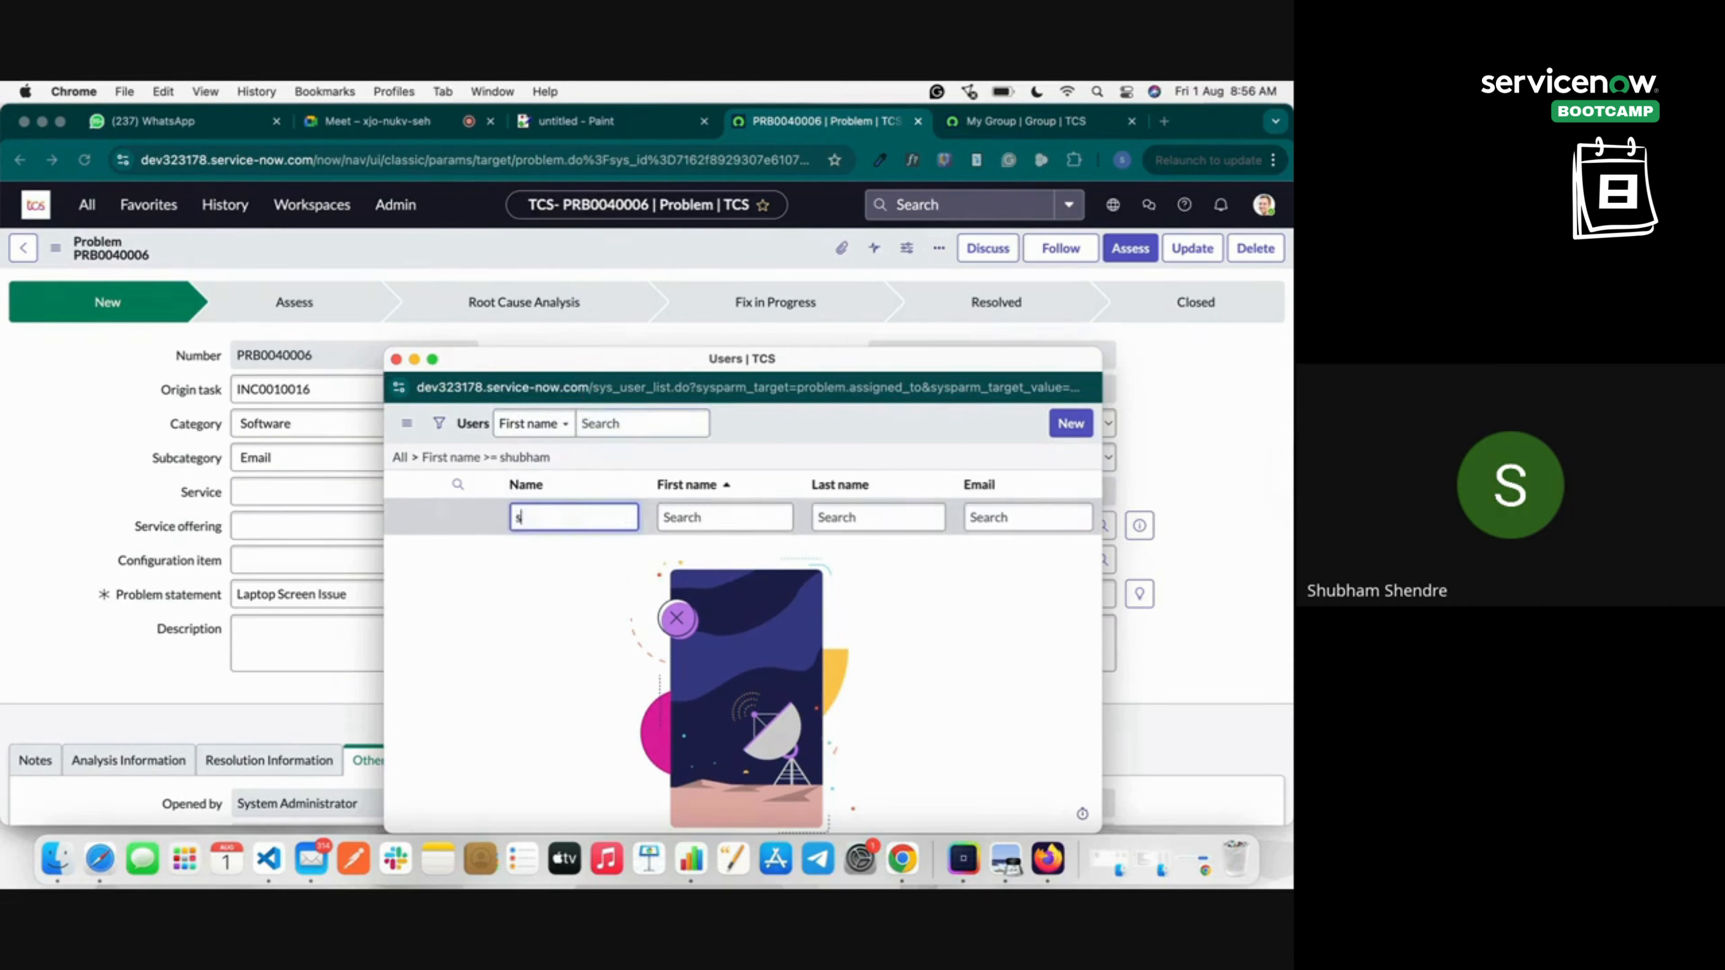
type("hubham")
key("Return")
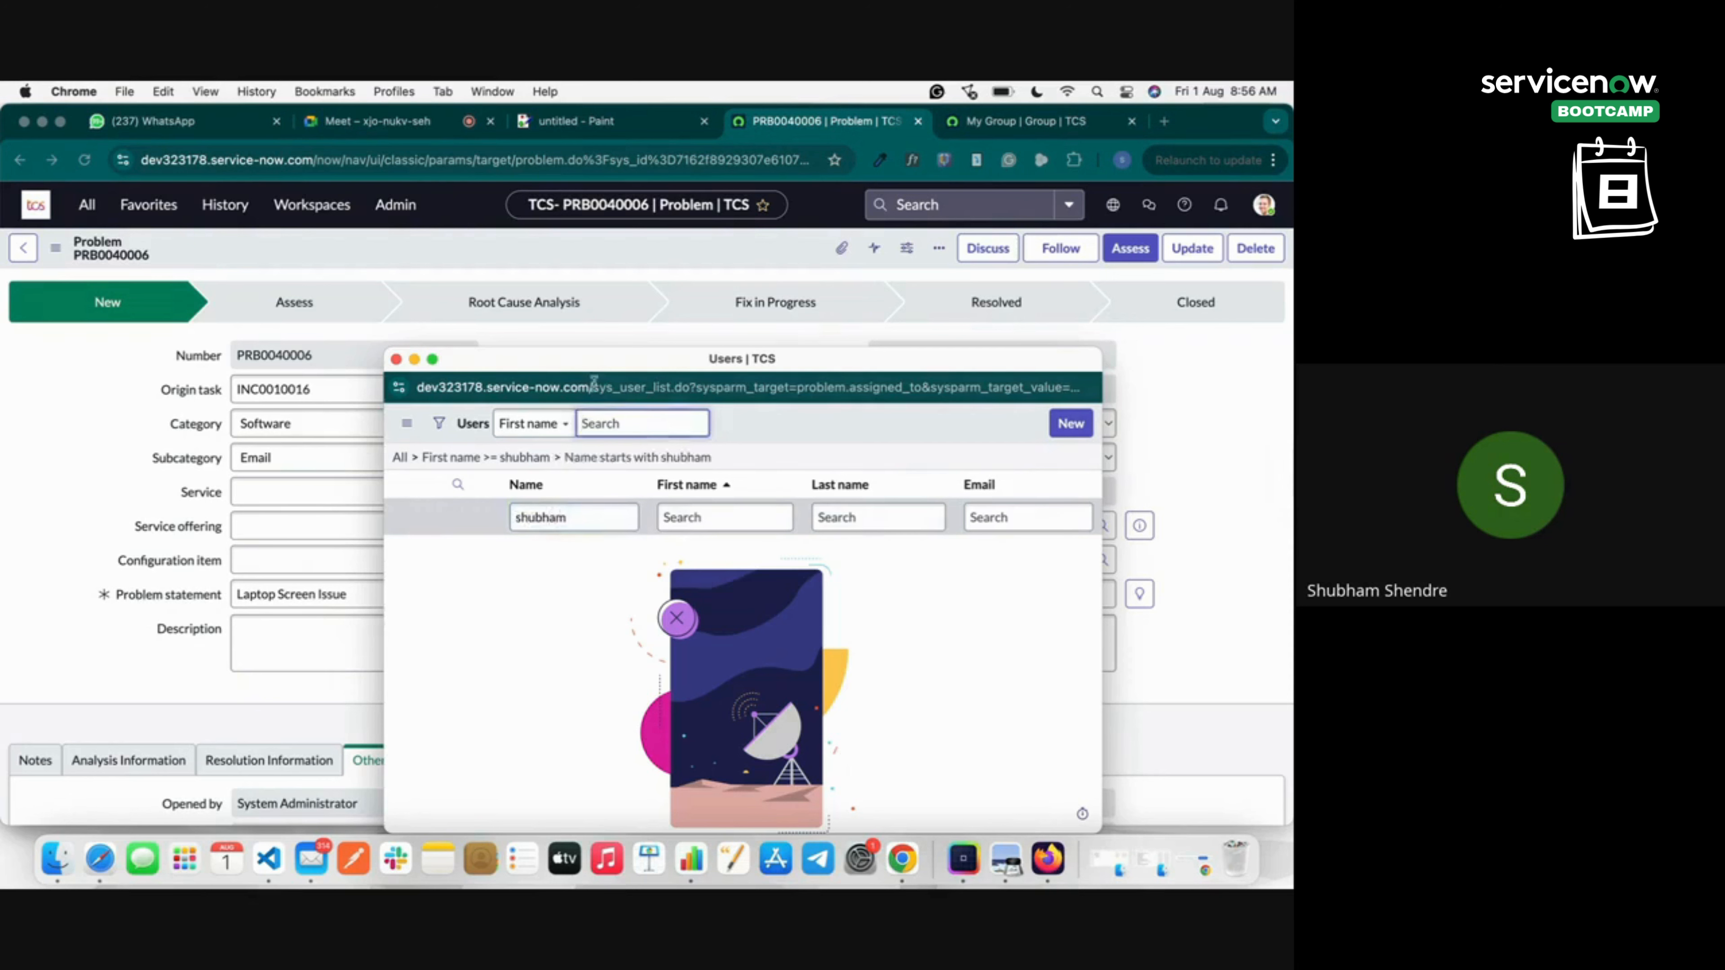
left_click(397, 360)
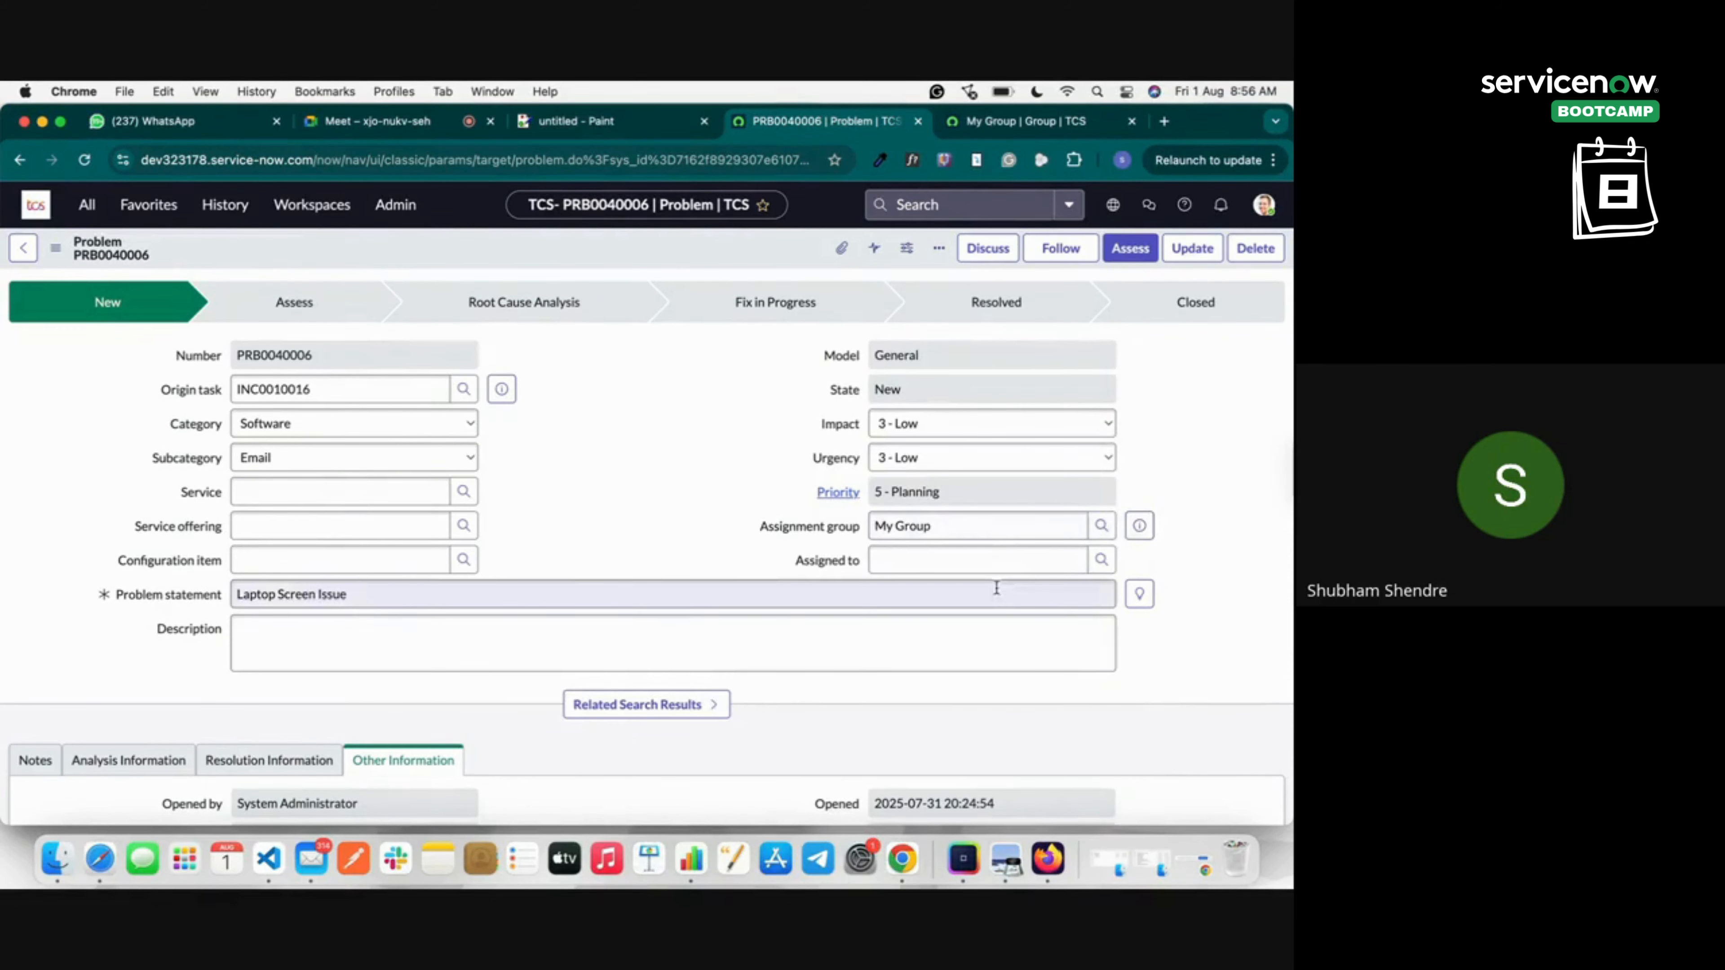
Start Assess on PRB0040006, check My Group's members, and return to its Assess dialog.
left_click(1129, 248)
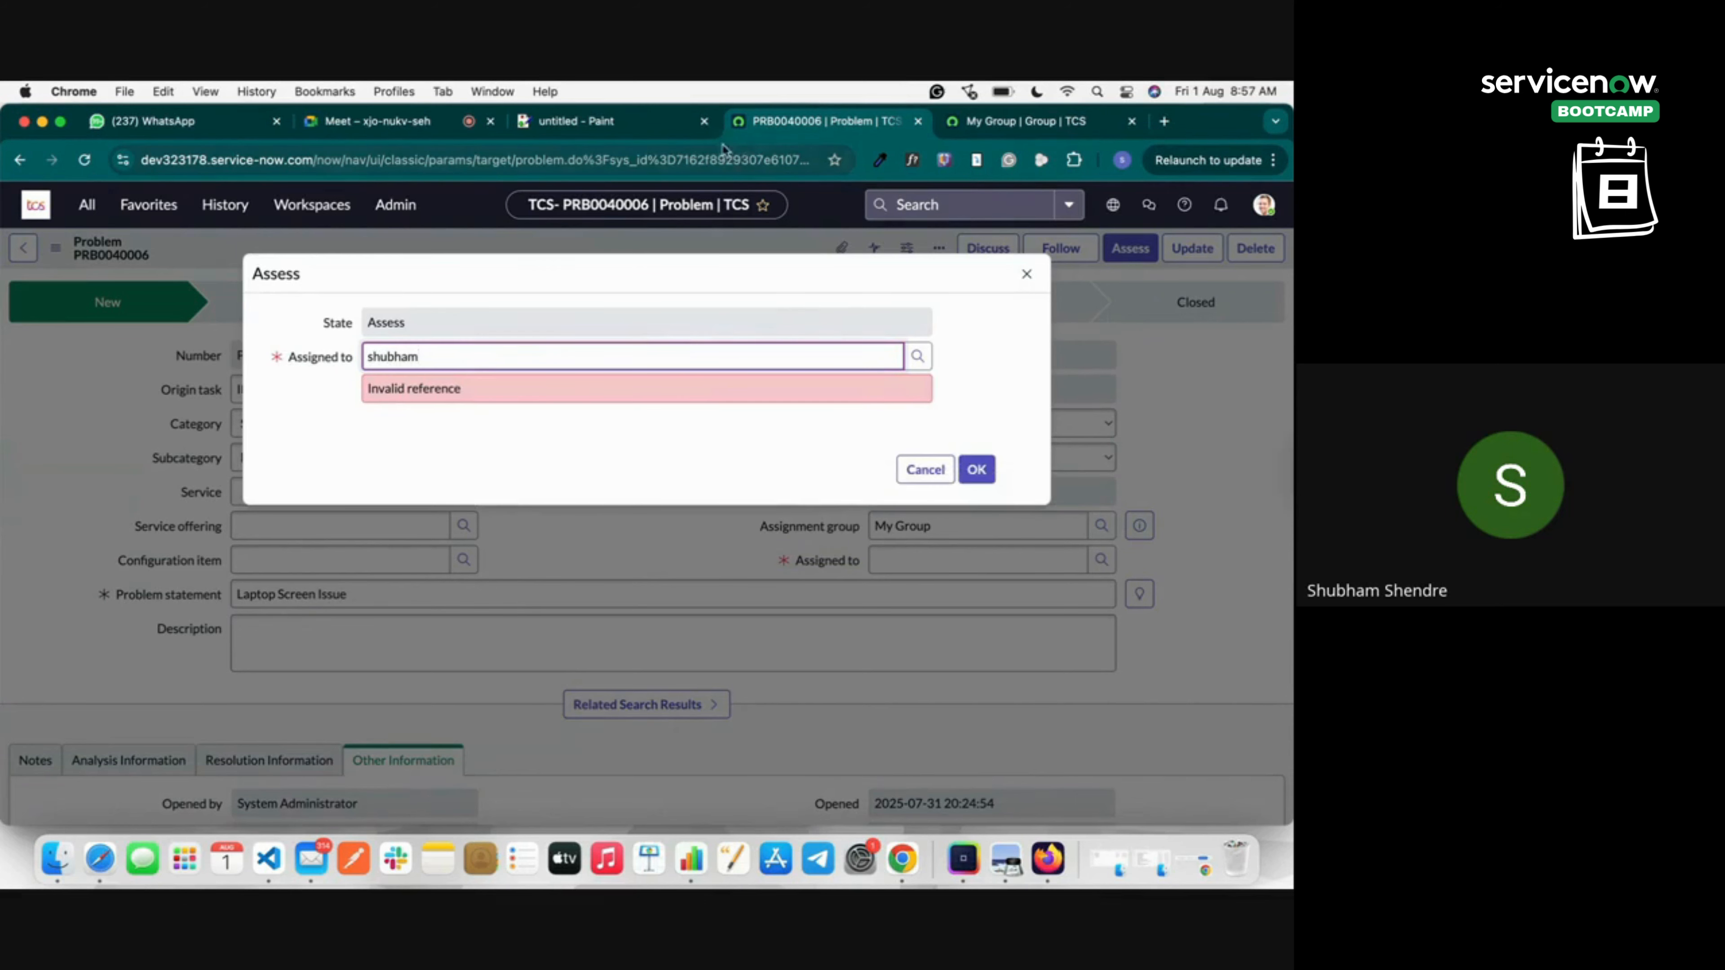
left_click(1026, 121)
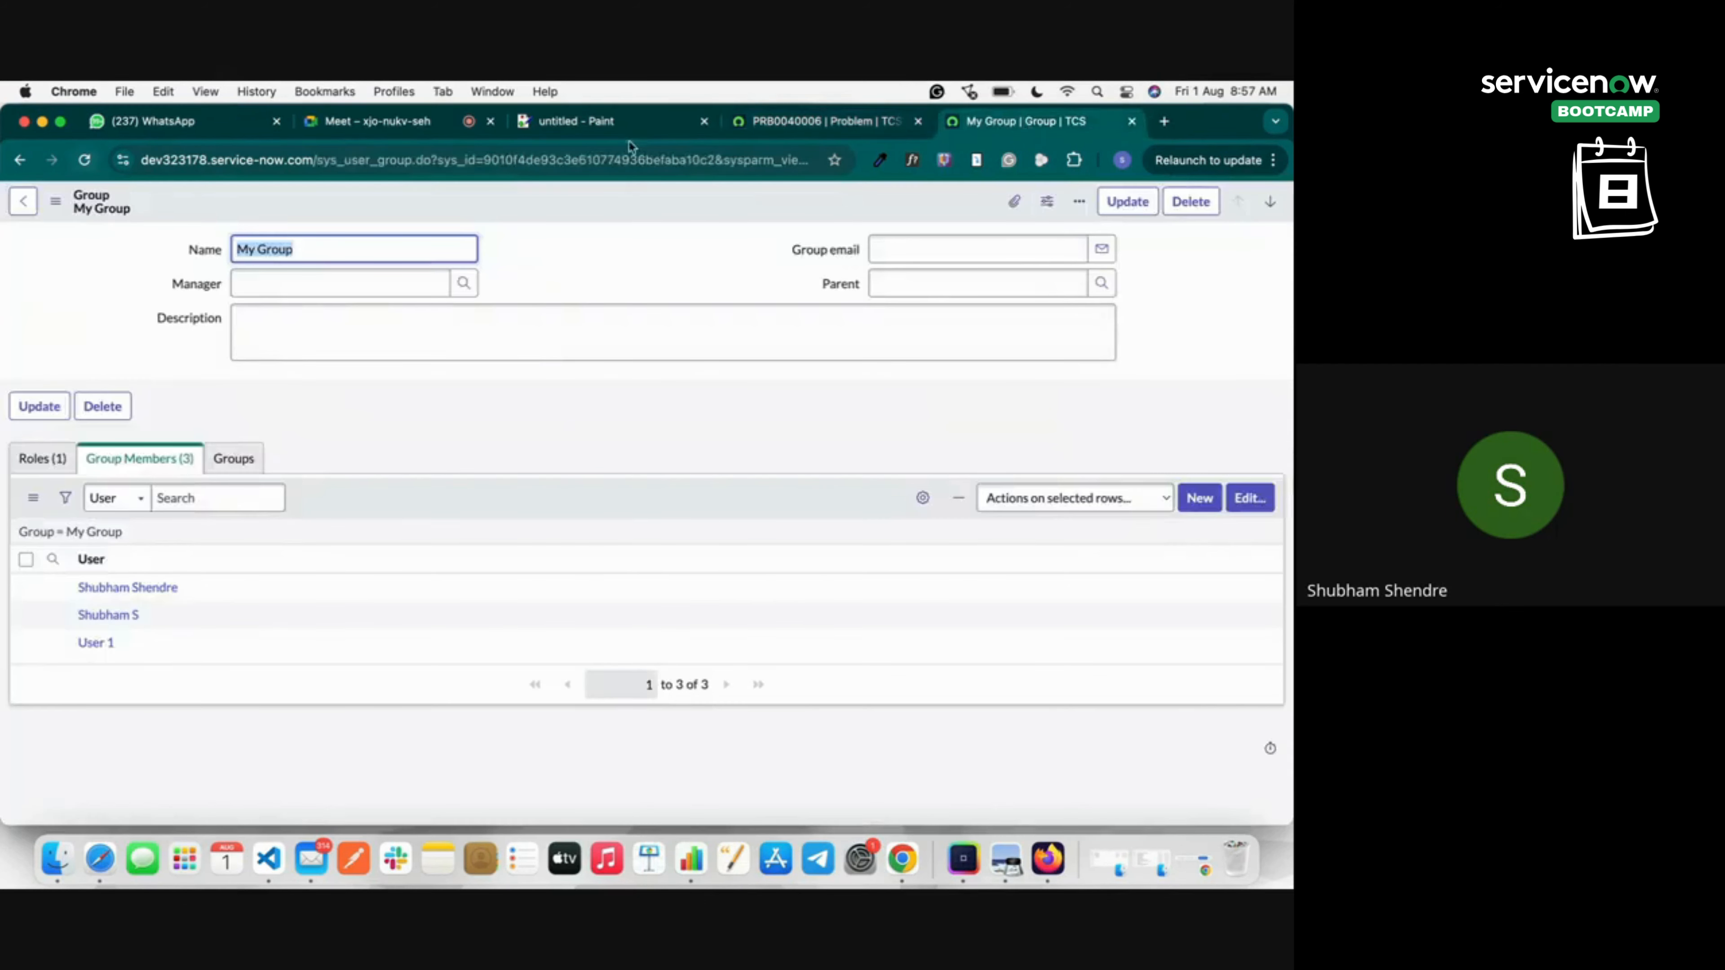
left_click(20, 201)
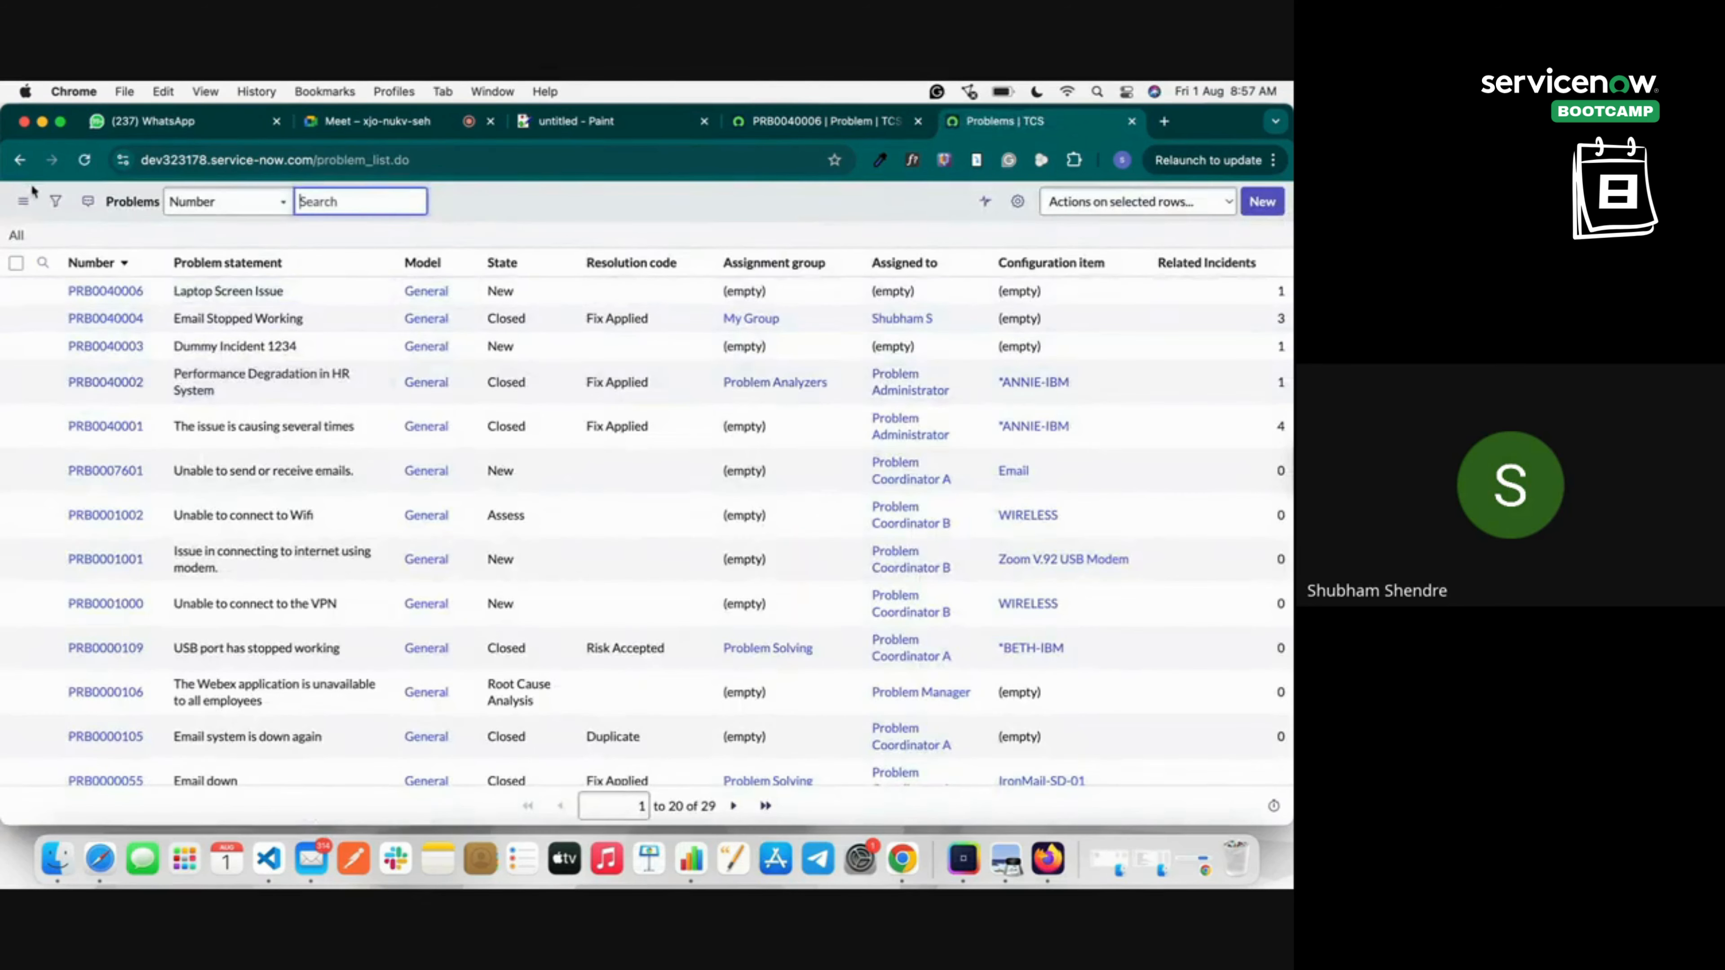
left_click(875, 122)
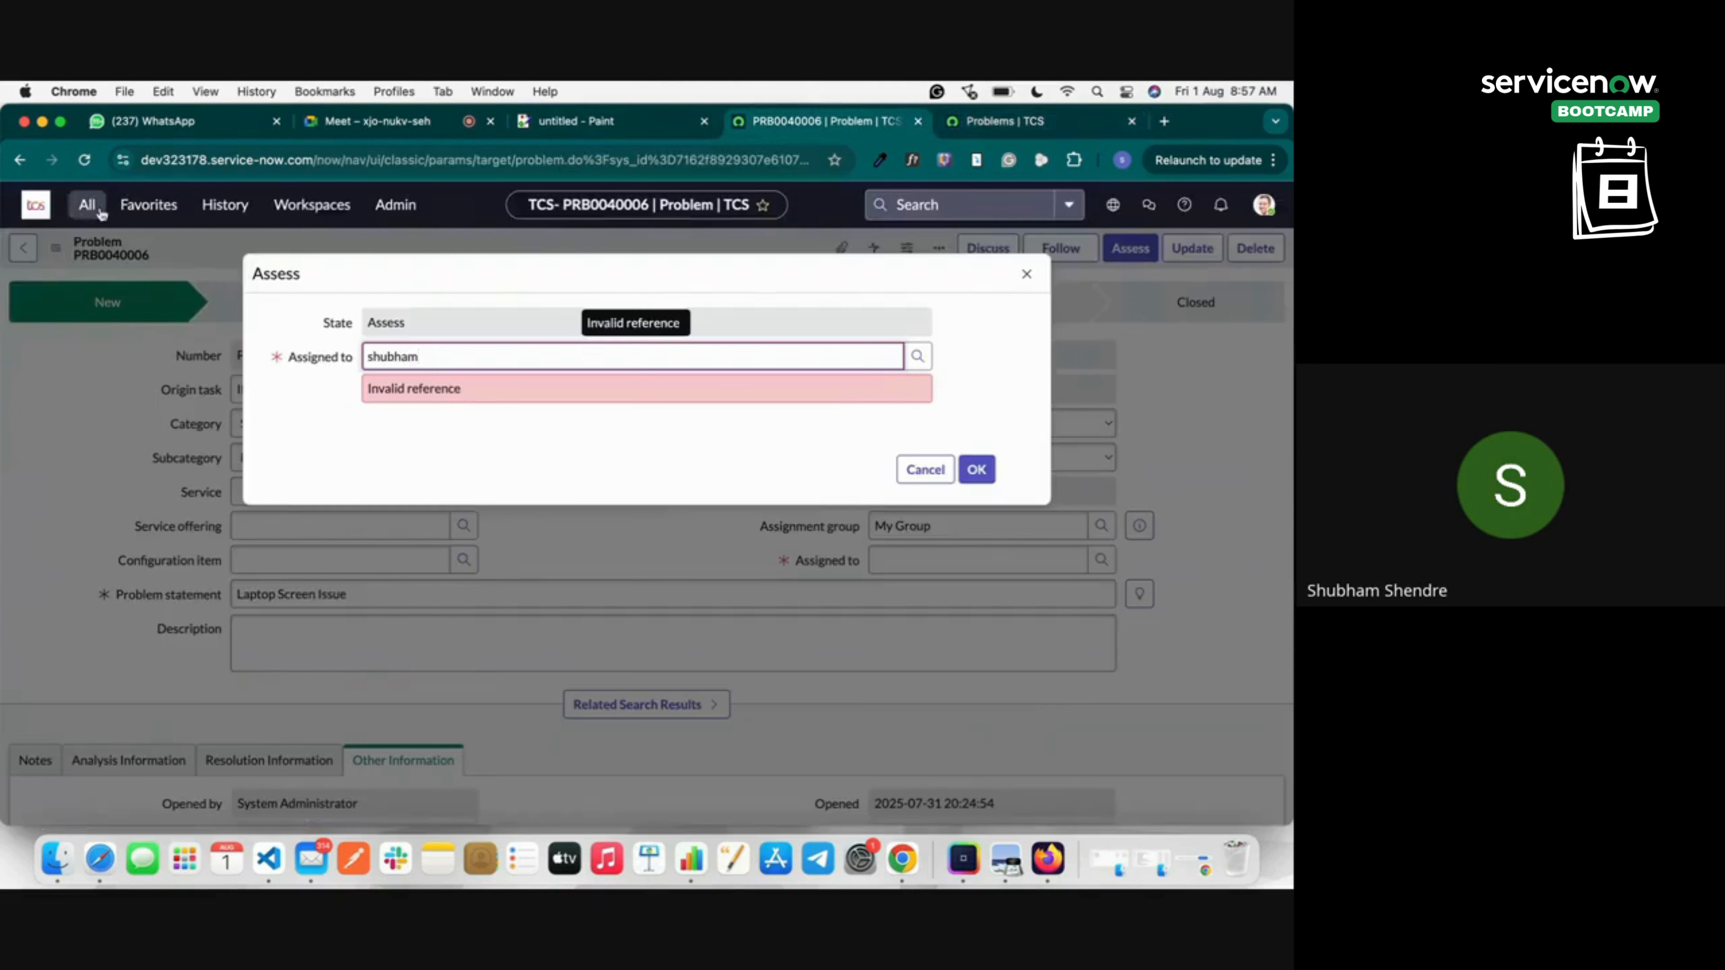
Filter the navigator for 'users' and open System Security > Users in a new tab.
left_click(87, 204)
double_click(93, 262)
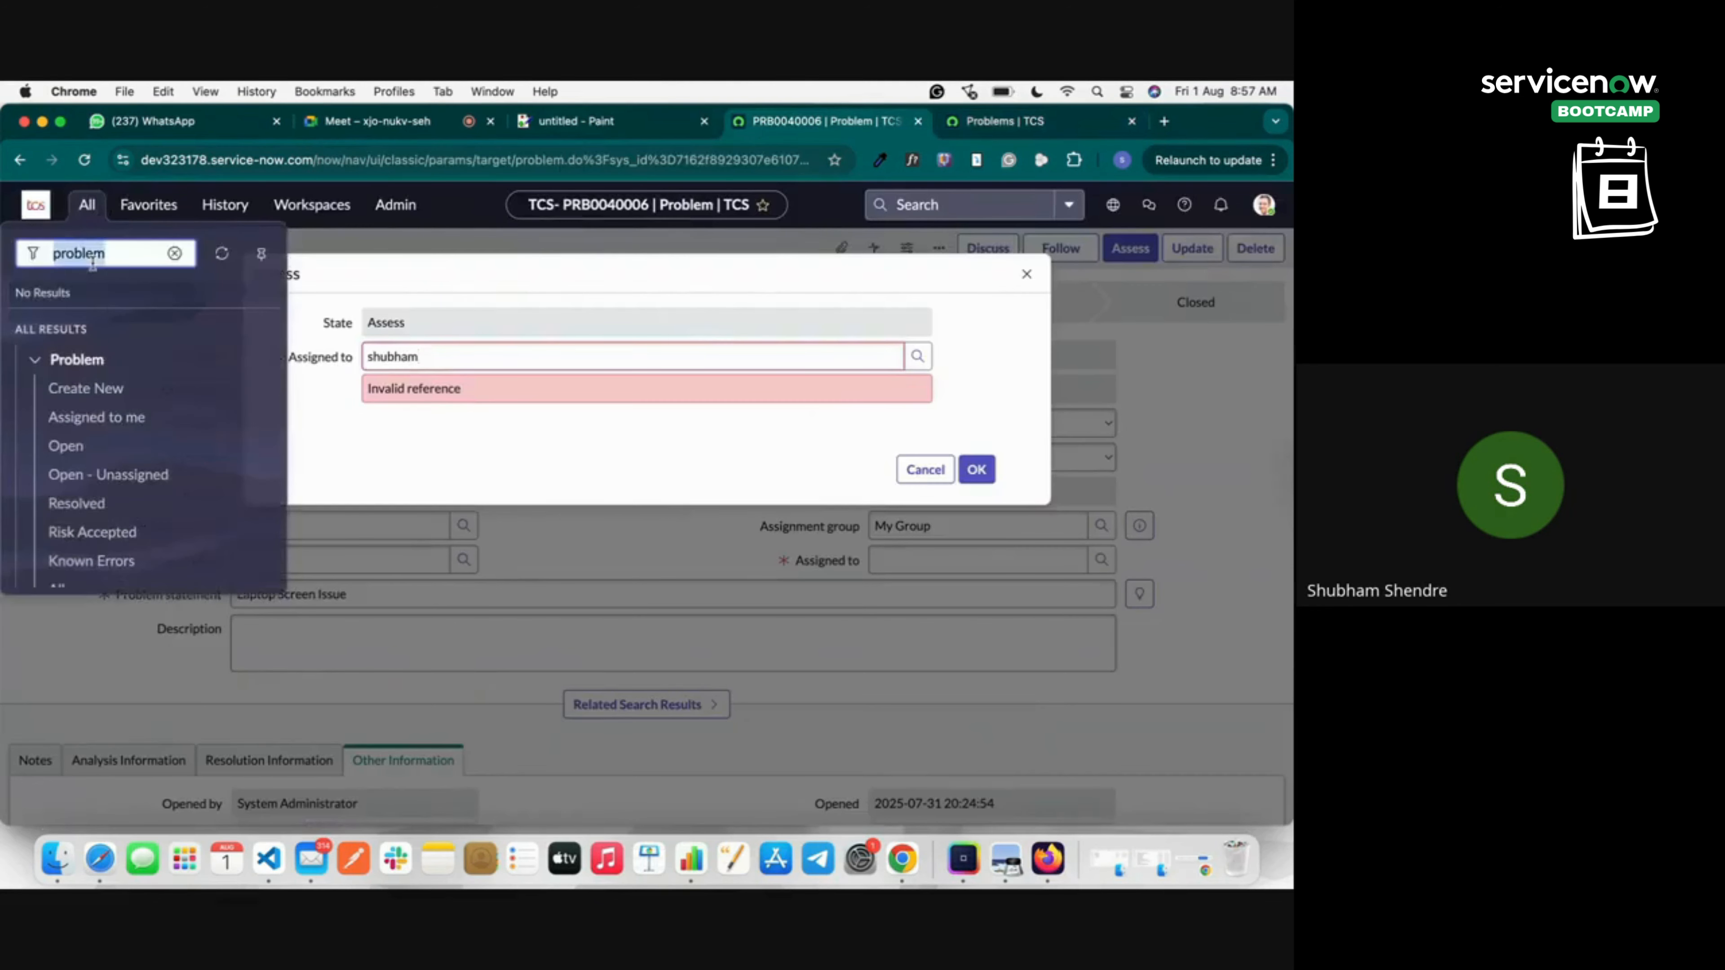
type("users")
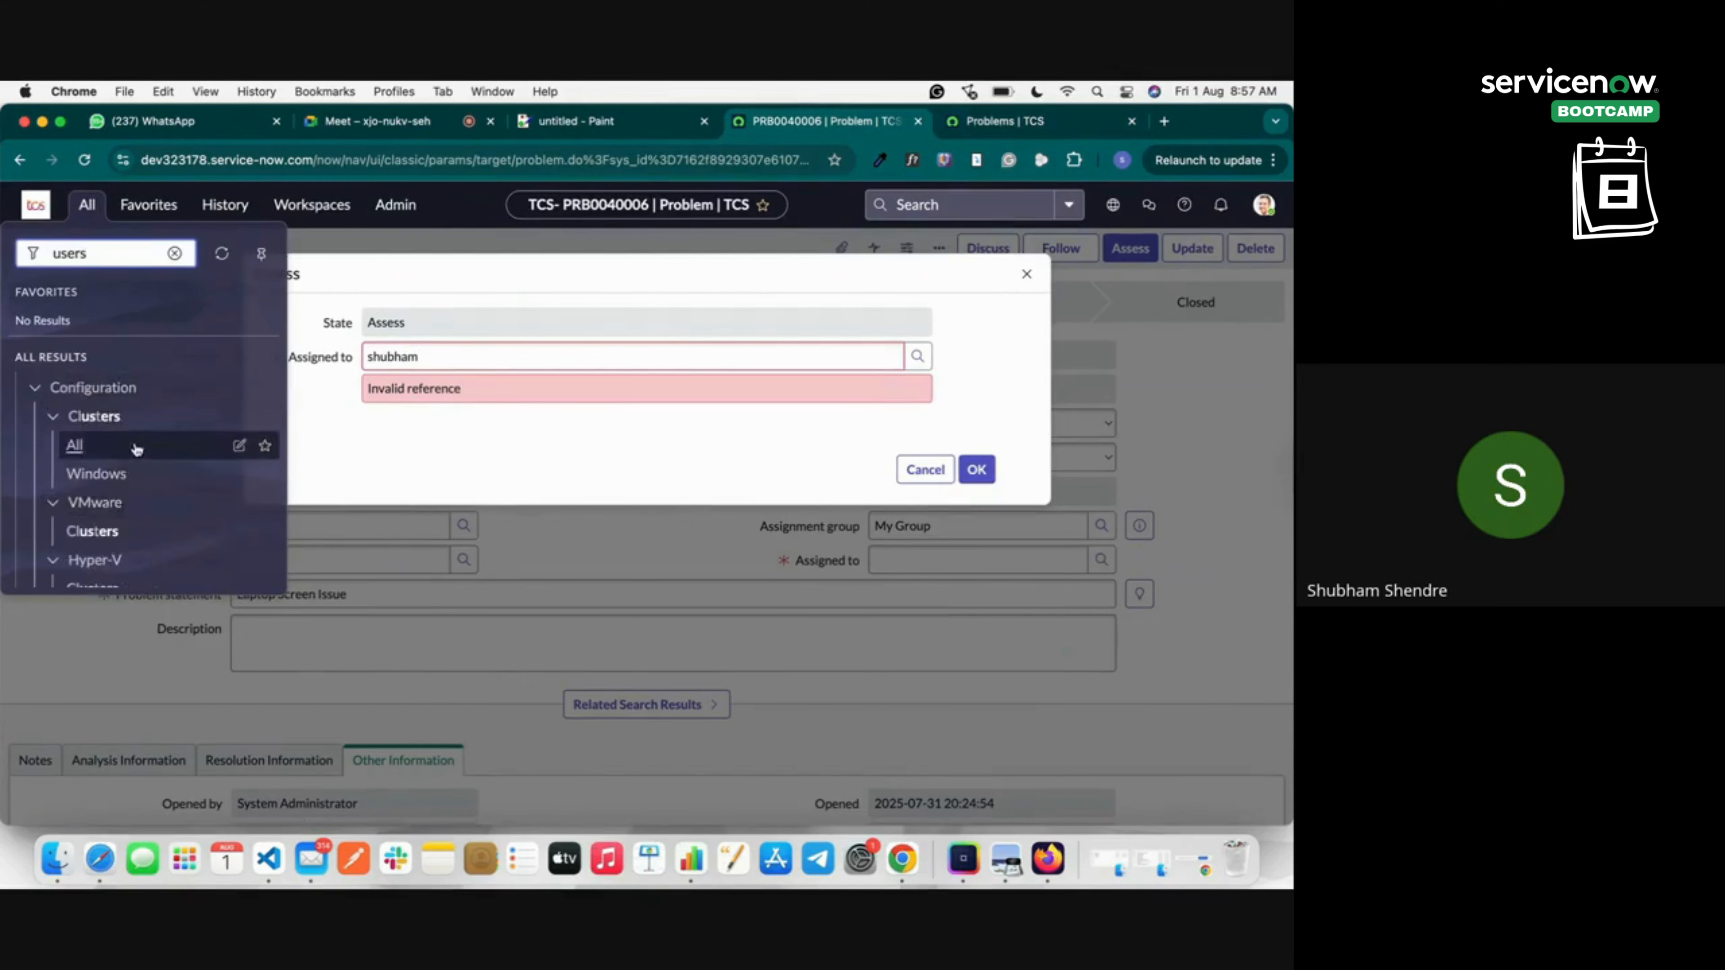
scroll(129, 475, "down", 10)
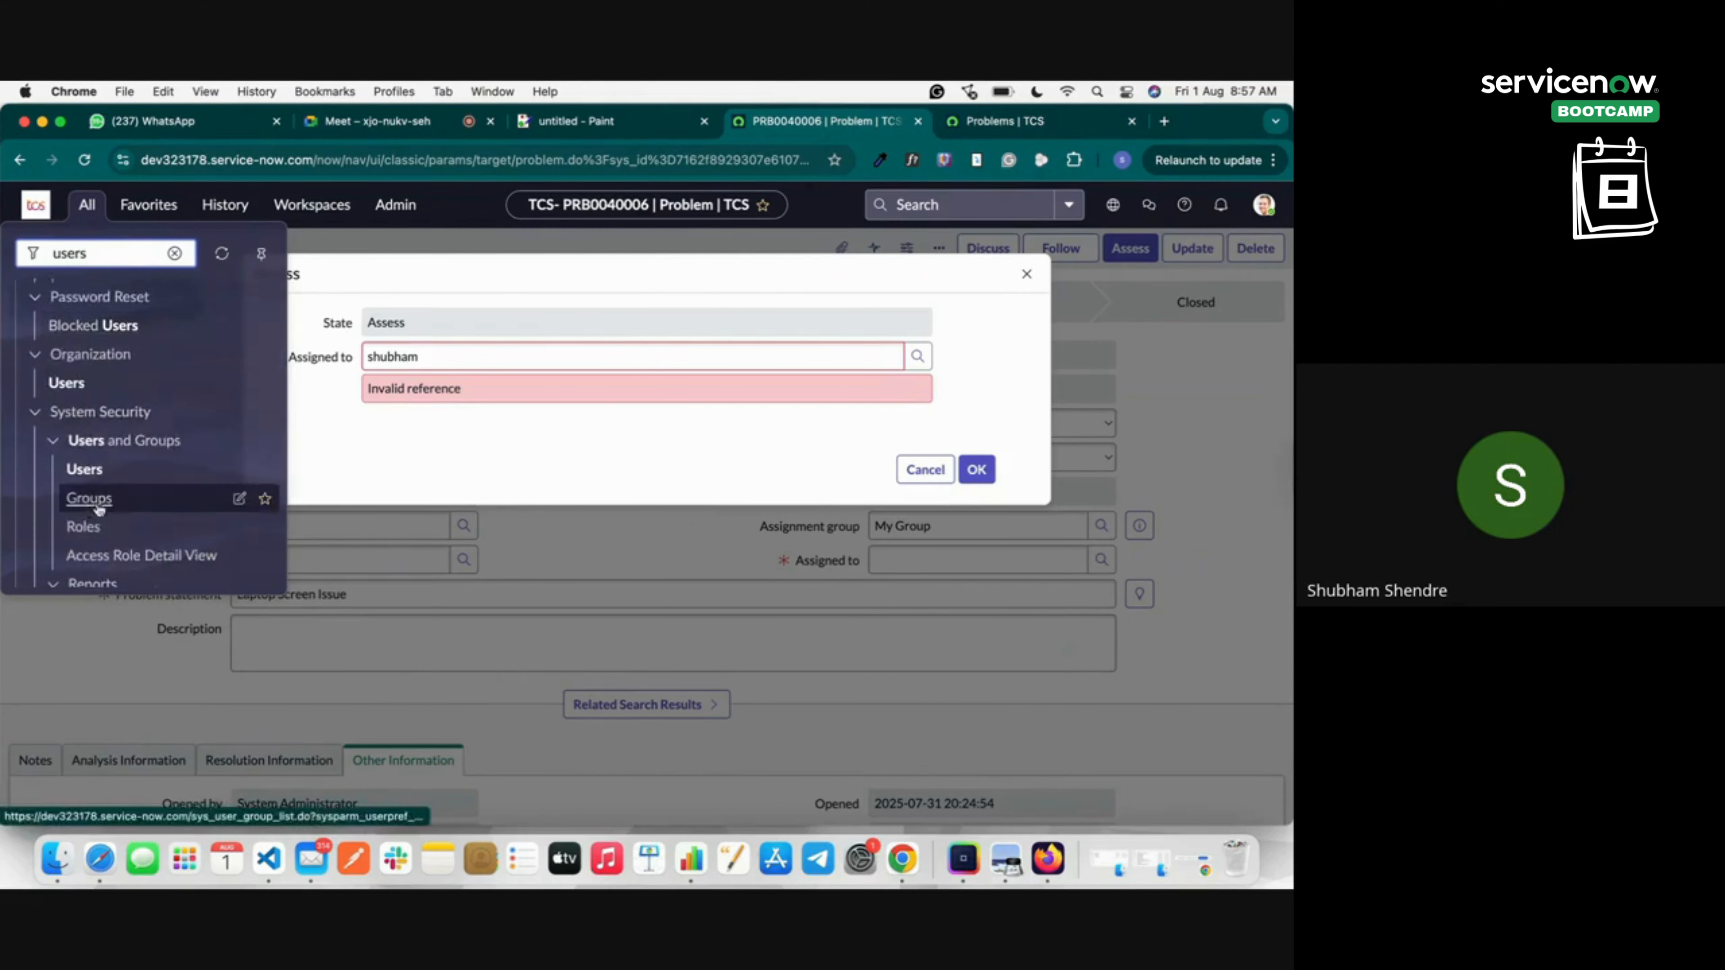
right_click(87, 470)
left_click(126, 481)
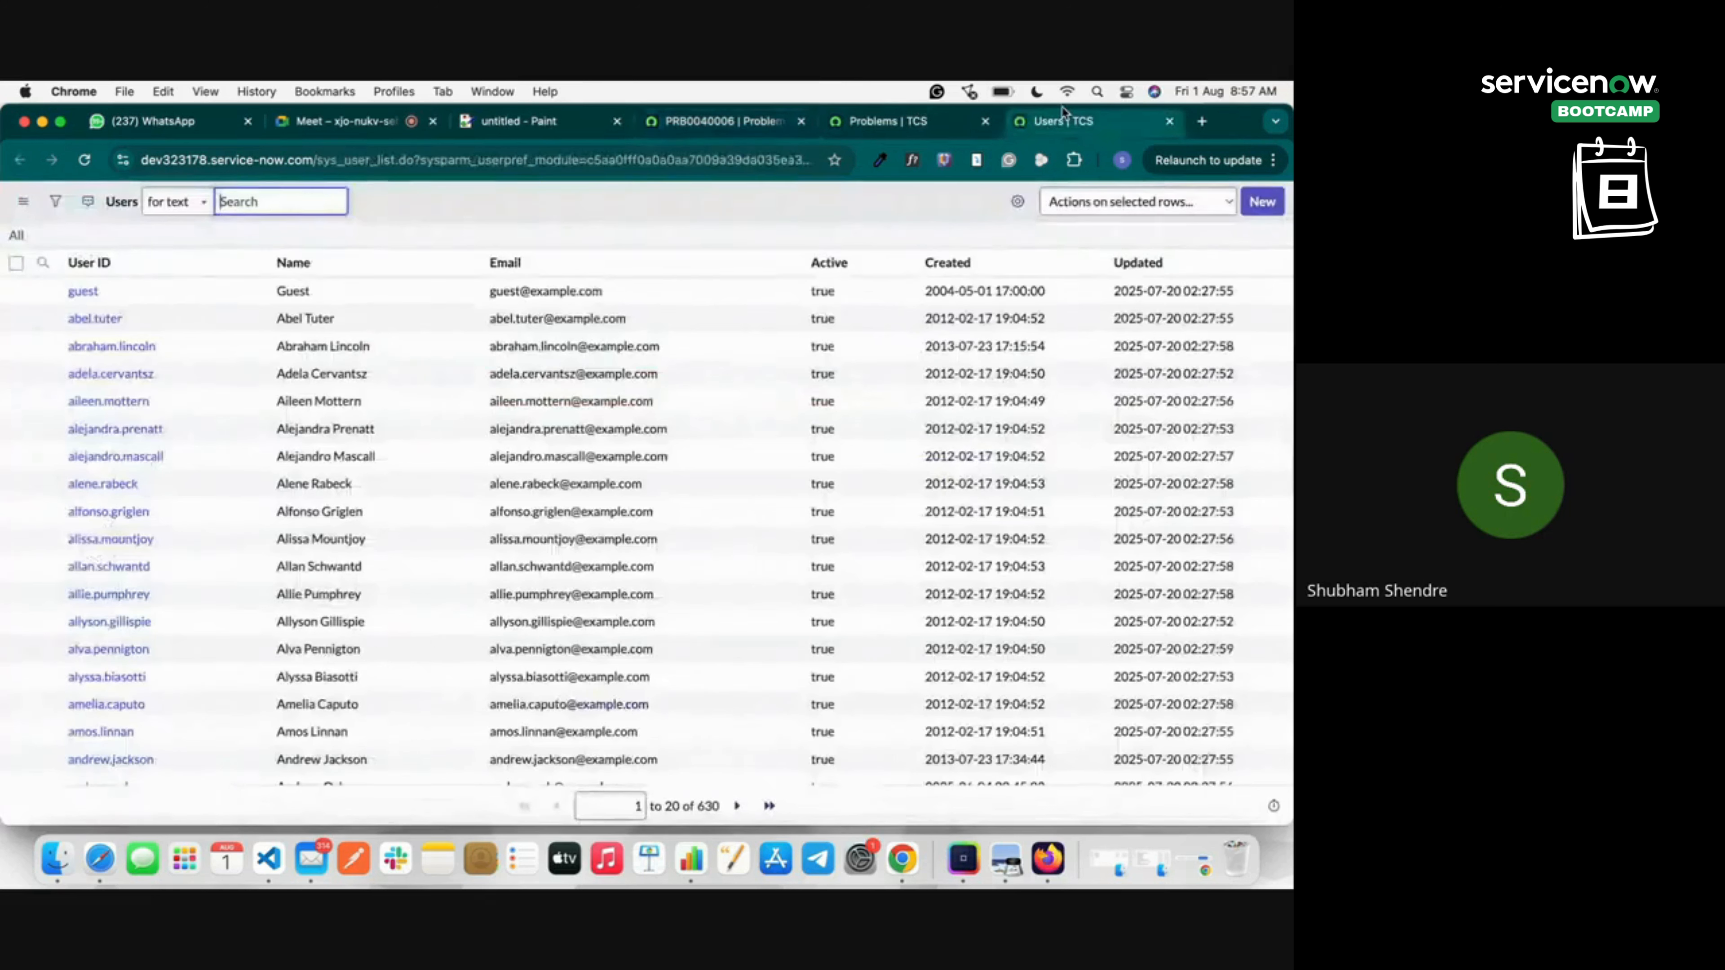
left_click(1063, 121)
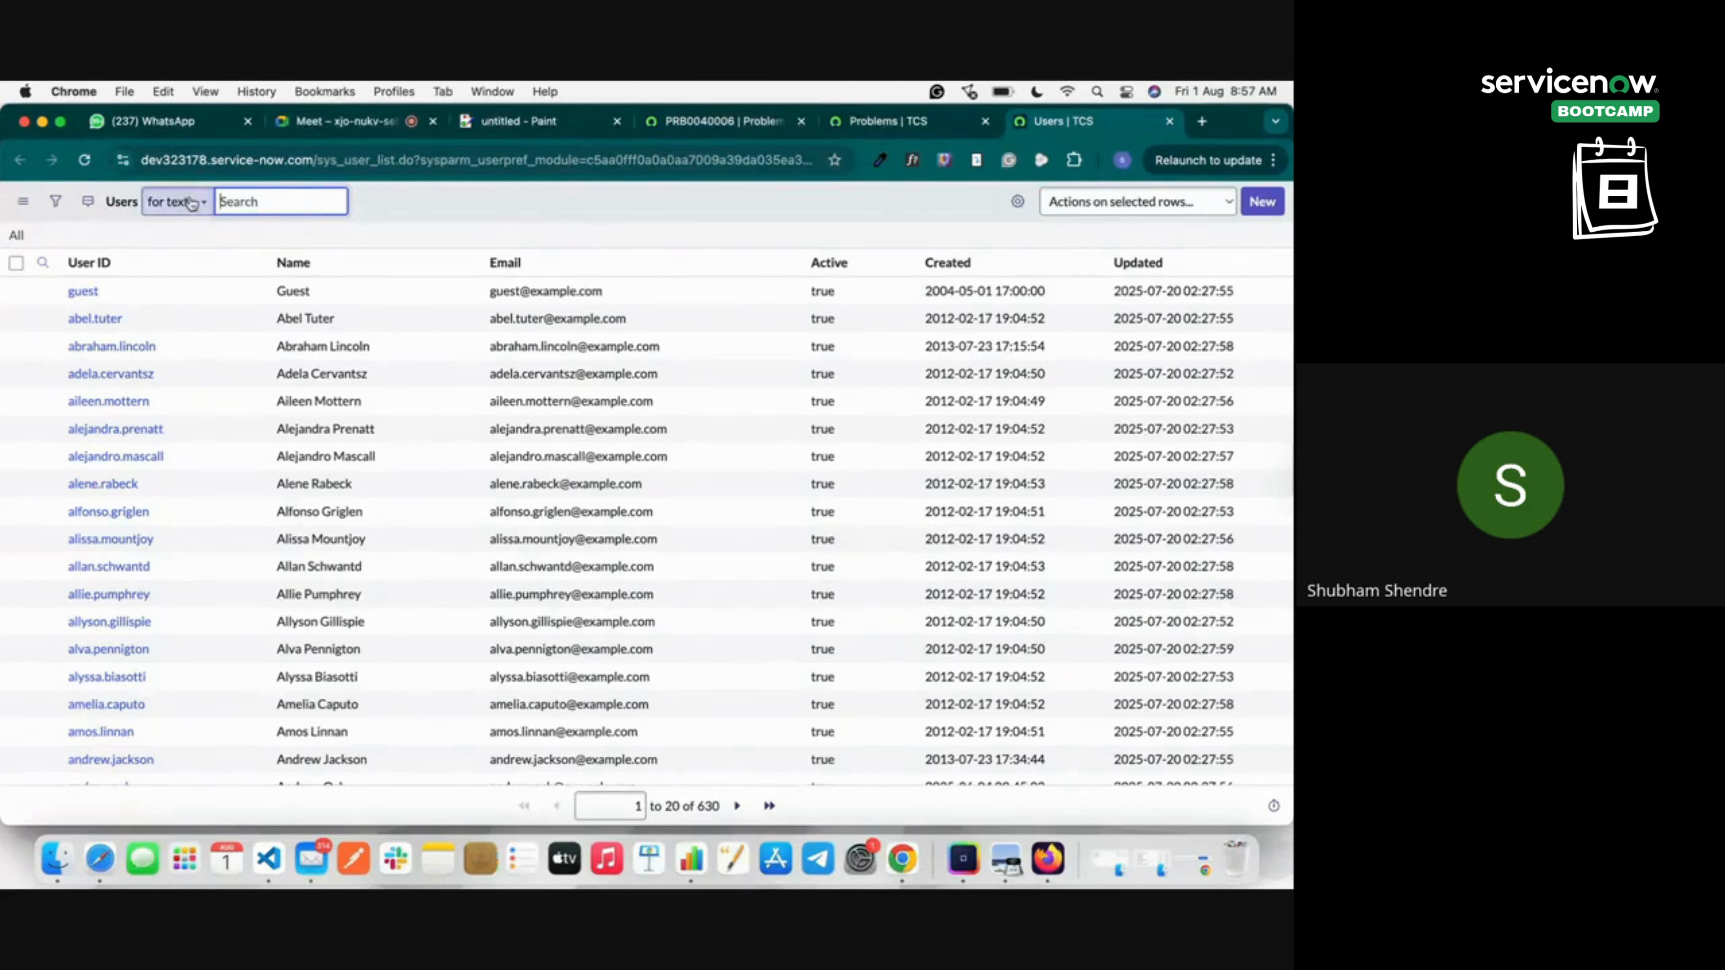
Search the Users list for the assignee's name and open the first matching user record.
type("shu")
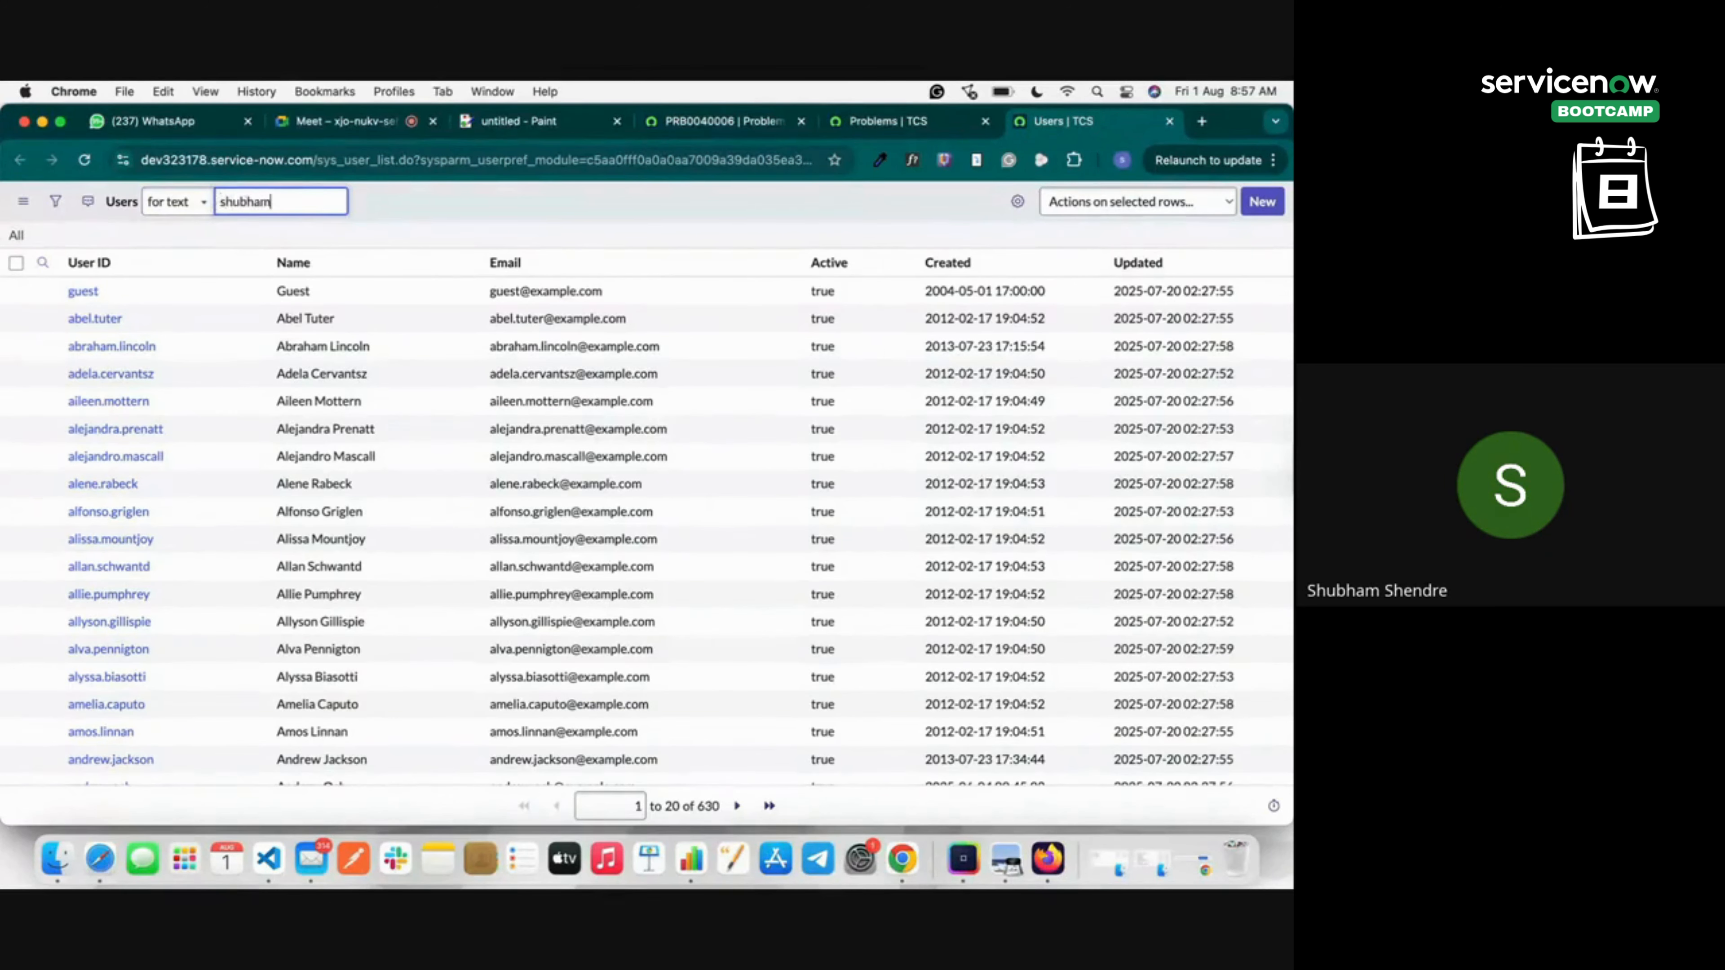
type("bham")
key("Return")
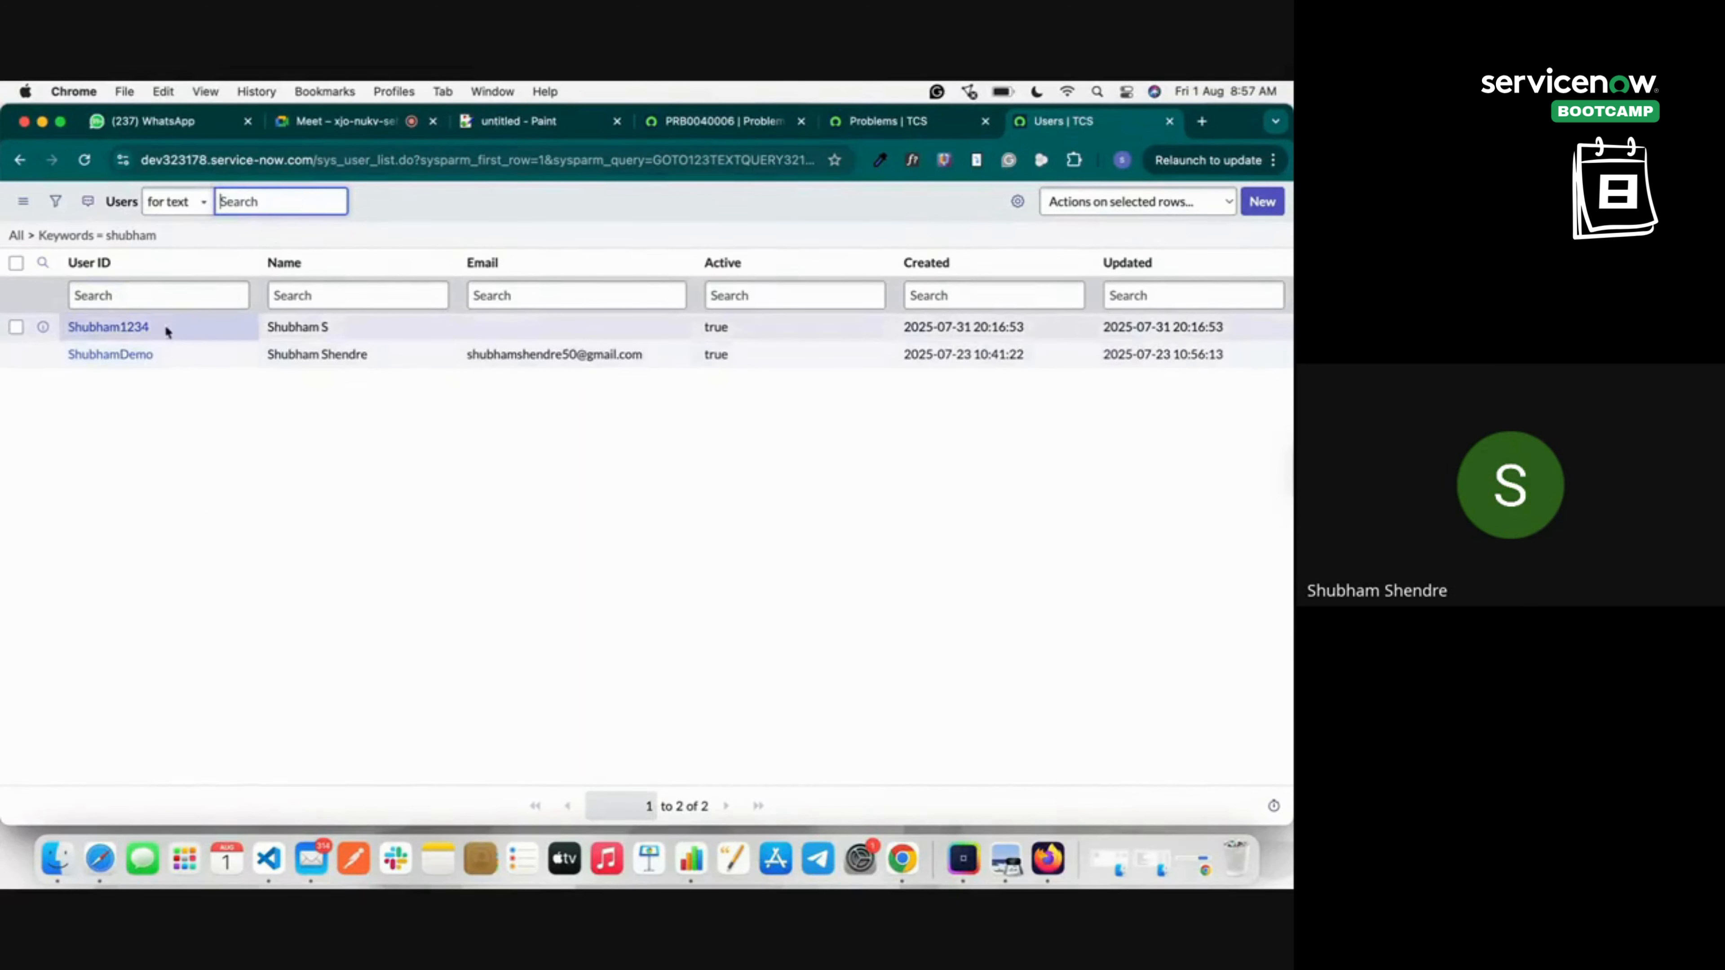
left_click_drag(163, 326, 59, 331)
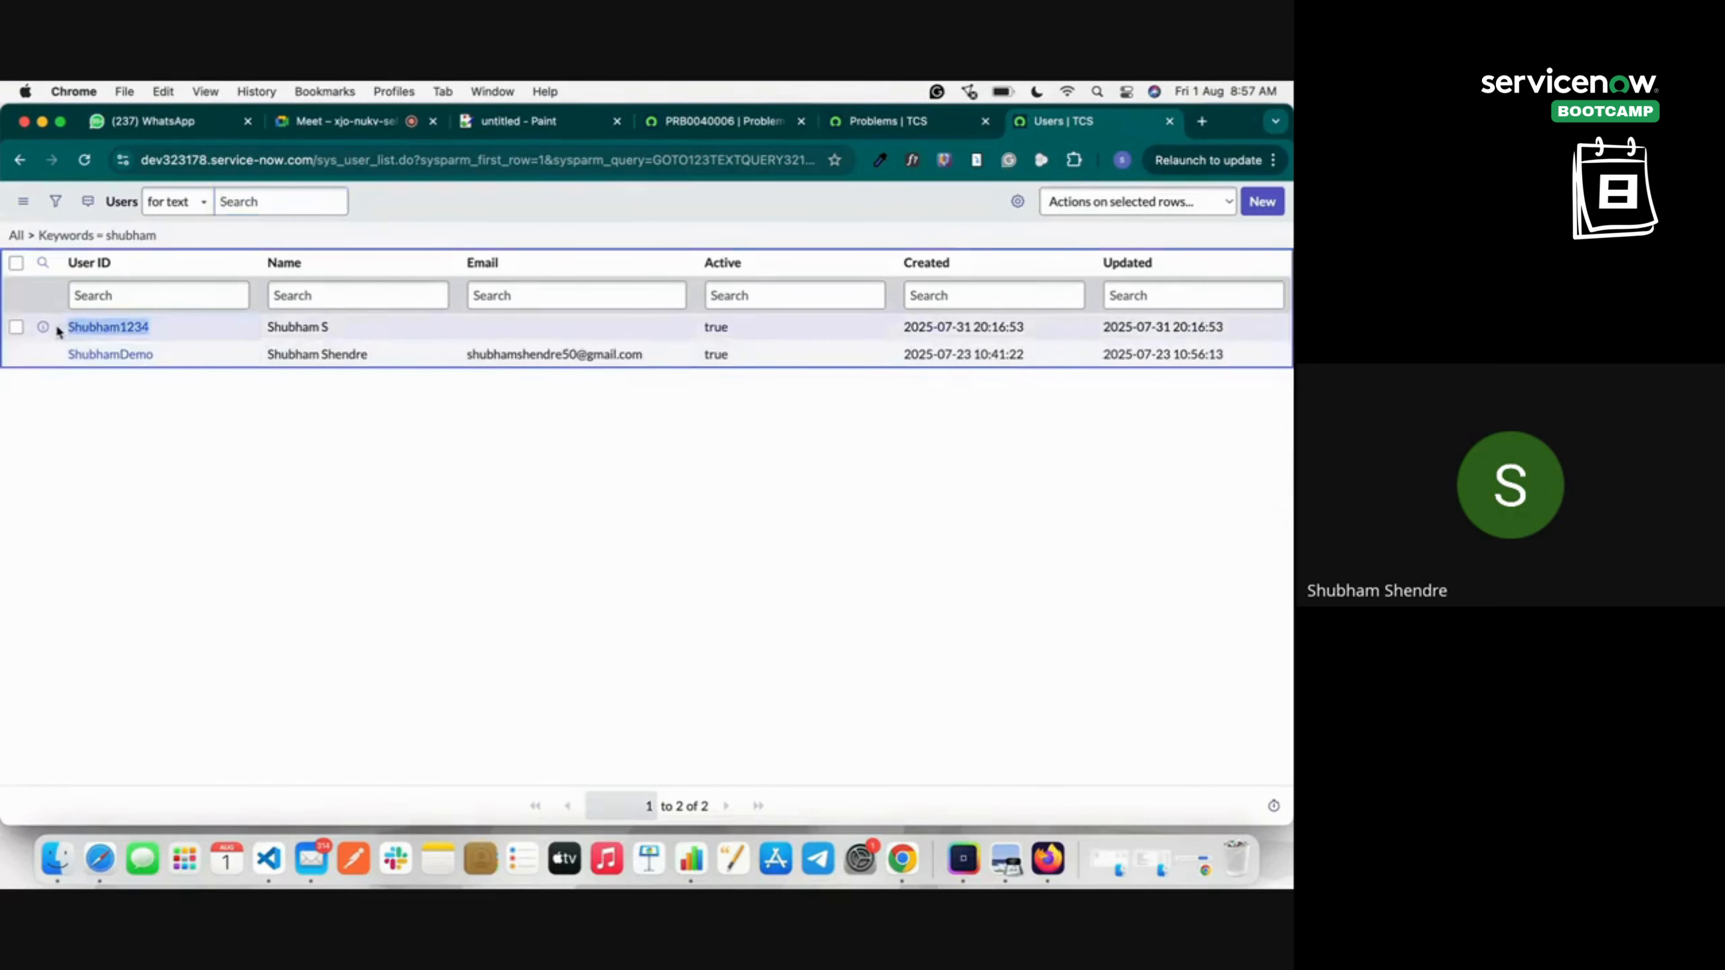
left_click(345, 326)
left_click_drag(168, 331, 62, 331)
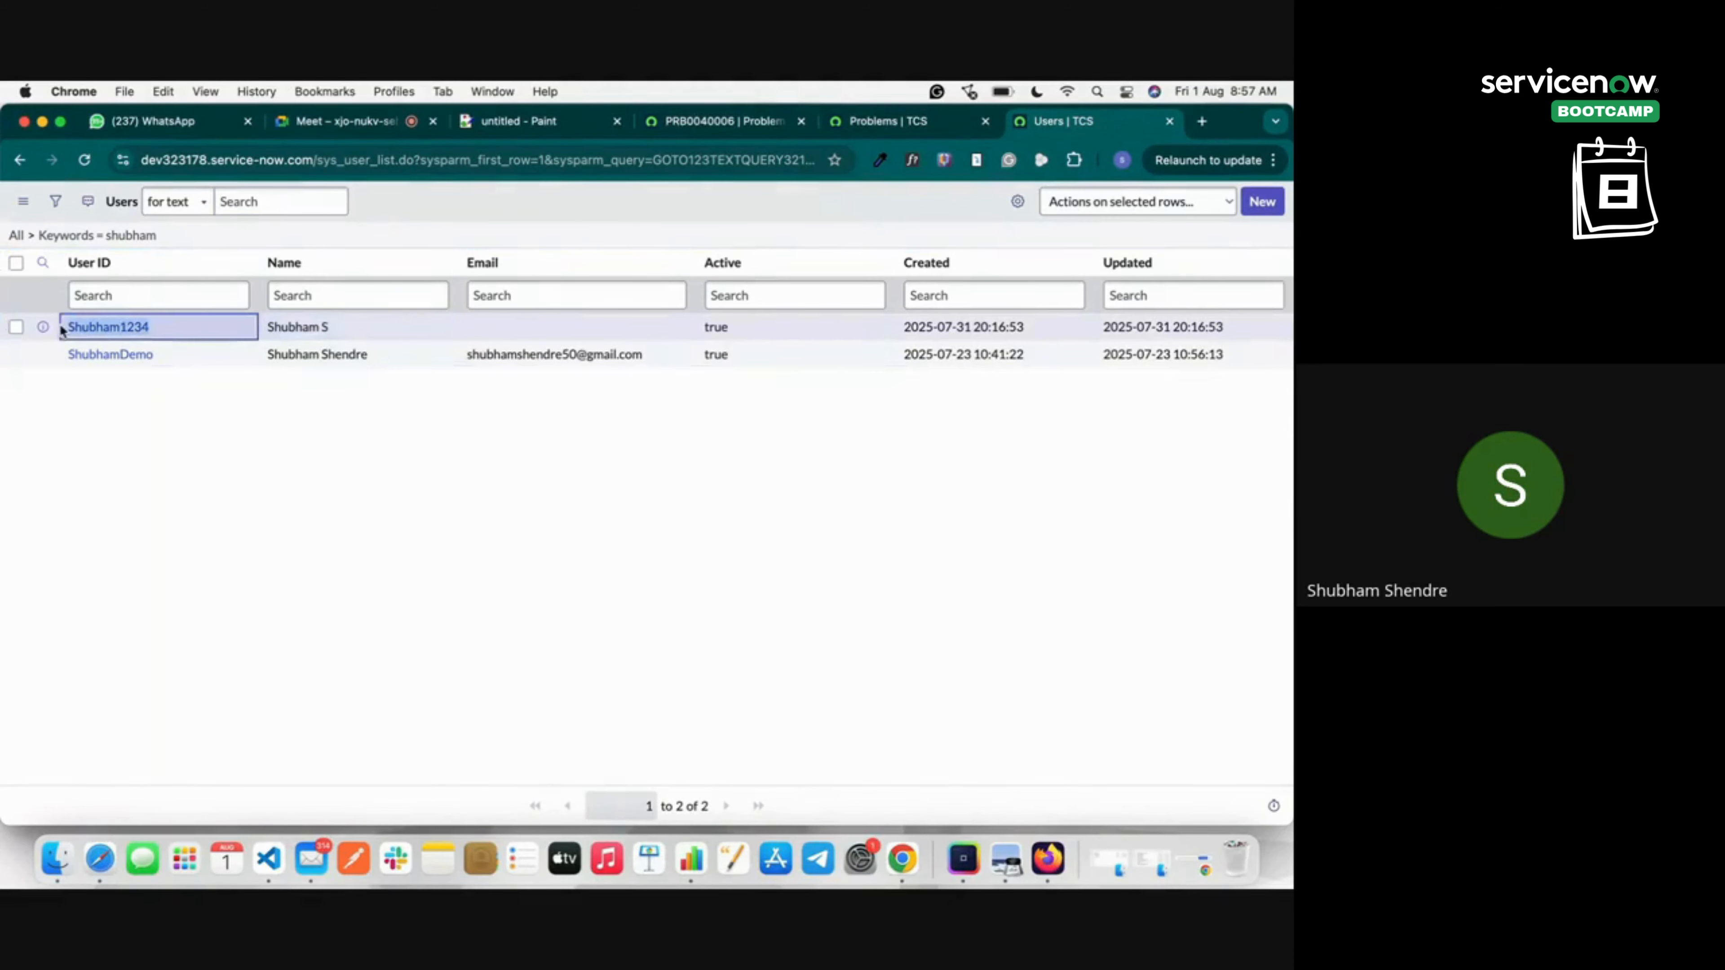
left_click(139, 327)
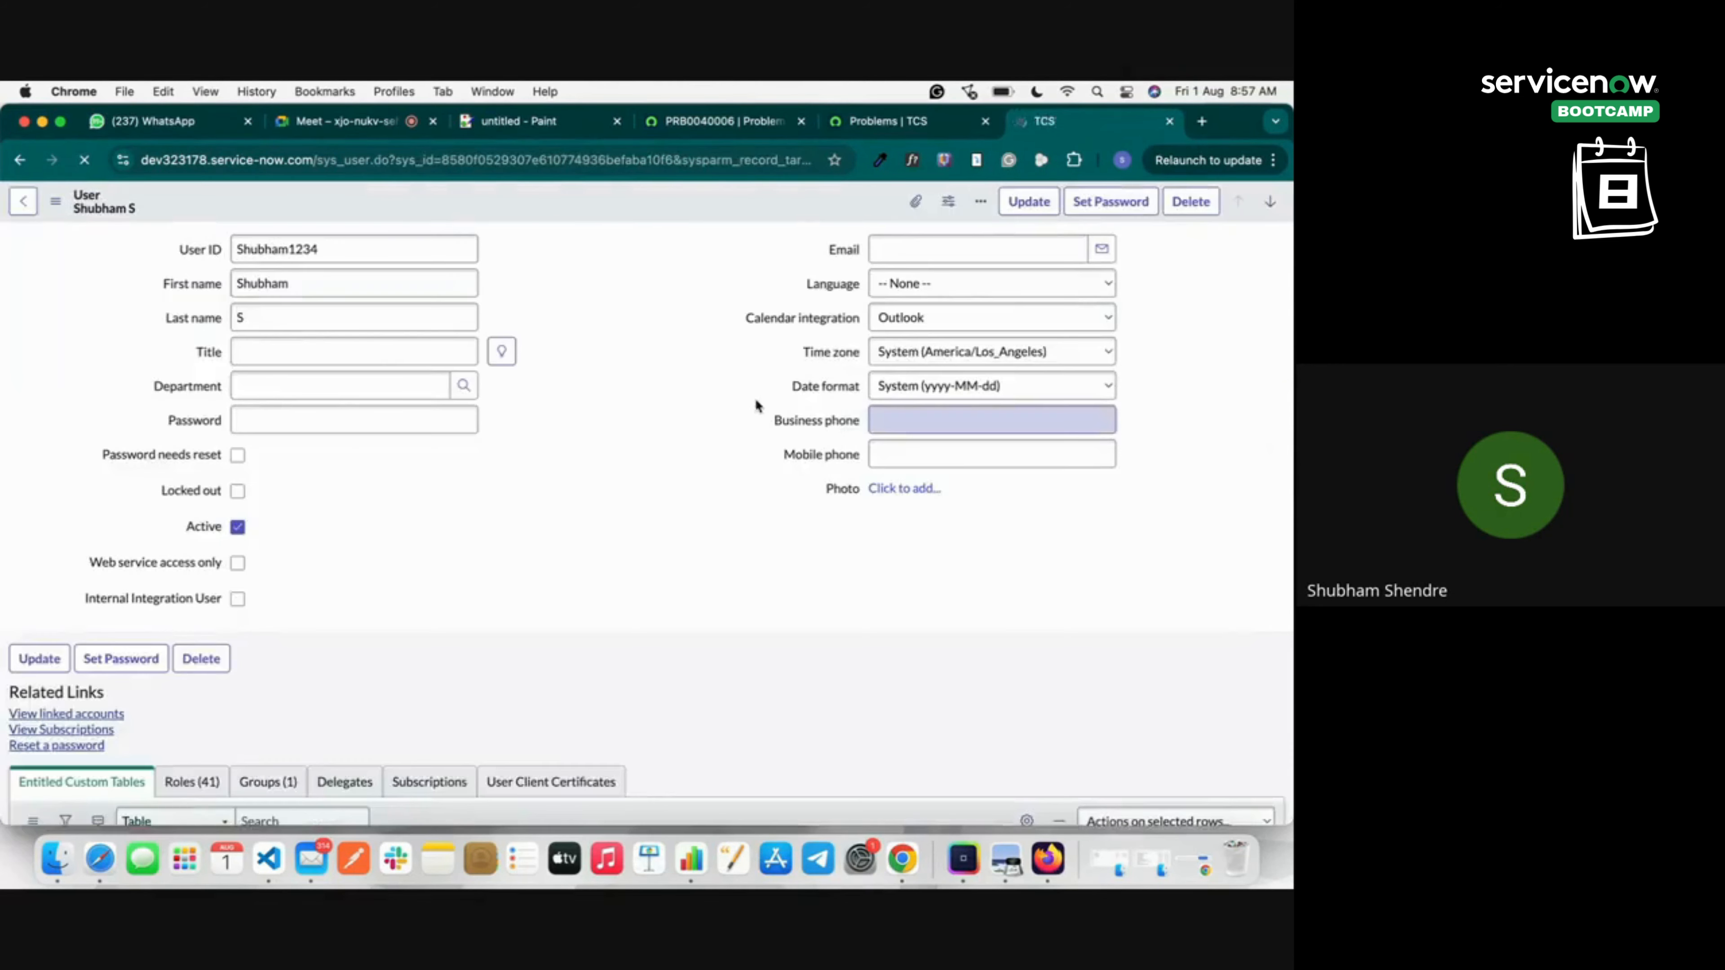
Fill in the user's e-mail address, save the user record, and go back to PRB0040006.
left_click(889, 251)
type("s")
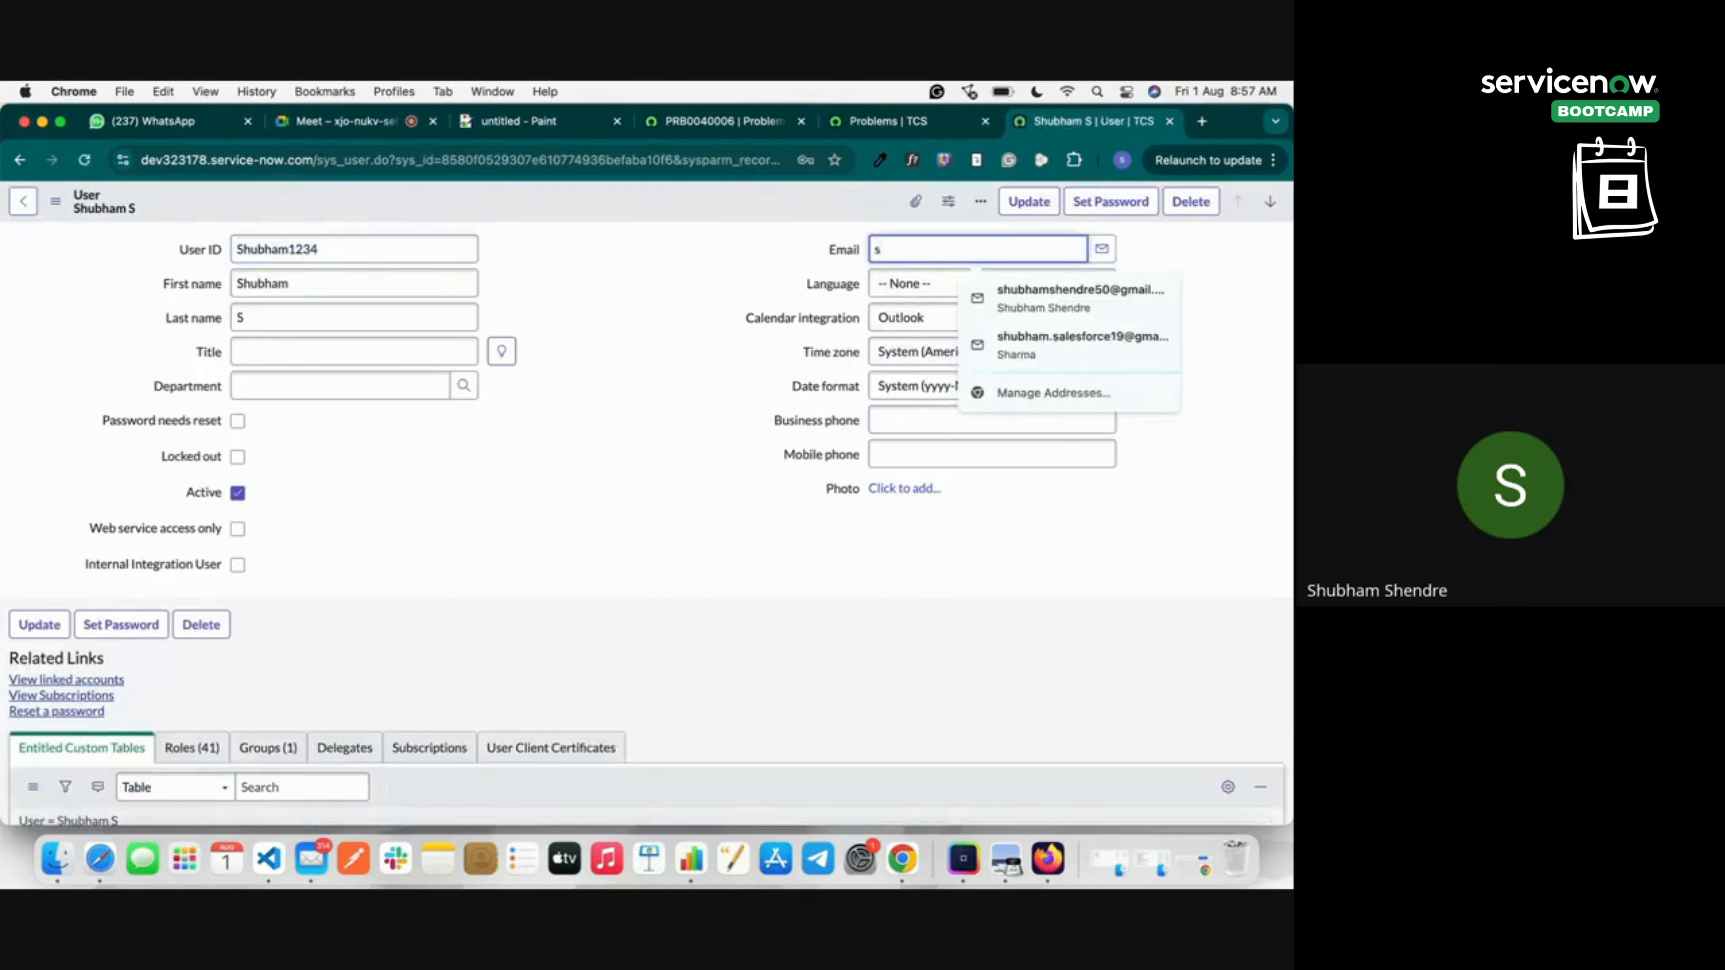
key("BackSpace")
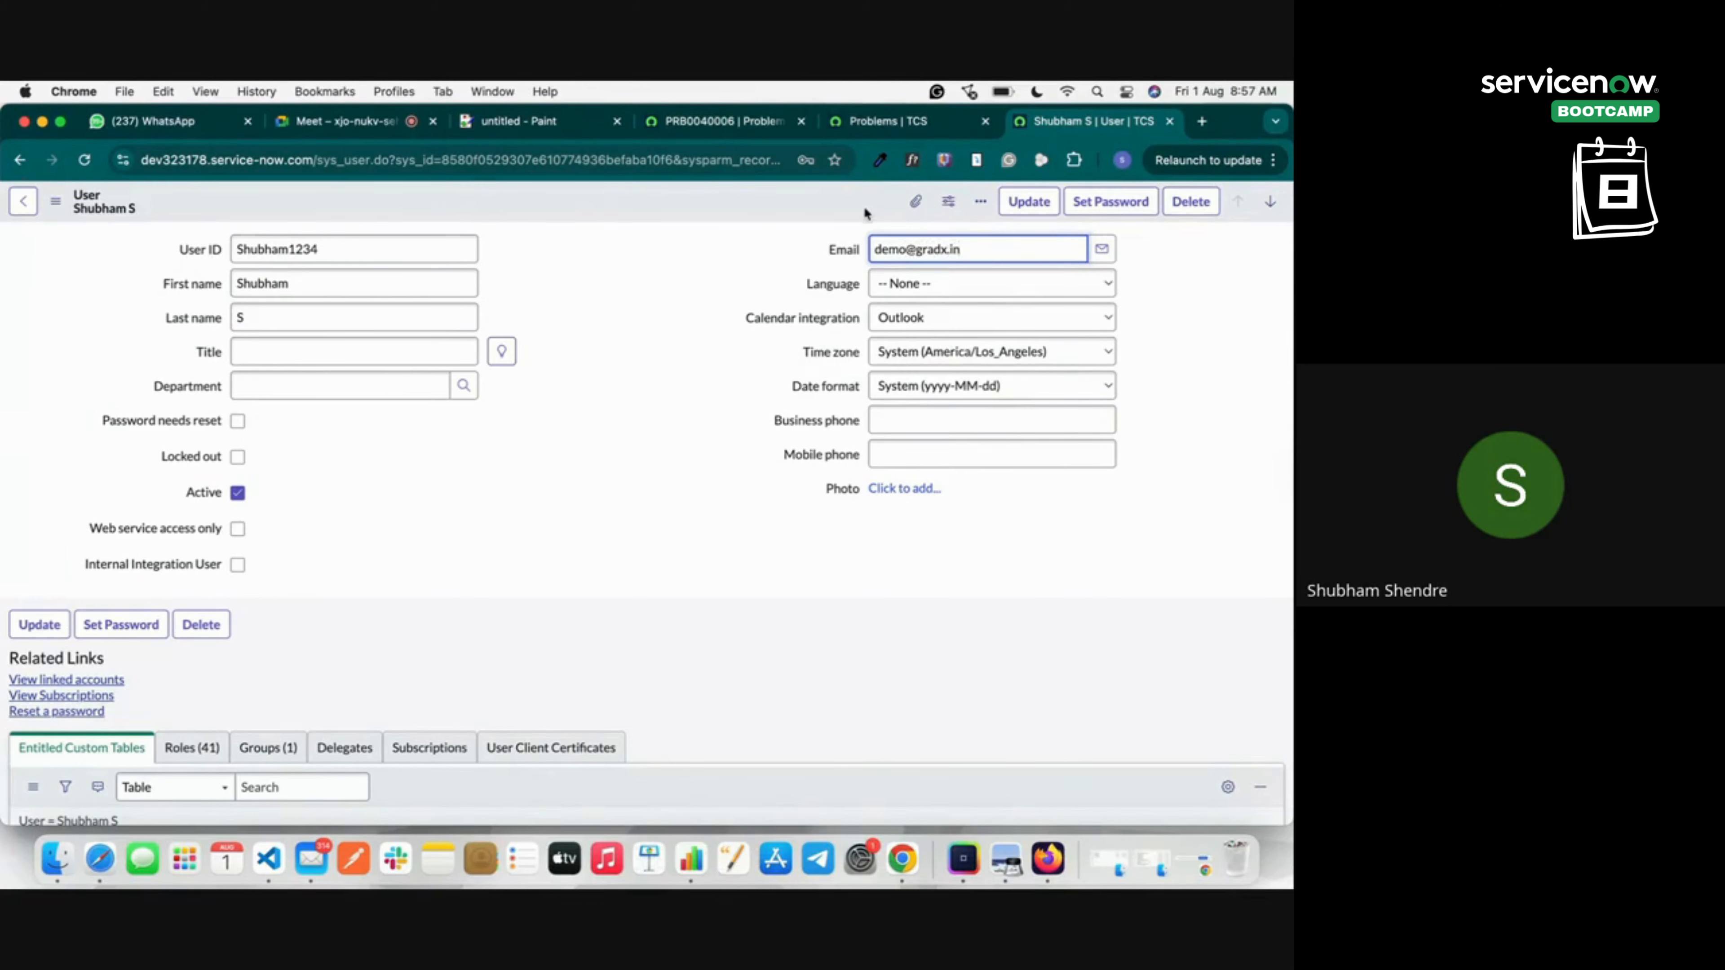
right_click(866, 212)
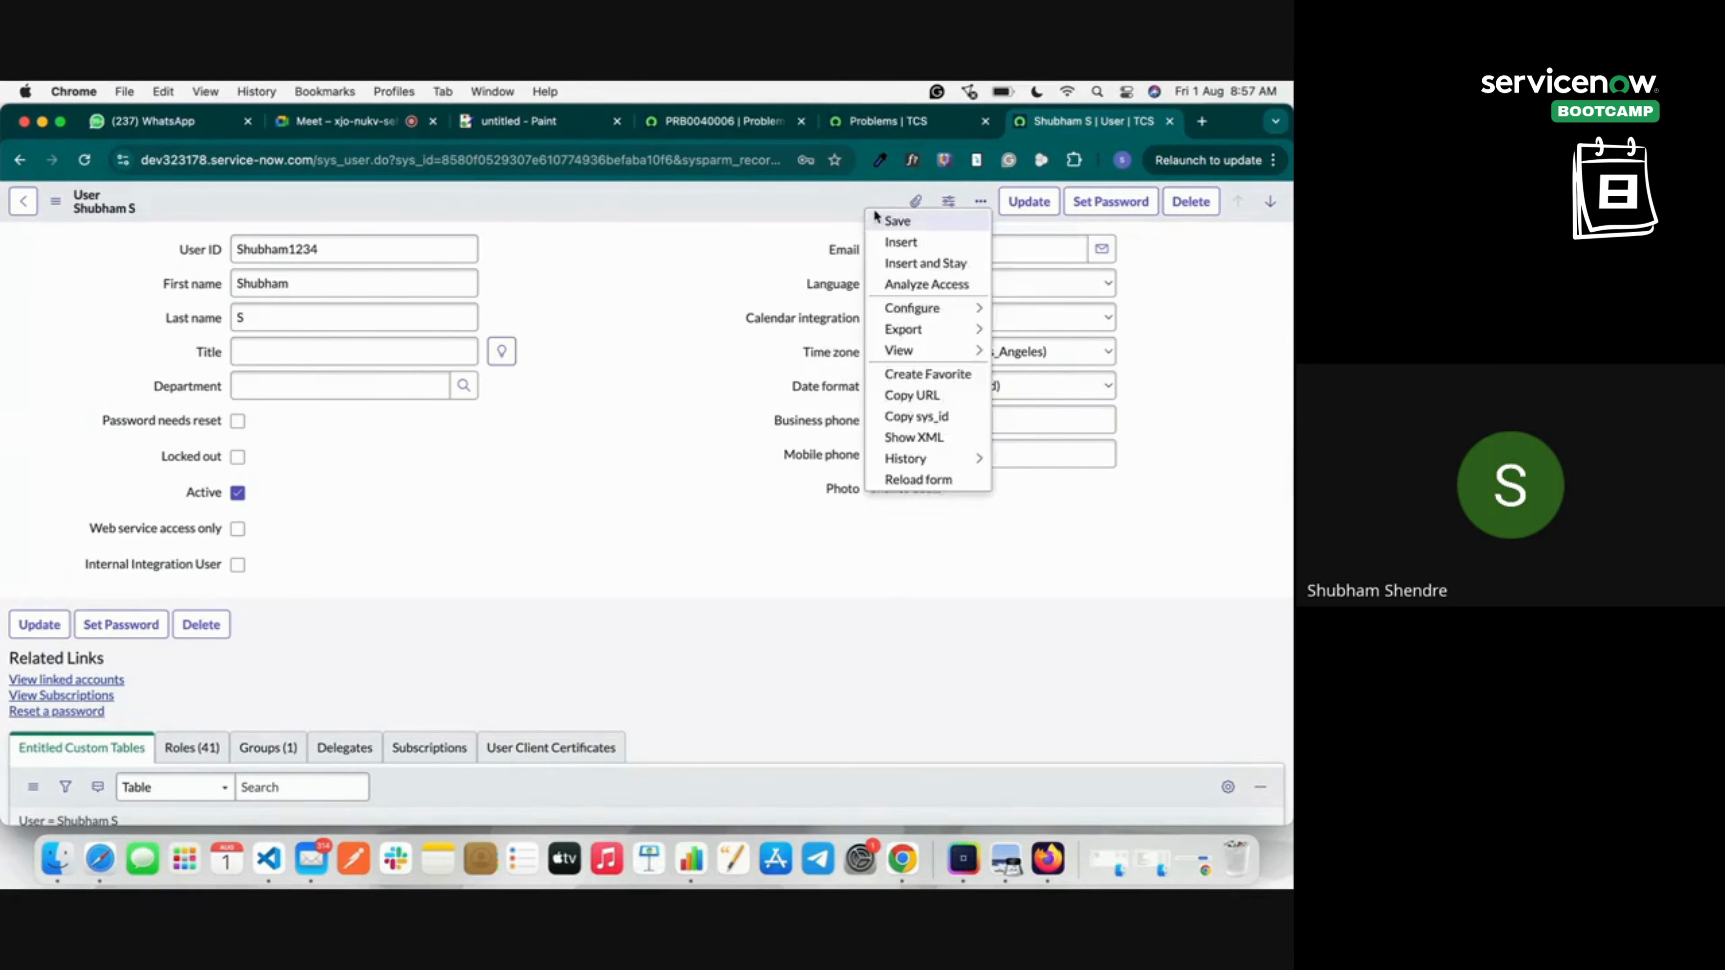
left_click(882, 220)
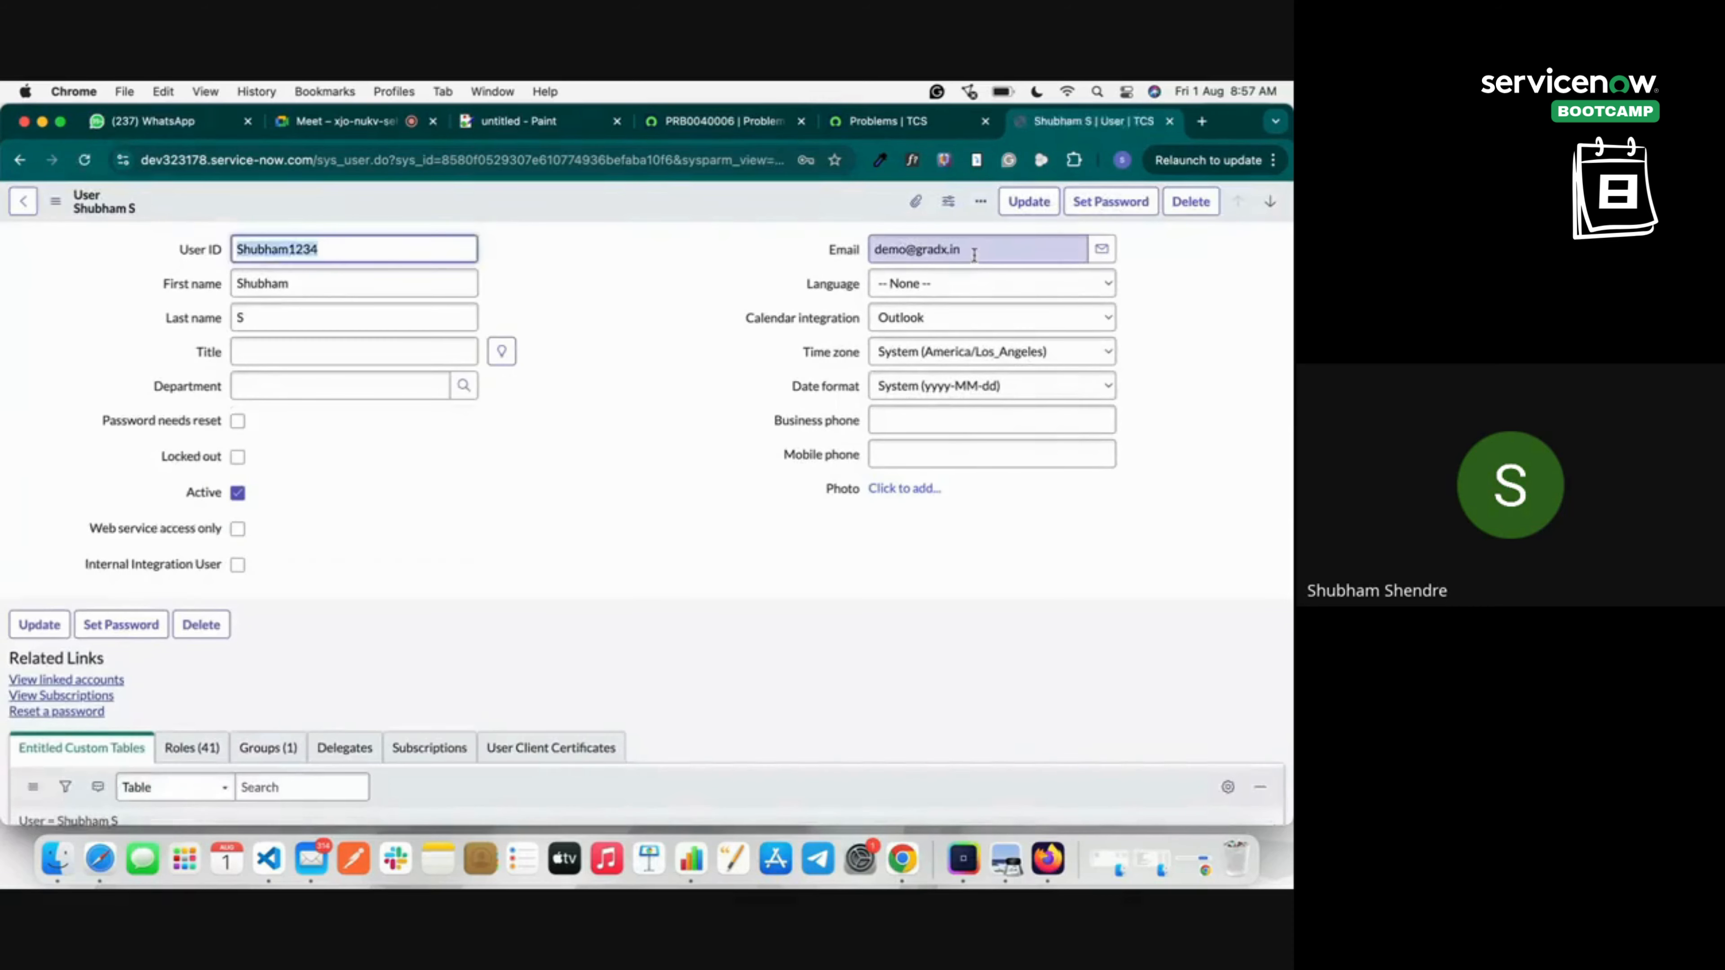
left_click(903, 132)
left_click(751, 126)
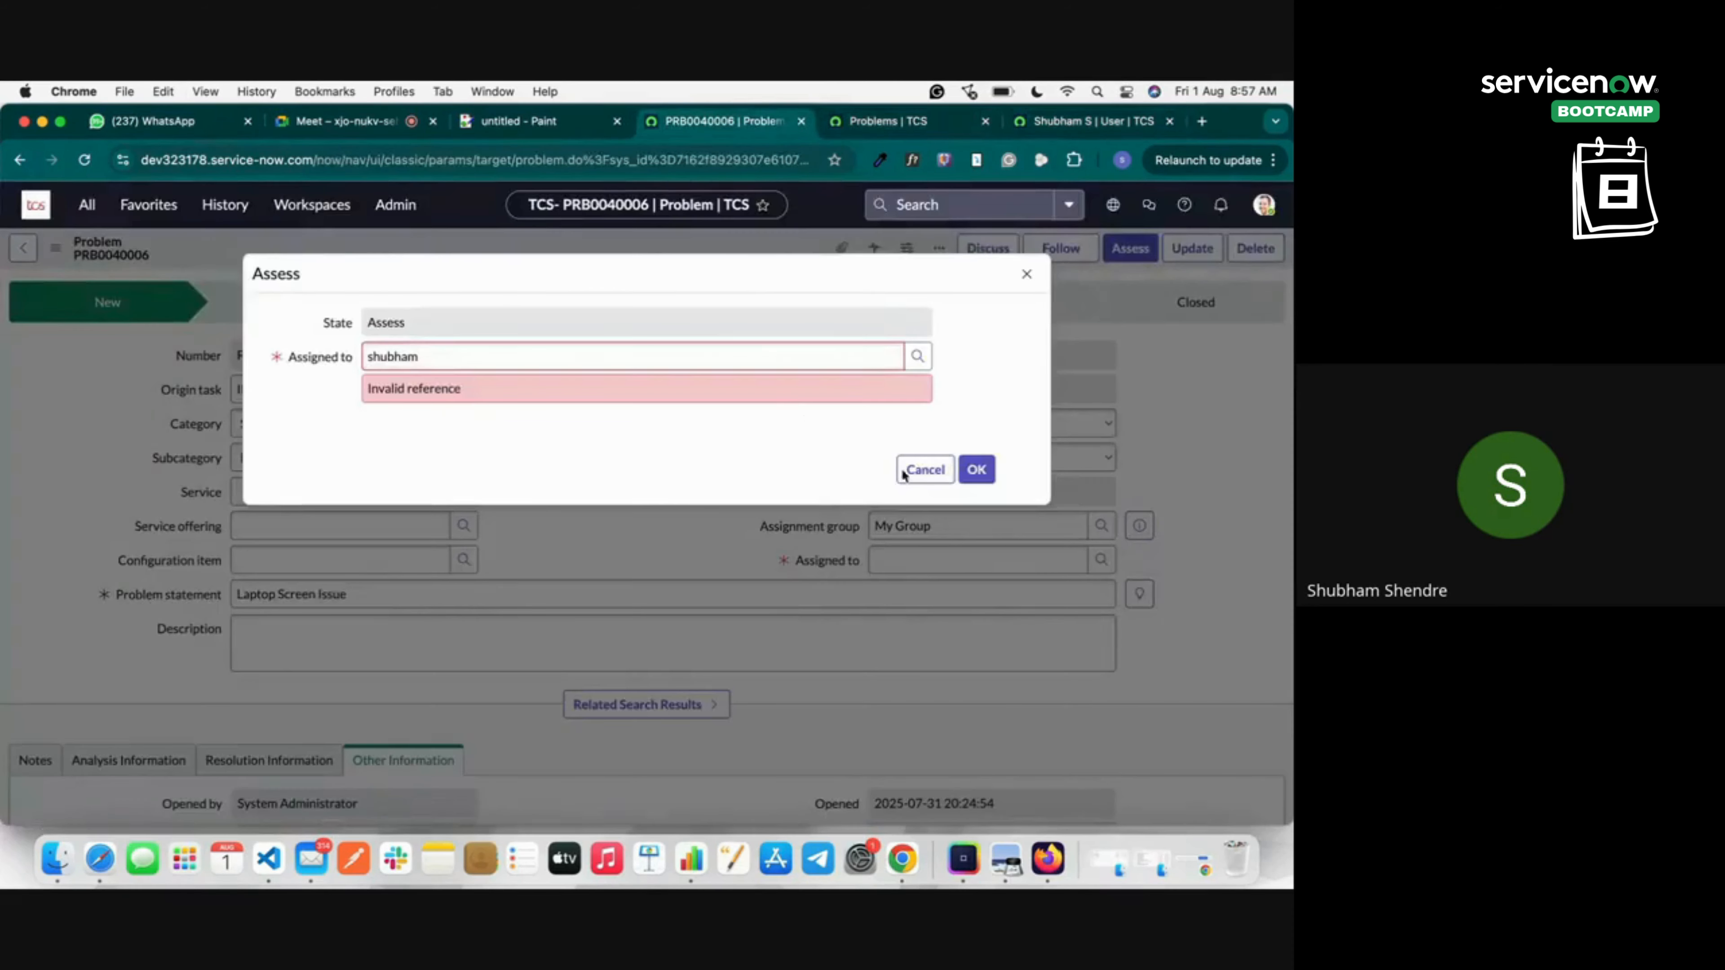
Cancel the Assess dialog and search the Assigned to user lookup by Email.
left_click(570, 319)
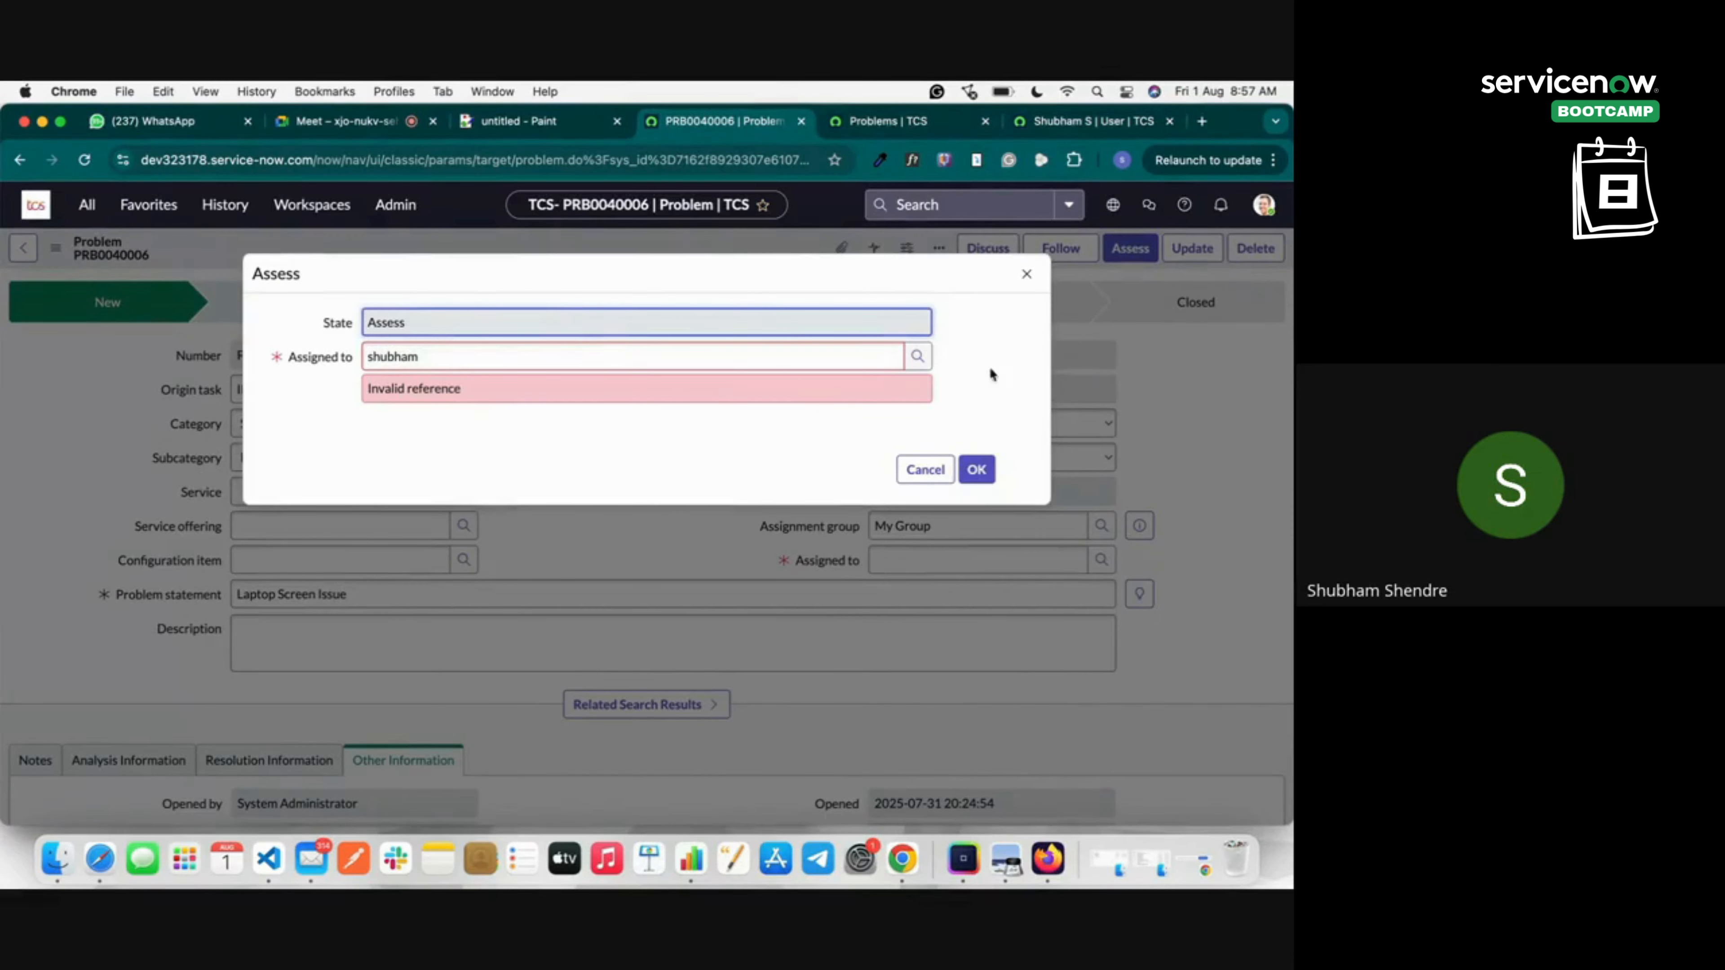
left_click(923, 470)
left_click(1101, 559)
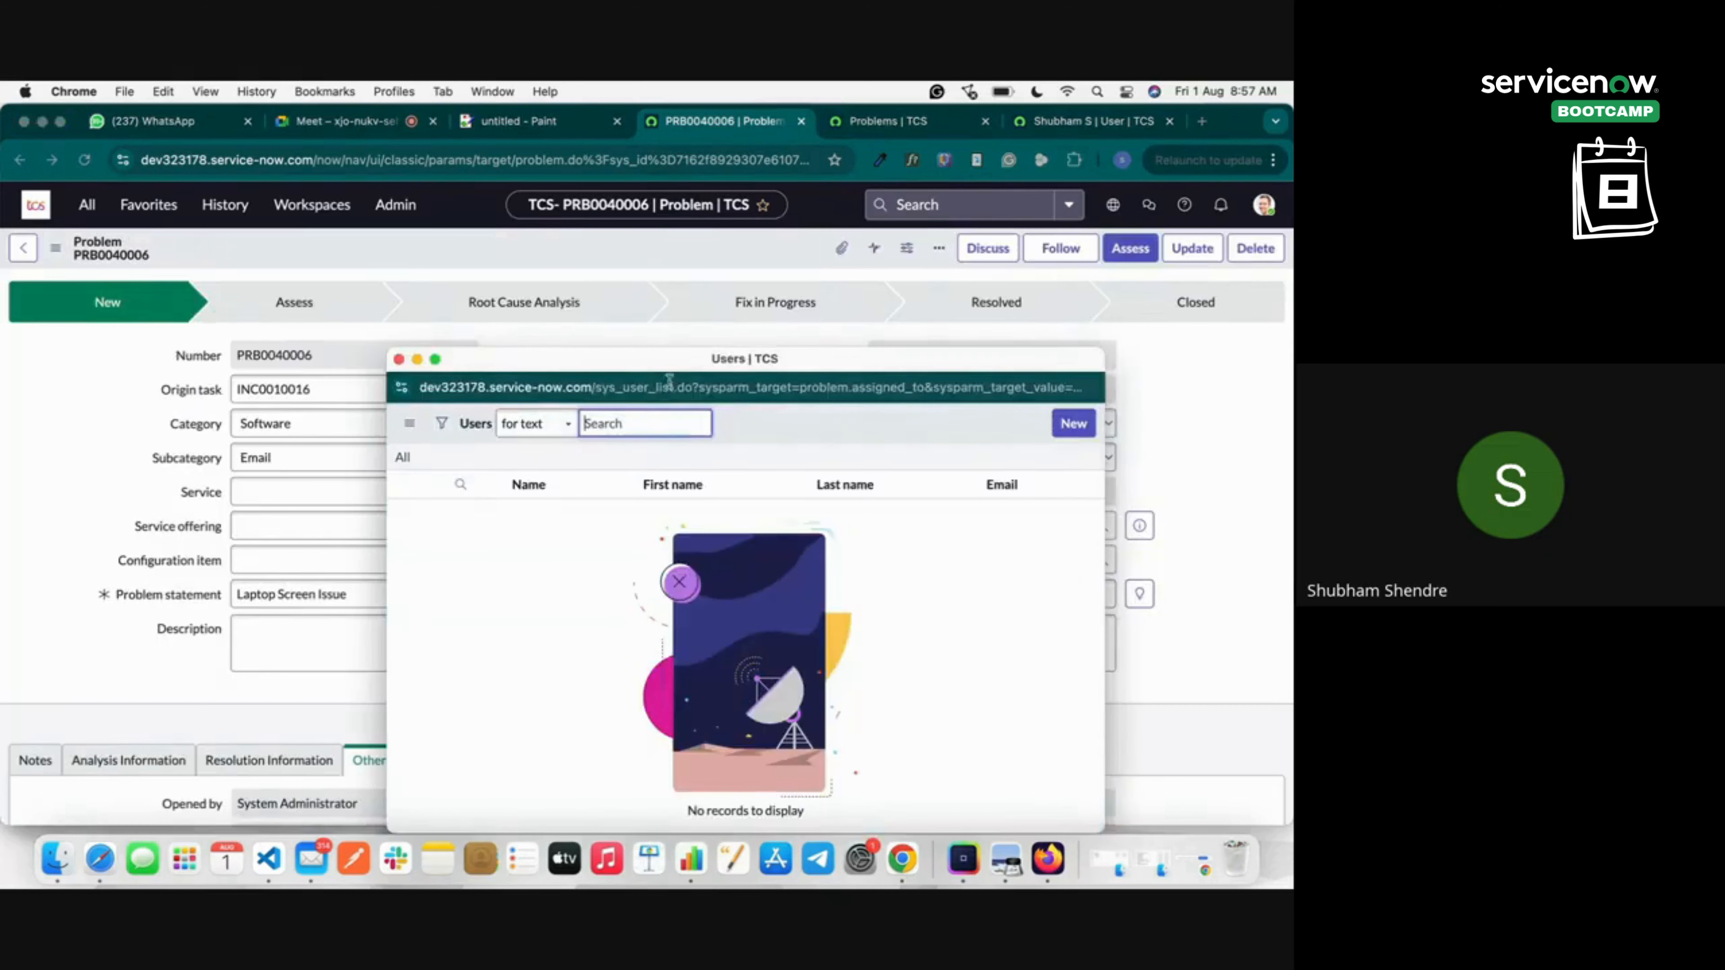
left_click(537, 423)
left_click(523, 507)
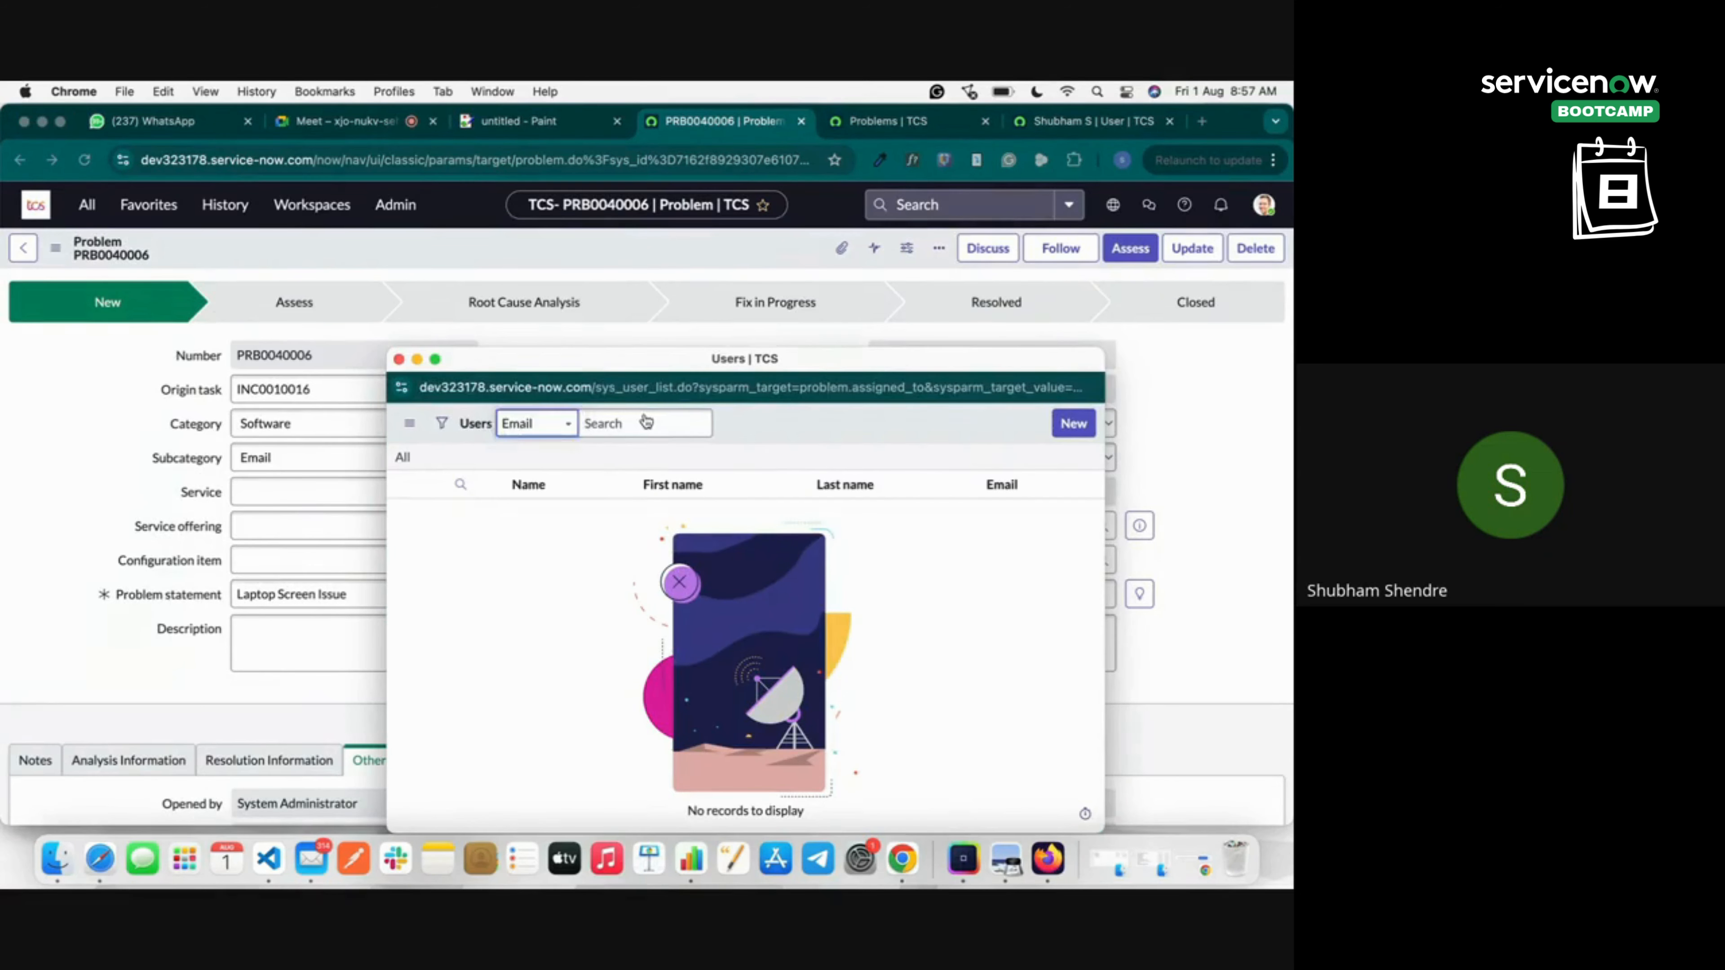
left_click(646, 422)
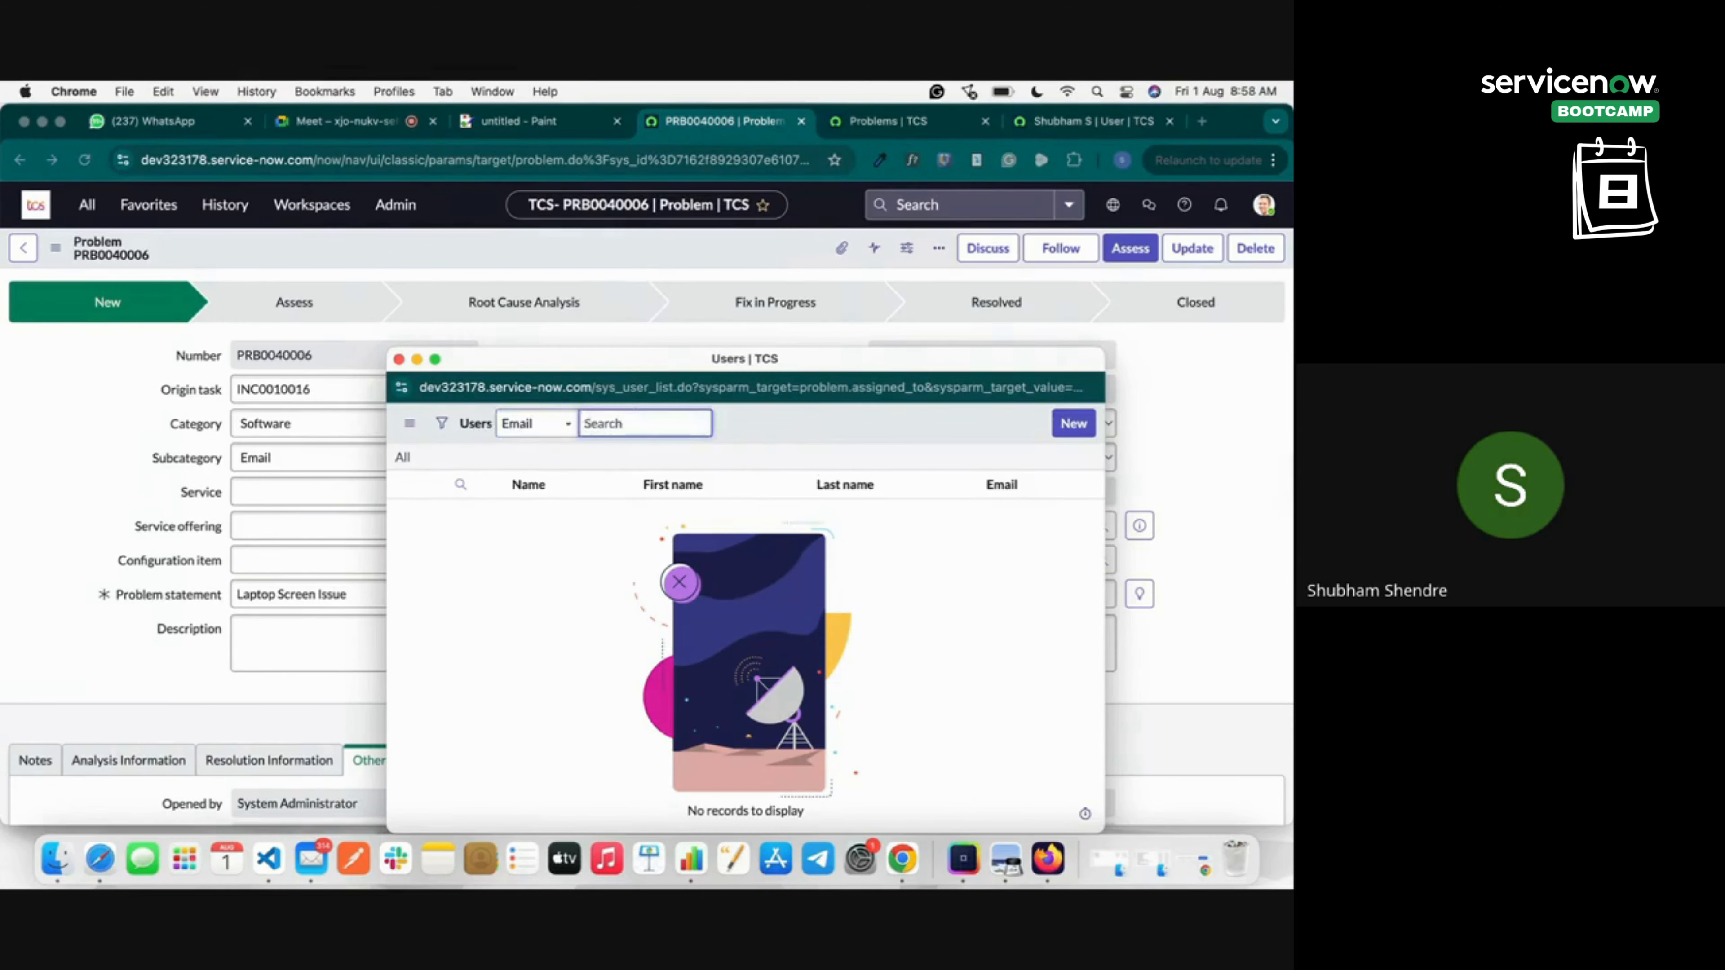
left_click(698, 516)
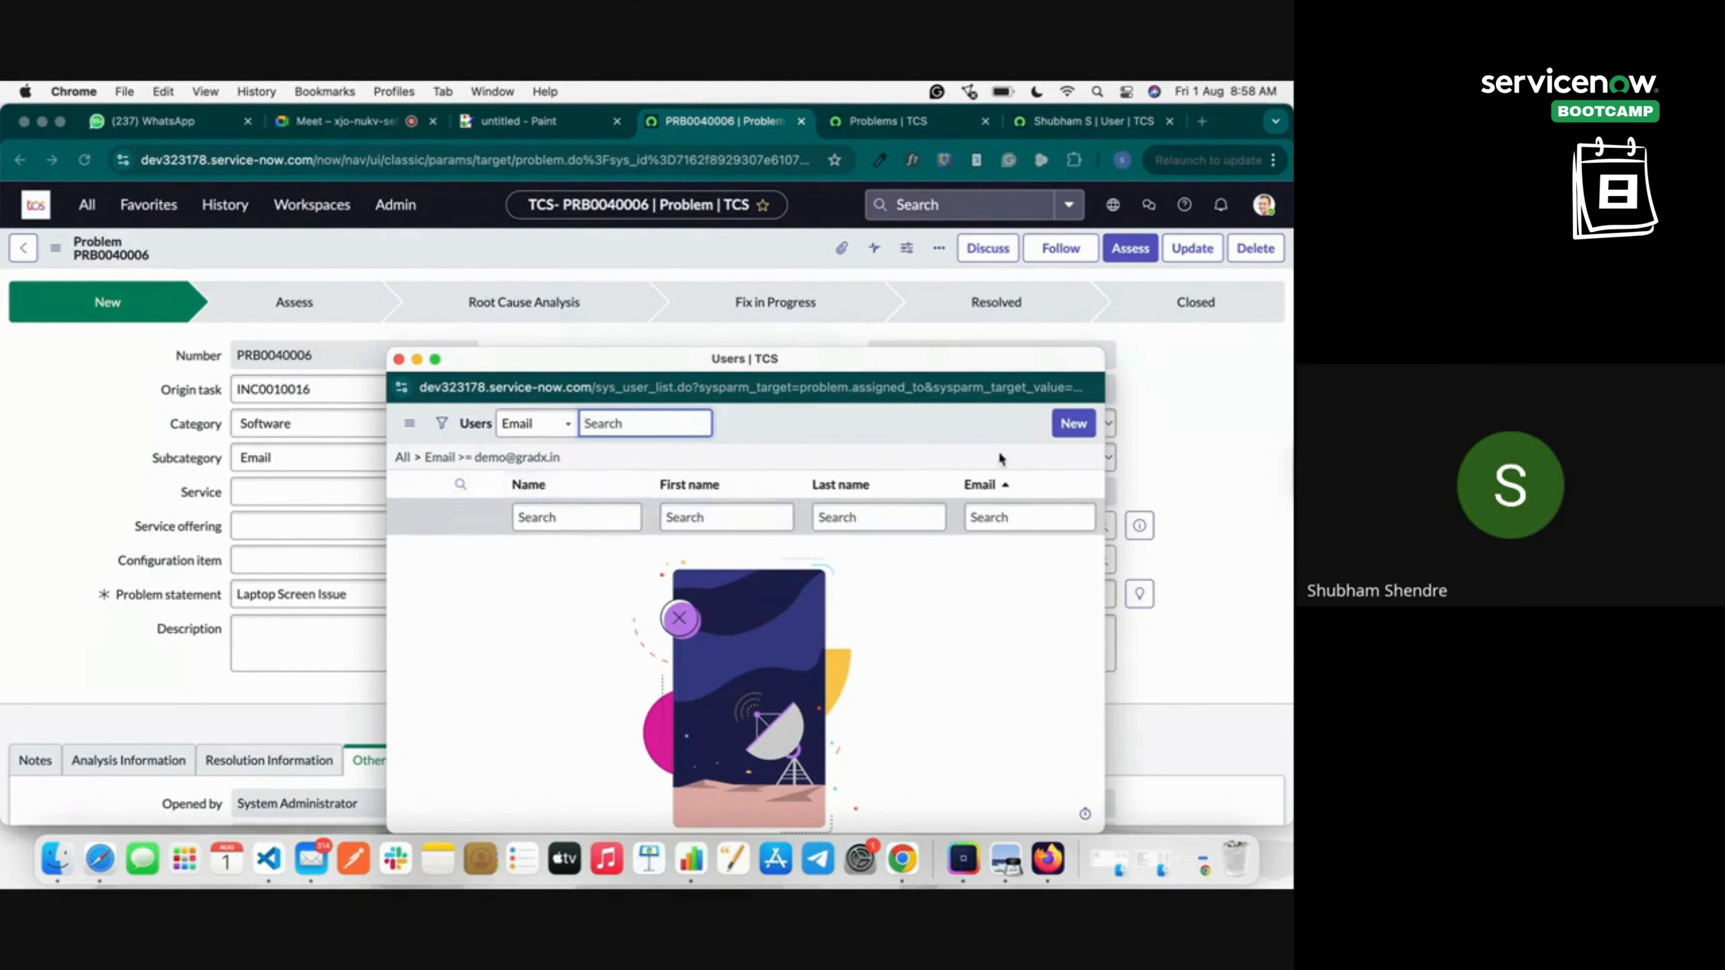
left_click(398, 358)
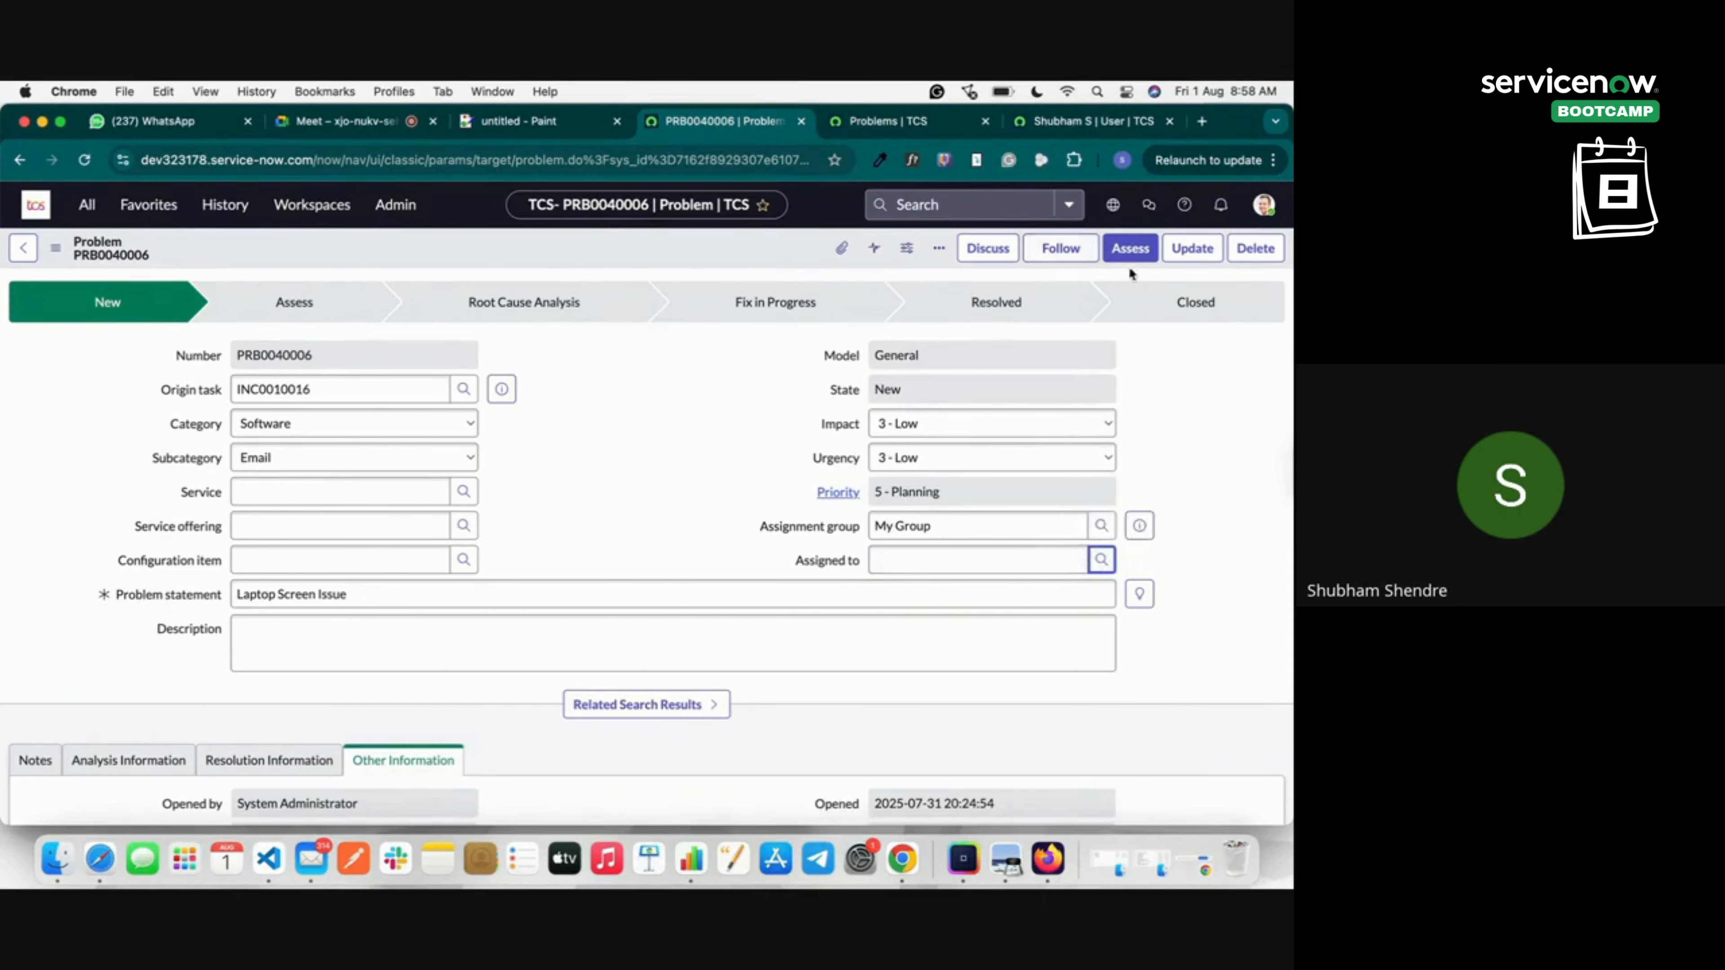
Retry Assess with Problem Administrator as assignee, then close the dialog after the group-membership error.
left_click(1130, 248)
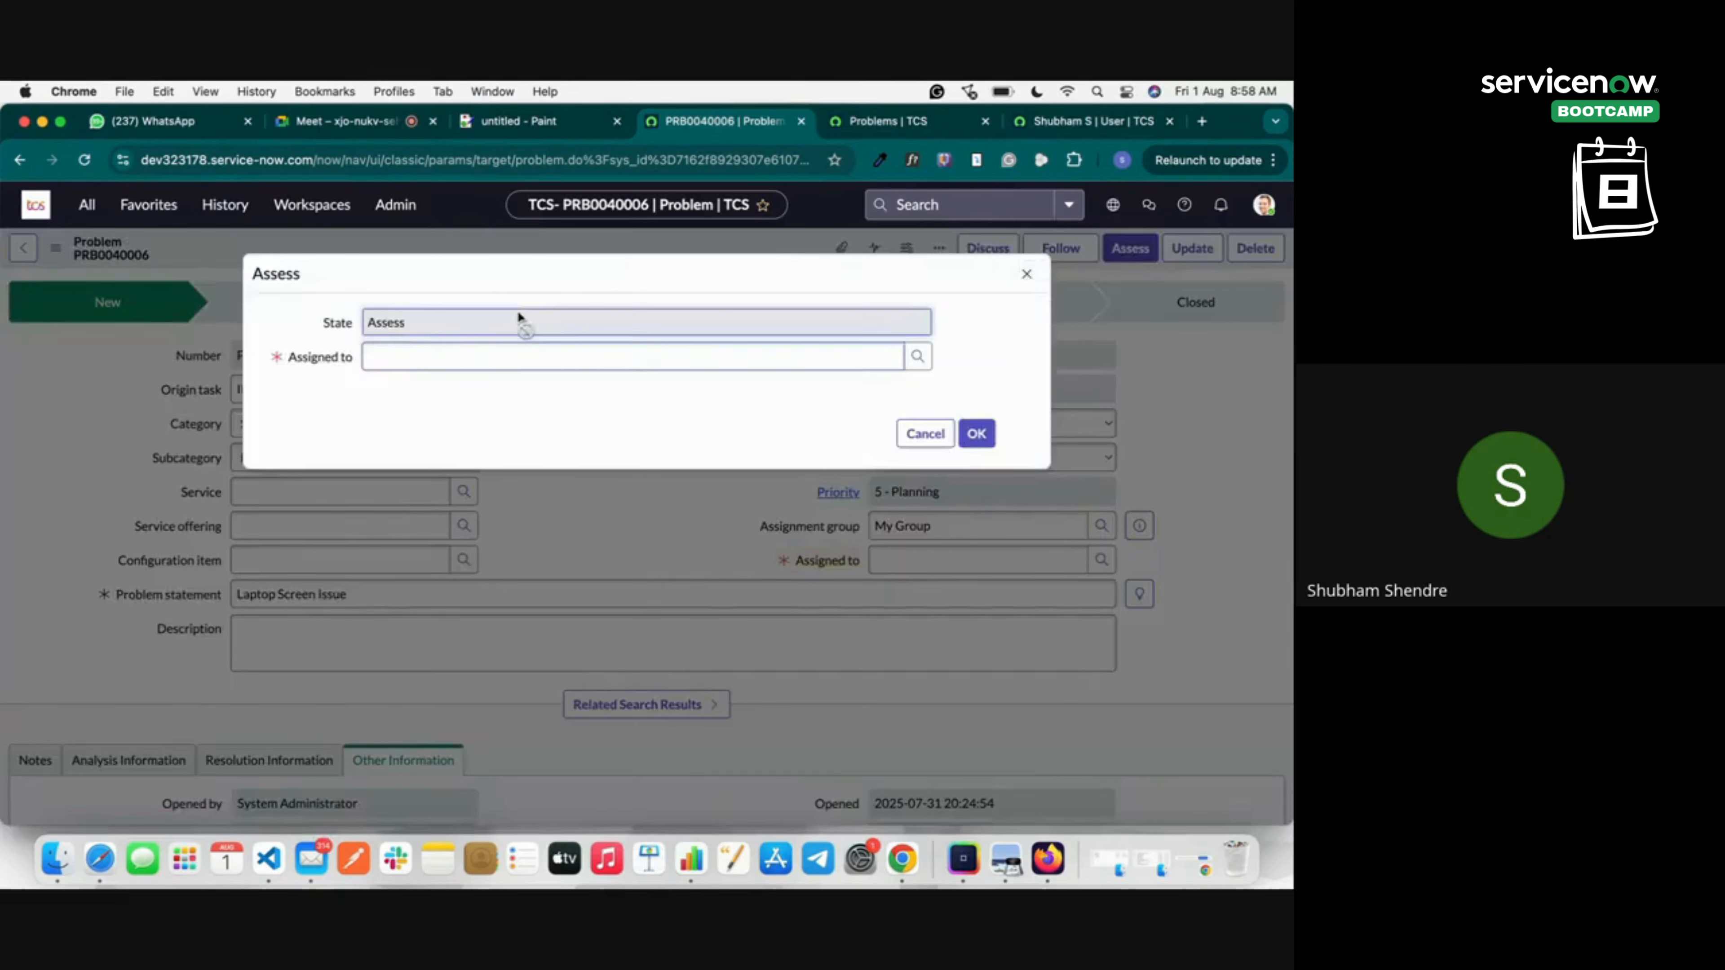
left_click(976, 433)
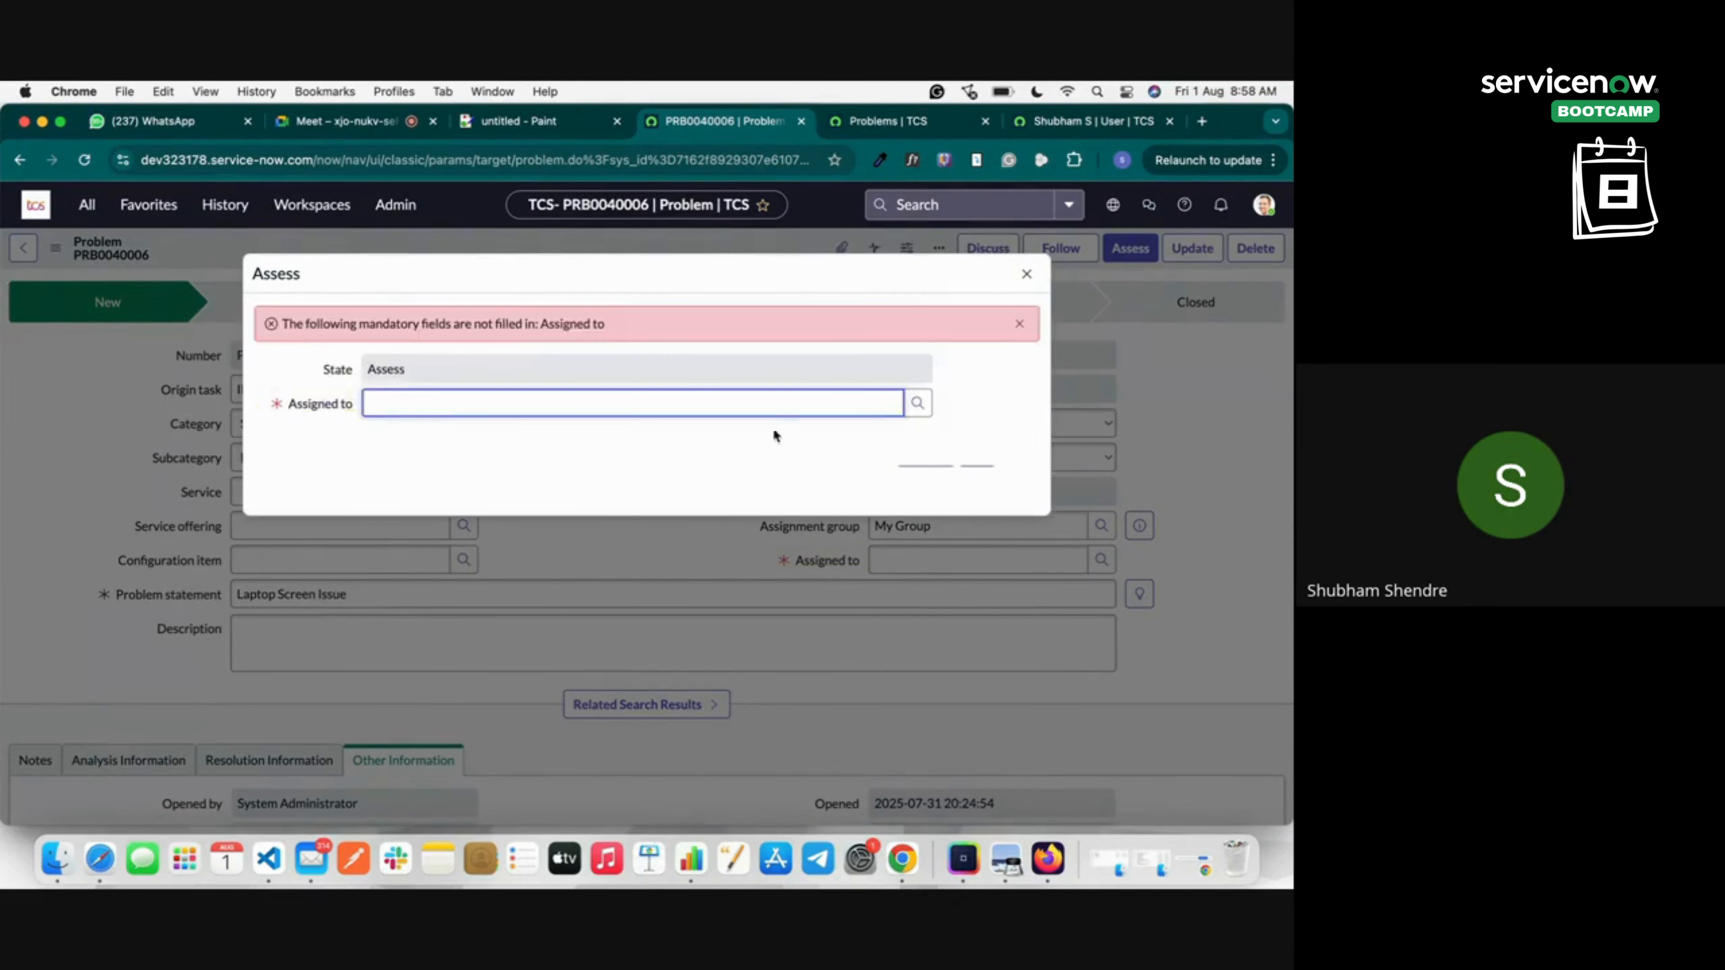
left_click(917, 402)
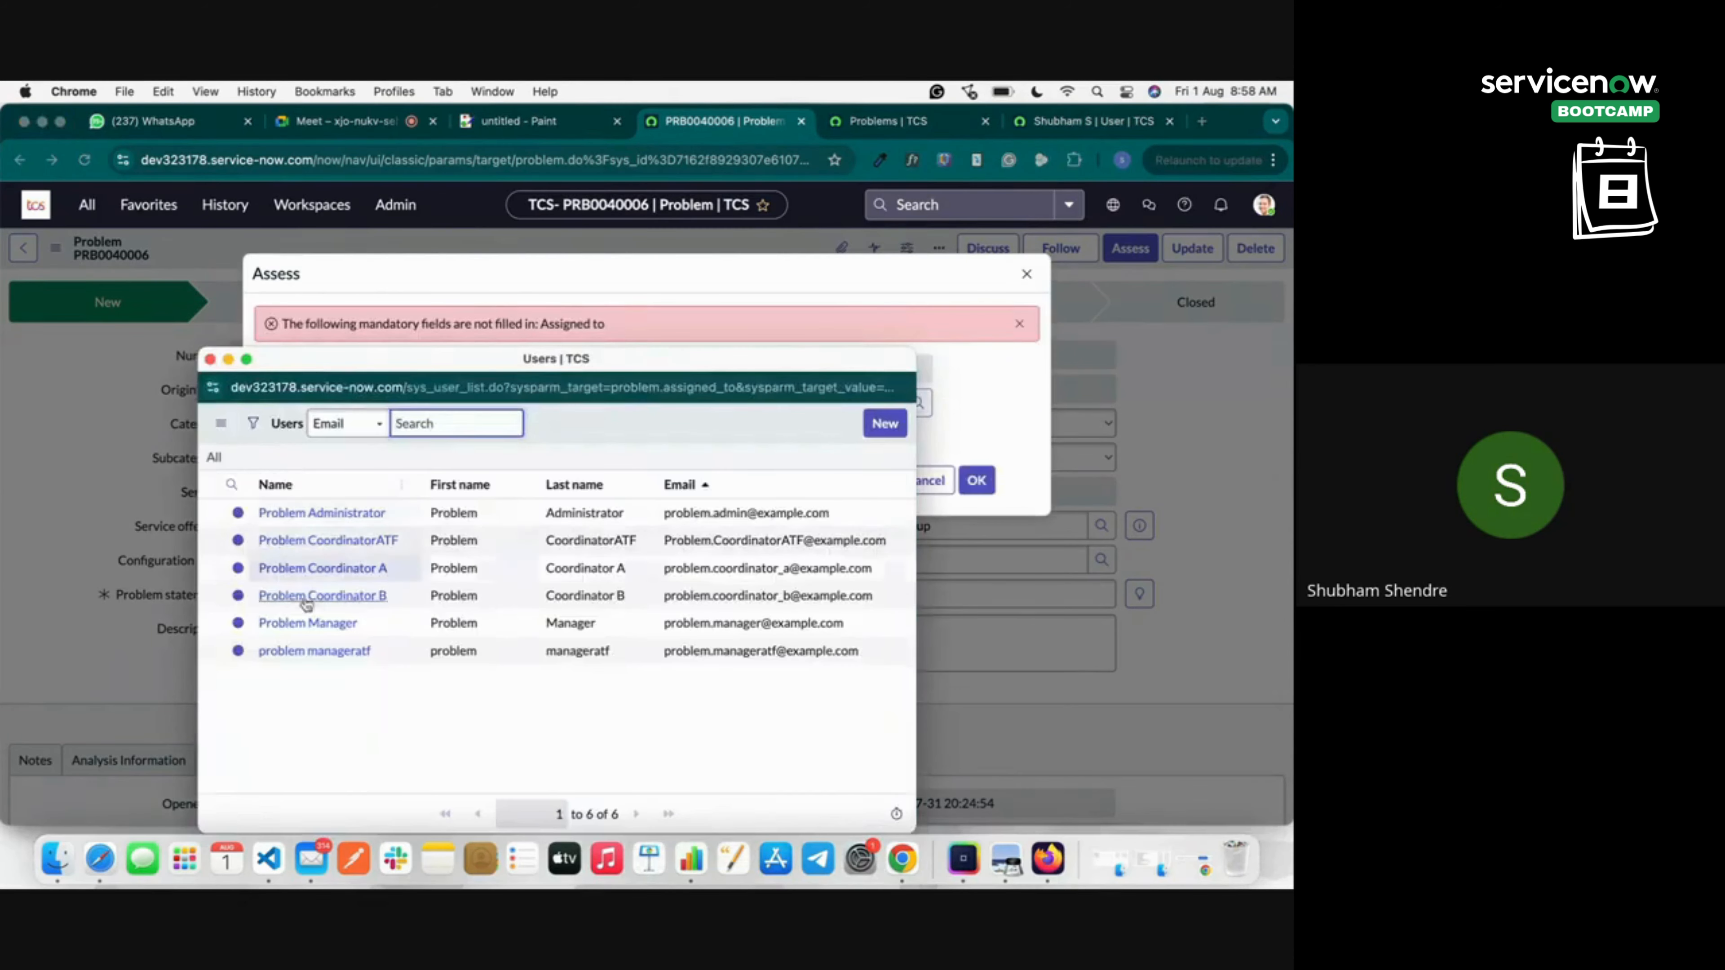
left_click(372, 436)
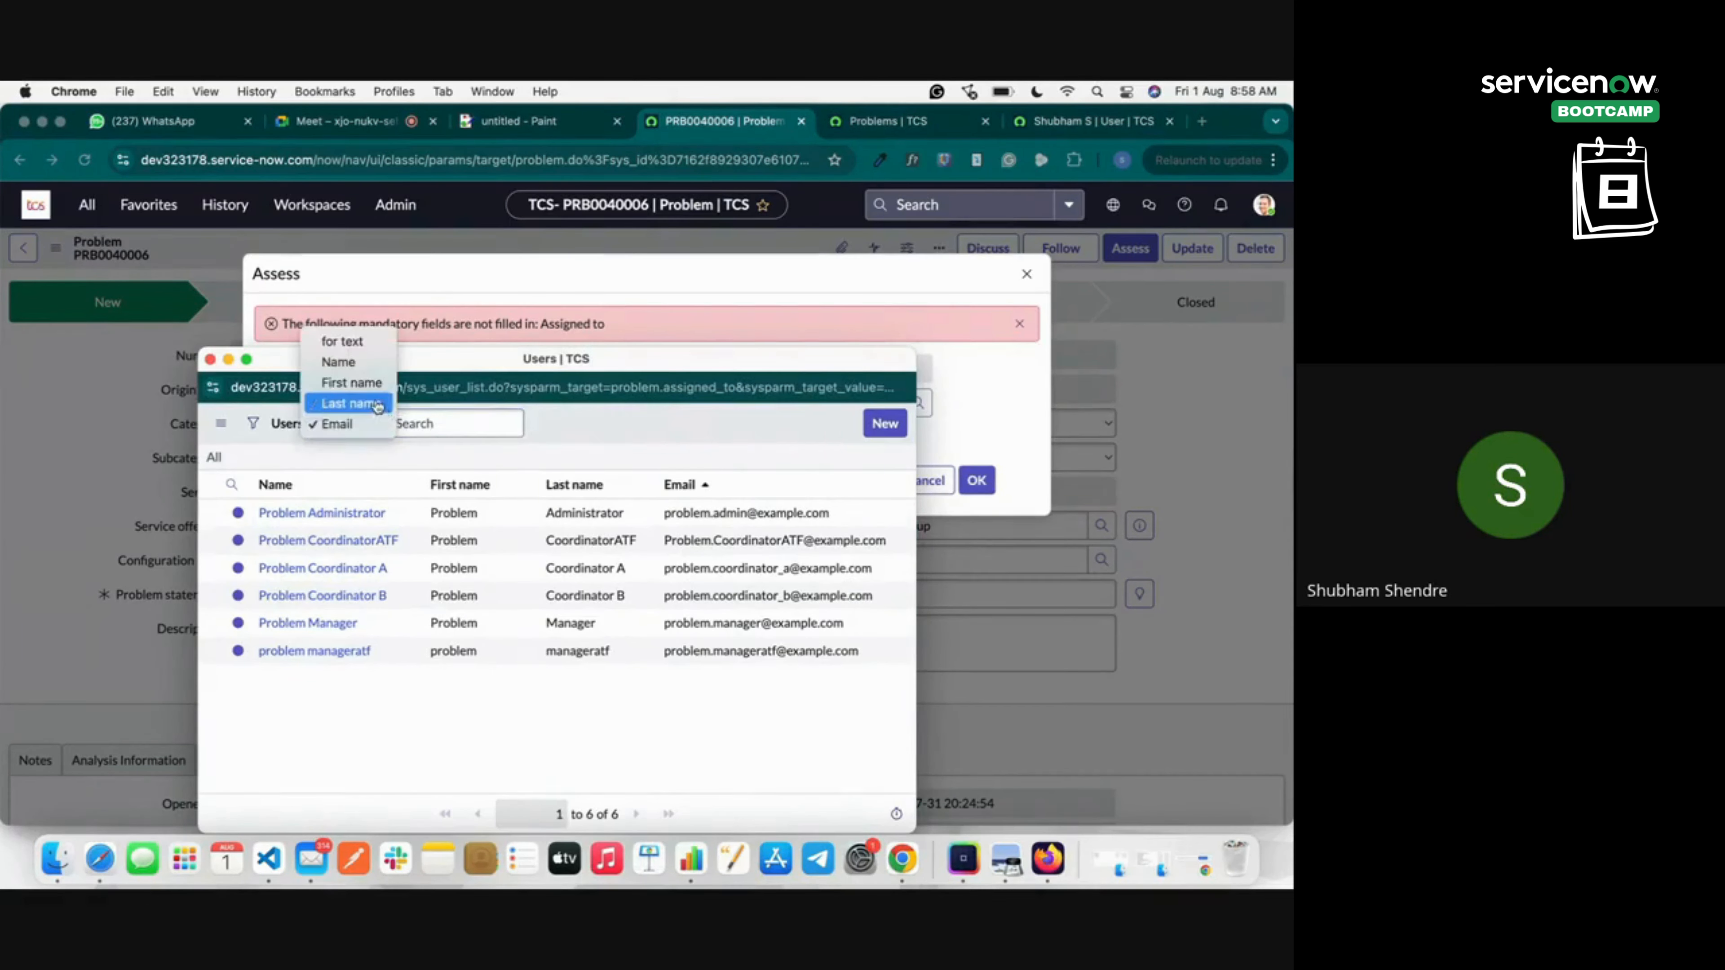
left_click(373, 424)
left_click(460, 425)
key("super+v")
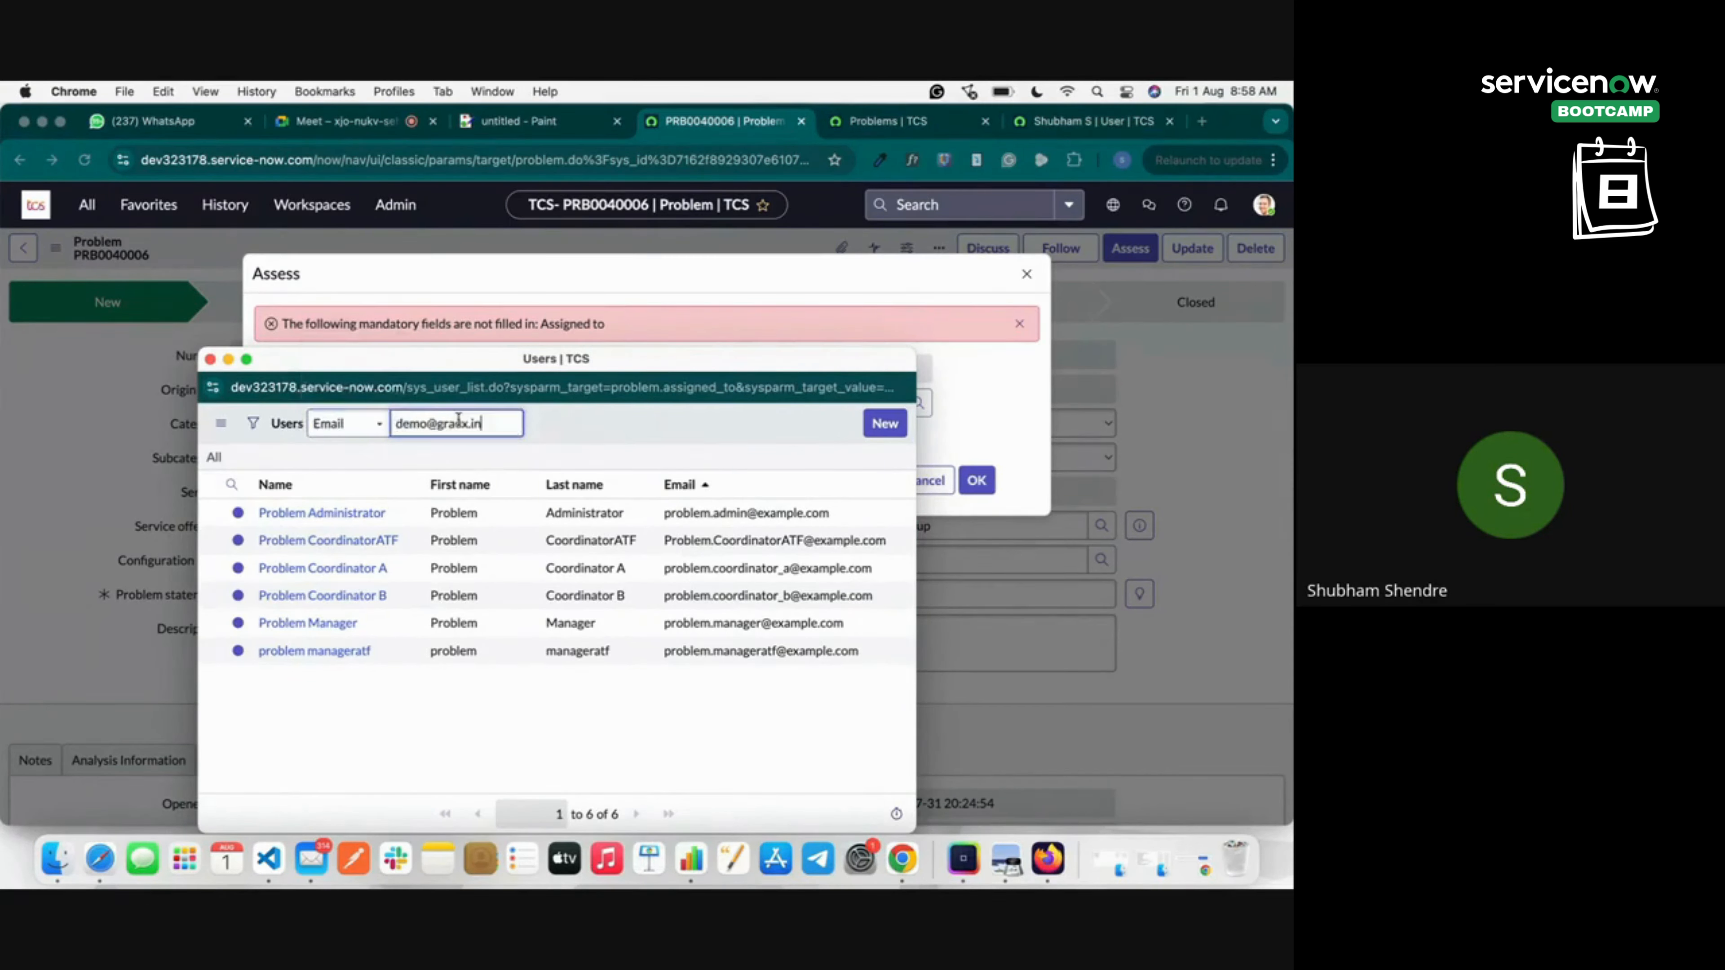
key("Return")
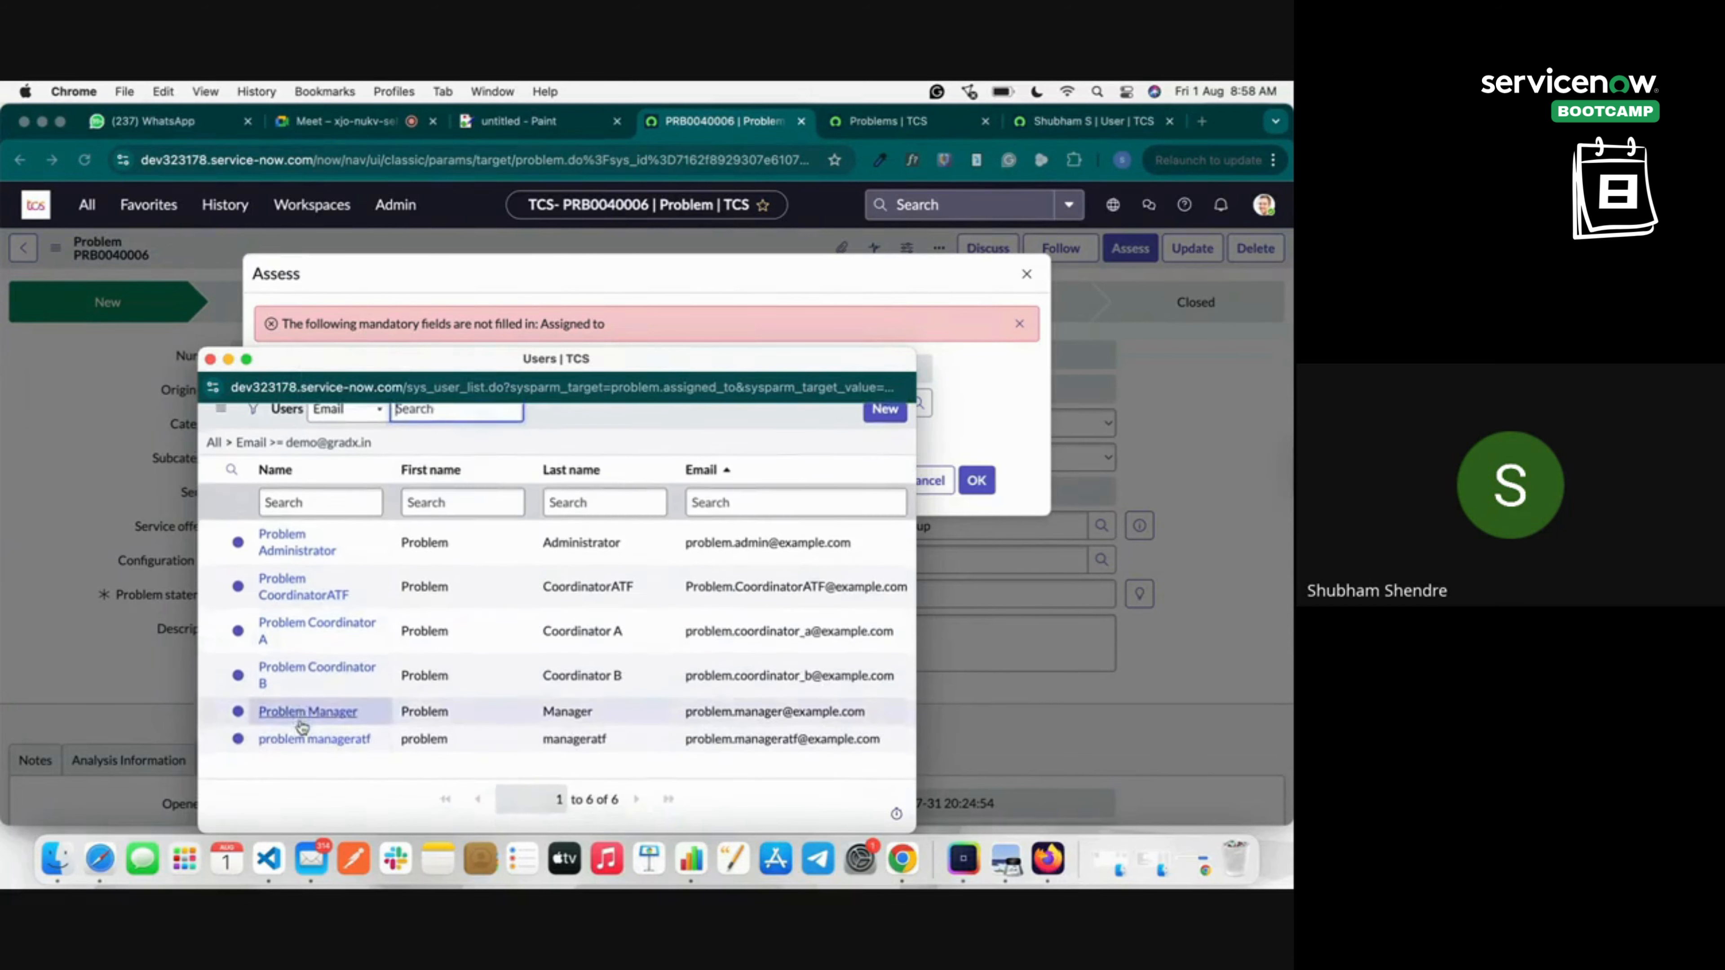
left_click(283, 560)
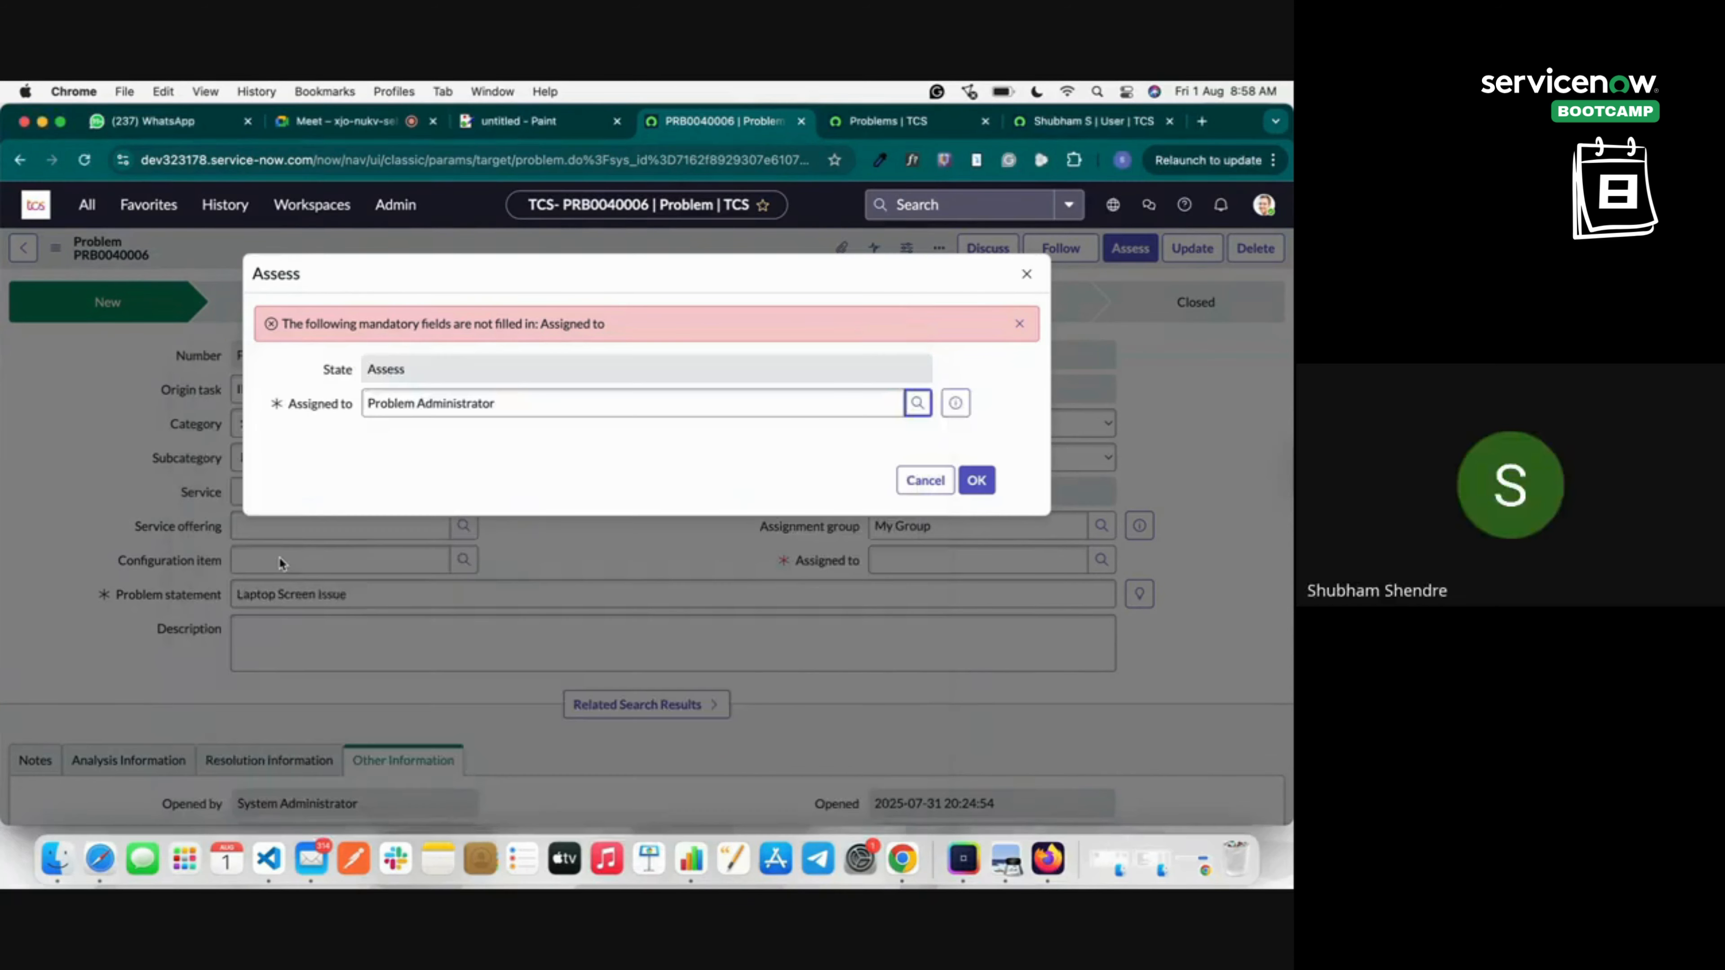
left_click(975, 480)
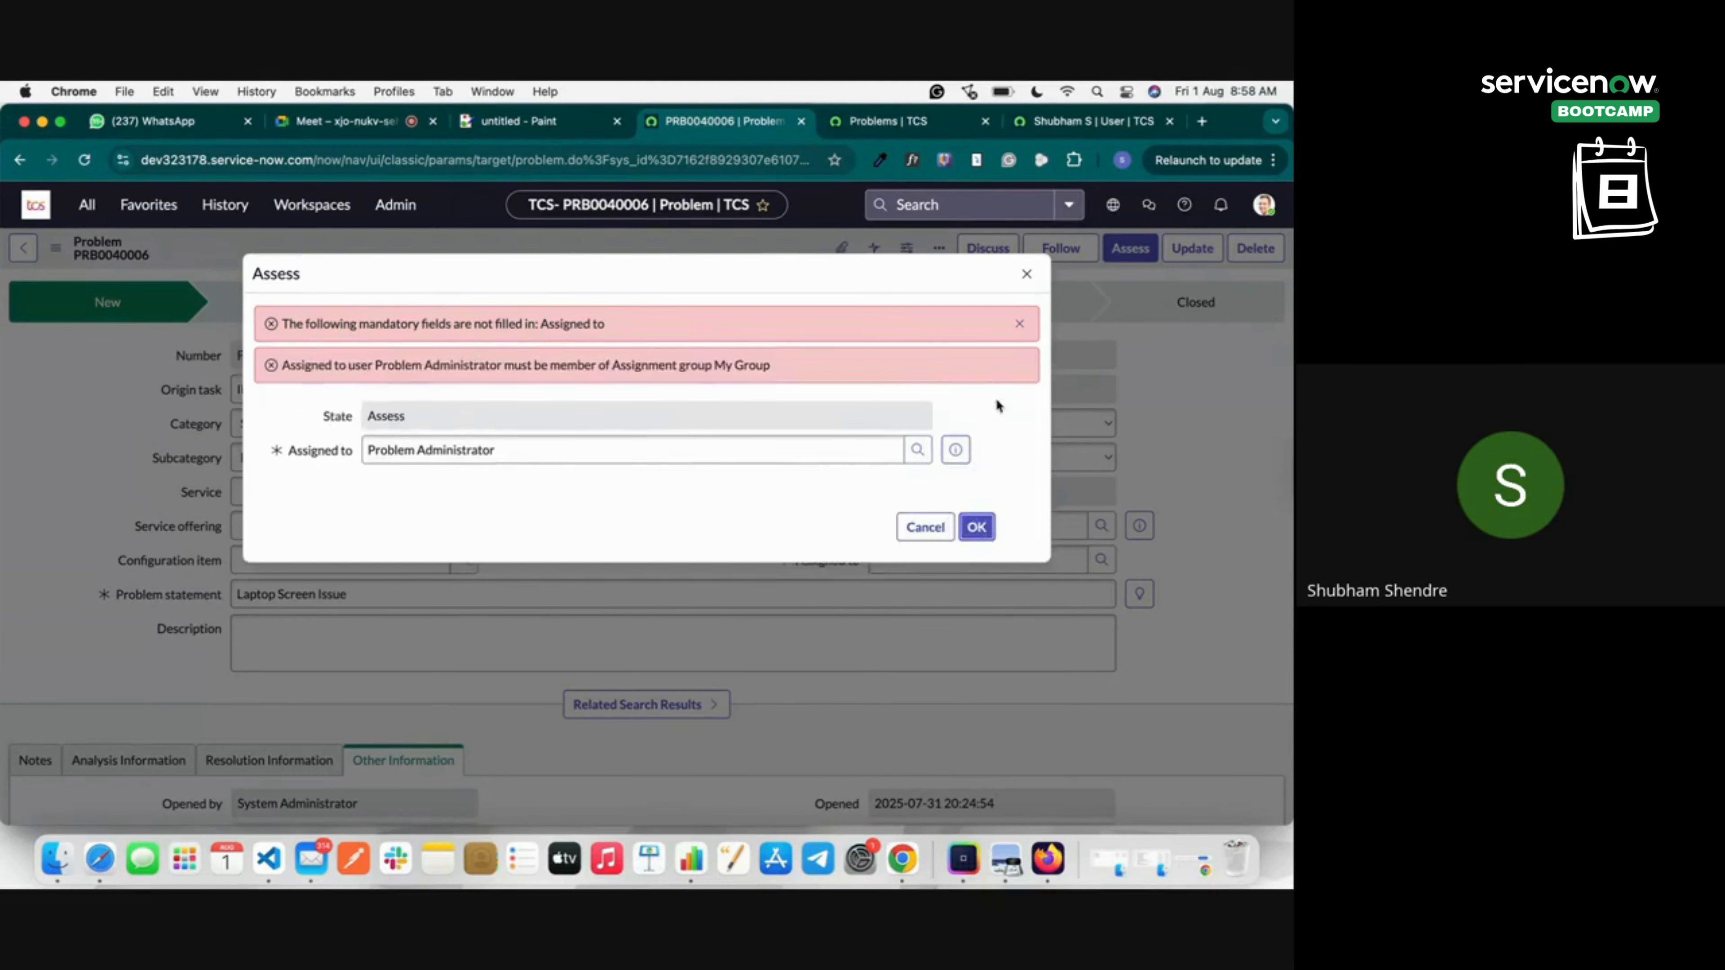
left_click(1026, 273)
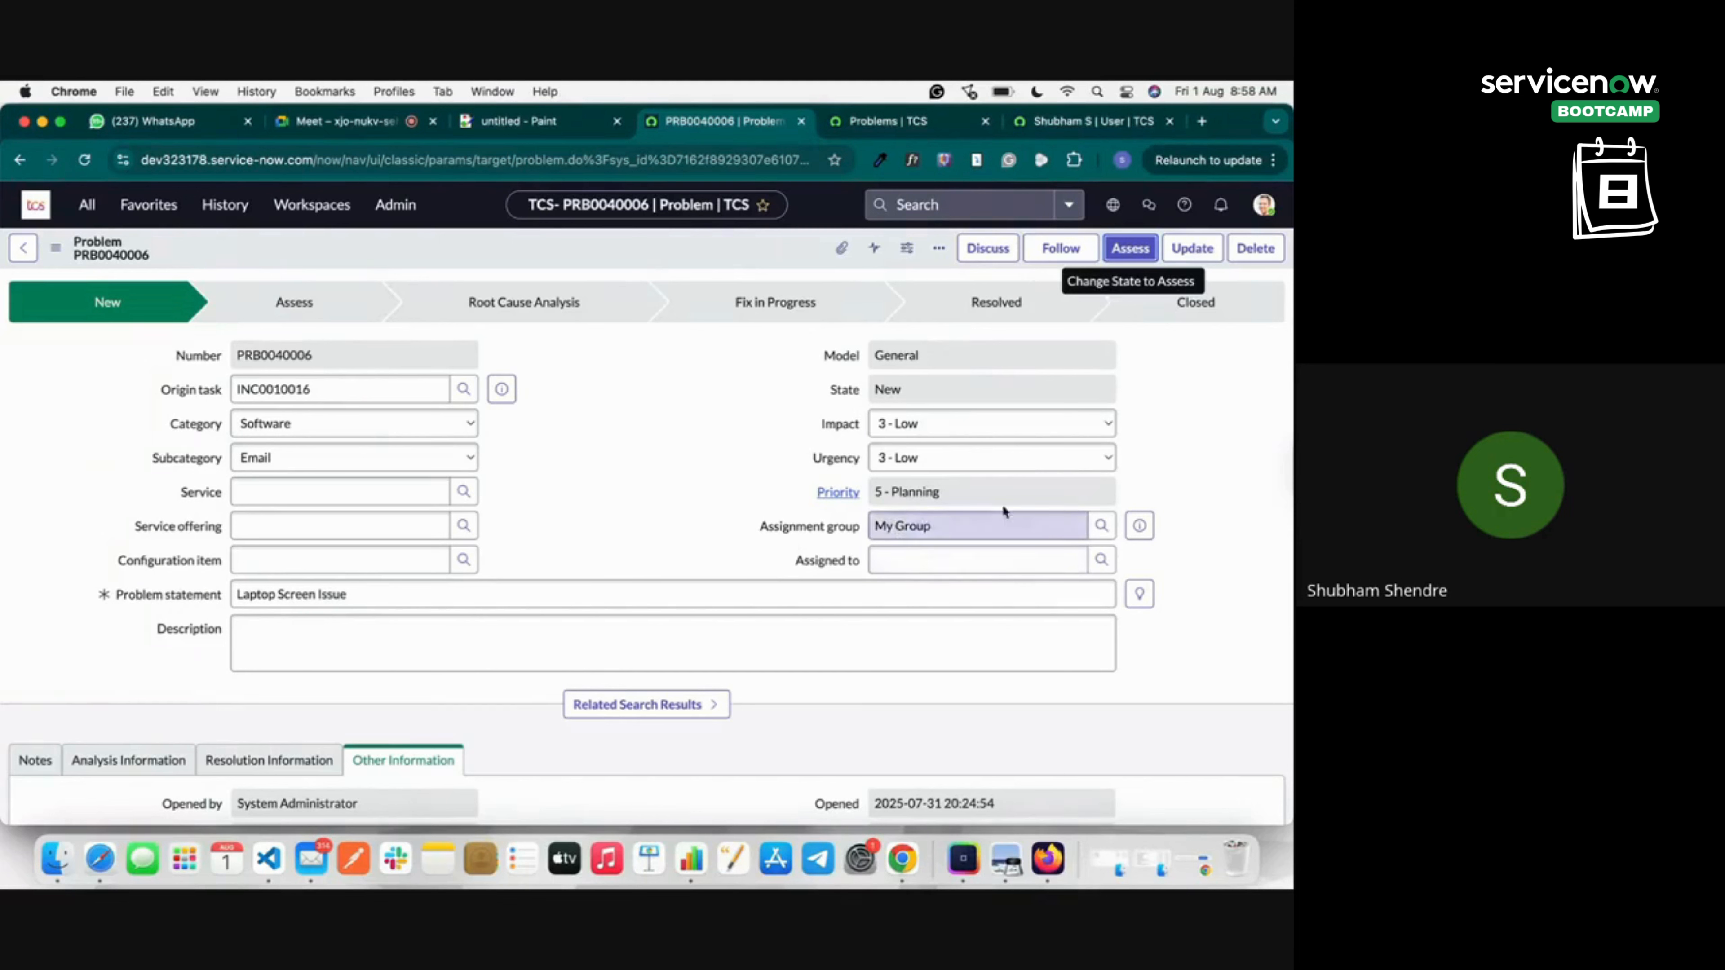
left_click(1101, 559)
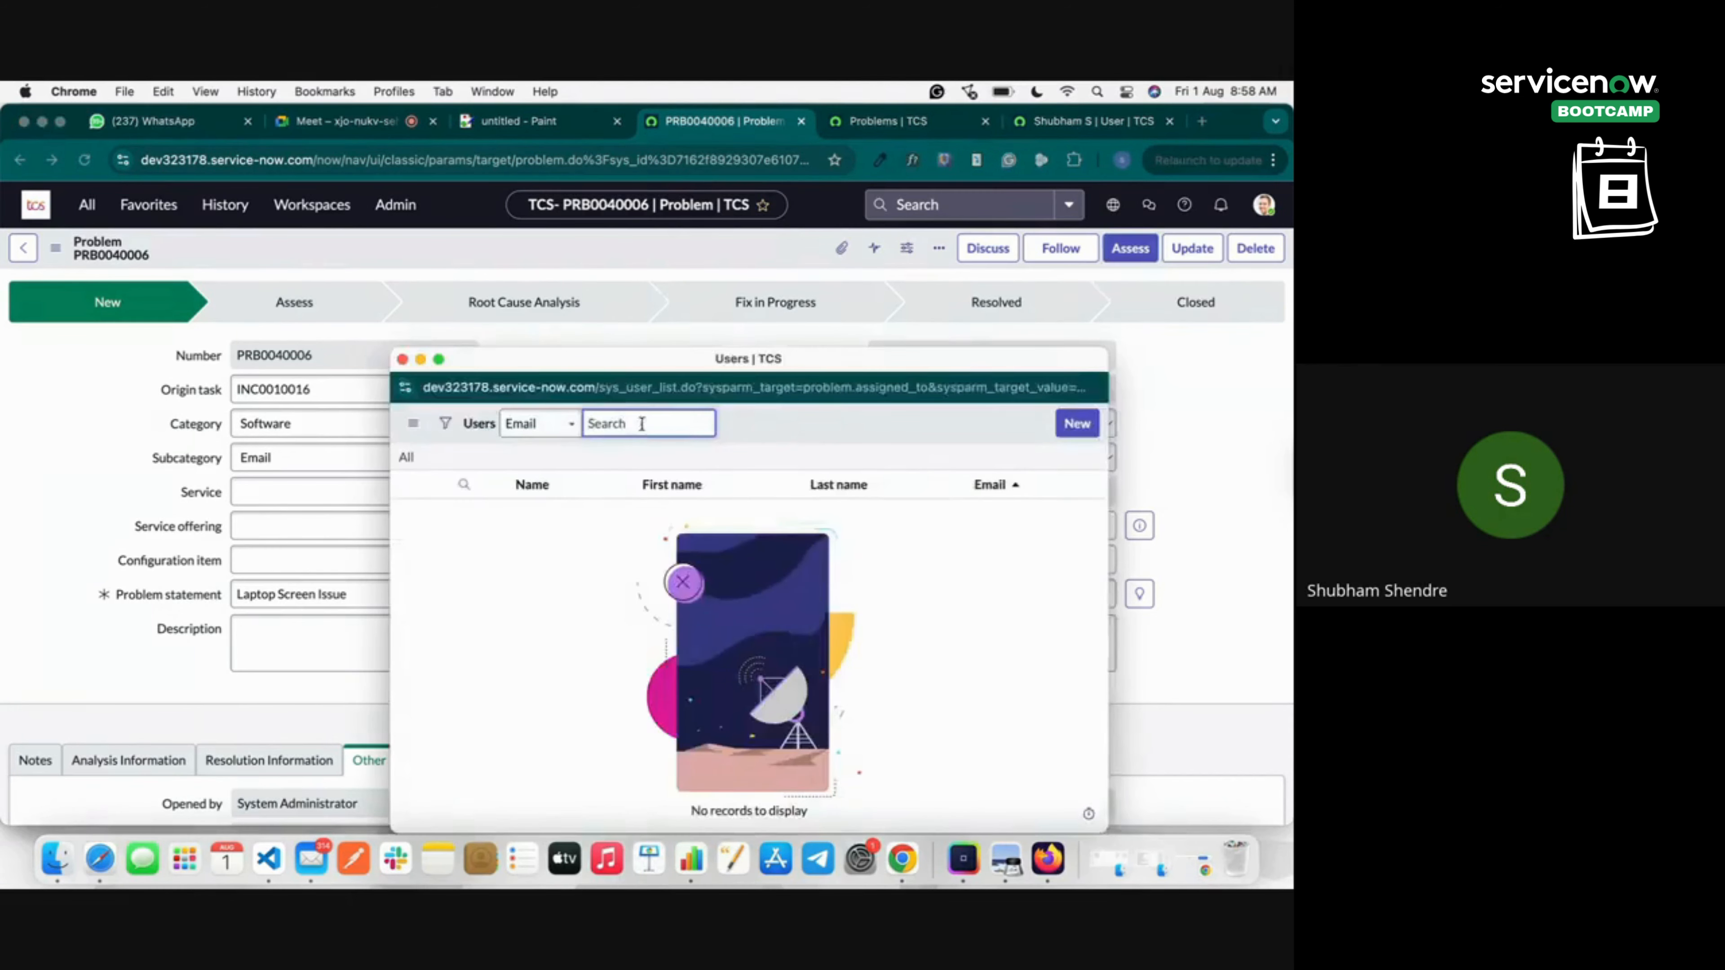
left_click(403, 358)
left_click(1130, 248)
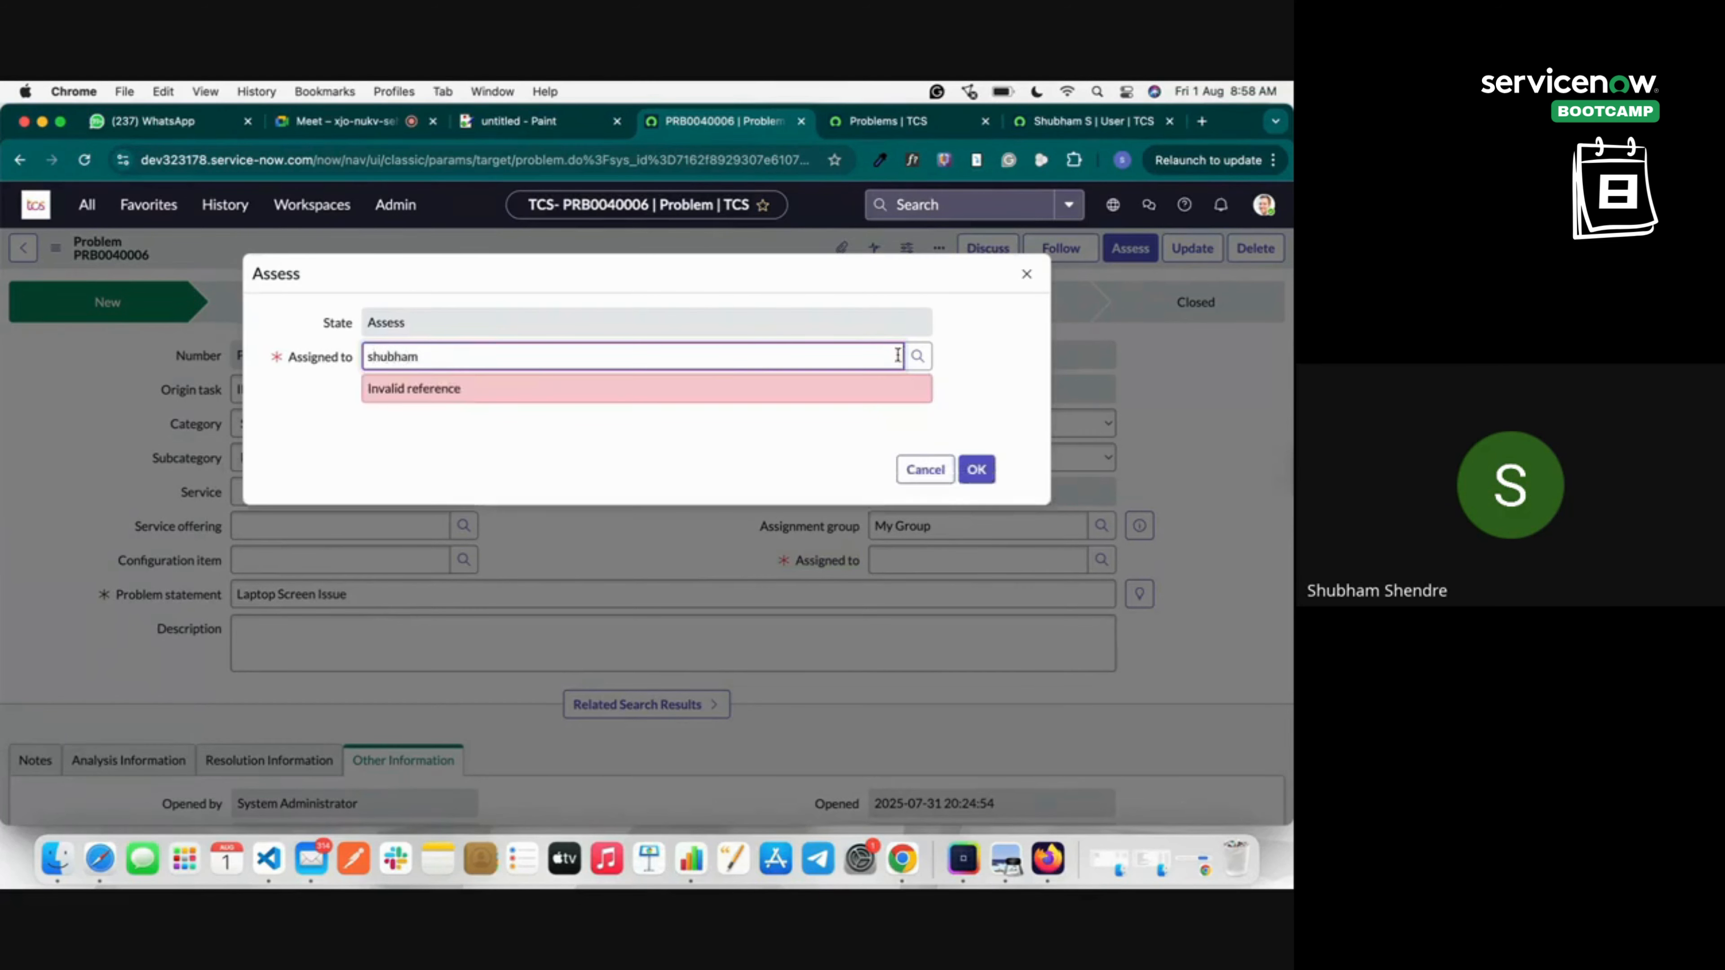
left_click(917, 355)
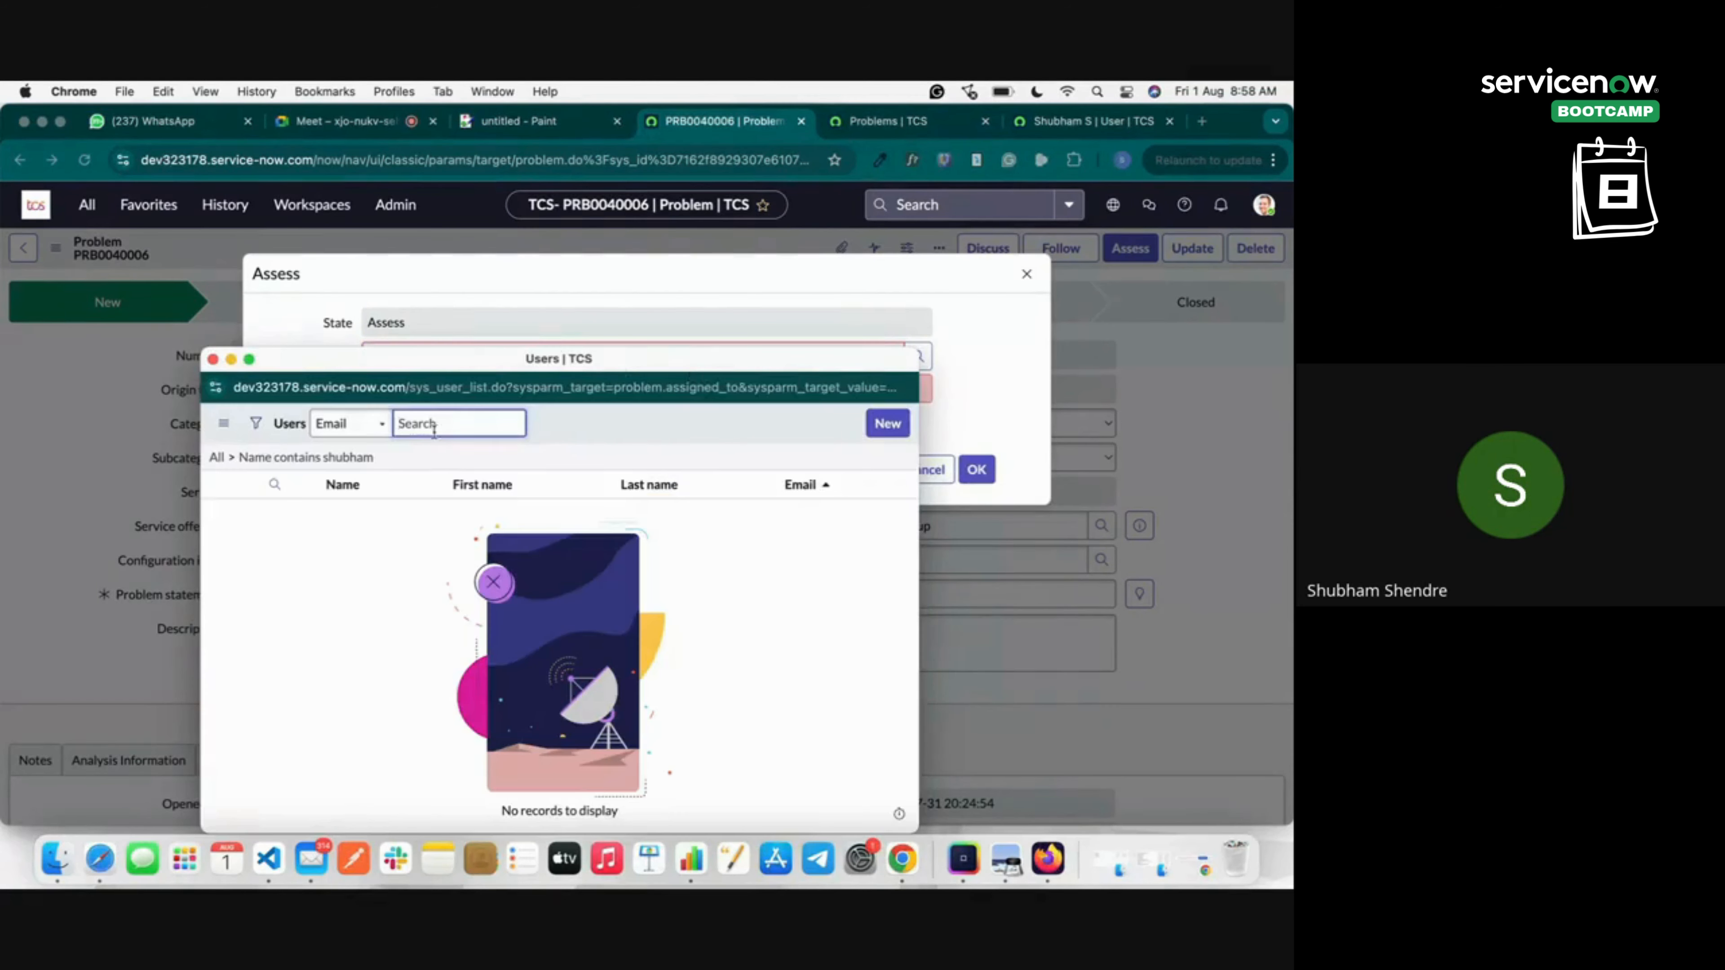
type("s")
left_click(347, 422)
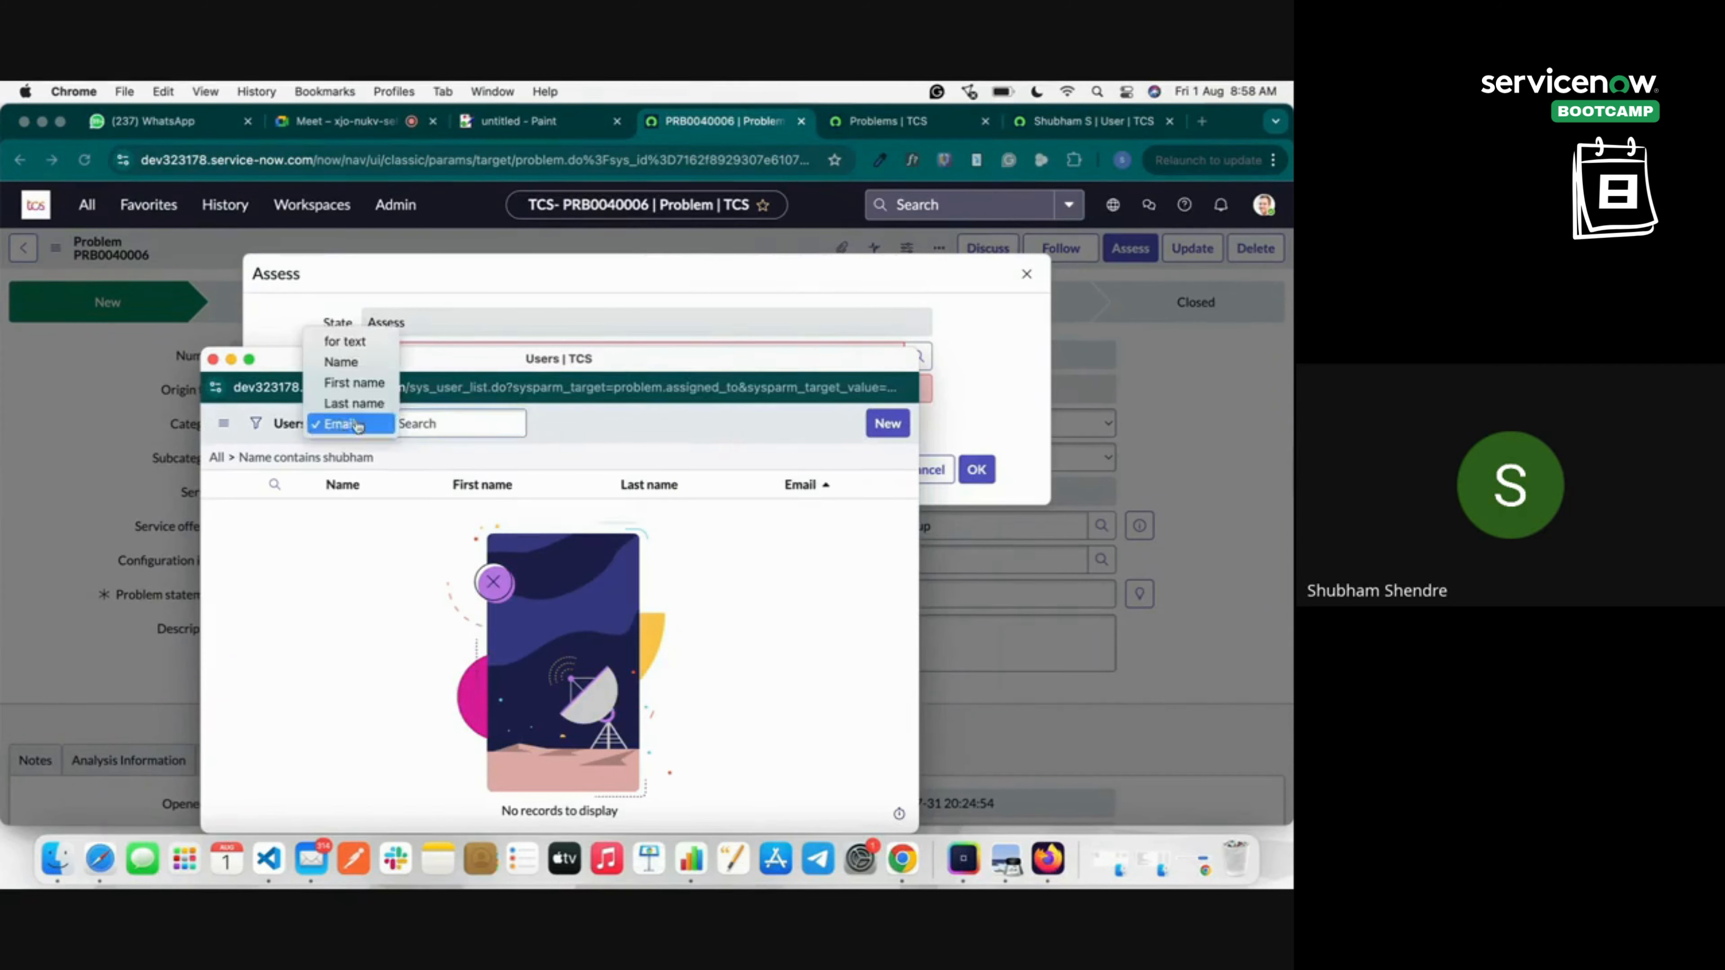
left_click(358, 341)
left_click(360, 425)
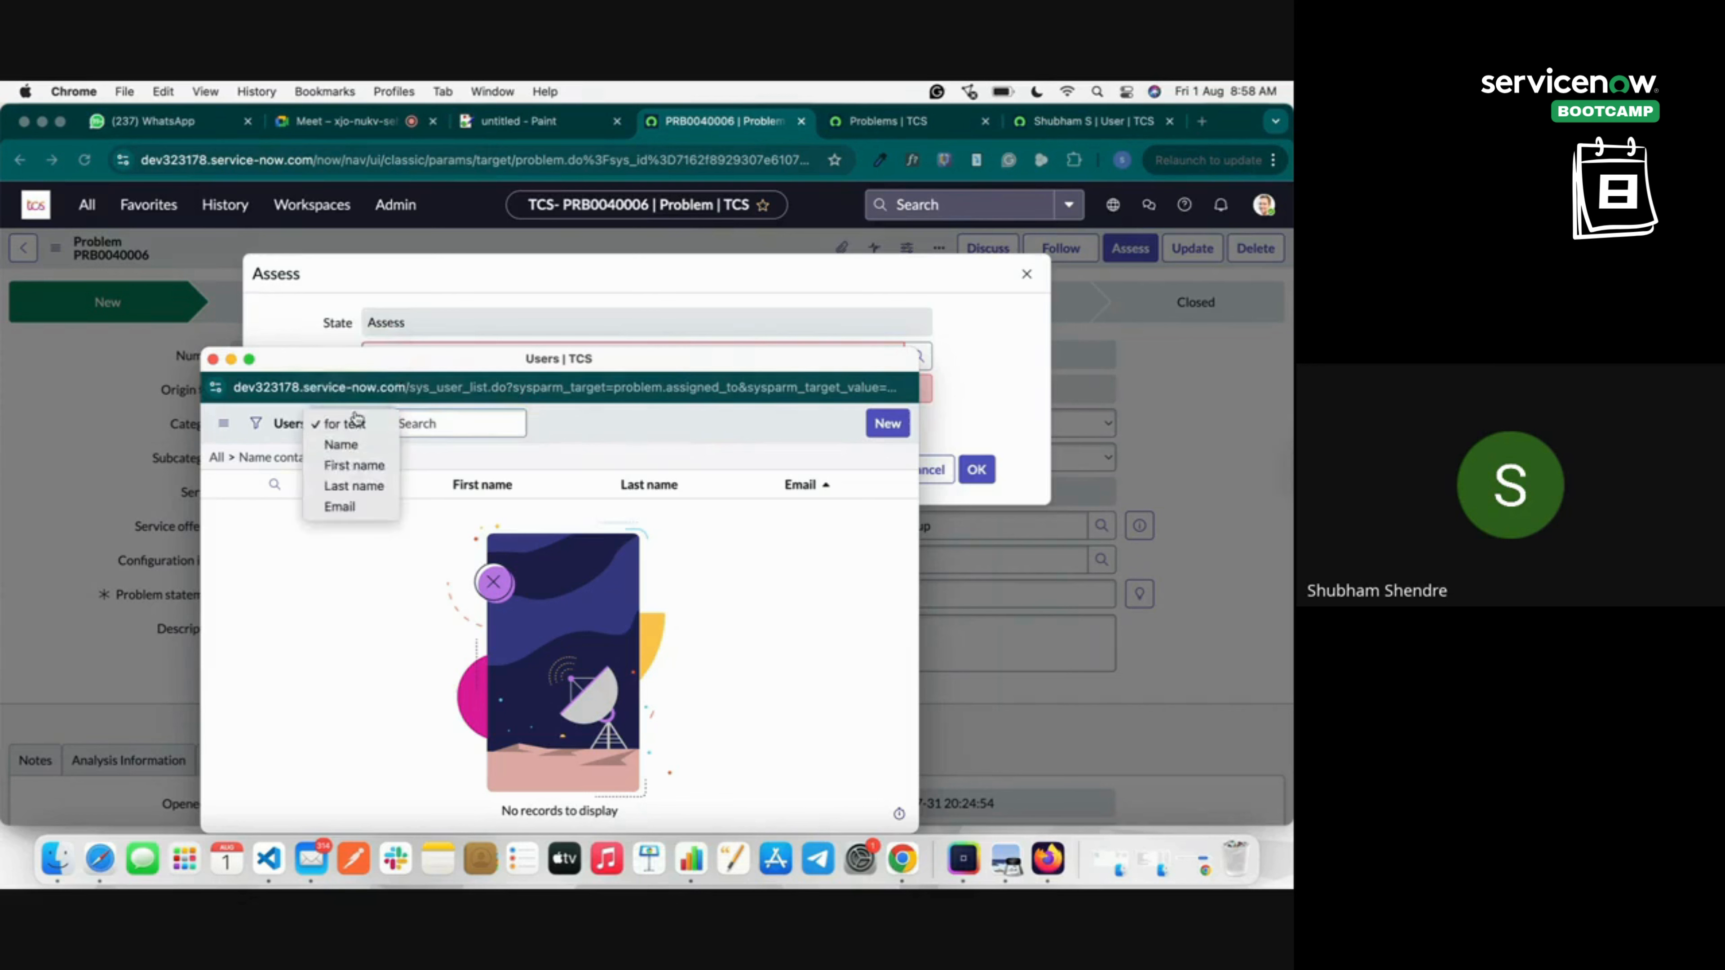
left_click(358, 446)
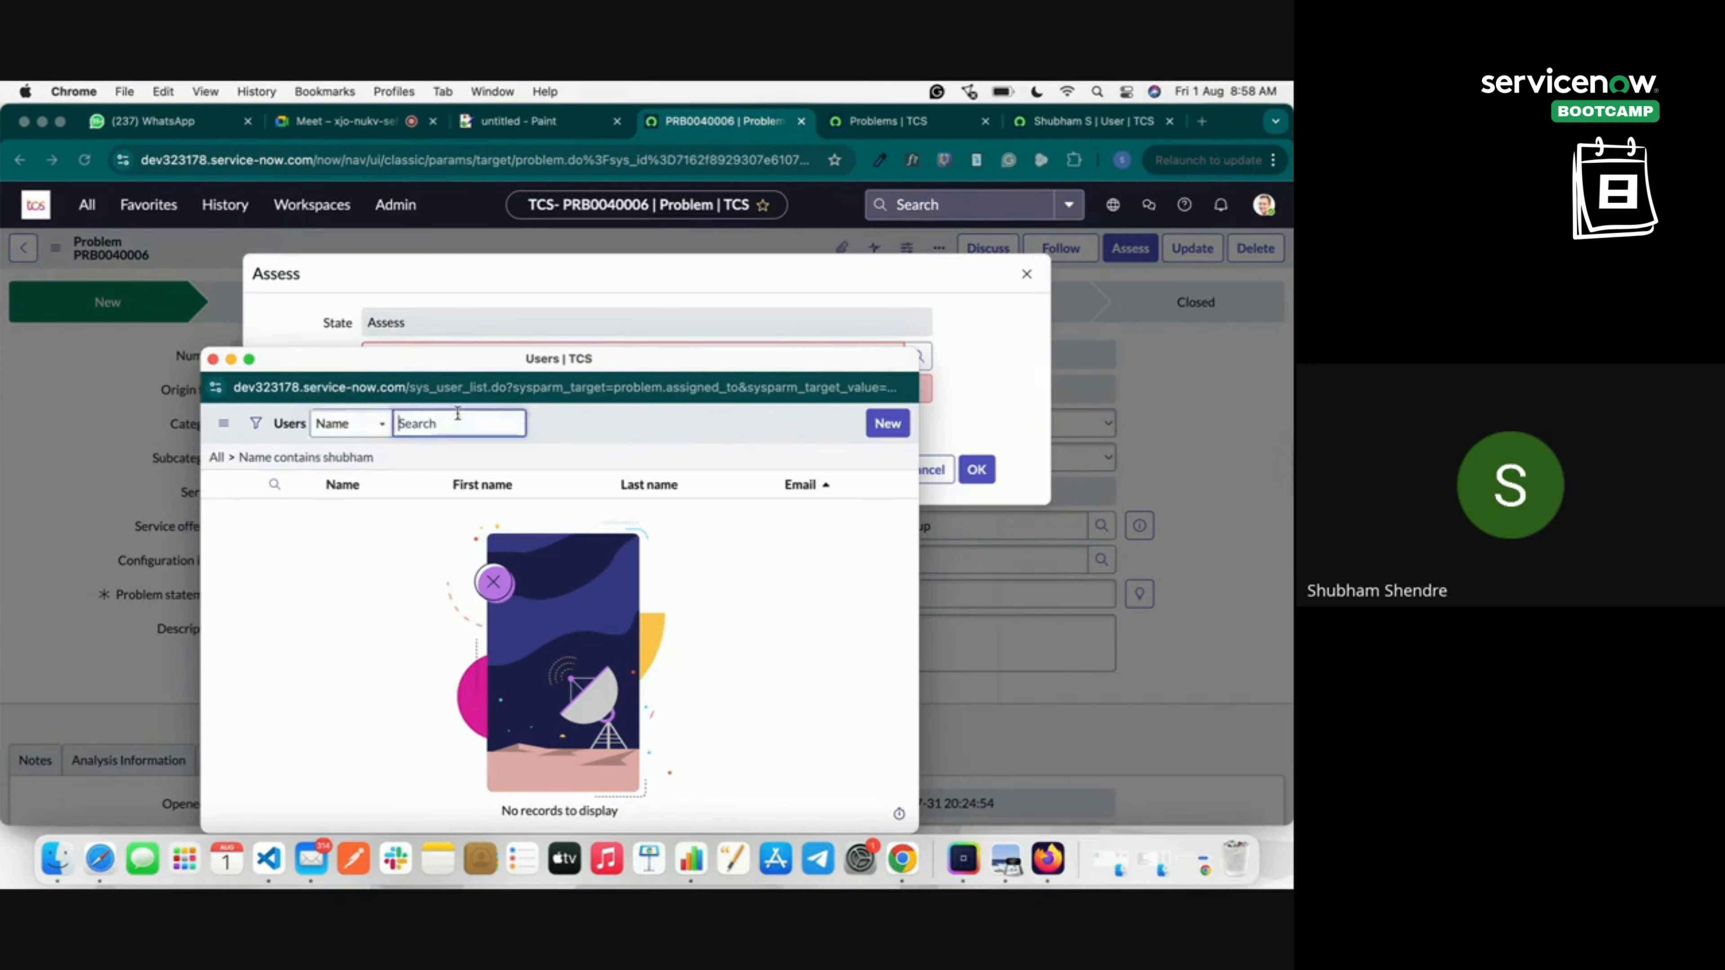
type("shubham")
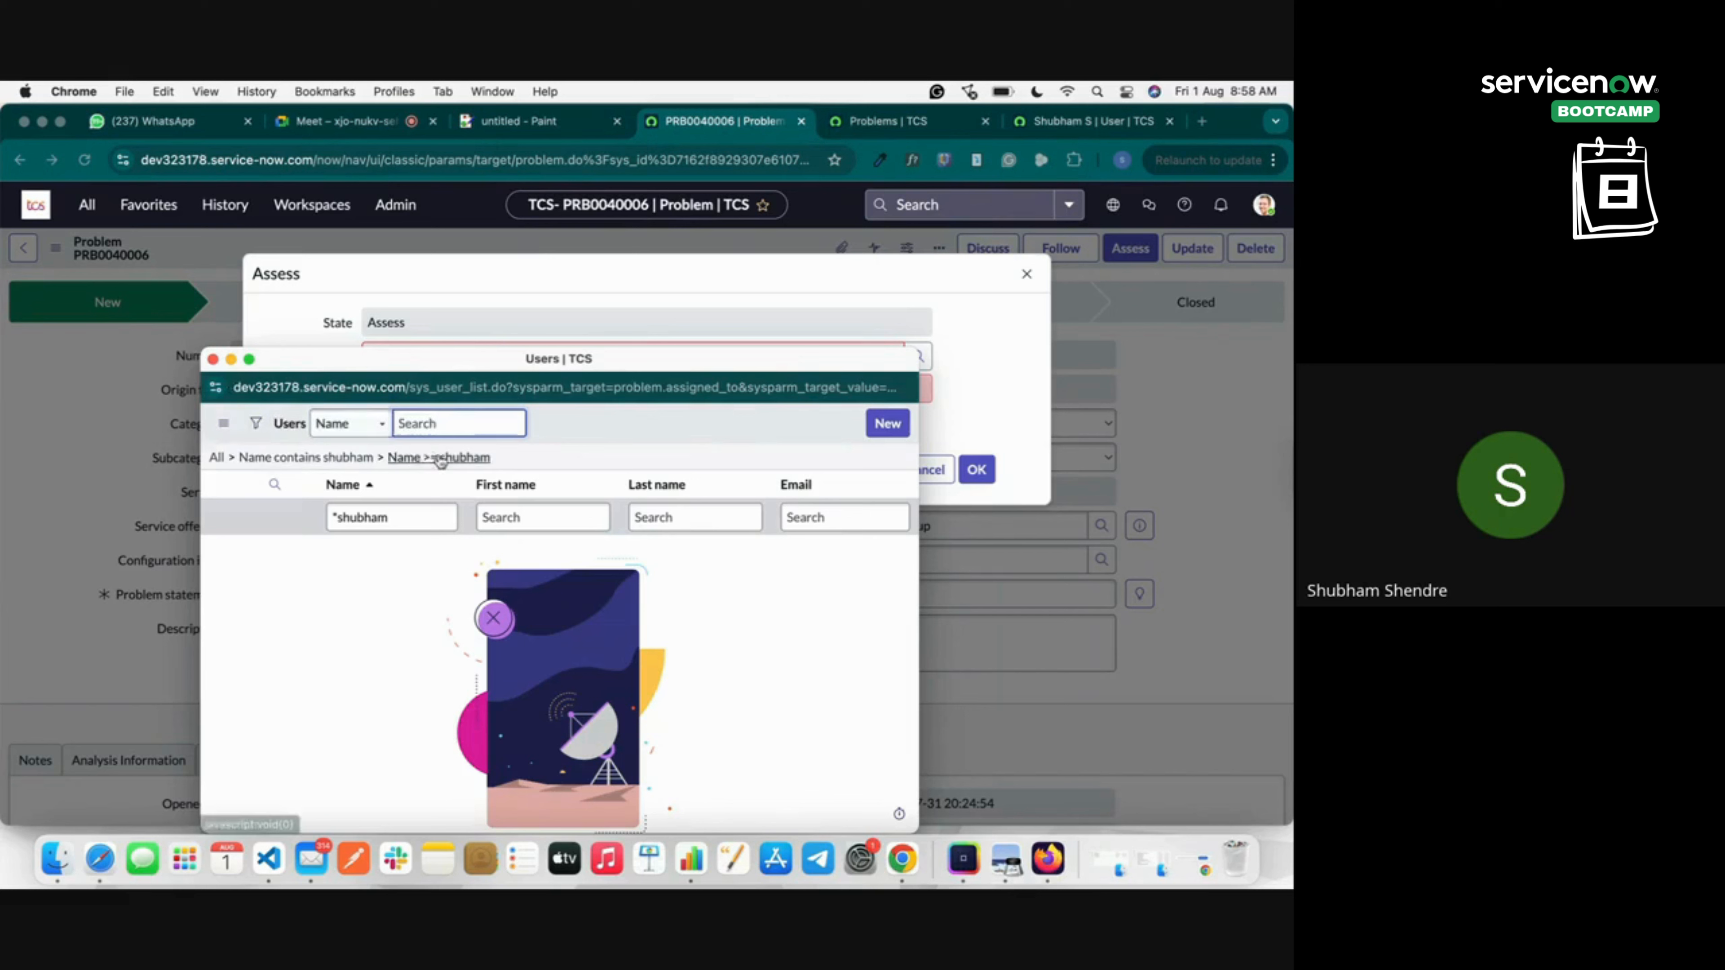
left_click(358, 424)
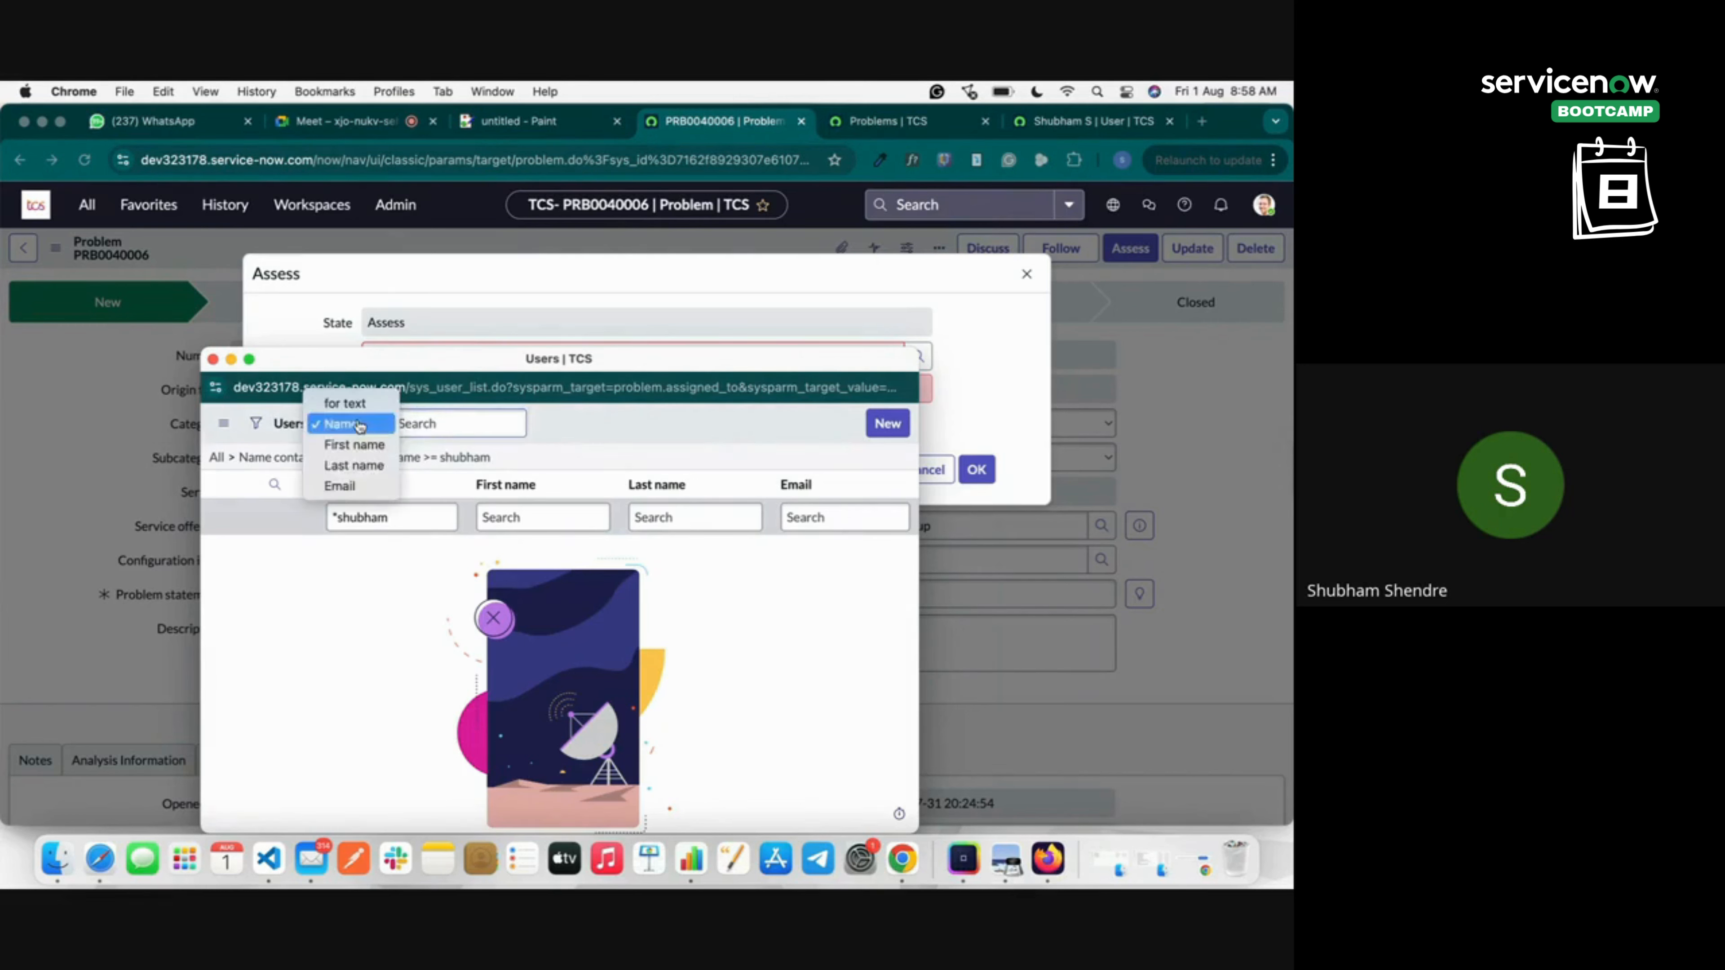
left_click(348, 451)
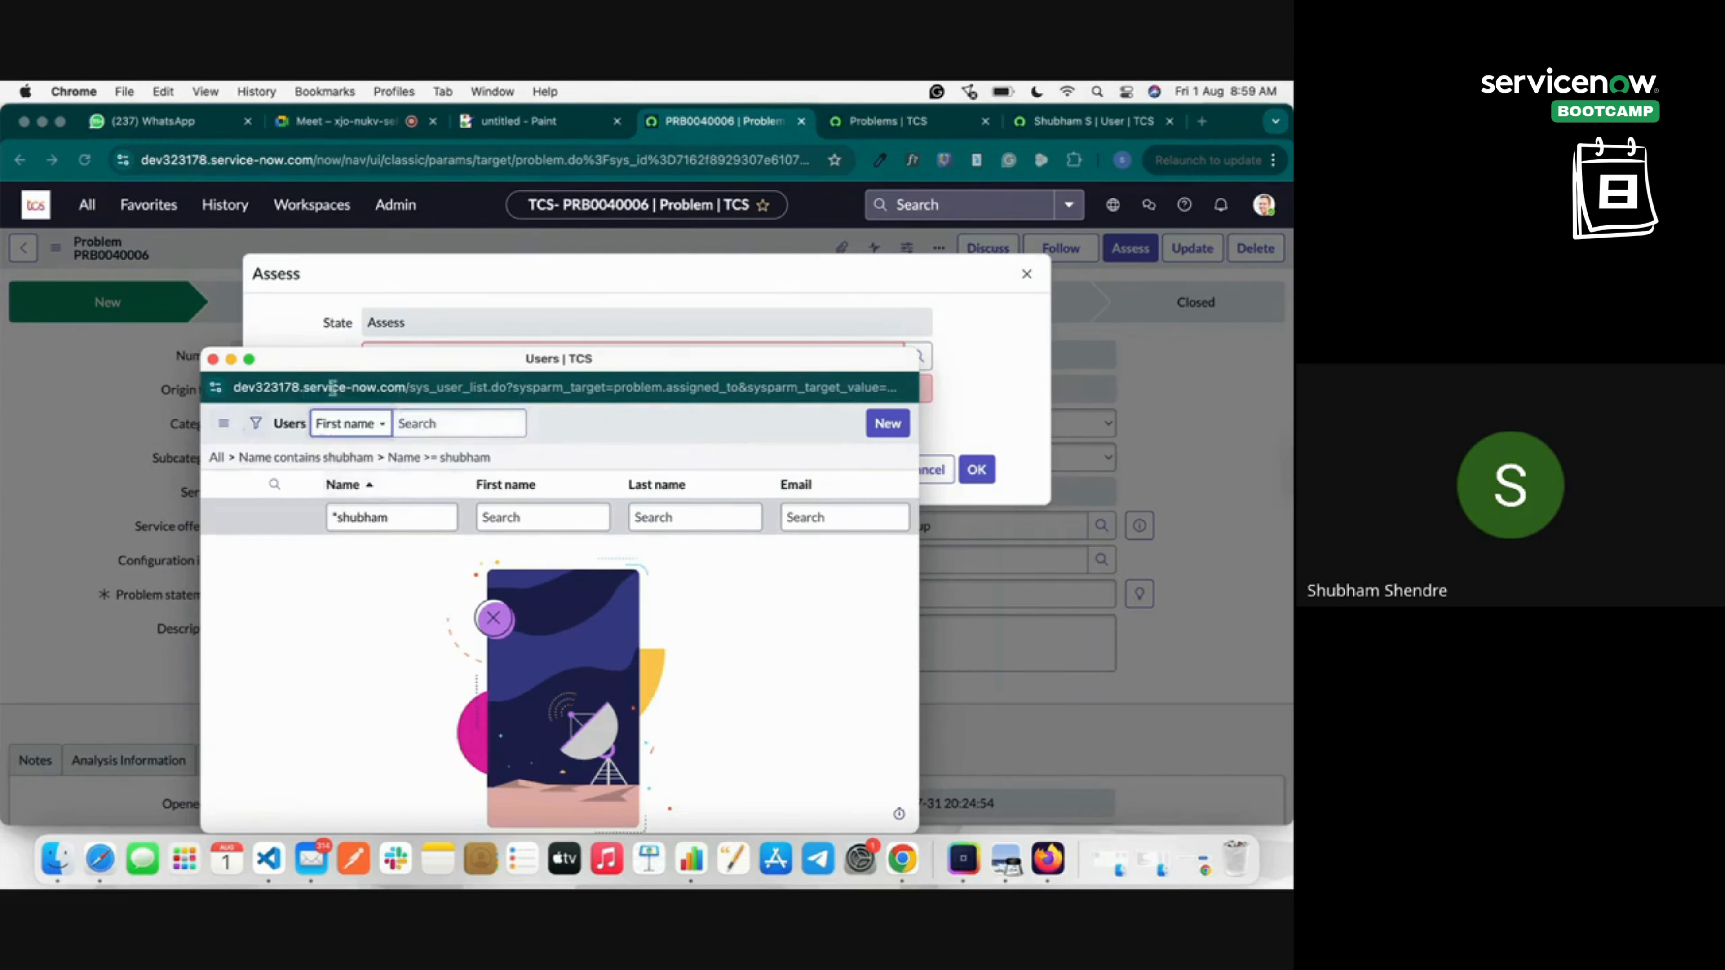
left_click(212, 359)
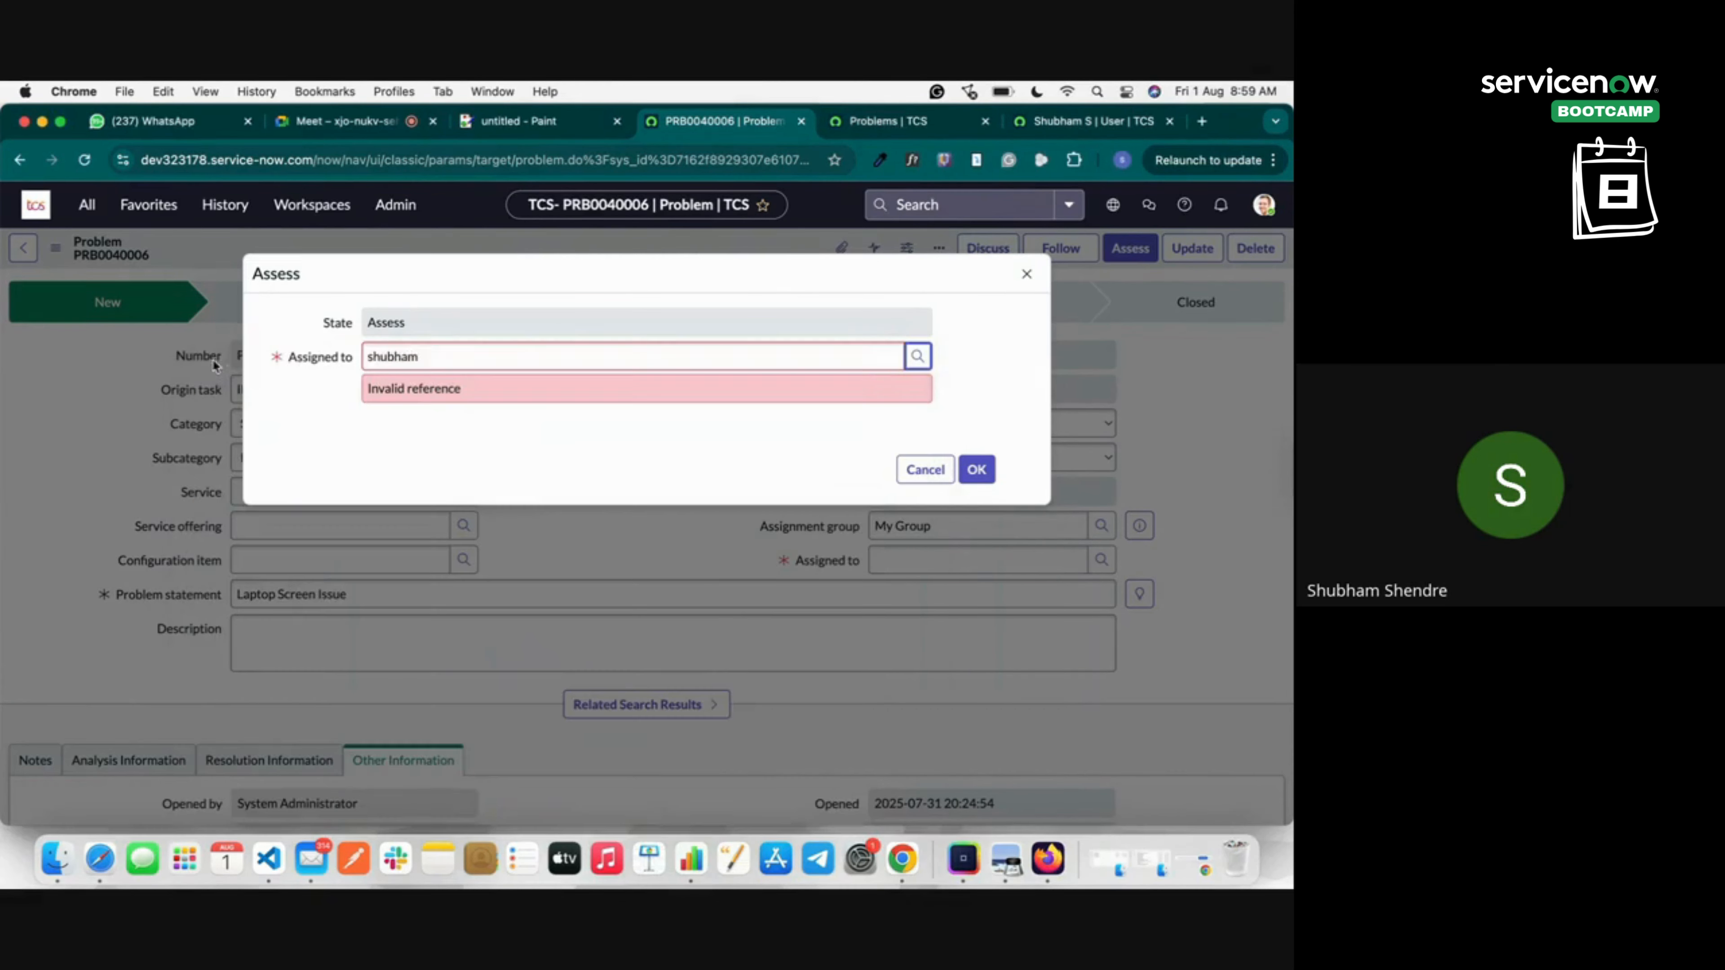
left_click(918, 356)
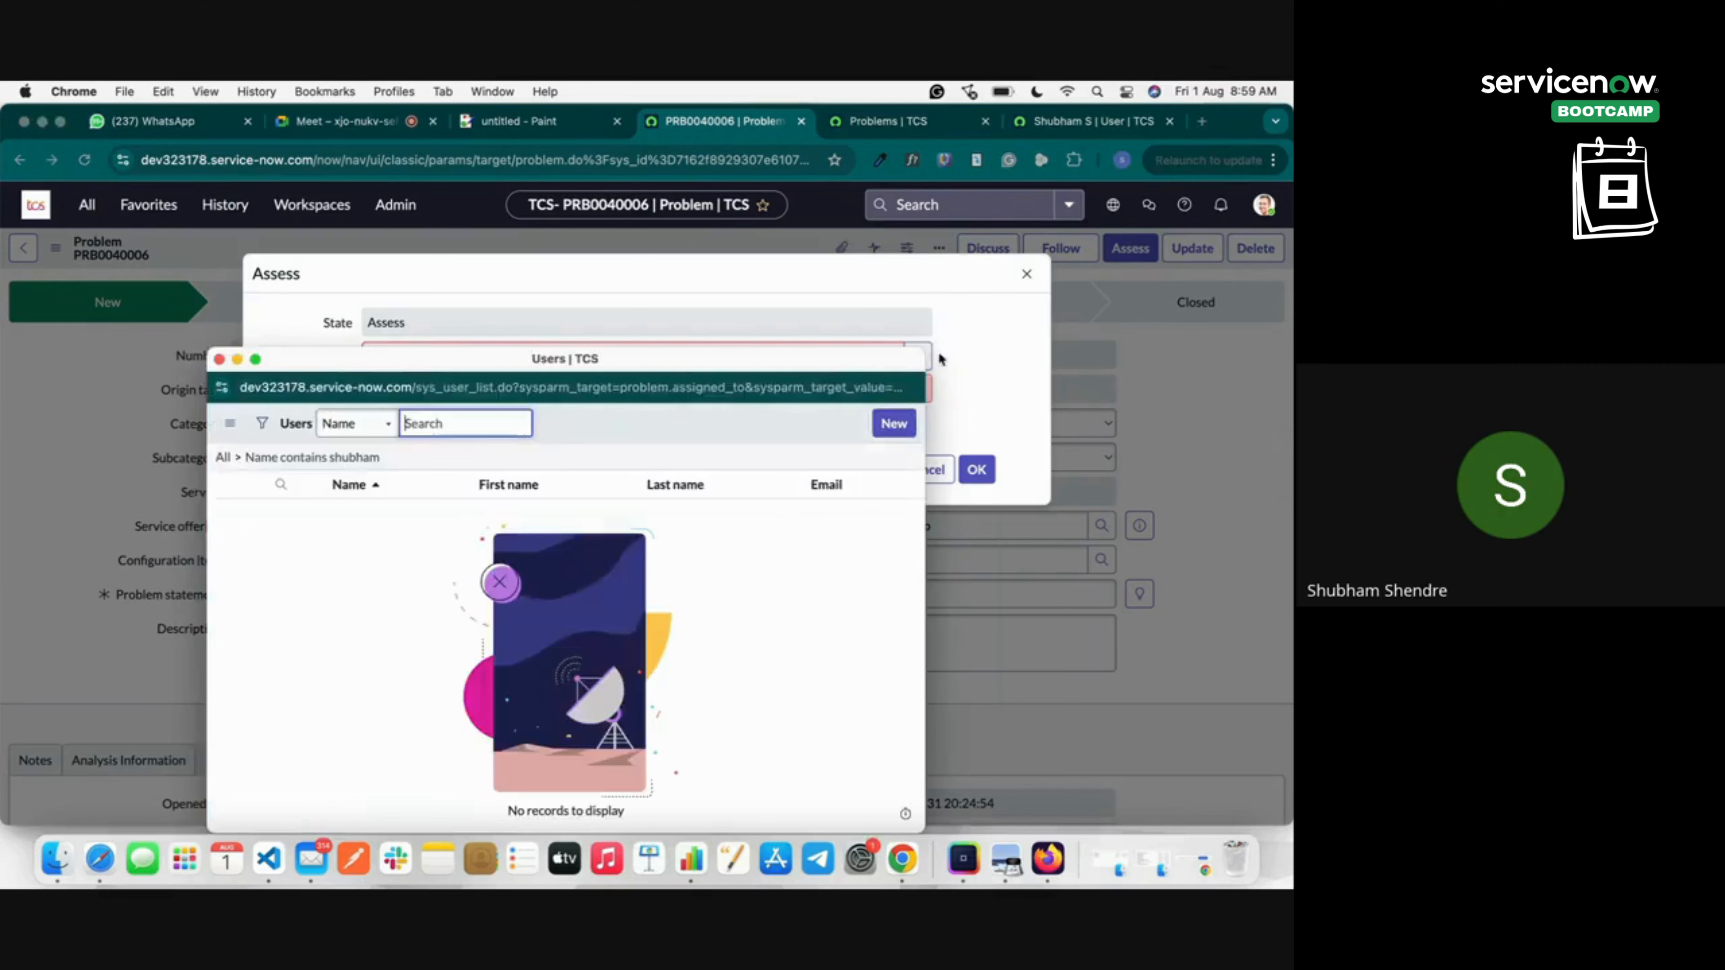
left_click(939, 354)
double_click(621, 355)
key("BackSpace")
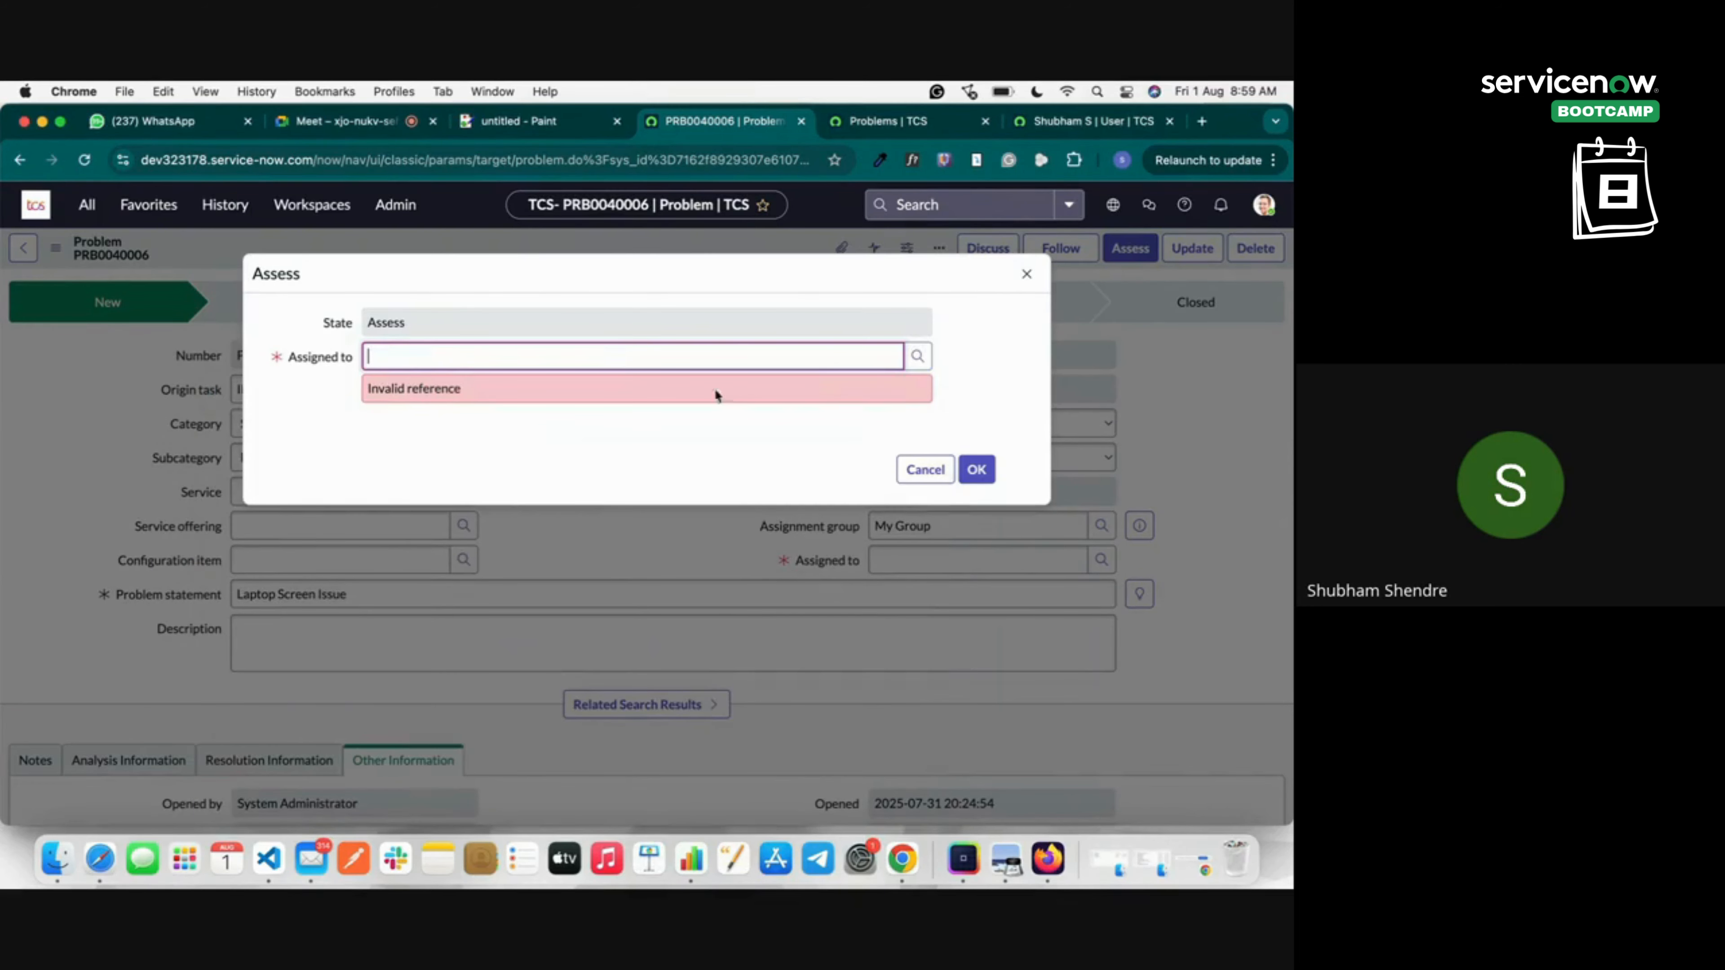
left_click(919, 355)
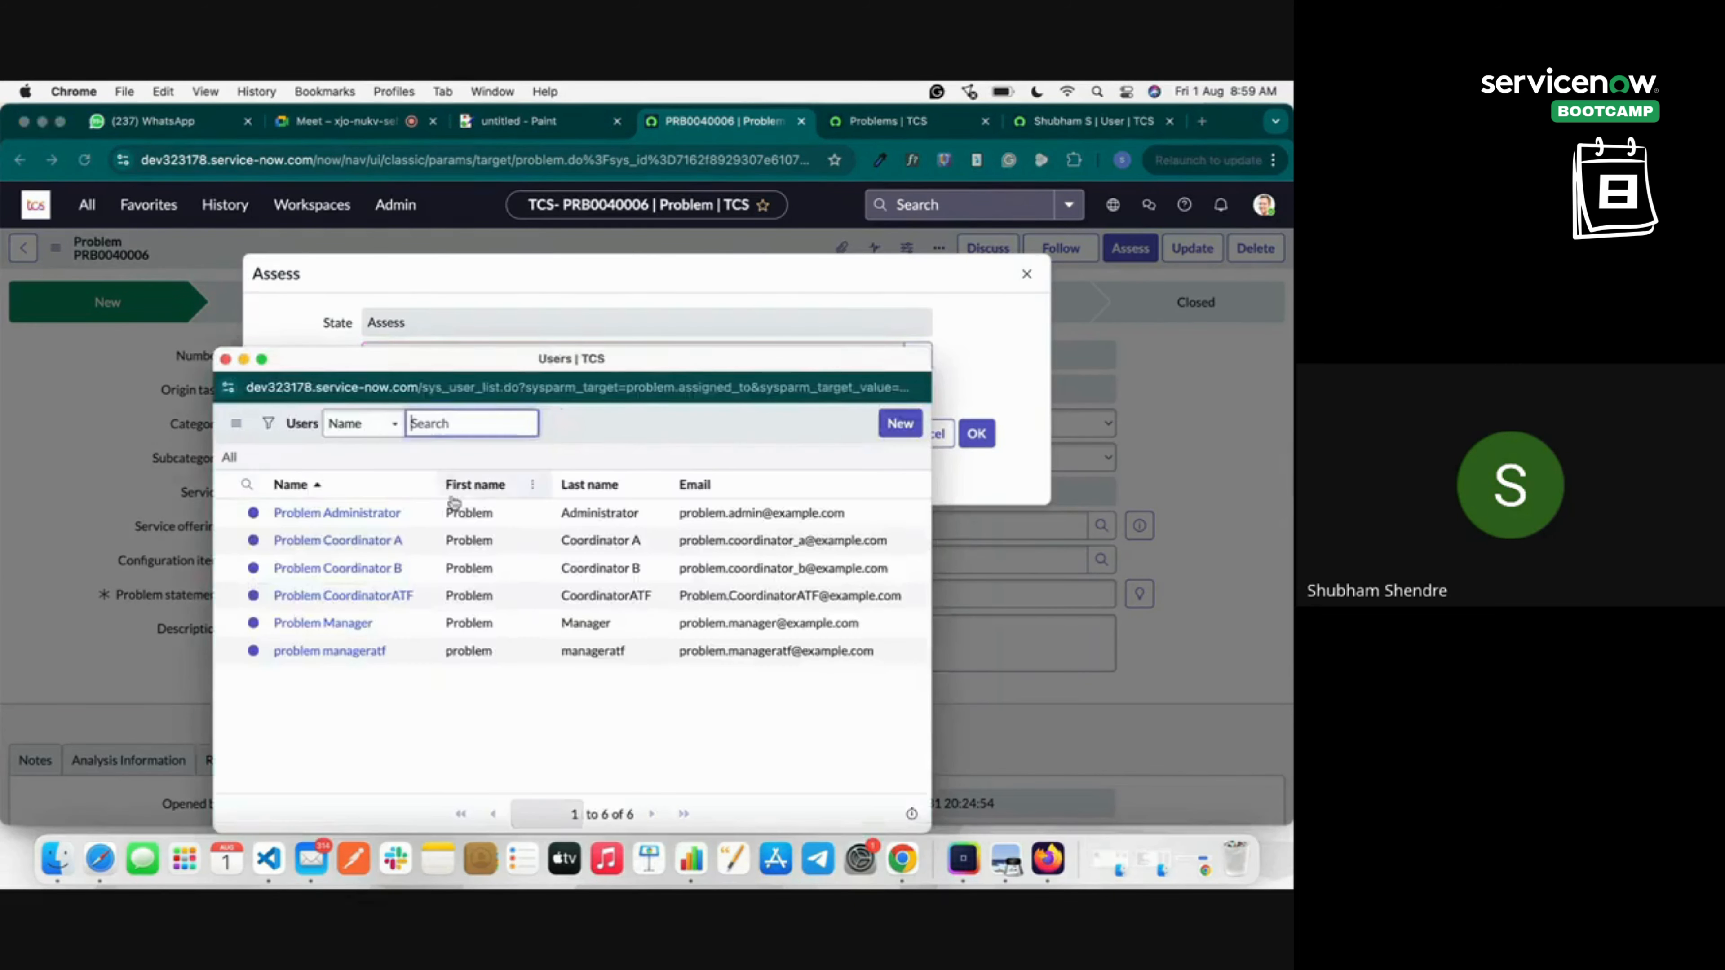
left_click(349, 623)
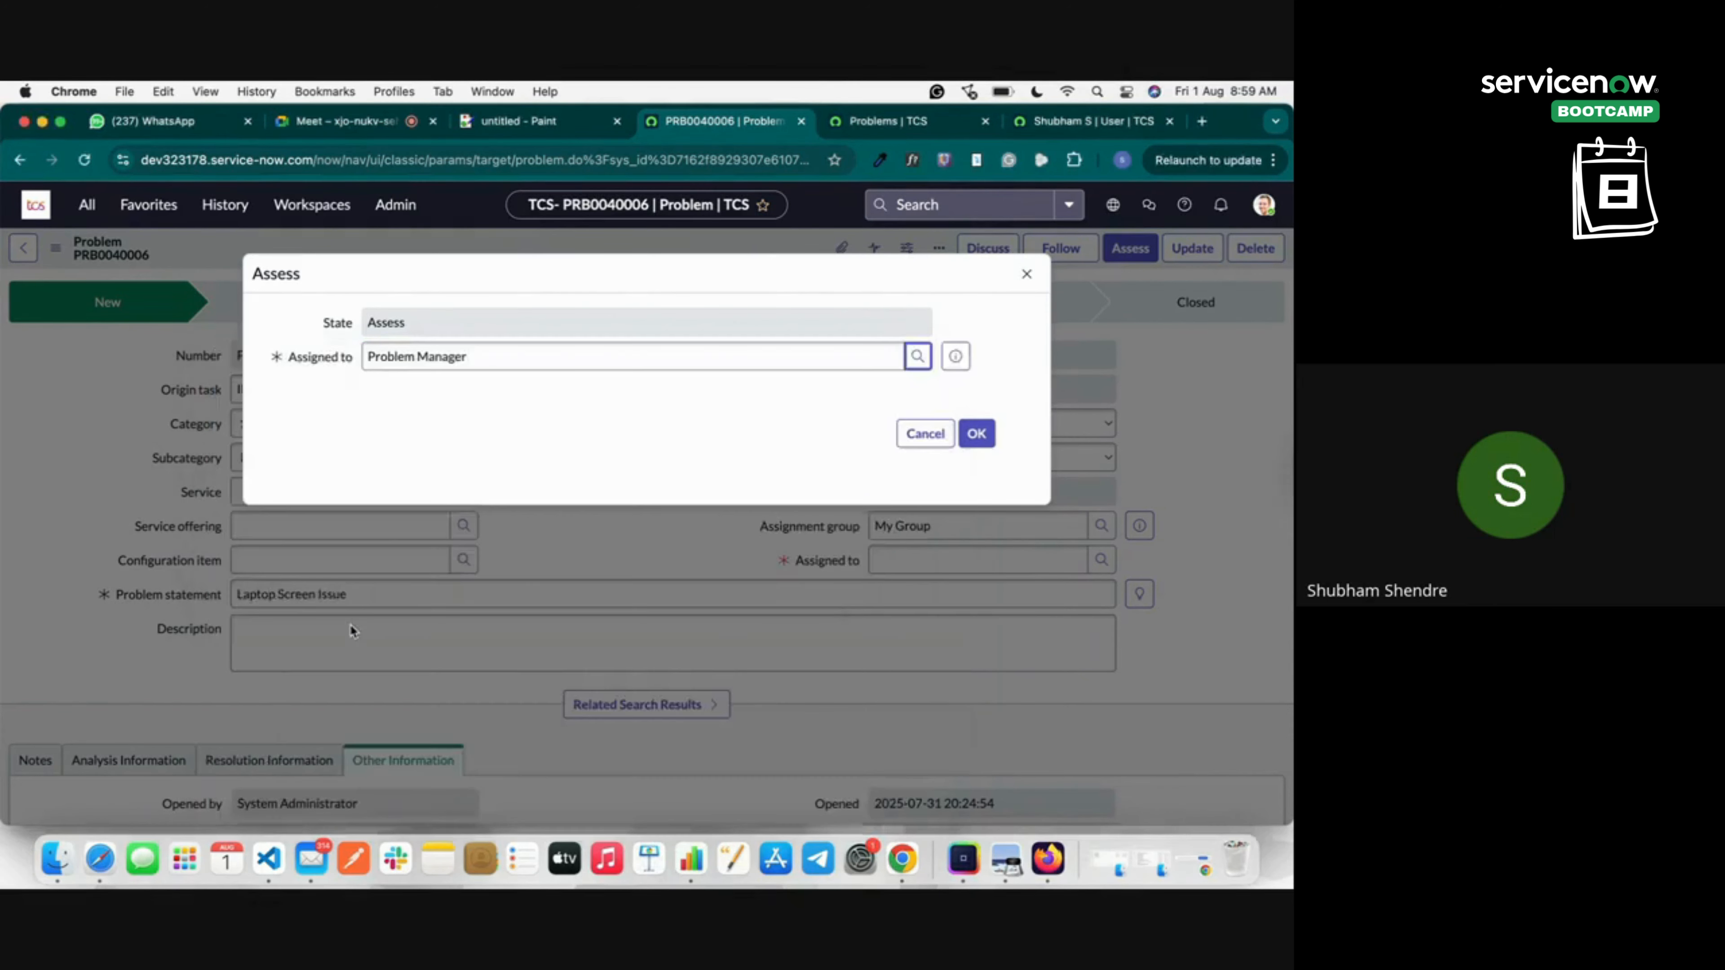
left_click(978, 433)
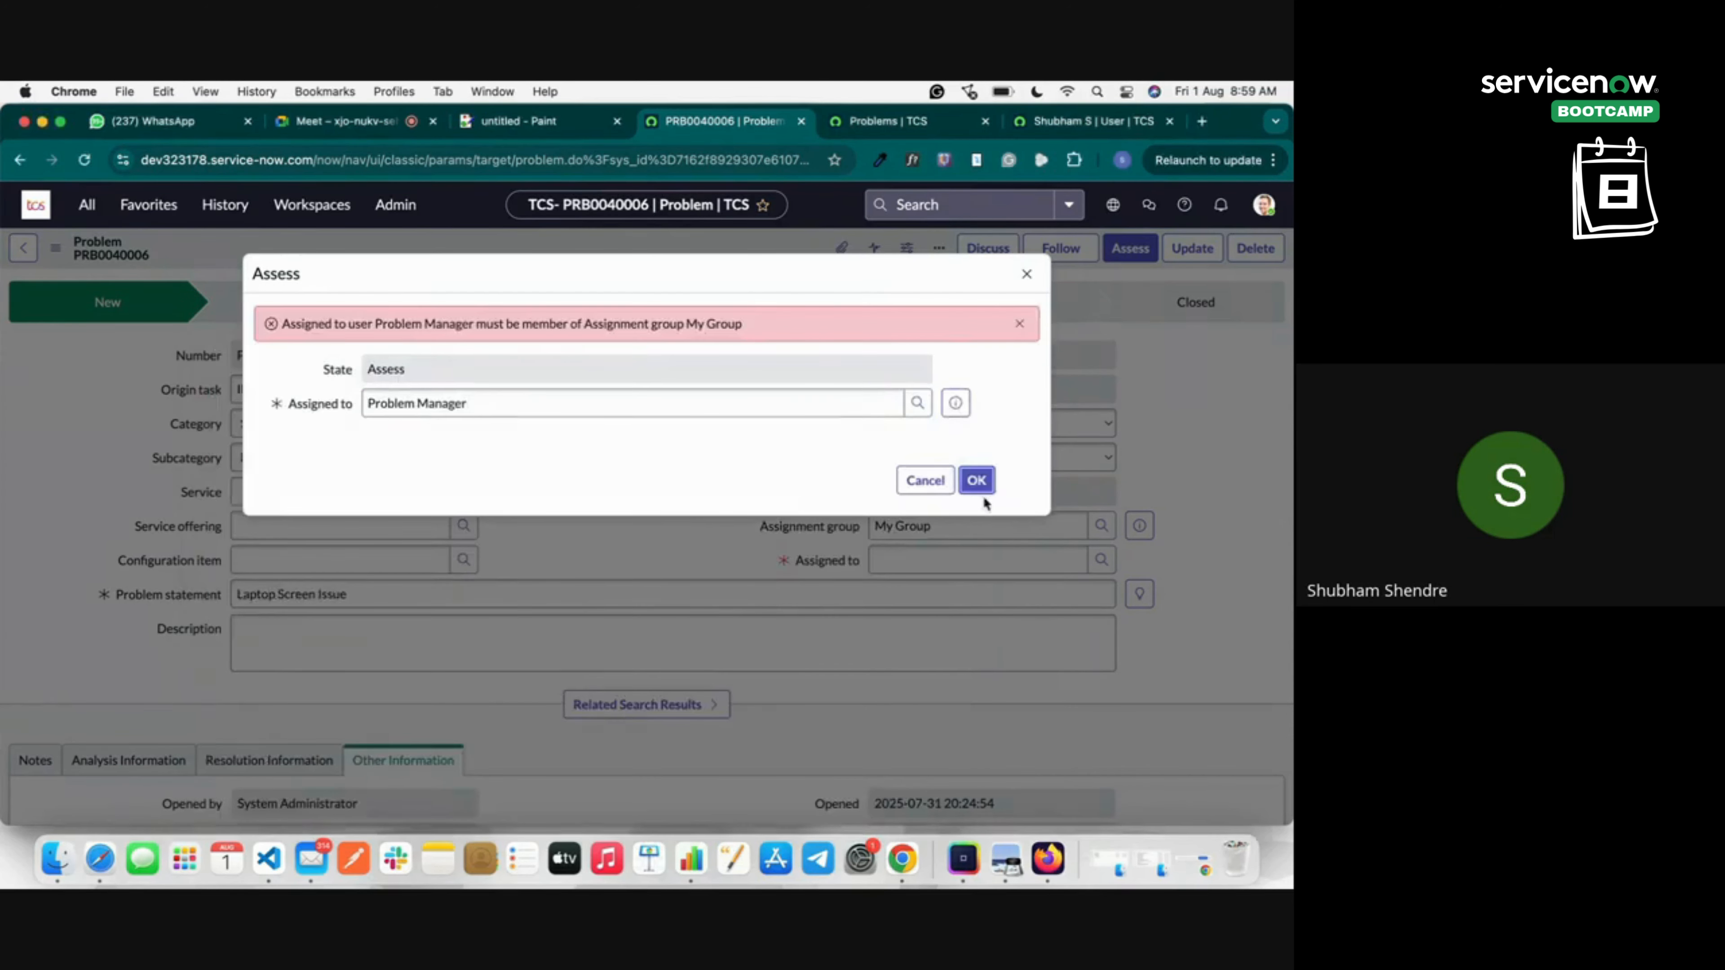
left_click(924, 478)
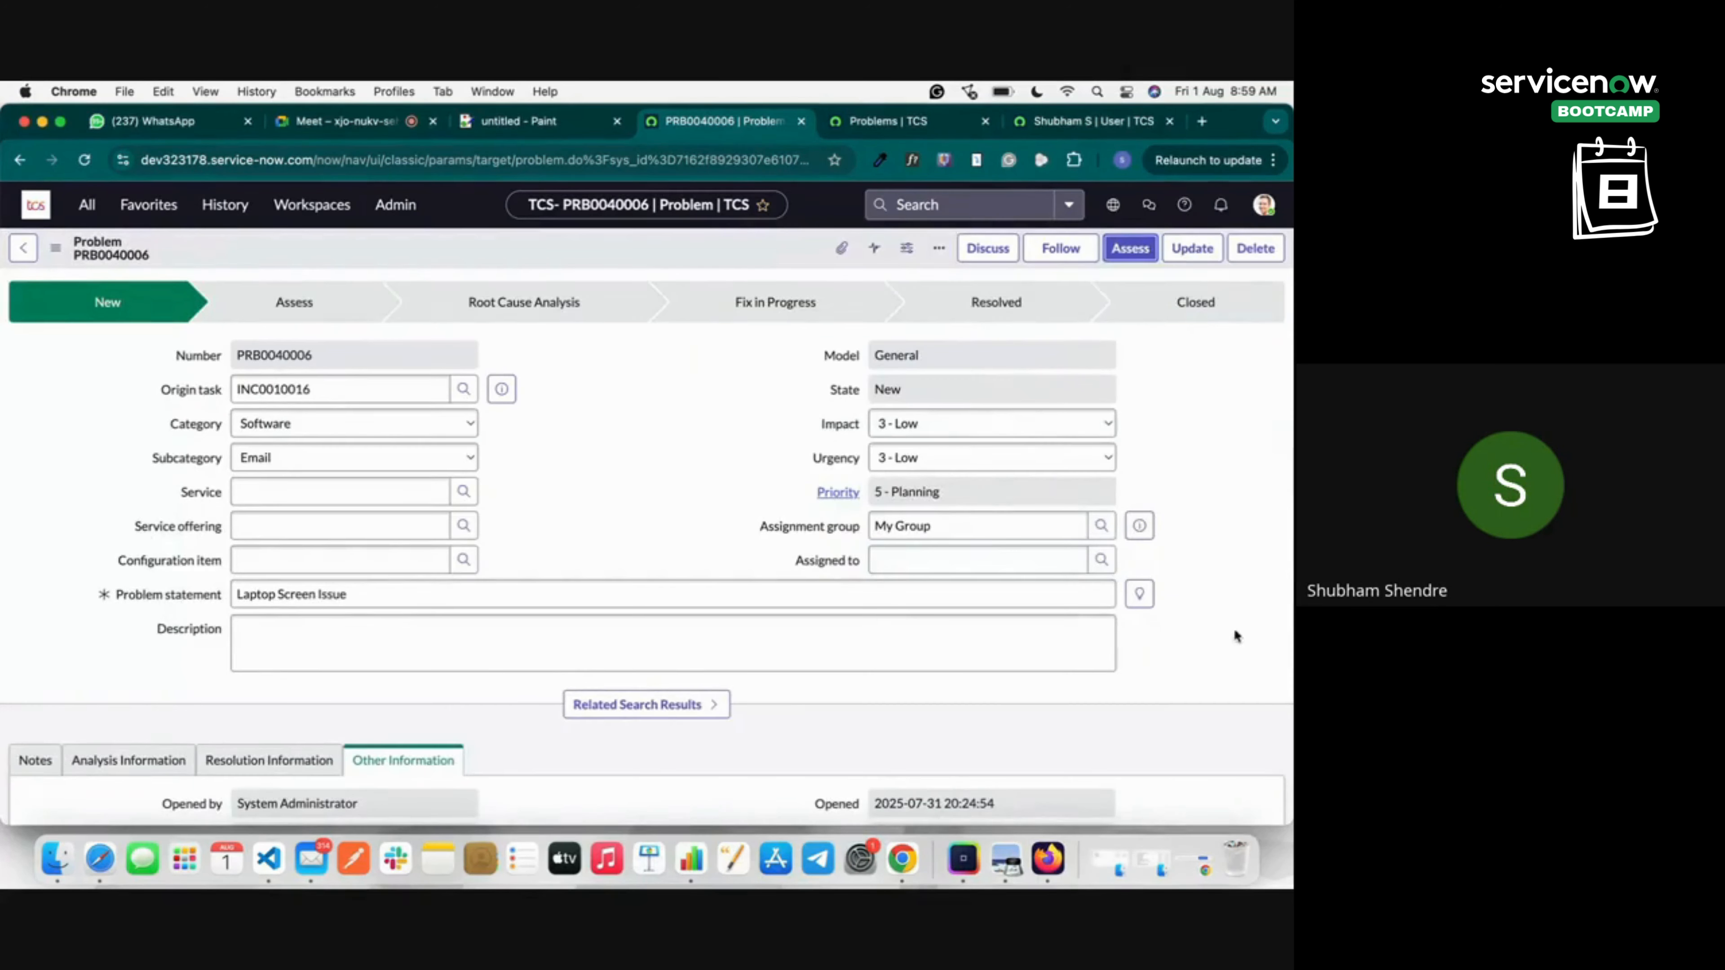
Change the Assignment group to Service Desk, close the Users lookup, and select the group value.
left_click(1101, 525)
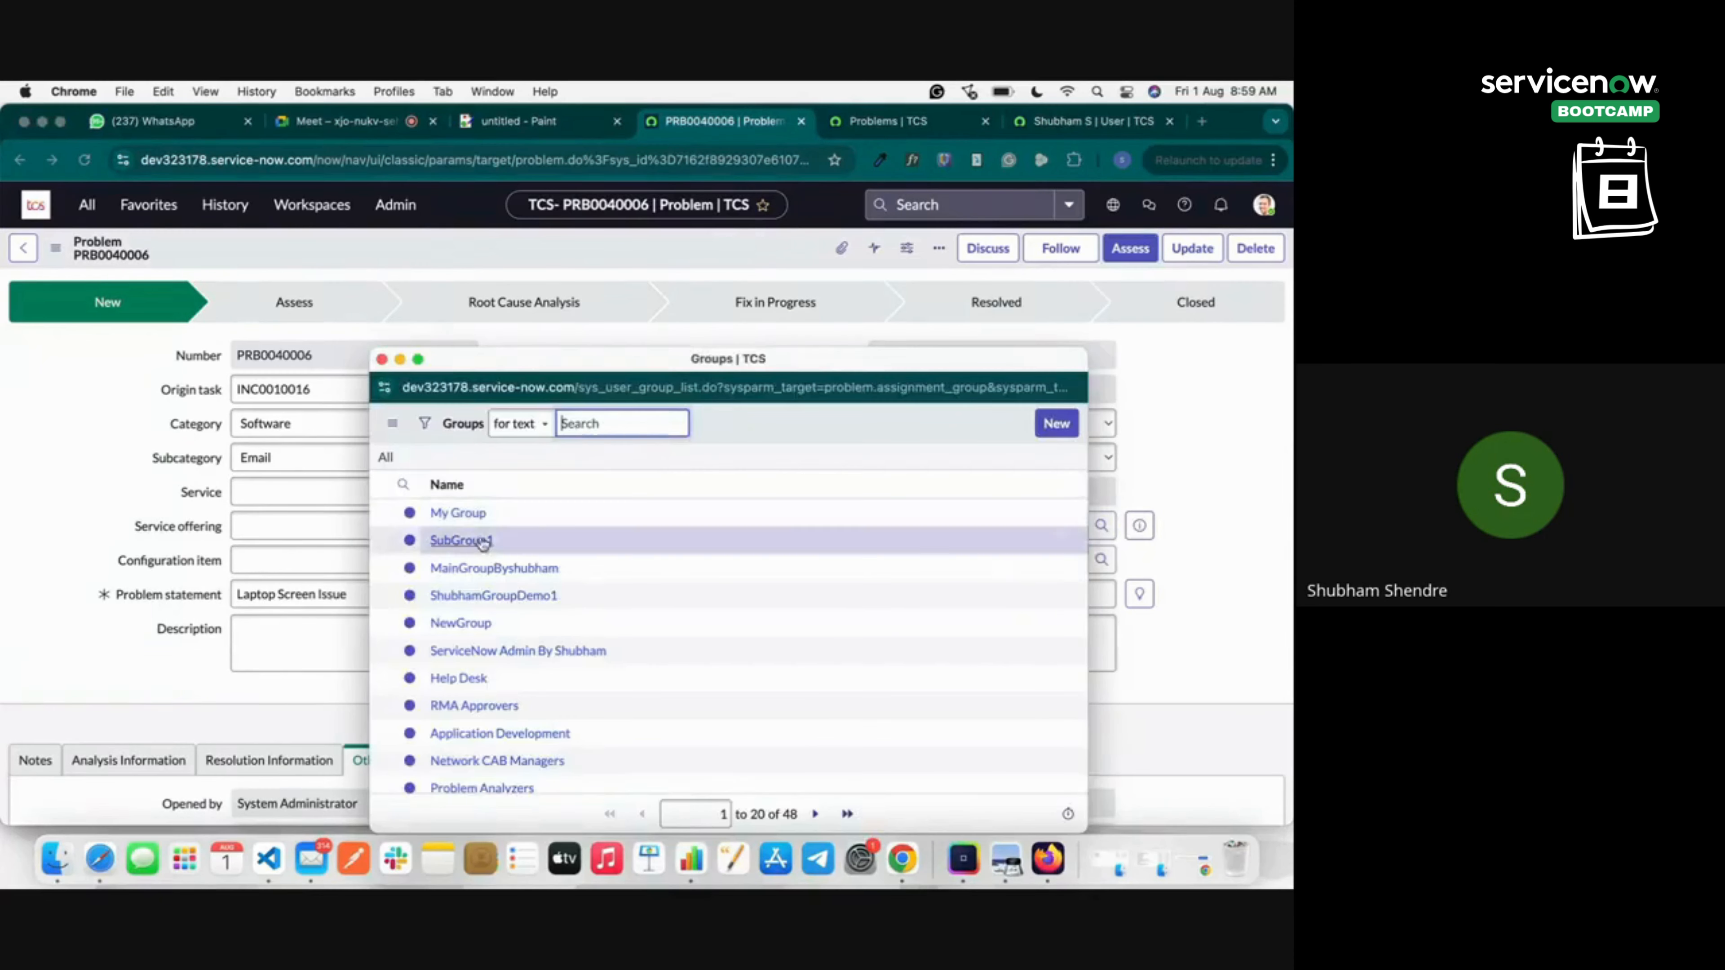
scroll(489, 604, "down", 4)
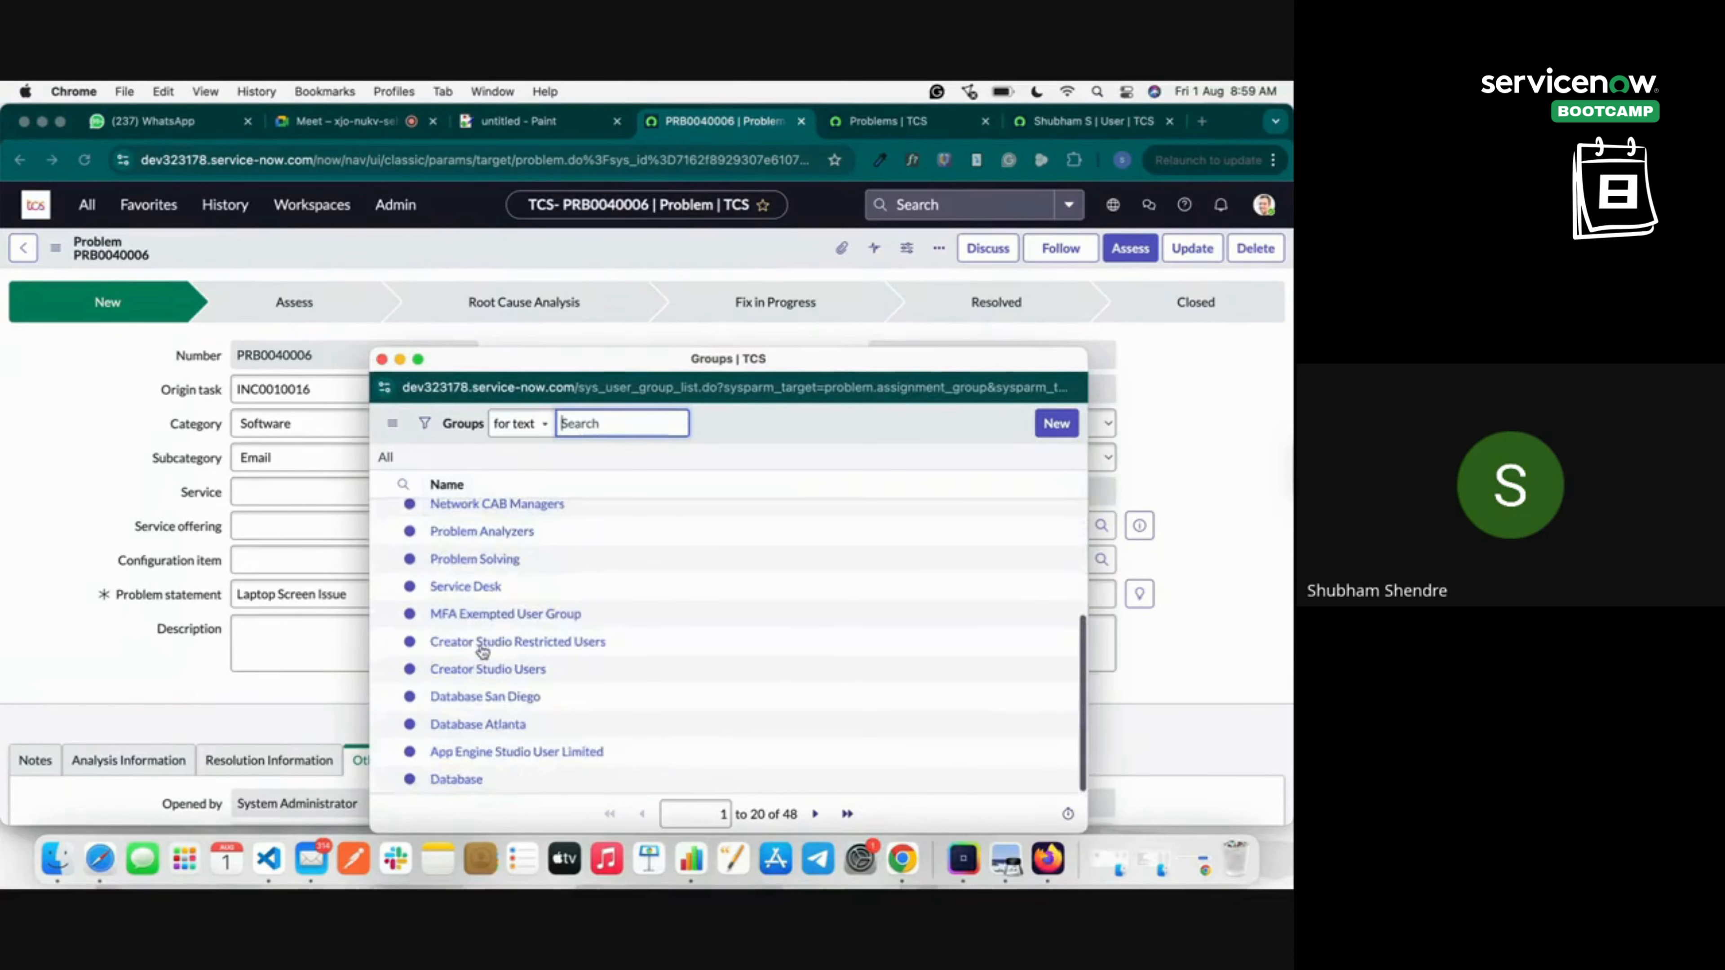
scroll(478, 569, "up", 3)
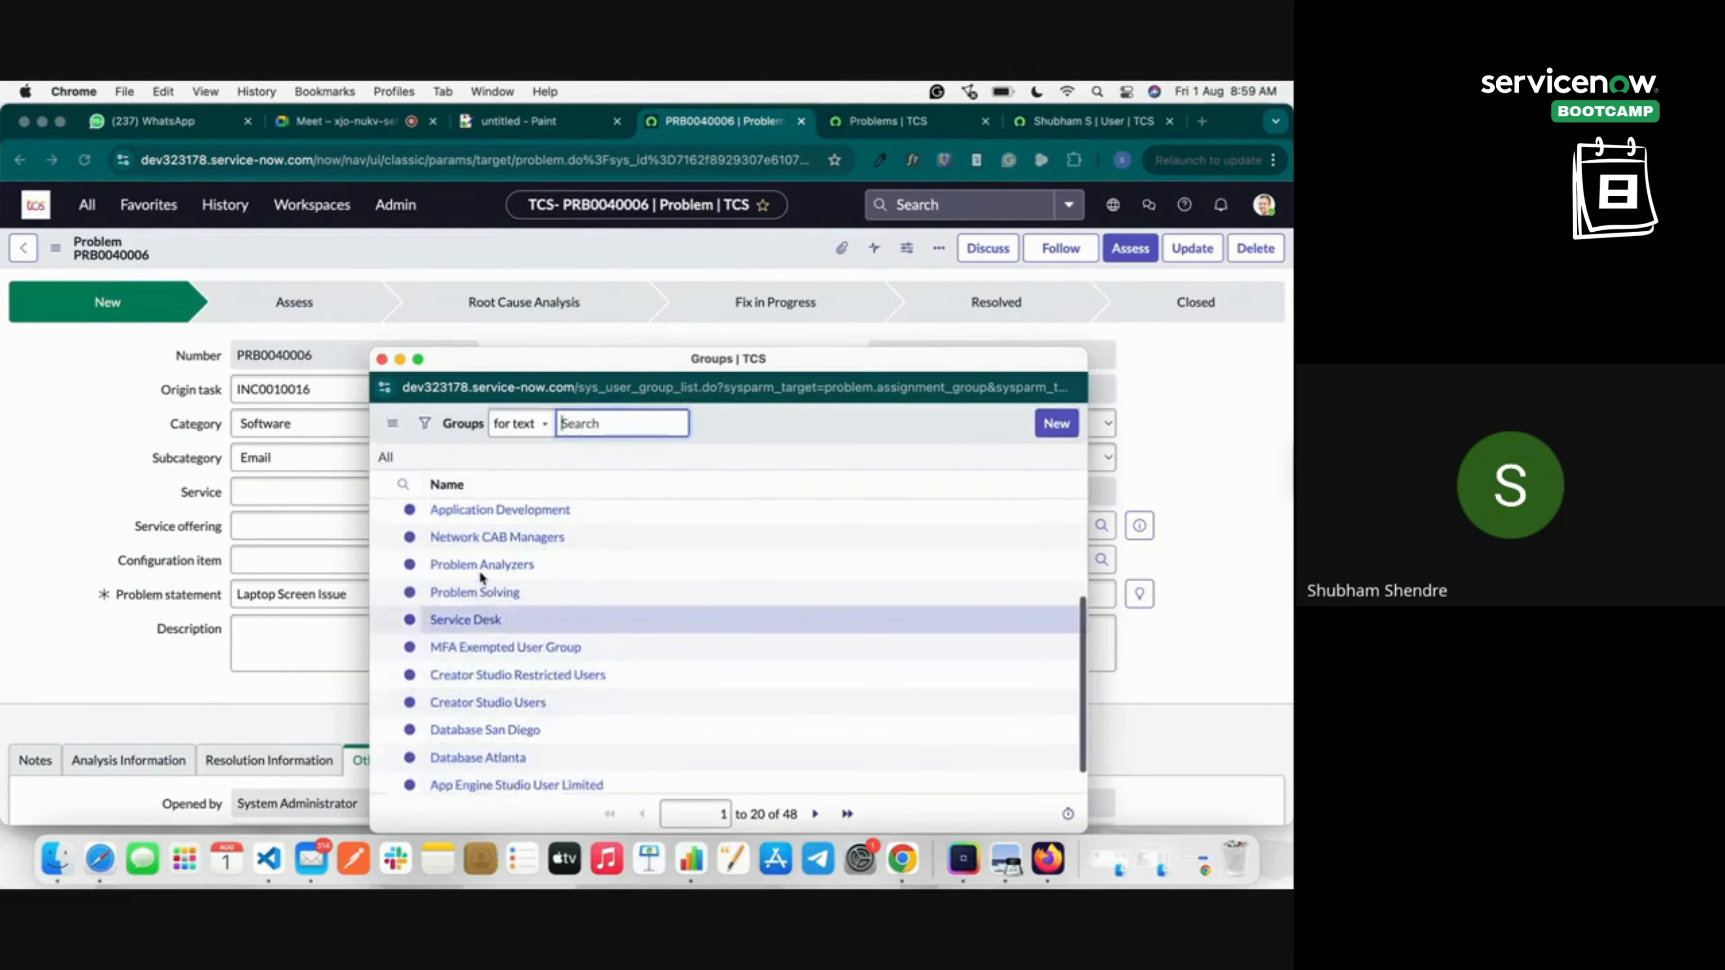
scroll(482, 578, "up", 4)
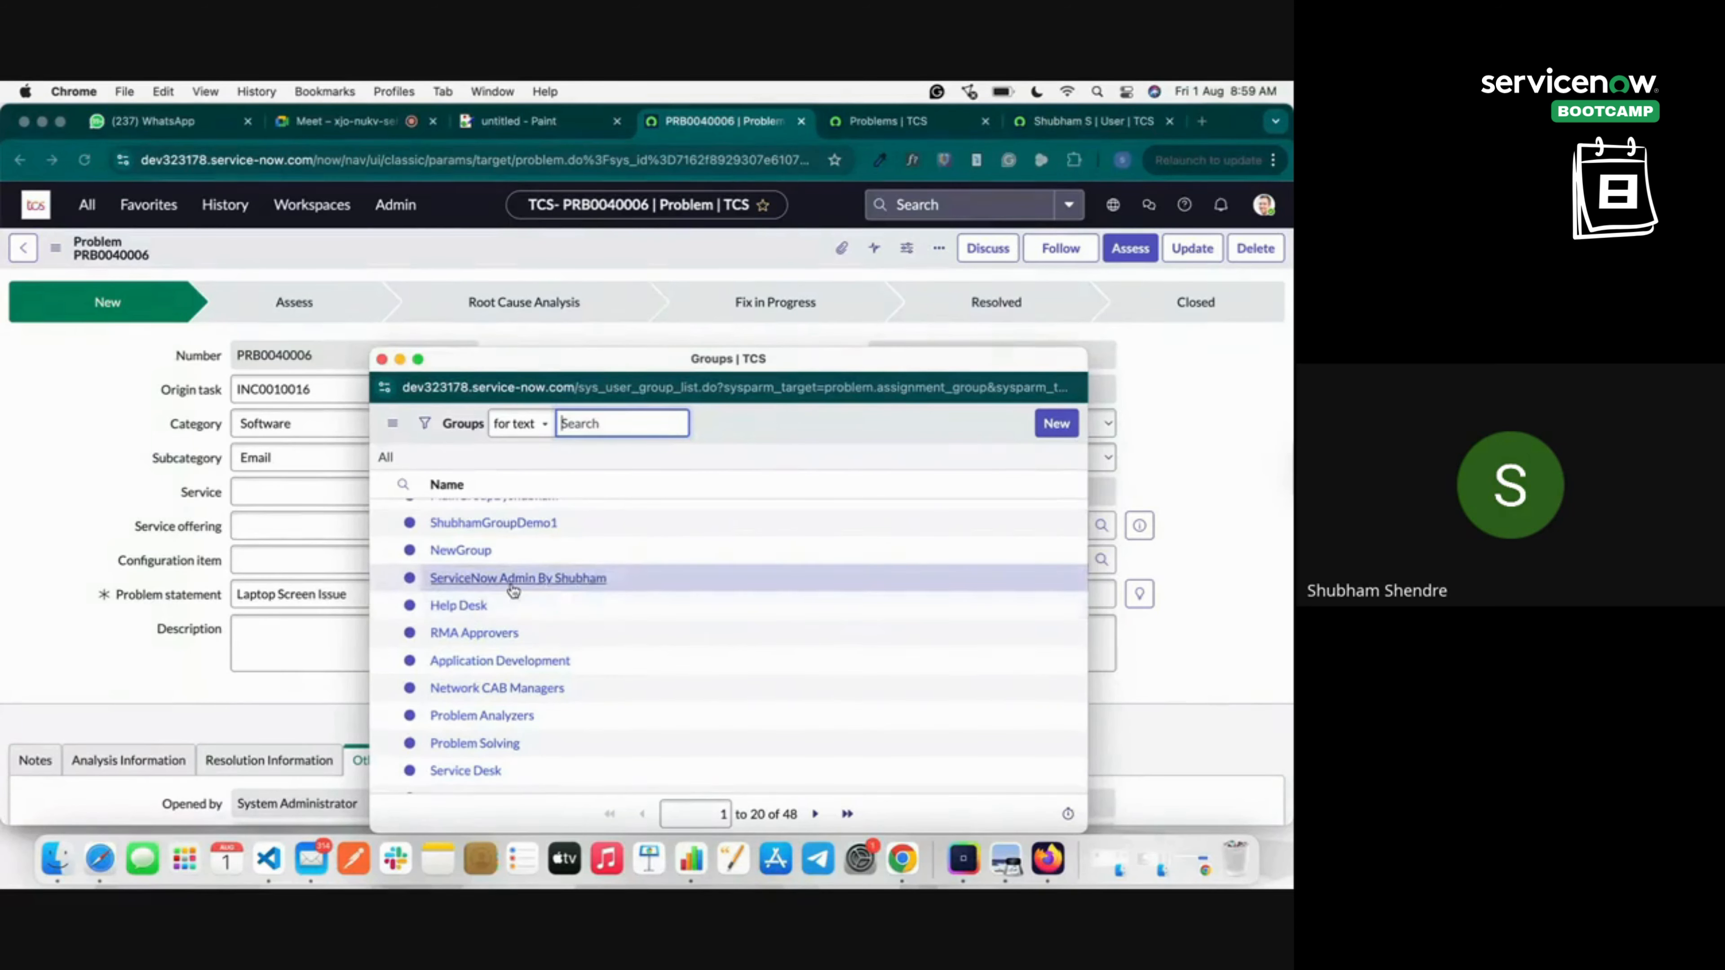
scroll(516, 590, "down", 3)
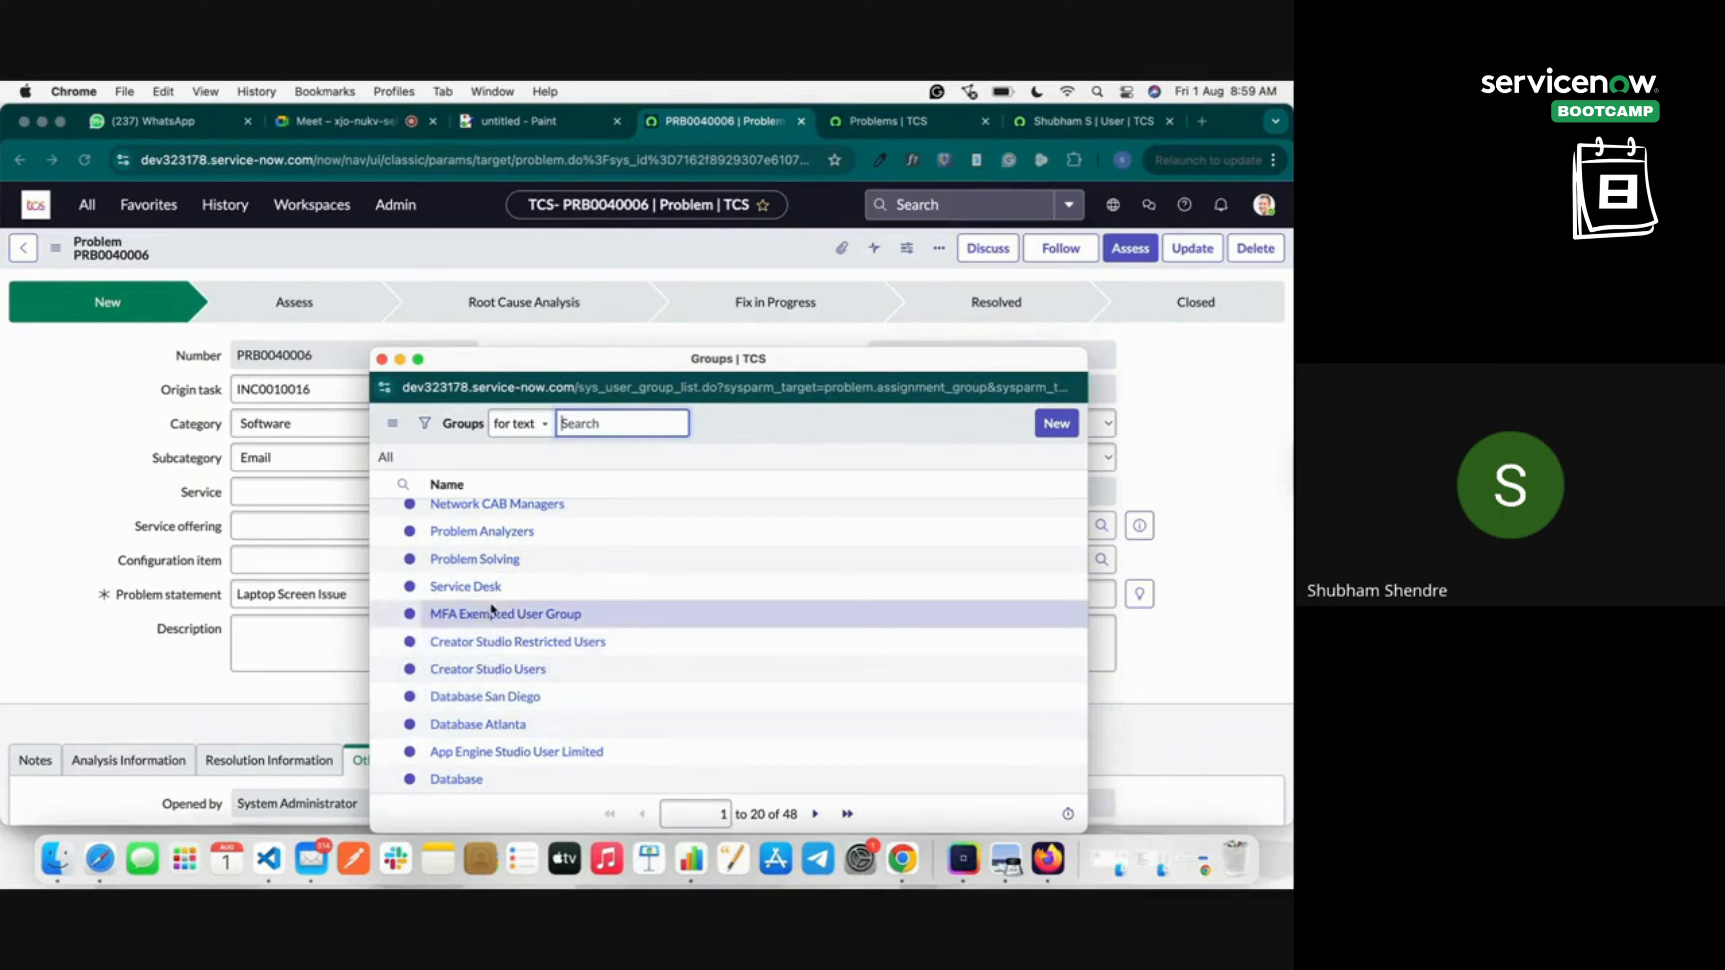
left_click(483, 587)
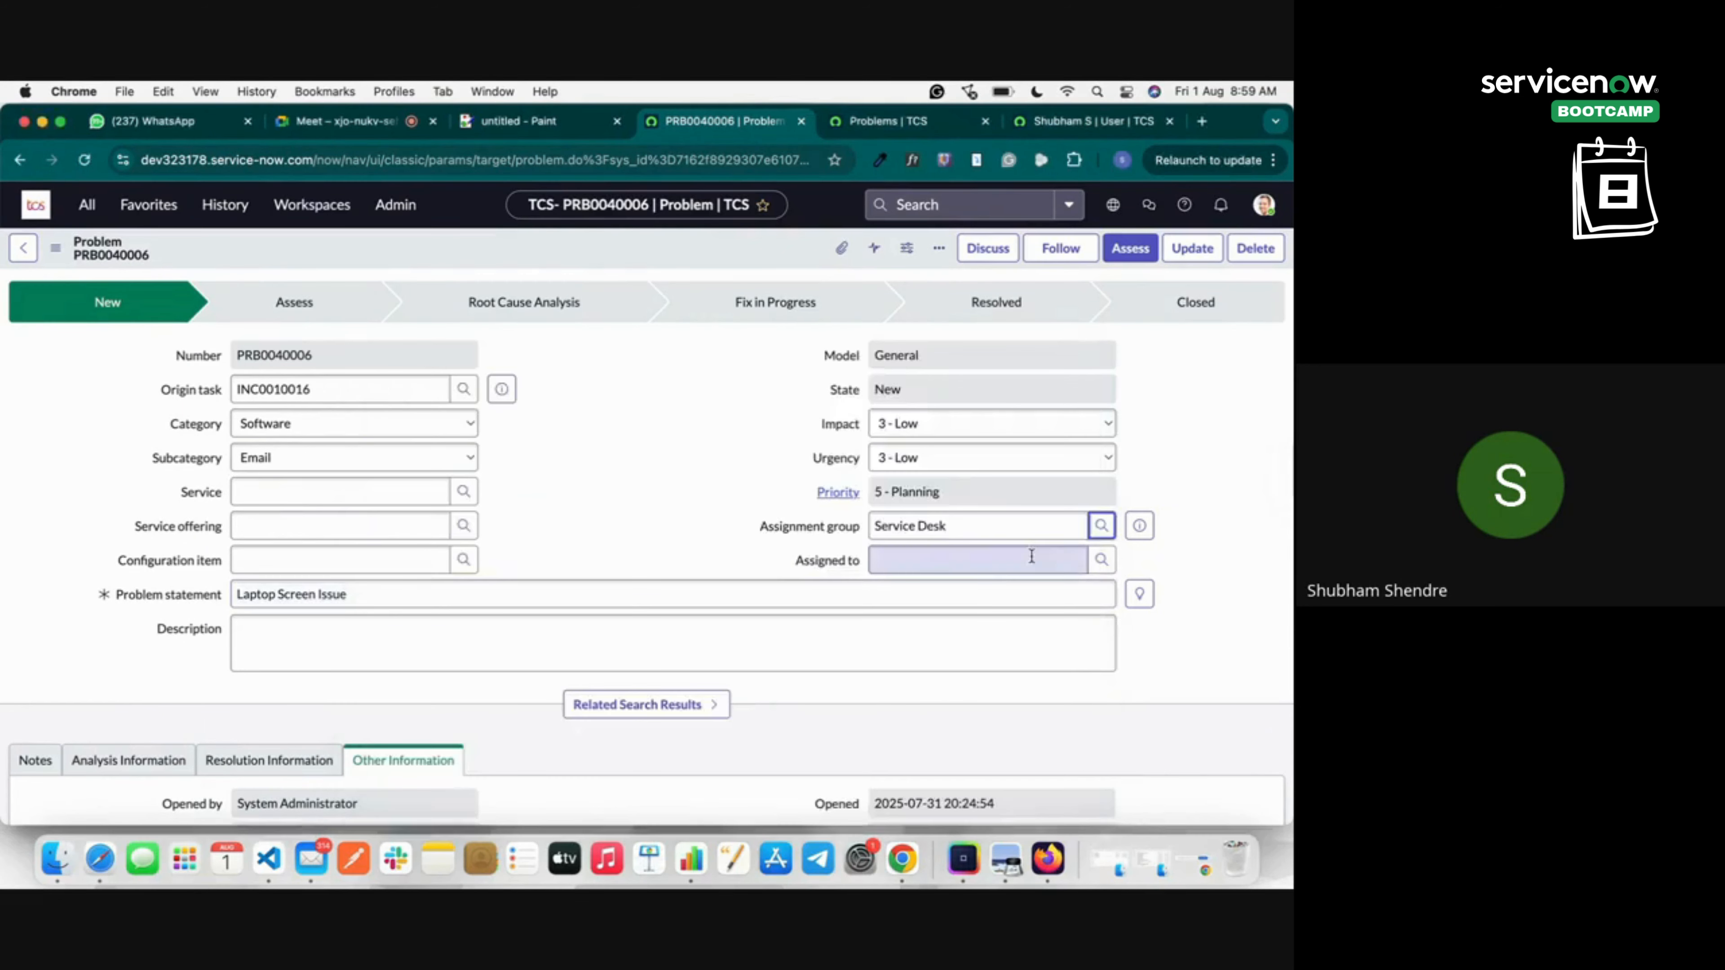
left_click(1101, 559)
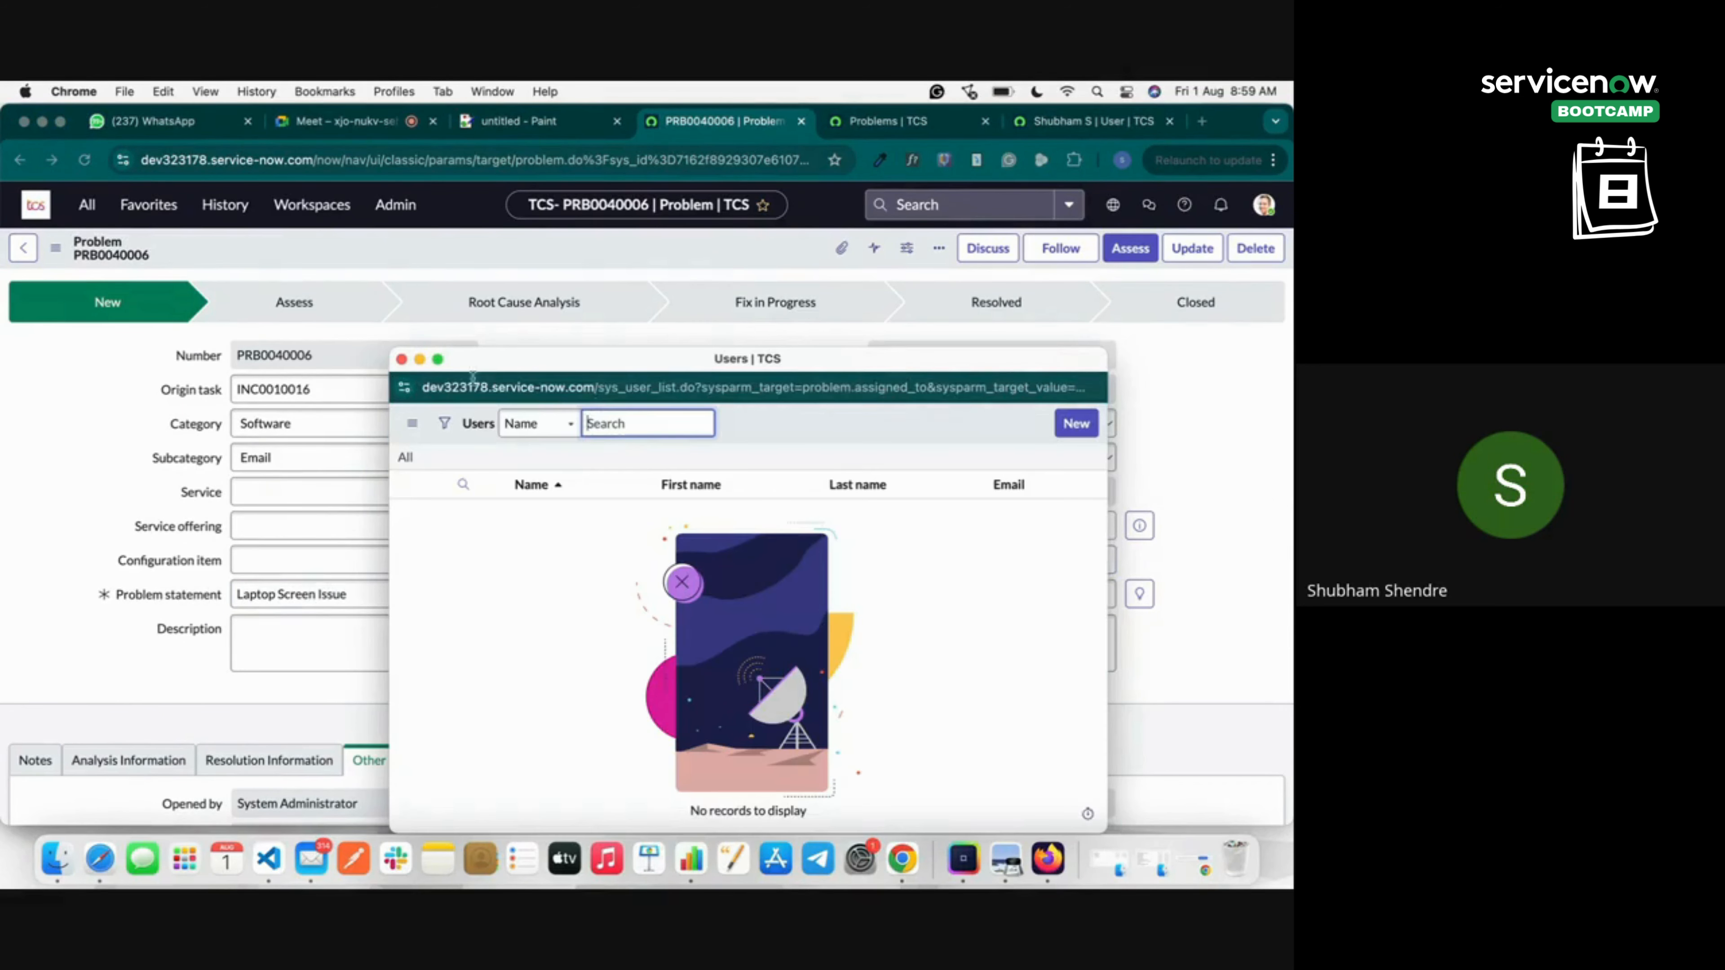
left_click(404, 360)
triple_click(952, 517)
Clear the Assignment group, set Assigned to Problem Administrator, and move the problem to Assess.
key("BackSpace")
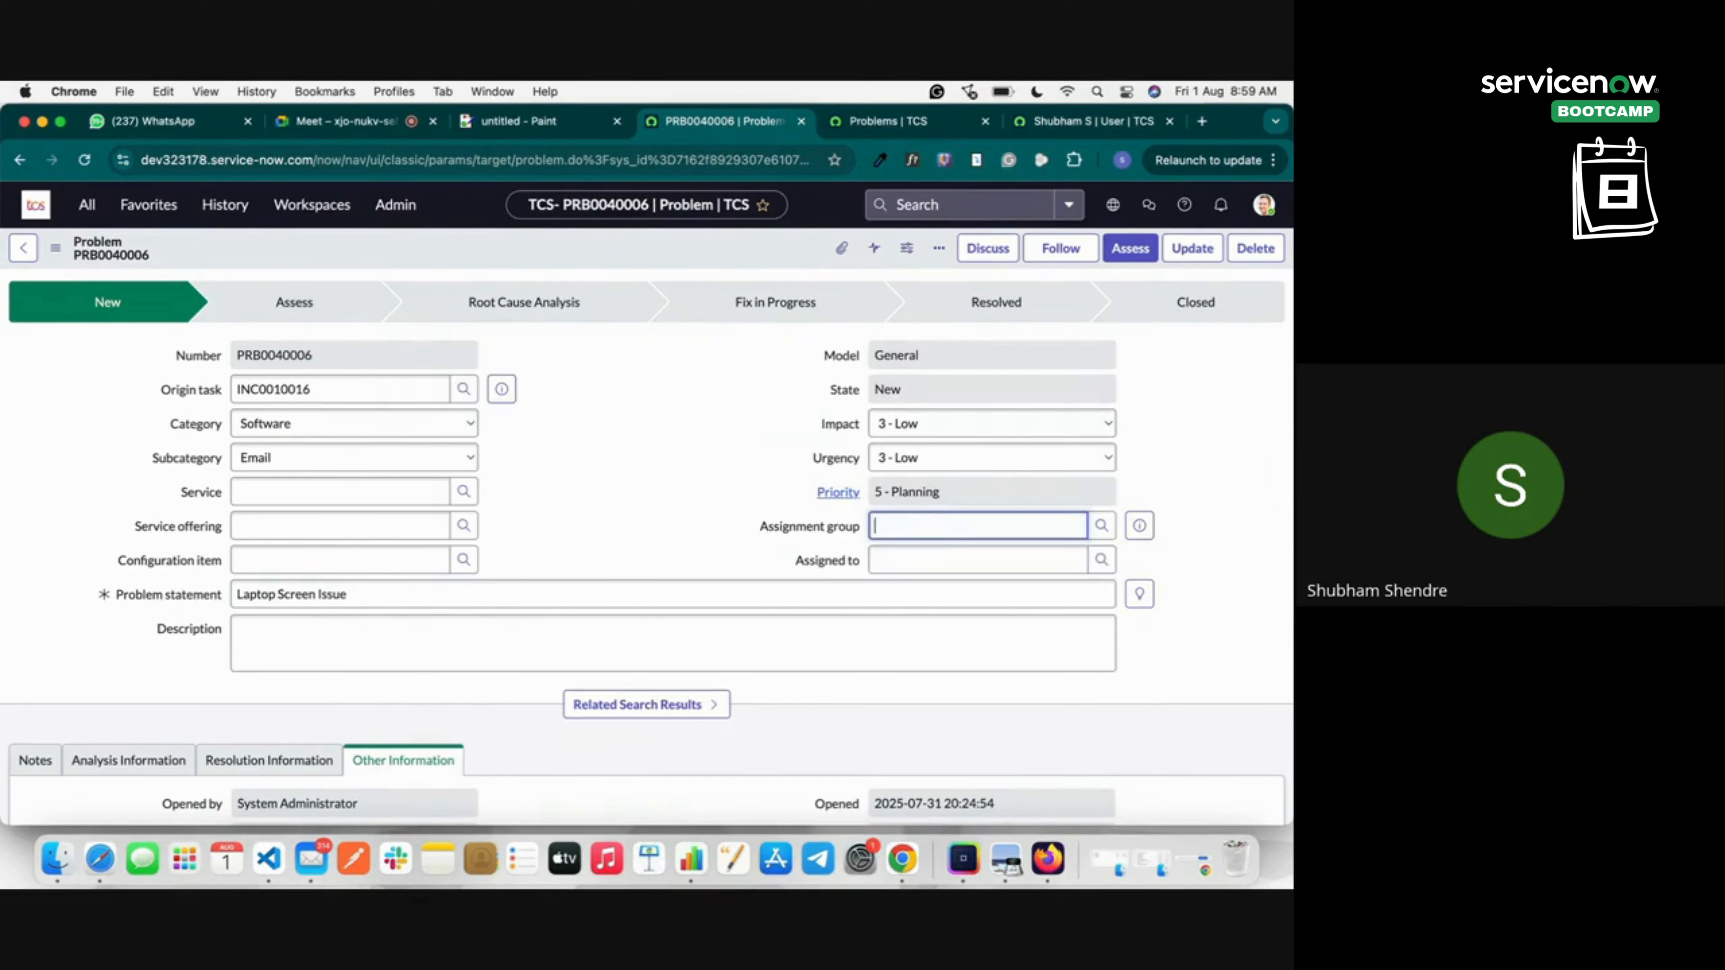
left_click(1193, 568)
left_click(1102, 561)
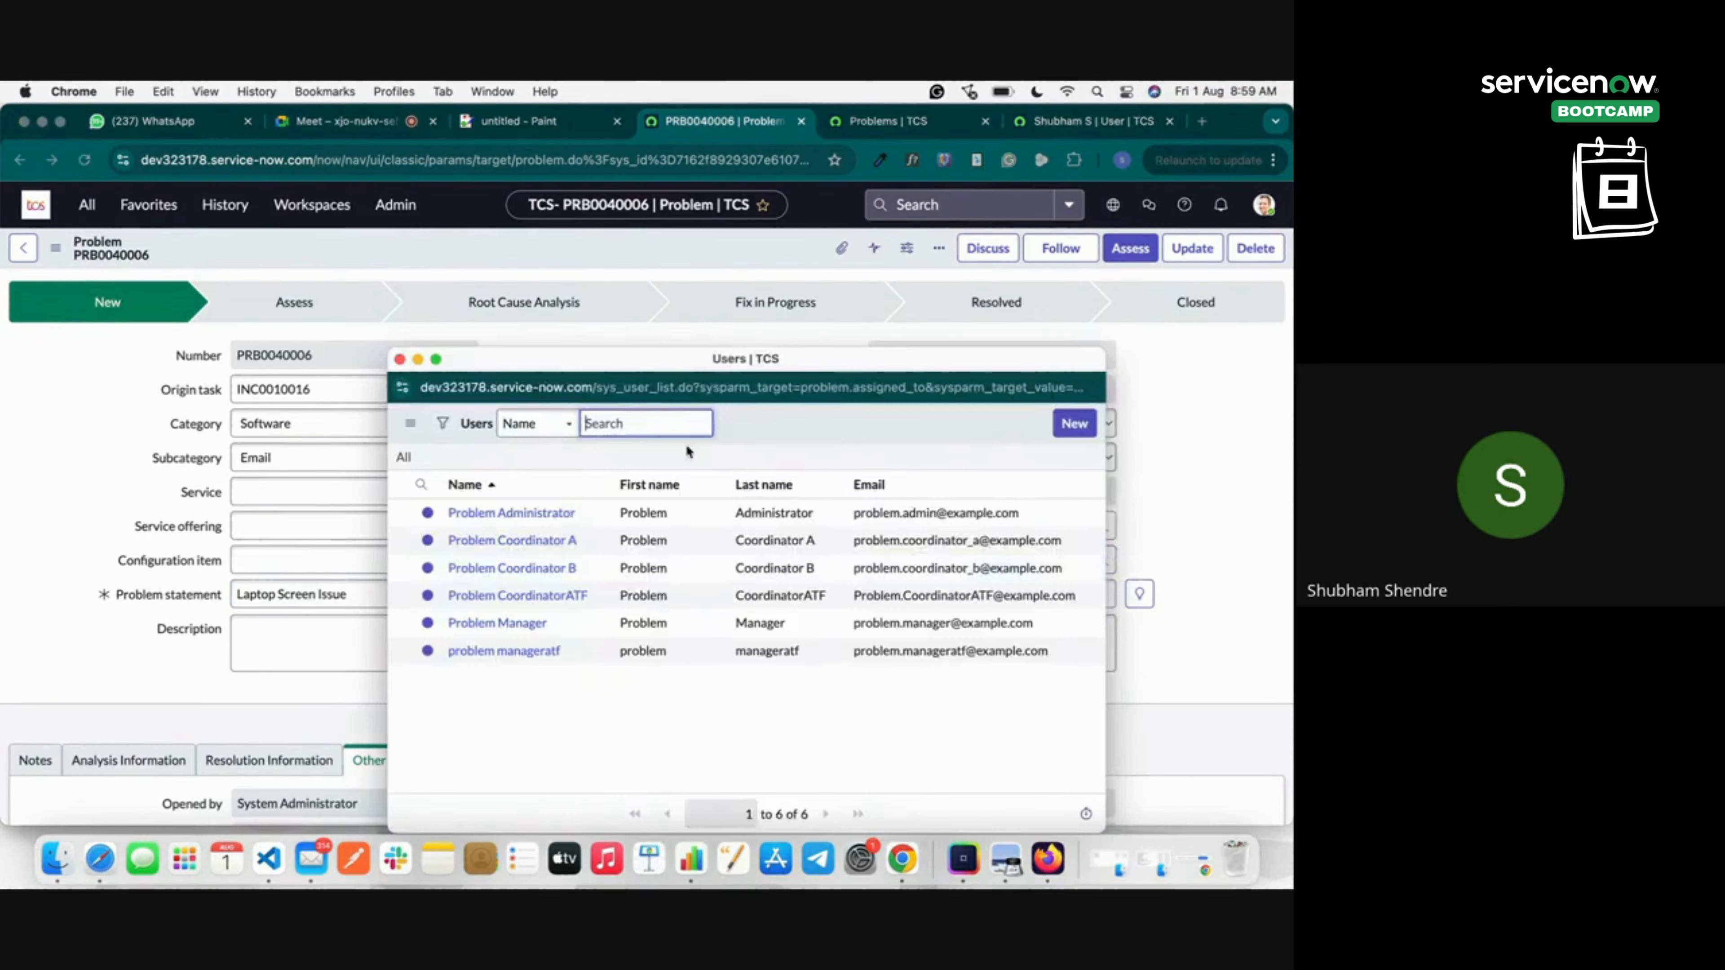
left_click(521, 514)
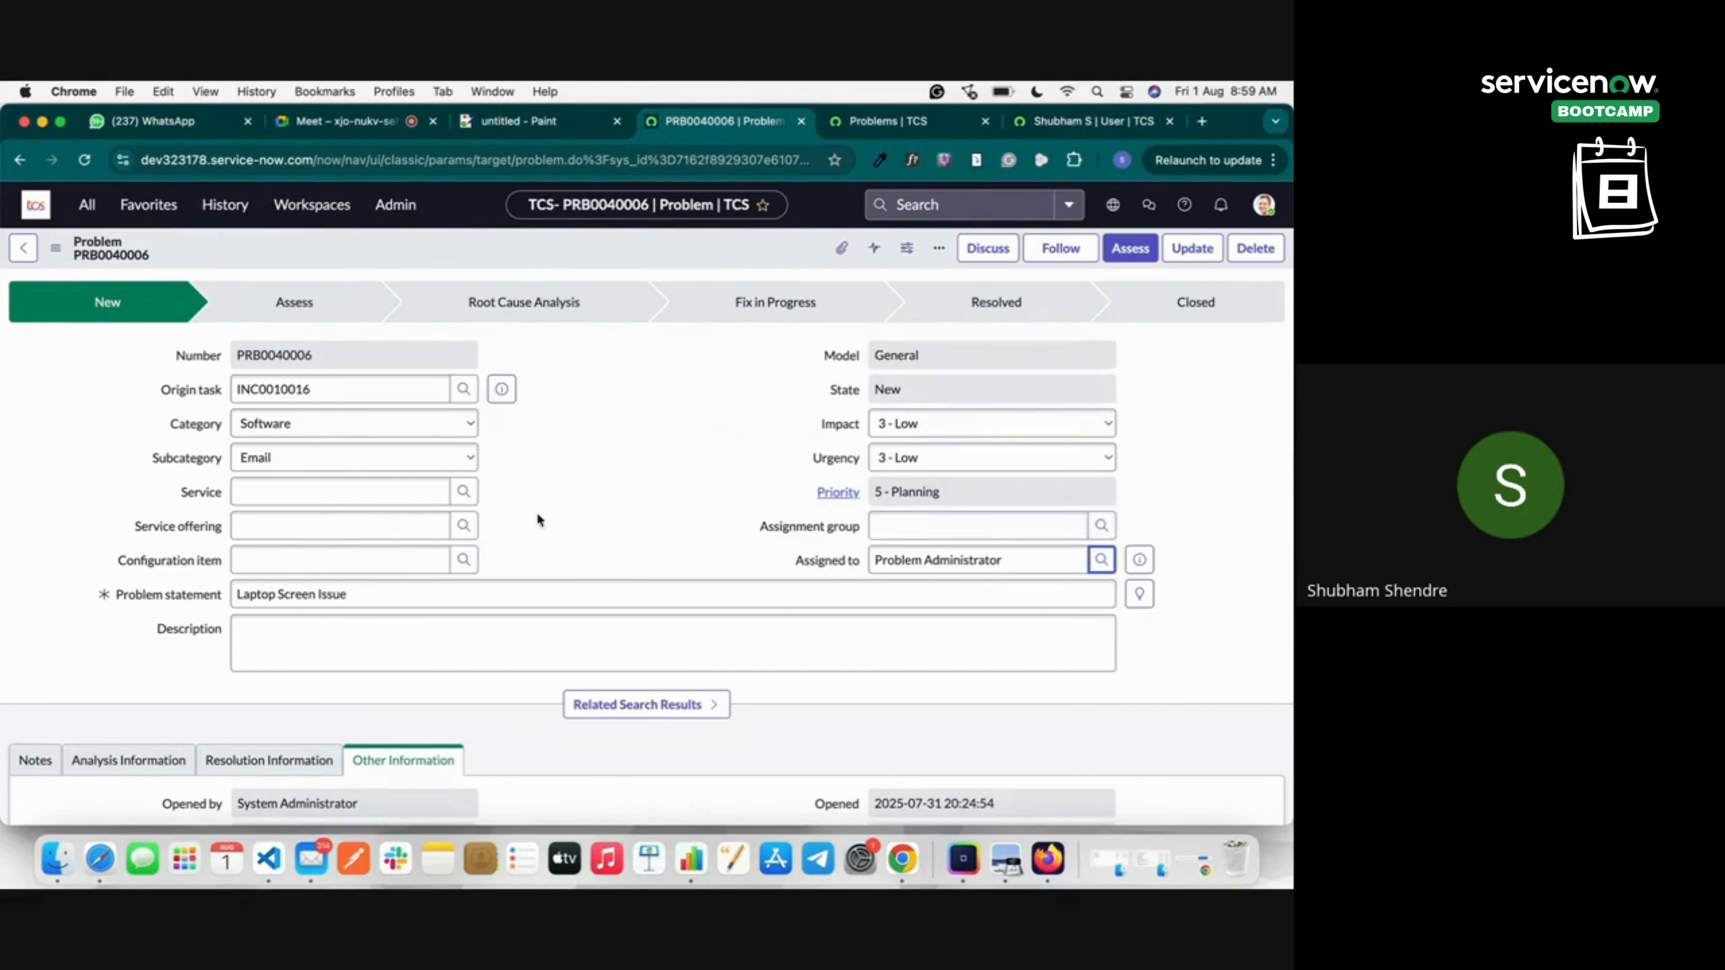
left_click(1129, 250)
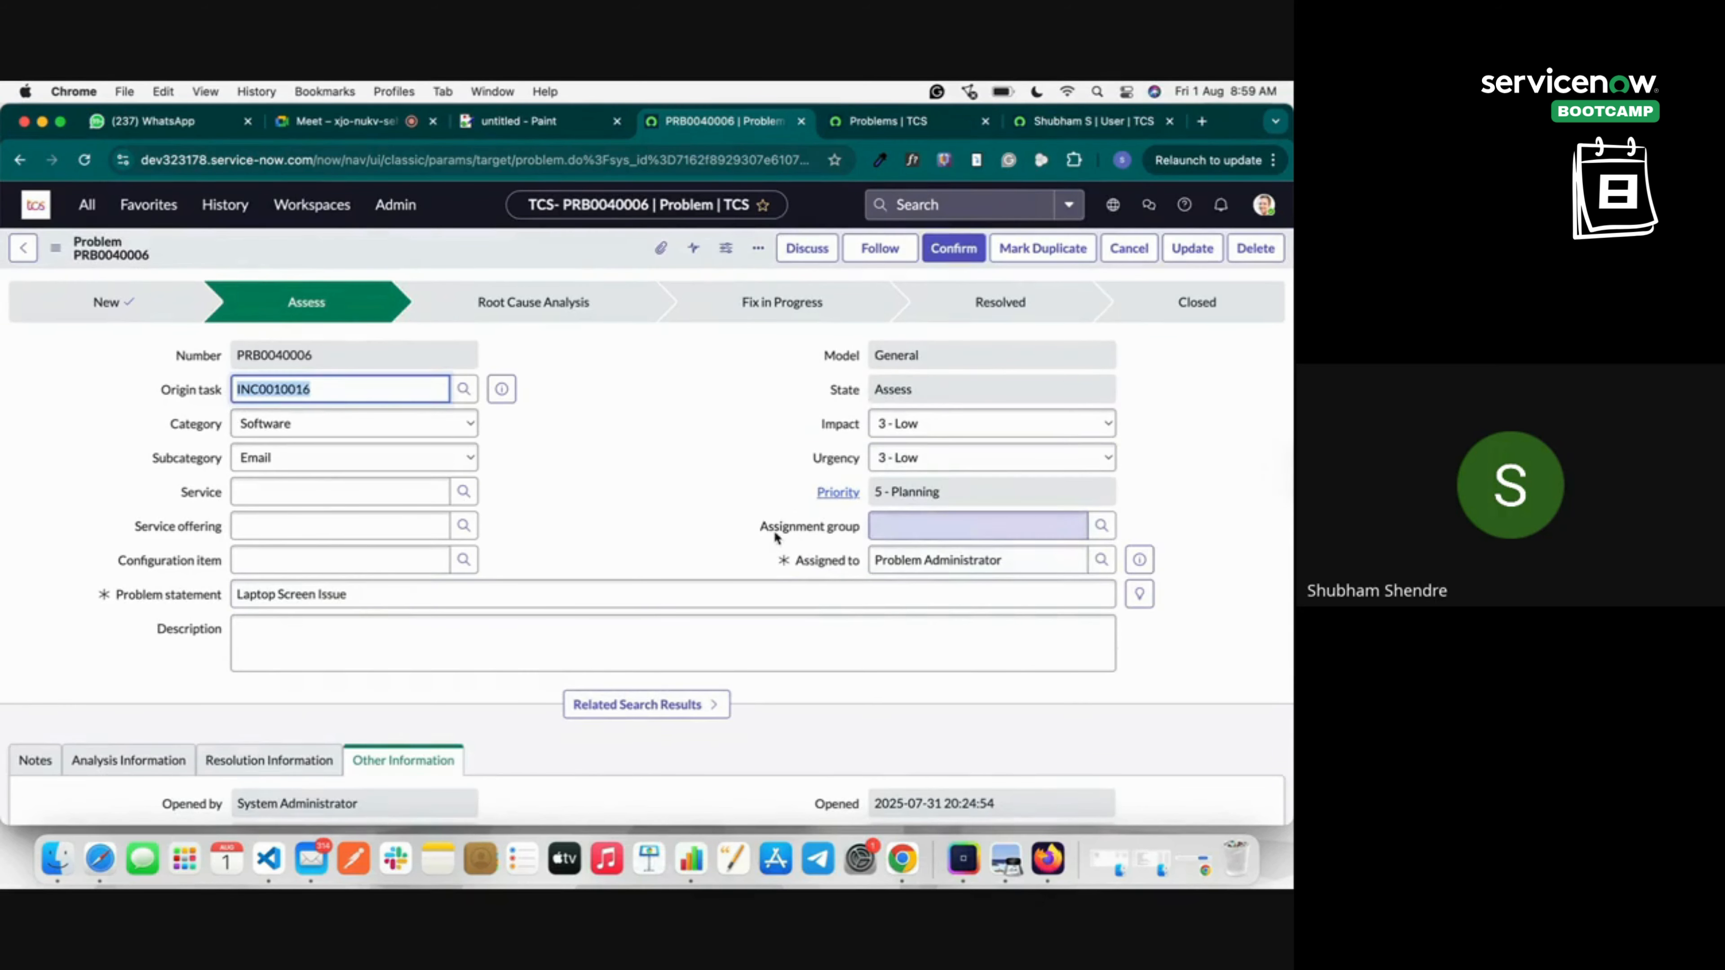
Review the empty Assignment group, the Problem Administrator assignee, and the current Assess stage.
left_click(751, 527)
left_click_drag(751, 527, 847, 534)
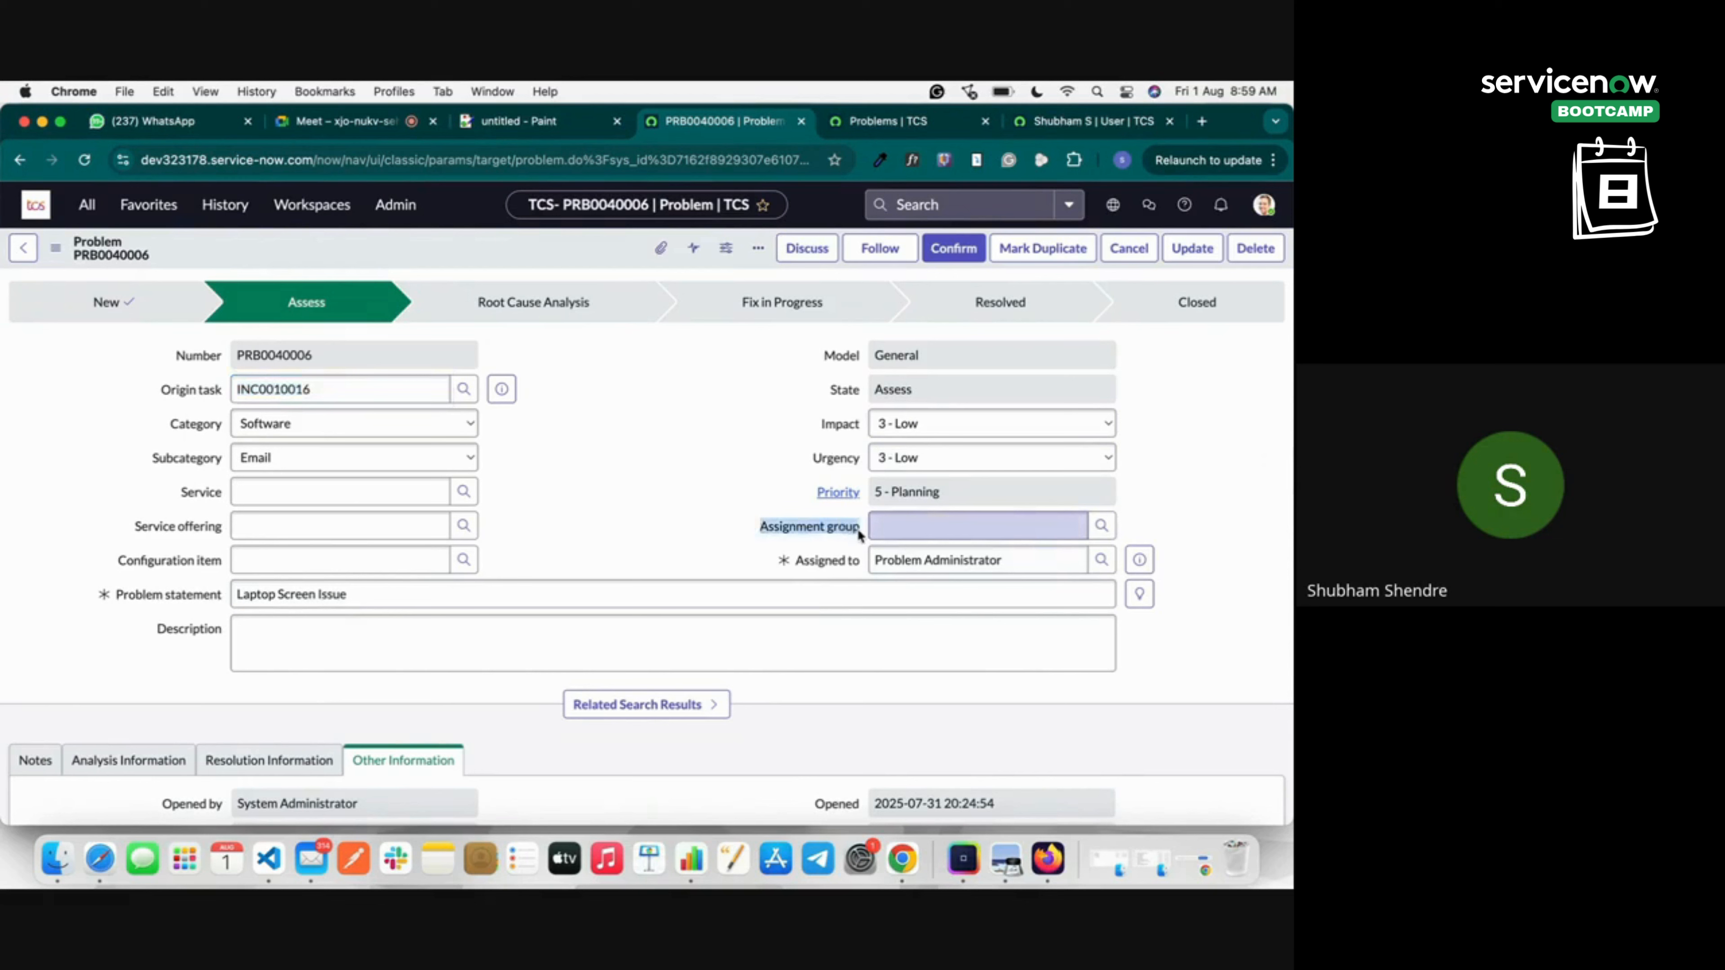
left_click(858, 529)
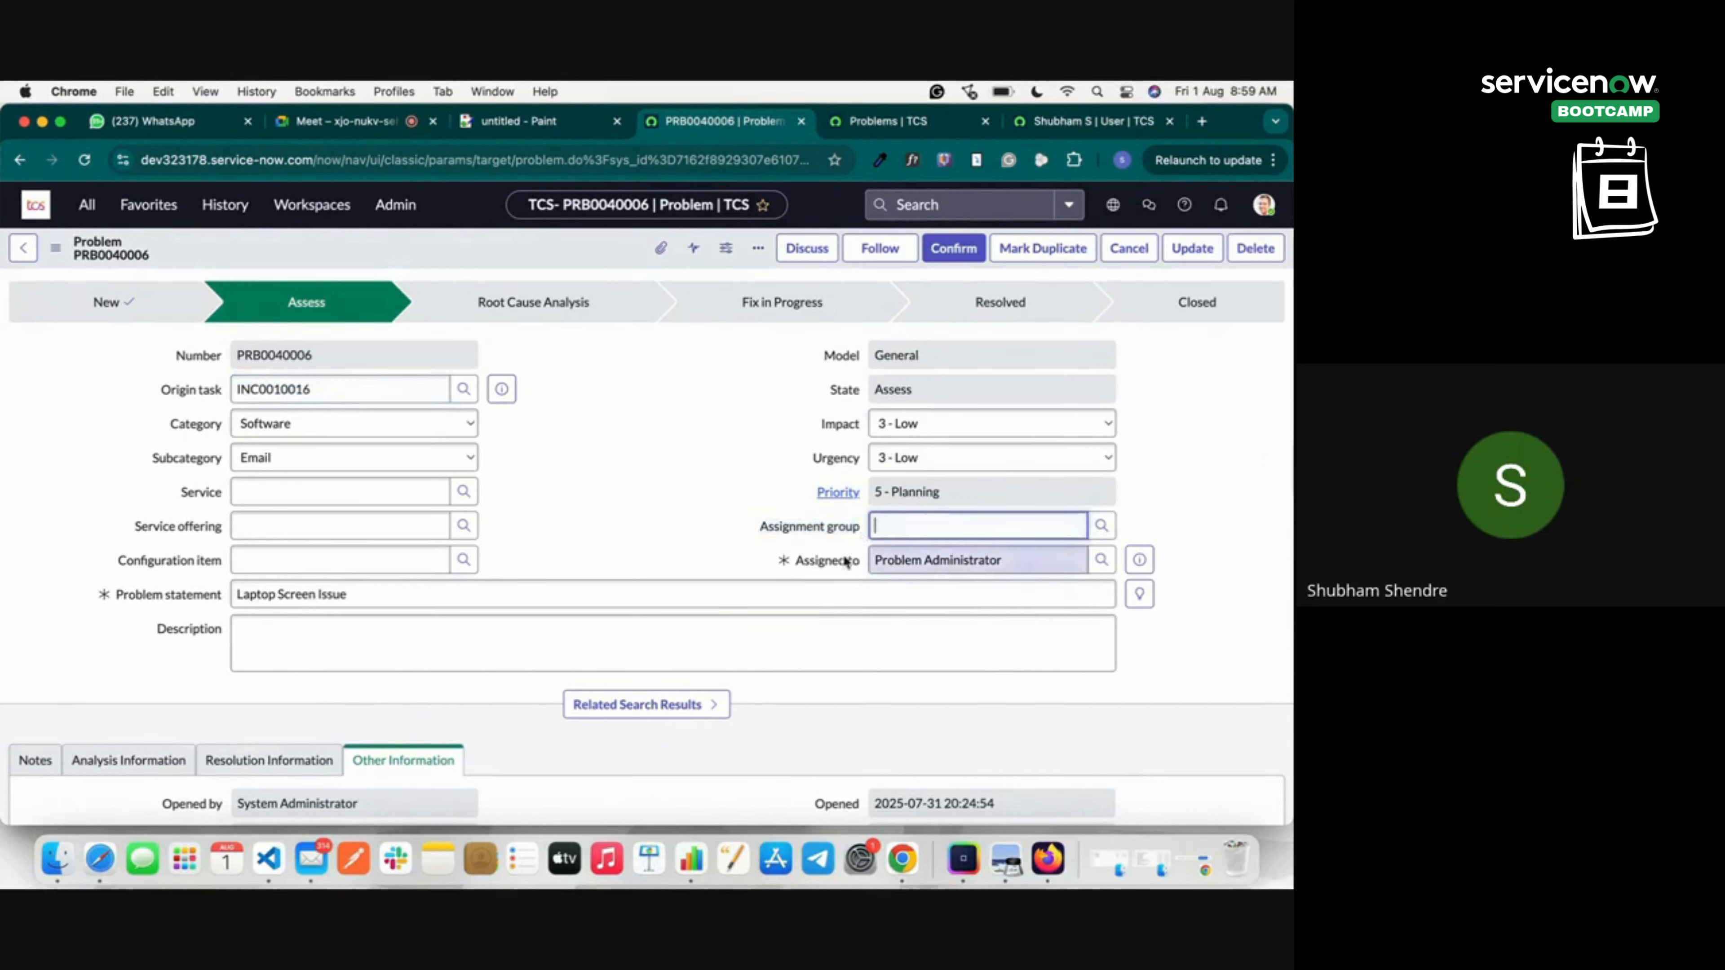
left_click_drag(788, 559, 858, 559)
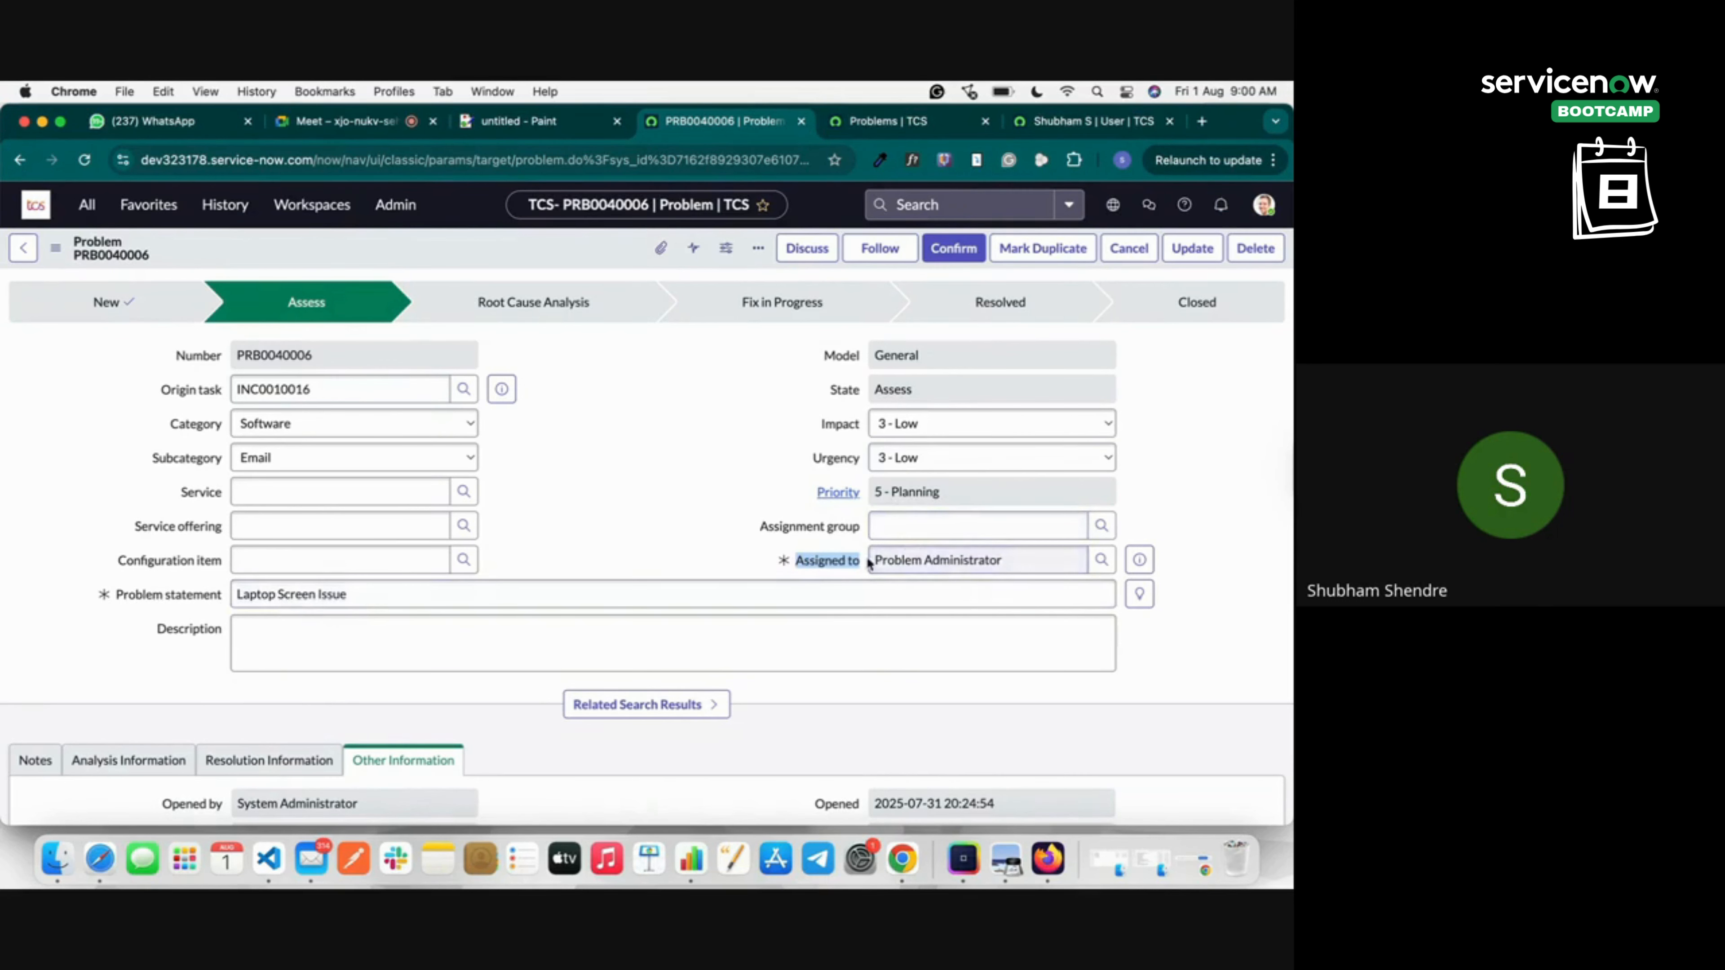
left_click_drag(877, 560, 1006, 561)
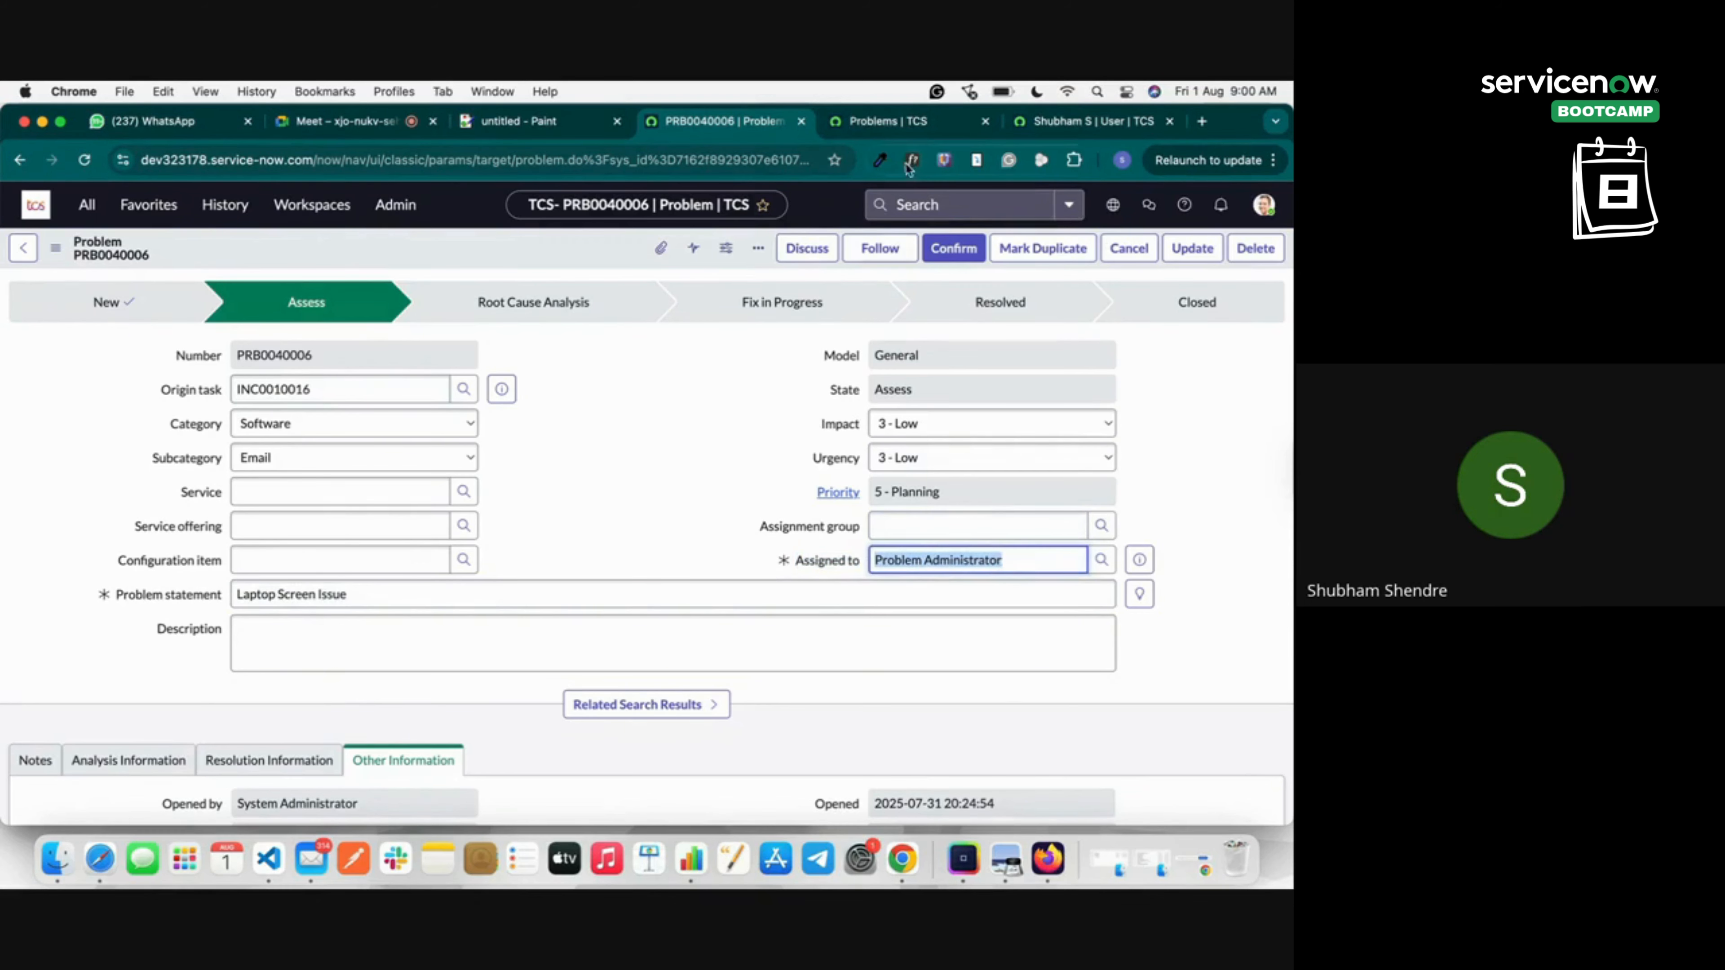
left_click(886, 121)
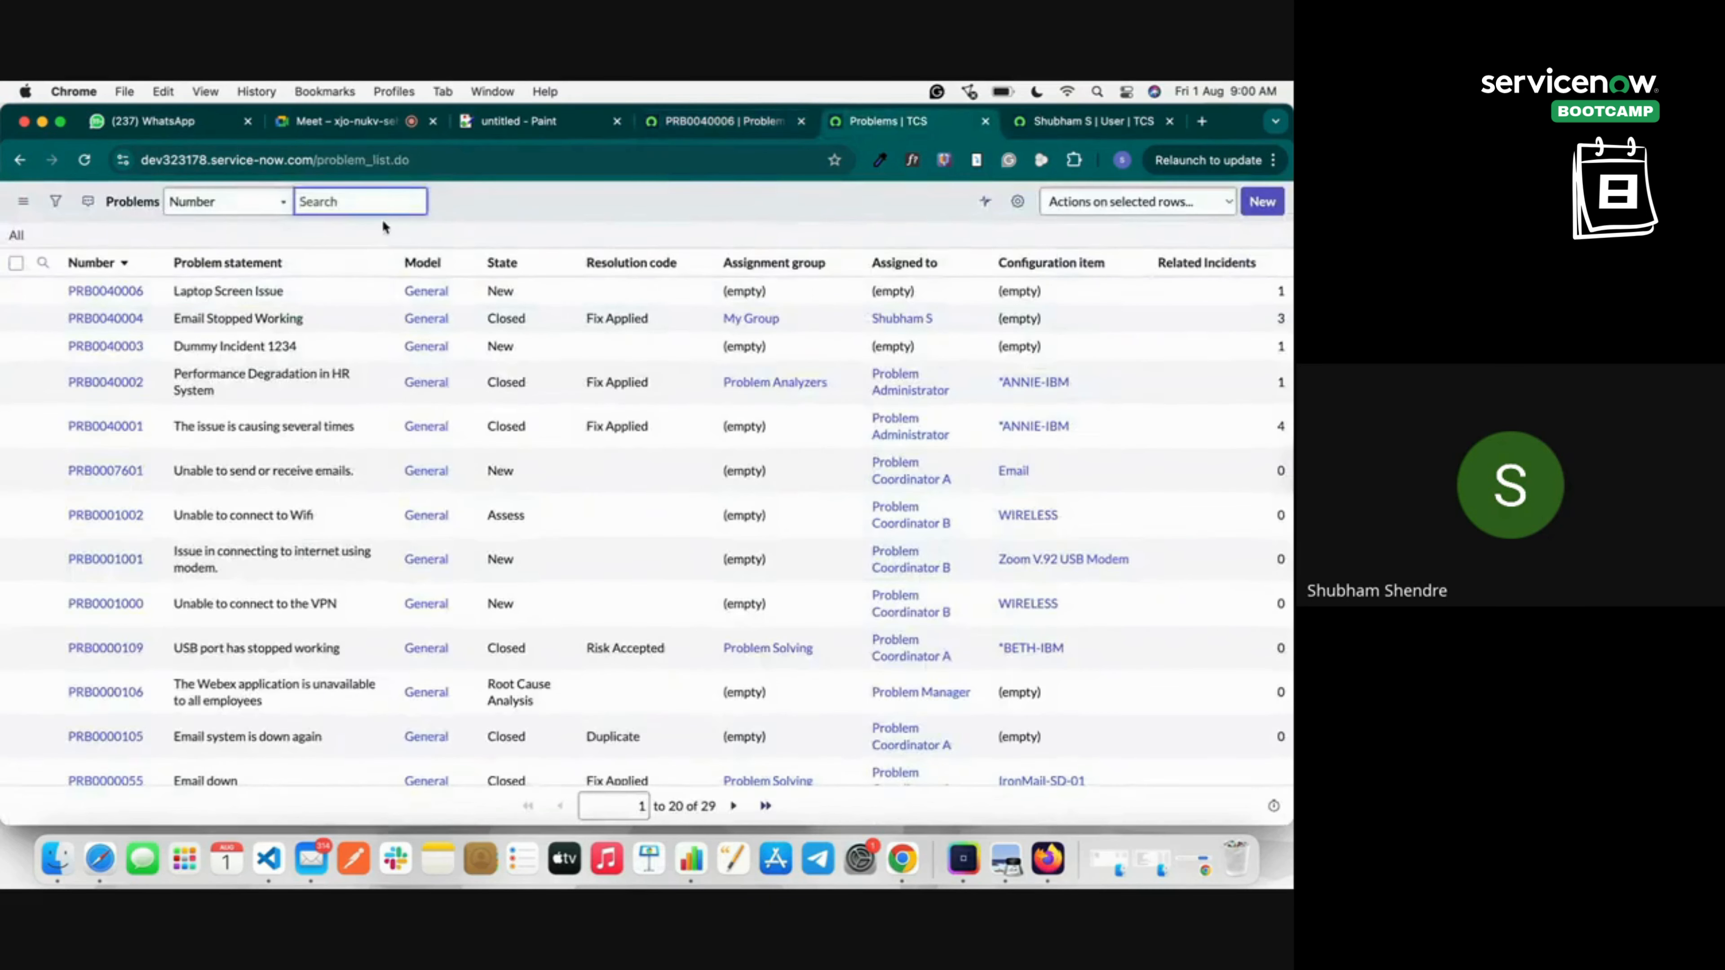
left_click(796, 127)
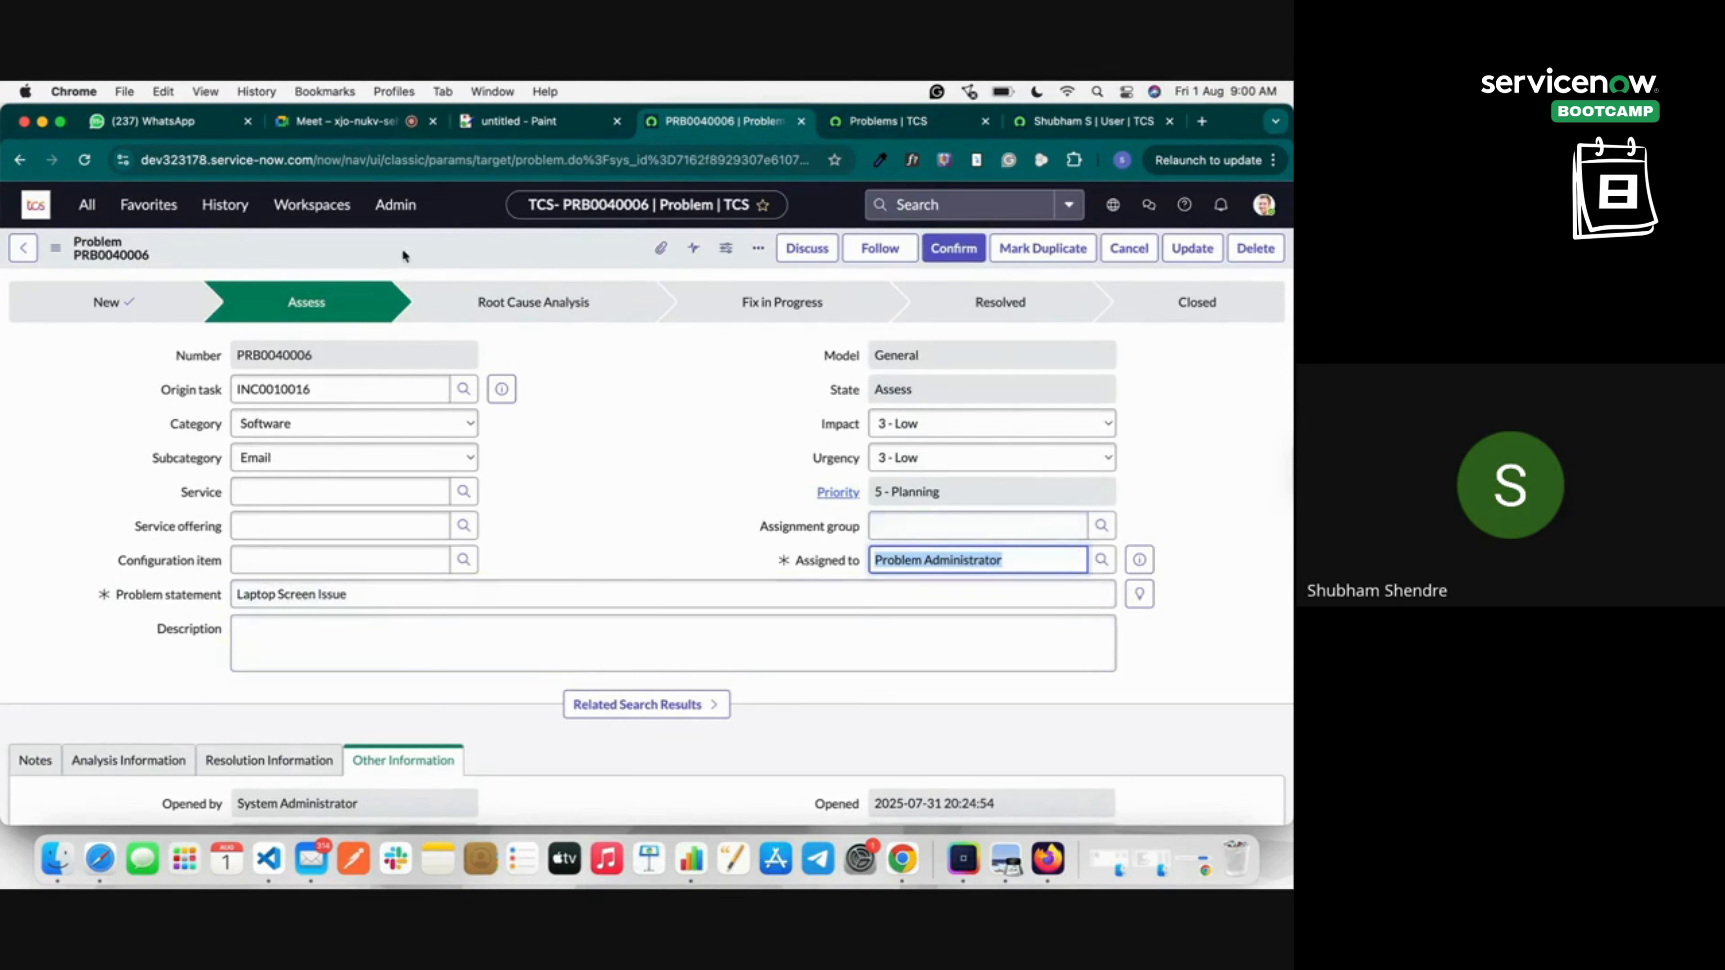
left_click_drag(290, 304, 343, 303)
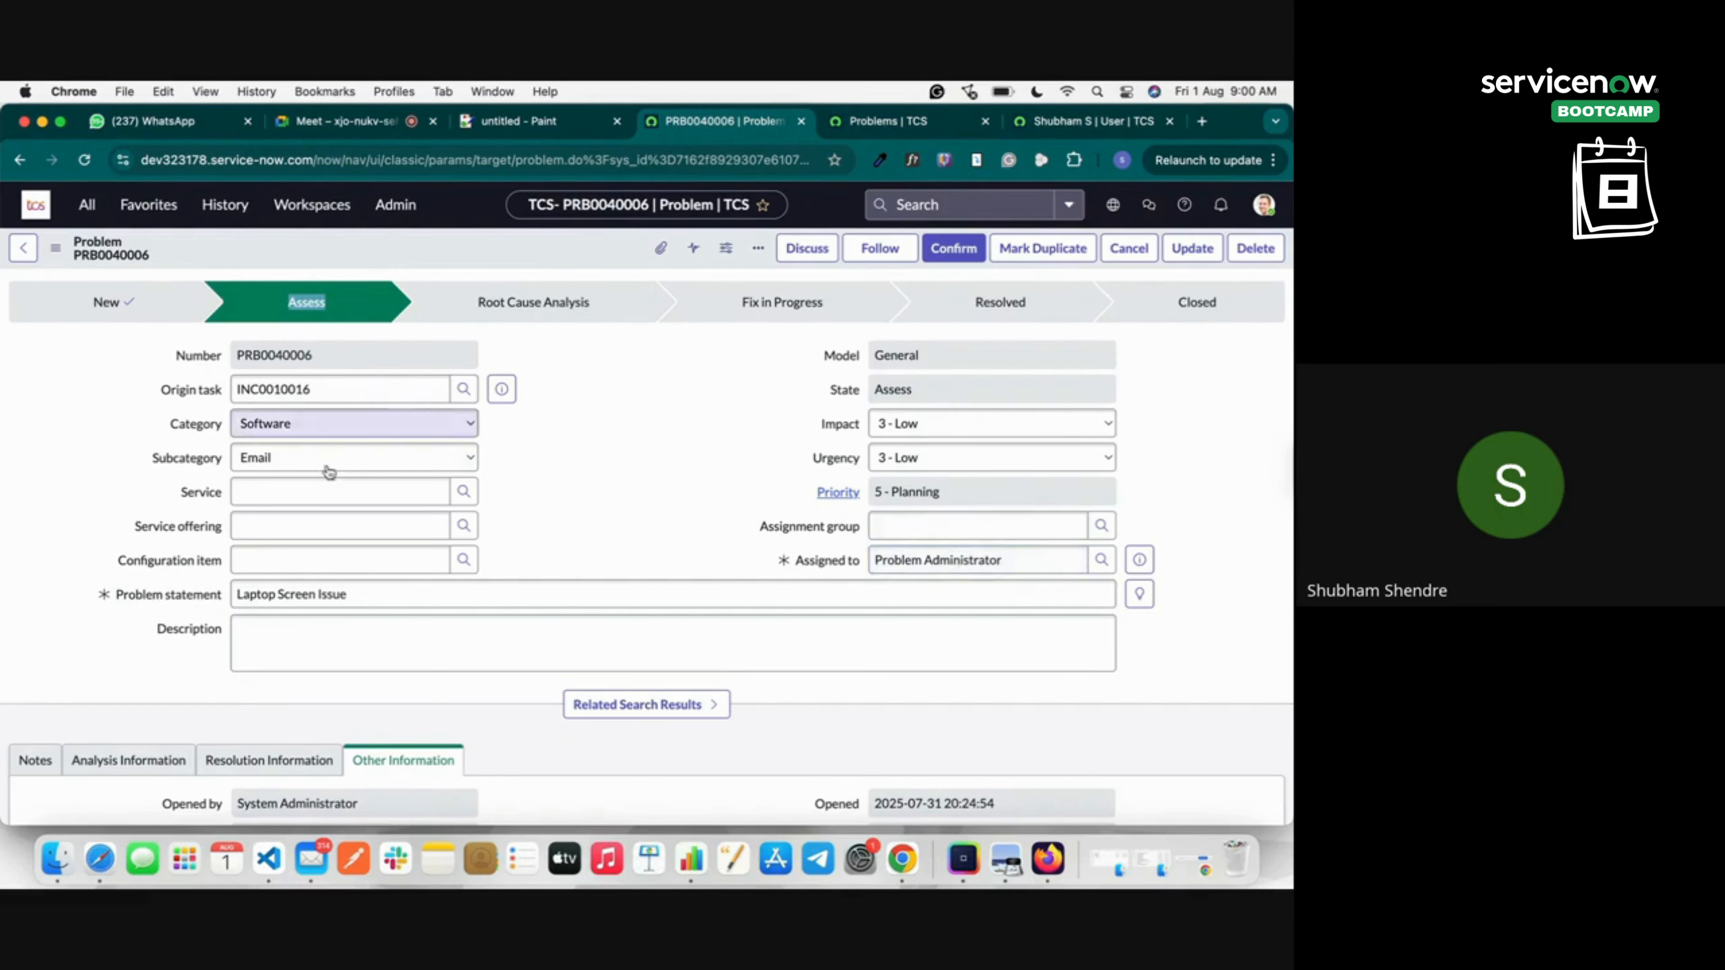
scroll(490, 469, "down", 10)
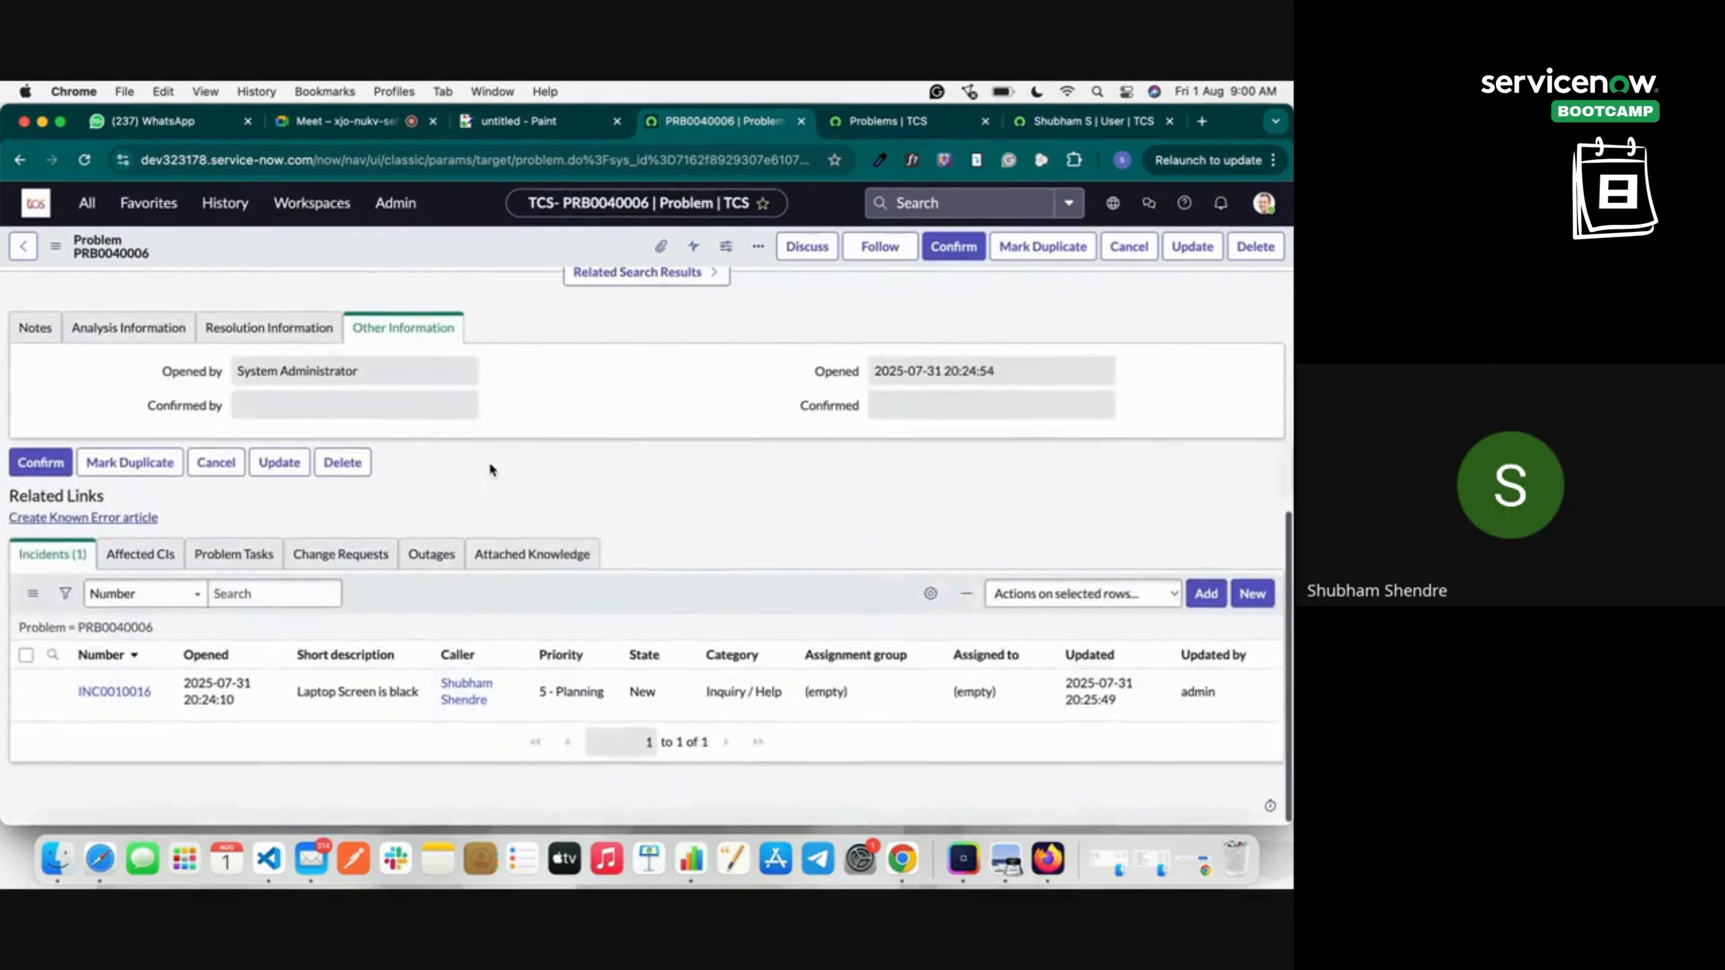
scroll(490, 468, "up", 10)
scroll(490, 467, "down", 6)
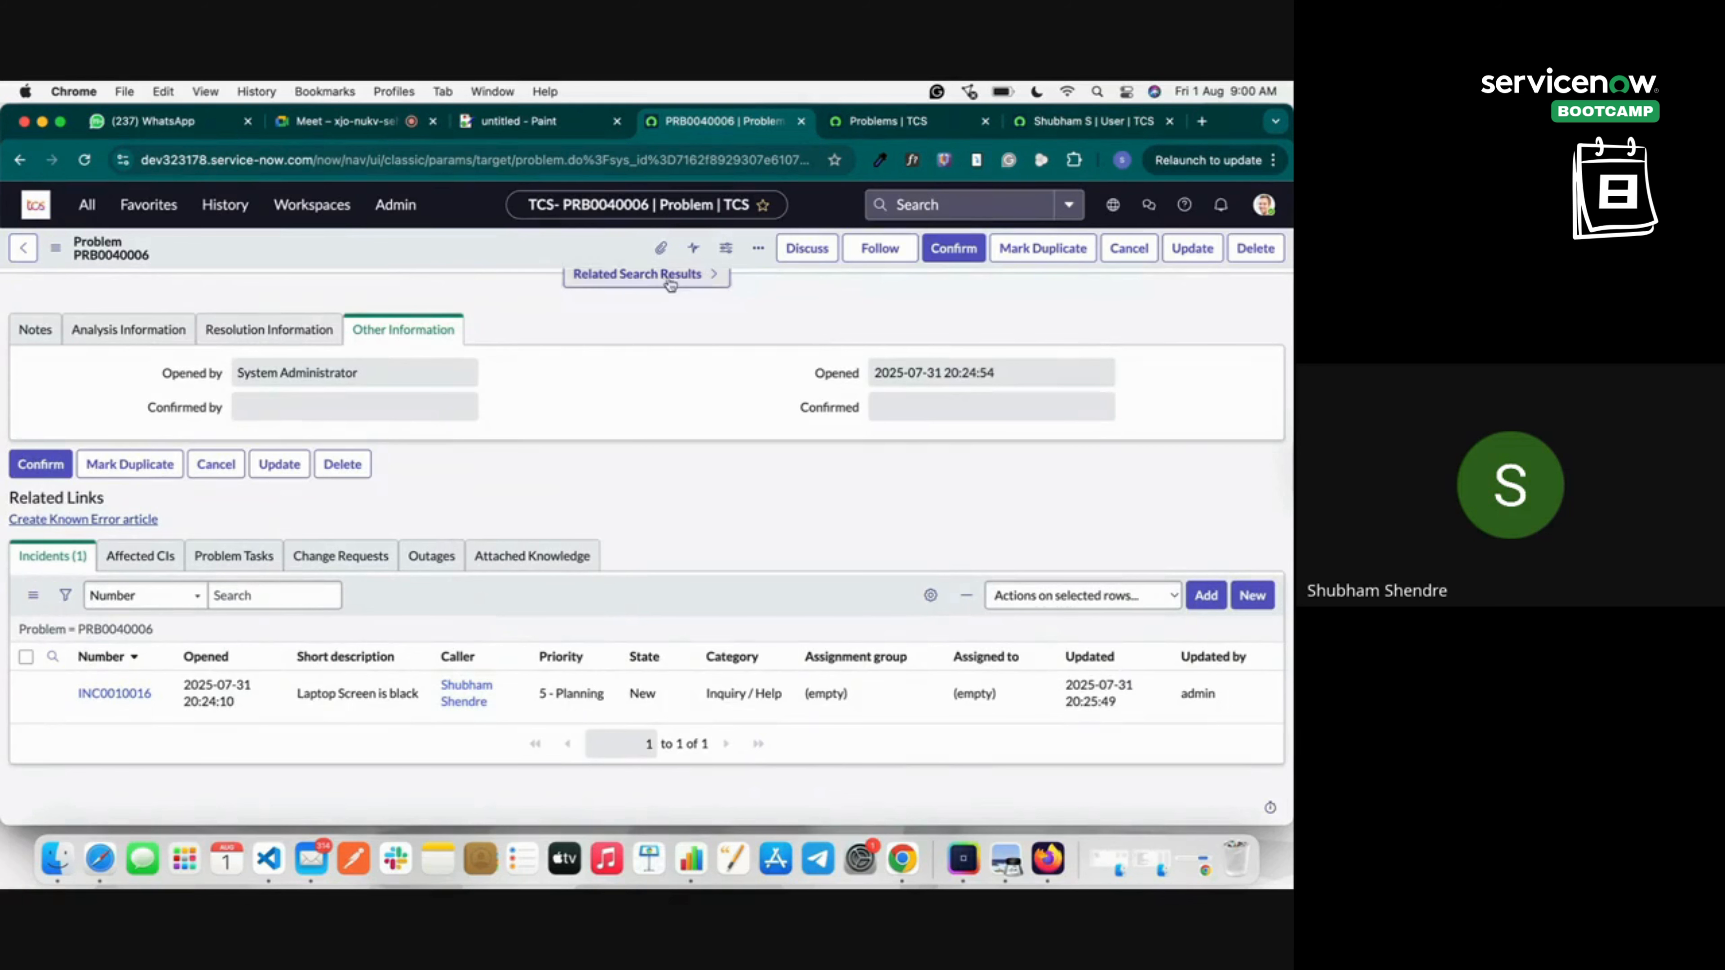
scroll(680, 371, "up", 3)
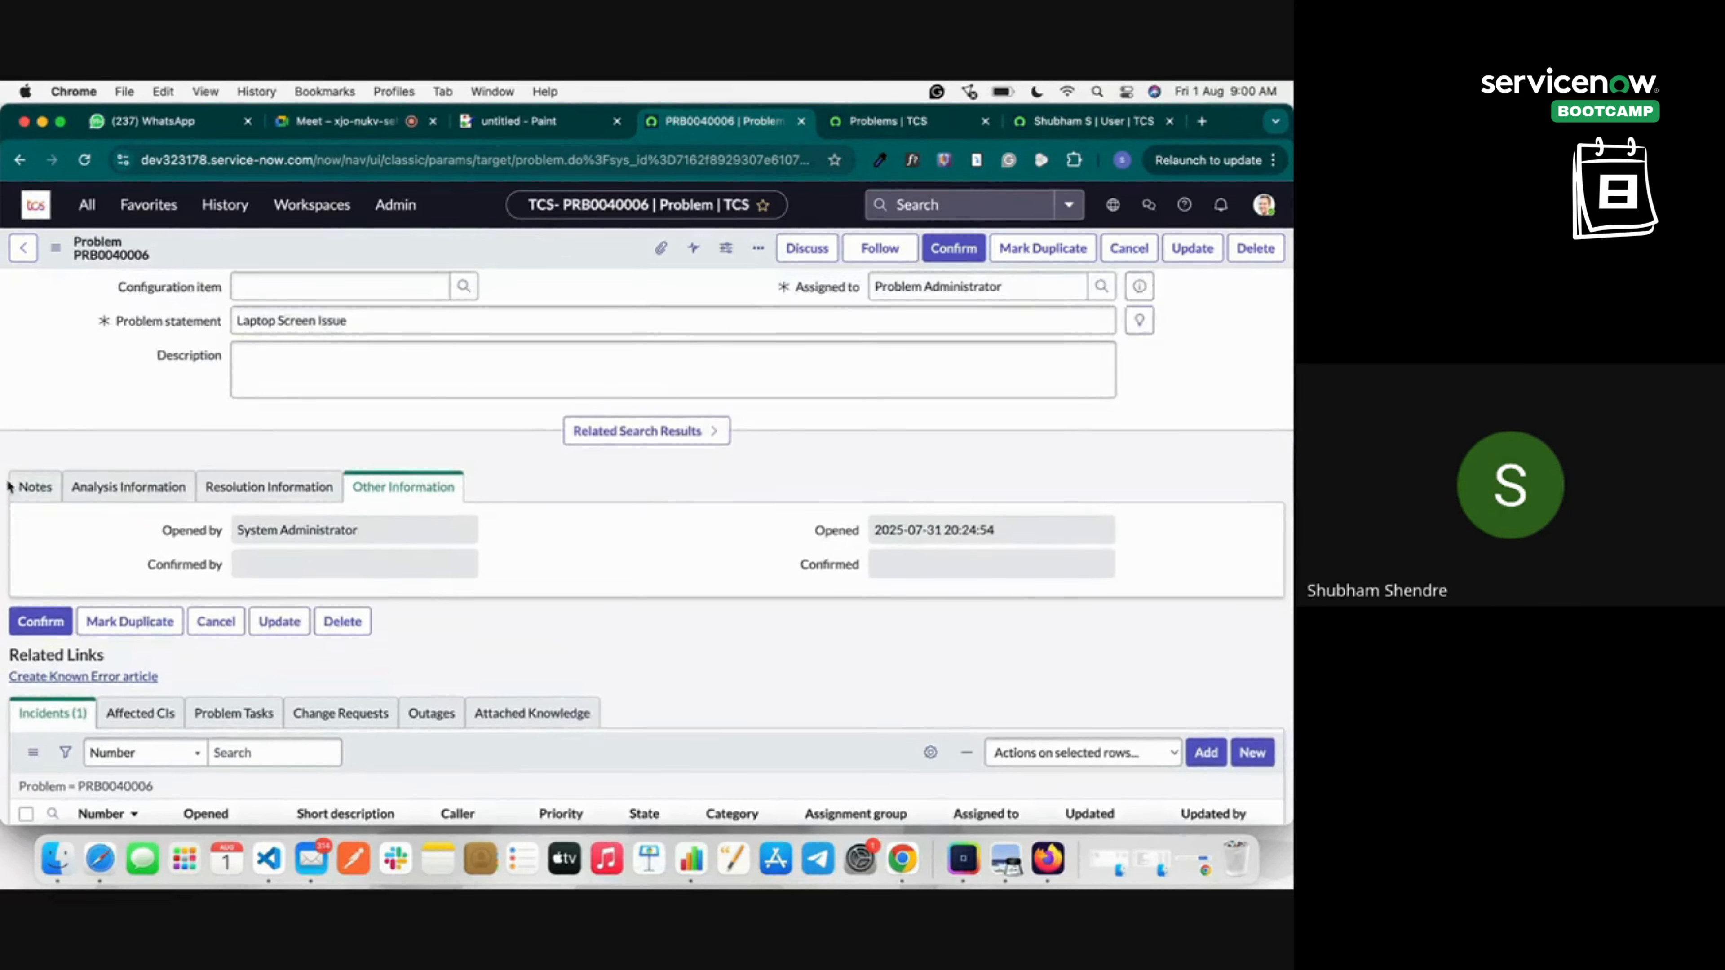
left_click(35, 486)
left_click(306, 598)
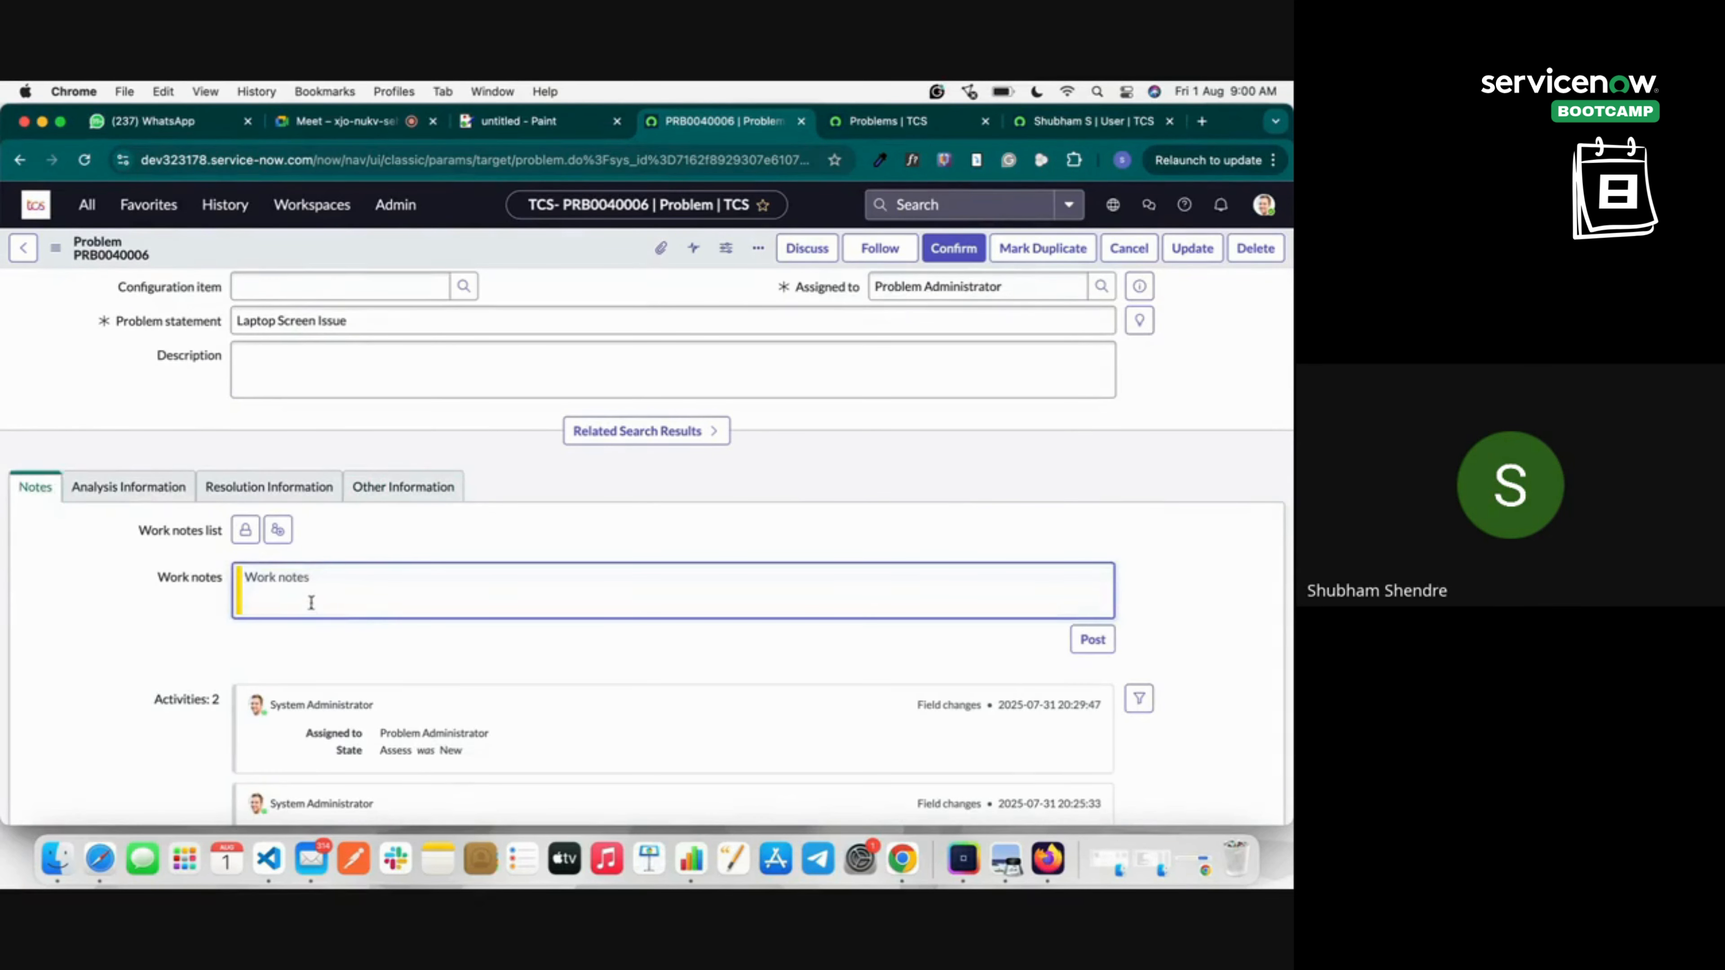
type("Che")
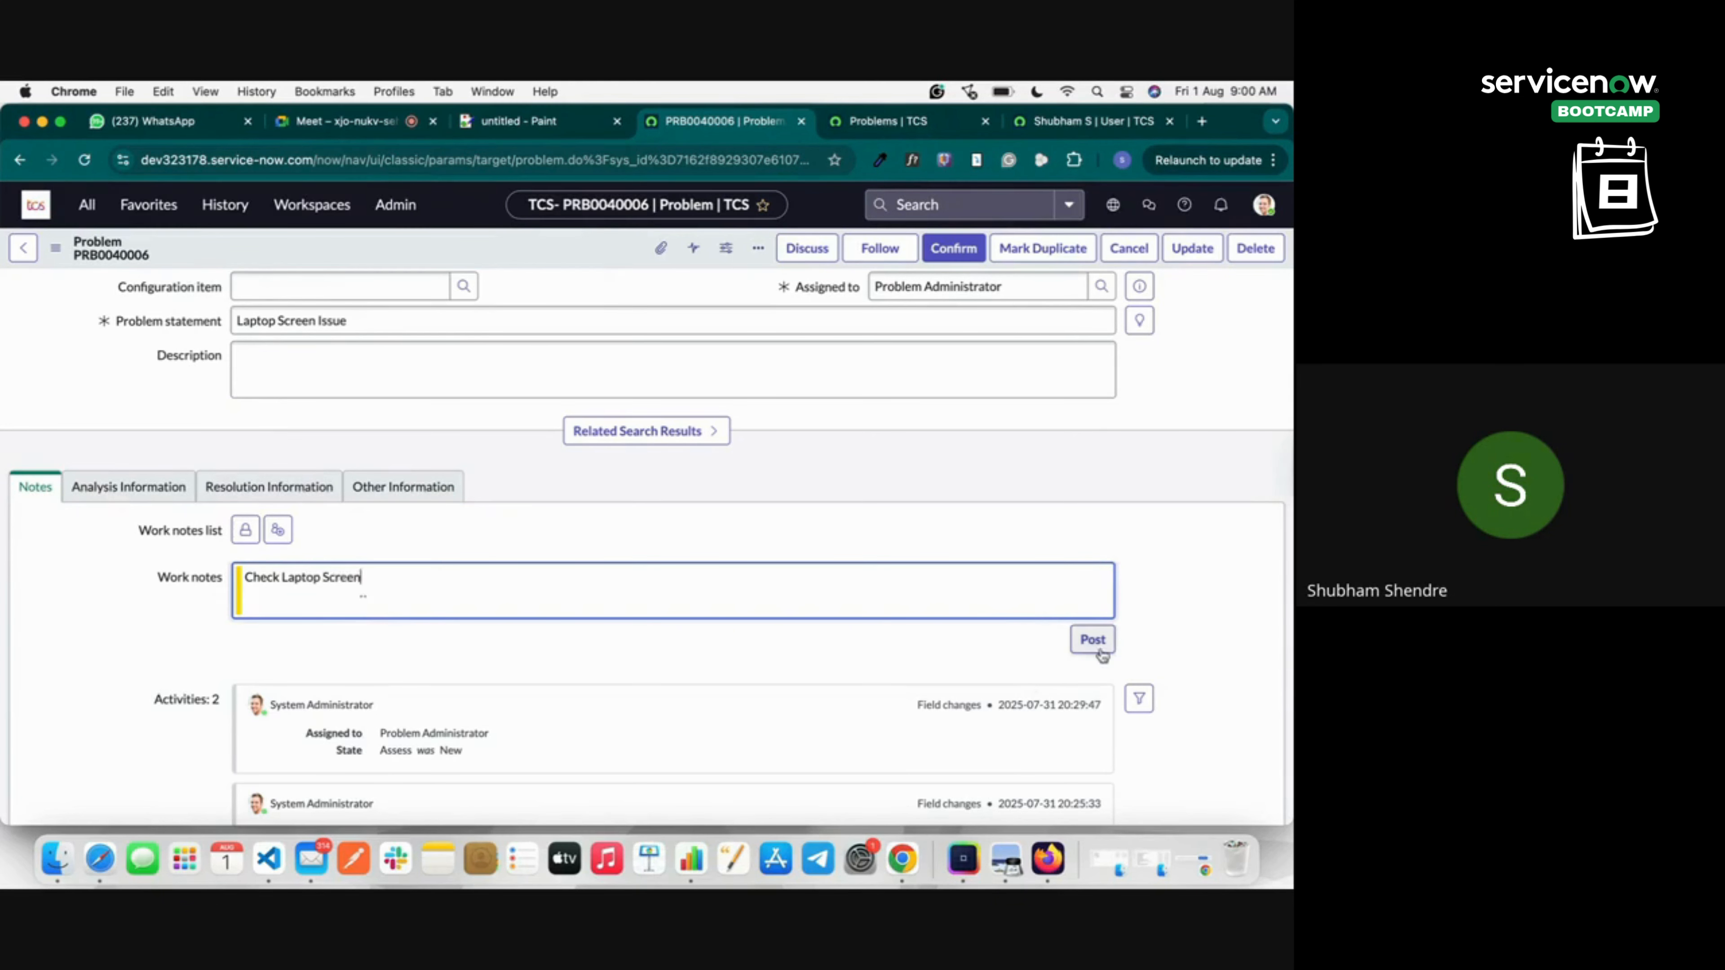
type("ck Laptop Screen")
left_click(1094, 645)
left_click(149, 487)
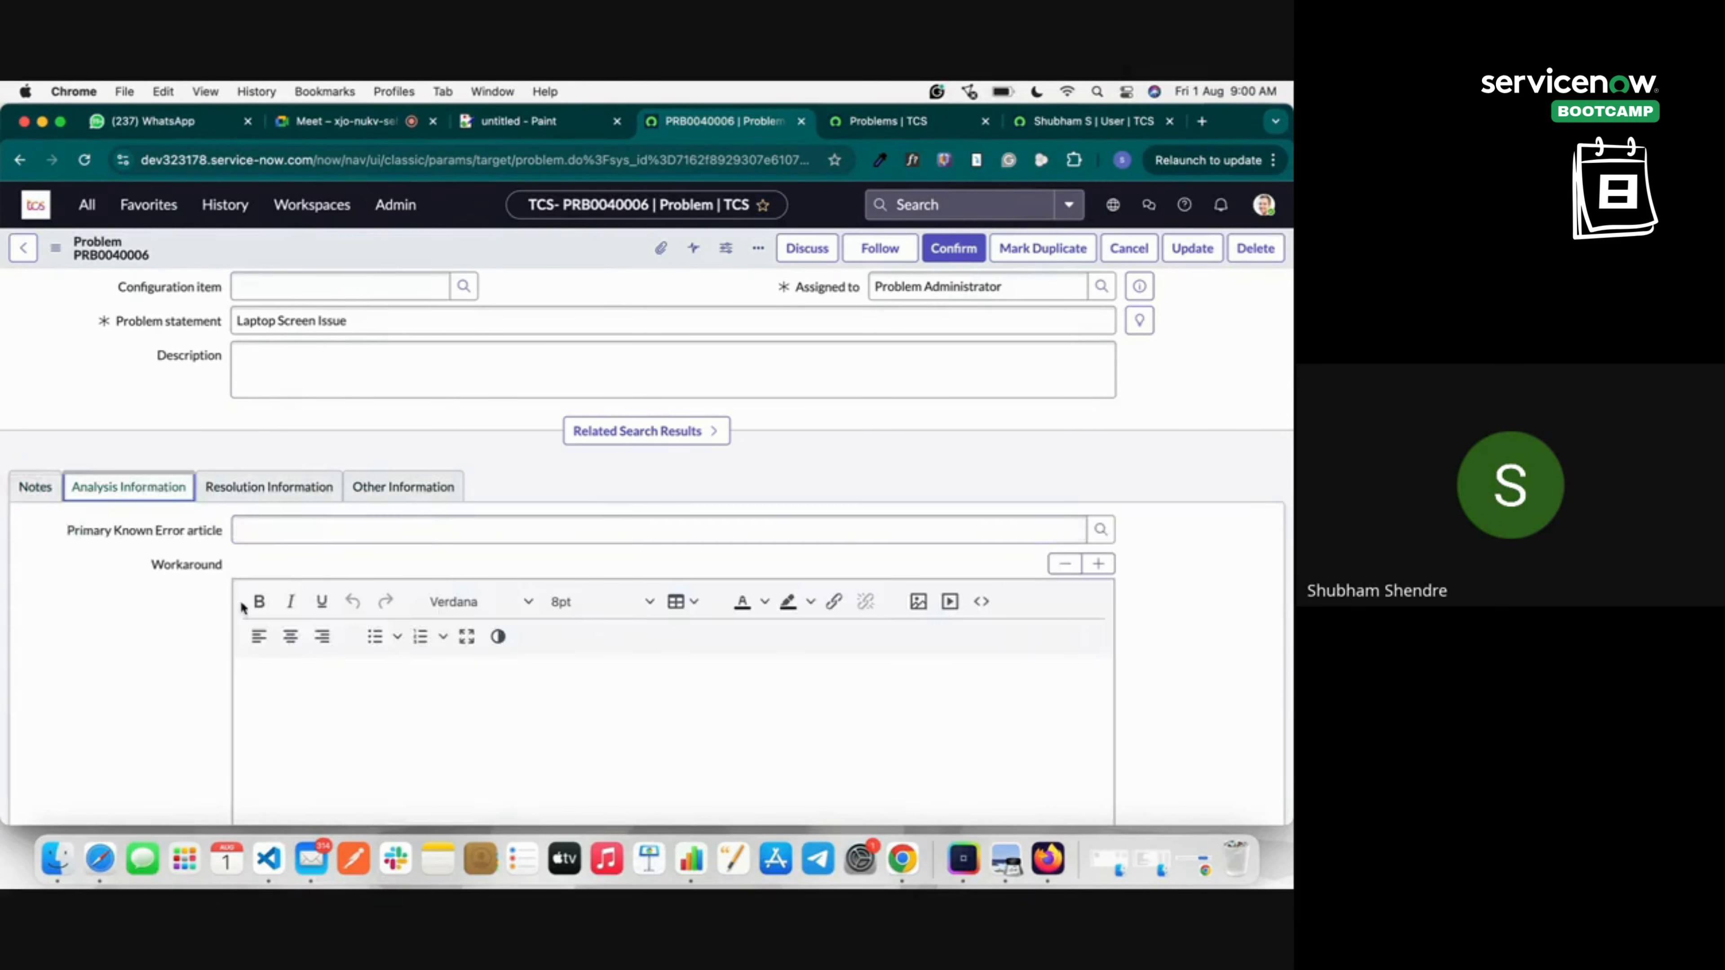
scroll(324, 557, "down", 5)
left_click(388, 443)
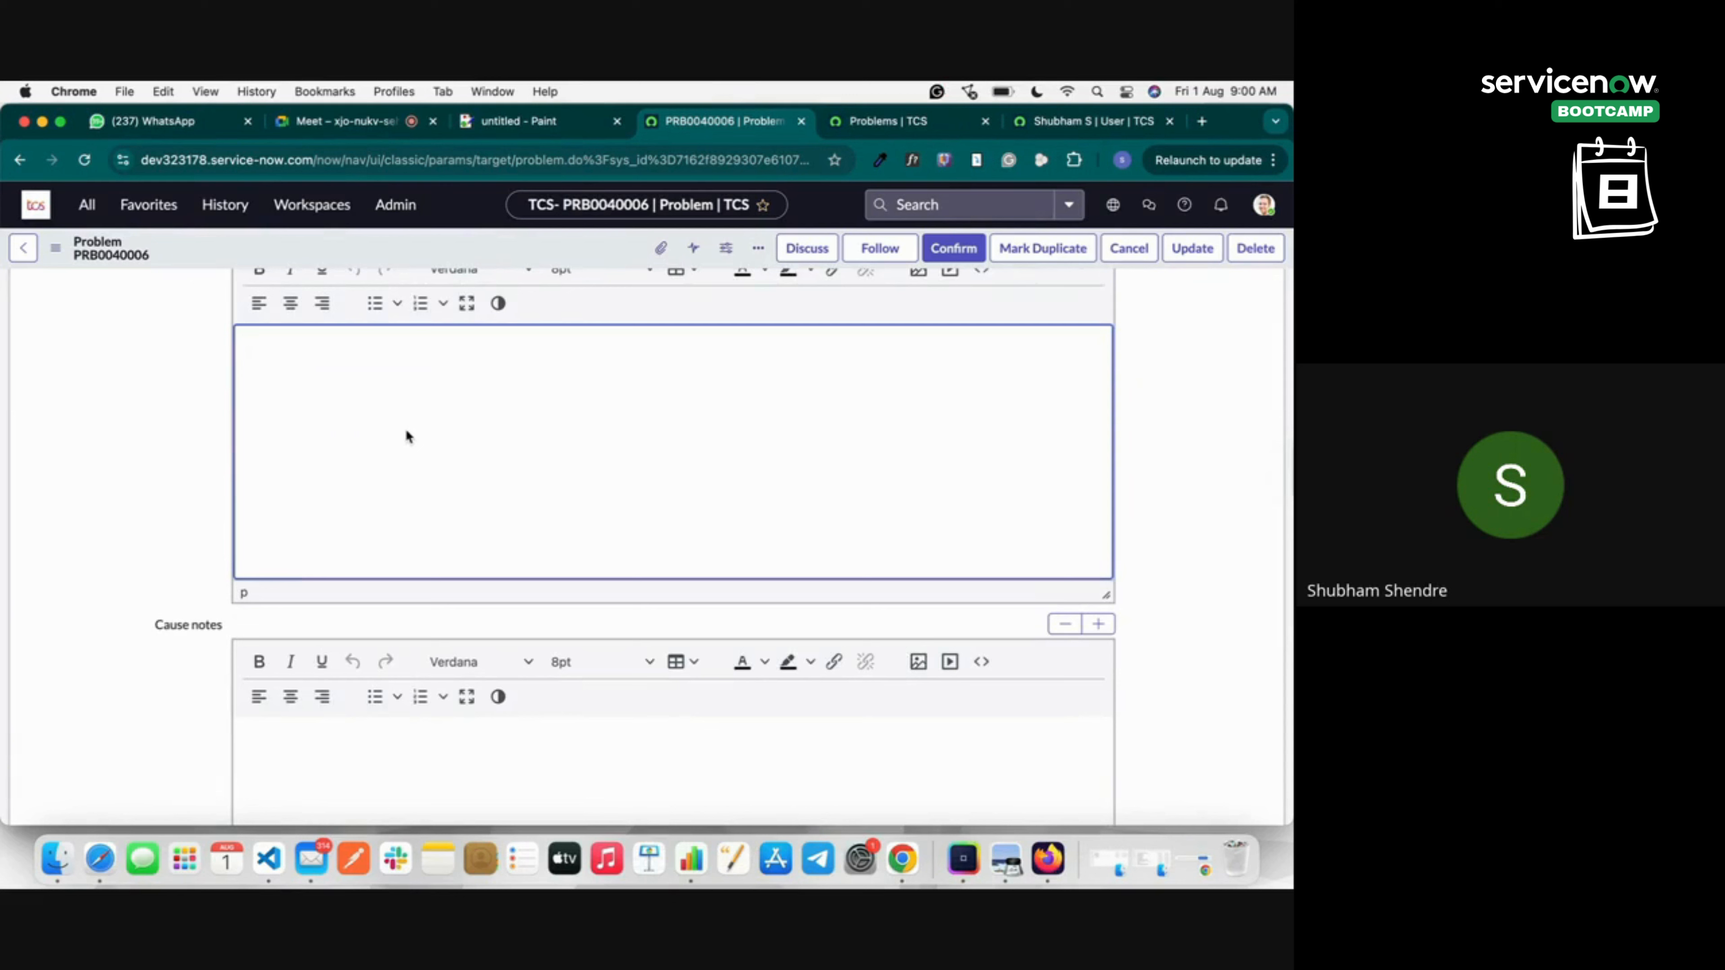
type("Checked the screen")
left_click(400, 771)
scroll(376, 746, "up", 10)
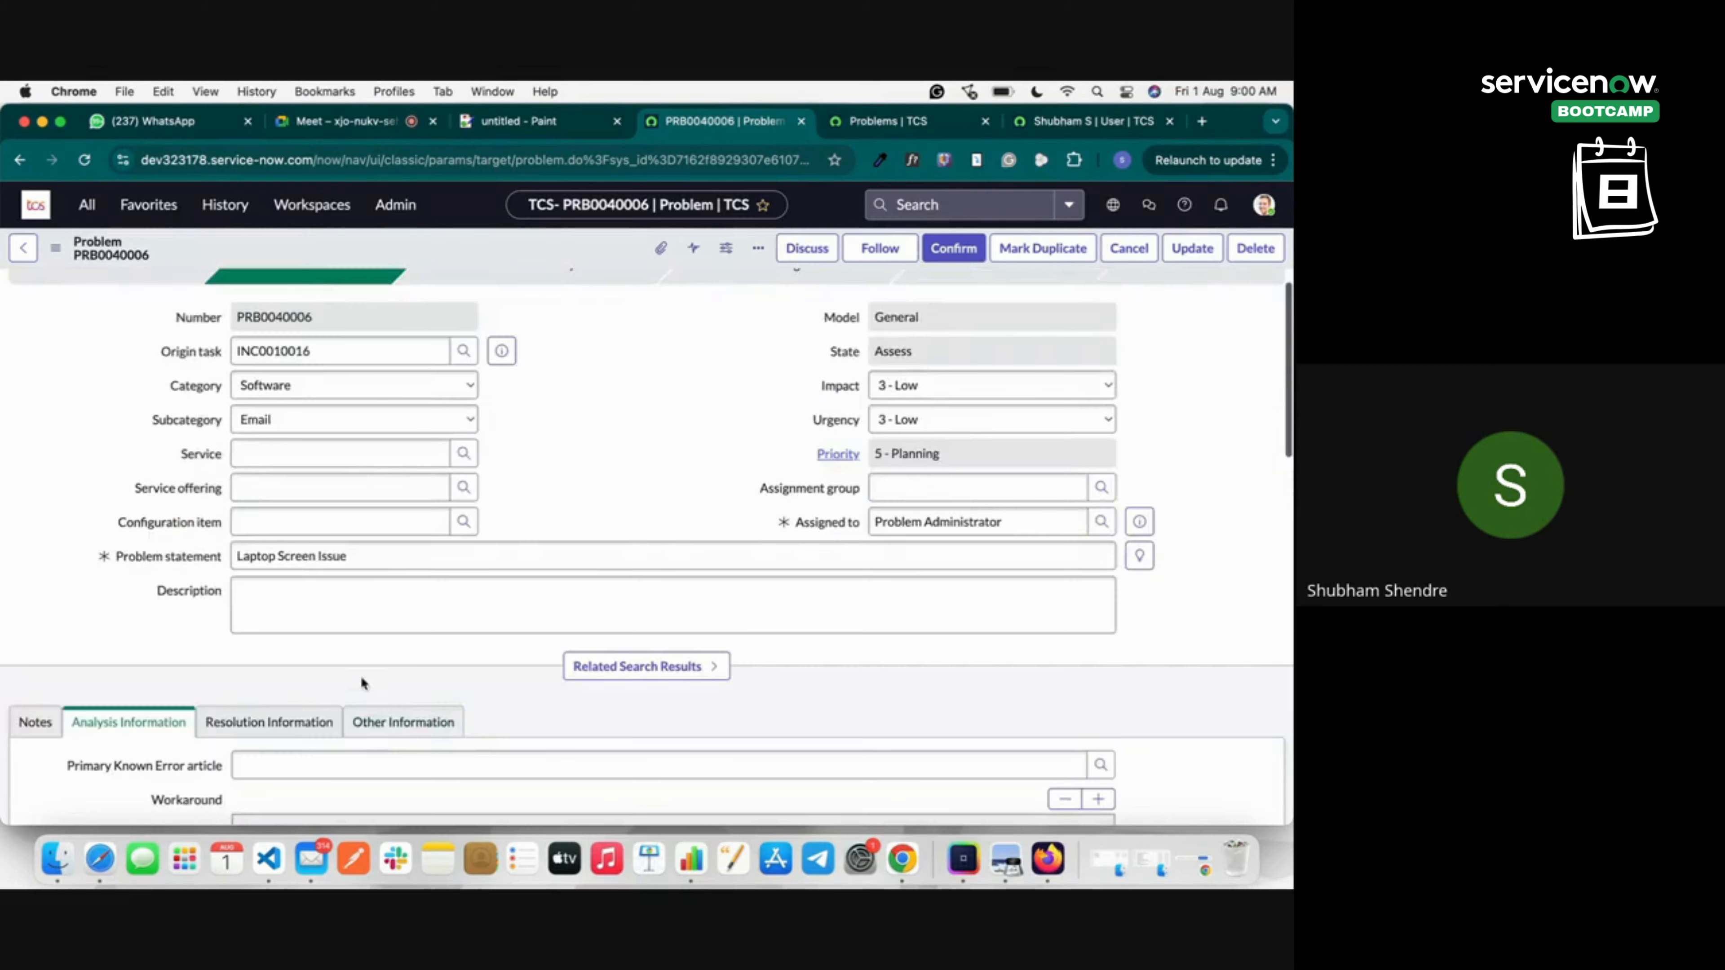
left_click(299, 722)
scroll(380, 714, "down", 4)
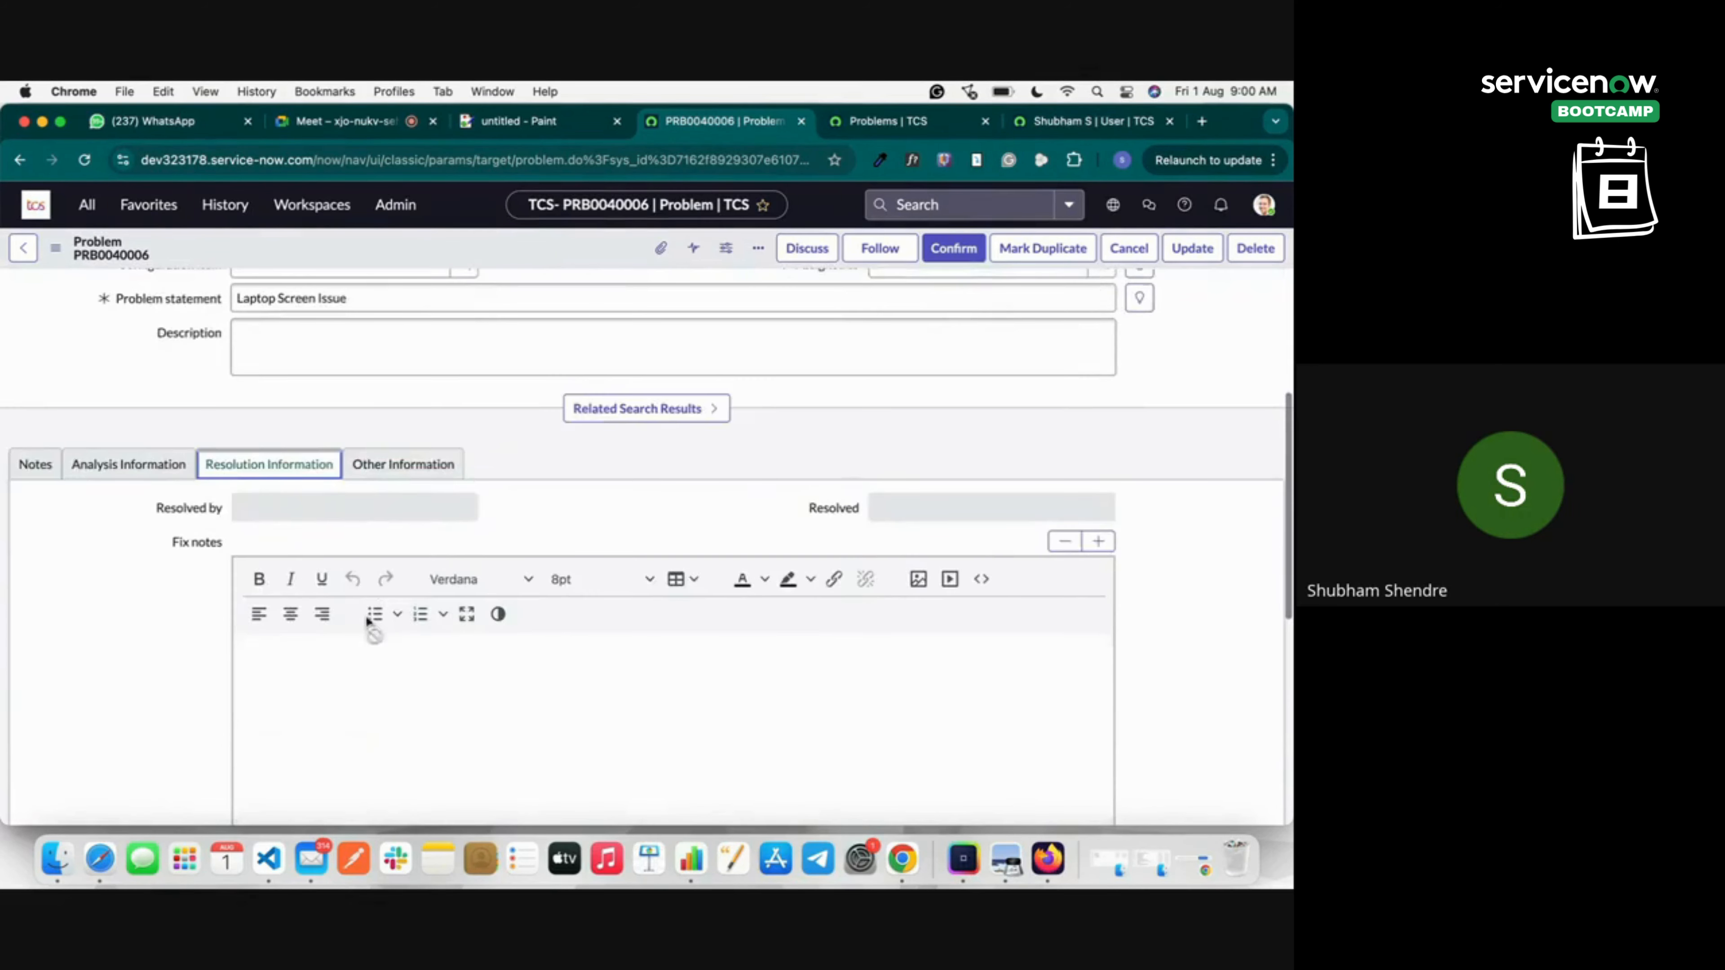
scroll(384, 719, "up", 5)
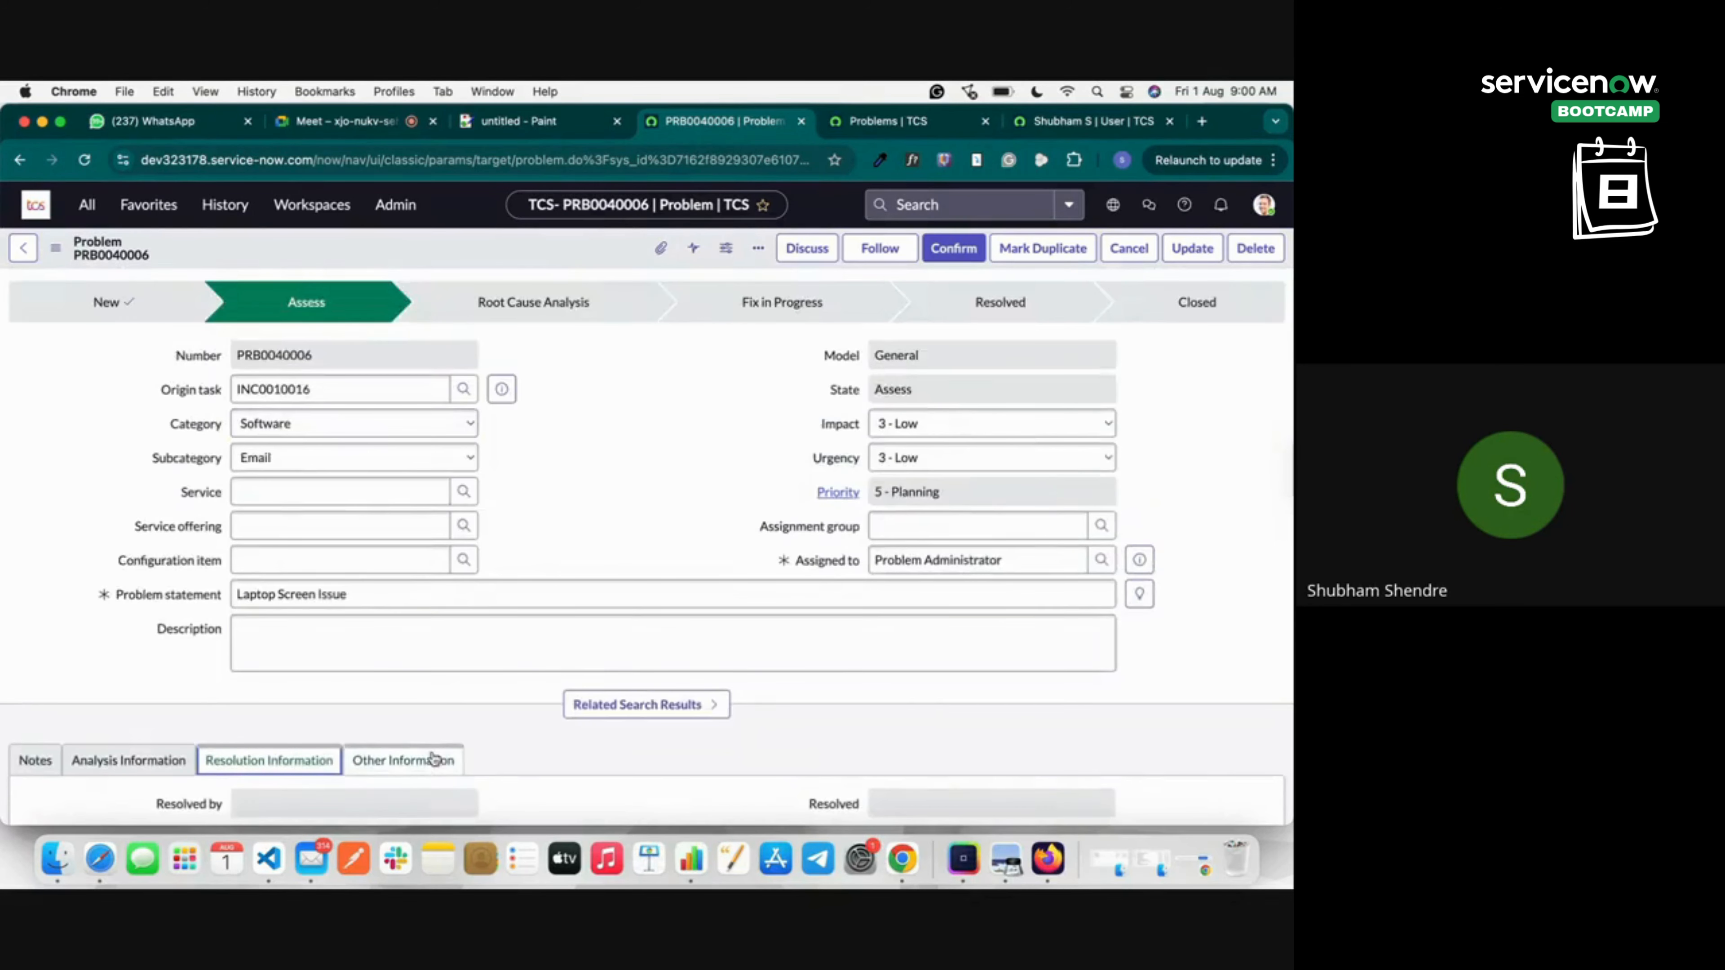
scroll(434, 754, "down", 5)
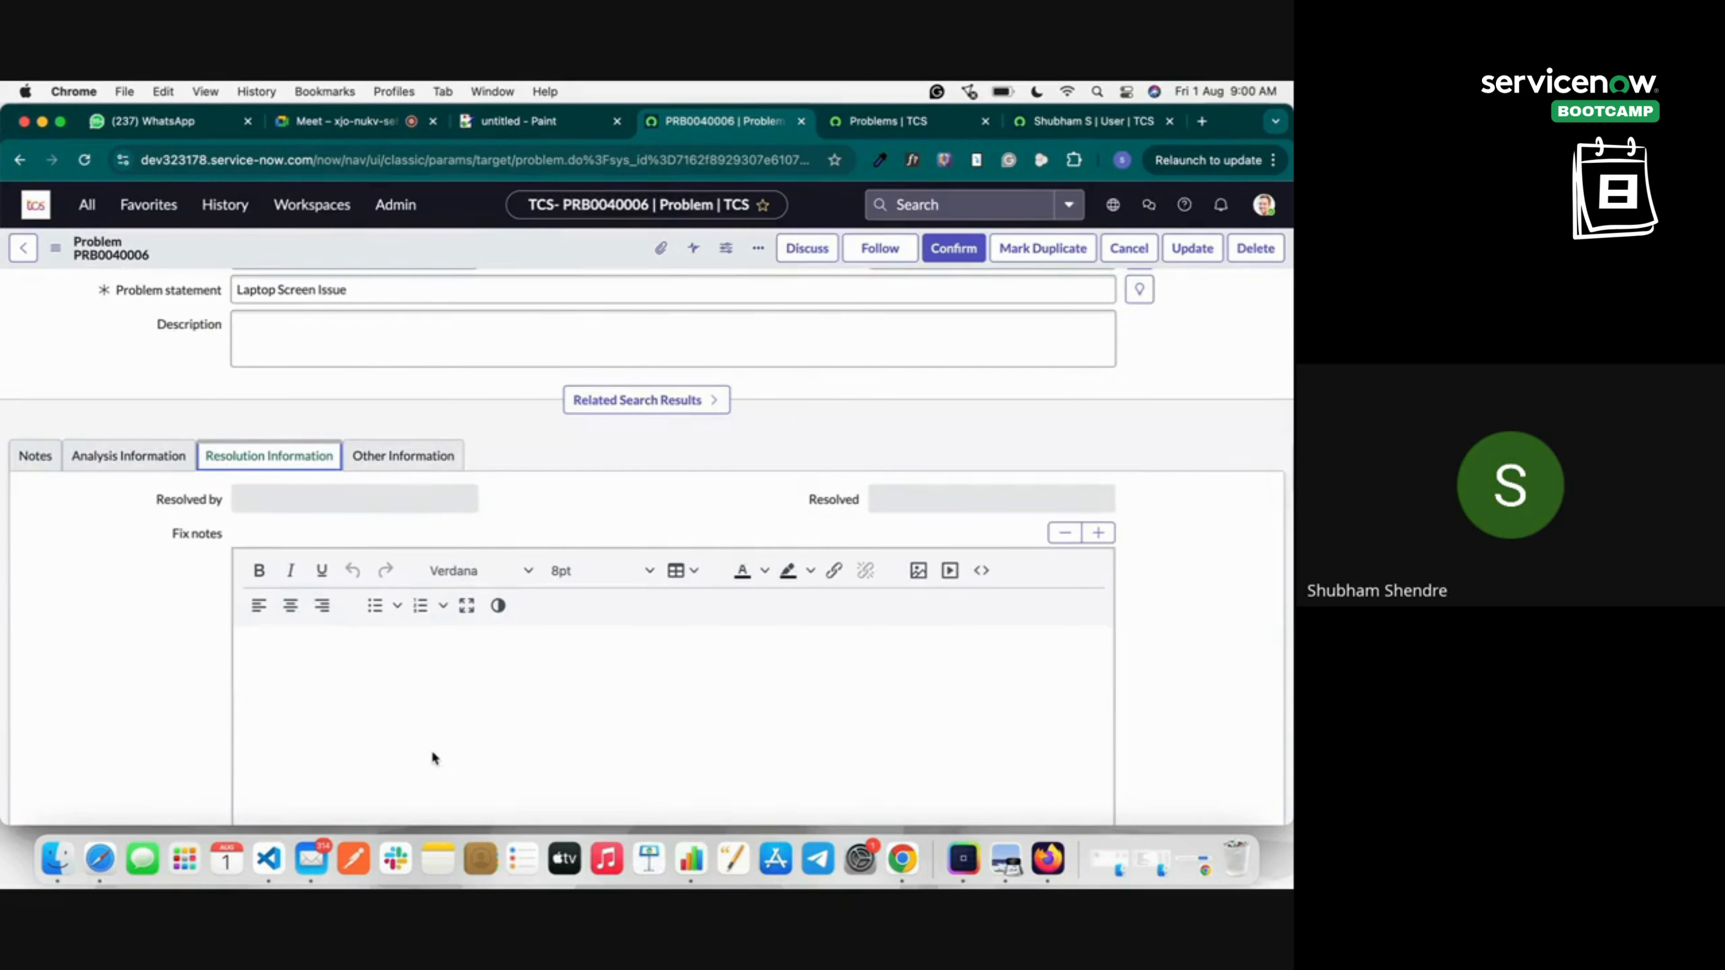
scroll(431, 749, "up", 2)
scroll(204, 612, "up", 2)
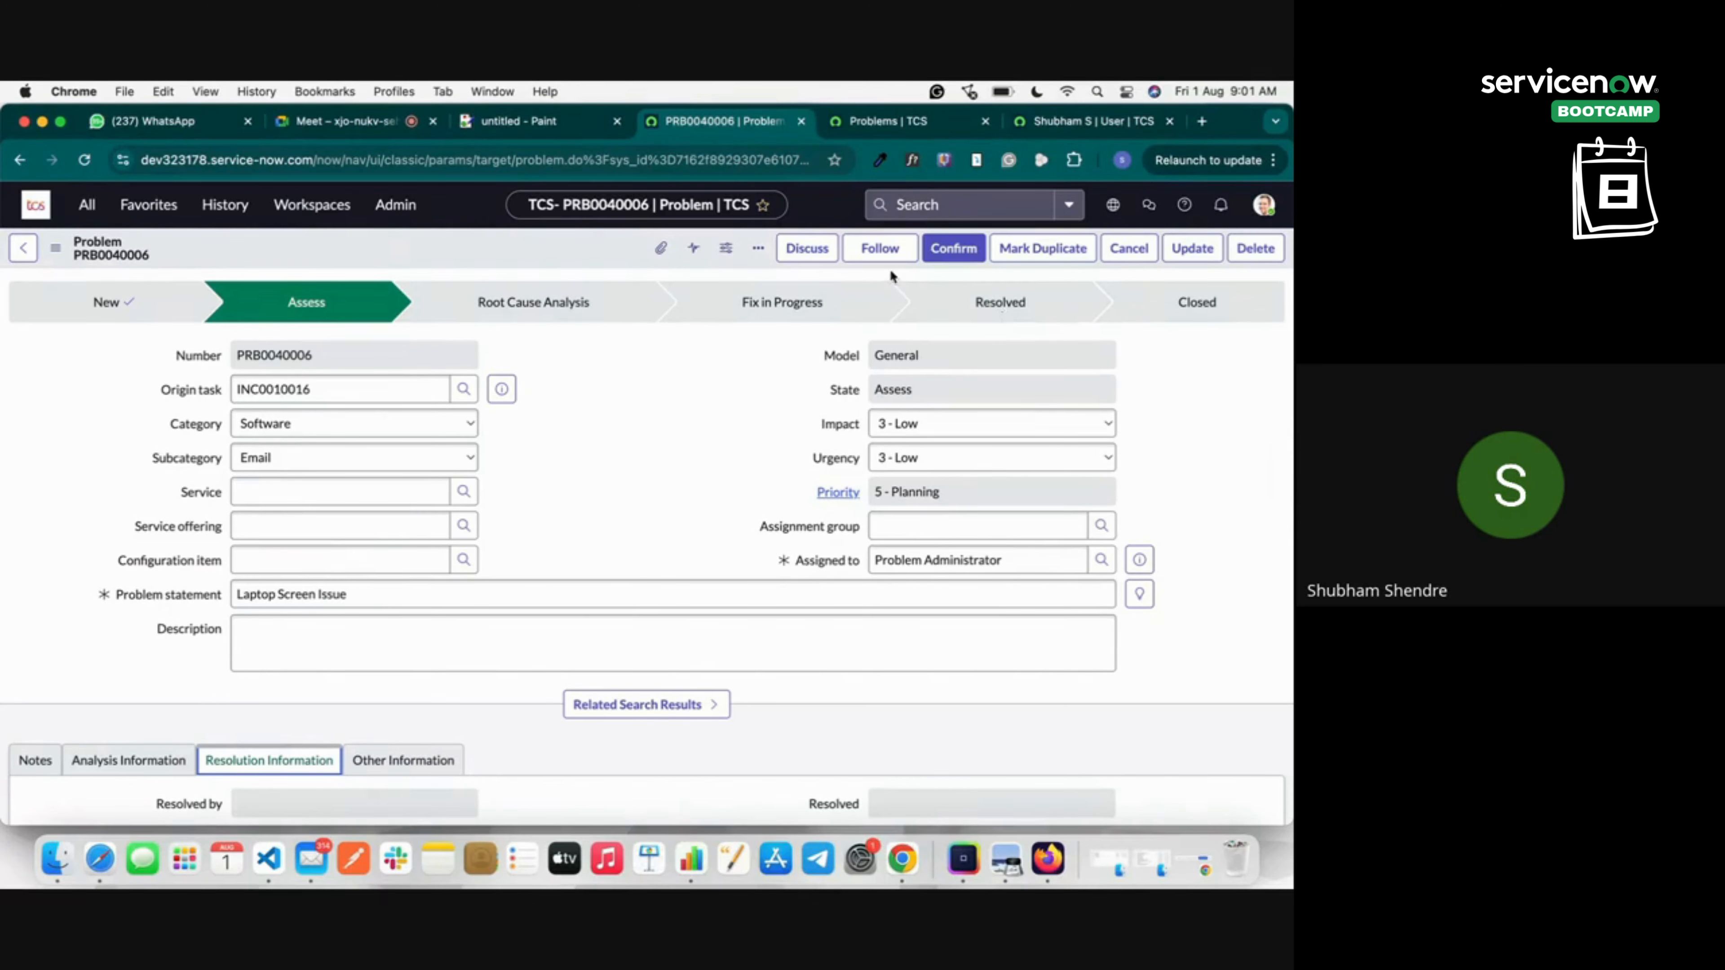
Confirm PRB0040006 from the form header to move it past the Assess stage.
scroll(153, 733, "down", 5)
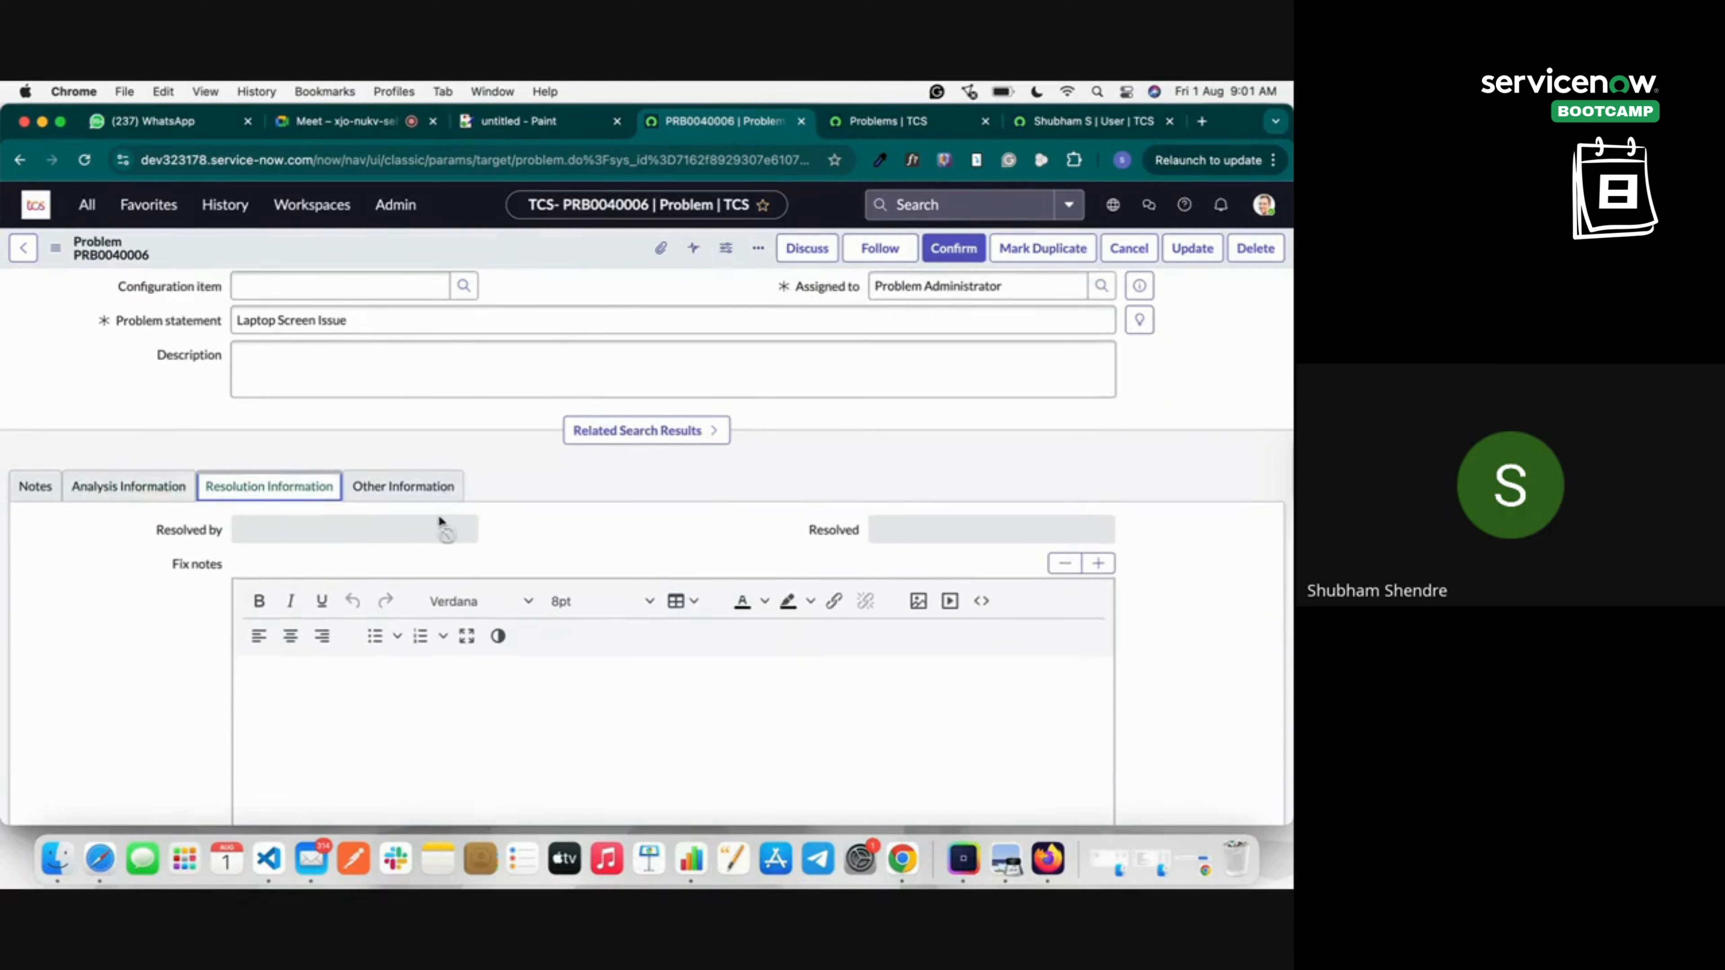
left_click(963, 256)
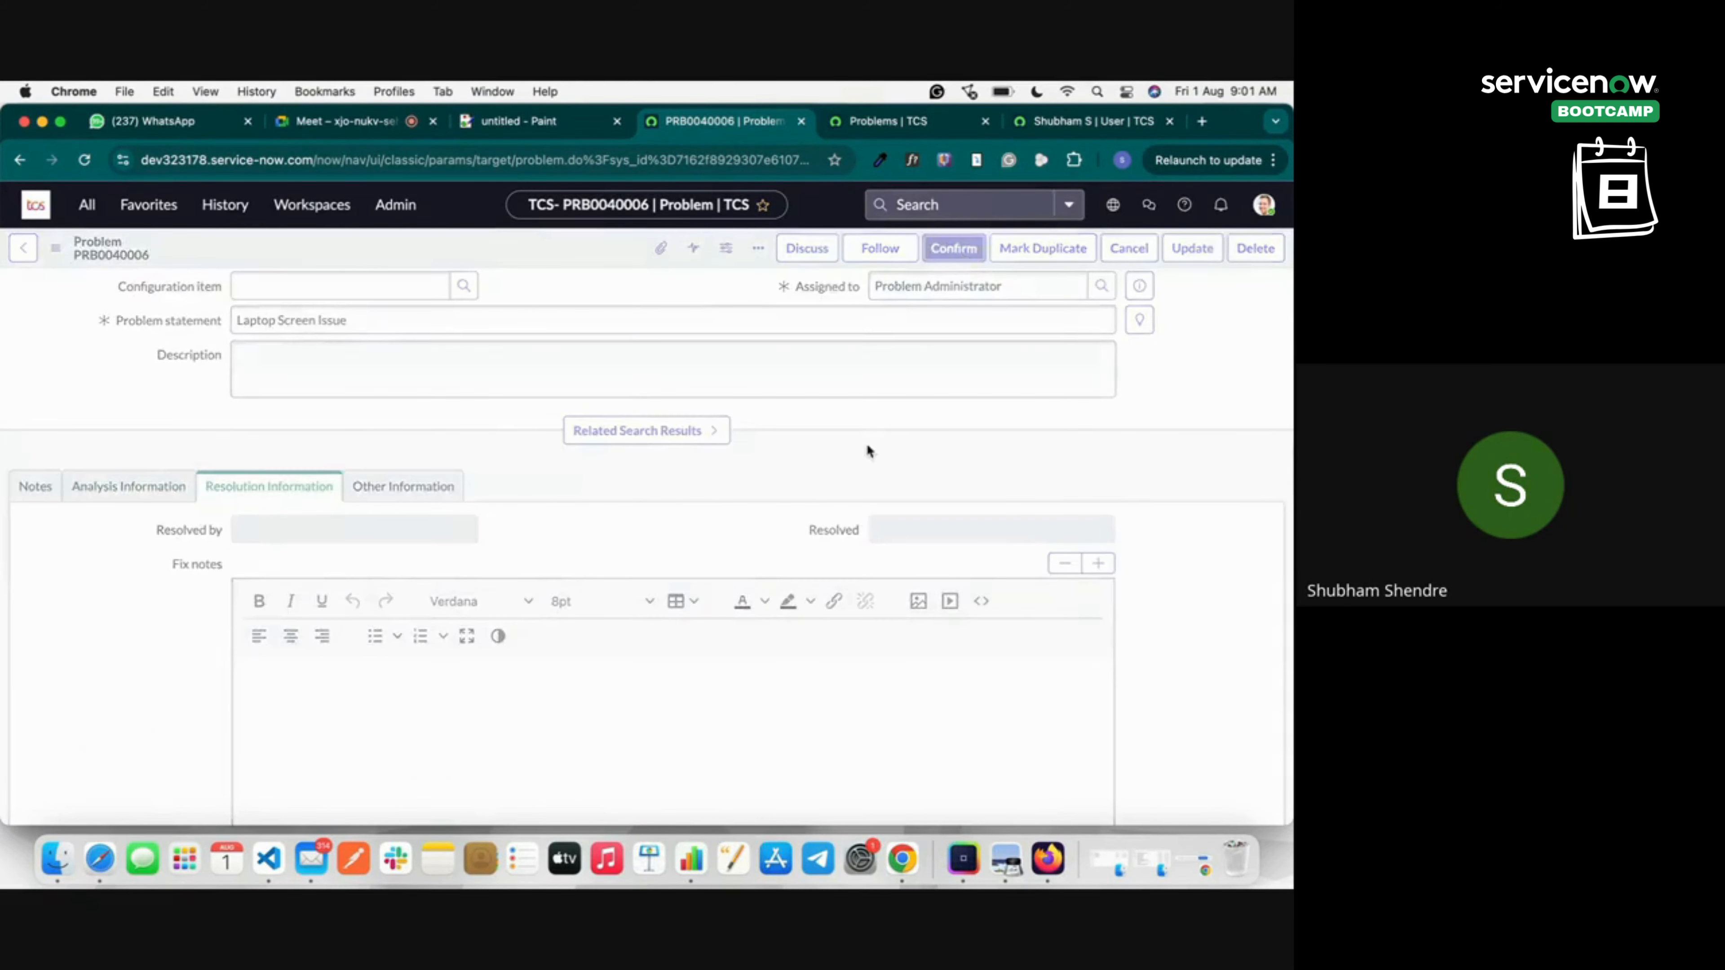
scroll(609, 331, "down", 8)
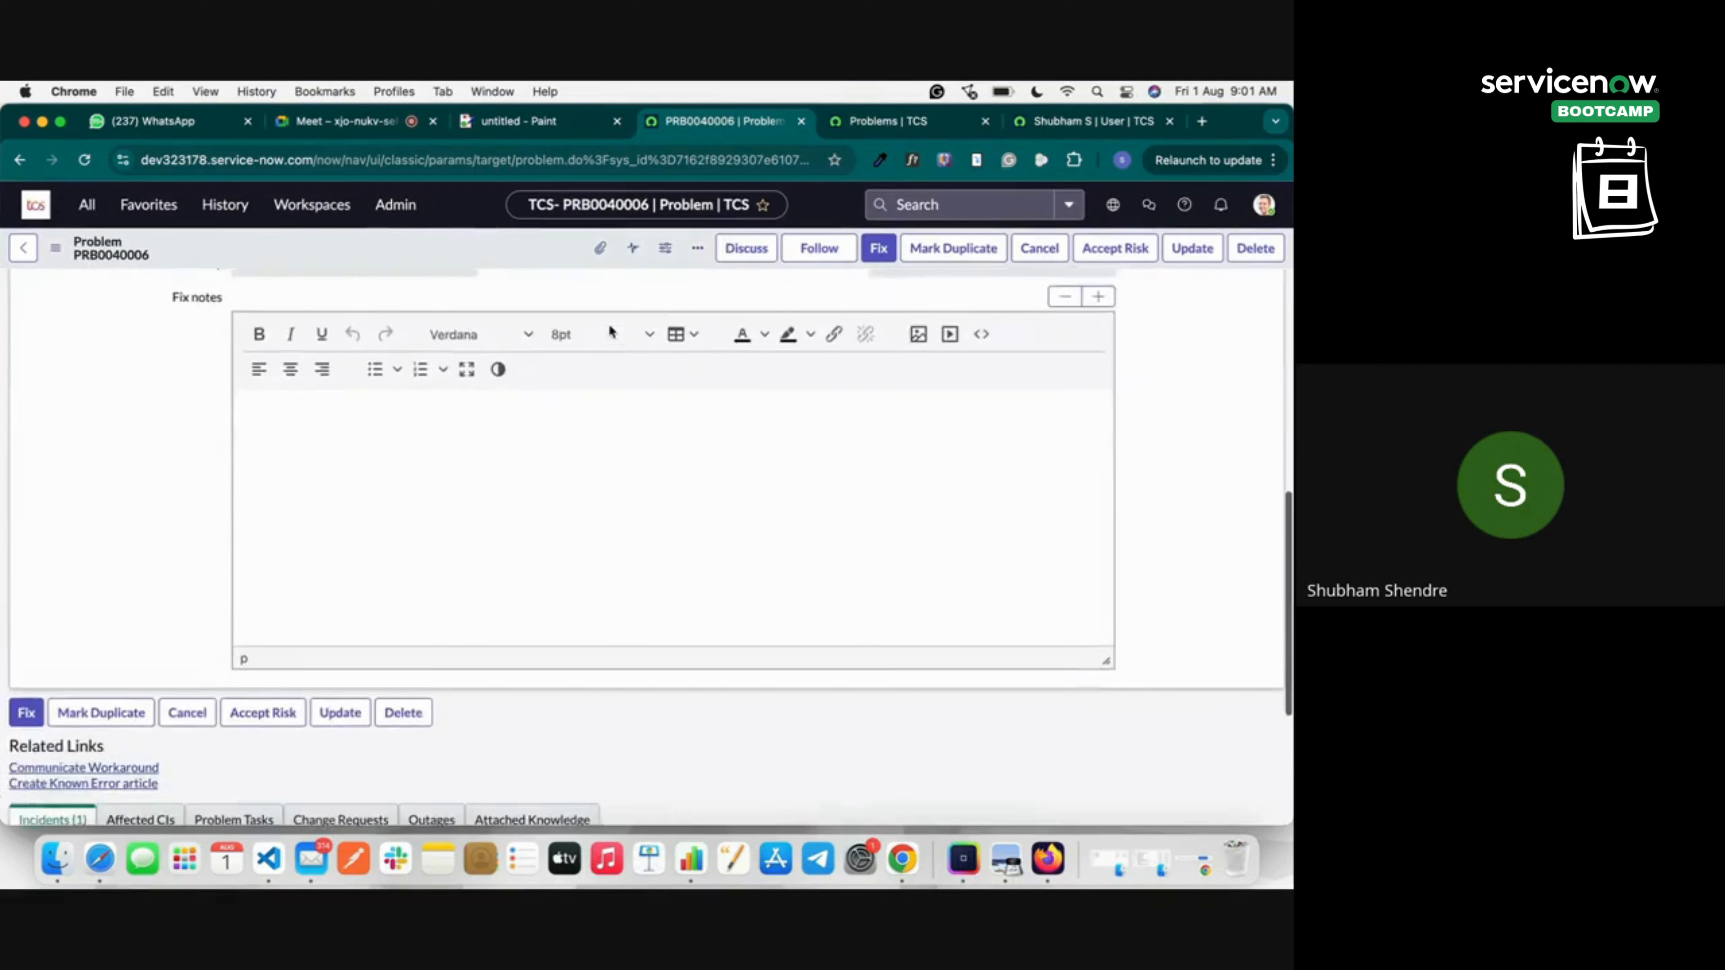
scroll(609, 331, "up", 3)
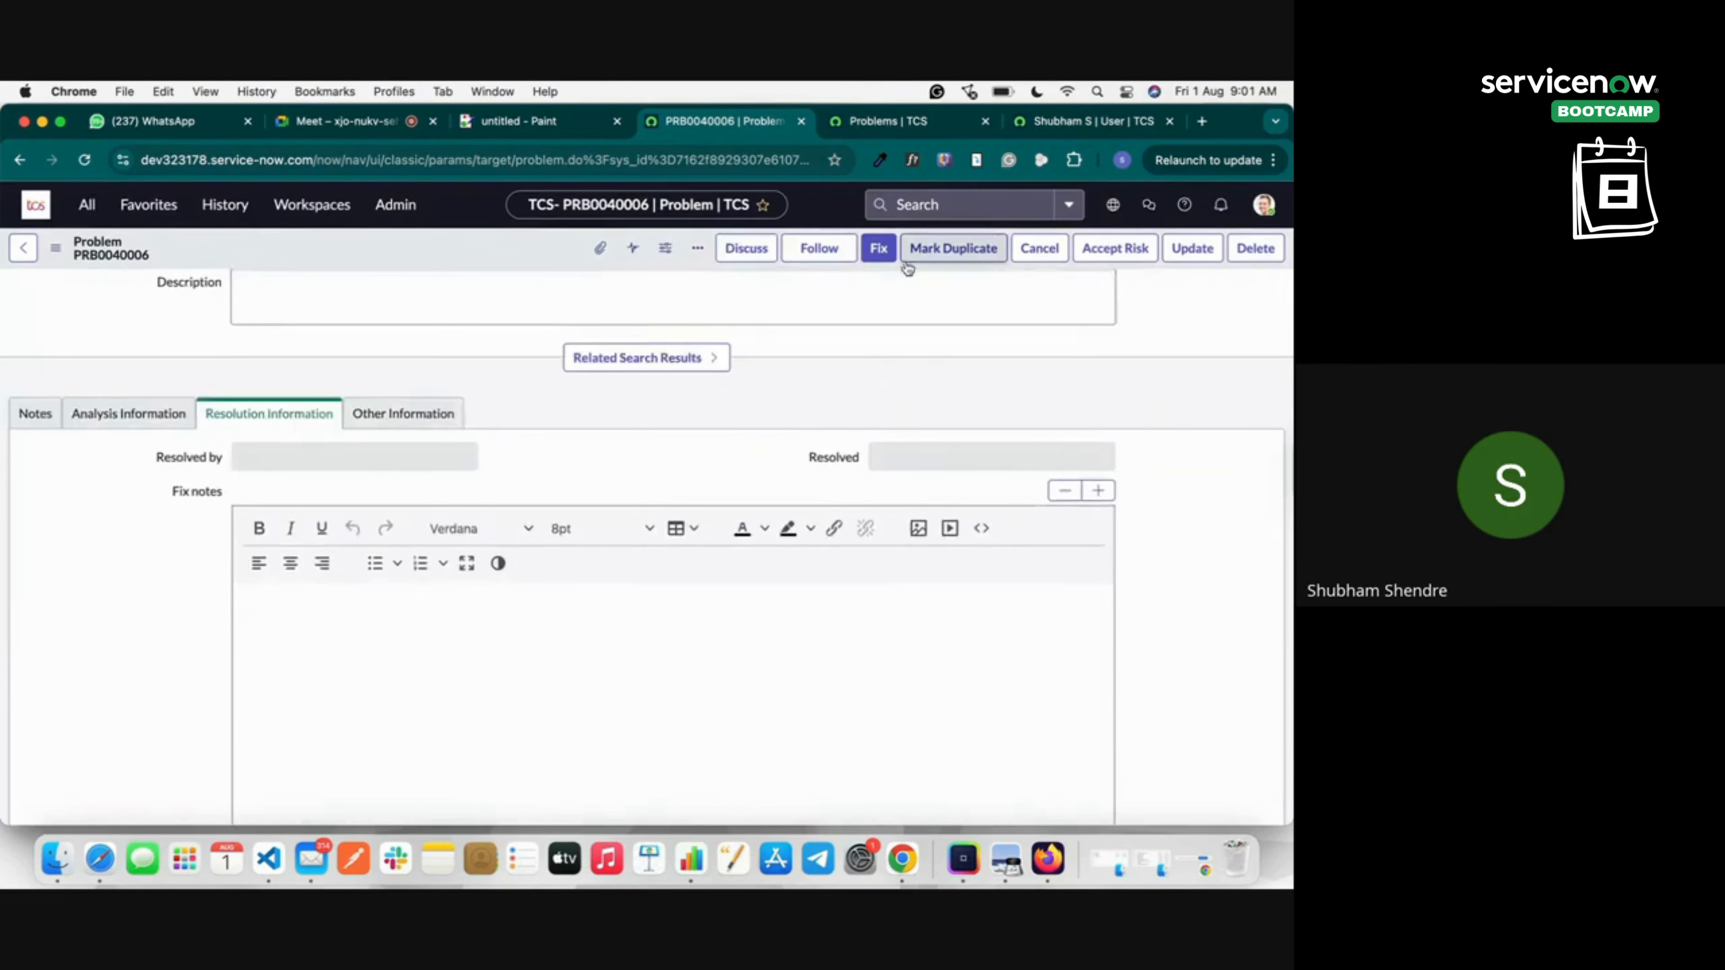
scroll(413, 598, "down", 5)
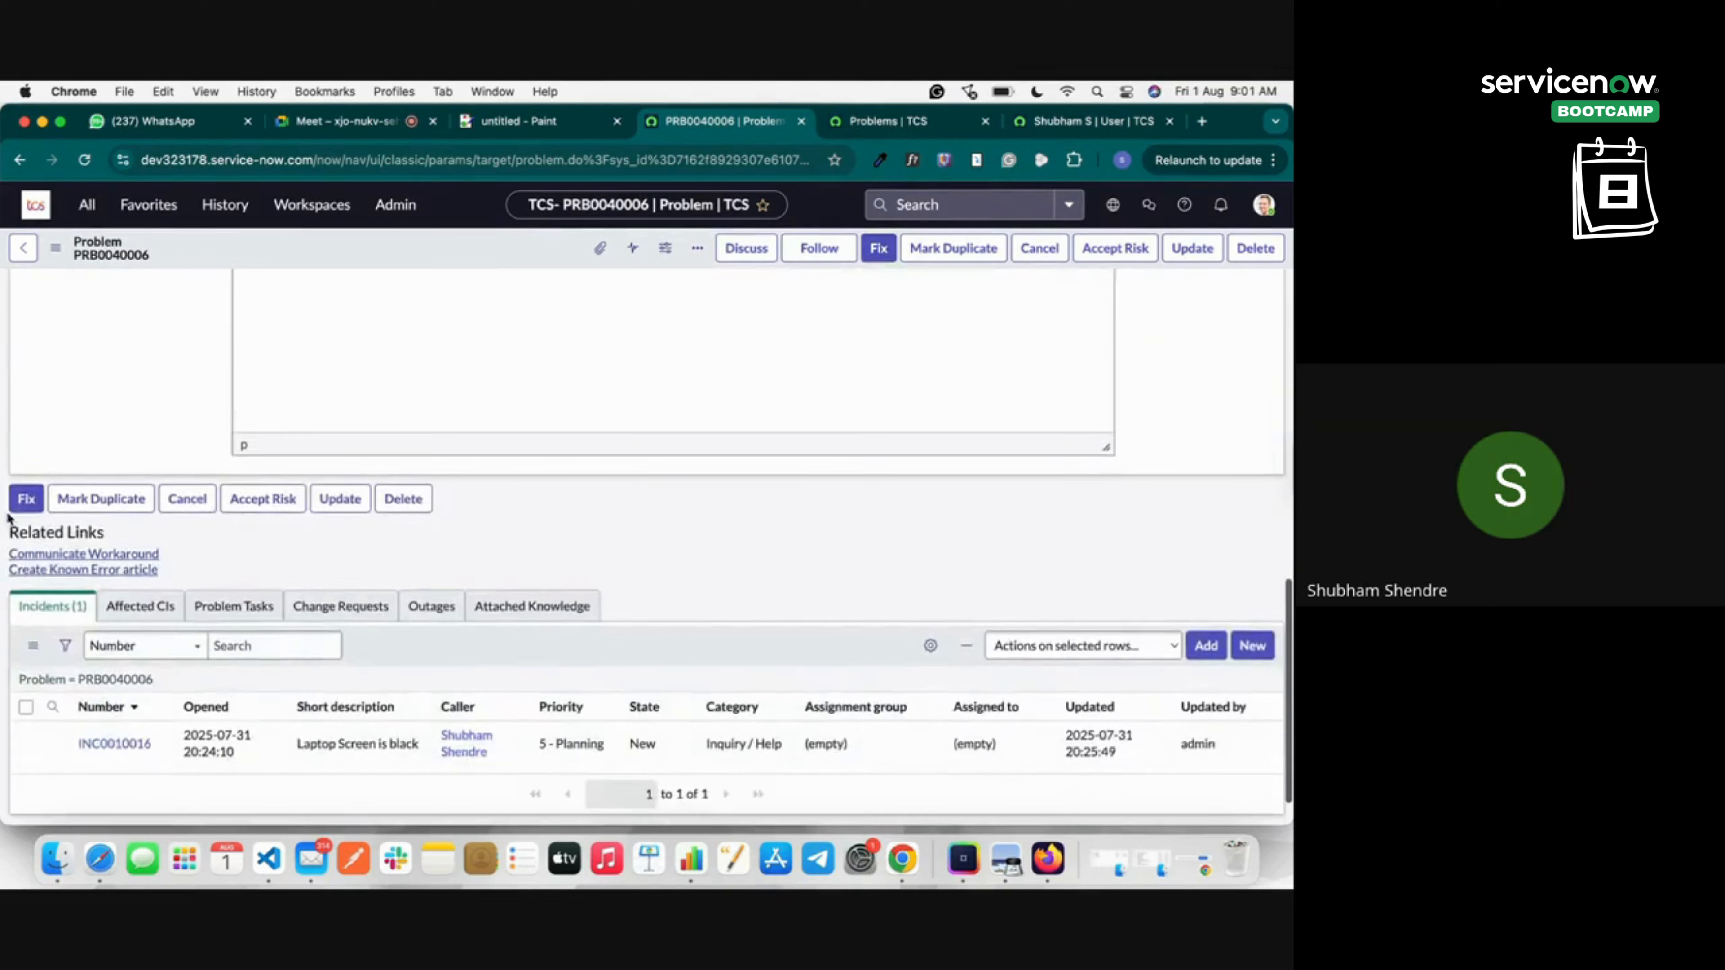
Apply Fix with cause notes about the laptop and fix note 'Need to change the Configuration'.
left_click(20, 496)
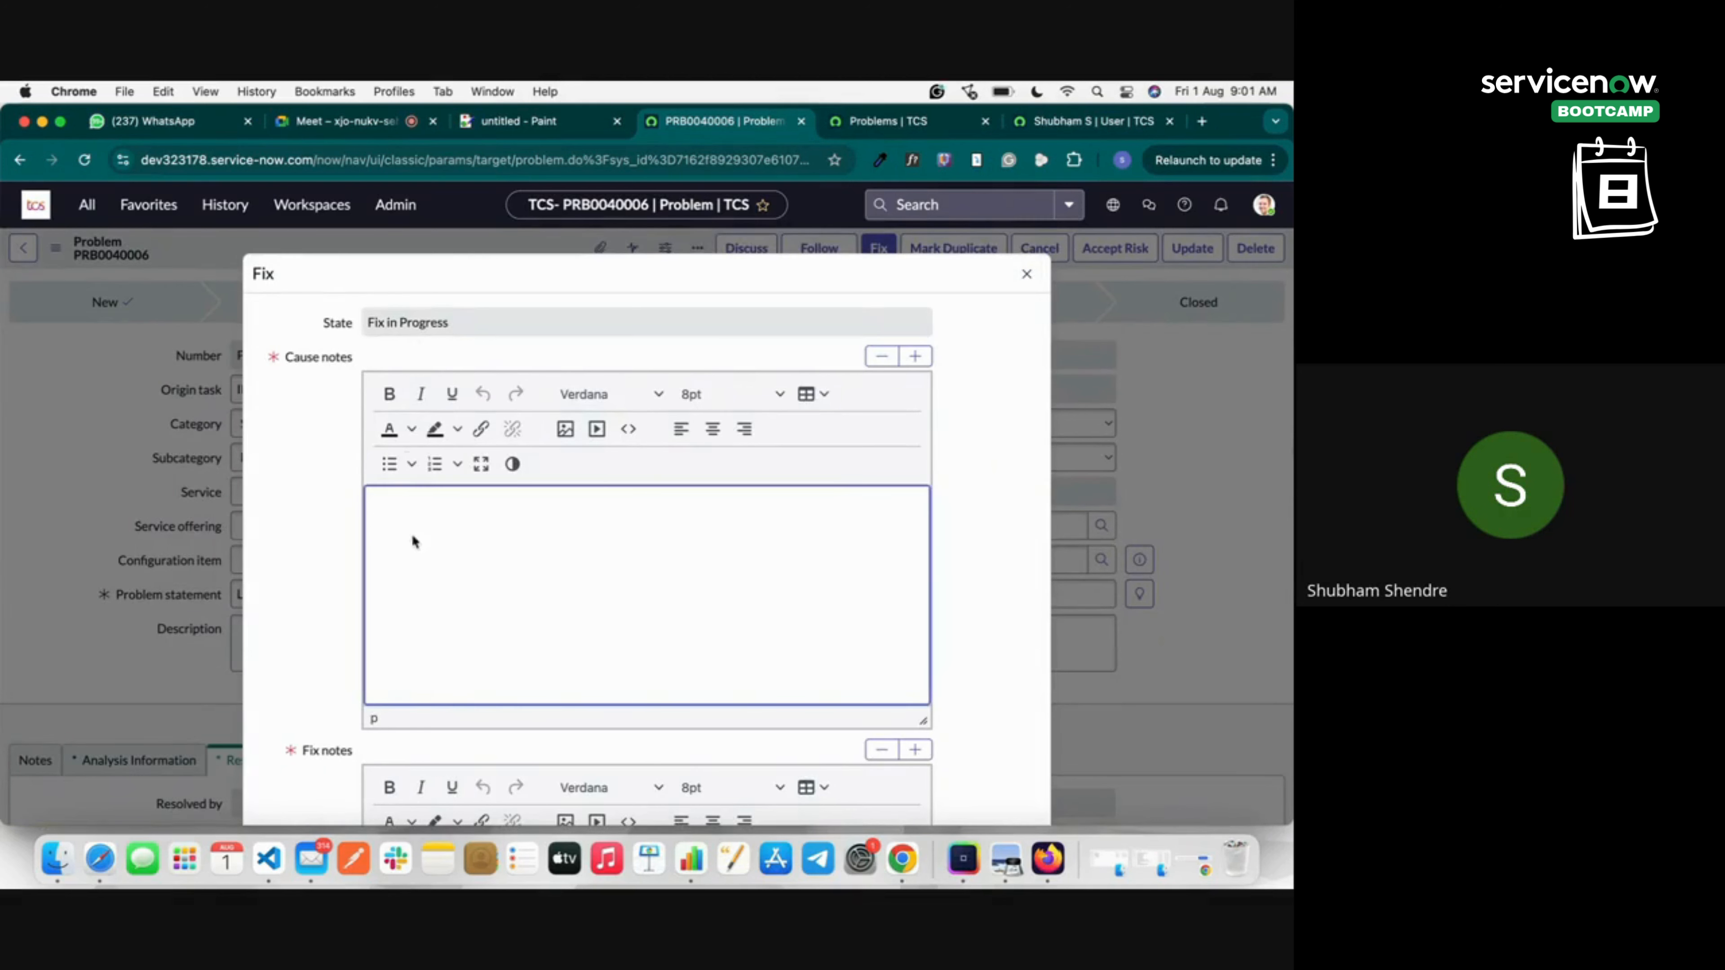
scroll(319, 669, "down", 3)
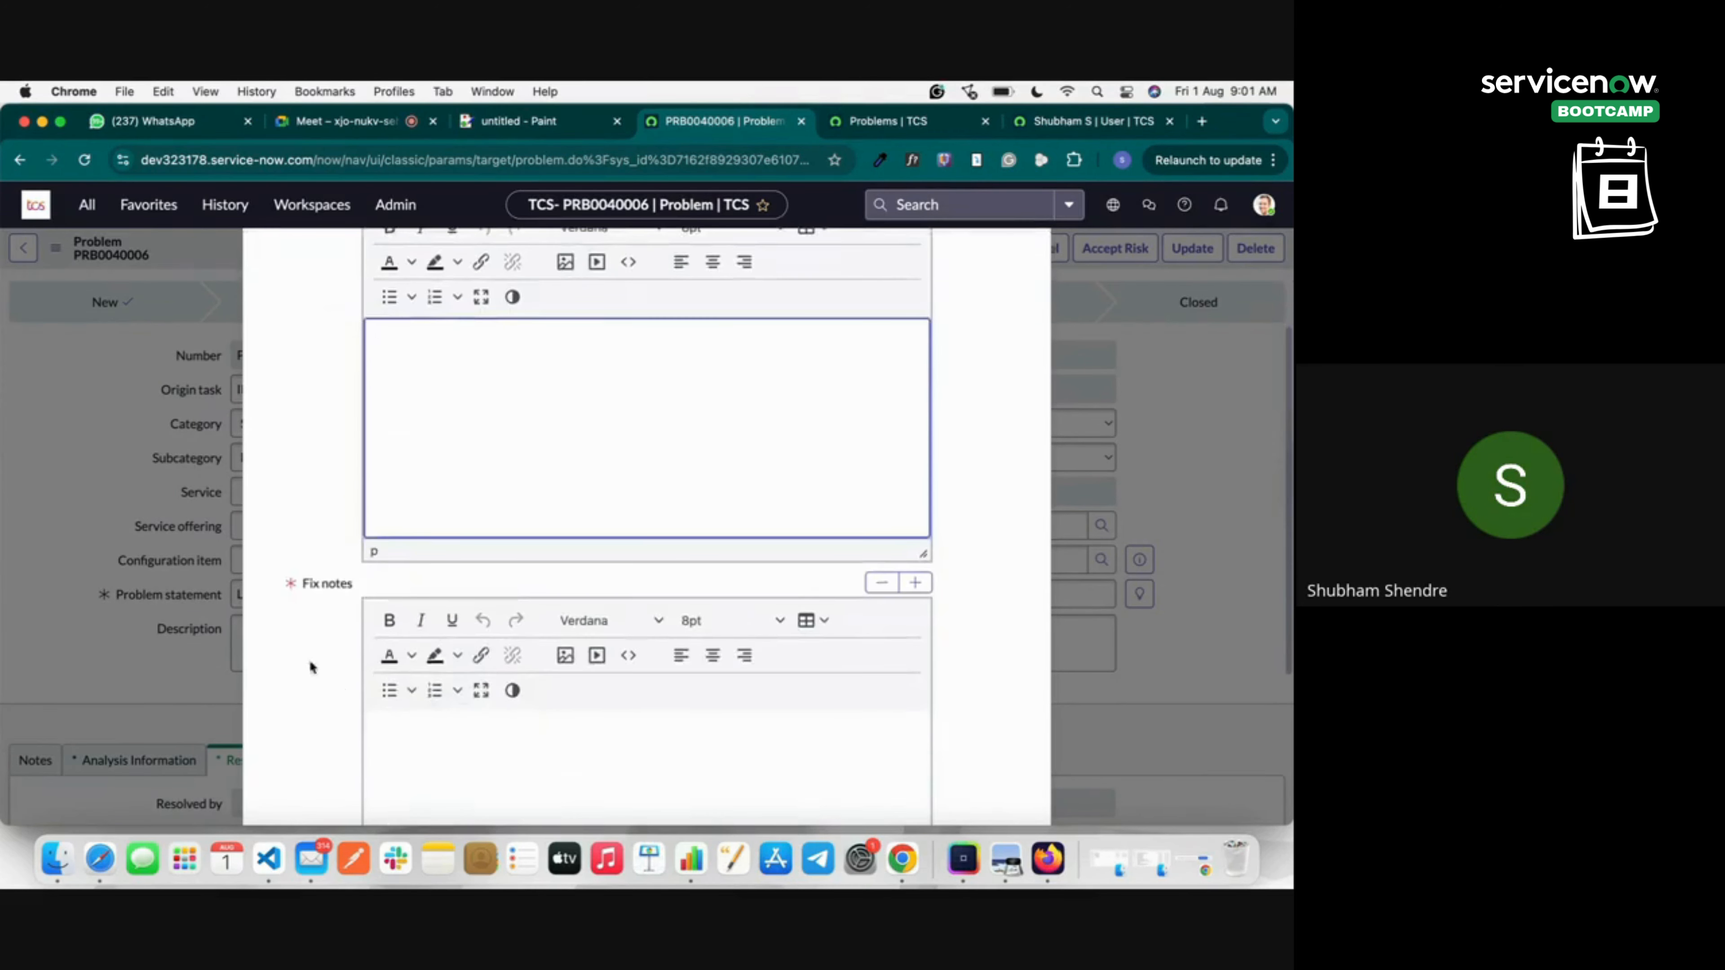
scroll(421, 611, "up", 3)
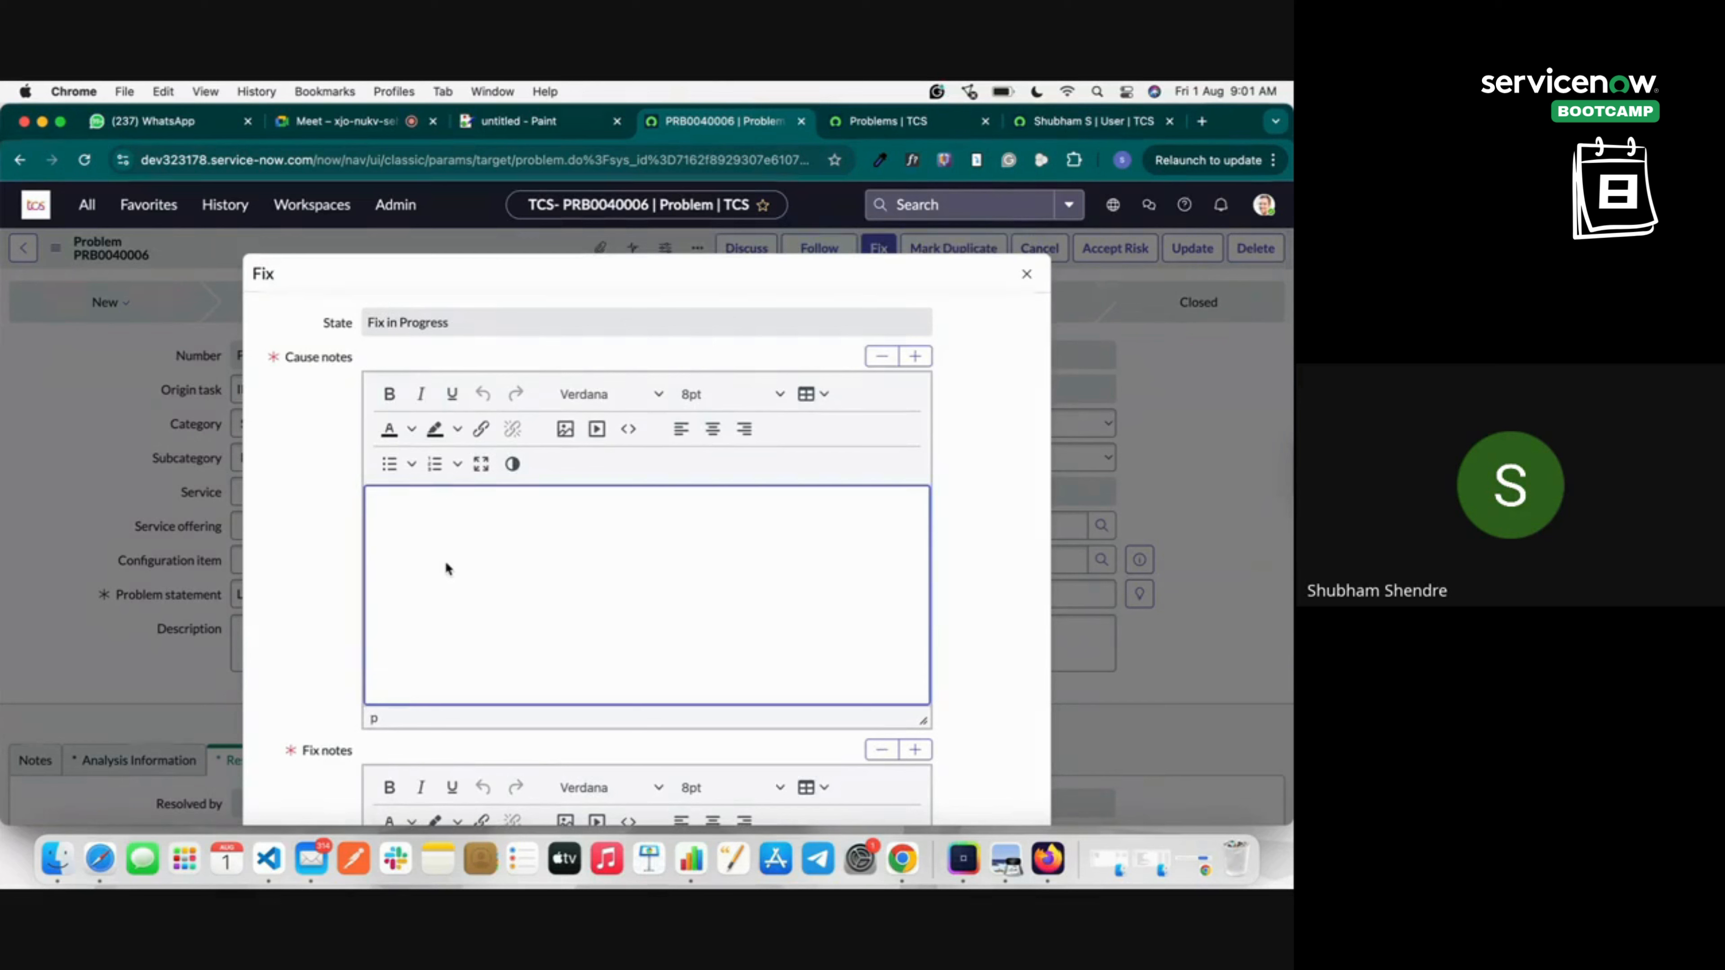
type("The caus")
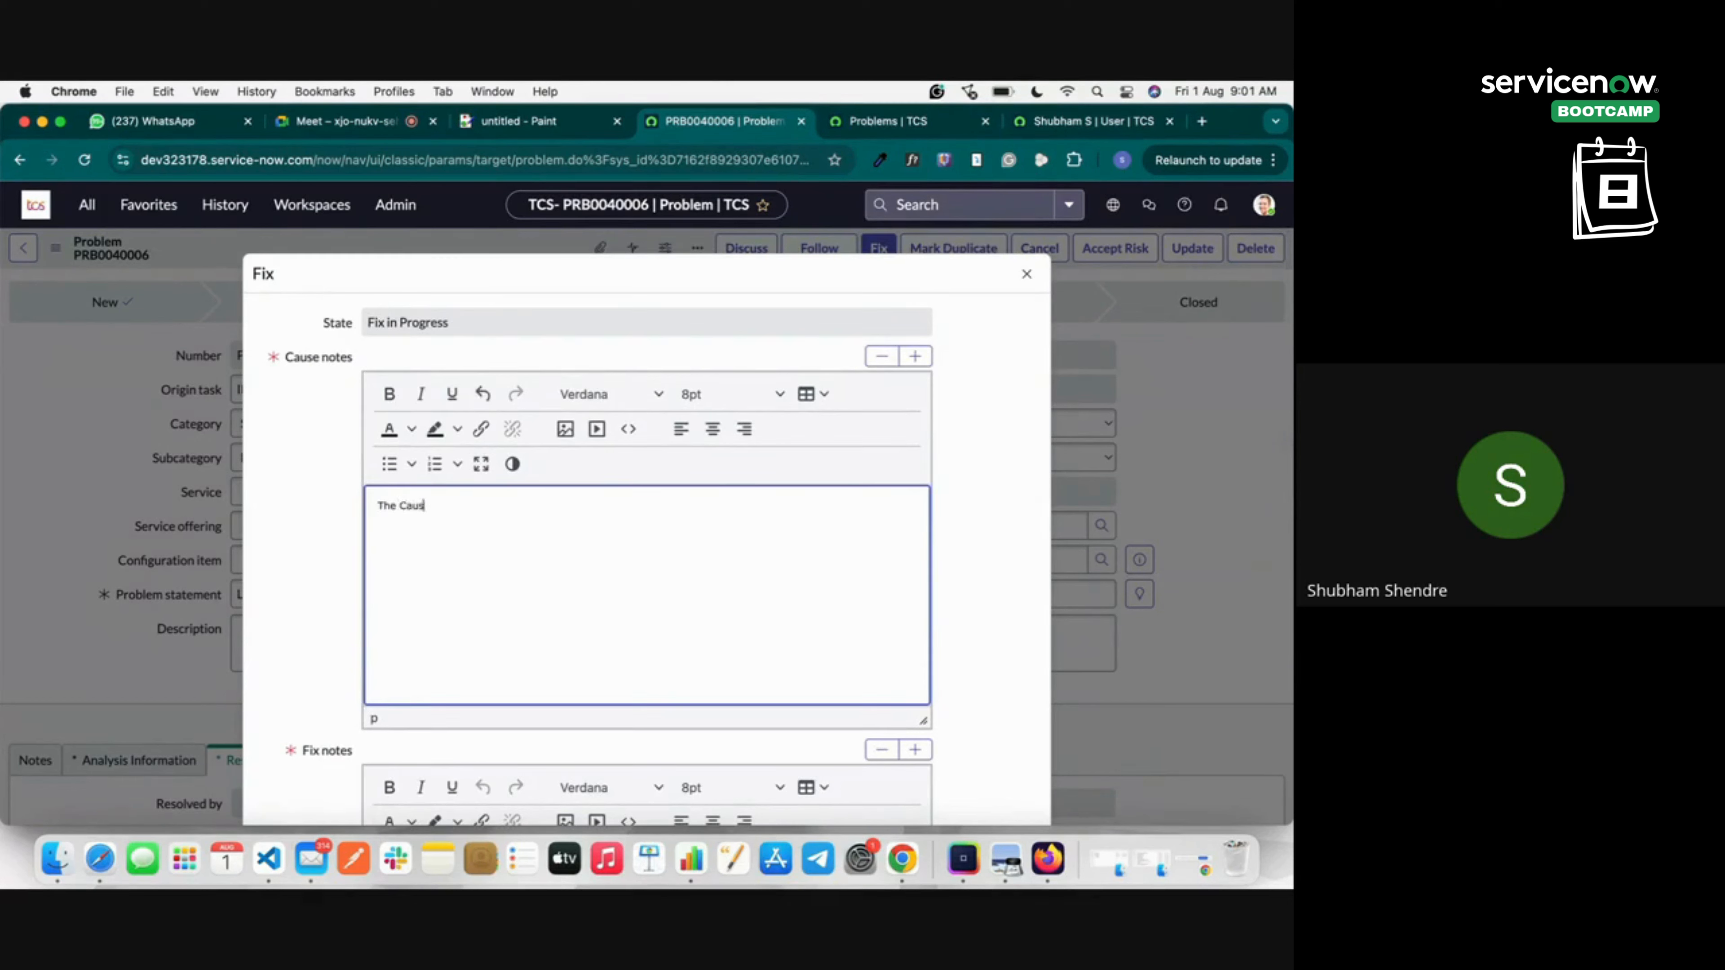
type("e is die to the laptop Config")
scroll(444, 582, "down", 6)
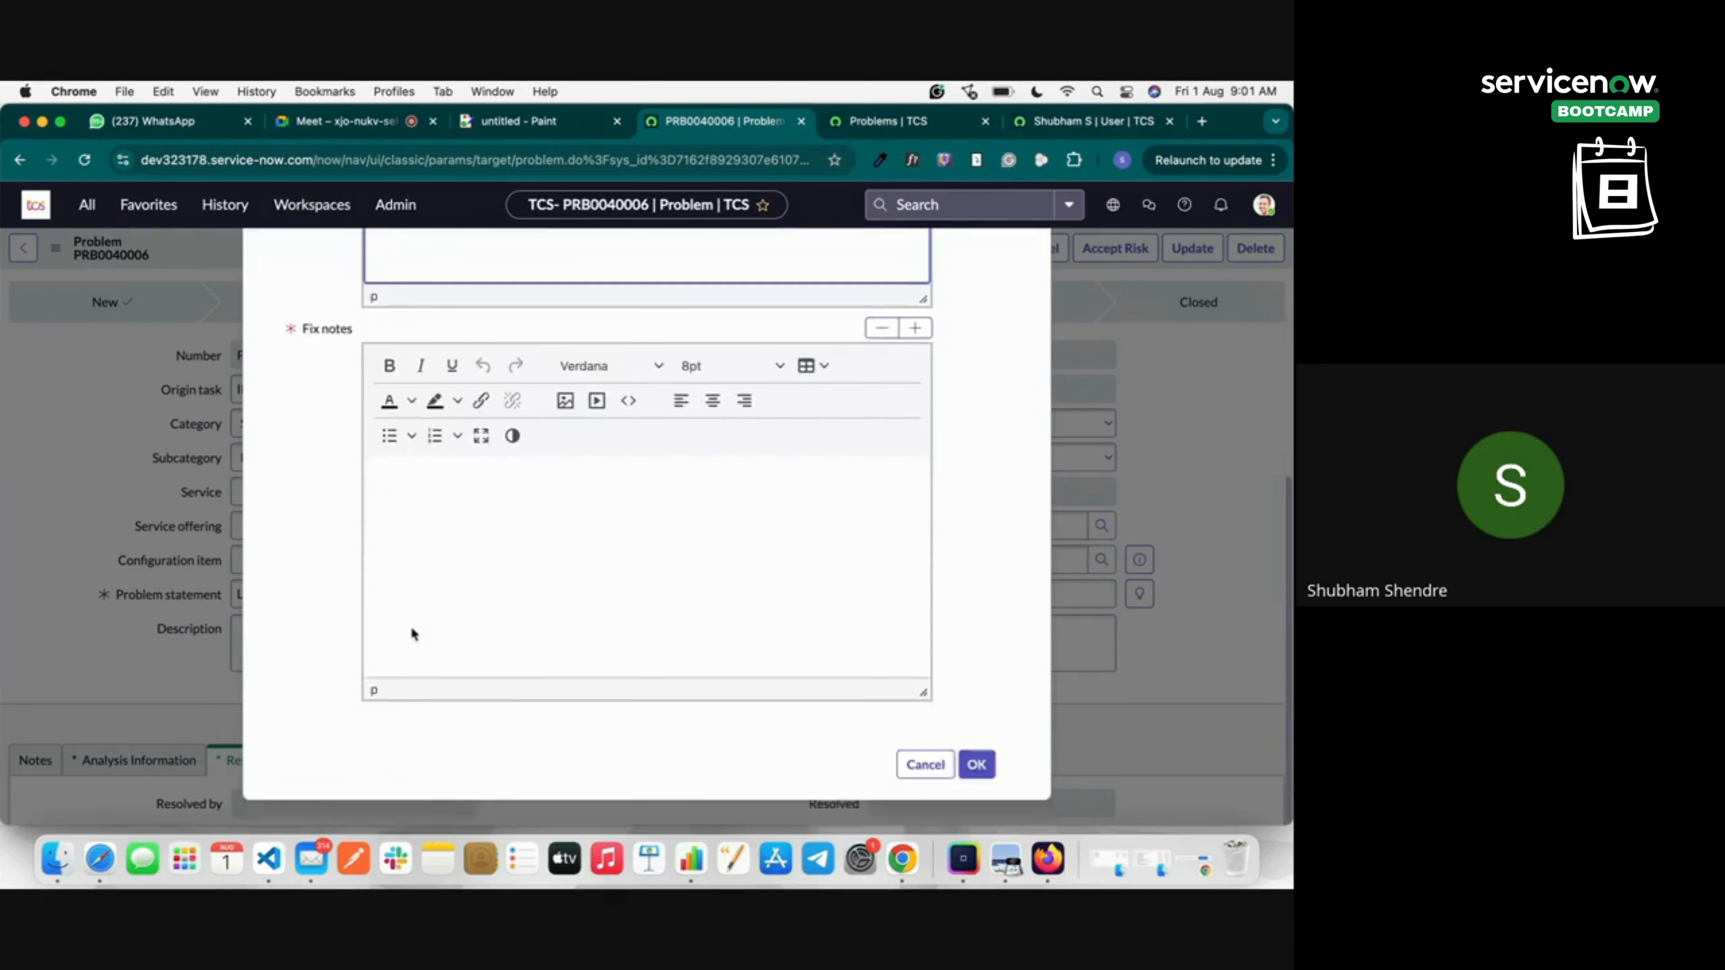
left_click(415, 637)
type("Ch")
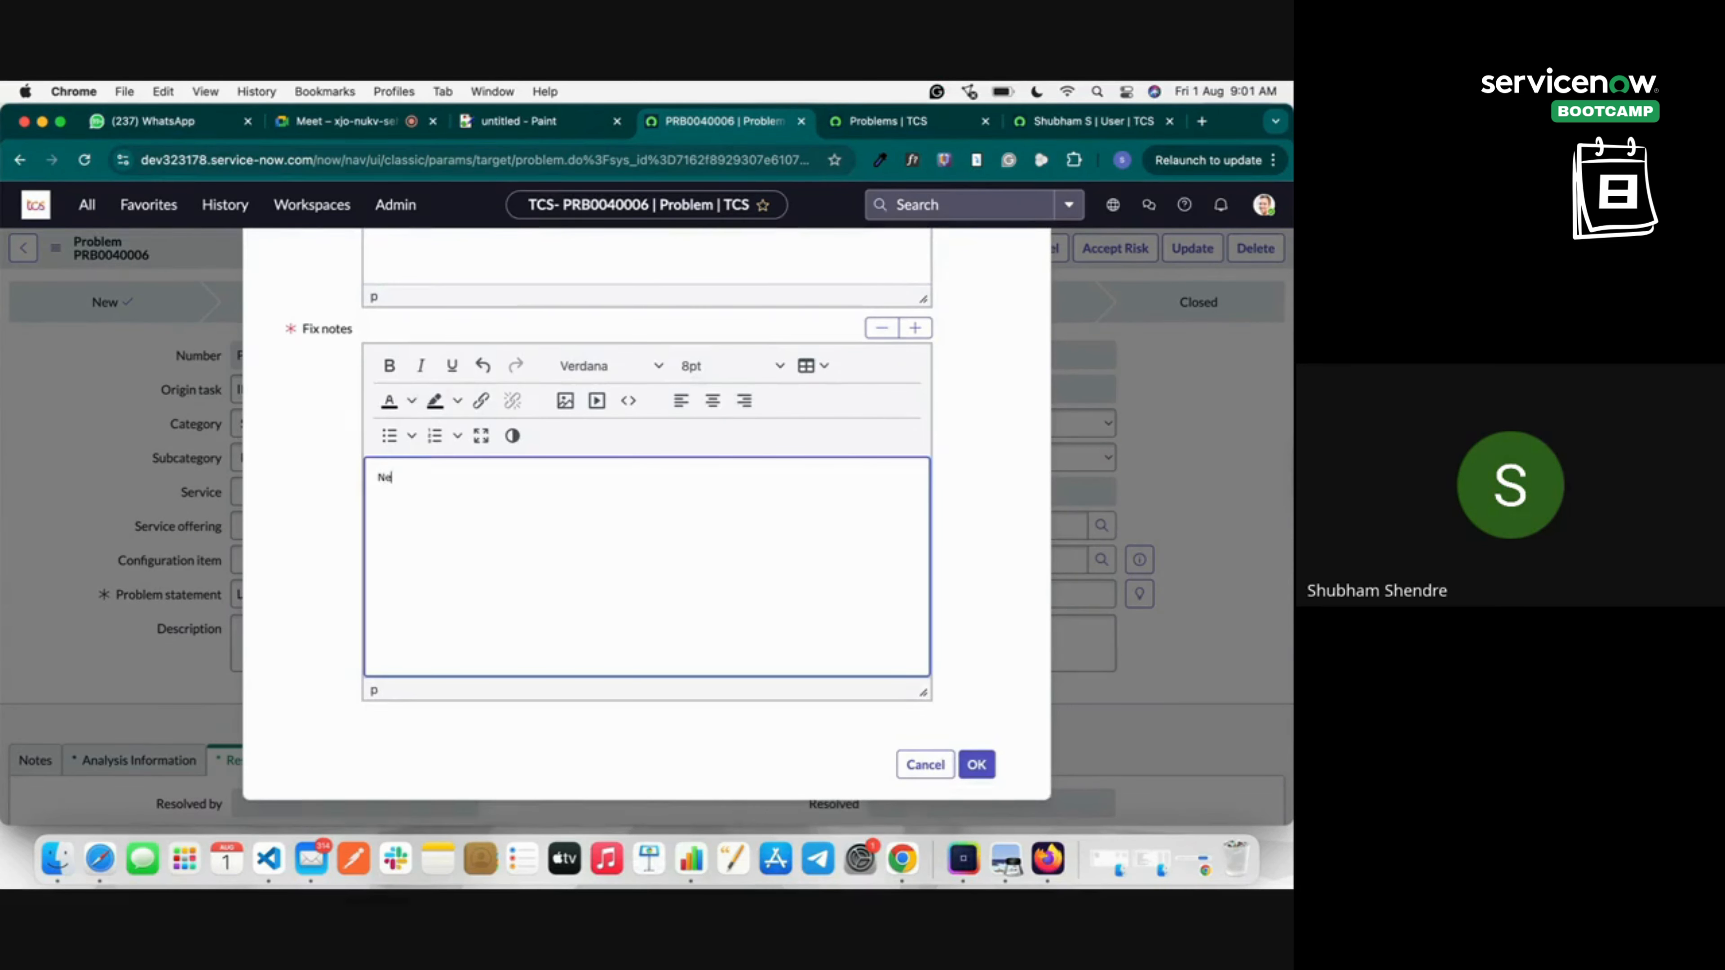
type("ed to change the Configuration")
left_click(978, 764)
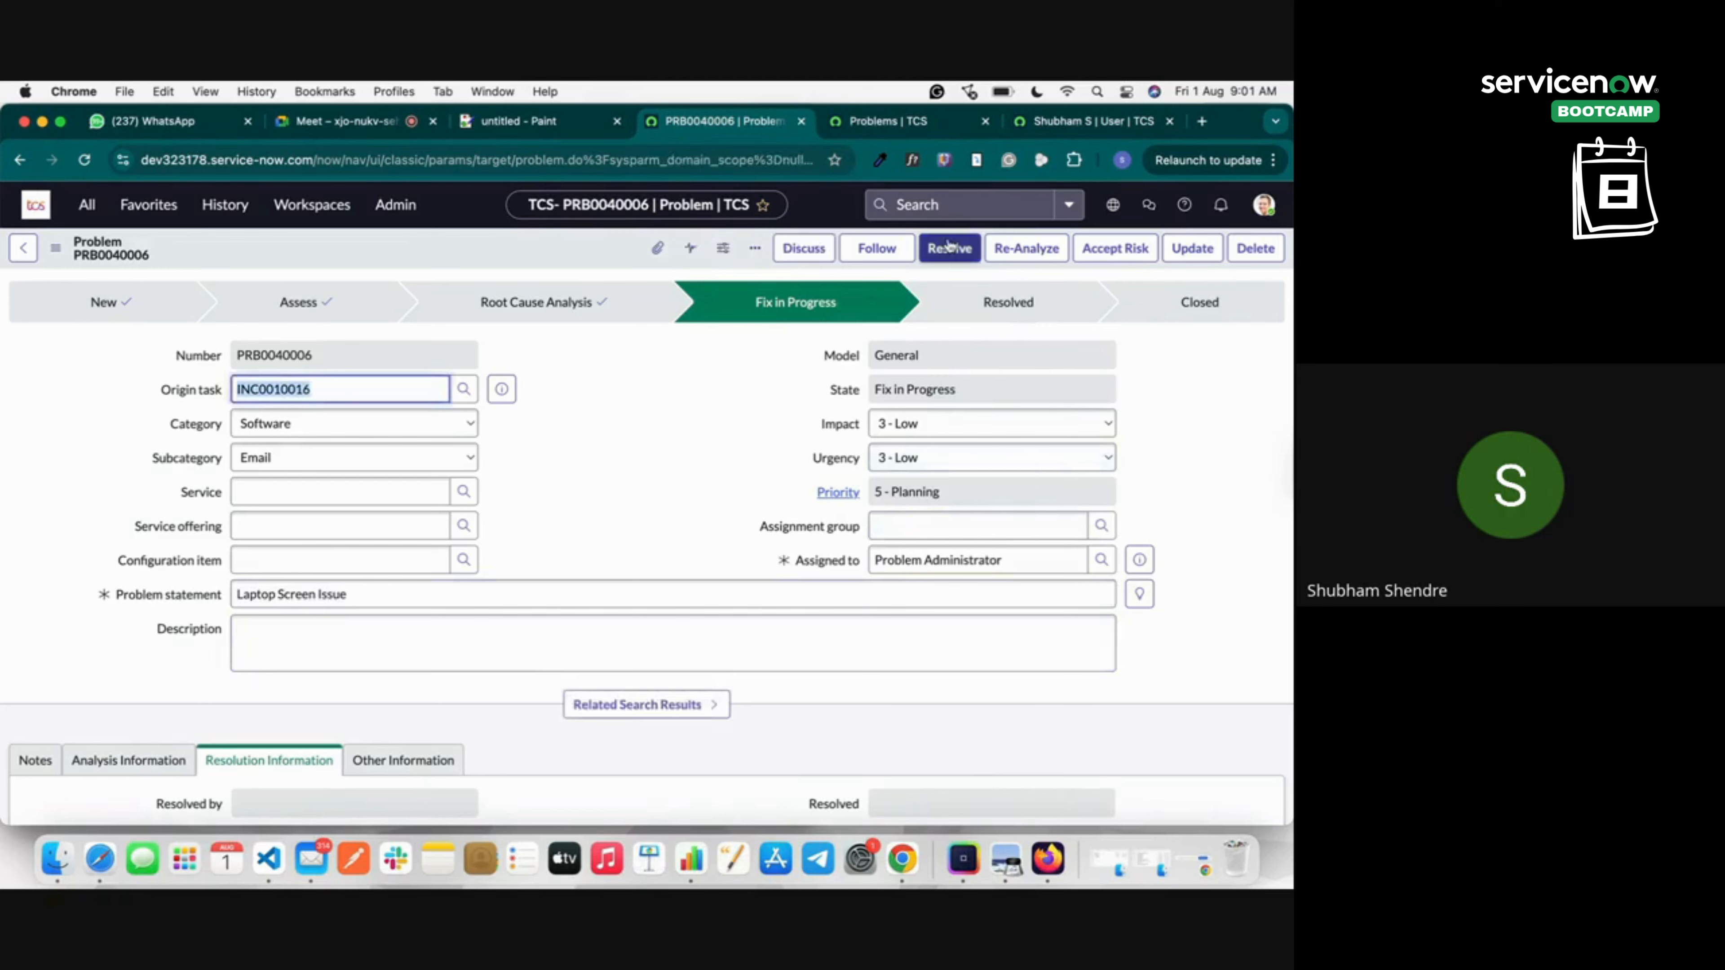
Resolve PRB0040006 with code Fix Applied, review Other Information, and complete it to Closed.
left_click(949, 248)
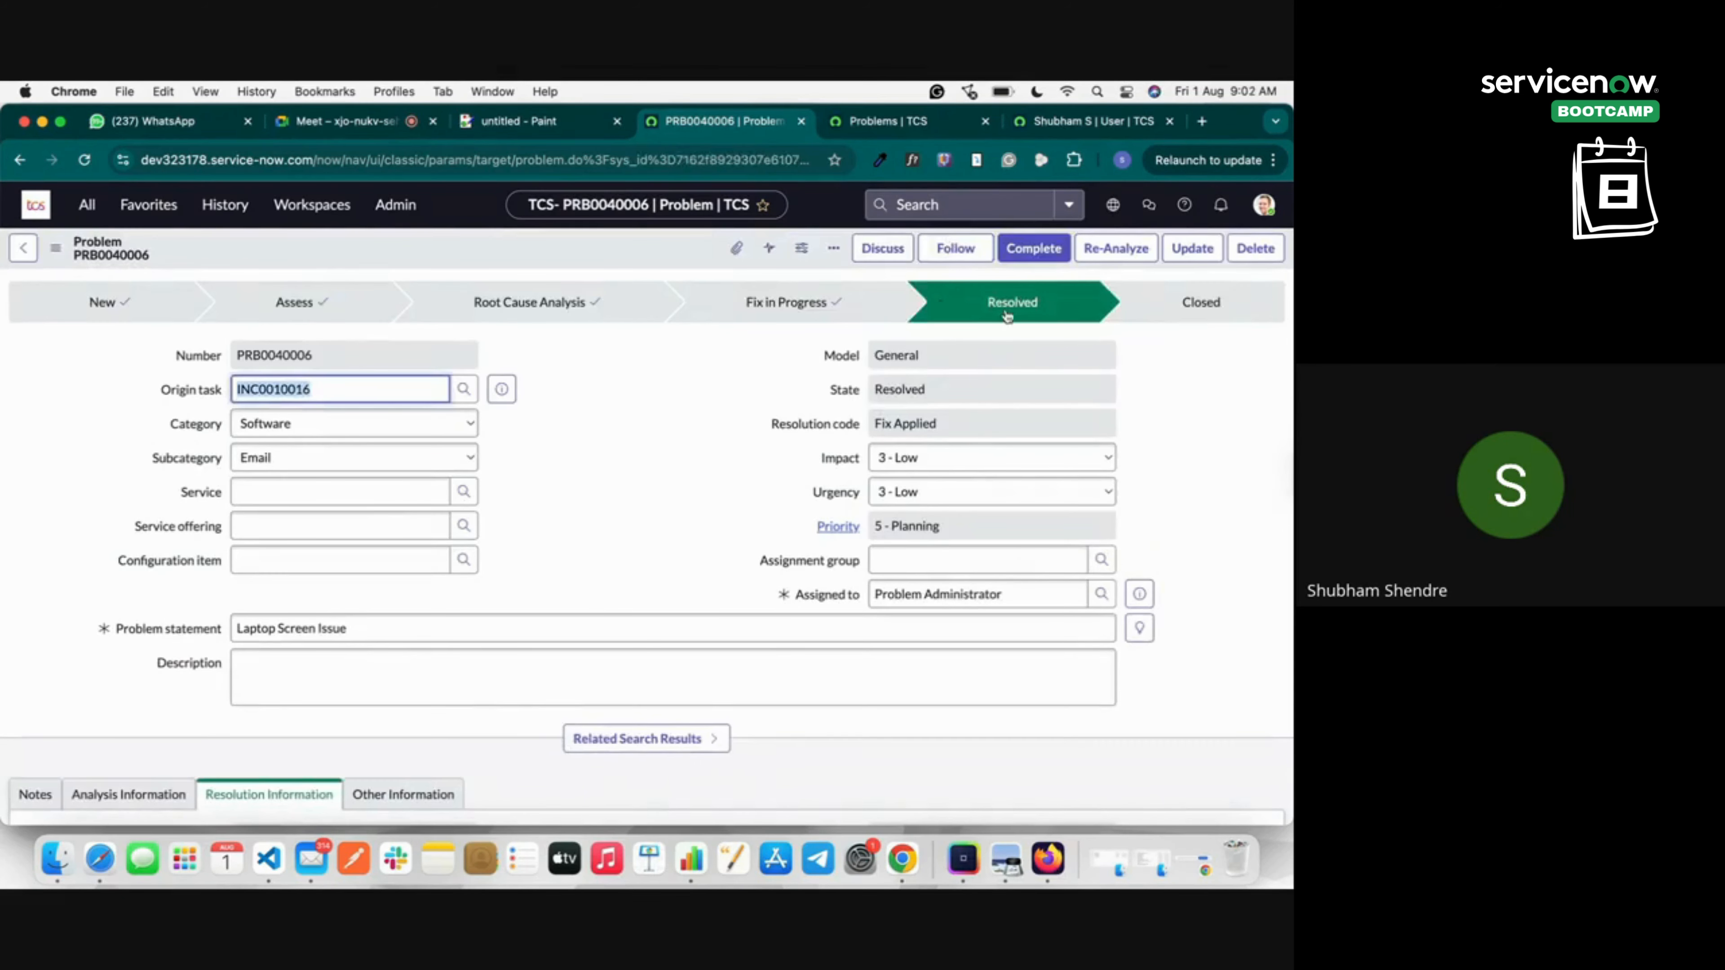
scroll(747, 509, "down", 5)
scroll(397, 693, "down", 5)
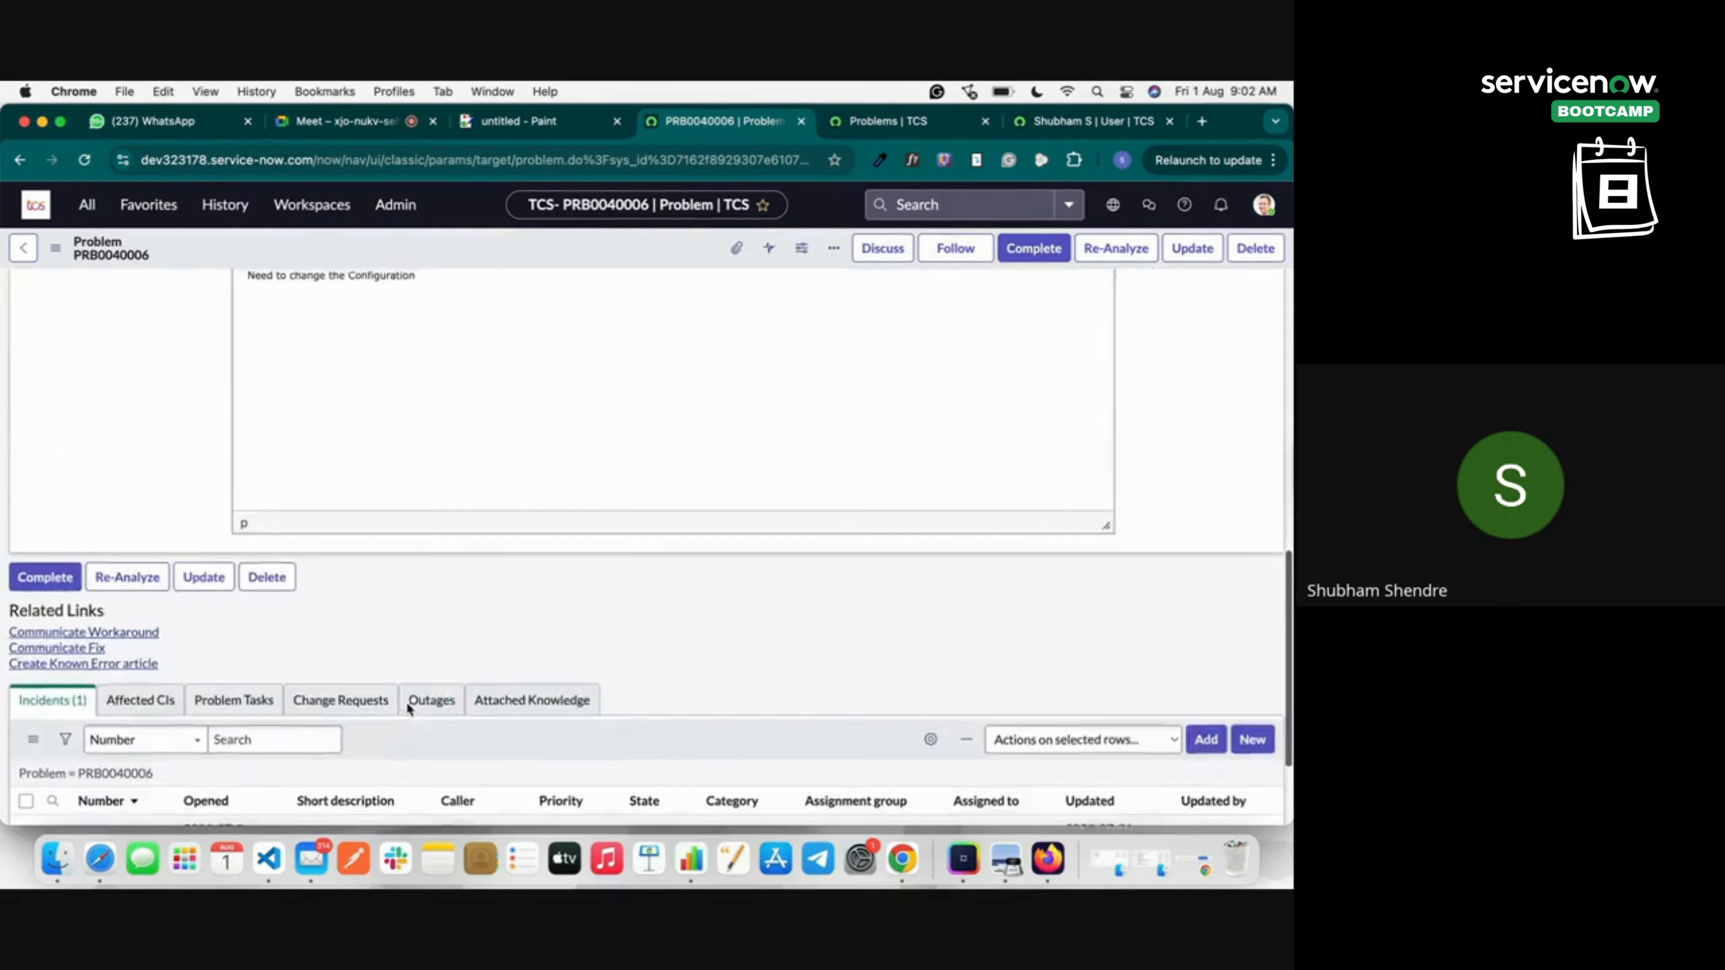
scroll(354, 400, "up", 4)
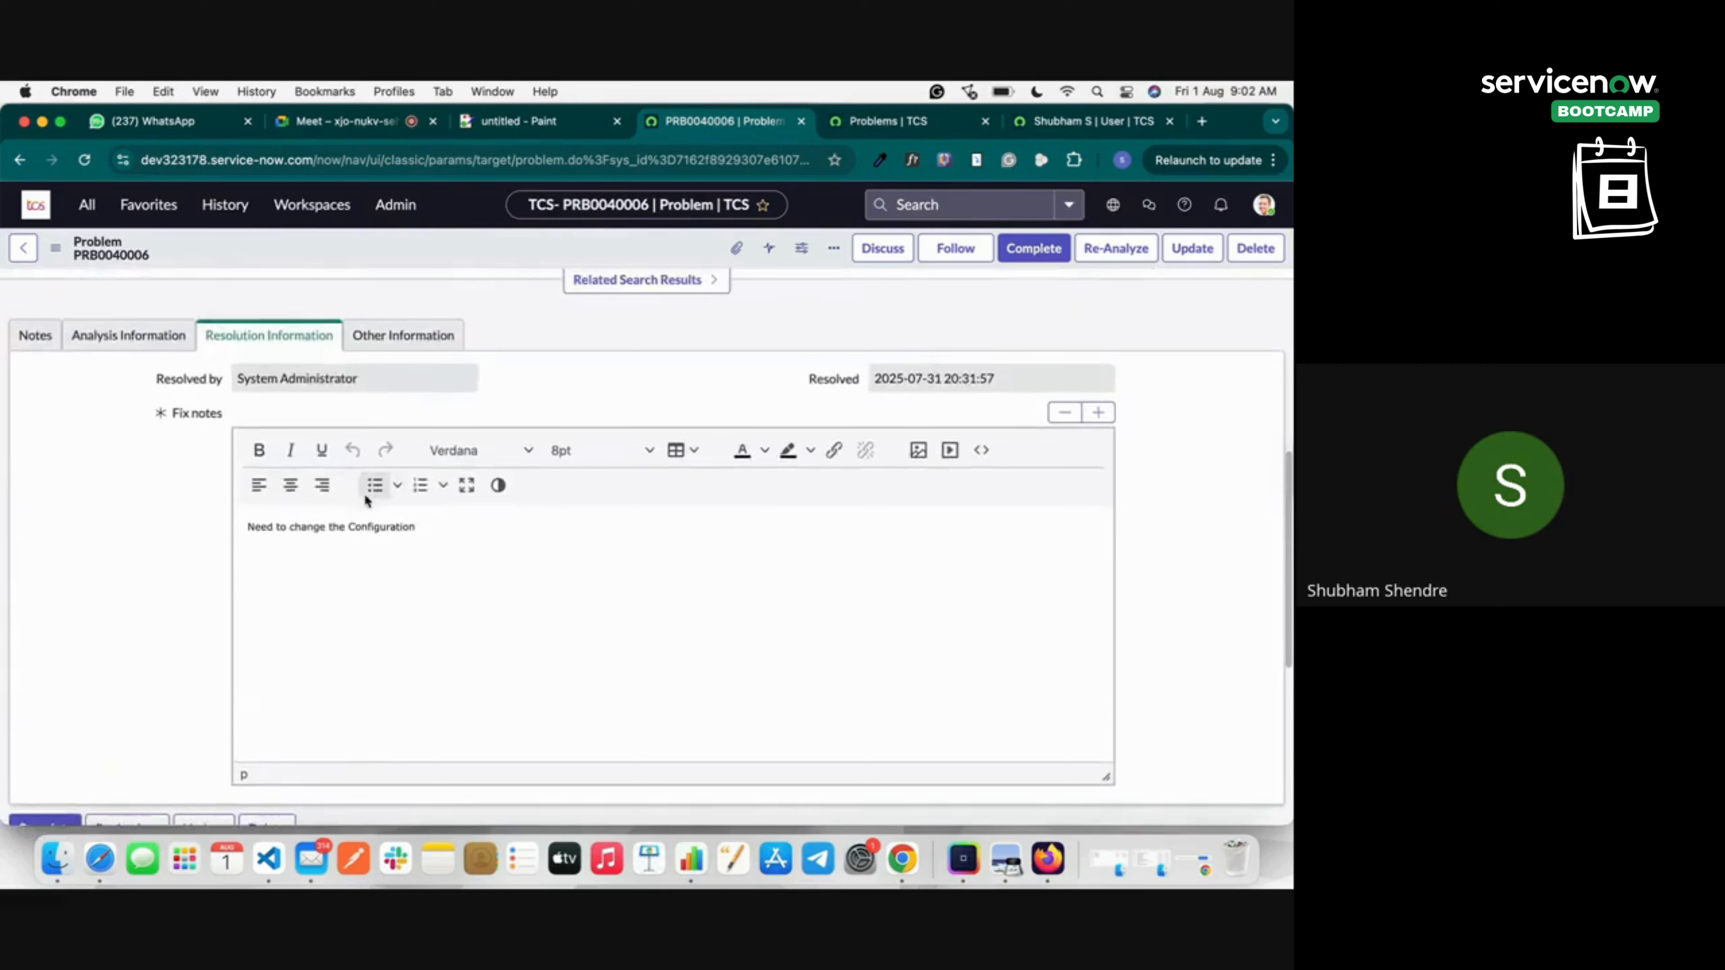
scroll(395, 597, "up", 3)
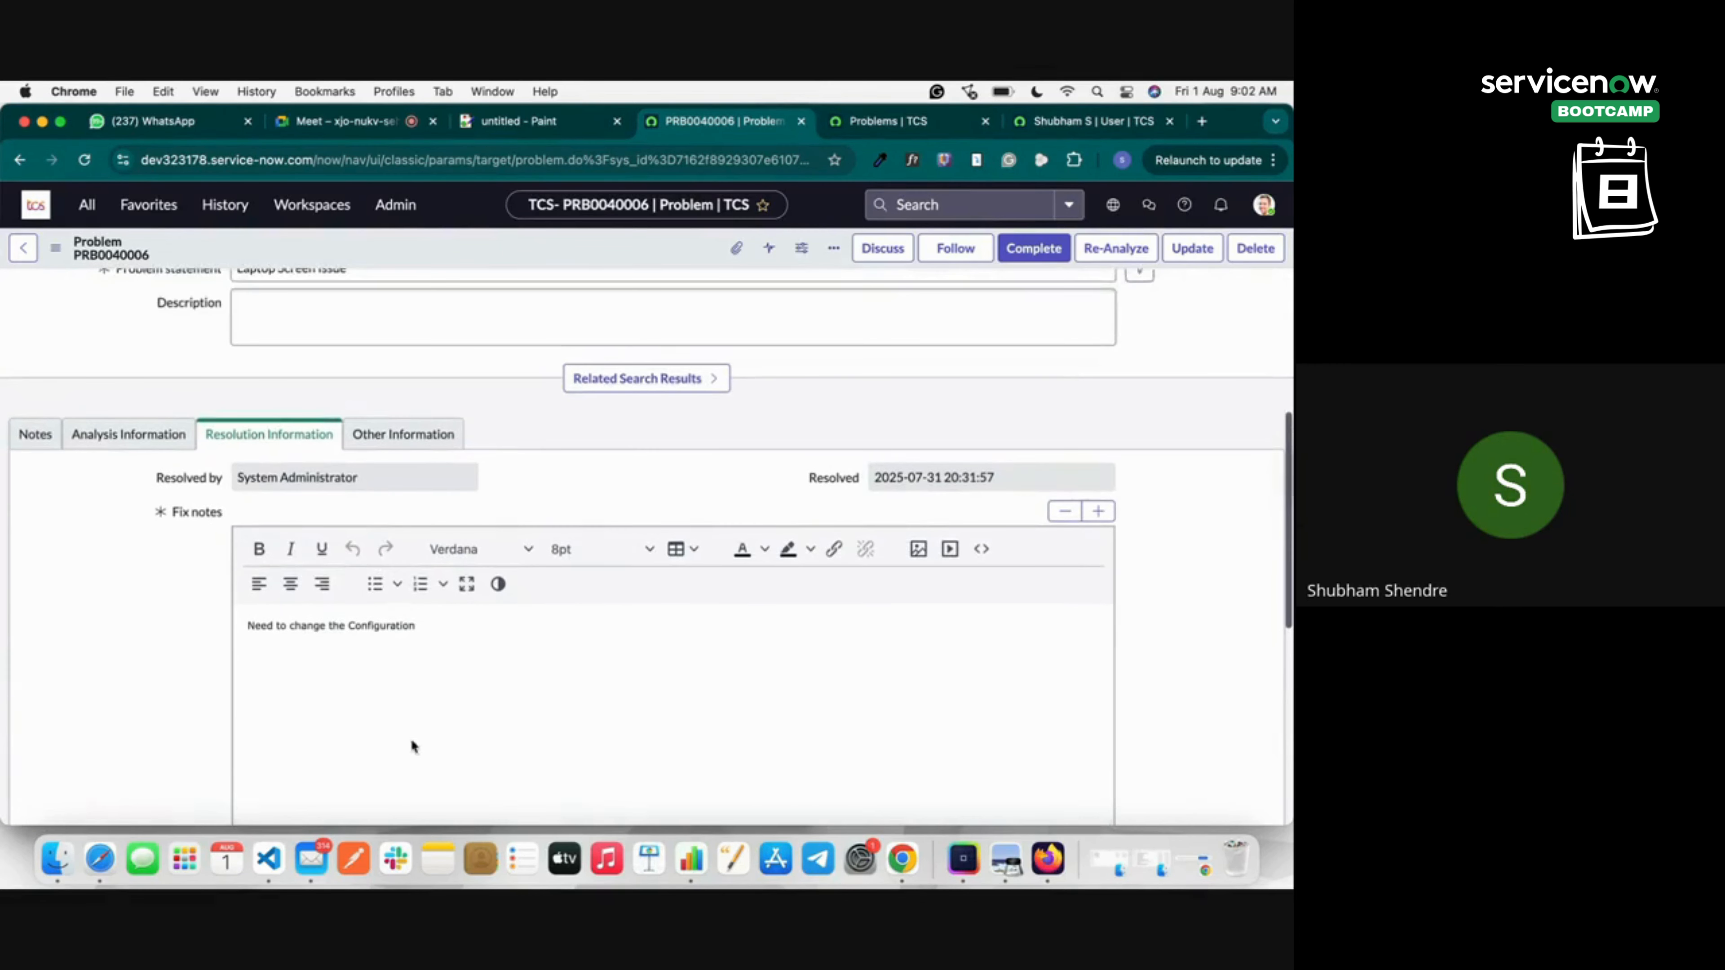
left_click(435, 435)
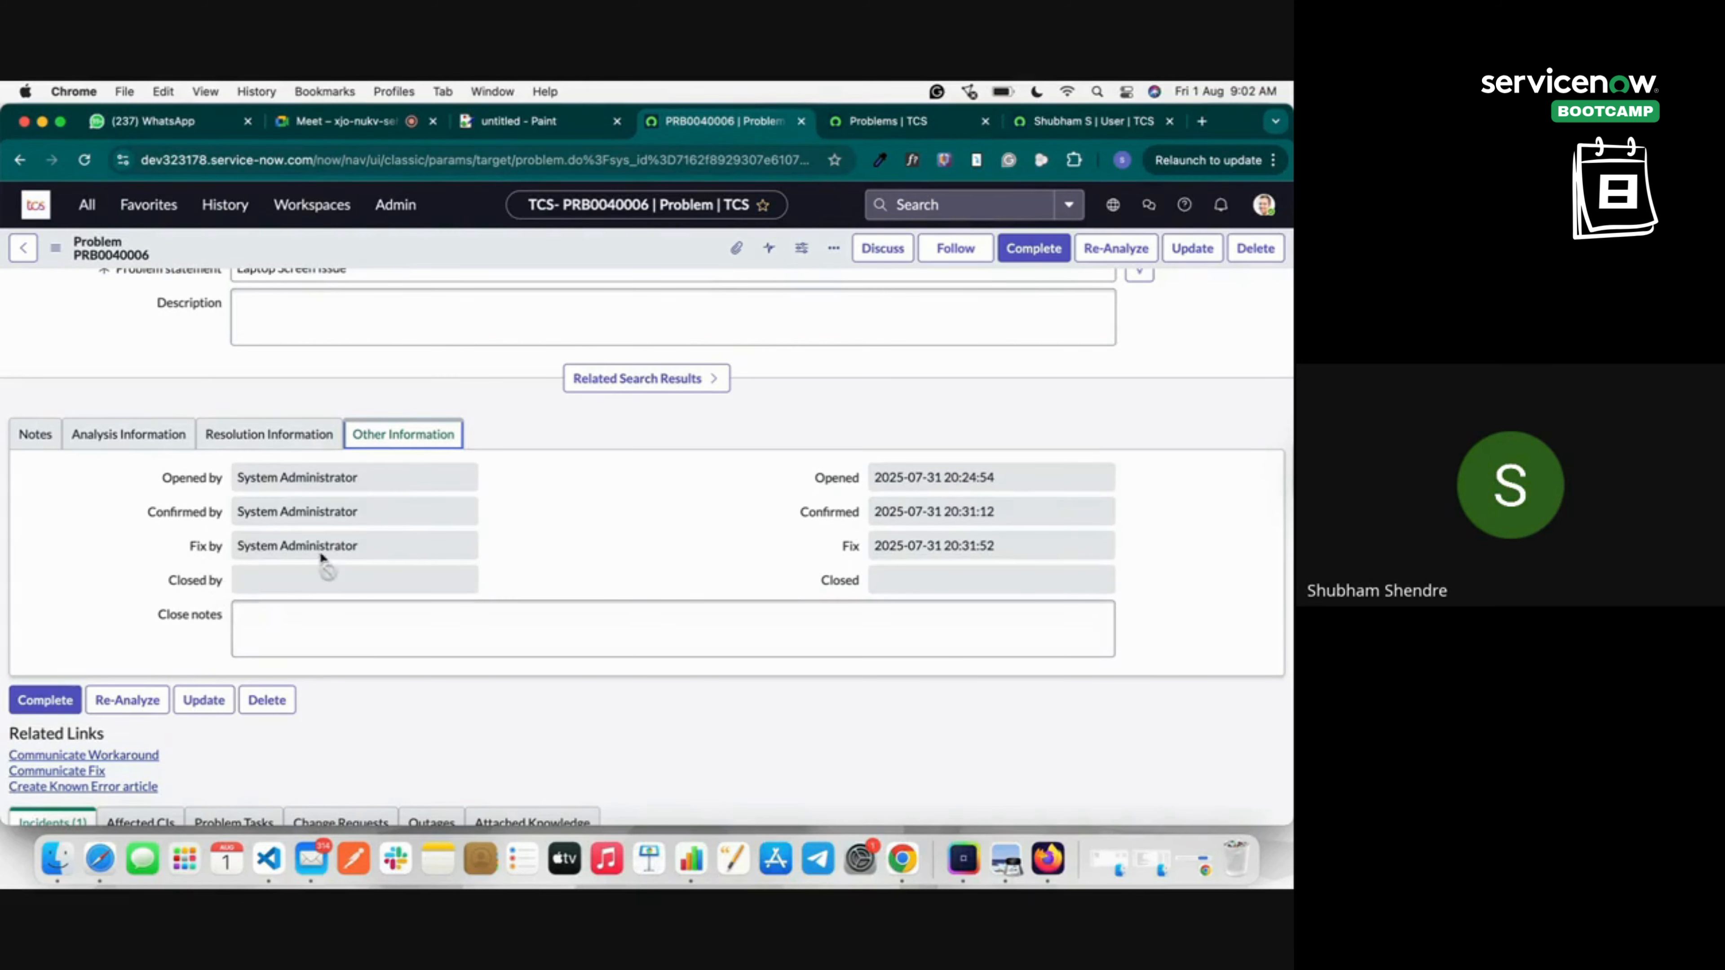
left_click(1051, 260)
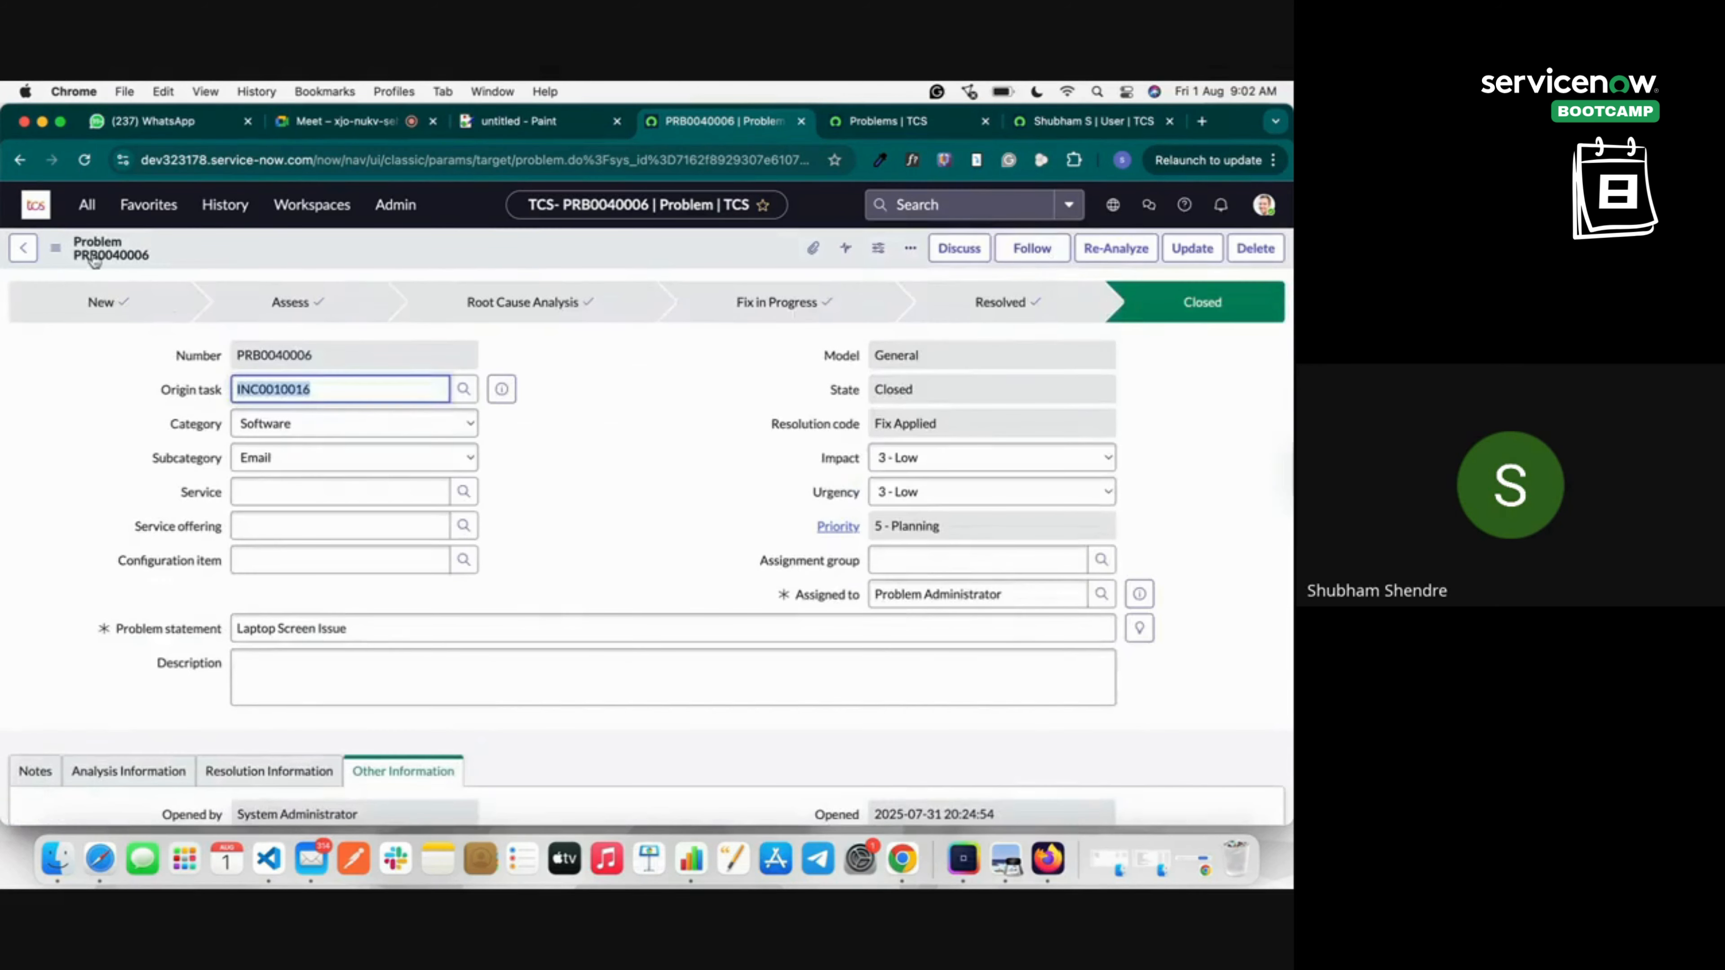
Scroll through the Incidents related list showing INC0010016, then return to the Google Meet call.
scroll(361, 663, "down", 10)
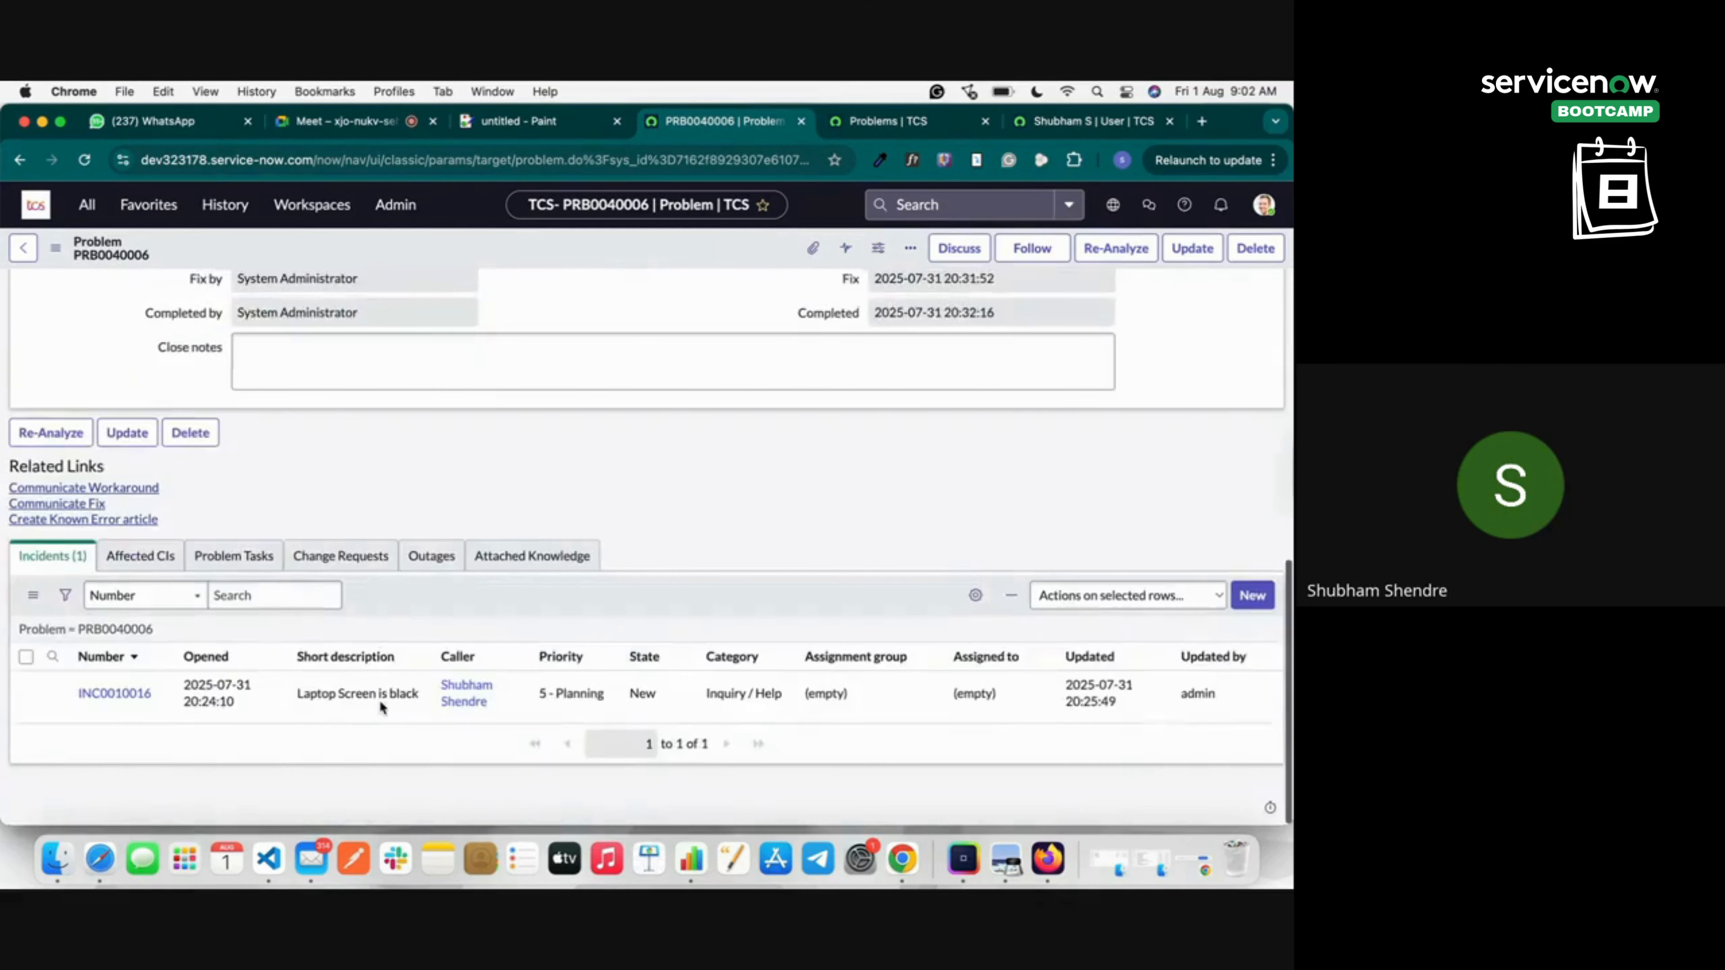
scroll(381, 707, "down", 1)
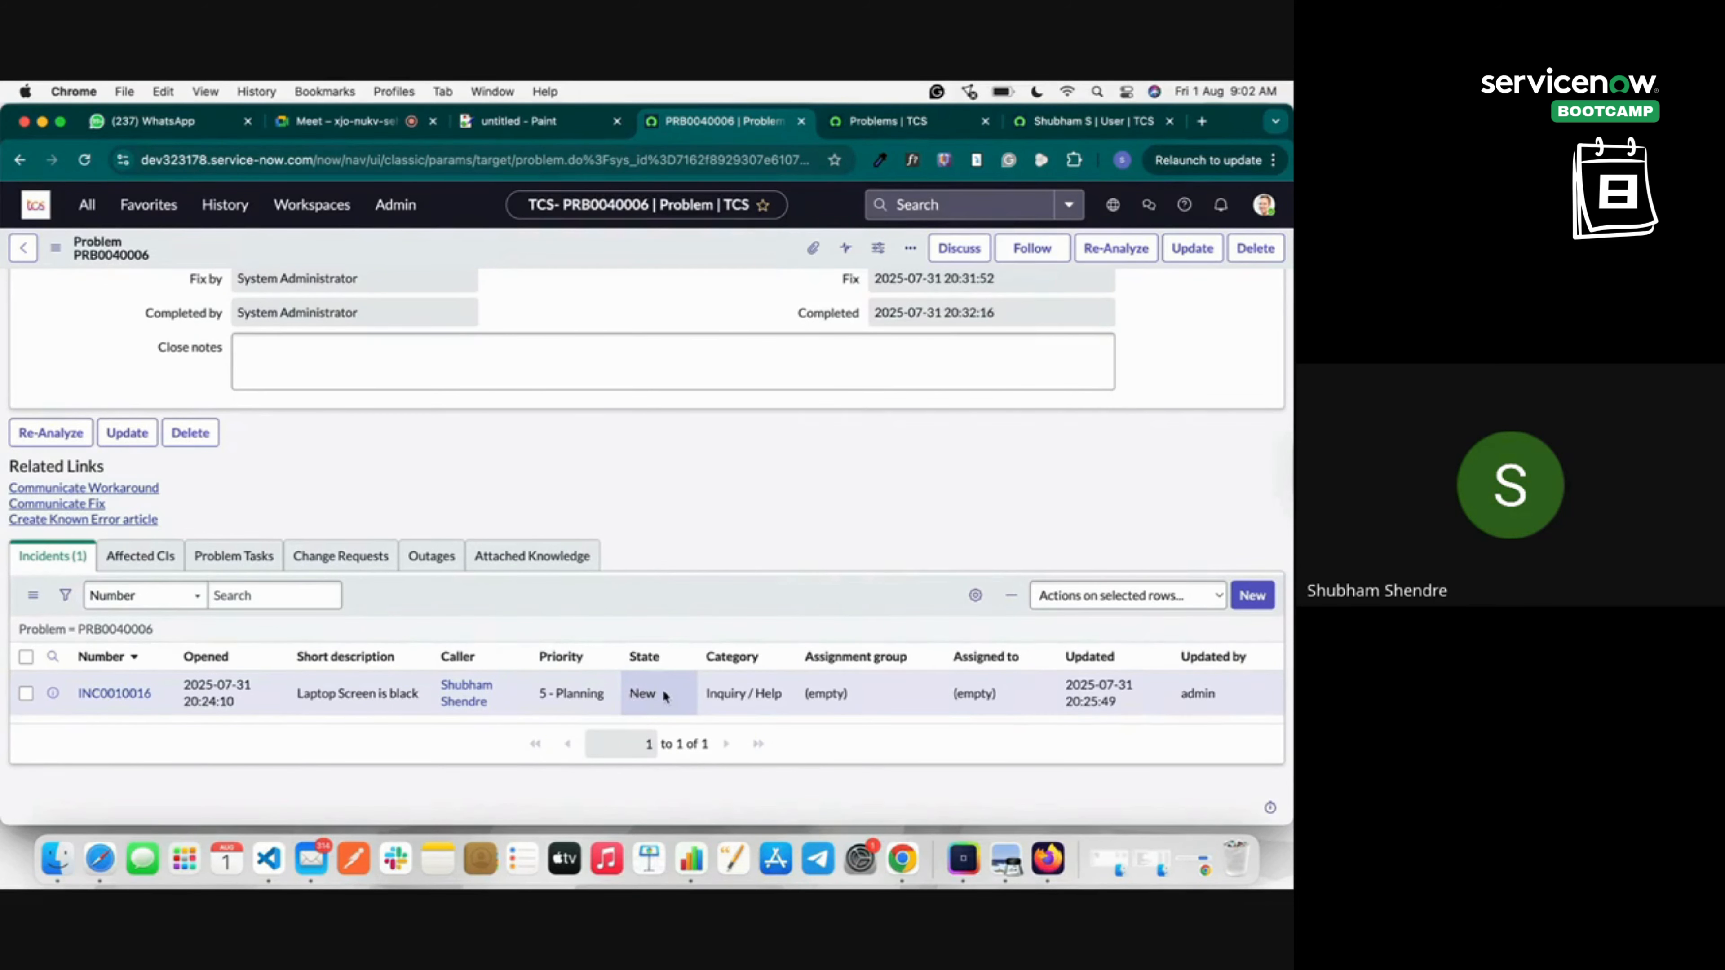
scroll(878, 439, "up", 11)
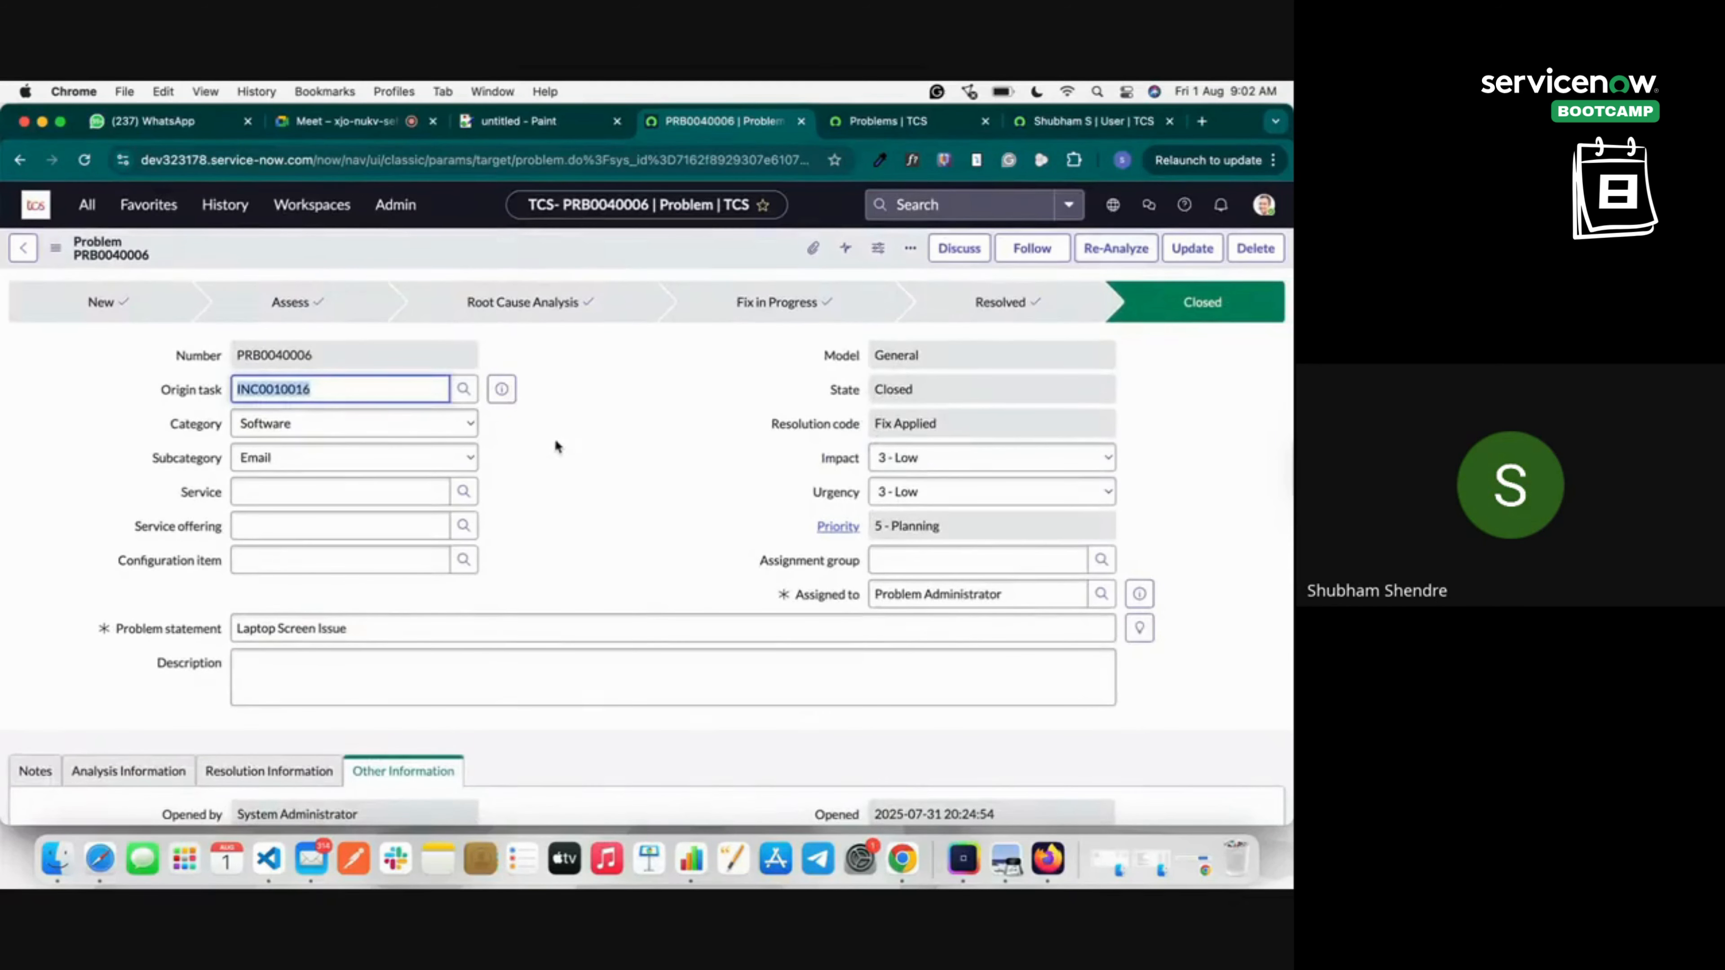
scroll(555, 438, "down", 10)
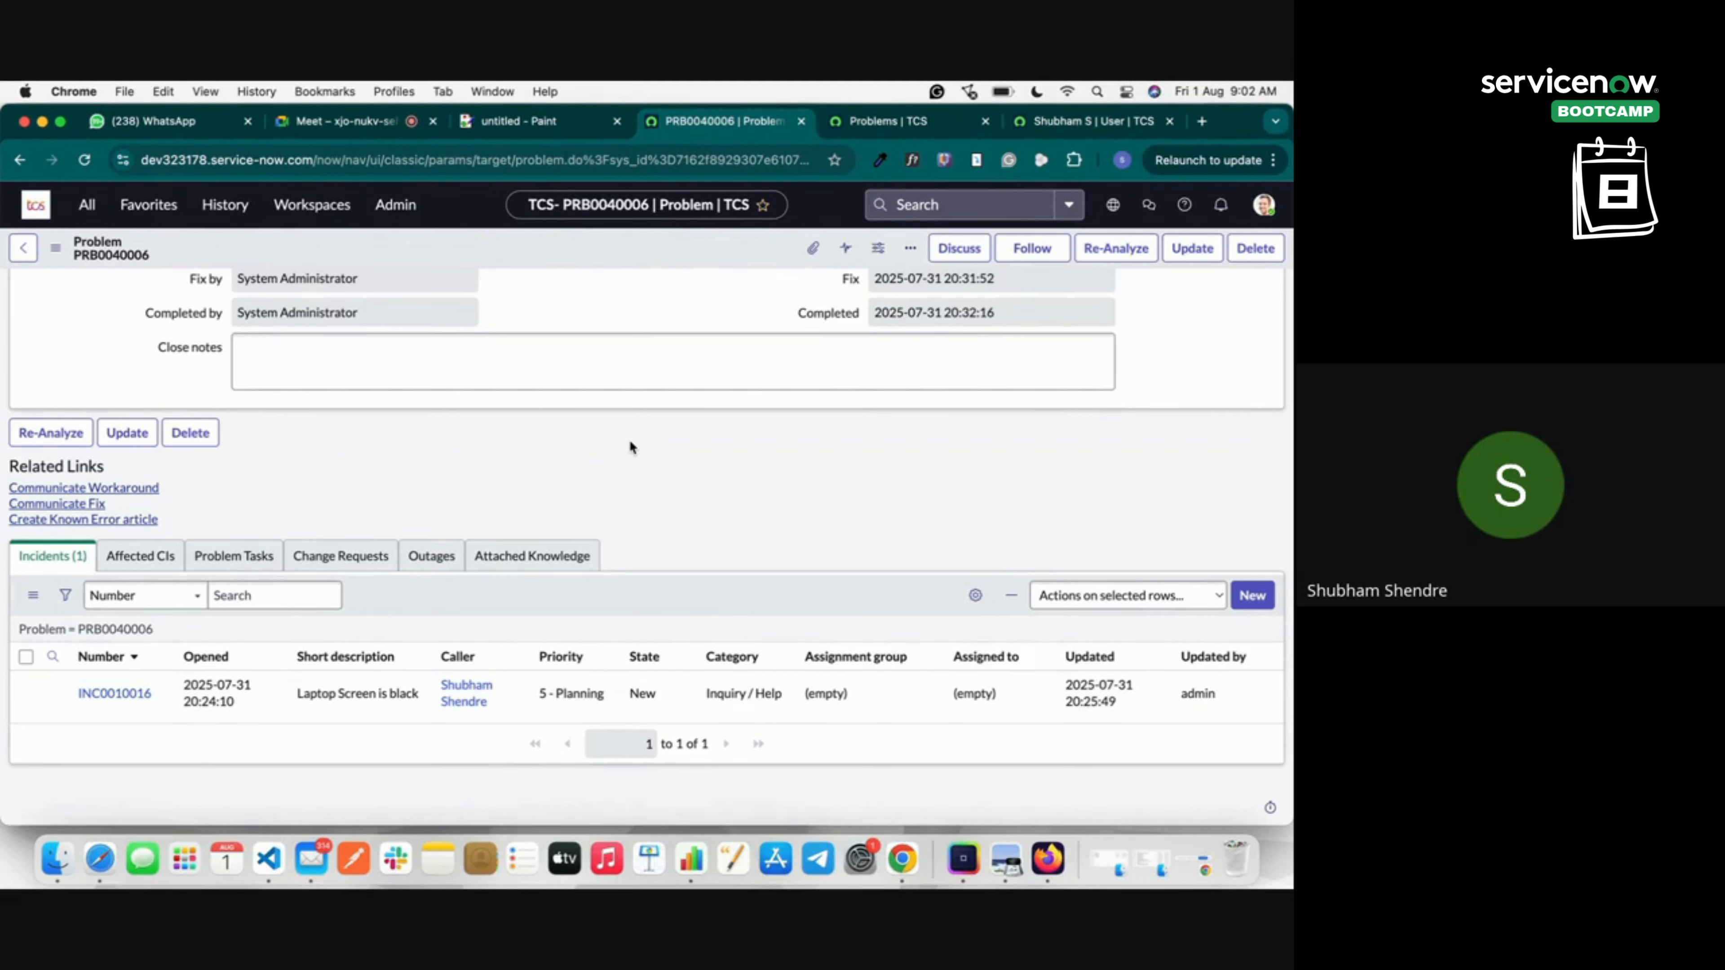
left_click(379, 122)
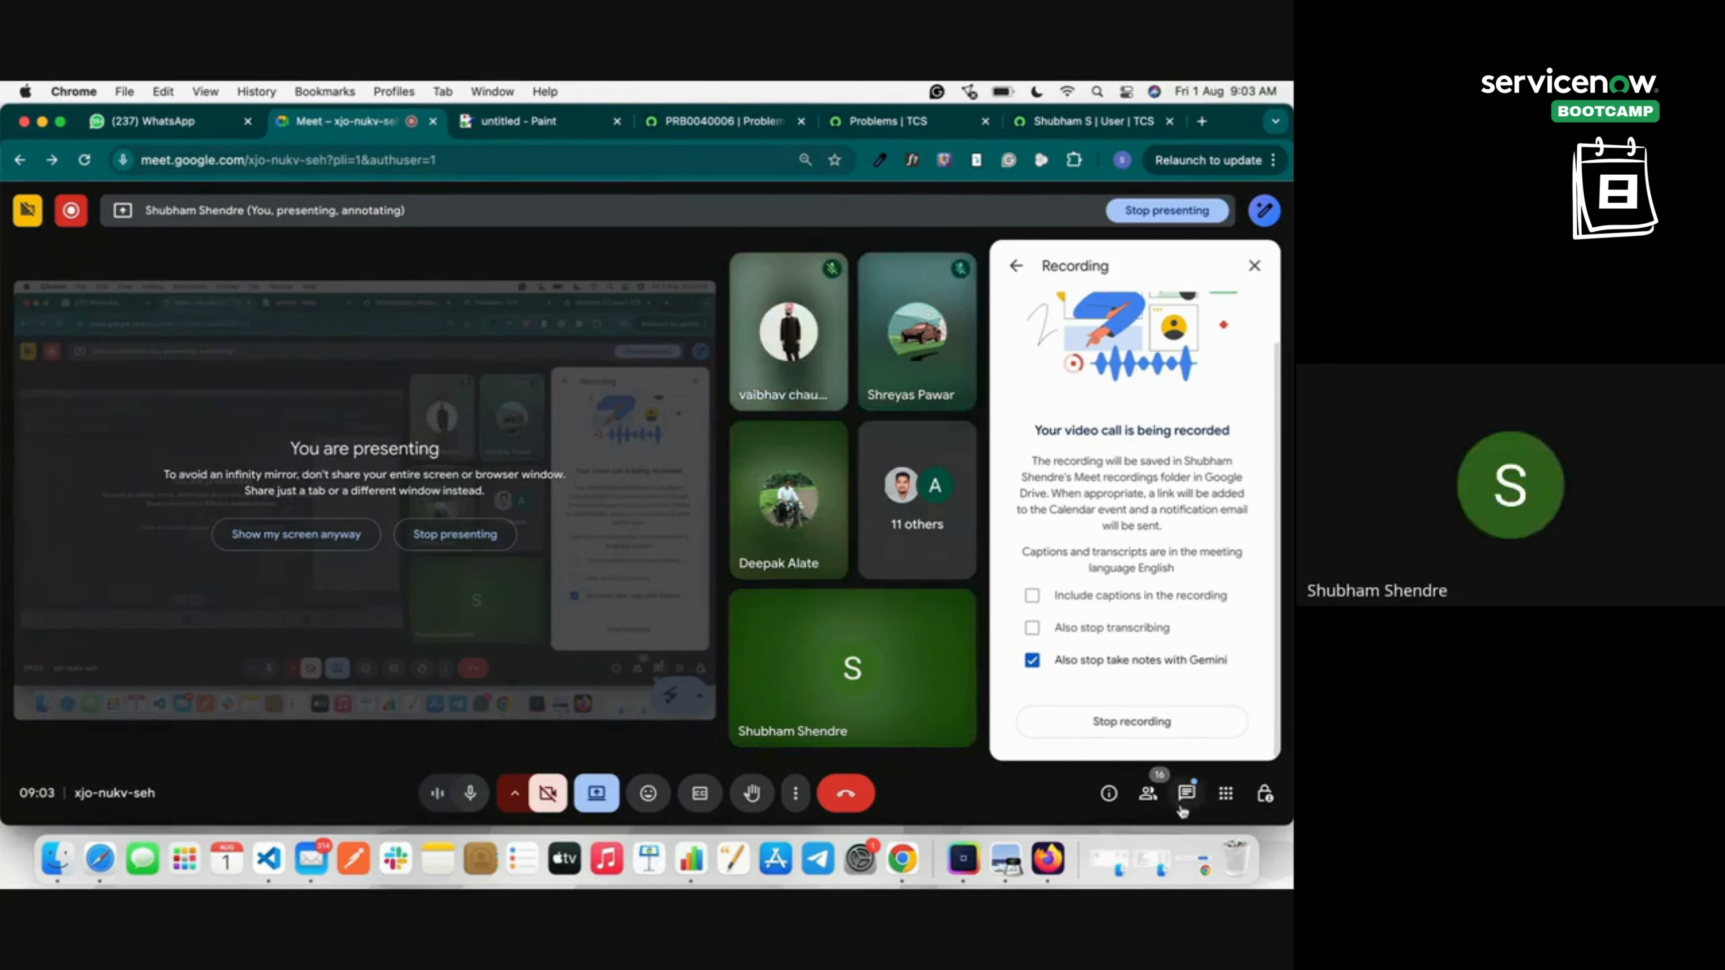
Show the Meet in-call messages, then return to the ServiceNow Problems list of 29 problems.
left_click(1186, 792)
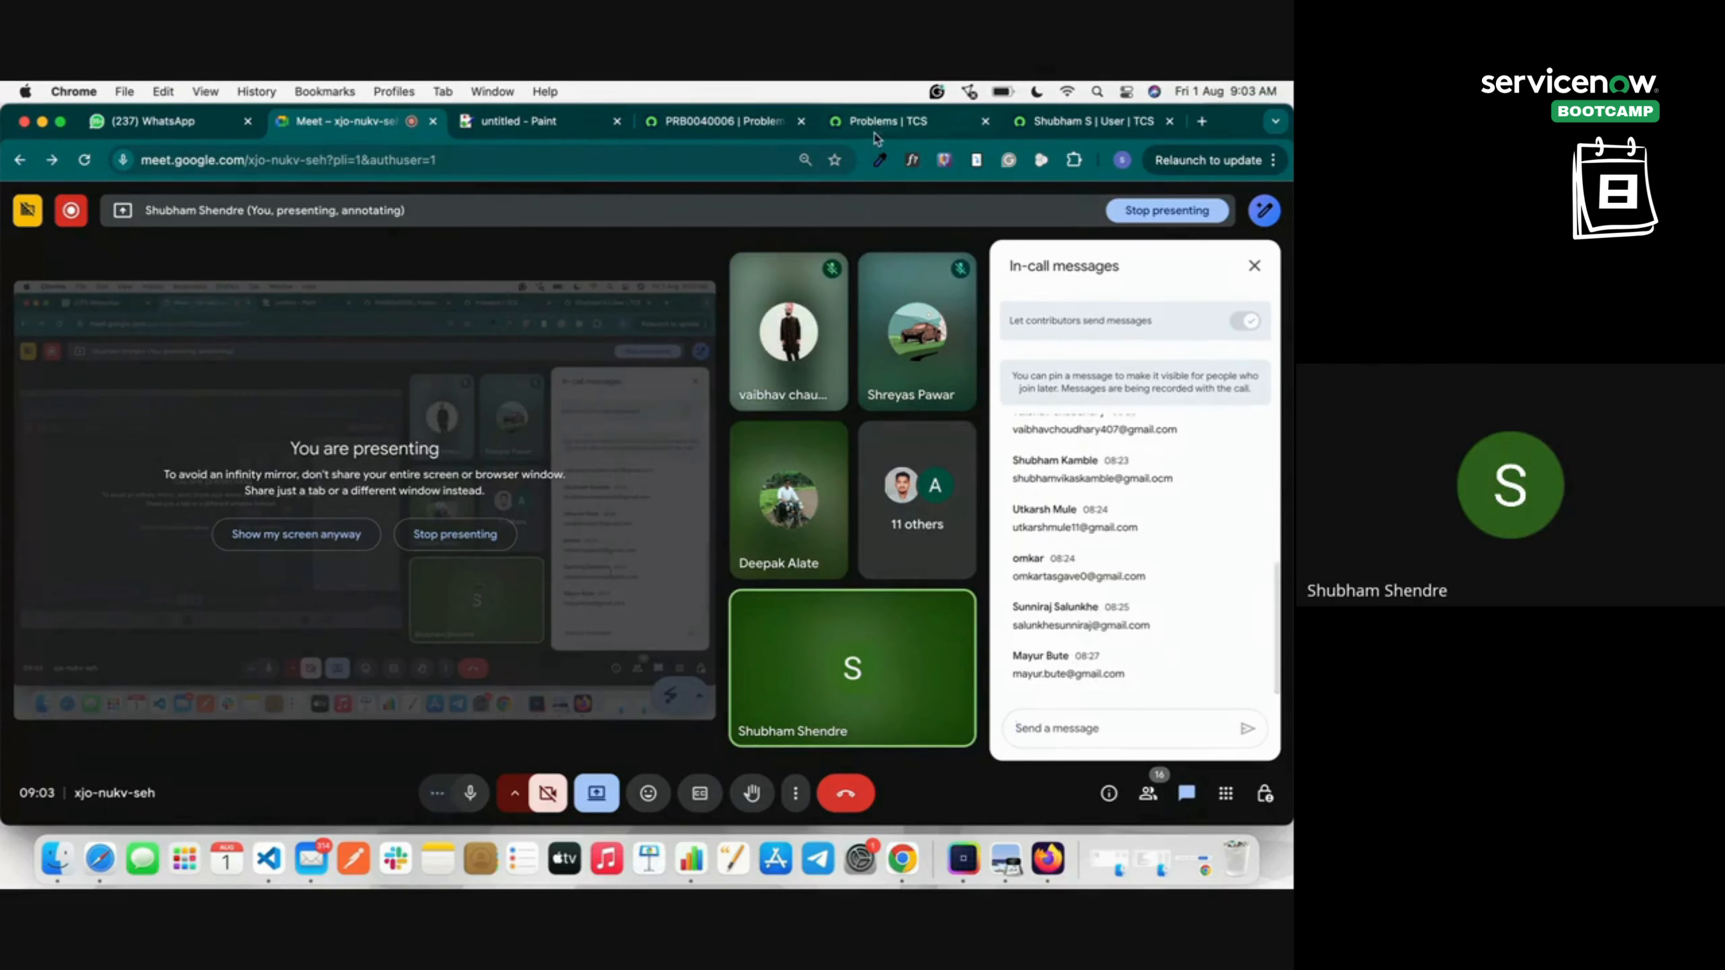
left_click(883, 121)
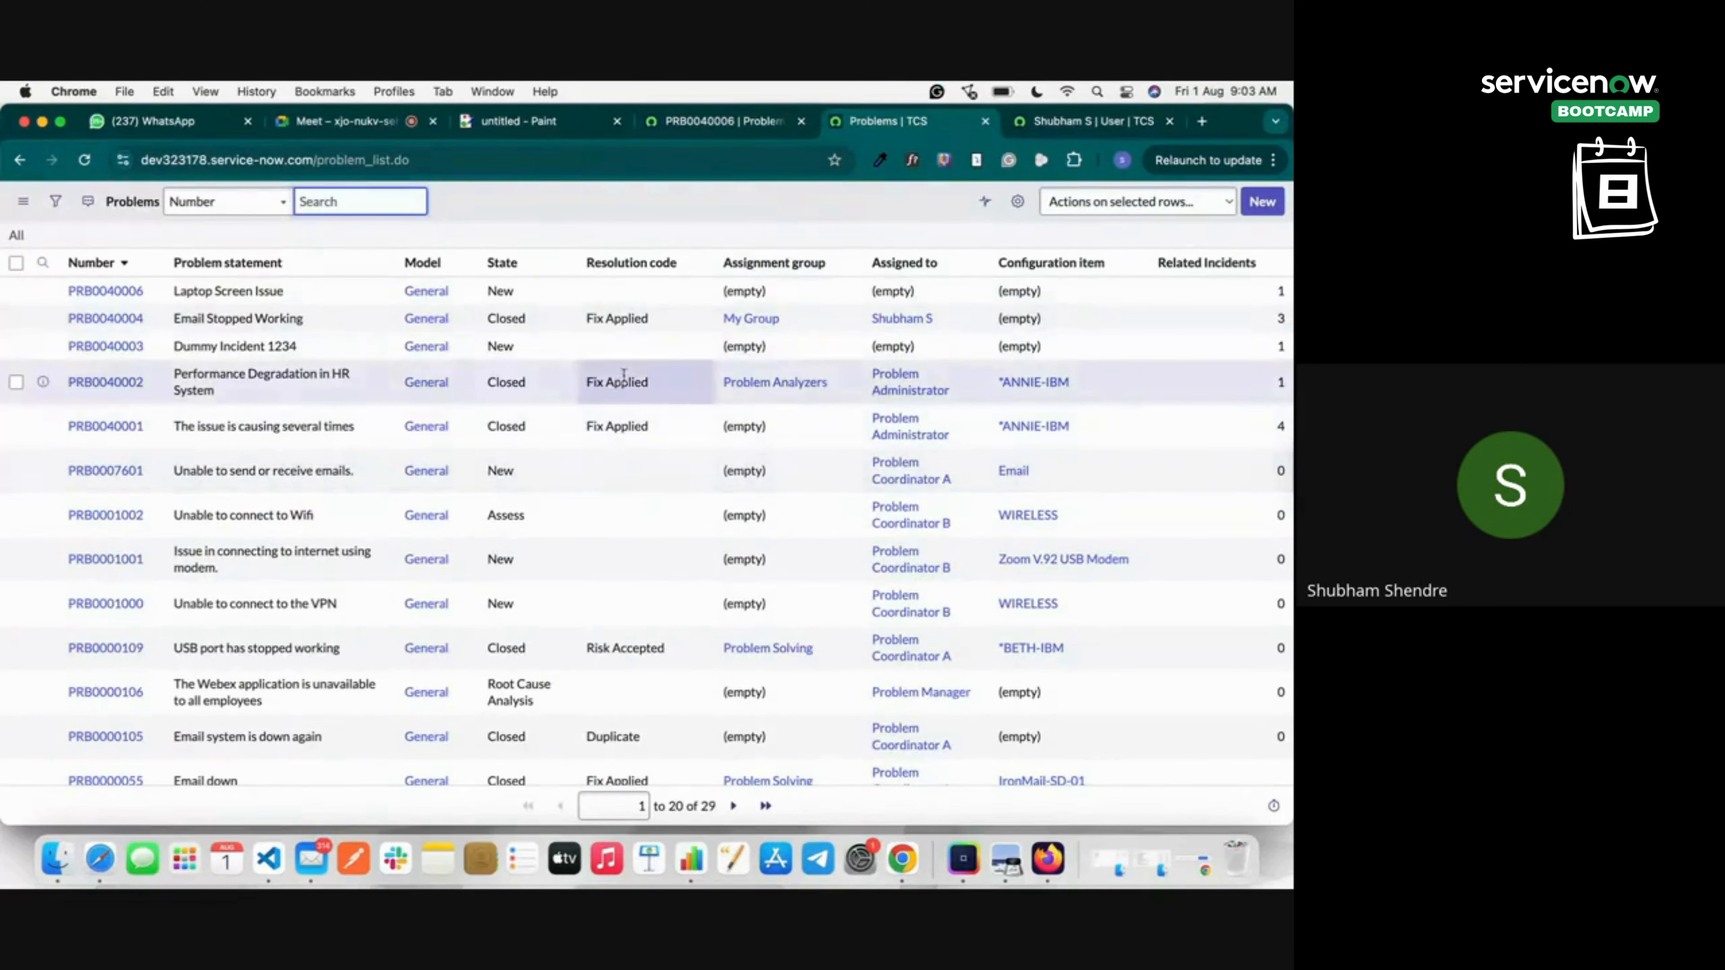
Highlight the Changes description sentence in the Paint ITSM notes.
left_click(518, 121)
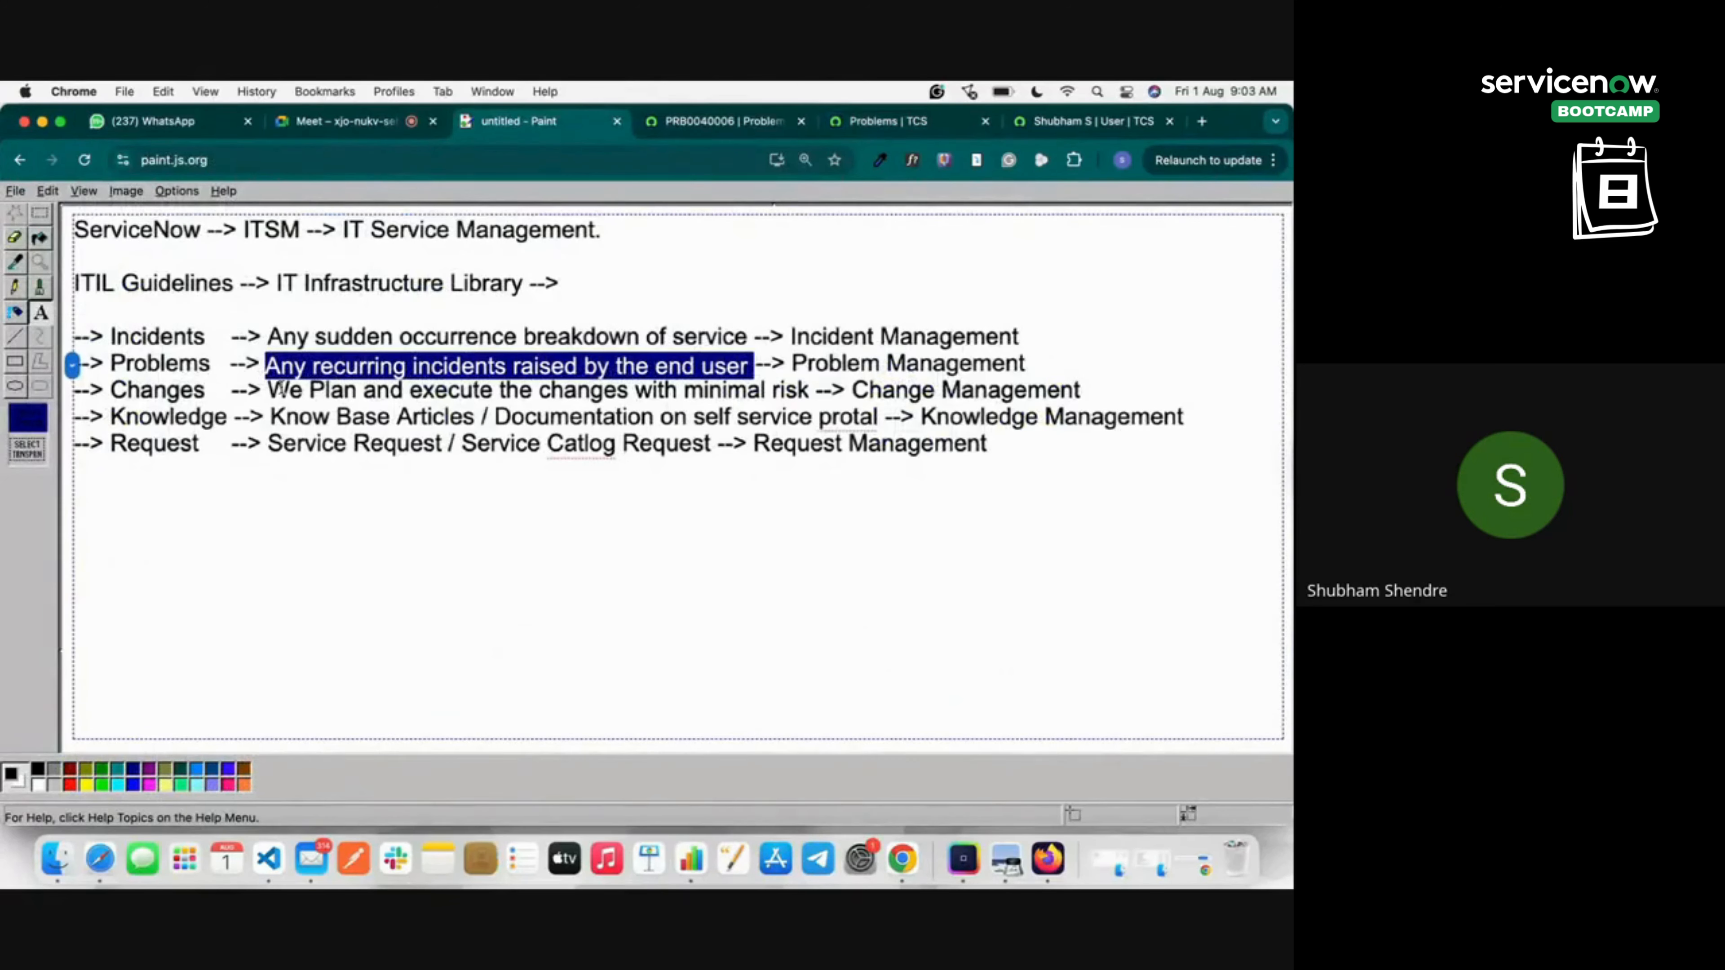
double_click(282, 389)
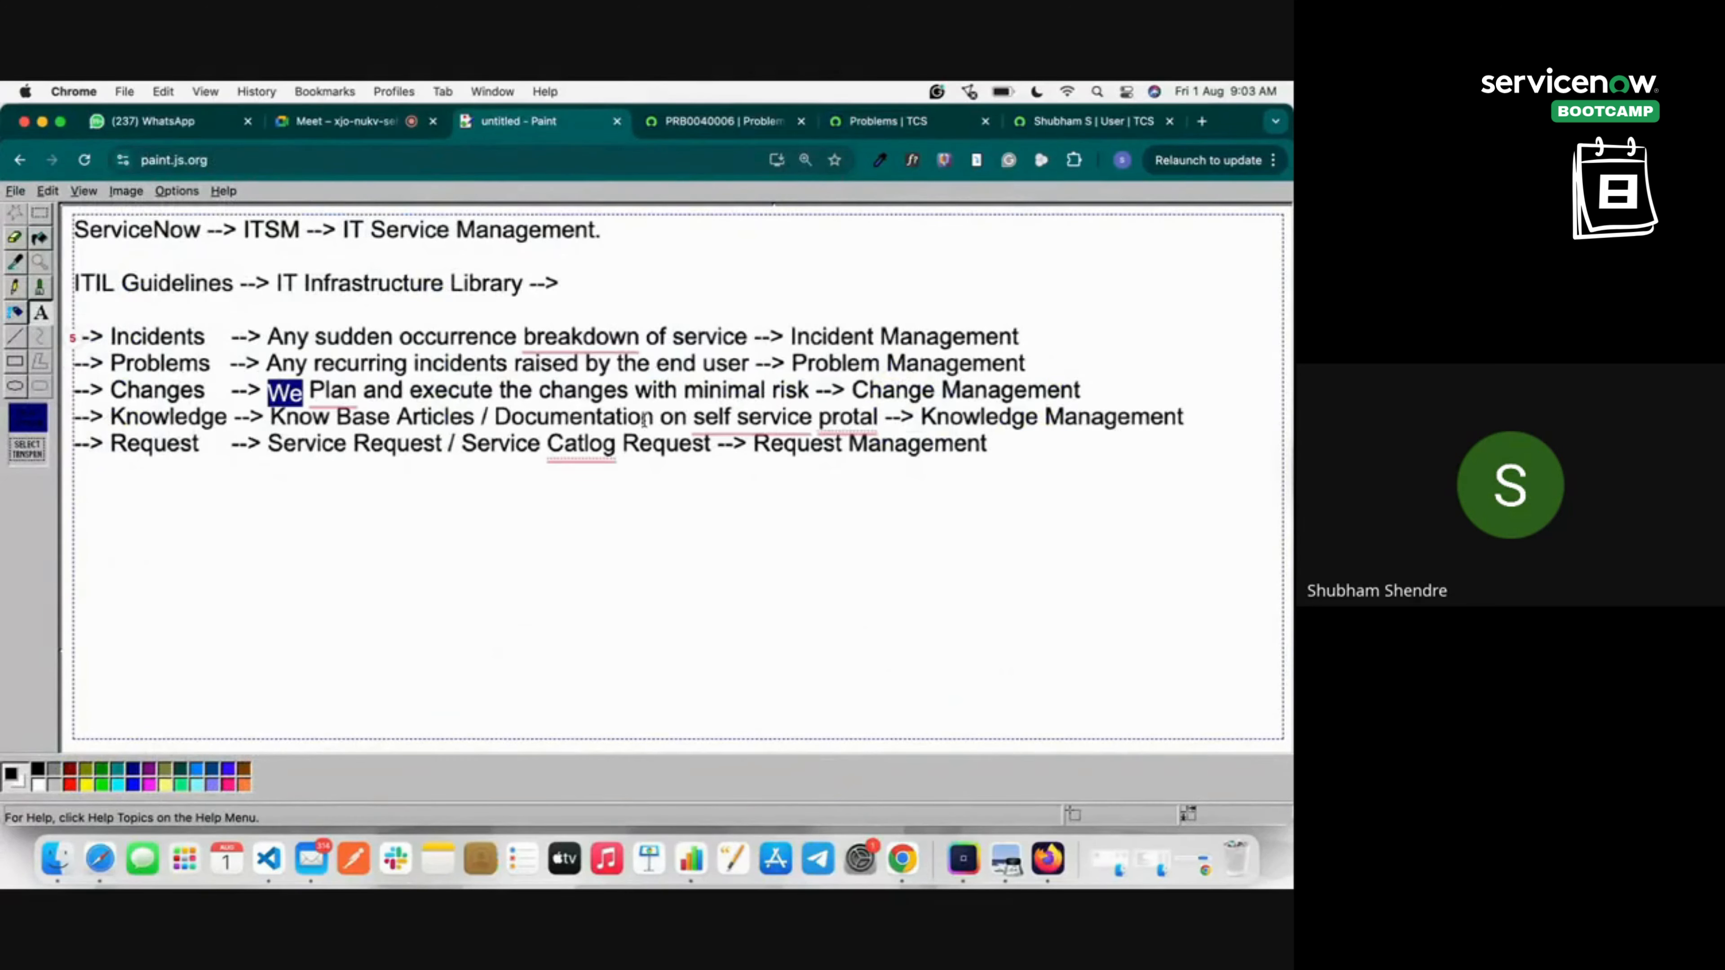
left_click(798, 391, "shift")
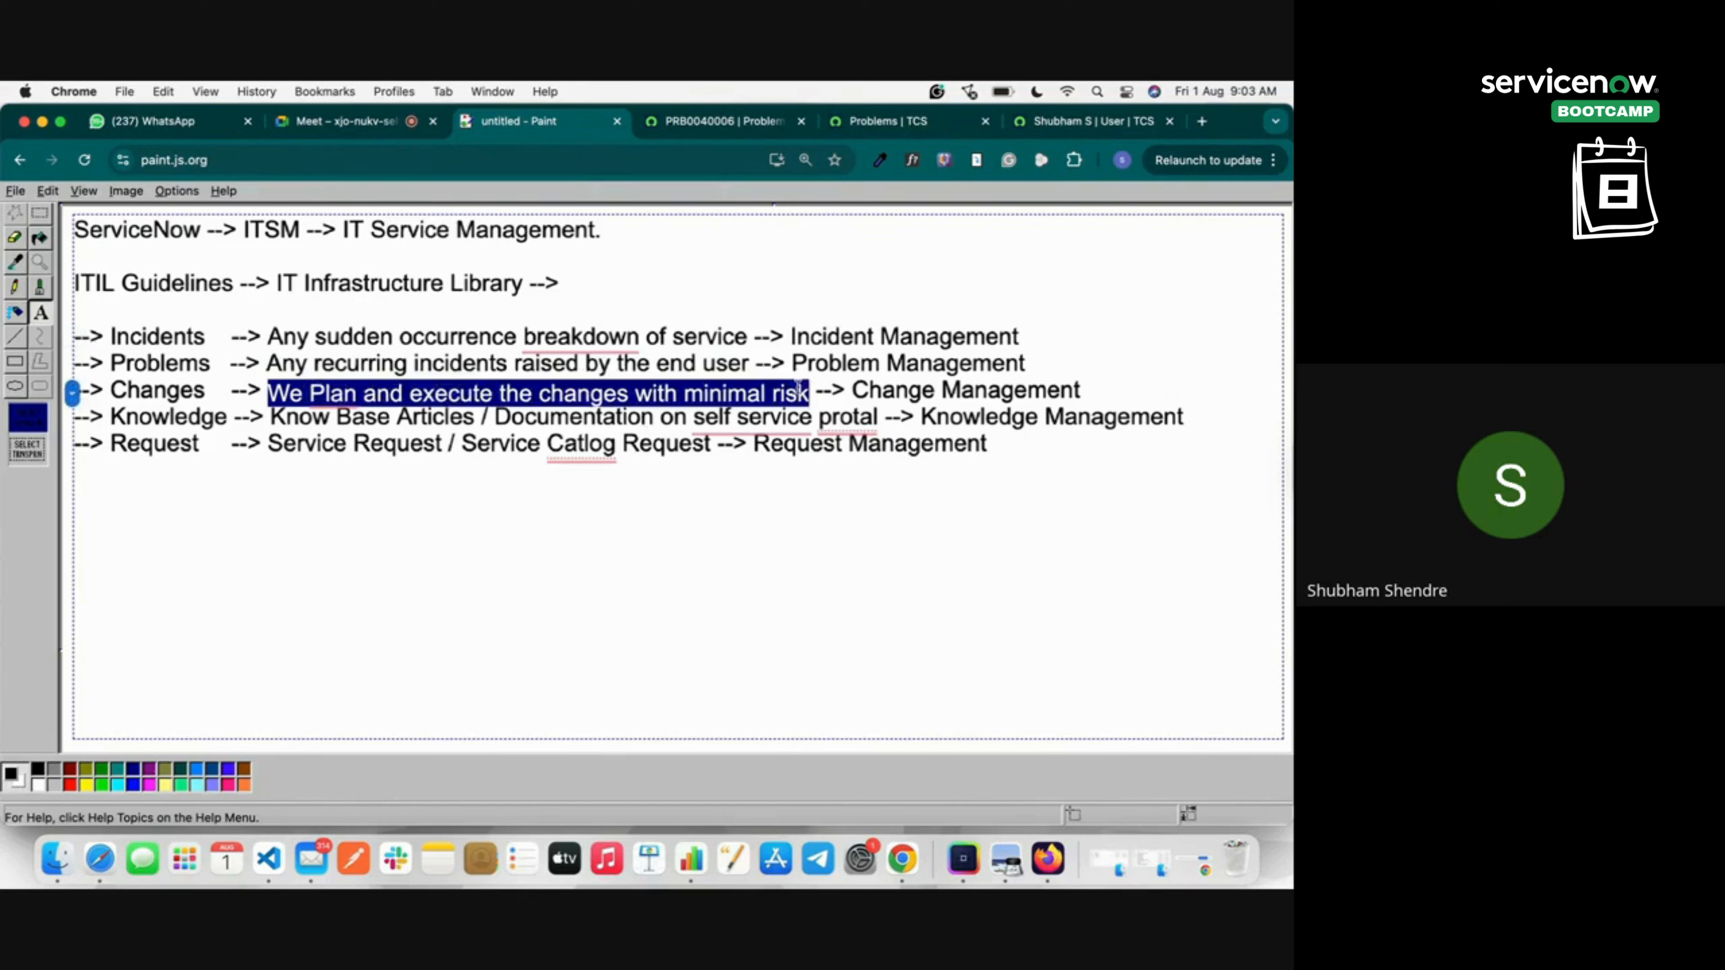
Open problem PRB0040006 and confirm its Change Requests related list is empty.
left_click(883, 120)
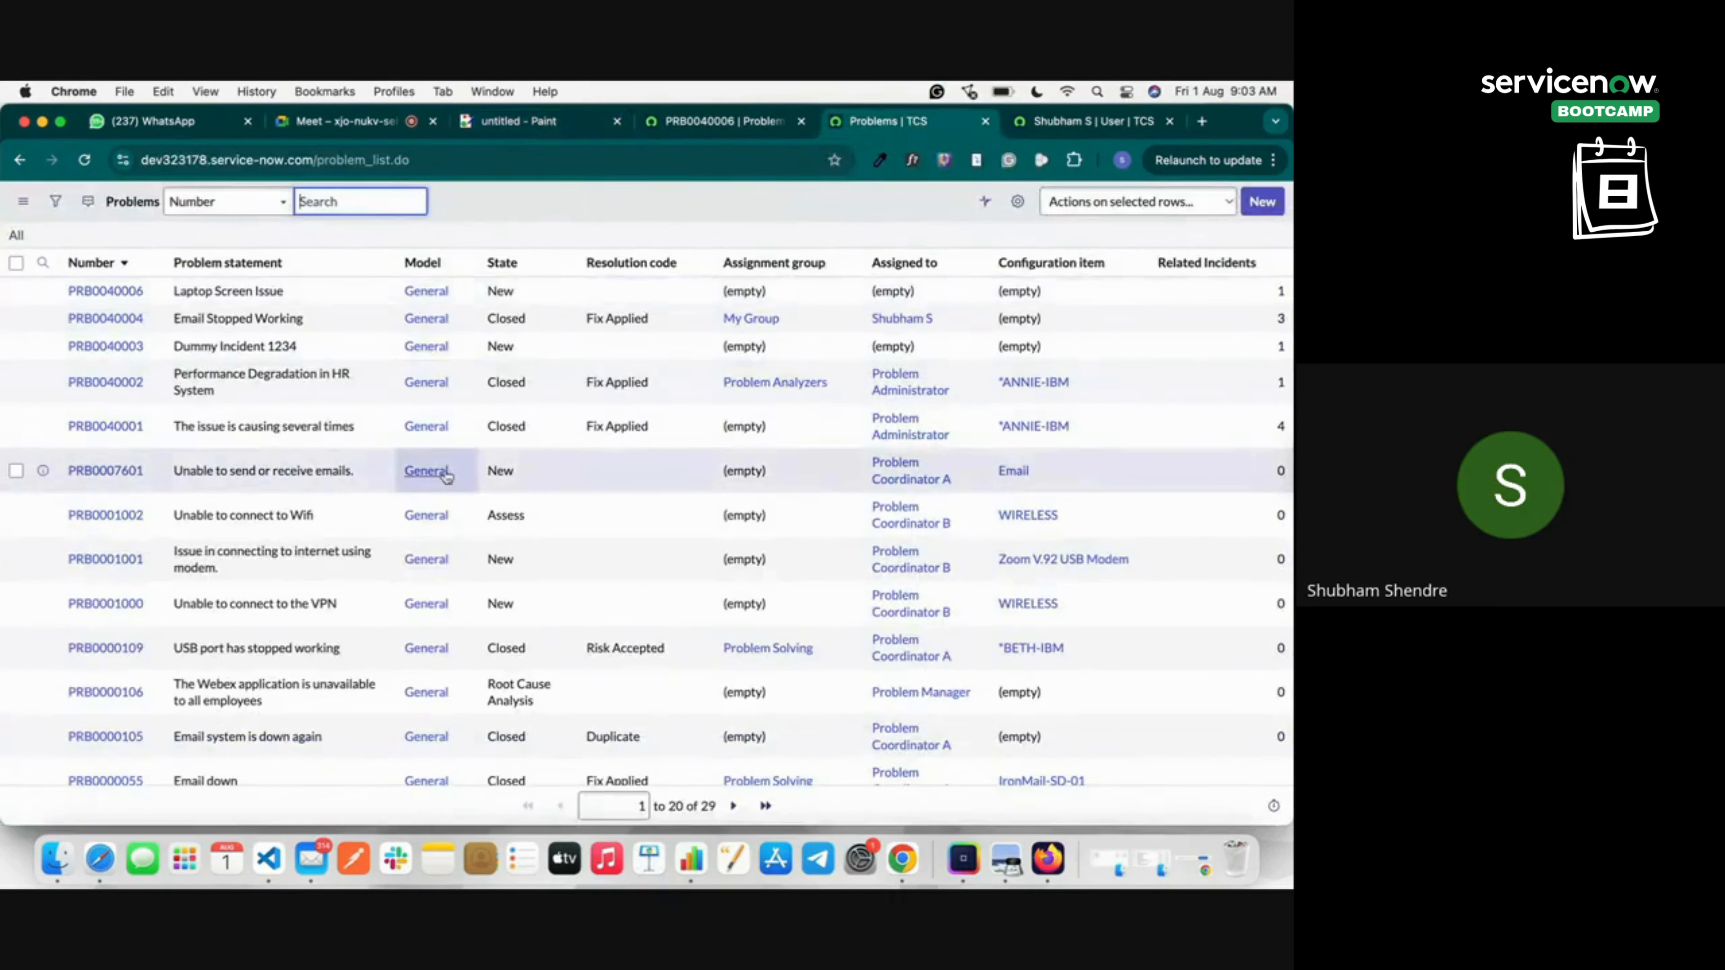
left_click(105, 291)
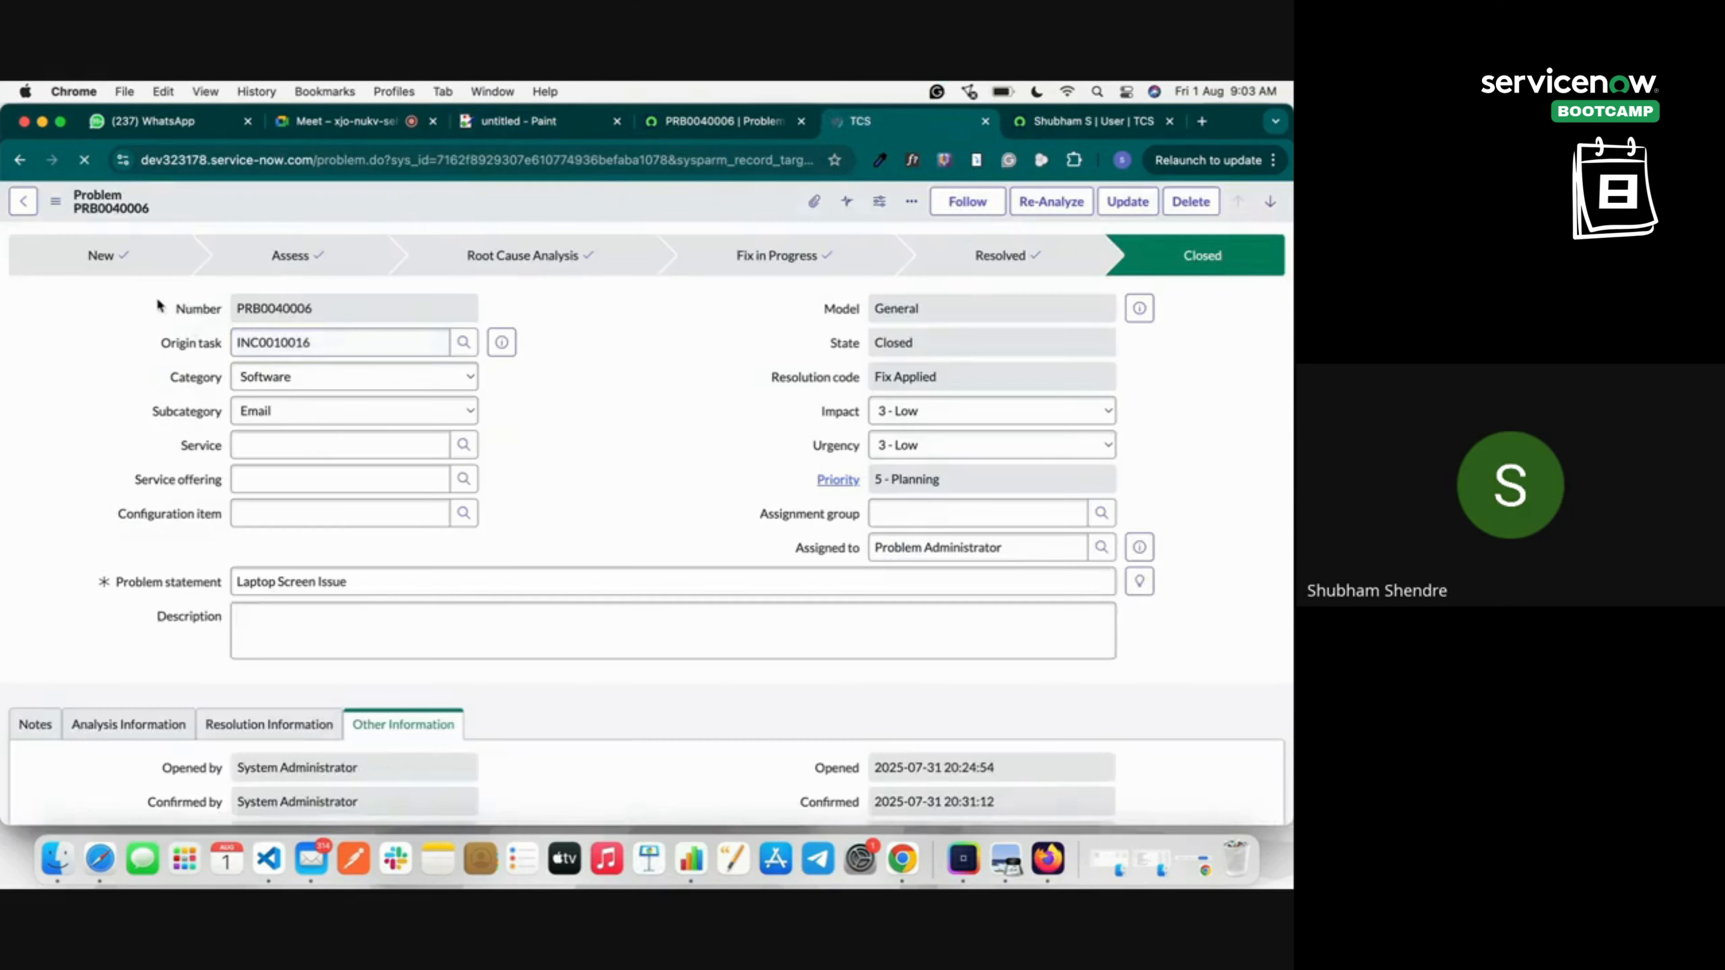
scroll(339, 464, "down", 7)
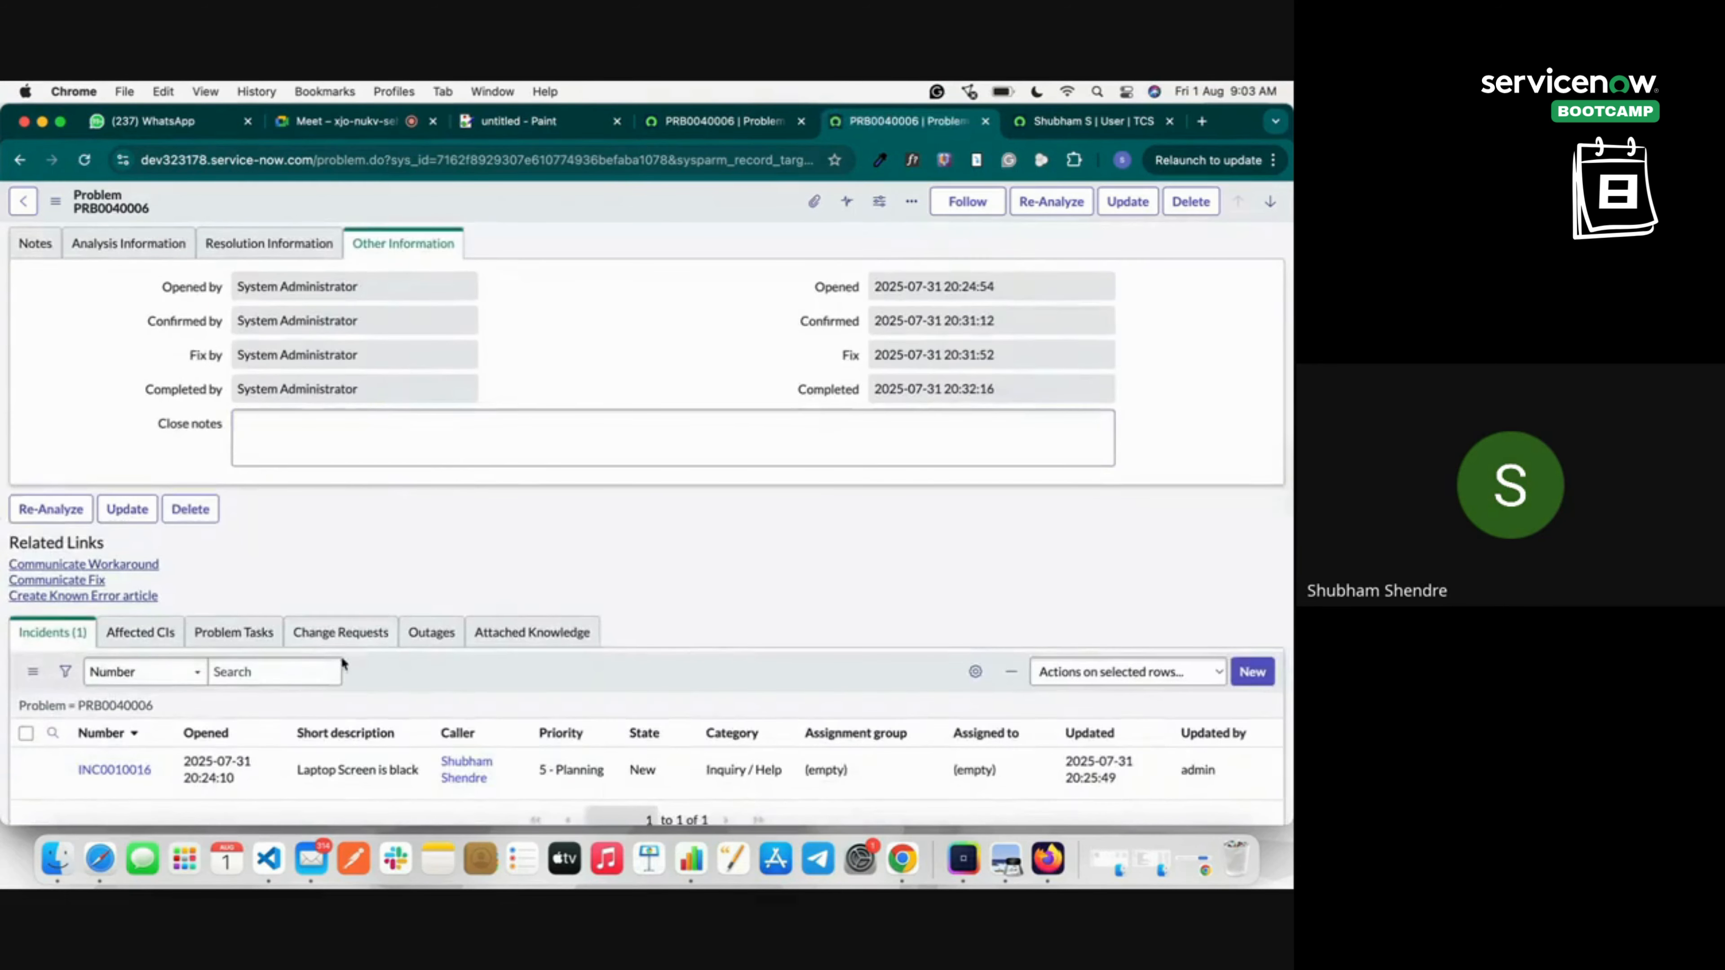
left_click(342, 637)
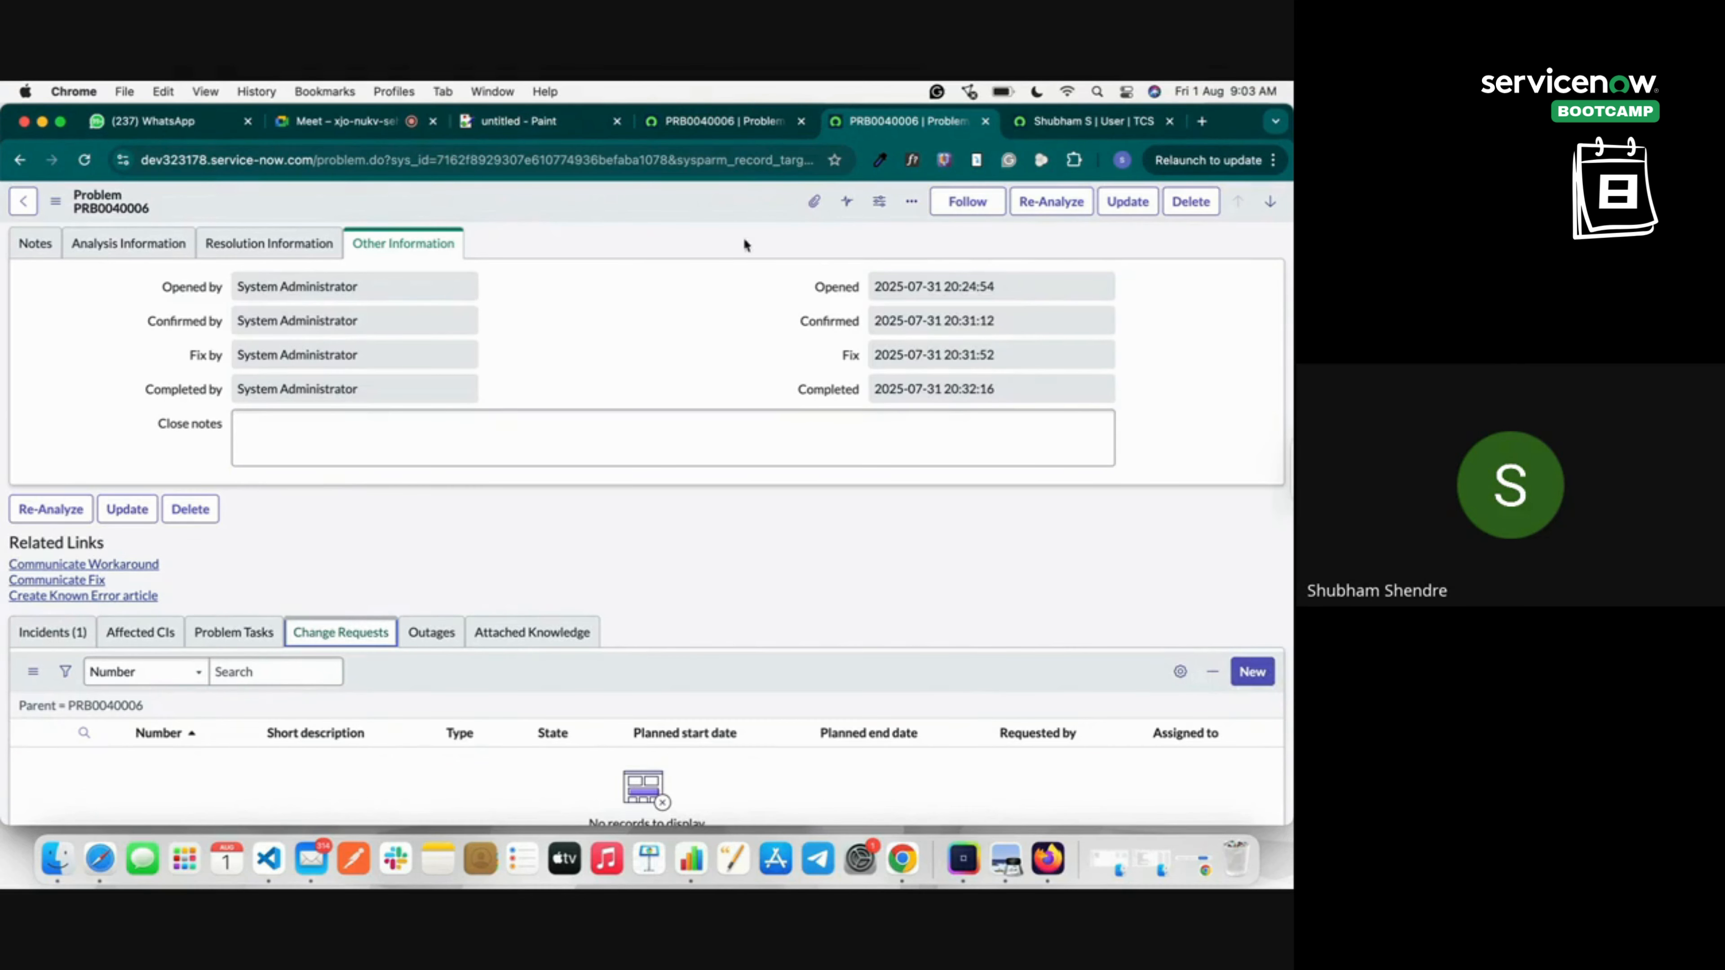
left_click(577, 129)
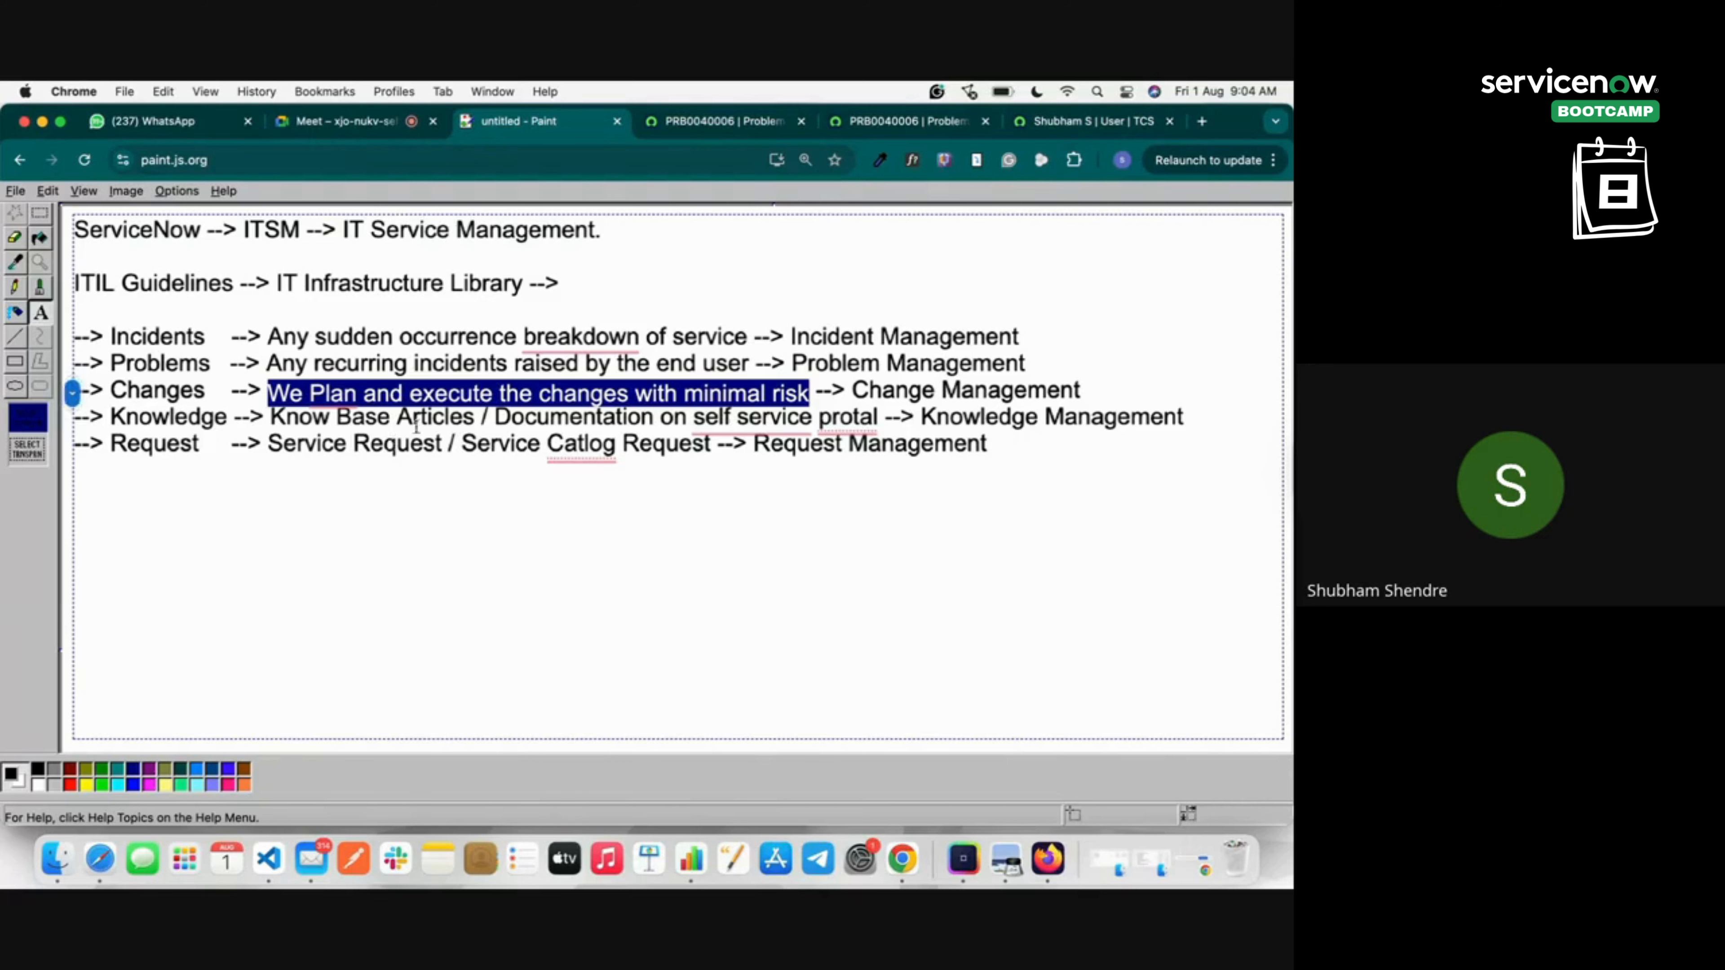
Highlight the word 'Changes' in the Paint ITSM notes.
left_click(137, 389)
double_click(136, 385)
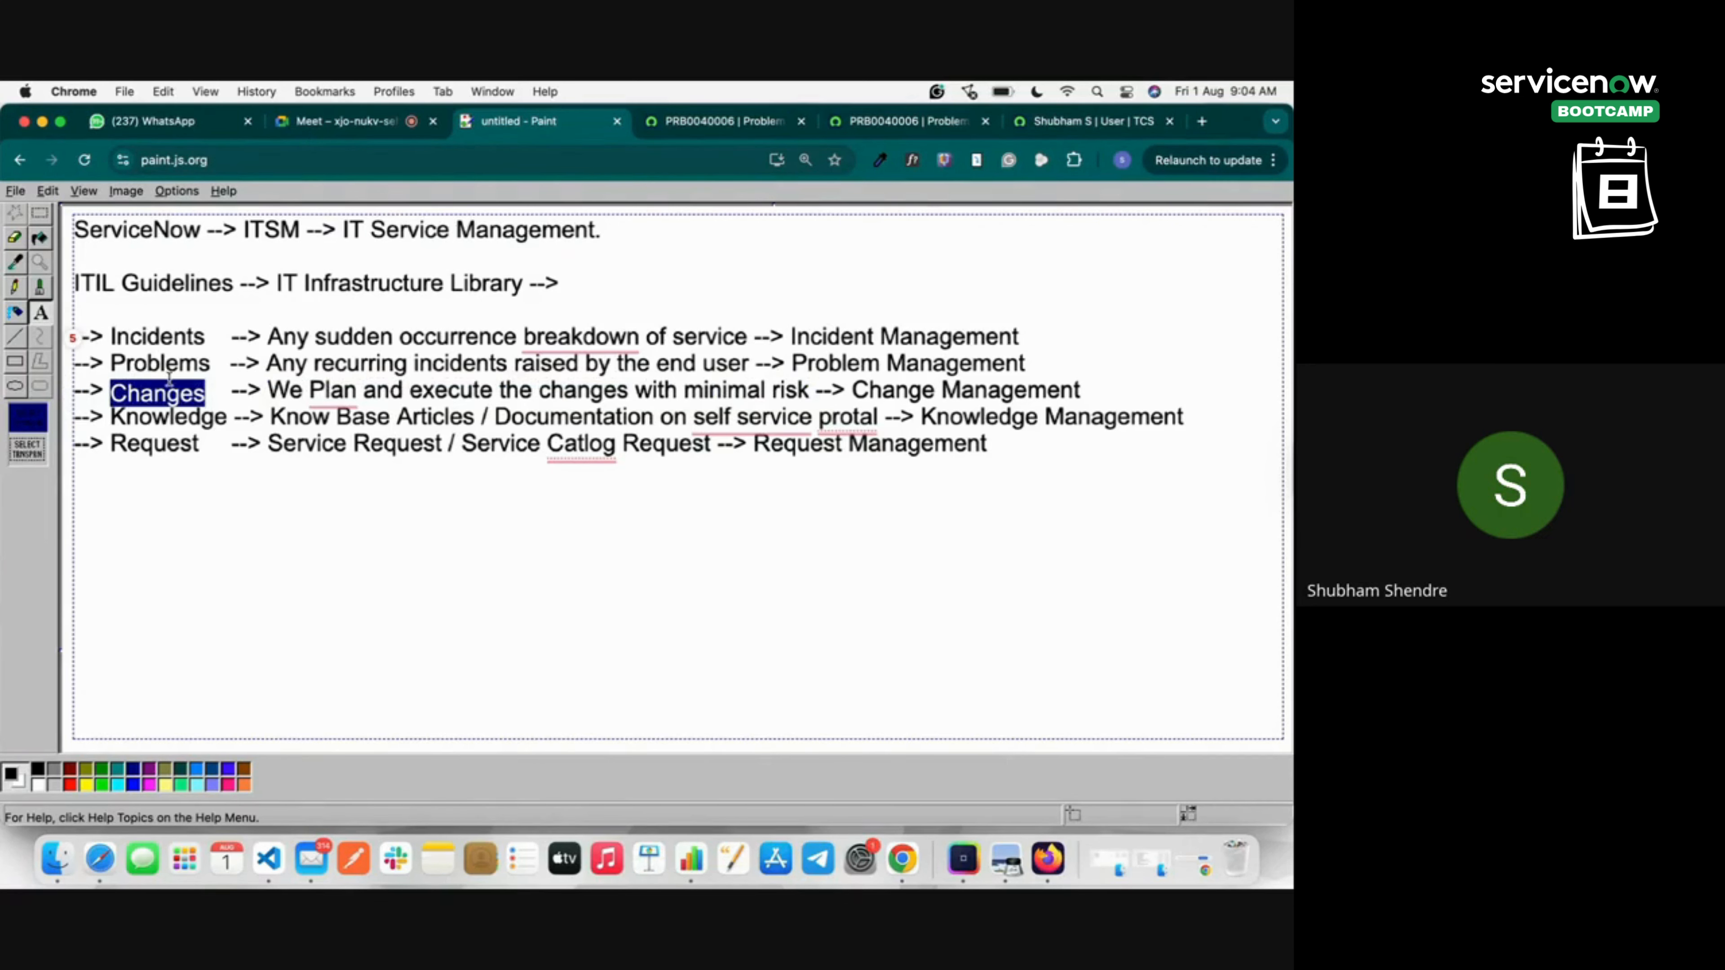
left_click(384, 123)
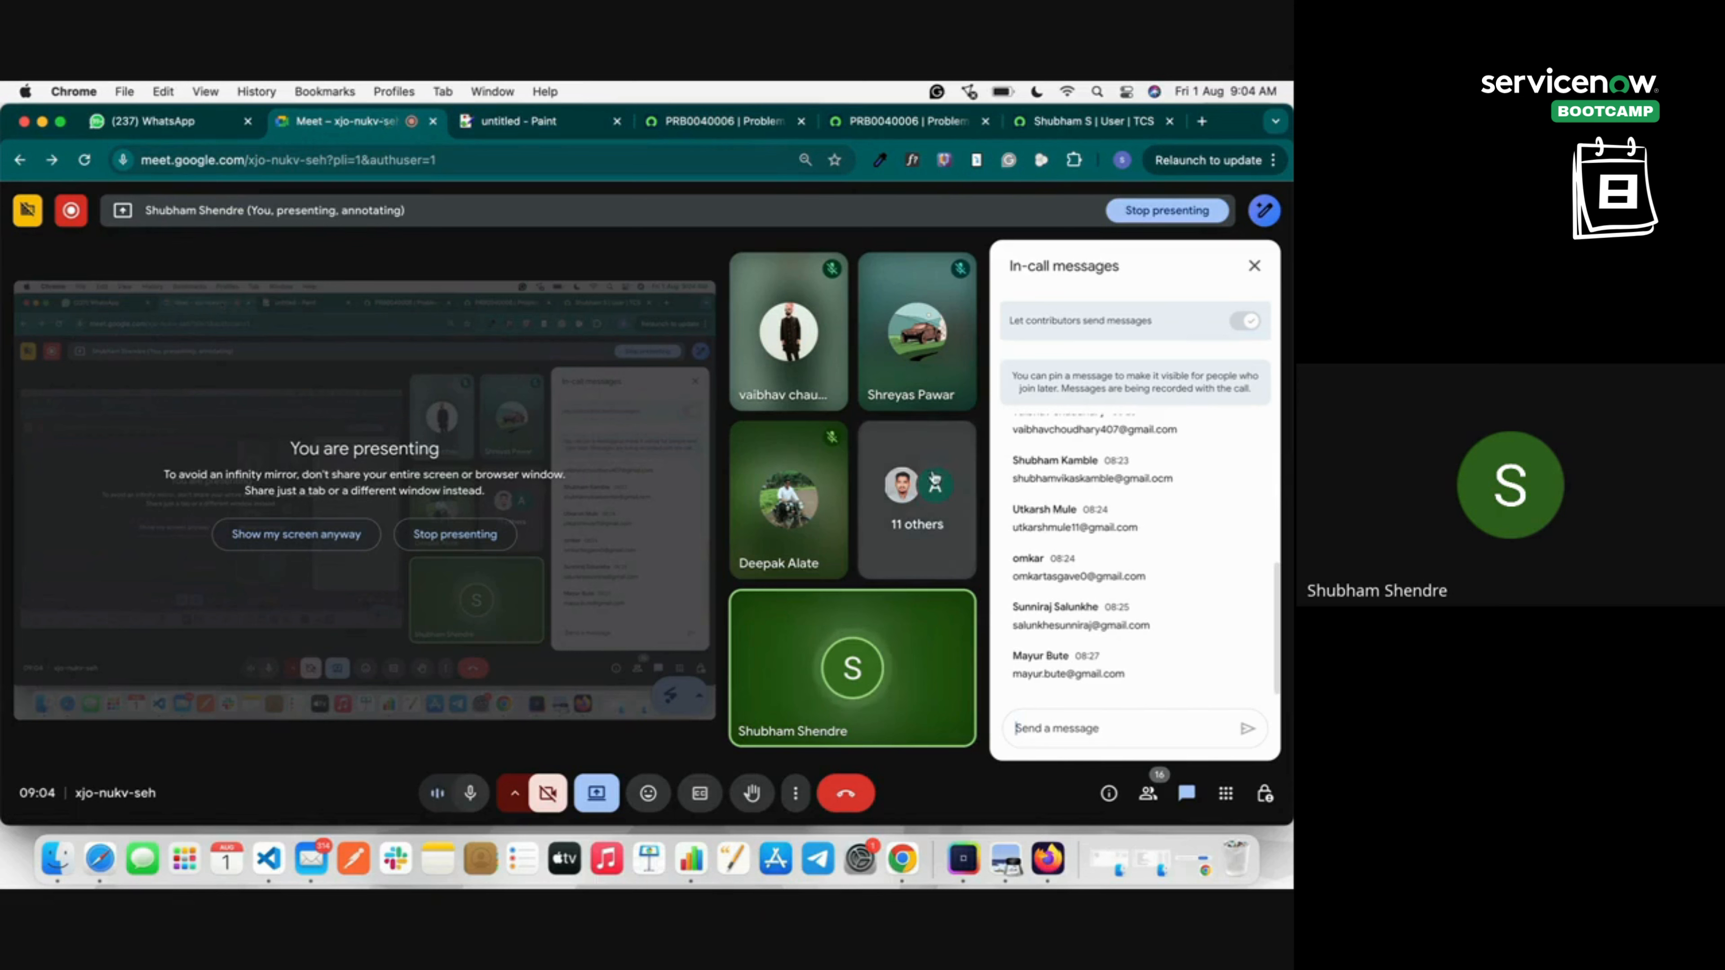
Select and copy the participants' e-mail messages in the Meet chat panel.
scroll(1113, 506, "up", 4)
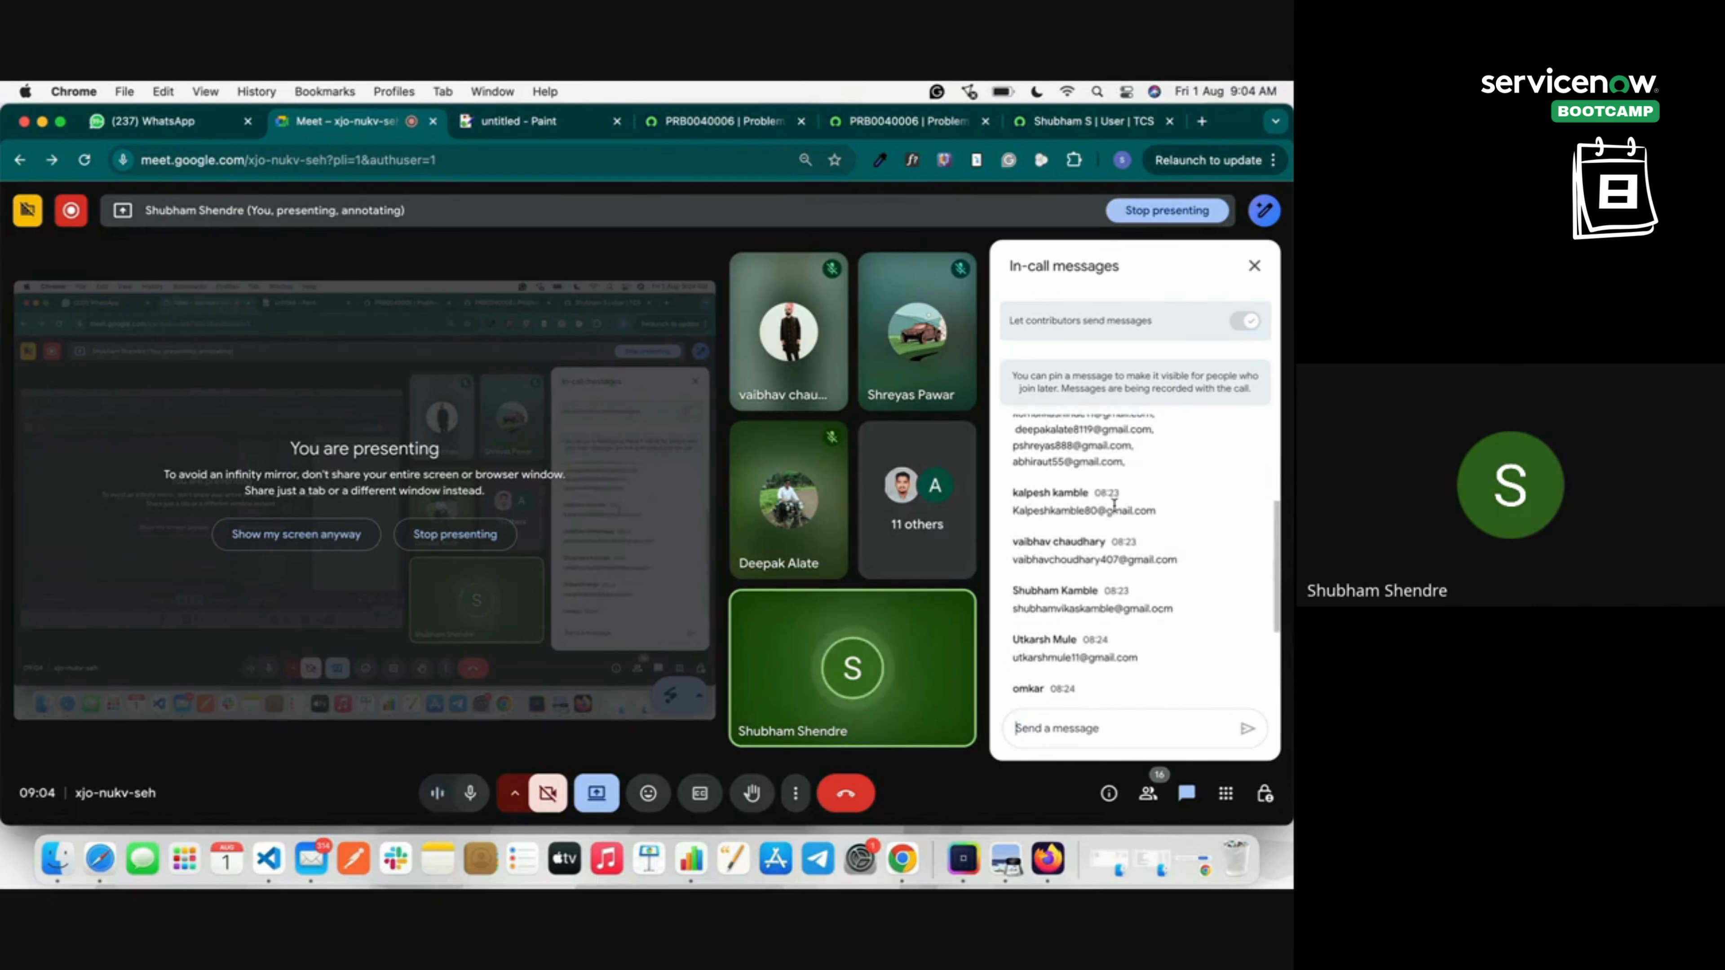
scroll(1114, 506, "up", 1)
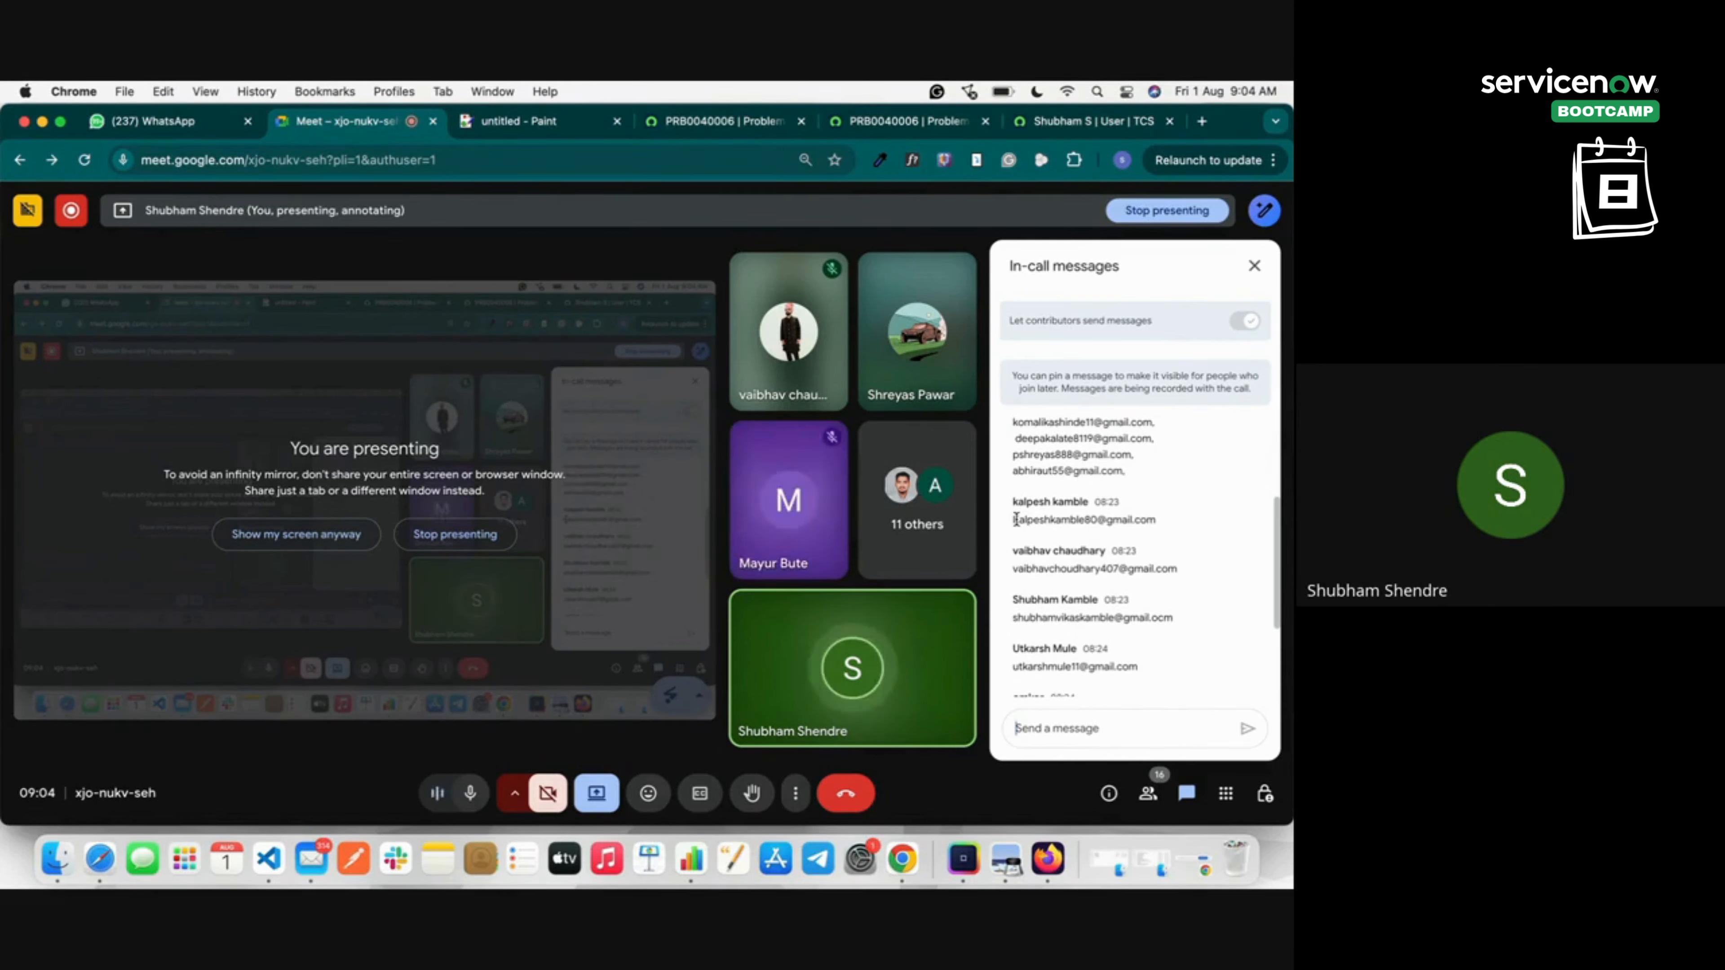
left_click_drag(1016, 519, 1129, 678)
key("super+c")
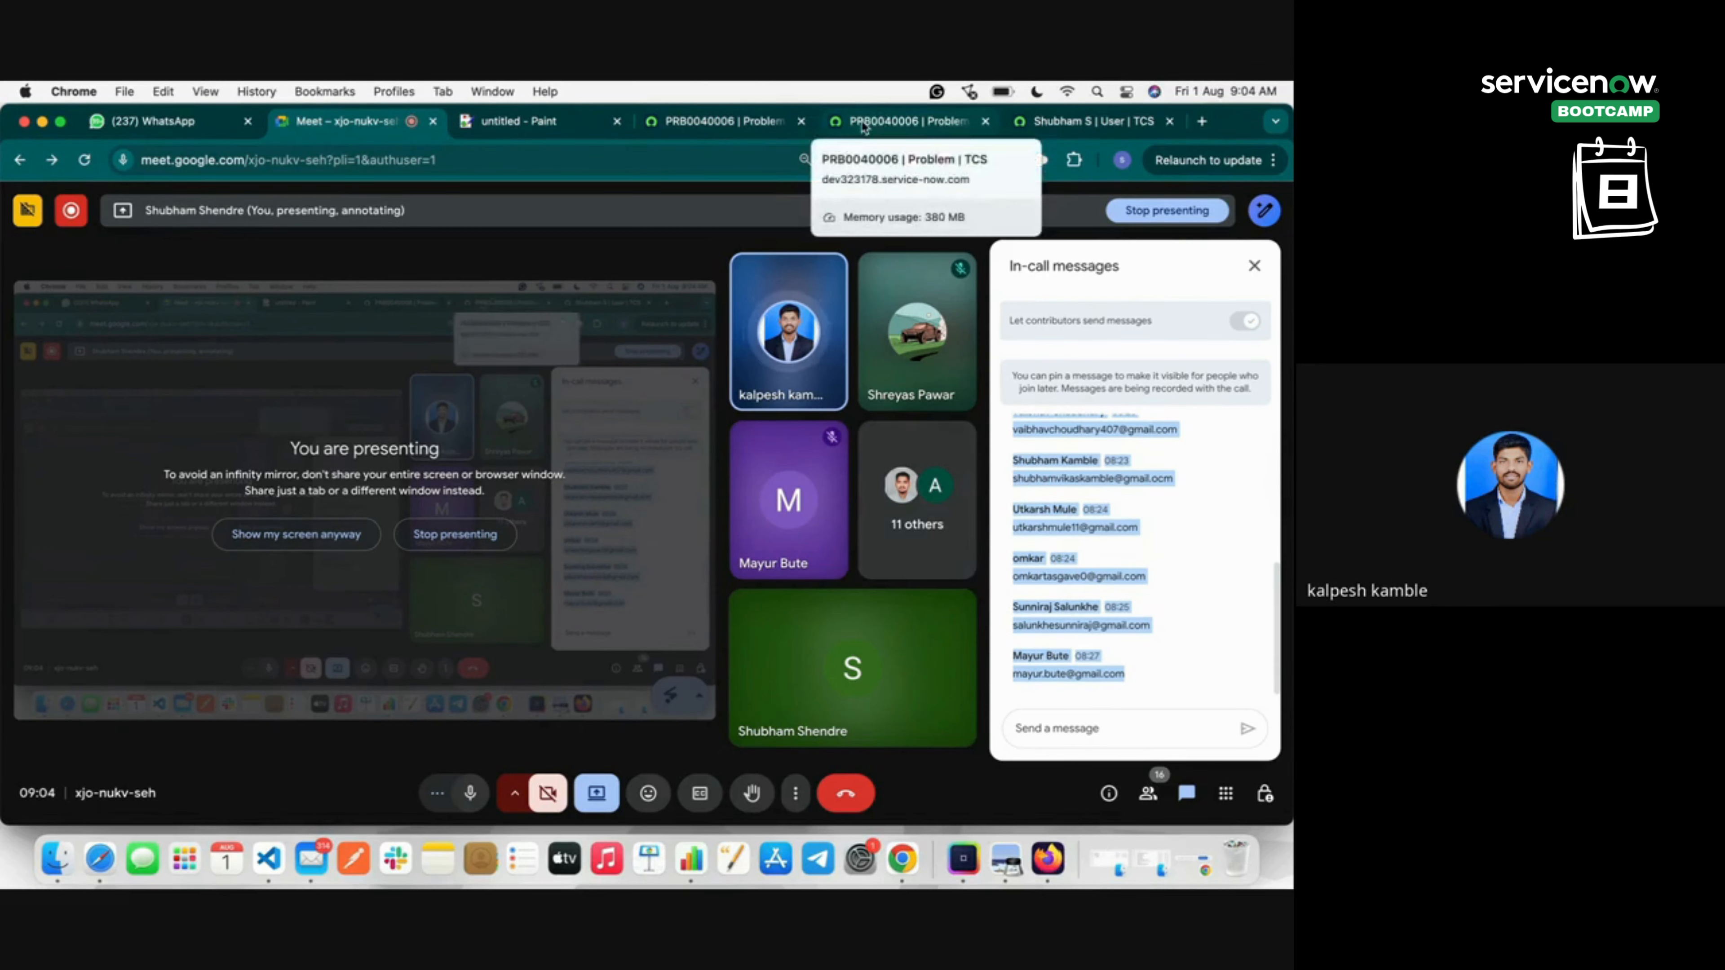
right_click(1057, 478)
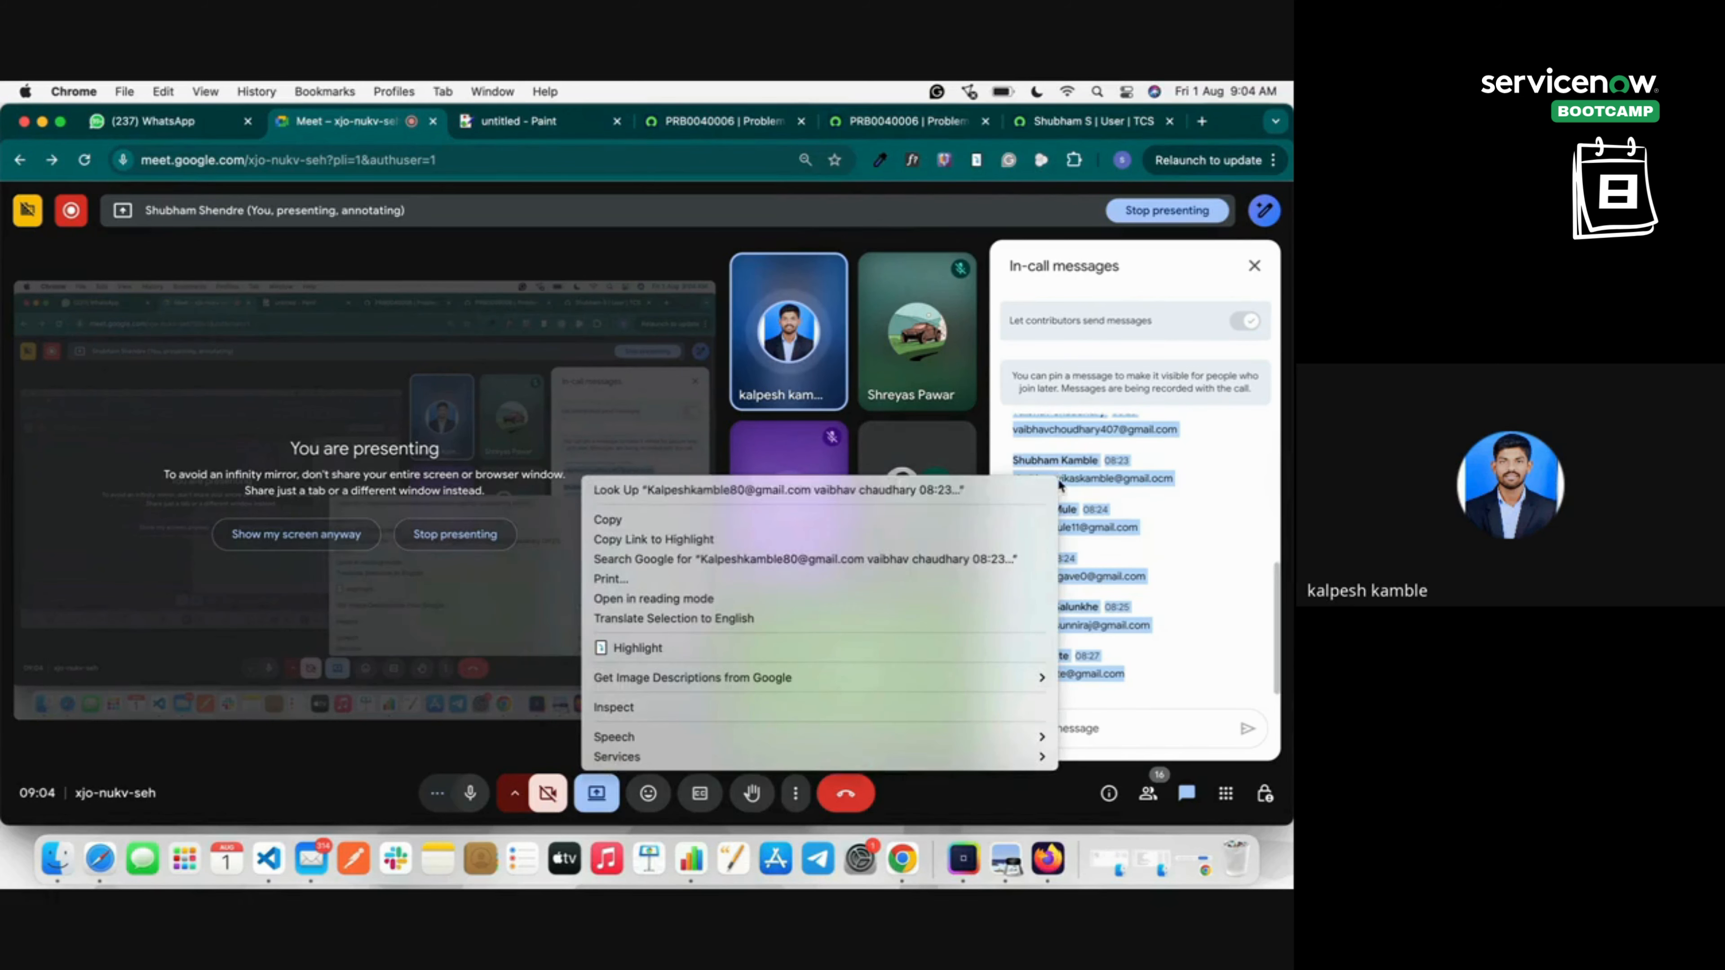
Review PRB0040006's header fields, origin task INC0010016, Fix Applied resolution code, and Incidents list.
left_click(755, 123)
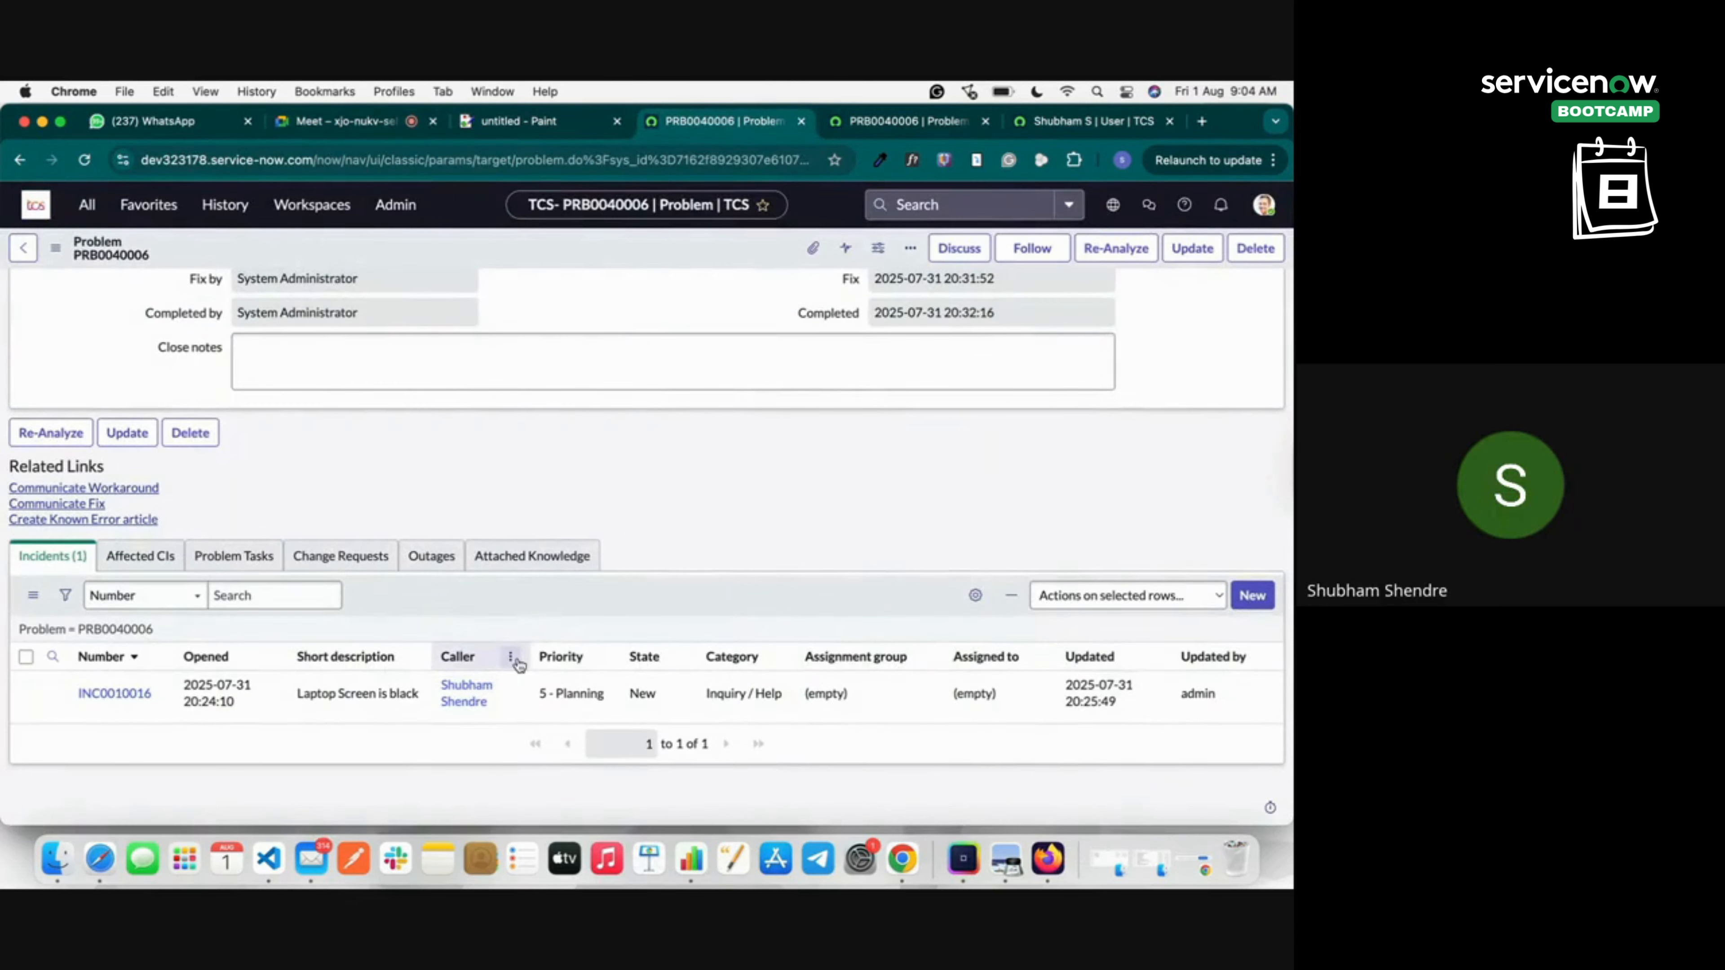
scroll(821, 354, "up", 15)
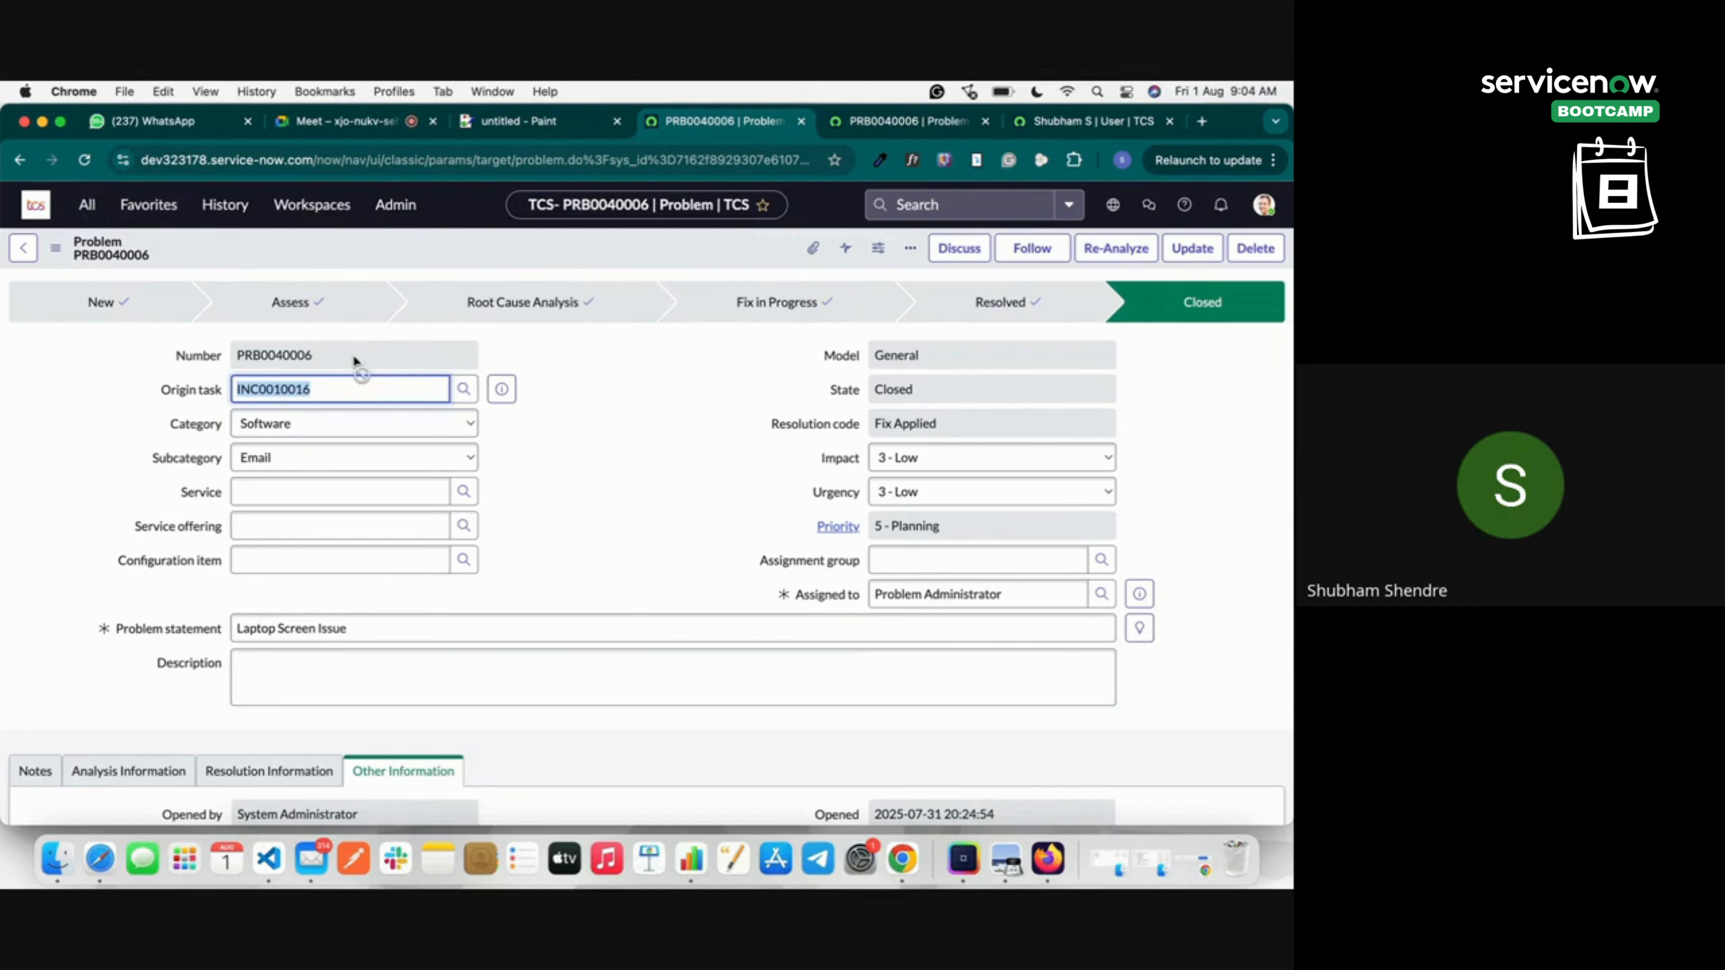
scroll(353, 355, "down", 15)
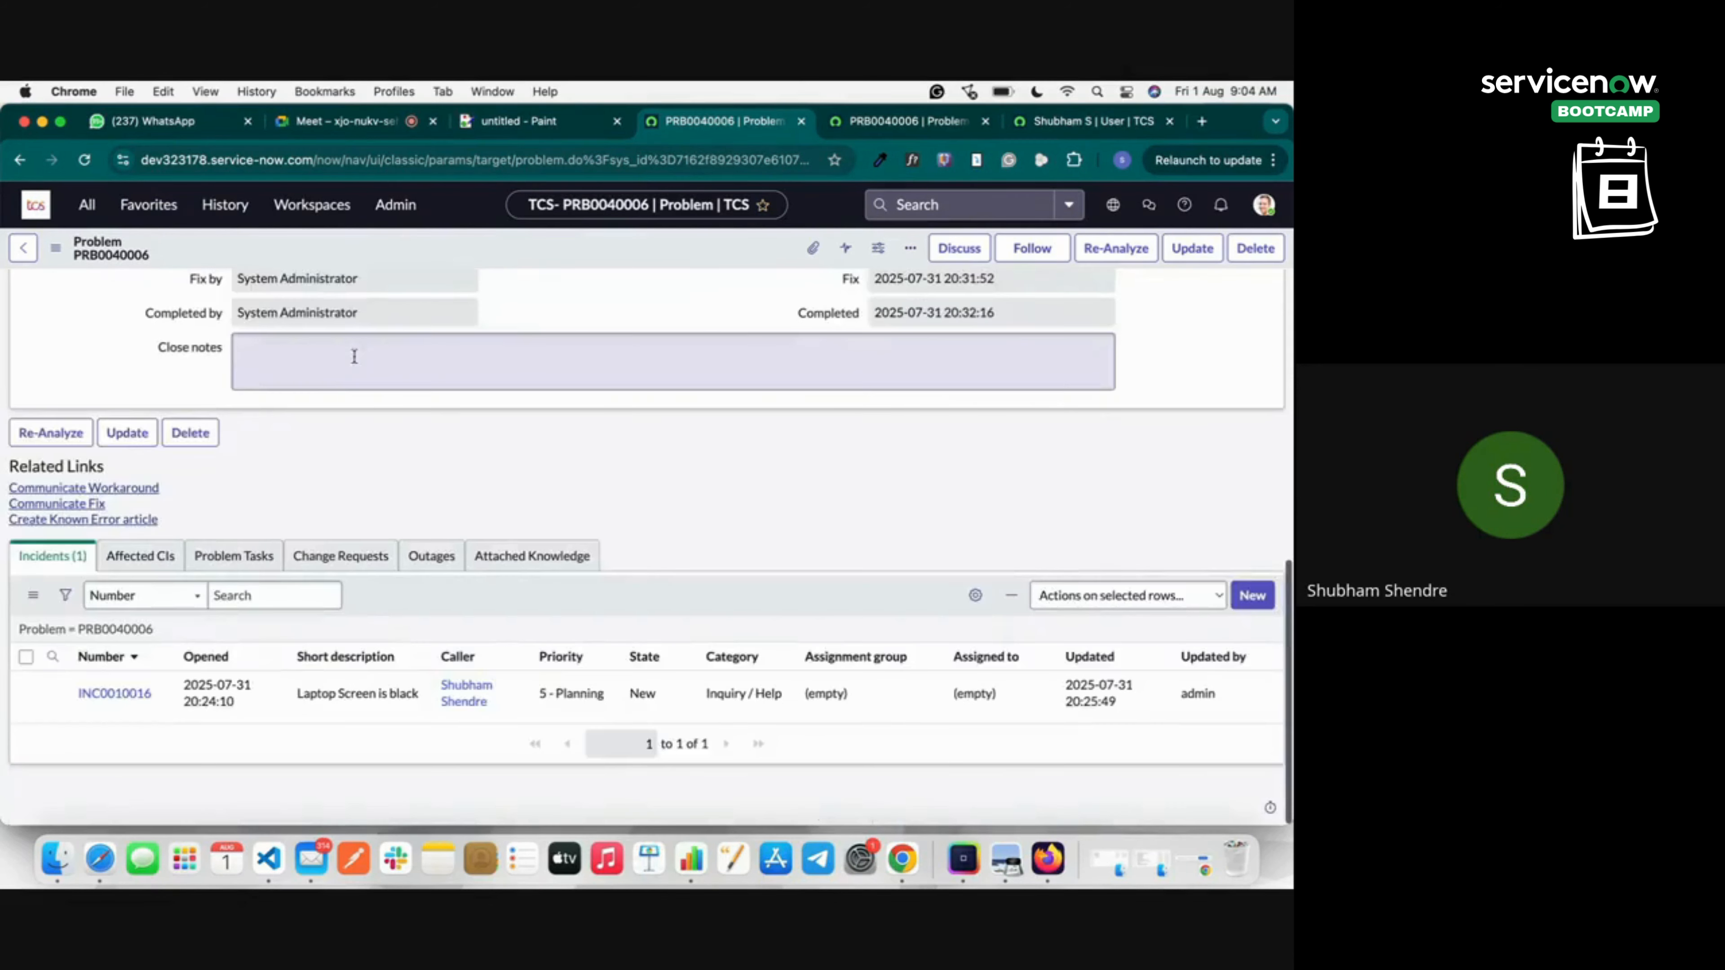
scroll(572, 679, "up", 2)
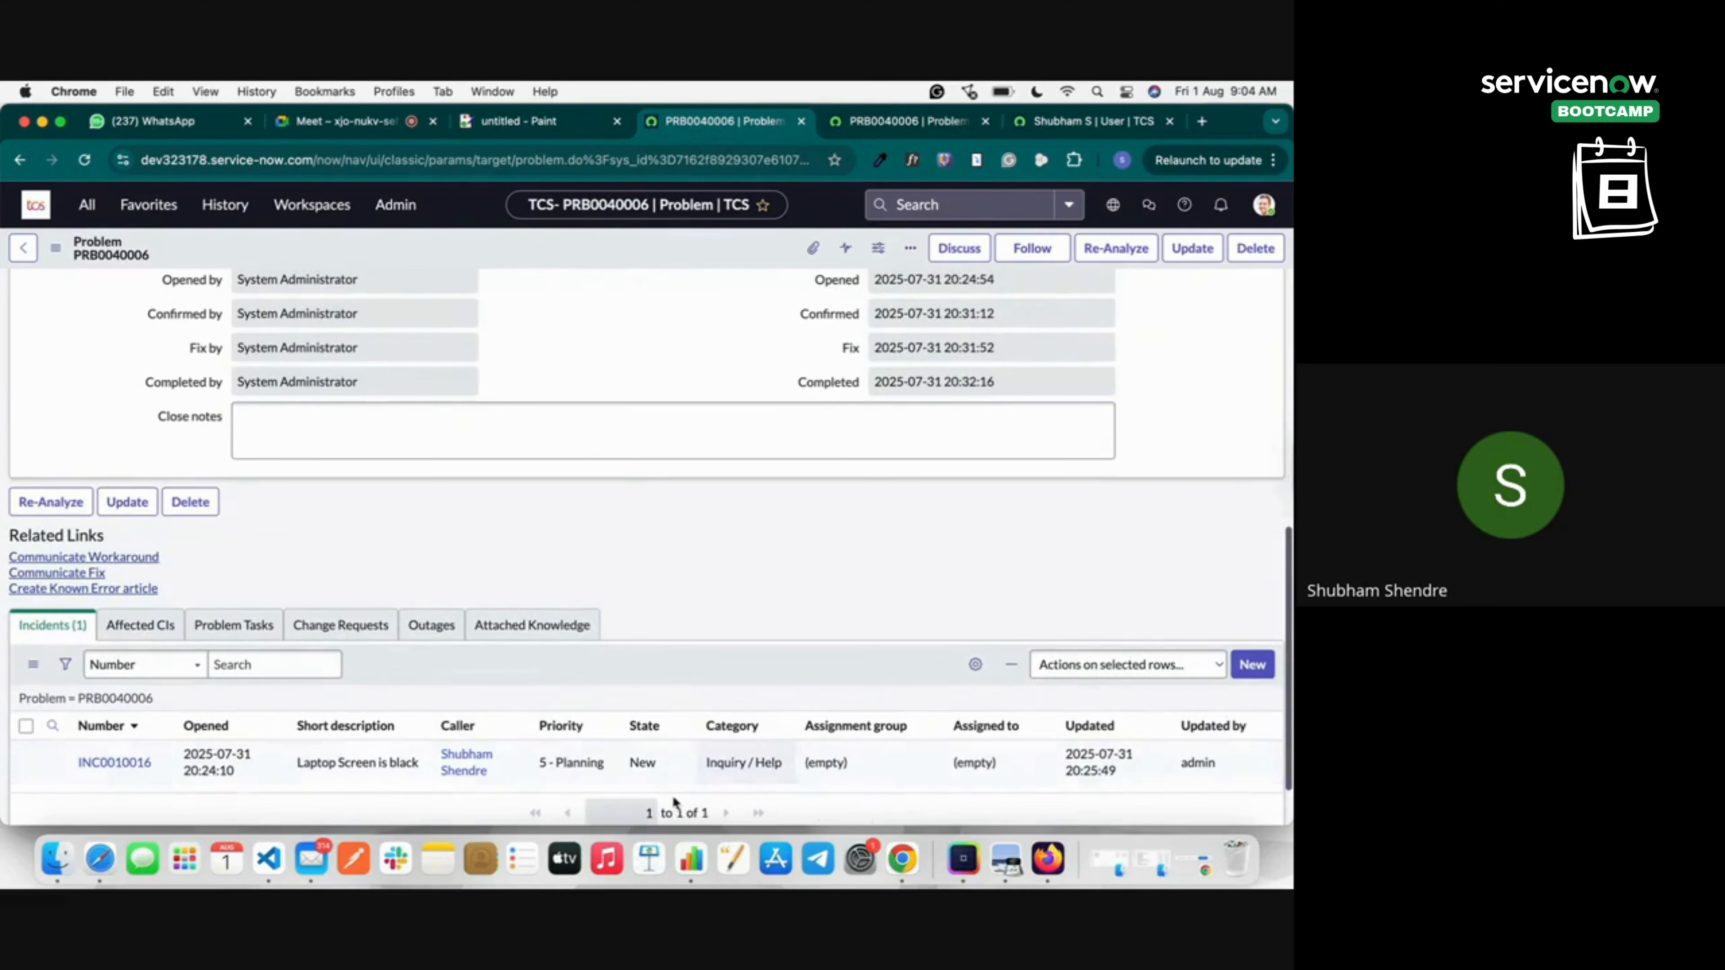
scroll(654, 764, "up", 15)
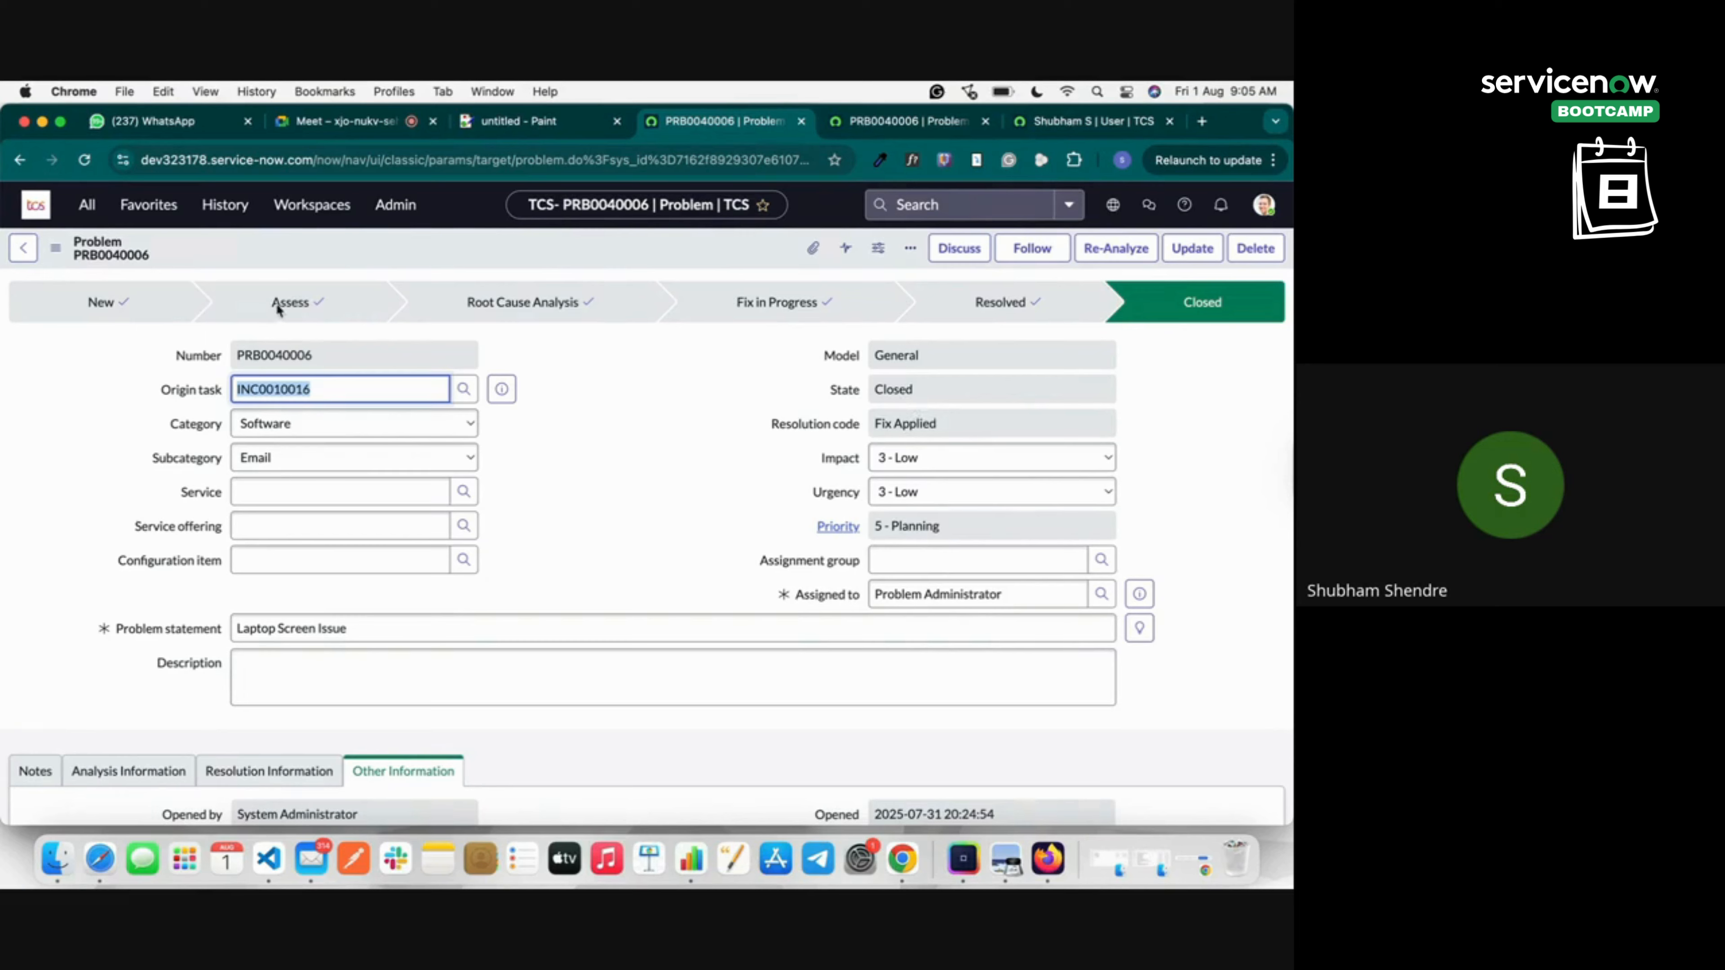
scroll(468, 533, "down", 10)
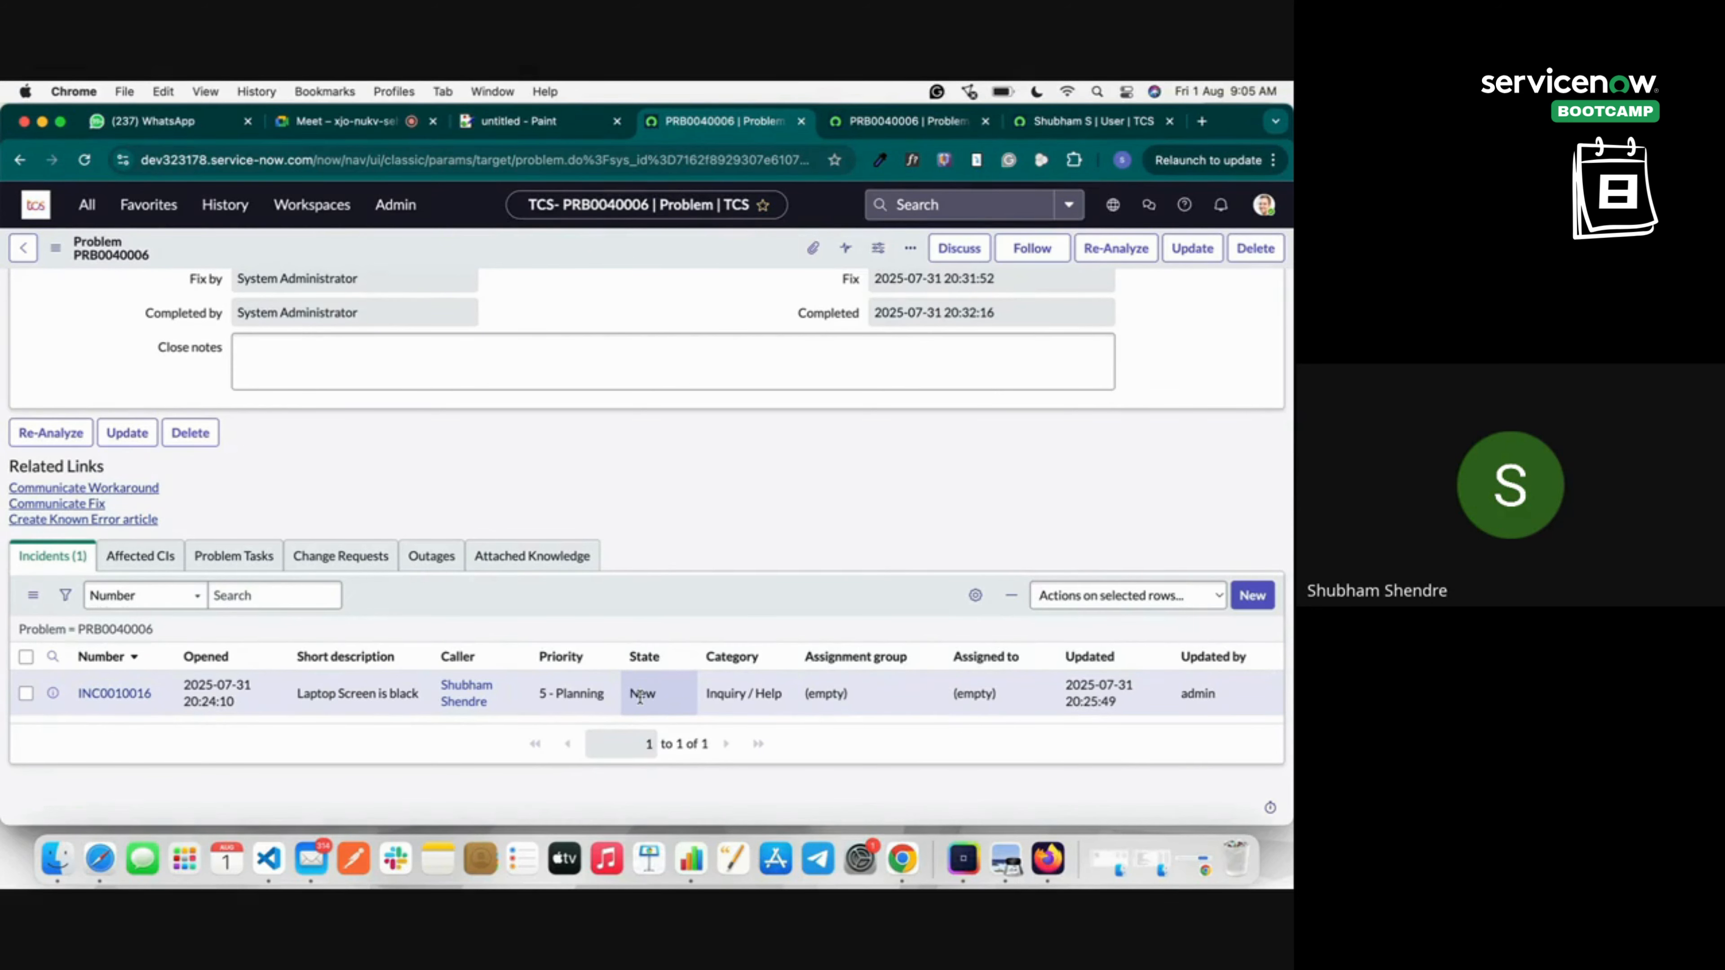
scroll(639, 696, "up", 10)
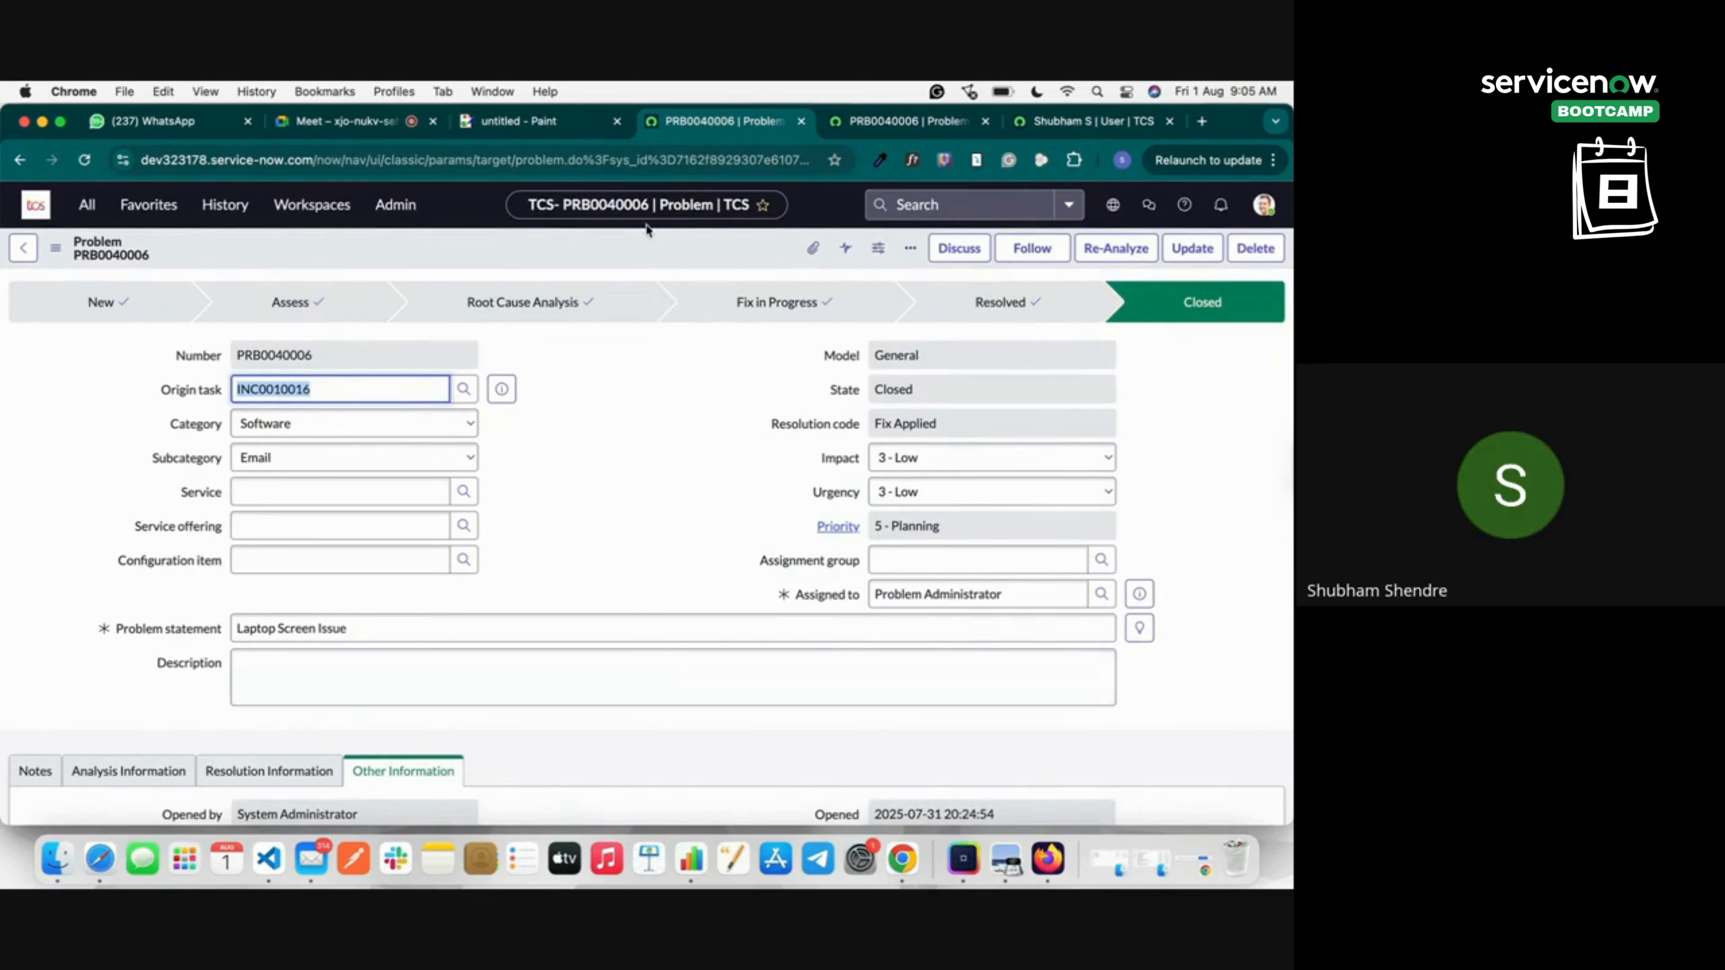
Open the origin task's Tasks lookup and set its search column to 'for text'.
left_click(572, 131)
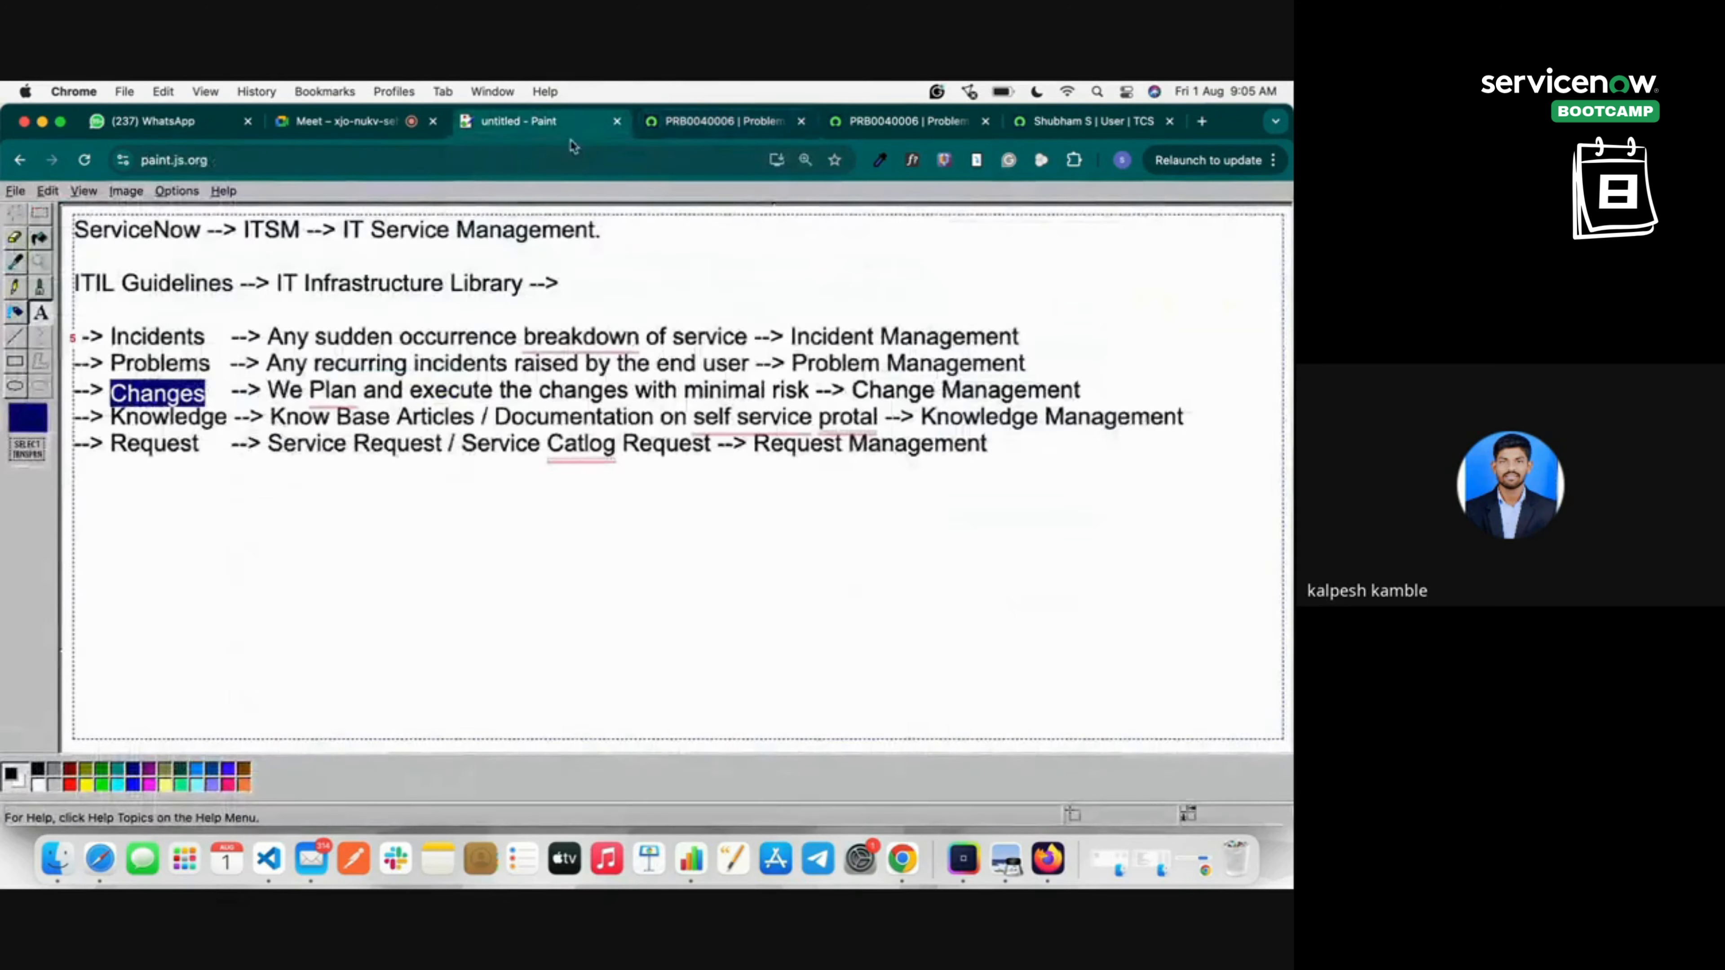
left_click(697, 129)
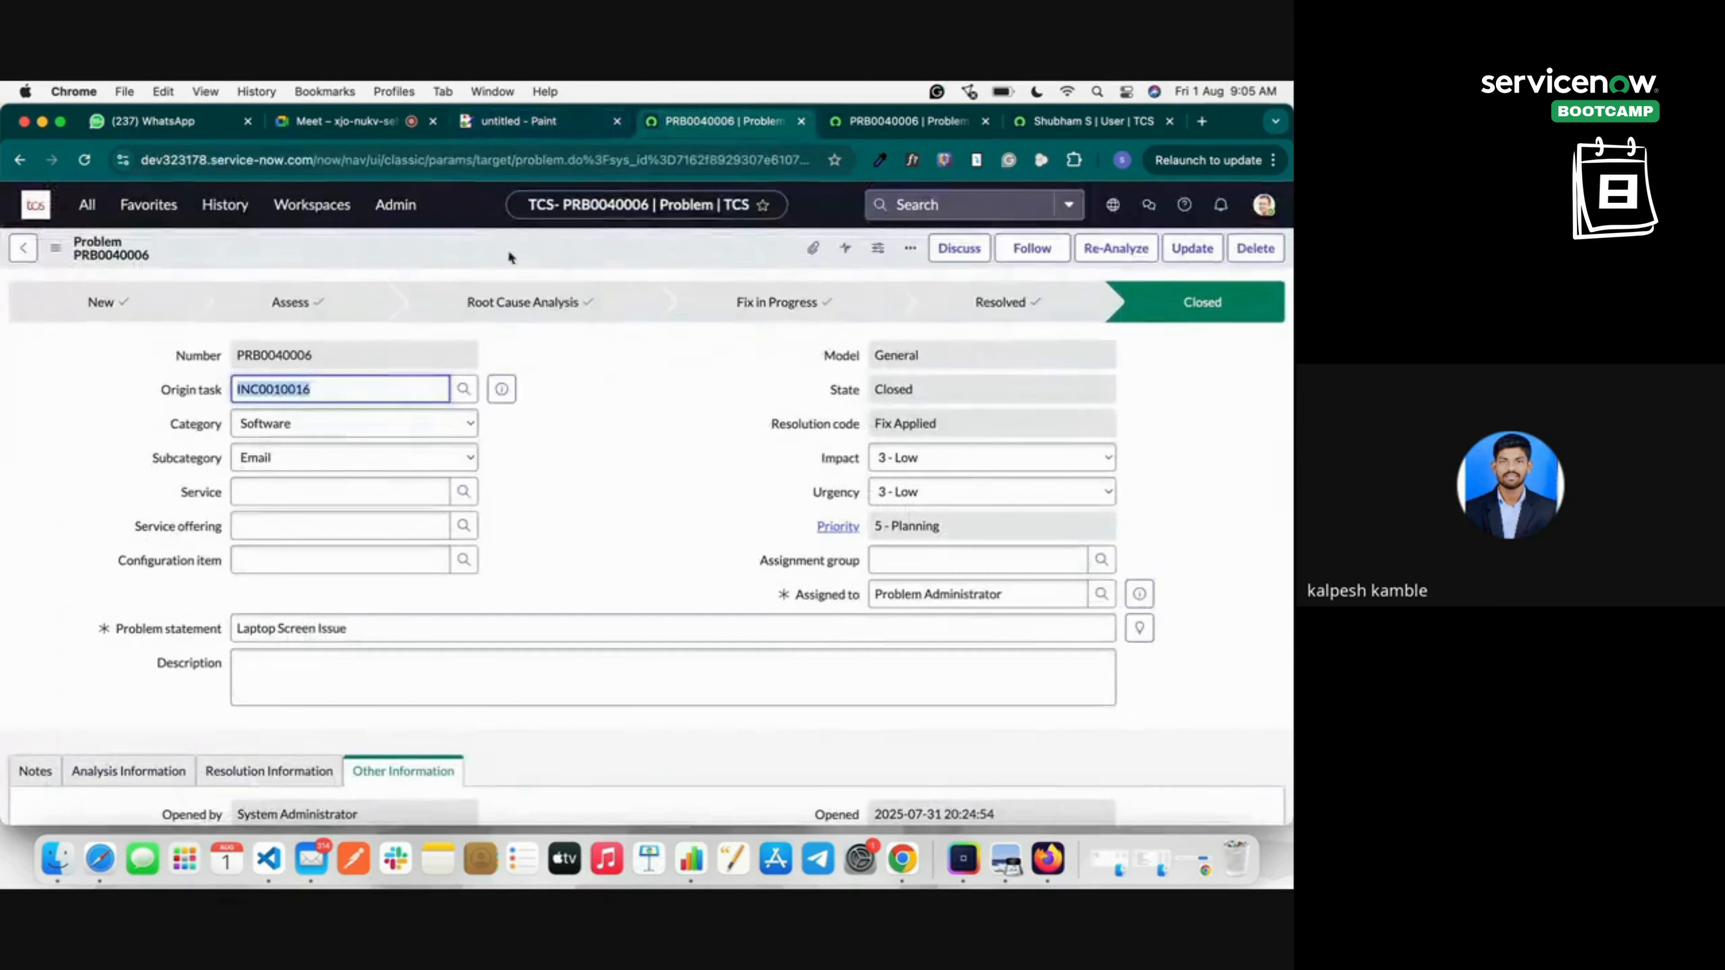
left_click(463, 393)
left_click(187, 425)
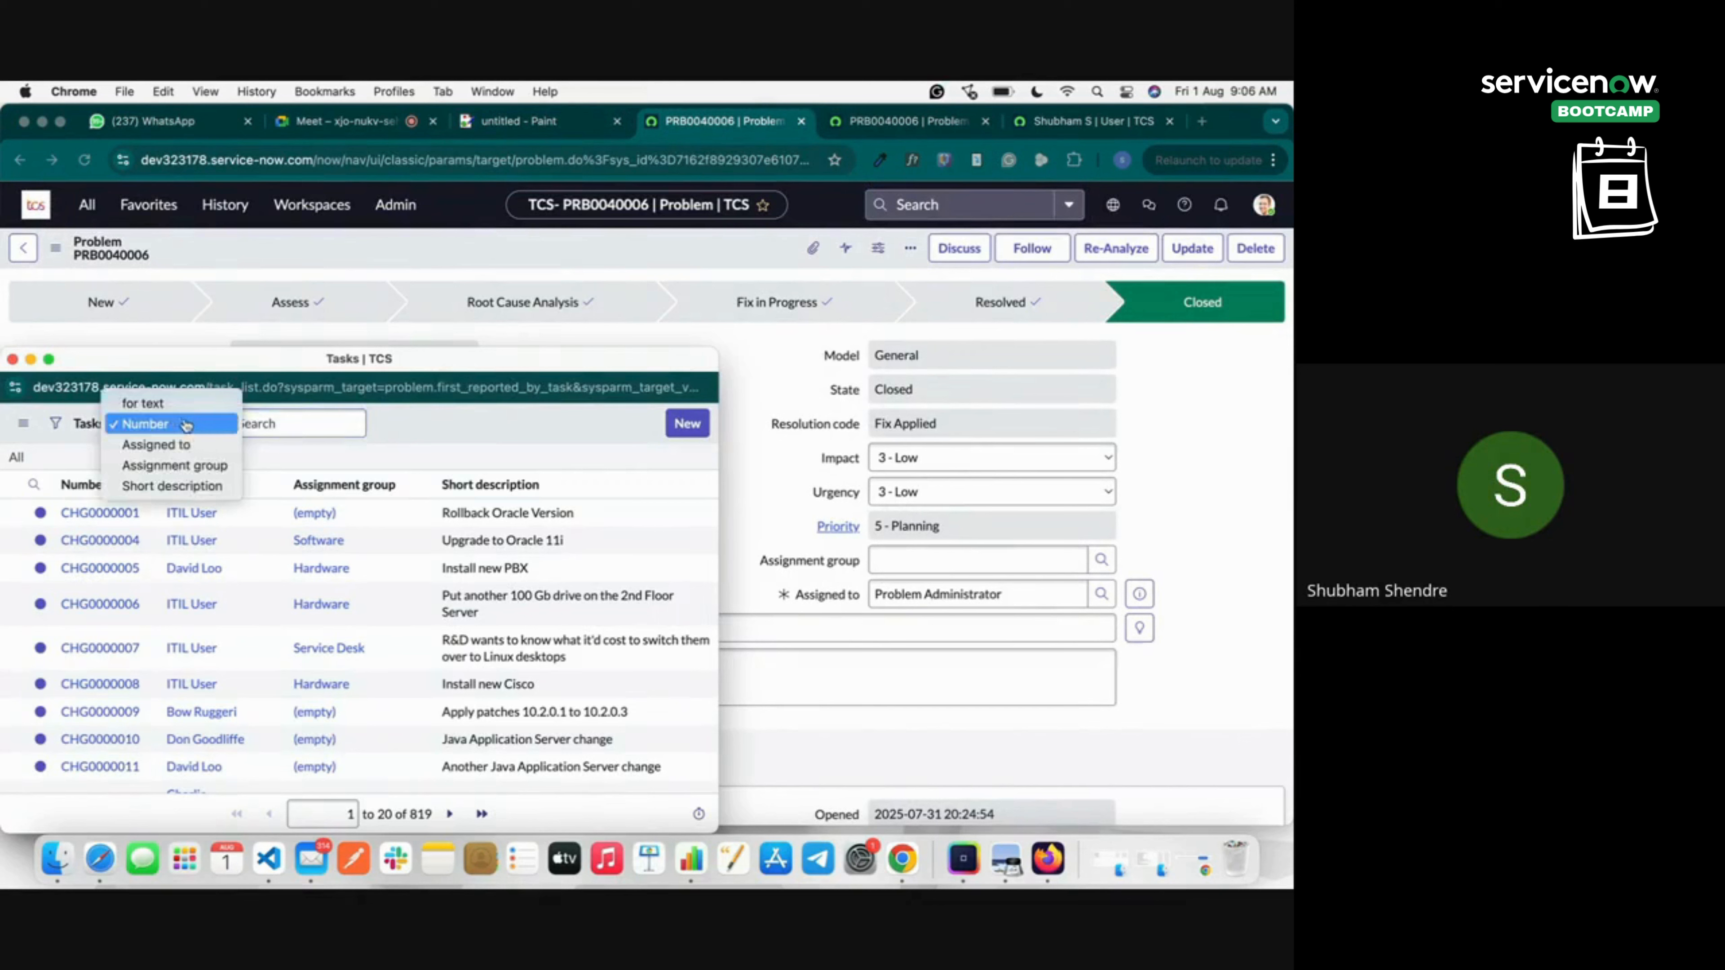
left_click(166, 403)
left_click(170, 427)
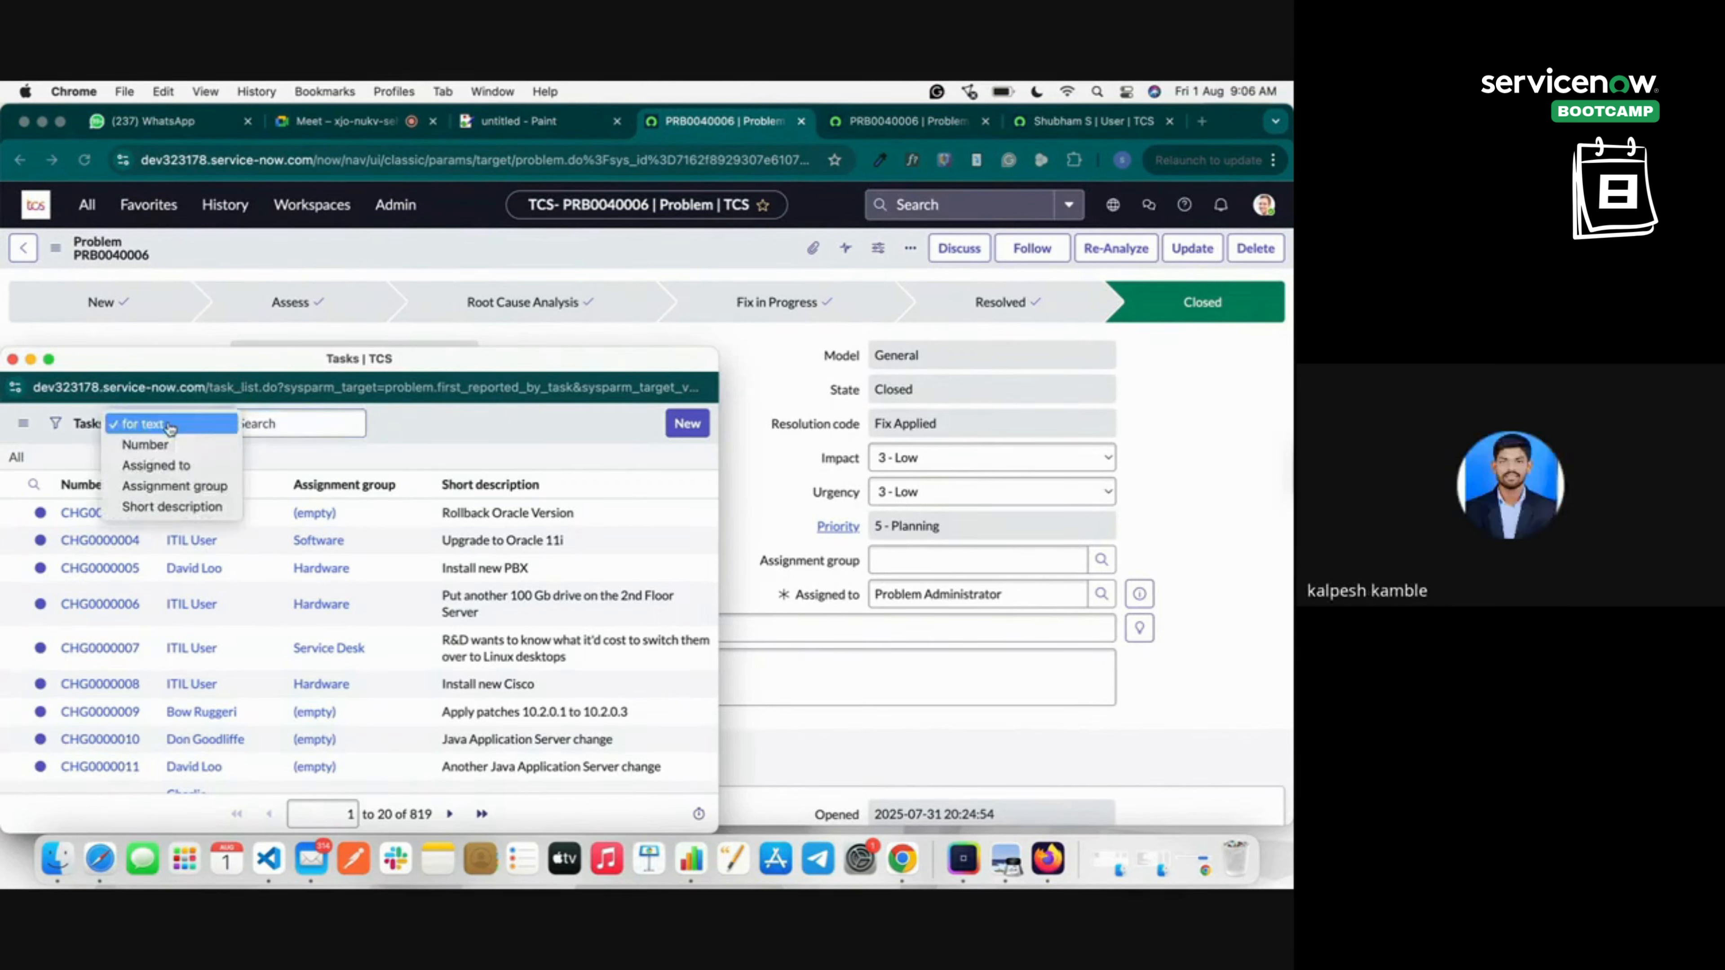
Close the Tasks lookup and highlight the Problems definition in the Paint notes.
left_click(13, 359)
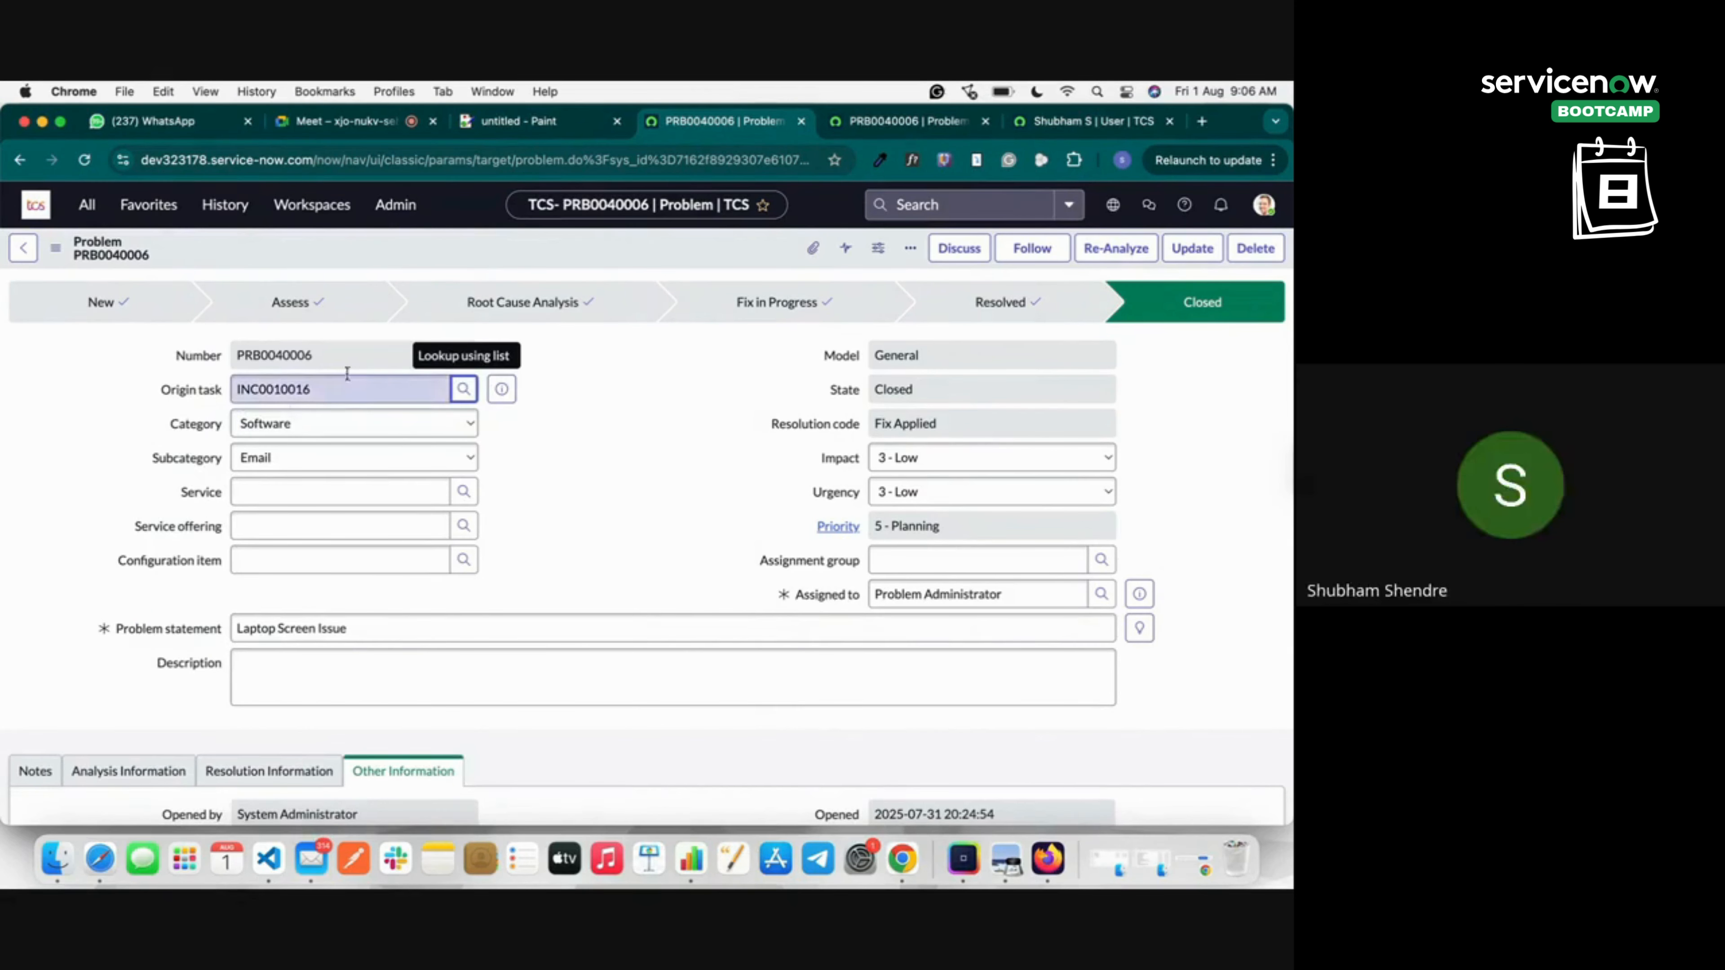
left_click(466, 122)
mouse_move(259, 366)
left_mouse_down()
mouse_move(611, 367)
mouse_move(758, 393)
mouse_move(745, 367)
left_mouse_up()
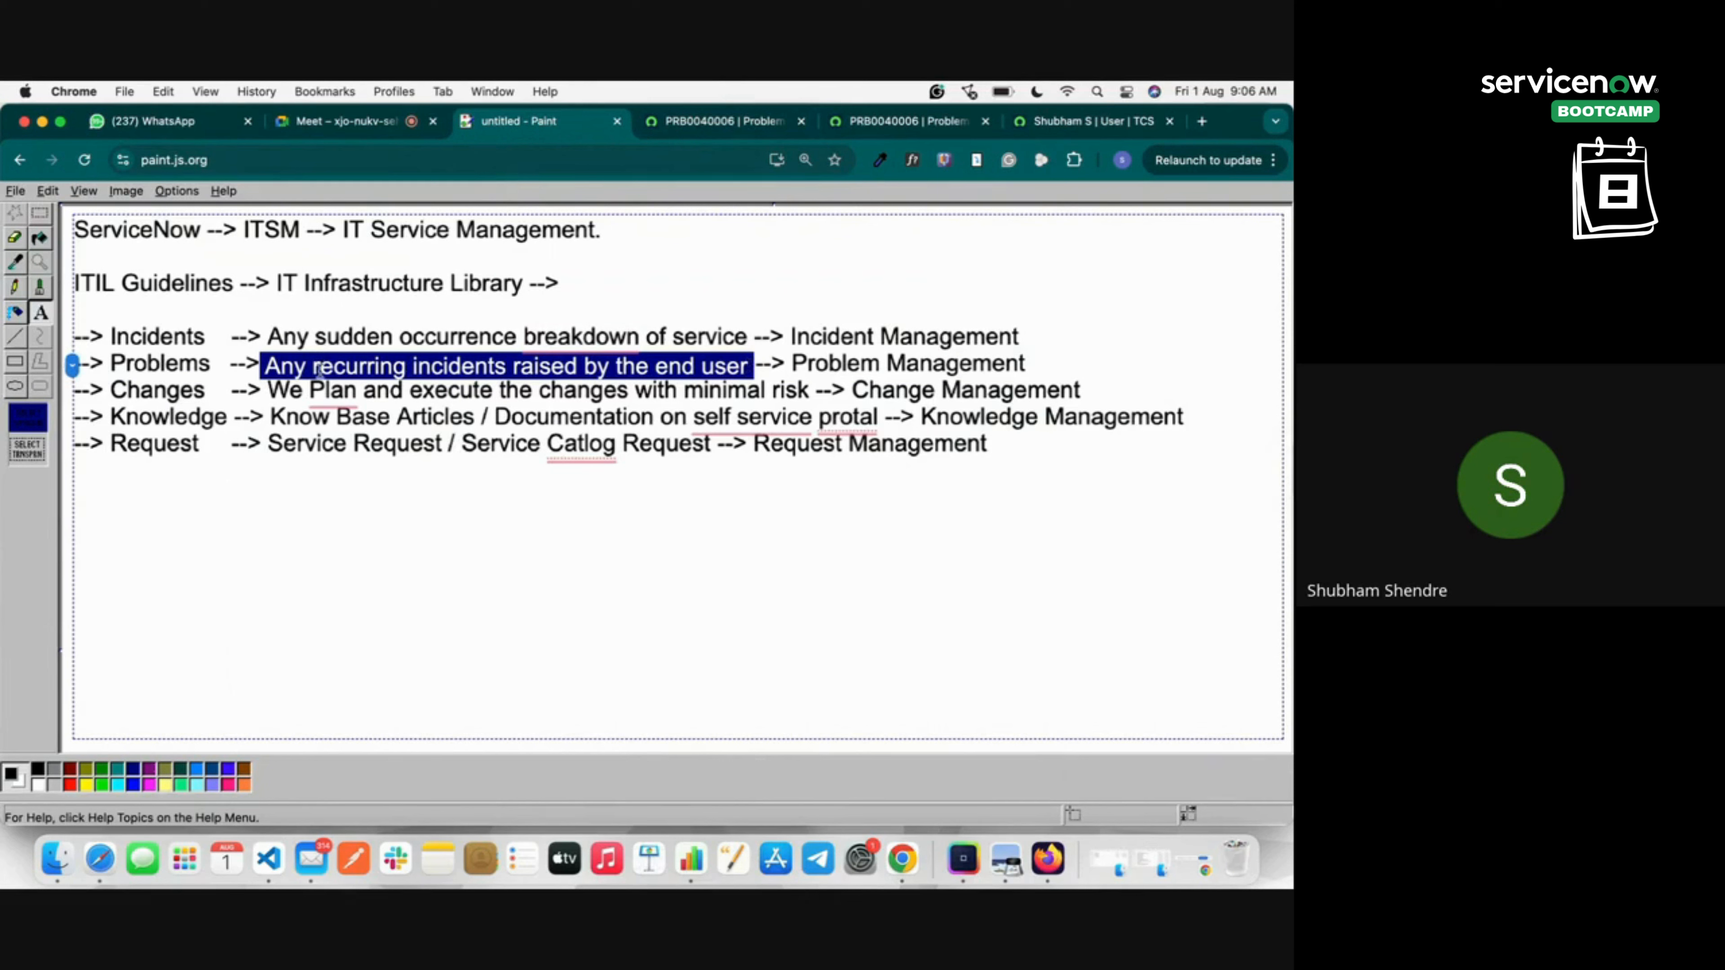
Remove the stray comma after 'occurrence' in the Paint notes.
left_click(521, 337)
type(",")
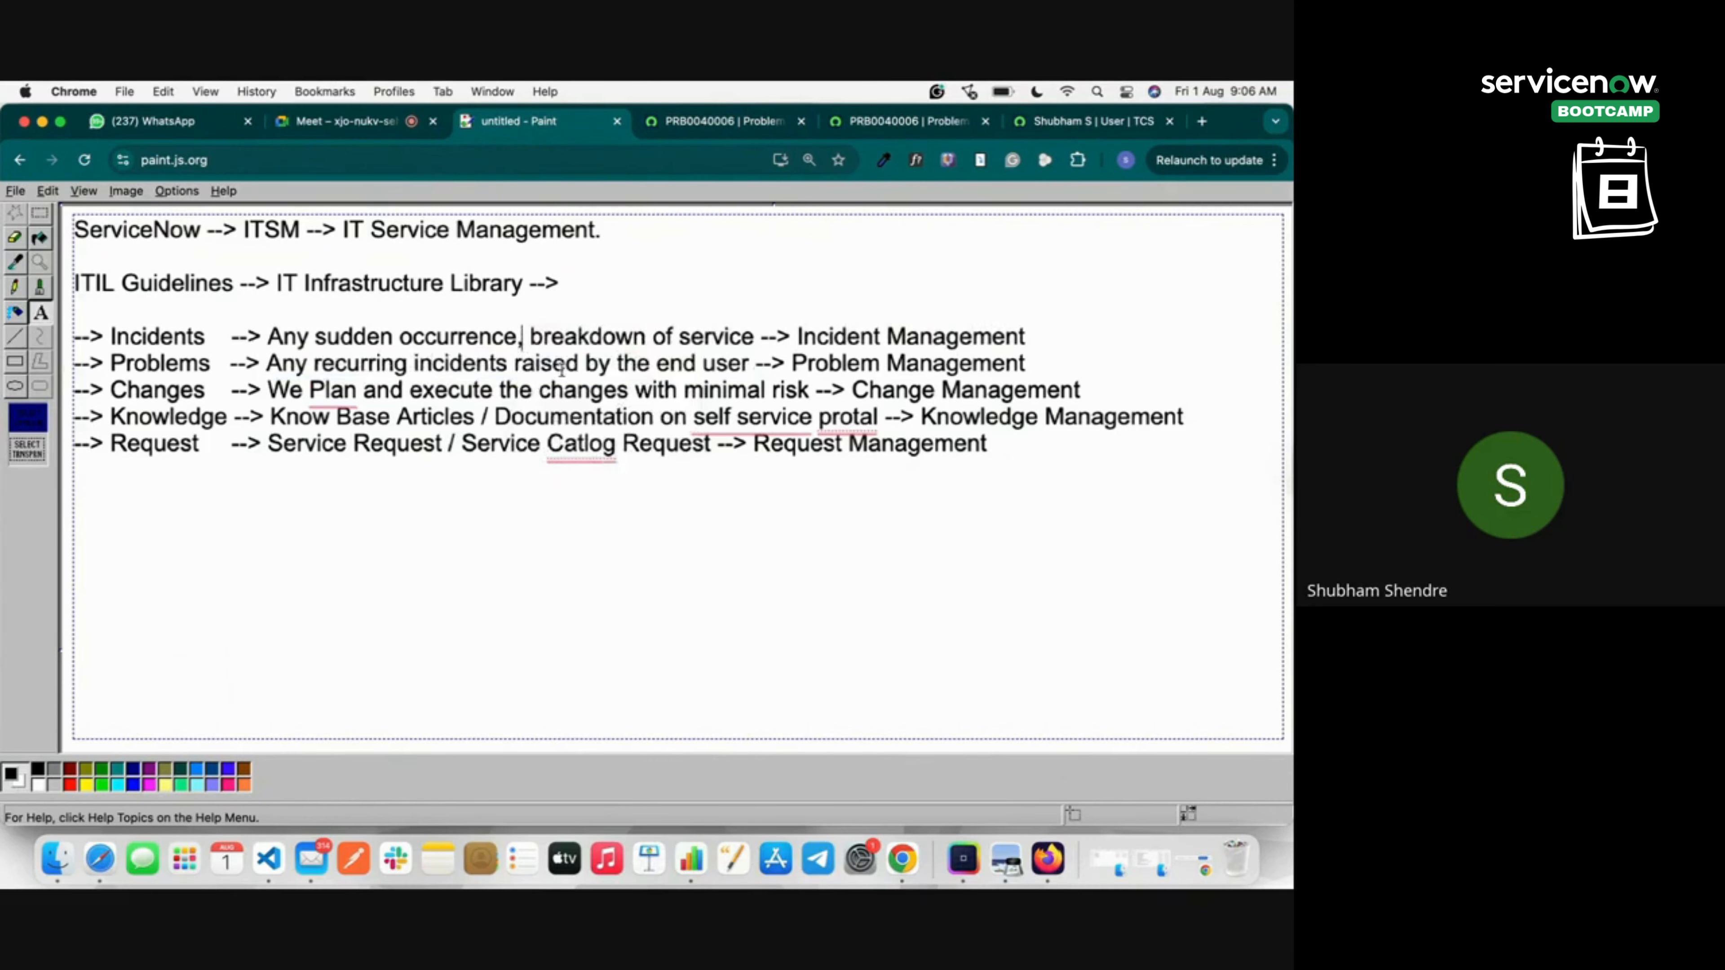
key("BackSpace")
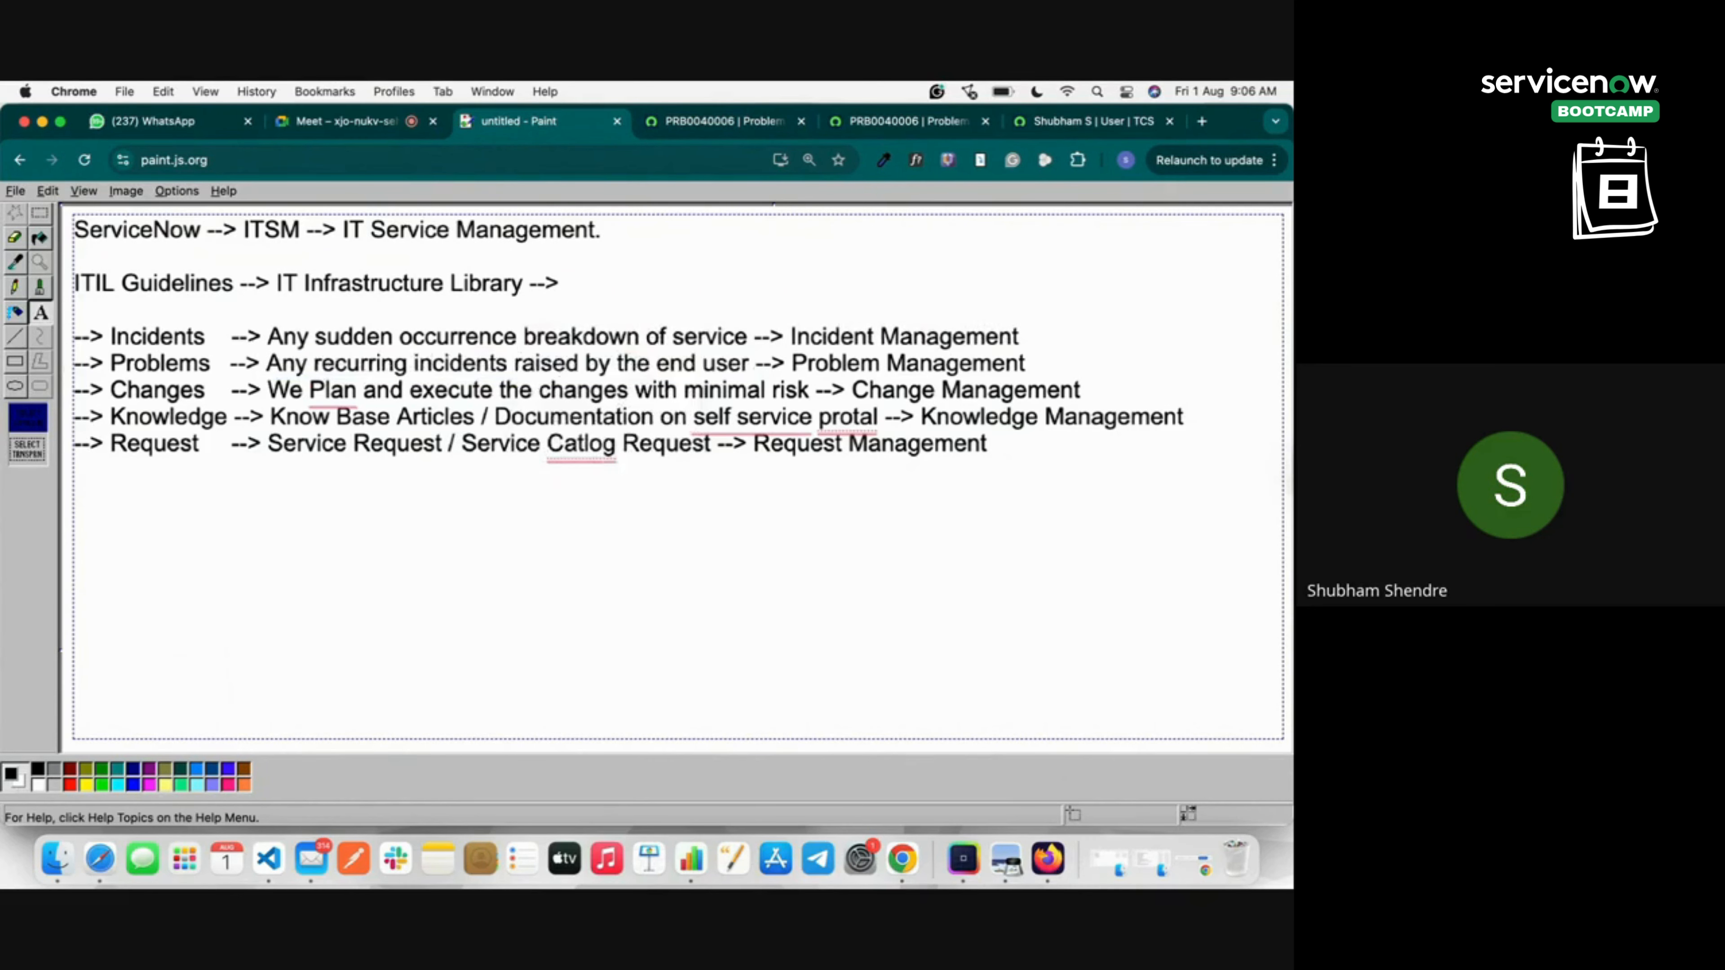
Select the participants' chat messages in Meet, then request stopping the meeting recording.
left_click(386, 116)
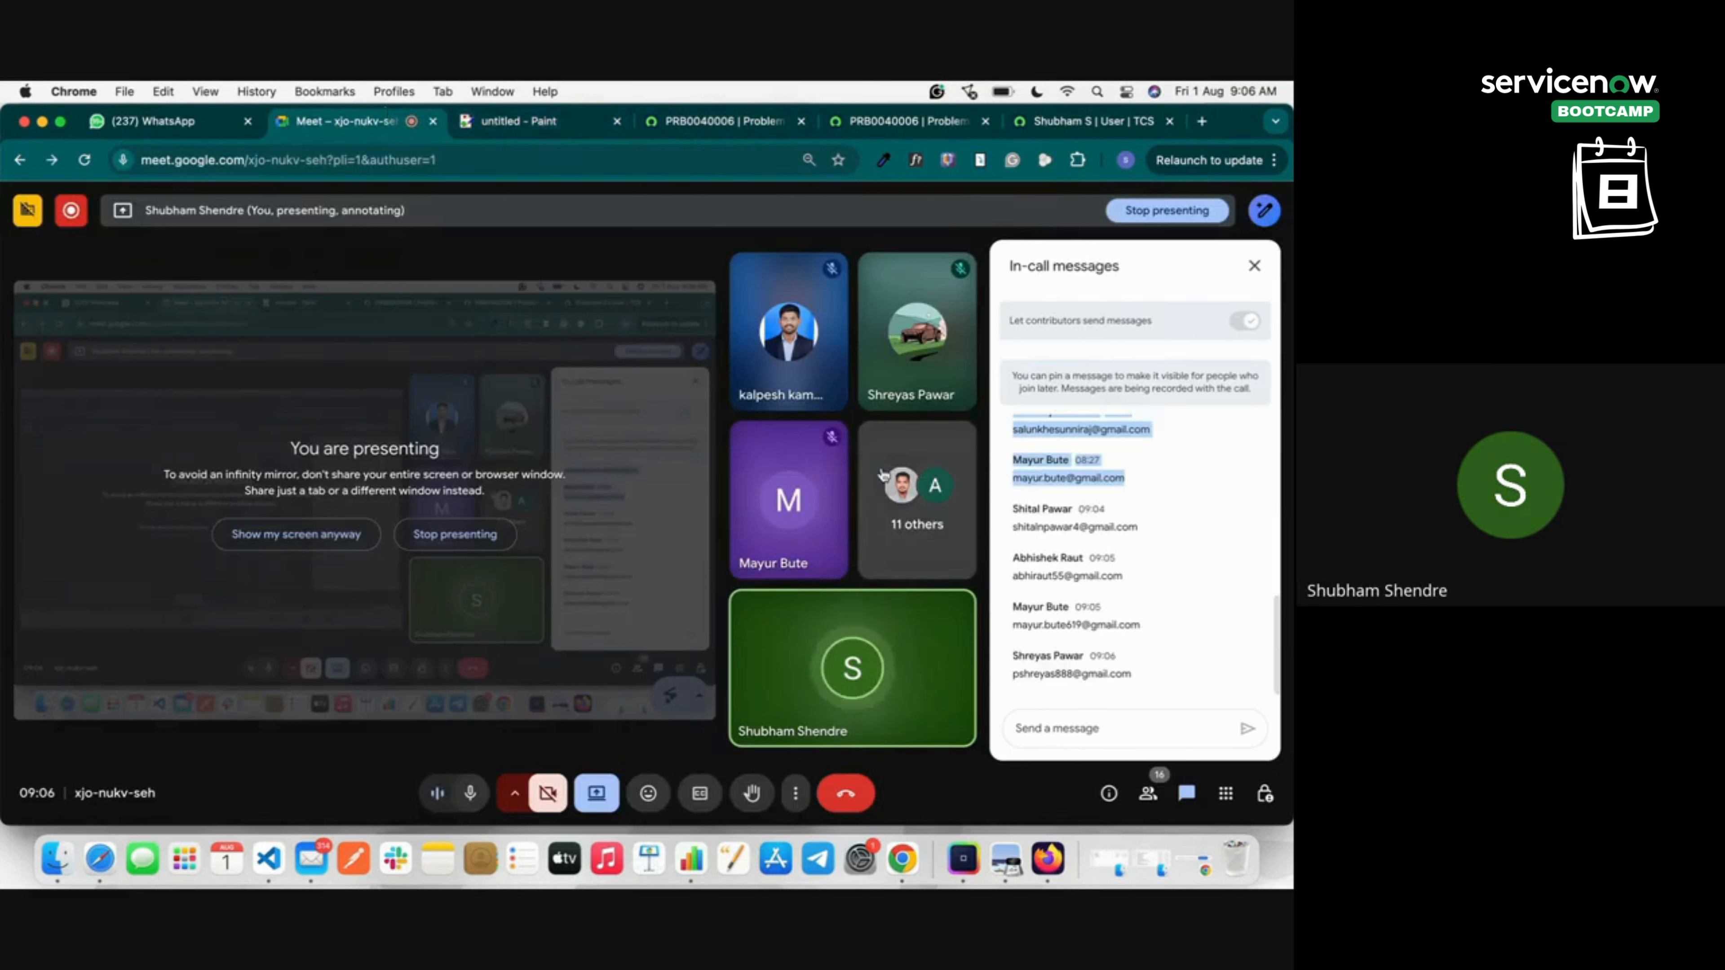
scroll(1067, 555, "up", 5)
scroll(1068, 556, "up", 2)
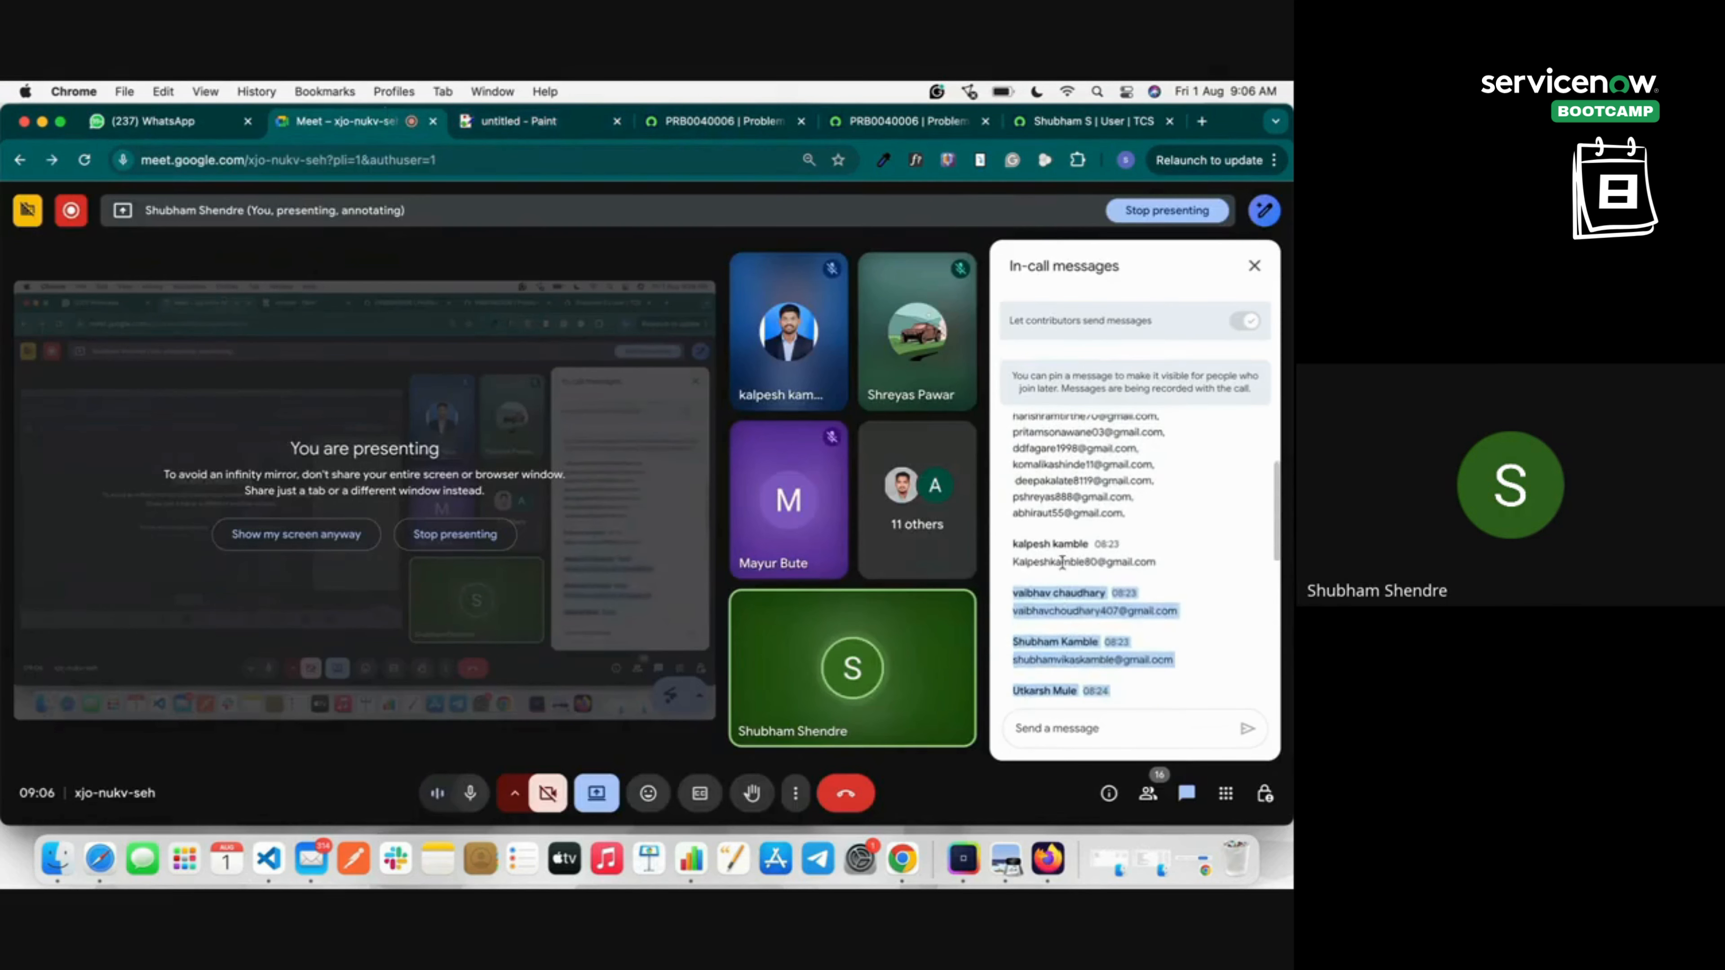
left_click(1013, 564)
left_click_drag(1014, 564, 1140, 681)
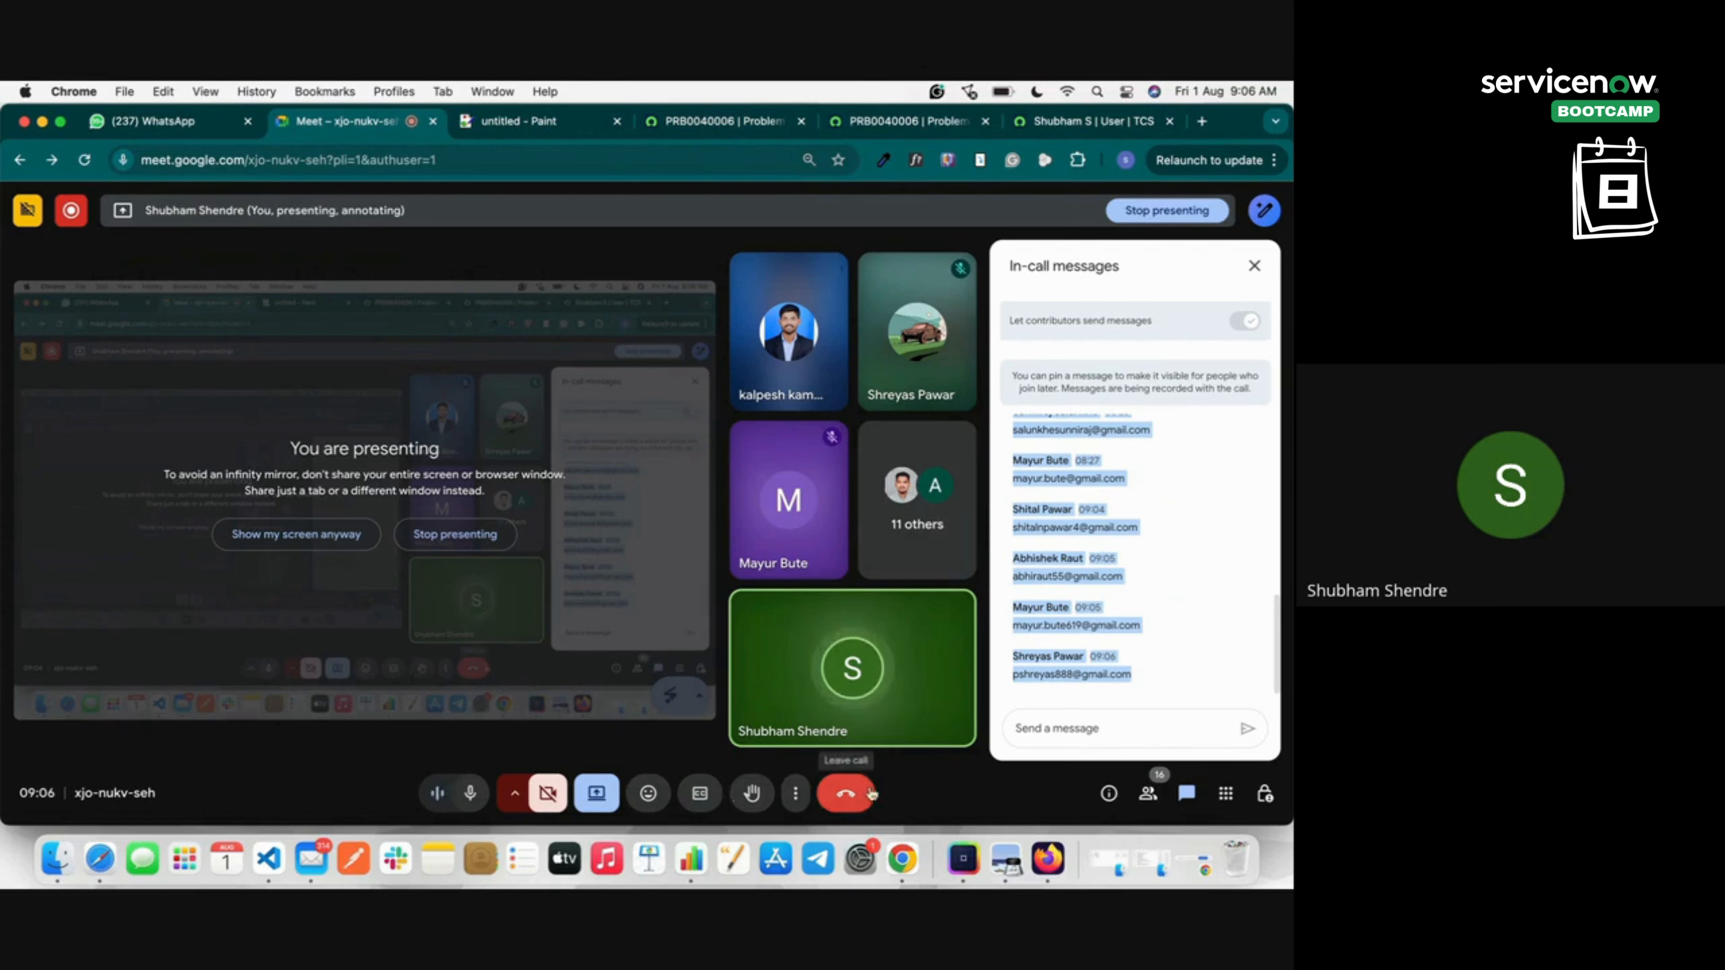
mouse_move(73, 213)
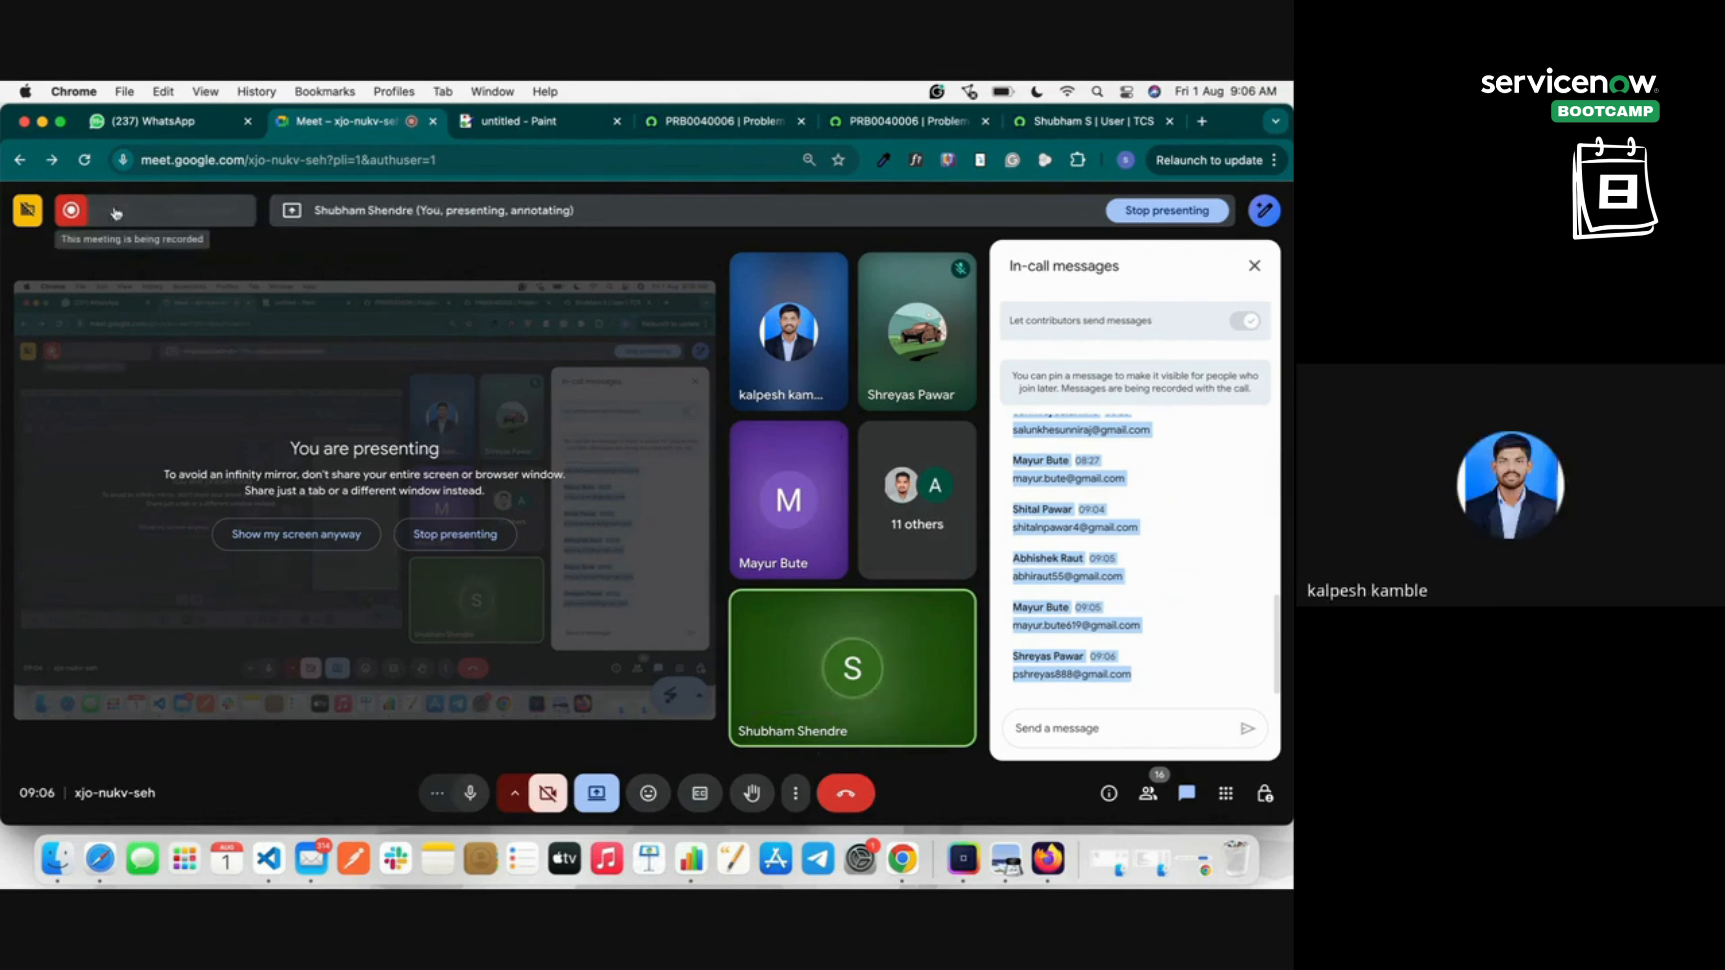
left_click(205, 209)
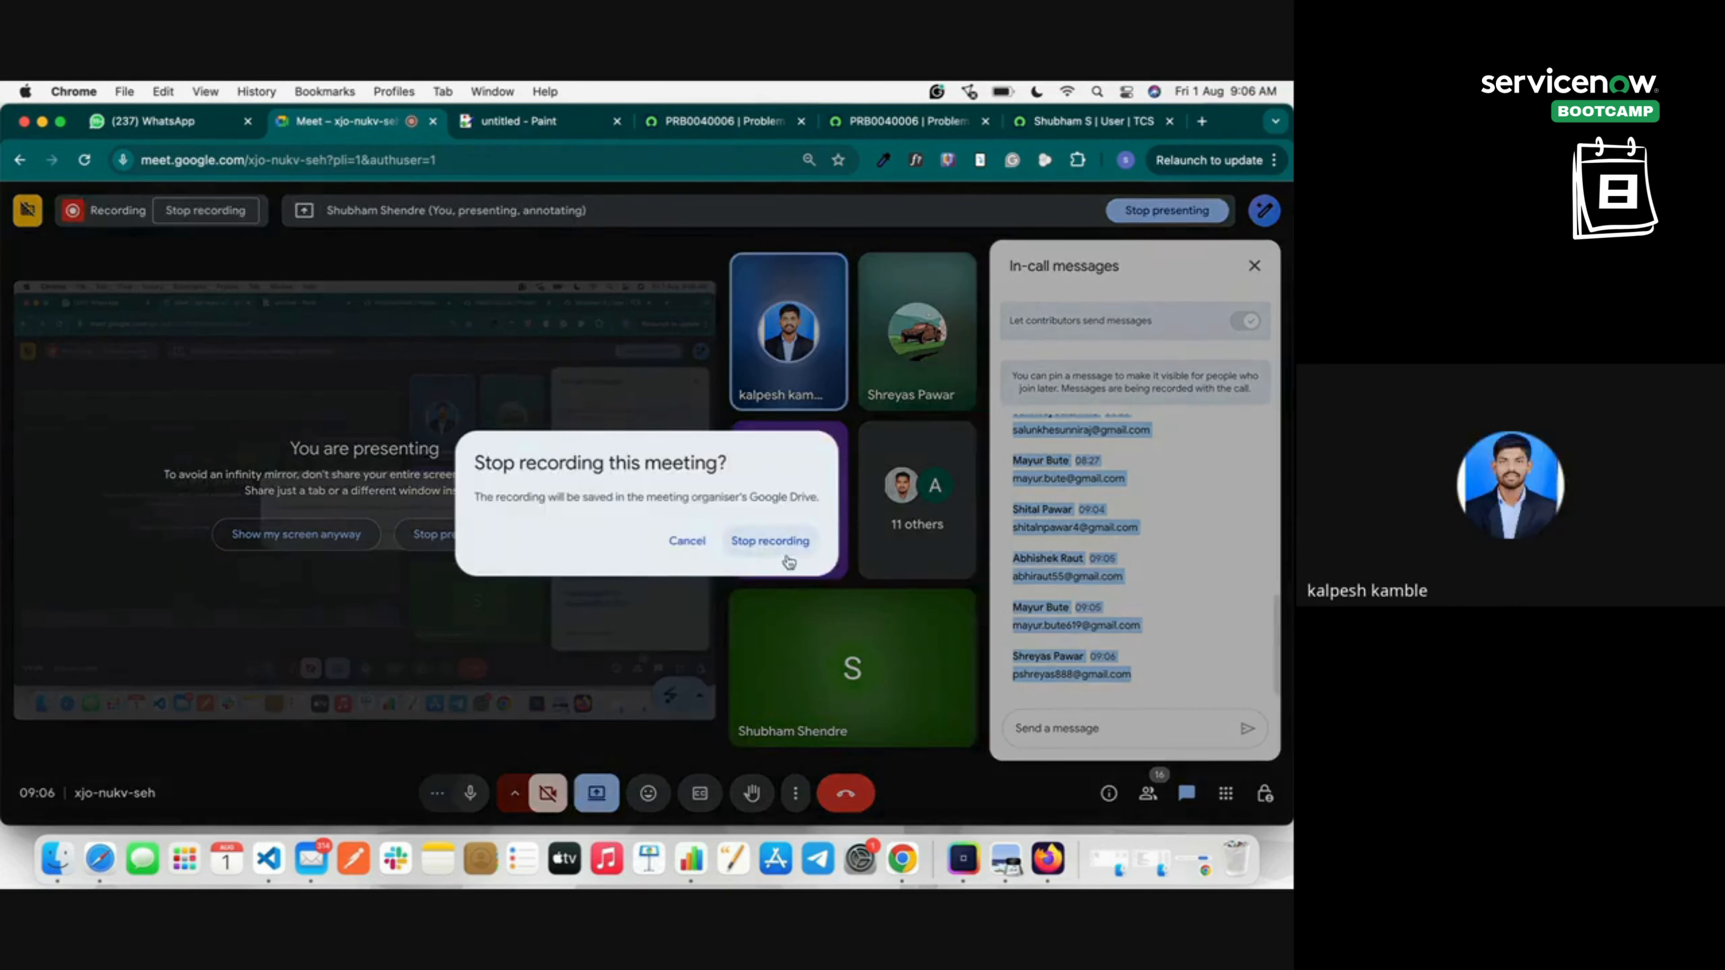